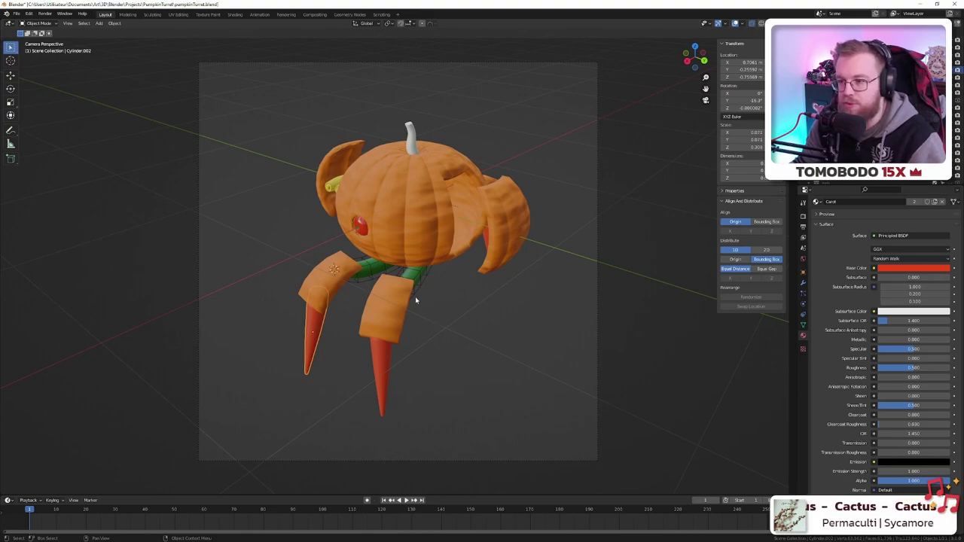
# - Examine the pumpkin turret model from all sides, including its side shells, carrot legs and underside
pyautogui.moveTo(486, 258); pyautogui.dragTo(397, 239, button='middle')
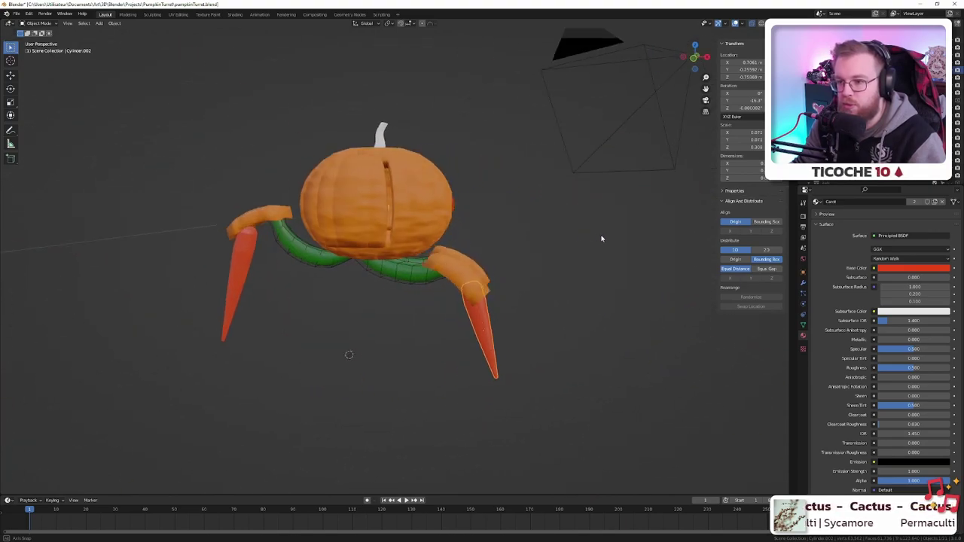
pyautogui.scroll(5, 397, 239)
pyautogui.moveTo(273, 219); pyautogui.dragTo(494, 180, button='middle')
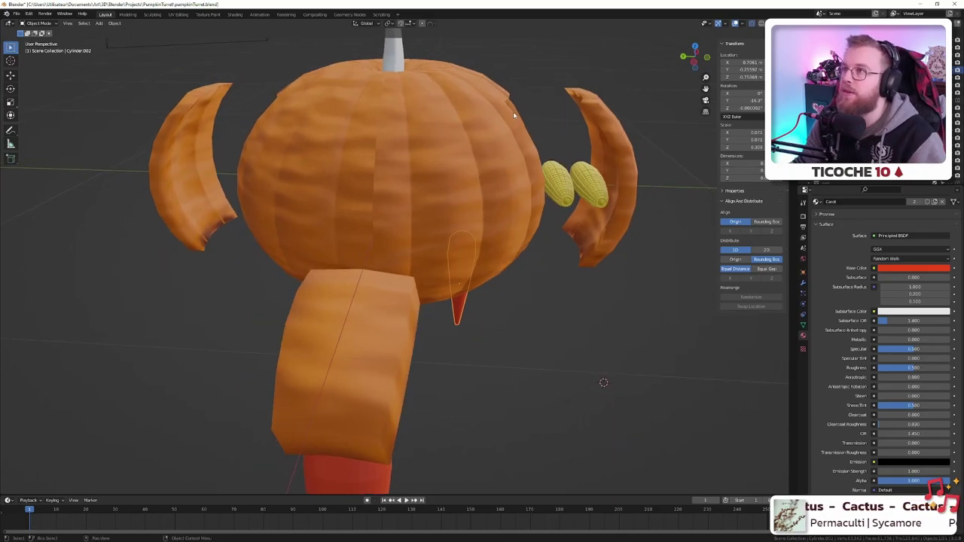
pyautogui.moveTo(214, 125); pyautogui.dragTo(239, 106, button='middle')
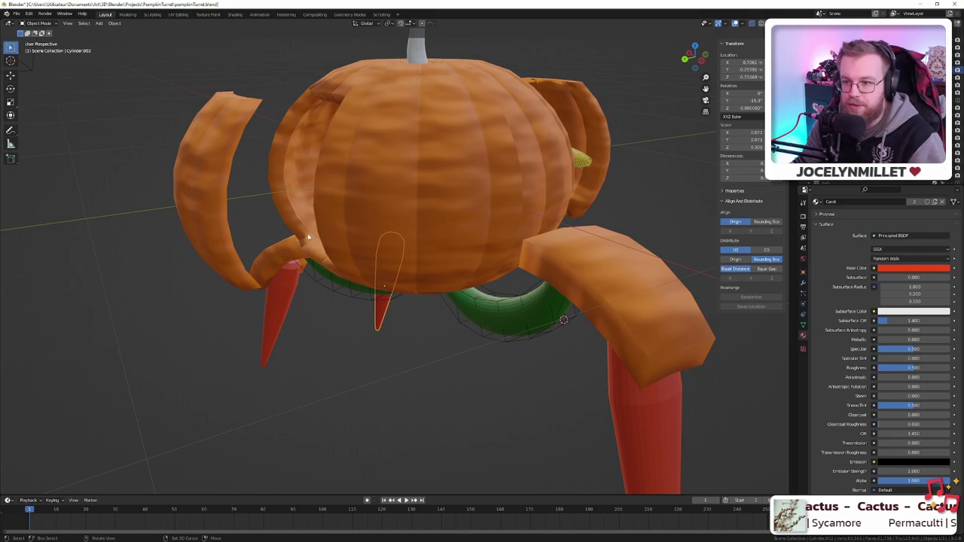
pyautogui.moveTo(491, 157); pyautogui.dragTo(330, 159, button='middle')
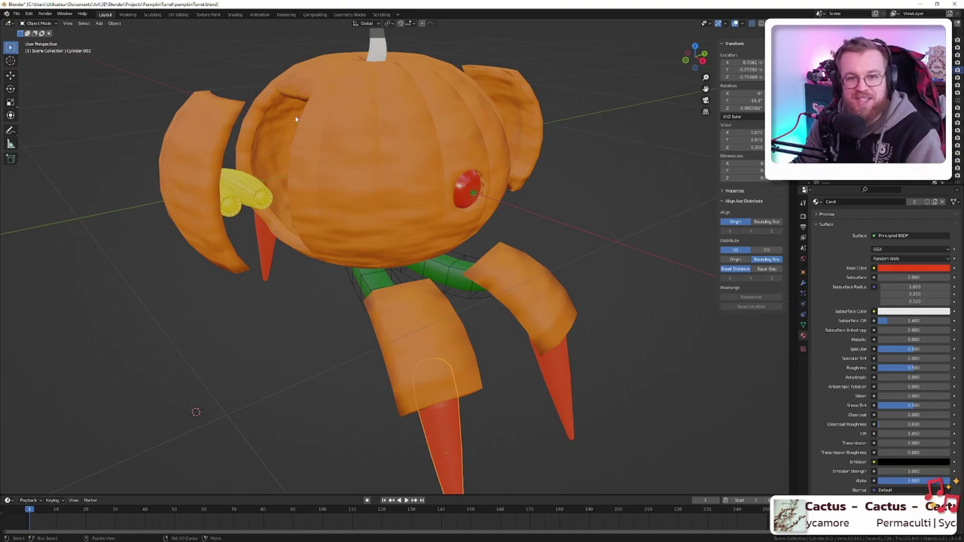
pyautogui.moveTo(273, 96); pyautogui.dragTo(361, 173, button='middle')
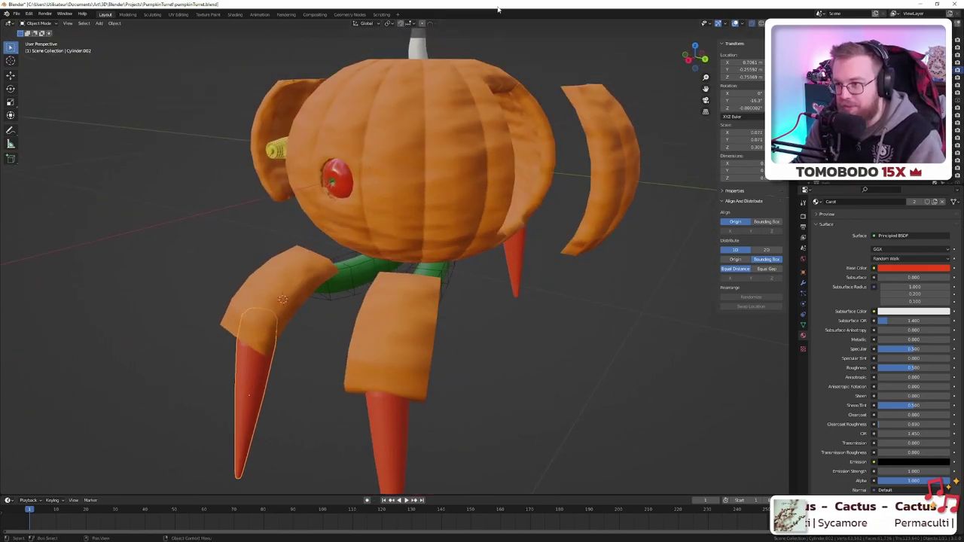
pyautogui.scroll(-3, 412, 134)
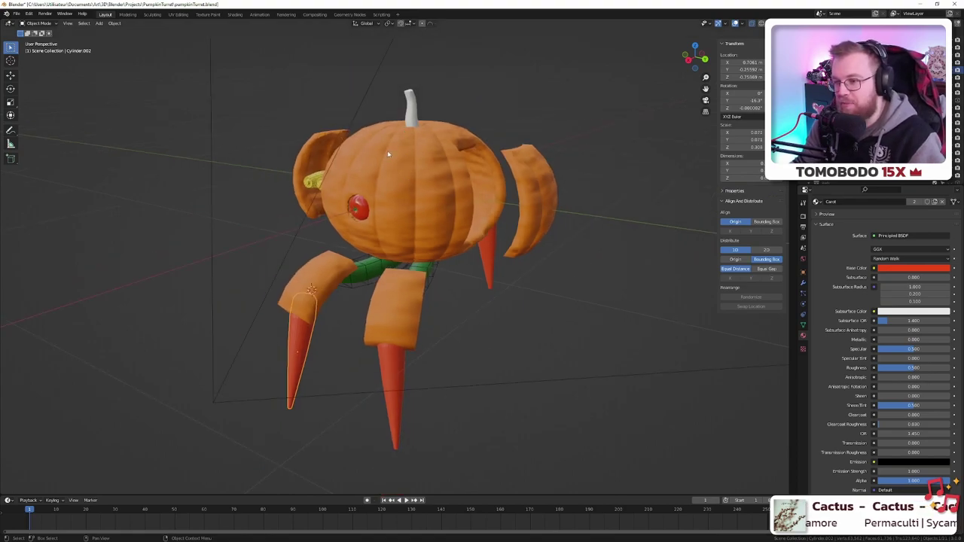
pyautogui.moveTo(412, 134); pyautogui.dragTo(516, 148, button='middle')
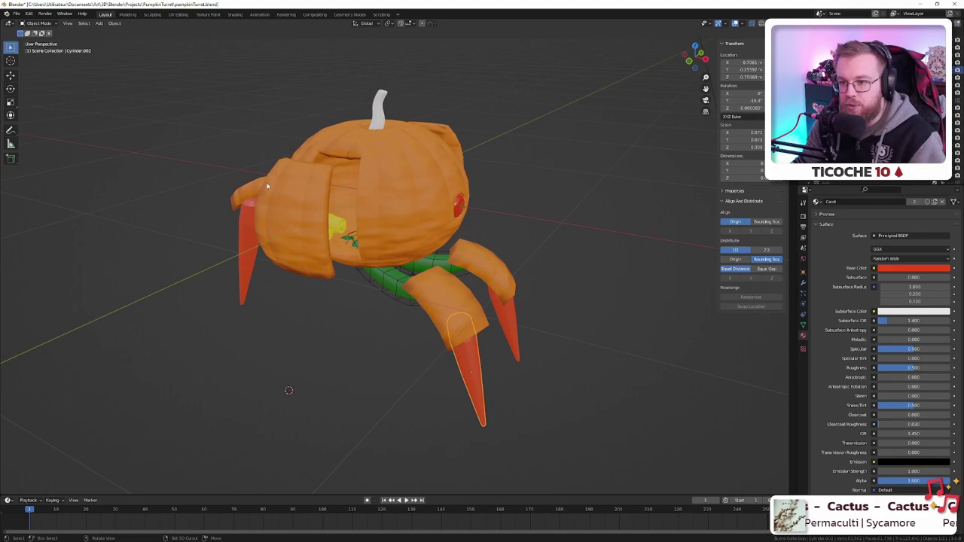
pyautogui.moveTo(423, 263); pyautogui.dragTo(492, 205, button='middle')
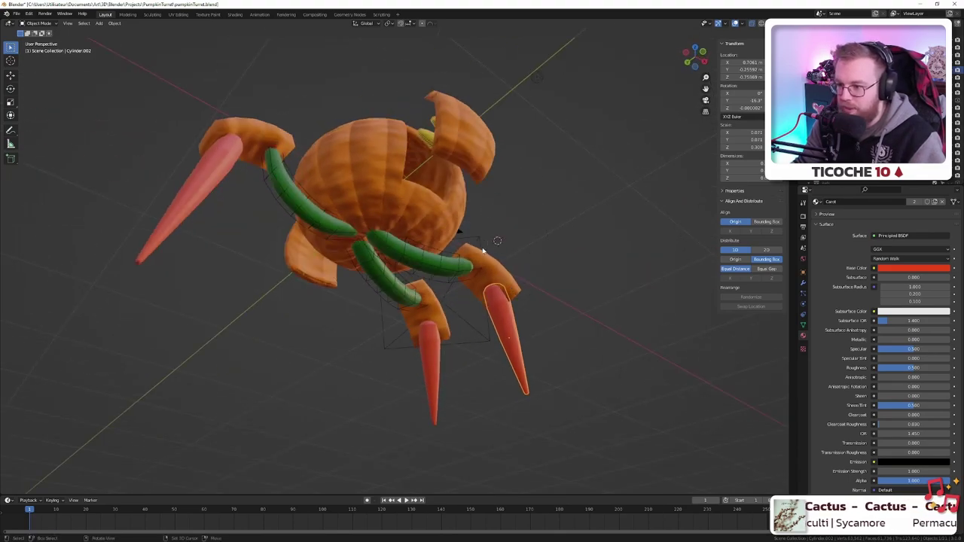
pyautogui.moveTo(464, 266); pyautogui.dragTo(460, 256, button='middle')
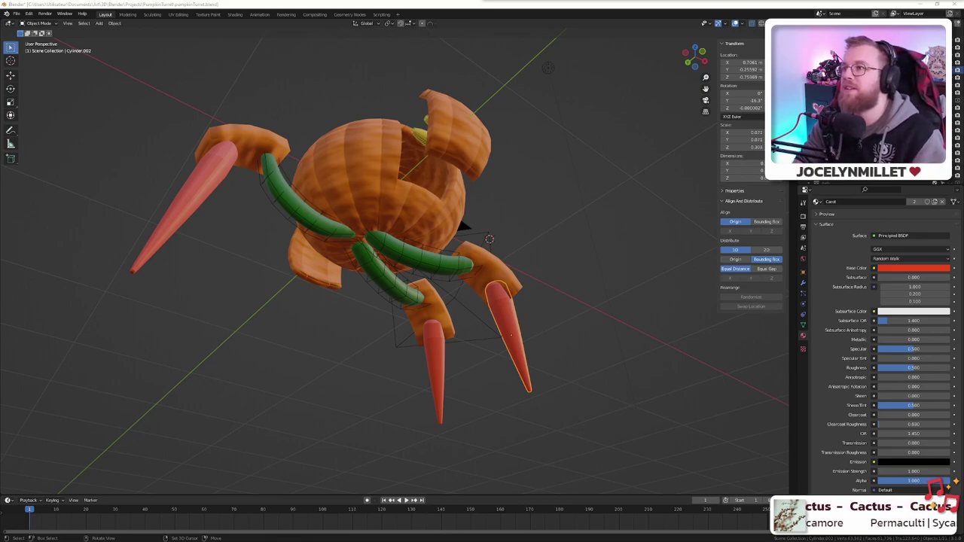
# - Switch to the browser, examine the pumpkin interior reference photos including the leftover pumpkin guts picture, and return to Blender
pyautogui.hotkey('alt', 'Tab')
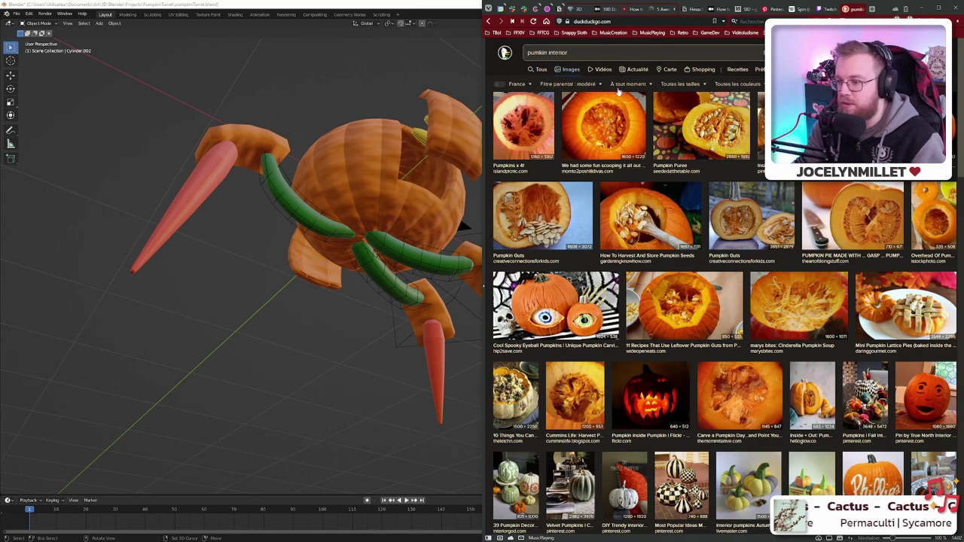
pyautogui.click(551, 315)
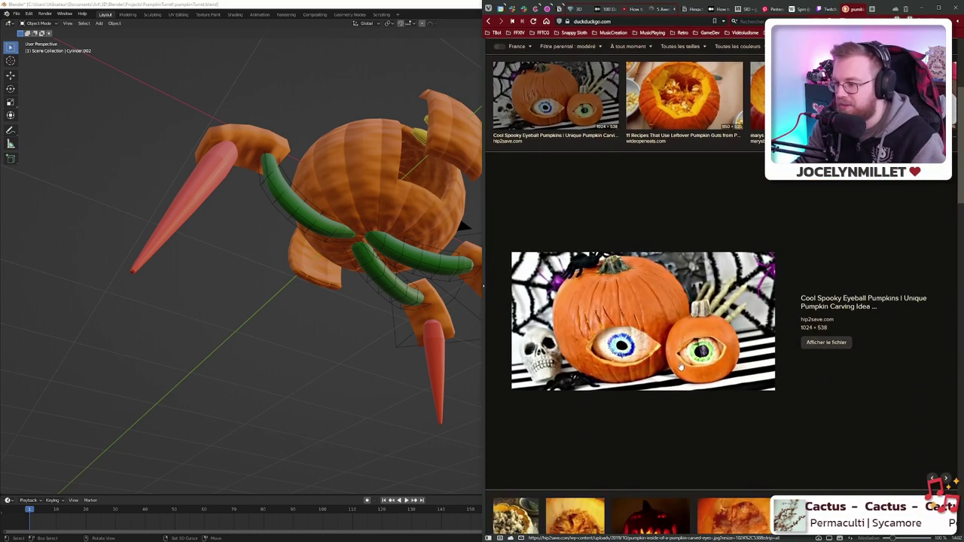
pyautogui.scroll(4, 675, 360)
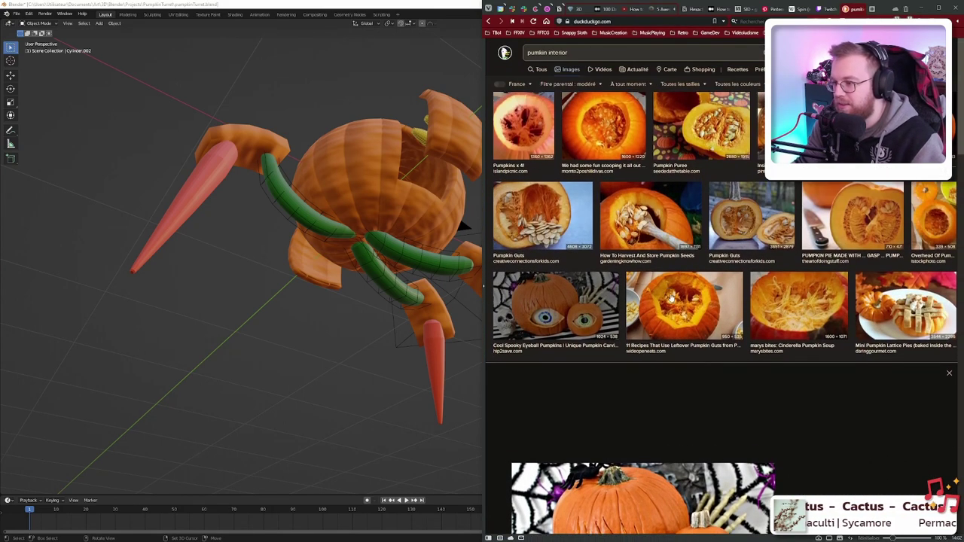
pyautogui.click(596, 309)
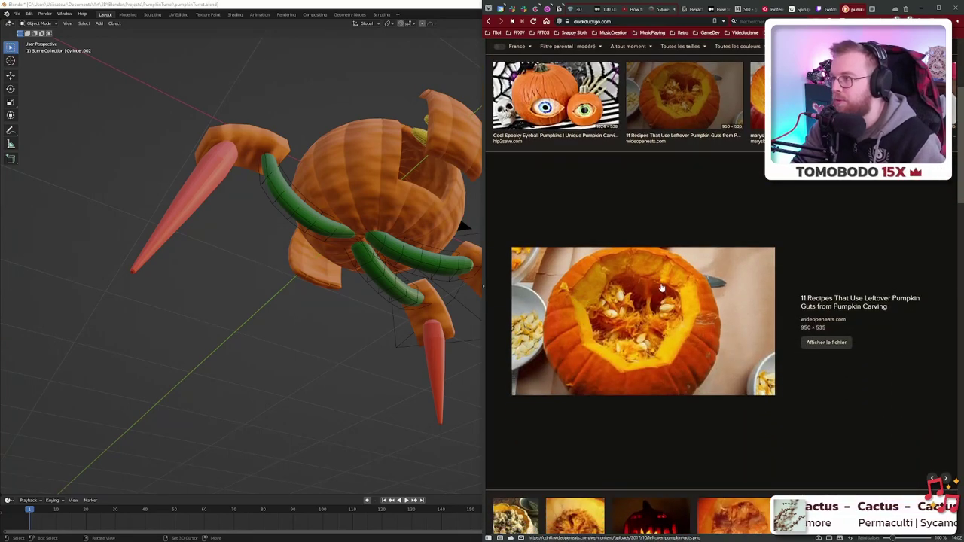
pyautogui.hotkey('alt', 'Tab')
pyautogui.hotkey('alt', 'Tab')
pyautogui.click(895, 100)
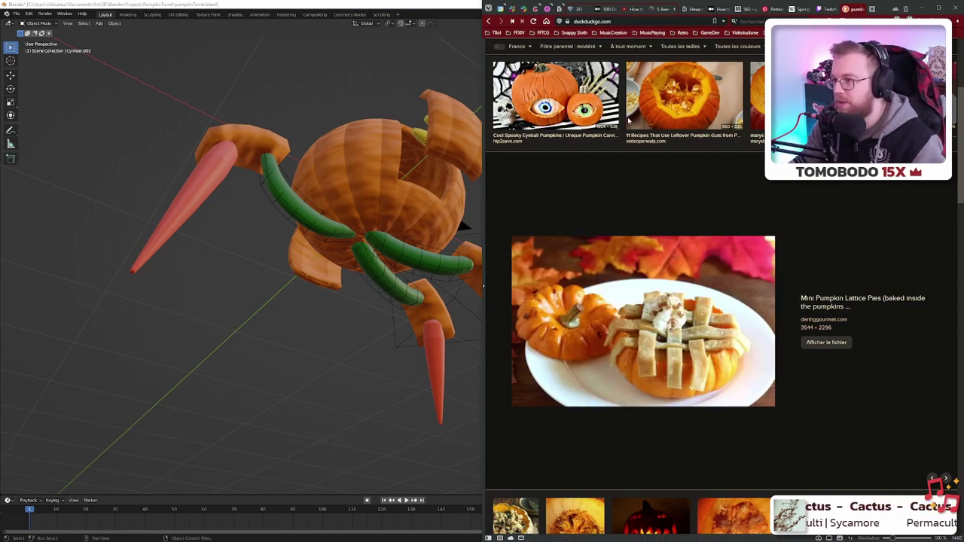
pyautogui.click(678, 113)
pyautogui.hotkey('alt', 'Tab')
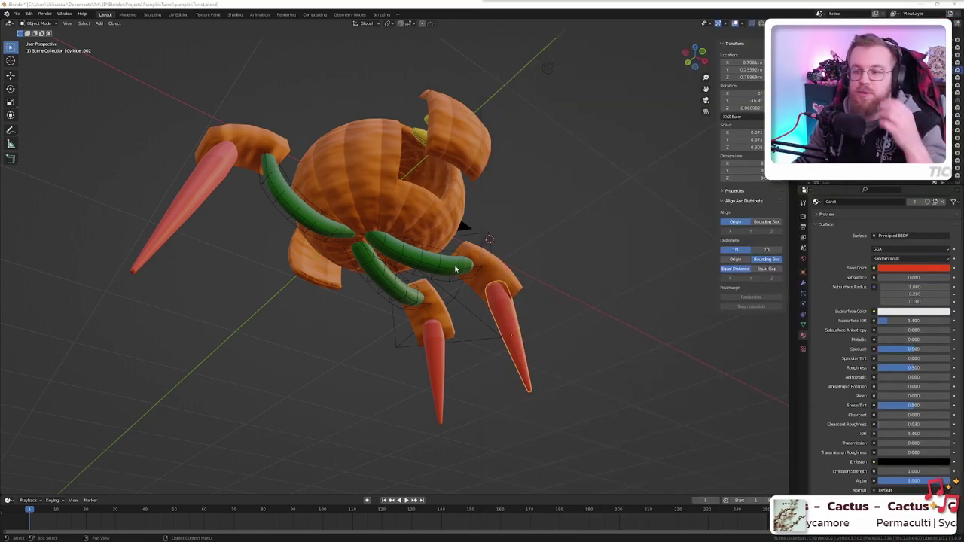
# - Examine the green upper leg segments under the pumpkin and the two corn cobs by its side shell up close
pyautogui.moveTo(351, 205); pyautogui.dragTo(386, 281, button='middle')
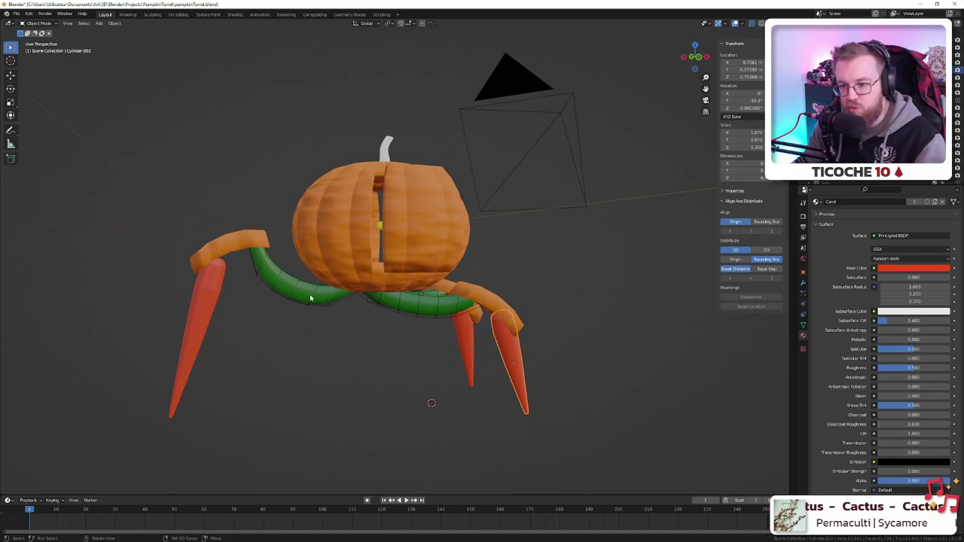
pyautogui.scroll(8, 256, 287)
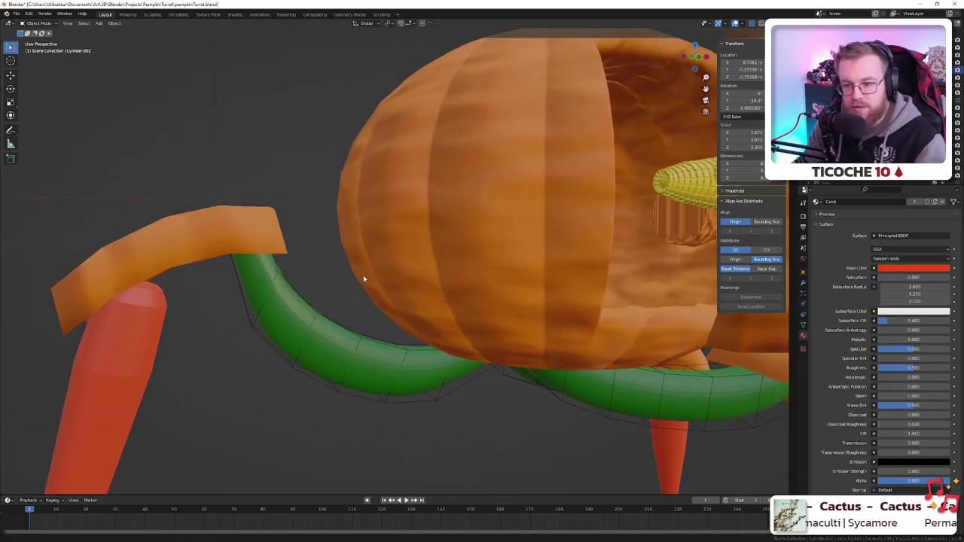
pyautogui.scroll(3, 245, 267)
pyautogui.scroll(-3, 252, 303)
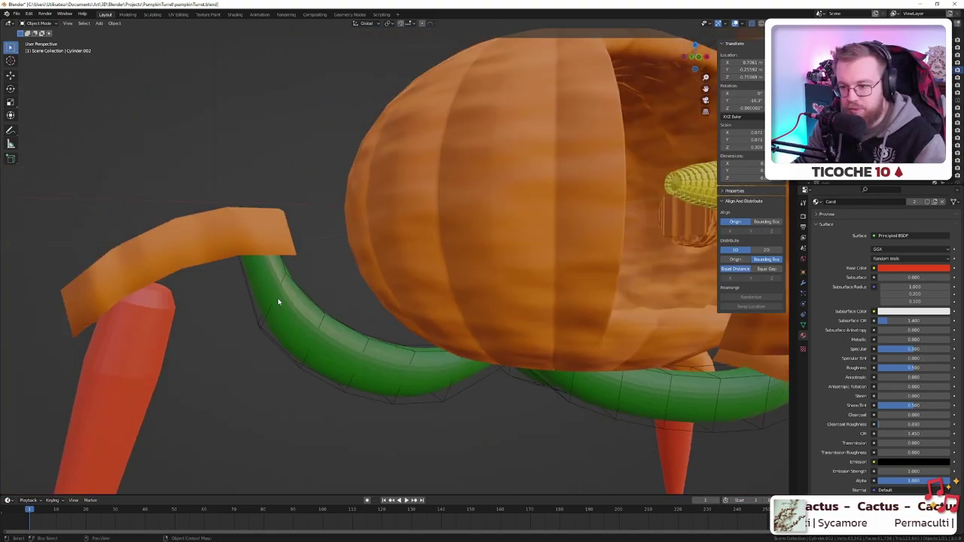
pyautogui.moveTo(301, 345); pyautogui.dragTo(308, 317, button='middle')
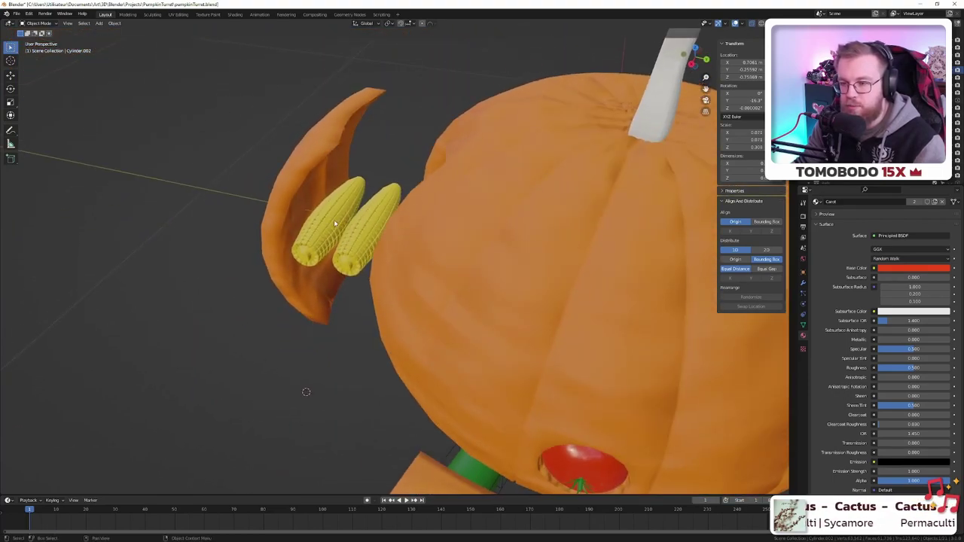
pyautogui.scroll(5, 334, 219)
pyautogui.keyDown('shift'); pyautogui.moveTo(271, 160); pyautogui.dragTo(389, 205, button='middle'); pyautogui.keyUp('shift')
pyautogui.scroll(-3, 383, 209)
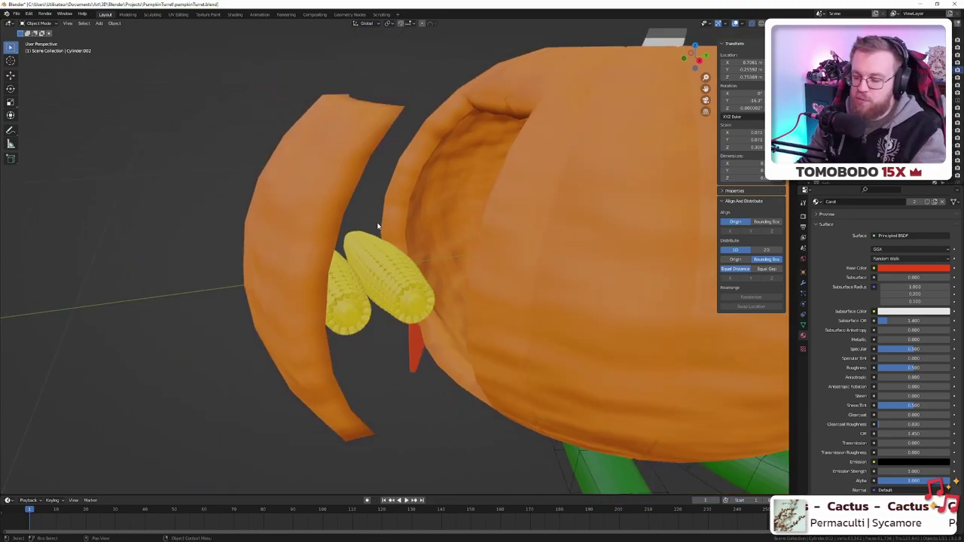
pyautogui.scroll(-4, 535, 199)
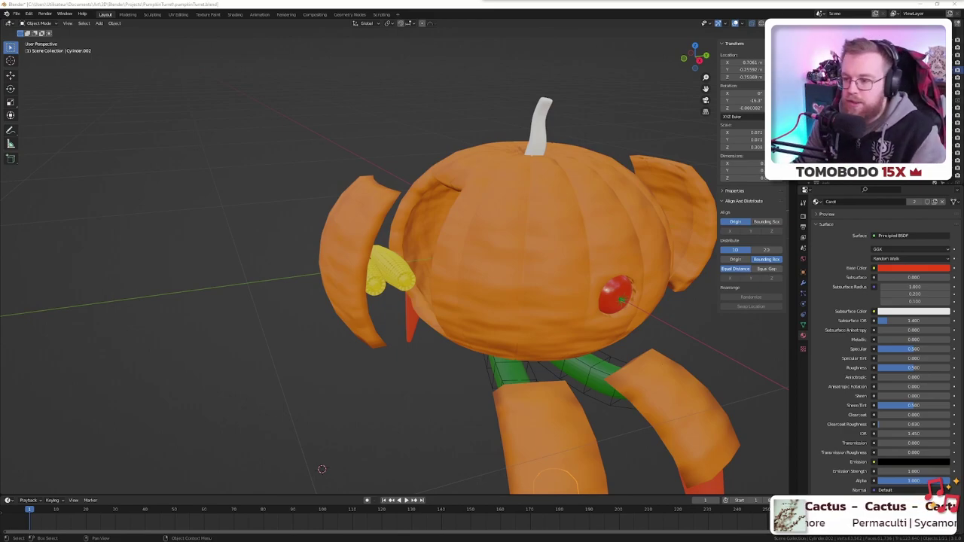
# - Set the roughness of the tomato eye's material to 0.236 and save the file
pyautogui.moveTo(510, 178); pyautogui.dragTo(387, 209, button='middle')
pyautogui.scroll(5, 470, 222)
pyautogui.click(387, 208)
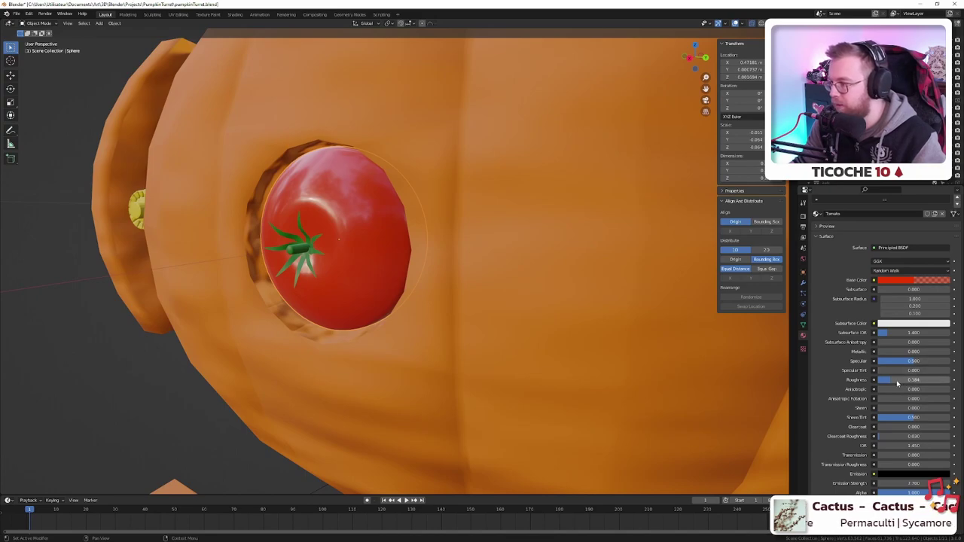
pyautogui.moveTo(897, 384); pyautogui.dragTo(895, 383)
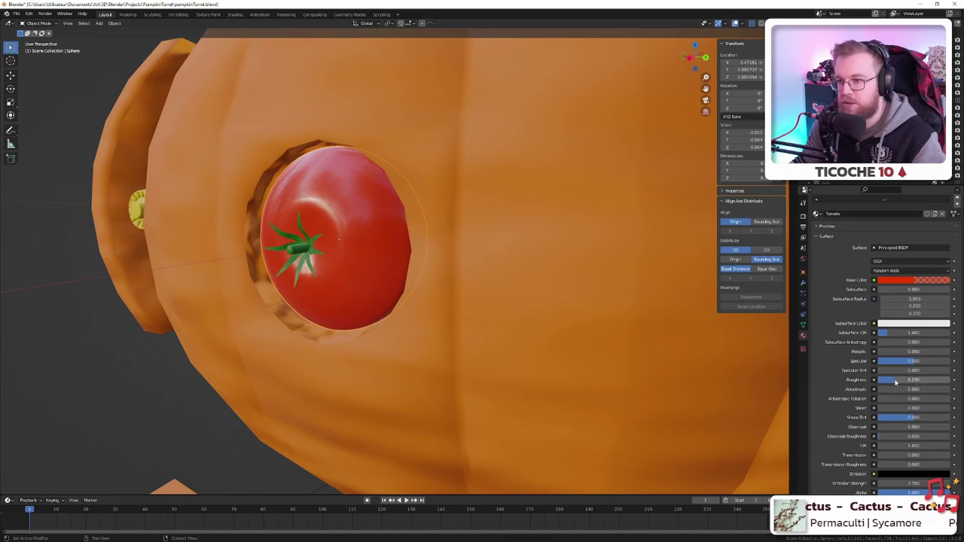
pyautogui.scroll(-5, 428, 366)
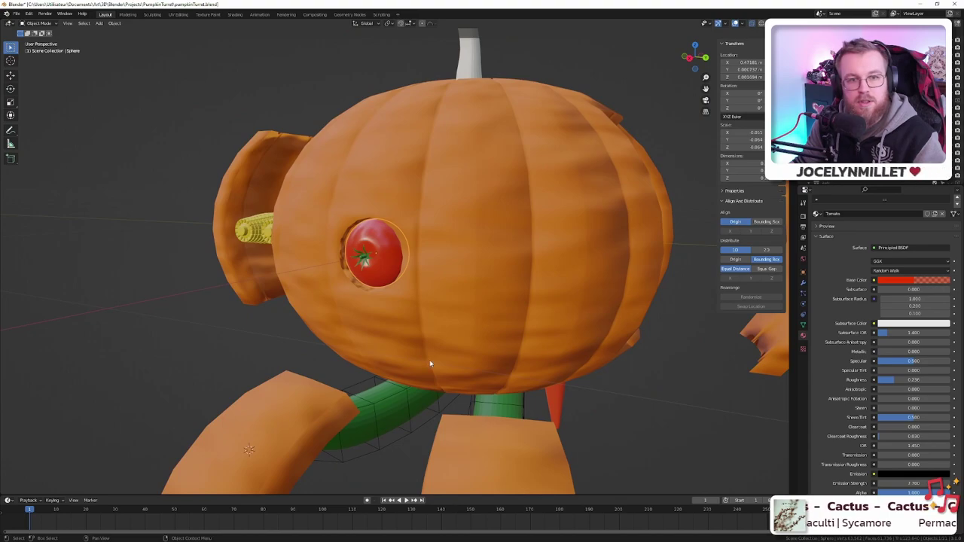
pyautogui.hotkey('ctrl', 's')
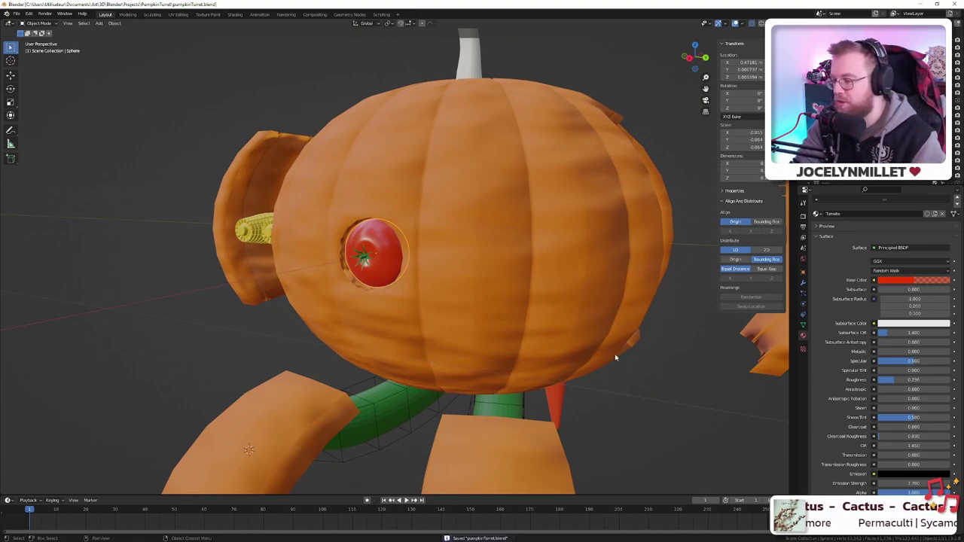
pyautogui.scroll(-4, 625, 392)
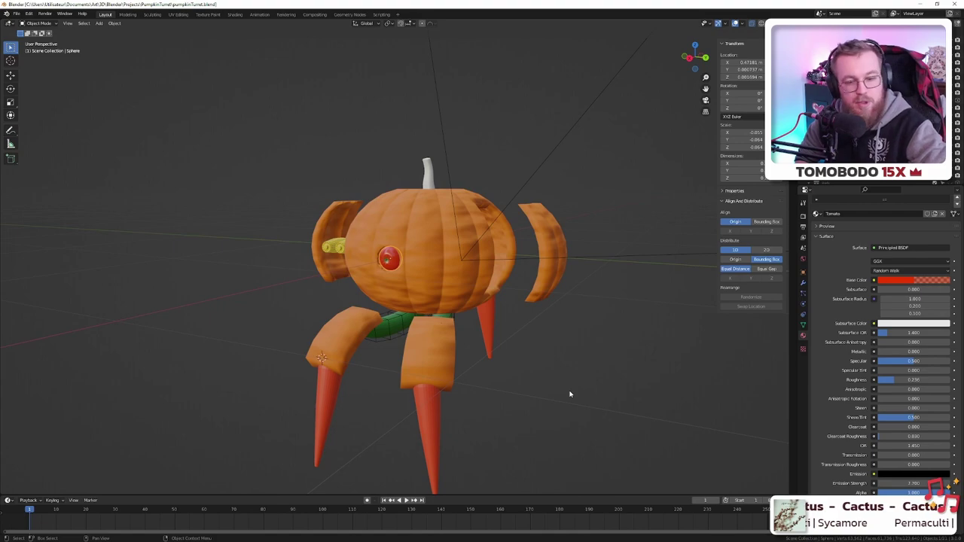
pyautogui.scroll(3, 447, 369)
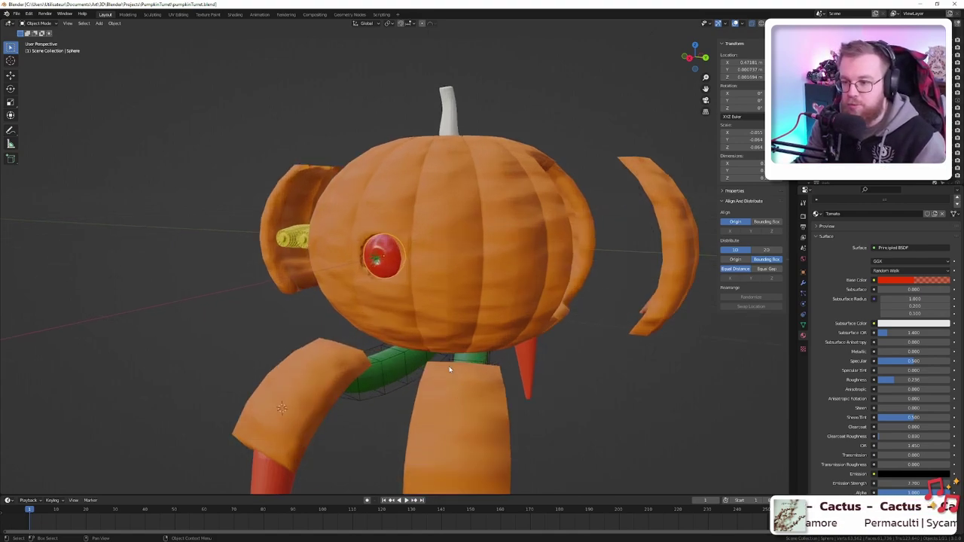
pyautogui.scroll(-3, 450, 368)
pyautogui.moveTo(482, 305); pyautogui.dragTo(536, 301, button='middle')
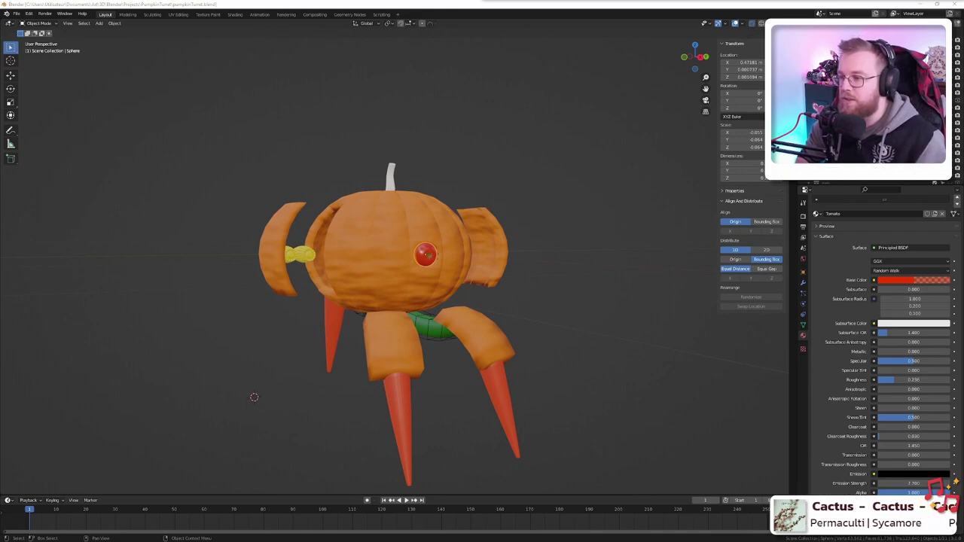
# - Switch to the browser and change the image search from "carottes 3D" to "carottes"
pyautogui.hotkey('alt', 'Tab')
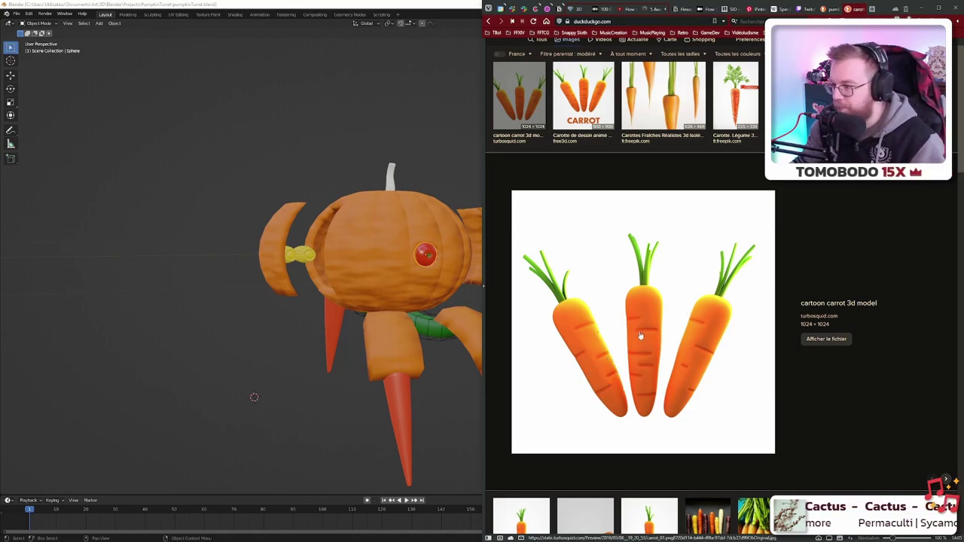
pyautogui.scroll(1, 656, 396)
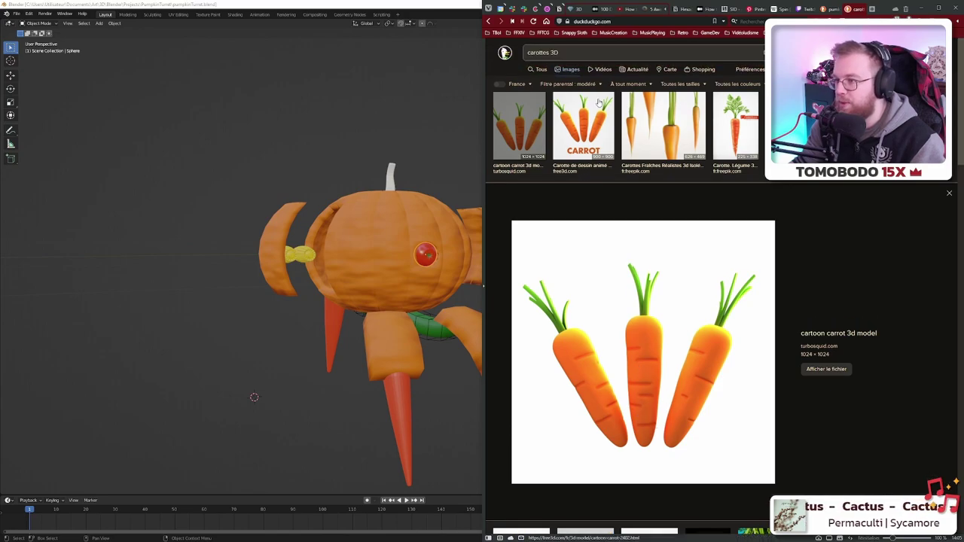
pyautogui.click(553, 52)
pyautogui.press('BackSpace')
pyautogui.press('BackSpace')
pyautogui.press('BackSpace')
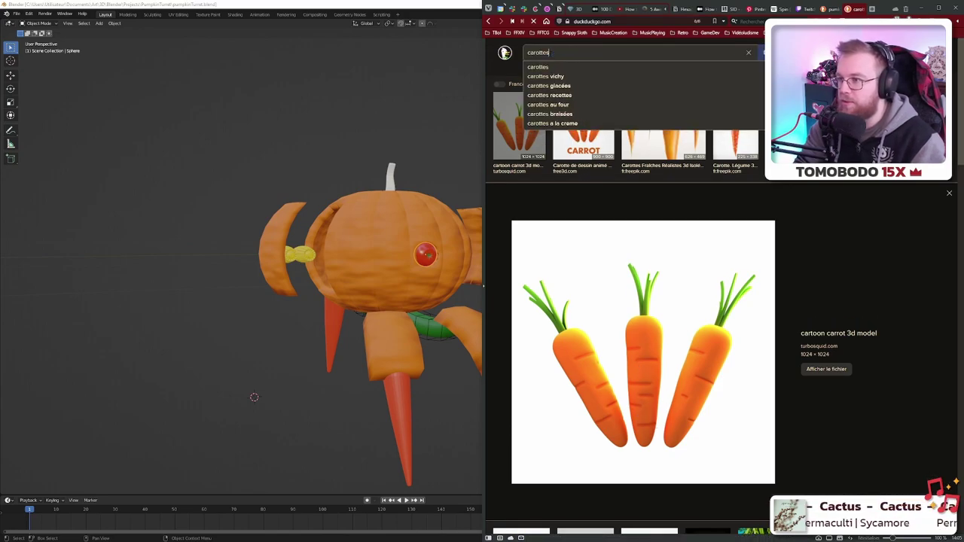
pyautogui.press('Return')
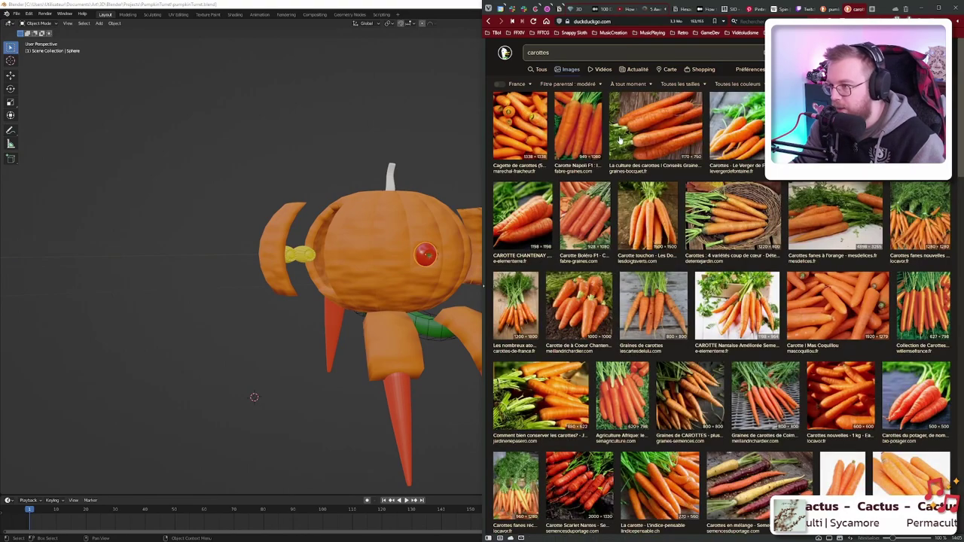
# - Open the Carotte Napoli F1 photo and examine the carrots' shape, colour and skin detail
pyautogui.click(568, 148)
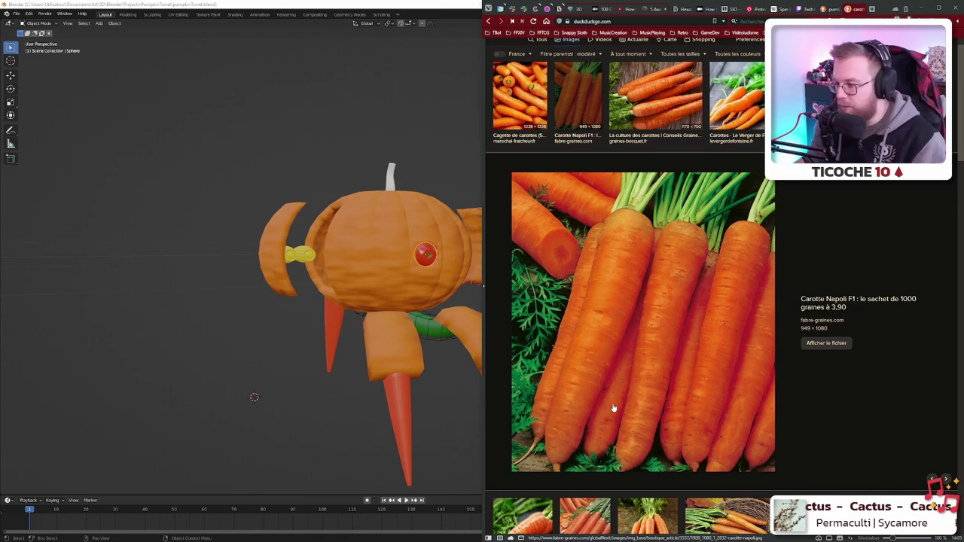
pyautogui.scroll(1, 836, 291)
pyautogui.scroll(1, 836, 290)
pyautogui.scroll(-3, 828, 295)
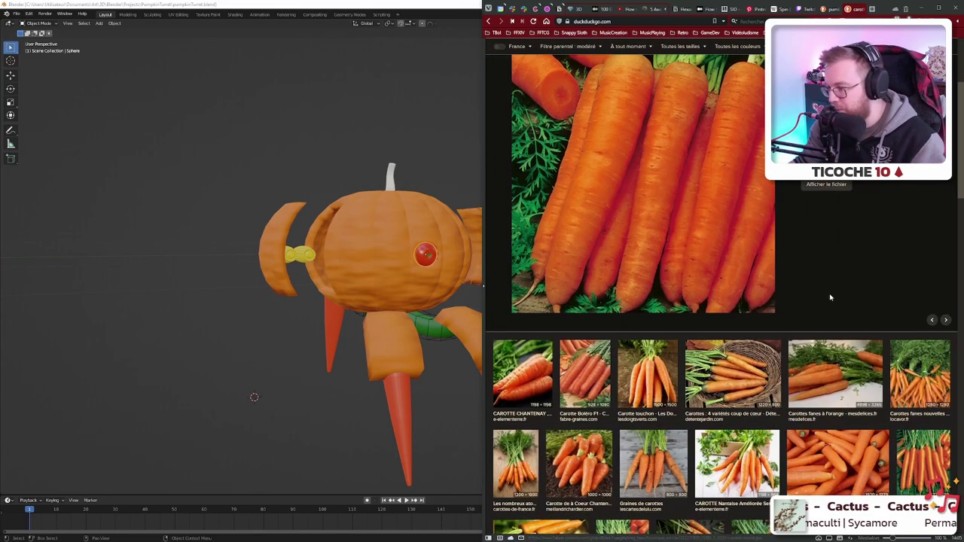
pyautogui.scroll(3, 828, 294)
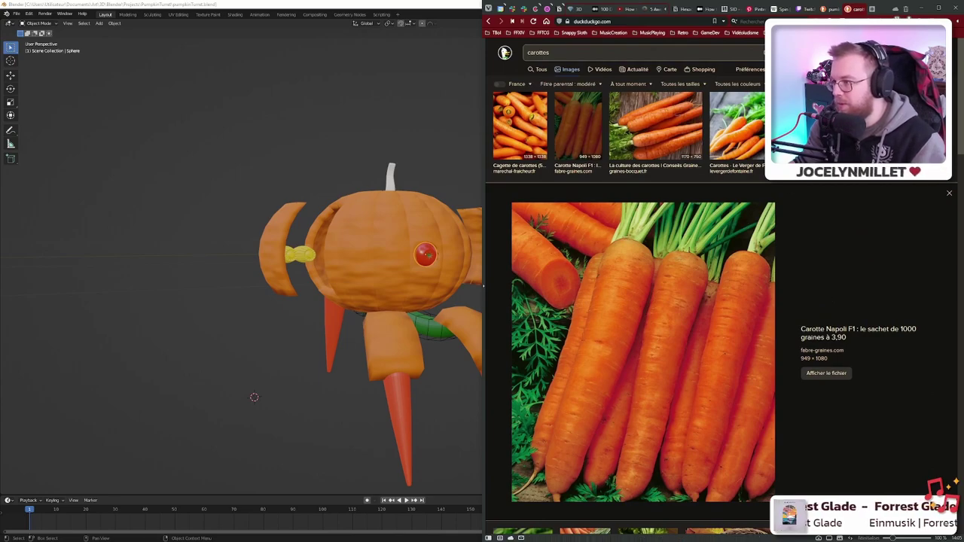
# - Examine the Cuisine Actuelle carrot photo and the surrounding image results, and return to Blender
pyautogui.click(840, 132)
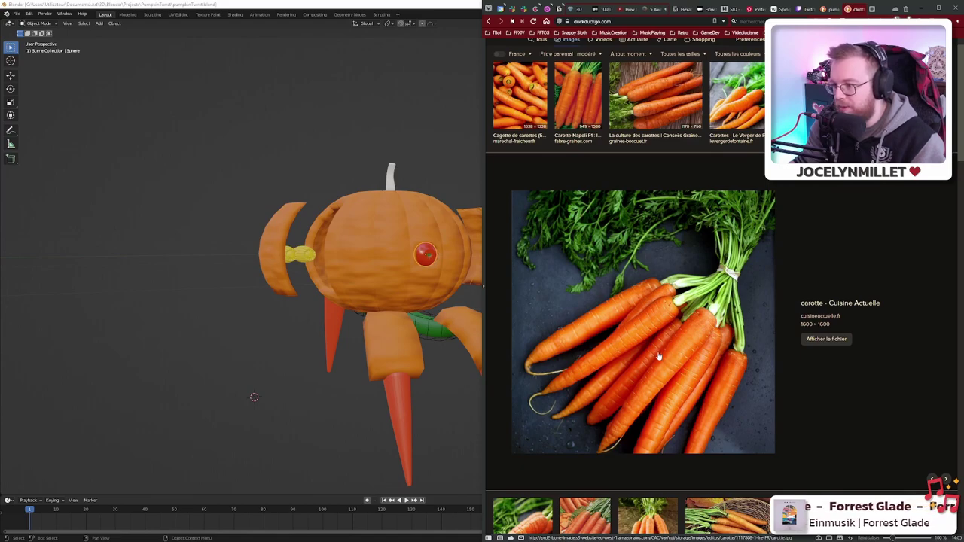
pyautogui.scroll(1, 655, 354)
pyautogui.scroll(-4, 653, 351)
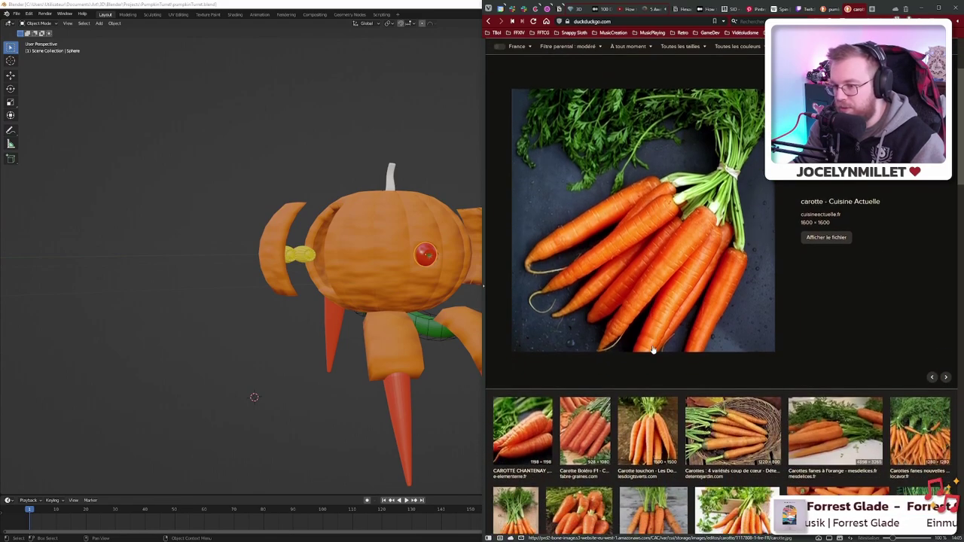
pyautogui.scroll(5, 652, 345)
pyautogui.click(356, 408)
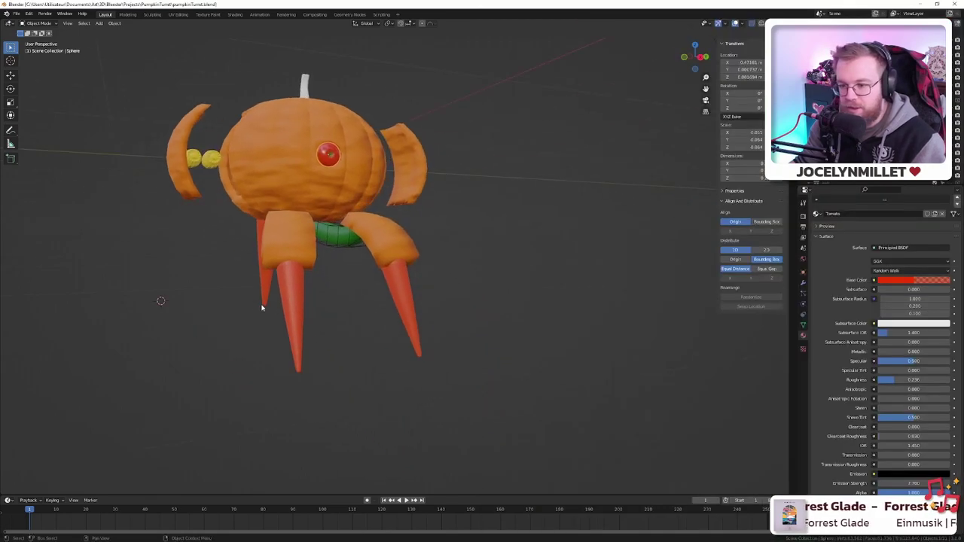
pyautogui.scroll(6, 252, 297)
pyautogui.rightClick(361, 253)
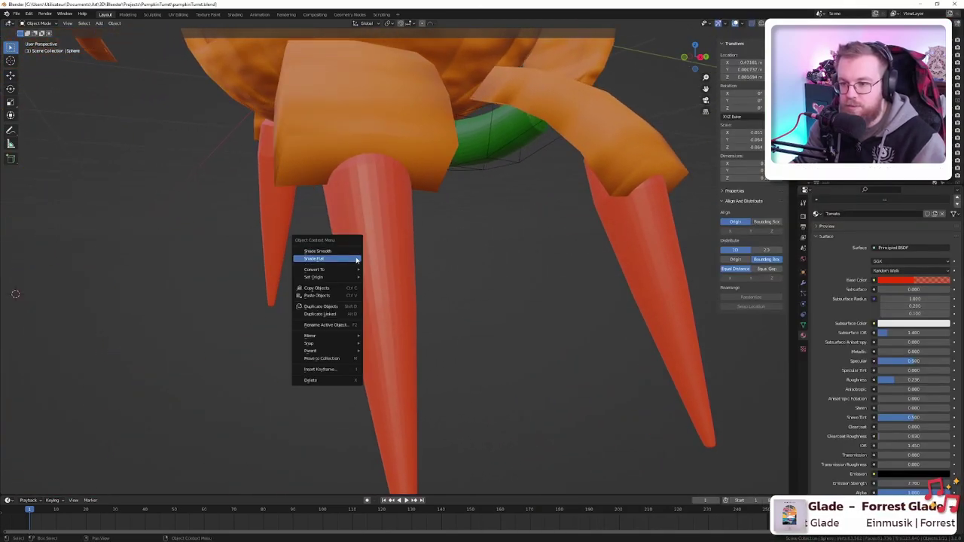
pyautogui.click(375, 256)
pyautogui.click(378, 257)
pyautogui.rightClick(377, 256)
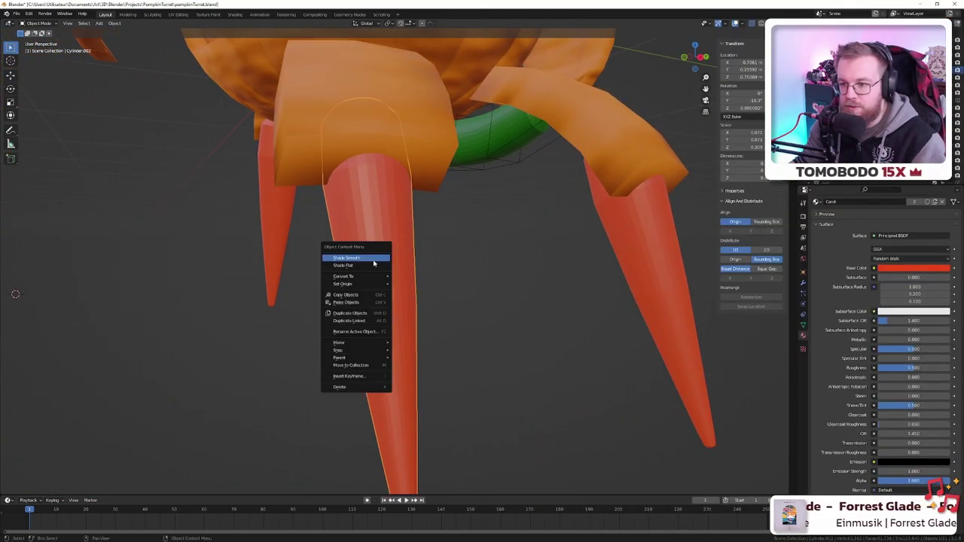
pyautogui.press('Escape')
pyautogui.scroll(-6, 377, 263)
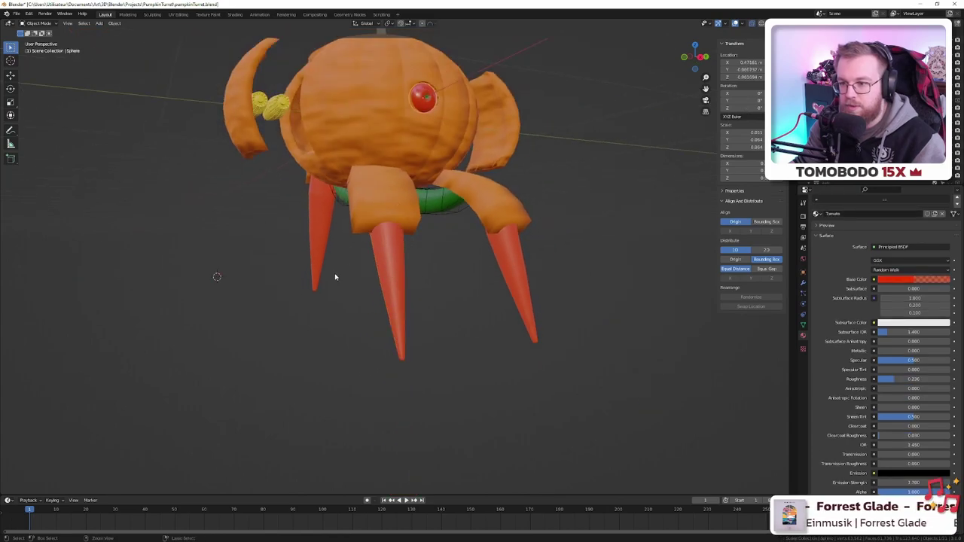
# - Apply smooth shading to the front carrot leg
pyautogui.scroll(5, 385, 264)
pyautogui.scroll(-1, 381, 264)
pyautogui.rightClick(380, 265)
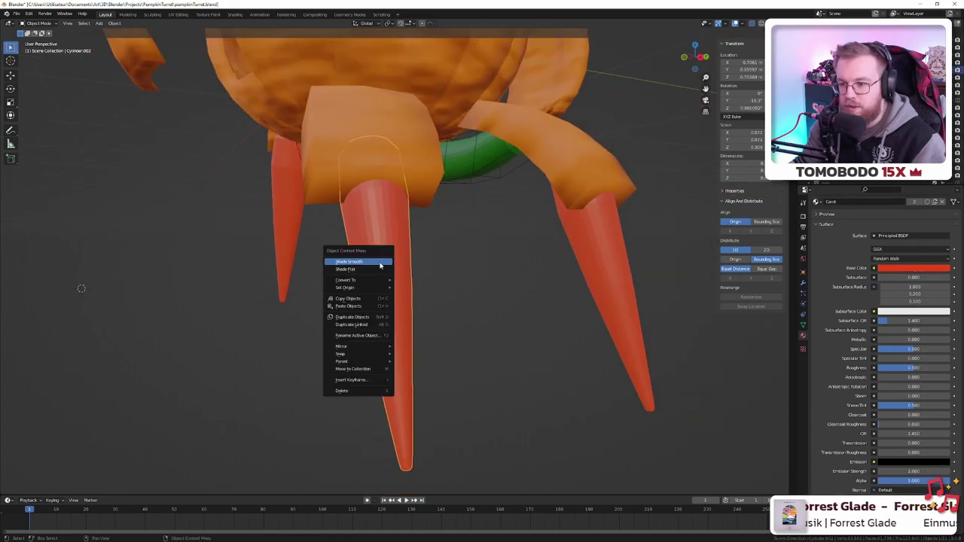
pyautogui.click(381, 264)
pyautogui.scroll(2, 385, 281)
pyautogui.scroll(-2, 384, 280)
# - Examine the smoothed carrot leg and the underside of the turret from several angles
pyautogui.moveTo(383, 280); pyautogui.dragTo(437, 291, button='middle')
pyautogui.scroll(-3, 437, 291)
pyautogui.moveTo(508, 234); pyautogui.dragTo(480, 233, button='middle')
pyautogui.scroll(-1, 426, 248)
pyautogui.scroll(4, 426, 248)
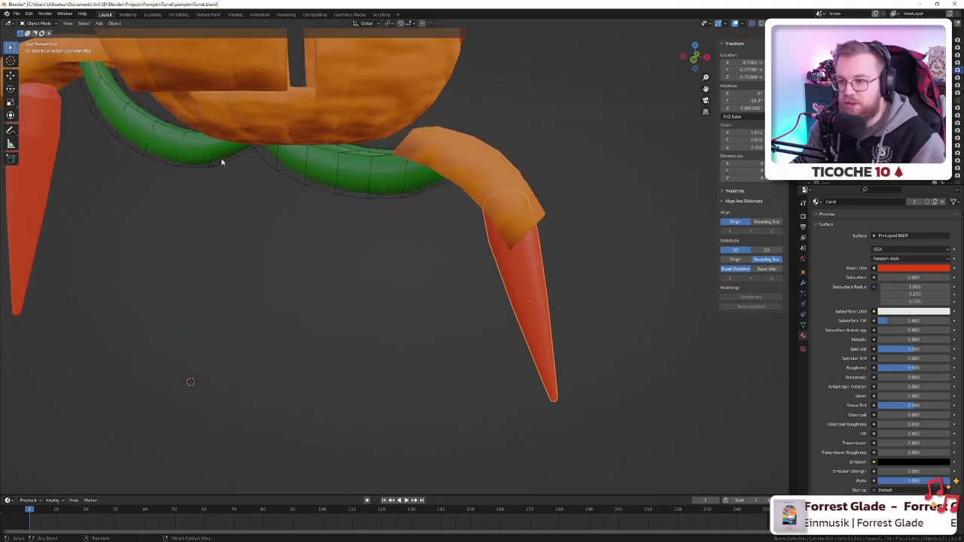
pyautogui.rightClick(479, 236)
pyautogui.click(573, 260)
pyautogui.moveTo(573, 260); pyautogui.dragTo(591, 263, button='middle')
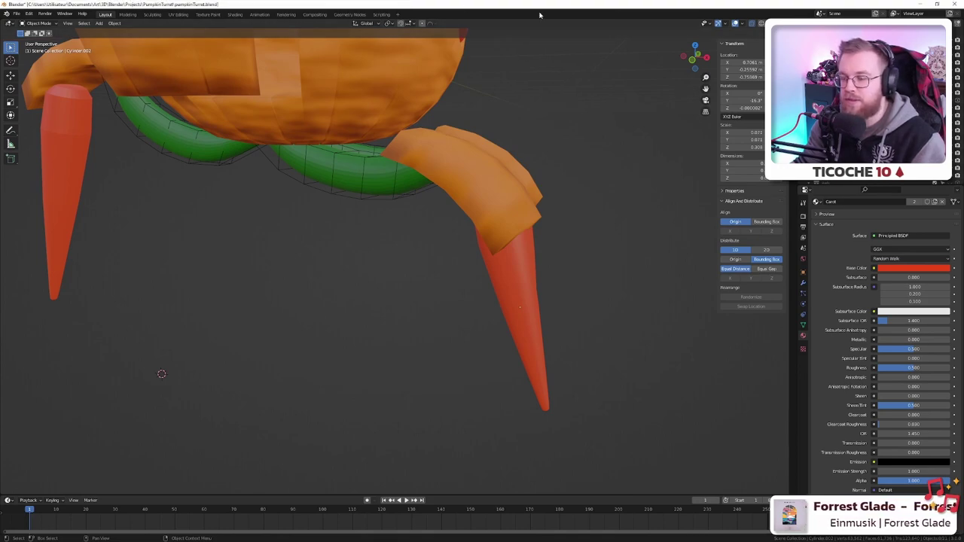
pyautogui.moveTo(535, 87); pyautogui.dragTo(443, 233, button='middle')
pyautogui.scroll(-3, 461, 93)
# - Isolate the front carrot leg in local view and set its material's roughness to 0.749
pyautogui.click(410, 275)
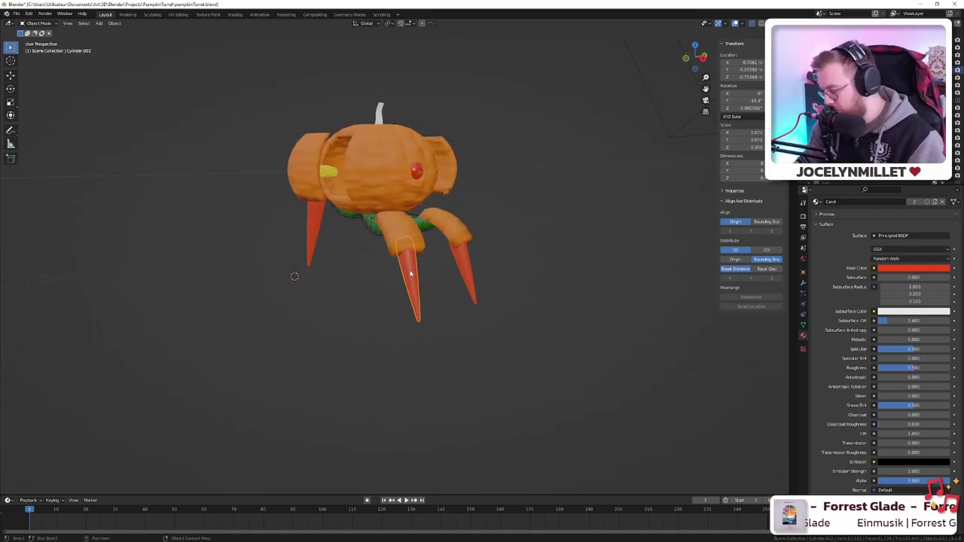
pyautogui.press('KP_Divide')
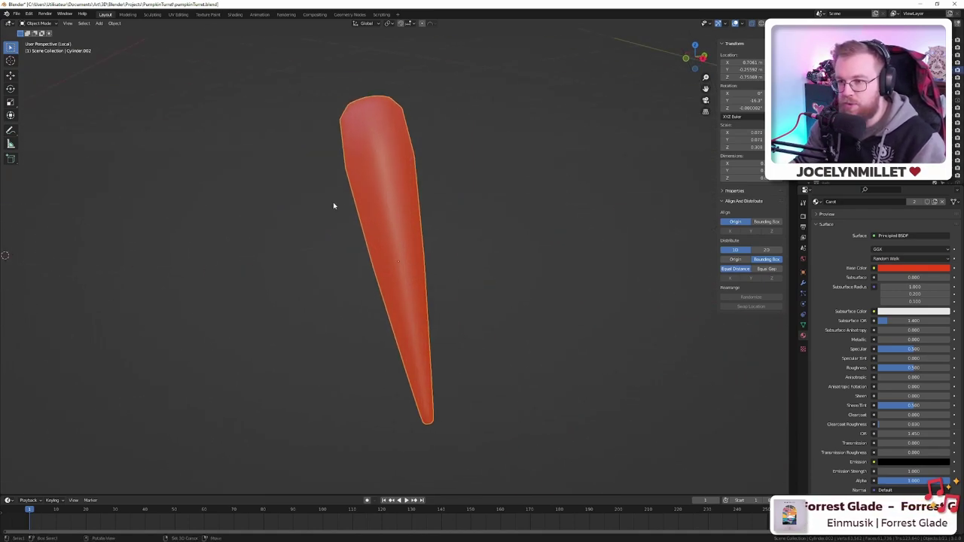
pyautogui.moveTo(333, 202); pyautogui.dragTo(497, 250, button='middle')
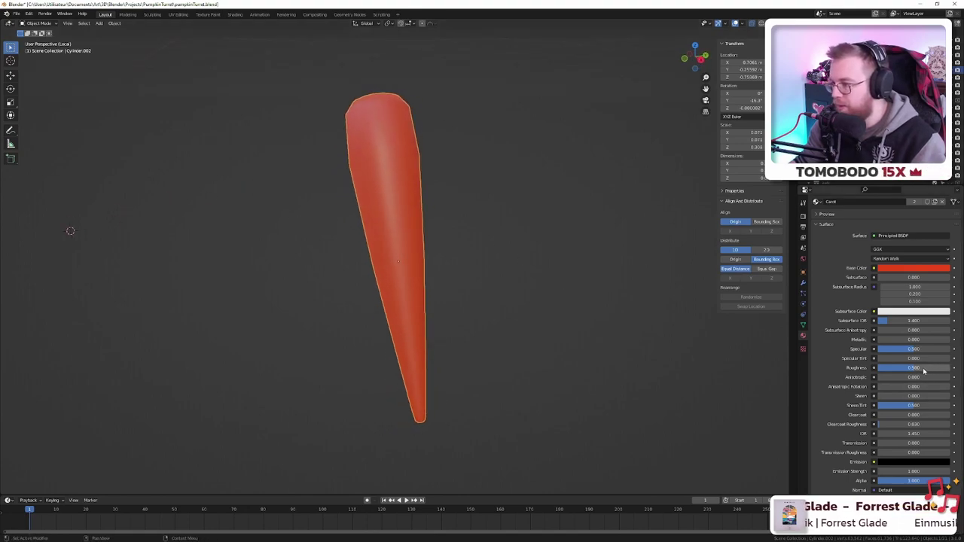
pyautogui.moveTo(916, 369); pyautogui.dragTo(933, 369)
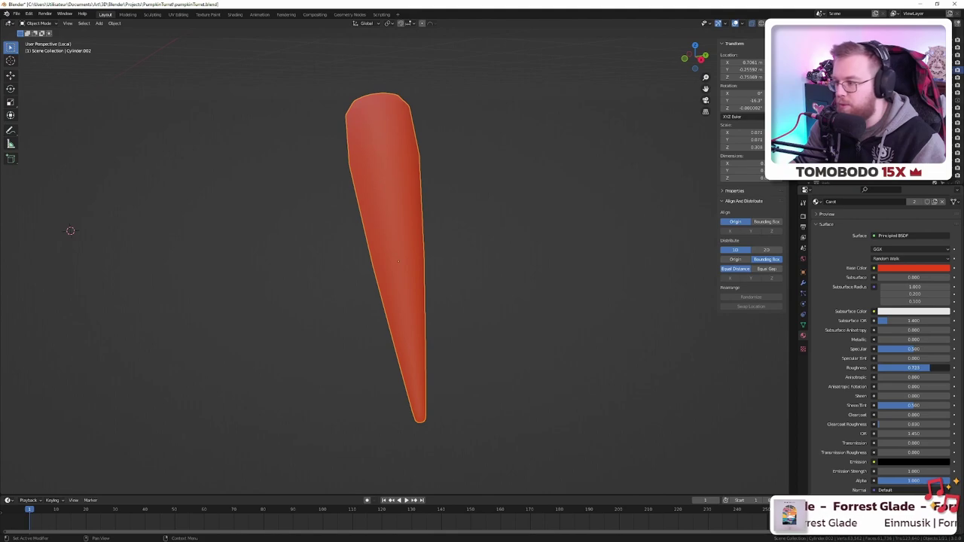
pyautogui.moveTo(648, 309); pyautogui.dragTo(630, 295, button='middle')
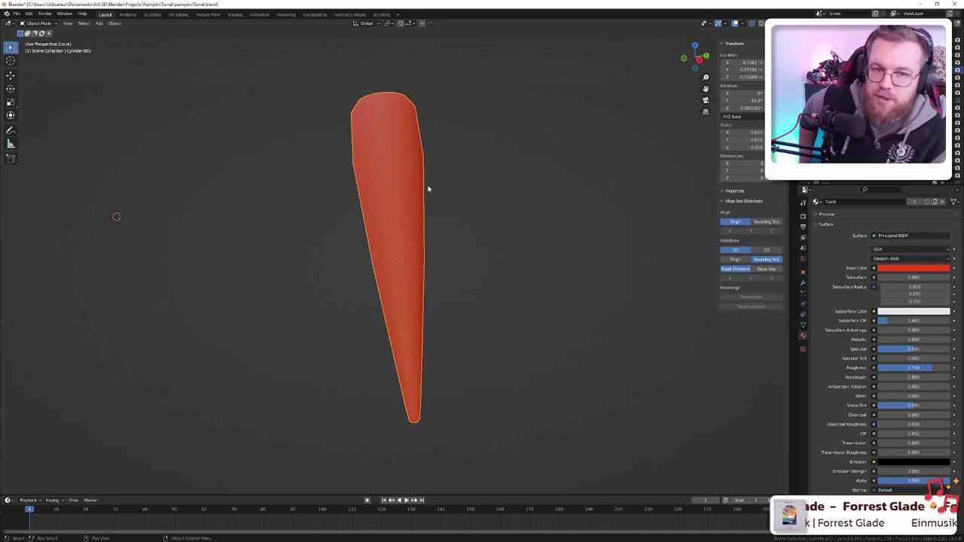
# - Examine the carrot leg's mesh cage and compare its shape with the Subdivision modifier hidden and shown in the viewport
pyautogui.press('Tab')
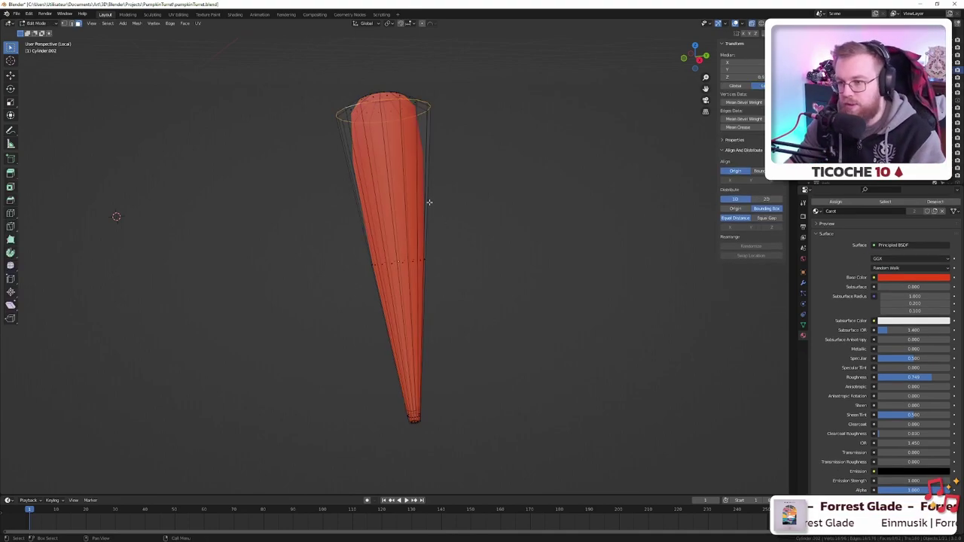
pyautogui.scroll(2, 398, 239)
pyautogui.scroll(5, 399, 239)
pyautogui.scroll(-5, 397, 241)
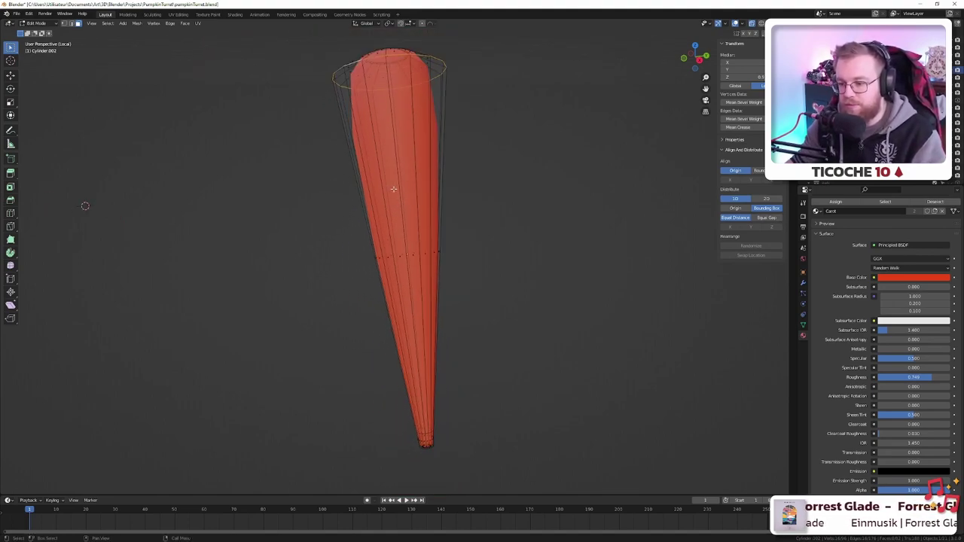
pyautogui.scroll(2, 396, 249)
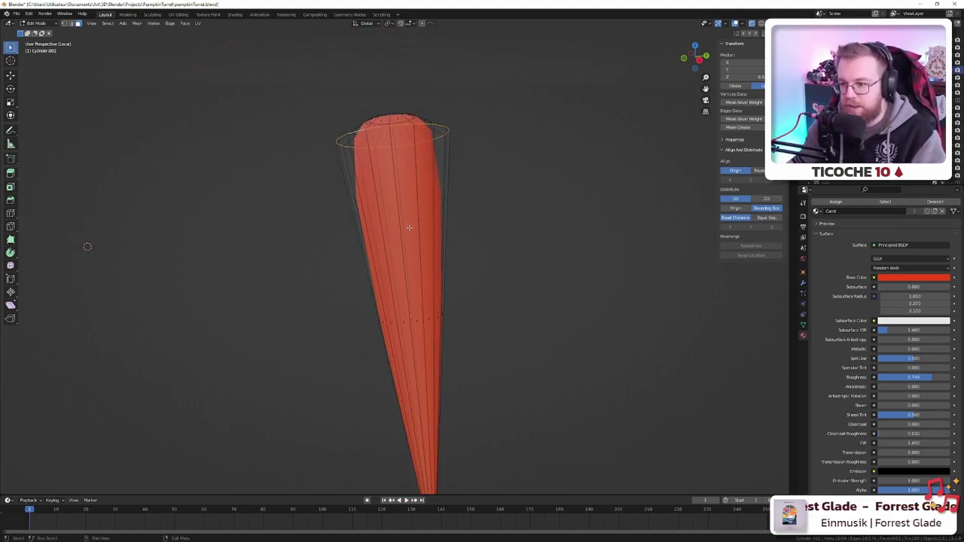
pyautogui.press('Tab')
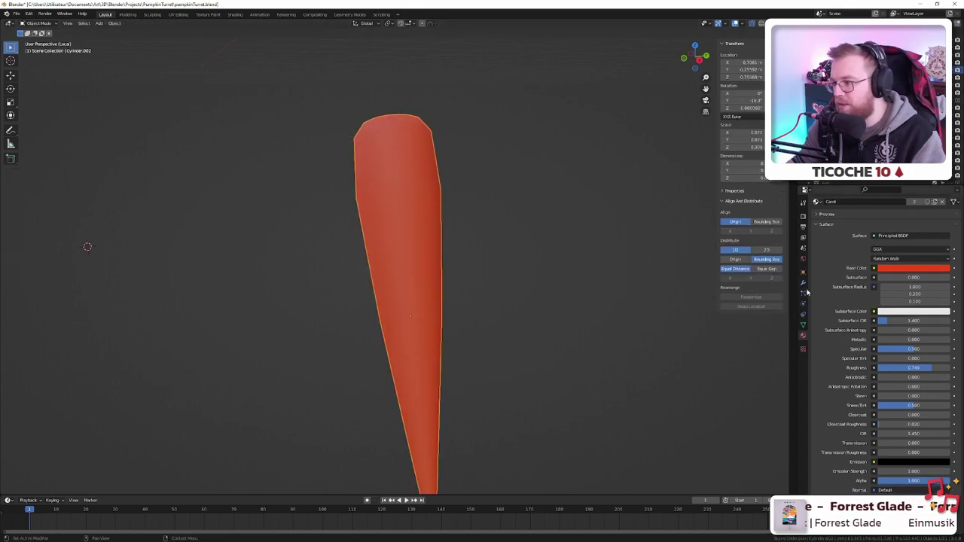
pyautogui.hotkey('ctrl', '1')
pyautogui.click(923, 227)
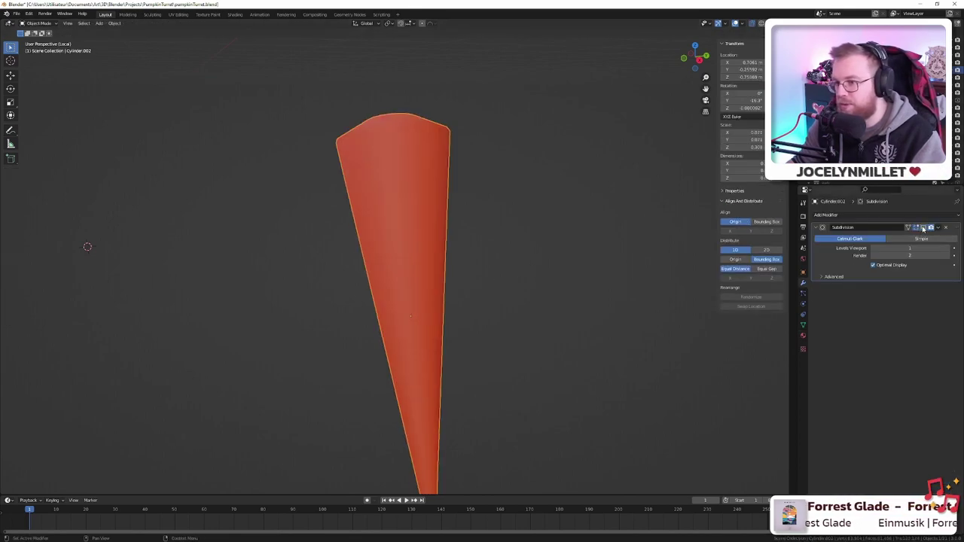
pyautogui.click(924, 228)
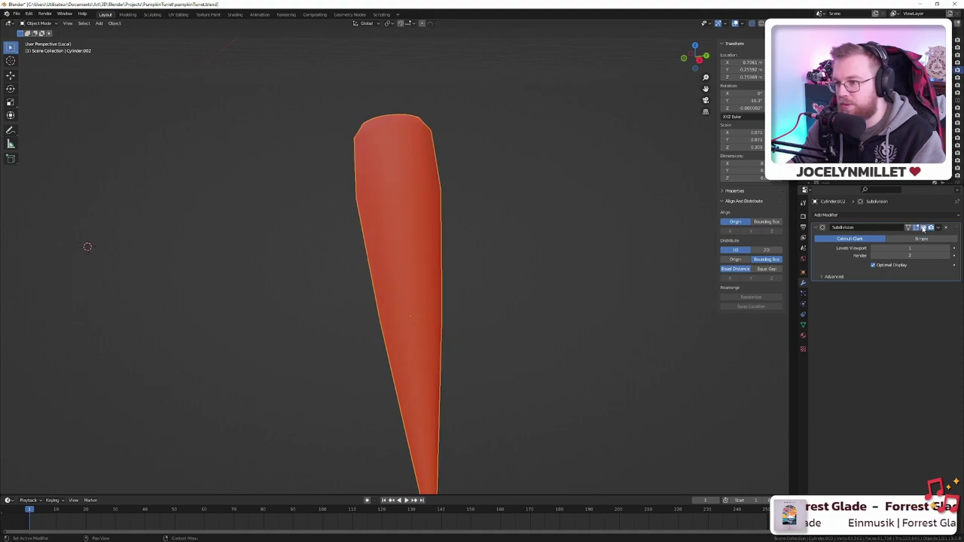
pyautogui.press('Tab')
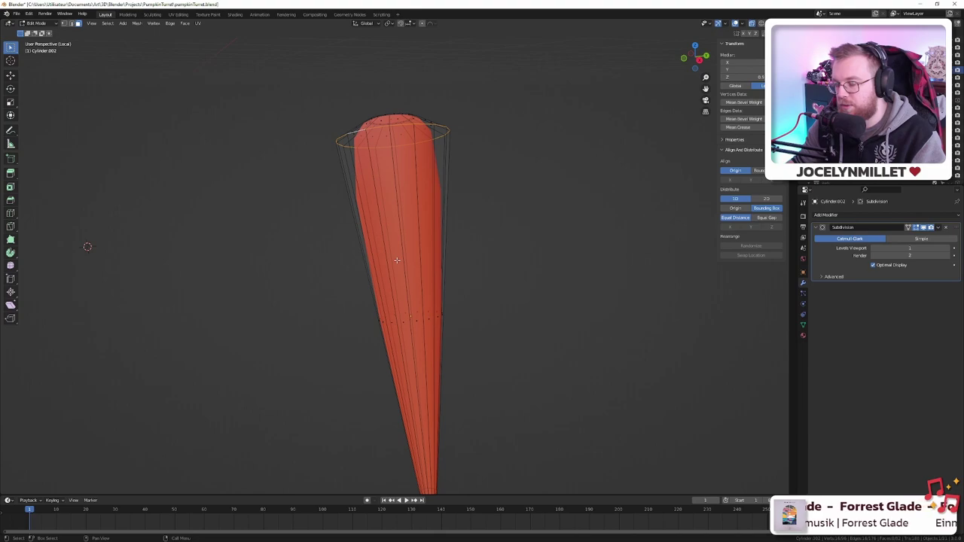
pyautogui.scroll(-2, 397, 260)
pyautogui.scroll(4, 397, 260)
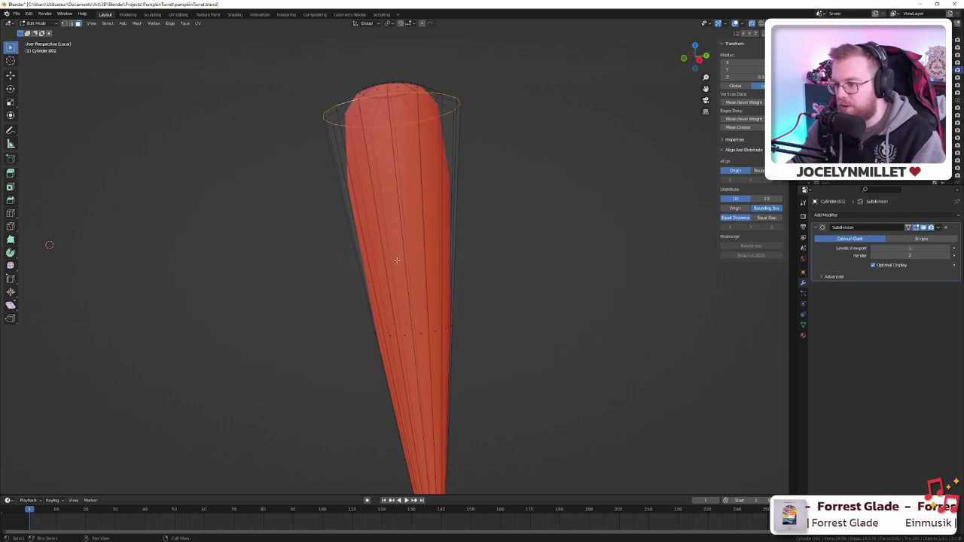
# - Switch to the browser, compare the cartoon carrot 3D model with the Cuisine Actuelle carrot photo, and return to Blender
pyautogui.hotkey('alt', 'Tab')
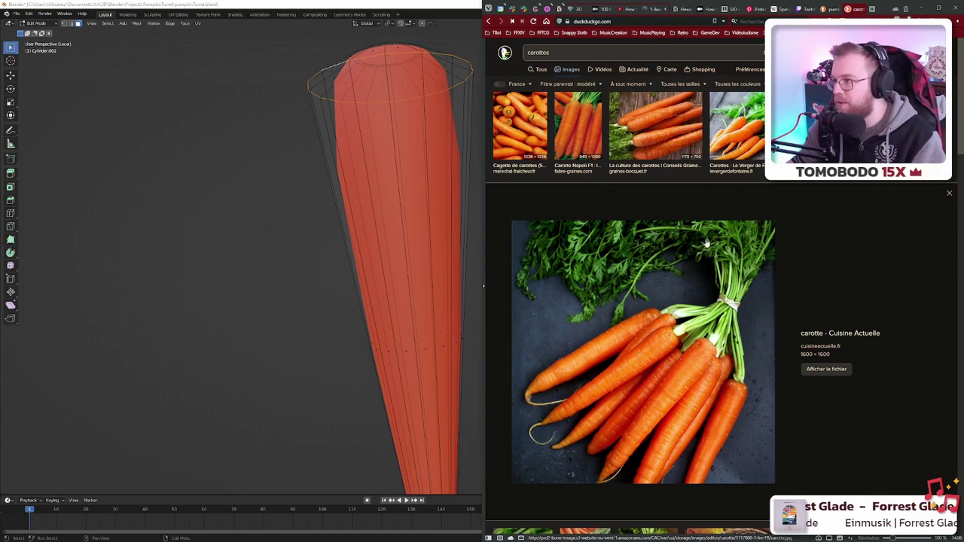
pyautogui.hotkey('alt', 'Left')
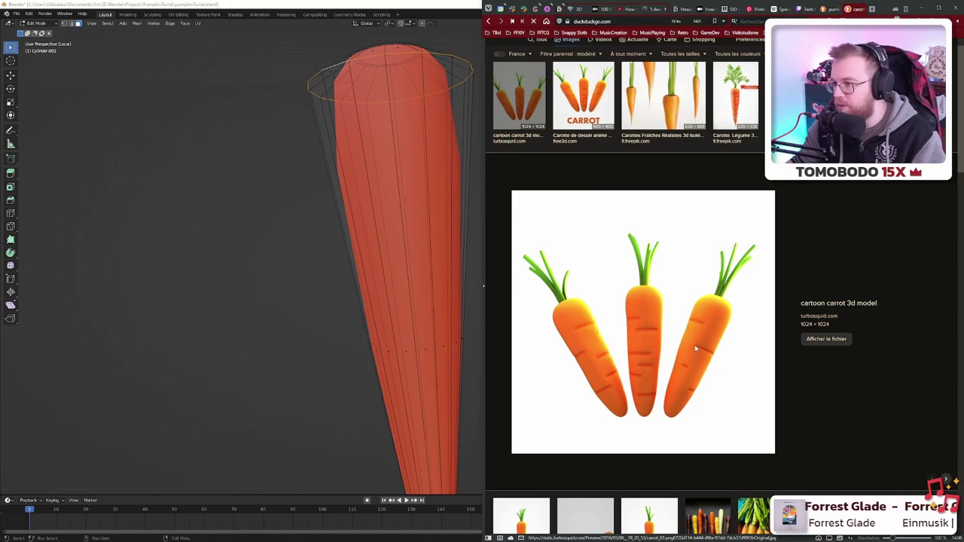
pyautogui.hotkey('alt', 'Left')
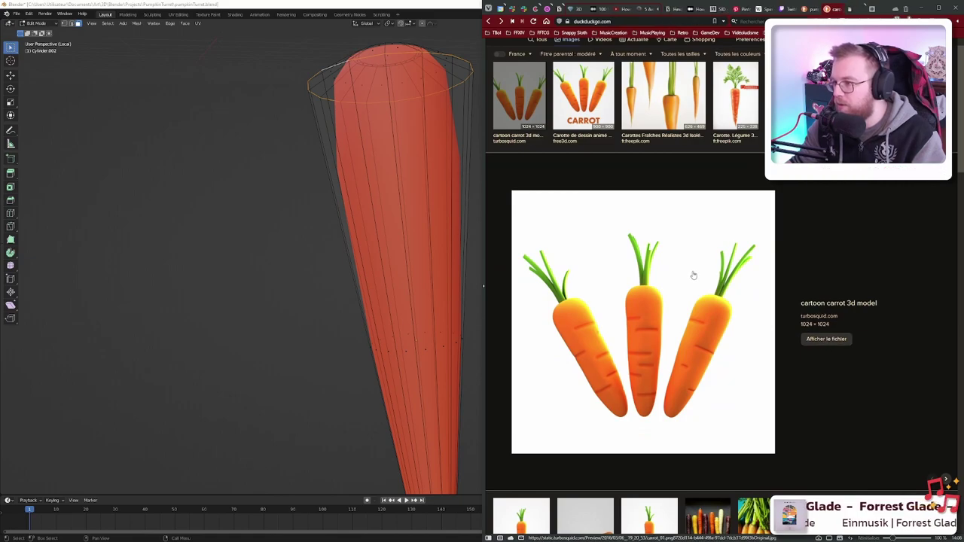
pyautogui.hotkey('alt', 'Left')
pyautogui.click(853, 10)
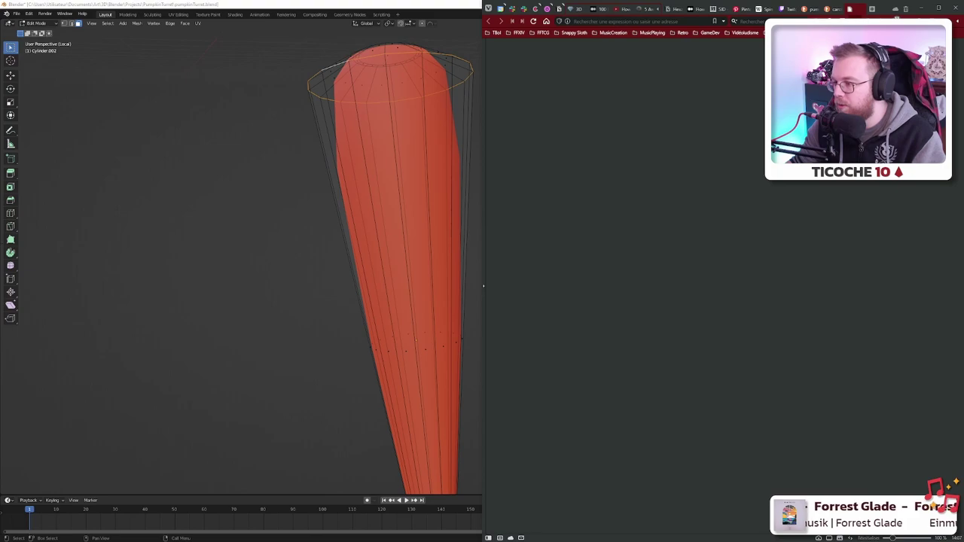
pyautogui.click(855, 11)
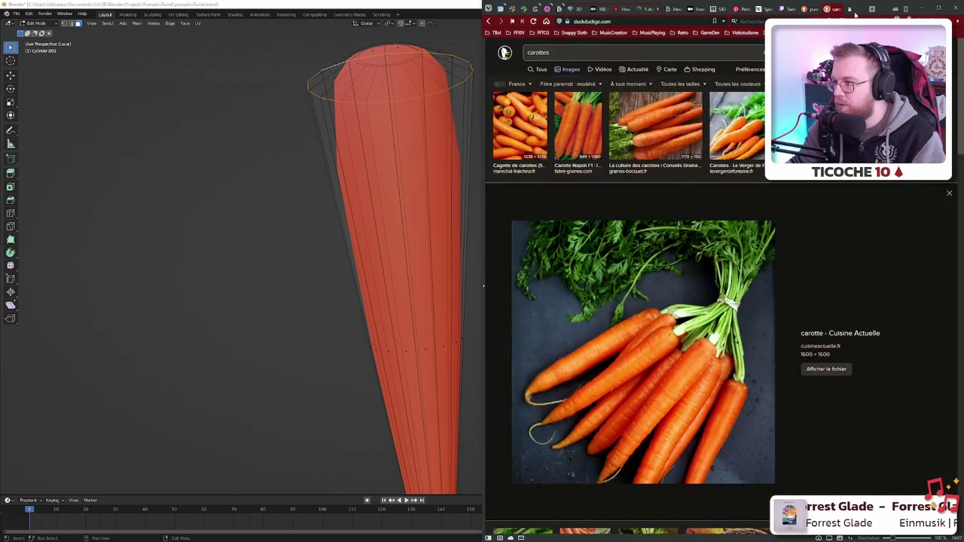
pyautogui.click(854, 12)
pyautogui.click(831, 10)
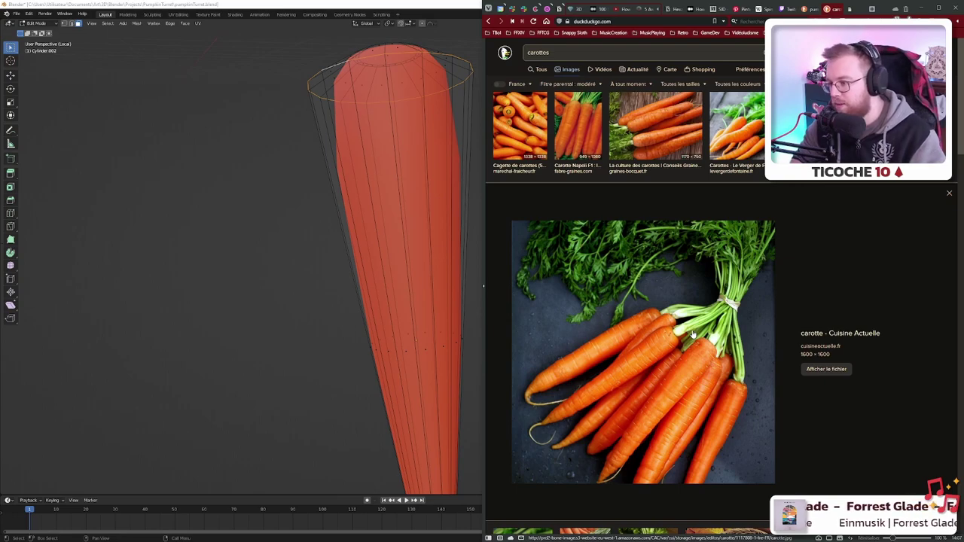
pyautogui.hotkey('alt', 'Tab')
# - Return the carrot leg to Object Mode and try to apply its Subdivision modifier
pyautogui.scroll(2, 430, 276)
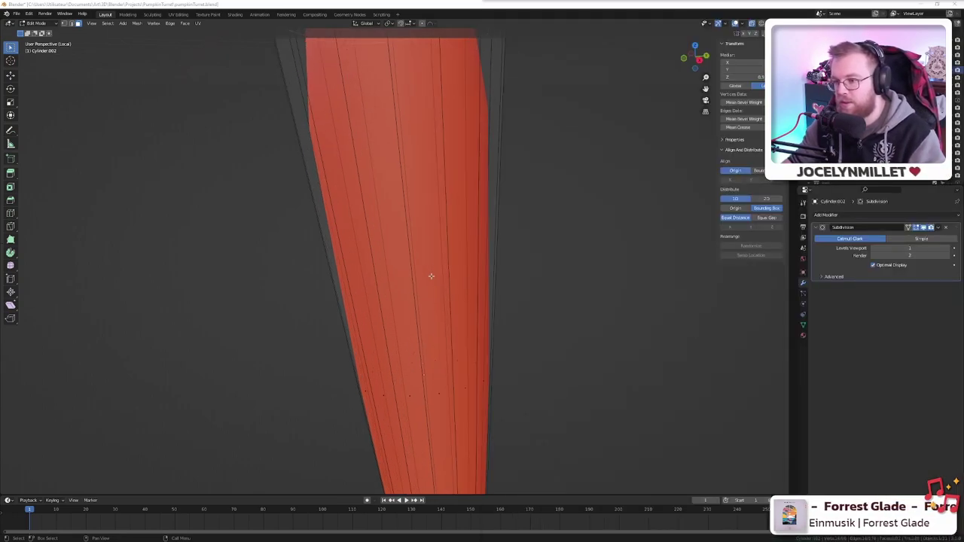
pyautogui.scroll(-2, 430, 279)
pyautogui.moveTo(433, 278); pyautogui.dragTo(413, 264, button='middle')
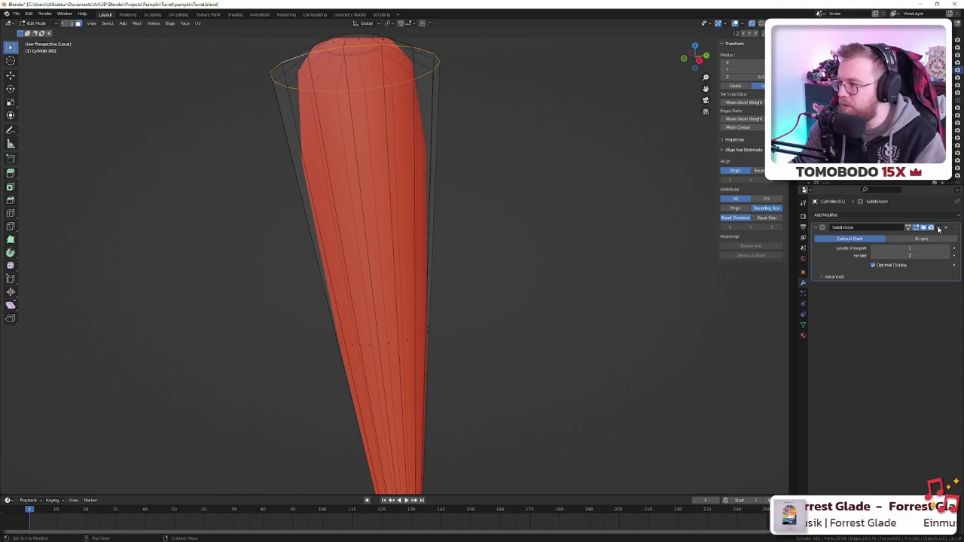
pyautogui.press('Tab')
pyautogui.click(938, 227)
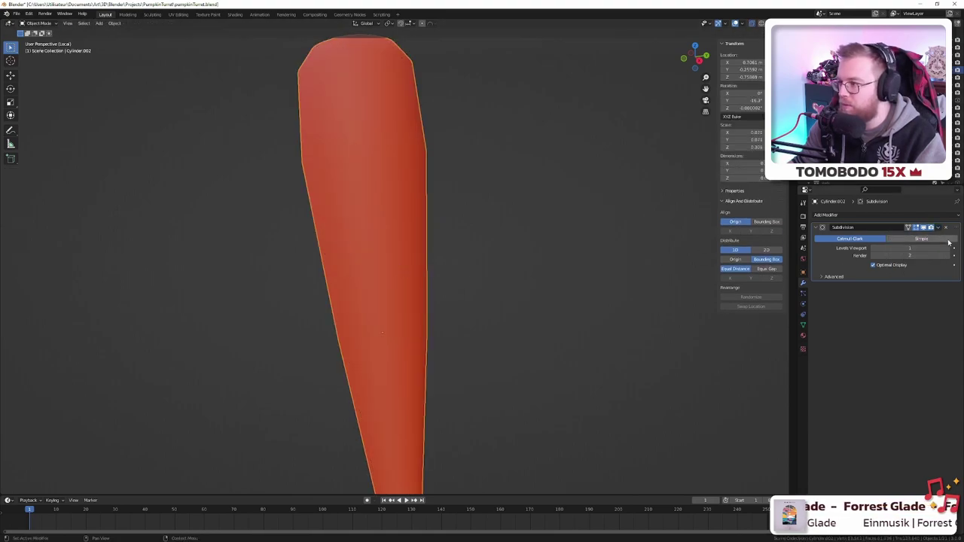
pyautogui.click(940, 229)
pyautogui.click(940, 230)
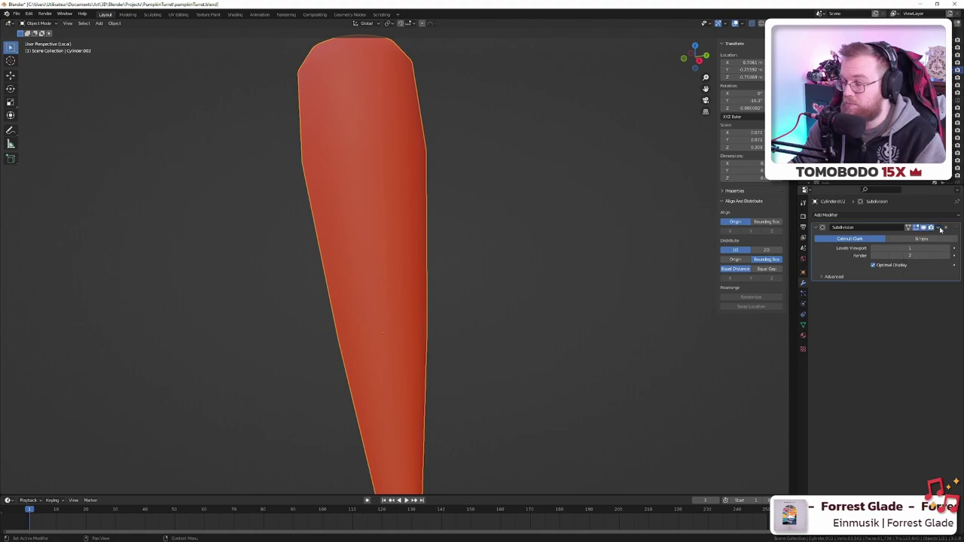
# - Check the carrot leg's cage in Edit Mode, return to Object Mode and retry applying its Subdivision modifier
pyautogui.keyDown('shift'); pyautogui.moveTo(575, 226); pyautogui.dragTo(606, 234, button='middle'); pyautogui.keyUp('shift')
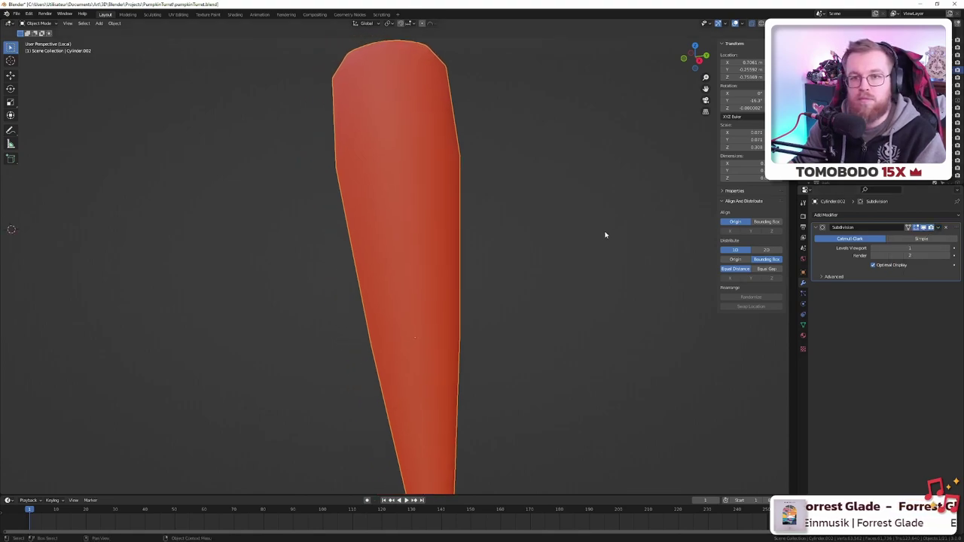
pyautogui.scroll(-4, 448, 245)
pyautogui.scroll(2, 448, 246)
pyautogui.scroll(-2, 448, 248)
pyautogui.press('Tab')
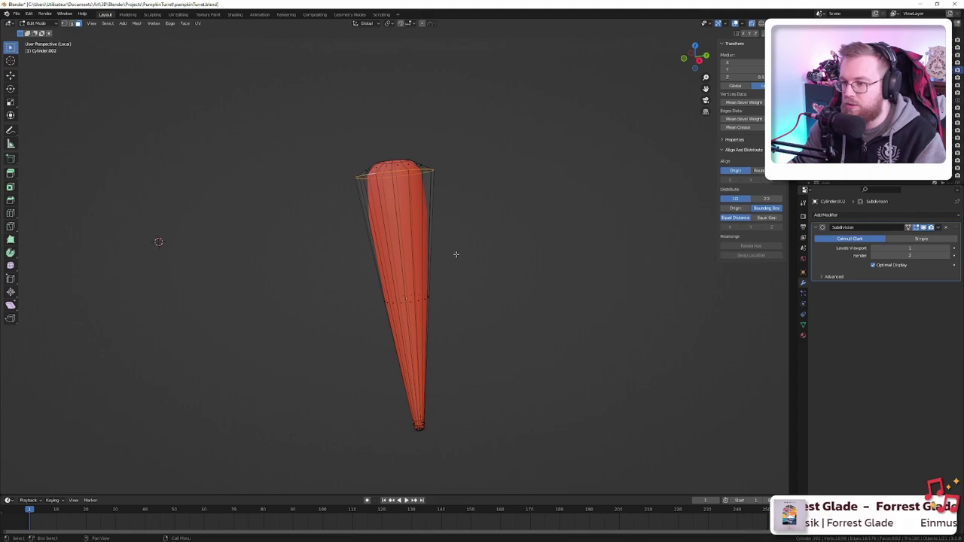
pyautogui.press('Tab')
pyautogui.click(937, 227)
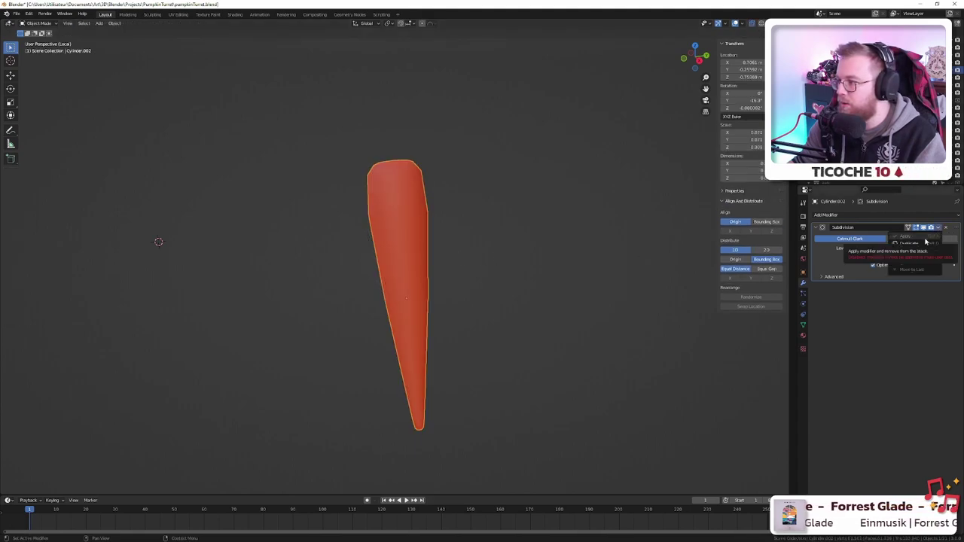
pyautogui.keyDown('shift'); pyautogui.moveTo(612, 222); pyautogui.dragTo(589, 220, button='middle'); pyautogui.keyUp('shift')
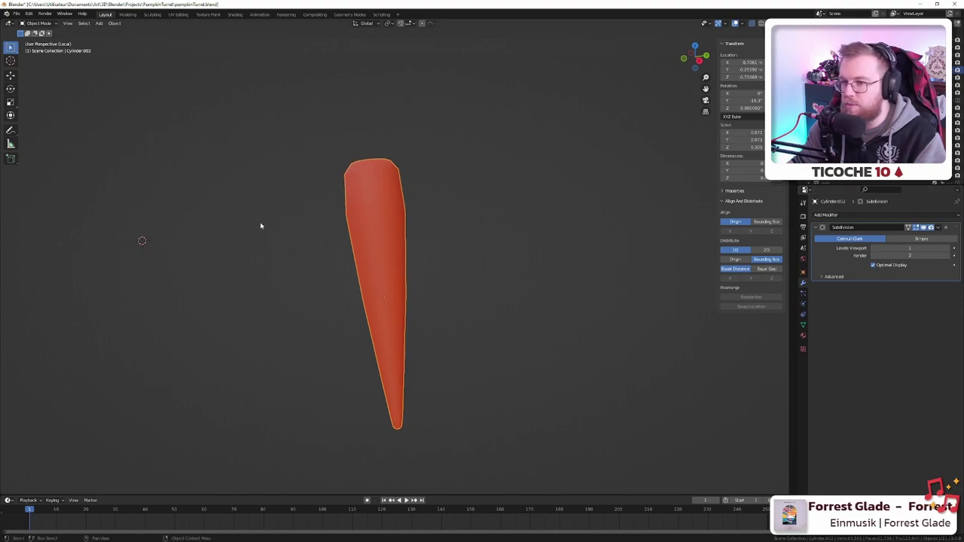
# - Make the selected carrot leg single-user for both its object and its object data
pyautogui.click(114, 23)
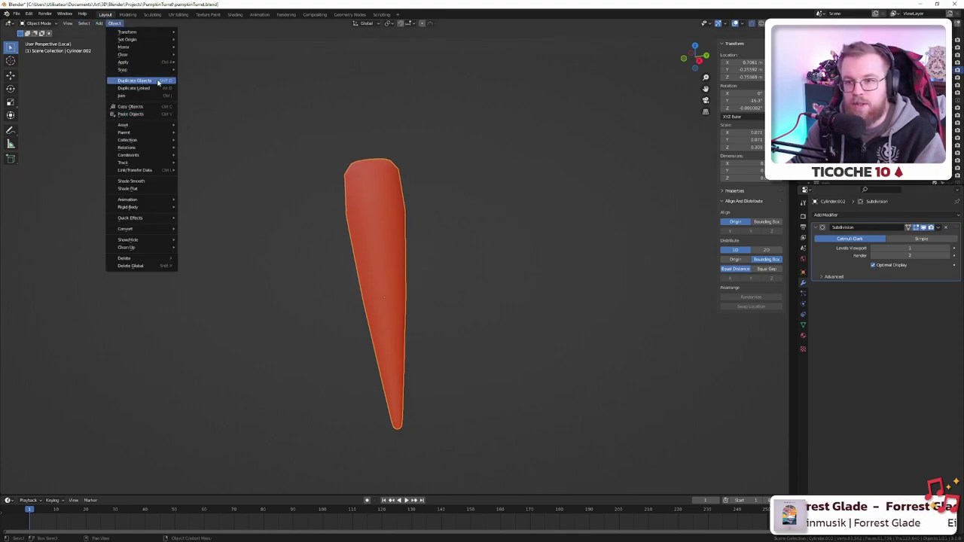
pyautogui.moveTo(151, 71)
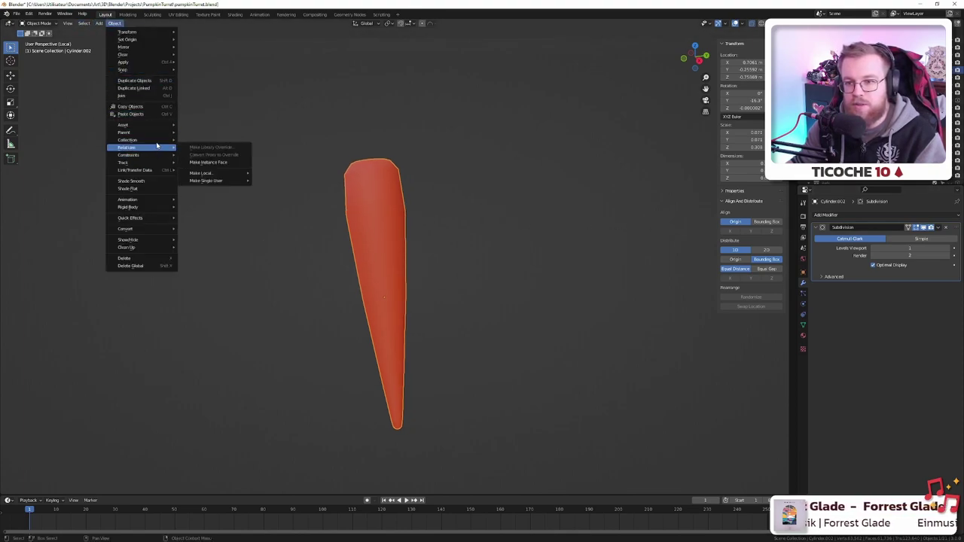
pyautogui.moveTo(164, 154)
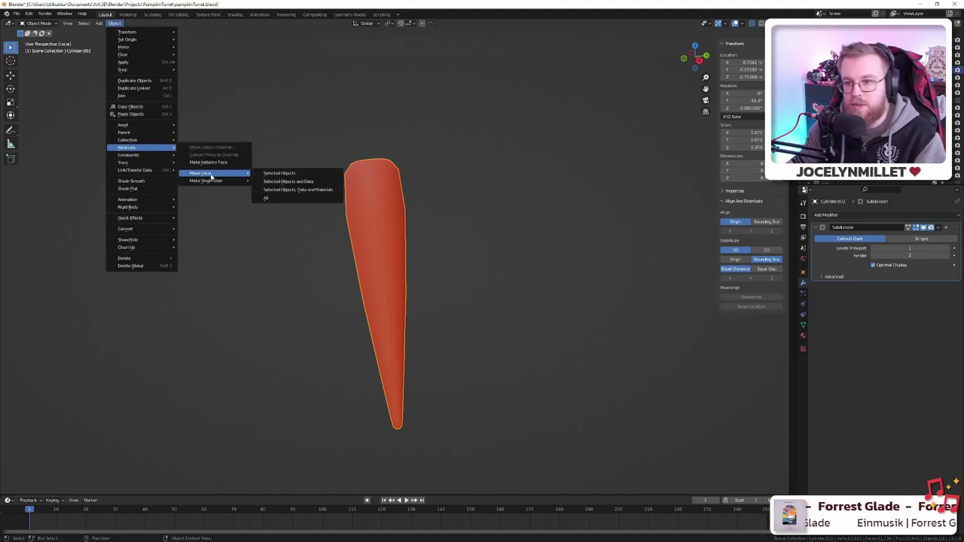
pyautogui.moveTo(211, 182)
pyautogui.click(276, 188)
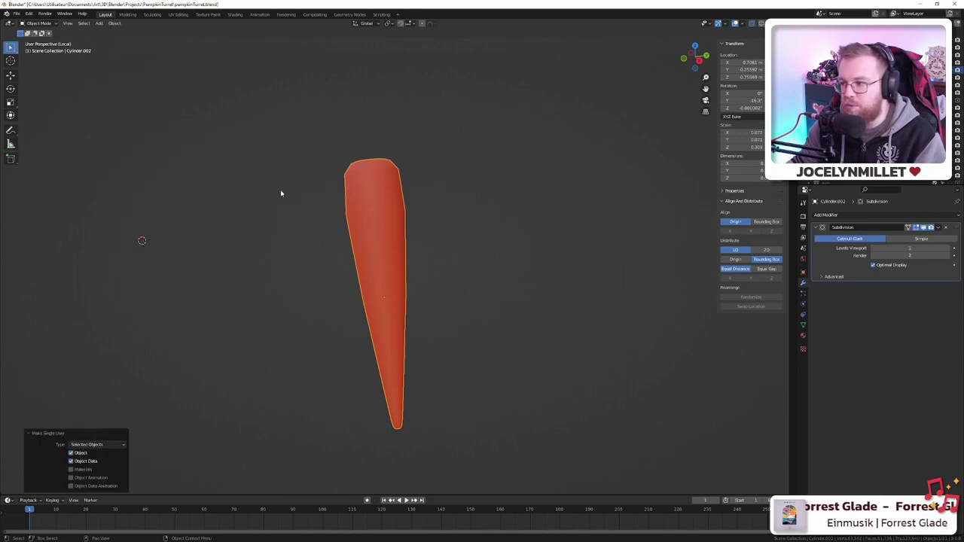
# - Apply the carrot leg's Subdivision modifier and open the resulting mesh in Edit Mode
pyautogui.click(937, 228)
pyautogui.click(927, 238)
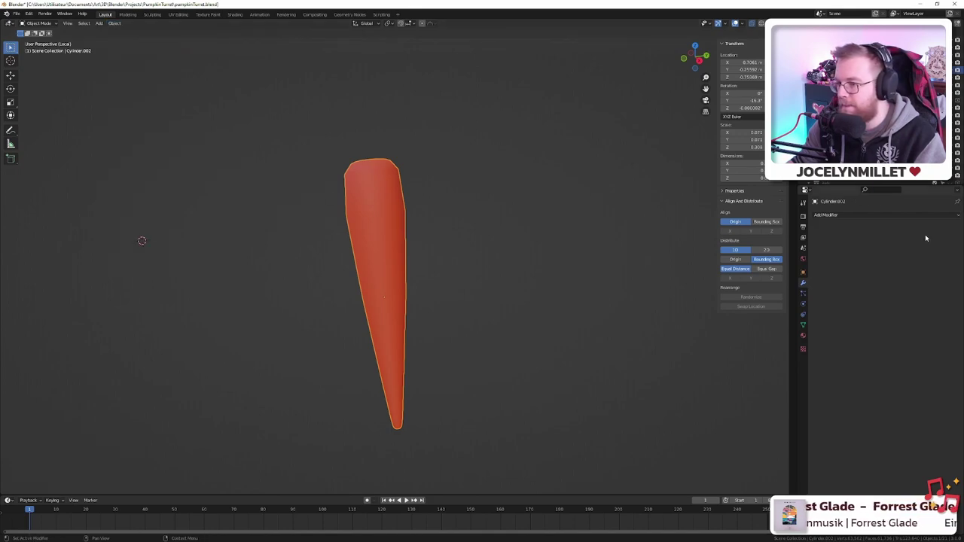
pyautogui.scroll(2, 401, 257)
pyautogui.press('Tab')
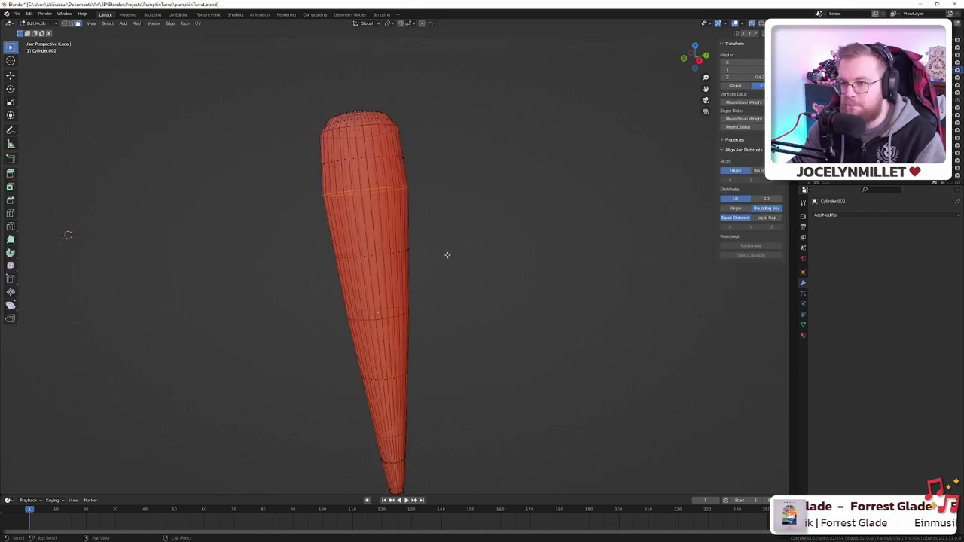
pyautogui.moveTo(486, 238)
pyautogui.mouseDown(button='middle')
pyautogui.moveTo(463, 232)
pyautogui.moveTo(484, 226)
pyautogui.moveTo(480, 246)
pyautogui.mouseUp(button='middle')
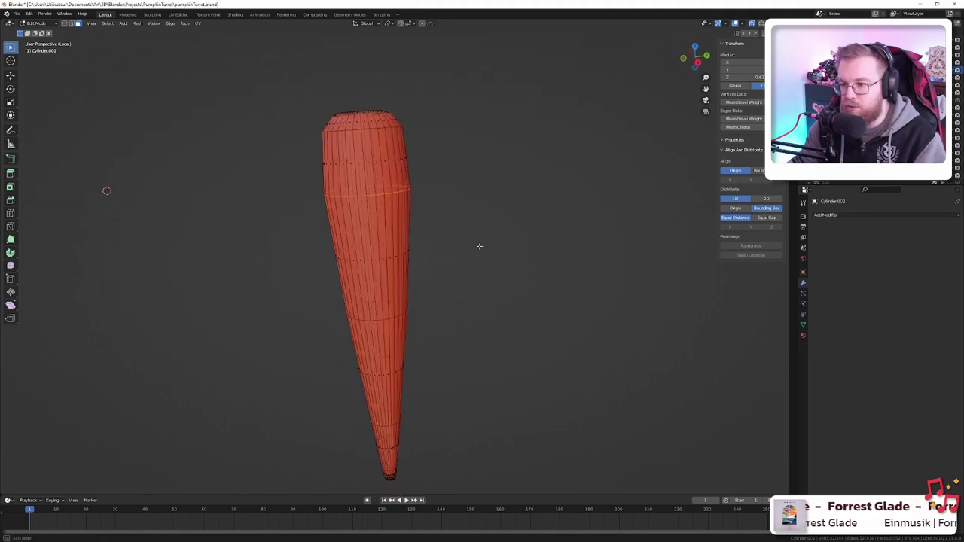
# - Examine the carrot leg's denser mesh without X-ray, testing a face selection and clearing it to judge the edge ring spacing
pyautogui.scroll(1, 355, 250)
pyautogui.scroll(3, 355, 250)
pyautogui.moveTo(343, 250)
pyautogui.keyDown('shift'); pyautogui.mouseDown(button='middle')
pyautogui.moveTo(430, 215)
pyautogui.moveTo(413, 231)
pyautogui.moveTo(417, 215)
pyautogui.mouseUp(button='middle'); pyautogui.keyUp('shift')
pyautogui.hotkey('alt', 'z')
pyautogui.scroll(-2, 417, 216)
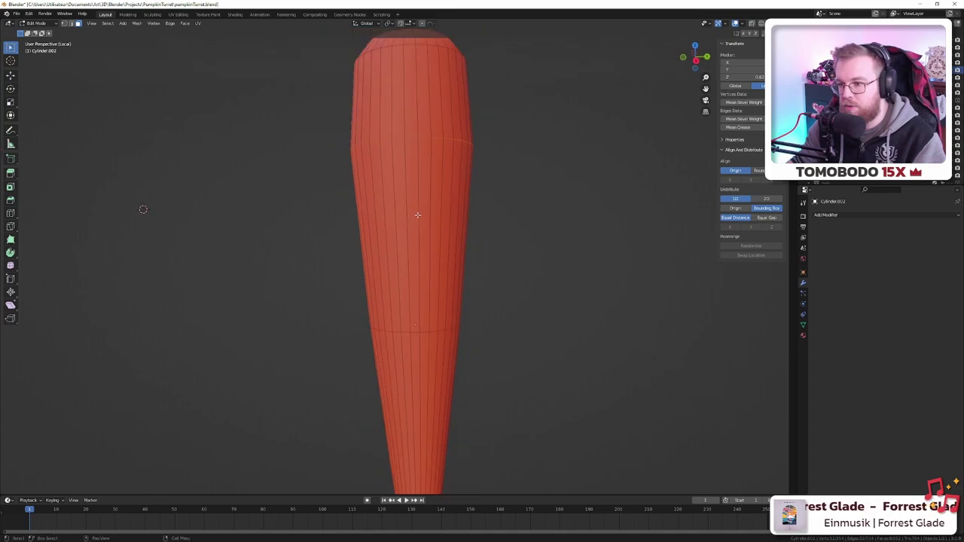
pyautogui.hotkey('alt', 'a')
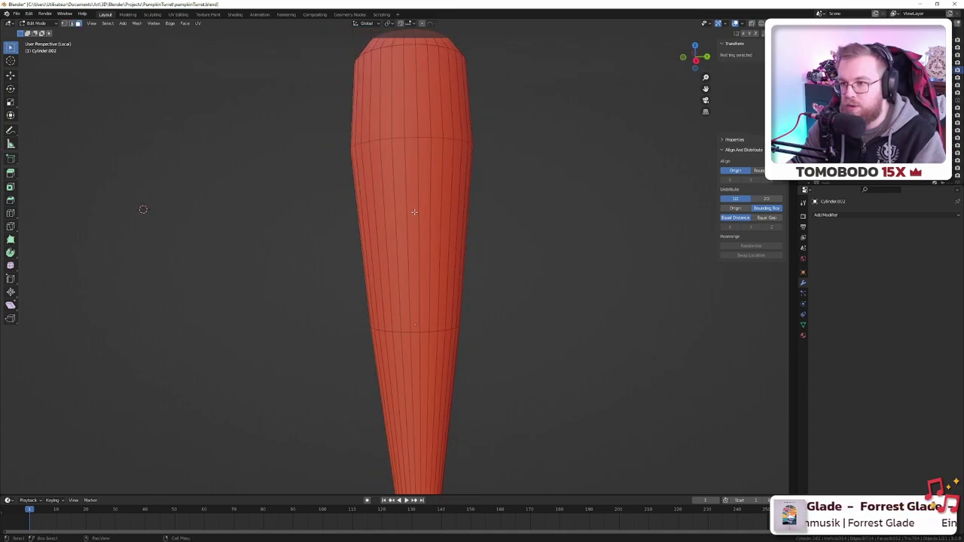
pyautogui.scroll(2, 414, 212)
pyautogui.keyDown('alt'); pyautogui.click(418, 224); pyautogui.keyUp('alt')
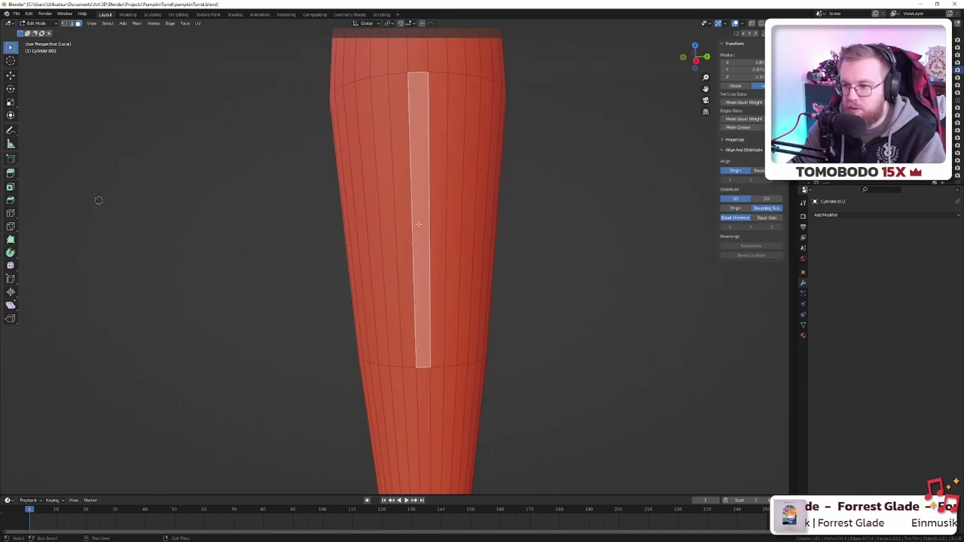
pyautogui.hotkey('alt', 'a')
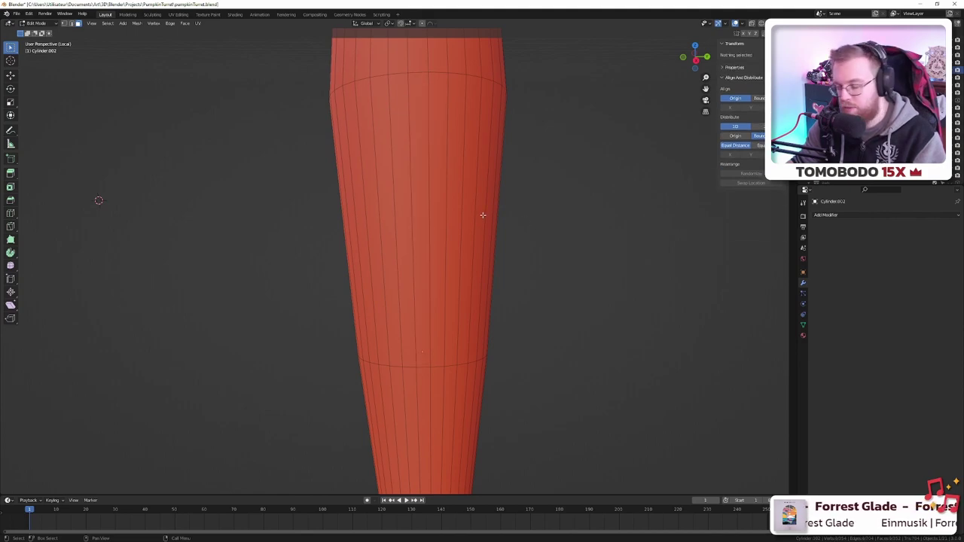
pyautogui.scroll(-4, 482, 214)
pyautogui.scroll(3, 466, 150)
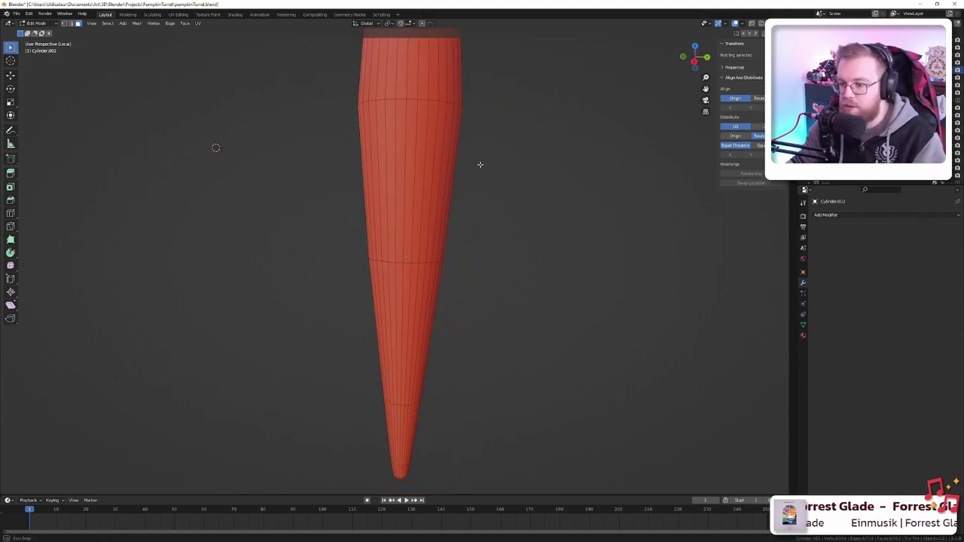
pyautogui.scroll(-3, 480, 166)
pyautogui.scroll(2, 478, 171)
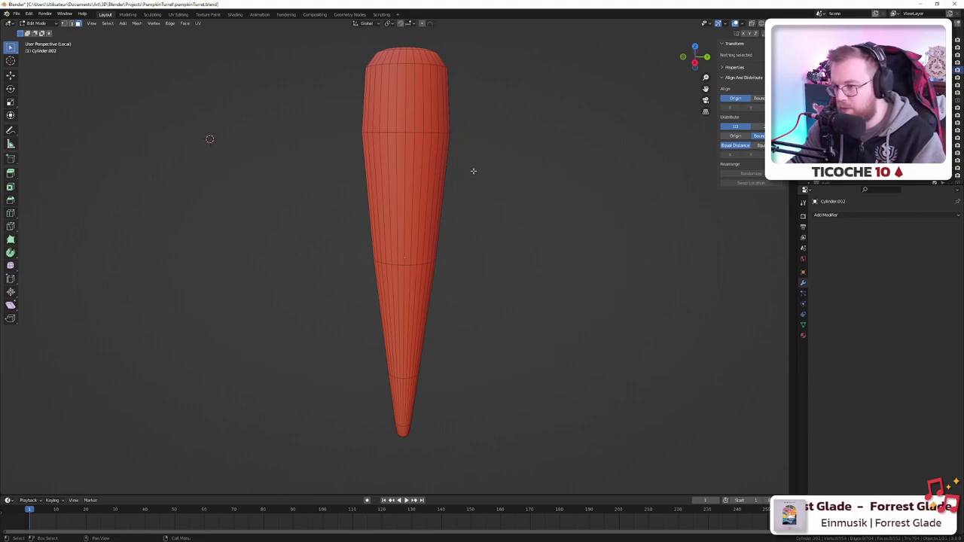
pyautogui.scroll(1, 468, 170)
pyautogui.scroll(-1, 463, 164)
pyautogui.moveTo(460, 158); pyautogui.dragTo(426, 194, button='middle')
pyautogui.scroll(3, 401, 207)
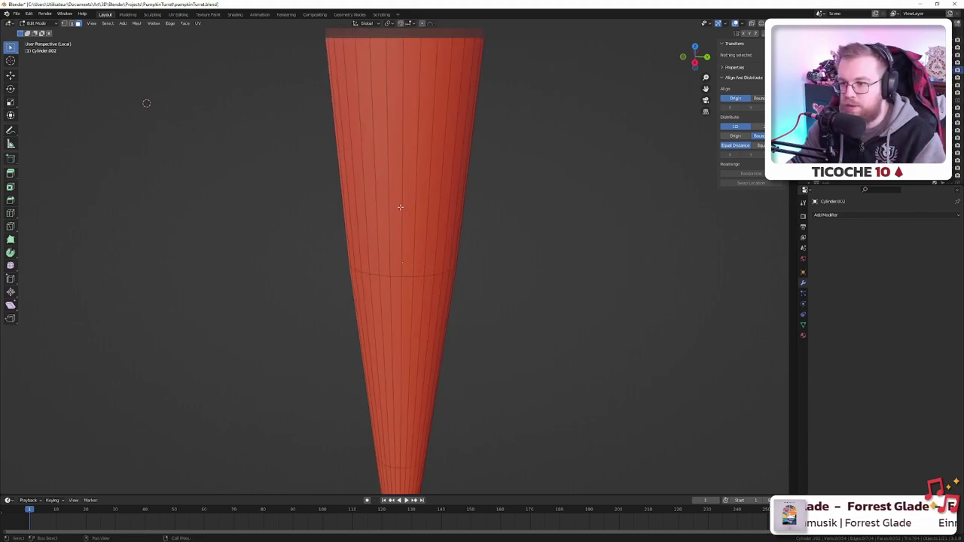
pyautogui.scroll(1, 399, 206)
pyautogui.keyDown('shift'); pyautogui.moveTo(364, 188); pyautogui.dragTo(381, 249, button='middle'); pyautogui.keyUp('shift')
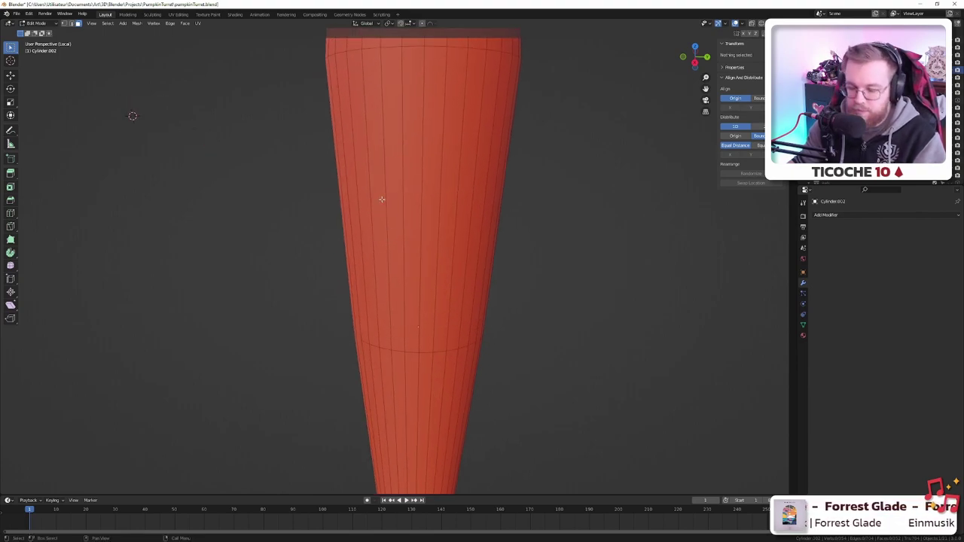
# - Add one loop cut around the carrot leg's long upper section and slide it up near the ring above
pyautogui.hotkey('ctrl', 'r')
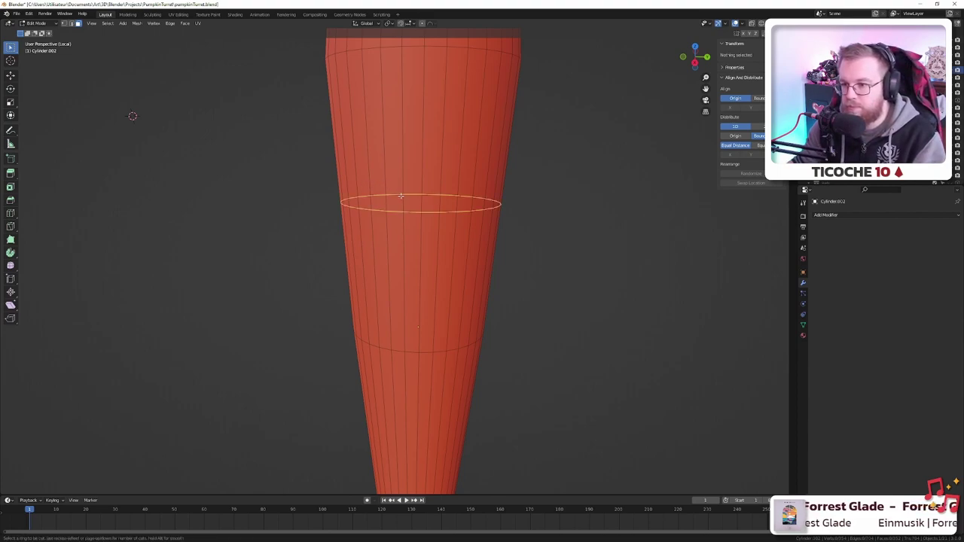
pyautogui.click(411, 195)
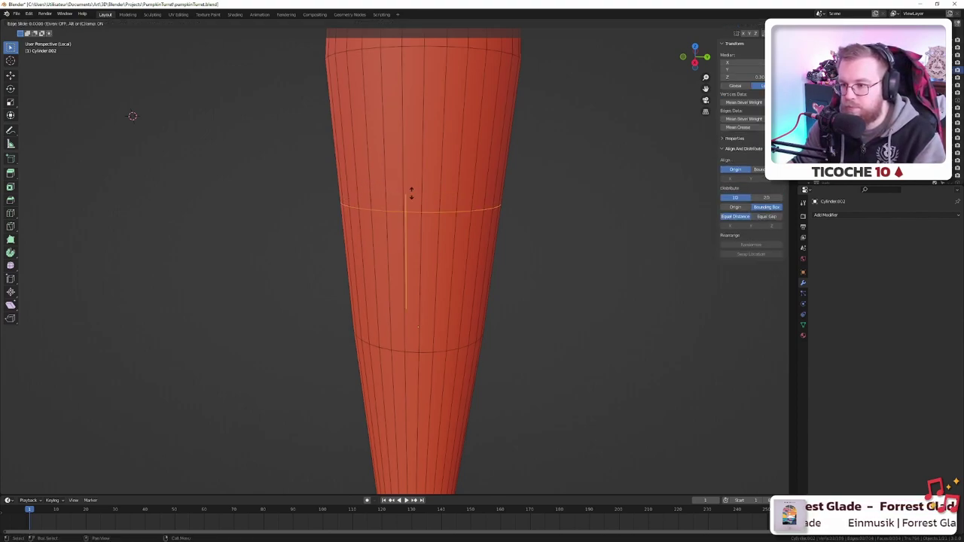
pyautogui.click(409, 110)
# - Select a short run of four edges on the new loop and bevel it into a narrow horizontal strip
pyautogui.scroll(1, 408, 159)
pyautogui.scroll(3, 409, 159)
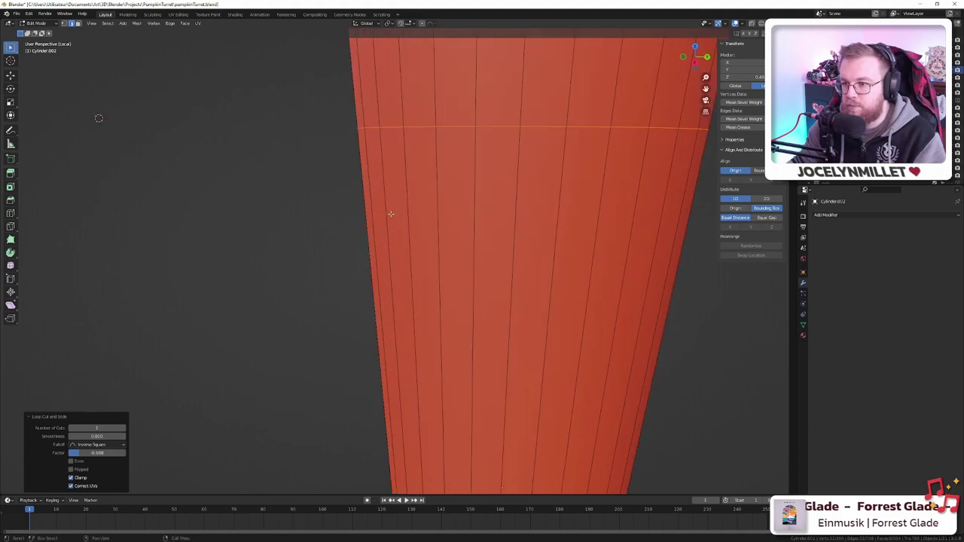
pyautogui.scroll(-4, 435, 83)
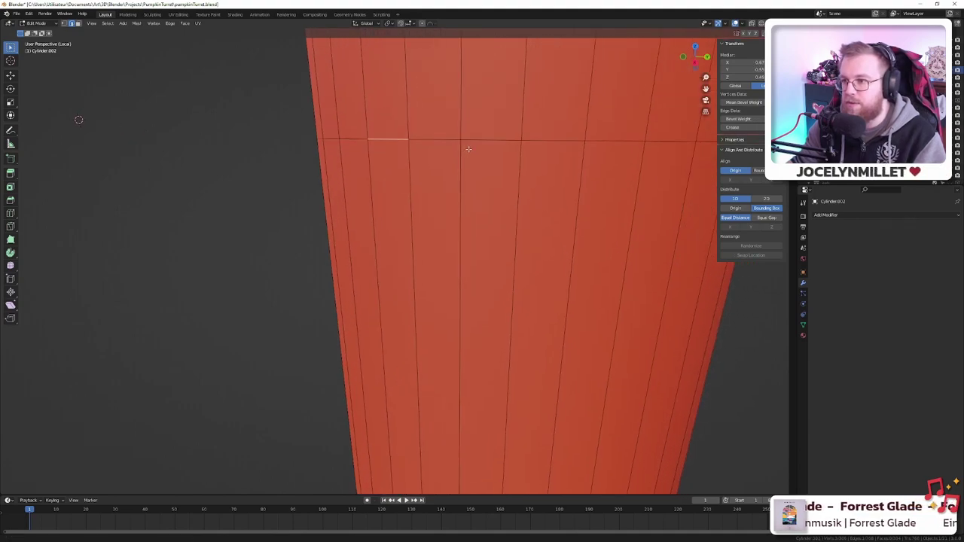
pyautogui.keyDown('ctrl'); pyautogui.click(527, 196); pyautogui.keyUp('ctrl')
pyautogui.scroll(-2, 516, 212)
pyautogui.scroll(-1, 514, 215)
pyautogui.scroll(5, 445, 258)
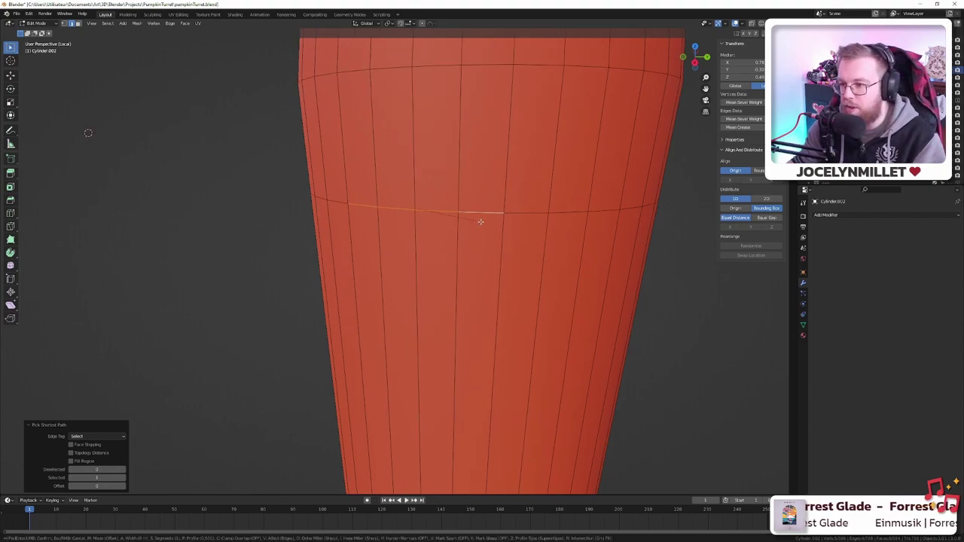
pyautogui.hotkey('ctrl', 'b')
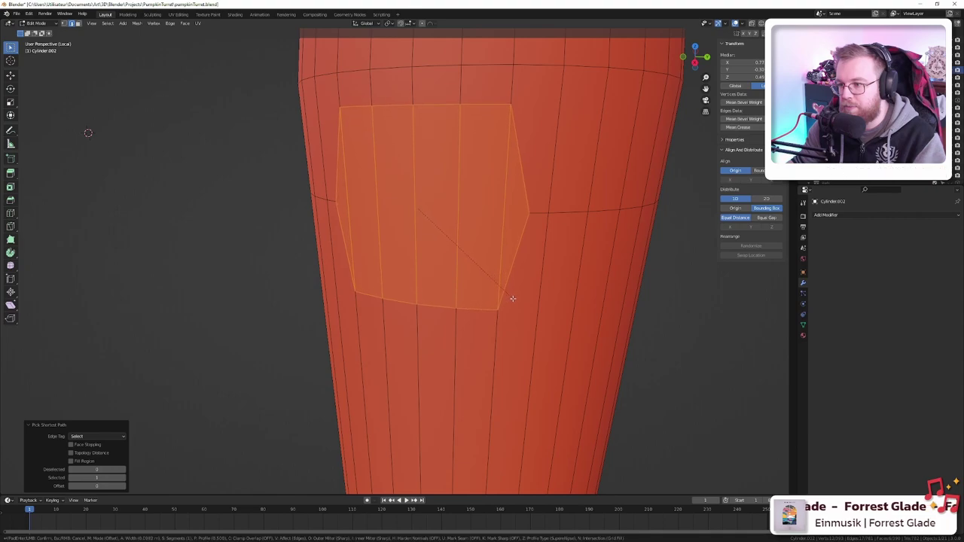
pyautogui.click(474, 248)
# - Inspect the bevelled strip's pointed end and compare the bevel's Vertices and Edges modes, ending on Edges with Offset width
pyautogui.scroll(-3, 475, 249)
pyautogui.scroll(4, 475, 249)
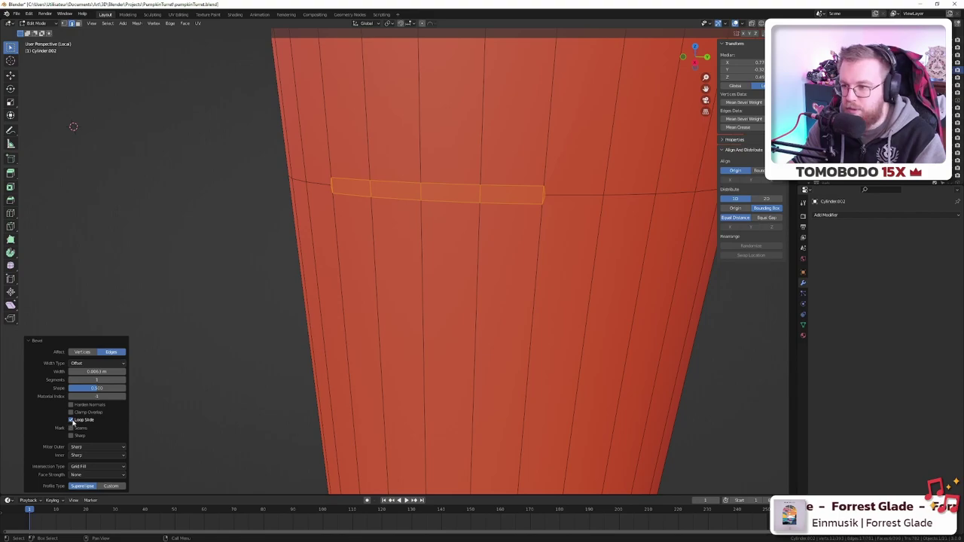
pyautogui.scroll(6, 534, 229)
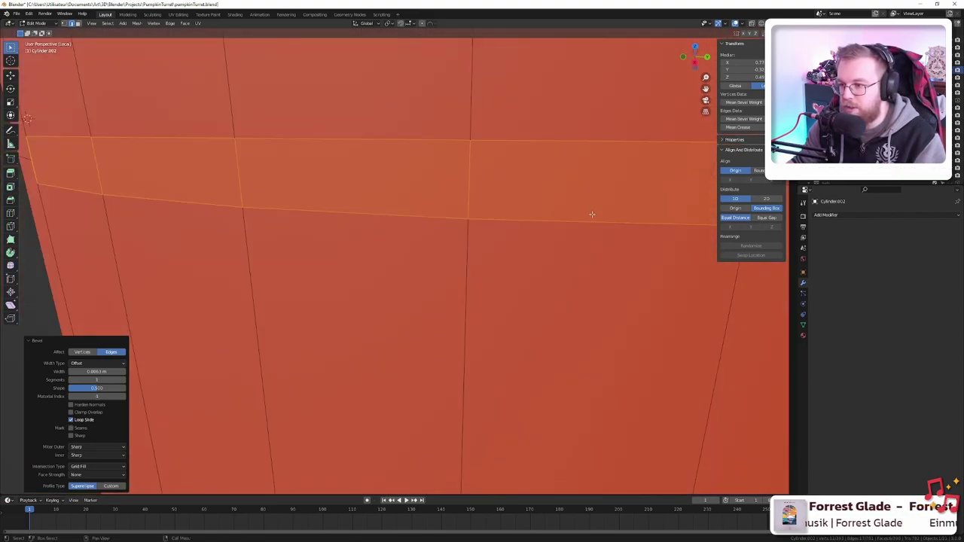
pyautogui.moveTo(535, 221); pyautogui.dragTo(391, 190, button='middle')
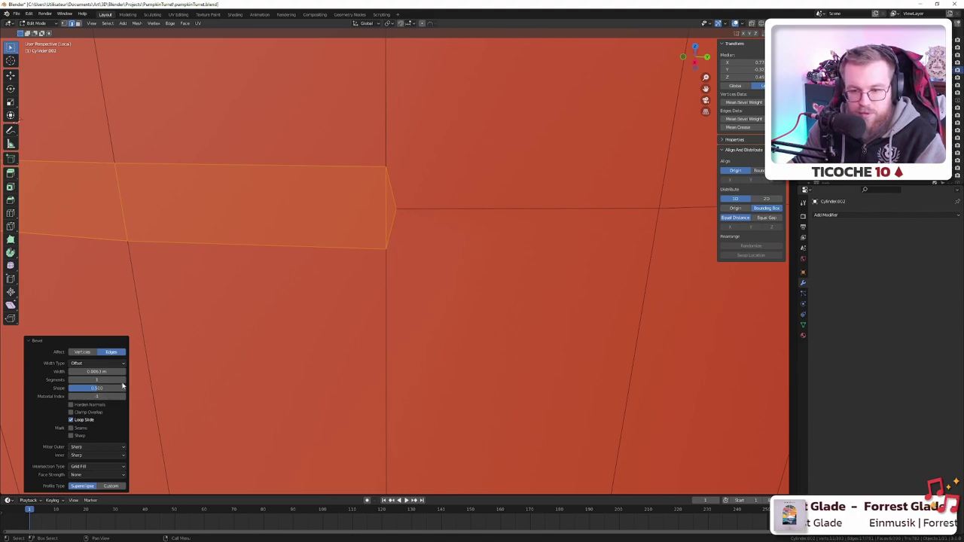
pyautogui.click(82, 352)
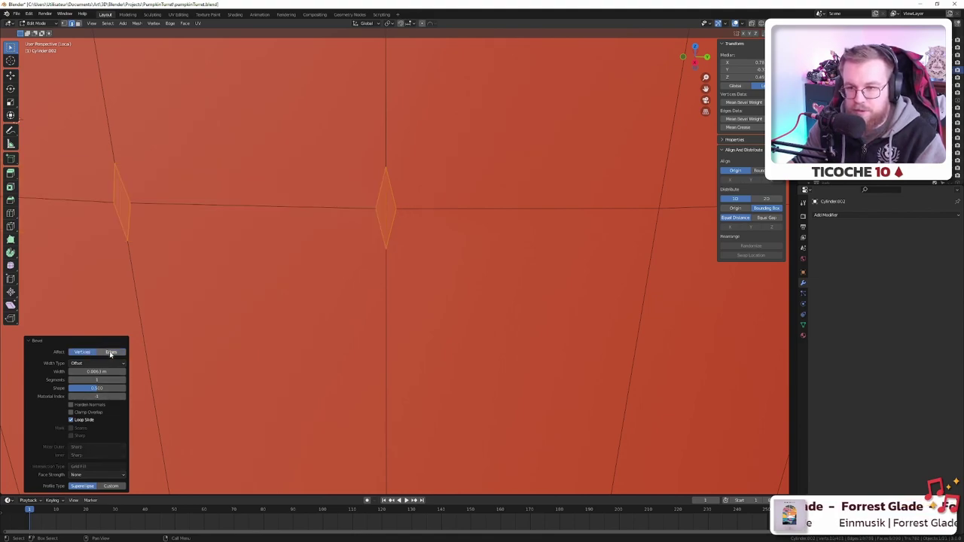
pyautogui.click(111, 354)
pyautogui.click(84, 353)
pyautogui.click(111, 353)
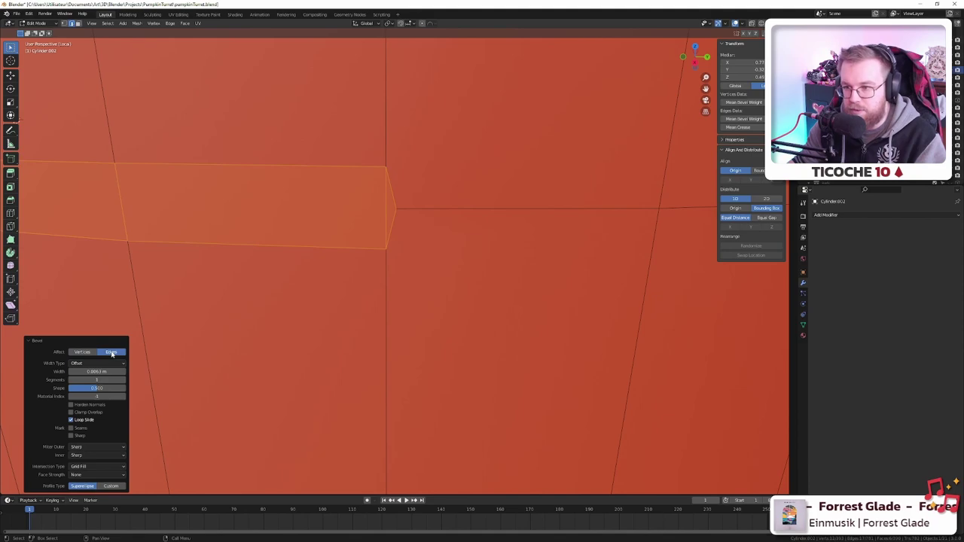
pyautogui.click(92, 364)
pyautogui.click(93, 365)
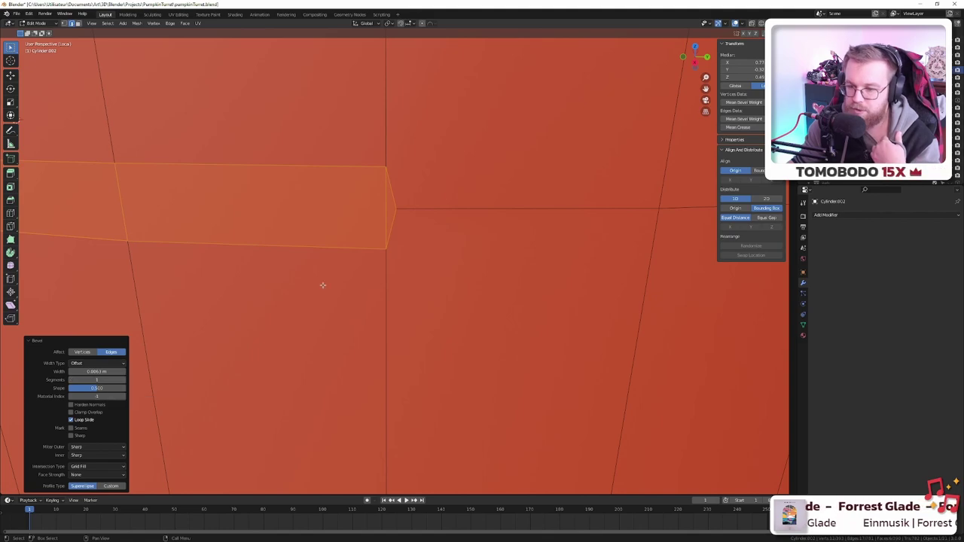
# - Undo the bevel, the loop cut and the applied modifier to restore the carrot leg's live Subdivision modifier
pyautogui.scroll(-10, 400, 275)
pyautogui.hotkey('ctrl', 'z')
pyautogui.hotkey('ctrl', 'z')
pyautogui.hotkey('ctrl', 'z')
pyautogui.hotkey('ctrl', 'z')
pyautogui.hotkey('ctrl', 'z')
pyautogui.hotkey('ctrl', 'z')
pyautogui.hotkey('ctrl', 'z')
pyautogui.hotkey('ctrl', 'z')
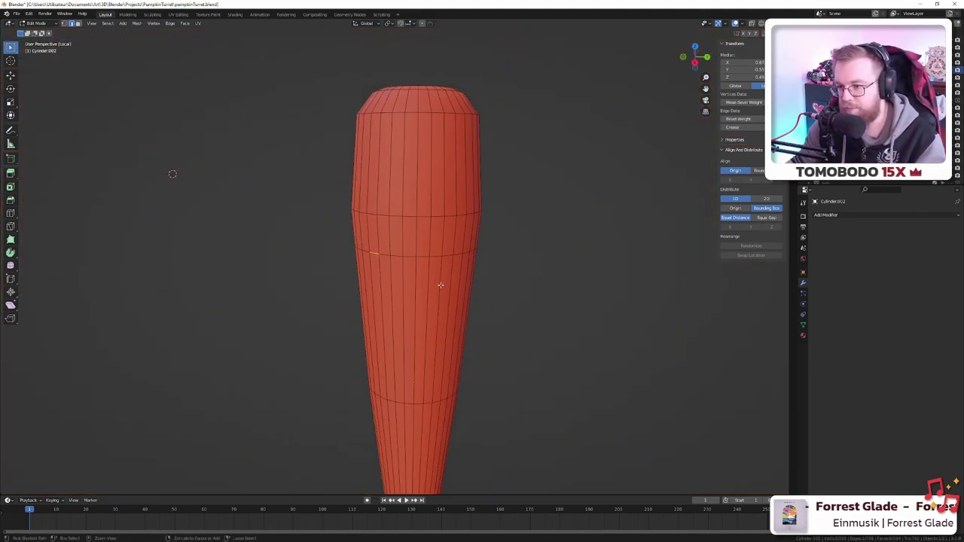
pyautogui.press('Tab')
pyautogui.hotkey('ctrl', '1')
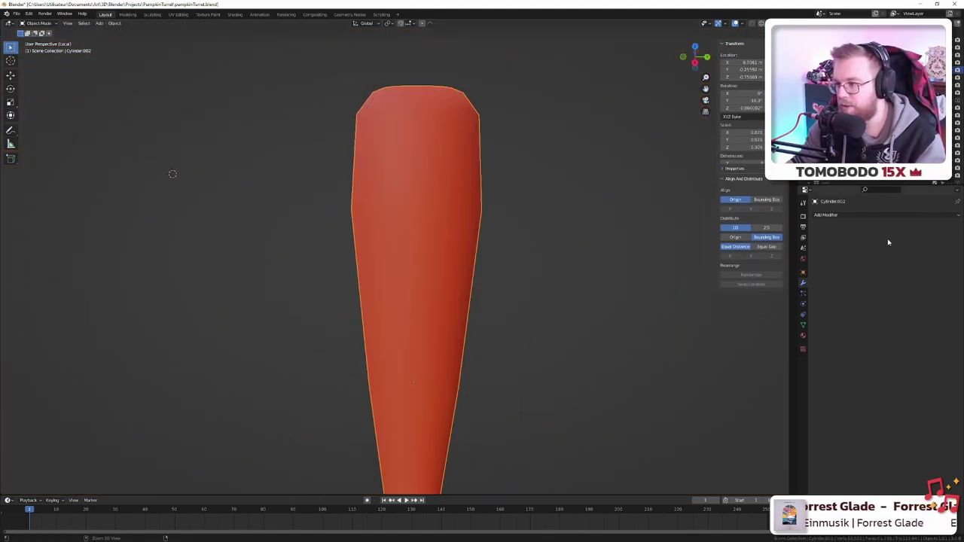
# - Add one loop cut around the carrot leg's long section and slide it upward to a factor of about -0.5
pyautogui.scroll(4, 424, 270)
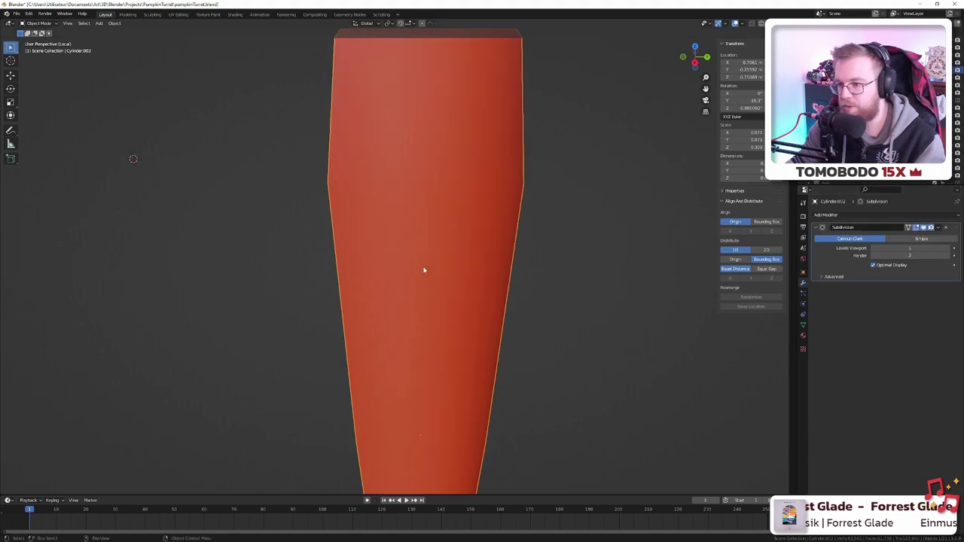
pyautogui.press('Tab')
pyautogui.keyDown('shift'); pyautogui.moveTo(424, 276); pyautogui.dragTo(392, 242, button='middle'); pyautogui.keyUp('shift')
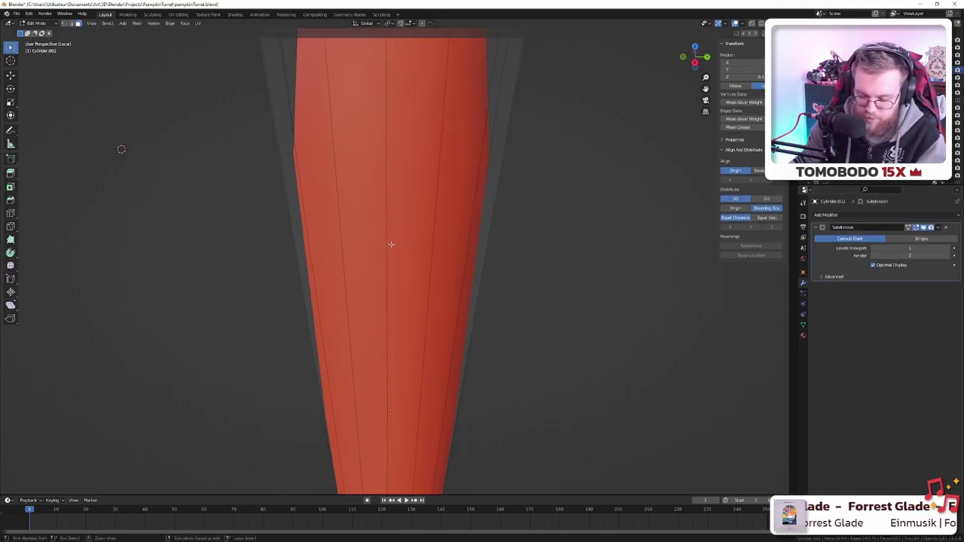
pyautogui.hotkey('ctrl', 'r')
pyautogui.click(379, 265)
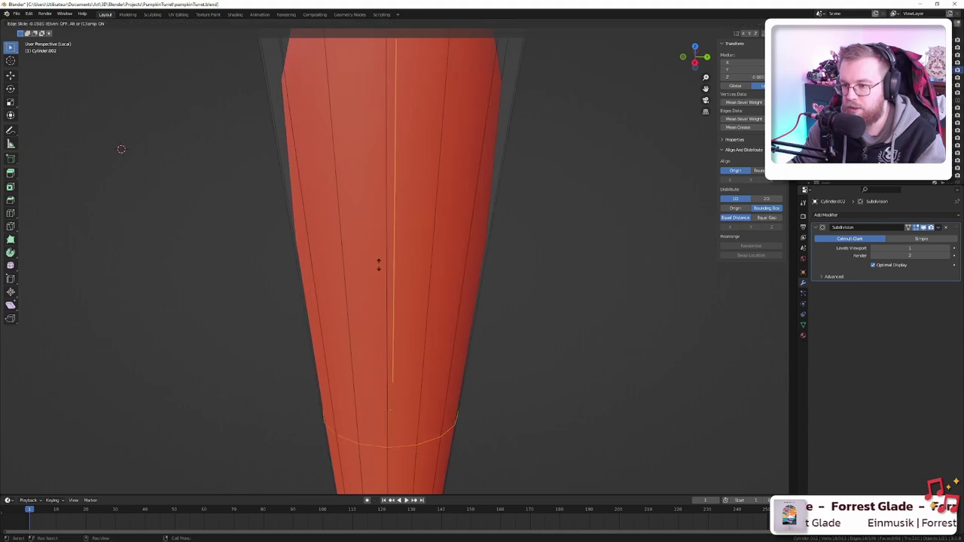
pyautogui.click(361, 80)
pyautogui.scroll(-2, 181, 172)
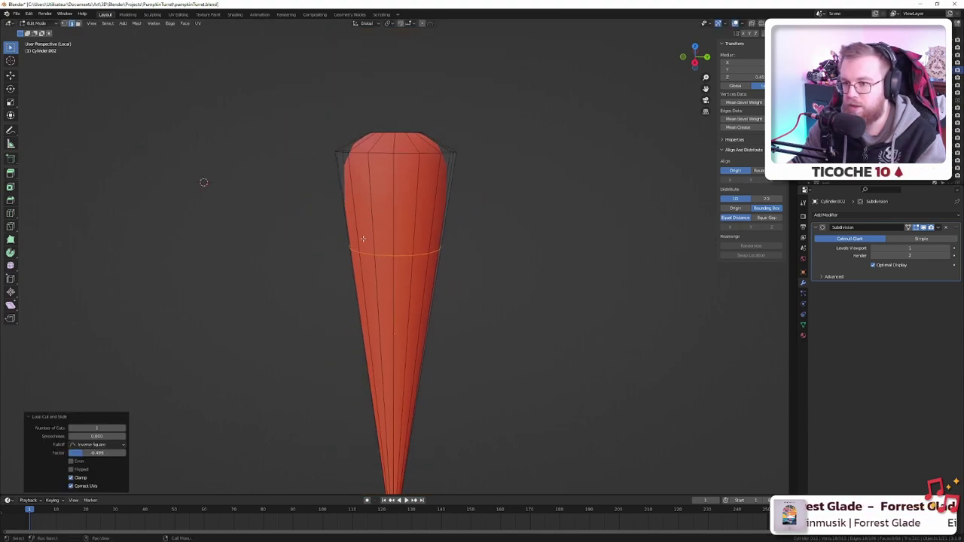
# - Select three adjoining front edges of the new loop and bevel them into a strip about 0.009 m wide
pyautogui.scroll(2, 365, 266)
pyautogui.keyDown('shift'); pyautogui.moveTo(365, 266); pyautogui.dragTo(389, 249, button='middle'); pyautogui.keyUp('shift')
pyautogui.scroll(2, 389, 249)
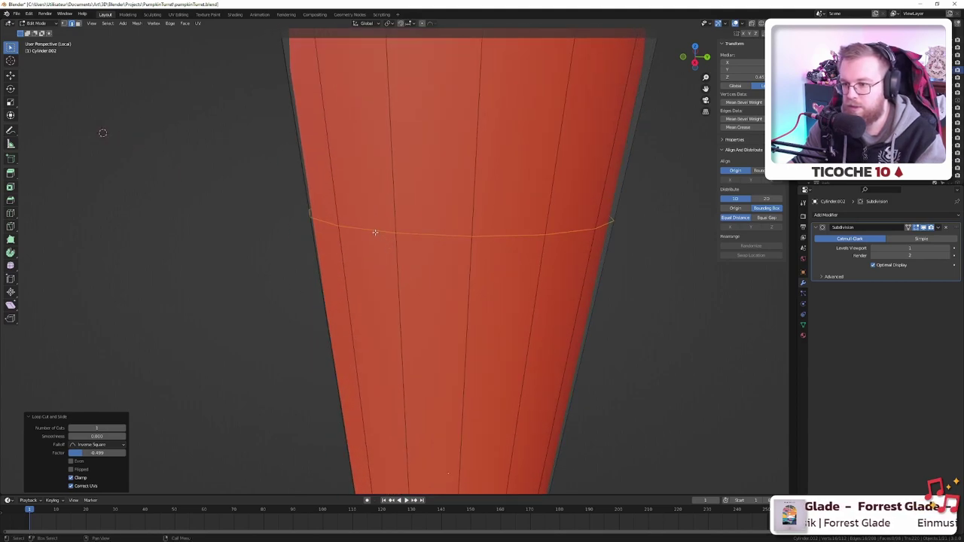
pyautogui.click(381, 233)
pyautogui.keyDown('shift'); pyautogui.click(492, 237); pyautogui.keyUp('shift')
pyautogui.keyDown('shift'); pyautogui.moveTo(487, 236); pyautogui.dragTo(484, 237, button='middle'); pyautogui.keyUp('shift')
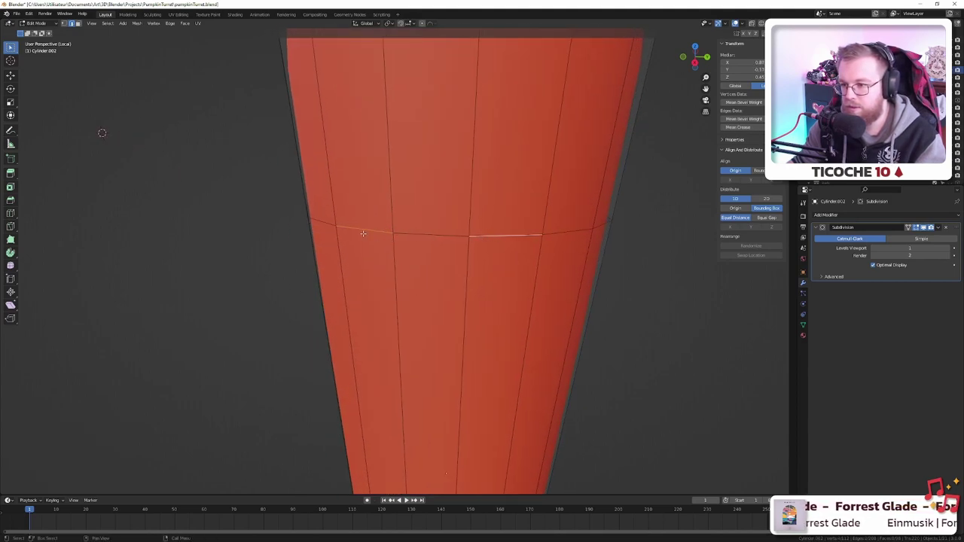
pyautogui.click(364, 232)
pyautogui.keyDown('ctrl'); pyautogui.click(480, 238); pyautogui.keyUp('ctrl')
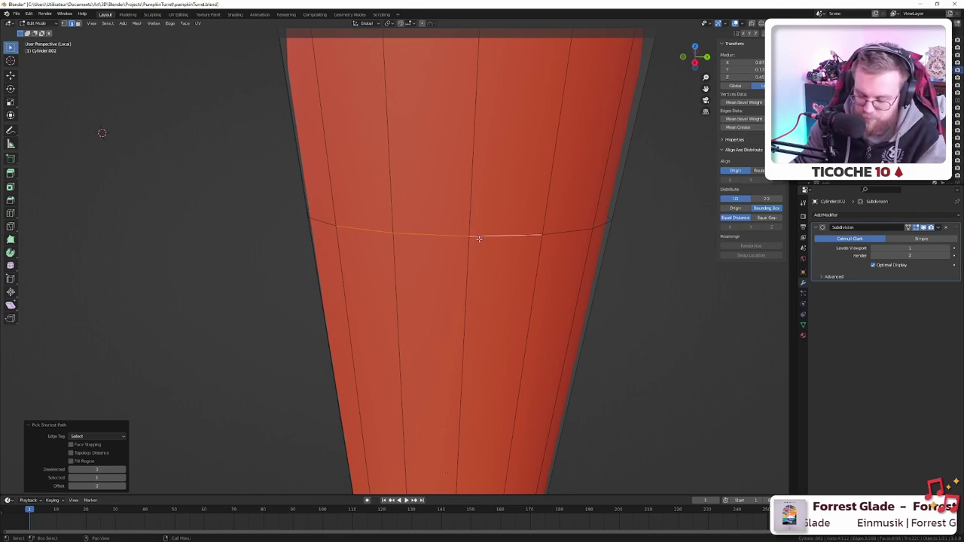
pyautogui.hotkey('ctrl', 'b')
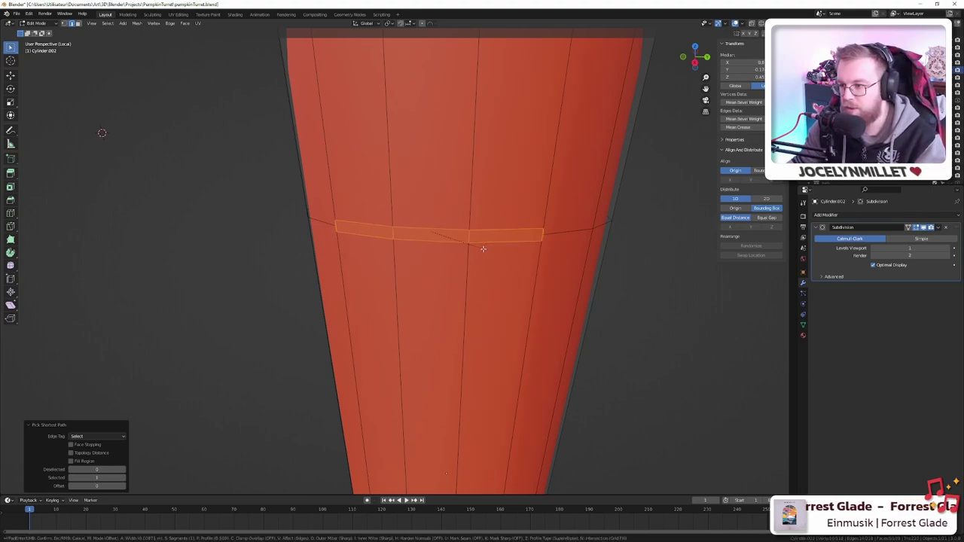
pyautogui.click(483, 249)
# - Inspect the strip's end and compare the bevel's Cutoff and Grid Fill intersection types, ending on Grid Fill with Face Strength None
pyautogui.scroll(6, 469, 236)
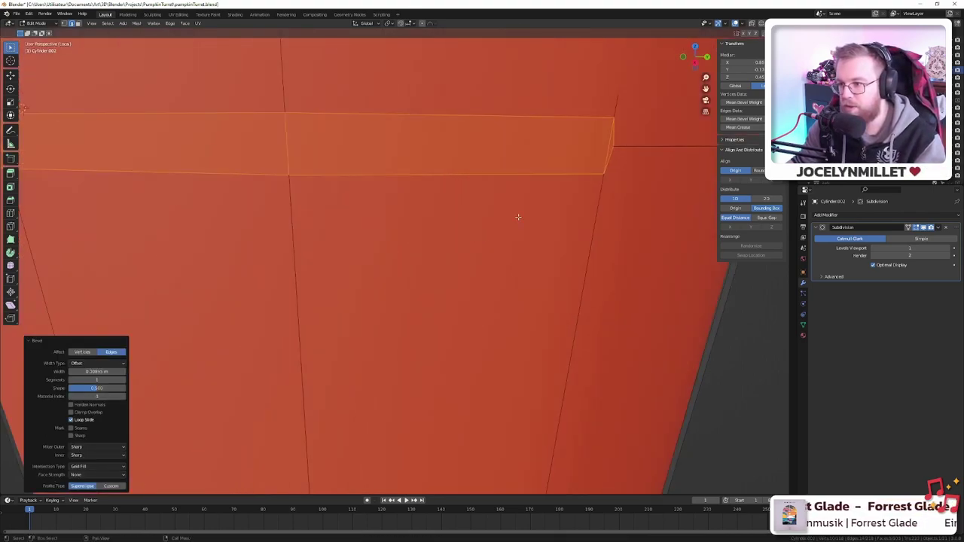
pyautogui.moveTo(487, 204); pyautogui.dragTo(518, 222, button='middle')
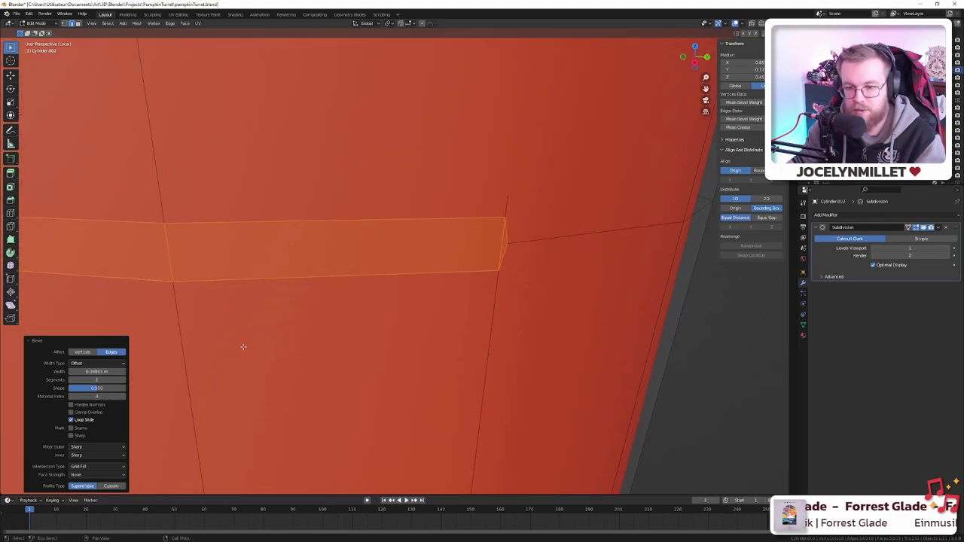
pyautogui.click(71, 412)
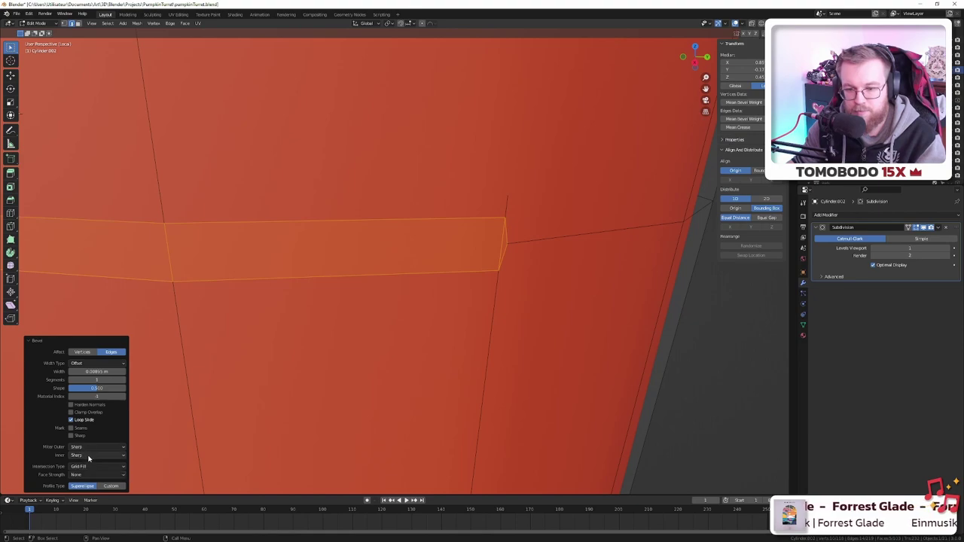
pyautogui.click(78, 467)
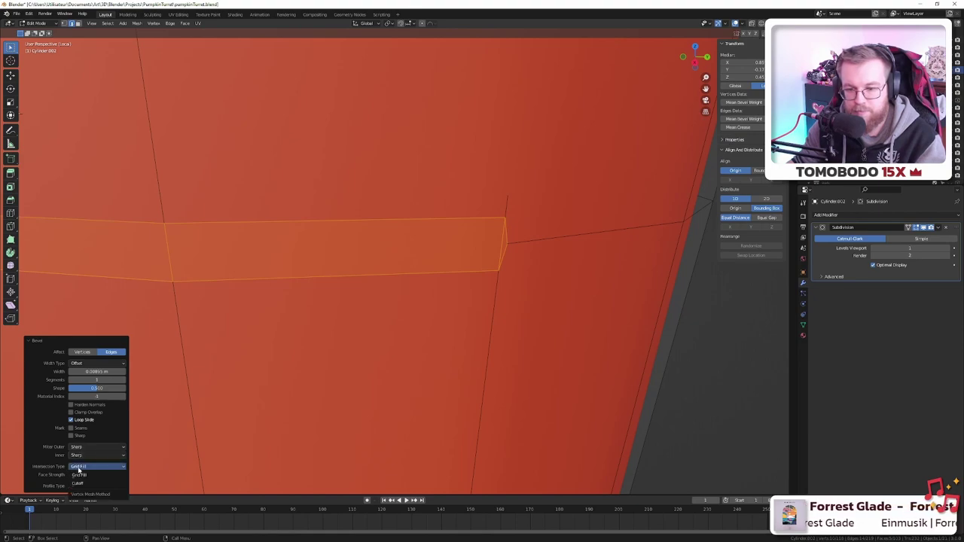
pyautogui.click(79, 480)
pyautogui.click(83, 468)
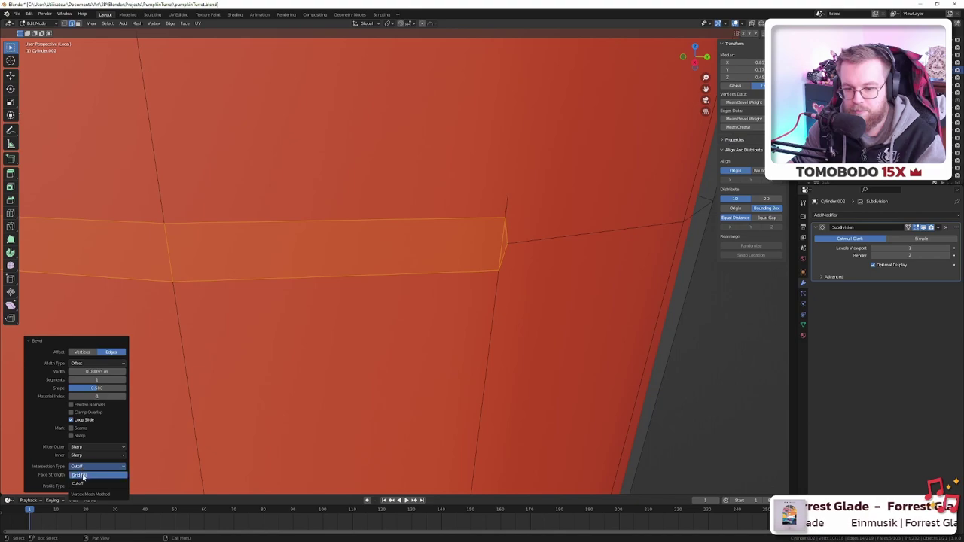
pyautogui.click(80, 476)
pyautogui.click(88, 475)
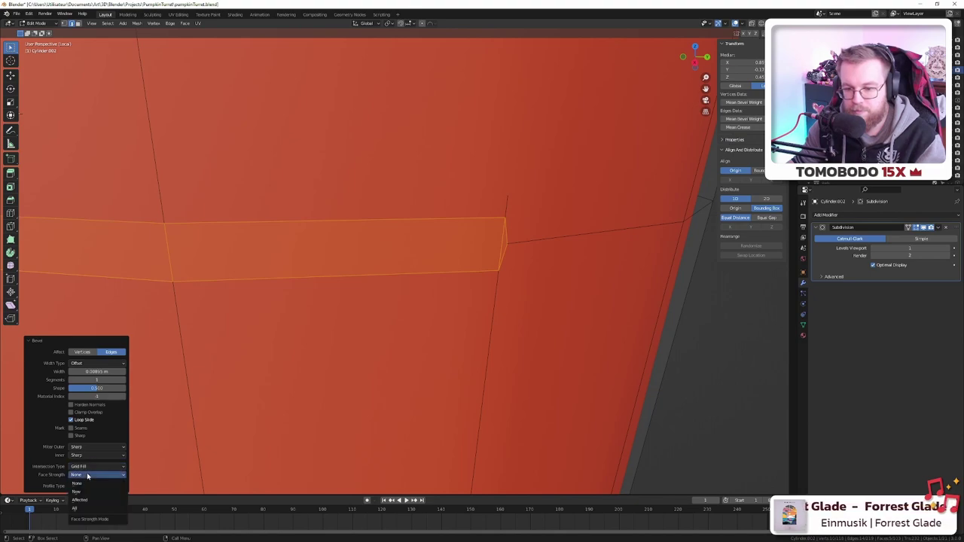
pyautogui.click(87, 475)
# - Compare Arc for the bevel's inner miter and Patch and Arc for the outer miter, ending with both on Sharp
pyautogui.click(87, 455)
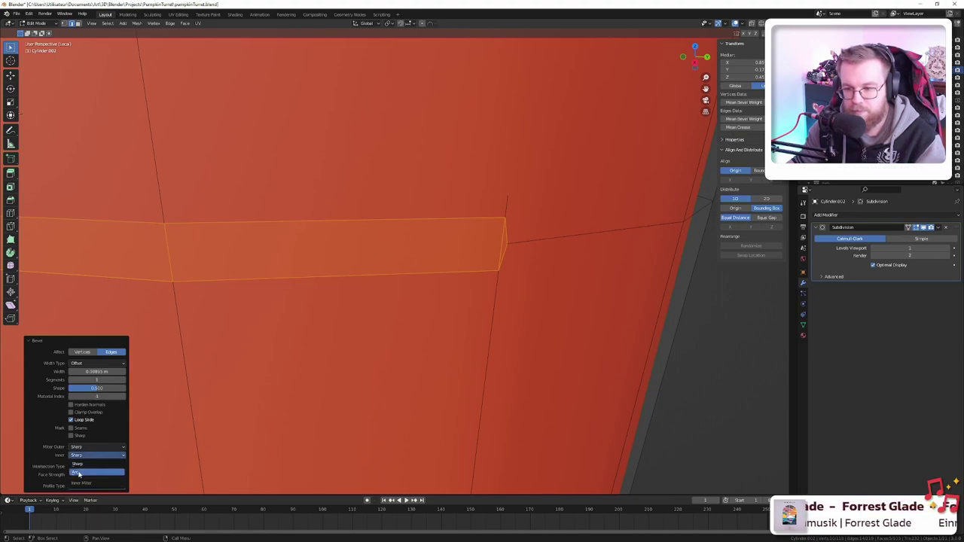
pyautogui.click(85, 465)
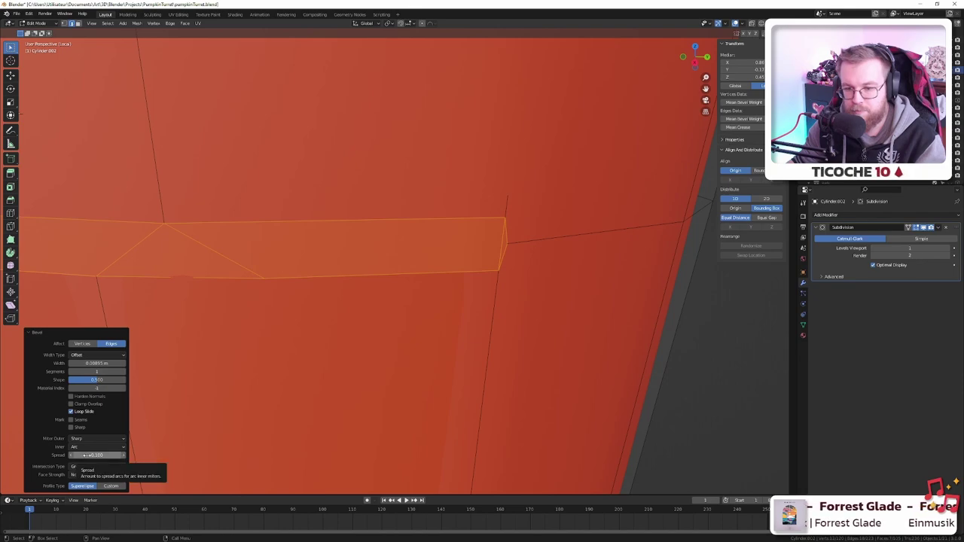
pyautogui.click(88, 446)
pyautogui.click(85, 444)
pyautogui.click(85, 447)
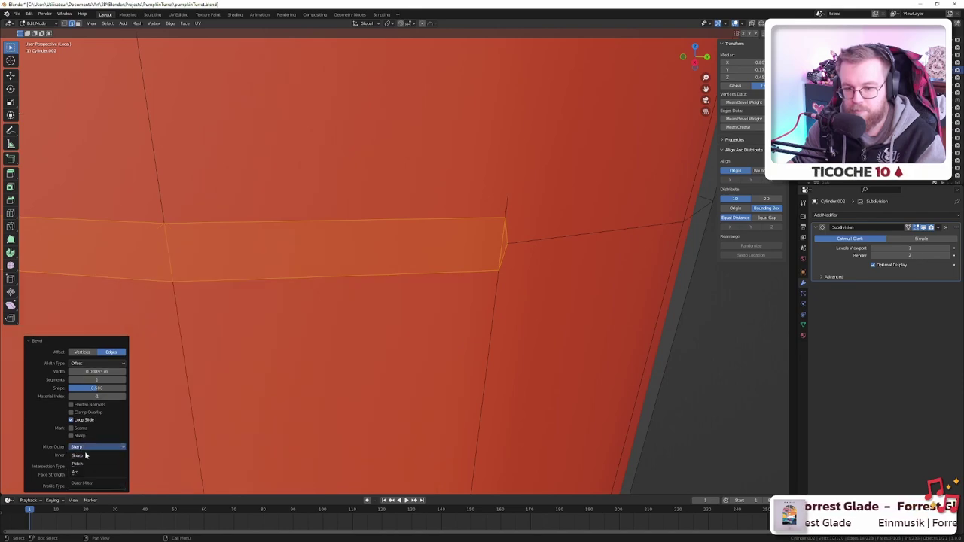
pyautogui.click(88, 460)
pyautogui.click(86, 447)
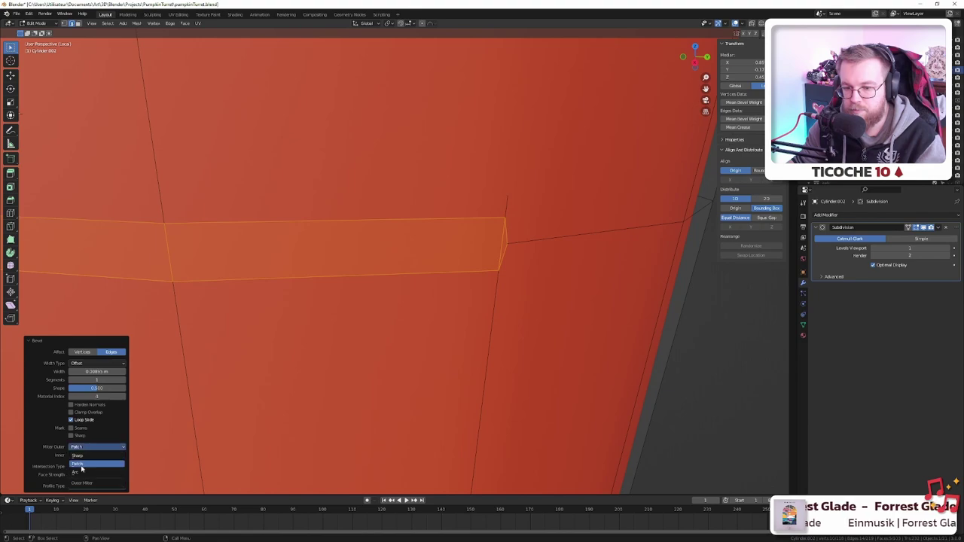
pyautogui.click(80, 474)
pyautogui.click(87, 448)
pyautogui.click(86, 450)
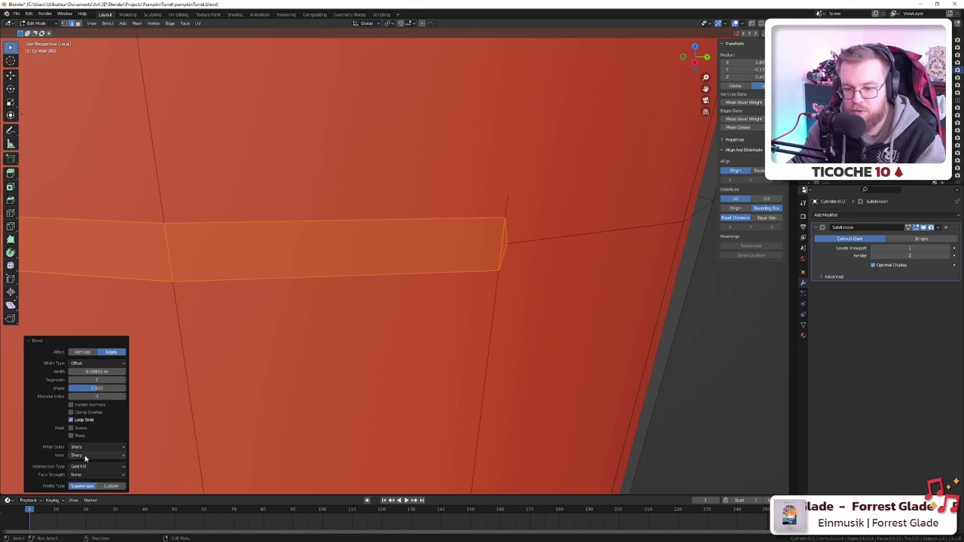
# - Extrude the bevelled strip inward along its normal and set the Z move to -0.01 m to form a groove
pyautogui.scroll(-10, 283, 318)
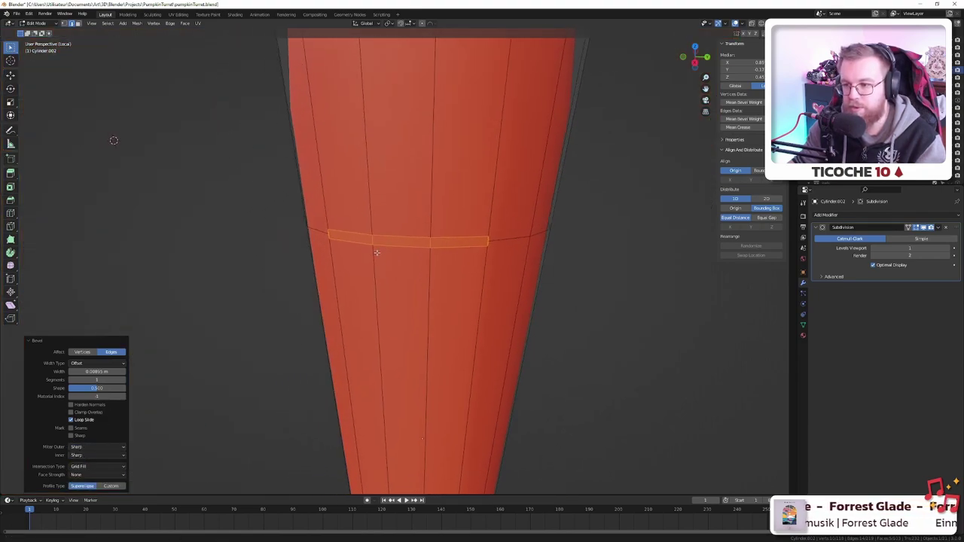
pyautogui.scroll(2, 437, 287)
pyautogui.scroll(6, 437, 287)
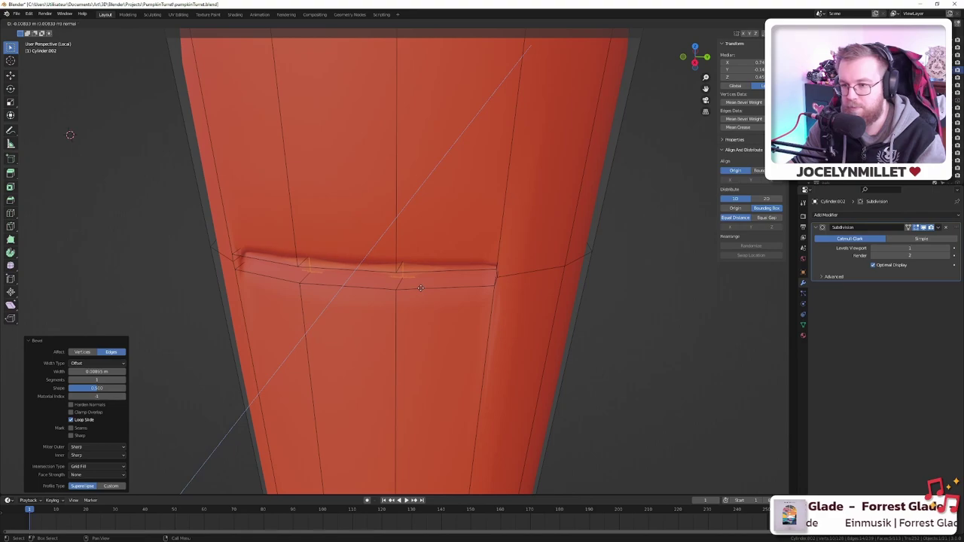
pyautogui.click(419, 289)
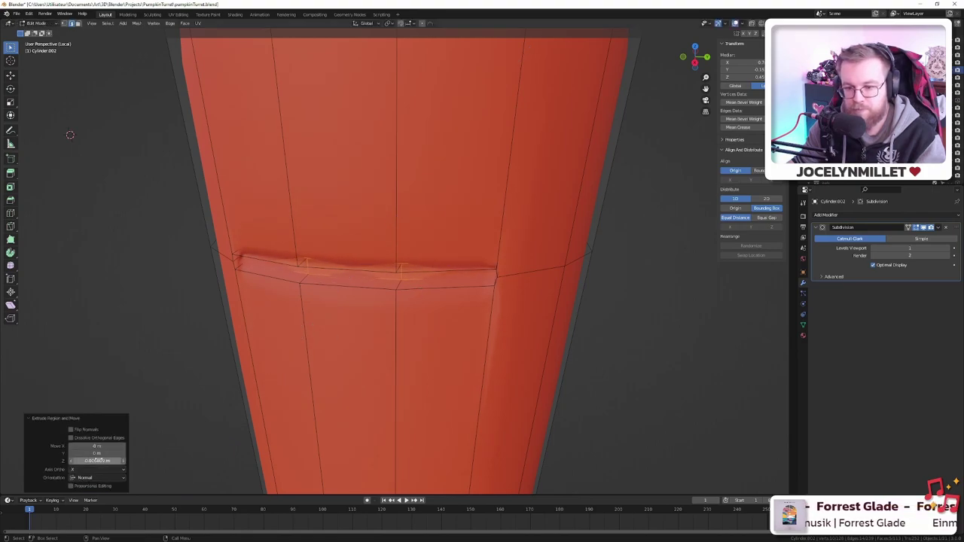
pyautogui.click(94, 461)
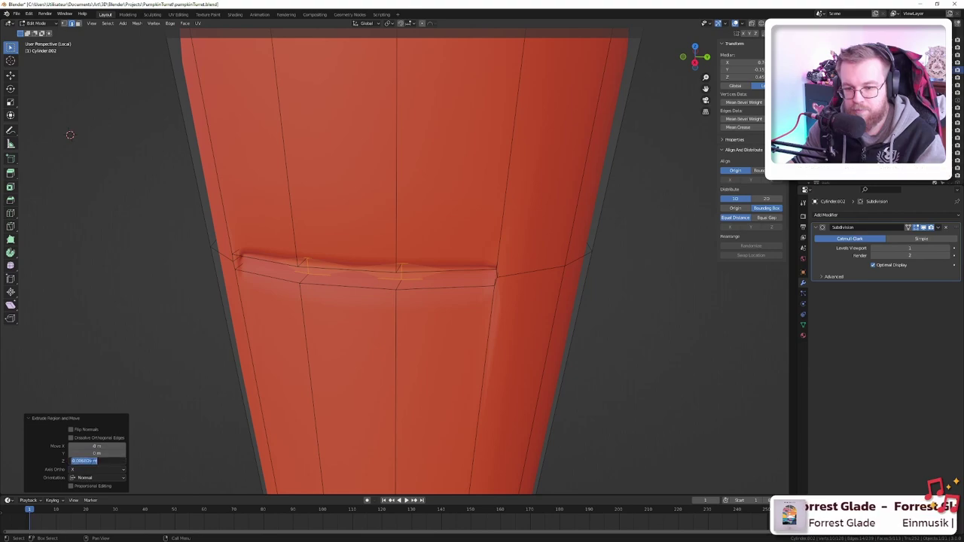
pyautogui.moveTo(78, 461); pyautogui.dragTo(84, 461)
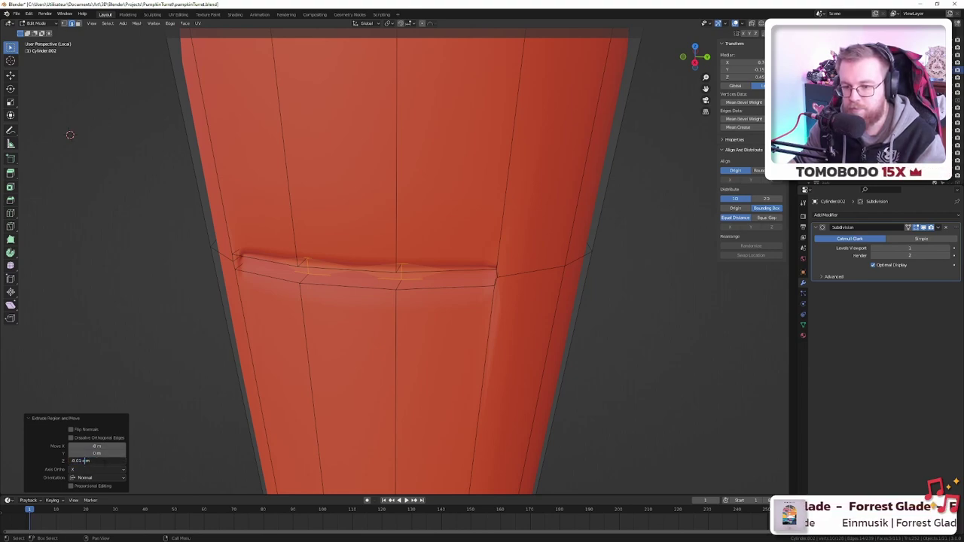
pyautogui.press('Return')
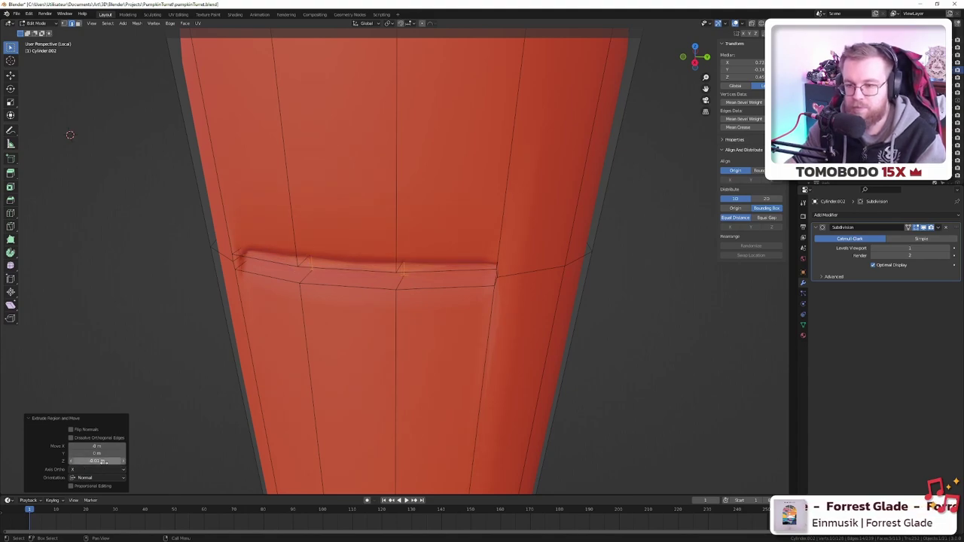
# - Examine the groove's shading and end geometry on the carrot leg in both Object Mode and Edit Mode
pyautogui.scroll(-9, 286, 226)
pyautogui.press('Tab')
pyautogui.moveTo(422, 306); pyautogui.dragTo(437, 288, button='middle')
pyautogui.scroll(6, 411, 247)
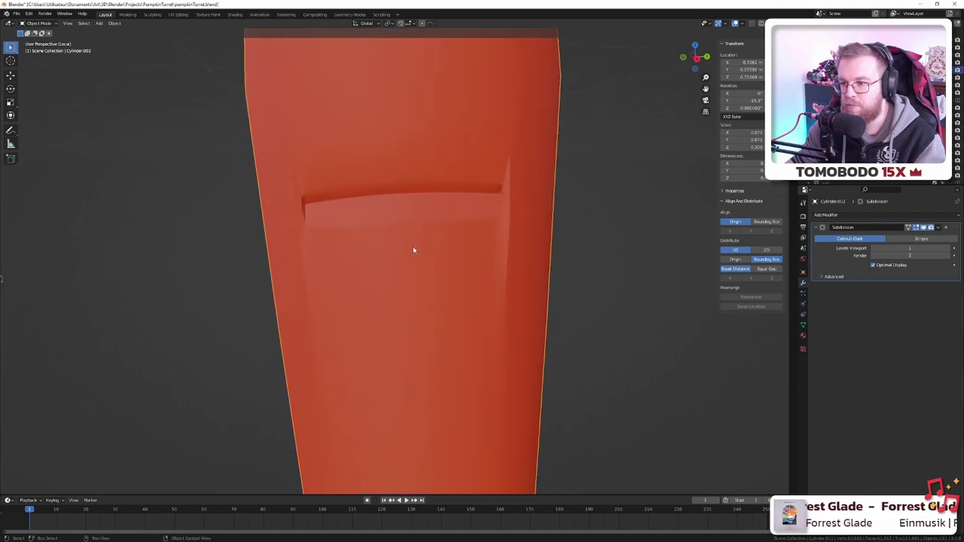
pyautogui.press('Tab')
pyautogui.moveTo(481, 225); pyautogui.dragTo(278, 220, button='middle')
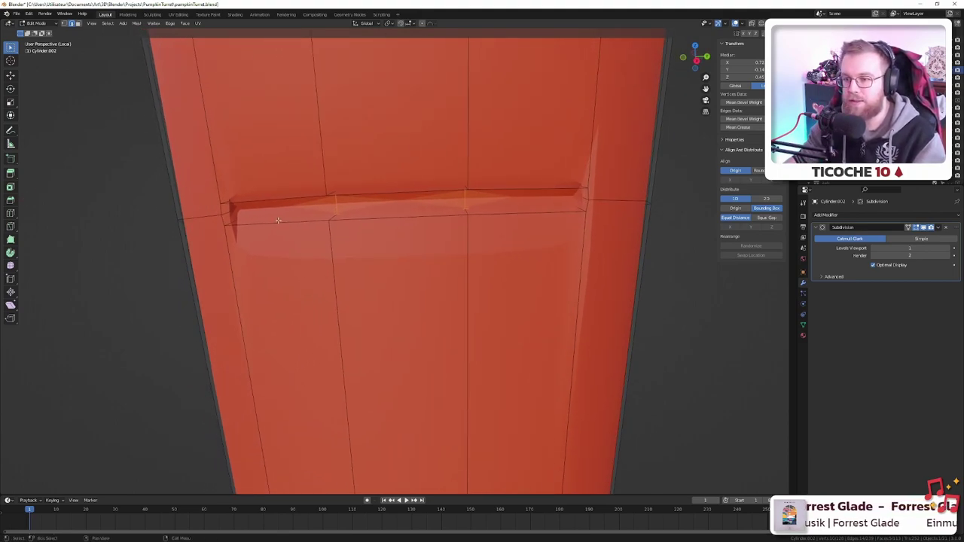
pyautogui.scroll(-3, 382, 222)
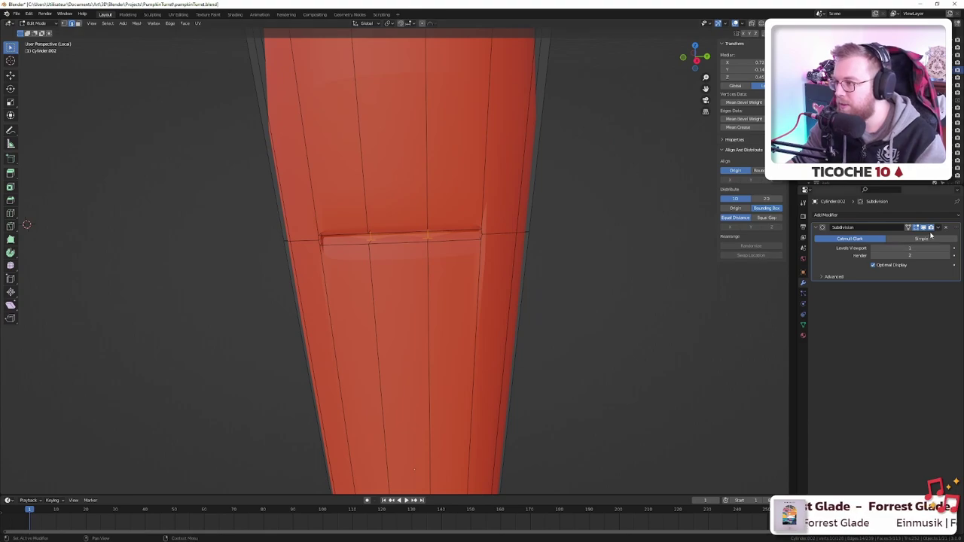
# - Raise the Subdivision modifier's viewport level to 5, examine the groove's profile from the side, and return the level to 1
pyautogui.press('Tab')
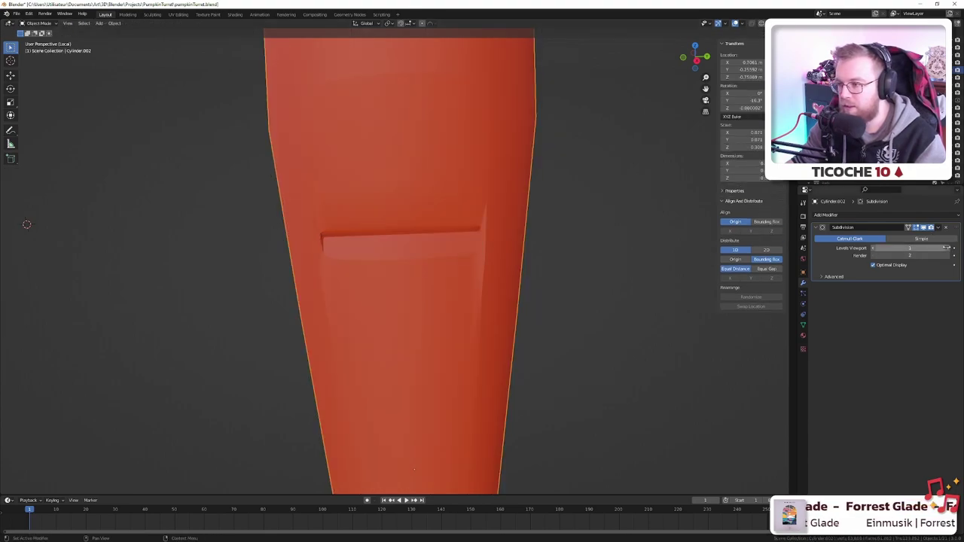
pyautogui.click(948, 249)
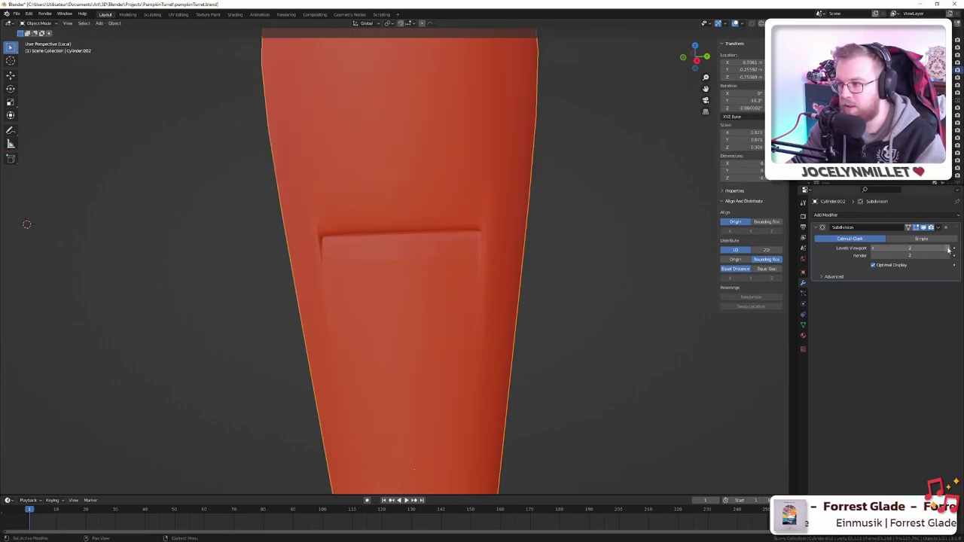
pyautogui.moveTo(652, 254); pyautogui.dragTo(508, 243, button='middle')
pyautogui.scroll(3, 172, 218)
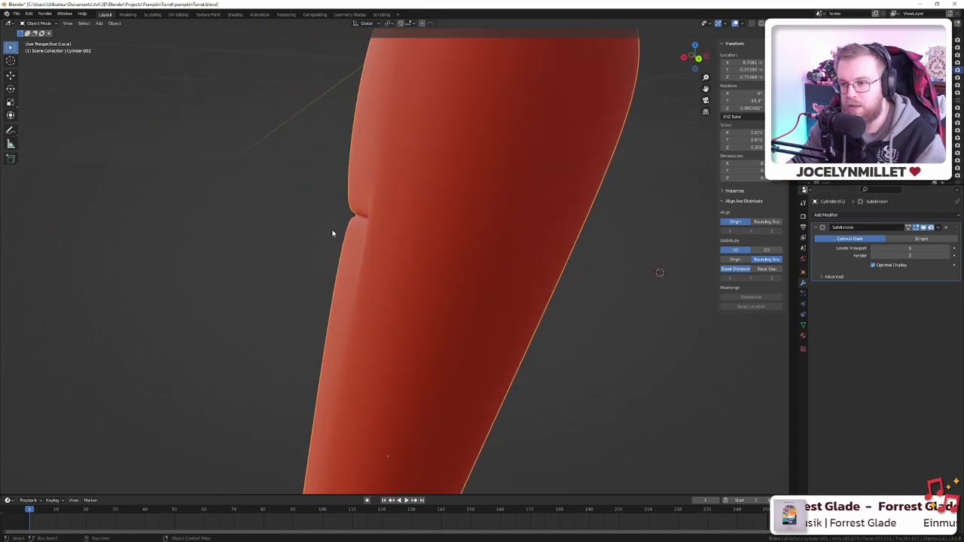
pyautogui.scroll(3, 320, 222)
pyautogui.keyDown('shift'); pyautogui.moveTo(317, 221); pyautogui.dragTo(347, 254, button='middle'); pyautogui.keyUp('shift')
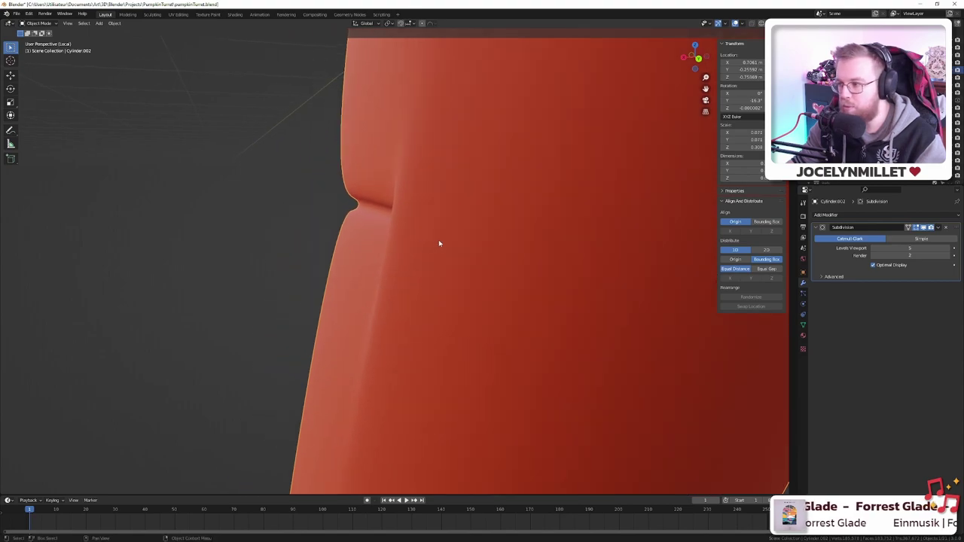
pyautogui.click(873, 250)
pyautogui.moveTo(415, 234); pyautogui.dragTo(389, 234, button='middle')
# - Add an edge loop across the faces below the carrot leg's groove and slide it close to the groove's lower rim
pyautogui.press('Tab')
pyautogui.hotkey('ctrl', 'r')
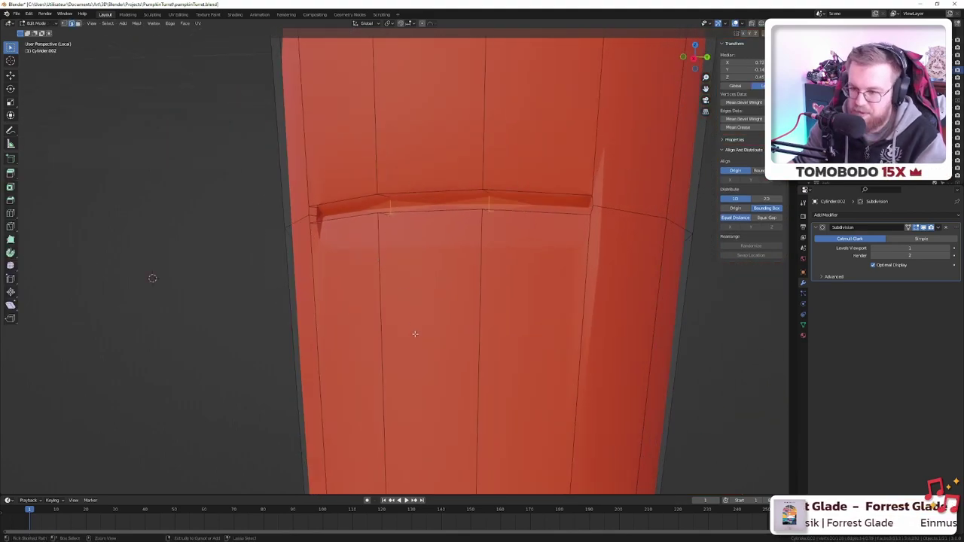
pyautogui.scroll(-5, 462, 360)
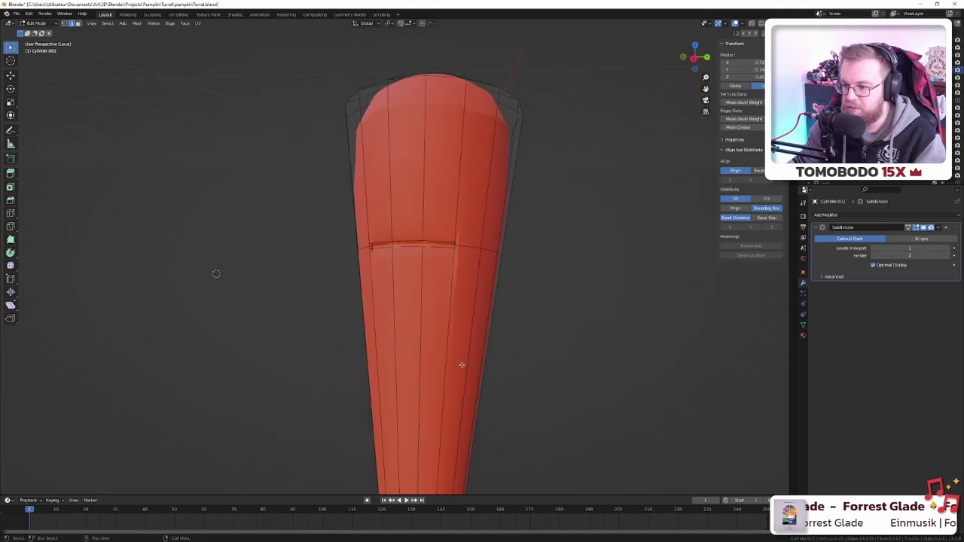
pyautogui.moveTo(423, 376); pyautogui.dragTo(428, 305)
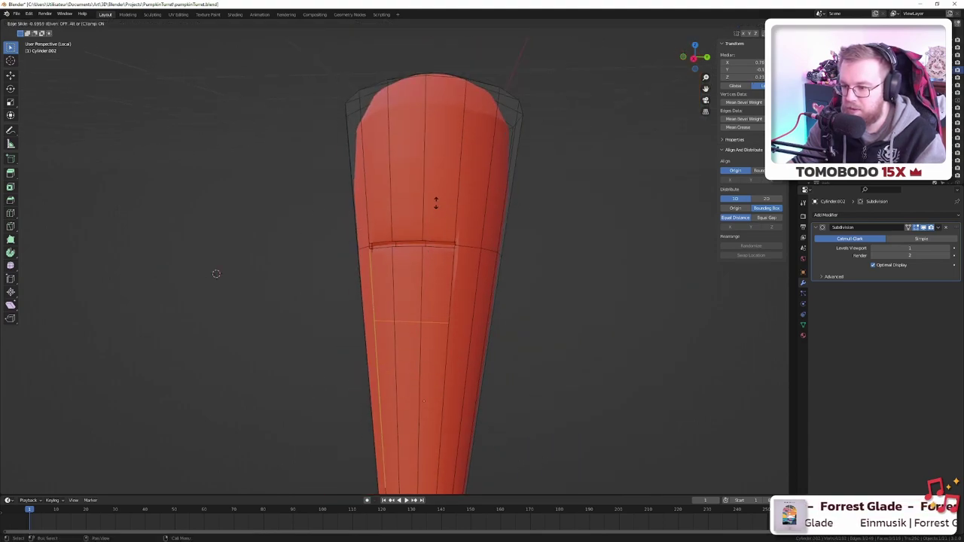
pyautogui.click(440, 130)
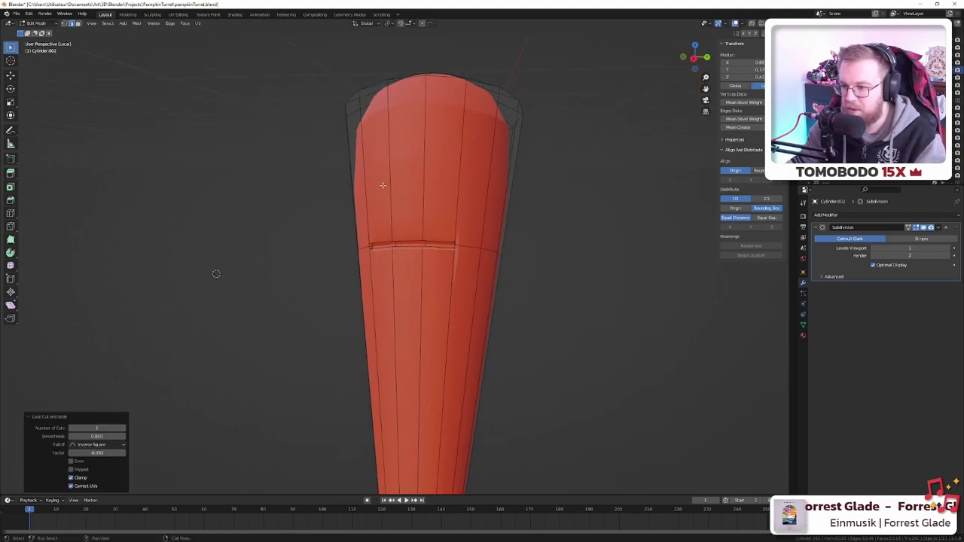
# - Add a second edge loop above the groove and slide it close to the groove's upper rim
pyautogui.scroll(5, 349, 259)
pyautogui.moveTo(348, 259); pyautogui.dragTo(371, 271, button='middle')
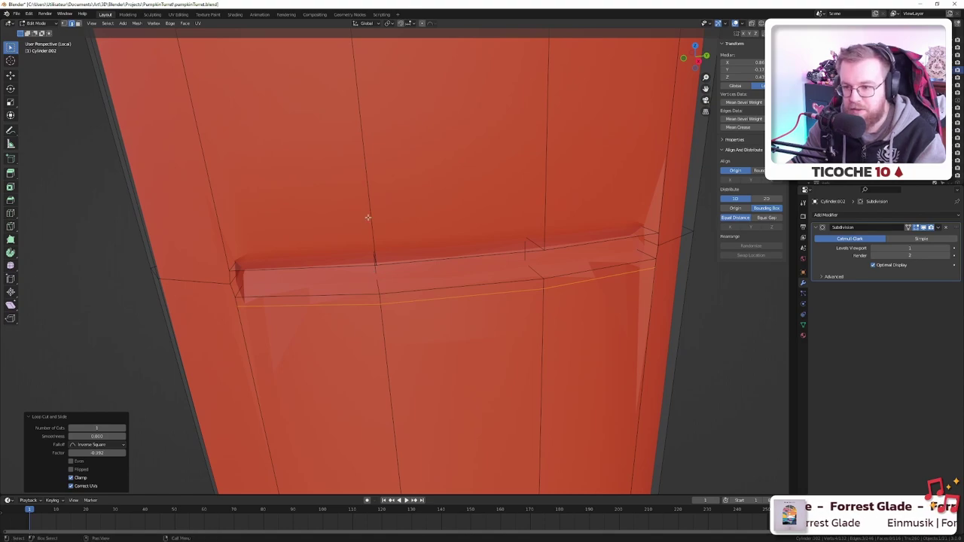
pyautogui.hotkey('ctrl', 'r')
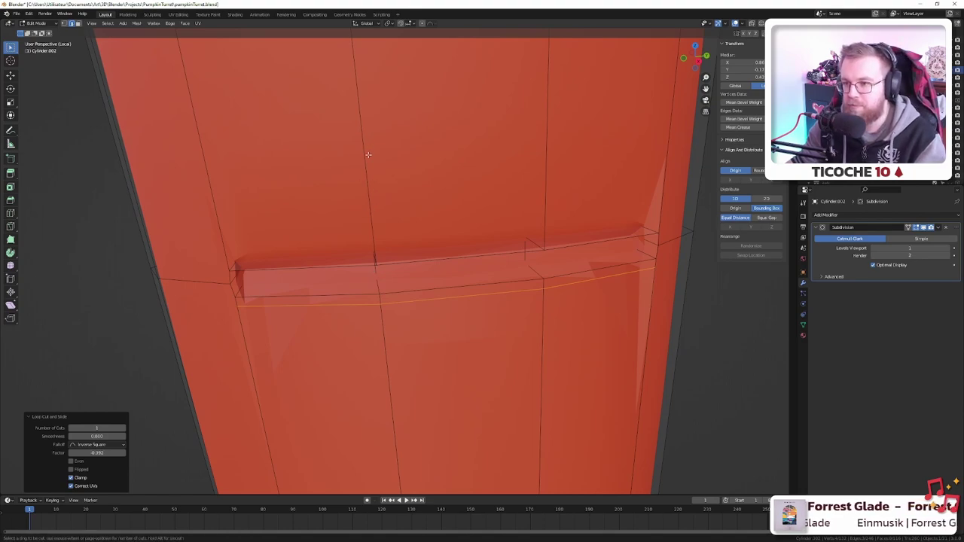
pyautogui.scroll(-6, 369, 155)
pyautogui.click(383, 175)
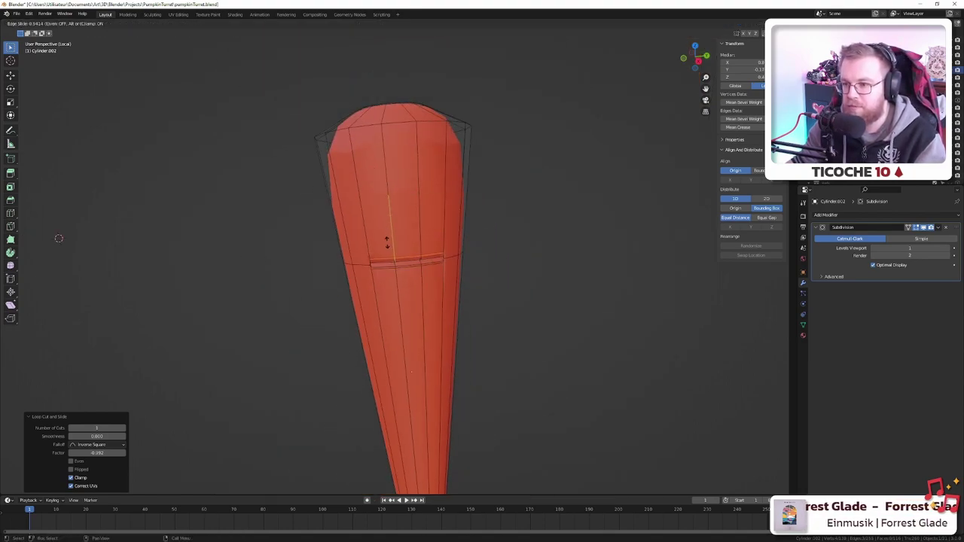
pyautogui.click(390, 249)
# - Examine the groove's shading and mesh with the added support loops, raising the Subdivision modifier's viewport level to 4 and 5
pyautogui.scroll(7, 401, 261)
pyautogui.press('Tab')
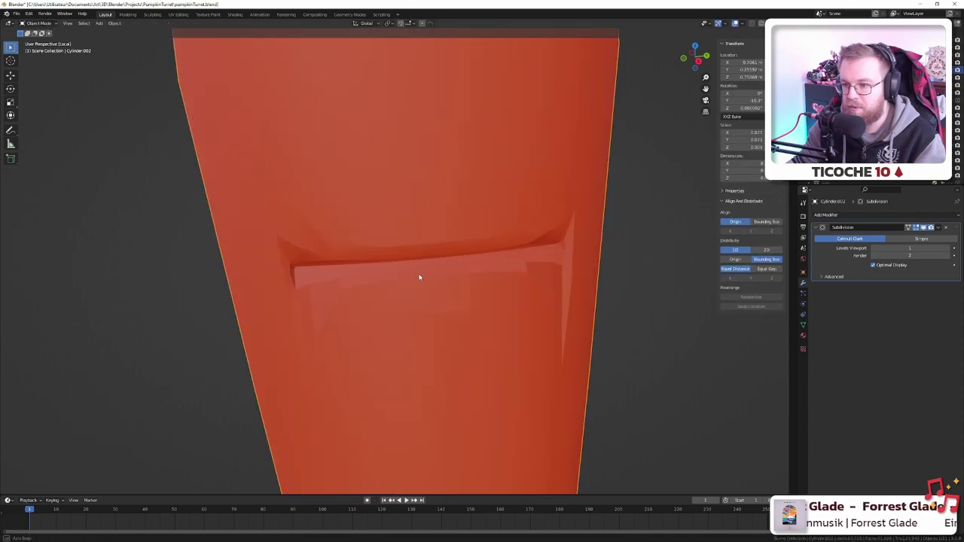
pyautogui.moveTo(420, 277)
pyautogui.mouseDown(button='middle')
pyautogui.moveTo(327, 256)
pyautogui.moveTo(490, 267)
pyautogui.moveTo(405, 276)
pyautogui.mouseUp(button='middle')
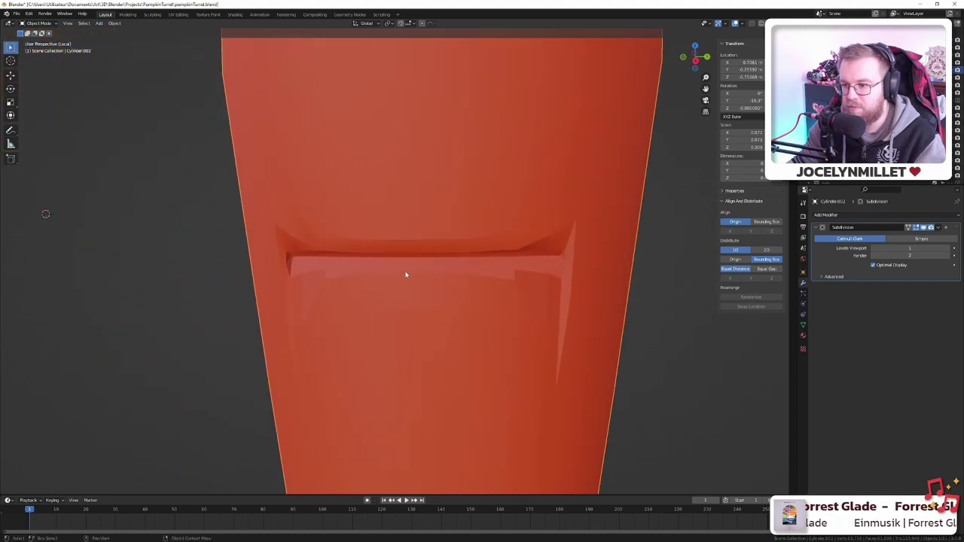
pyautogui.scroll(-3, 414, 277)
pyautogui.press('Tab')
pyautogui.scroll(6, 437, 282)
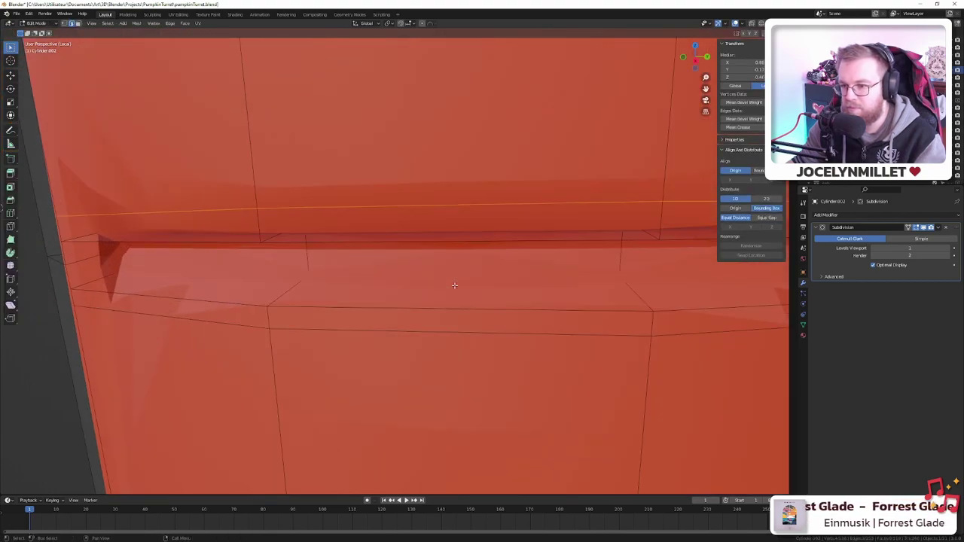
pyautogui.press('Tab')
pyautogui.hotkey('ctrl', '4')
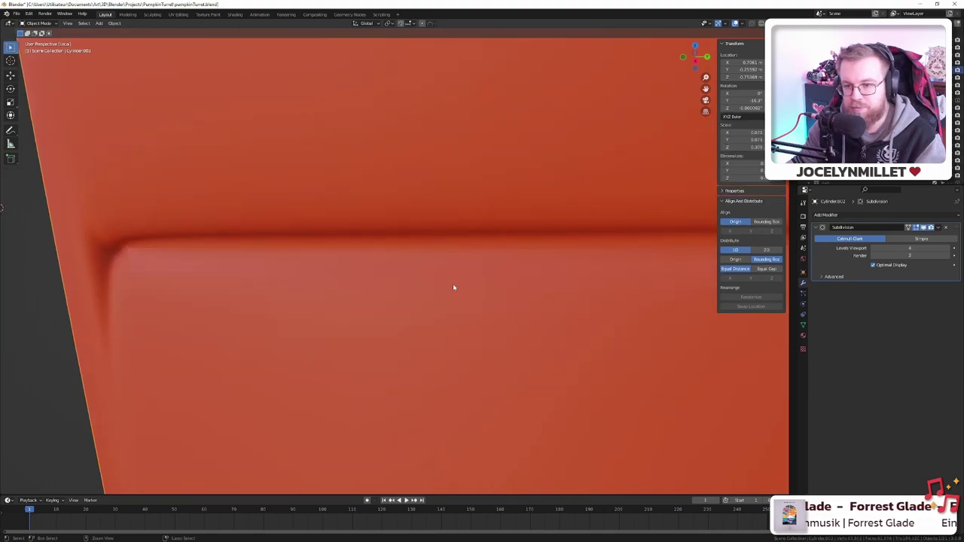
pyautogui.scroll(-5, 452, 283)
pyautogui.moveTo(514, 283)
pyautogui.mouseDown(button='middle')
pyautogui.moveTo(448, 271)
pyautogui.moveTo(516, 272)
pyautogui.mouseUp(button='middle')
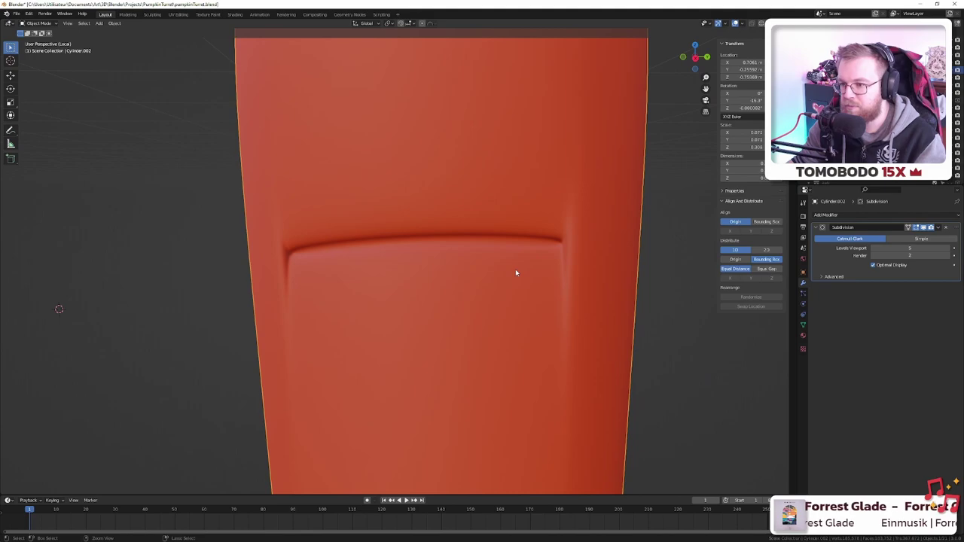
# - Return the Subdivision viewport level to 1 and undo the support loops, groove and bevel back to the selected row of edges
pyautogui.hotkey('ctrl', '3')
pyautogui.hotkey('ctrl', '2')
pyautogui.hotkey('ctrl', '1')
pyautogui.press('Tab')
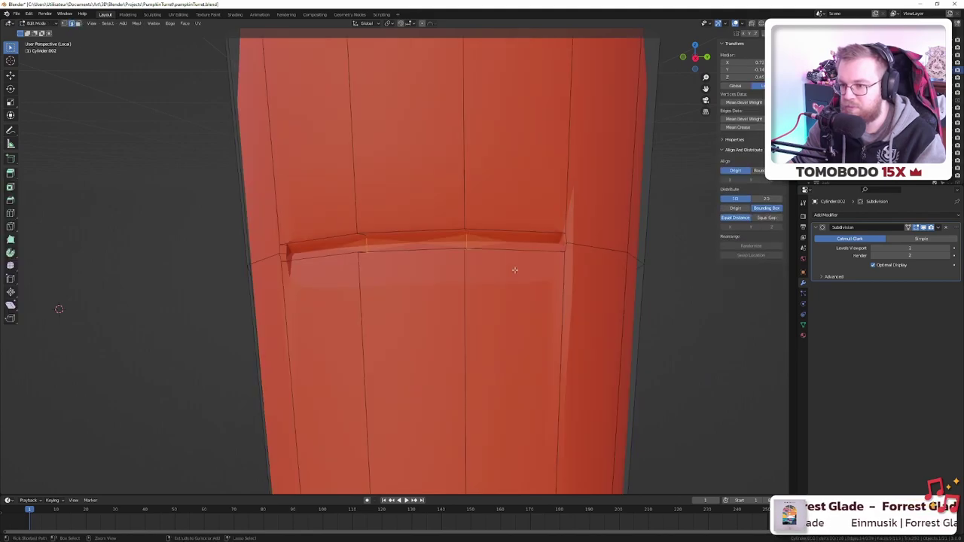
pyautogui.press('Tab')
pyautogui.press('Tab')
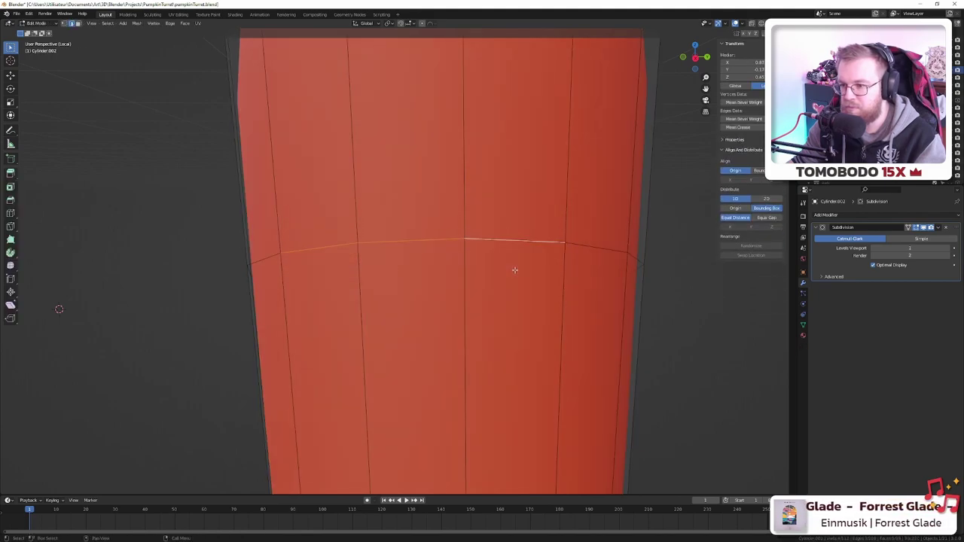
# - Bevel the selected row of edges about 0.01 m wide and set the bevel to 2 segments
pyautogui.scroll(-3, 506, 264)
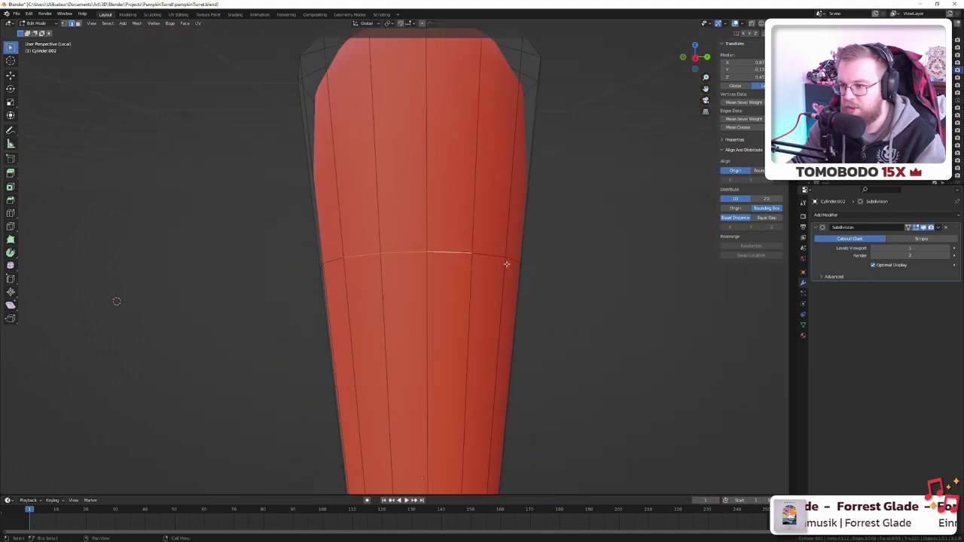
pyautogui.scroll(3, 505, 263)
pyautogui.moveTo(447, 267); pyautogui.dragTo(383, 273, button='middle')
pyautogui.hotkey('ctrl', 'b')
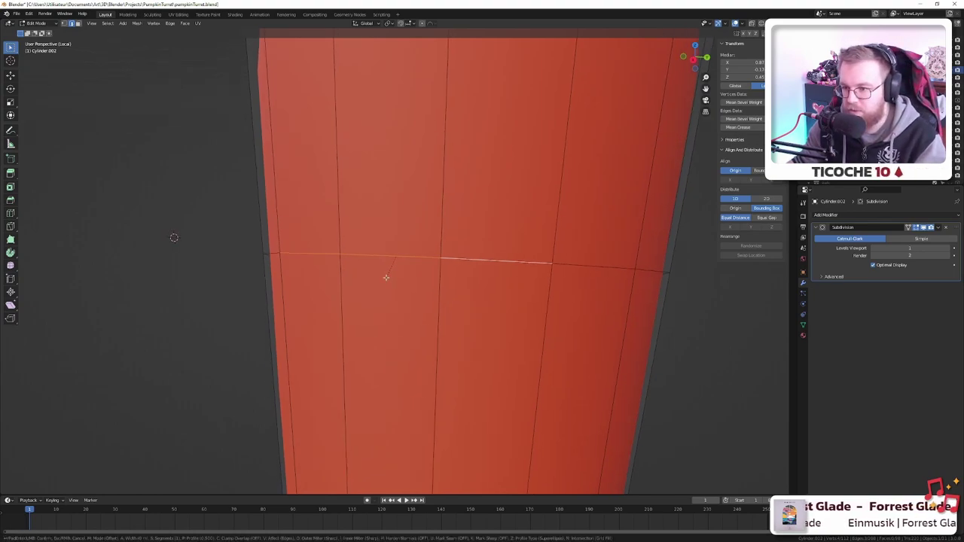
pyautogui.moveTo(383, 276)
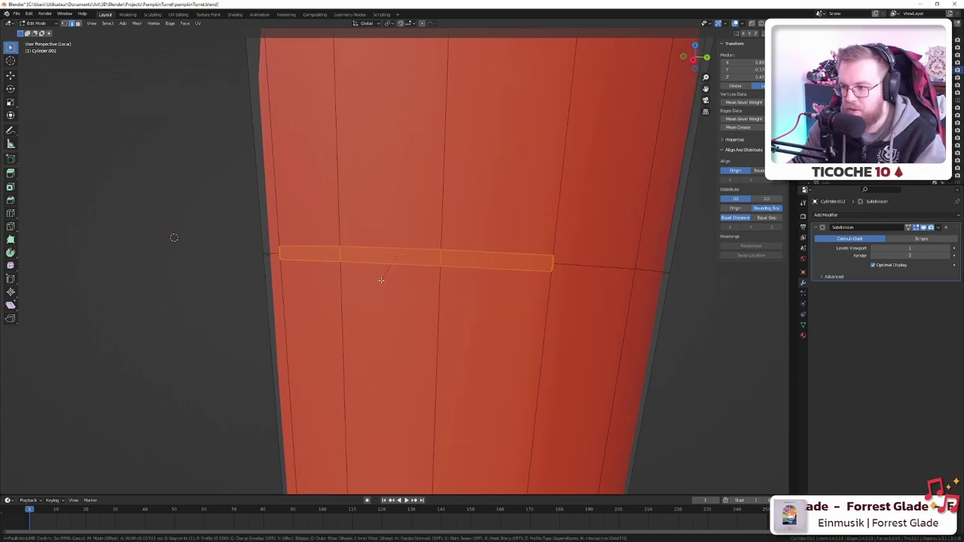
pyautogui.click(382, 280)
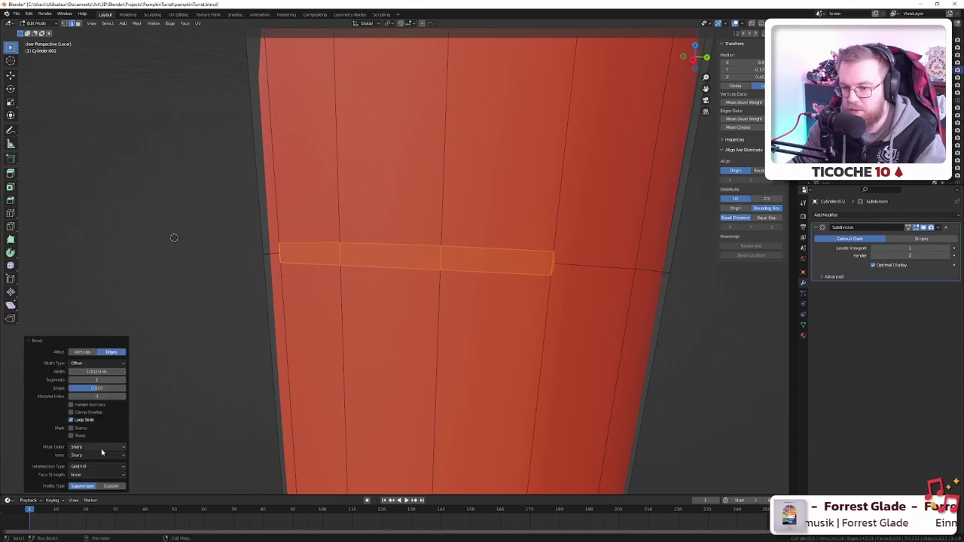
pyautogui.click(123, 381)
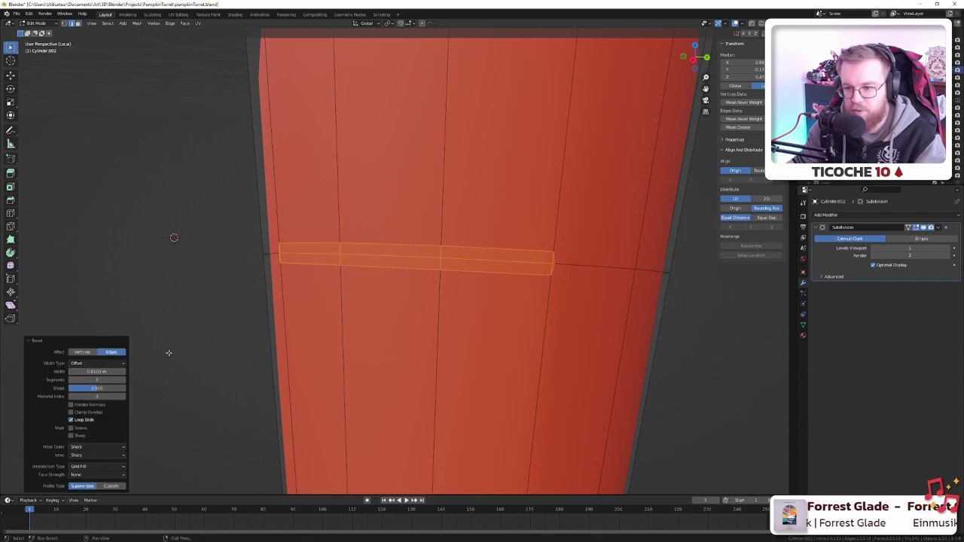
# - Select the bevelled strip's middle row of edges, move it inward along the global X axis, and check the shape in Object Mode
pyautogui.click(301, 251)
pyautogui.keyDown('ctrl'); pyautogui.click(504, 261); pyautogui.keyUp('ctrl')
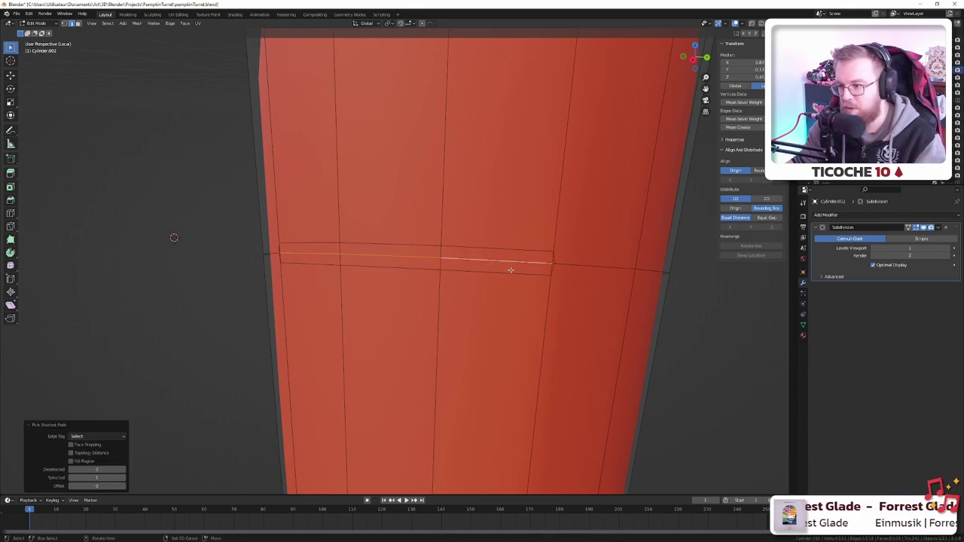
pyautogui.moveTo(482, 273); pyautogui.dragTo(495, 289, button='middle')
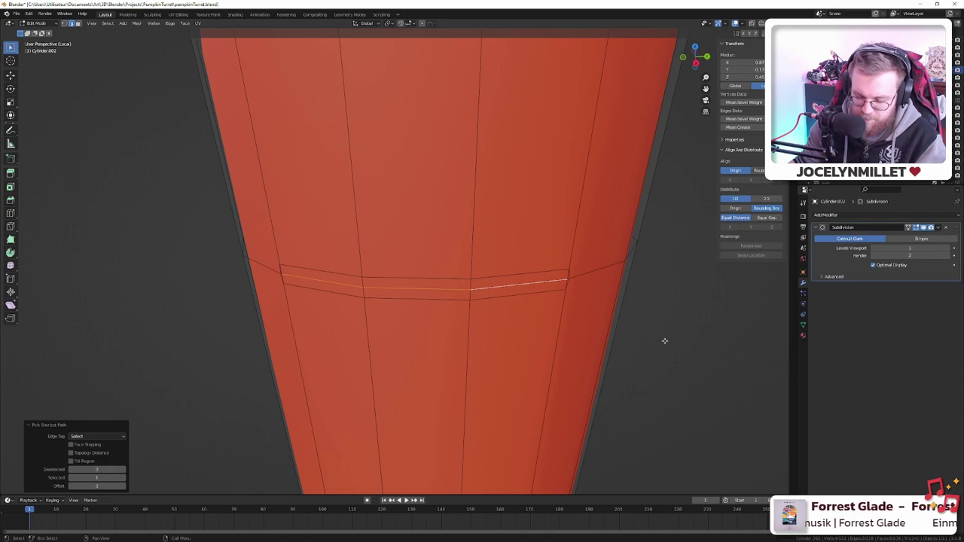
pyautogui.press('s')
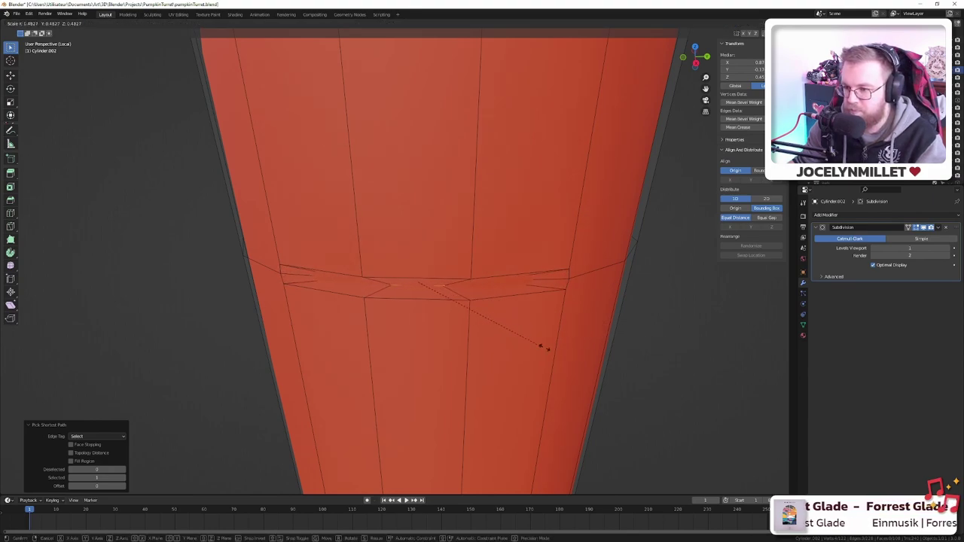
pyautogui.rightClick(612, 355)
pyautogui.press('g')
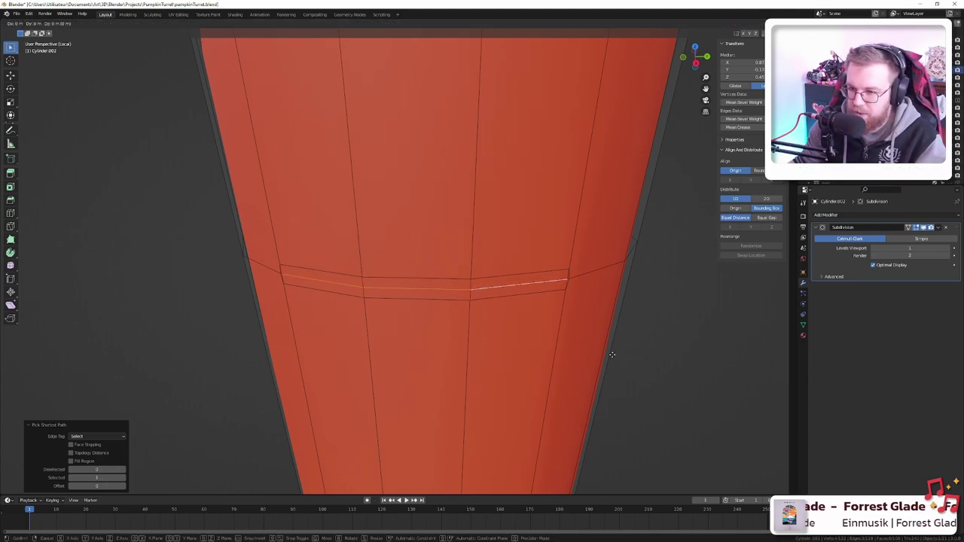
pyautogui.press('x')
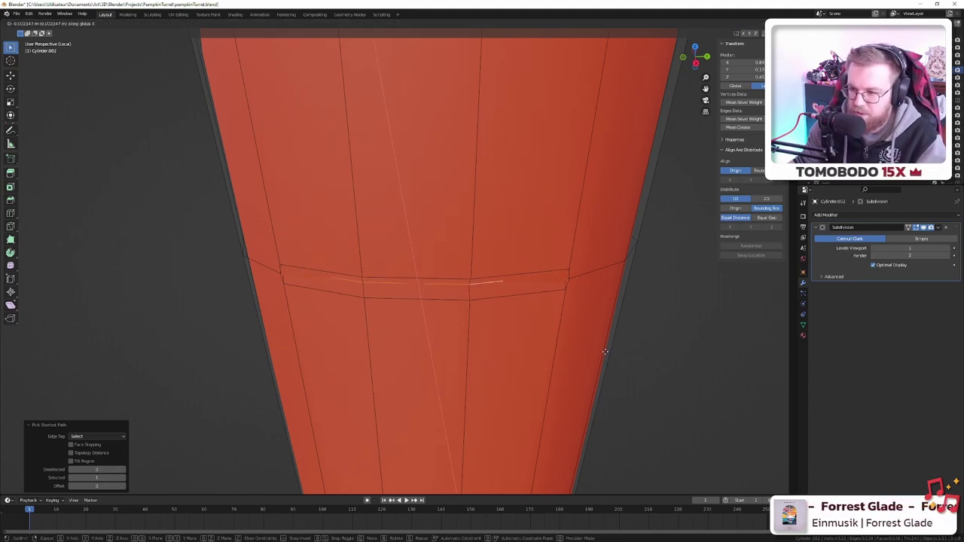
pyautogui.click(602, 345)
pyautogui.moveTo(603, 345)
pyautogui.mouseDown(button='middle')
pyautogui.moveTo(552, 321)
pyautogui.moveTo(516, 321)
pyautogui.moveTo(611, 330)
pyautogui.mouseUp(button='middle')
pyautogui.press('Tab')
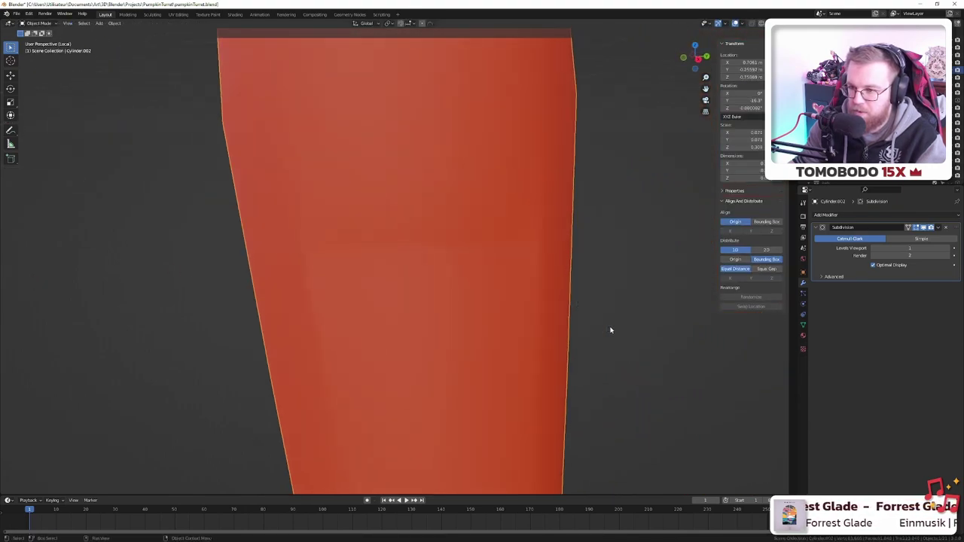
pyautogui.scroll(-5, 611, 330)
pyautogui.press('Tab')
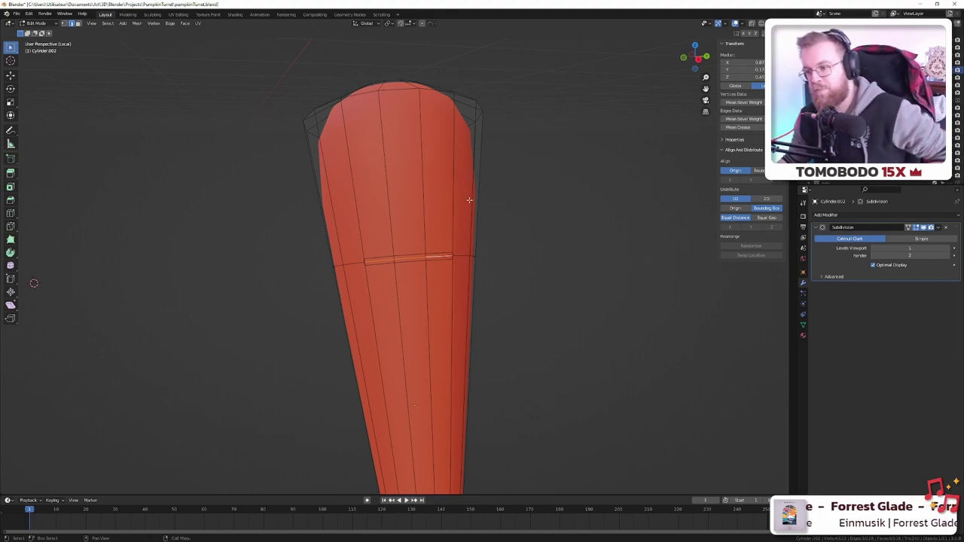
# - Undo the middle edges' move and the two-segment bevel on the carrot leg
pyautogui.scroll(5, 461, 268)
pyautogui.moveTo(458, 273)
pyautogui.mouseDown(button='middle')
pyautogui.moveTo(490, 261)
pyautogui.moveTo(446, 258)
pyautogui.moveTo(470, 260)
pyautogui.mouseUp(button='middle')
pyautogui.hotkey('ctrl', 'z')
pyautogui.hotkey('ctrl', 'z')
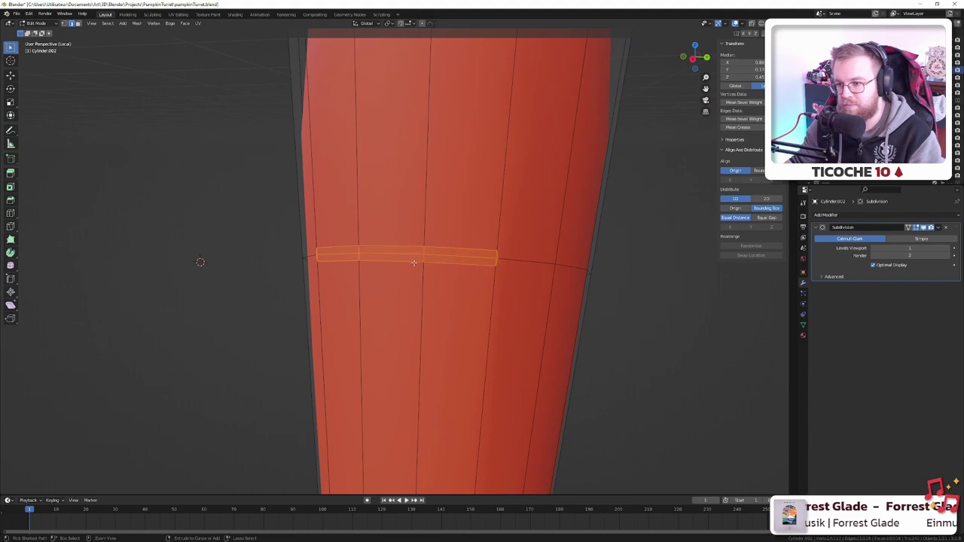
pyautogui.scroll(3, 388, 264)
pyautogui.hotkey('ctrl', 'z')
pyautogui.hotkey('ctrl', 'z')
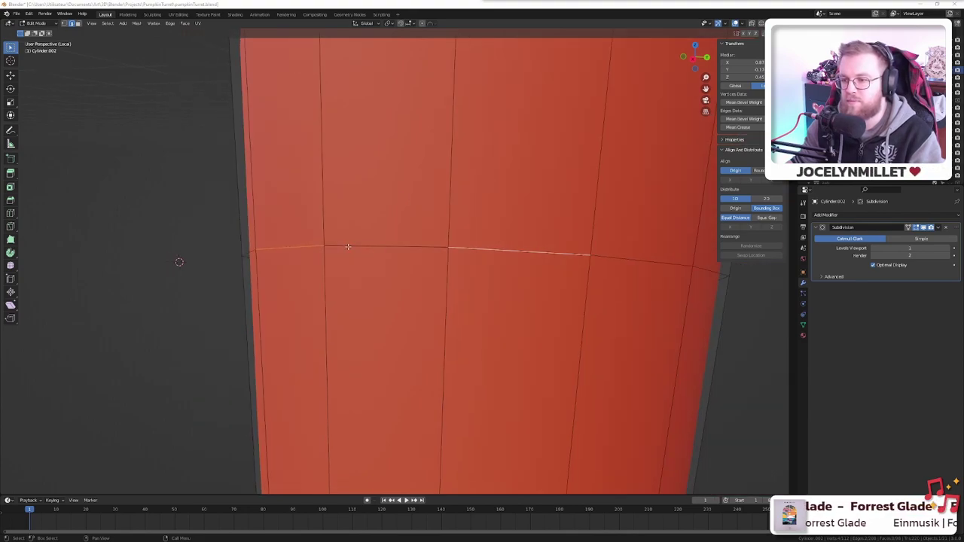
# - Reselect the three-edge row across the carrot leg and bevel it about 0.021 m wide with 2 segments
pyautogui.click(314, 247)
pyautogui.moveTo(439, 204); pyautogui.dragTo(446, 205, button='middle')
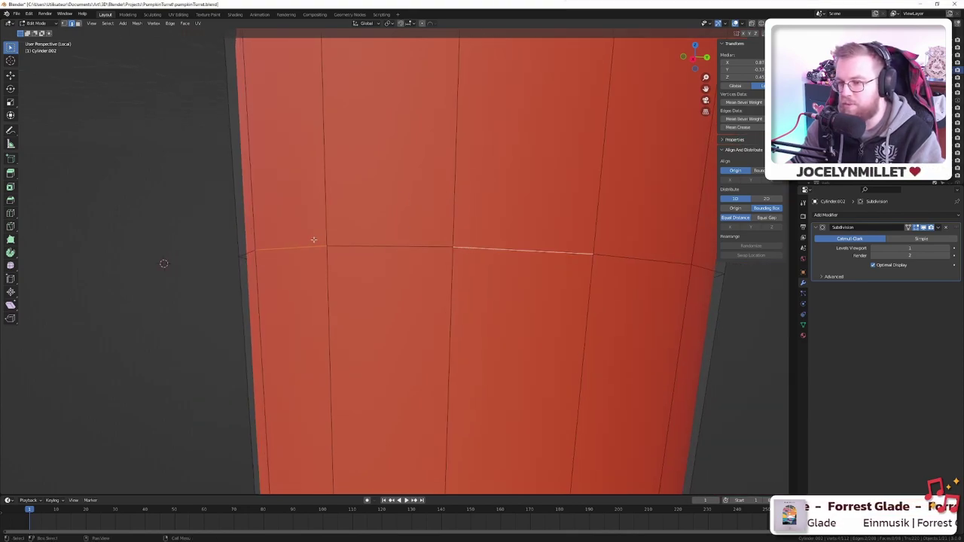
pyautogui.keyDown('ctrl'); pyautogui.click(517, 250); pyautogui.keyUp('ctrl')
pyautogui.moveTo(517, 249); pyautogui.dragTo(501, 236, button='middle')
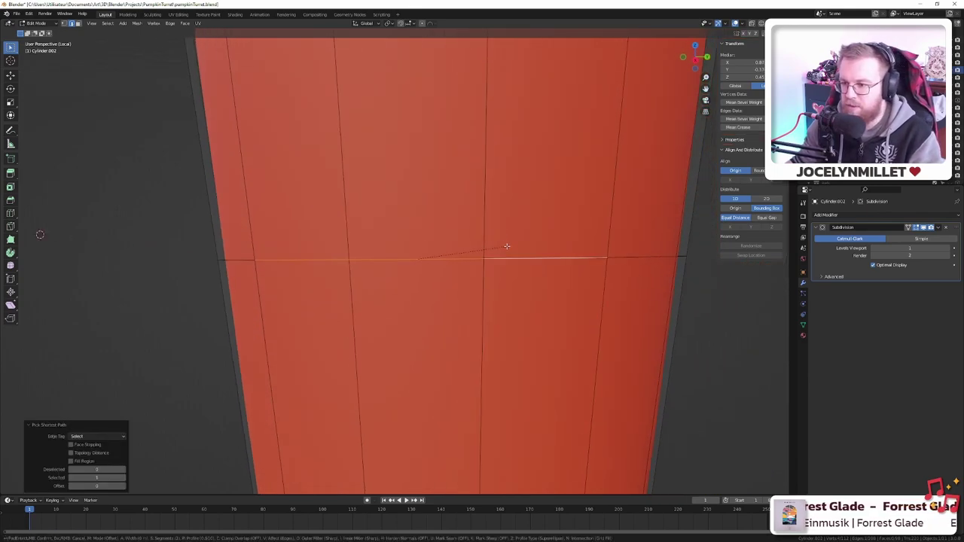
pyautogui.hotkey('ctrl', 'b')
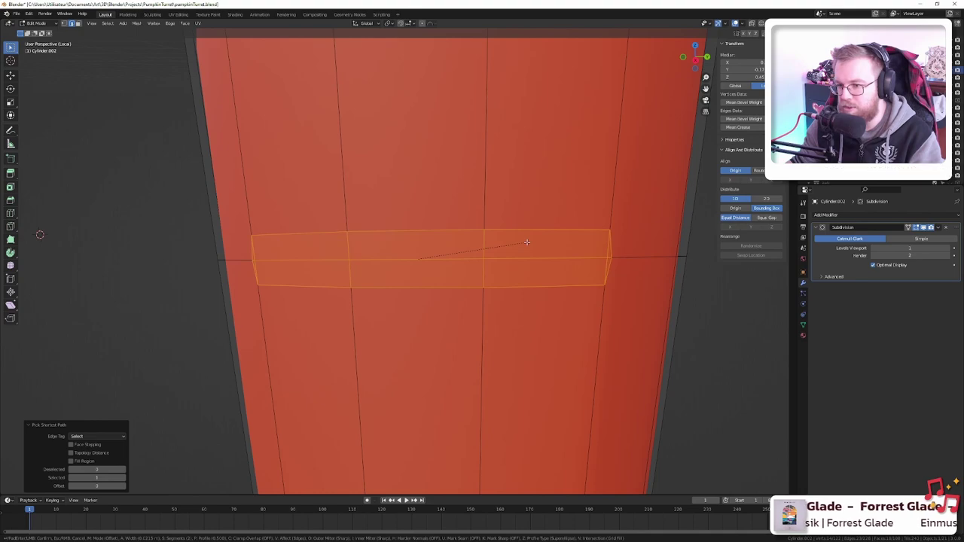
pyautogui.click(528, 241)
# - Try to extrude the bevelled strip on the carrot leg inward along its normals, and undo both the extrusion and the bevel
pyautogui.scroll(-3, 527, 242)
pyautogui.scroll(-3, 519, 241)
pyautogui.moveTo(520, 241); pyautogui.dragTo(484, 238, button='middle')
pyautogui.scroll(8, 647, 285)
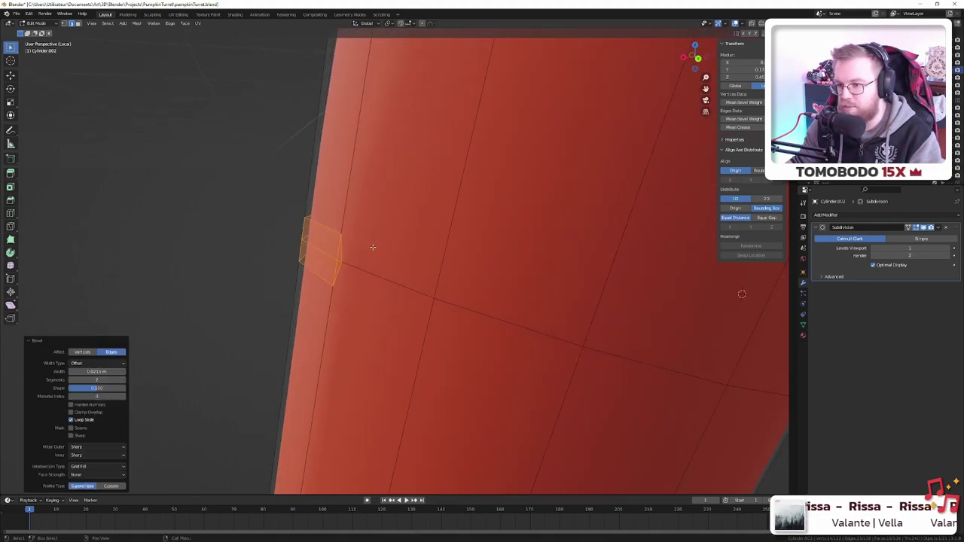
pyautogui.moveTo(322, 228); pyautogui.dragTo(382, 231, button='middle')
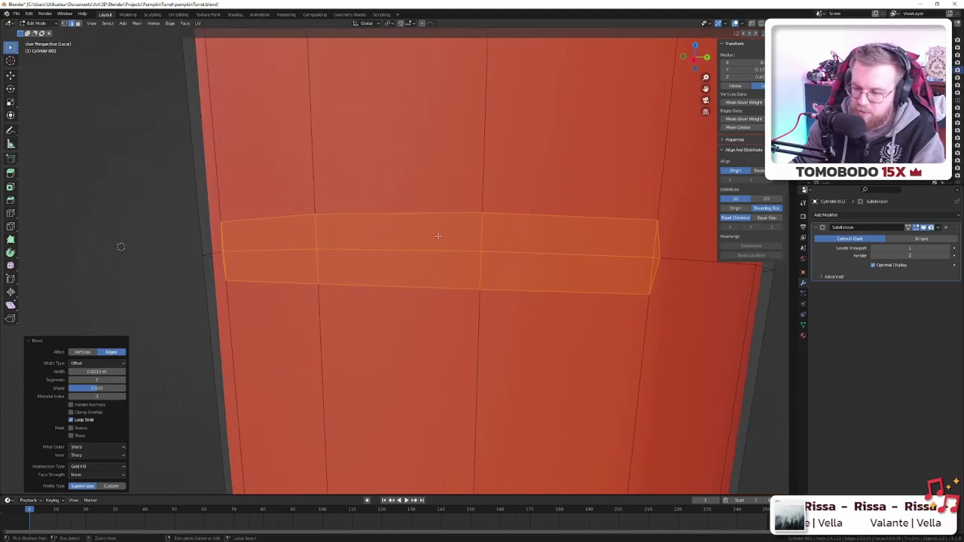
pyautogui.moveTo(477, 233); pyautogui.dragTo(438, 264, button='middle')
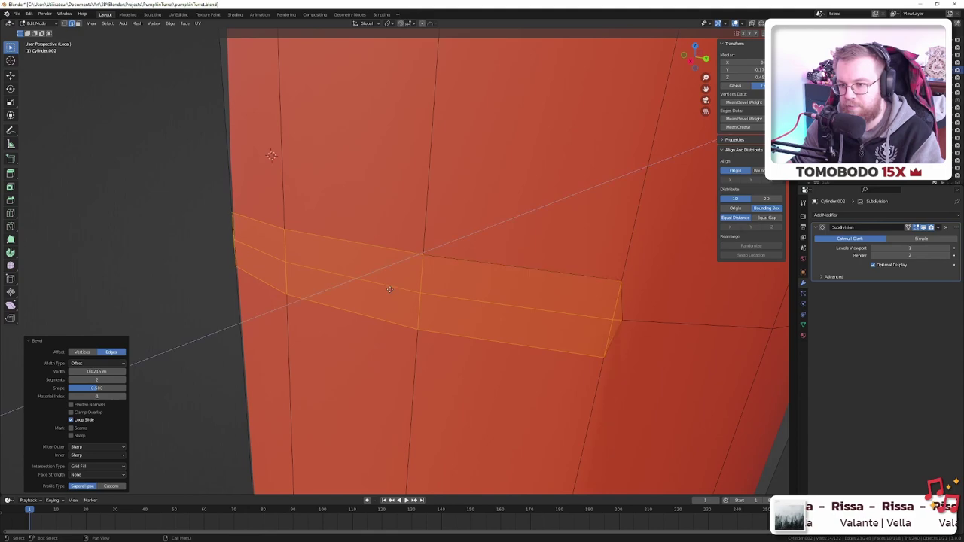
pyautogui.press('e')
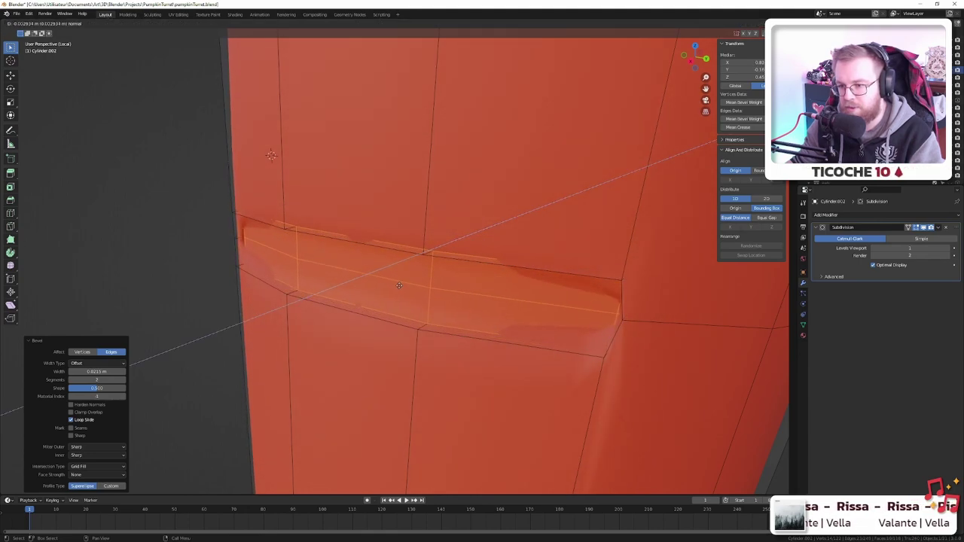
pyautogui.rightClick(399, 285)
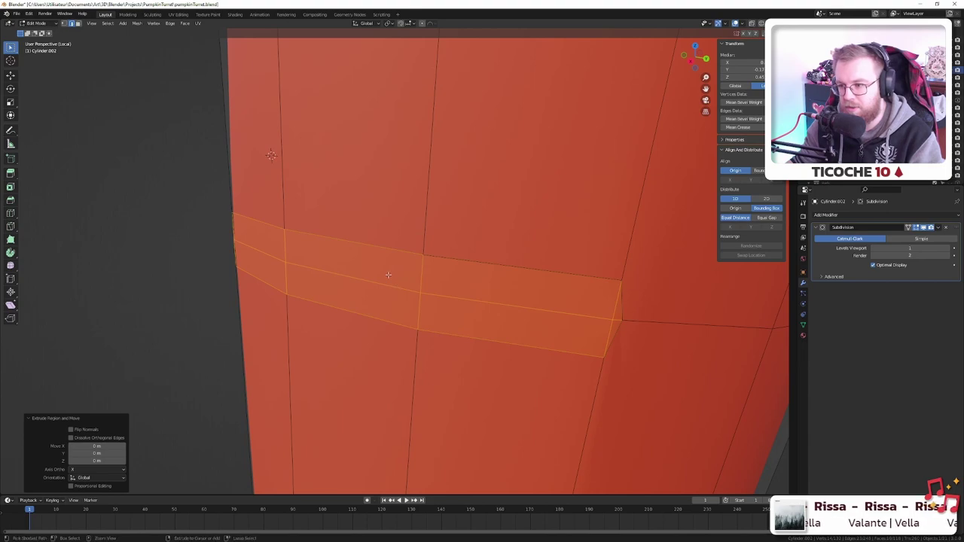
pyautogui.hotkey('ctrl', 'z')
pyautogui.hotkey('ctrl', 'z')
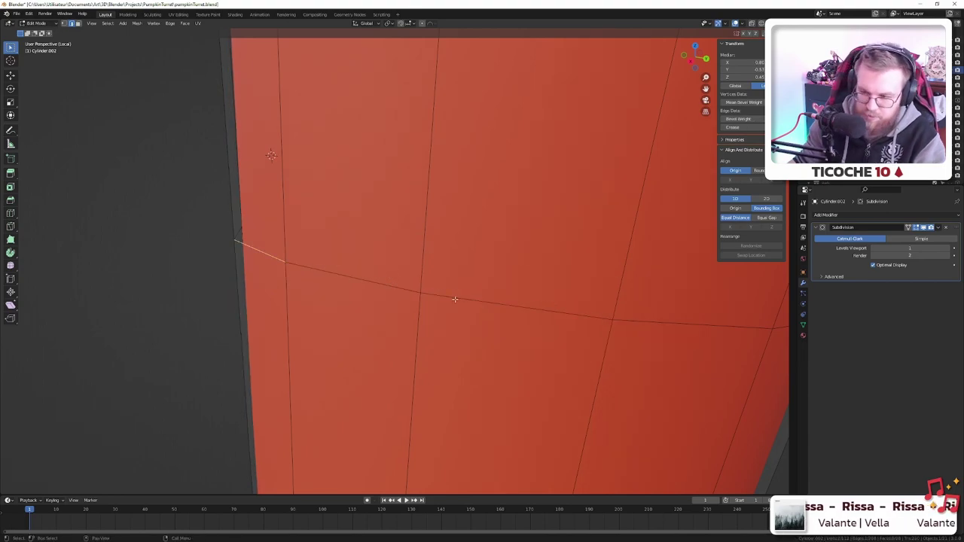
# - Extend the edge selection to the three-edge row across the carrot leg and bevel it 0.02 m wide with 1 segment
pyautogui.keyDown('ctrl'); pyautogui.click(454, 299); pyautogui.keyUp('ctrl')
pyautogui.hotkey('ctrl', 'b')
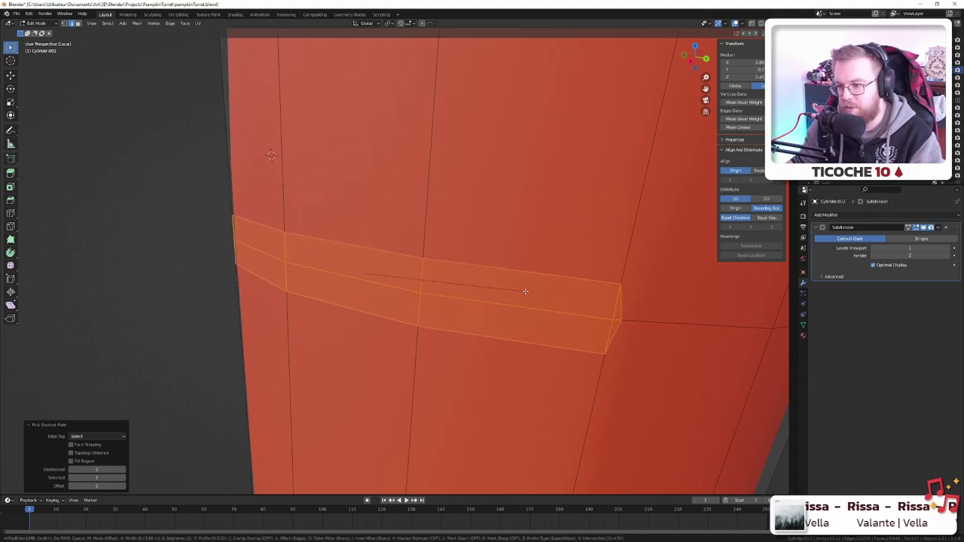
pyautogui.click(525, 291)
pyautogui.scroll(-5, 523, 288)
pyautogui.scroll(5, 494, 290)
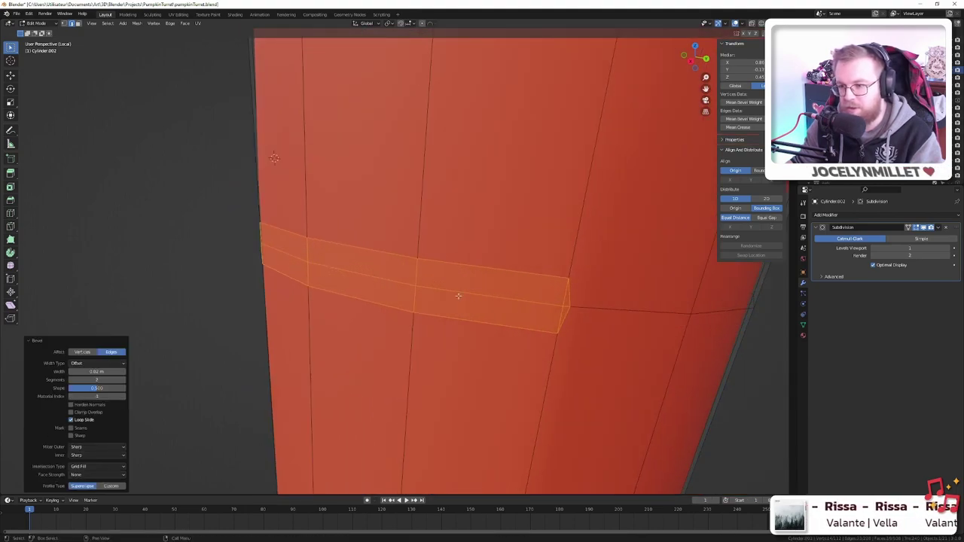
pyautogui.scroll(-5, 458, 296)
pyautogui.scroll(5, 408, 280)
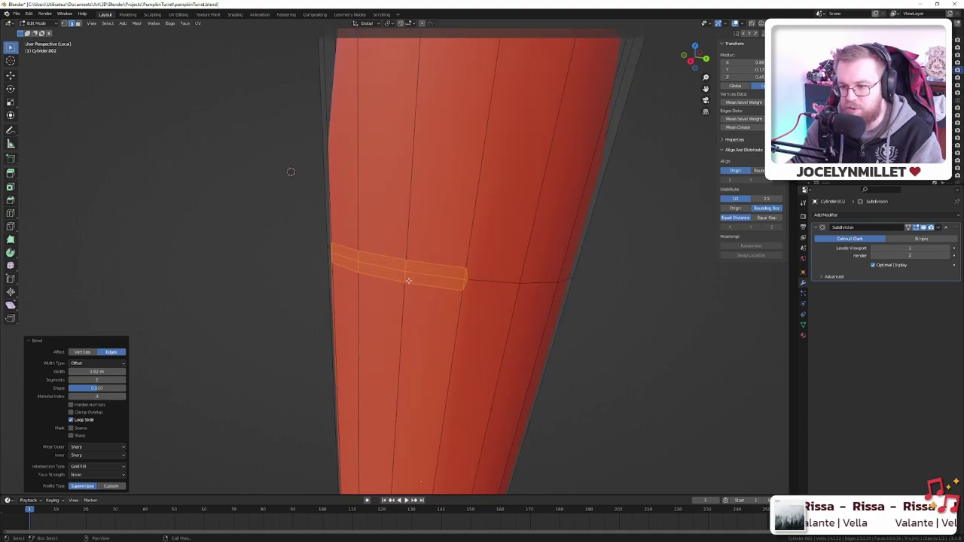
pyautogui.scroll(3, 408, 281)
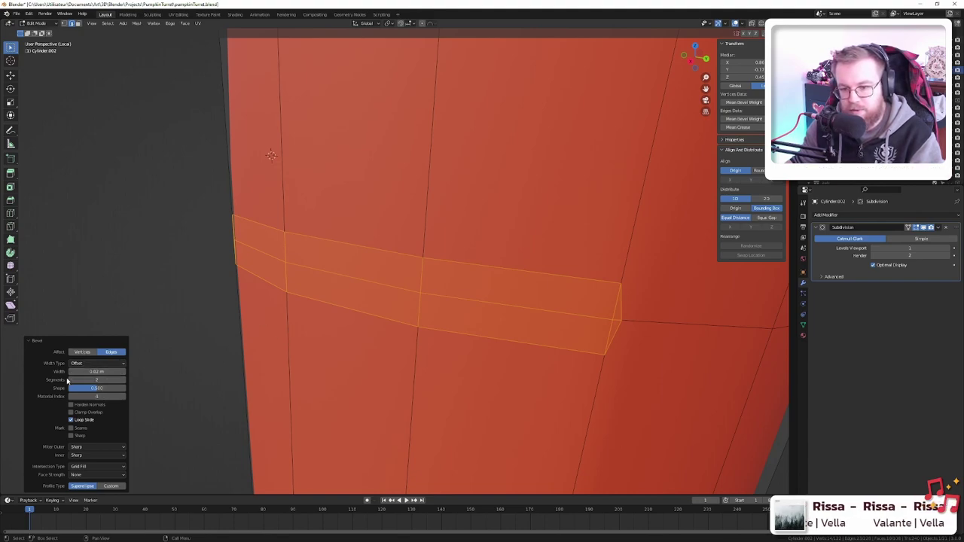
pyautogui.click(69, 382)
pyautogui.moveTo(324, 286); pyautogui.dragTo(521, 283, button='middle')
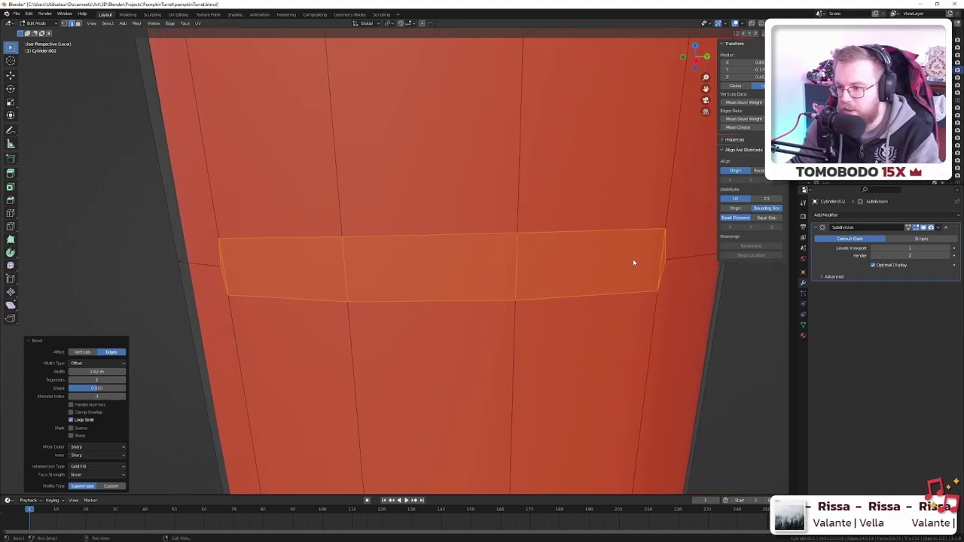
# - Cancel the trial inset of the strip, apply the carrot leg's rotation and scale, and return to Edit Mode
pyautogui.press('i')
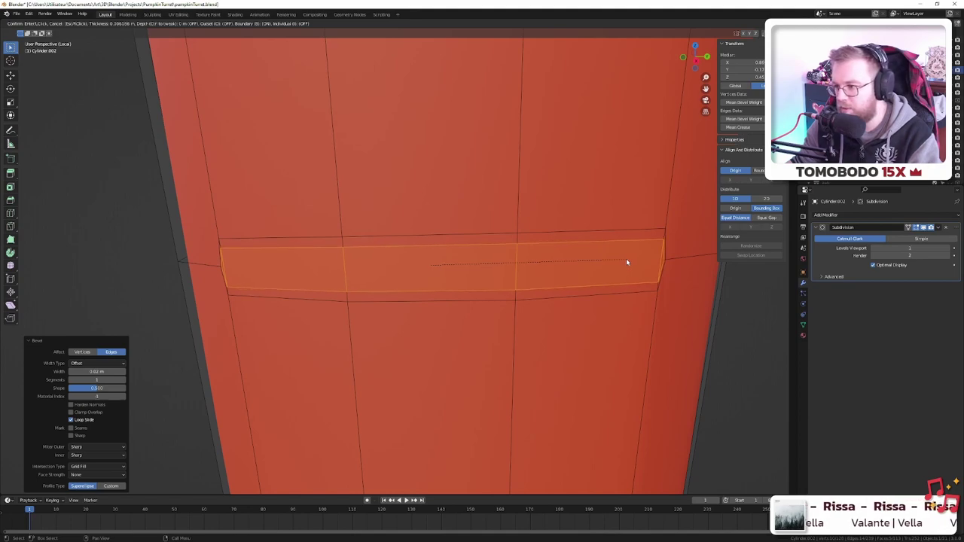
pyautogui.press('Escape')
pyautogui.press('Tab')
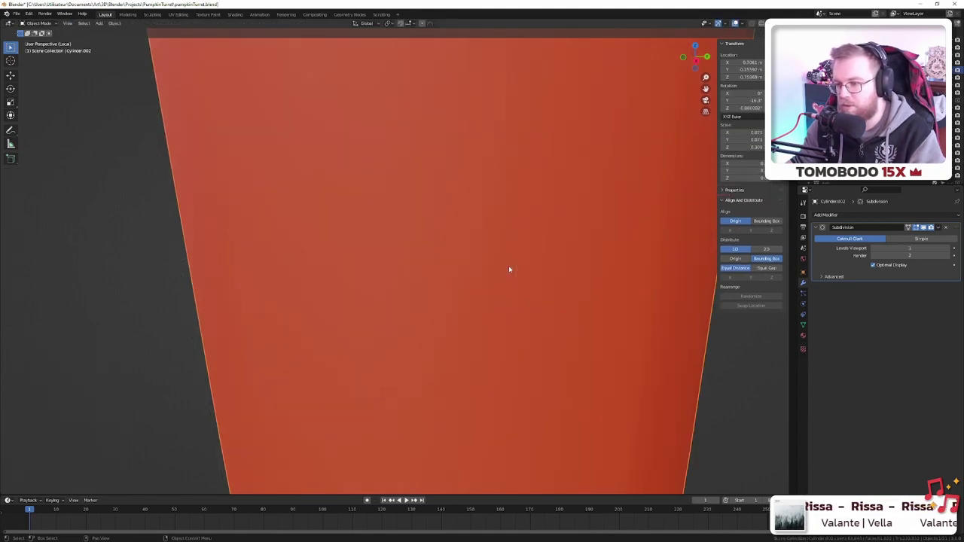
pyautogui.hotkey('ctrl', 'a')
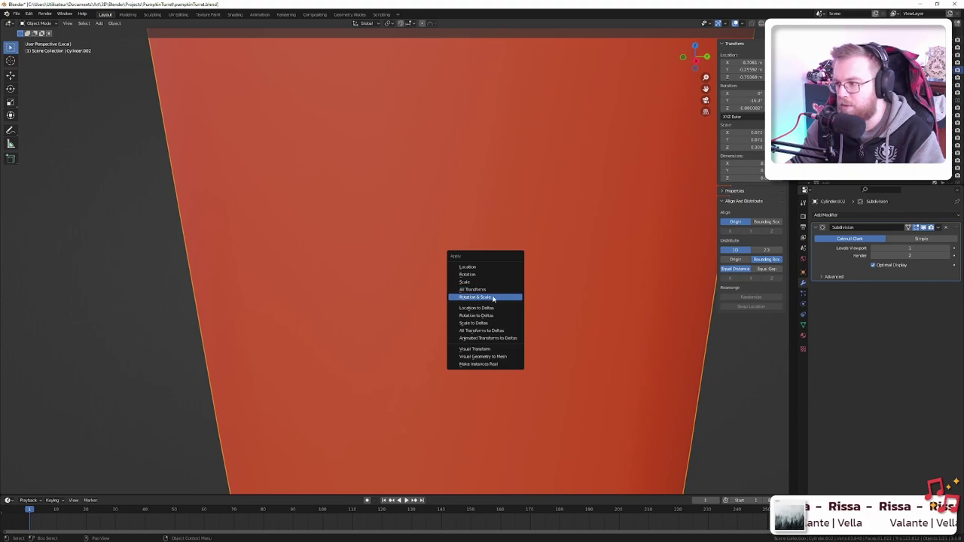
pyautogui.click(493, 299)
pyautogui.press('Tab')
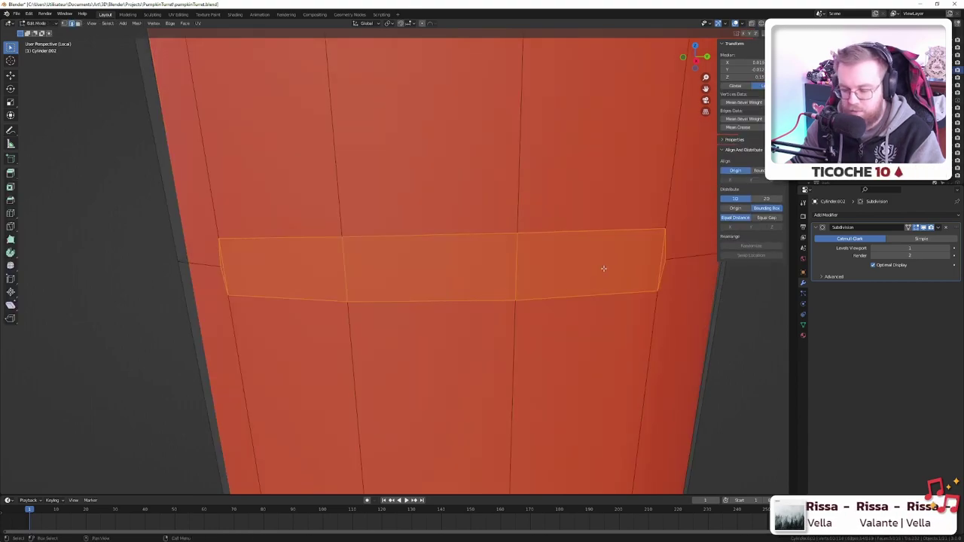
# - Inset the bevelled strip's faces by about 0.0015 m and extrude them inward about 0.025 m to form a groove
pyautogui.press('i')
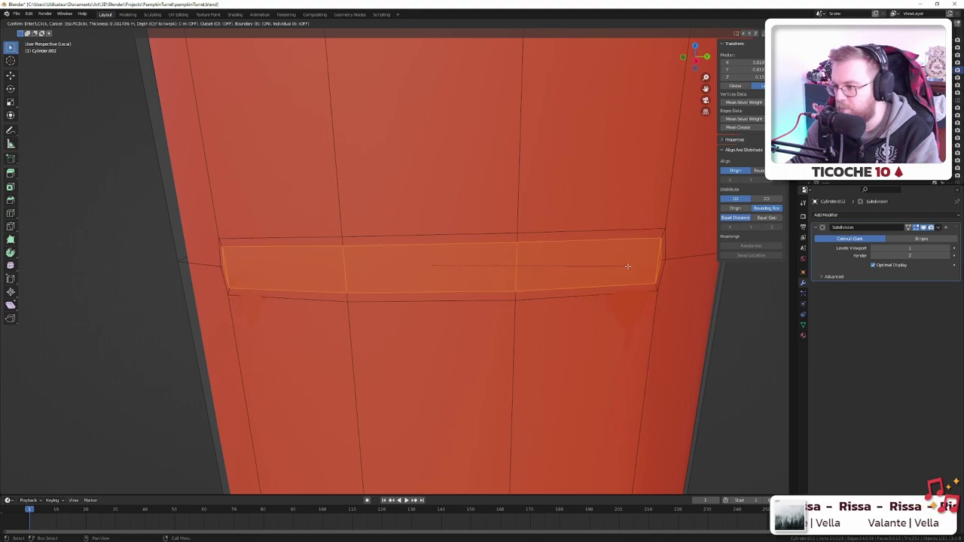
pyautogui.click(627, 265)
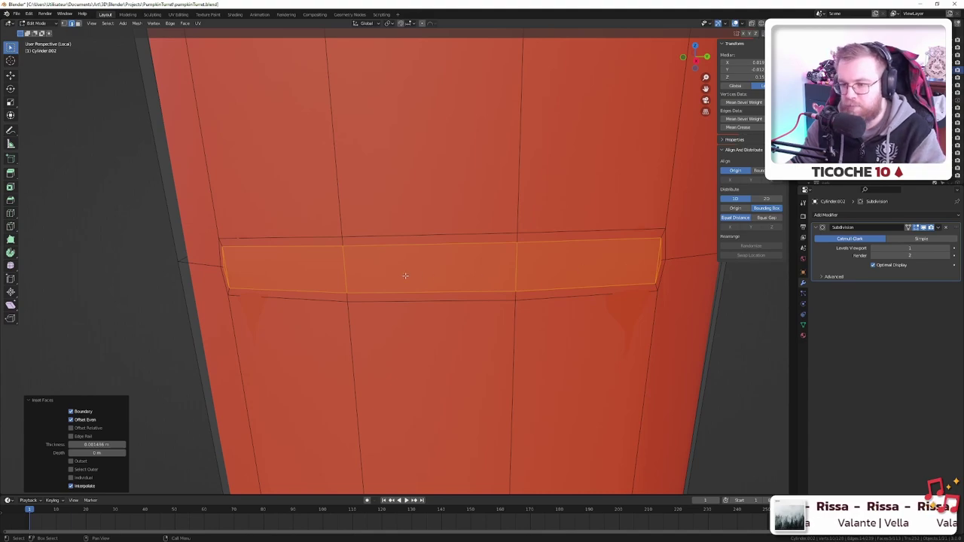
pyautogui.press('e')
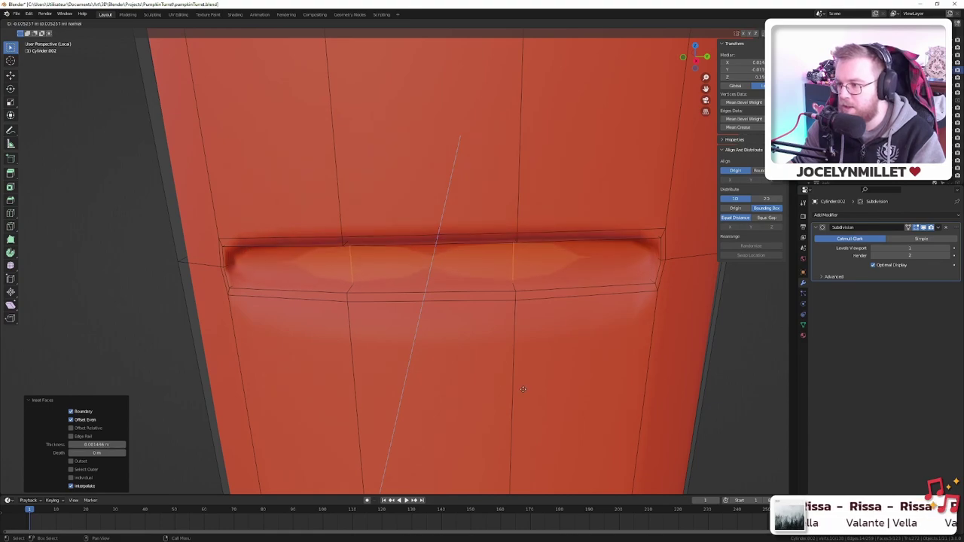
pyautogui.click(523, 379)
# - Examine the groove's shape and shading on the carrot leg from several angles in Object Mode and Edit Mode
pyautogui.scroll(-5, 524, 379)
pyautogui.press('Tab')
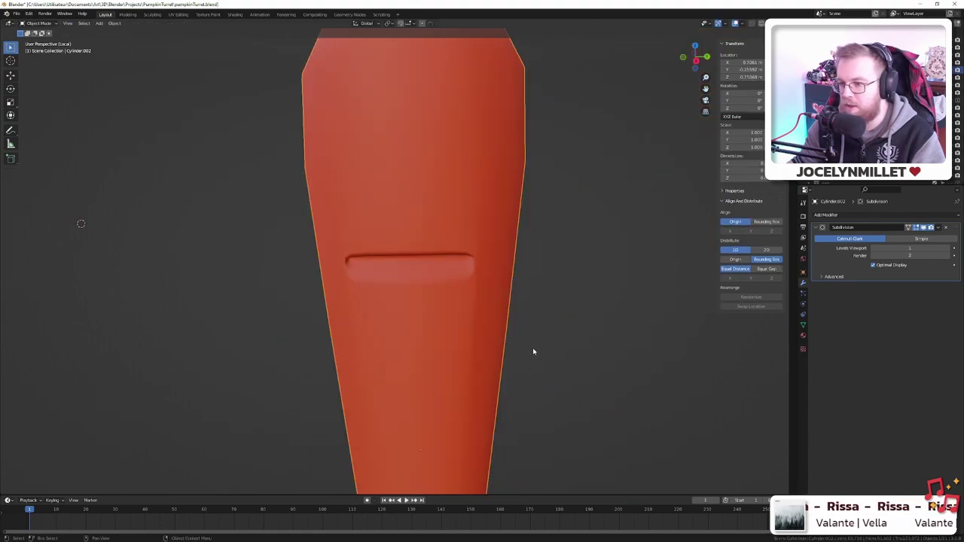
pyautogui.moveTo(532, 351); pyautogui.dragTo(502, 344, button='middle')
pyautogui.scroll(-9, 501, 345)
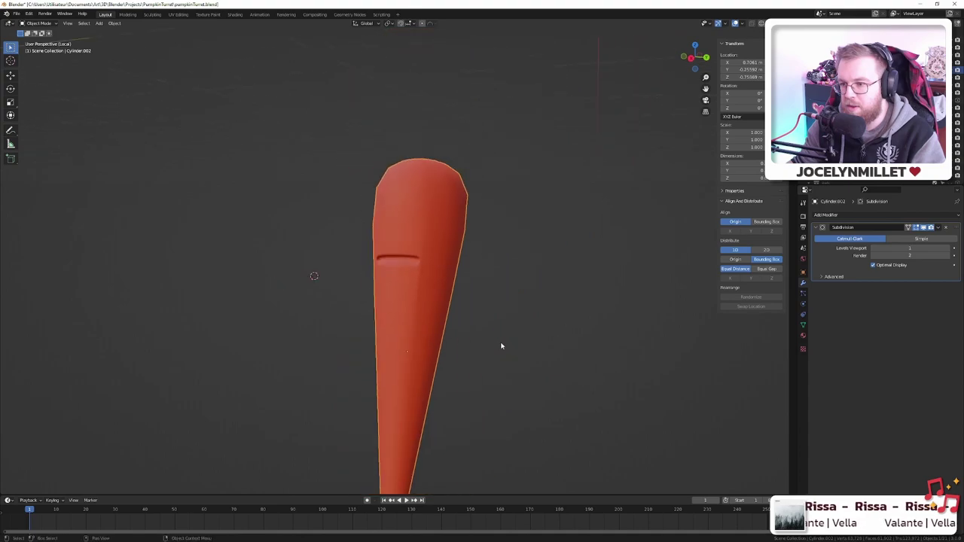
pyautogui.moveTo(376, 306)
pyautogui.mouseDown(button='middle')
pyautogui.moveTo(439, 314)
pyautogui.moveTo(478, 299)
pyautogui.moveTo(381, 320)
pyautogui.mouseUp(button='middle')
pyautogui.scroll(8, 397, 269)
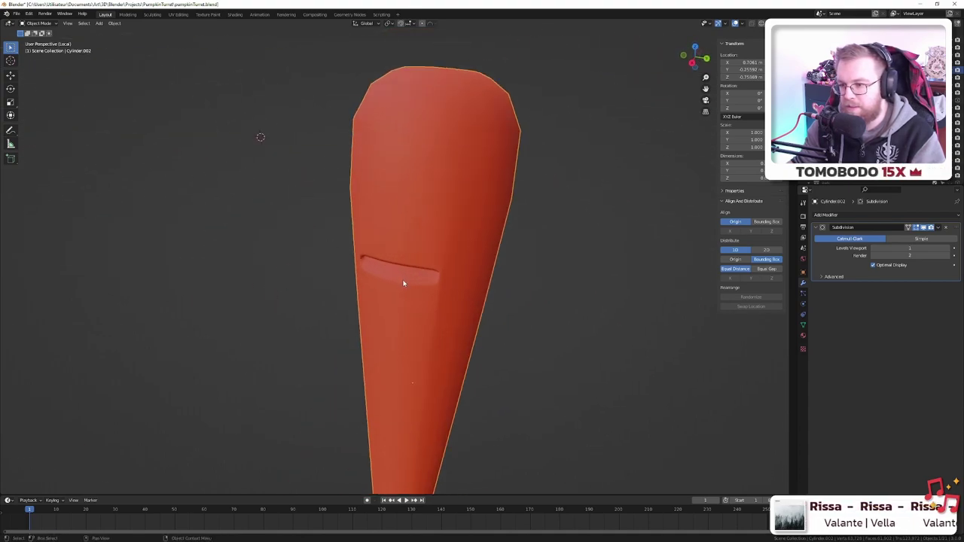
pyautogui.moveTo(404, 281); pyautogui.dragTo(453, 277, button='middle')
pyautogui.scroll(9, 453, 277)
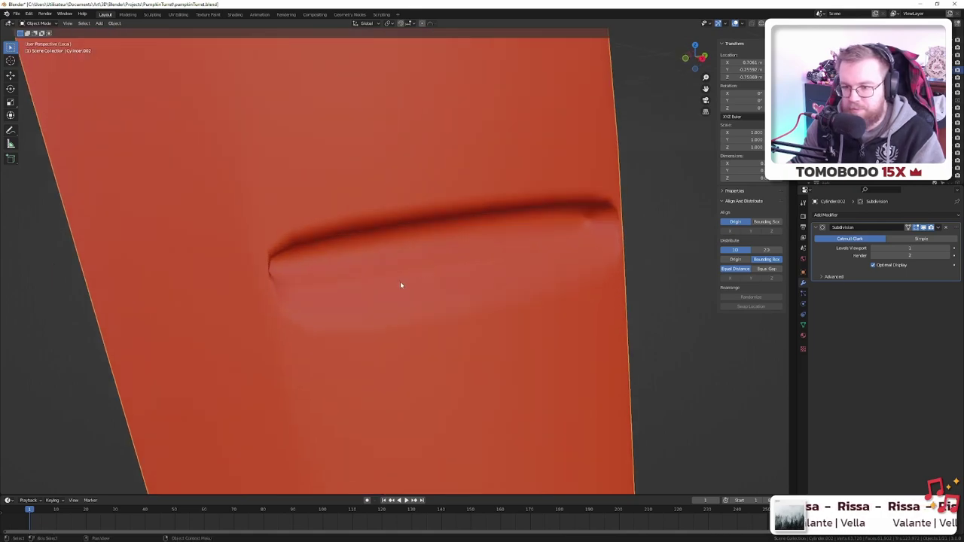
pyautogui.press('Tab')
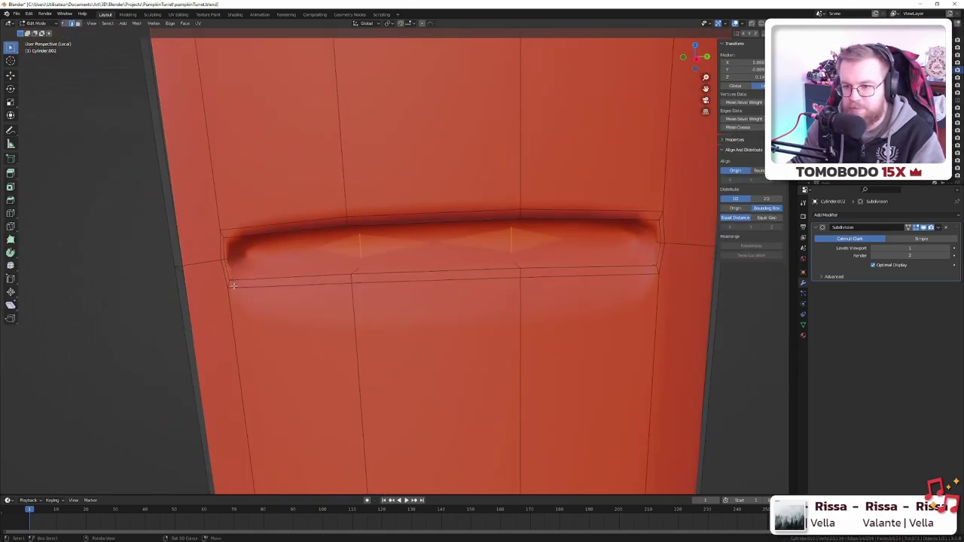
pyautogui.moveTo(233, 286); pyautogui.dragTo(265, 289, button='middle')
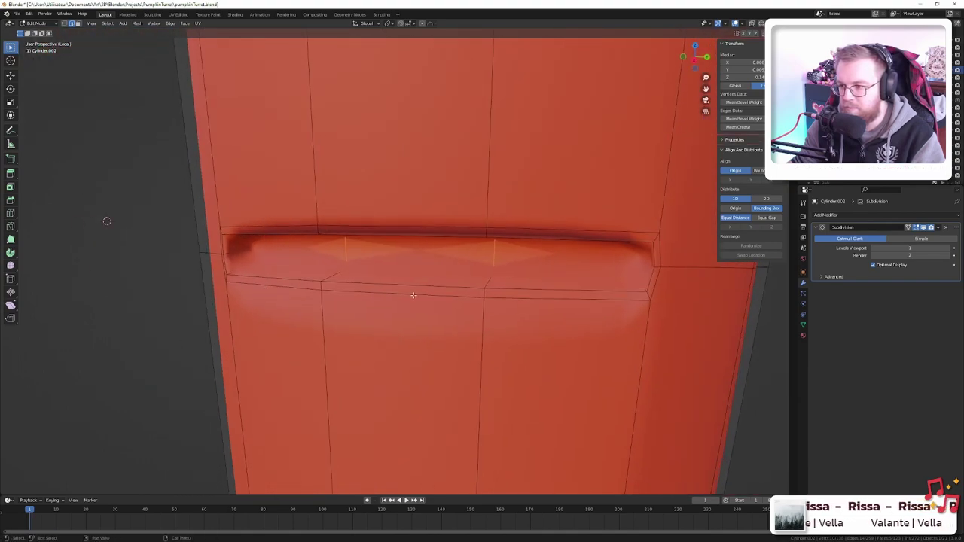
# - Undo the groove, the bevel, the applied rotation and scale, and the loop cut beneath them on the carrot leg
pyautogui.hotkey('ctrl', 'z')
pyautogui.hotkey('ctrl', 'z')
pyautogui.hotkey('ctrl', 'z')
pyautogui.hotkey('ctrl', 'z')
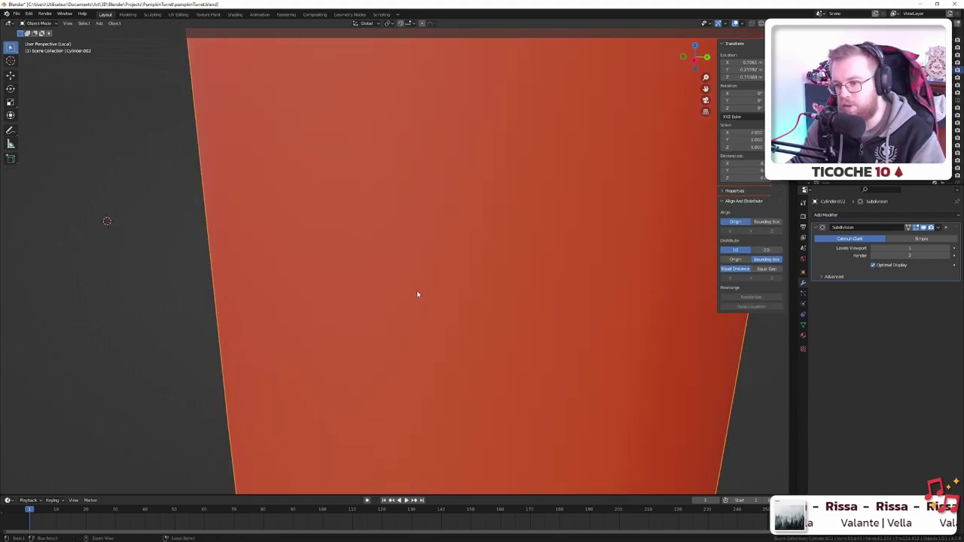
pyautogui.scroll(-4, 418, 294)
pyautogui.hotkey('ctrl', 'shift', 'z')
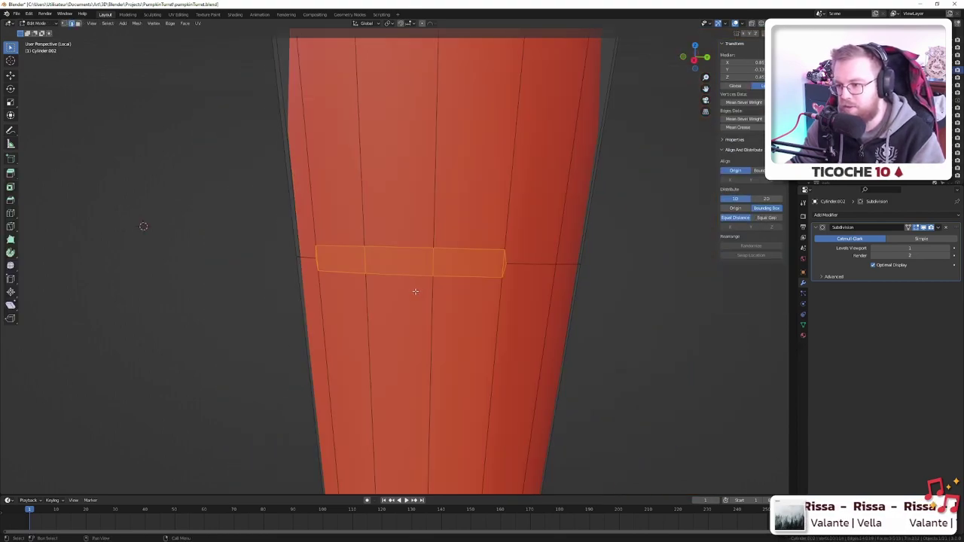
pyautogui.hotkey('ctrl', 'z')
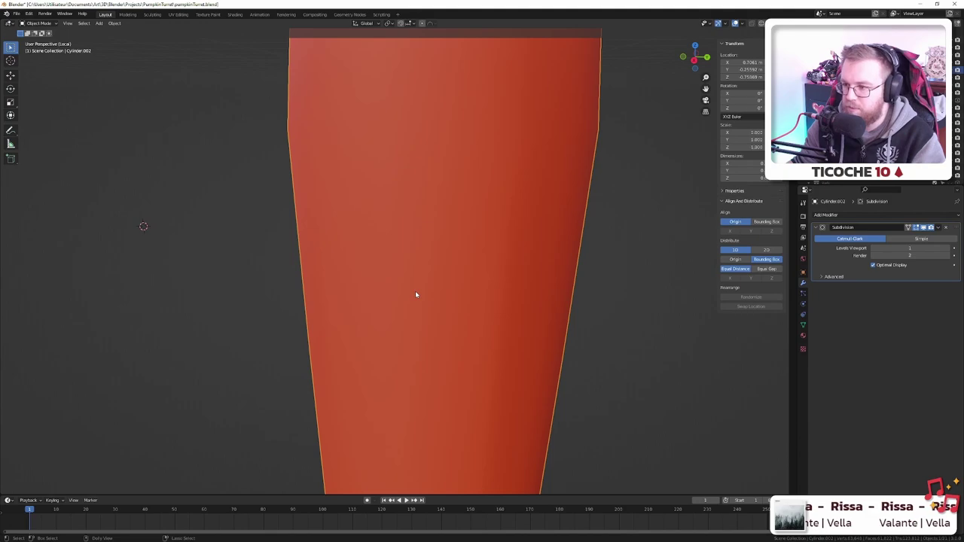
pyautogui.hotkey('ctrl', 'shift', 'z')
pyautogui.hotkey('ctrl', 'z')
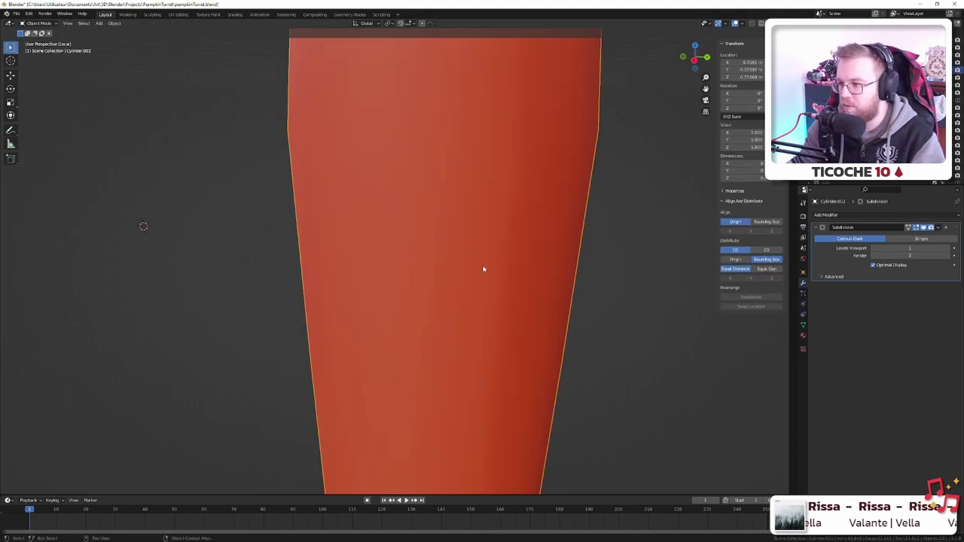
pyautogui.hotkey('ctrl', 'shift', 'z')
pyautogui.hotkey('ctrl', 'z')
pyautogui.hotkey('ctrl', 'z')
pyautogui.hotkey('ctrl', 'z')
pyautogui.hotkey('ctrl', 'z')
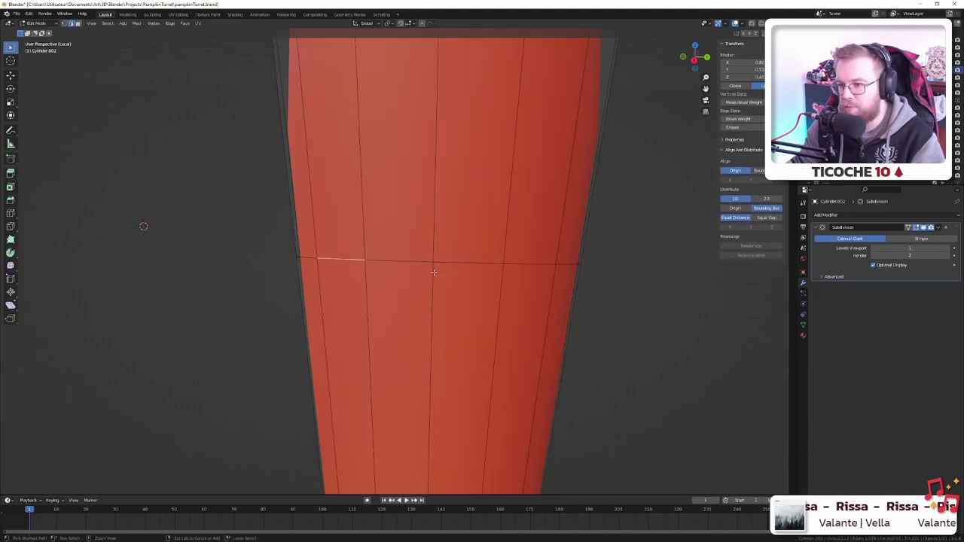
pyautogui.hotkey('ctrl', 'z')
pyautogui.hotkey('ctrl', 'z')
pyautogui.hotkey('ctrl', 'z')
pyautogui.hotkey('ctrl', 'z')
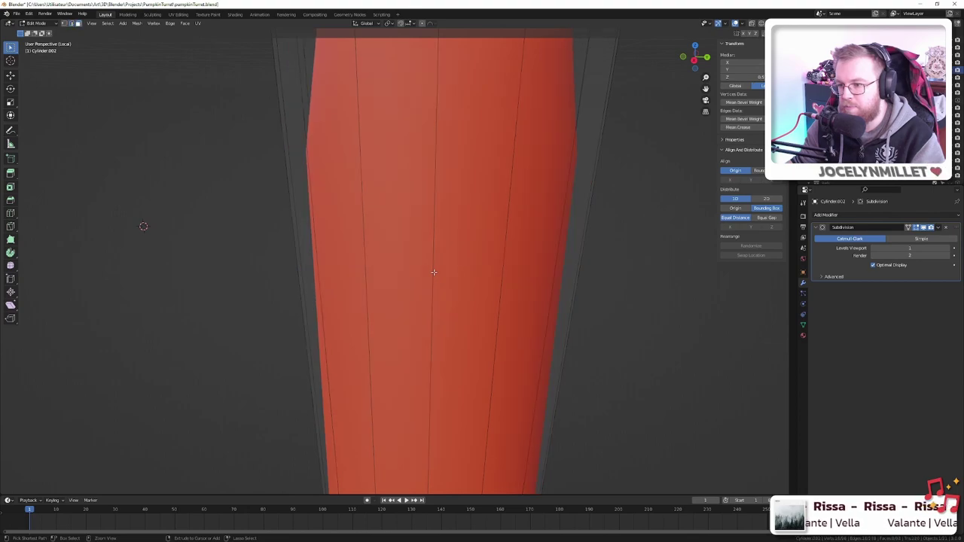
# - Apply the carrot leg's rotation and scale
pyautogui.hotkey('ctrl', 'a')
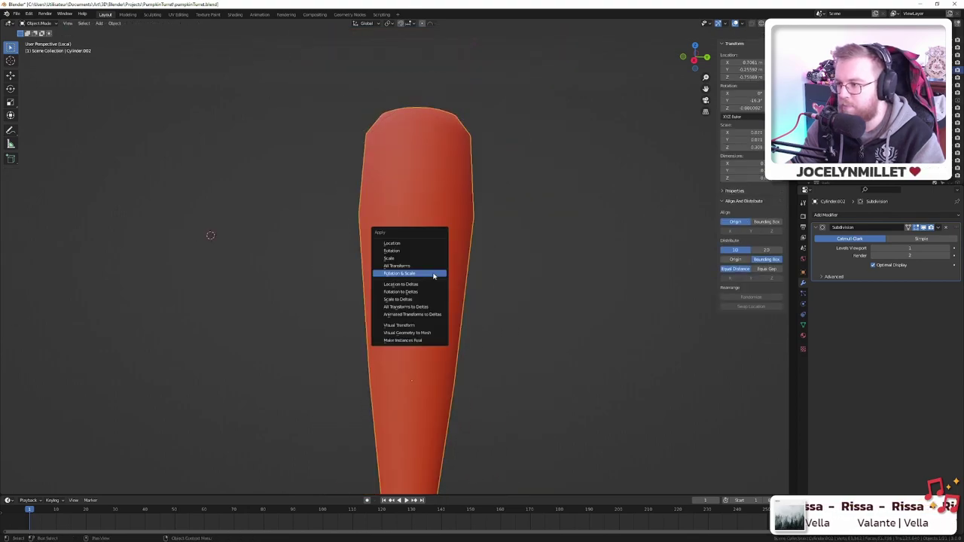
pyautogui.click(405, 285)
# - In Edit Mode, add five horizontal loop cuts along the carrot leg and slide them towards its wide end
pyautogui.scroll(-5, 418, 293)
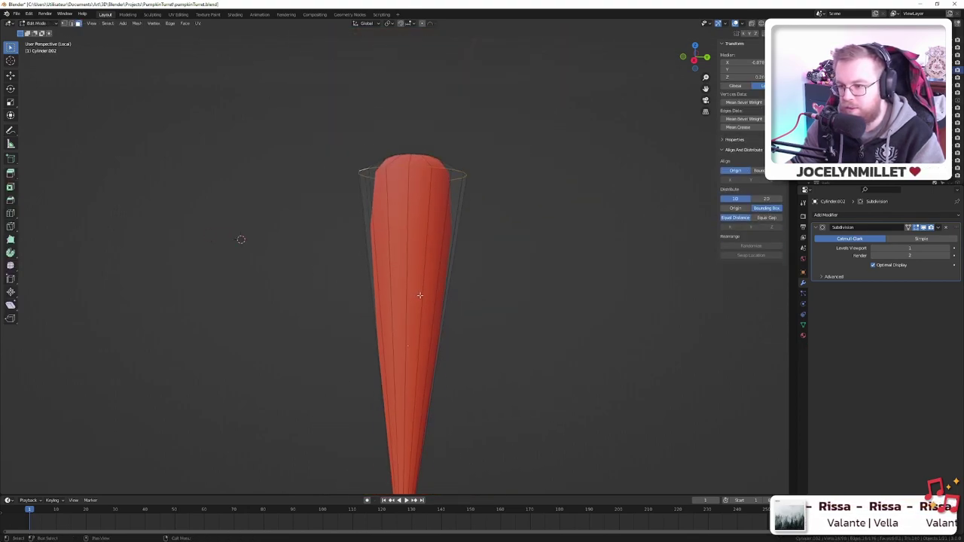
pyautogui.moveTo(418, 293); pyautogui.dragTo(391, 259, button='middle')
pyautogui.hotkey('ctrl', 'r')
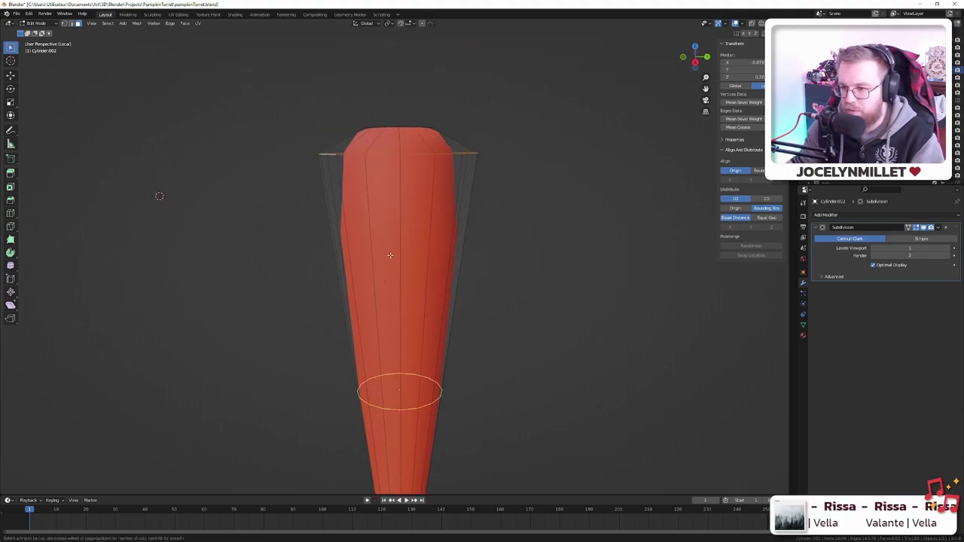
pyautogui.scroll(4, 399, 305)
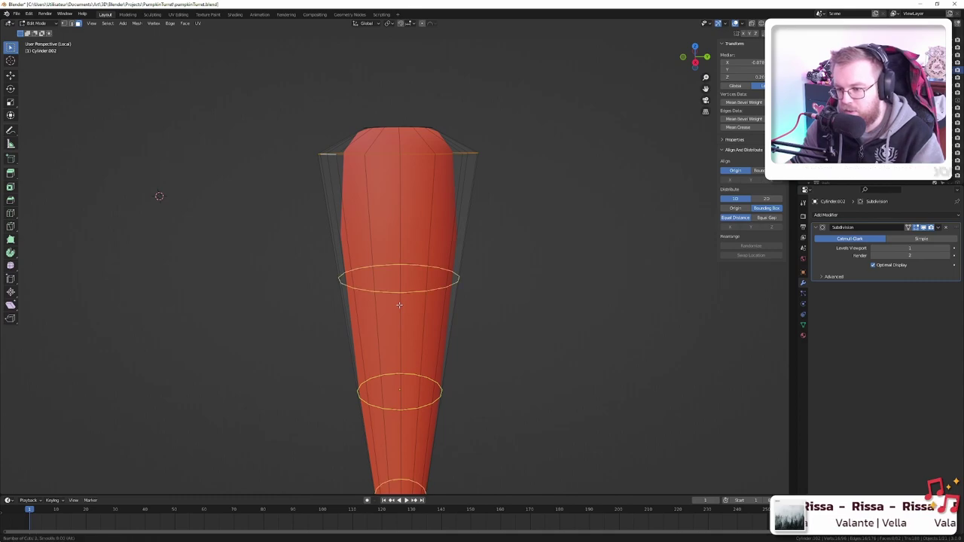
pyautogui.scroll(-1, 399, 305)
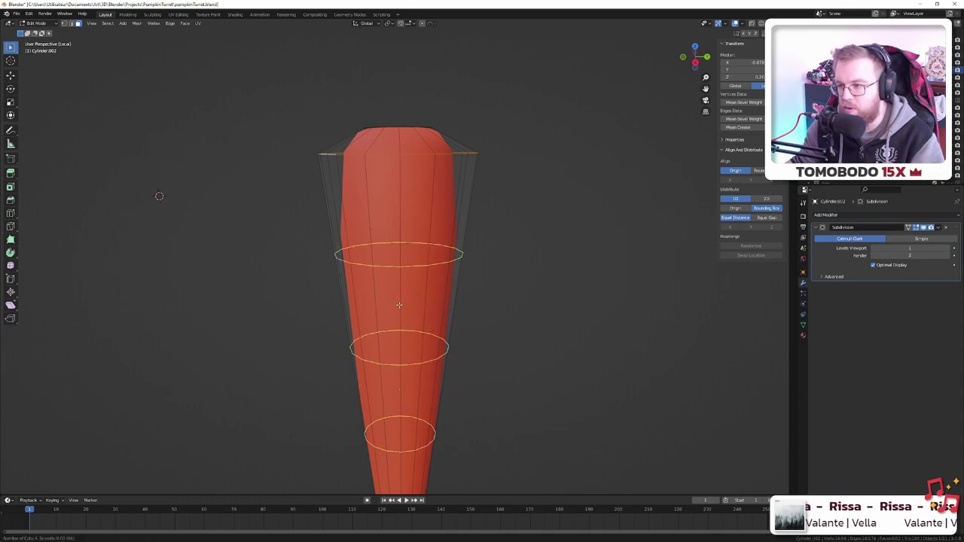
pyautogui.scroll(1, 399, 305)
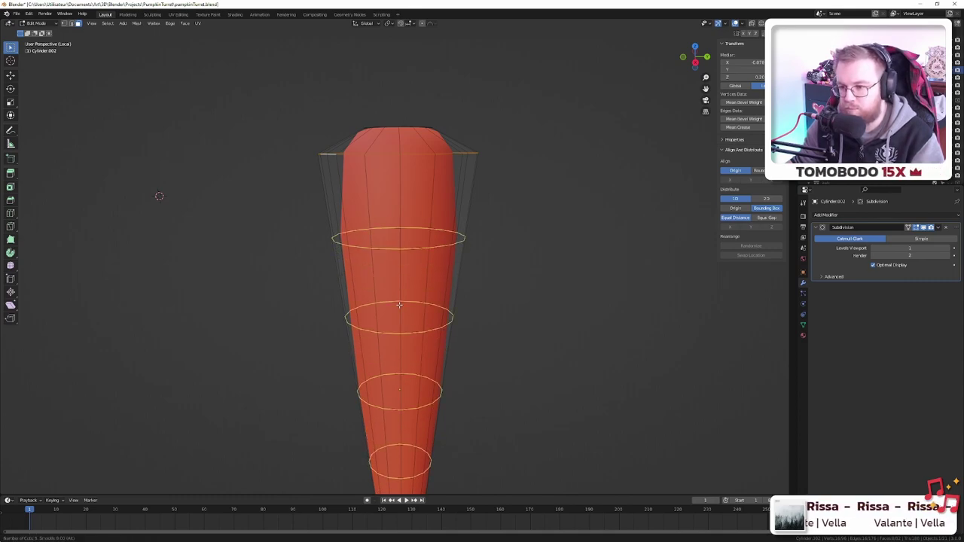
pyautogui.scroll(1, 400, 305)
pyautogui.click(399, 305)
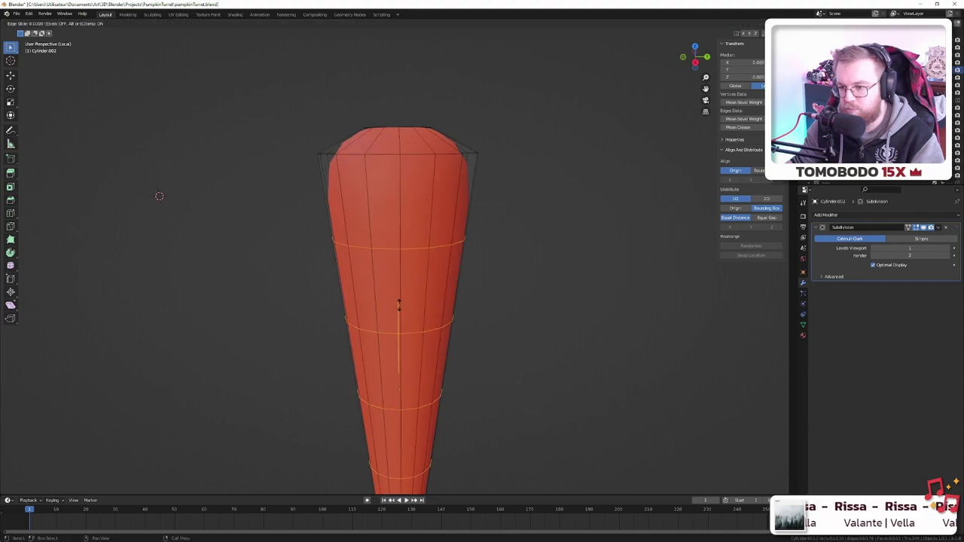
pyautogui.click(394, 278)
# - Examine the spacing of the new edge loops from the carrot leg's wide end down to its tip
pyautogui.scroll(-3, 419, 339)
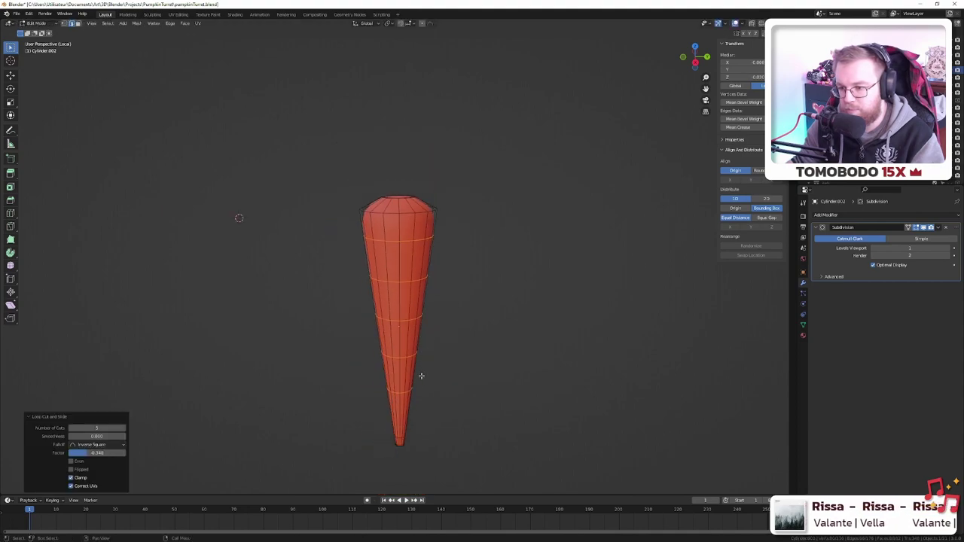
pyautogui.scroll(5, 419, 377)
pyautogui.scroll(-2, 411, 278)
pyautogui.keyDown('shift'); pyautogui.moveTo(412, 332); pyautogui.dragTo(412, 262, button='middle'); pyautogui.keyUp('shift')
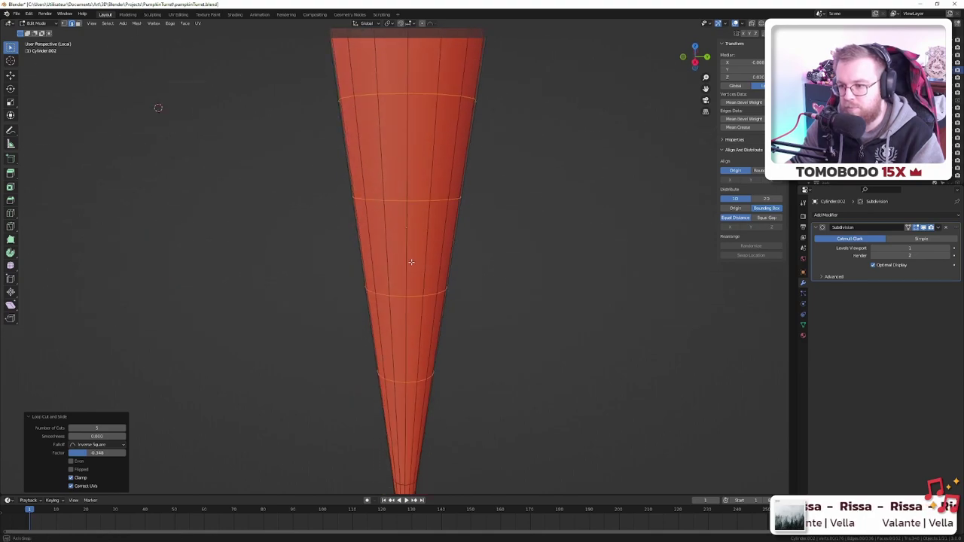
pyautogui.scroll(4, 412, 390)
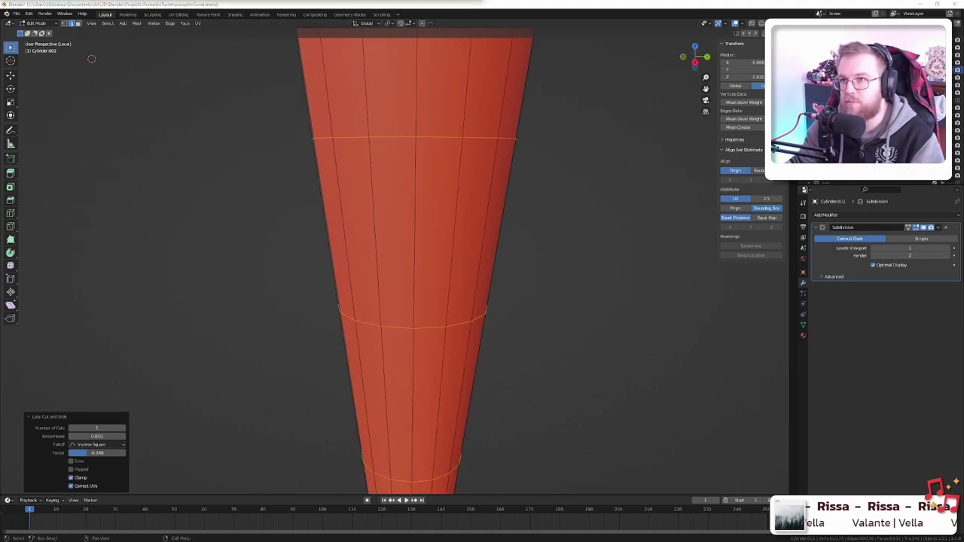
pyautogui.scroll(-2, 421, 308)
pyautogui.scroll(2, 409, 369)
pyautogui.scroll(-1, 426, 284)
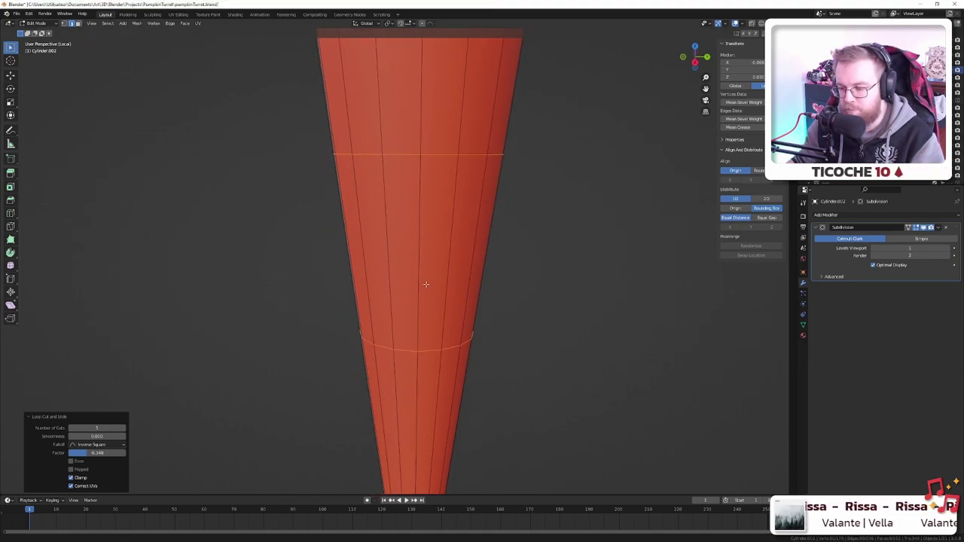
pyautogui.scroll(-4, 426, 284)
pyautogui.moveTo(422, 250)
pyautogui.mouseDown(button='middle')
pyautogui.moveTo(422, 233)
pyautogui.moveTo(418, 241)
pyautogui.mouseUp(button='middle')
pyautogui.scroll(4, 417, 280)
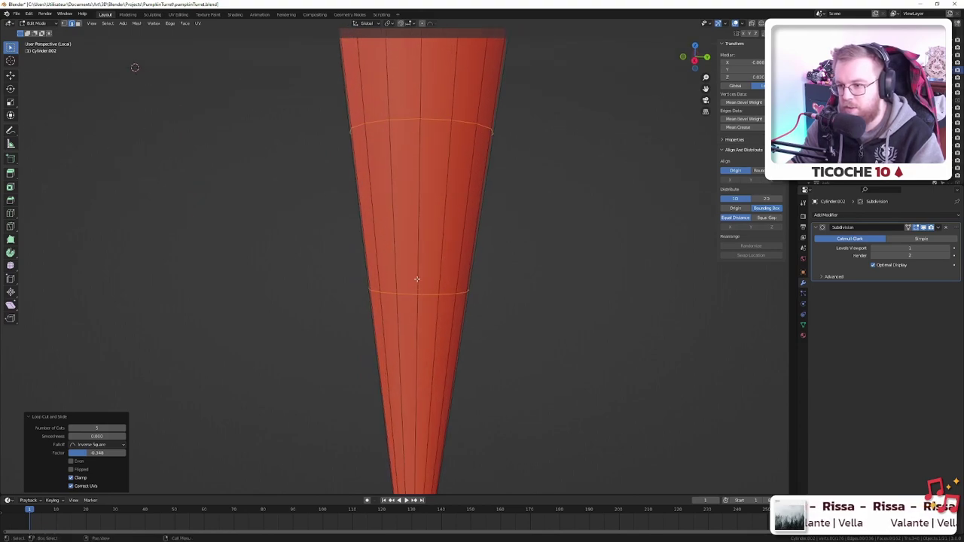
pyautogui.keyDown('alt'); pyautogui.click(407, 293); pyautogui.keyUp('alt')
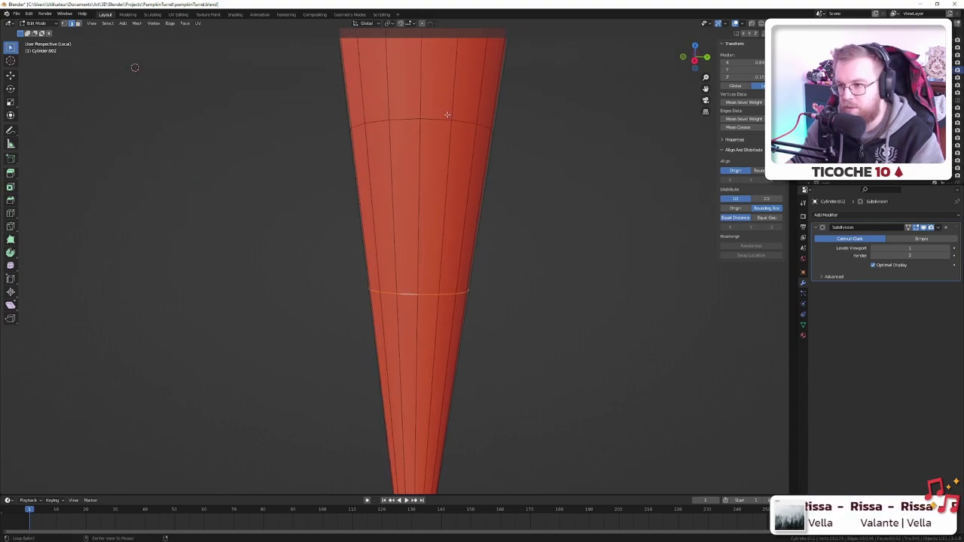
pyautogui.keyDown('alt'); pyautogui.click(445, 124); pyautogui.keyUp('alt')
pyautogui.keyDown('alt'); pyautogui.click(427, 290); pyautogui.keyUp('alt')
pyautogui.moveTo(427, 290); pyautogui.dragTo(351, 296, button='middle')
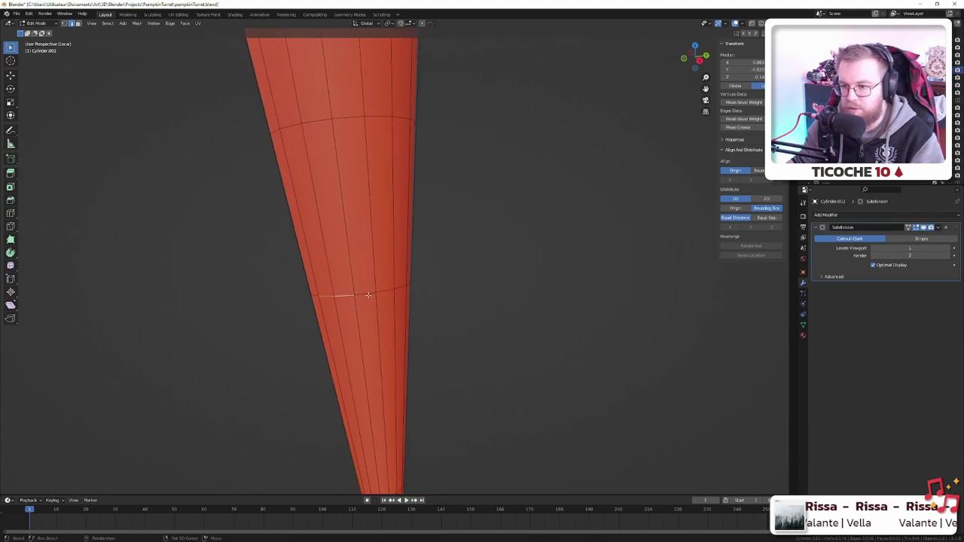
pyautogui.keyDown('ctrl'); pyautogui.click(386, 292); pyautogui.keyUp('ctrl')
pyautogui.moveTo(376, 205); pyautogui.dragTo(443, 230, button='middle')
pyautogui.click(449, 229)
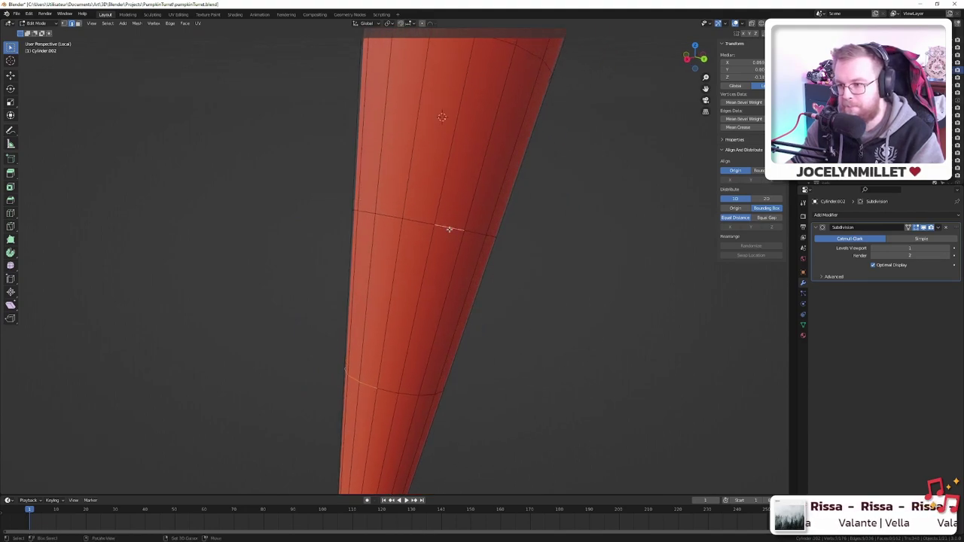
pyautogui.keyDown('shift'); pyautogui.click(369, 216); pyautogui.keyUp('shift')
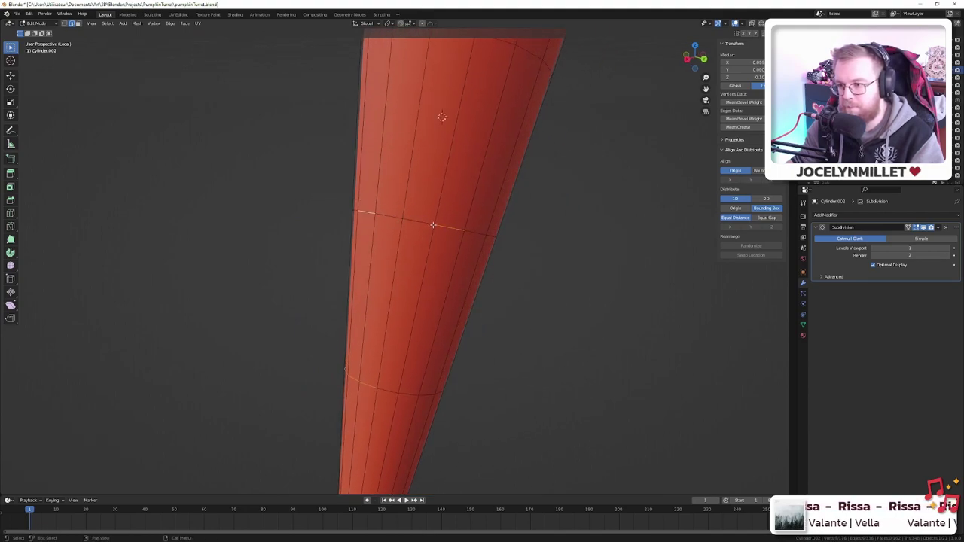
pyautogui.moveTo(445, 226); pyautogui.dragTo(418, 255, button='middle')
pyautogui.hotkey('alt', 'a')
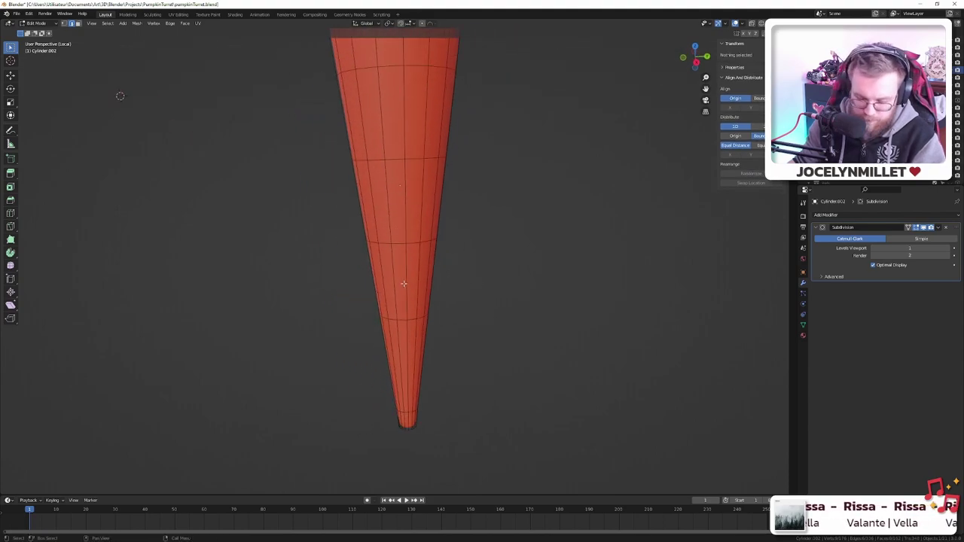
# - Add three single loop cuts between existing loops on the carrot leg: one centred, one slid towards the tip, one towards the wide end
pyautogui.hotkey('ctrl', 'r')
pyautogui.click(402, 279)
pyautogui.rightClick(403, 171)
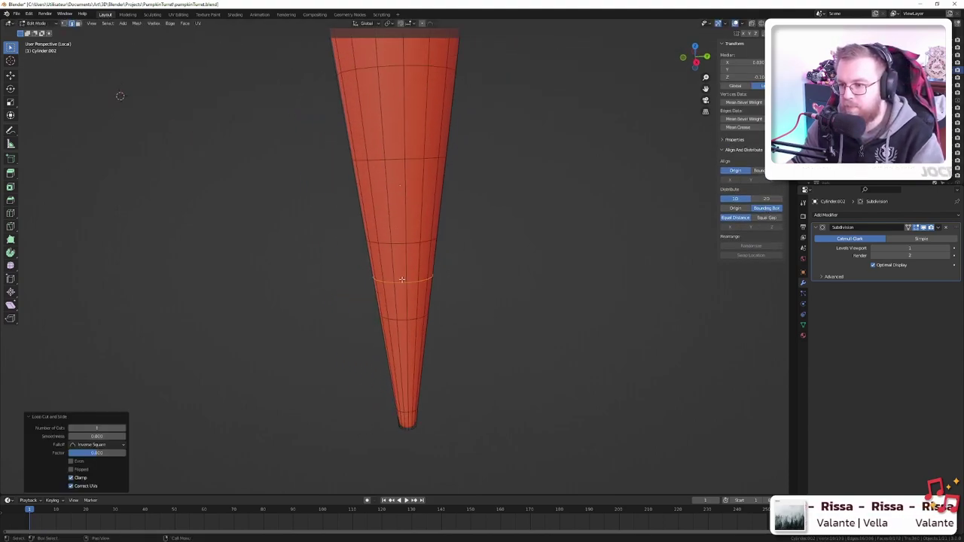
pyautogui.hotkey('ctrl', 'r')
pyautogui.click(406, 200)
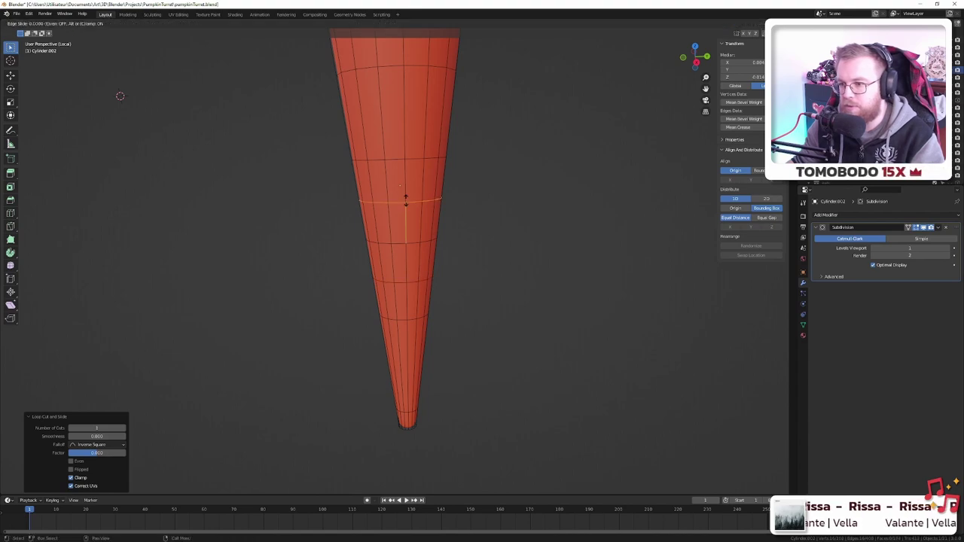
pyautogui.click(404, 209)
pyautogui.scroll(1, 411, 166)
pyautogui.hotkey('ctrl', 'r')
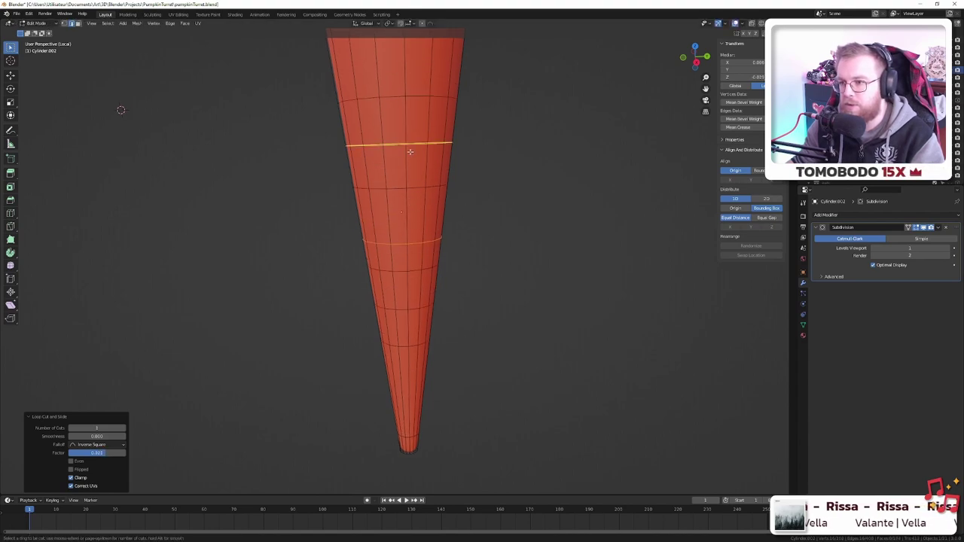
pyautogui.click(411, 145)
pyautogui.click(409, 128)
# - Slide the centred loop on the lower part of the carrot leg slightly towards the wide end
pyautogui.hotkey('ctrl', 'r')
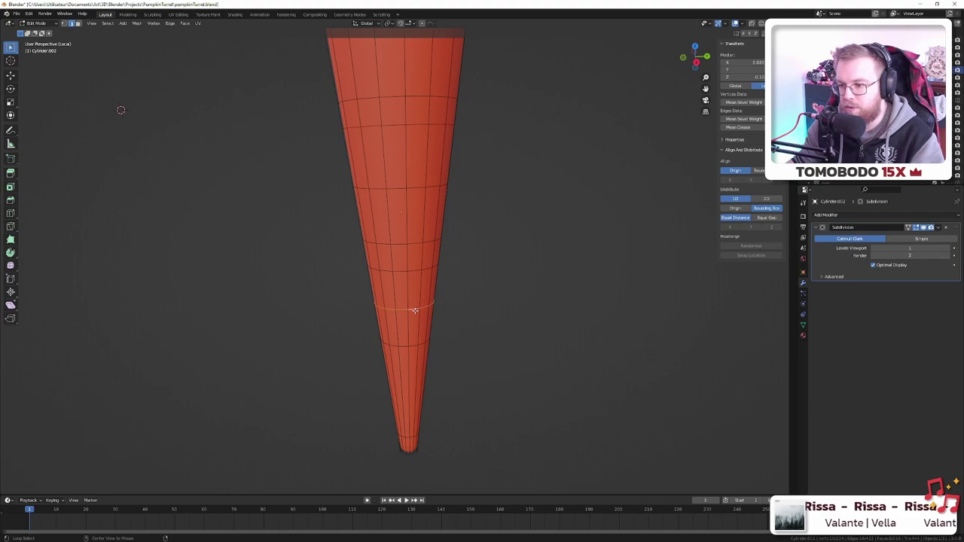
pyautogui.click(416, 305)
pyautogui.click(414, 301)
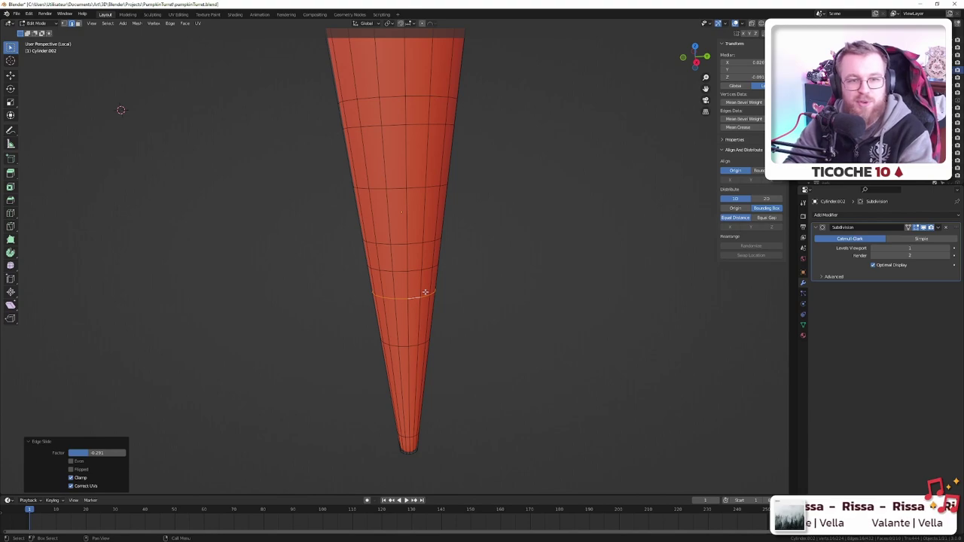
pyautogui.scroll(-5, 455, 220)
pyautogui.scroll(4, 455, 222)
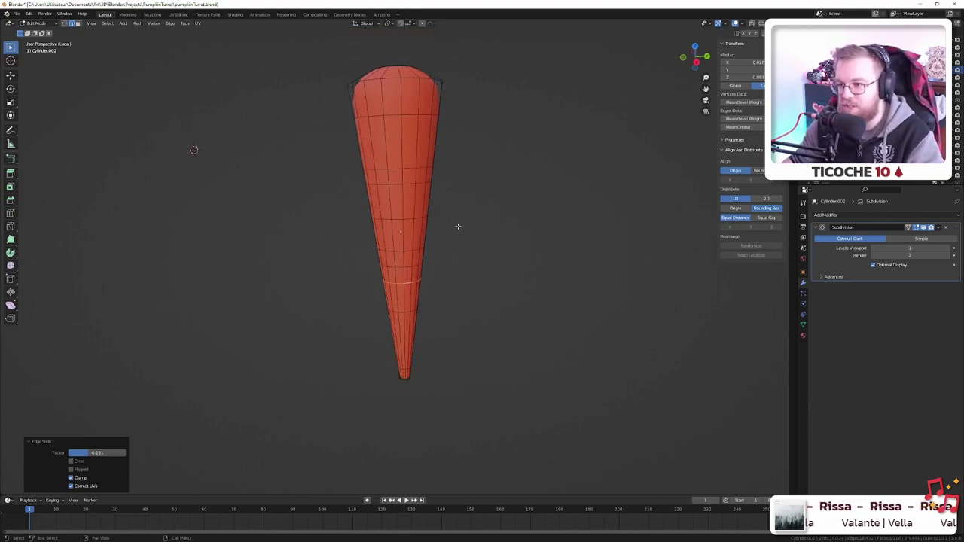
pyautogui.moveTo(497, 232); pyautogui.dragTo(464, 232, button='middle')
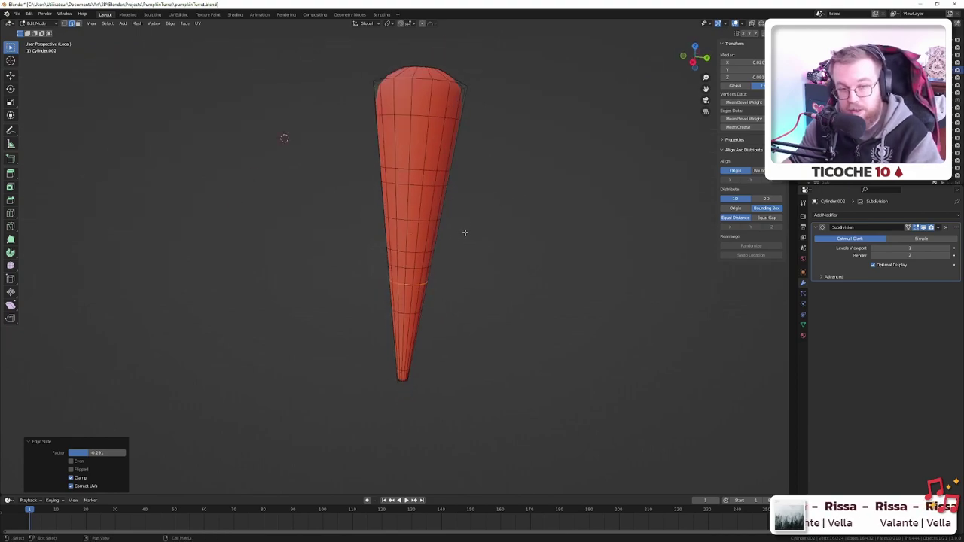
pyautogui.scroll(5, 461, 233)
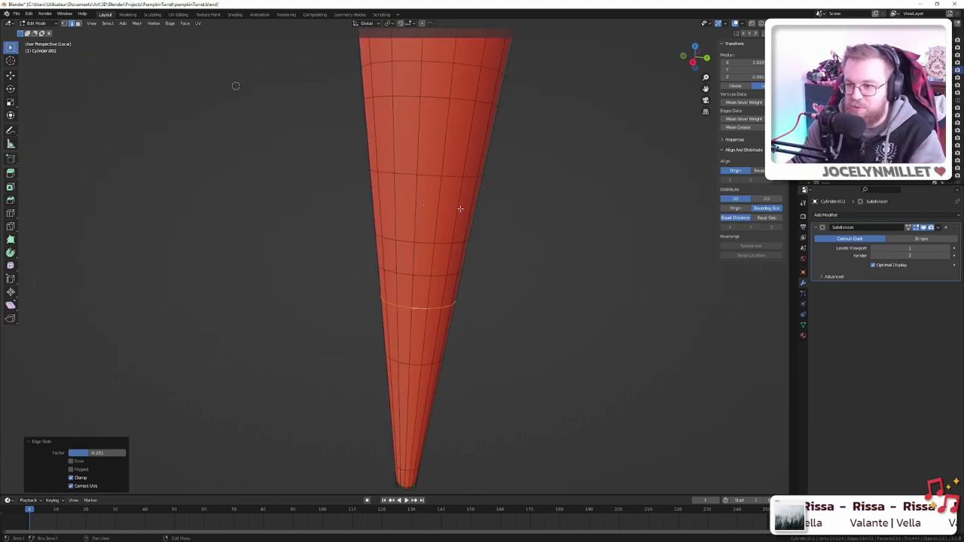
# - Add one loop cut in the tall section near the carrot leg's wide end and slide it slightly towards the tip
pyautogui.hotkey('ctrl', 'r')
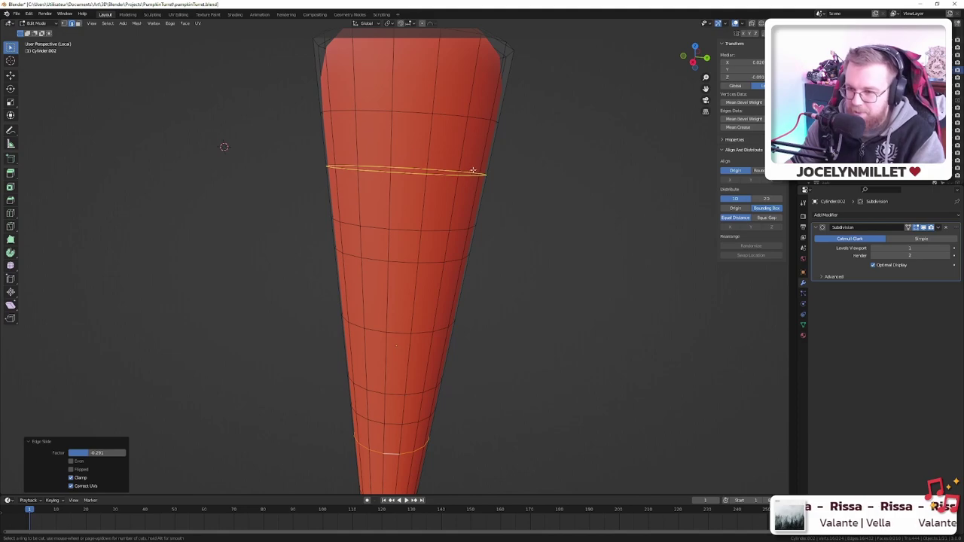
pyautogui.click(472, 161)
pyautogui.click(467, 184)
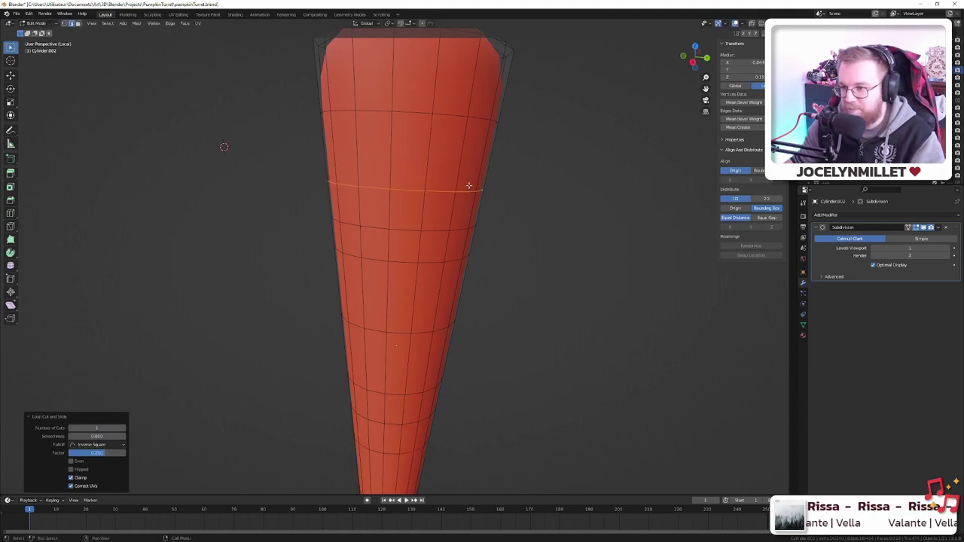
pyautogui.scroll(-3, 443, 261)
pyautogui.scroll(3, 425, 285)
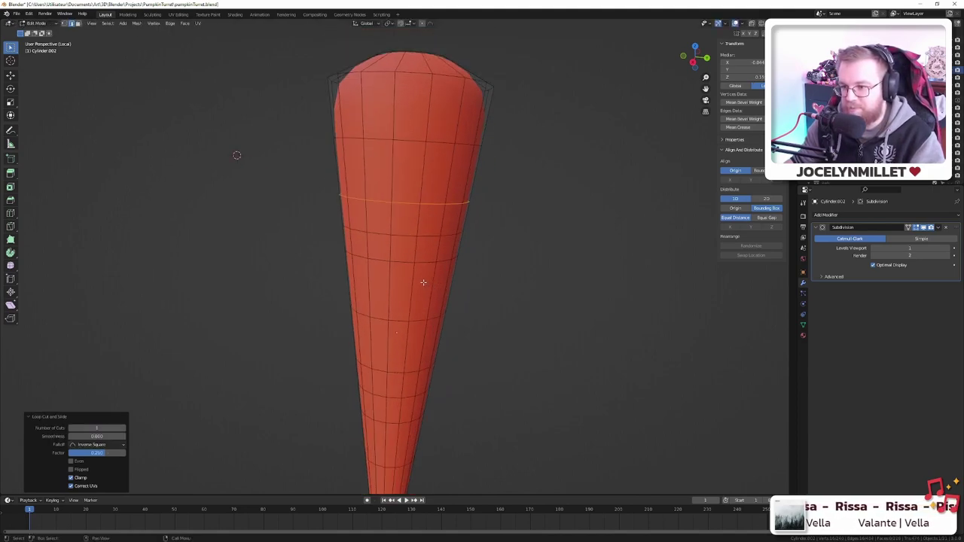
pyautogui.scroll(1, 388, 276)
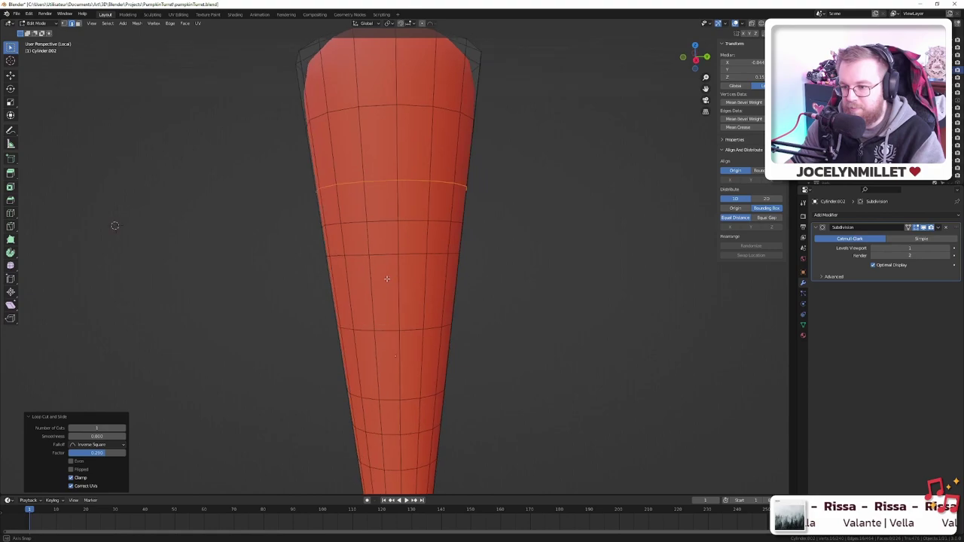
# - Add two more single loop cuts near the centres of the two larger gaps along the carrot leg's middle
pyautogui.hotkey('ctrl', 'r')
pyautogui.click(444, 291)
pyautogui.click(448, 292)
pyautogui.hotkey('ctrl', 'r')
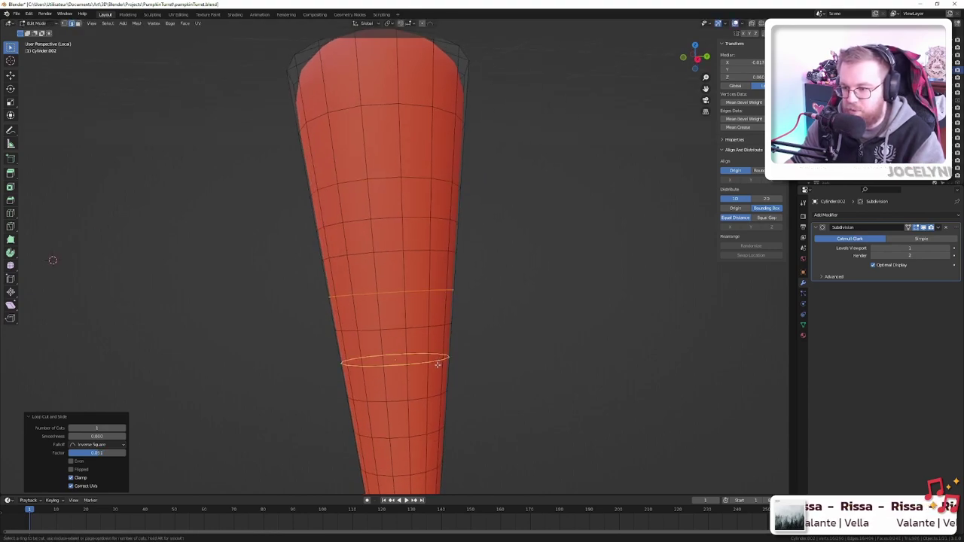
pyautogui.click(441, 366)
pyautogui.click(438, 366)
# - Select short, staggered edge runs partway around two of the lower loops on the carrot leg
pyautogui.keyDown('shift'); pyautogui.moveTo(421, 371); pyautogui.dragTo(448, 264, button='middle'); pyautogui.keyUp('shift')
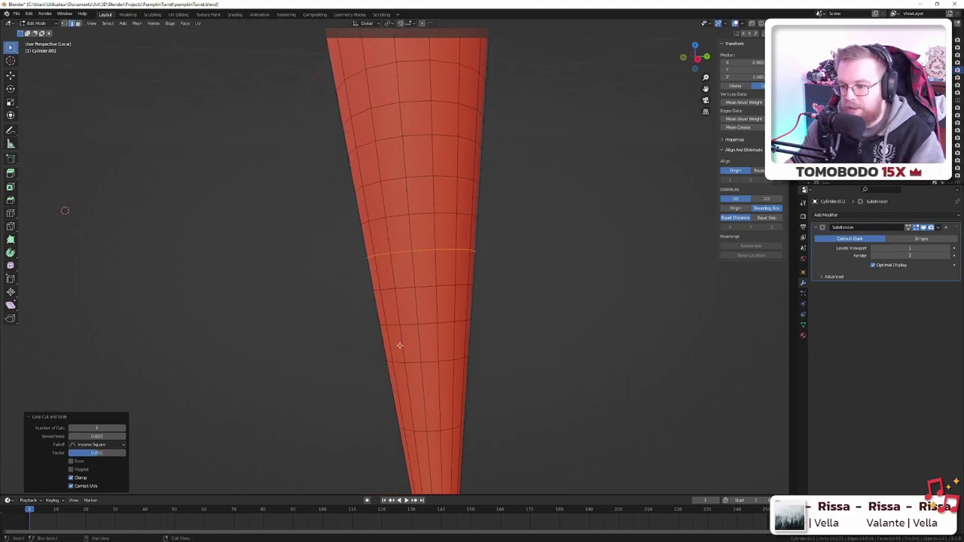
pyautogui.click(396, 362)
pyautogui.keyDown('ctrl'); pyautogui.click(445, 362); pyautogui.keyUp('ctrl')
pyautogui.keyDown('shift'); pyautogui.moveTo(458, 328); pyautogui.dragTo(400, 316, button='middle'); pyautogui.keyUp('shift')
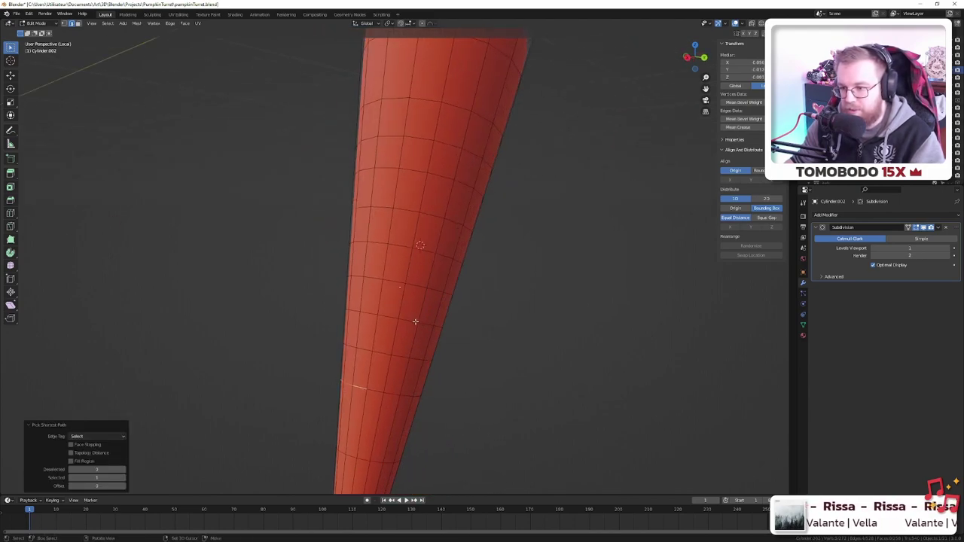
pyautogui.click(398, 324)
pyautogui.moveTo(332, 305); pyautogui.dragTo(400, 317, button='middle')
pyautogui.keyDown('ctrl'); pyautogui.click(362, 320); pyautogui.keyUp('ctrl')
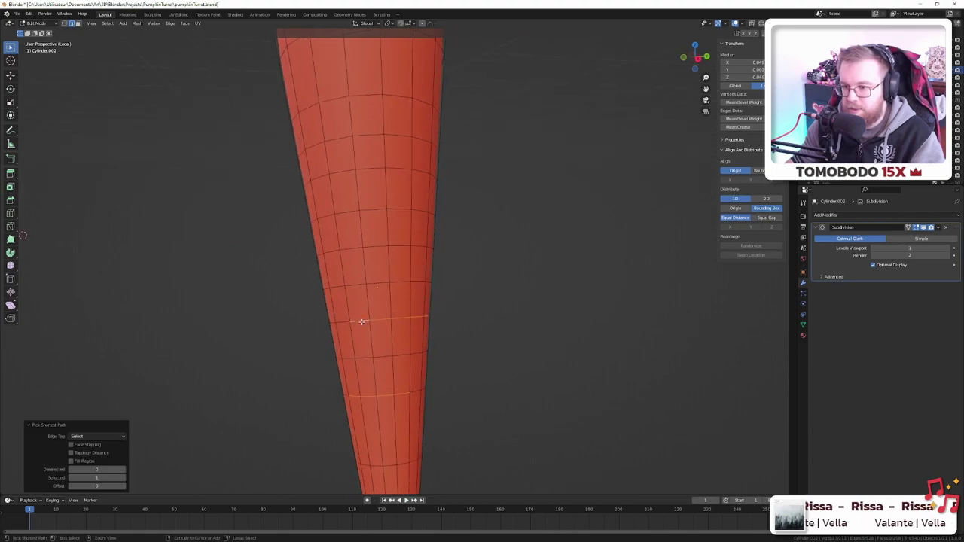
# - Add two short, staggered edge runs on the next two loops above the selected ones on the carrot leg
pyautogui.moveTo(443, 294); pyautogui.dragTo(388, 268, button='middle')
pyautogui.keyDown('shift'); pyautogui.click(426, 285); pyautogui.keyUp('shift')
pyautogui.keyDown('ctrl'); pyautogui.click(388, 283); pyautogui.keyUp('ctrl')
pyautogui.keyDown('shift'); pyautogui.click(388, 269); pyautogui.keyUp('shift')
pyautogui.moveTo(445, 261); pyautogui.dragTo(352, 217, button='middle')
pyautogui.keyDown('ctrl'); pyautogui.click(382, 259); pyautogui.keyUp('ctrl')
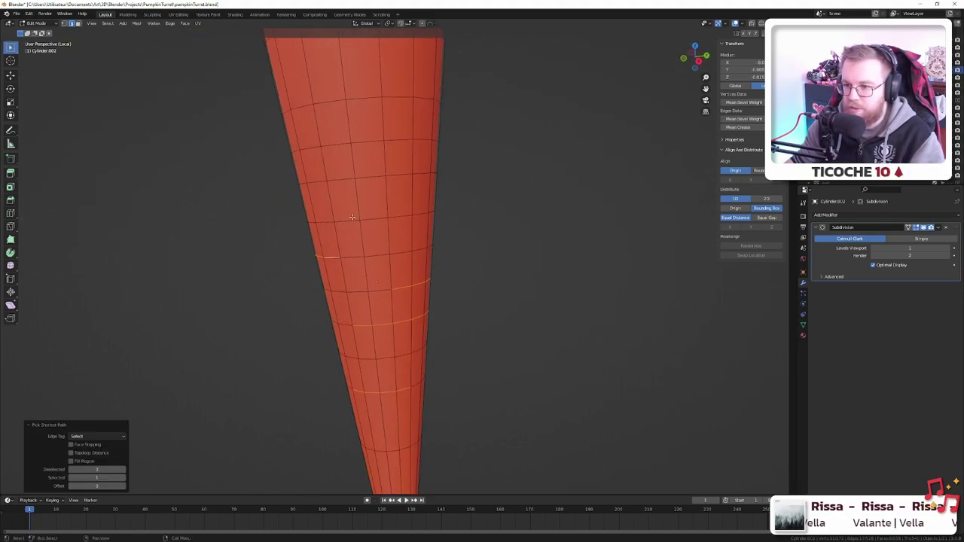
# - Add a long edge run on a middle loop of the carrot leg and a shorter, offset run on the loop below
pyautogui.moveTo(343, 180); pyautogui.dragTo(380, 180, button='middle')
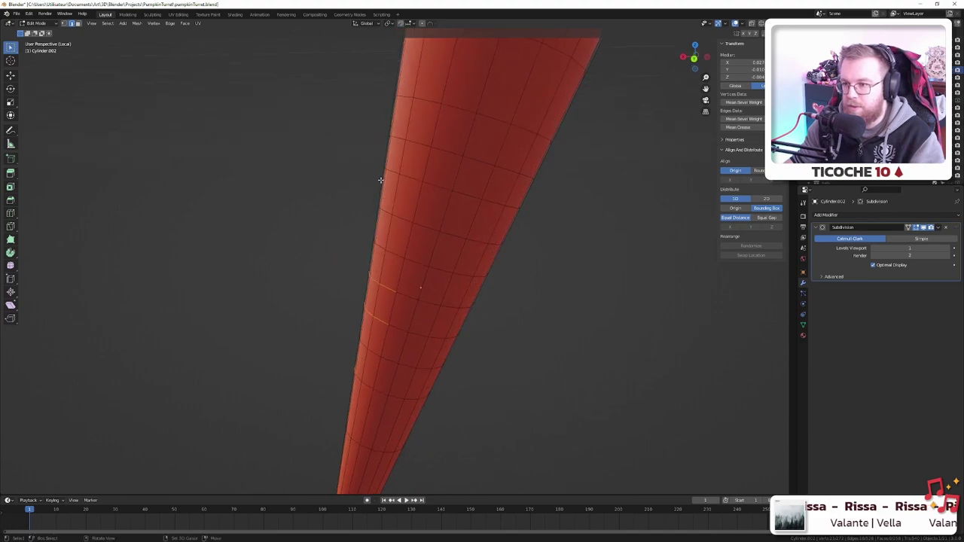
pyautogui.keyDown('ctrl'); pyautogui.click(441, 187); pyautogui.keyUp('ctrl')
pyautogui.keyDown('ctrl'); pyautogui.click(439, 187); pyautogui.keyUp('ctrl')
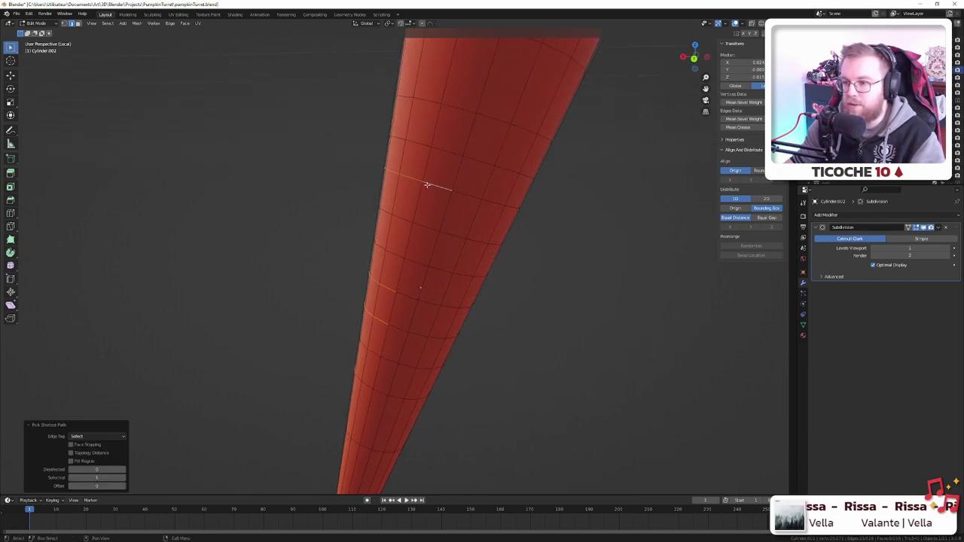
pyautogui.moveTo(430, 188); pyautogui.dragTo(369, 218, button='middle')
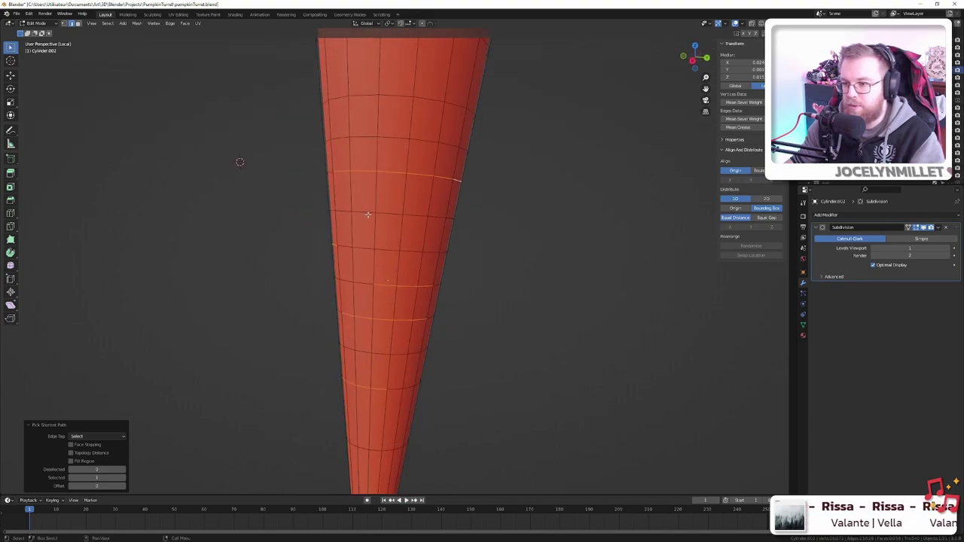
pyautogui.keyDown('shift'); pyautogui.click(417, 215); pyautogui.keyUp('shift')
pyautogui.moveTo(484, 226); pyautogui.dragTo(360, 202, button='middle')
pyautogui.keyDown('ctrl'); pyautogui.click(446, 221); pyautogui.keyUp('ctrl')
pyautogui.moveTo(463, 249); pyautogui.dragTo(440, 232, button='middle')
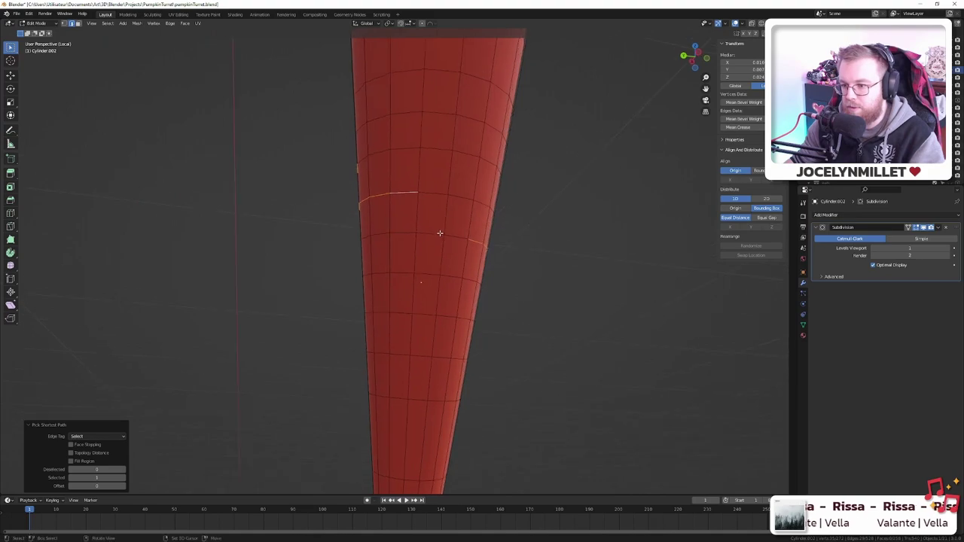
# - Extend the edge selection with a run on the back of a lower loop and another on a loop towards the wide end
pyautogui.click(381, 356)
pyautogui.keyDown('ctrl'); pyautogui.click(455, 359); pyautogui.keyUp('ctrl')
pyautogui.moveTo(456, 359); pyautogui.dragTo(415, 339, button='middle')
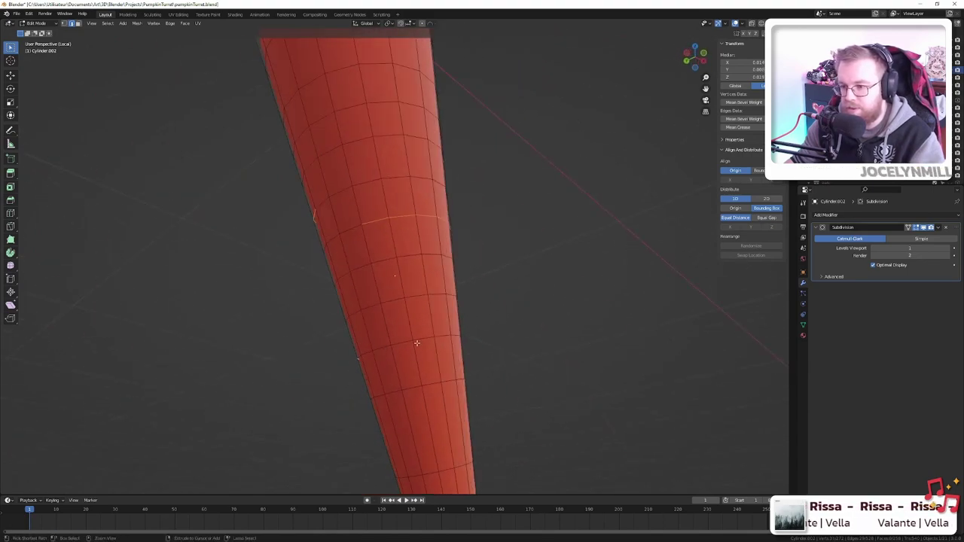
pyautogui.keyDown('ctrl'); pyautogui.click(415, 341); pyautogui.keyUp('ctrl')
pyautogui.moveTo(414, 293); pyautogui.dragTo(349, 240, button='middle')
pyautogui.keyDown('shift'); pyautogui.click(323, 245); pyautogui.keyUp('shift')
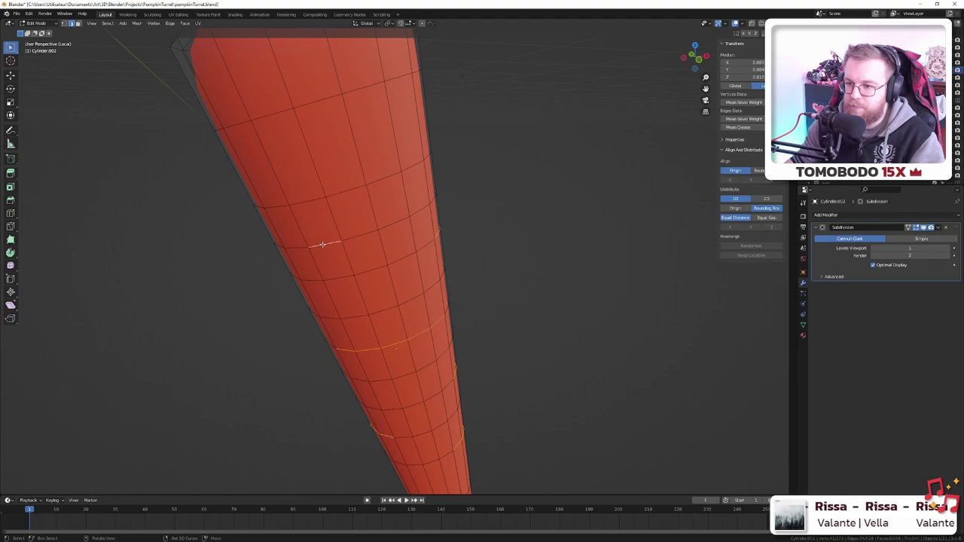
pyautogui.keyDown('ctrl'); pyautogui.click(422, 210); pyautogui.keyUp('ctrl')
pyautogui.moveTo(475, 221); pyautogui.dragTo(334, 240, button='middle')
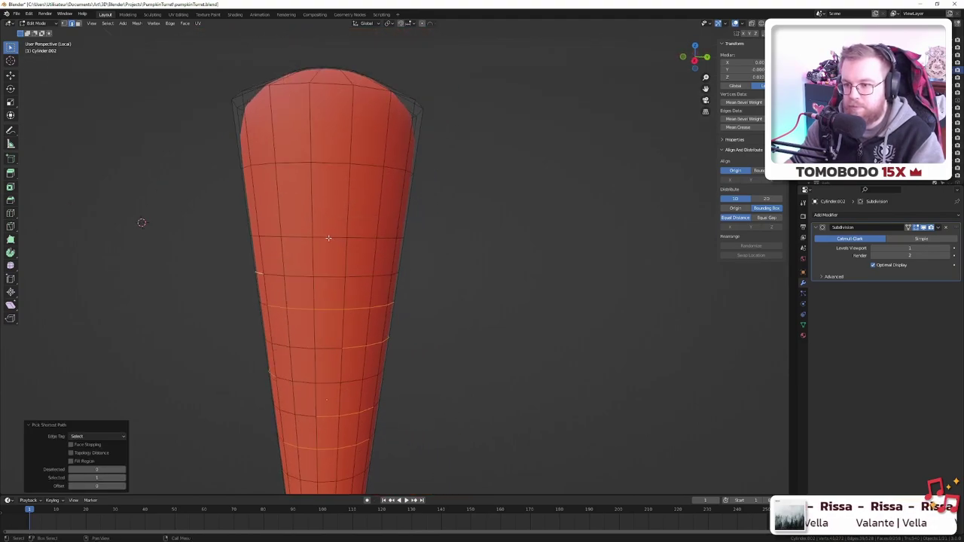
# - Add staggered edge runs partway around the second loop from the wide end and the loop nearest the tapered tip section
pyautogui.keyDown('shift'); pyautogui.click(329, 238); pyautogui.keyUp('shift')
pyautogui.moveTo(520, 240); pyautogui.dragTo(409, 279, button='middle')
pyautogui.keyDown('ctrl'); pyautogui.click(436, 253); pyautogui.keyUp('ctrl')
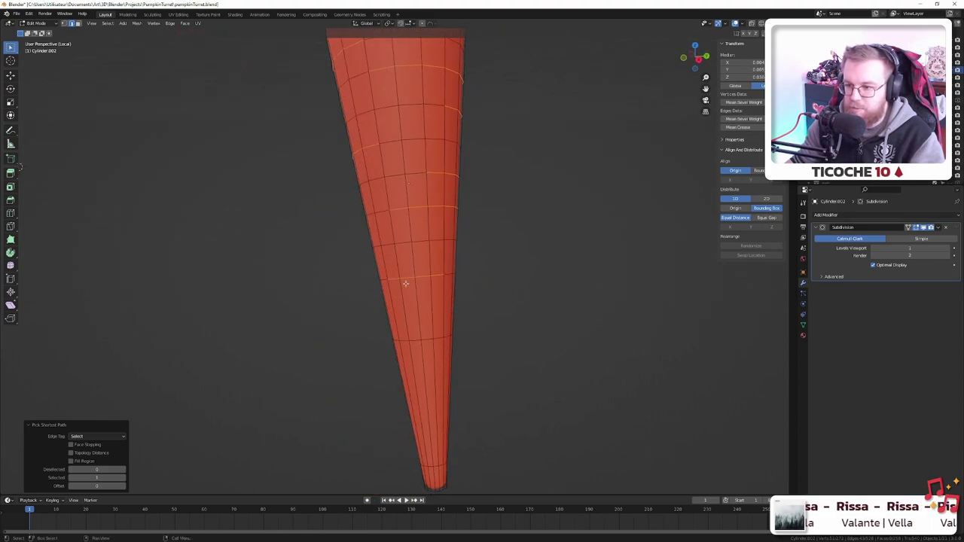
pyautogui.keyDown('shift'); pyautogui.click(403, 341); pyautogui.keyUp('shift')
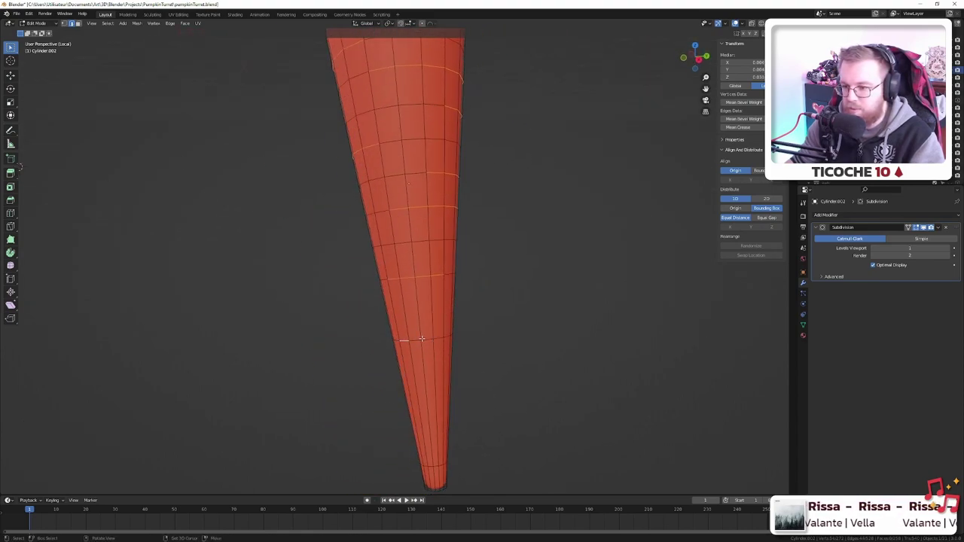
pyautogui.moveTo(380, 325); pyautogui.dragTo(345, 359, button='middle')
pyautogui.keyDown('ctrl'); pyautogui.click(356, 364); pyautogui.keyUp('ctrl')
pyautogui.moveTo(409, 334); pyautogui.dragTo(385, 258, button='middle')
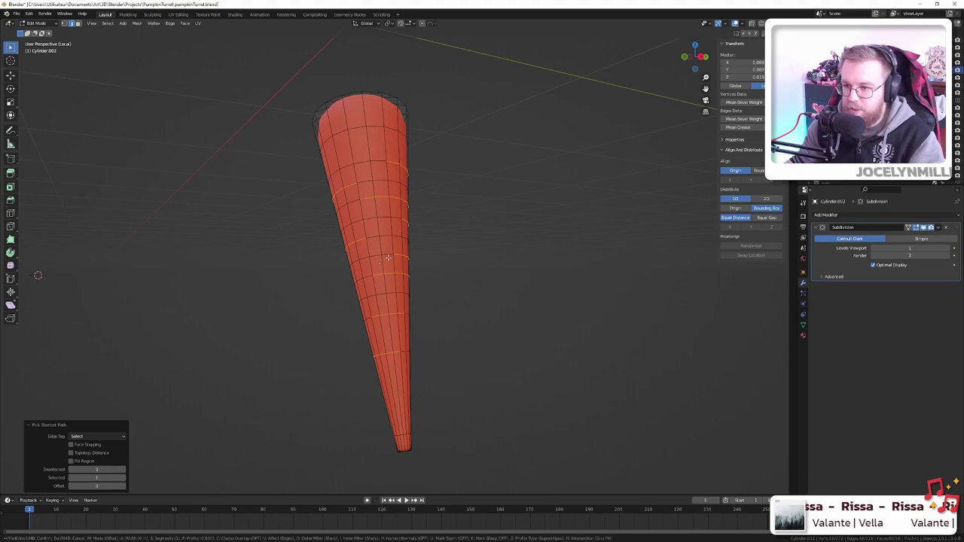
# - Bevel all selected edge runs into narrow bands with a width of 0.005 m
pyautogui.hotkey('ctrl', 'b')
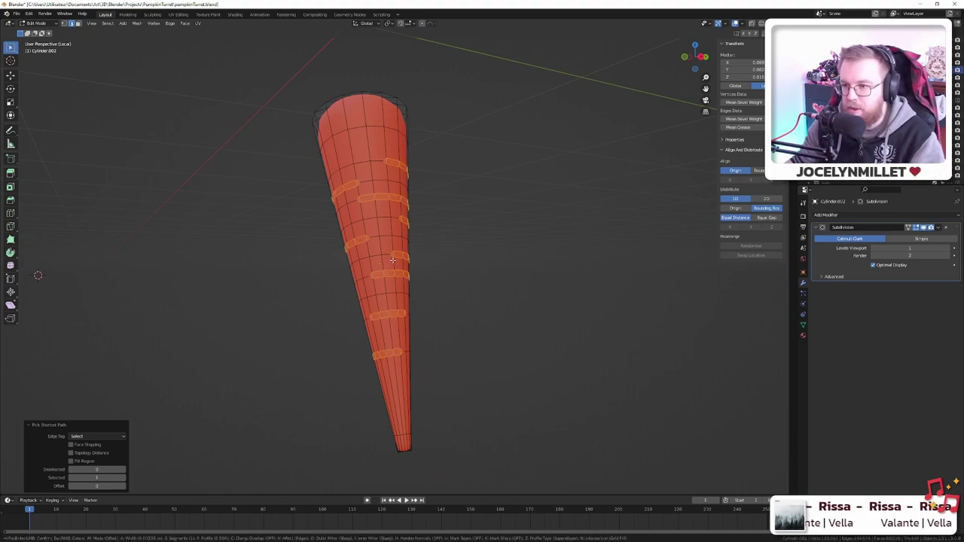
pyautogui.click(393, 260)
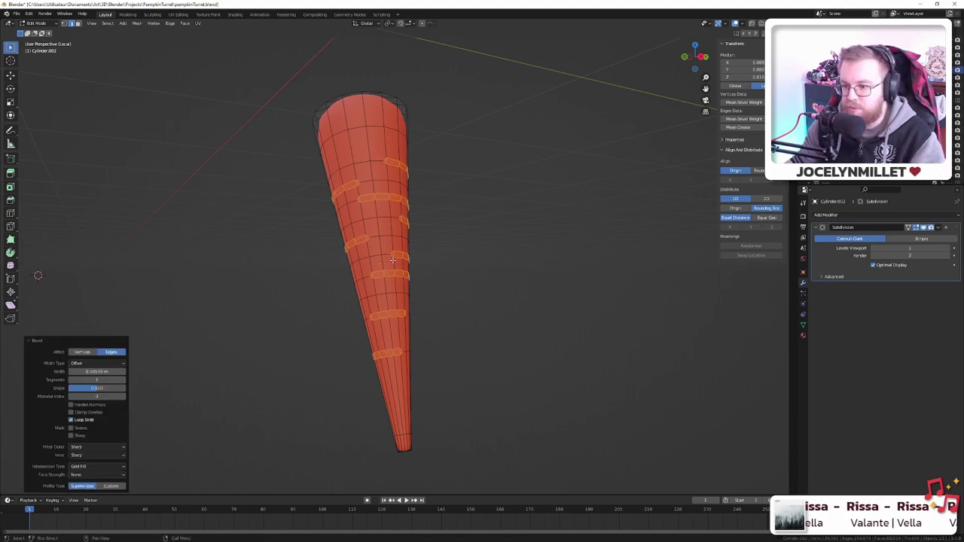
pyautogui.scroll(5, 378, 326)
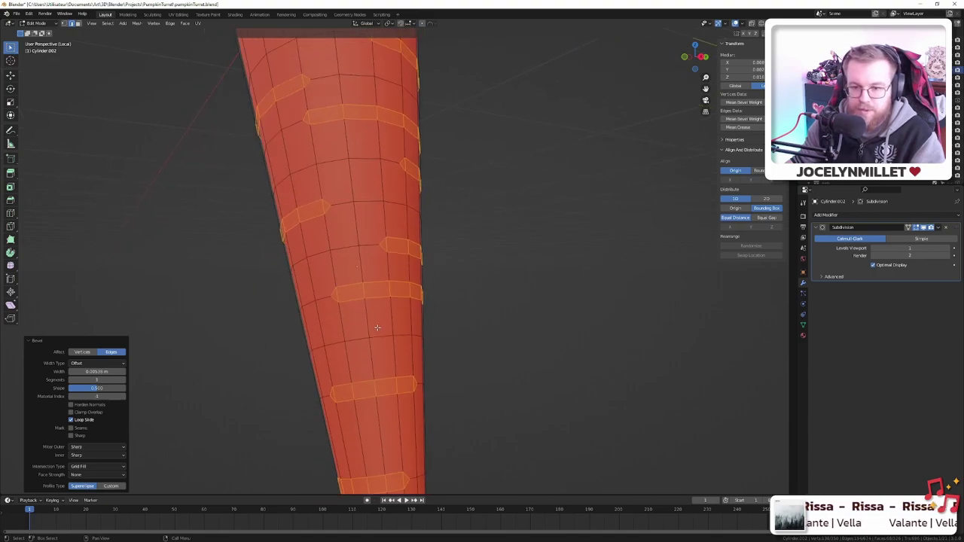
pyautogui.click(96, 371)
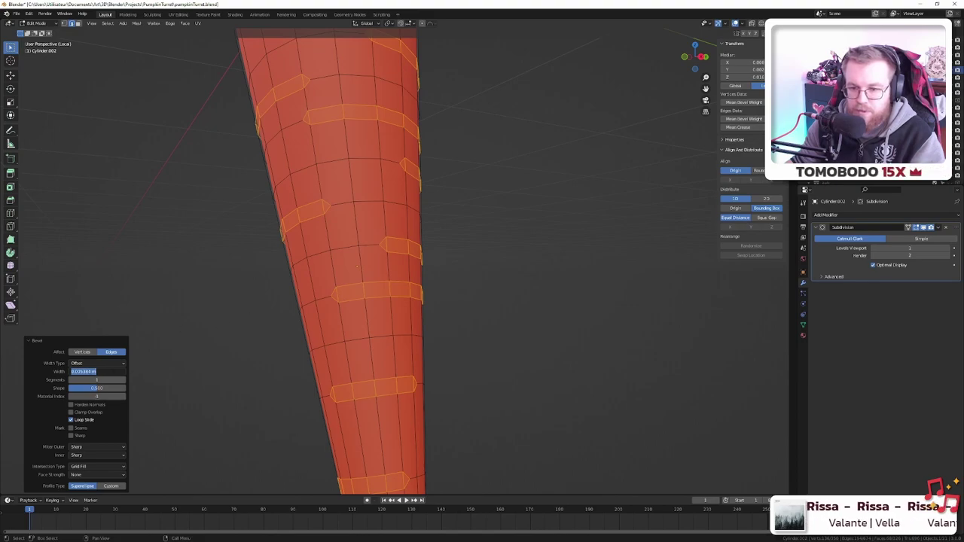
pyautogui.click(89, 371)
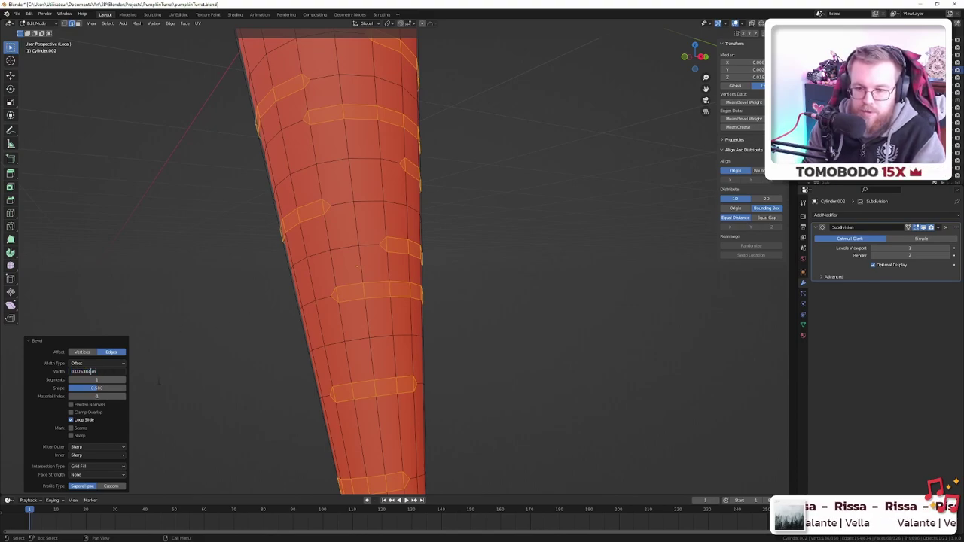
pyautogui.press('Return')
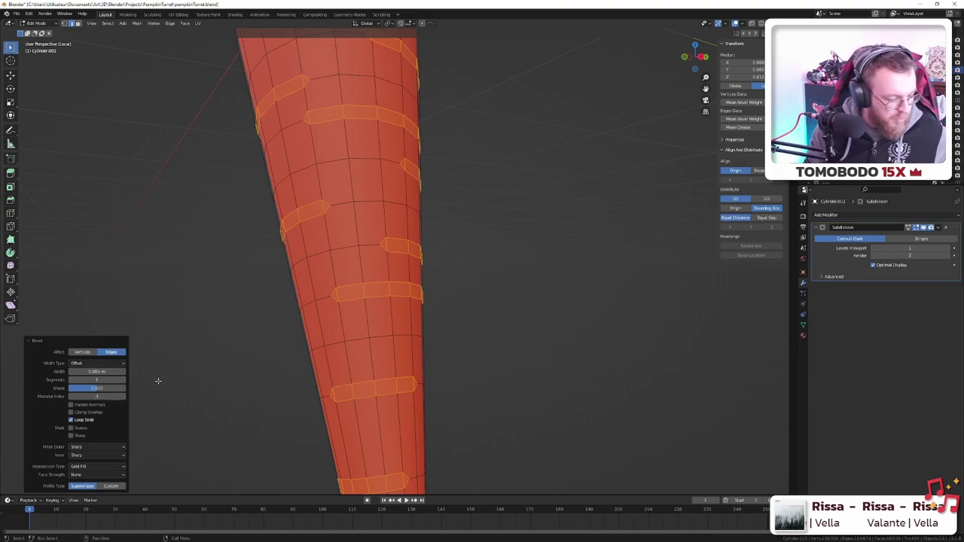
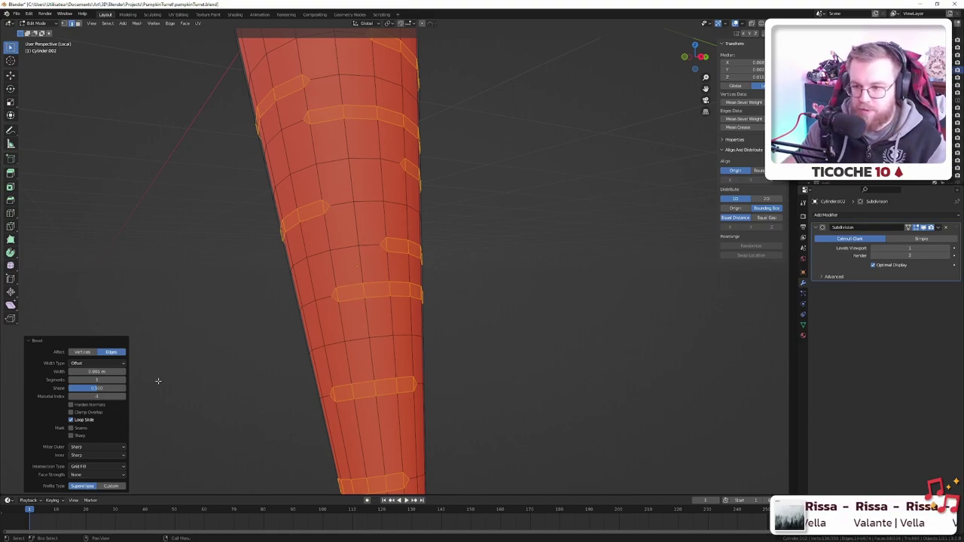
# - Adjust the bevel's profile settings, undo and redo the bevel, and check the bands along the carrot leg
pyautogui.moveTo(103, 388)
pyautogui.mouseDown()
pyautogui.moveTo(113, 388)
pyautogui.moveTo(72, 388)
pyautogui.moveTo(113, 388)
pyautogui.moveTo(107, 399)
pyautogui.mouseUp()
pyautogui.hotkey('ctrl', 'z')
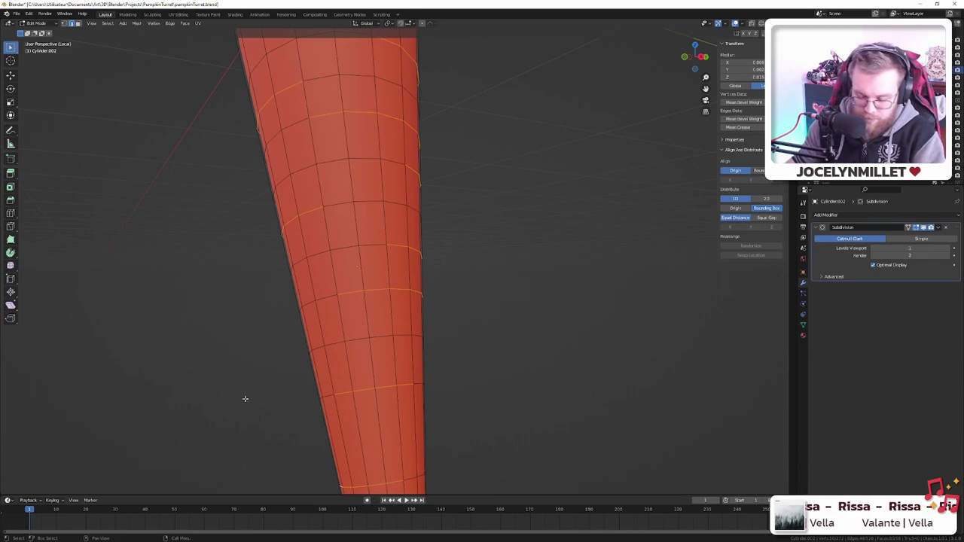
pyautogui.hotkey('ctrl', 'shift', 'z')
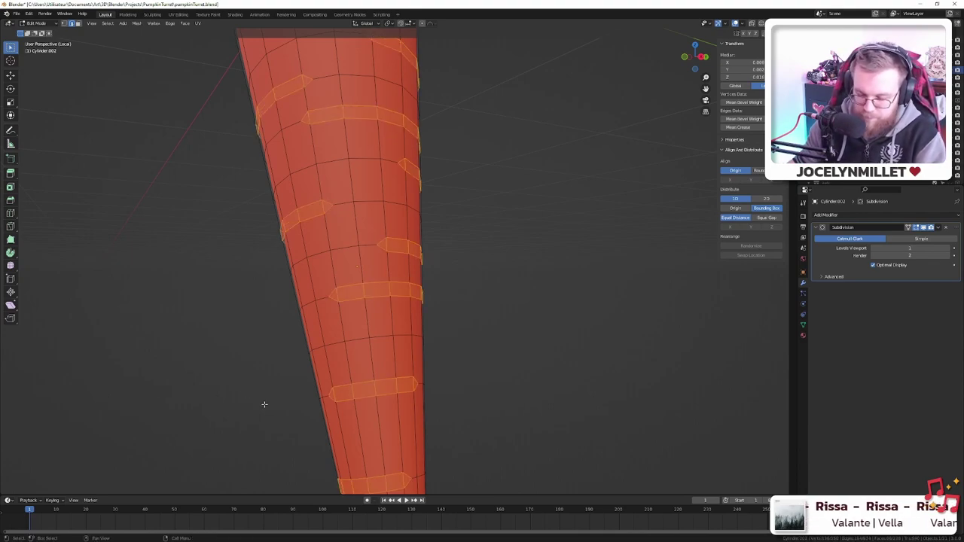
pyautogui.moveTo(449, 333); pyautogui.dragTo(424, 352, button='middle')
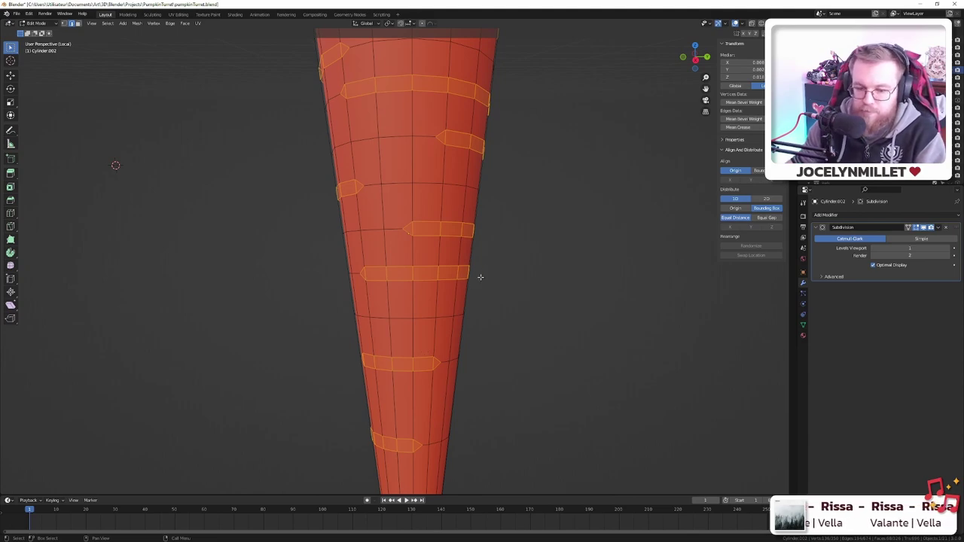
pyautogui.keyDown('shift'); pyautogui.moveTo(480, 277); pyautogui.dragTo(459, 295, button='middle'); pyautogui.keyUp('shift')
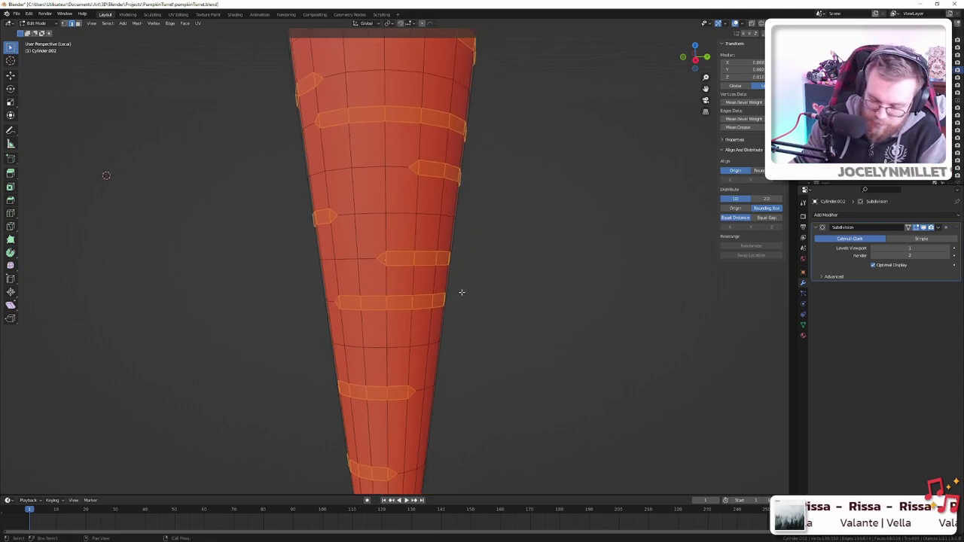
pyautogui.moveTo(462, 274); pyautogui.dragTo(455, 304, button='middle')
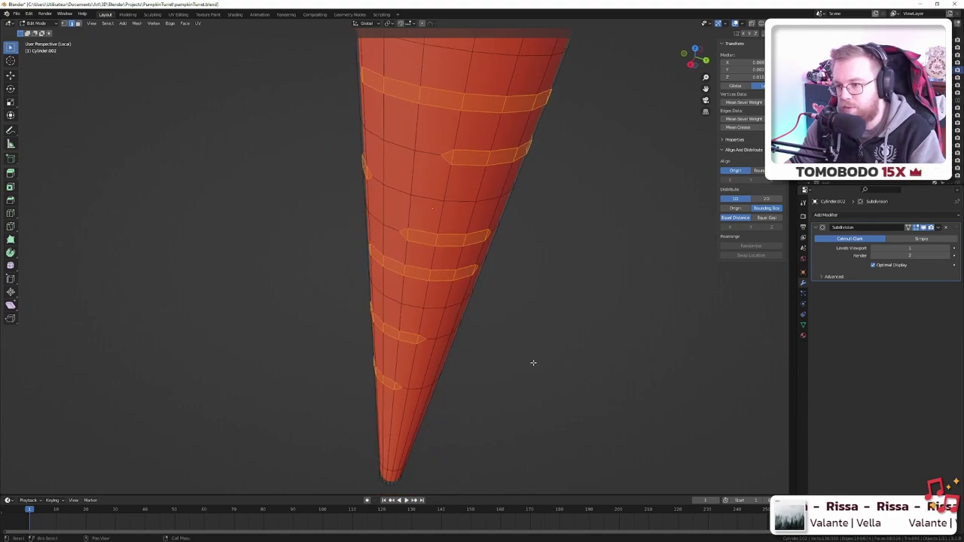
# - Try to extrude the selected bands inward along their normals
pyautogui.press('e')
pyautogui.press('Escape')
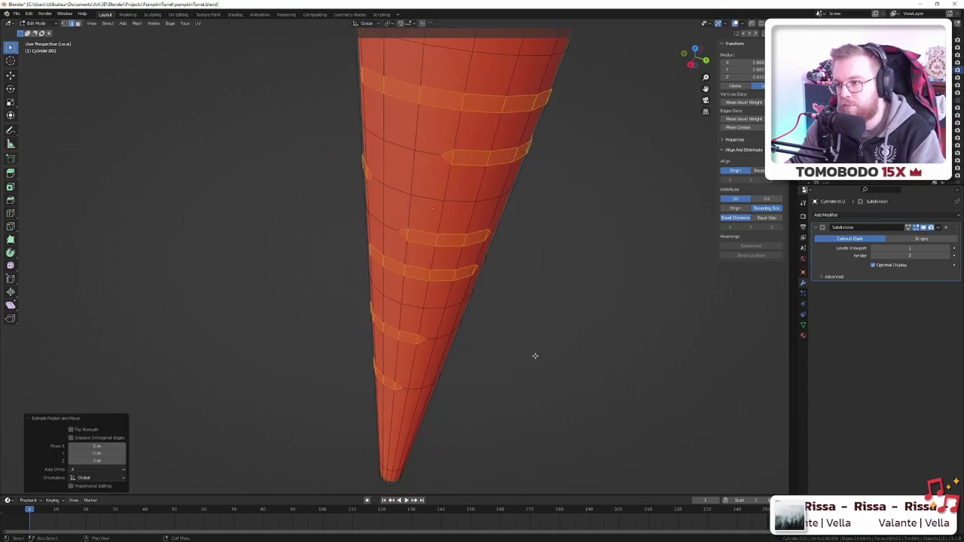
pyautogui.hotkey('alt', 'e')
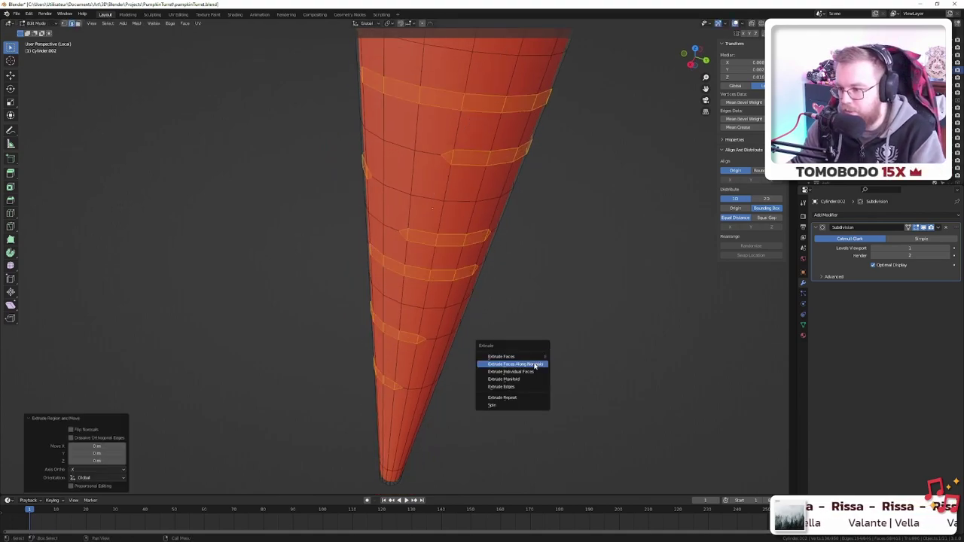
pyautogui.click(535, 367)
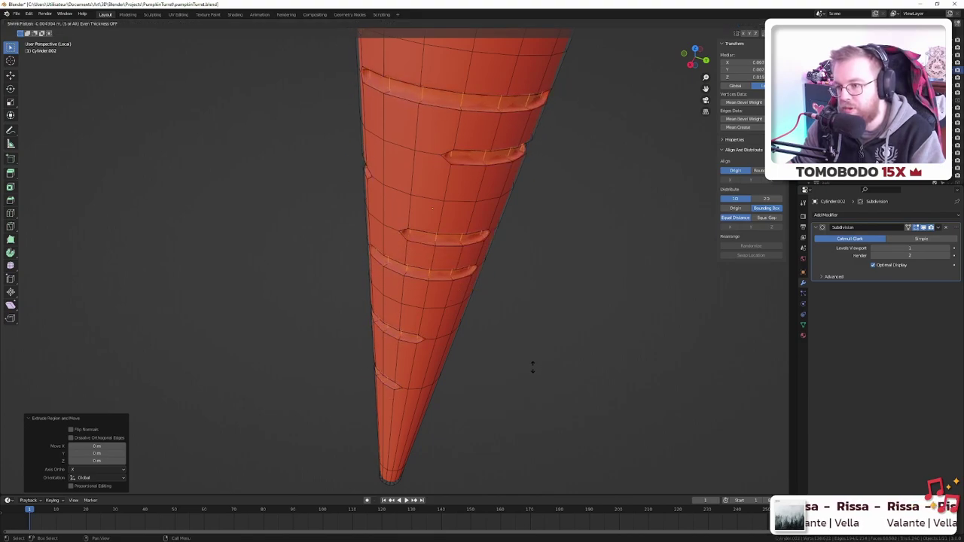
pyautogui.click(532, 367)
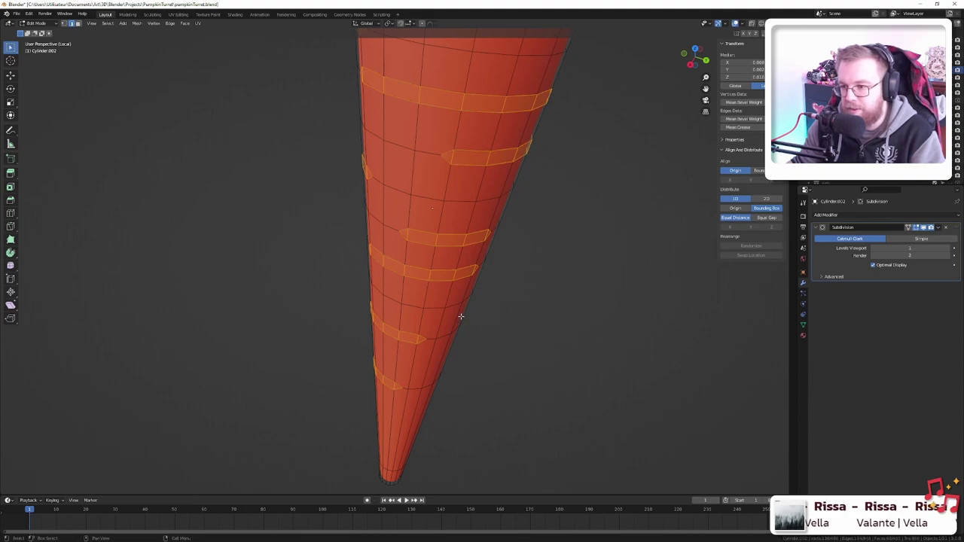
# - Inset the selected band faces with a thickness of 0.001 m
pyautogui.moveTo(461, 316); pyautogui.dragTo(474, 284, button='middle')
pyautogui.press('i')
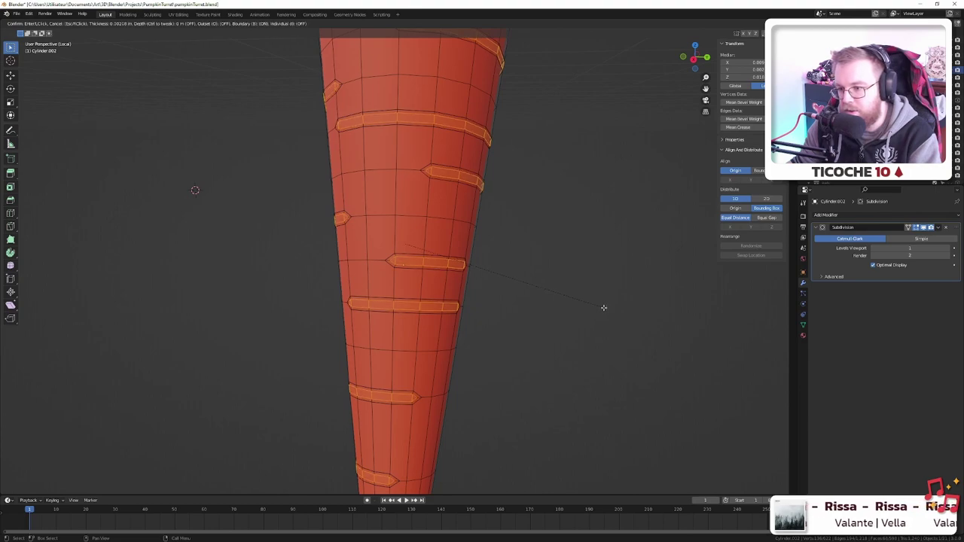
pyautogui.click(605, 307)
pyautogui.click(82, 444)
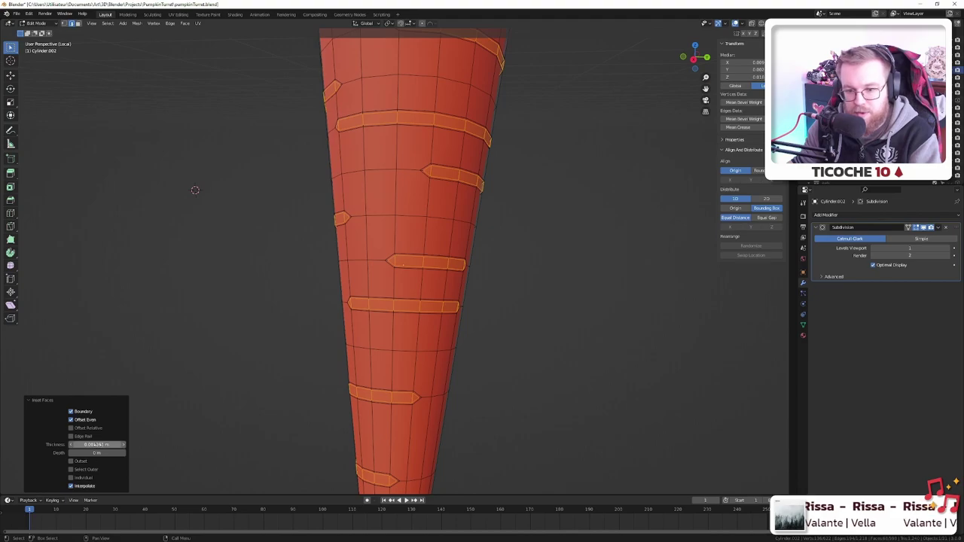
pyautogui.click(91, 445)
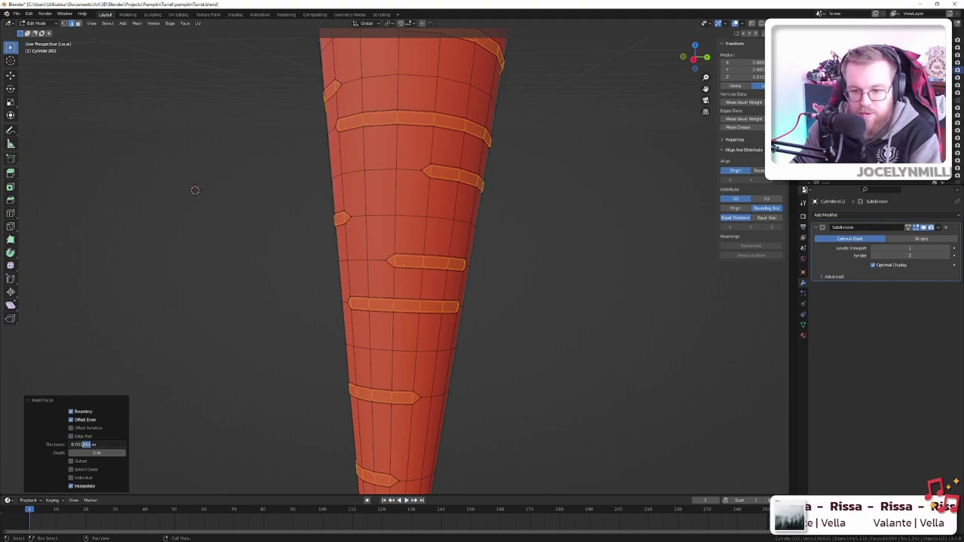
pyautogui.press('BackSpace')
pyautogui.press('Return')
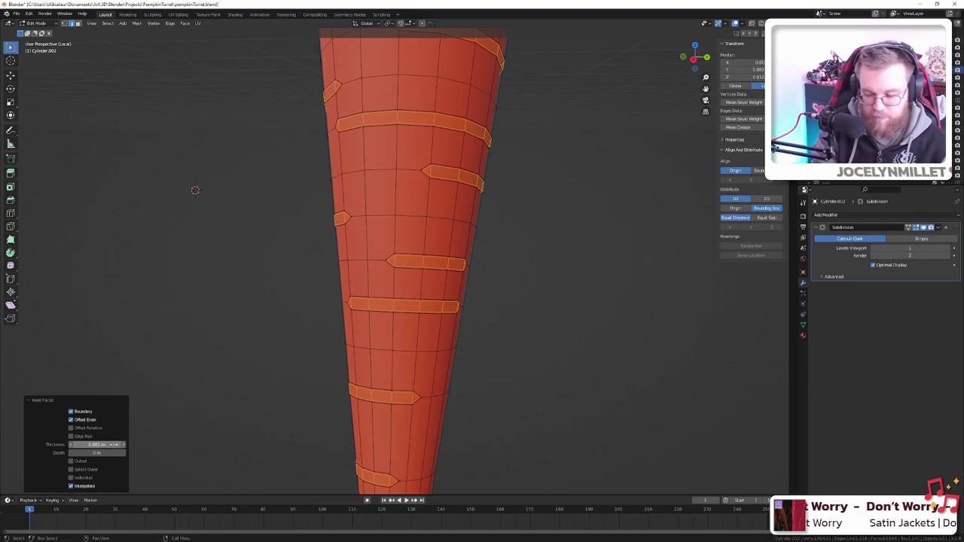
# - Extrude the inset band faces along their normals about 0.002 m inward to form recessed grooves
pyautogui.scroll(5, 421, 303)
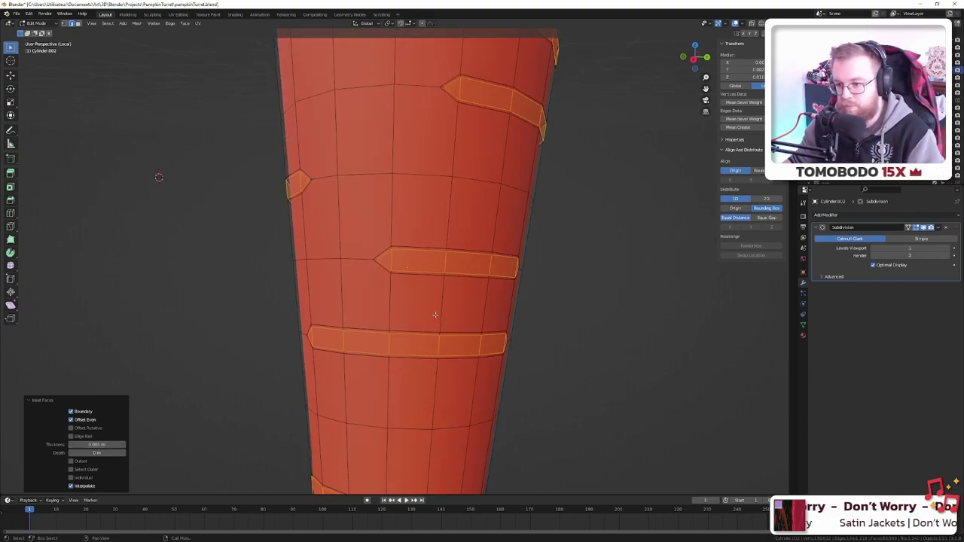
pyautogui.hotkey('alt', 'e')
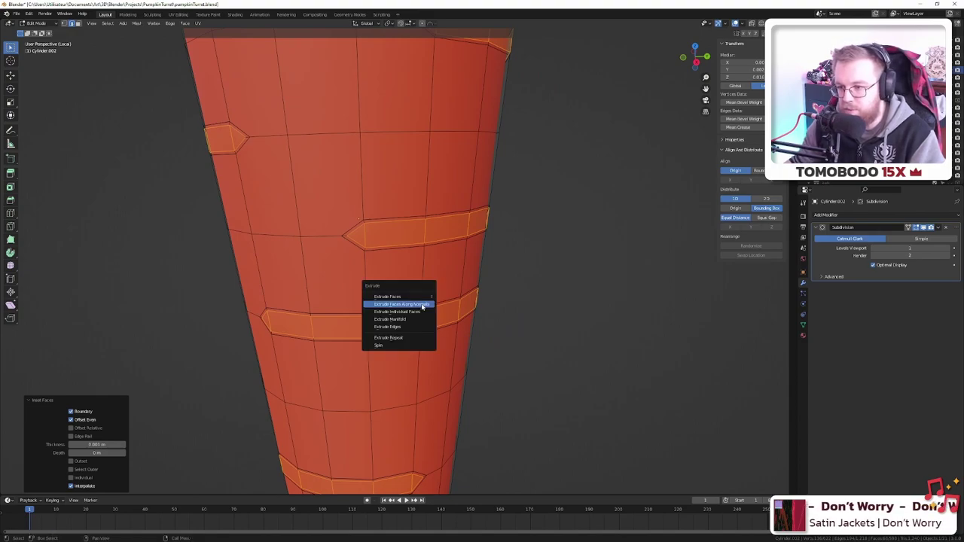
pyautogui.click(422, 305)
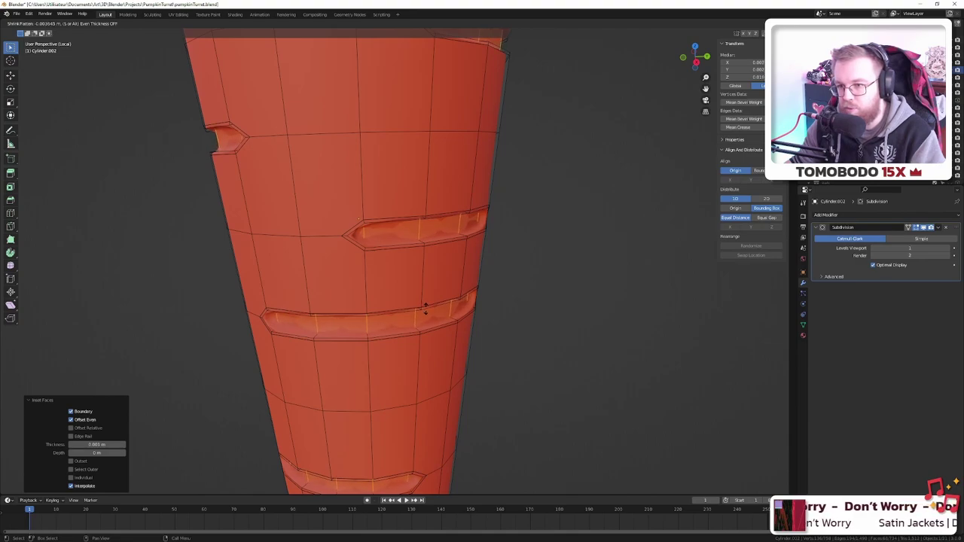
pyautogui.click(422, 305)
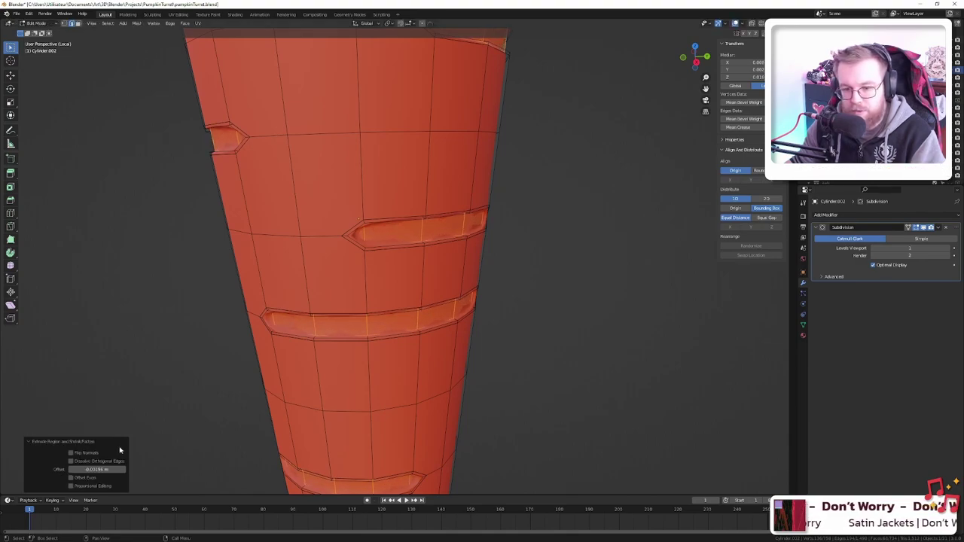
# - Set the groove extrusion's offset to -0.002 m
pyautogui.click(96, 469)
pyautogui.moveTo(92, 469); pyautogui.dragTo(82, 469)
pyautogui.press('BackSpace')
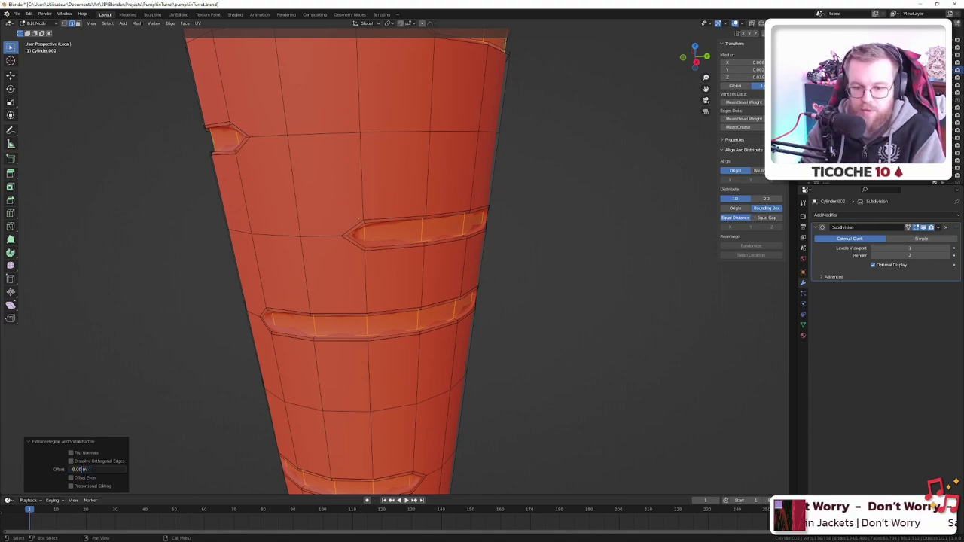
pyautogui.write('2')
pyautogui.press('Return')
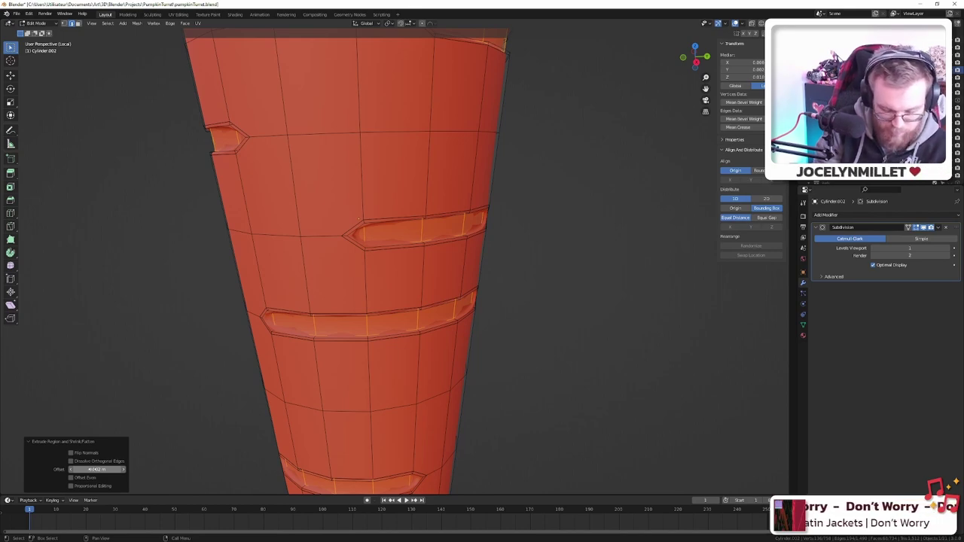
# - Examine the recessed grooves around the carrot leg, both as a smooth object and up close on the editable mesh
pyautogui.scroll(-5, 581, 349)
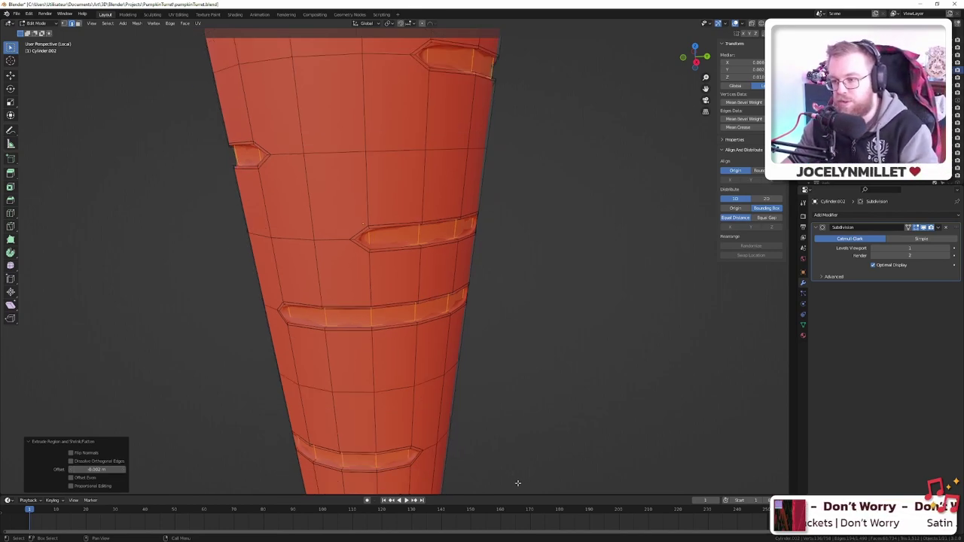
pyautogui.moveTo(600, 318); pyautogui.dragTo(570, 304, button='middle')
pyautogui.press('Tab')
pyautogui.scroll(-6, 571, 308)
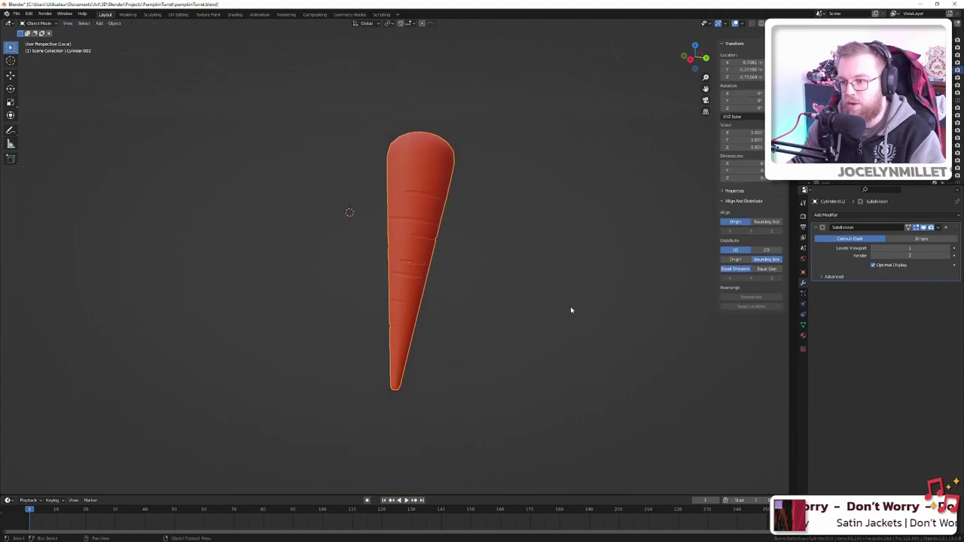
pyautogui.scroll(4, 528, 302)
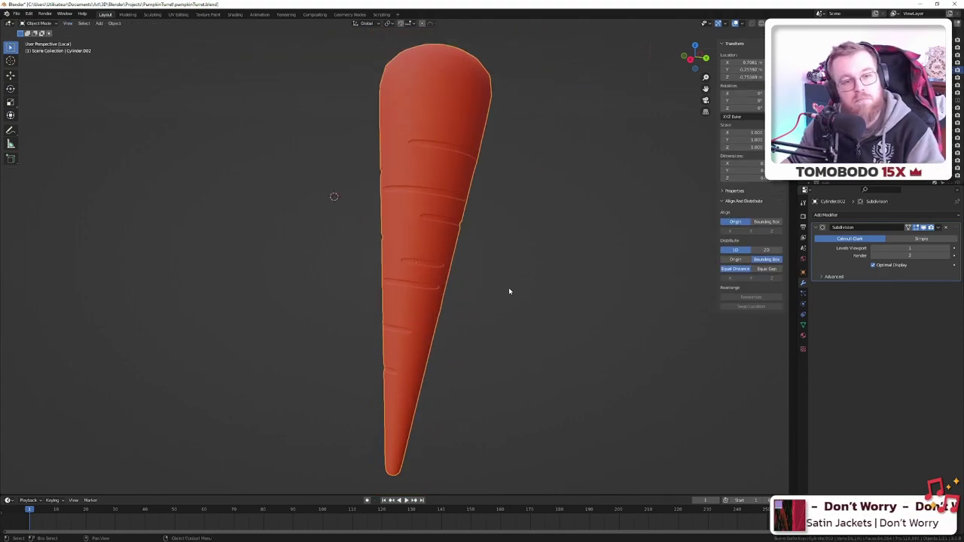
pyautogui.moveTo(436, 290); pyautogui.dragTo(530, 273, button='middle')
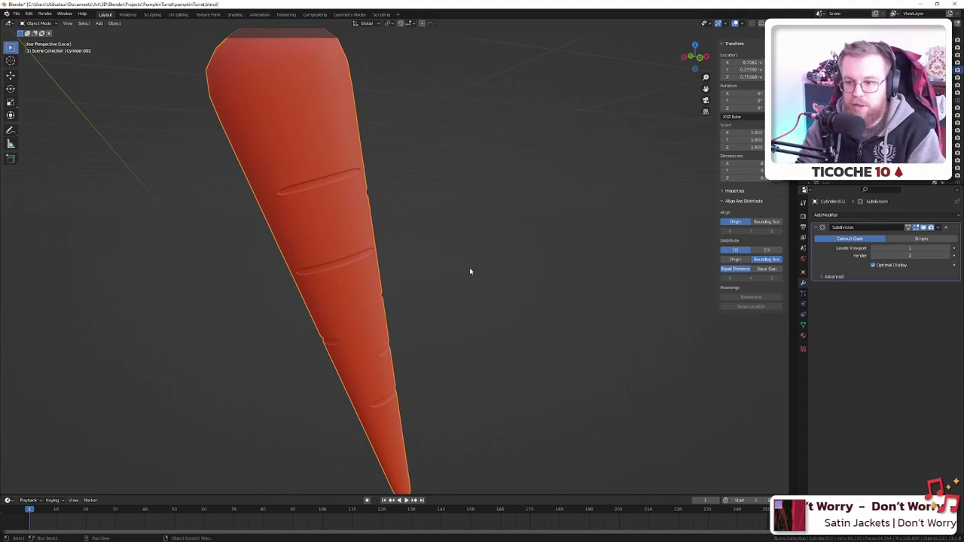
pyautogui.press('Tab')
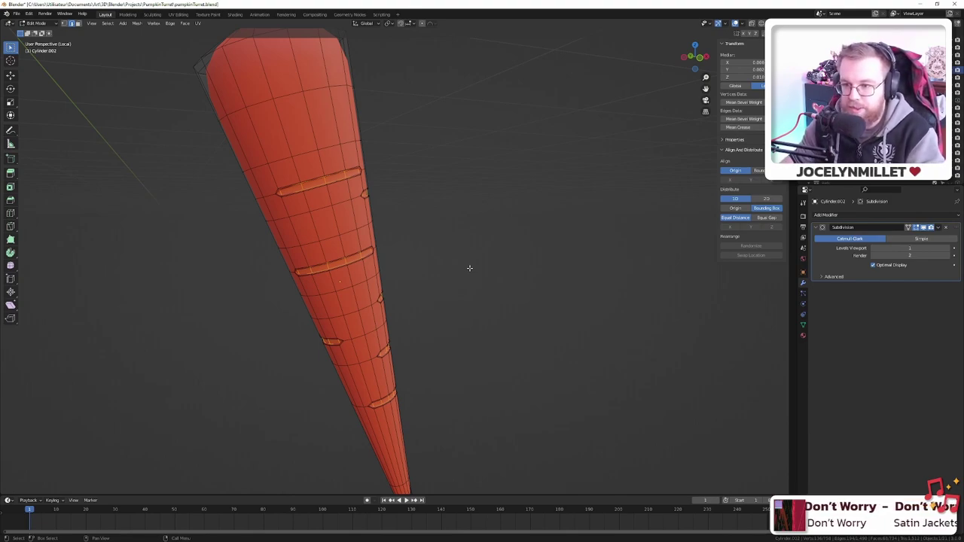
pyautogui.scroll(6, 321, 165)
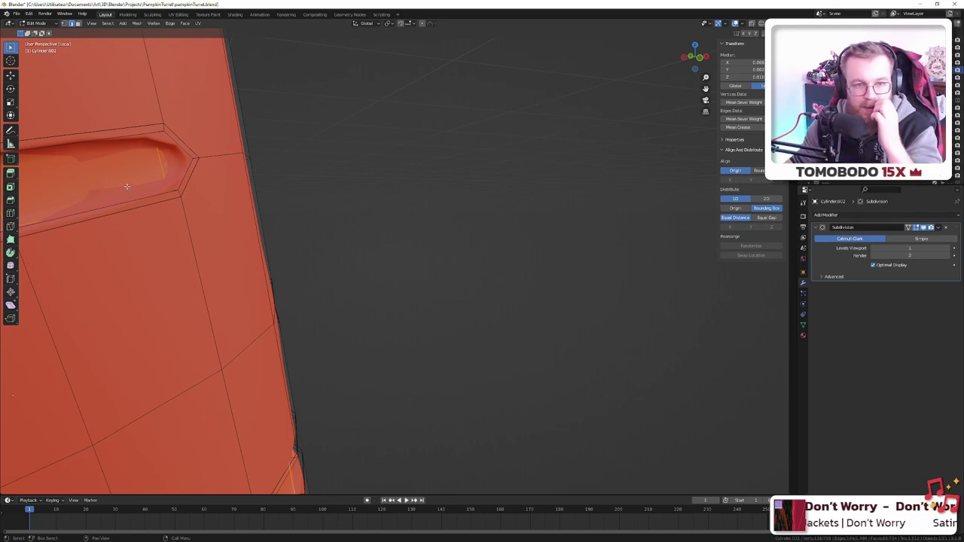
pyautogui.scroll(-3, 127, 185)
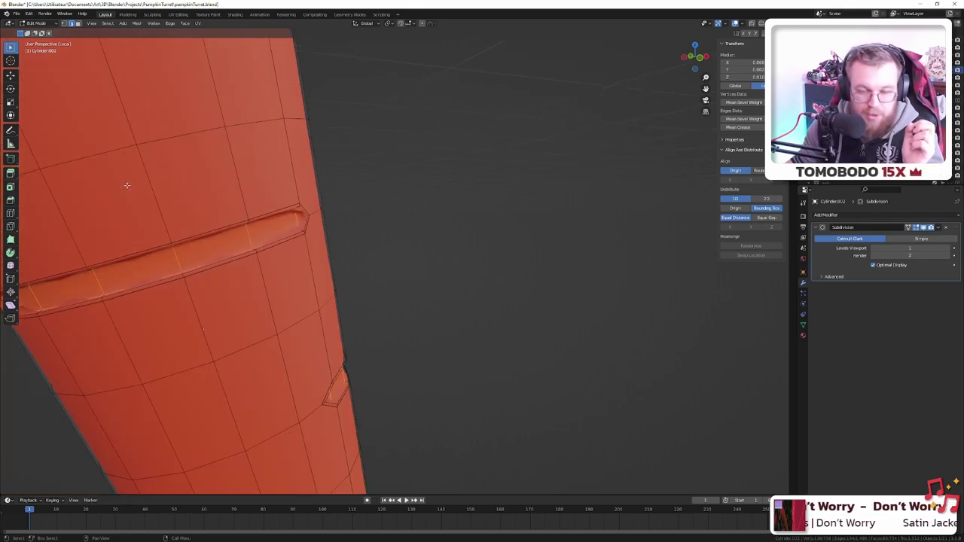
pyautogui.scroll(-4, 249, 252)
pyautogui.moveTo(259, 257); pyautogui.dragTo(392, 256, button='middle')
# - Judge how the grooves read on the whole carrot in Object Mode, from near and far and from all sides
pyautogui.press('Tab')
pyautogui.scroll(-5, 400, 260)
pyautogui.scroll(5, 413, 266)
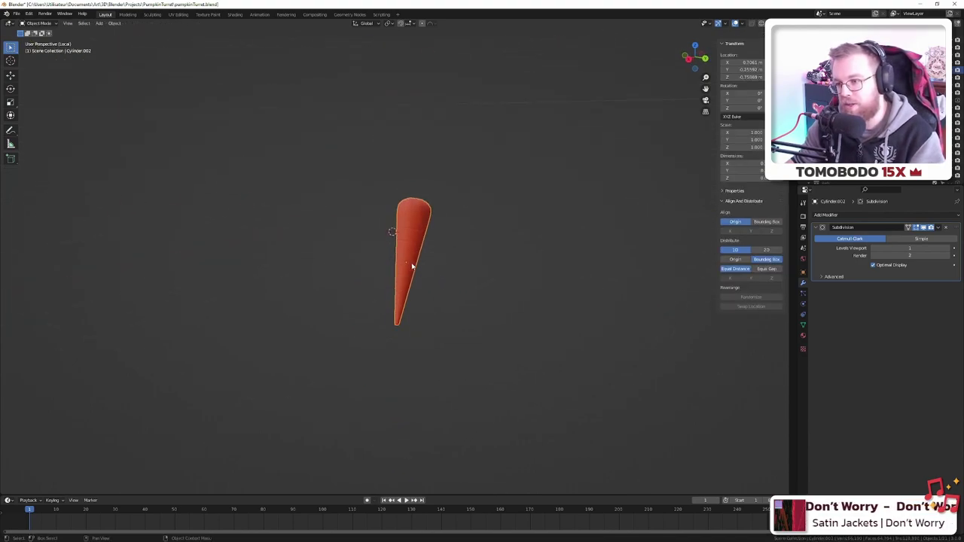
pyautogui.scroll(-5, 415, 267)
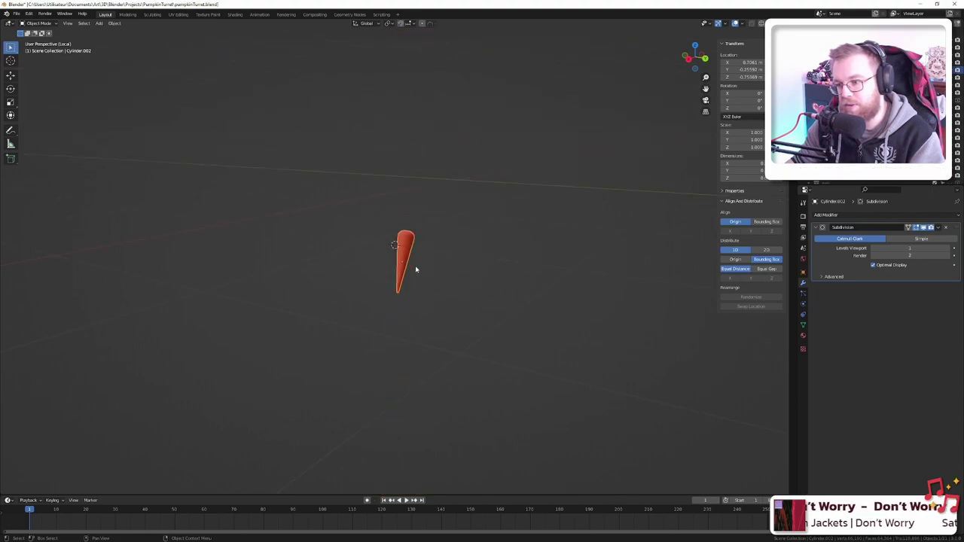
pyautogui.scroll(5, 415, 268)
pyautogui.scroll(-4, 416, 271)
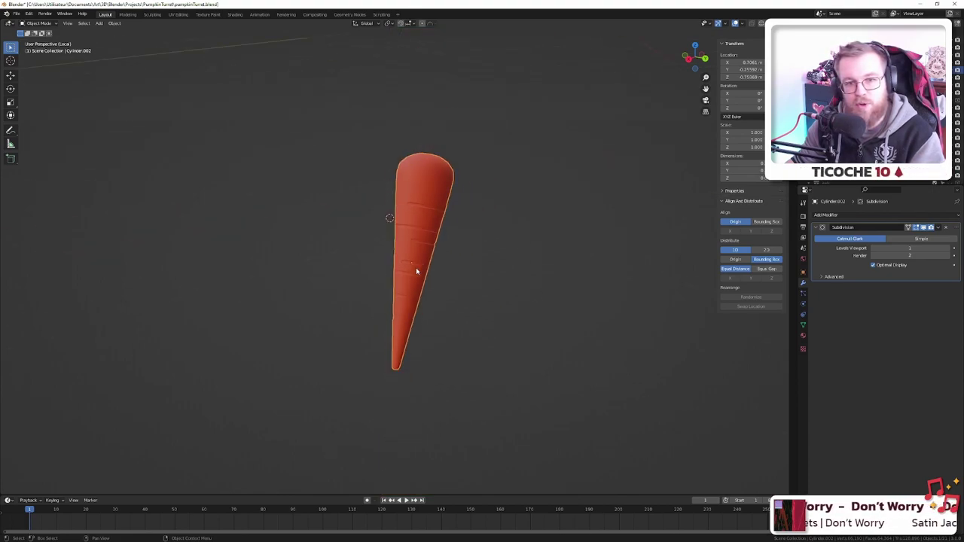
pyautogui.moveTo(374, 259); pyautogui.dragTo(441, 259, button='middle')
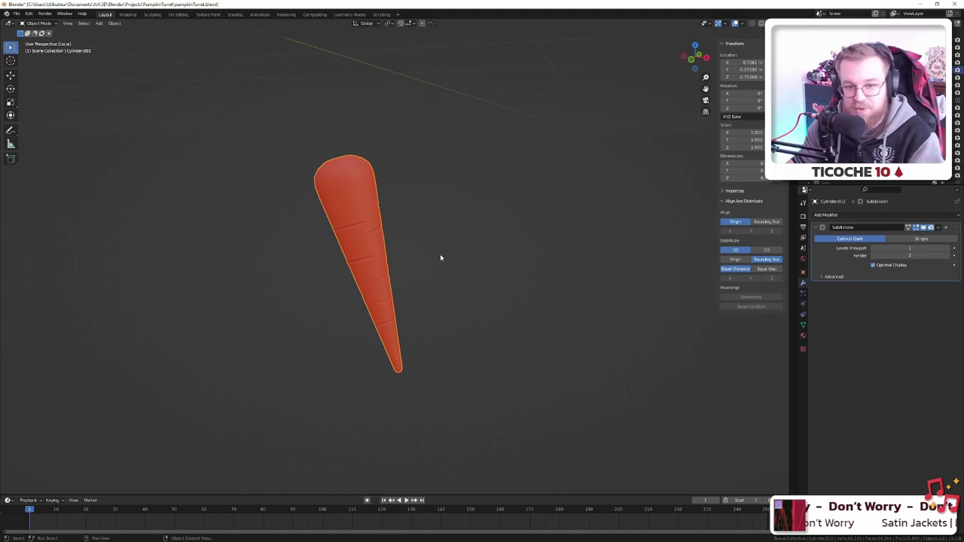
pyautogui.scroll(4, 384, 271)
pyautogui.scroll(-3, 383, 271)
pyautogui.keyDown('shift'); pyautogui.moveTo(383, 271); pyautogui.dragTo(474, 263, button='middle'); pyautogui.keyUp('shift')
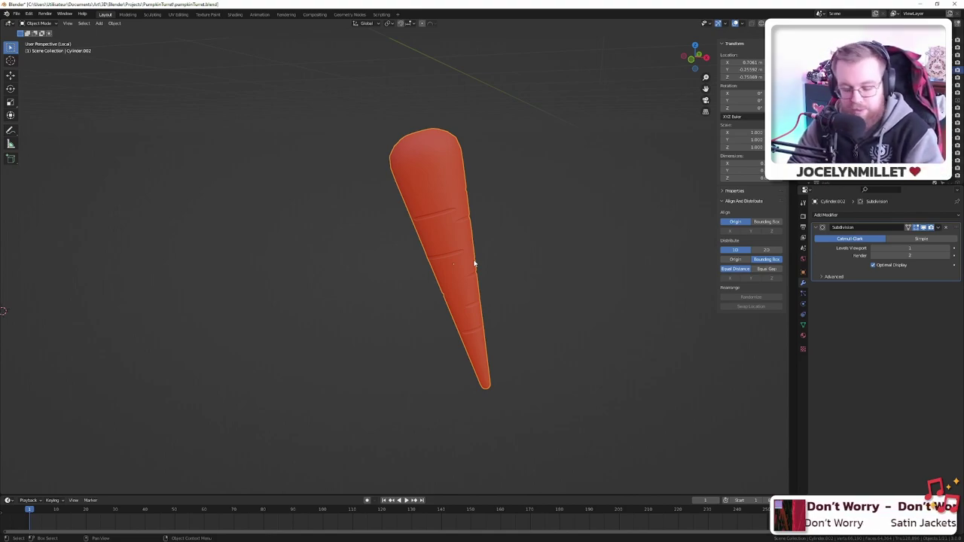
pyautogui.moveTo(545, 239); pyautogui.dragTo(305, 215, button='middle')
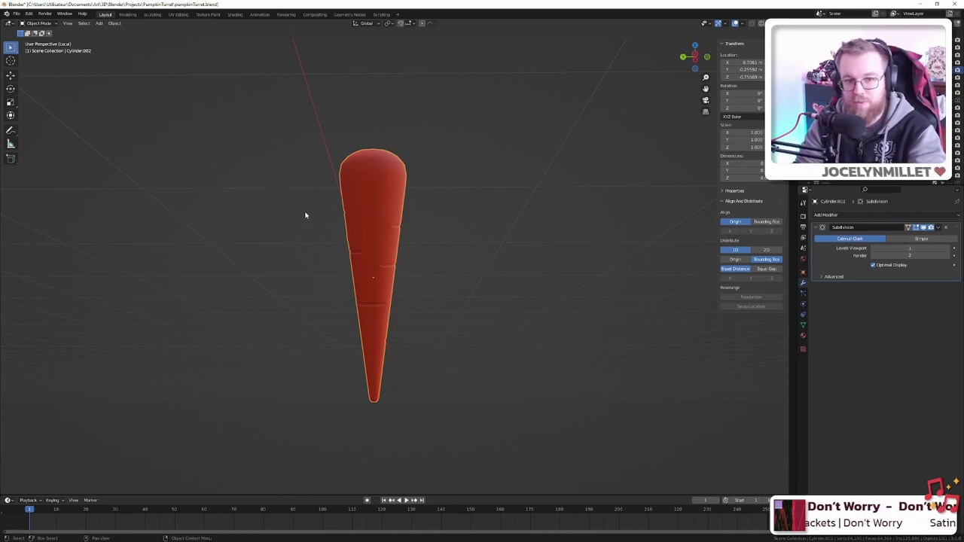
pyautogui.moveTo(305, 216); pyautogui.dragTo(483, 247, button='middle')
pyautogui.scroll(-4, 483, 248)
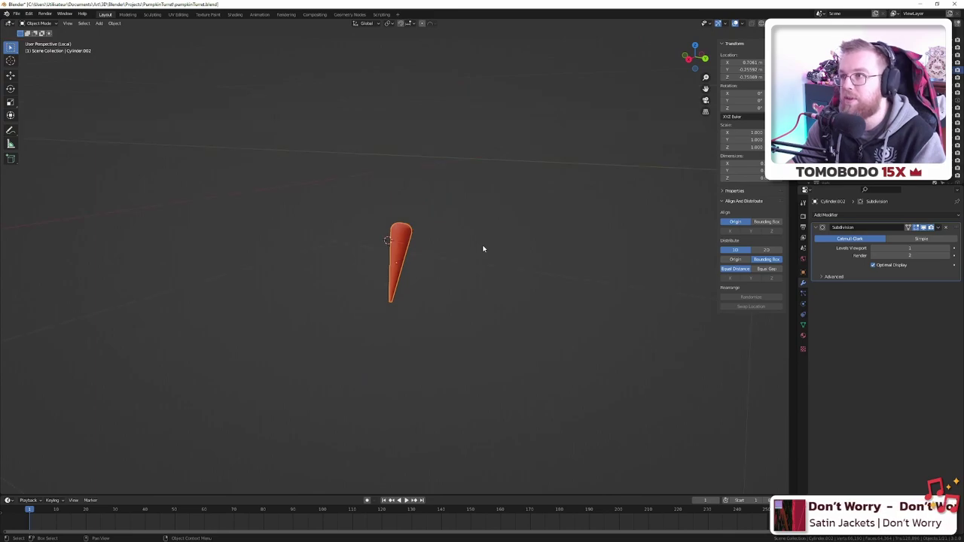
pyautogui.scroll(-1, 484, 249)
pyautogui.scroll(3, 483, 249)
pyautogui.scroll(-4, 482, 249)
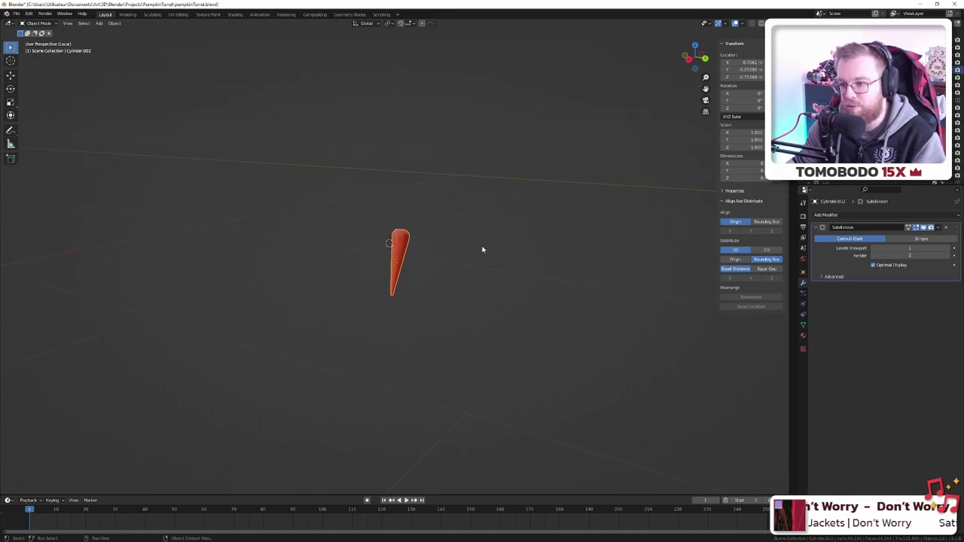
# - Check the carrot's grooves through the scene camera
pyautogui.press('KP_0')
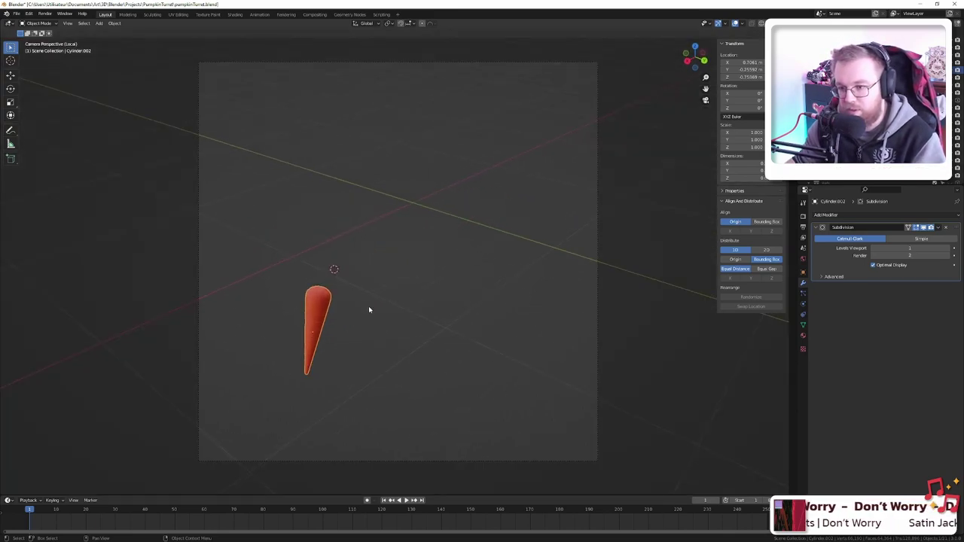
pyautogui.scroll(5, 300, 334)
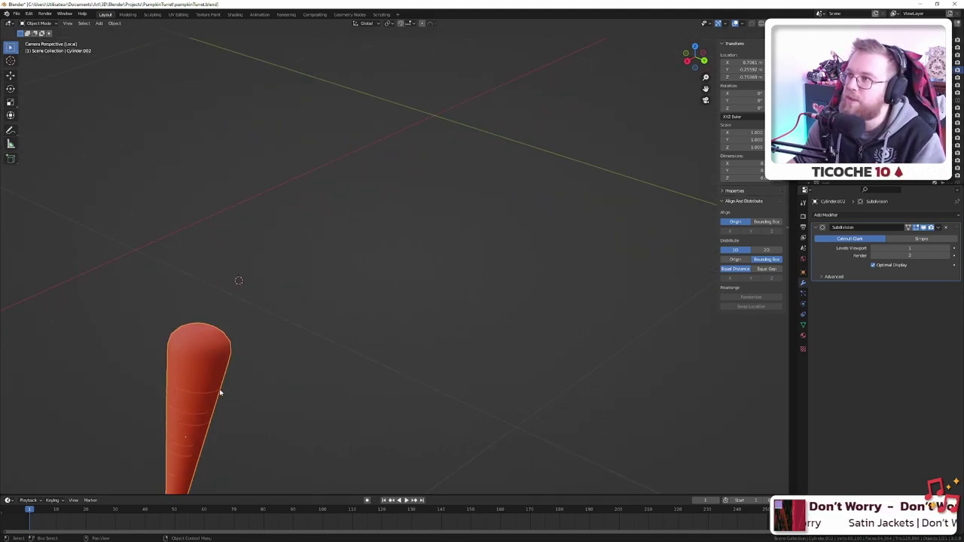
pyautogui.scroll(-3, 204, 397)
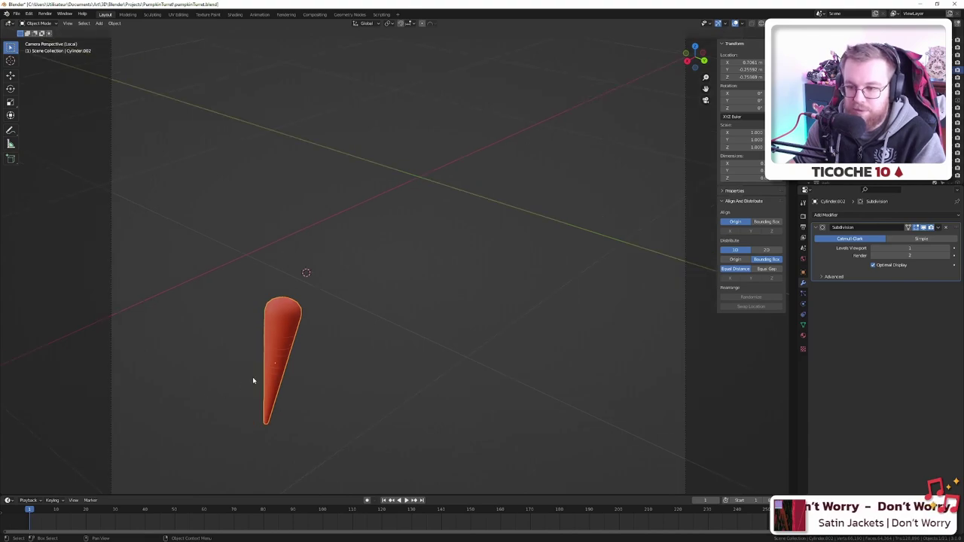
pyautogui.scroll(3, 125, 414)
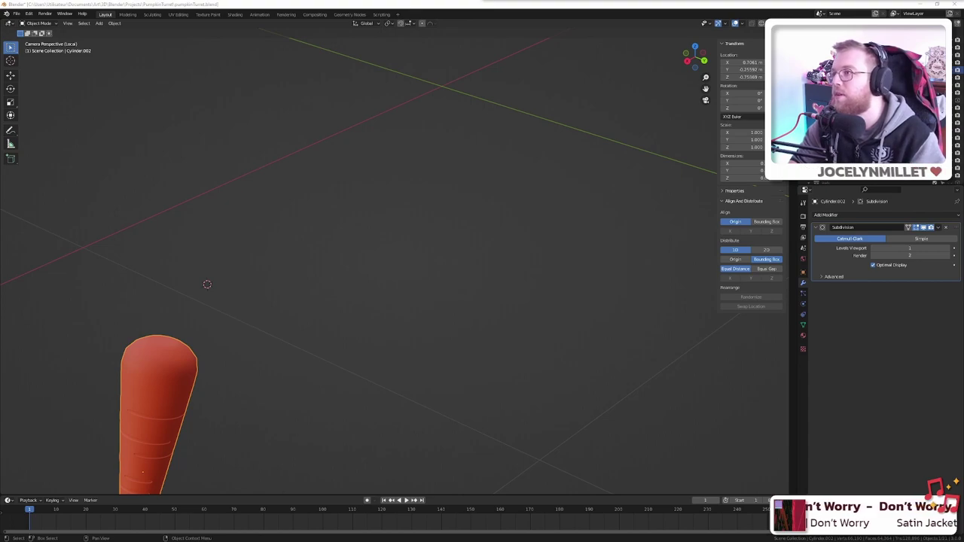
# - Switch to the web browser and study the real and cartoon carrot reference images, then return to Blender
pyautogui.hotkey('alt', 'Tab')
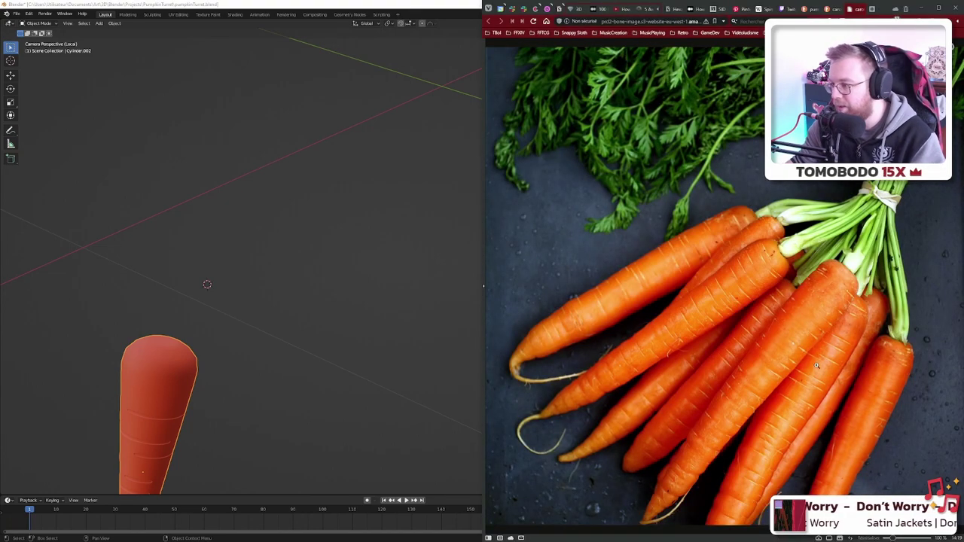
pyautogui.hotkey('alt', 'Tab')
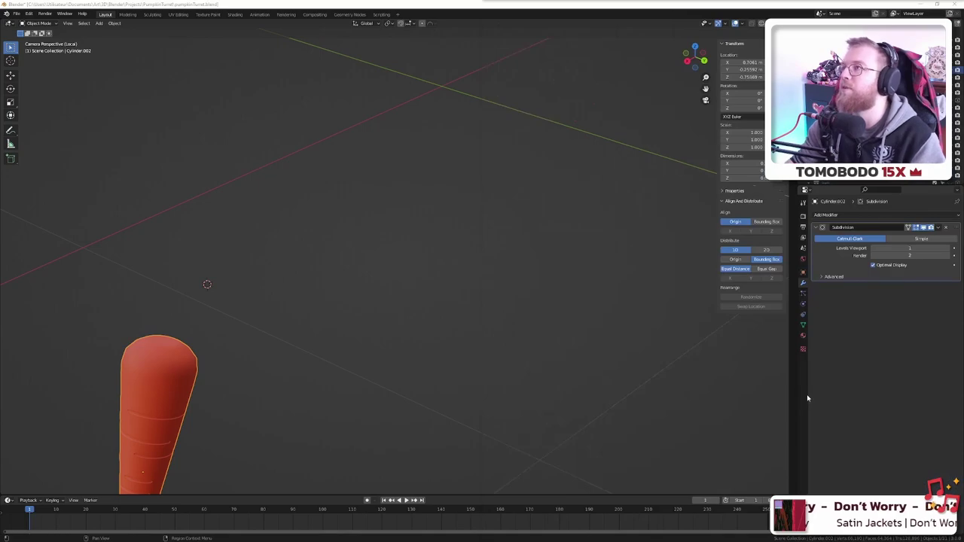
pyautogui.hotkey('alt', 'Tab')
pyautogui.click(848, 8)
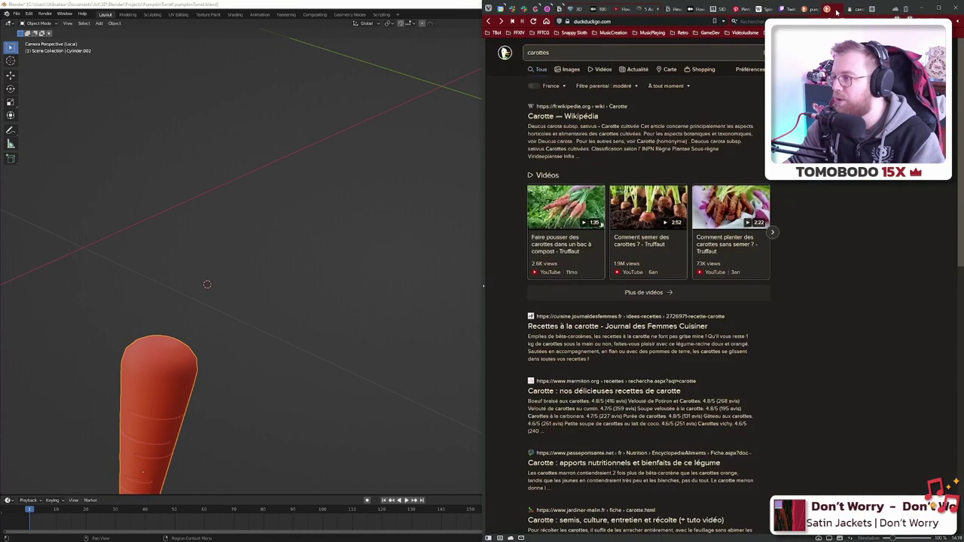
pyautogui.hotkey('alt', 'Right')
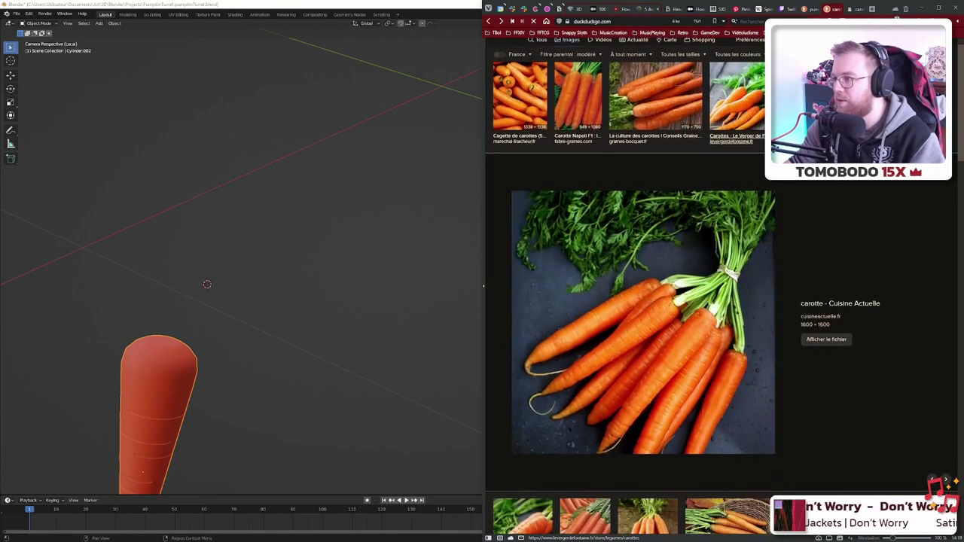
pyautogui.hotkey('alt', 'Right')
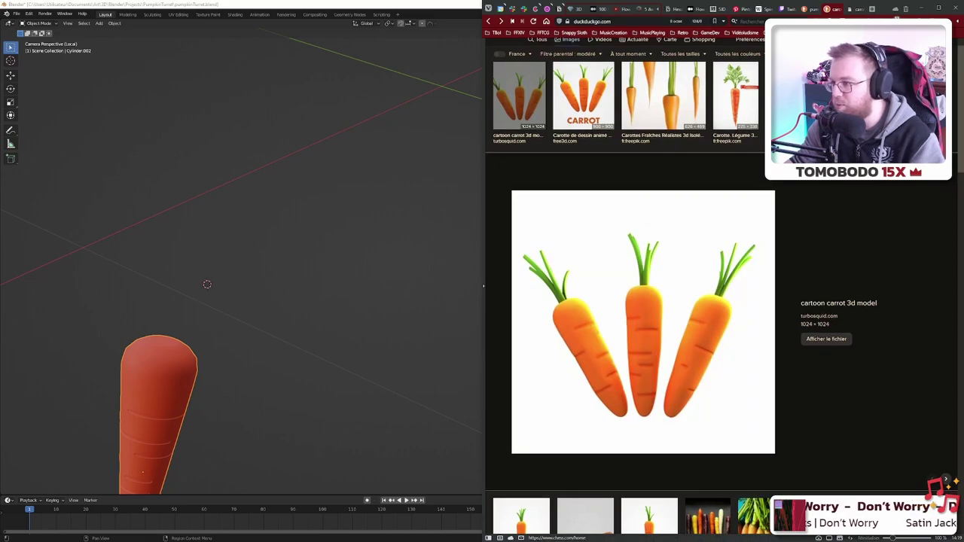
pyautogui.click(864, 8)
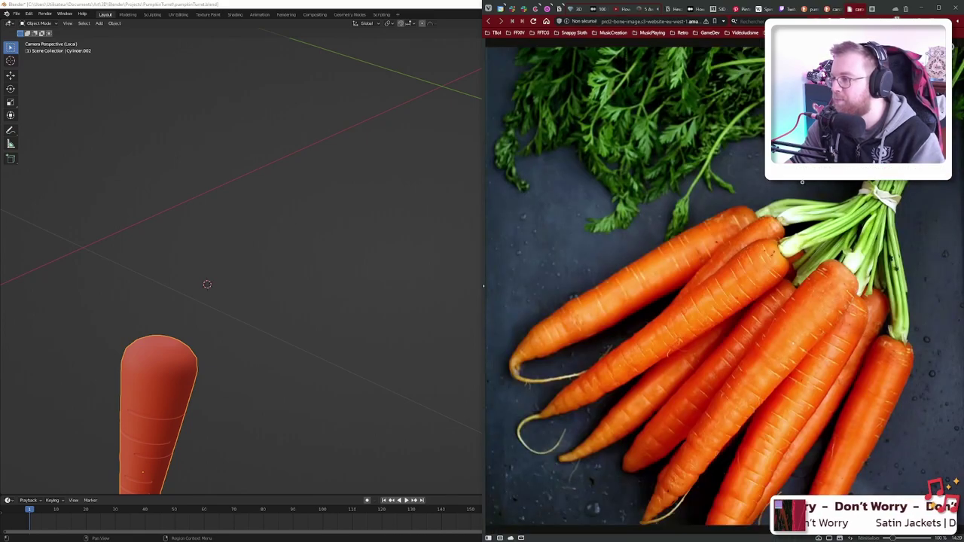
pyautogui.hotkey('alt', 'Tab')
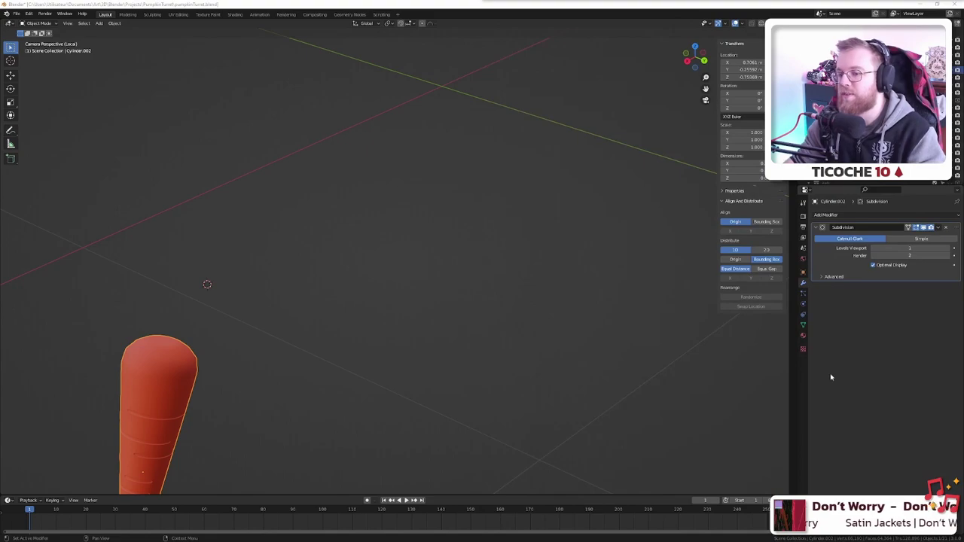
# - Frame the carrot and select a horizontal edge run across its ungrooved side, on the ring above the short left groove, in Edit Mode
pyautogui.keyDown('shift'); pyautogui.moveTo(312, 458); pyautogui.dragTo(494, 208, button='middle'); pyautogui.keyUp('shift')
pyautogui.moveTo(377, 206); pyautogui.dragTo(340, 344, button='middle')
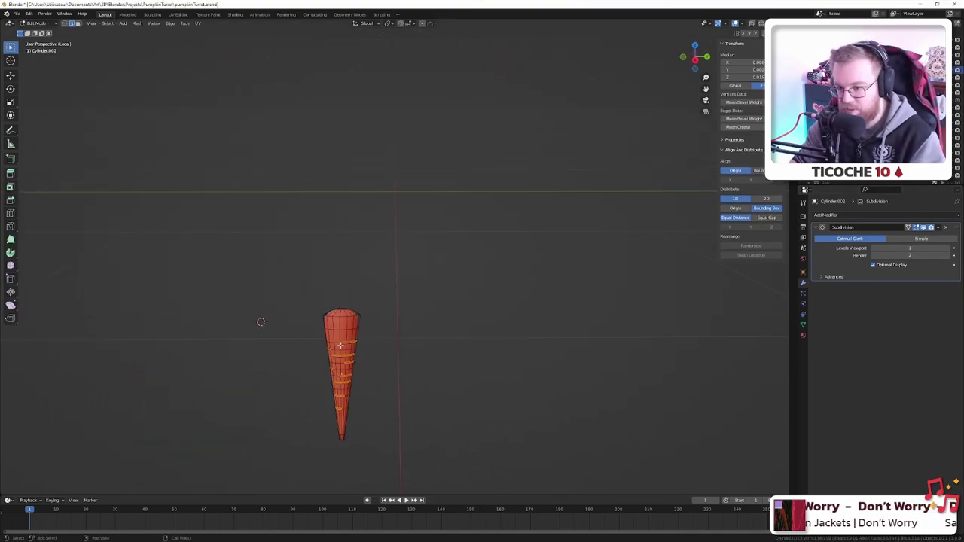
pyautogui.press('KP_Decimal')
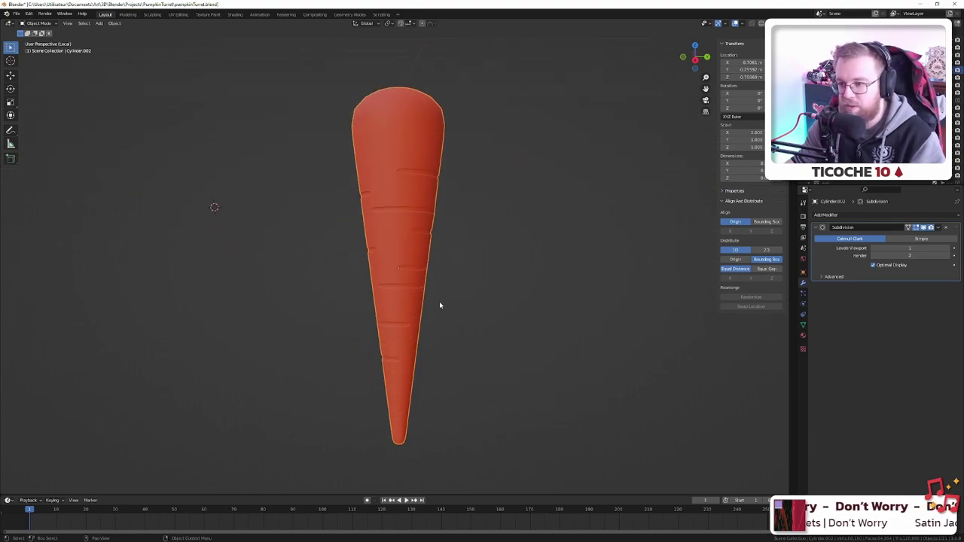
pyautogui.moveTo(493, 287); pyautogui.dragTo(369, 216, button='middle')
pyautogui.press('Tab')
pyautogui.scroll(3, 370, 211)
pyautogui.scroll(2, 371, 211)
pyautogui.scroll(1, 388, 208)
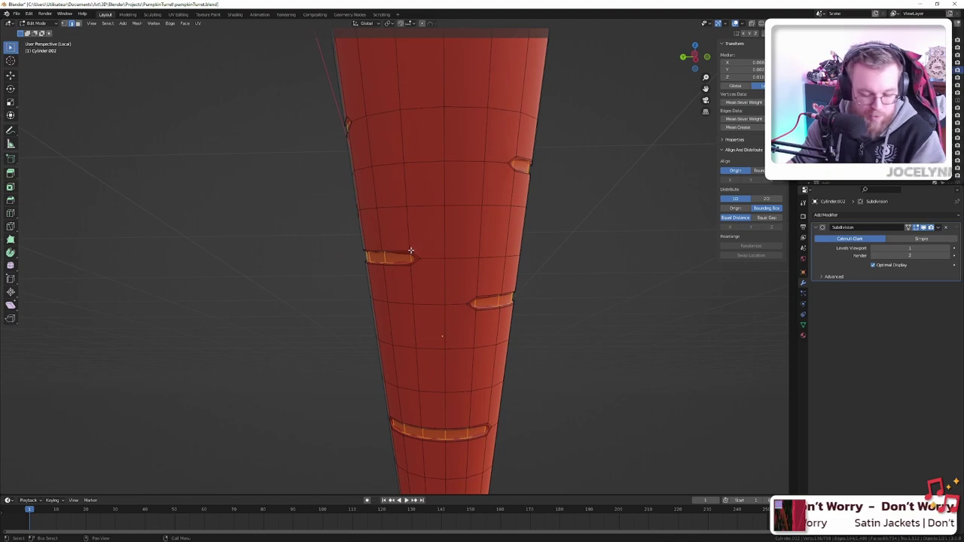
pyautogui.click(393, 205)
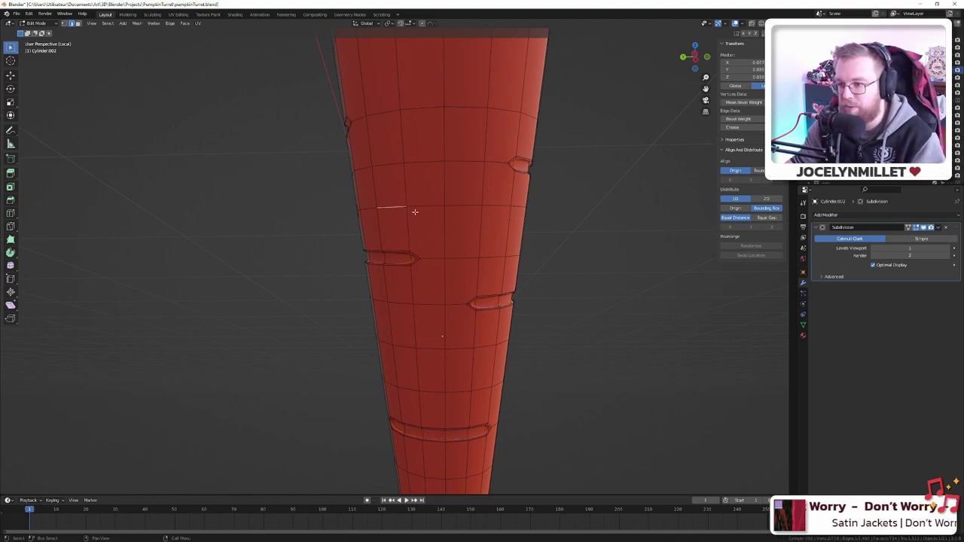
pyautogui.keyDown('shift'); pyautogui.click(465, 205); pyautogui.keyUp('shift')
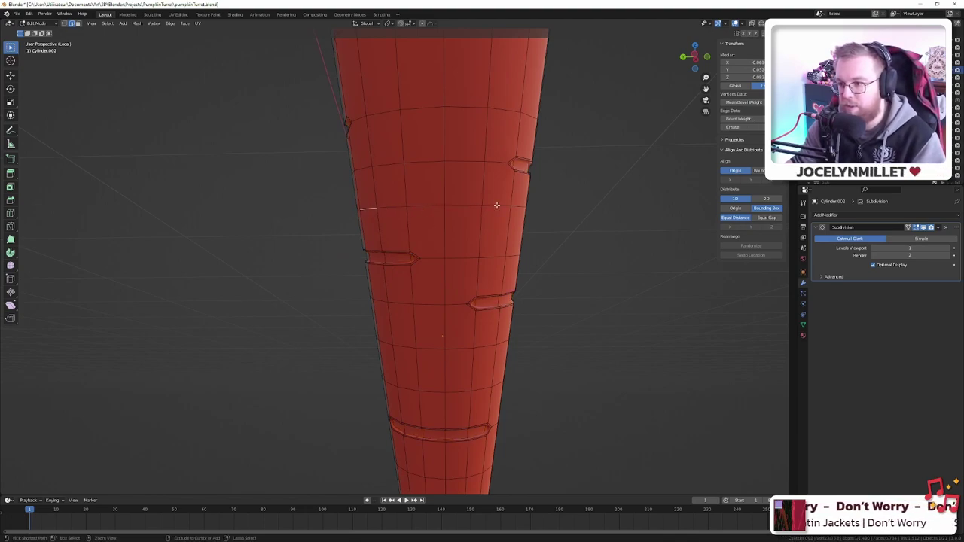
pyautogui.keyDown('ctrl'); pyautogui.click(500, 204); pyautogui.keyUp('ctrl')
# - Add a second horizontal edge run to the selection, two rings higher and reaching around the carrot's side
pyautogui.moveTo(452, 188); pyautogui.dragTo(414, 211, button='middle')
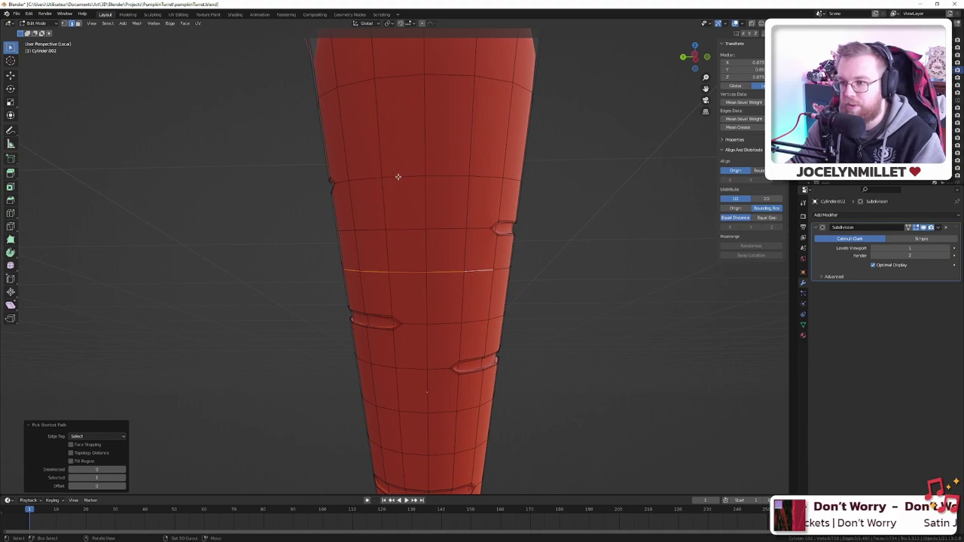
pyautogui.keyDown('shift'); pyautogui.click(397, 177); pyautogui.keyUp('shift')
pyautogui.moveTo(506, 180); pyautogui.dragTo(461, 183, button='middle')
pyautogui.keyDown('ctrl'); pyautogui.click(484, 153); pyautogui.keyUp('ctrl')
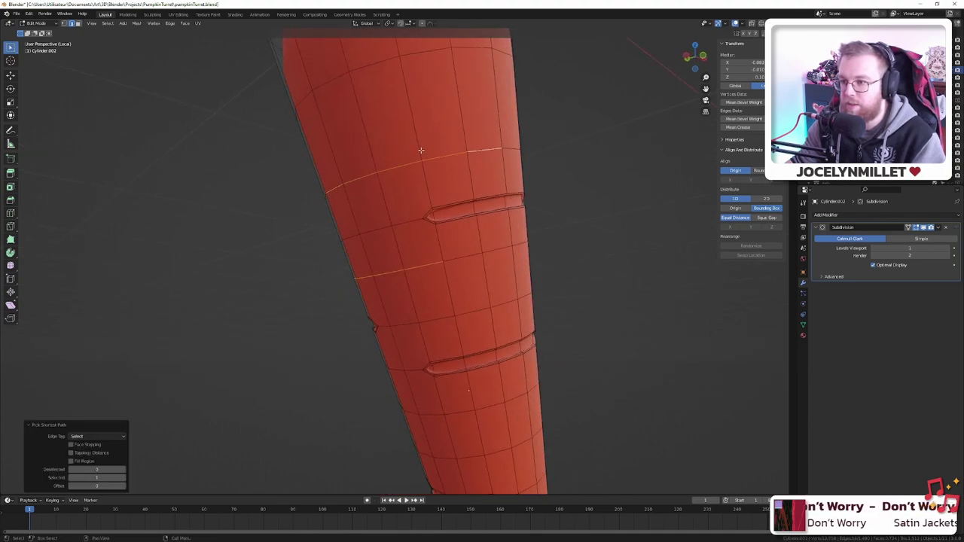
# - Add a third horizontal edge run to the selection, on the ring just below the carrot's rounded upper end
pyautogui.moveTo(421, 151); pyautogui.dragTo(529, 216, button='middle')
pyautogui.keyDown('shift'); pyautogui.click(509, 207); pyautogui.keyUp('shift')
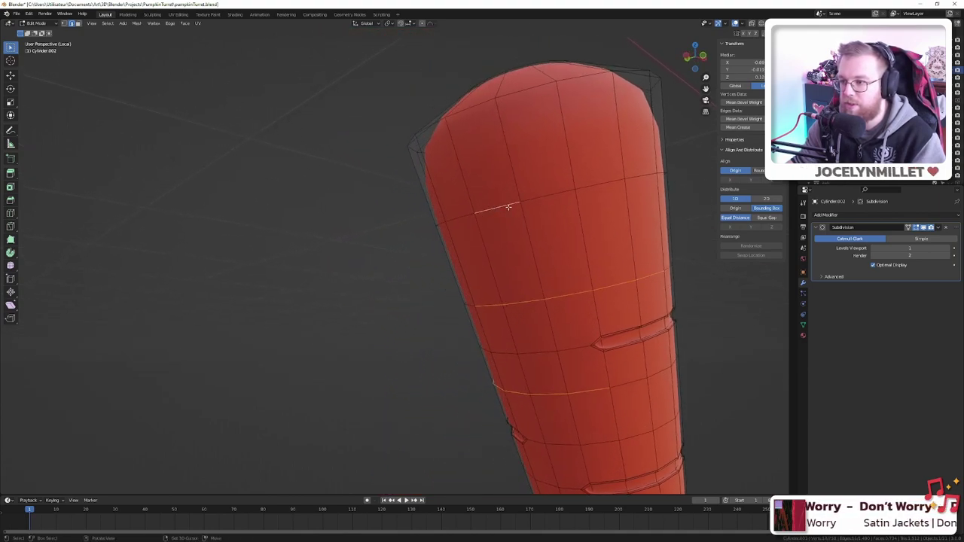
pyautogui.moveTo(654, 178); pyautogui.dragTo(527, 214, button='middle')
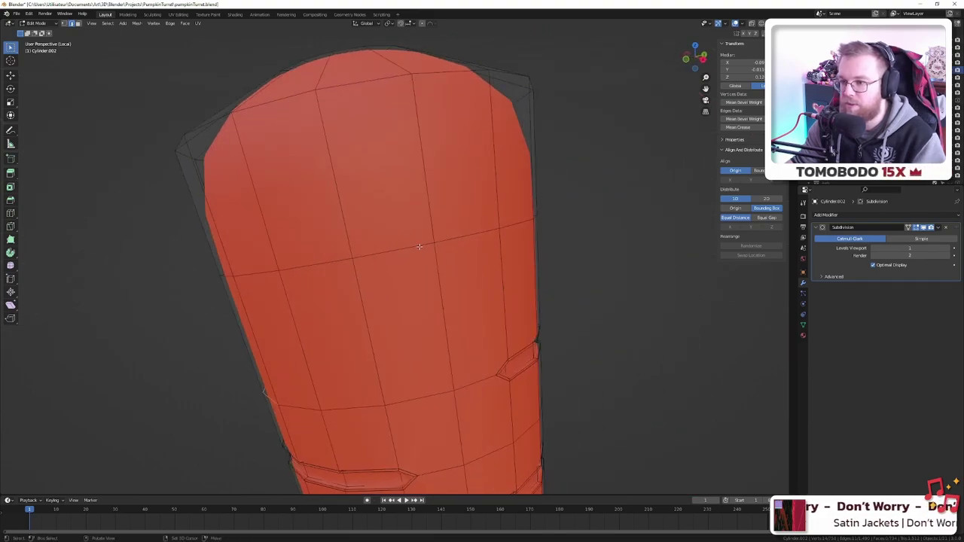
pyautogui.keyDown('shift'); pyautogui.click(419, 246); pyautogui.keyUp('shift')
pyautogui.keyDown('ctrl'); pyautogui.click(374, 254); pyautogui.keyUp('ctrl')
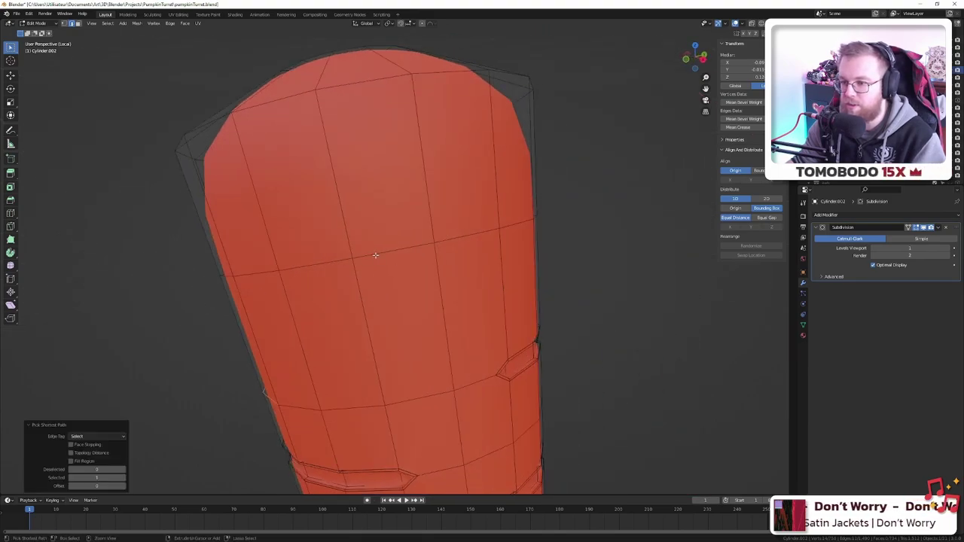
pyautogui.hotkey('ctrl', 'z')
pyautogui.hotkey('ctrl', 'z')
pyautogui.keyDown('ctrl'); pyautogui.click(379, 254); pyautogui.keyUp('ctrl')
# - Add two short edge runs farther down the carrot, on the rings just above and just below the long lower groove
pyautogui.moveTo(293, 310); pyautogui.dragTo(420, 263, button='middle')
pyautogui.scroll(-2, 420, 263)
pyautogui.keyDown('shift'); pyautogui.moveTo(522, 387); pyautogui.dragTo(542, 284, button='middle'); pyautogui.keyUp('shift')
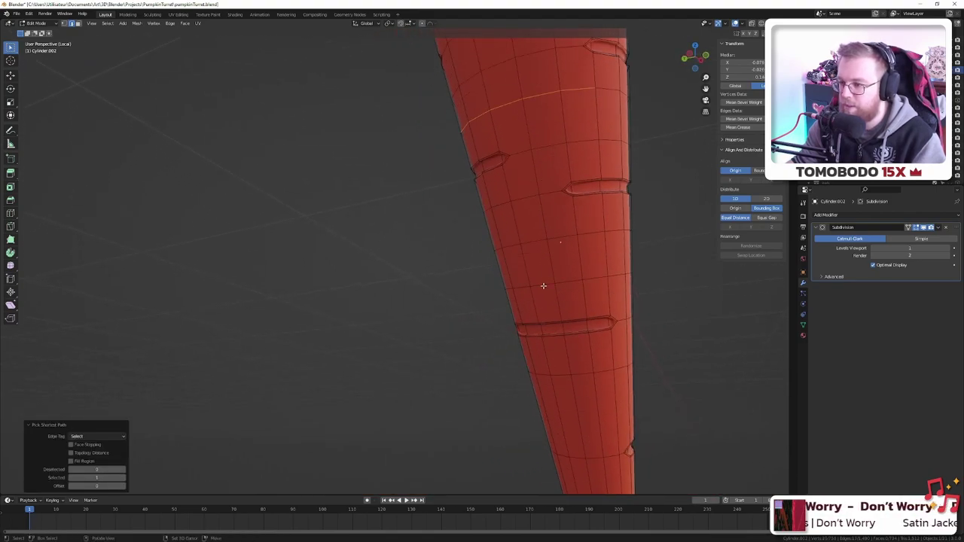
pyautogui.moveTo(630, 275); pyautogui.dragTo(427, 281, button='middle')
pyautogui.keyDown('ctrl'); pyautogui.click(463, 271); pyautogui.keyUp('ctrl')
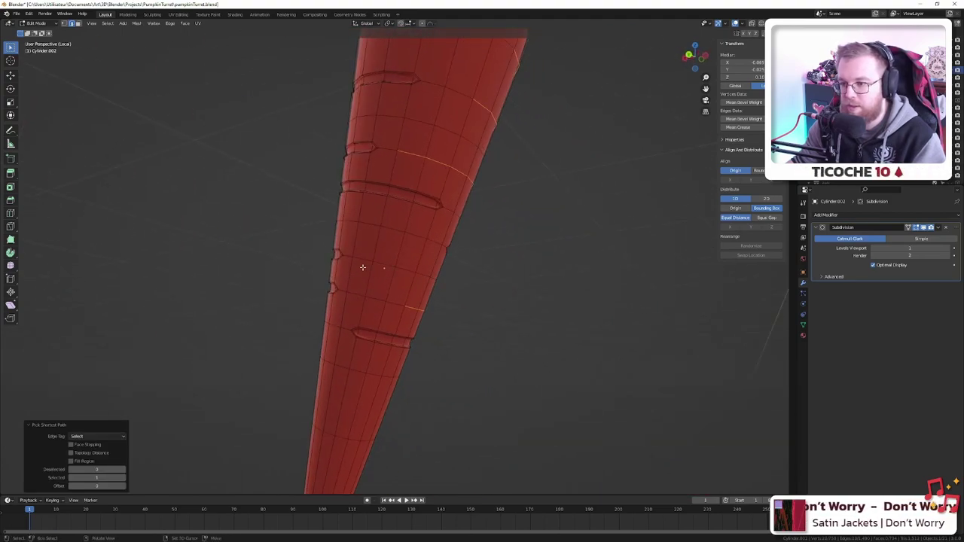
pyautogui.moveTo(357, 267); pyautogui.dragTo(389, 301, button='middle')
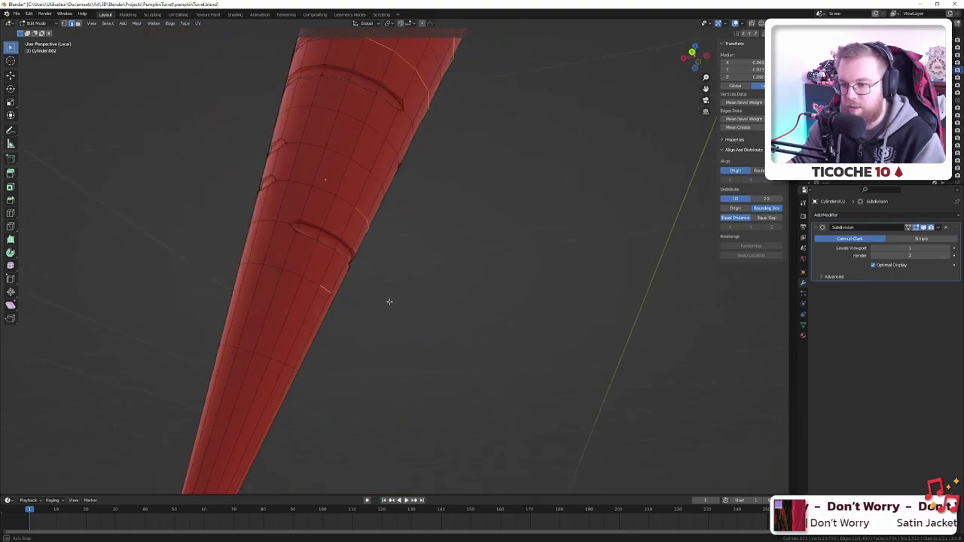
pyautogui.keyDown('ctrl'); pyautogui.click(264, 254); pyautogui.keyUp('ctrl')
pyautogui.moveTo(279, 263); pyautogui.dragTo(433, 315, button='middle')
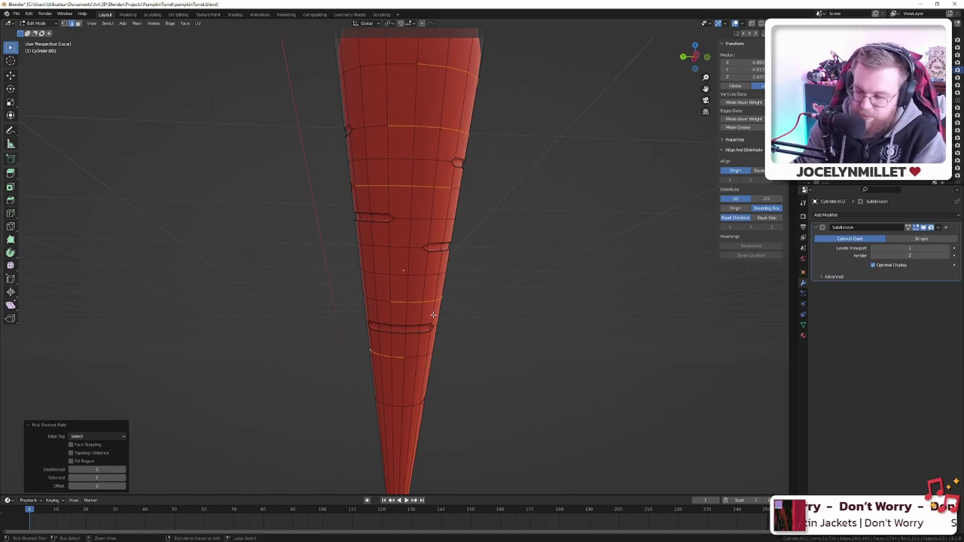
# - Bevel all the selected edge runs with a width of 0.005 m
pyautogui.hotkey('ctrl', 'b')
pyautogui.click(440, 321)
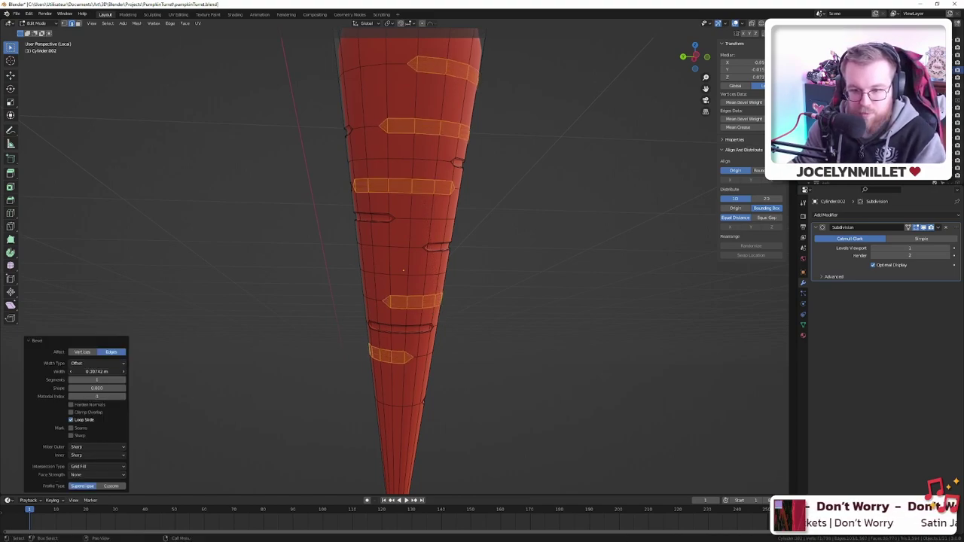
pyautogui.click(97, 371)
pyautogui.write('0.00')
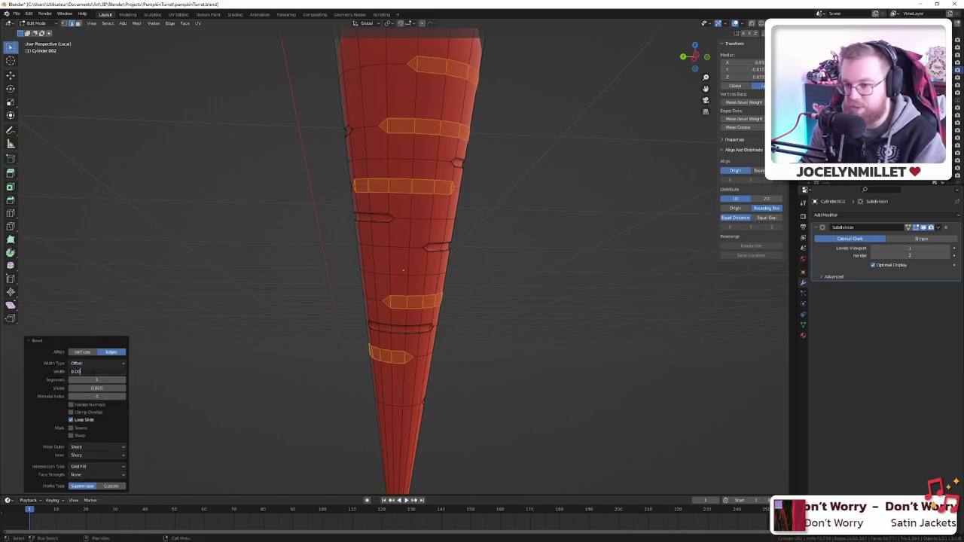
pyautogui.write('5')
pyautogui.press('Return')
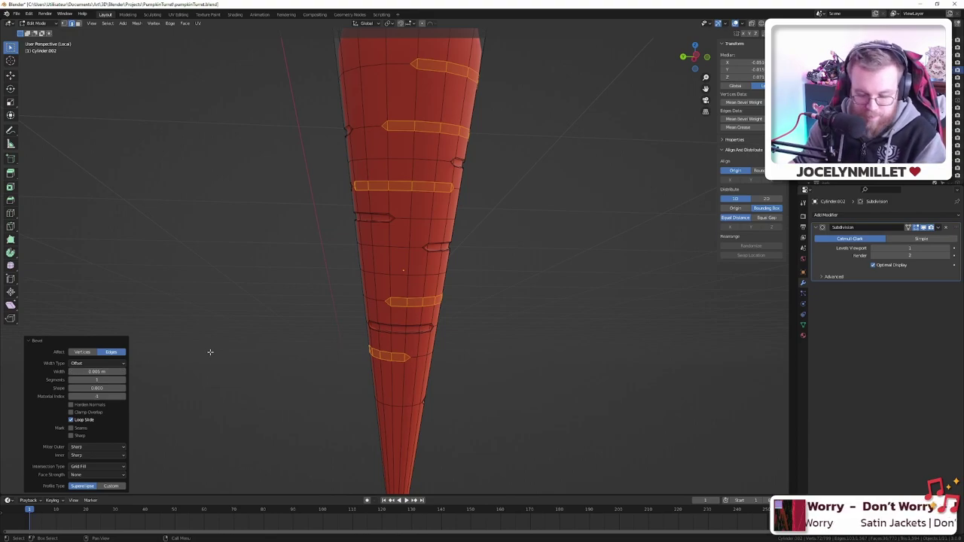
# - Inset the beveled strip faces by a small, precisely entered thickness to leave a thin border inside each strip
pyautogui.press('i')
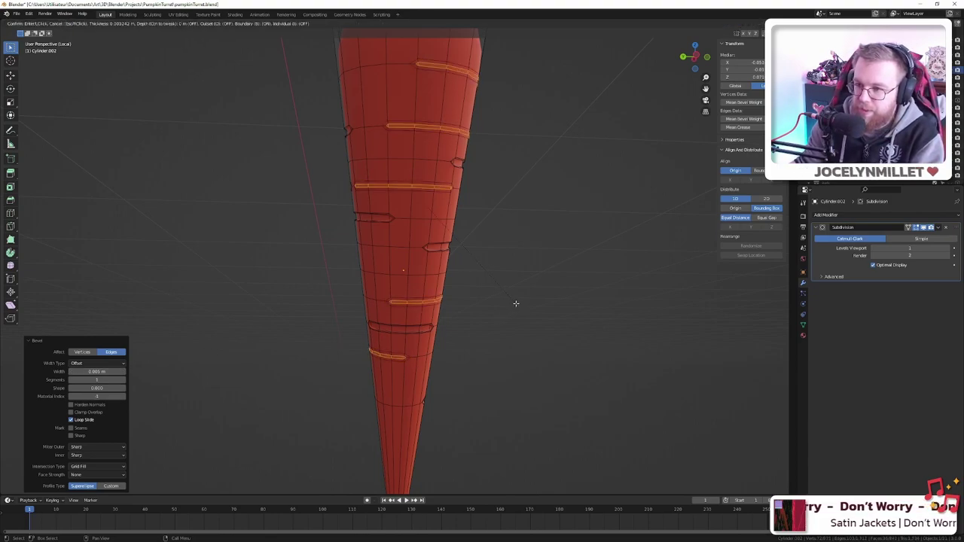
pyautogui.click(518, 304)
pyautogui.click(86, 444)
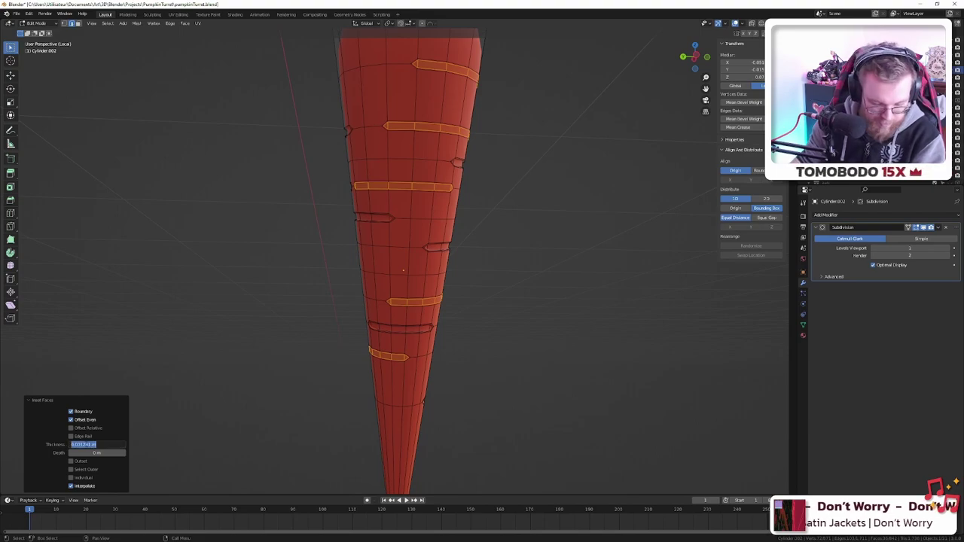
pyautogui.write('0.0')
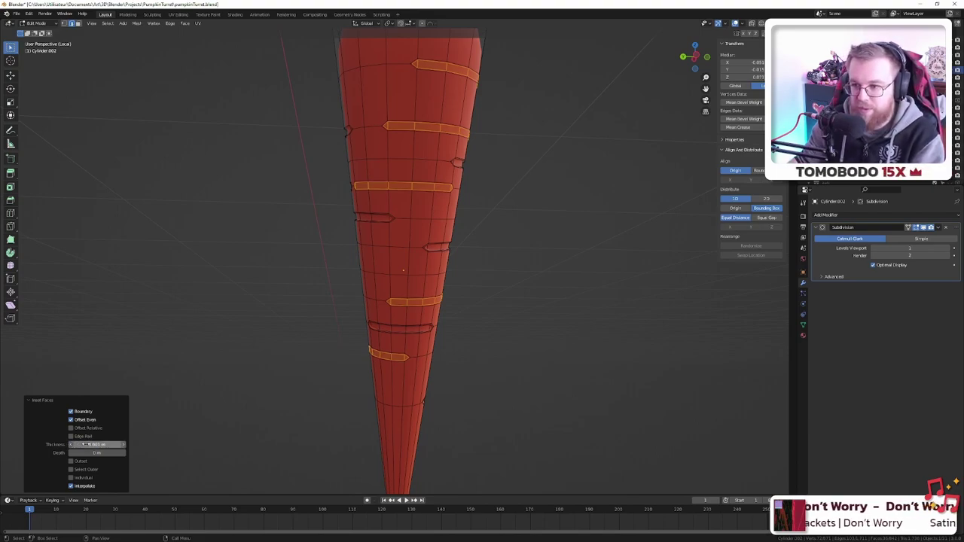
pyautogui.press('Return')
pyautogui.keyDown('shift'); pyautogui.moveTo(377, 251); pyautogui.dragTo(365, 260, button='middle'); pyautogui.keyUp('shift')
pyautogui.press('e')
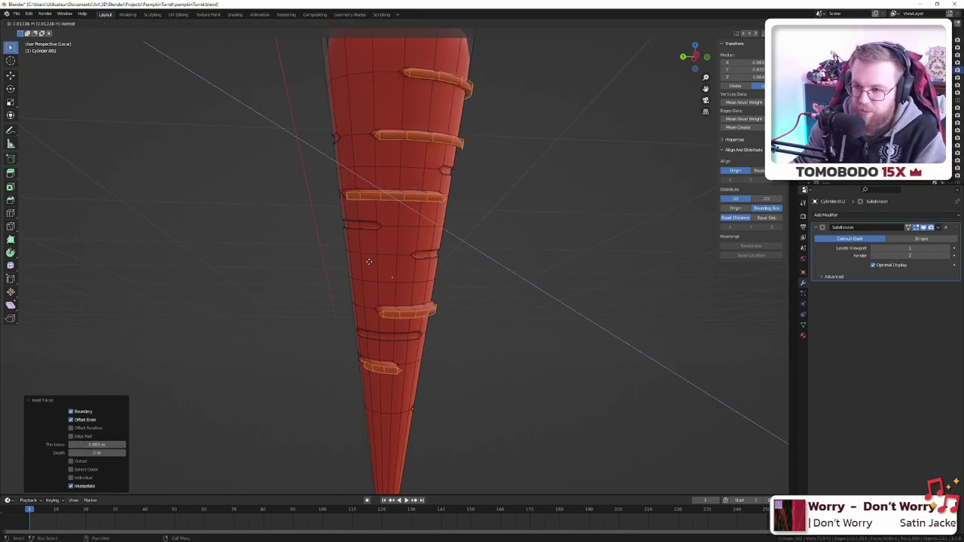
pyautogui.rightClick(367, 260)
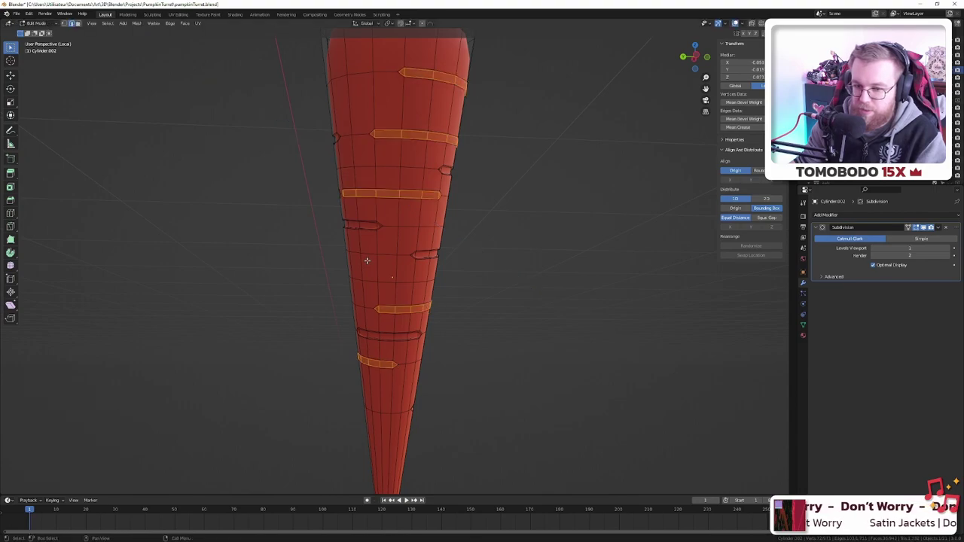
# - Extrude the inset strips inward along their normals with a small negative offset to form shallow grooves
pyautogui.hotkey('alt', 'e')
pyautogui.click(369, 262)
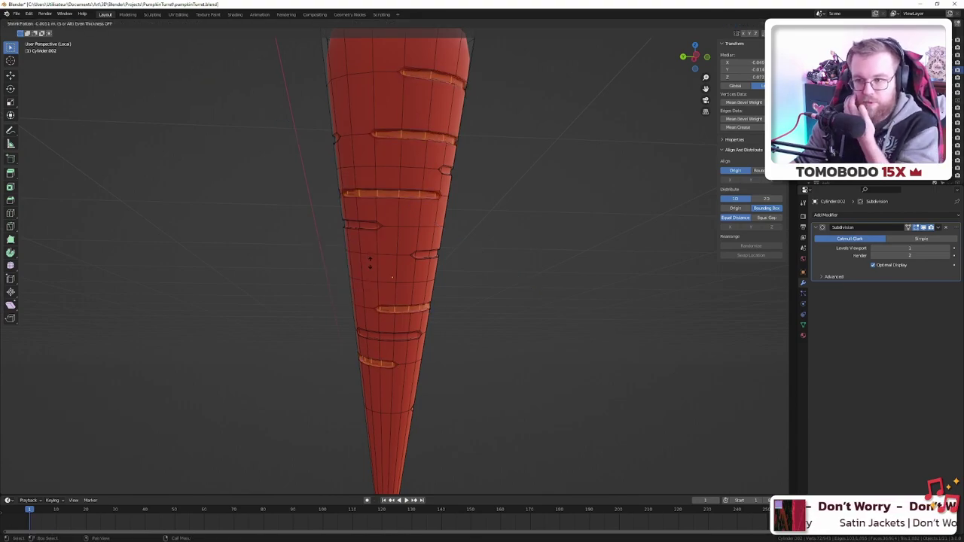
pyautogui.press('Return')
pyautogui.click(91, 469)
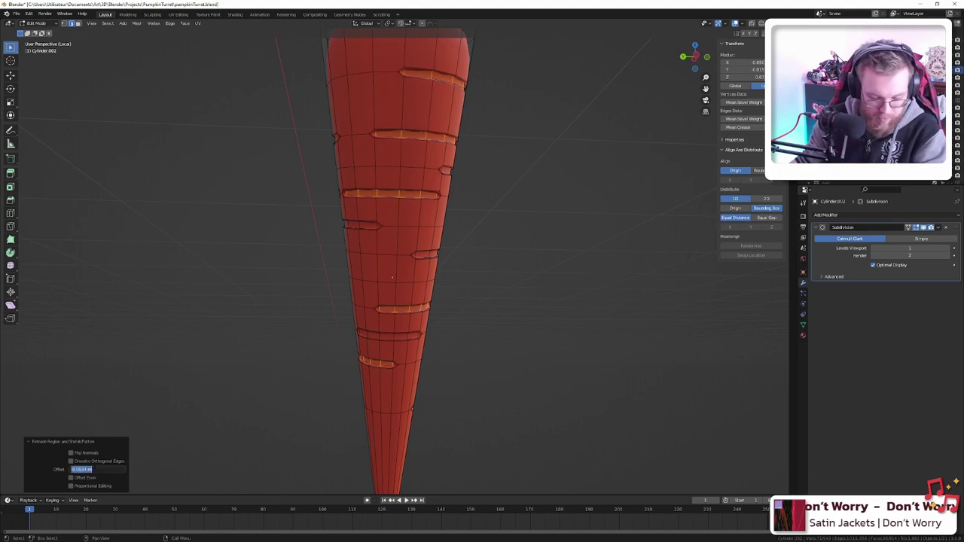
pyautogui.write('0')
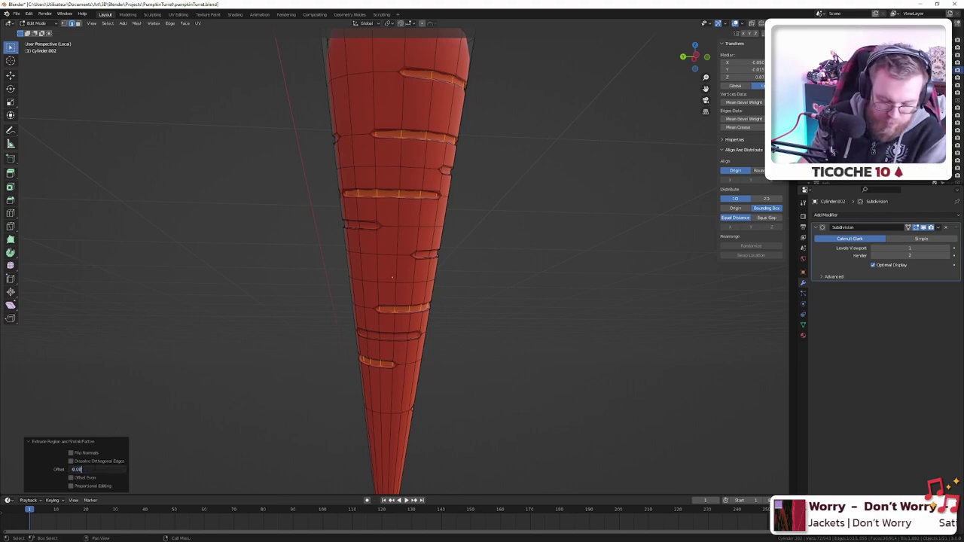
pyautogui.press('Return')
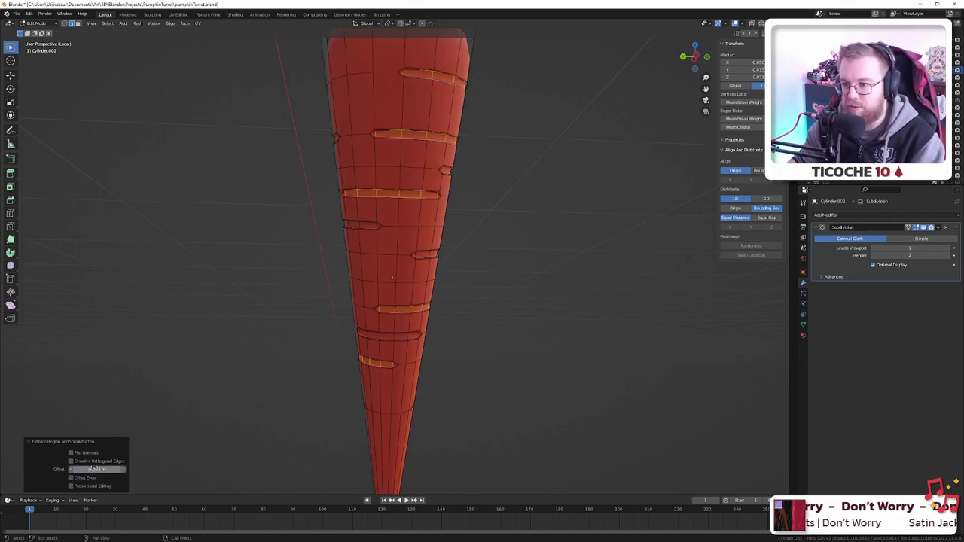
# - Inspect the new grooves around the carrot in Object Mode and save the file
pyautogui.press('Tab')
pyautogui.moveTo(509, 249)
pyautogui.mouseDown(button='middle')
pyautogui.moveTo(414, 263)
pyautogui.moveTo(398, 282)
pyautogui.moveTo(445, 263)
pyautogui.moveTo(392, 244)
pyautogui.moveTo(187, 226)
pyautogui.moveTo(517, 249)
pyautogui.moveTo(564, 226)
pyautogui.mouseUp(button='middle')
pyautogui.scroll(-5, 398, 281)
pyautogui.scroll(2, 451, 189)
pyautogui.scroll(3, 452, 189)
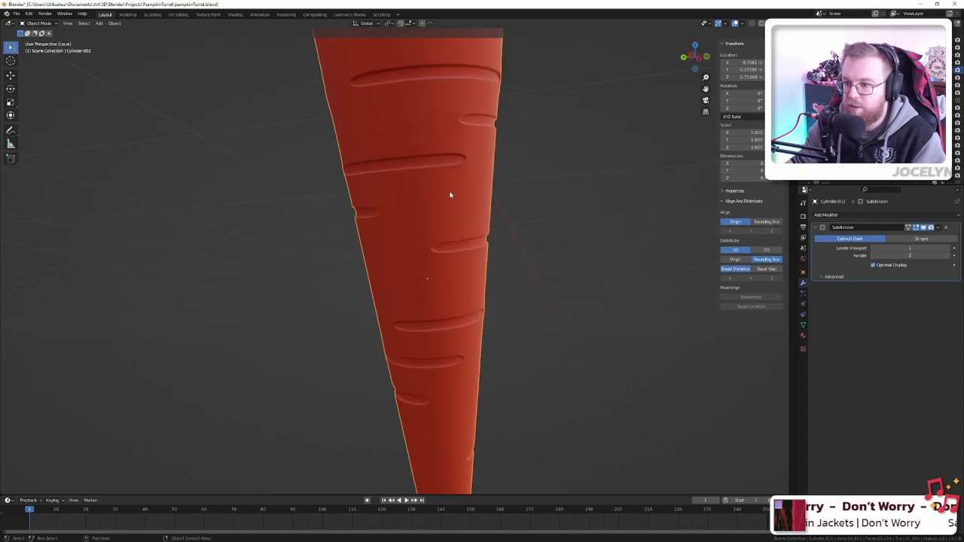
pyautogui.moveTo(450, 196); pyautogui.dragTo(381, 263, button='middle')
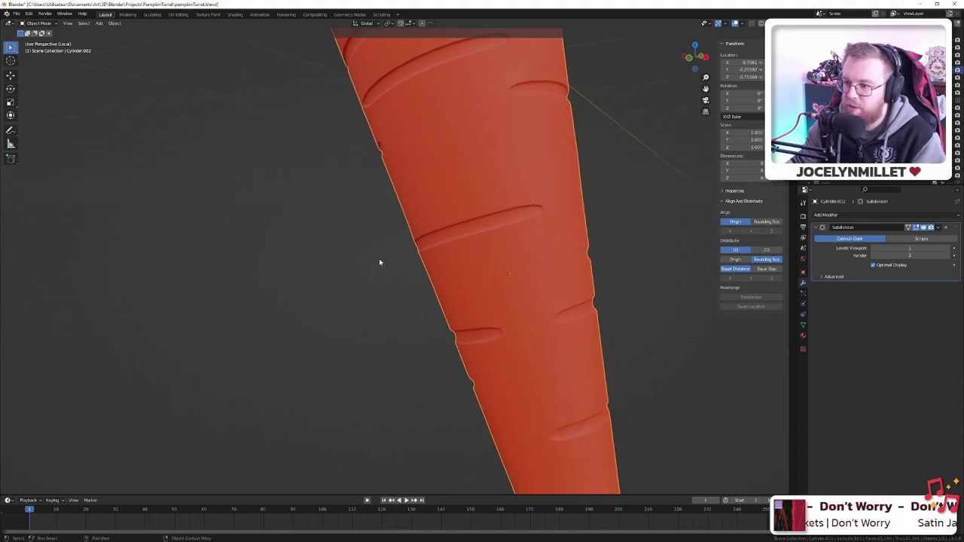
pyautogui.scroll(-4, 381, 263)
pyautogui.moveTo(478, 243); pyautogui.dragTo(453, 252, button='middle')
pyautogui.hotkey('ctrl', 's')
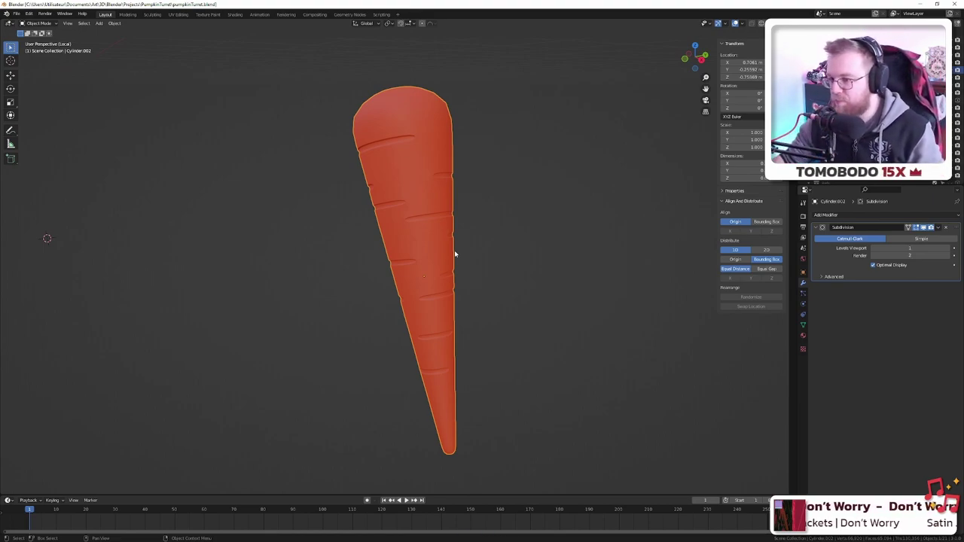
# - In Edit Mode, add an unshifted loop cut on the side faces between the lowest groove and the ring near the carrot's tip
pyautogui.moveTo(462, 204); pyautogui.dragTo(440, 293, button='middle')
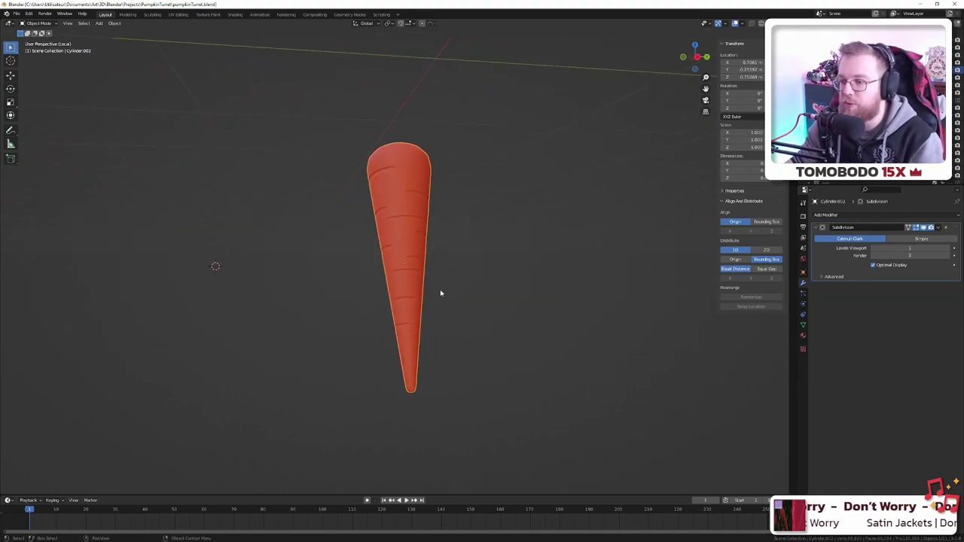
pyautogui.scroll(4, 441, 293)
pyautogui.scroll(-1, 428, 349)
pyautogui.press('Tab')
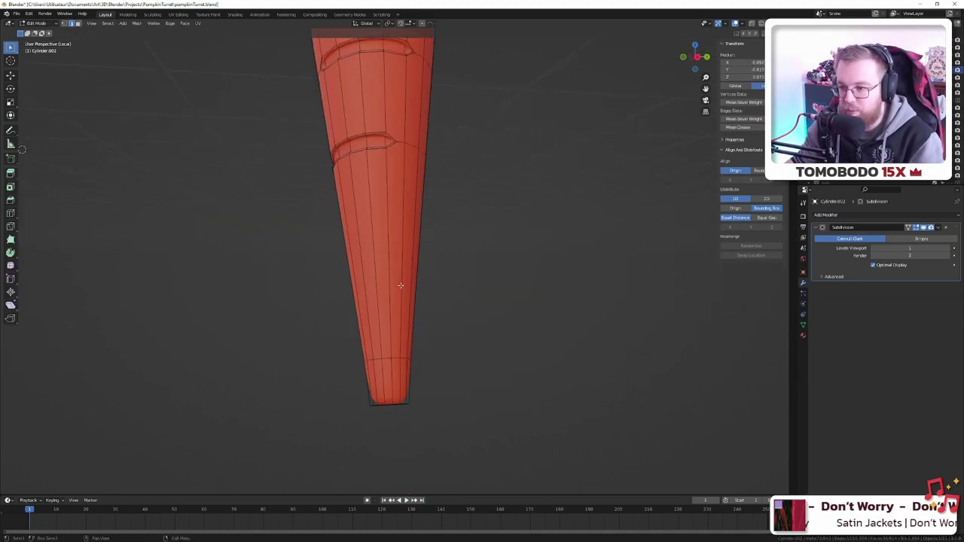
pyautogui.scroll(2, 400, 285)
pyautogui.hotkey('ctrl', 'r')
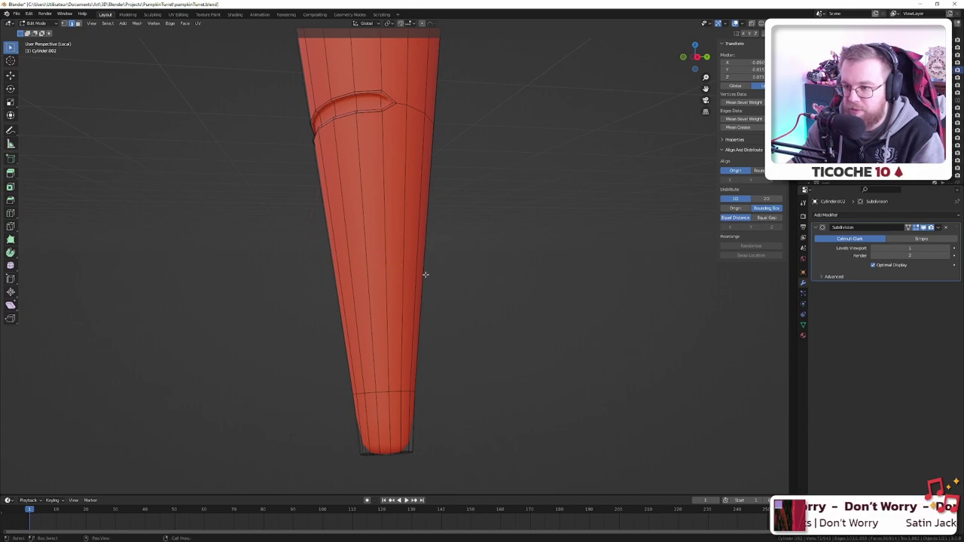
pyautogui.moveTo(422, 273); pyautogui.dragTo(366, 327, button='middle')
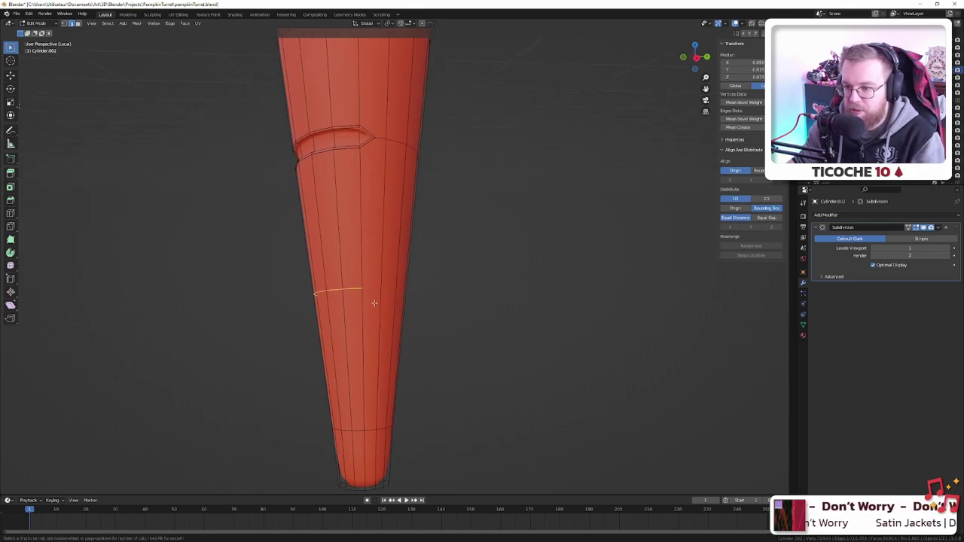
pyautogui.click(380, 300)
pyautogui.click(362, 299)
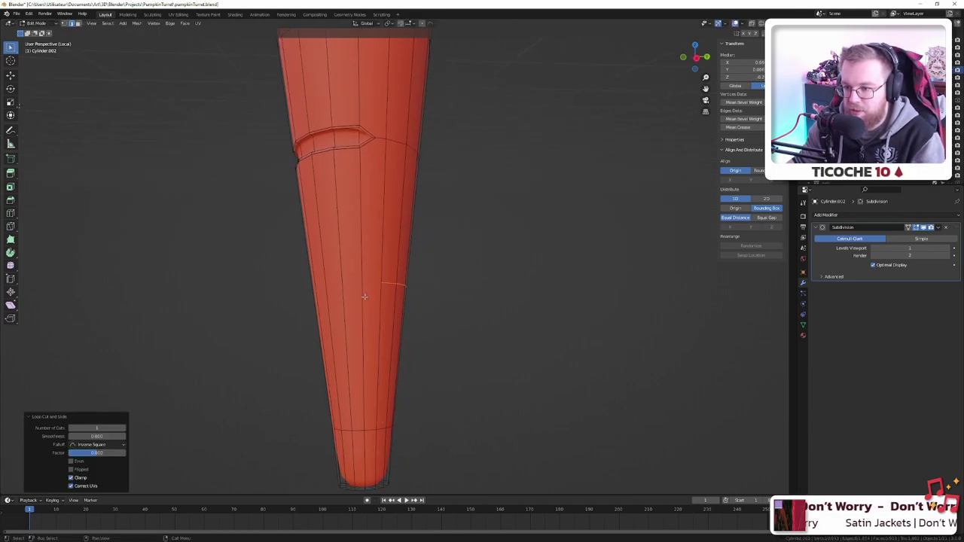
# - Add two loop cuts across the faces beneath the lowest groove, dividing the span down to the tip ring into roughly equal thirds
pyautogui.moveTo(429, 304); pyautogui.dragTo(366, 294, button='middle')
pyautogui.hotkey('ctrl', 'r')
pyautogui.click(365, 295)
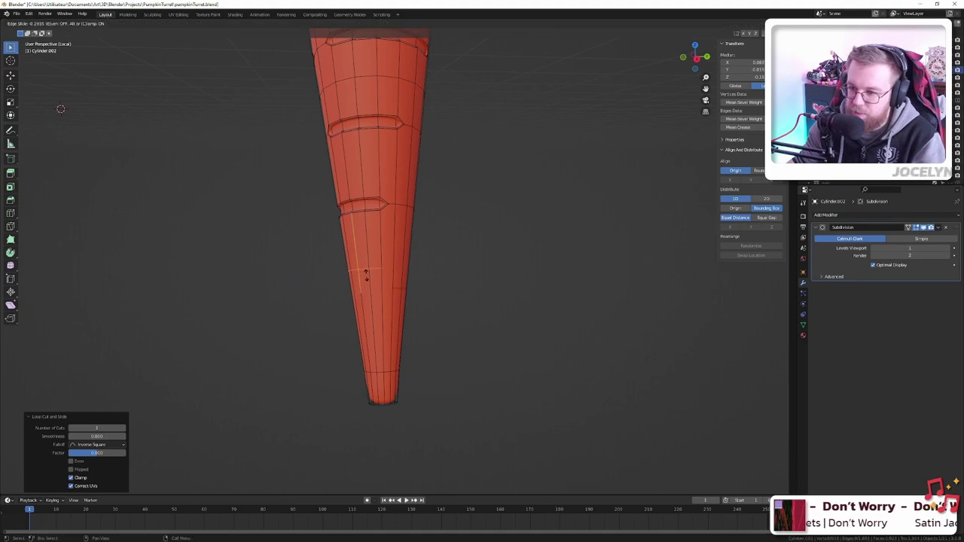
pyautogui.click(366, 273)
pyautogui.scroll(3, 366, 274)
pyautogui.hotkey('ctrl', 'r')
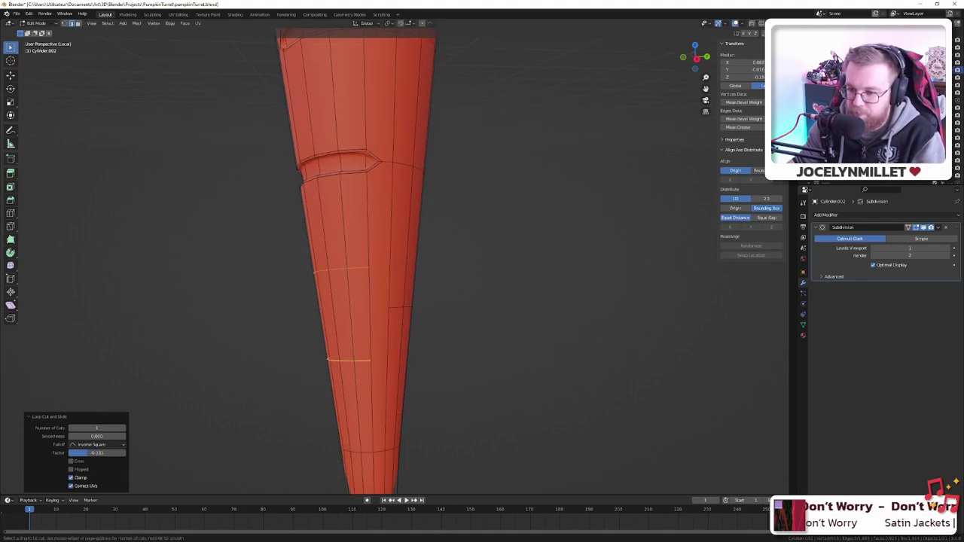
pyautogui.click(360, 375)
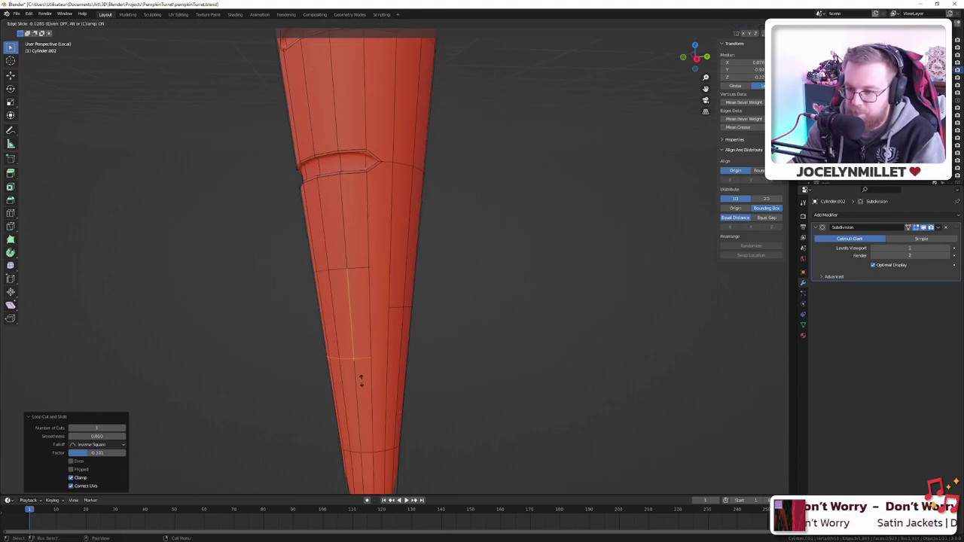
pyautogui.click(399, 384)
# - Try another loop cut on the side faces beside the lowest new cut
pyautogui.hotkey('ctrl', 'r')
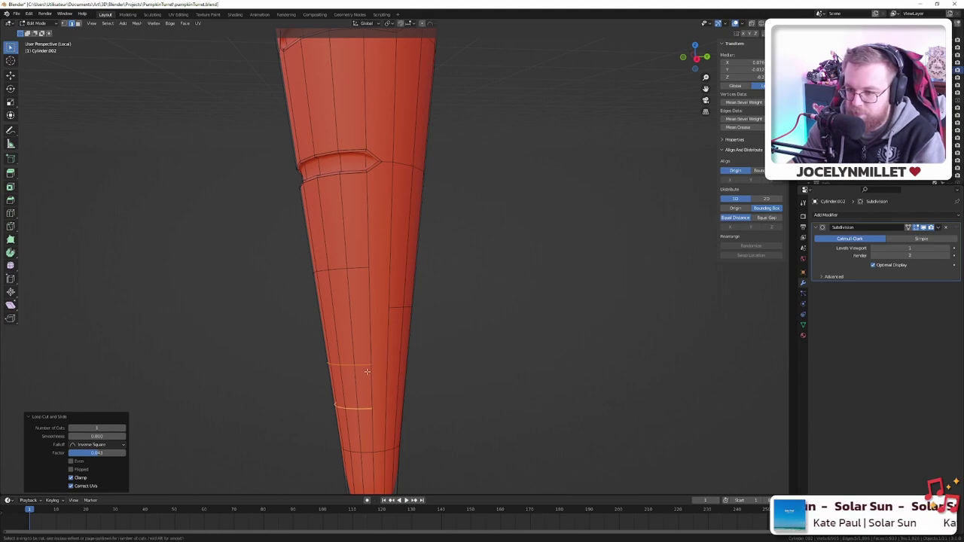
pyautogui.click(403, 374)
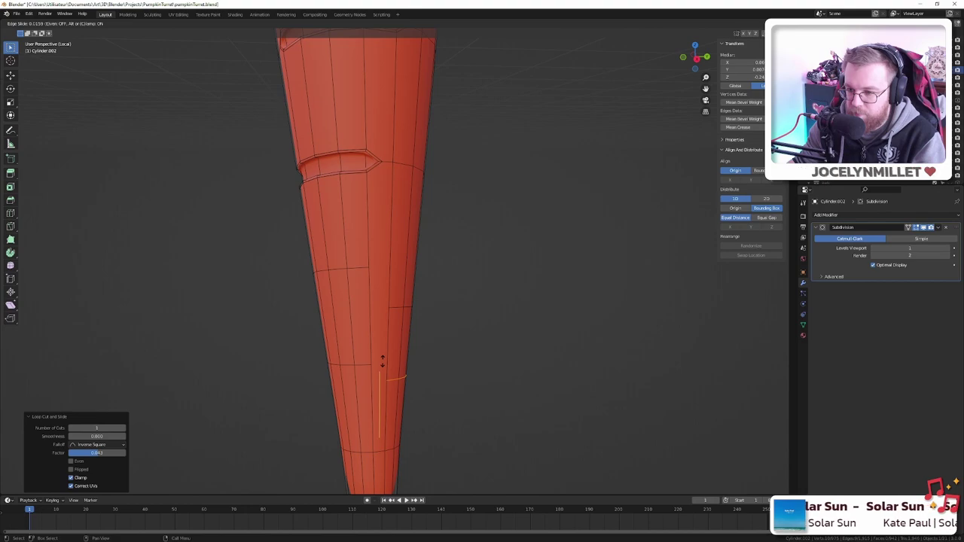
pyautogui.click(383, 363)
pyautogui.scroll(3, 387, 383)
pyautogui.scroll(-2, 388, 388)
pyautogui.hotkey('ctrl', 'z')
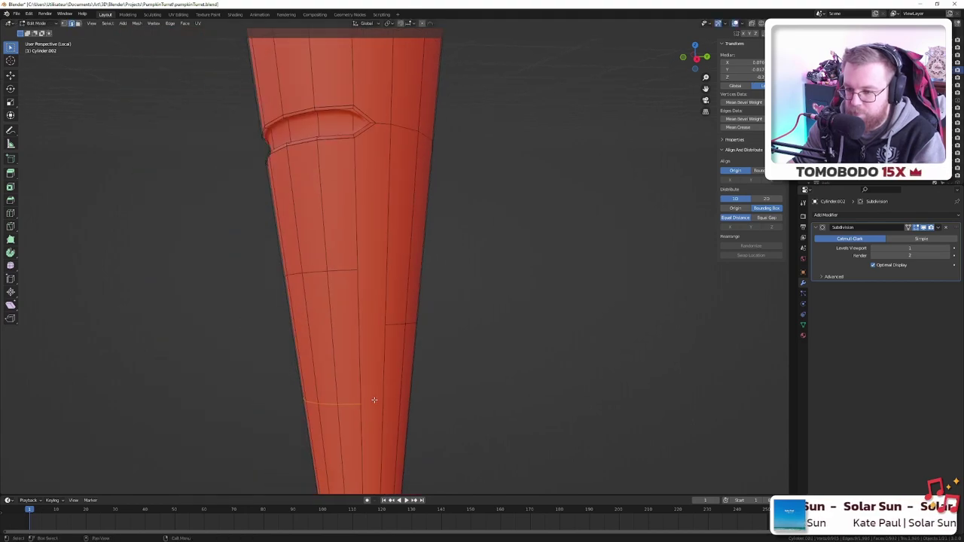
# - Extend the edge selection with staggered partial runs along the cuts below the lowest groove and the ring near the carrot's tip
pyautogui.scroll(3, 374, 398)
pyautogui.moveTo(336, 400); pyautogui.dragTo(420, 381, button='middle')
pyautogui.scroll(-5, 424, 381)
pyautogui.moveTo(485, 348); pyautogui.dragTo(517, 261, button='middle')
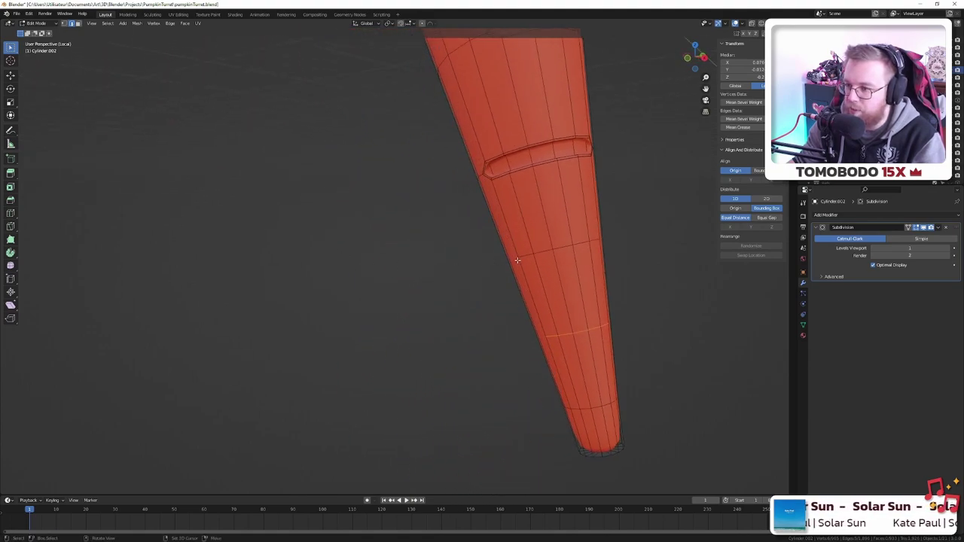
pyautogui.keyDown('ctrl'); pyautogui.click(566, 250); pyautogui.keyUp('ctrl')
pyautogui.moveTo(577, 243); pyautogui.dragTo(498, 238, button='middle')
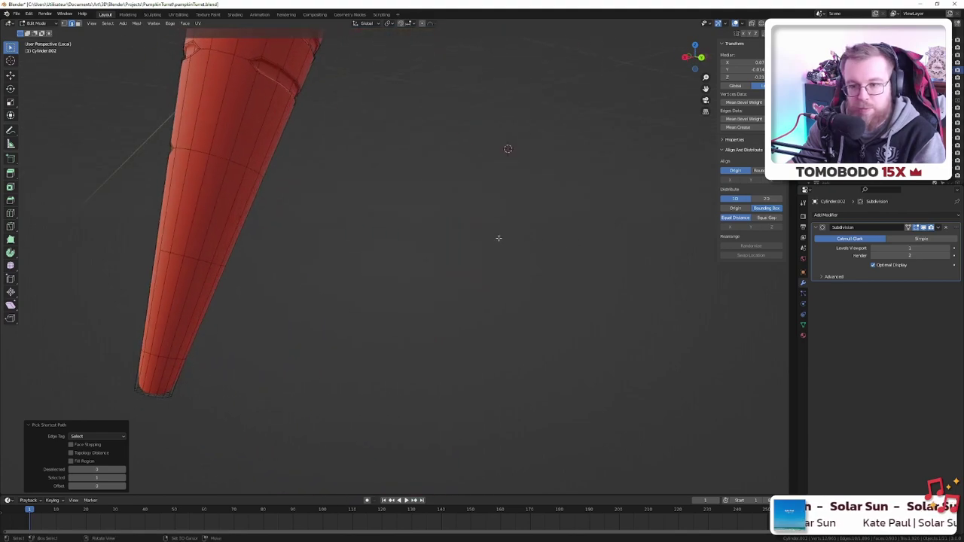
pyautogui.moveTo(169, 254); pyautogui.dragTo(282, 271, button='middle')
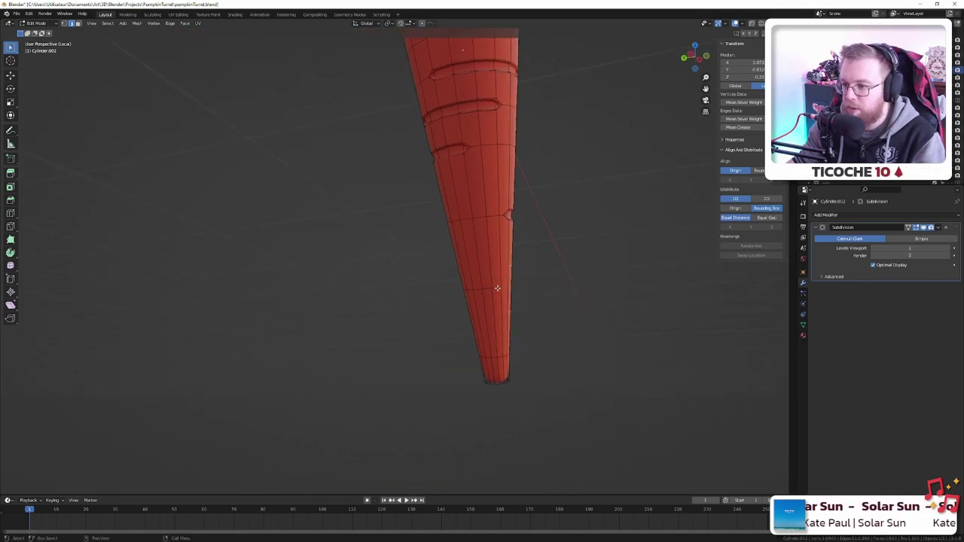
pyautogui.keyDown('ctrl'); pyautogui.click(476, 290); pyautogui.keyUp('ctrl')
pyautogui.moveTo(476, 290); pyautogui.dragTo(683, 301, button='middle')
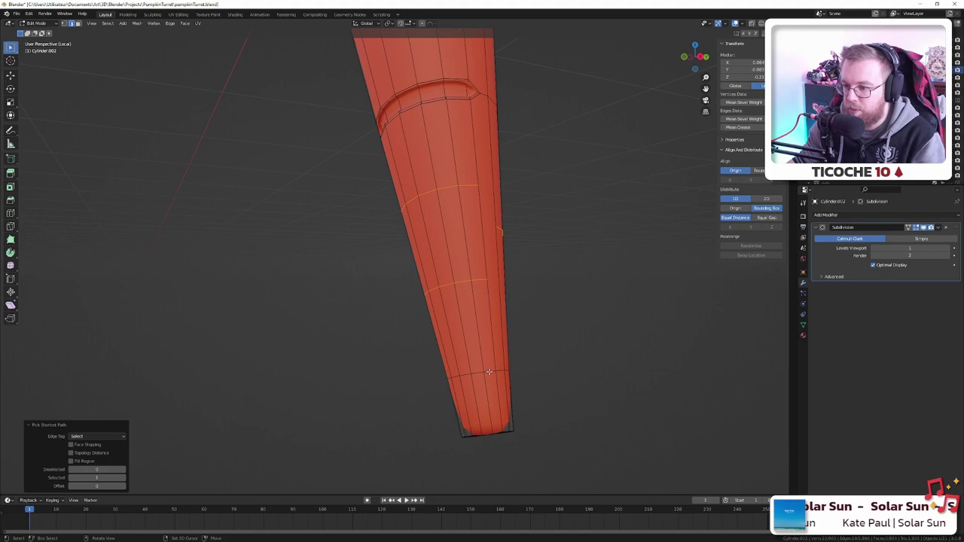
pyautogui.keyDown('shift'); pyautogui.click(490, 371); pyautogui.keyUp('shift')
pyautogui.moveTo(490, 371); pyautogui.dragTo(505, 348, button='middle')
pyautogui.keyDown('ctrl'); pyautogui.click(578, 351); pyautogui.keyUp('ctrl')
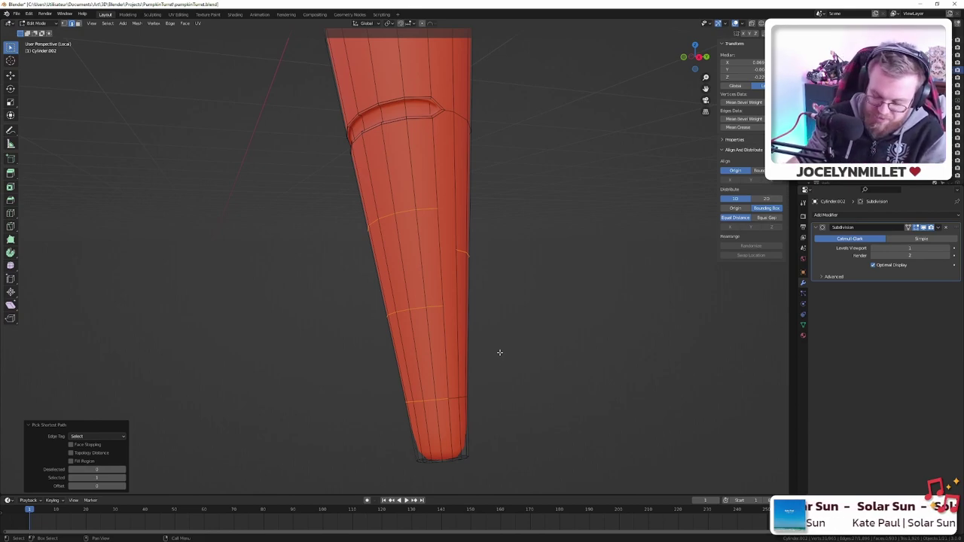
# - Bevel the selected edge runs into bands with a width of 0.005 m
pyautogui.hotkey('ctrl', 'b')
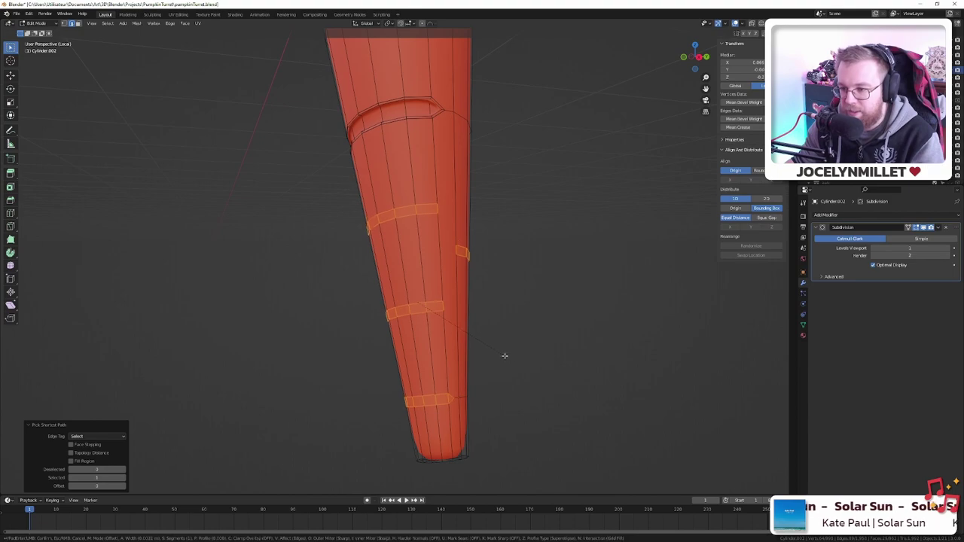
pyautogui.click(505, 356)
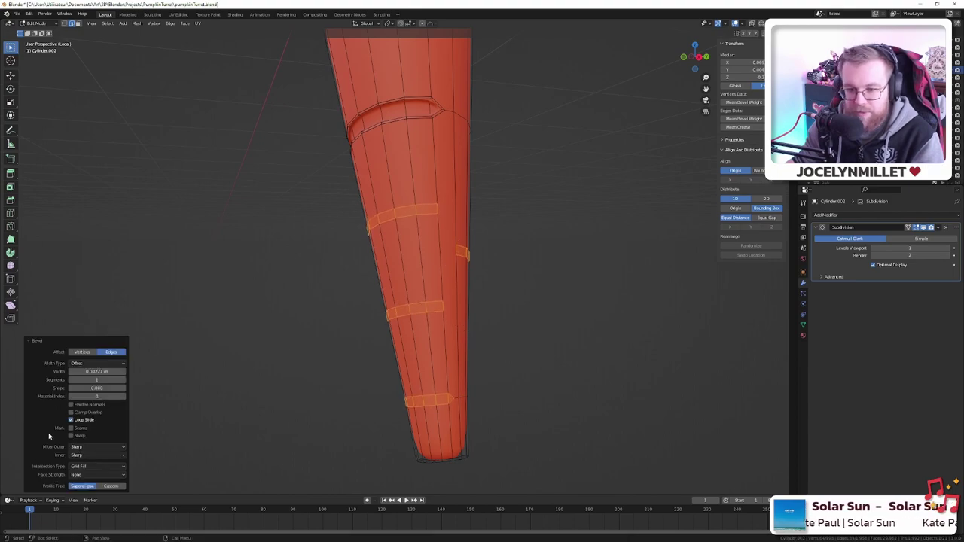
pyautogui.click(97, 372)
pyautogui.write('0.005')
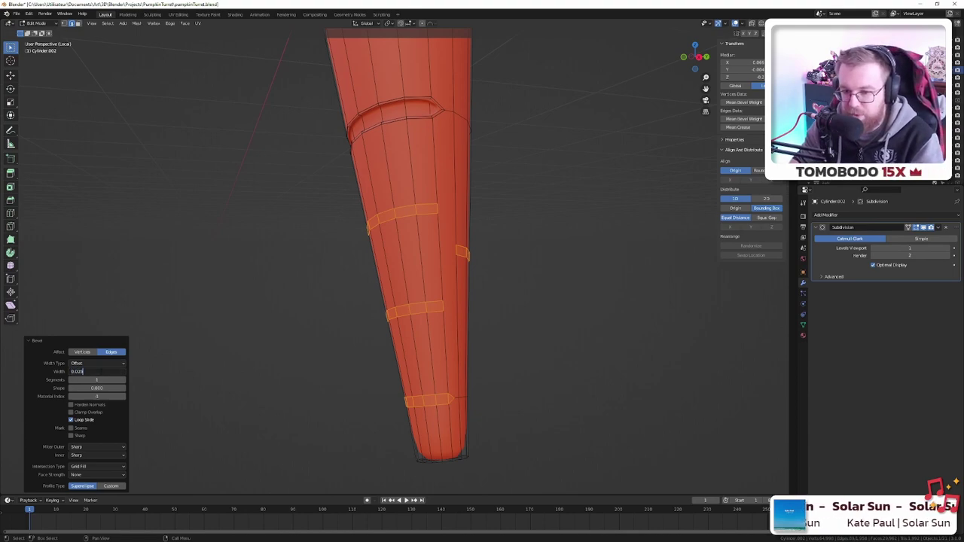
pyautogui.press('Return')
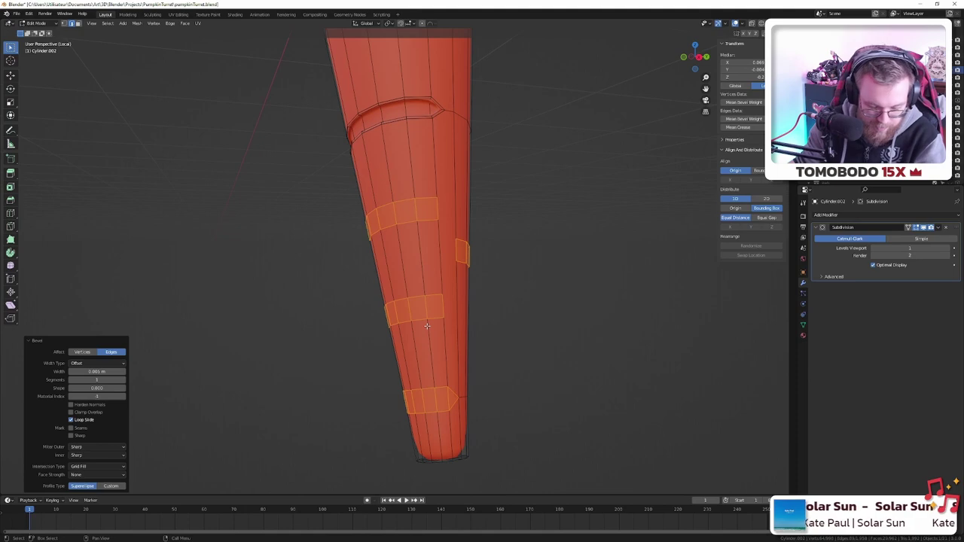
# - Inset the beveled faces slightly, leaving a thin border inside each band
pyautogui.press('i')
pyautogui.click(396, 337)
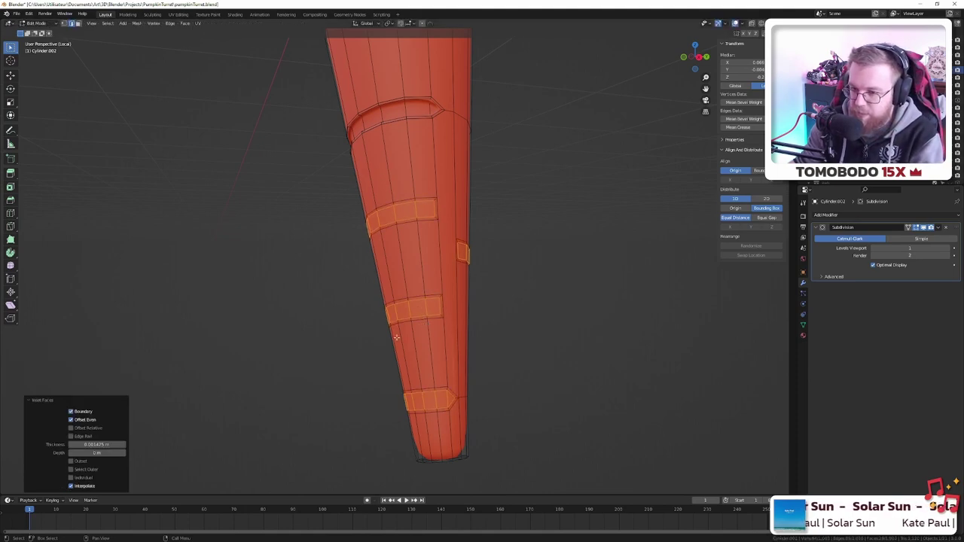
pyautogui.click(96, 444)
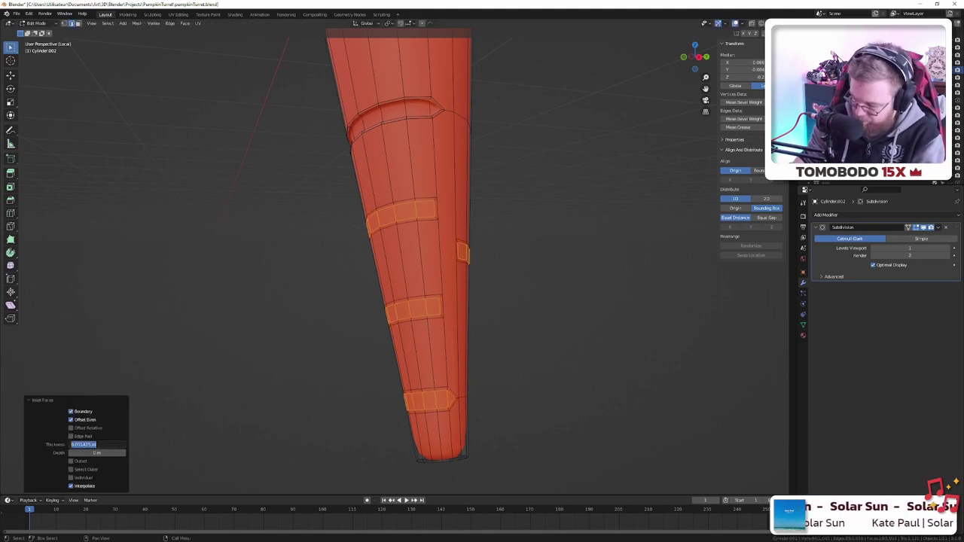
pyautogui.write('0.003')
pyautogui.press('Return')
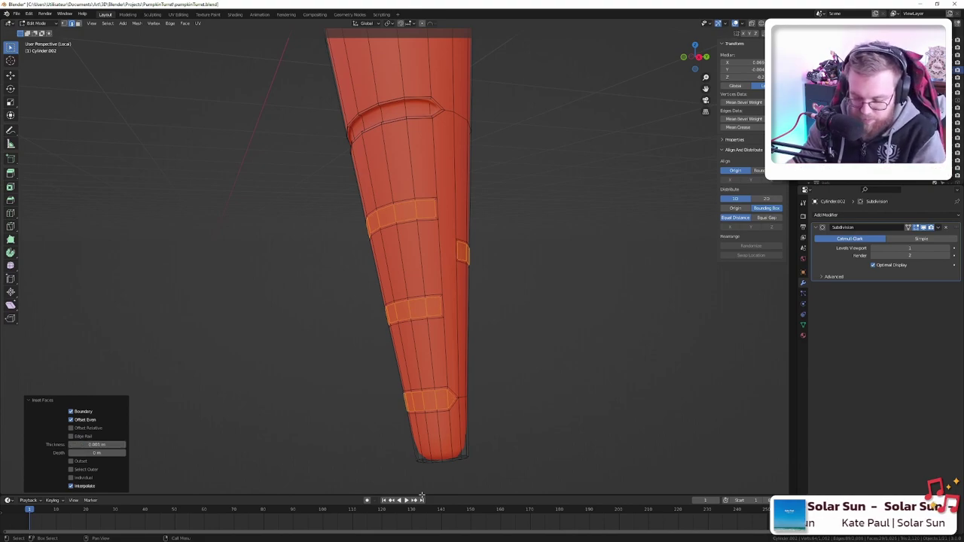
# - Extrude the inset faces inward along their normals with an offset of -0.002 m to form grooves
pyautogui.hotkey('alt', 'e')
pyautogui.click(497, 428)
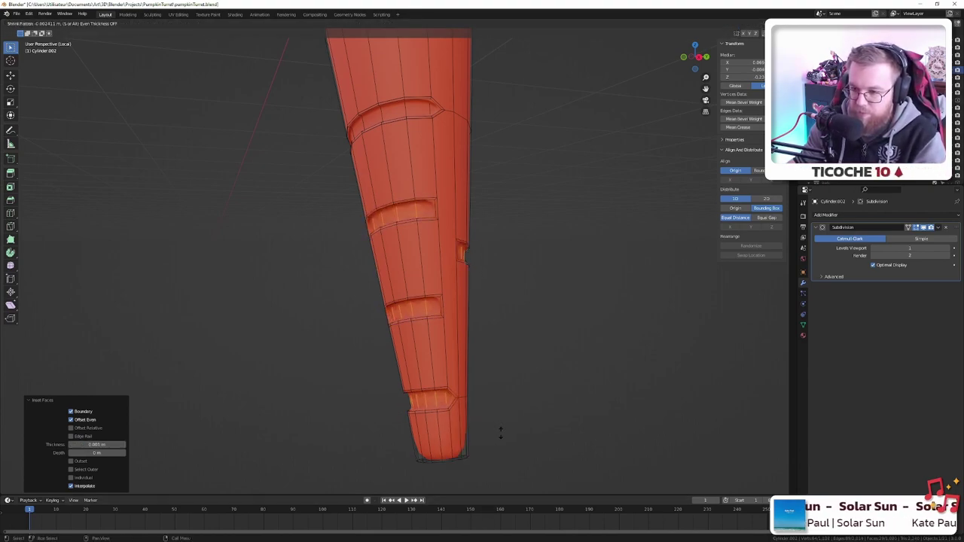
pyautogui.click(501, 433)
pyautogui.click(85, 468)
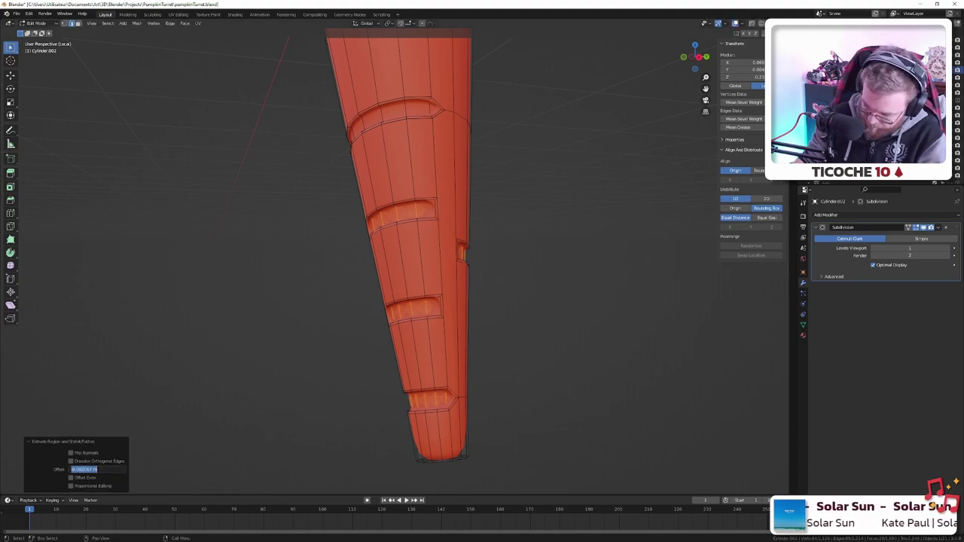
pyautogui.write('0.002')
pyautogui.press('Return')
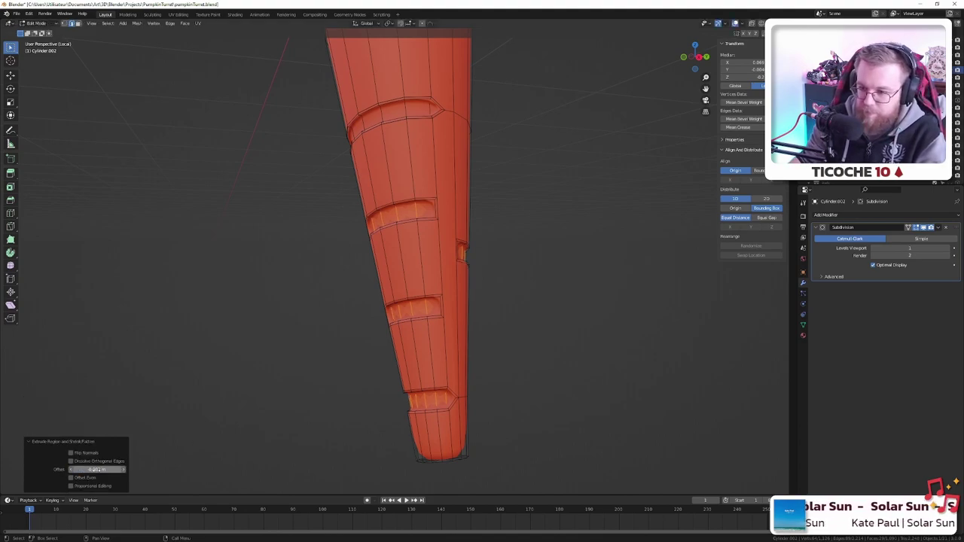
# - Examine the new lower grooves in Object Mode, both up close and over the whole carrot
pyautogui.press('Tab')
pyautogui.moveTo(525, 257)
pyautogui.mouseDown(button='middle')
pyautogui.moveTo(488, 258)
pyautogui.moveTo(536, 263)
pyautogui.moveTo(507, 263)
pyautogui.mouseUp(button='middle')
pyautogui.scroll(5, 410, 323)
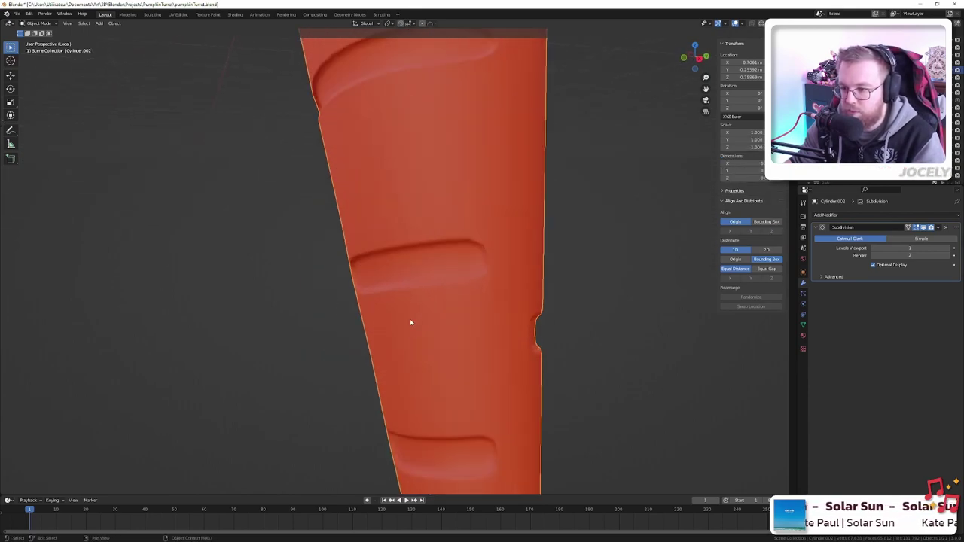
pyautogui.scroll(-2, 496, 240)
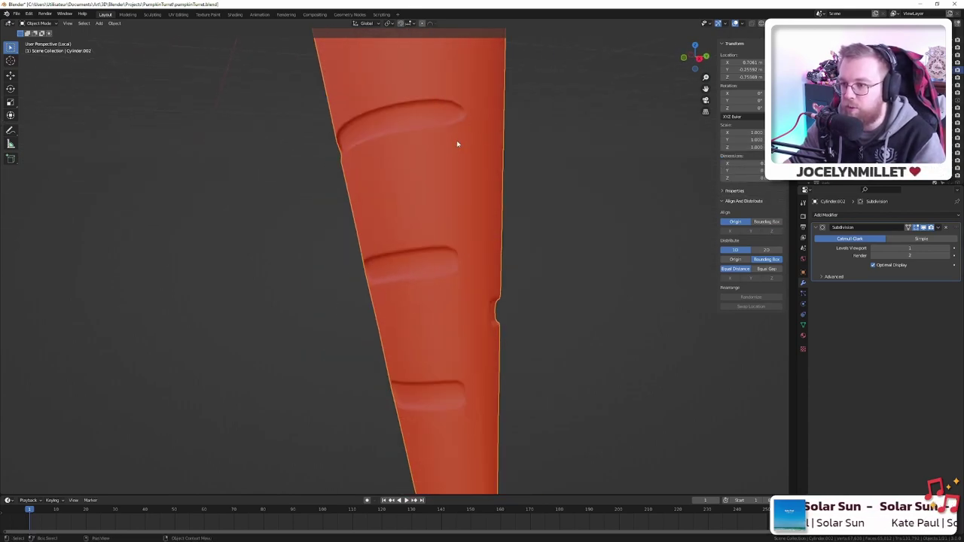
pyautogui.scroll(-6, 452, 197)
pyautogui.moveTo(445, 203); pyautogui.dragTo(378, 168, button='middle')
pyautogui.press('Tab')
pyautogui.press('Tab')
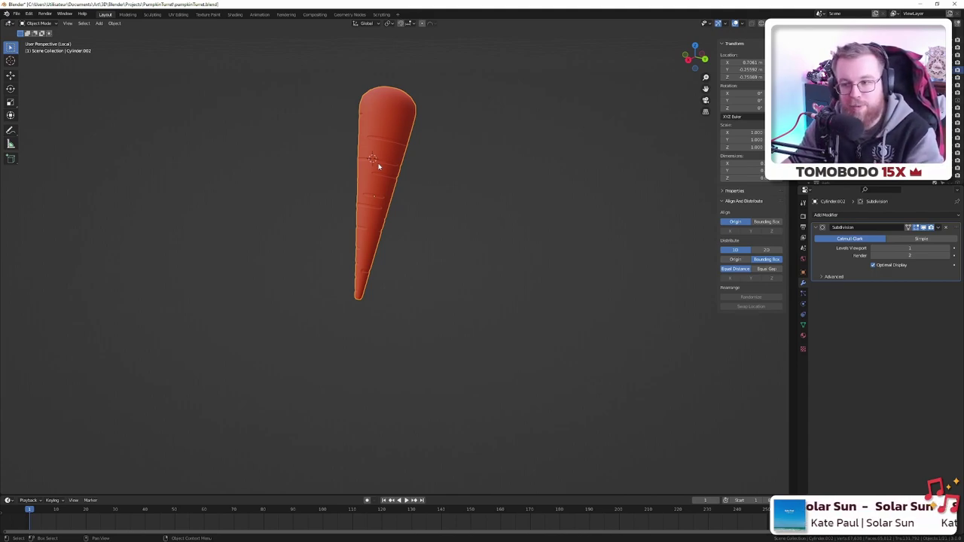
# - Check the grooved carrot from several sides, save the file and leave local view to show the full turret
pyautogui.scroll(3, 379, 167)
pyautogui.moveTo(370, 161)
pyautogui.mouseDown(button='middle')
pyautogui.moveTo(381, 176)
pyautogui.moveTo(372, 163)
pyautogui.moveTo(385, 157)
pyautogui.mouseUp(button='middle')
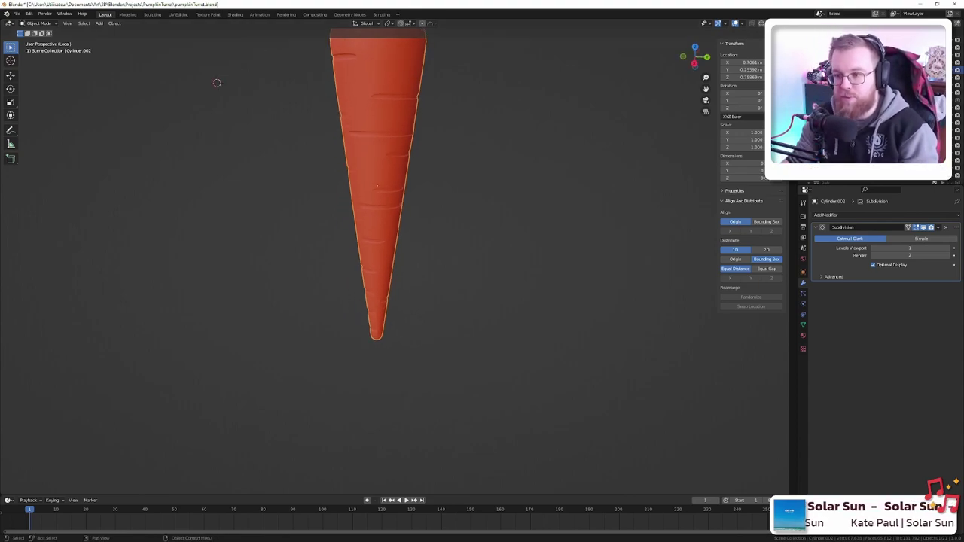
pyautogui.keyDown('shift'); pyautogui.moveTo(398, 136); pyautogui.dragTo(450, 216, button='middle'); pyautogui.keyUp('shift')
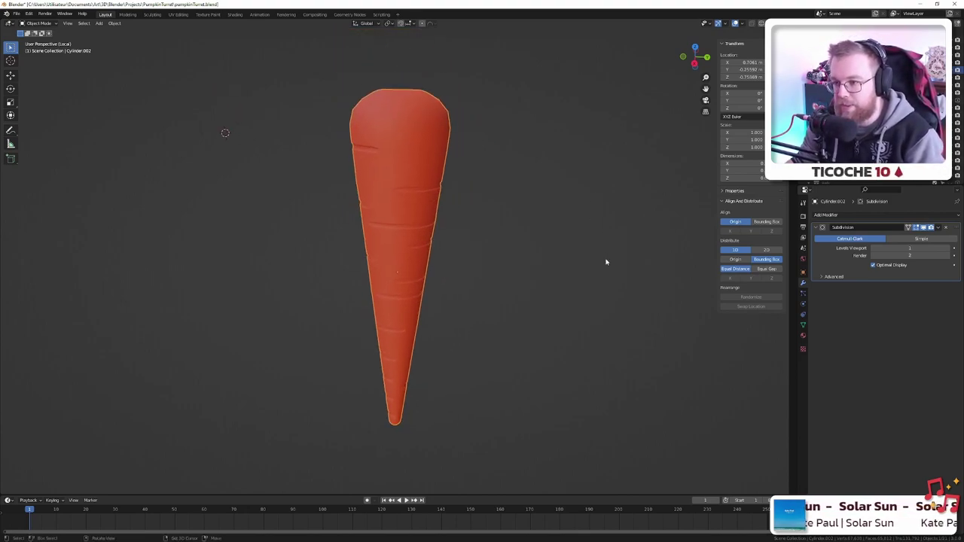
pyautogui.moveTo(605, 261); pyautogui.dragTo(468, 229, button='middle')
pyautogui.hotkey('ctrl', 's')
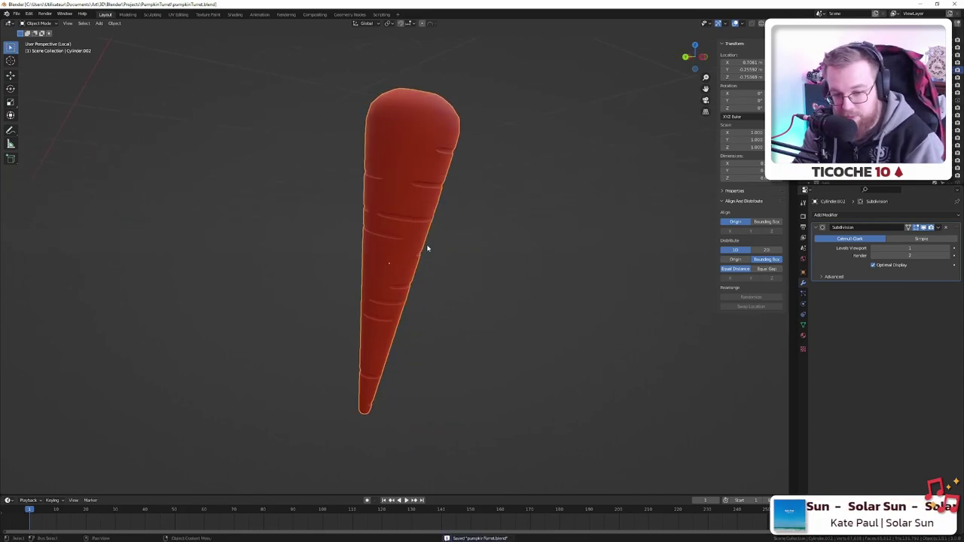
pyautogui.press('KP_Divide')
pyautogui.scroll(6, 497, 255)
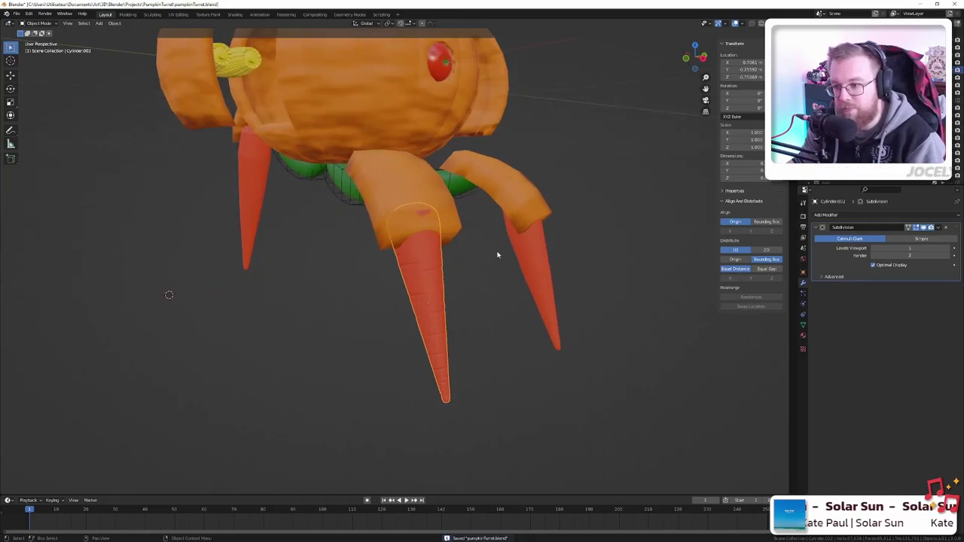
pyautogui.scroll(-4, 497, 254)
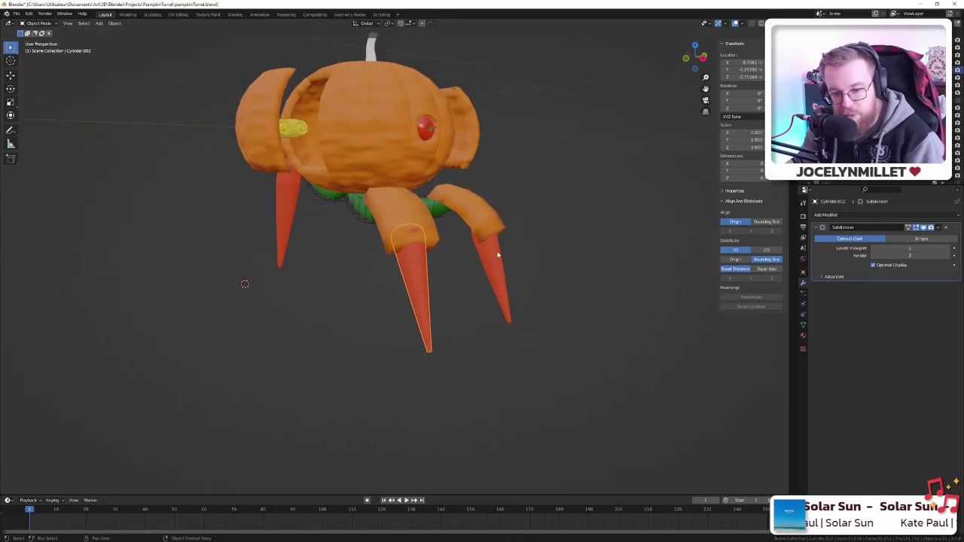
# - In front view, move the grooved carrot about -0.035 m in X and 0.005 m in Z to line up with the neighbouring smooth carrot
pyautogui.moveTo(497, 255); pyautogui.dragTo(577, 216, button='middle')
pyautogui.scroll(4, 422, 278)
pyautogui.scroll(-3, 425, 284)
pyautogui.click(467, 274)
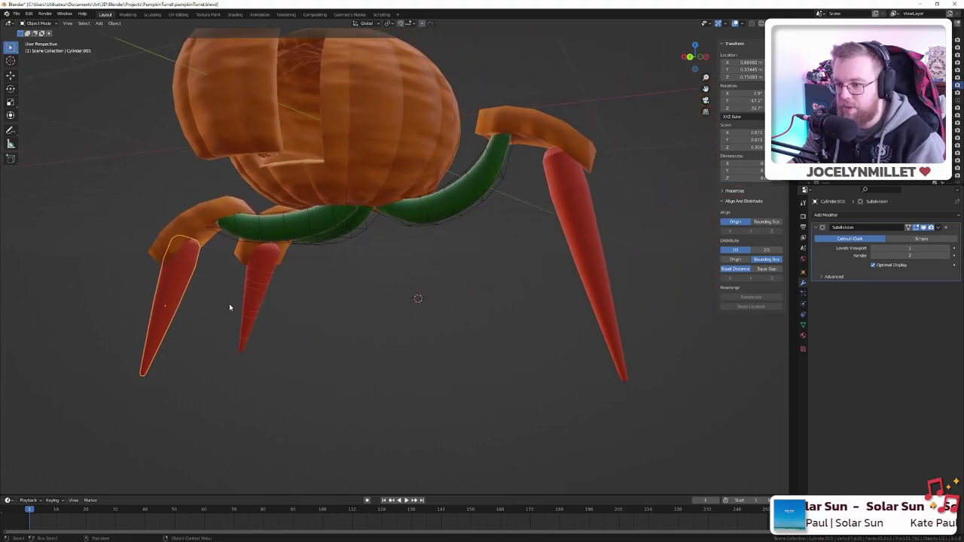
pyautogui.click(261, 277)
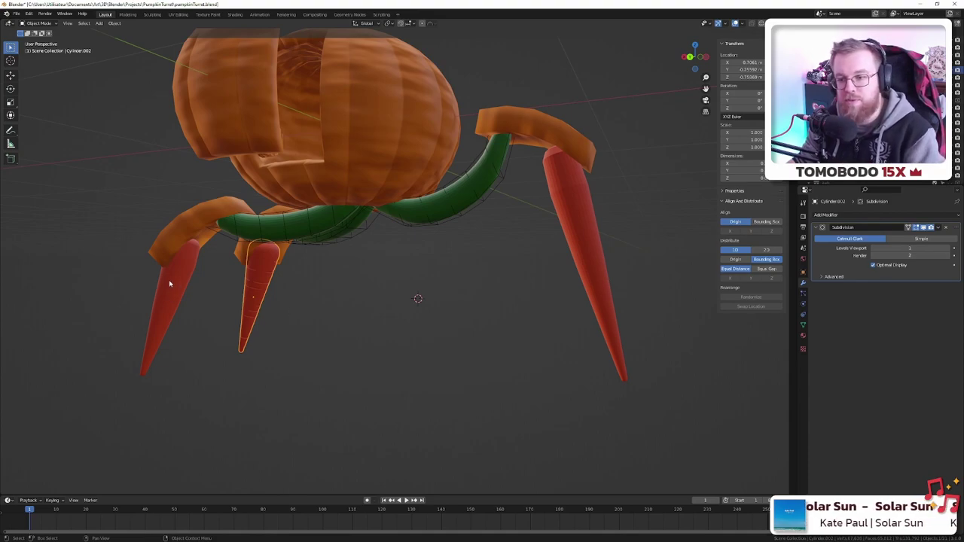
pyautogui.moveTo(171, 284); pyautogui.dragTo(213, 276, button='middle')
pyautogui.press('KP_1')
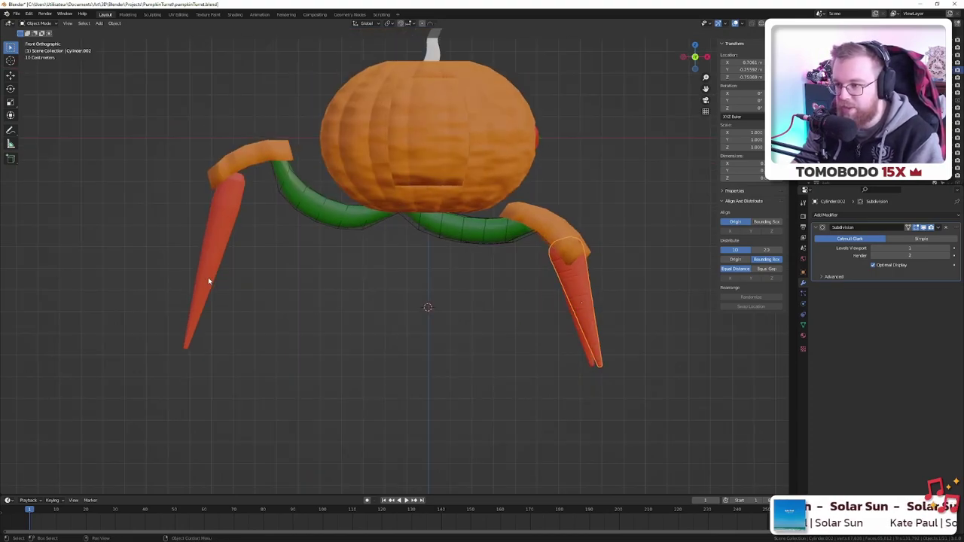
pyautogui.press('g')
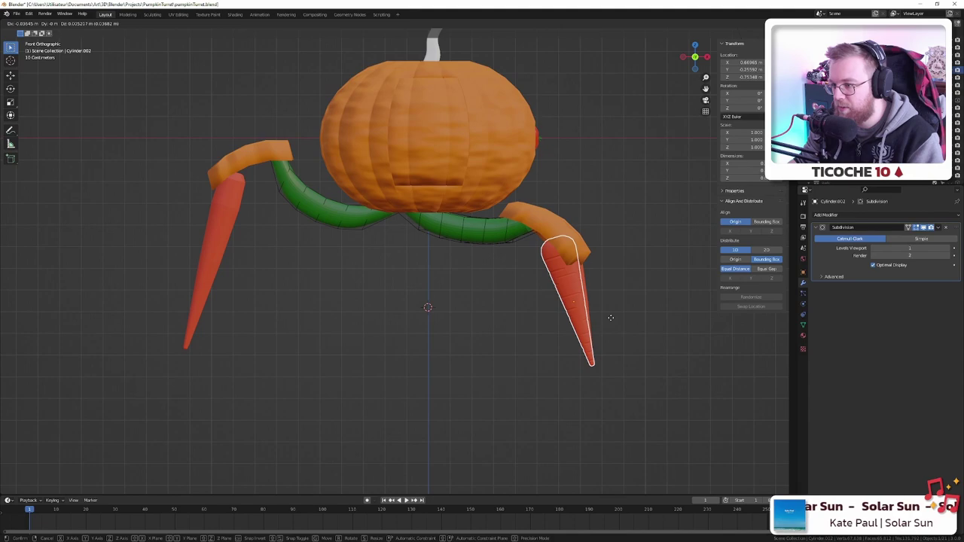
pyautogui.click(611, 321)
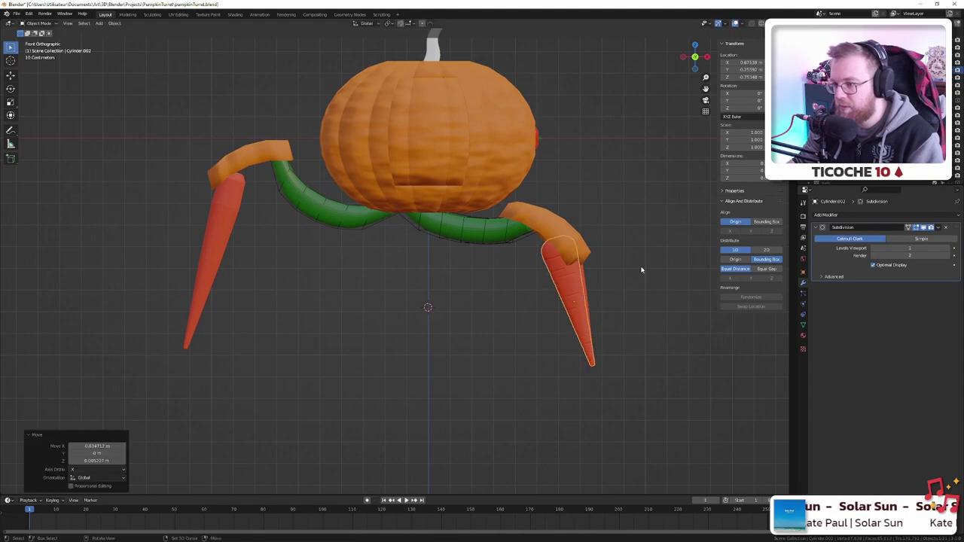
# - Delete the smooth carrot leg next to the grooved one
pyautogui.press('ctrl+KP_1')
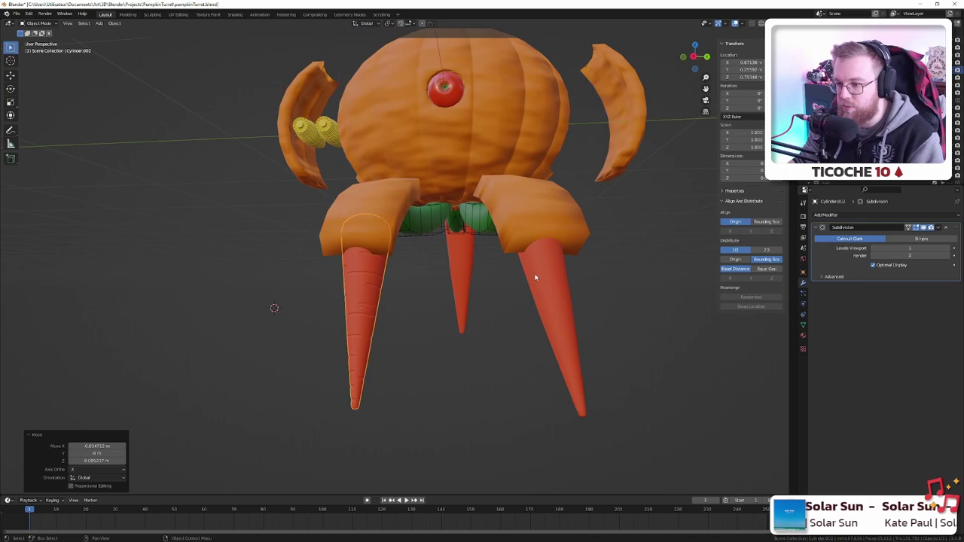
pyautogui.click(534, 276)
pyautogui.press('x')
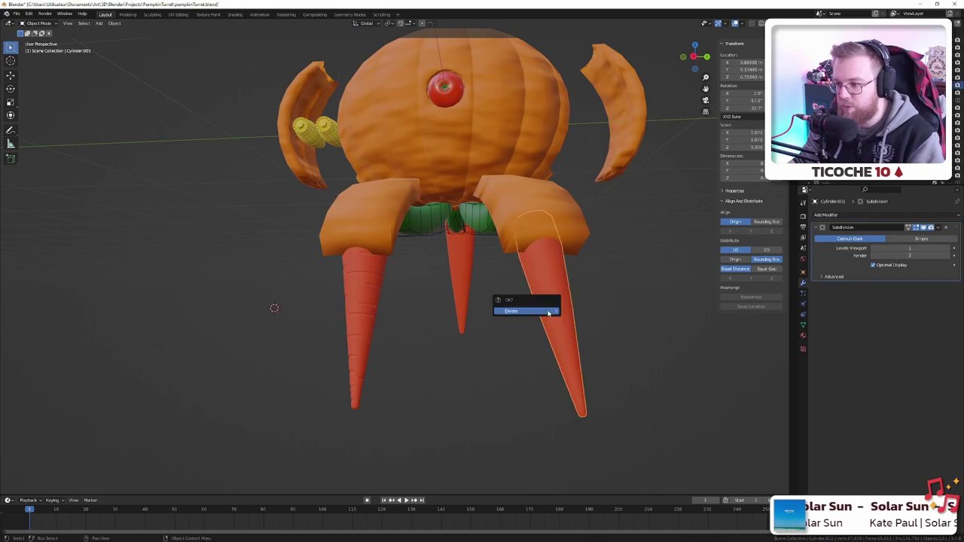
pyautogui.click(549, 311)
# - Make a linked duplicate of the grooved carrot in side view, about 0.57 m along Y under the empty leg joint
pyautogui.click(379, 288)
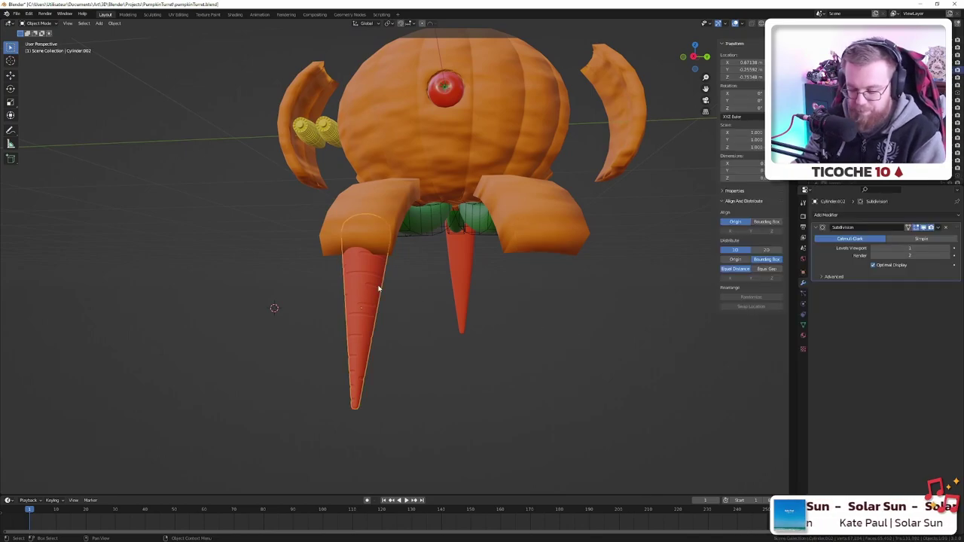
pyautogui.press('KP_3')
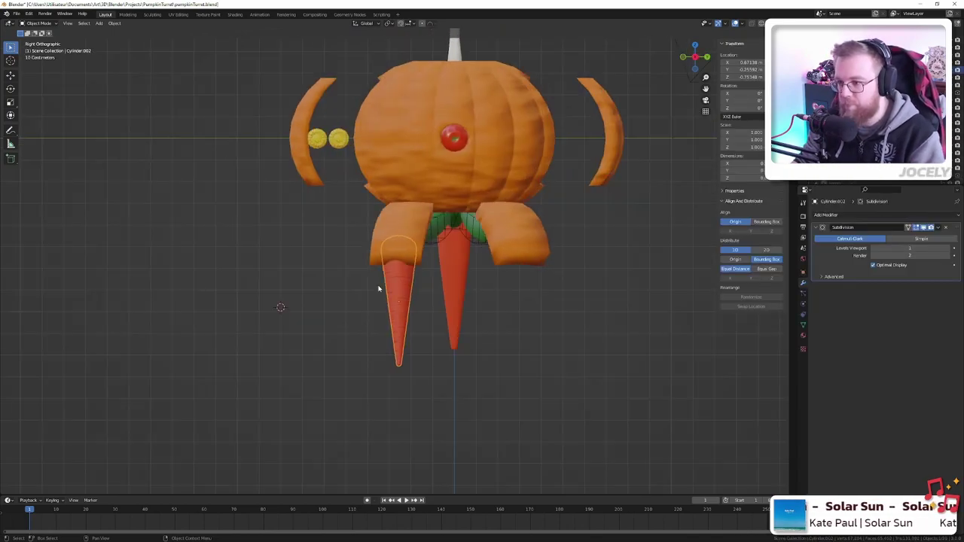
pyautogui.hotkey('shift', 'd')
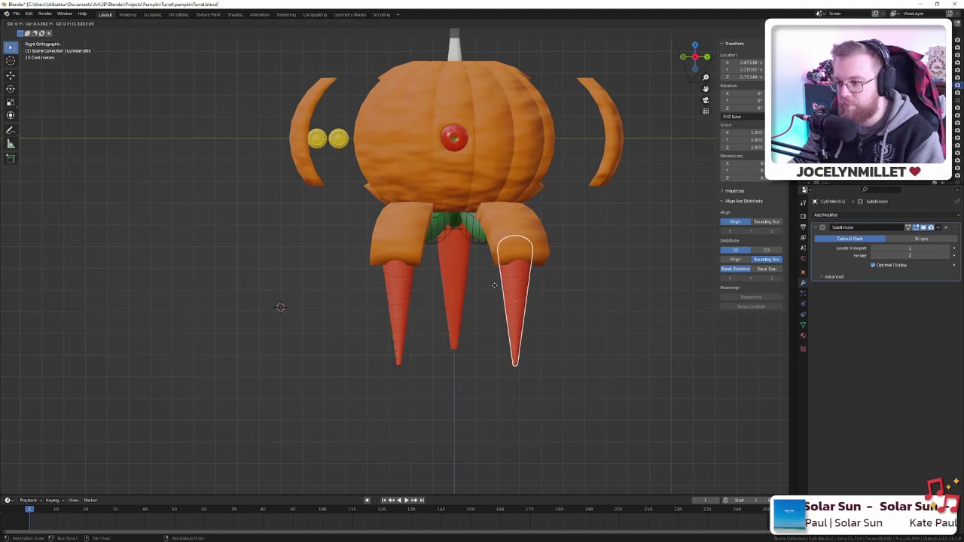
pyautogui.press('x')
pyautogui.press('y')
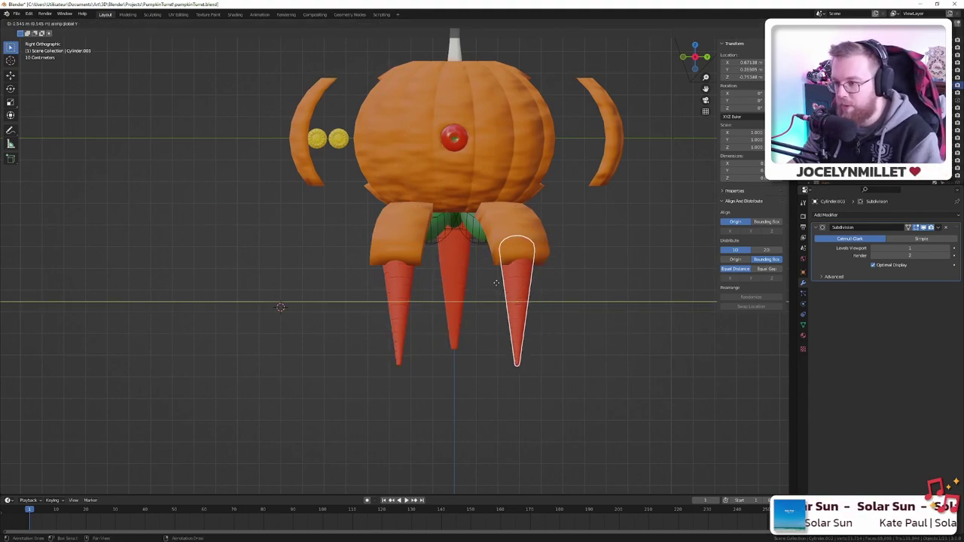
pyautogui.click(496, 282)
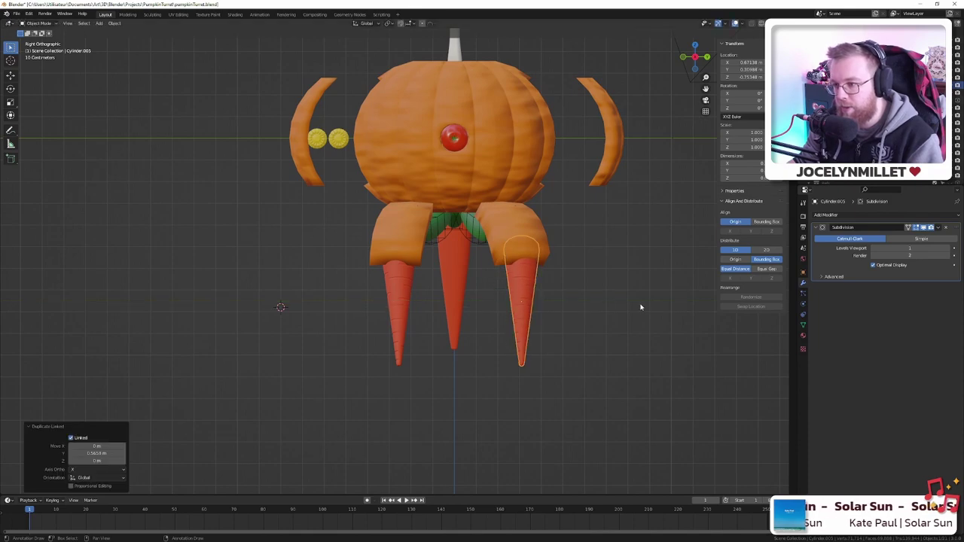
# - Rotate the duplicated carrot about 6.5° in side view so its tip points outward
pyautogui.press('r')
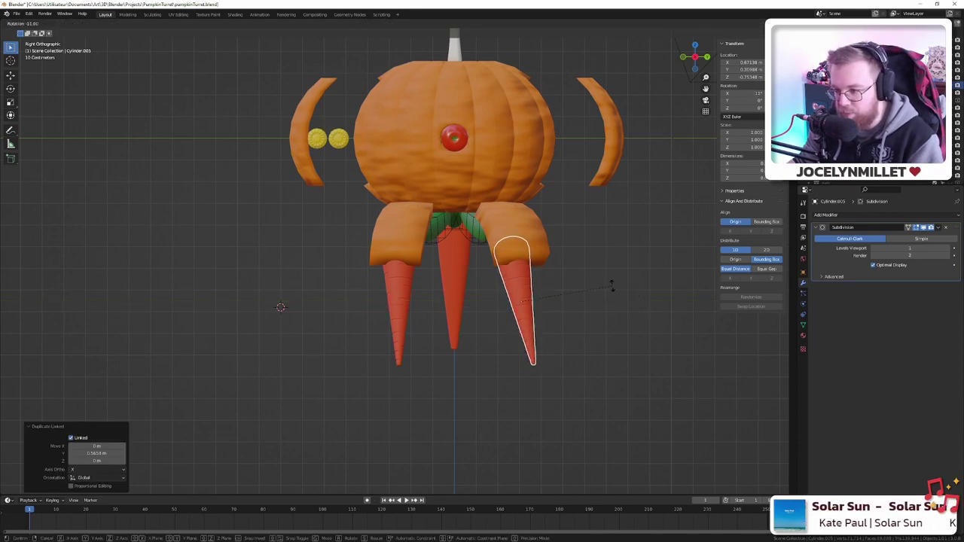
pyautogui.click(613, 296)
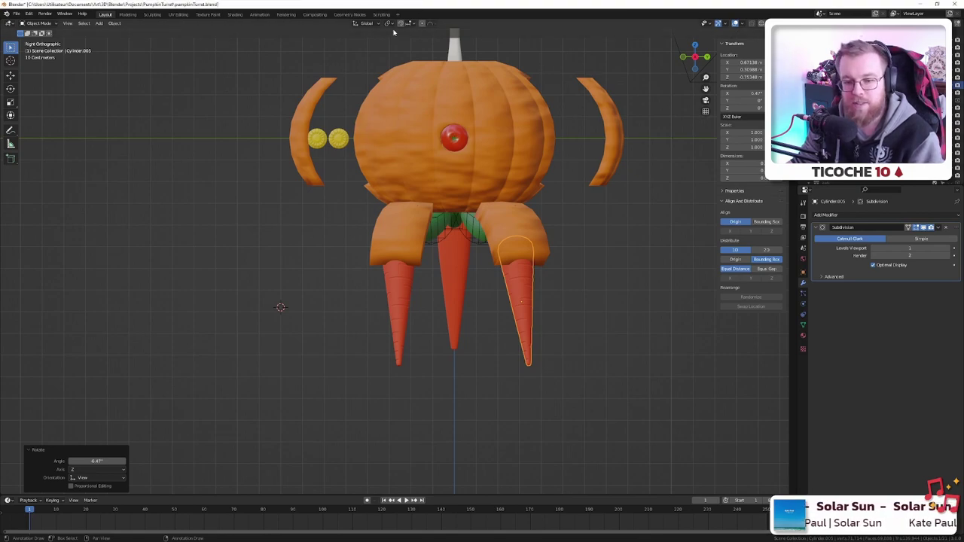
pyautogui.rightClick(595, 182)
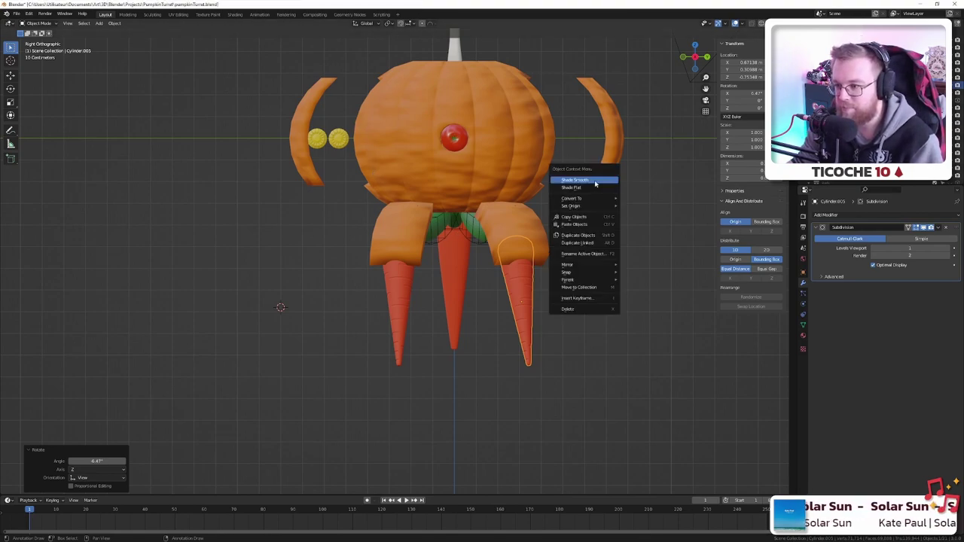
pyautogui.click(514, 161)
# - Place a linked duplicate of the original grooved carrot beside the remaining smooth leg, about -1.42 m in X and 0.12 m in Z
pyautogui.moveTo(533, 187); pyautogui.dragTo(126, 186, button='middle')
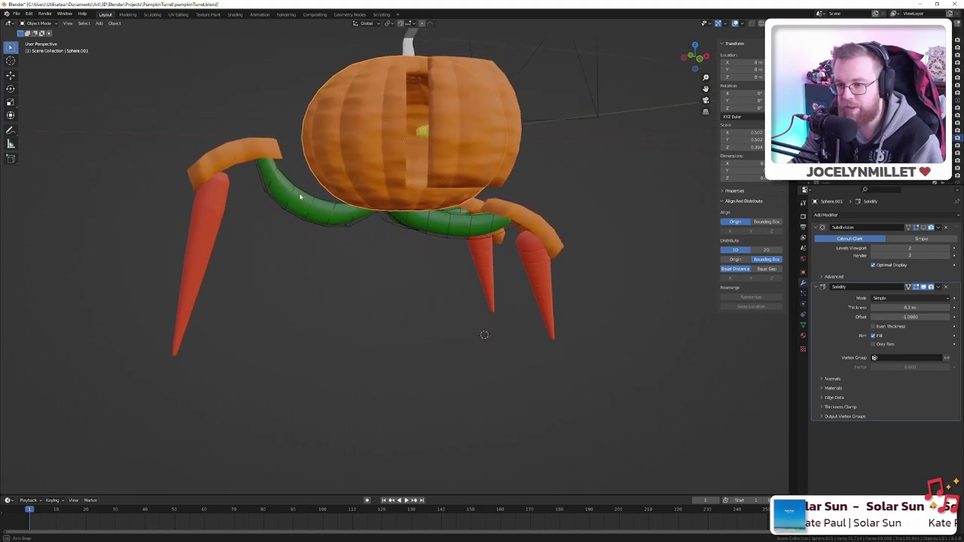
pyautogui.click(209, 212)
pyautogui.click(547, 269)
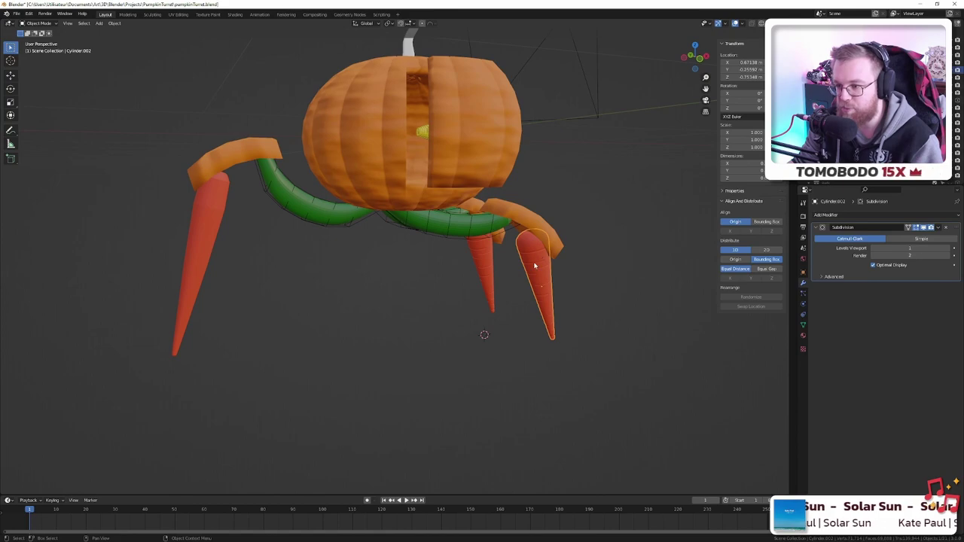
pyautogui.hotkey('alt', 'd')
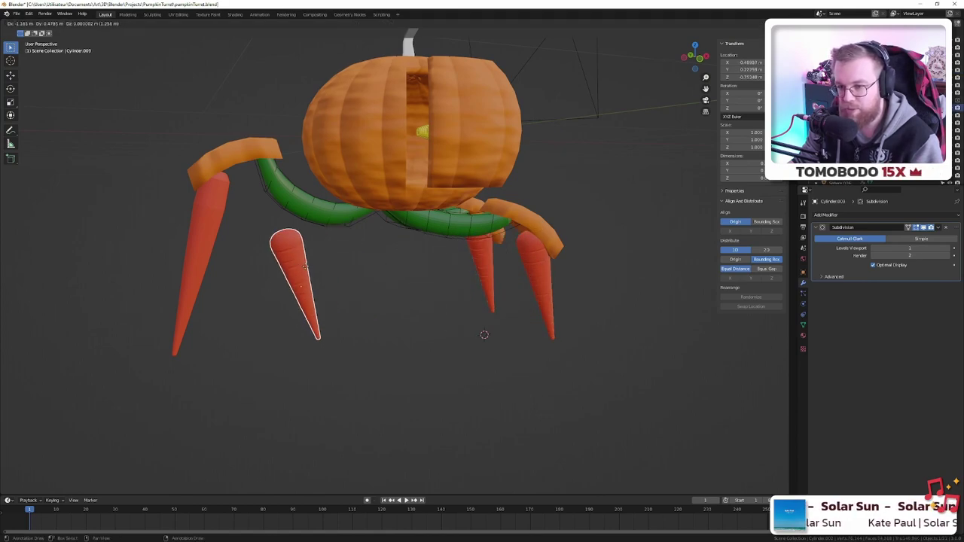
pyautogui.rightClick(306, 269)
pyautogui.press('KP_1')
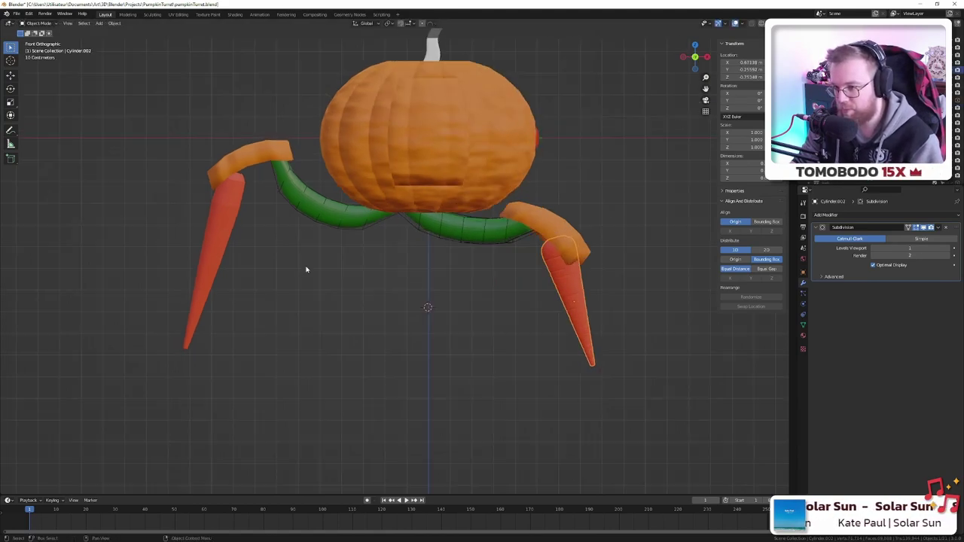
pyautogui.press('g')
pyautogui.click(67, 234)
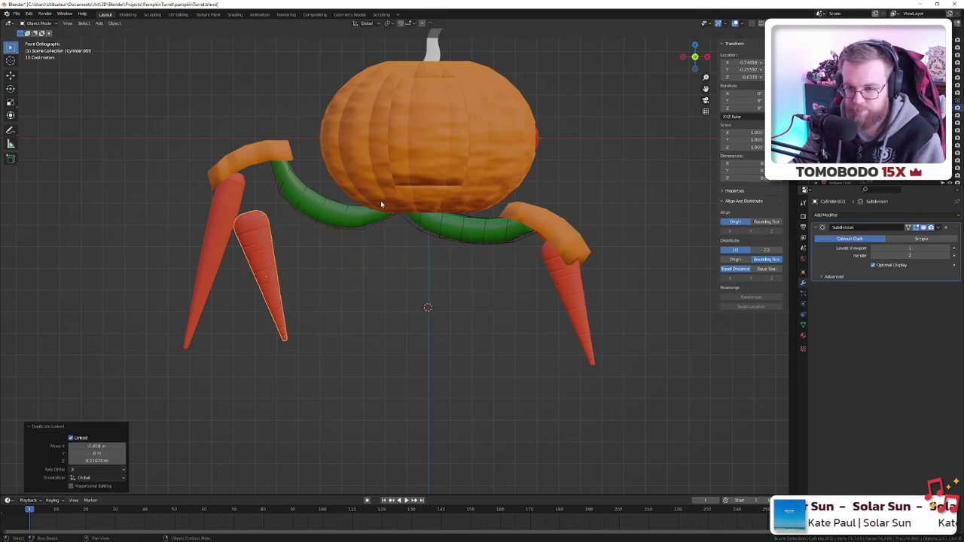
# - Rotate the new duplicate about 31.4° to match the smooth leg's slant and move it over that leg
pyautogui.press('r')
pyautogui.click(241, 194)
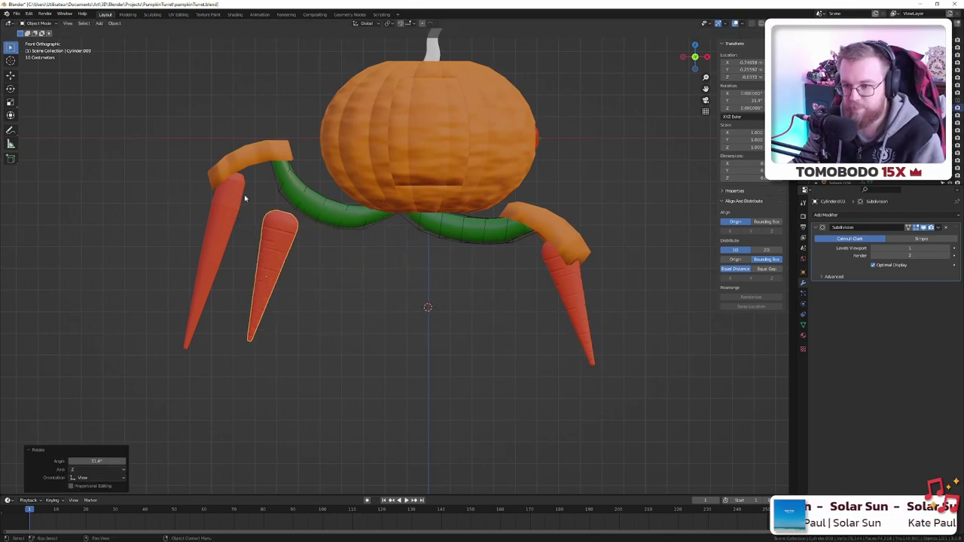
pyautogui.press('g')
pyautogui.click(189, 180)
pyautogui.press('s')
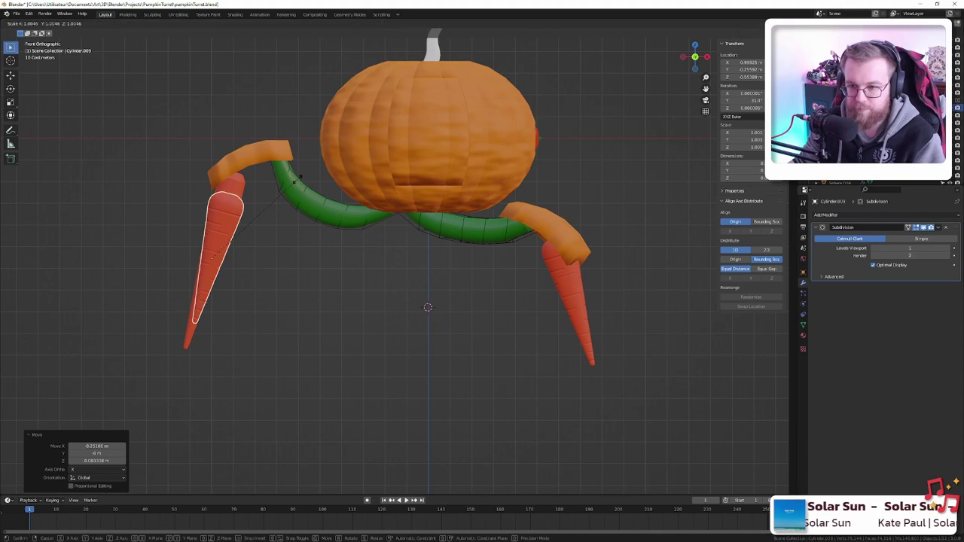
pyautogui.press('z')
pyautogui.press('z')
pyautogui.press('x')
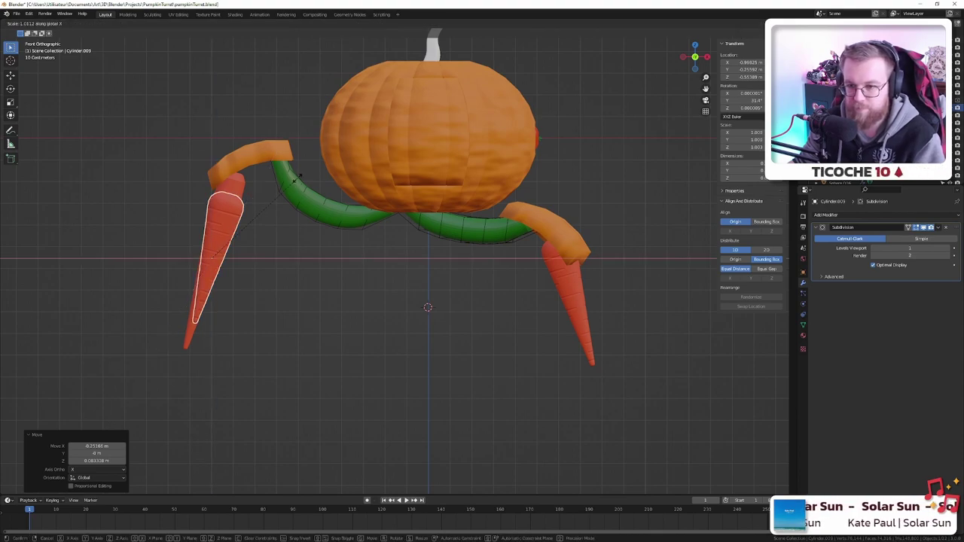
pyautogui.press('x')
pyautogui.press('y')
pyautogui.press('y')
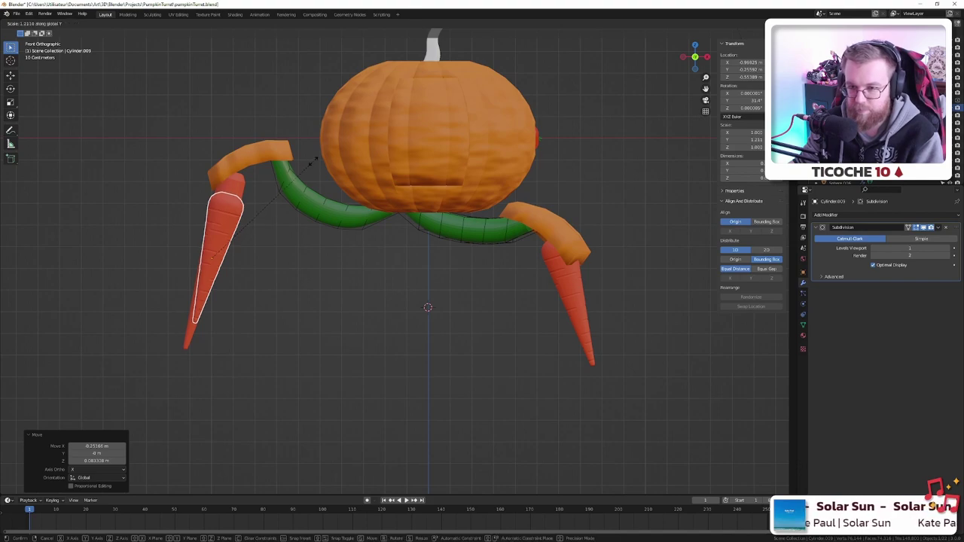
pyautogui.press('Escape')
# - Undo the last move and reposition the duplicate over the smooth leg, about -0.25 m in X and 0.05 m in Z
pyautogui.hotkey('ctrl', 'z')
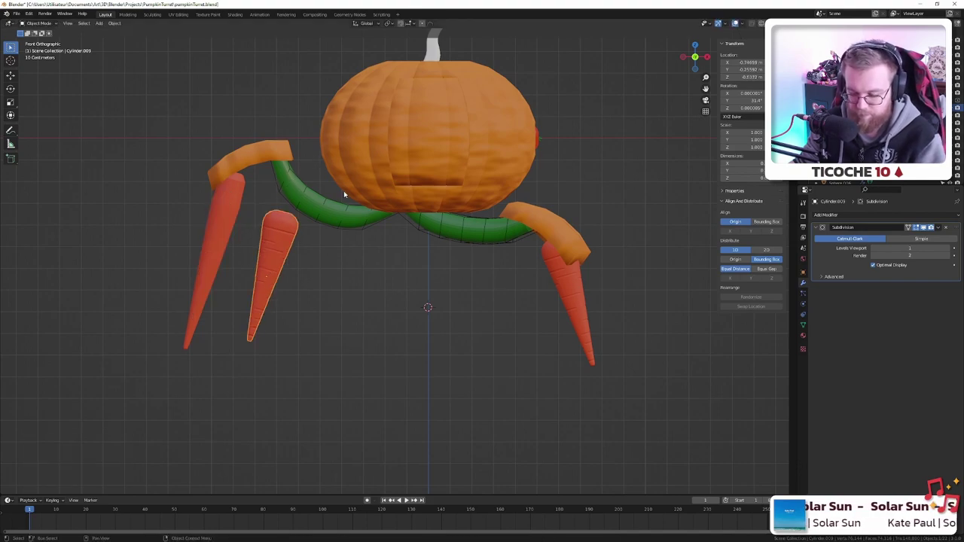
pyautogui.hotkey('ctrl', 'shift', 'z')
pyautogui.press('s')
pyautogui.press('z')
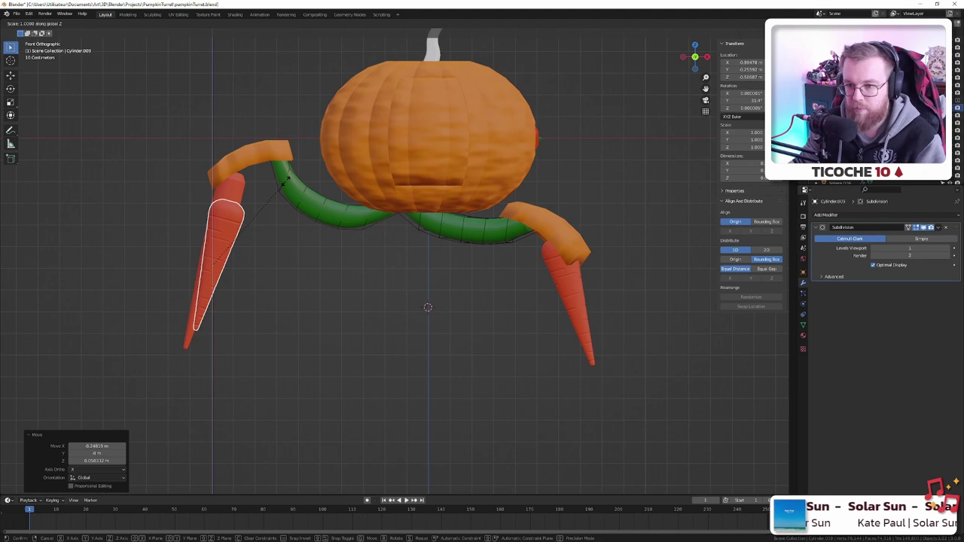
pyautogui.press('z')
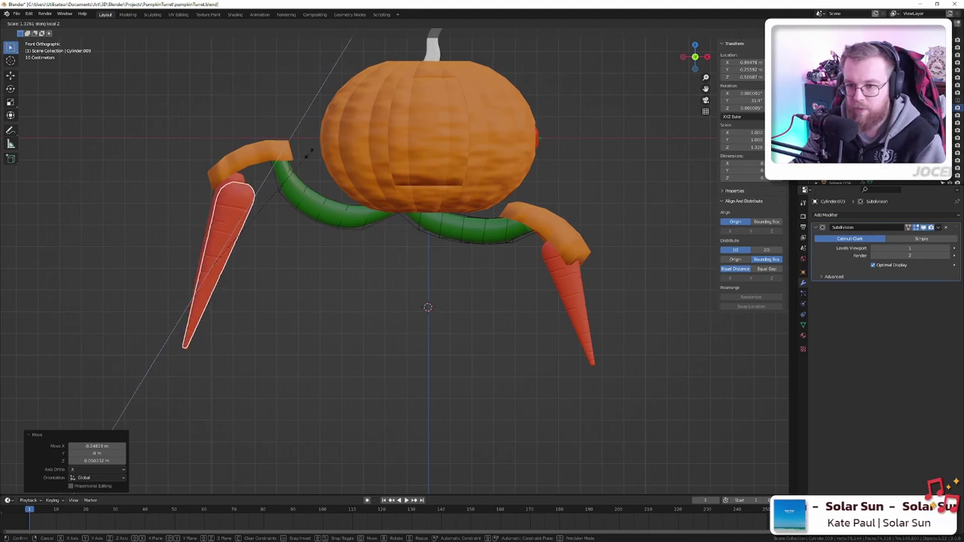
pyautogui.rightClick(279, 179)
# - Compare the duplicated carrot with the smooth leg and frame it in front view
pyautogui.moveTo(240, 198); pyautogui.dragTo(329, 222, button='middle')
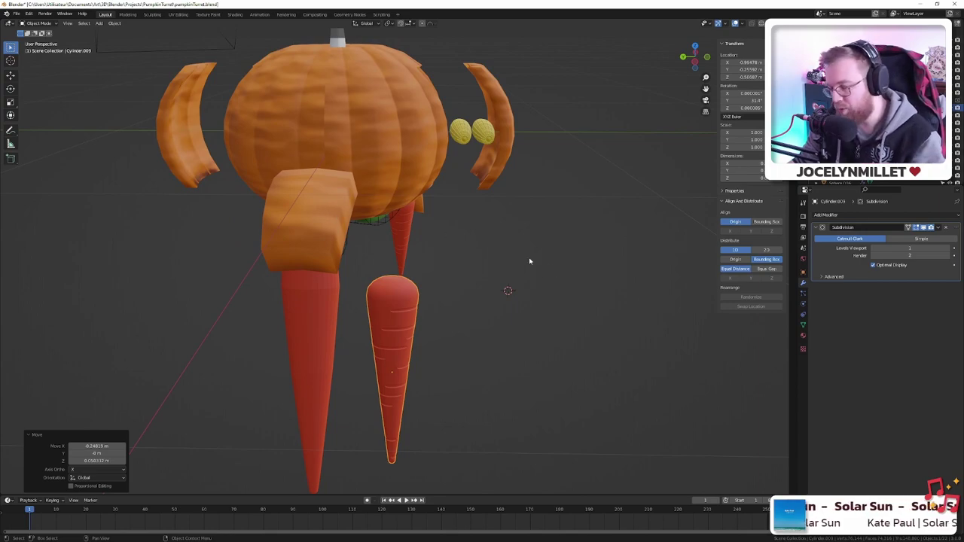
pyautogui.press('KP_1')
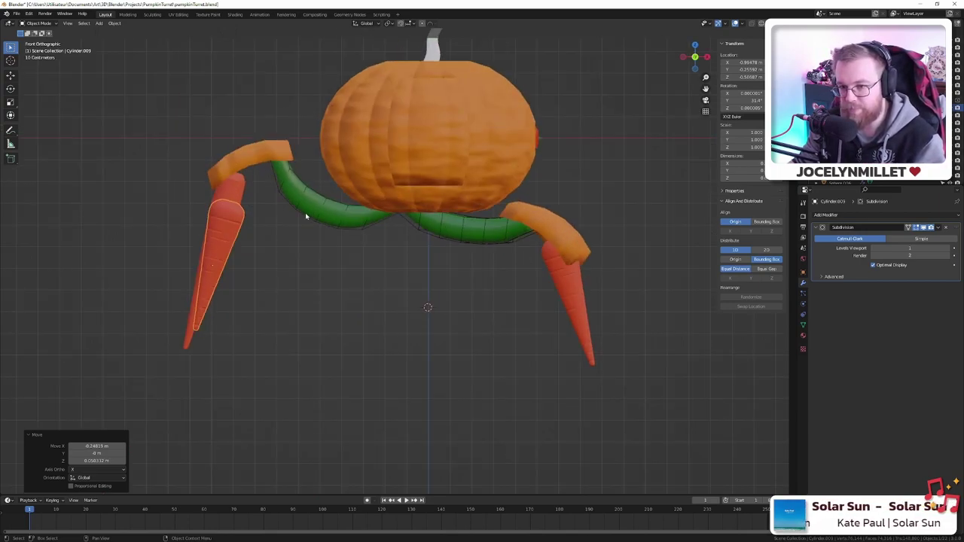
pyautogui.press('KP_Decimal')
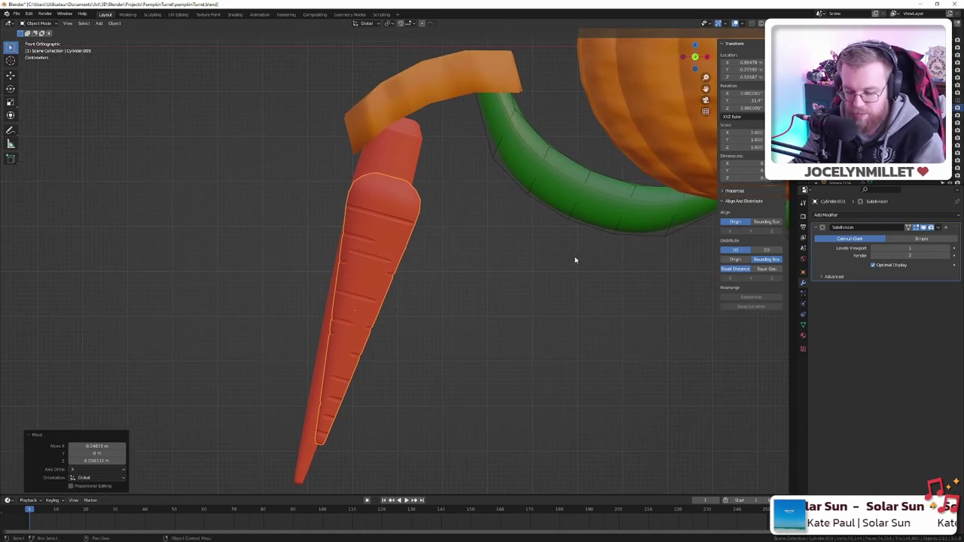
# - Rotate the grooved carrot duplicate by -15° in front view
pyautogui.press('r')
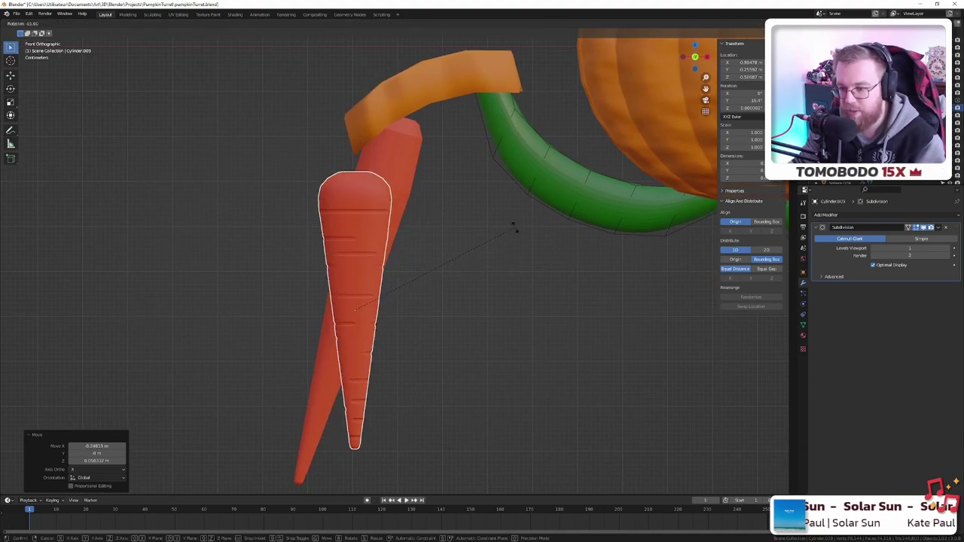
pyautogui.click(514, 227)
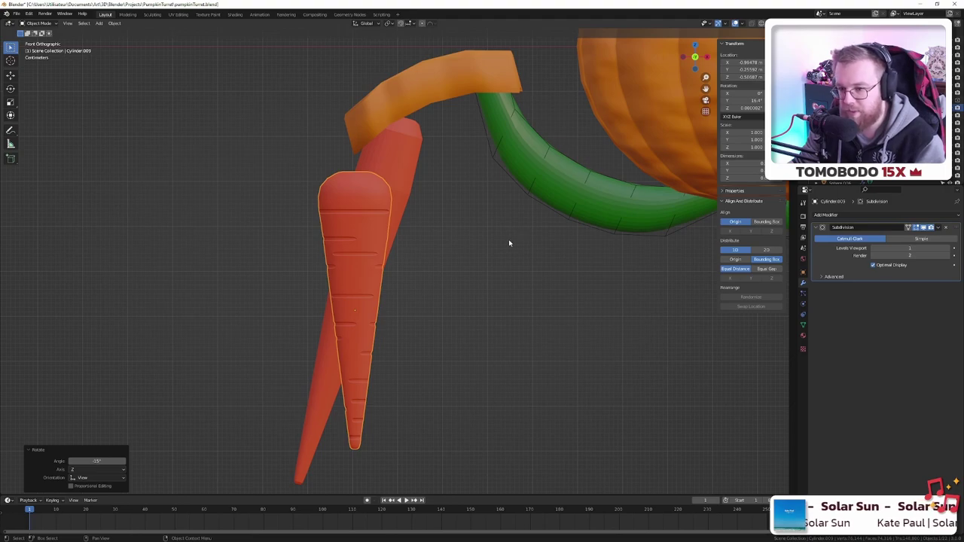
pyautogui.press('KP_3')
pyautogui.press('ctrl+KP_1')
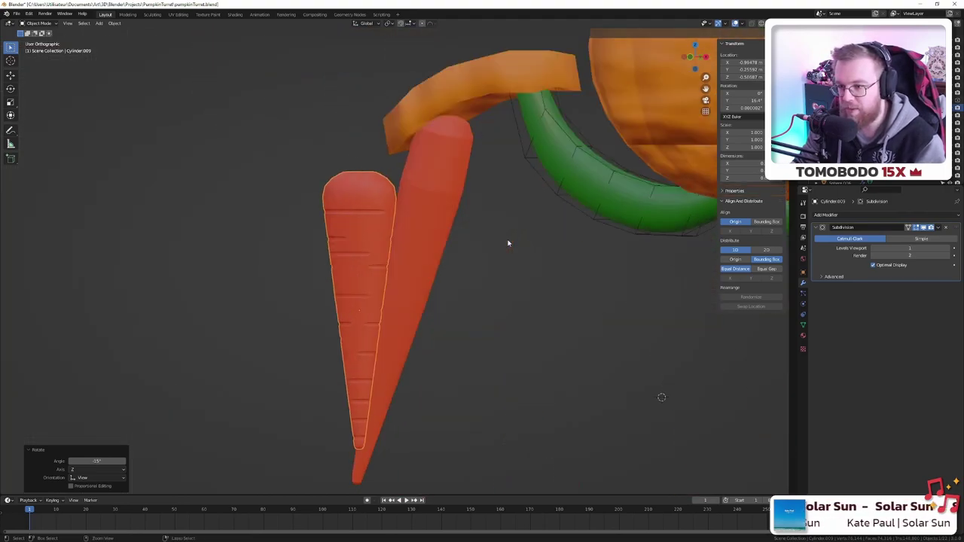
pyautogui.press('ctrl+KP_3')
pyautogui.press('KP_1')
pyautogui.press('KP_Decimal')
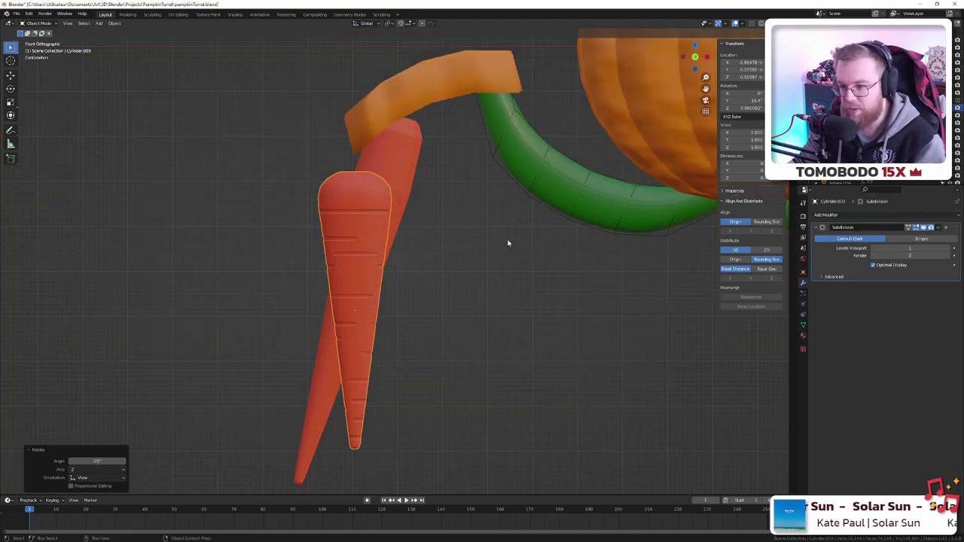
# - Try to apply the duplicate carrot's transform and make its object and object data single-user
pyautogui.hotkey('ctrl', 'a')
pyautogui.click(337, 228)
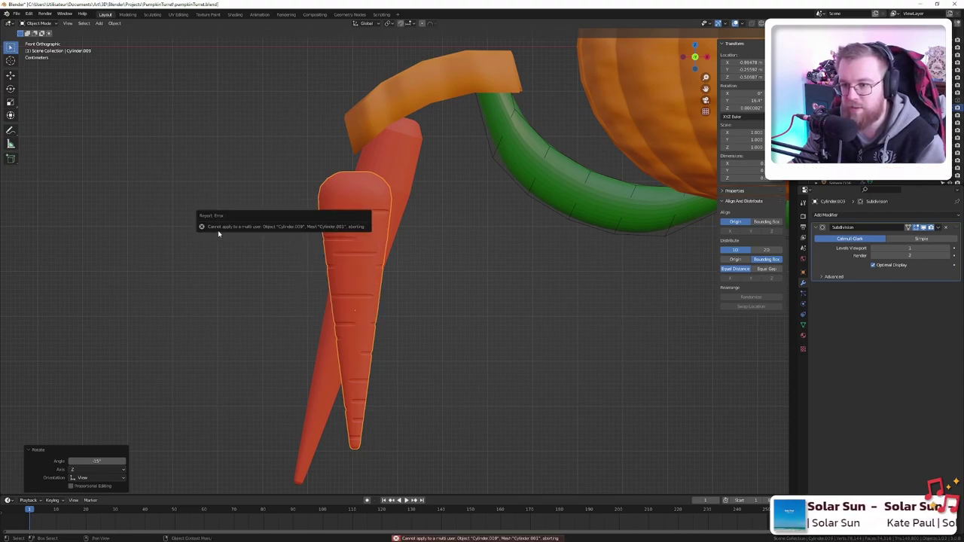
pyautogui.scroll(-8, 355, 243)
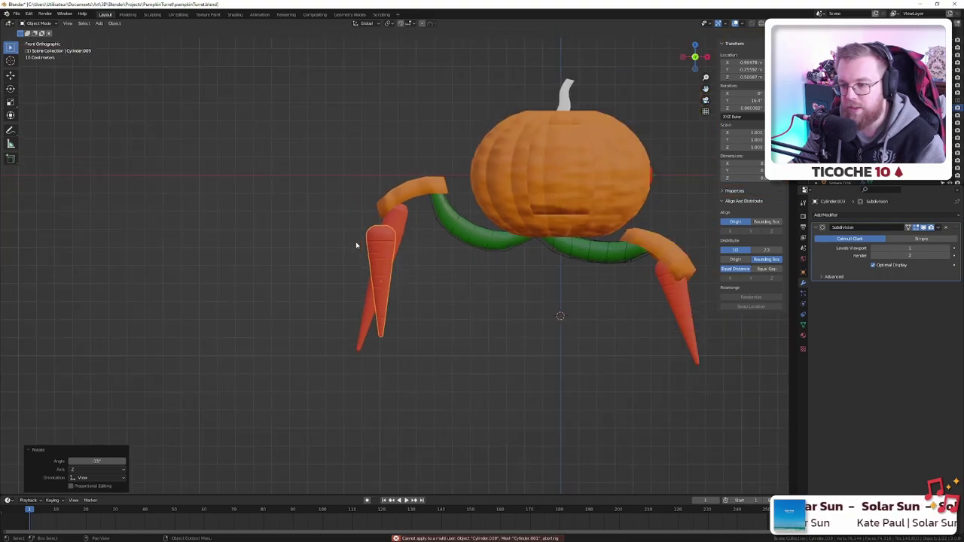
pyautogui.scroll(5, 357, 245)
pyautogui.scroll(2, 357, 245)
pyautogui.scroll(-1, 357, 245)
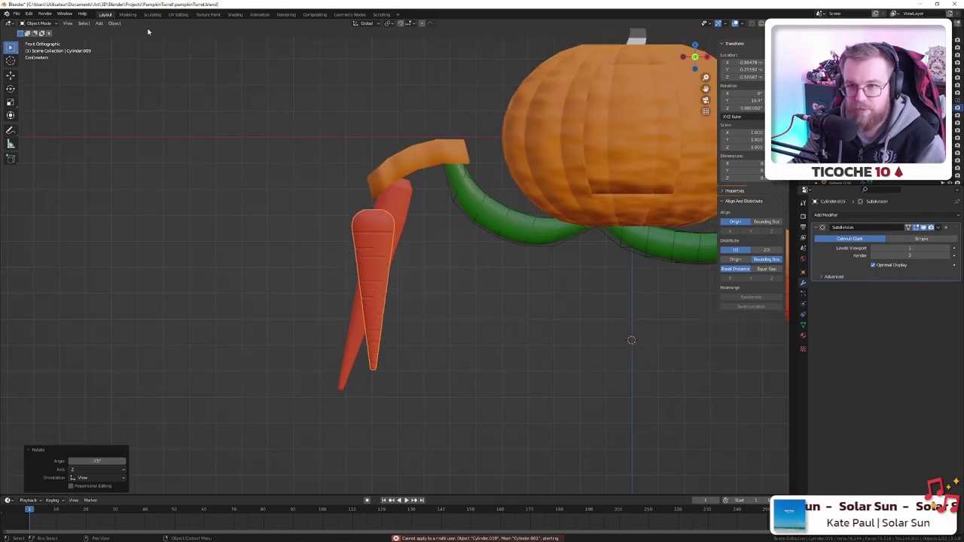
pyautogui.click(114, 23)
pyautogui.moveTo(159, 149)
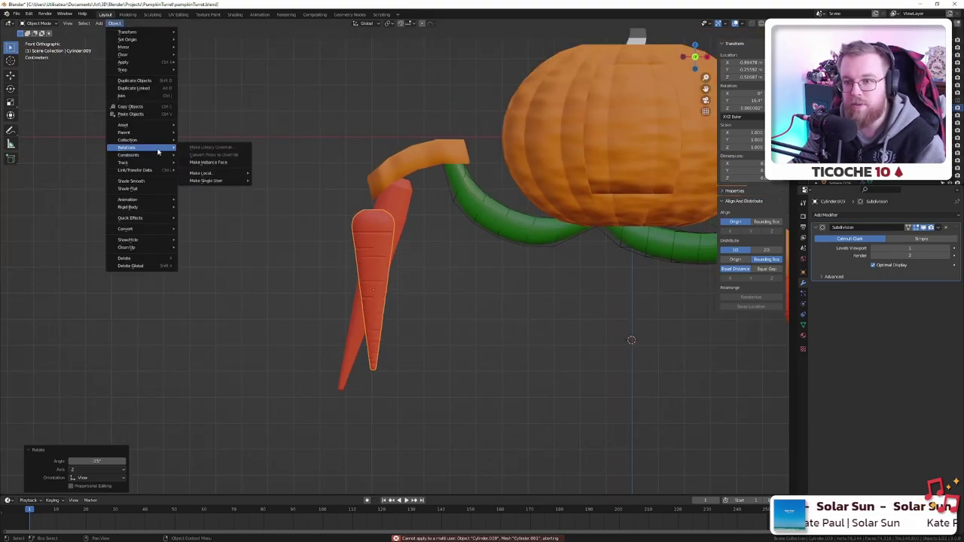
pyautogui.moveTo(218, 181)
pyautogui.click(283, 190)
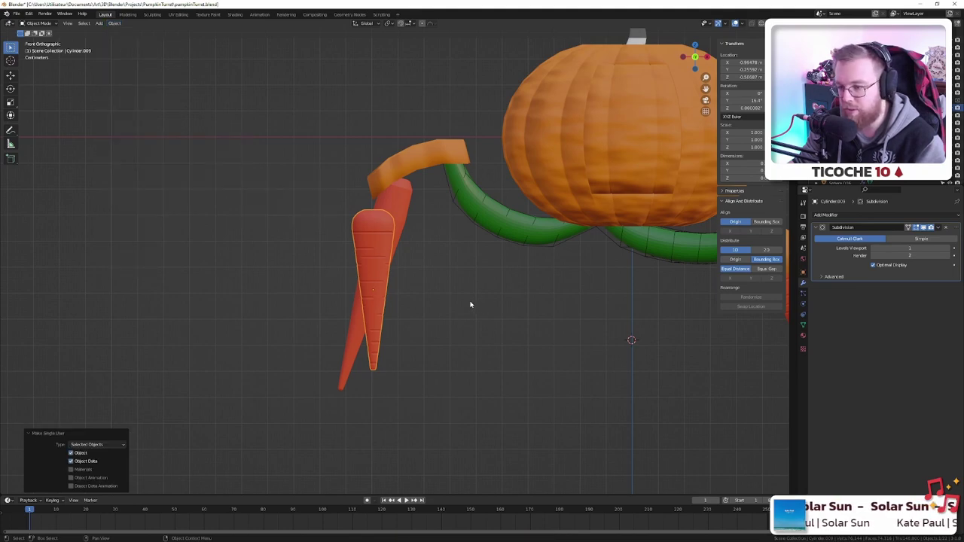
# - Nudge the grooved carrot up about 0.04 m in Z beside the smooth leg
pyautogui.scroll(4, 470, 304)
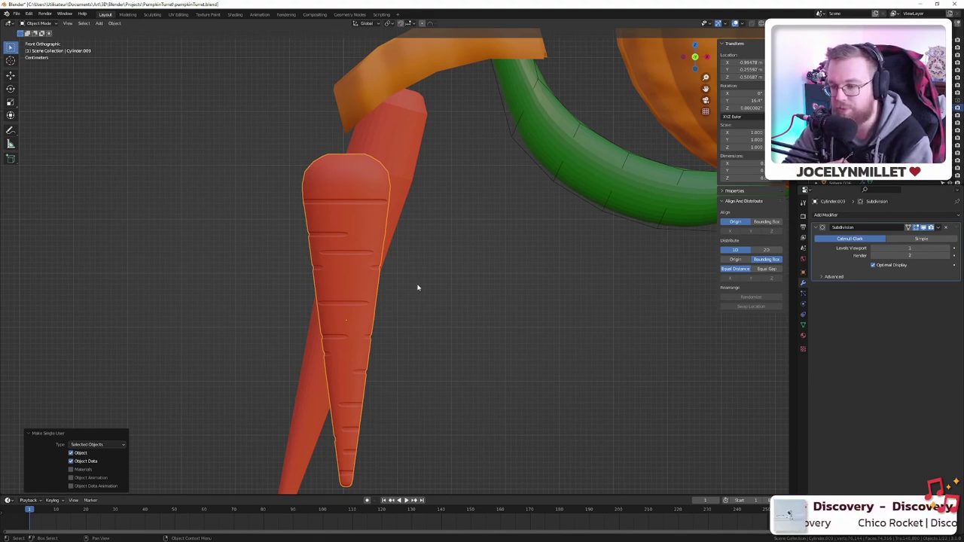
pyautogui.keyDown('shift'); pyautogui.moveTo(465, 306); pyautogui.dragTo(527, 264, button='middle'); pyautogui.keyUp('shift')
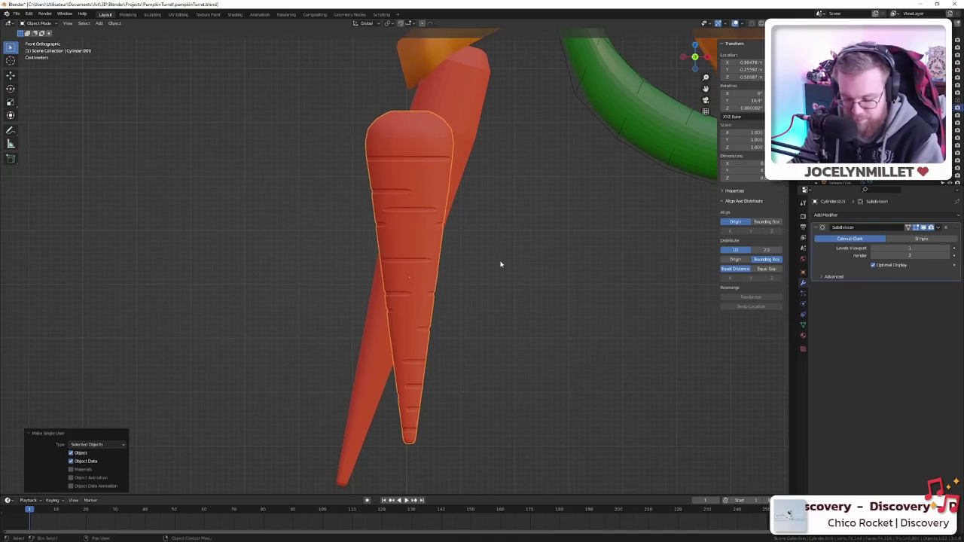
pyautogui.press('g')
pyautogui.click(496, 230)
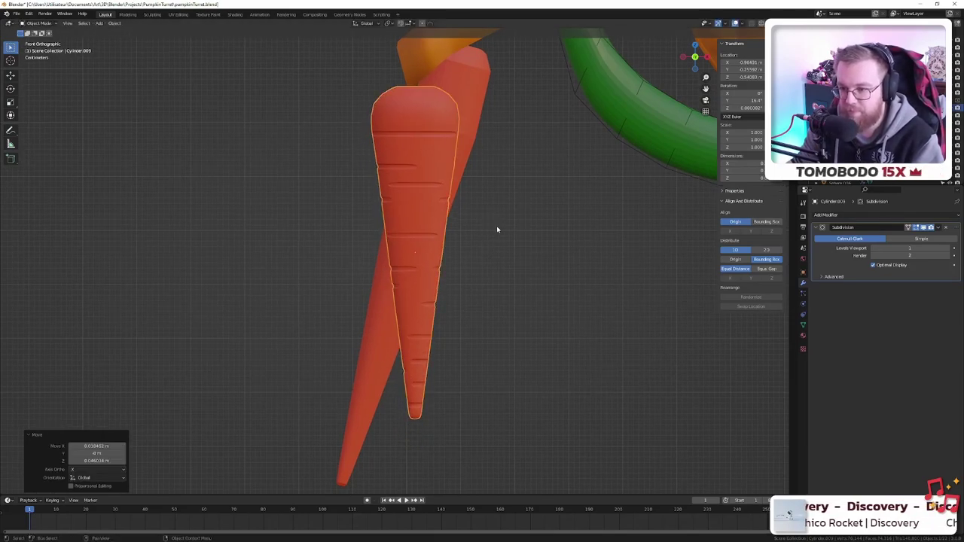
pyautogui.keyDown('shift'); pyautogui.moveTo(497, 230); pyautogui.dragTo(489, 244, button='middle'); pyautogui.keyUp('shift')
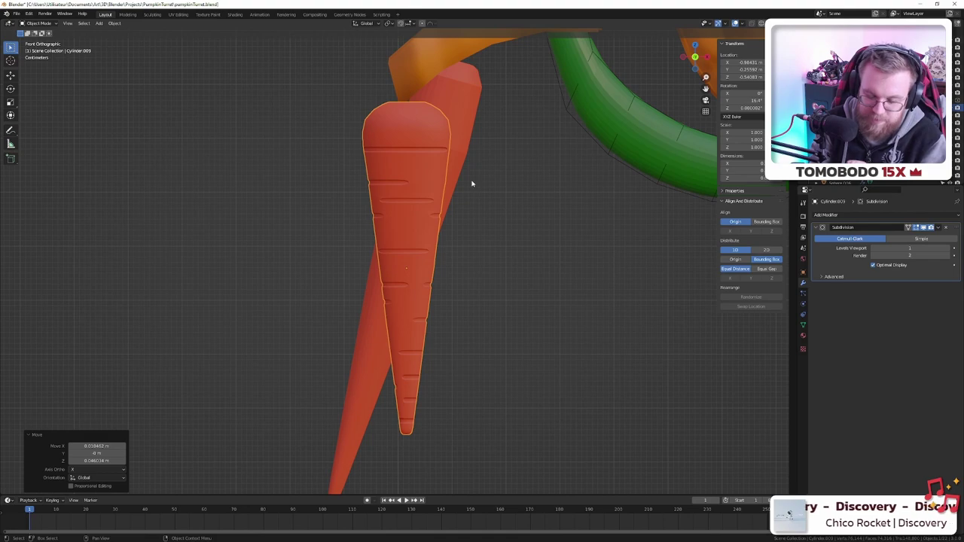
pyautogui.keyDown('shift'); pyautogui.moveTo(471, 195); pyautogui.dragTo(450, 193, button='middle'); pyautogui.keyUp('shift')
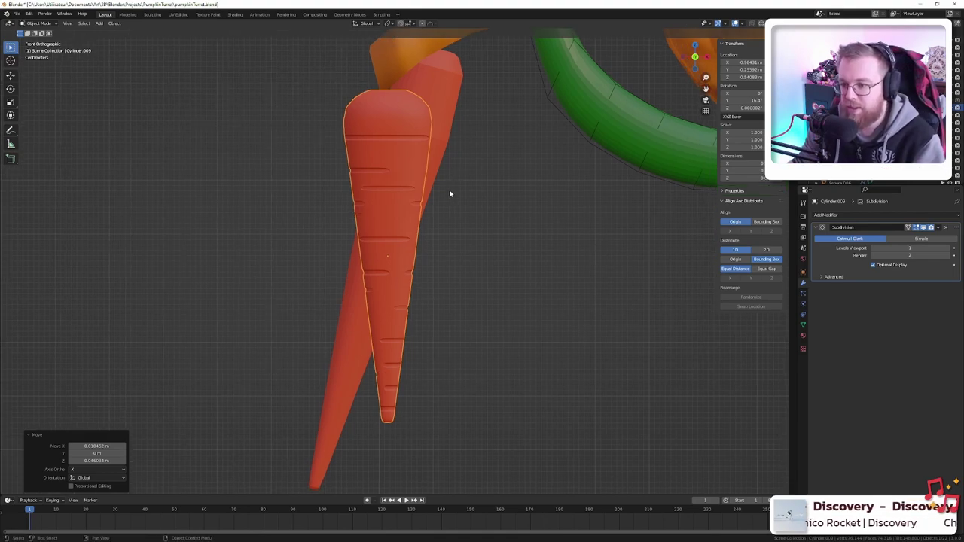
pyautogui.press('g')
pyautogui.click(459, 201)
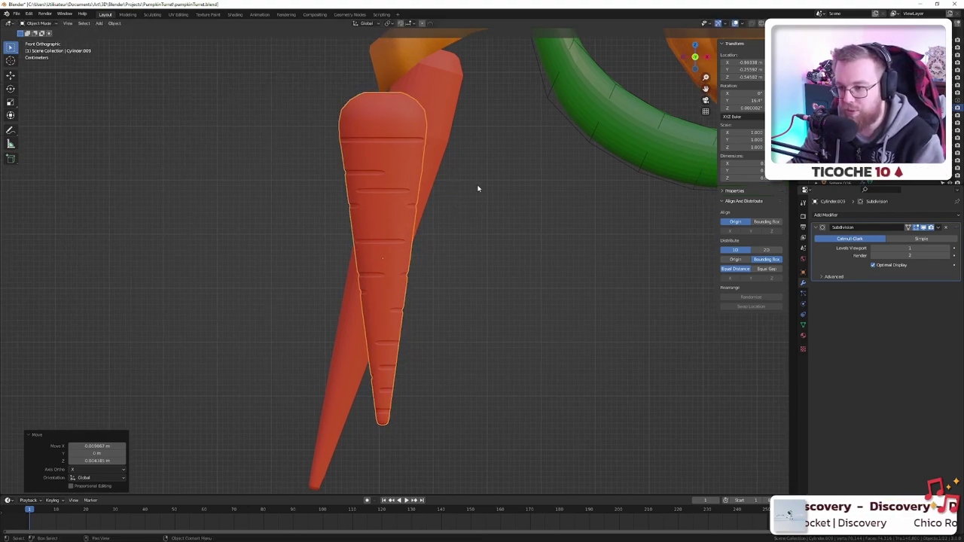
pyautogui.scroll(-3, 477, 184)
pyautogui.scroll(2, 476, 185)
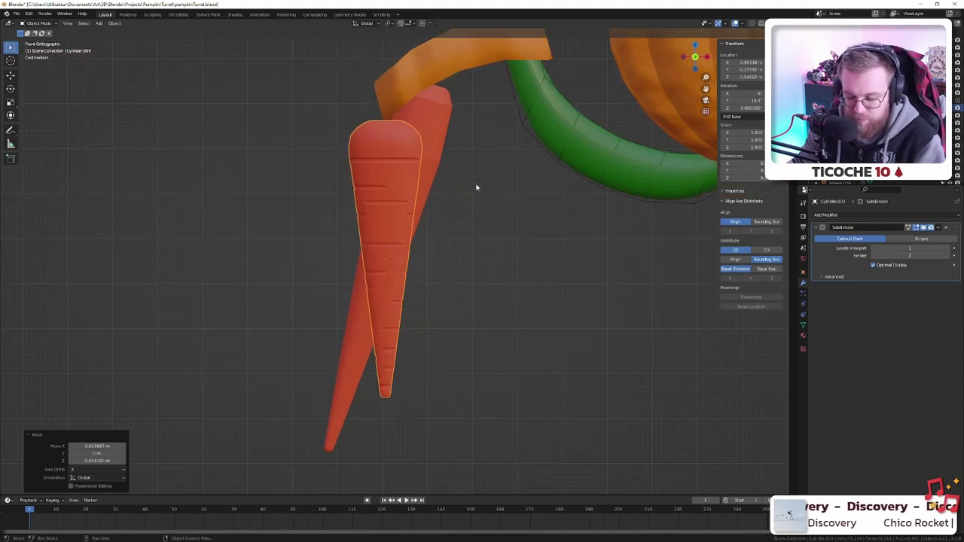
pyautogui.press('s')
pyautogui.press('z')
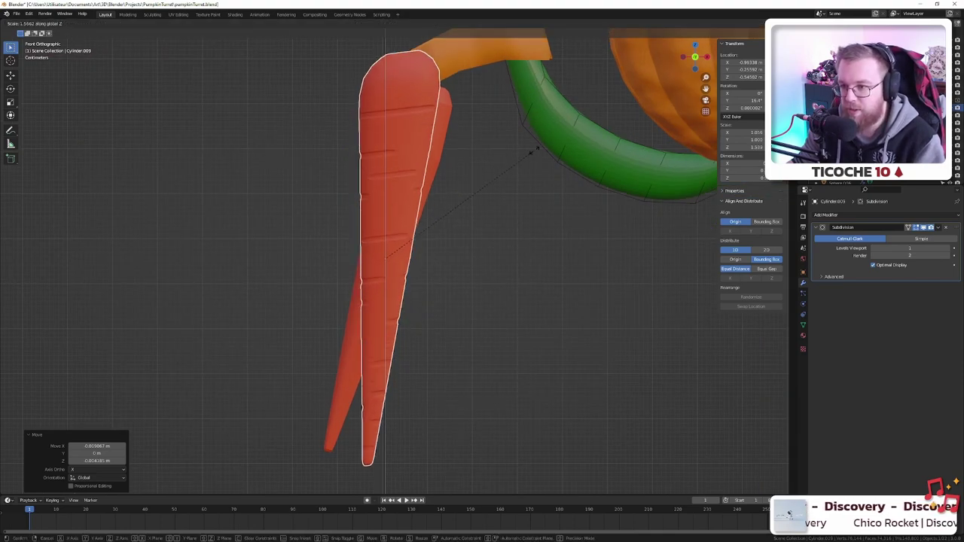
pyautogui.click(474, 201)
pyautogui.moveTo(474, 201); pyautogui.dragTo(539, 243, button='middle')
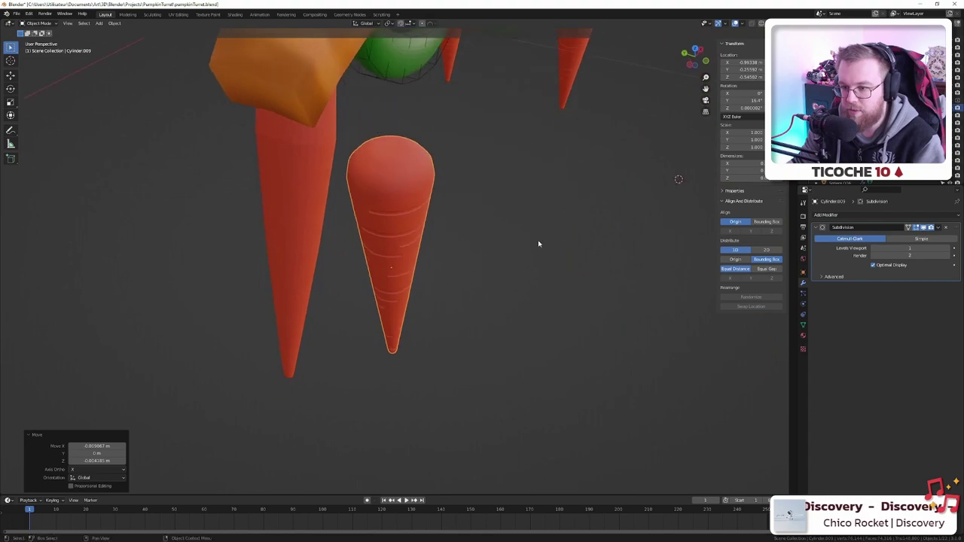
pyautogui.press('s')
pyautogui.press('z')
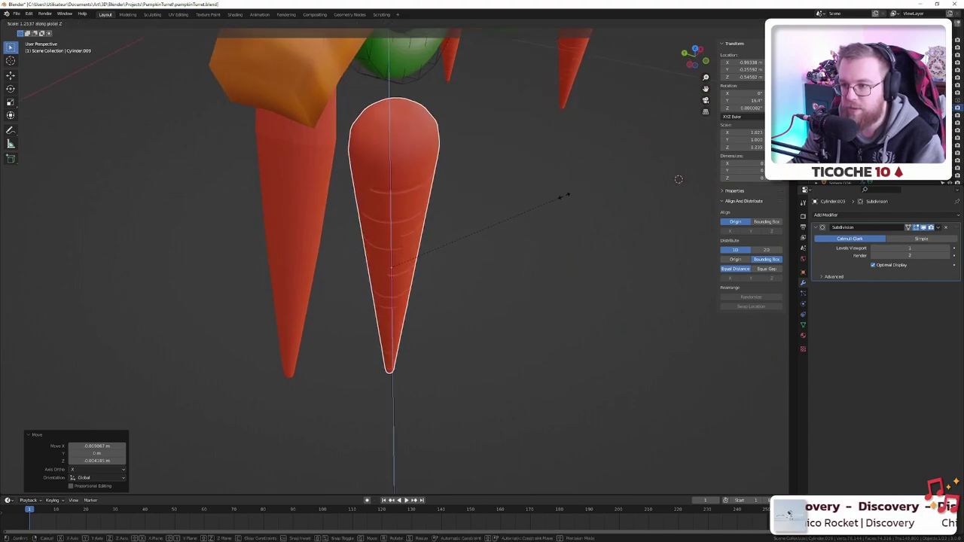
pyautogui.click(527, 215)
pyautogui.moveTo(527, 215); pyautogui.dragTo(422, 203, button='middle')
# - Apply the grooved carrot's rotation and stretch it along Z by about 1.38 to match the smooth leg's length
pyautogui.hotkey('ctrl', 'a')
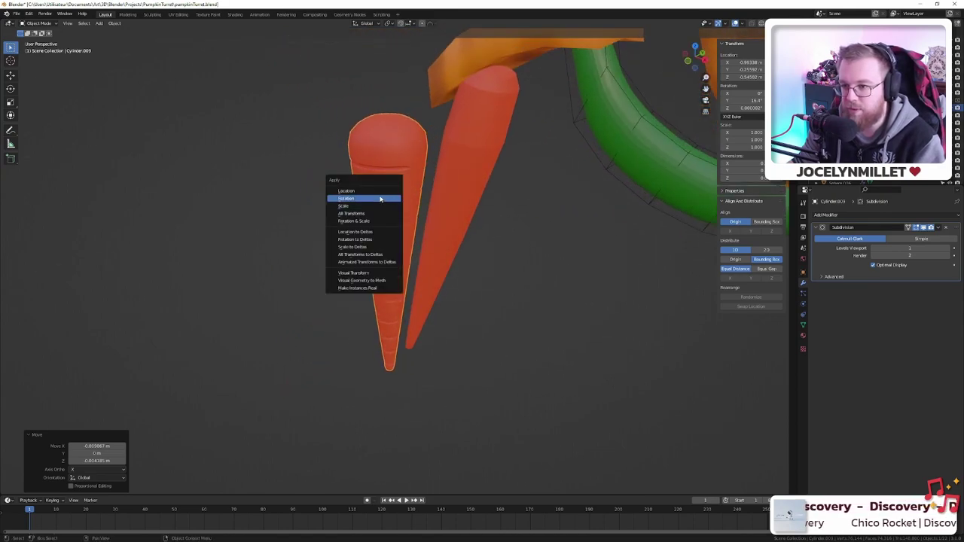
pyautogui.click(377, 198)
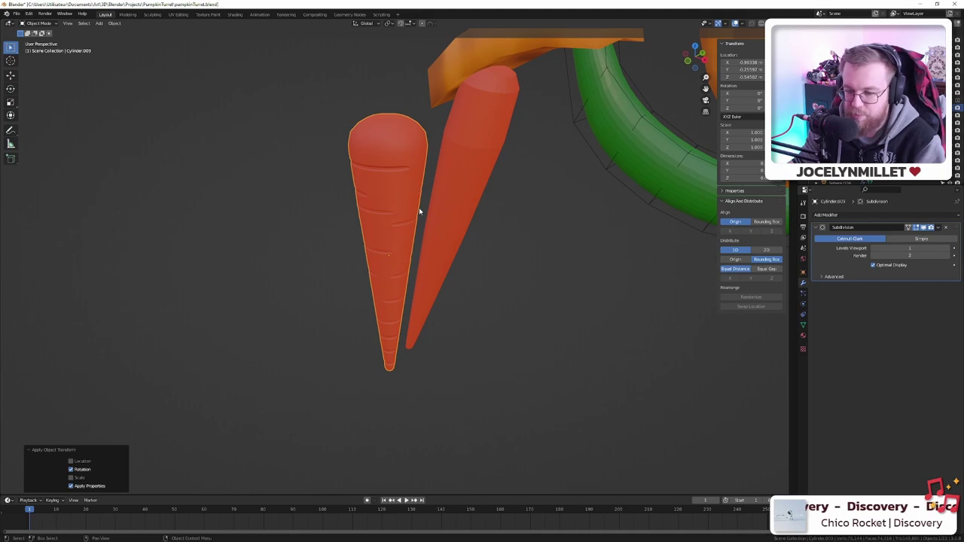
pyautogui.press('KP_1')
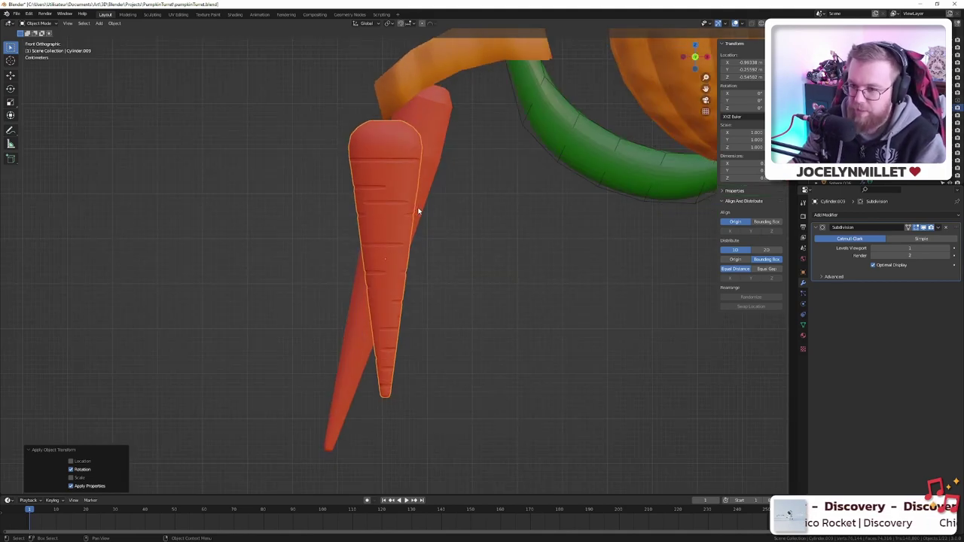
pyautogui.press('s')
pyautogui.press('z')
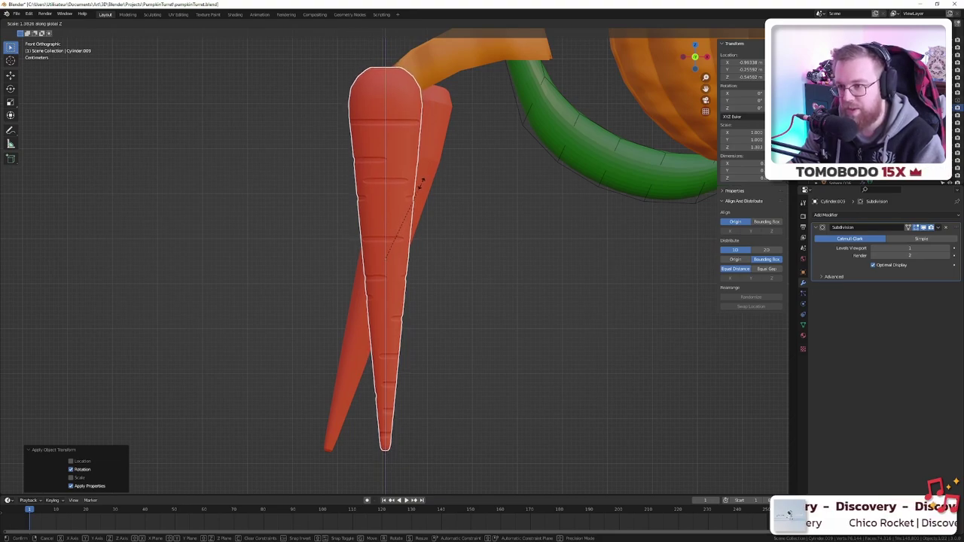
pyautogui.click(422, 182)
# - Delete the remaining smooth carrot leg from the left side view
pyautogui.press('KP_3')
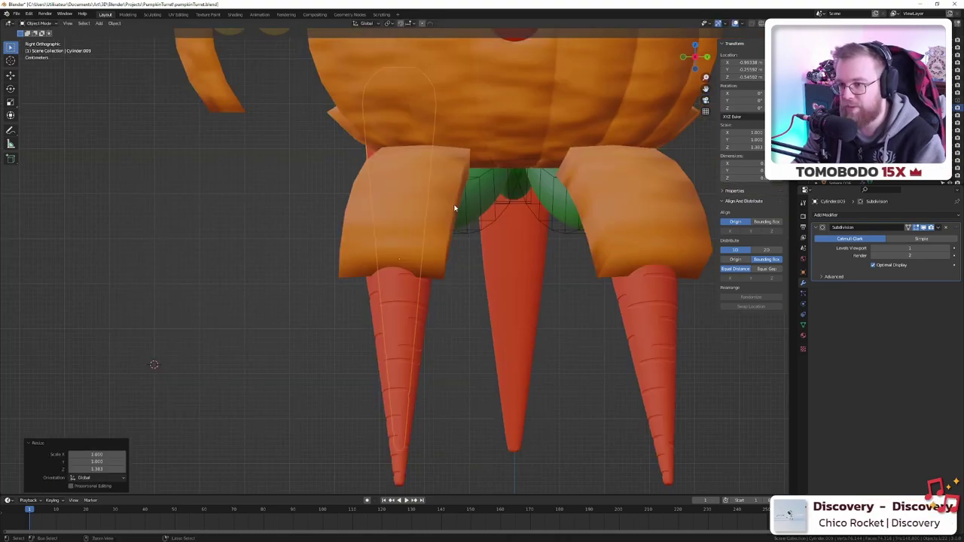
pyautogui.press('ctrl+KP_3')
pyautogui.click(280, 196)
pyautogui.press('x')
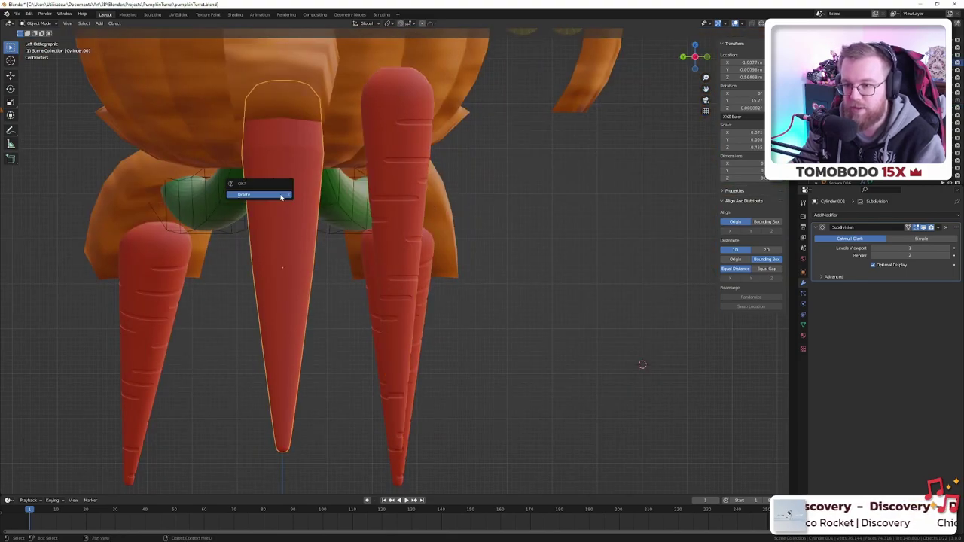
pyautogui.click(280, 195)
# - Move the stretched grooved carrot about 0.26 m in Y into the deleted leg's place
pyautogui.click(397, 206)
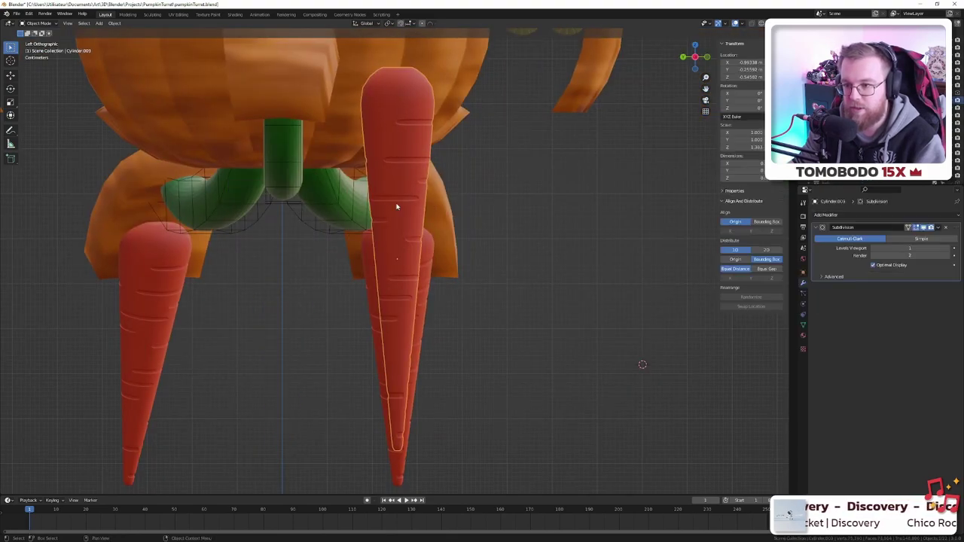
pyautogui.press('g')
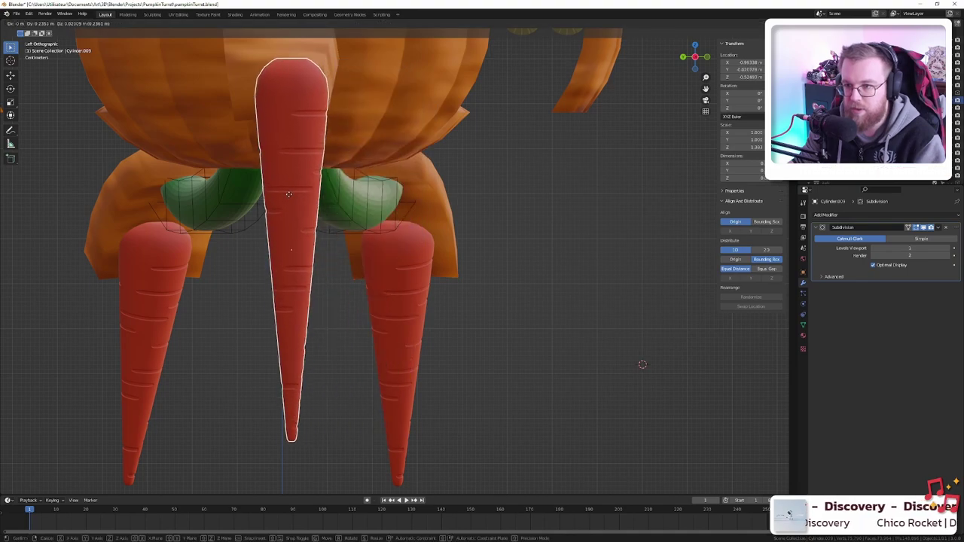
pyautogui.click(278, 201)
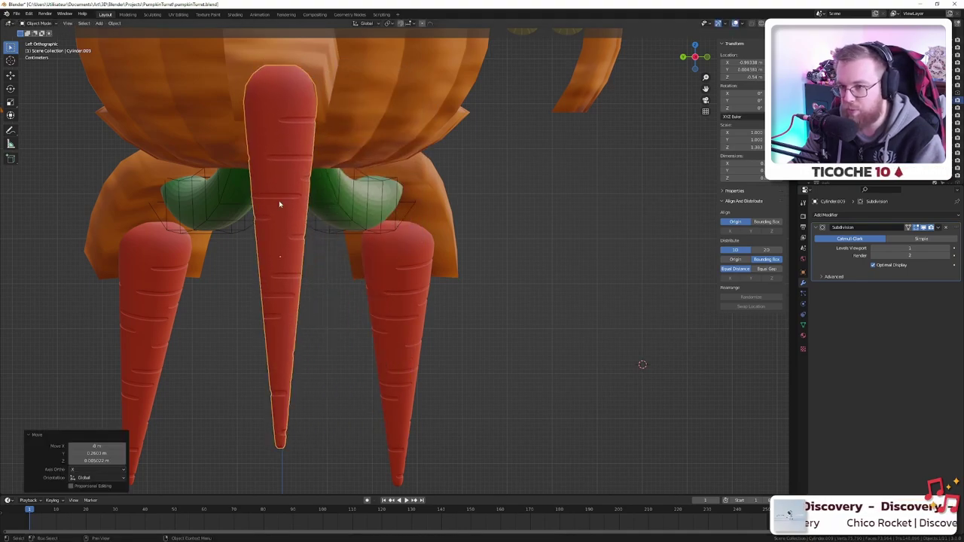
# - Rotate the carrot 13° in front view and lower it about 0.05 m beneath its orange leg joint
pyautogui.press('KP_3')
pyautogui.press('KP_1')
pyautogui.press('ctrl+KP_3')
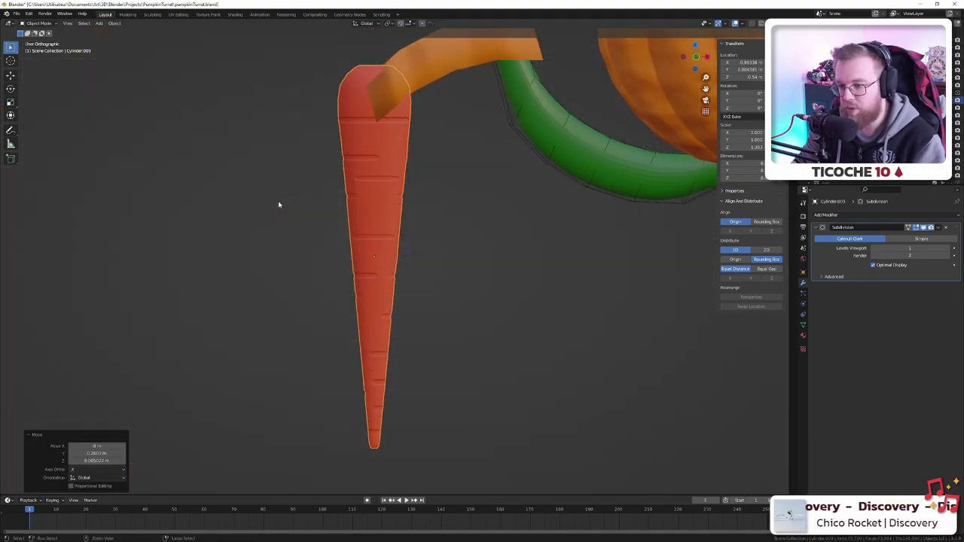
pyautogui.press('ctrl+KP_1')
pyautogui.press('KP_1')
pyautogui.scroll(-5, 369, 213)
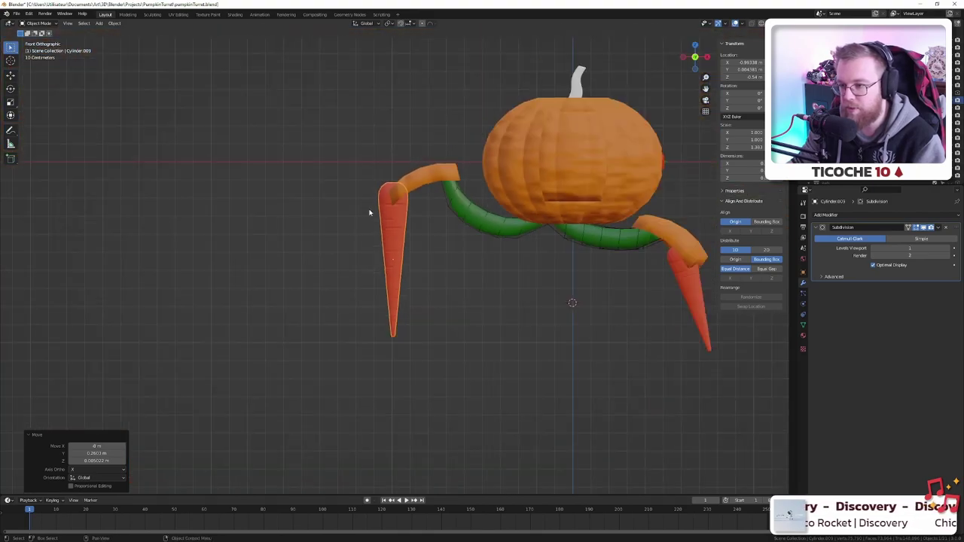
pyautogui.press('r')
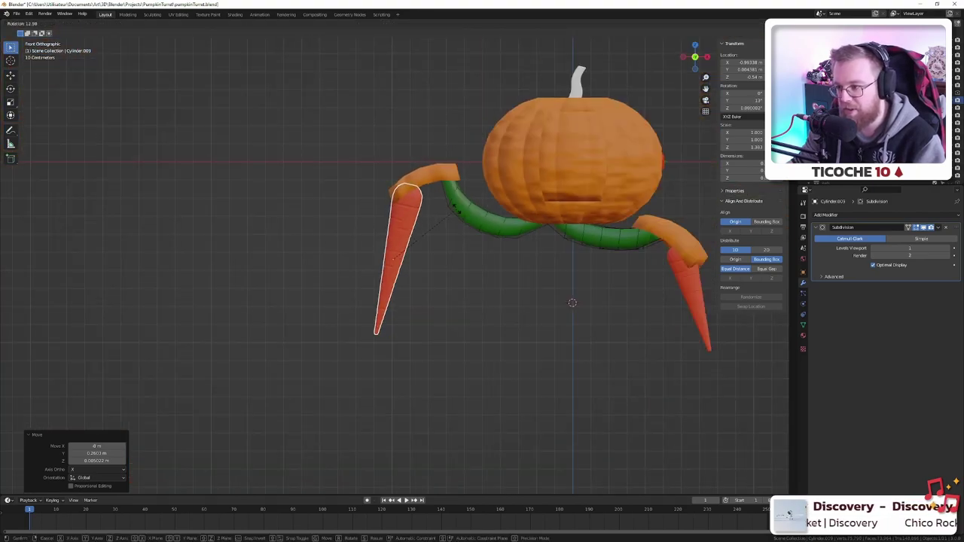
pyautogui.click(456, 212)
pyautogui.press('g')
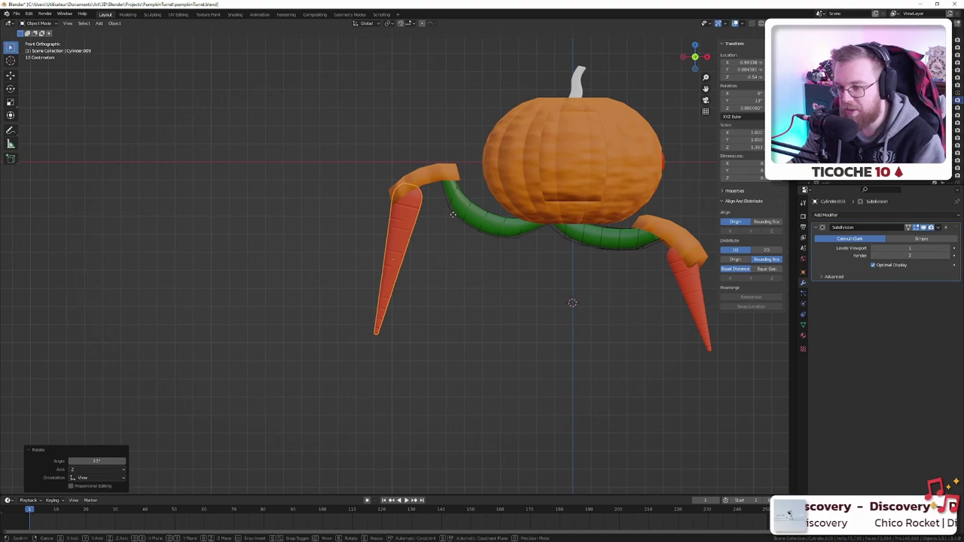
pyautogui.click(455, 227)
# - Lengthen the slanted carrot along its local Z axis by a factor of about 1.1 and check the legs in perspective
pyautogui.press('s')
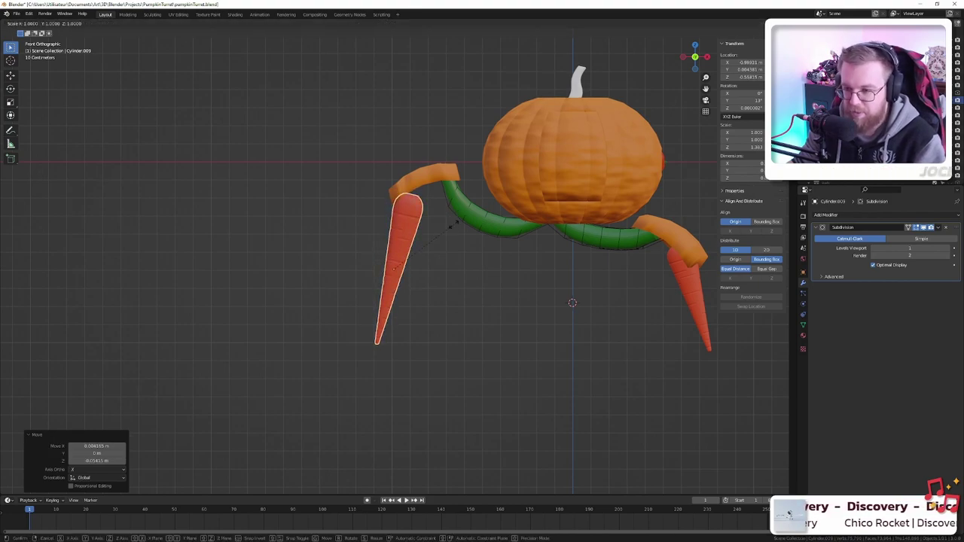
pyautogui.press('z')
pyautogui.press('z')
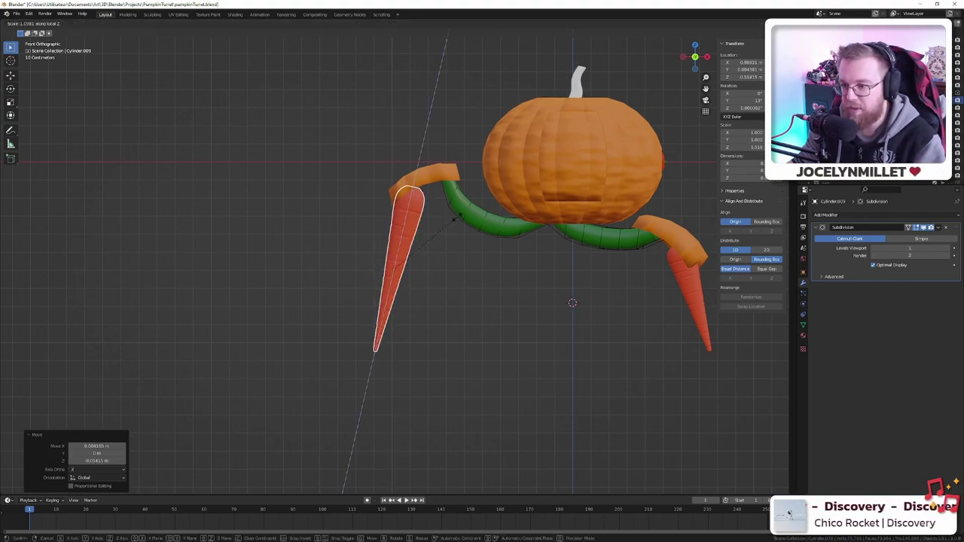
pyautogui.click(458, 220)
pyautogui.moveTo(442, 231); pyautogui.dragTo(244, 265, button='middle')
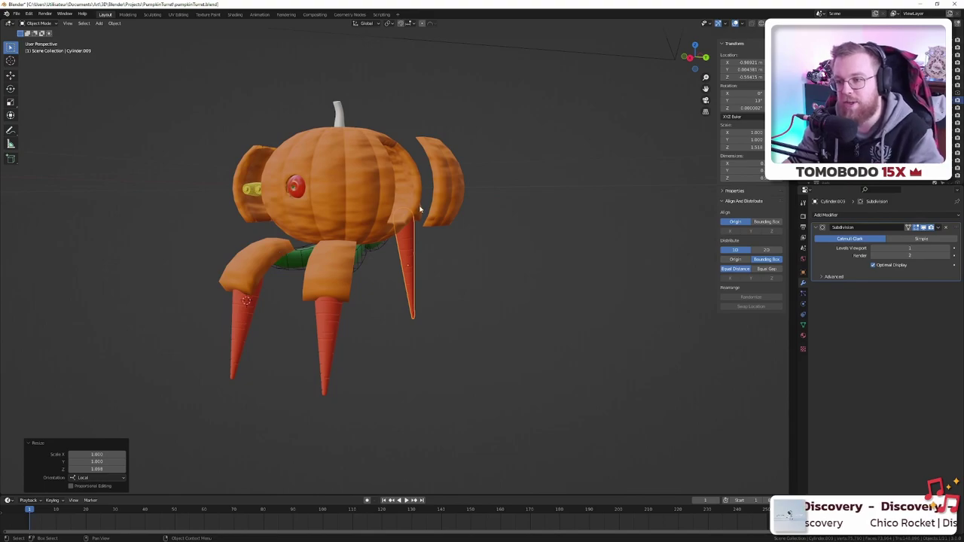
# - Check the turret's legs from behind and save the project
pyautogui.keyDown('alt'); pyautogui.moveTo(416, 208); pyautogui.dragTo(355, 227, button='middle'); pyautogui.keyUp('alt')
pyautogui.scroll(-1, 412, 216)
pyautogui.scroll(4, 408, 214)
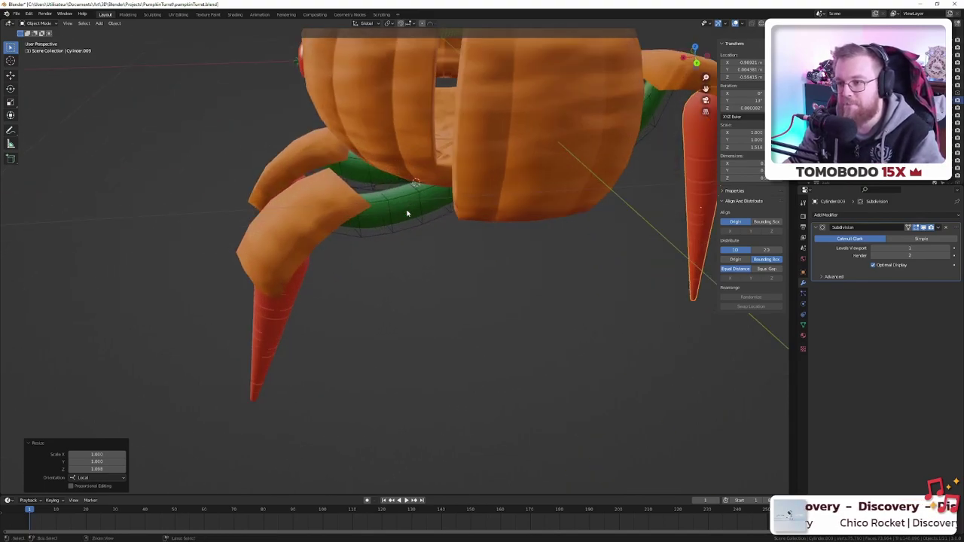
pyautogui.hotkey('ctrl', 's')
# - Select the pumpkin body and examine its mesh topology in Edit Mode, returning to Object Mode
pyautogui.keyDown('shift'); pyautogui.moveTo(296, 208); pyautogui.dragTo(391, 223, button='middle'); pyautogui.keyUp('shift')
pyautogui.moveTo(537, 200); pyautogui.dragTo(392, 143, button='middle')
pyautogui.scroll(-2, 364, 124)
pyautogui.click(395, 137)
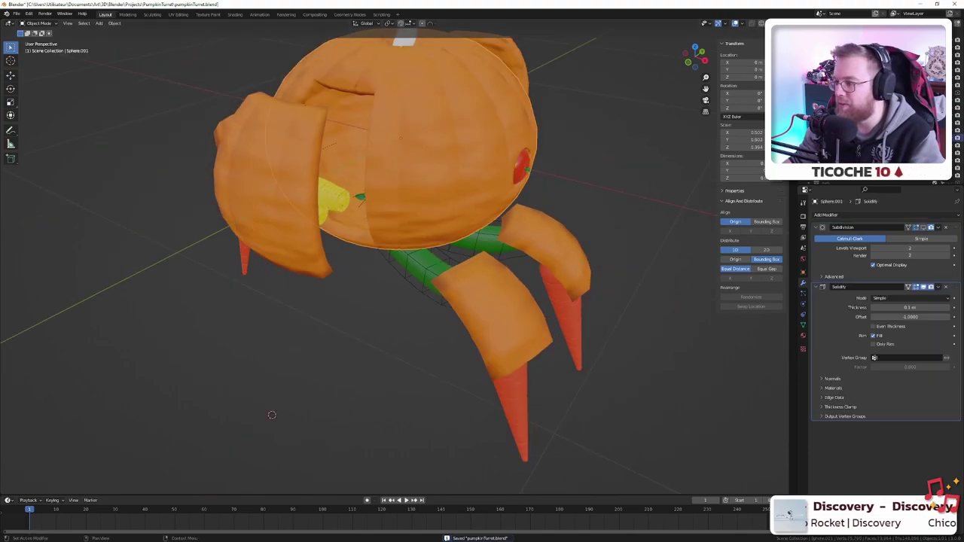
pyautogui.moveTo(508, 189); pyautogui.dragTo(465, 194, button='middle')
pyautogui.press('Tab')
pyautogui.scroll(2, 373, 184)
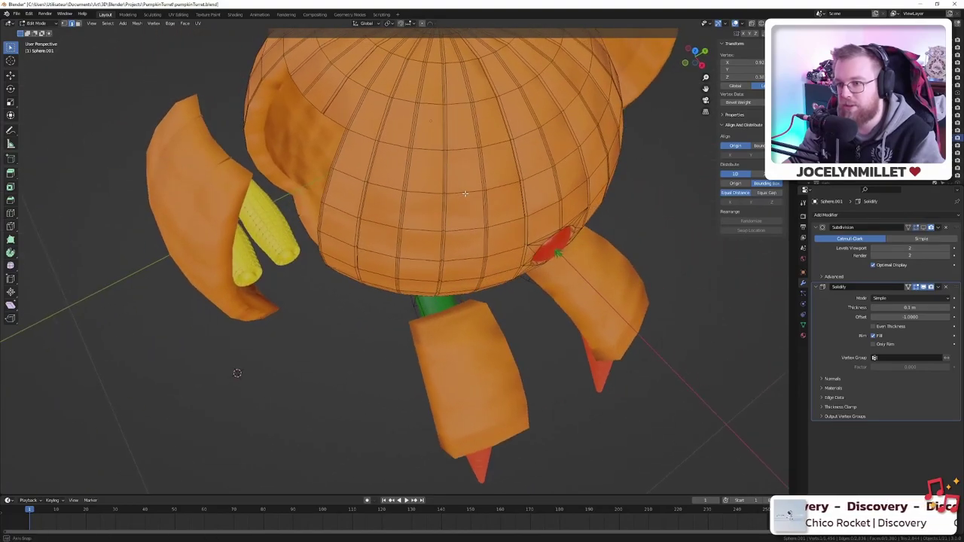
pyautogui.press('Tab')
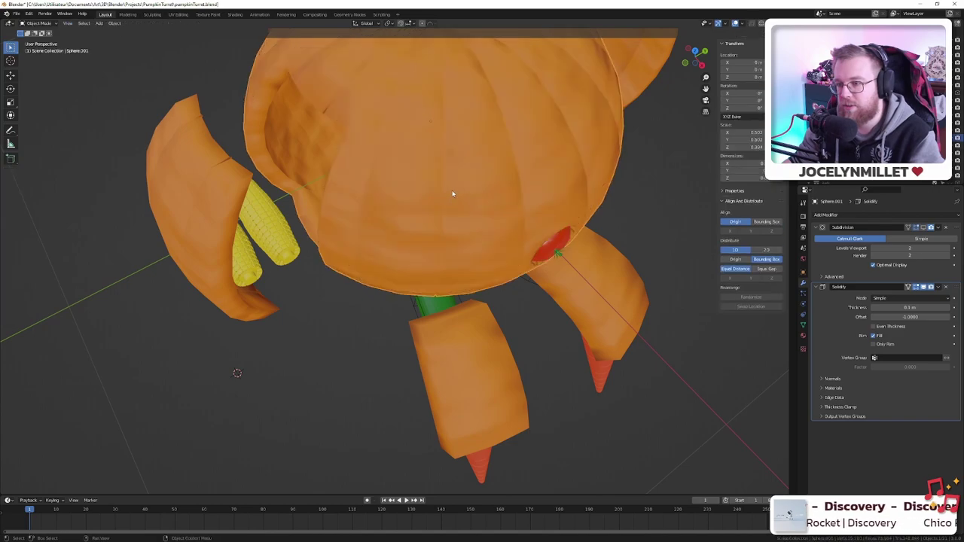
# - Examine the whole turret from above and from the sides, and save the project
pyautogui.scroll(-4, 447, 189)
pyautogui.hotkey('ctrl', 's')
pyautogui.scroll(3, 445, 193)
pyautogui.scroll(-4, 445, 193)
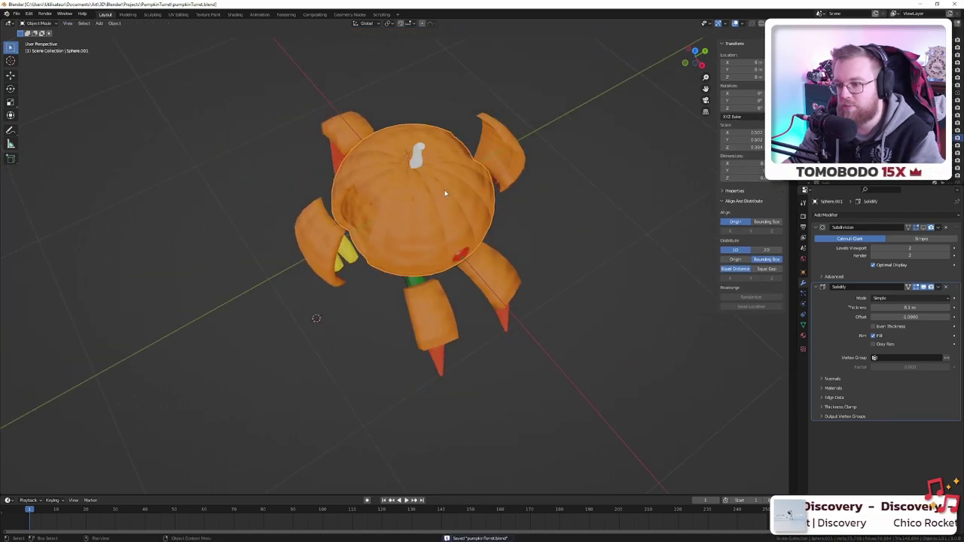
pyautogui.scroll(3, 445, 193)
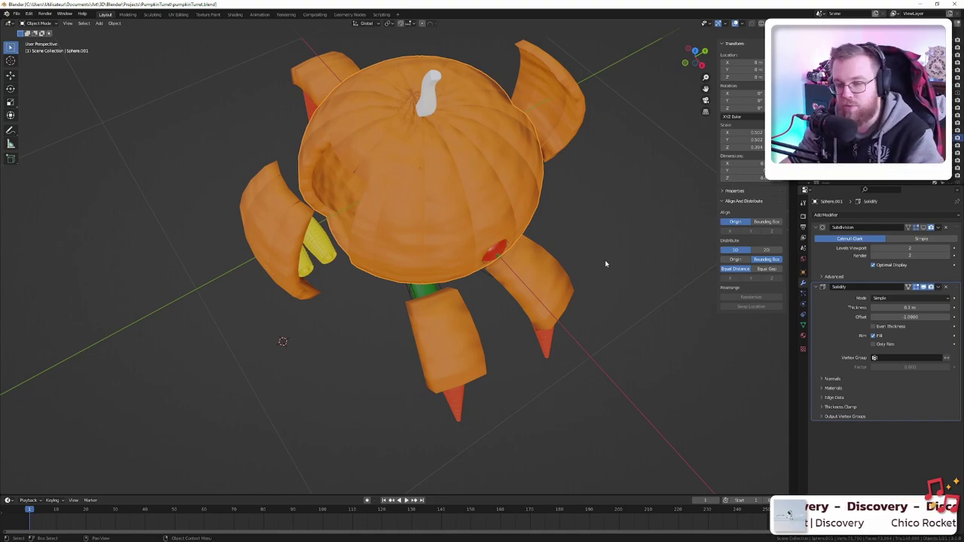
pyautogui.moveTo(599, 266); pyautogui.dragTo(612, 233, button='middle')
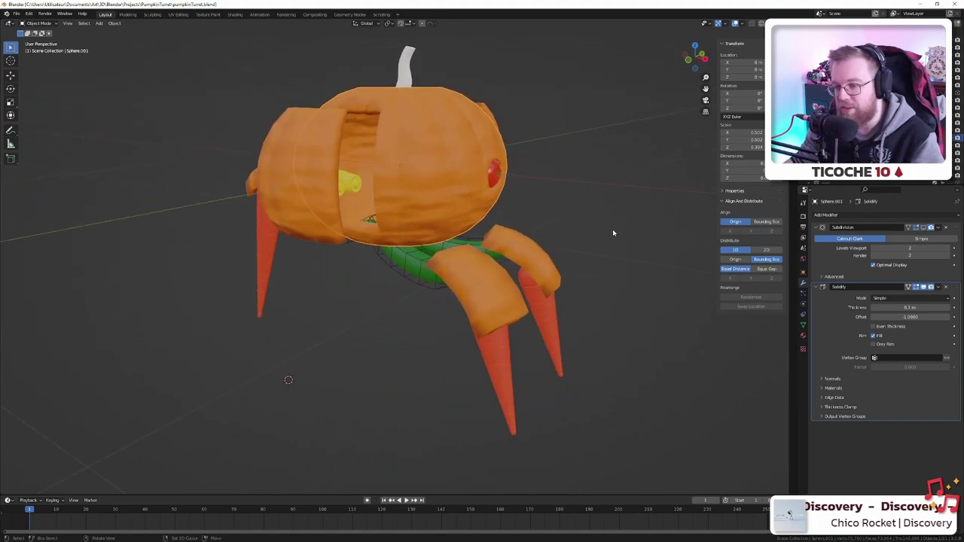
pyautogui.moveTo(452, 189); pyautogui.dragTo(428, 200, button='middle')
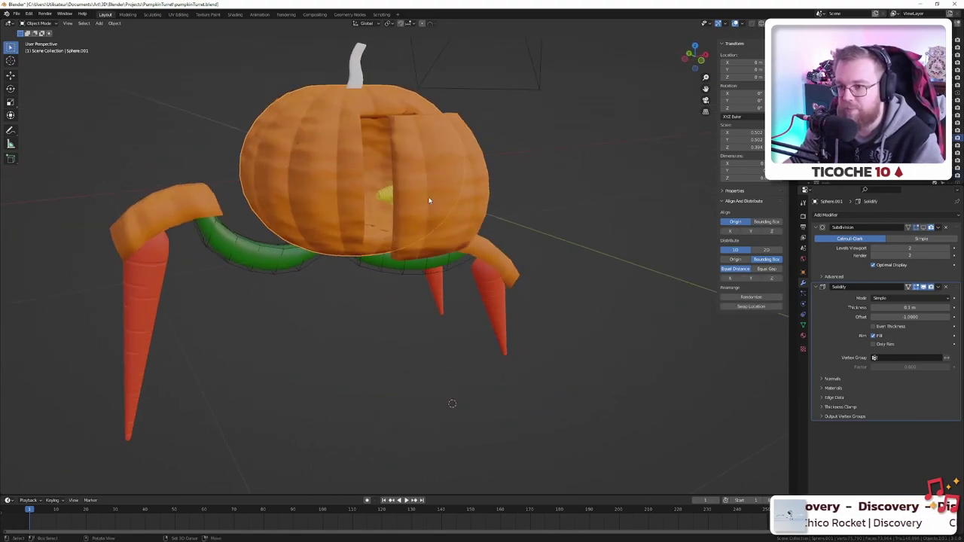
pyautogui.hotkey('ctrl', 's')
# - Open the Shading workspace and select the pumpkin body, framing it closely with its Pumpkin material nodes shown
pyautogui.click(235, 14)
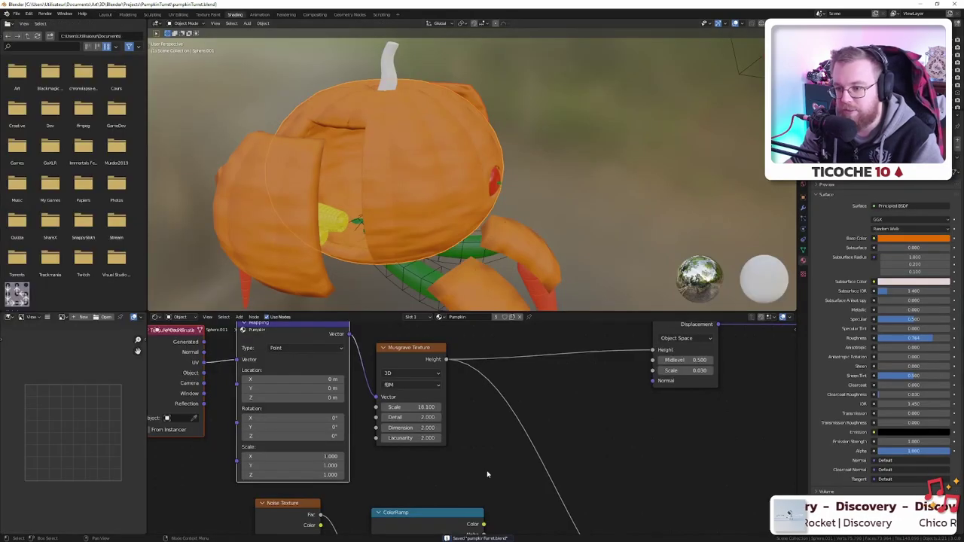
pyautogui.scroll(-2, 432, 191)
pyautogui.scroll(1, 538, 227)
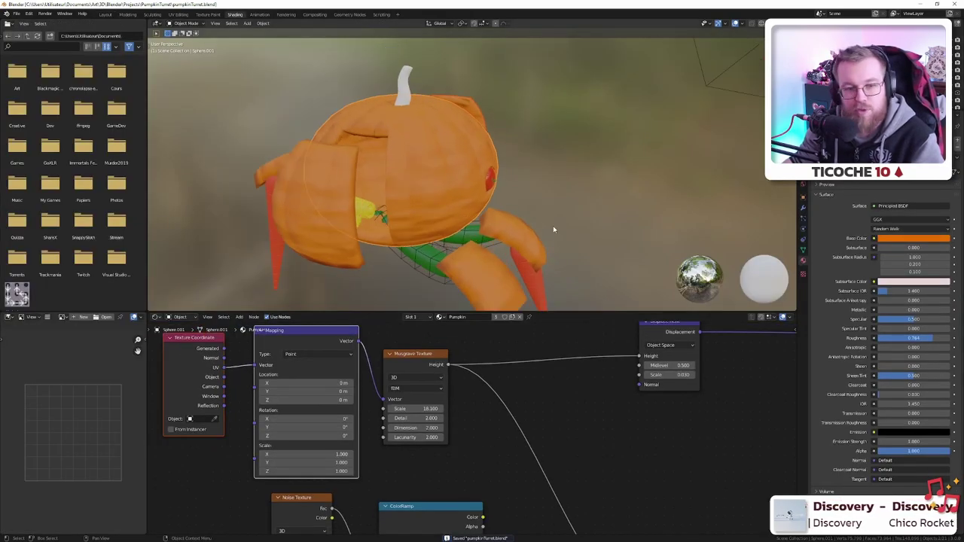
pyautogui.scroll(-2, 561, 227)
pyautogui.moveTo(582, 224); pyautogui.dragTo(562, 225, button='middle')
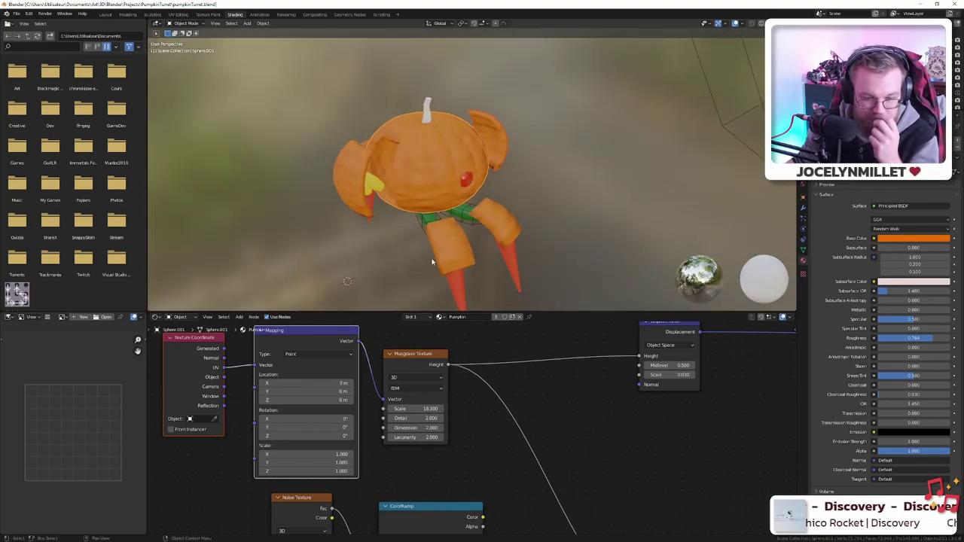
pyautogui.scroll(4, 415, 282)
pyautogui.scroll(-3, 415, 271)
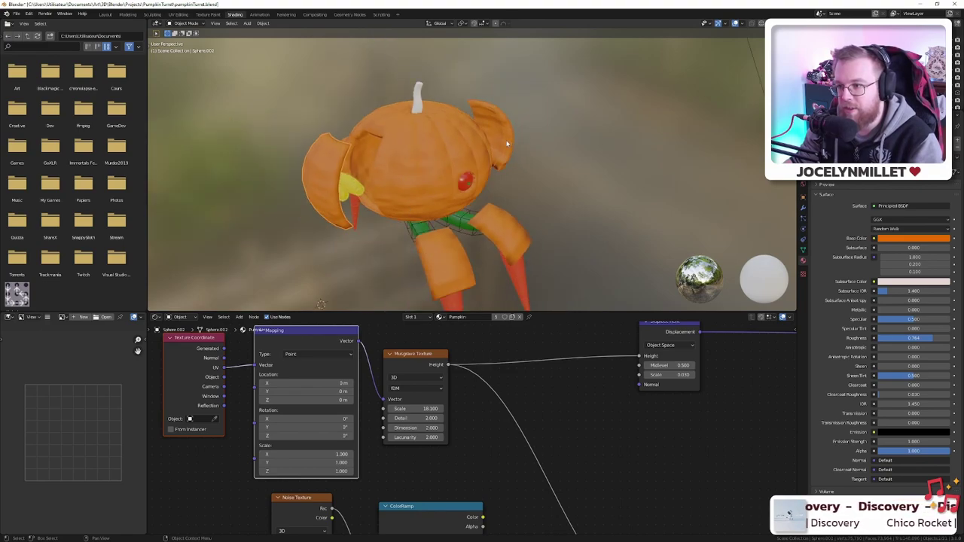
pyautogui.click(423, 199)
pyautogui.scroll(3, 421, 241)
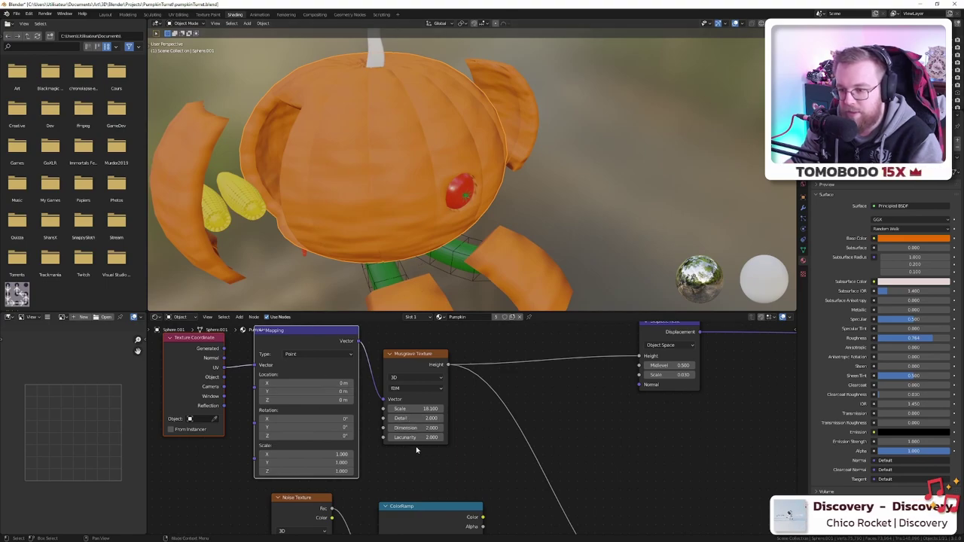
# - Set the Musgrave Texture scale to 18.4 and undo a trial change to the Mapping node's Y scale
pyautogui.moveTo(415, 409); pyautogui.dragTo(426, 409)
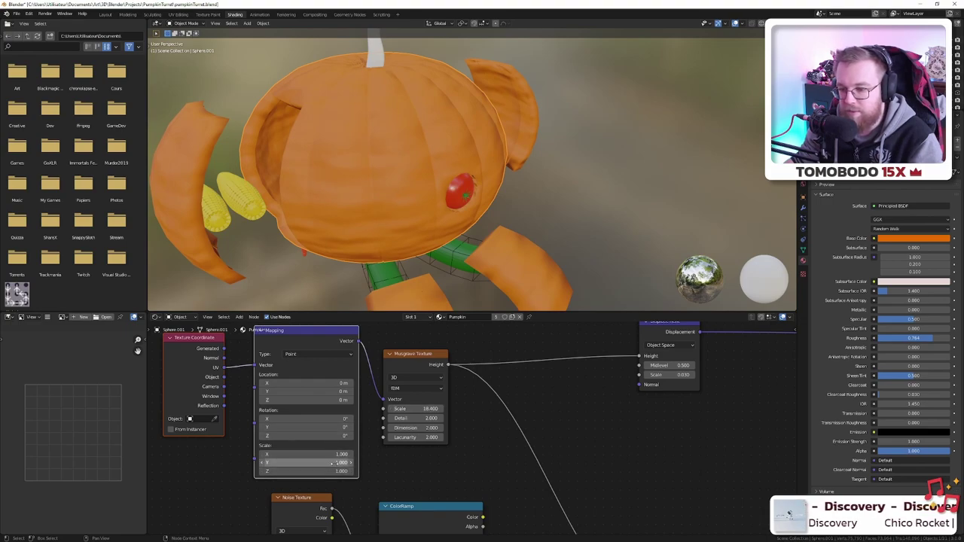
pyautogui.moveTo(306, 462); pyautogui.dragTo(298, 462)
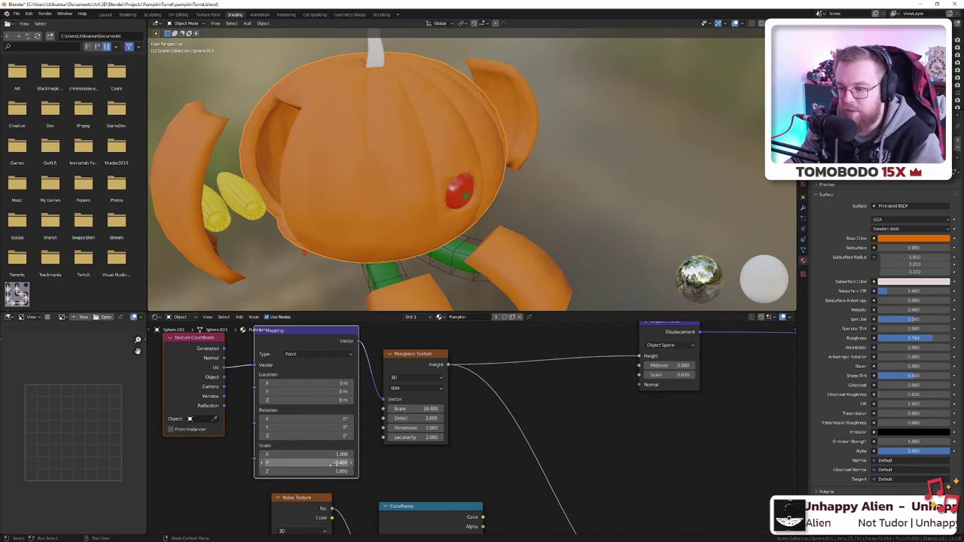
pyautogui.hotkey('ctrl', 'z')
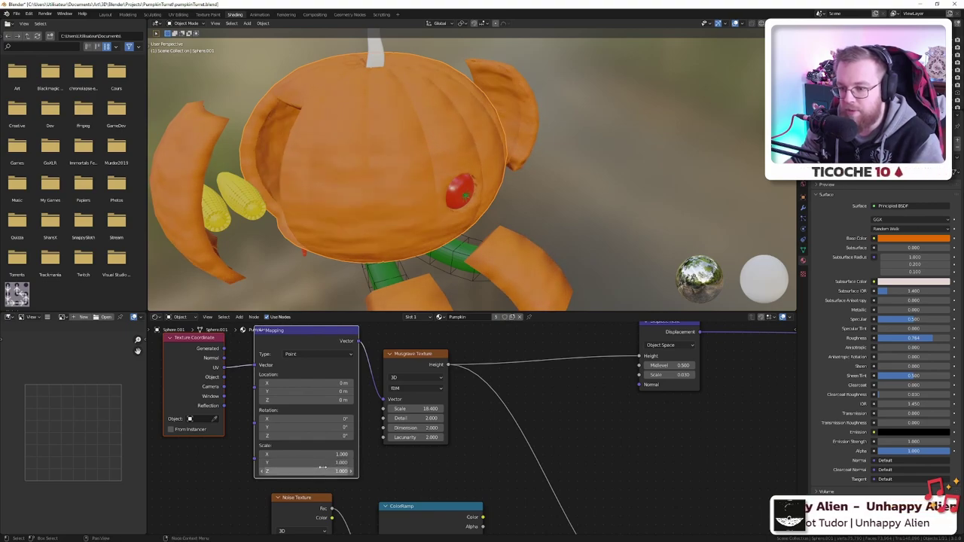
# - Set the Pumpkin material's Mapping node X scale to 2.27 and save the project
pyautogui.moveTo(326, 454); pyautogui.dragTo(362, 454)
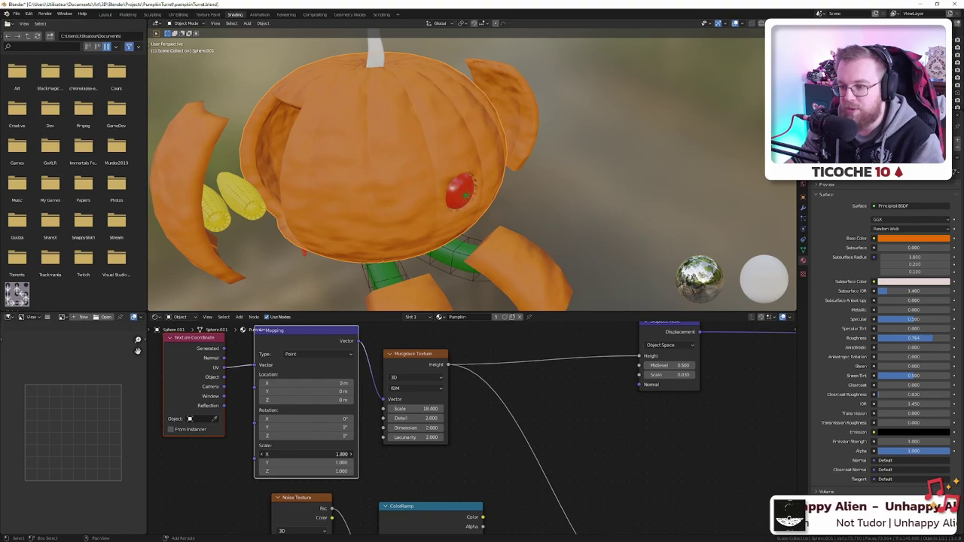
pyautogui.moveTo(362, 454)
pyautogui.mouseDown()
pyautogui.moveTo(404, 454)
pyautogui.moveTo(374, 454)
pyautogui.mouseUp()
pyautogui.scroll(-6, 478, 242)
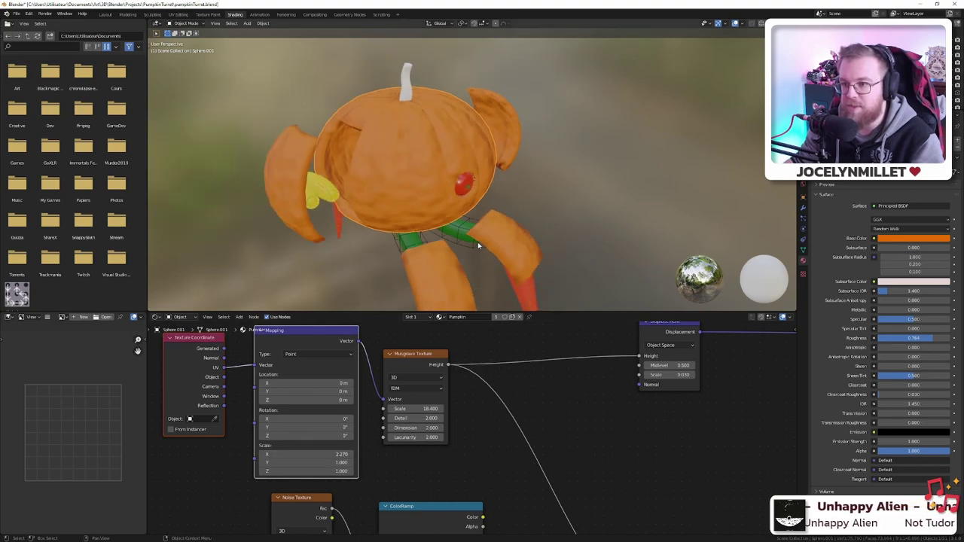
pyautogui.moveTo(537, 196)
pyautogui.mouseDown(button='middle')
pyautogui.moveTo(487, 172)
pyautogui.moveTo(436, 165)
pyautogui.moveTo(394, 179)
pyautogui.moveTo(534, 193)
pyautogui.mouseUp(button='middle')
pyautogui.scroll(3, 534, 193)
pyautogui.scroll(7, 440, 205)
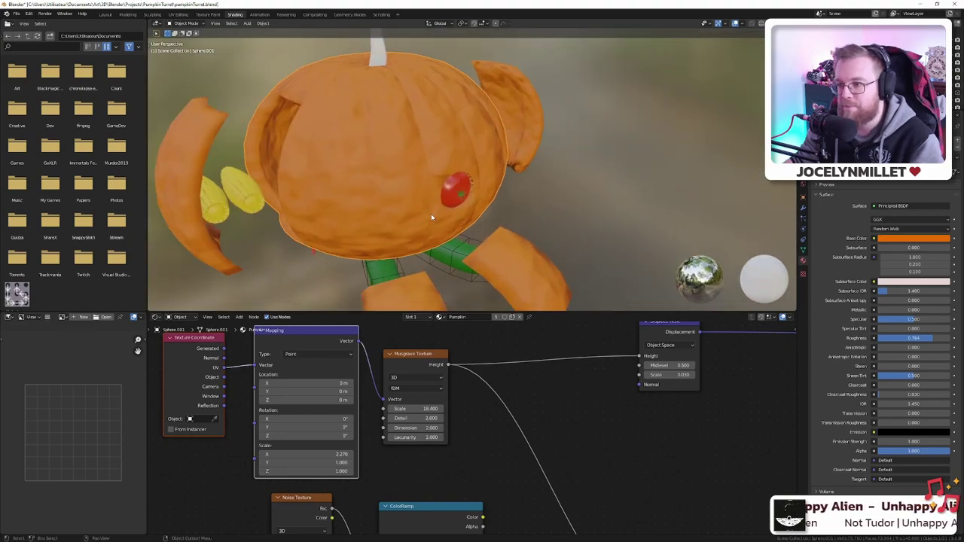
pyautogui.keyDown('shift'); pyautogui.moveTo(350, 201); pyautogui.dragTo(544, 216, button='middle'); pyautogui.keyUp('shift')
pyautogui.hotkey('ctrl', 's')
# - Examine the pumpkin's bumpy surface texture from near, from afar and from the side
pyautogui.scroll(-4, 517, 211)
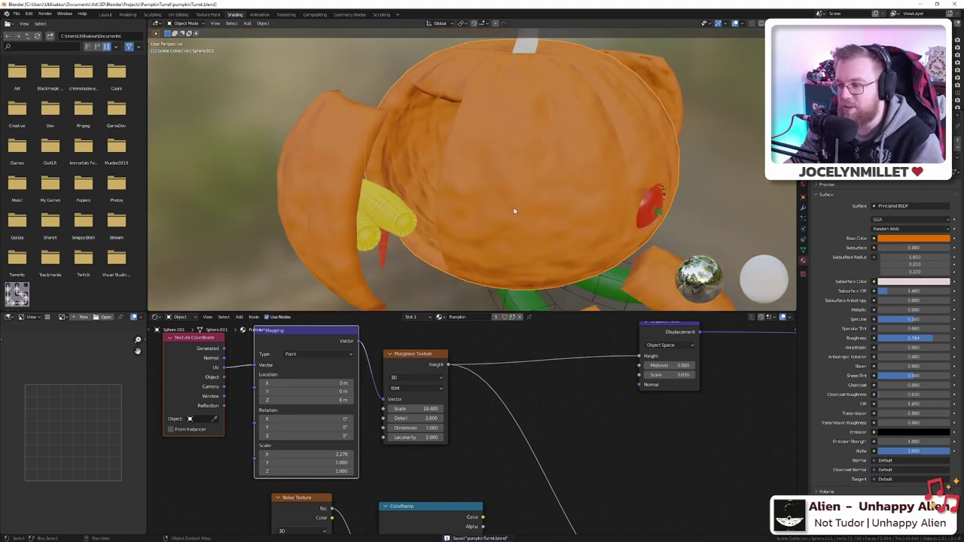
pyautogui.scroll(-2, 516, 211)
pyautogui.scroll(2, 517, 211)
pyautogui.scroll(-3, 514, 211)
pyautogui.scroll(3, 515, 211)
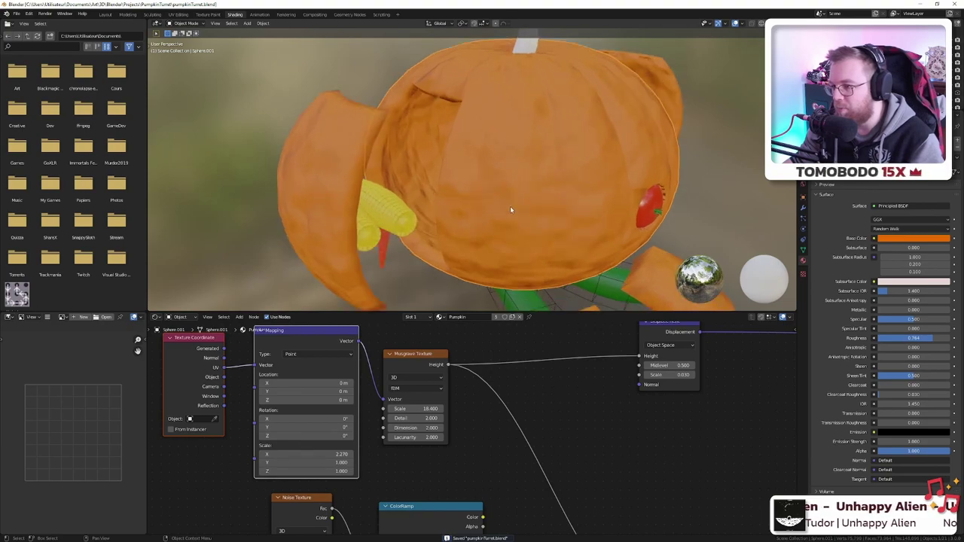
pyautogui.scroll(-2, 510, 206)
pyautogui.moveTo(506, 205); pyautogui.dragTo(568, 198, button='middle')
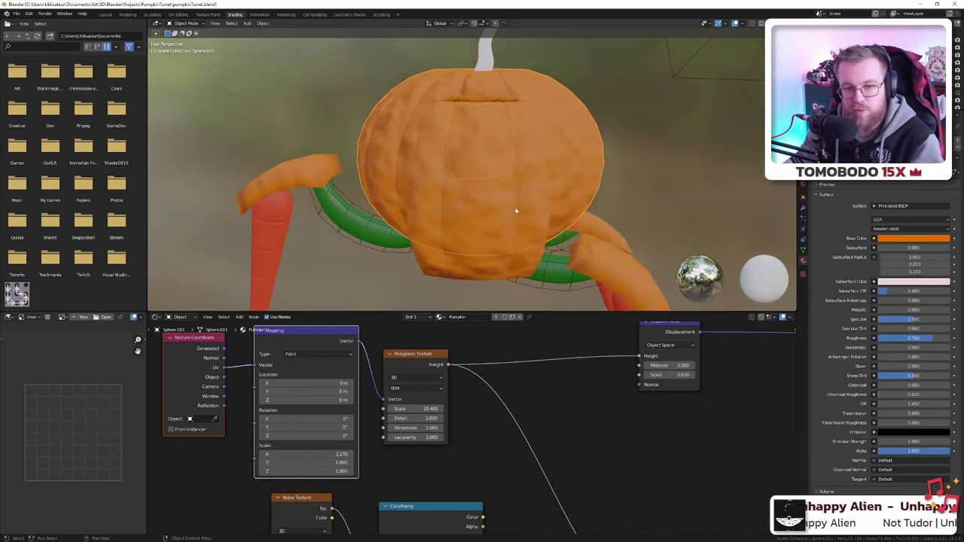
# - Return to the Layout workspace and view the zucchini leg's lattice in isolation before restoring the full scene
pyautogui.click(365, 226)
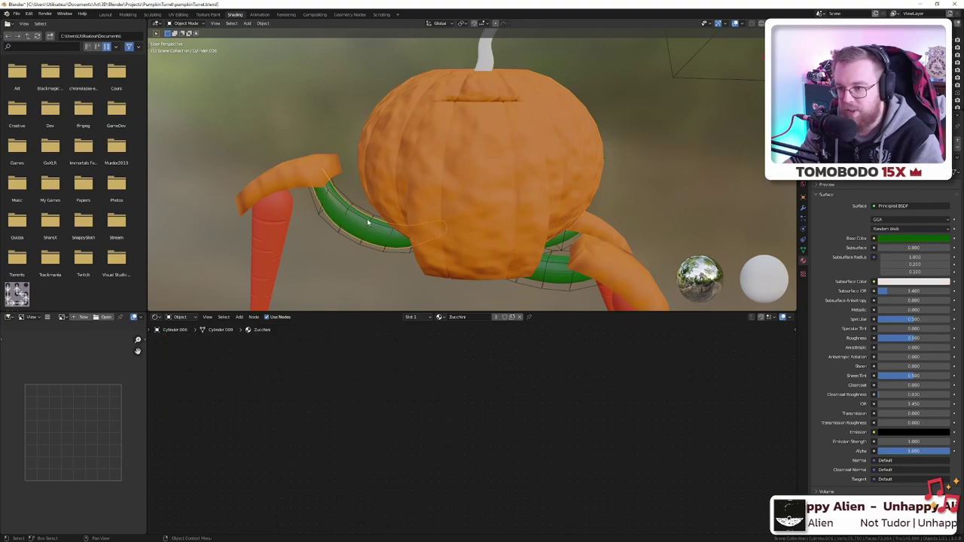
pyautogui.click(105, 14)
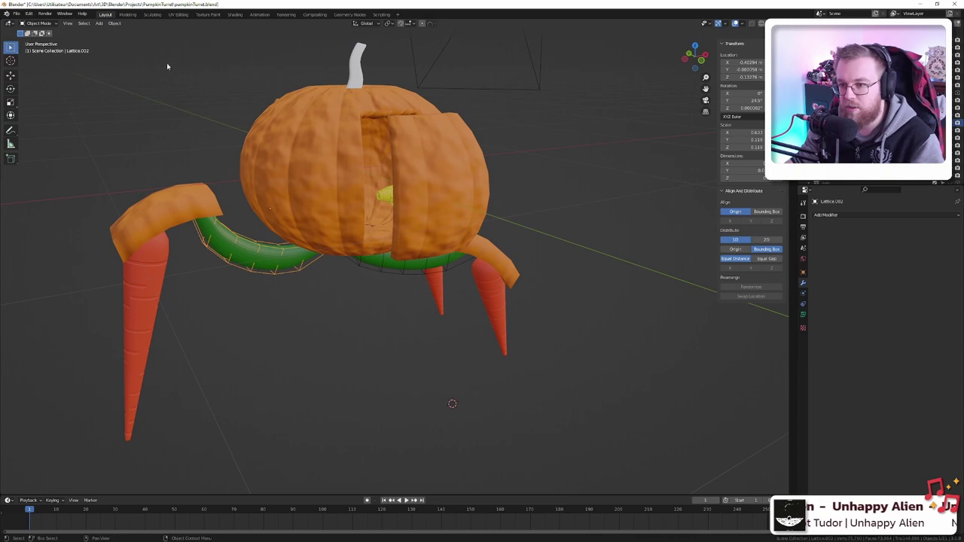
pyautogui.moveTo(167, 66); pyautogui.dragTo(372, 153, button='middle')
pyautogui.press('KP_Divide')
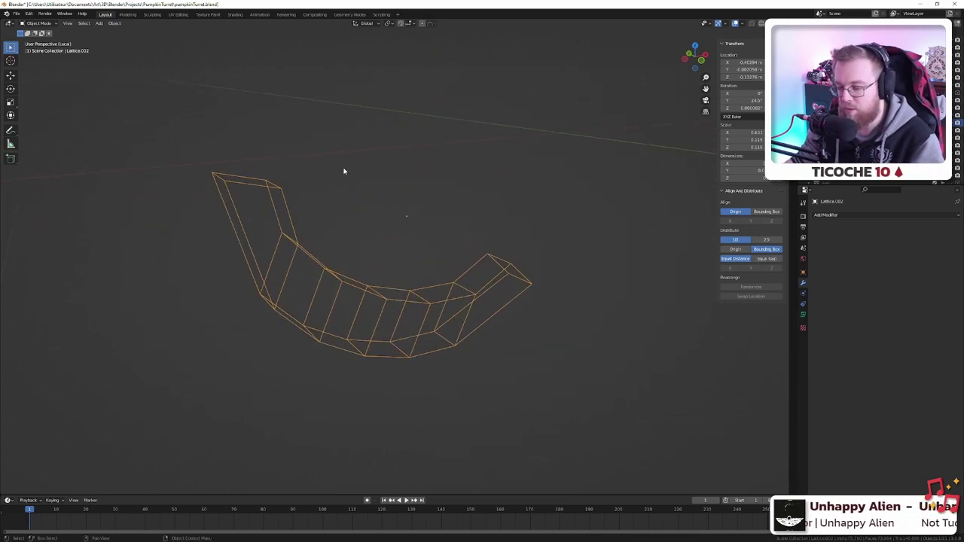
pyautogui.press('KP_Divide')
pyautogui.scroll(-2, 344, 172)
pyautogui.scroll(4, 343, 172)
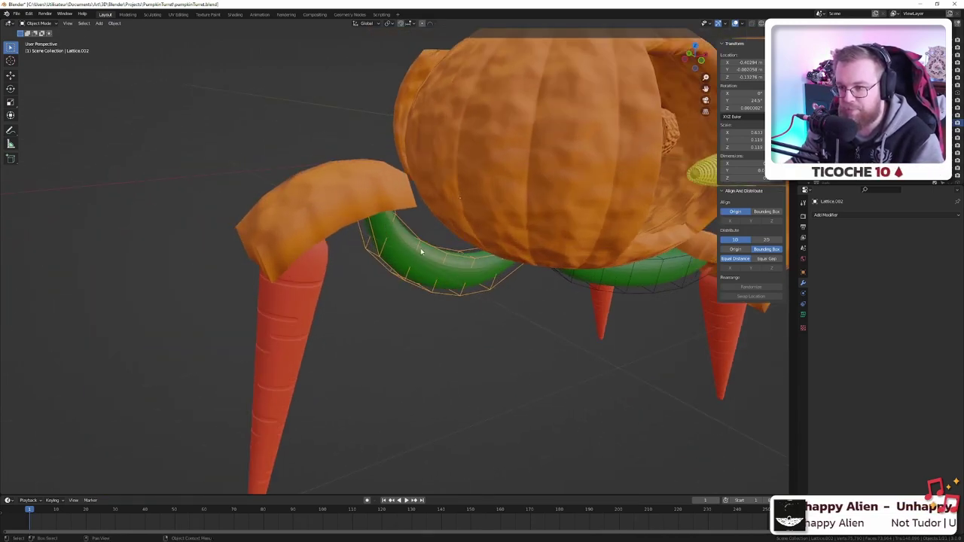
# - Hide the orange leg joint and the pumpkin body that cover the ends of the green zucchini leg
pyautogui.click(369, 201)
pyautogui.press('h')
pyautogui.click(504, 174)
pyautogui.press('h')
pyautogui.scroll(2, 430, 225)
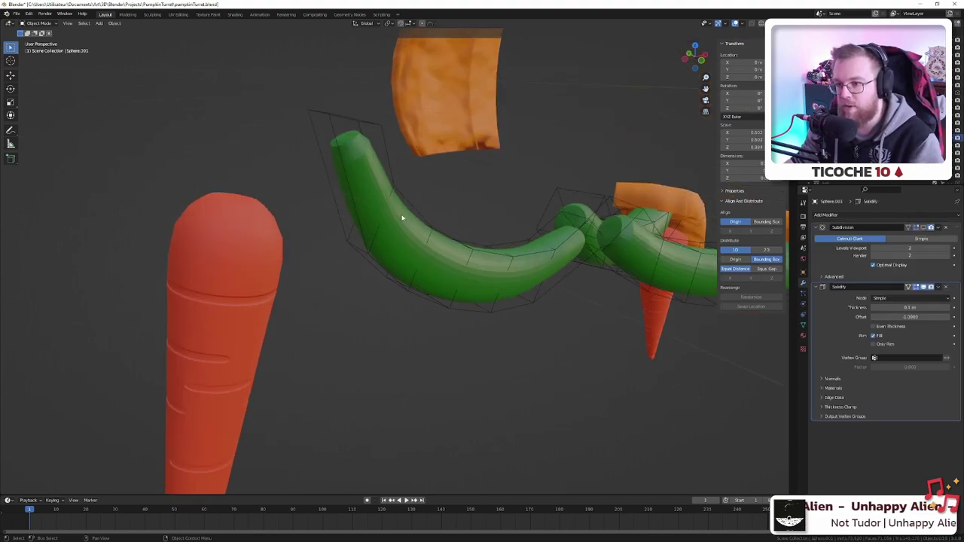
# - Try to widen the zucchini's outer end by scaling the lattice's end points by 1.875 in Edit Mode
pyautogui.click(369, 128)
pyautogui.moveTo(410, 143); pyautogui.dragTo(394, 176, button='middle')
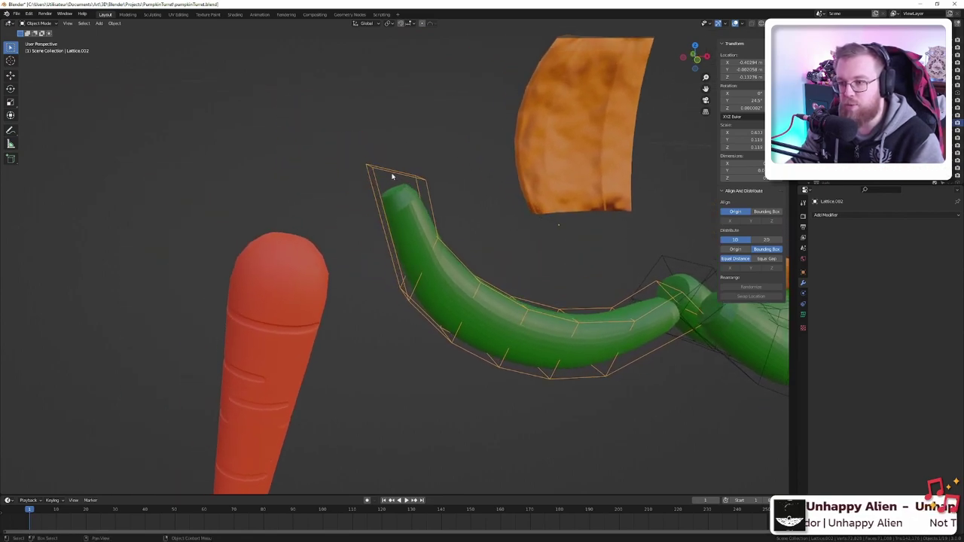
pyautogui.press('Tab')
pyautogui.moveTo(337, 182); pyautogui.dragTo(451, 143)
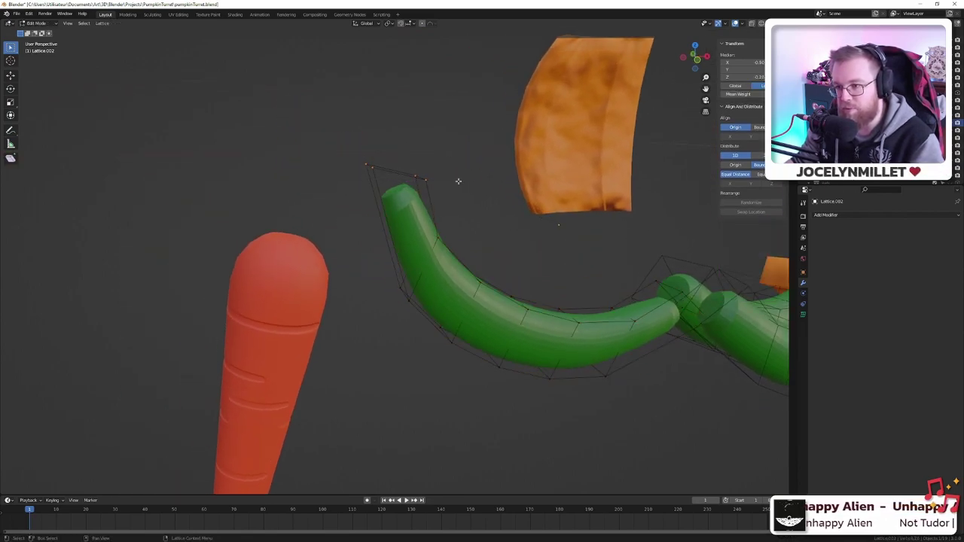
pyautogui.press('s')
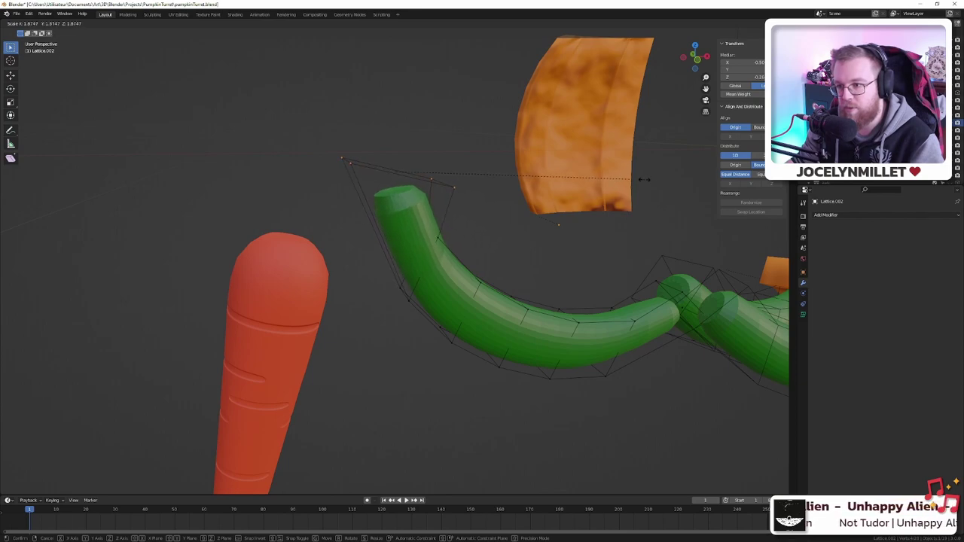
pyautogui.click(644, 179)
pyautogui.moveTo(645, 183); pyautogui.dragTo(746, 168, button='middle')
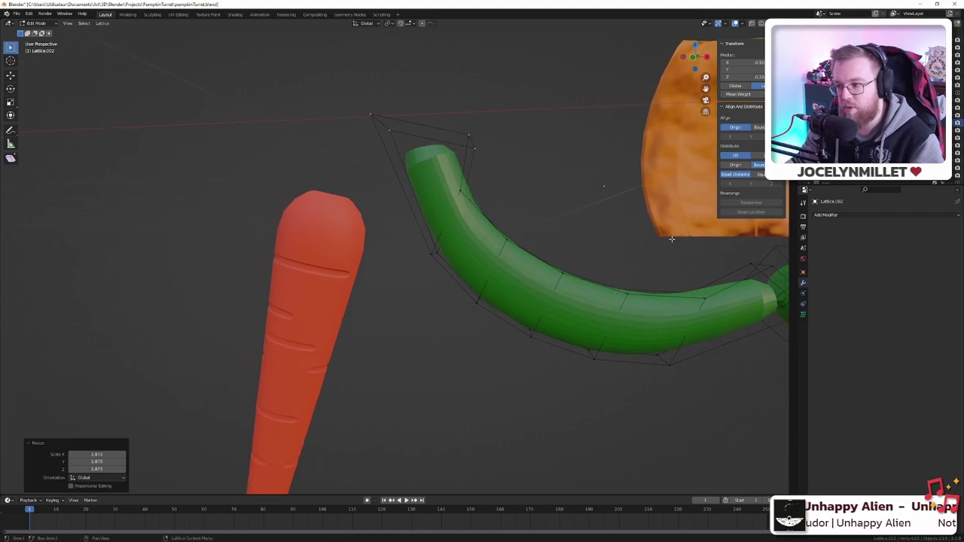
pyautogui.keyDown('shift'); pyautogui.moveTo(671, 239); pyautogui.dragTo(477, 215, button='middle'); pyautogui.keyUp('shift')
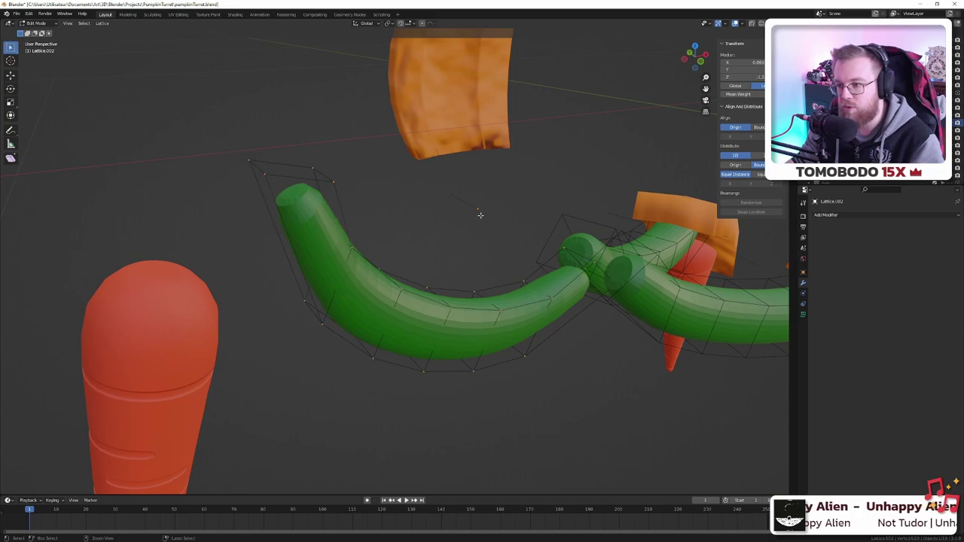
pyautogui.hotkey('alt', 'a')
pyautogui.moveTo(480, 213); pyautogui.dragTo(466, 192, button='middle')
pyautogui.click(552, 238)
pyautogui.press('Tab')
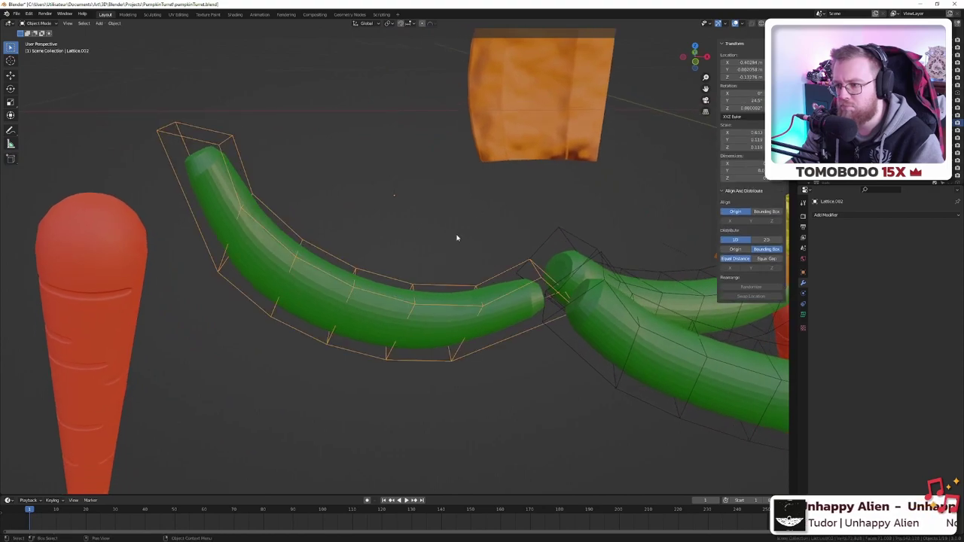
# - Select the lattice surrounding the zucchini leg beside the front carrot
pyautogui.moveTo(383, 204); pyautogui.dragTo(426, 176)
pyautogui.click(339, 357)
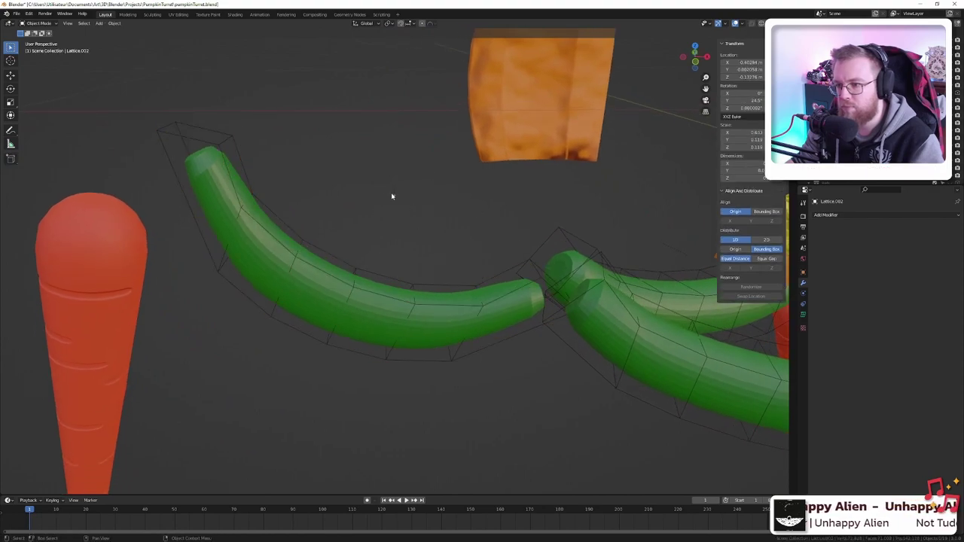
pyautogui.click(394, 198)
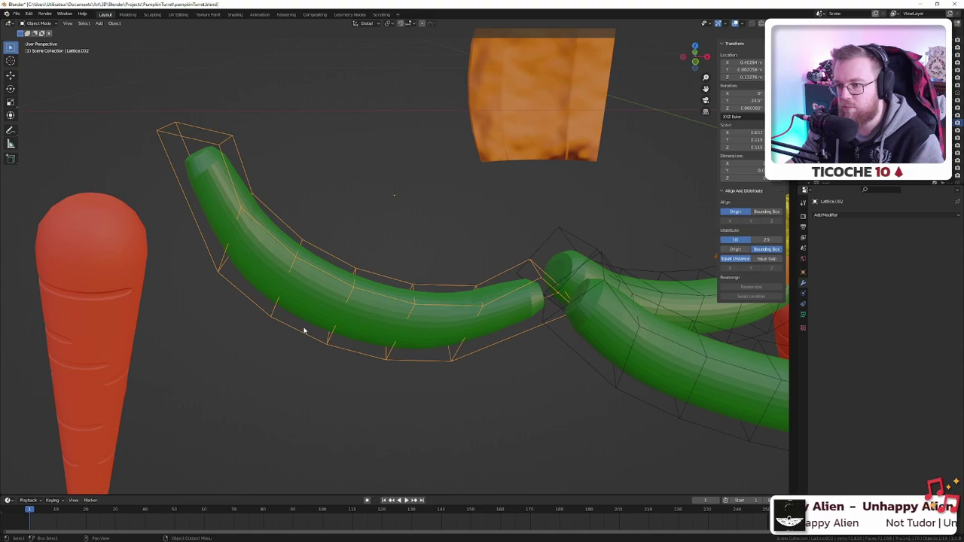
# - Scale the lattice's inner end points by 1.490 in Edit Mode to widen the zucchini leg's end under the pumpkin
pyautogui.press('Tab')
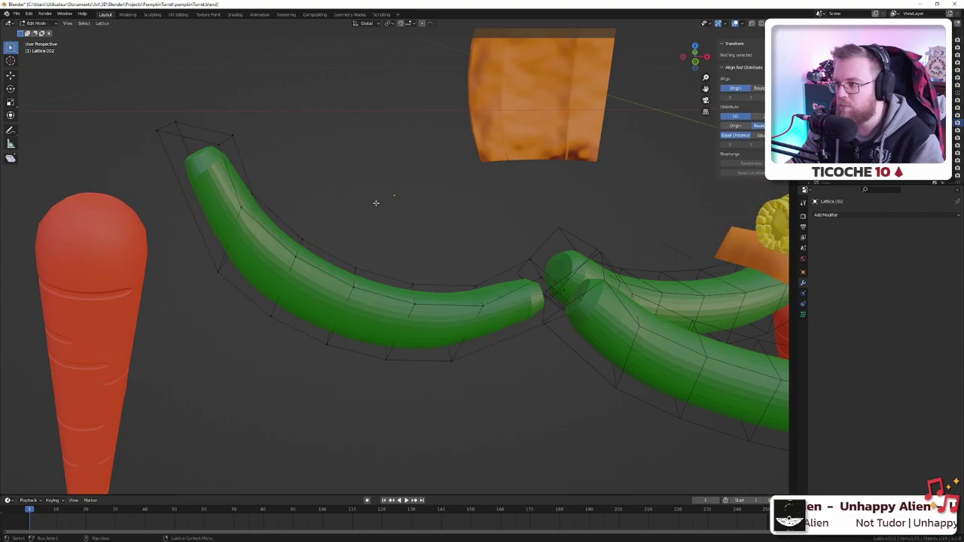
pyautogui.moveTo(375, 202); pyautogui.dragTo(452, 268, button='middle')
pyautogui.click(488, 221)
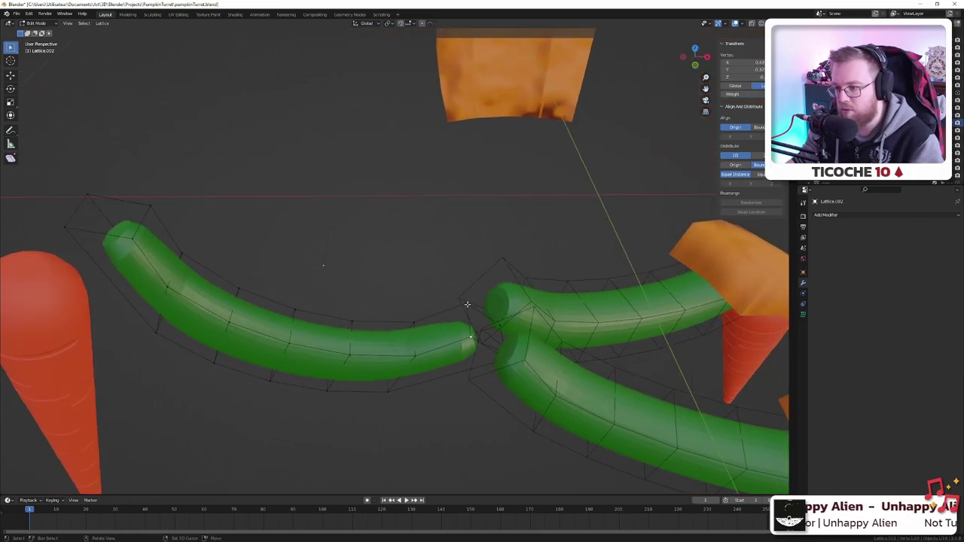
pyautogui.moveTo(496, 321); pyautogui.dragTo(494, 334, button='middle')
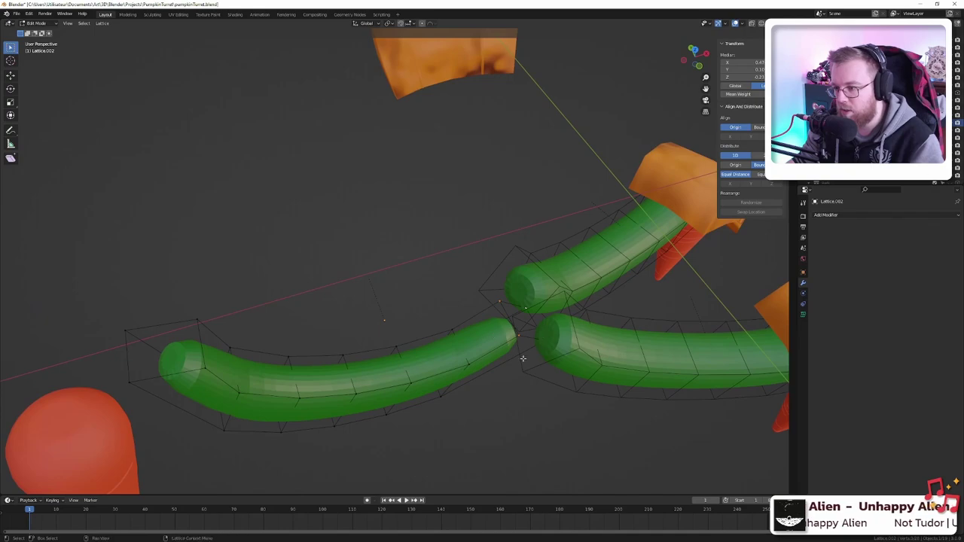
pyautogui.moveTo(576, 377); pyautogui.dragTo(488, 271)
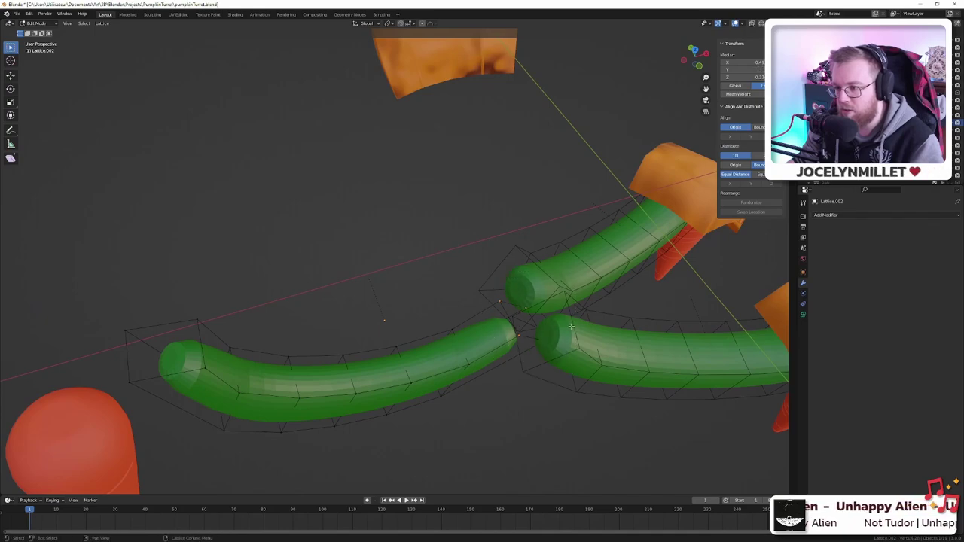
pyautogui.press('s')
pyautogui.click(595, 330)
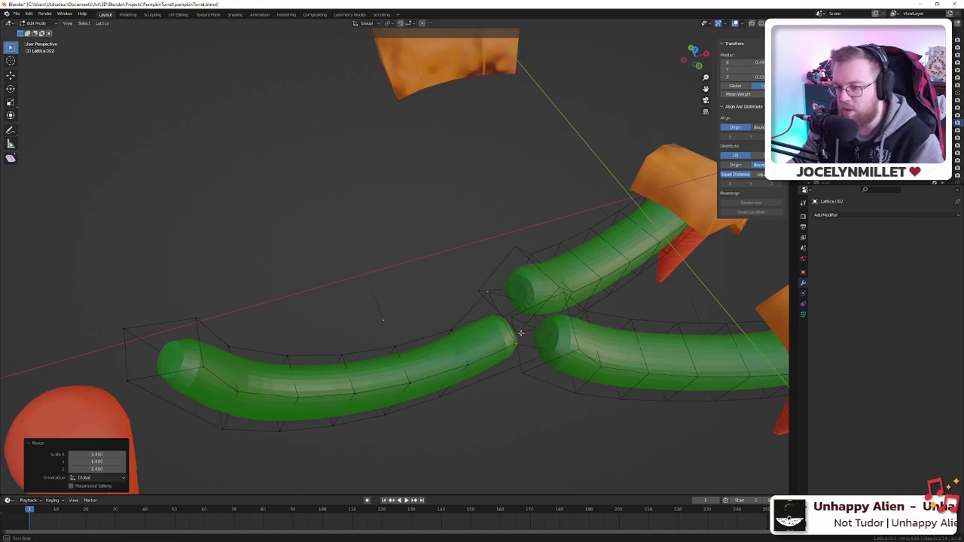
# - Scale the lattice points at the zucchini leg's outer end beside the carrot
pyautogui.moveTo(595, 330); pyautogui.dragTo(501, 291, button='middle')
pyautogui.moveTo(312, 219); pyautogui.dragTo(316, 260, button='middle')
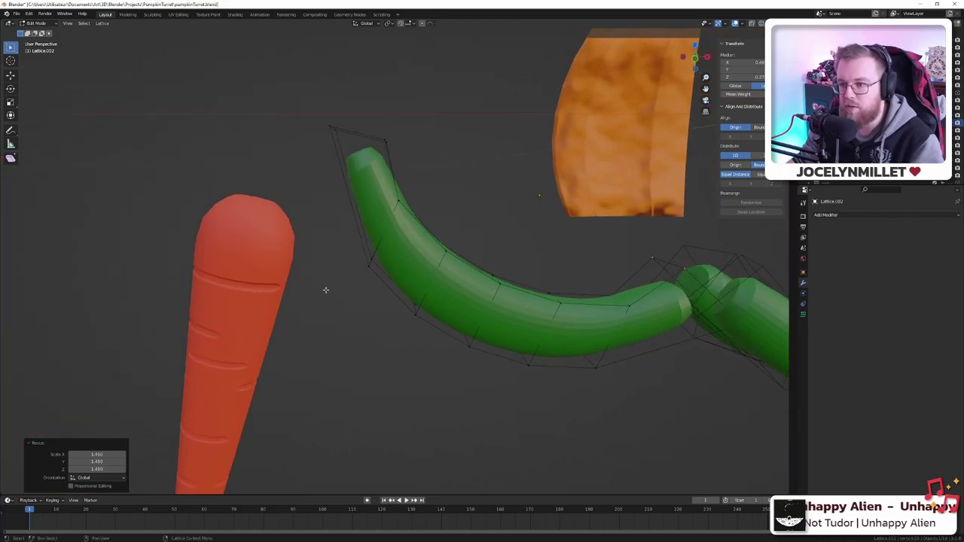
pyautogui.moveTo(325, 289); pyautogui.dragTo(347, 219)
pyautogui.moveTo(295, 99); pyautogui.dragTo(410, 256)
pyautogui.press('s')
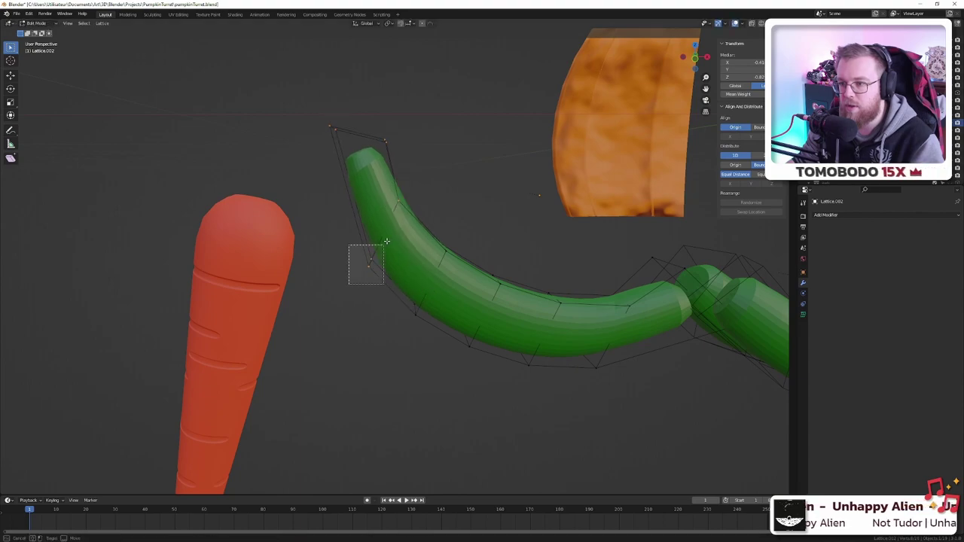
pyautogui.click(427, 188)
pyautogui.scroll(-5, 426, 207)
pyautogui.moveTo(426, 211); pyautogui.dragTo(469, 211, button='middle')
# - Return to Object Mode, reveal all hidden objects and hide the white cylinder covering the tomato
pyautogui.press('Tab')
pyautogui.moveTo(359, 221); pyautogui.dragTo(430, 236, button='middle')
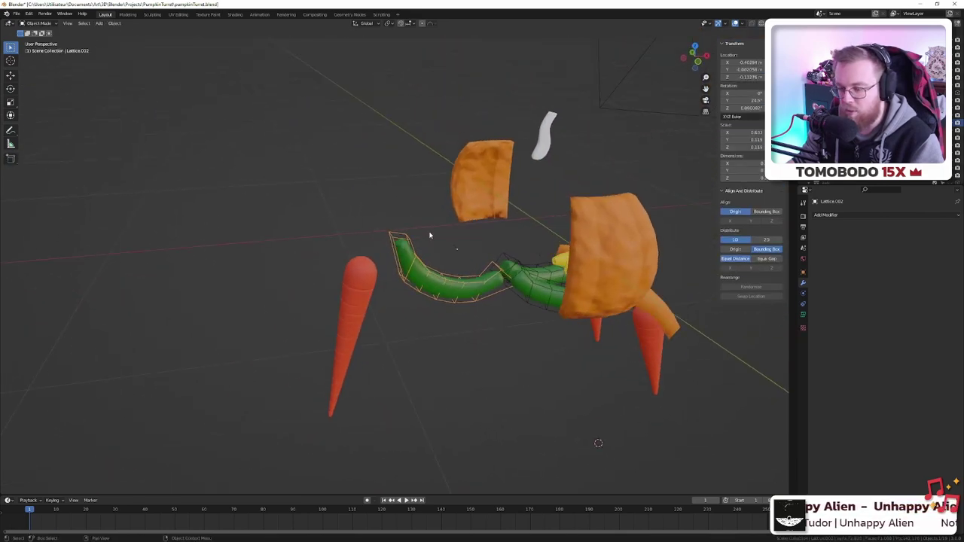
pyautogui.hotkey('alt', 'h')
pyautogui.scroll(2, 572, 249)
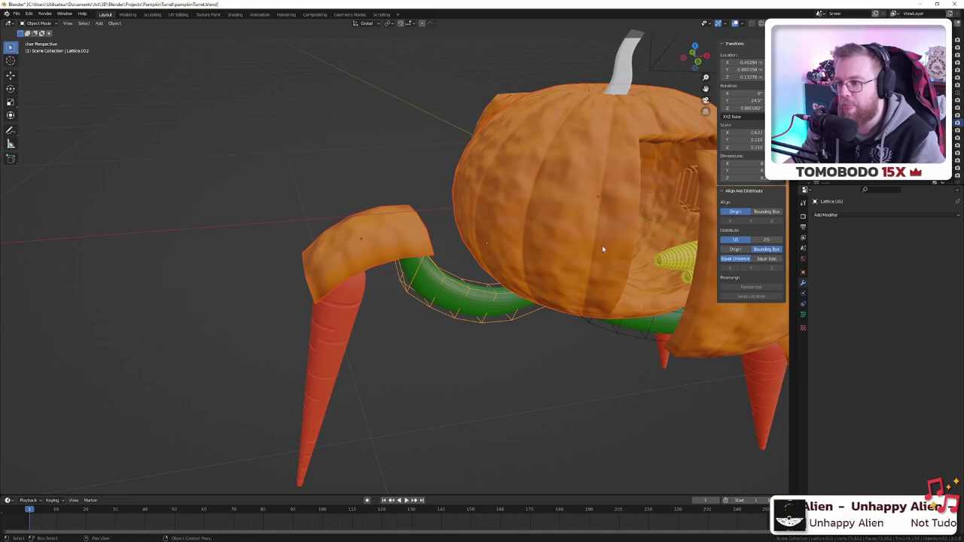
pyautogui.moveTo(601, 245); pyautogui.dragTo(545, 271, button='middle')
pyautogui.click(547, 278)
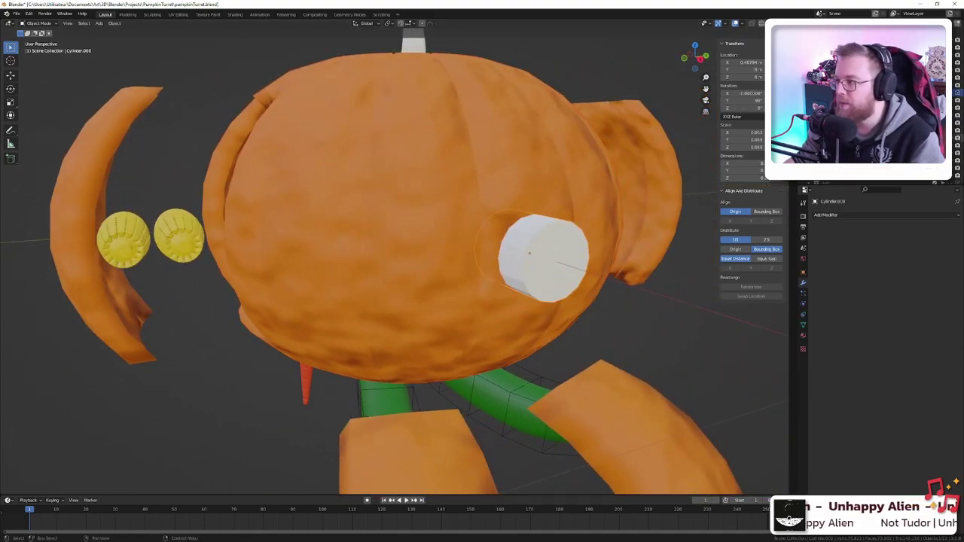
pyautogui.scroll(-5, 661, 225)
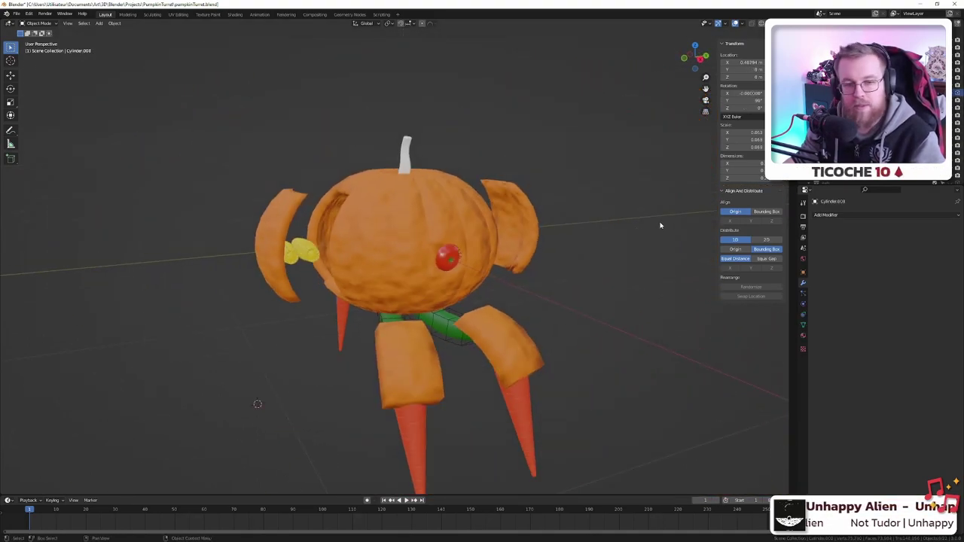
# - Select the orange joint above the nearest carrot on the tomato side and save the file
pyautogui.moveTo(533, 269); pyautogui.dragTo(594, 207, button='middle')
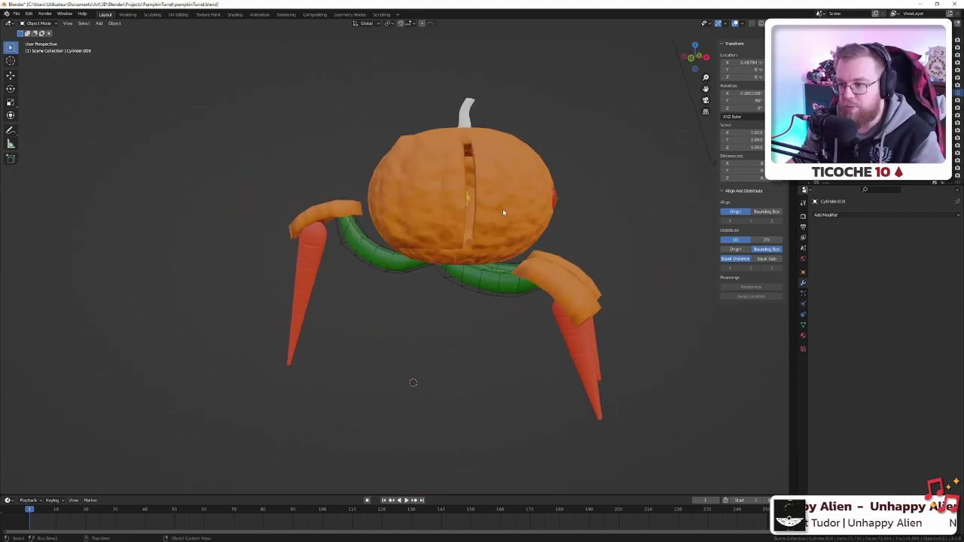
pyautogui.click(550, 279)
pyautogui.moveTo(550, 278); pyautogui.dragTo(440, 251, button='middle')
pyautogui.hotkey('ctrl', 's')
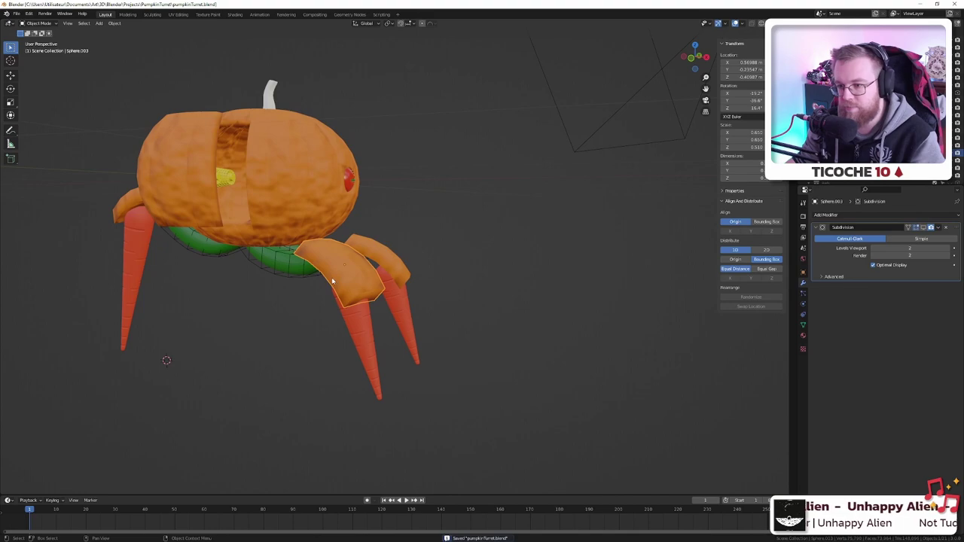
# - Examine the orange leg joint's surface against the pumpkin body and bring up its Pumpkin material settings
pyautogui.scroll(5, 331, 280)
pyautogui.scroll(-5, 316, 276)
pyautogui.moveTo(334, 258); pyautogui.dragTo(397, 281, button='middle')
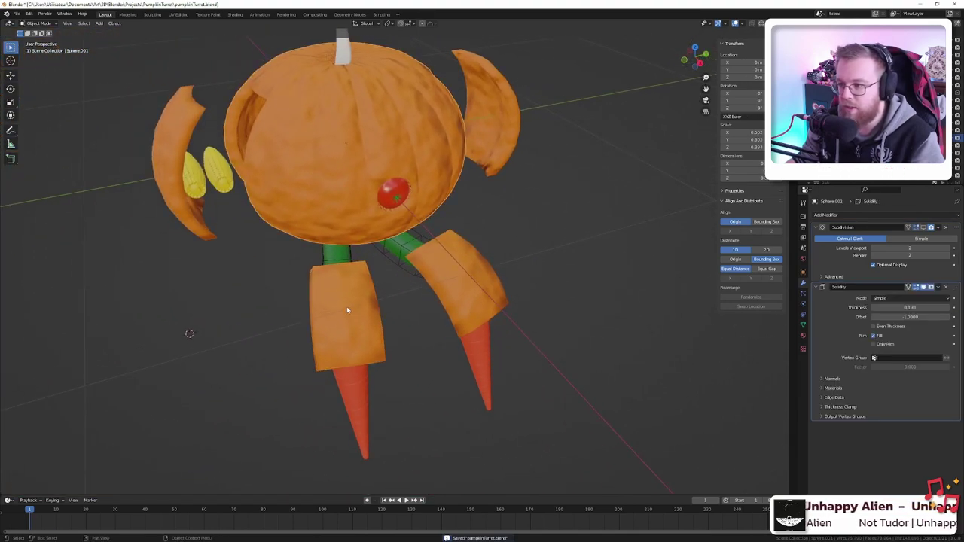
pyautogui.click(802, 335)
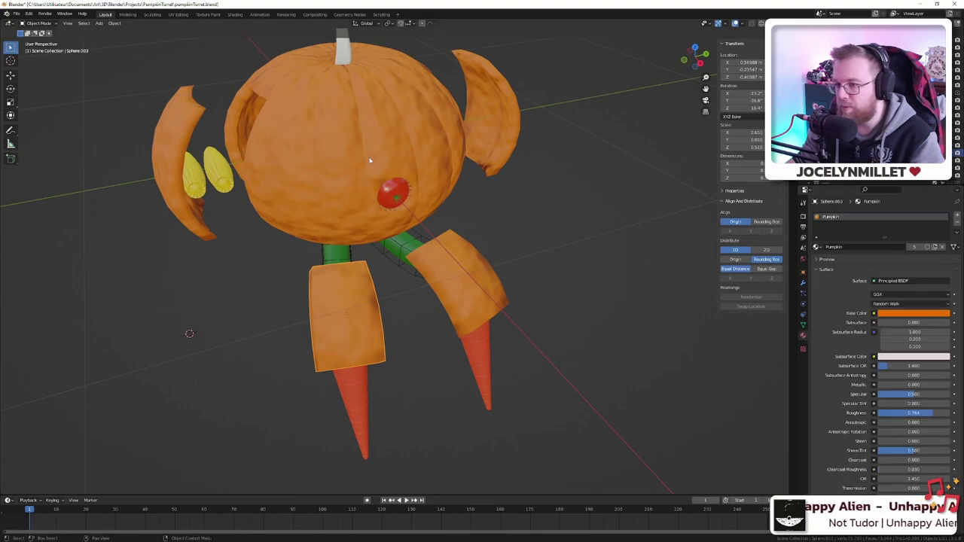
pyautogui.moveTo(502, 242); pyautogui.dragTo(531, 235, button='middle')
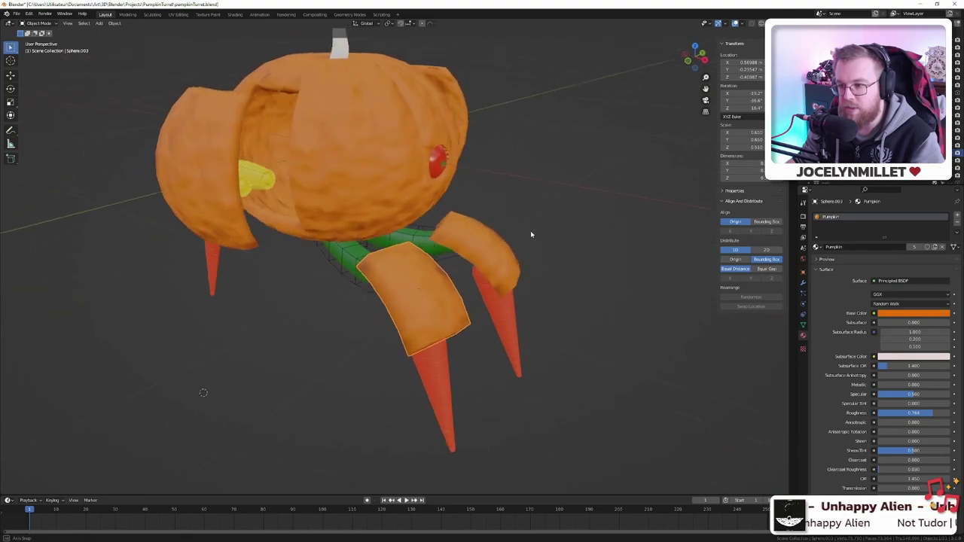
pyautogui.scroll(4, 400, 325)
pyautogui.moveTo(403, 323)
pyautogui.mouseDown(button='middle')
pyautogui.moveTo(439, 301)
pyautogui.moveTo(404, 306)
pyautogui.mouseUp(button='middle')
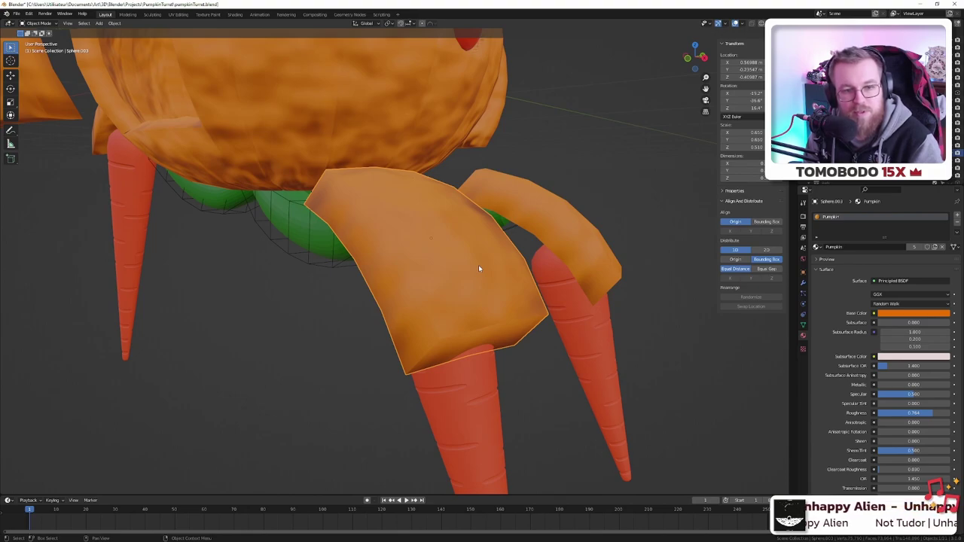
pyautogui.moveTo(512, 200); pyautogui.dragTo(595, 223, button='middle')
pyautogui.scroll(-3, 547, 176)
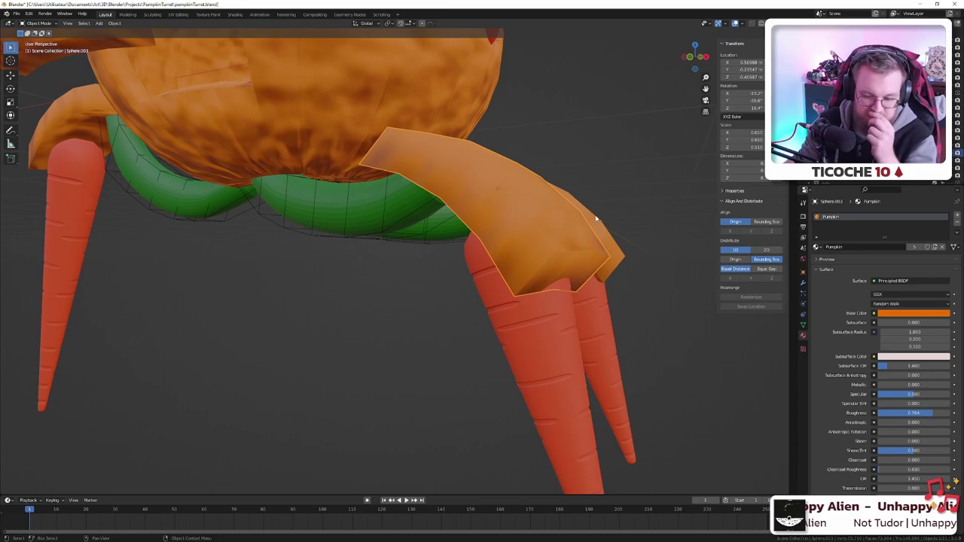
# - Isolate the orange leg joint in local view and enter Edit Mode on it
pyautogui.click(524, 223)
pyautogui.click(500, 184)
pyautogui.moveTo(503, 183); pyautogui.dragTo(562, 192, button='middle')
pyautogui.keyDown('shift'); pyautogui.moveTo(560, 255); pyautogui.dragTo(540, 263, button='middle'); pyautogui.keyUp('shift')
pyautogui.press('KP_Divide')
pyautogui.press('Tab')
# - Try to add a centred lengthwise loop cut along the side of the leg joint
pyautogui.moveTo(464, 253); pyautogui.dragTo(460, 259, button='middle')
pyautogui.hotkey('ctrl', 'r')
pyautogui.click(456, 255)
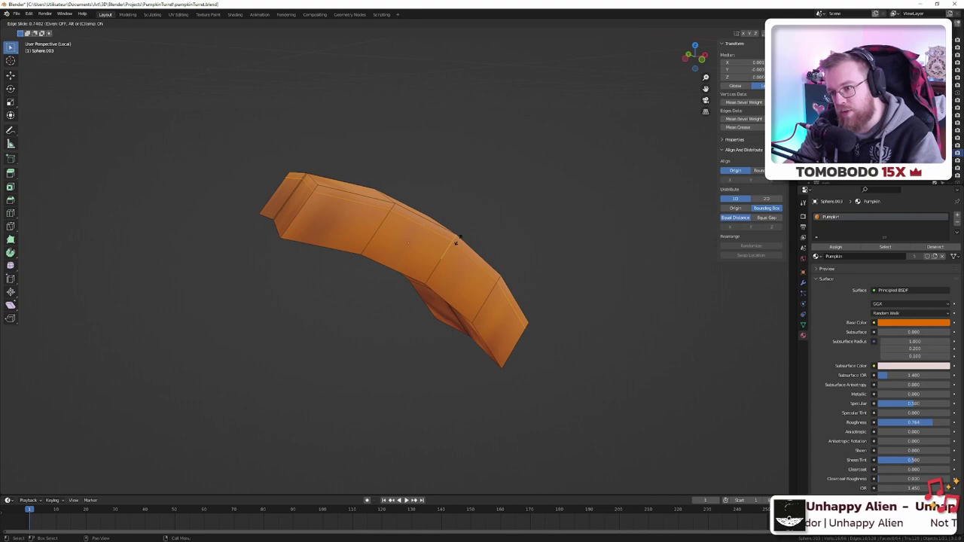
pyautogui.click(455, 242)
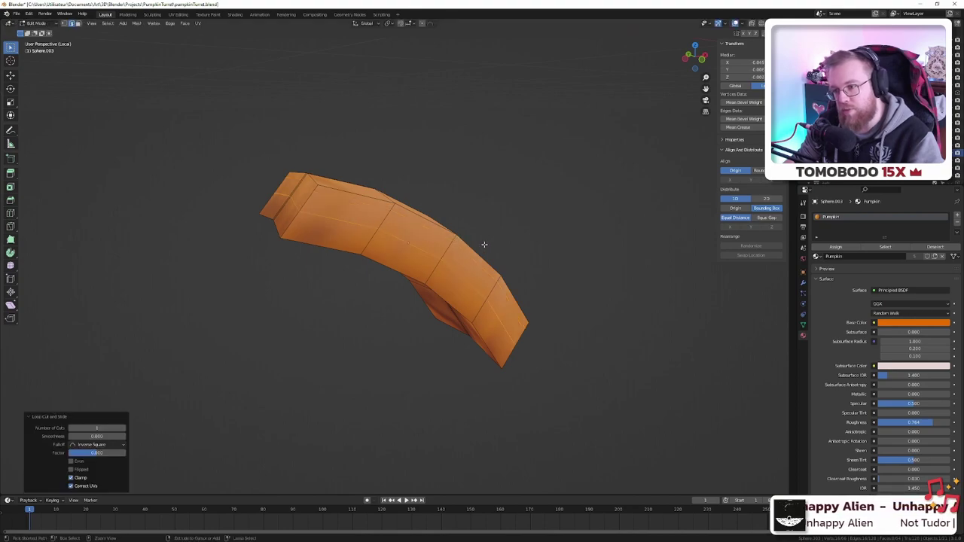
pyautogui.click(518, 197)
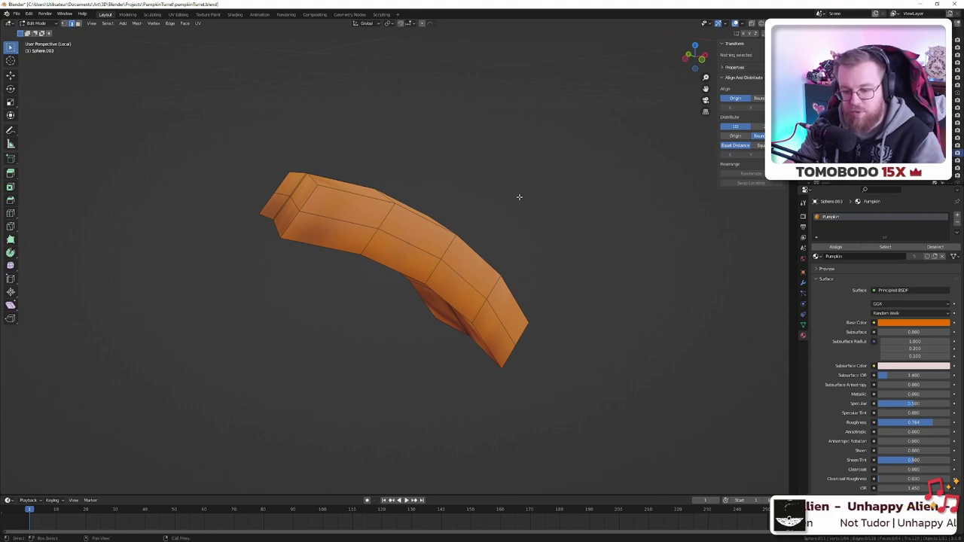
# - Dissolve one of the three closely spaced centre edges in a segment of the joint's outer surface
pyautogui.press('a')
pyautogui.moveTo(519, 194); pyautogui.dragTo(144, 220, button='middle')
pyautogui.scroll(7, 414, 253)
pyautogui.scroll(-7, 416, 254)
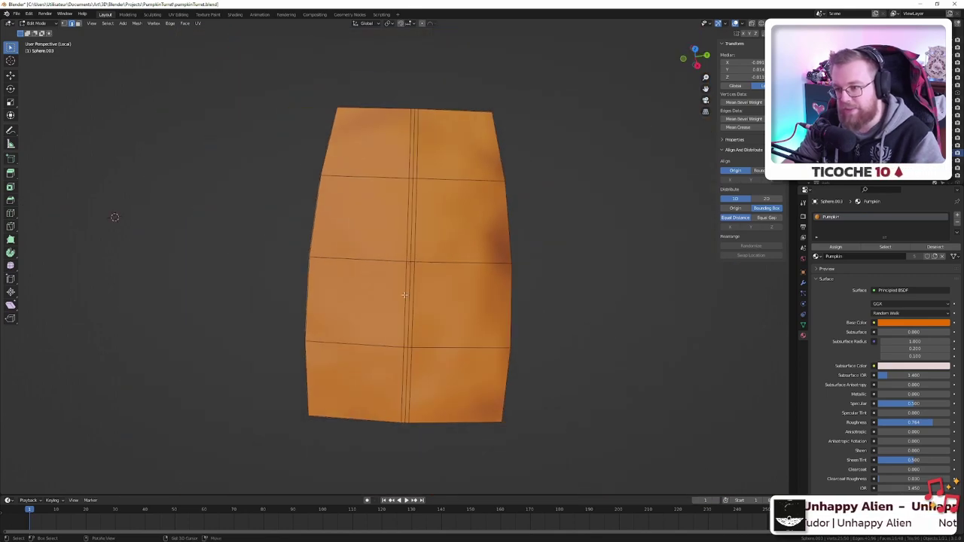
pyautogui.moveTo(416, 254); pyautogui.dragTo(406, 198, button='middle')
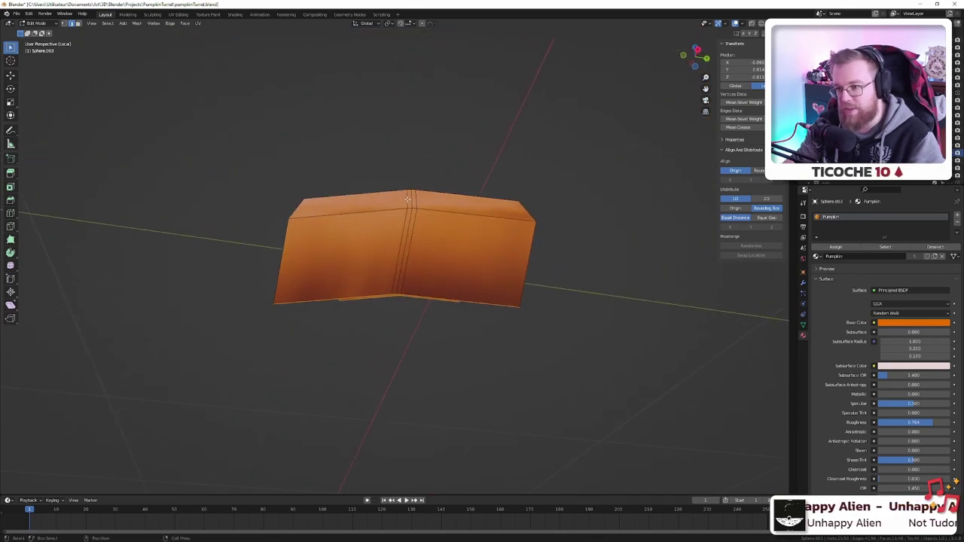
pyautogui.click(407, 199)
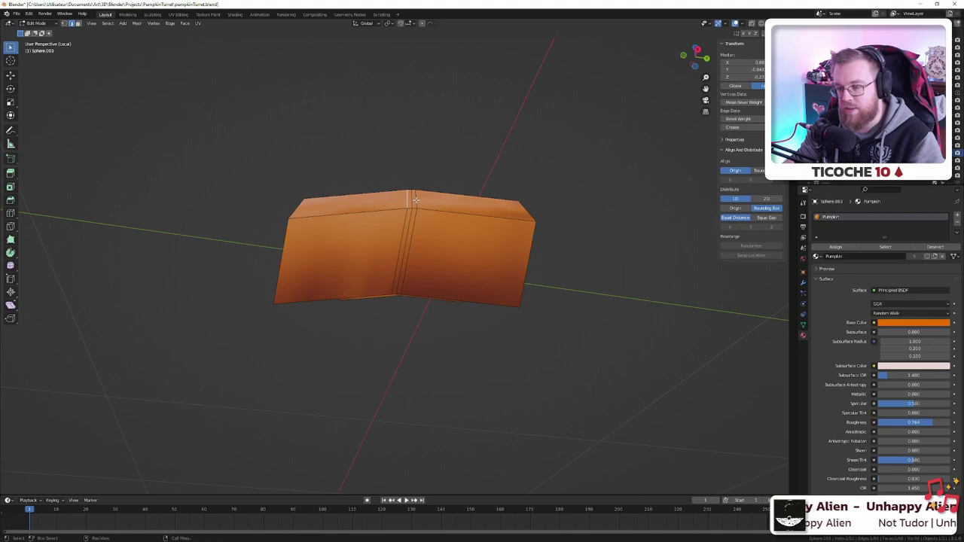
pyautogui.rightClick(415, 199)
pyautogui.click(404, 253)
pyautogui.moveTo(403, 253); pyautogui.dragTo(404, 246, button='middle')
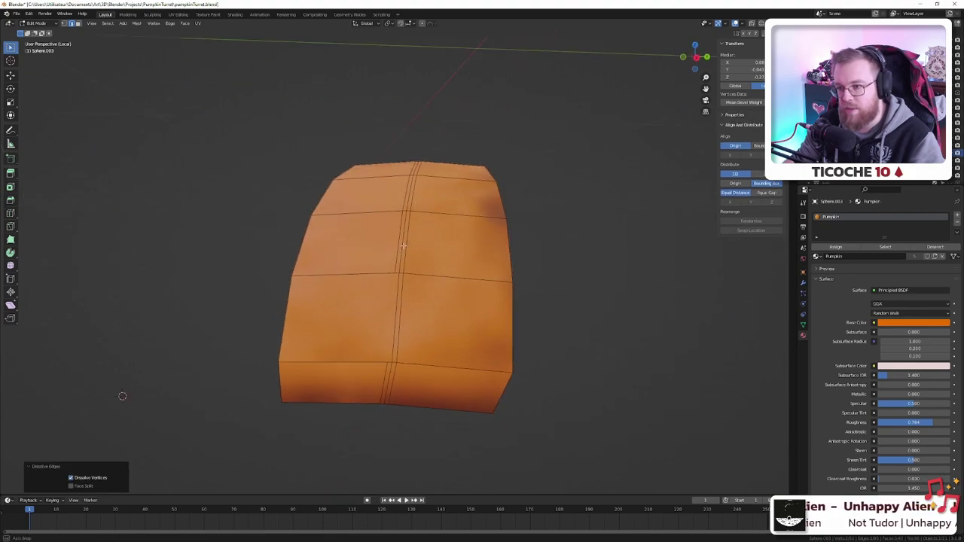
# - Remove the second redundant centre edge from the same segment of the joint's outer surface
pyautogui.press('3')
pyautogui.click(368, 300)
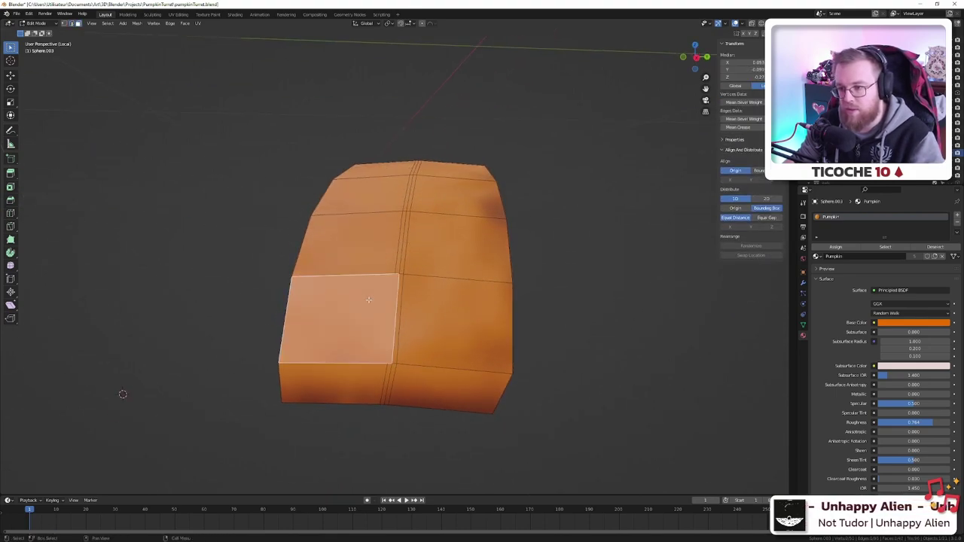
pyautogui.click(401, 297)
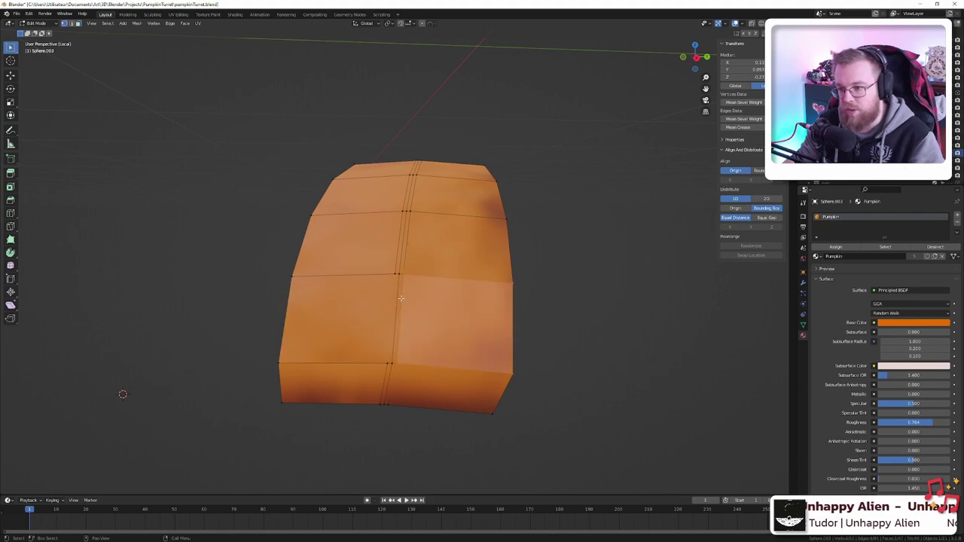
pyautogui.hotkey('alt', 'a')
pyautogui.scroll(3, 402, 298)
pyautogui.click(402, 299)
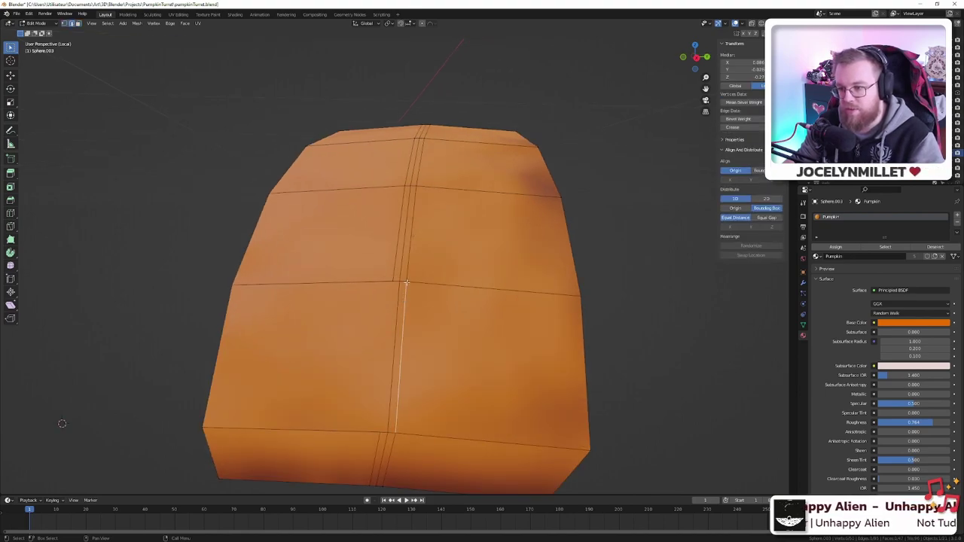
# - Dissolve the remaining redundant centre edges along the joint's outer surface, keeping a single centre line
pyautogui.click(417, 216)
pyautogui.keyDown('shift'); pyautogui.moveTo(425, 180); pyautogui.dragTo(418, 204, button='middle'); pyautogui.keyUp('shift')
pyautogui.keyDown('shift'); pyautogui.click(417, 202); pyautogui.keyUp('shift')
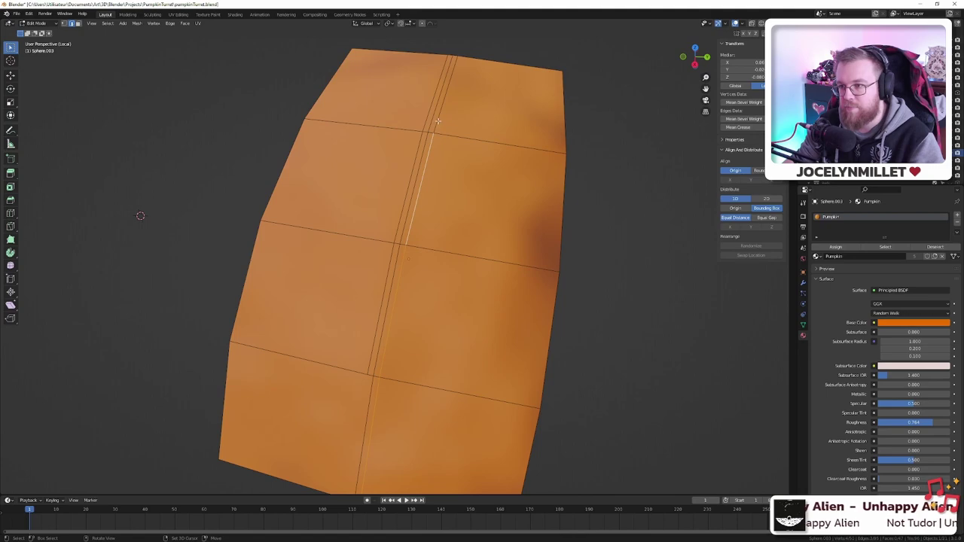
pyautogui.keyDown('shift'); pyautogui.click(442, 105); pyautogui.keyUp('shift')
pyautogui.keyDown('shift'); pyautogui.click(429, 102); pyautogui.keyUp('shift')
pyautogui.keyDown('ctrl'); pyautogui.click(373, 352); pyautogui.keyUp('ctrl')
pyautogui.press('x')
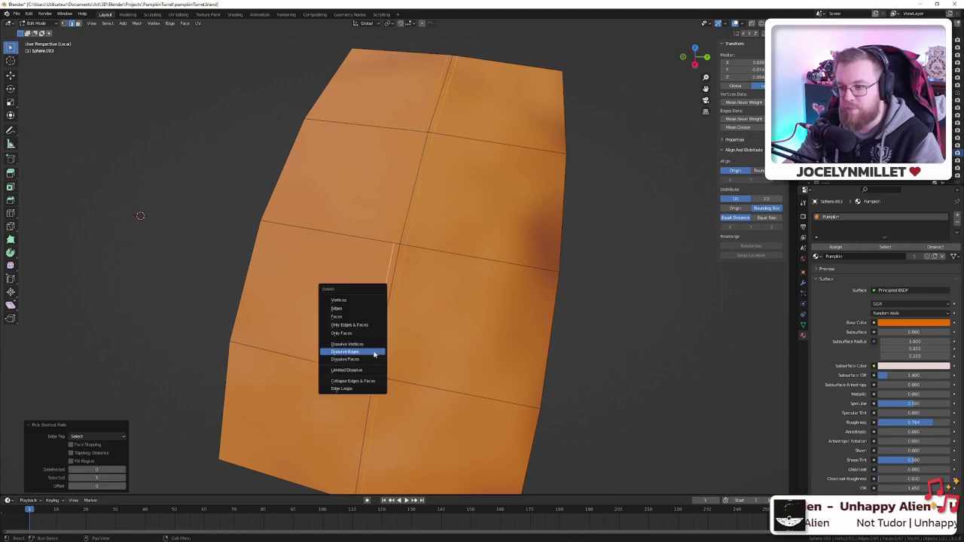
pyautogui.click(375, 354)
# - Dissolve the extra edges beside the centre line on the joint's end face and underside
pyautogui.scroll(-5, 373, 352)
pyautogui.moveTo(389, 341); pyautogui.dragTo(386, 237, button='middle')
pyautogui.scroll(2, 393, 274)
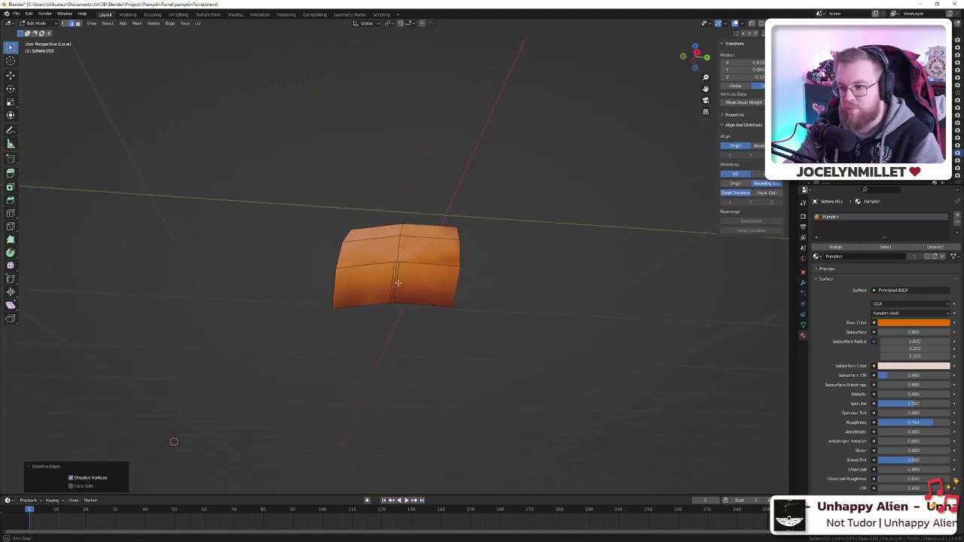
pyautogui.scroll(4, 393, 275)
pyautogui.click(380, 290)
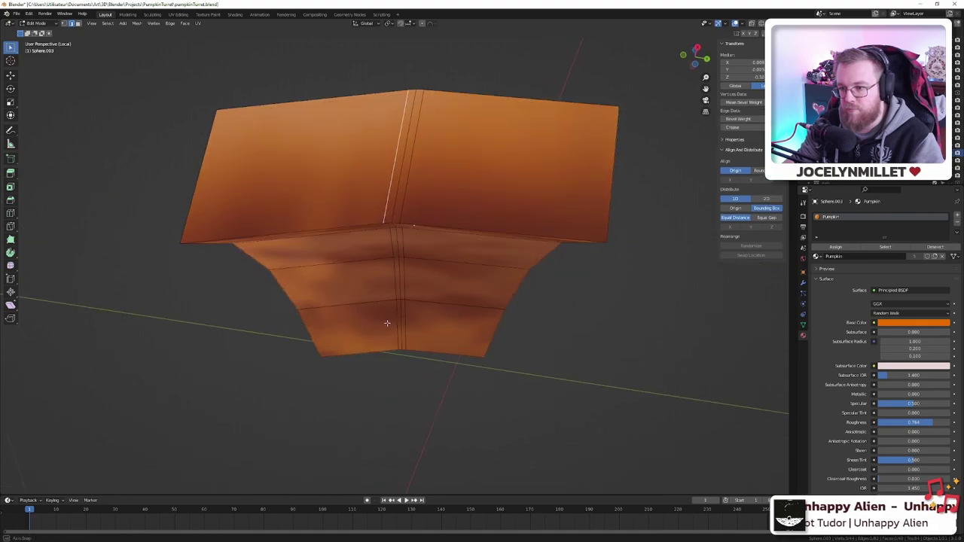
pyautogui.moveTo(387, 323); pyautogui.dragTo(393, 283, button='middle')
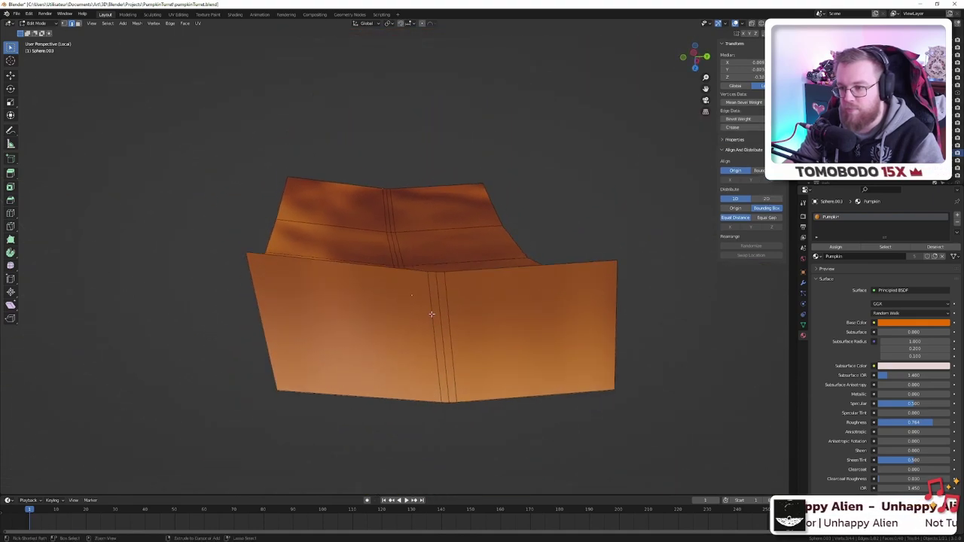
pyautogui.keyDown('ctrl'); pyautogui.click(433, 315); pyautogui.keyUp('ctrl')
pyautogui.keyDown('shift'); pyautogui.click(447, 314); pyautogui.keyUp('shift')
pyautogui.moveTo(458, 245); pyautogui.dragTo(462, 161, button='middle')
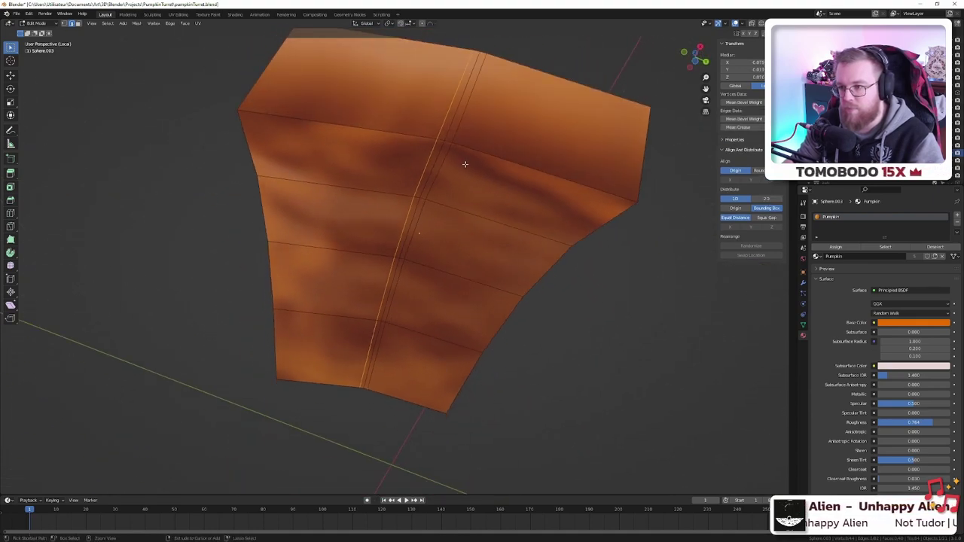
pyautogui.keyDown('ctrl'); pyautogui.click(457, 134); pyautogui.keyUp('ctrl')
pyautogui.press('x')
pyautogui.click(460, 138)
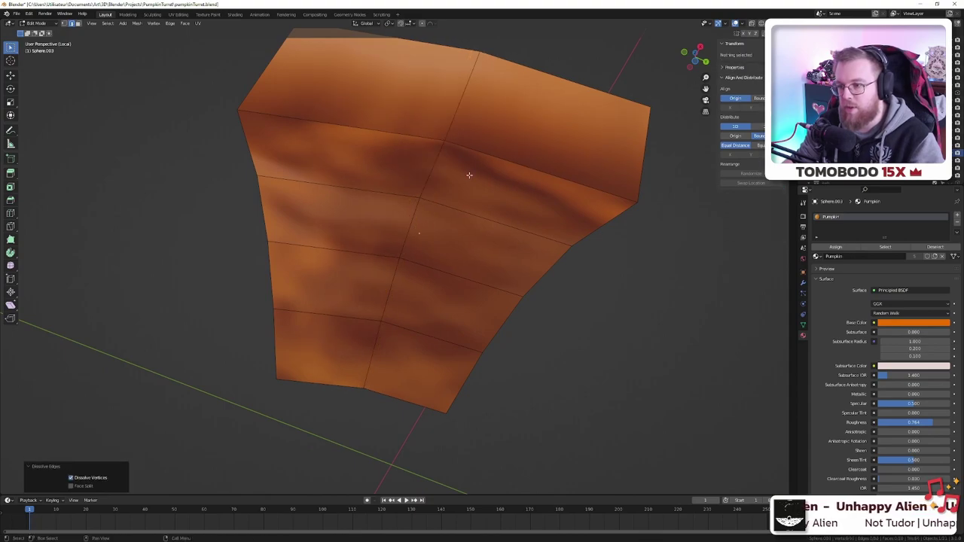
# - Dissolve the redundant edges beside the centre line on the joint's end face and underside
pyautogui.scroll(-3, 470, 172)
pyautogui.moveTo(469, 172); pyautogui.dragTo(165, 247, button='middle')
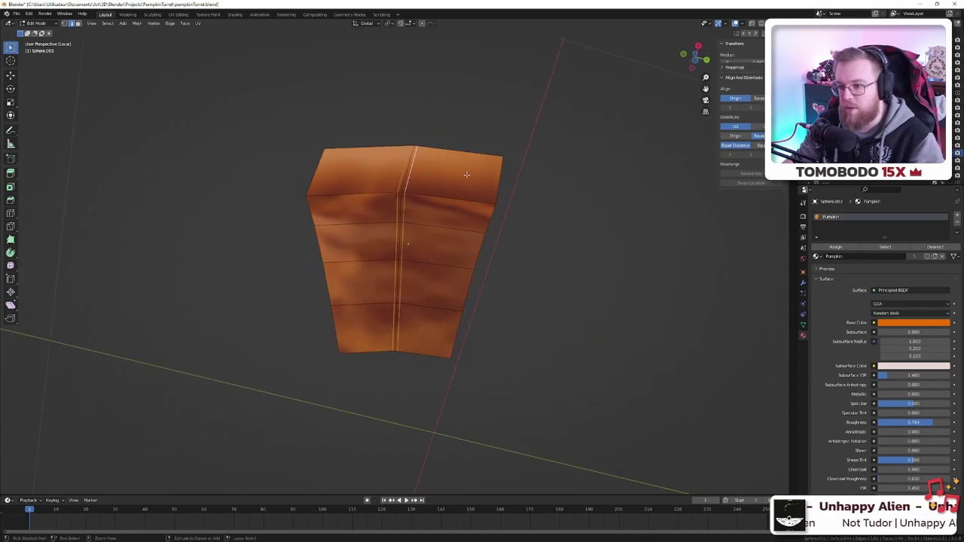
pyautogui.press('x')
pyautogui.click(467, 177)
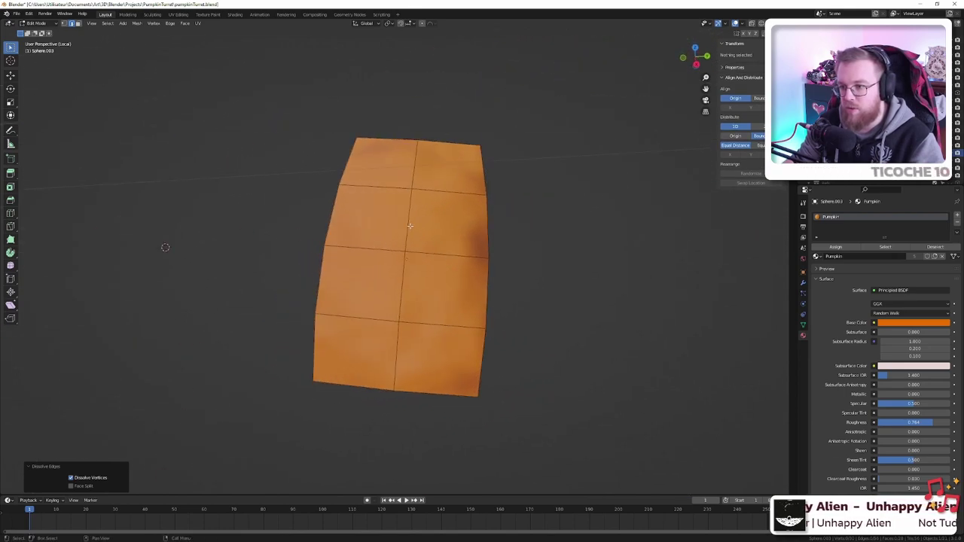
# - Add a loop cut around the joint's side walls and slide it close to the outer surface, factor about 0.76
pyautogui.scroll(-1, 409, 225)
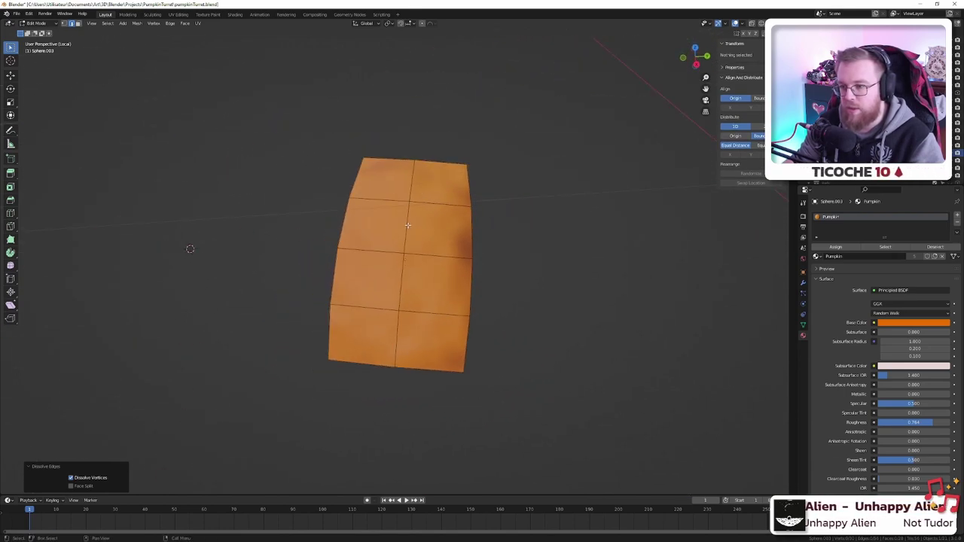
pyautogui.scroll(2, 409, 226)
pyautogui.click(360, 228)
pyautogui.press('3')
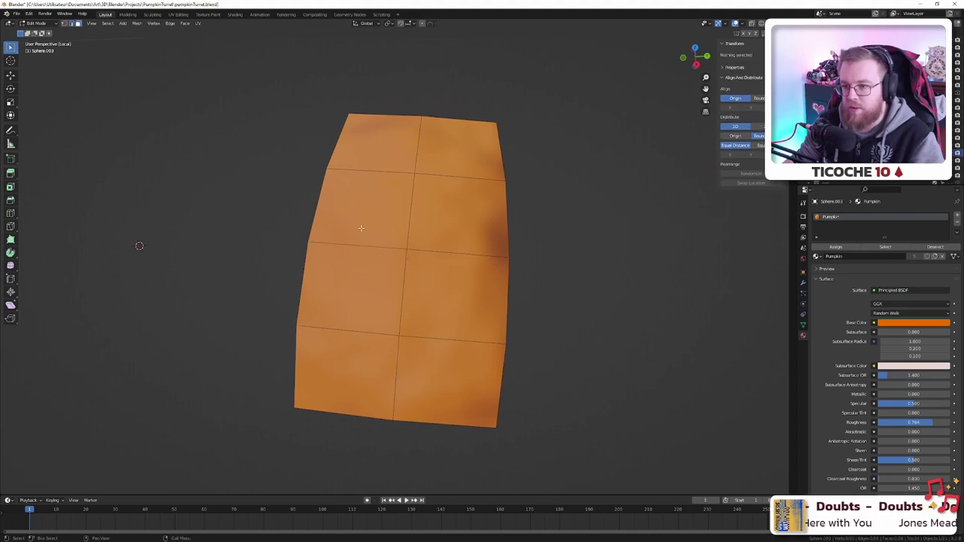
pyautogui.moveTo(361, 228); pyautogui.dragTo(476, 210, button='middle')
pyautogui.hotkey('ctrl', 'r')
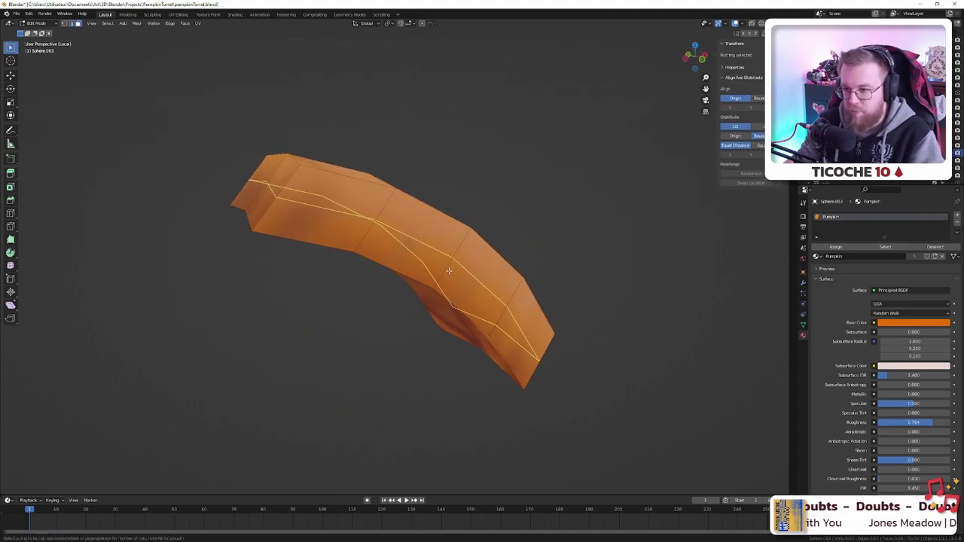
pyautogui.click(452, 265)
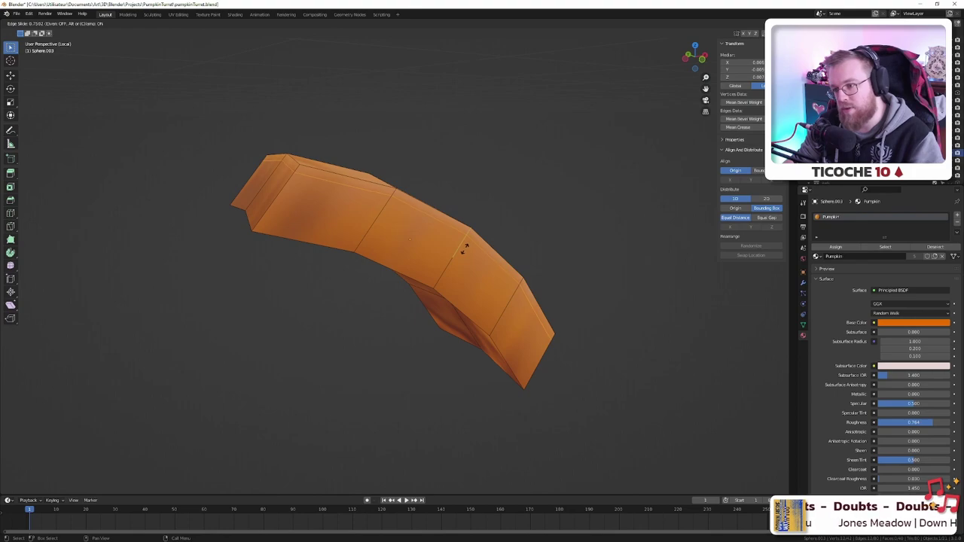
pyautogui.click(463, 249)
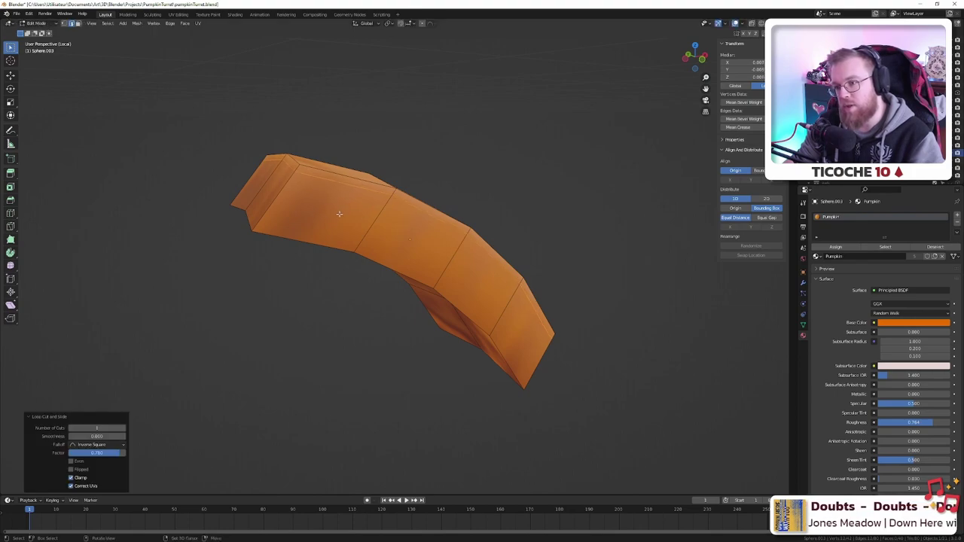
# - Select the faces of the joint's underside and grow the selection onto the side walls up to the new edge loop
pyautogui.moveTo(463, 249); pyautogui.dragTo(383, 185, button='middle')
pyautogui.moveTo(367, 146); pyautogui.dragTo(442, 369)
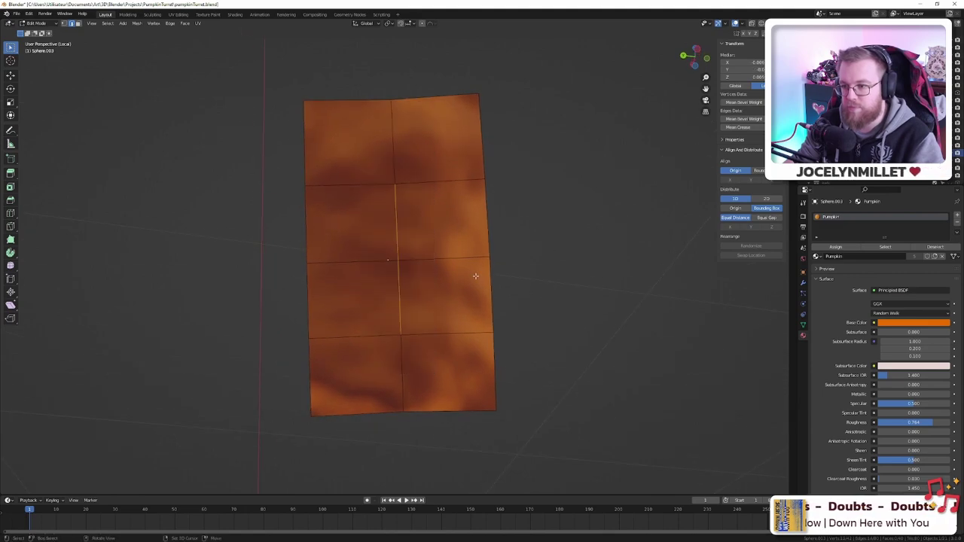
pyautogui.moveTo(476, 276); pyautogui.dragTo(454, 275, button='middle')
pyautogui.press('3')
pyautogui.moveTo(364, 151); pyautogui.dragTo(444, 399)
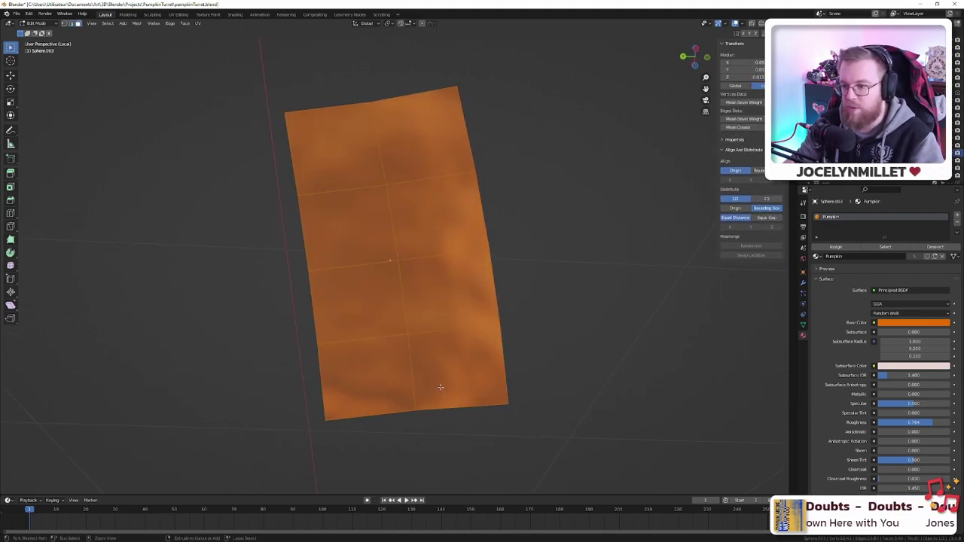
pyautogui.moveTo(437, 387); pyautogui.dragTo(481, 416, button='middle')
pyautogui.press('ctrl+KP_Add')
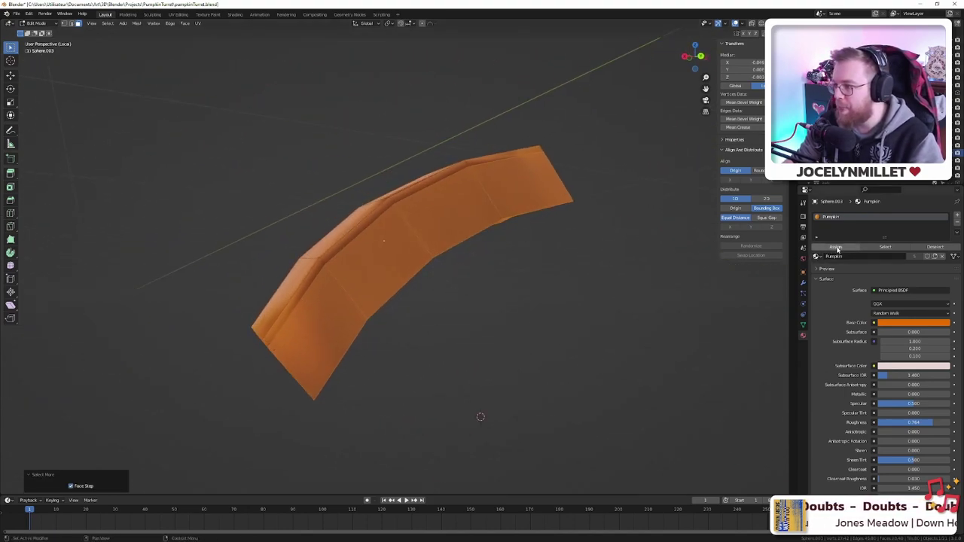
# - Add a second material slot to the joint and create a new material named InsidePumpkin in it
pyautogui.click(957, 215)
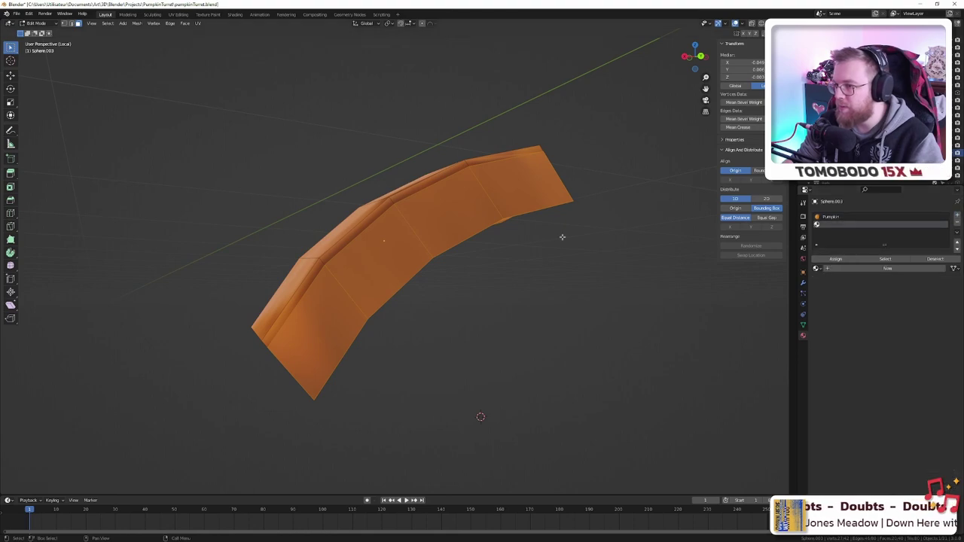
pyautogui.click(848, 270)
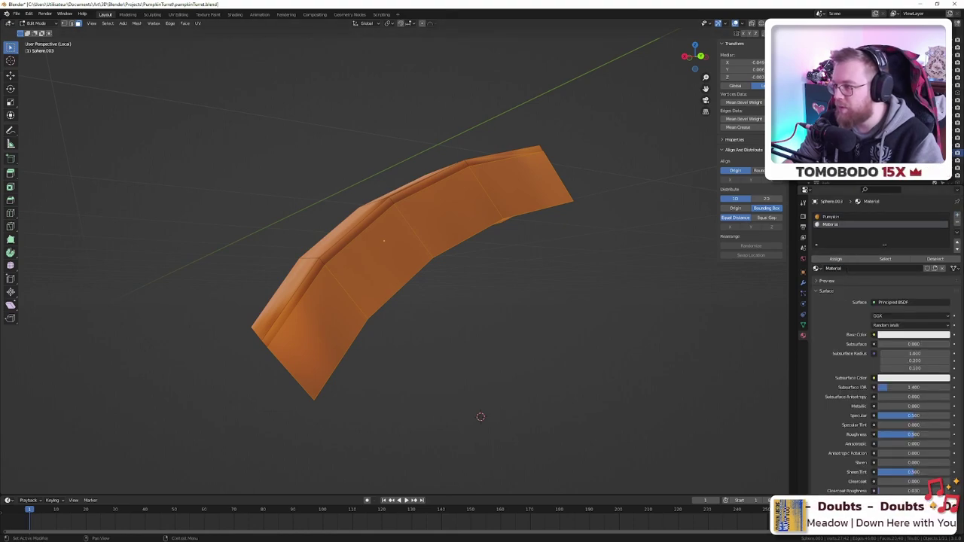
pyautogui.doubleClick(836, 269)
pyautogui.press('BackSpace')
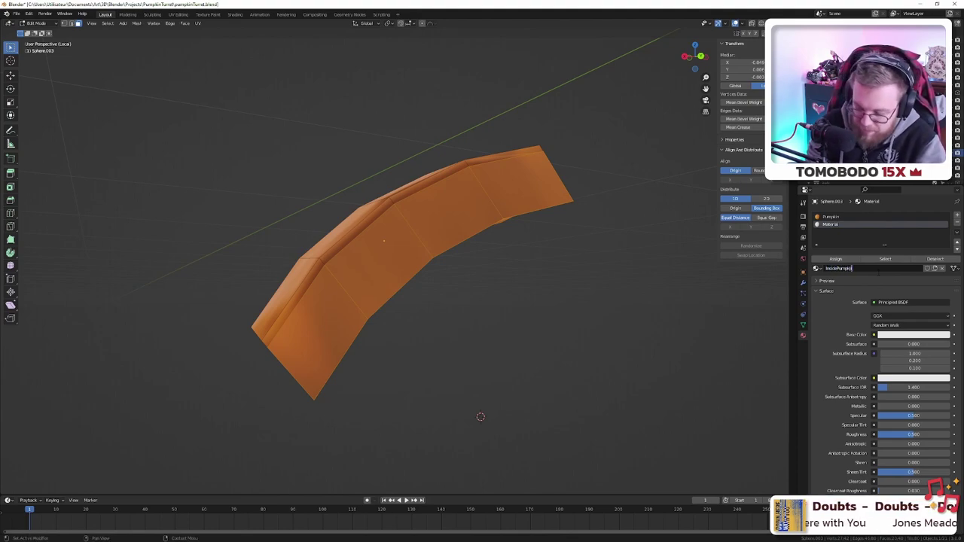
pyautogui.write('n')
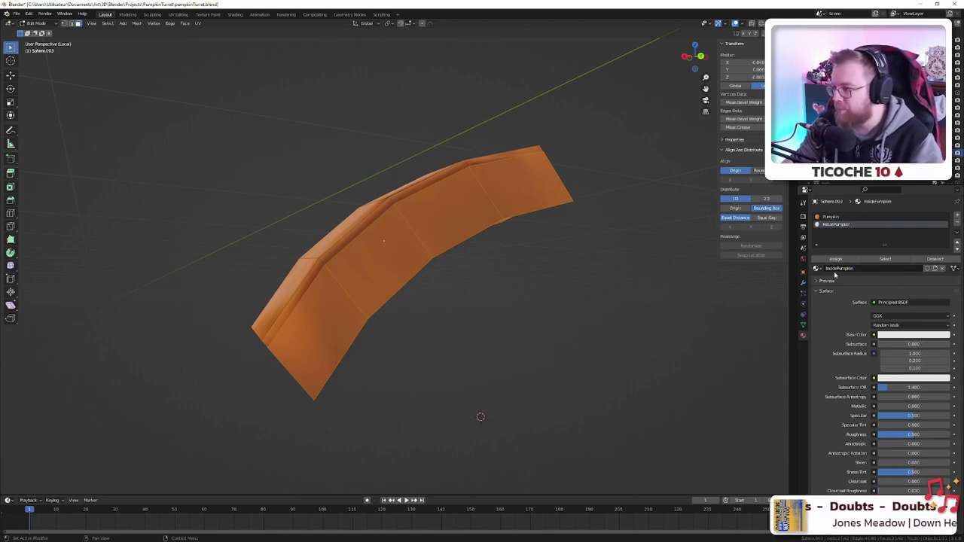
# - Assign InsidePumpkin to the selected inner and side faces, set its base colour to yellow-orange, and deselect everything
pyautogui.click(835, 259)
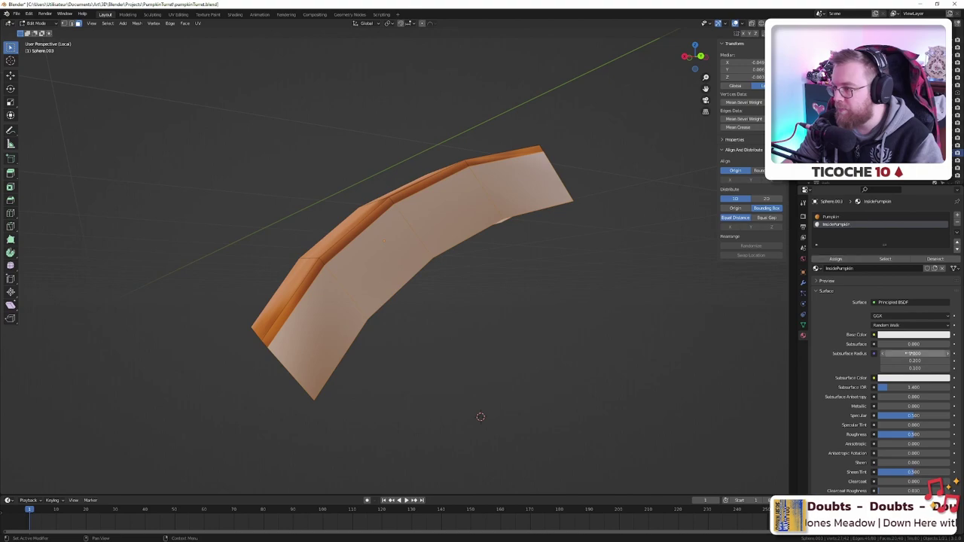
pyautogui.click(909, 337)
pyautogui.click(901, 276)
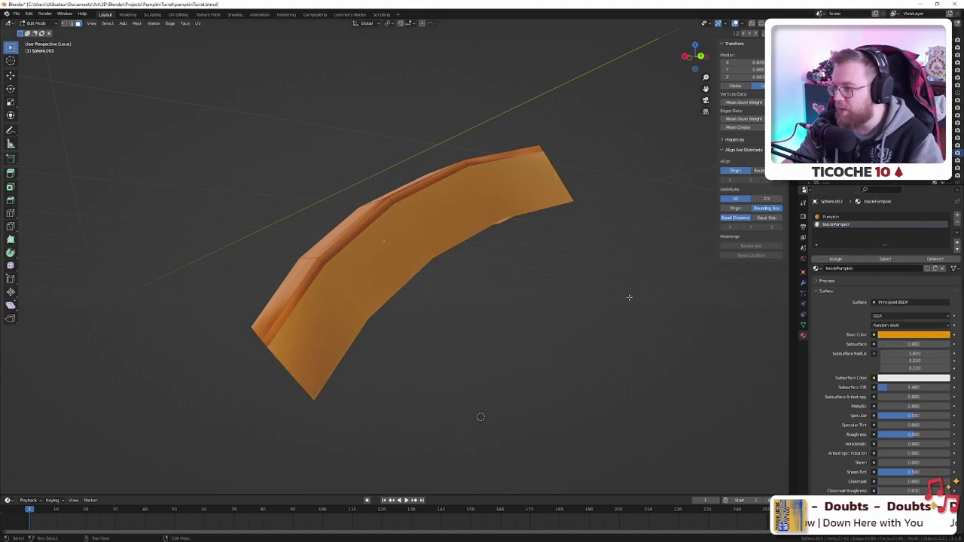
pyautogui.hotkey('alt', 'a')
pyautogui.moveTo(624, 291); pyautogui.dragTo(523, 287, button='middle')
pyautogui.moveTo(333, 262); pyautogui.dragTo(338, 248, button='middle')
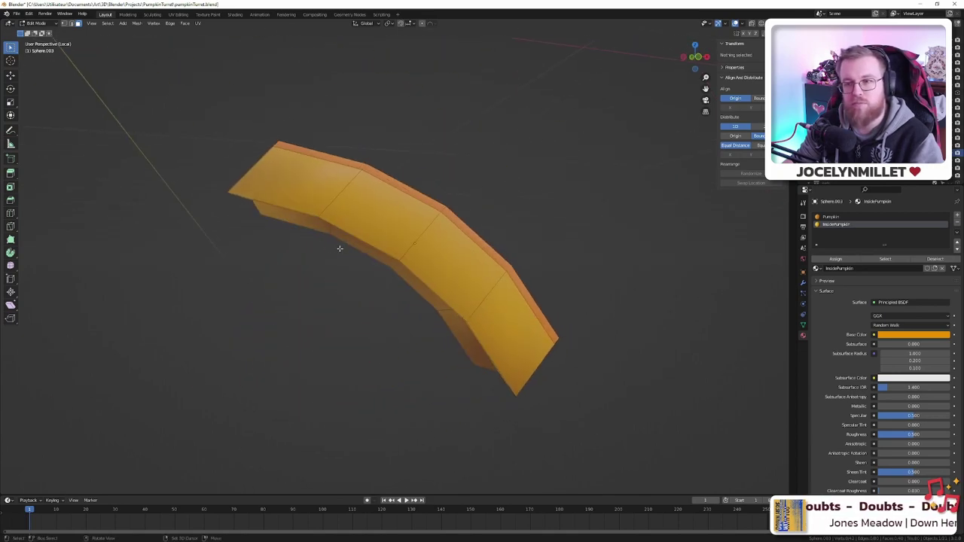
# - Return to Object Mode and turn on the viewport display of the joint's Subdivision modifier
pyautogui.scroll(-4, 879, 380)
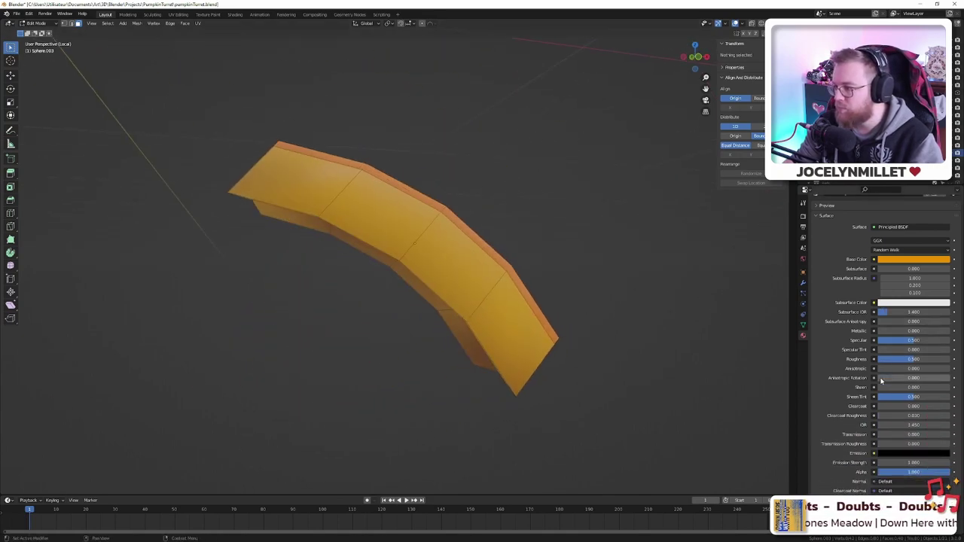
pyautogui.scroll(-2, 640, 321)
pyautogui.press('Tab')
pyautogui.scroll(-2, 640, 321)
pyautogui.moveTo(619, 310); pyautogui.dragTo(382, 232, button='middle')
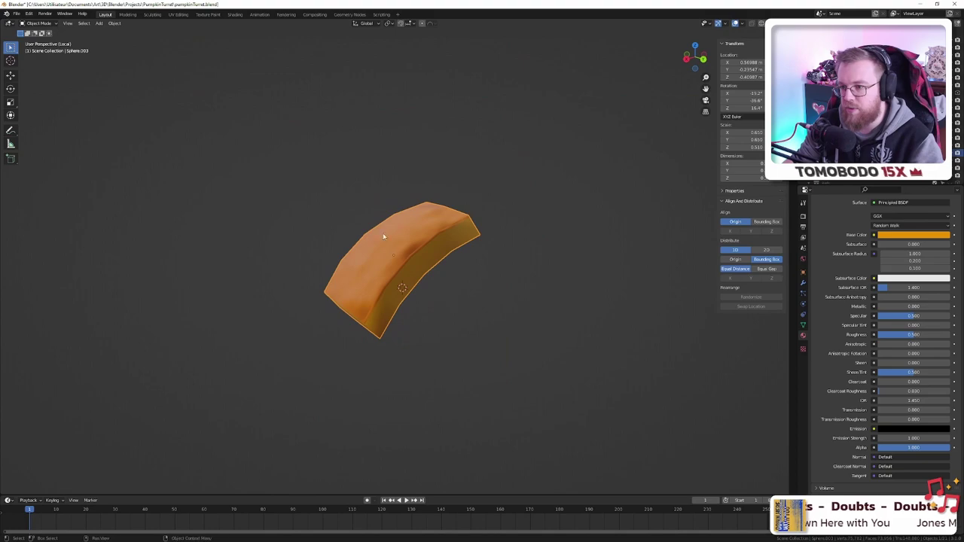
pyautogui.moveTo(484, 256); pyautogui.dragTo(456, 238, button='middle')
pyautogui.scroll(3, 456, 238)
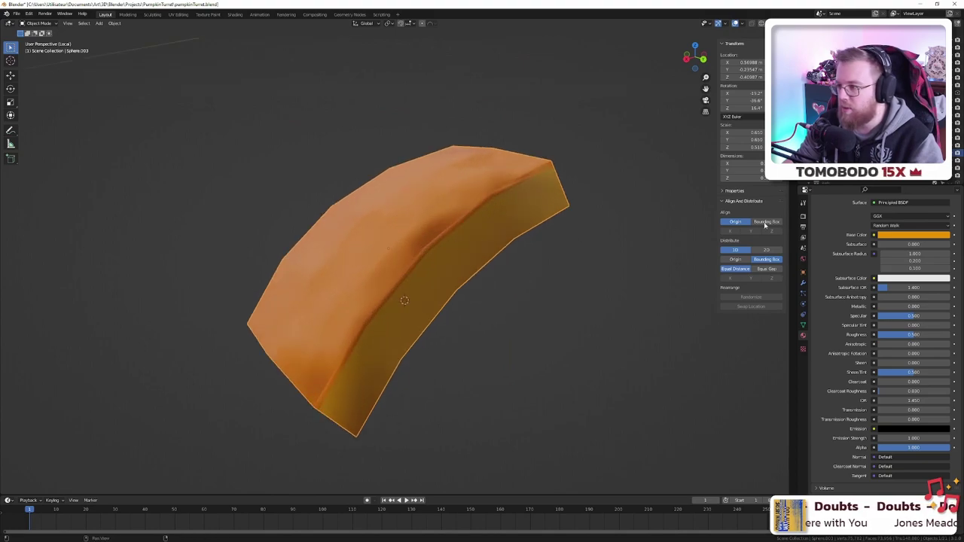
pyautogui.click(802, 284)
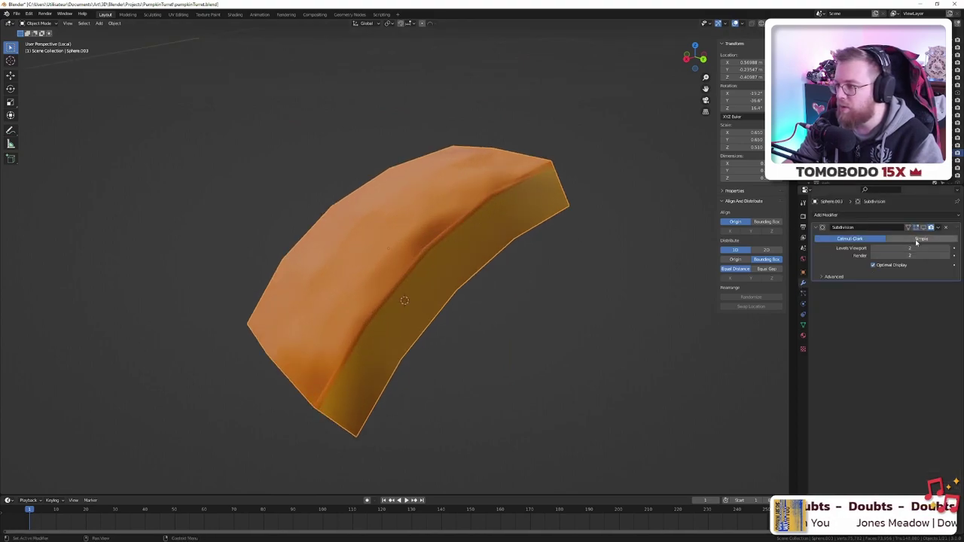
pyautogui.click(923, 228)
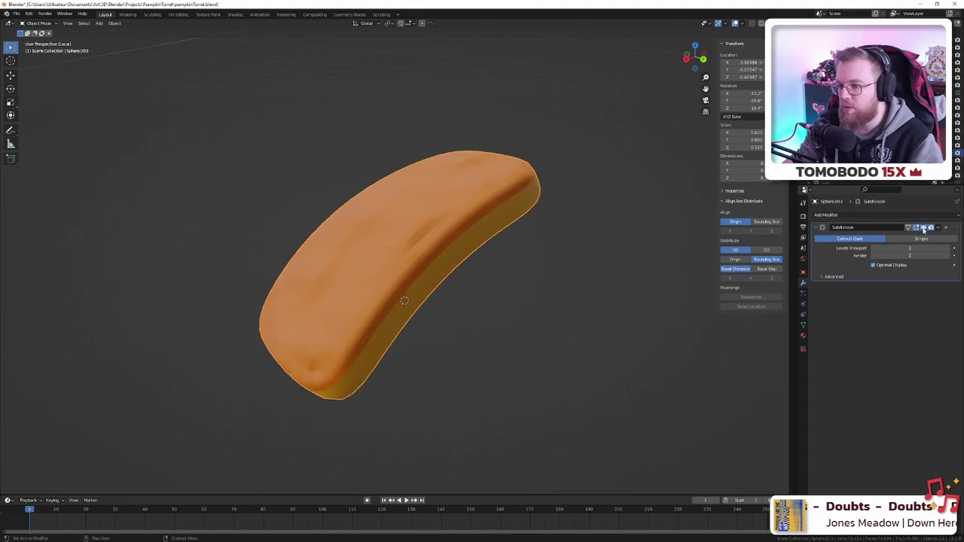
# - Lower the Subdivision modifier's viewport level to 1 and compare the joint with its viewport display on and off
pyautogui.scroll(-4, 585, 247)
pyautogui.moveTo(585, 248); pyautogui.dragTo(552, 233, button='middle')
pyautogui.click(924, 228)
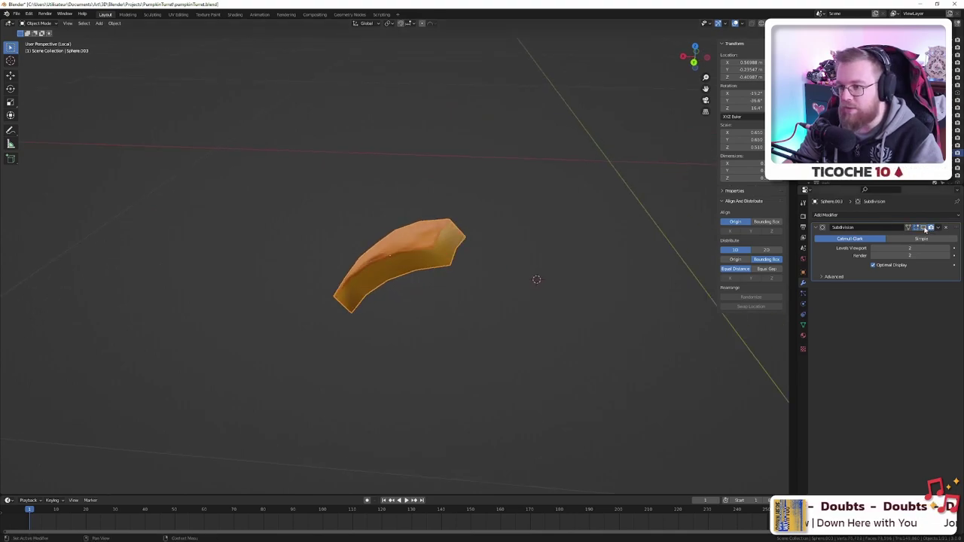
pyautogui.click(925, 229)
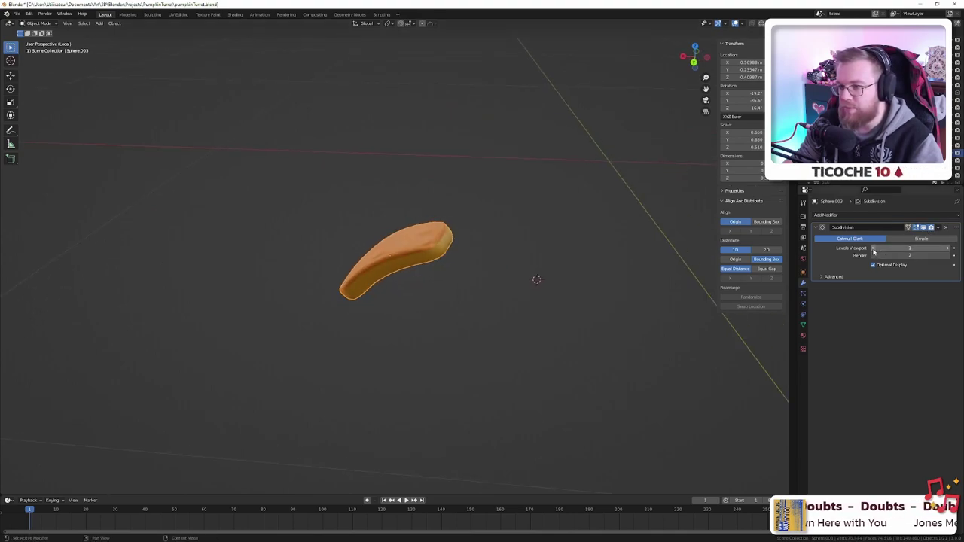
pyautogui.click(924, 228)
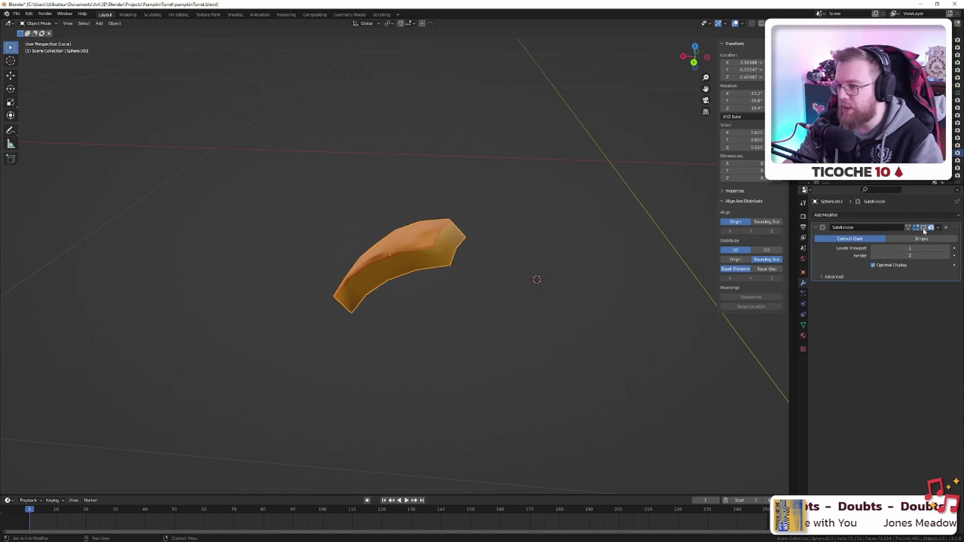
# - Switch the subdivision type to Simple, compare the joint with and without it, and leave the modifier's viewport display off
pyautogui.scroll(5, 472, 278)
pyautogui.moveTo(472, 279); pyautogui.dragTo(656, 264, button='middle')
pyautogui.click(924, 228)
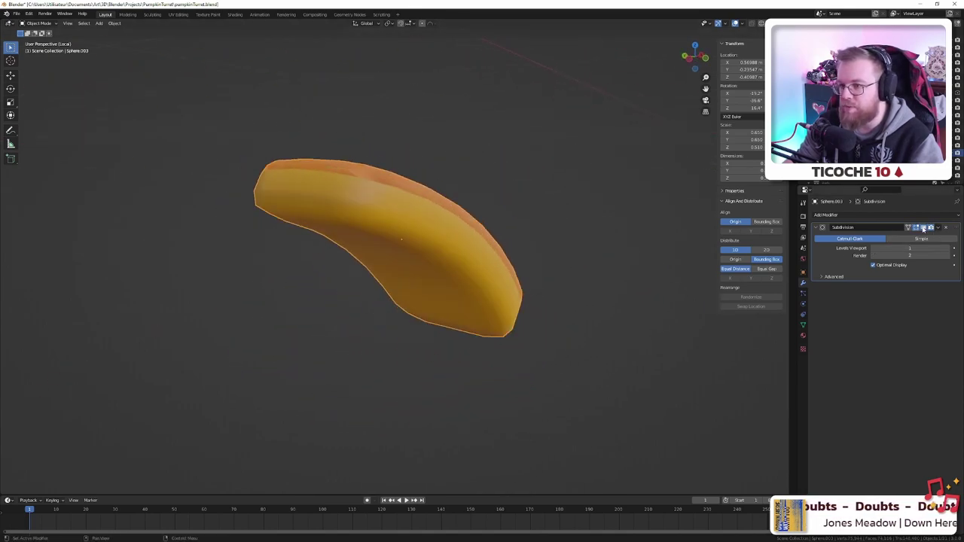
pyautogui.click(921, 238)
pyautogui.moveTo(647, 197); pyautogui.dragTo(467, 214, button='middle')
pyautogui.click(924, 229)
pyautogui.click(925, 229)
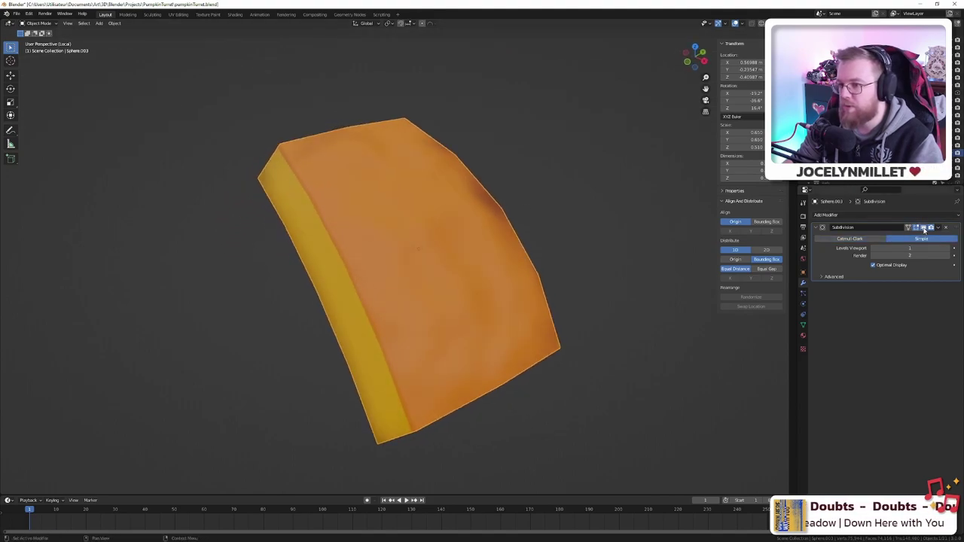
pyautogui.click(924, 229)
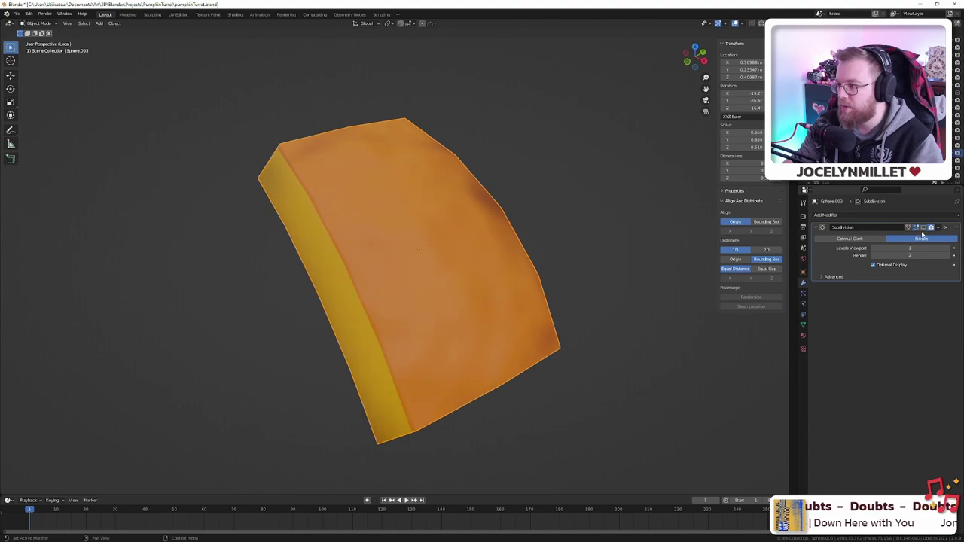
pyautogui.moveTo(561, 223); pyautogui.dragTo(499, 211, button='middle')
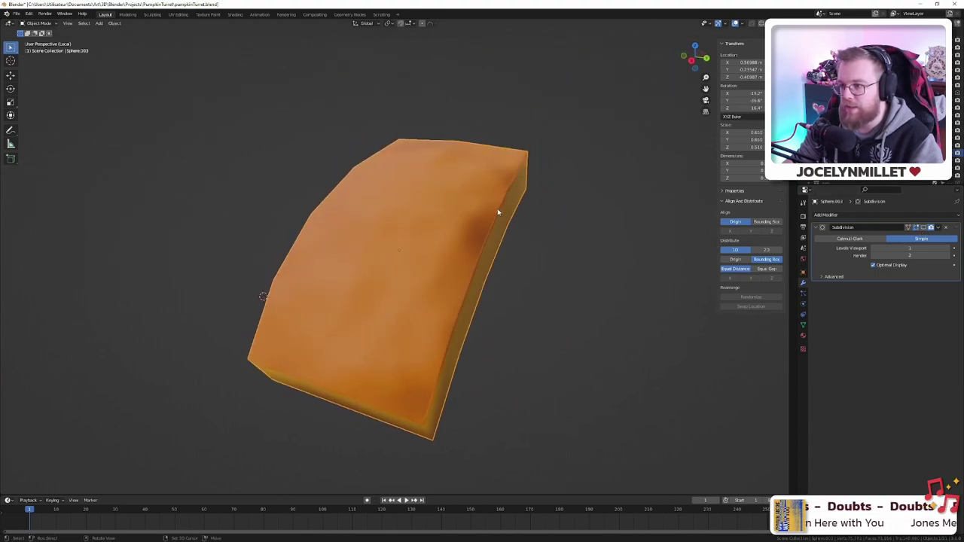
pyautogui.scroll(-3, 497, 211)
pyautogui.scroll(1, 497, 211)
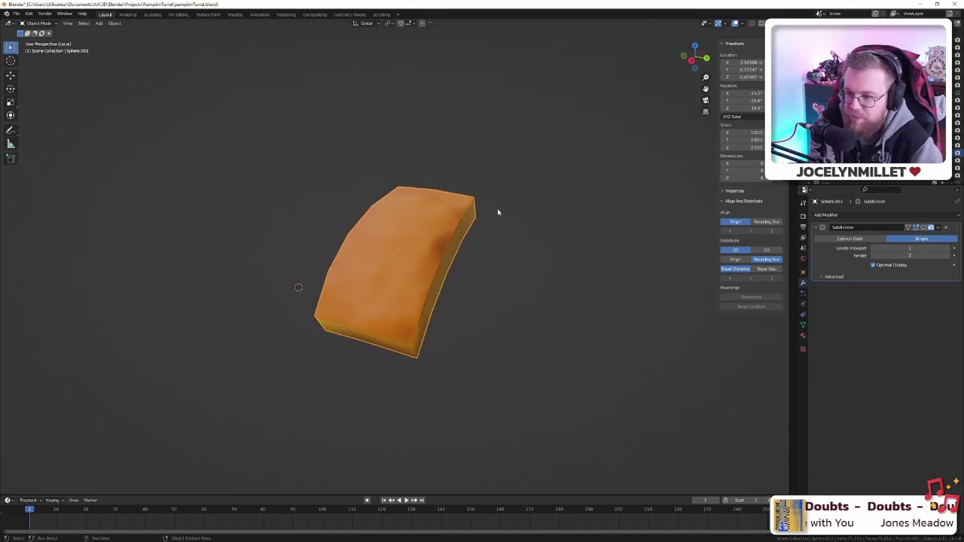
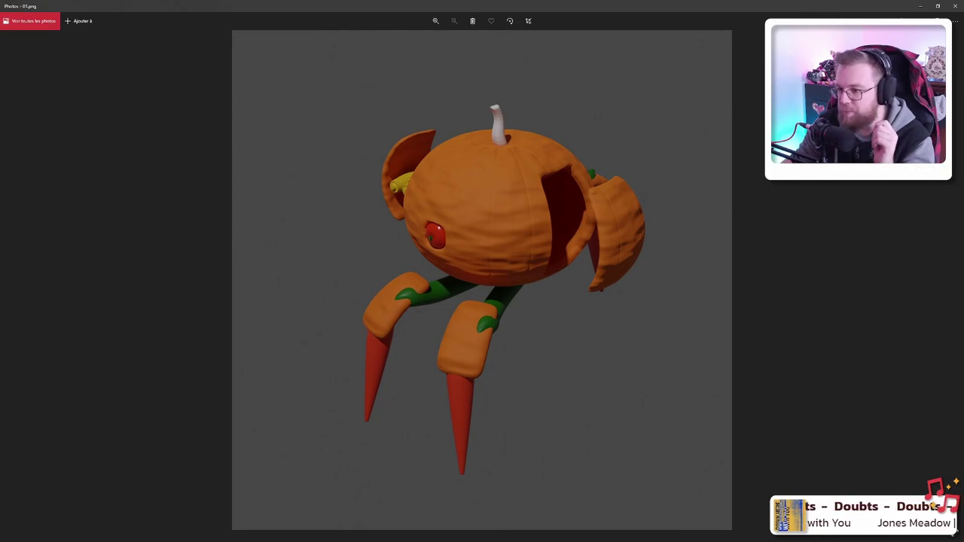
# - Close the reference image of the turret and switch the joint's viewport to rendered shading
pyautogui.click(955, 6)
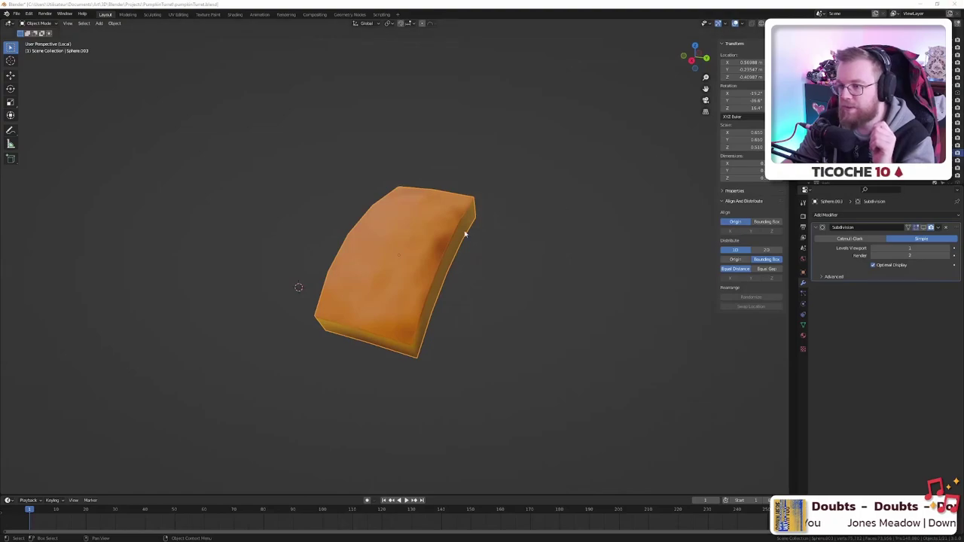
pyautogui.scroll(-2, 464, 234)
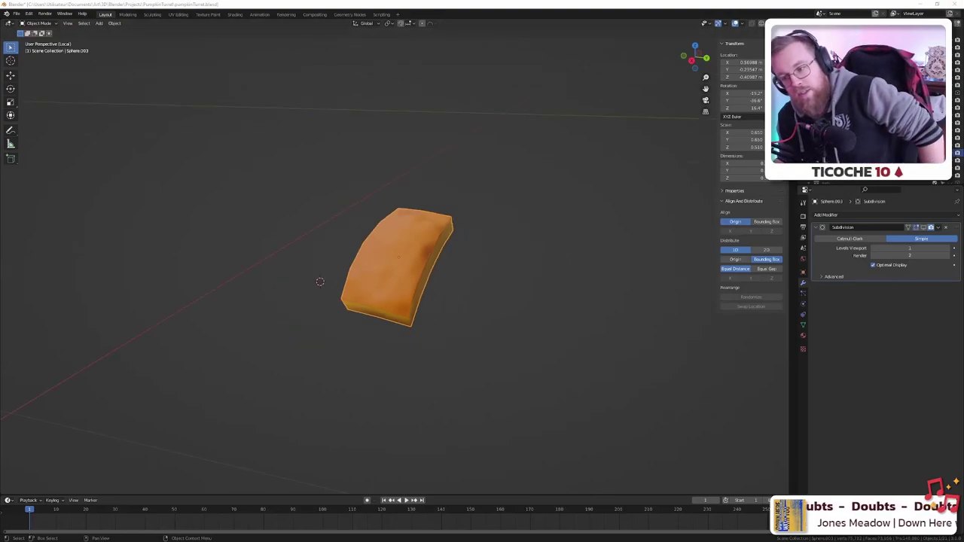
pyautogui.moveTo(478, 278); pyautogui.dragTo(474, 240, button='middle')
pyautogui.scroll(3, 475, 241)
pyautogui.scroll(-2, 489, 243)
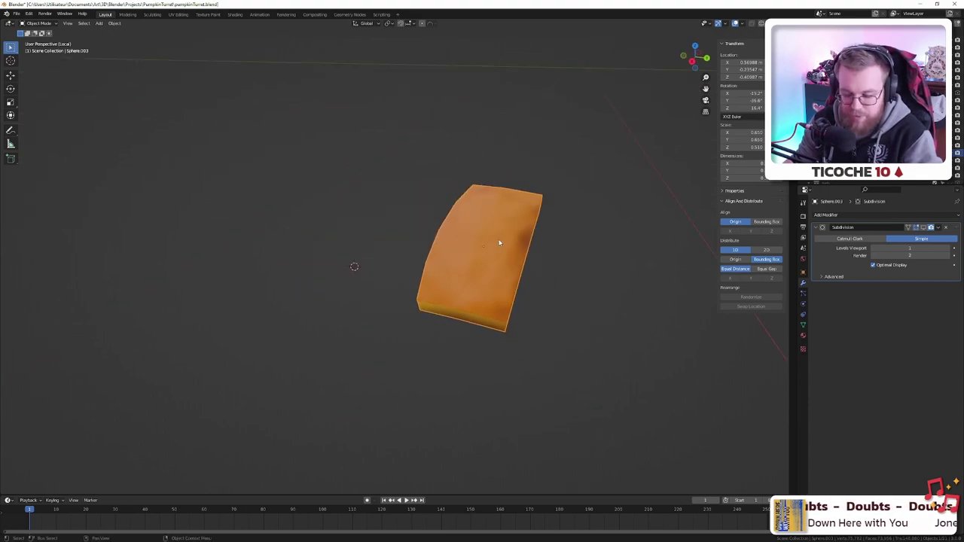
pyautogui.press('z')
pyautogui.click(523, 214)
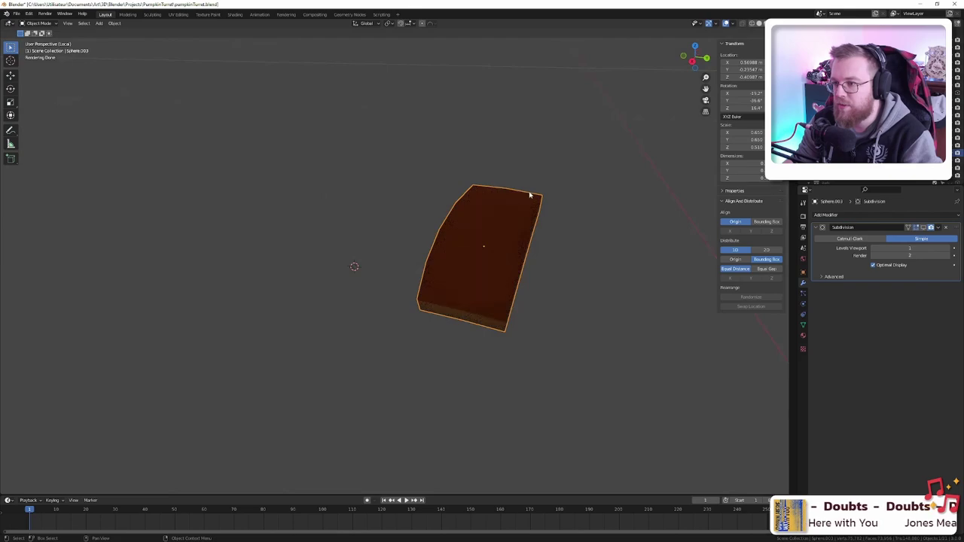
# - Leave the joint's local view to show the complete turret and save the file
pyautogui.moveTo(534, 214); pyautogui.dragTo(489, 199, button='middle')
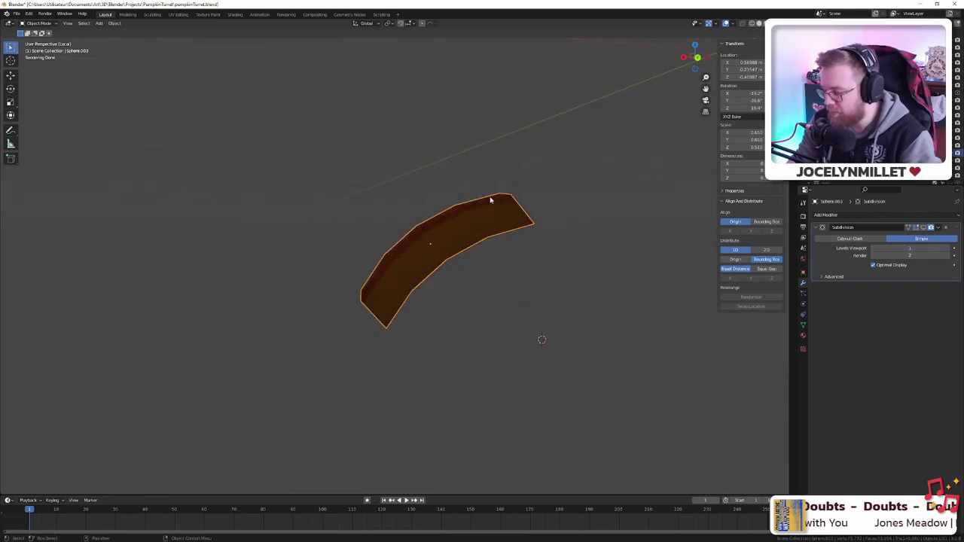
pyautogui.press('KP_Divide')
pyautogui.scroll(-8, 494, 205)
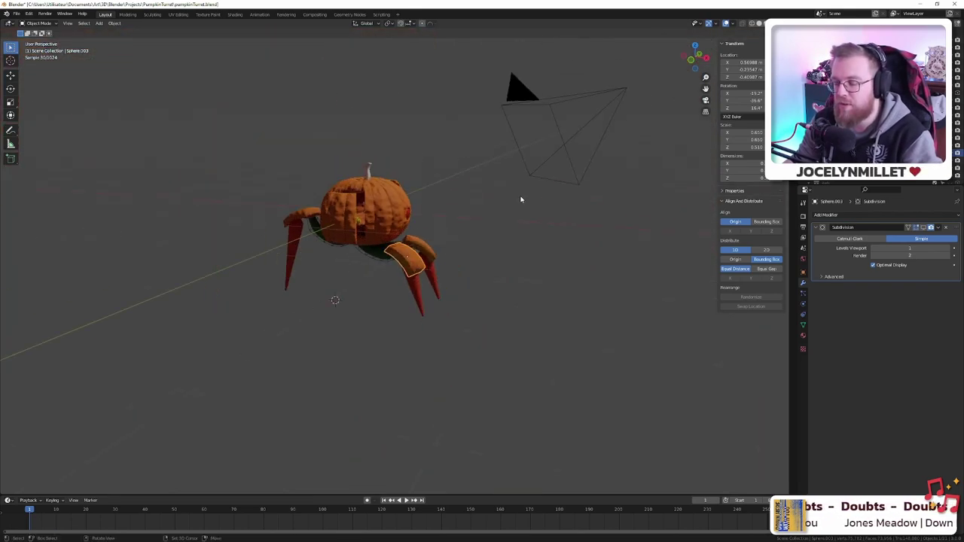
pyautogui.moveTo(521, 200); pyautogui.dragTo(447, 222, button='middle')
pyautogui.scroll(5, 405, 214)
pyautogui.hotkey('ctrl', 's')
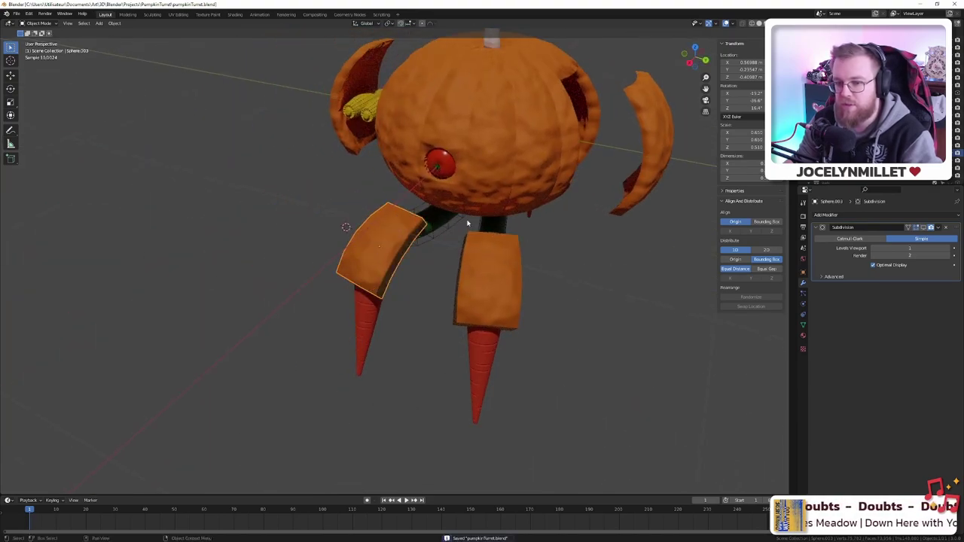
# - Open the scene's render settings, examine the leg joints in rendered shading, and save the file again
pyautogui.click(804, 218)
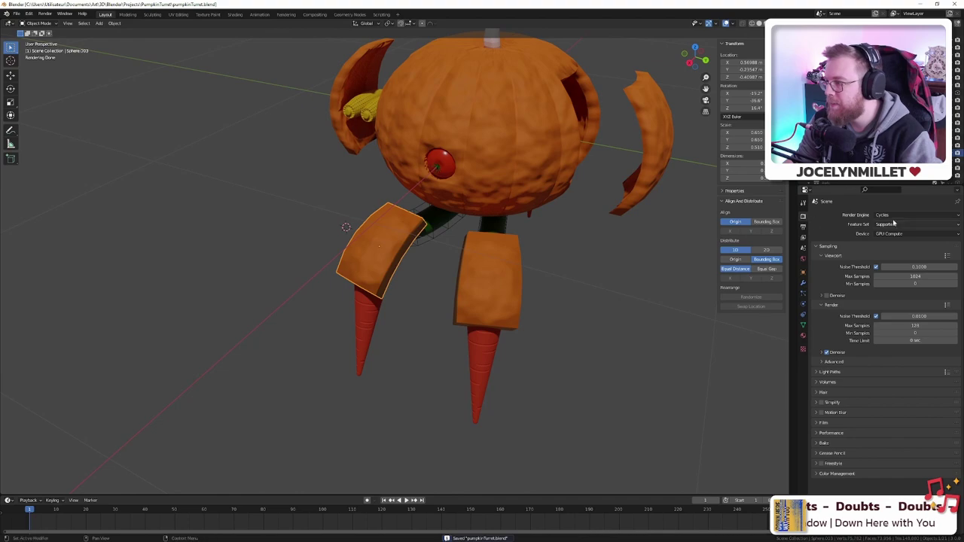
pyautogui.moveTo(590, 240); pyautogui.dragTo(542, 259, button='middle')
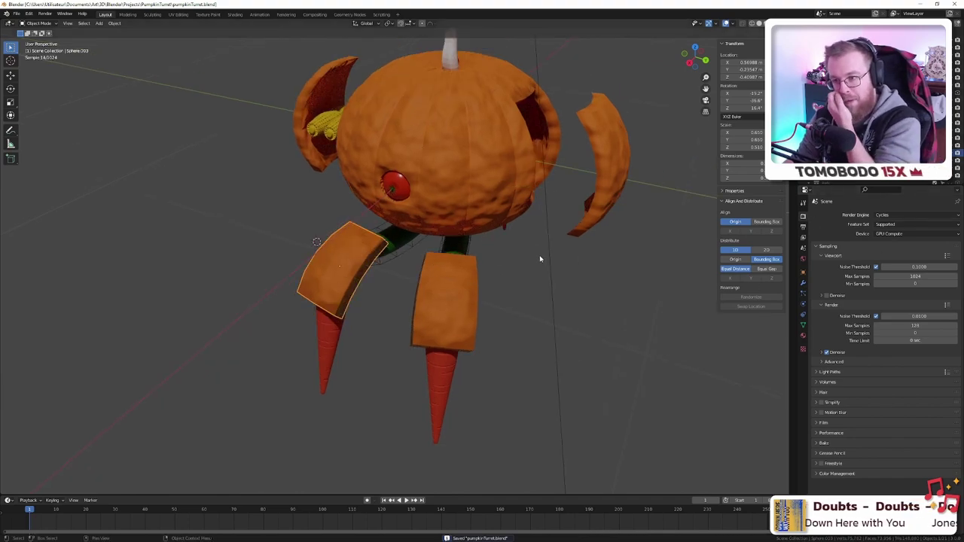
pyautogui.scroll(3, 440, 292)
pyautogui.moveTo(293, 281); pyautogui.dragTo(361, 256, button='middle')
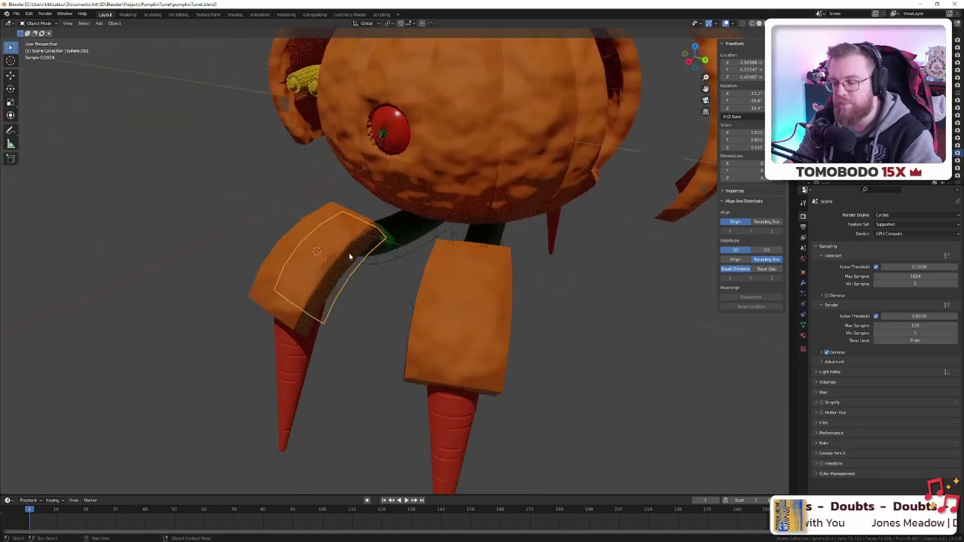
pyautogui.scroll(-10, 392, 248)
pyautogui.hotkey('ctrl', 's')
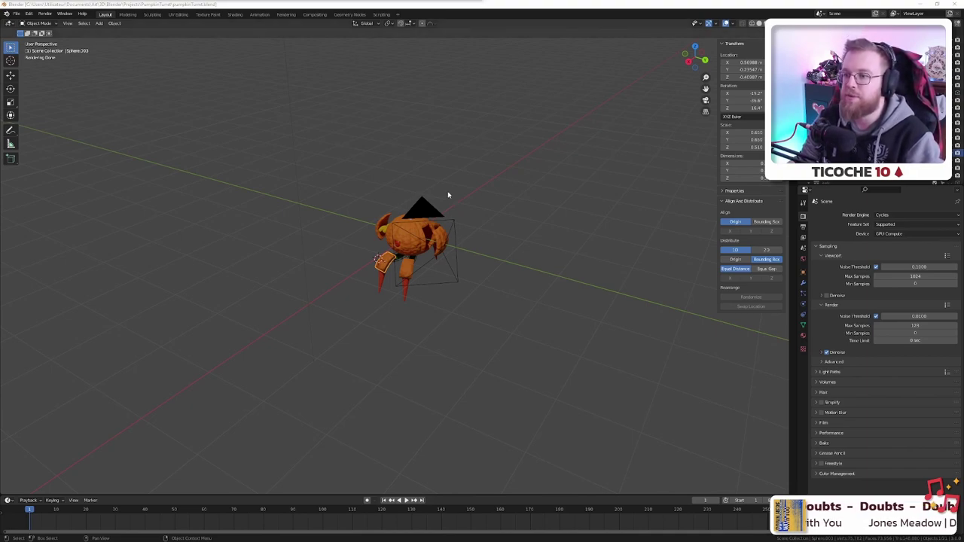
# - Switch the viewport to Material Preview shading and split it vertically into two side-by-side 3D viewports
pyautogui.moveTo(448, 195)
pyautogui.mouseDown(button='middle')
pyautogui.moveTo(480, 172)
pyautogui.moveTo(509, 209)
pyautogui.moveTo(462, 201)
pyautogui.mouseUp(button='middle')
pyautogui.press('z')
pyautogui.click(465, 241)
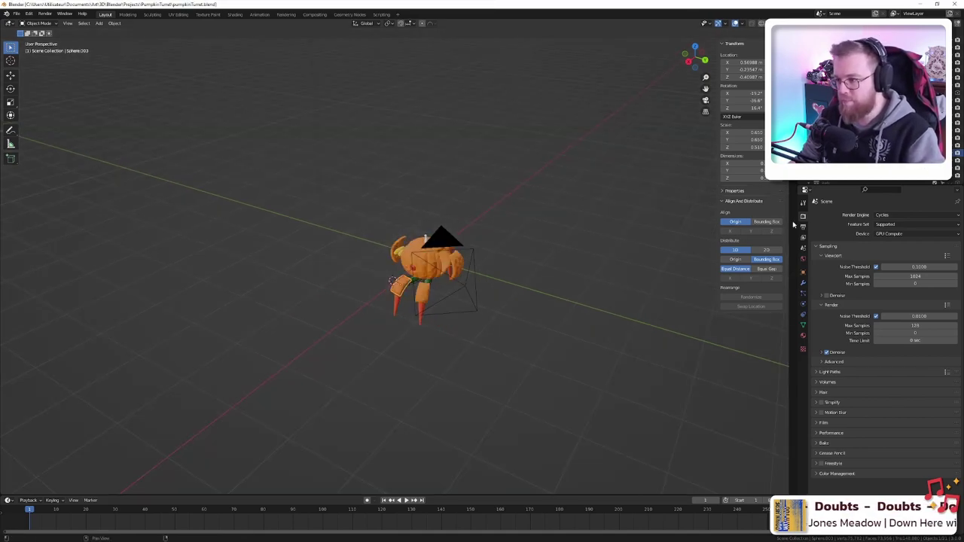
pyautogui.rightClick(794, 223)
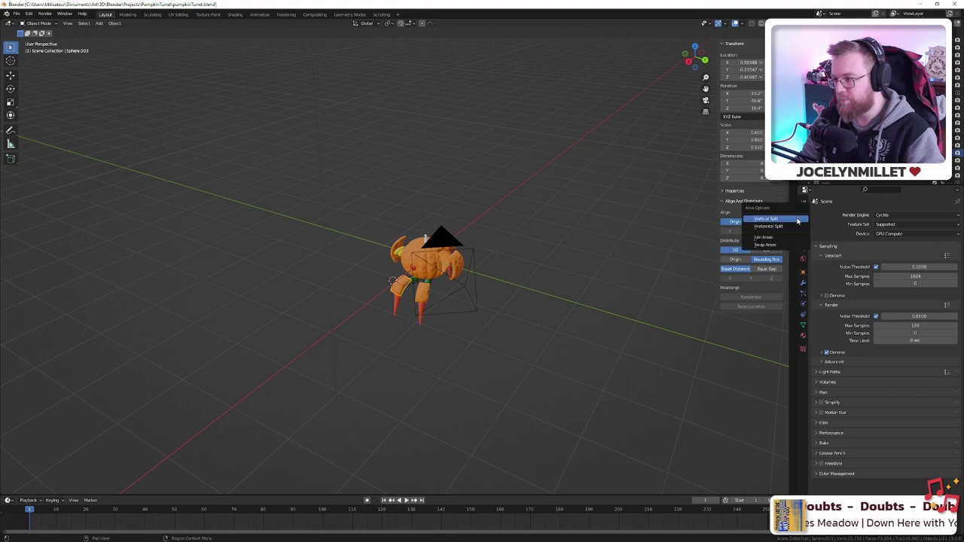
pyautogui.click(794, 221)
pyautogui.click(407, 271)
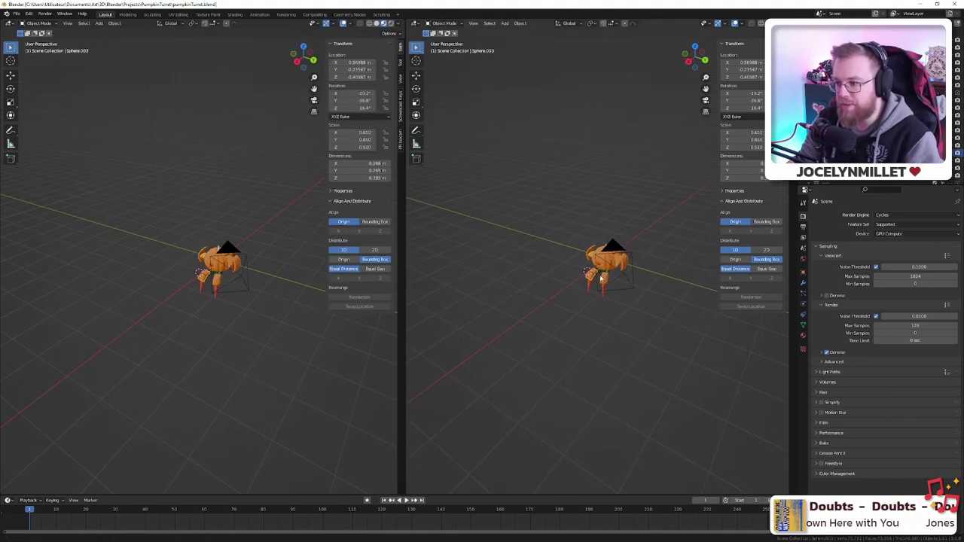
# - Set the second viewport to the camera view with rendered shading and fit the turret in it
pyautogui.press('KP_0')
pyautogui.press('z')
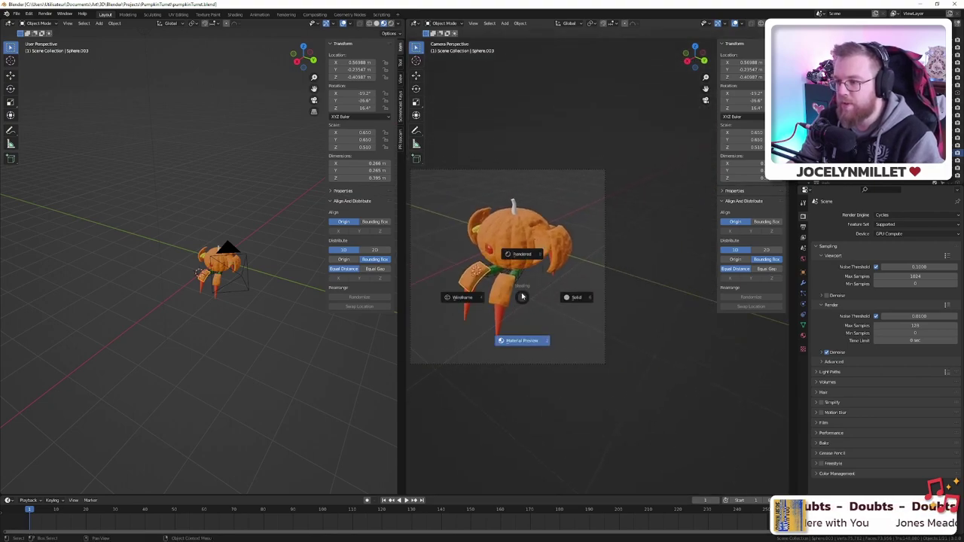
pyautogui.click(522, 260)
pyautogui.keyDown('shift'); pyautogui.moveTo(494, 274); pyautogui.dragTo(545, 282, button='middle'); pyautogui.keyUp('shift')
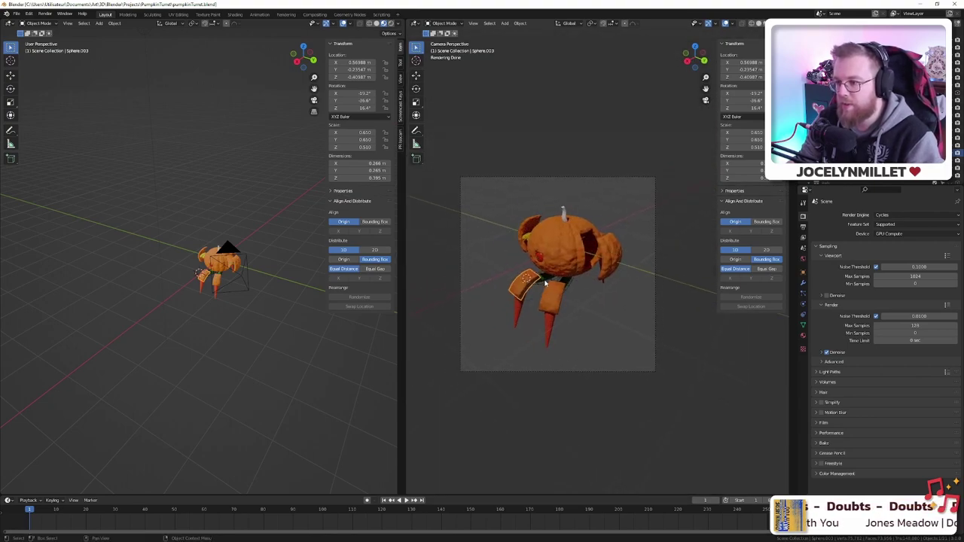
pyautogui.scroll(2, 565, 279)
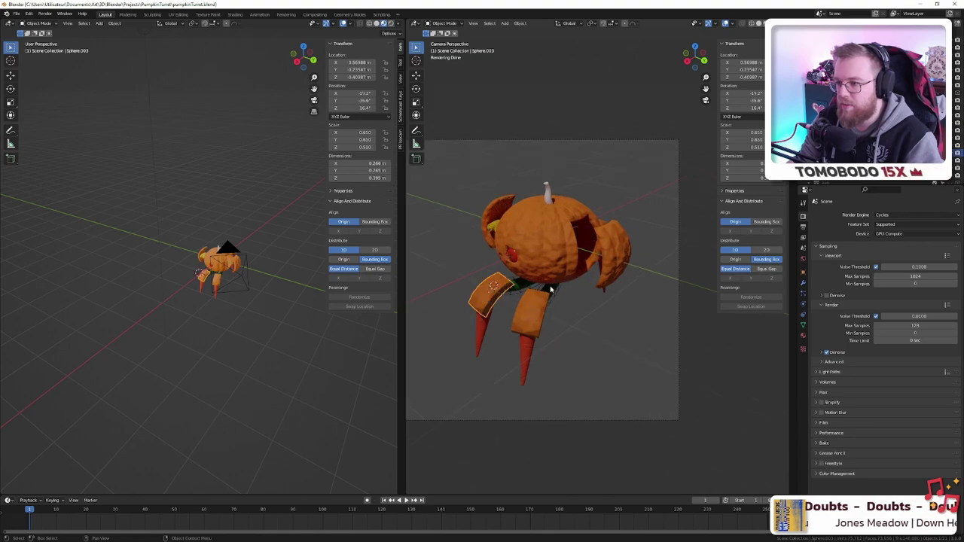
# - Lock the camera to the view, orbit it to a lower angle on the turret's red eye, and unlock it
pyautogui.moveTo(548, 289); pyautogui.dragTo(549, 286, button='middle')
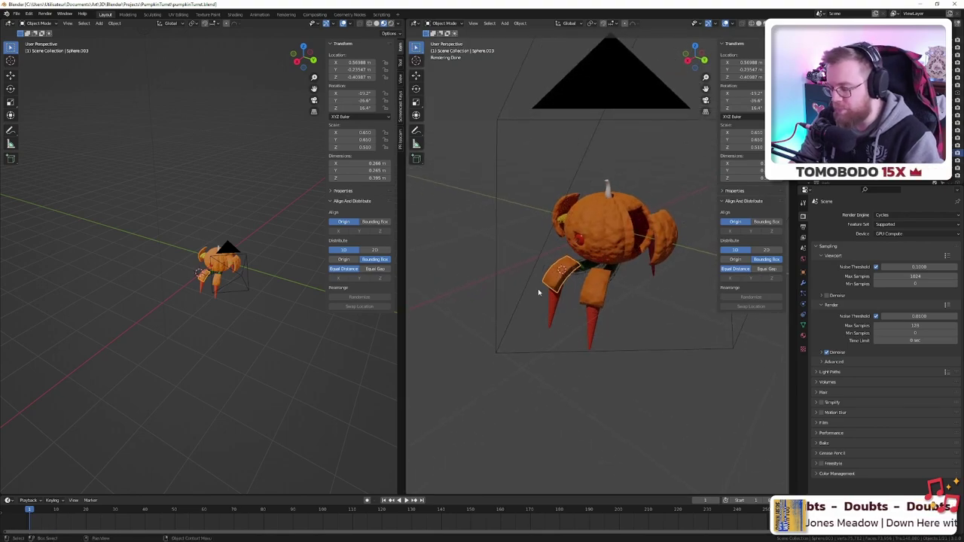
pyautogui.press('KP_0')
pyautogui.press('q')
pyautogui.click(592, 275)
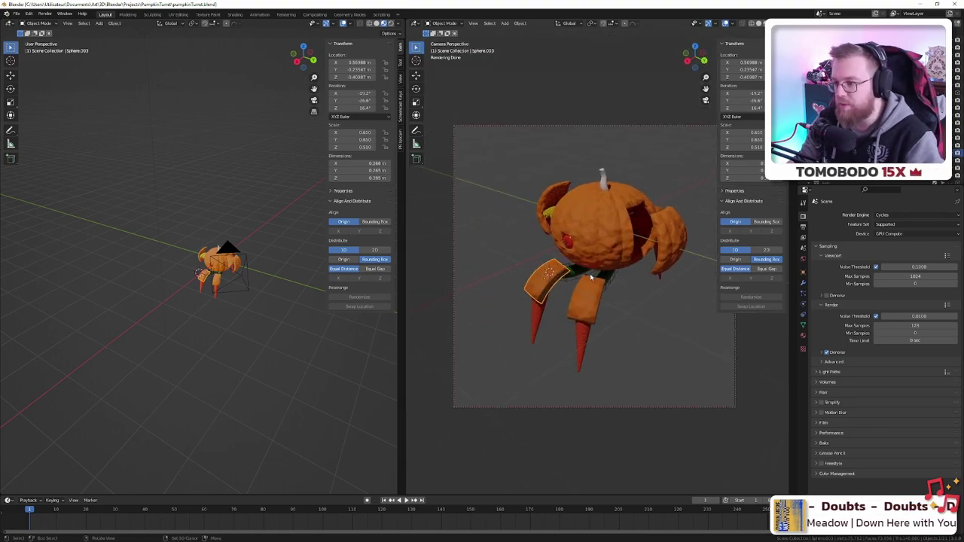
pyautogui.moveTo(590, 273); pyautogui.dragTo(610, 260, button='middle')
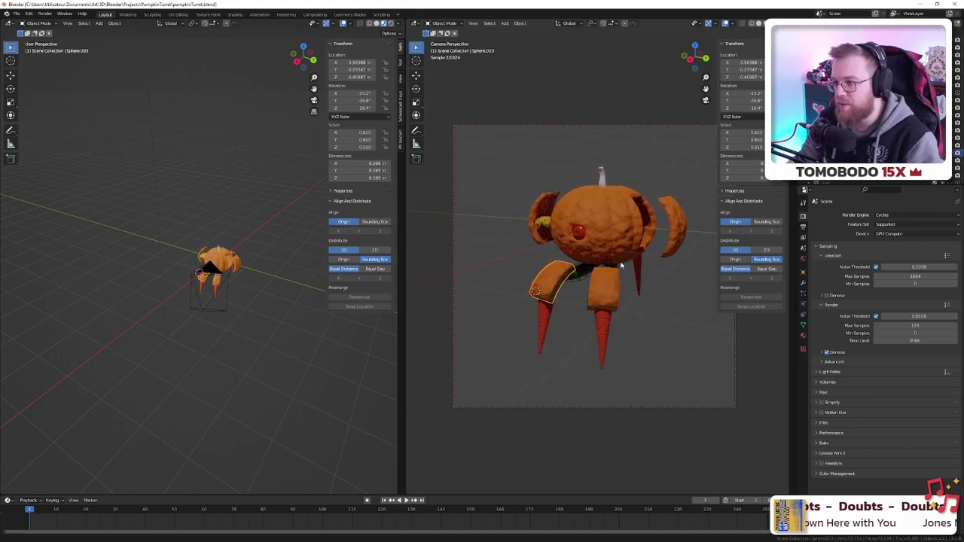
pyautogui.press('q')
pyautogui.click(628, 229)
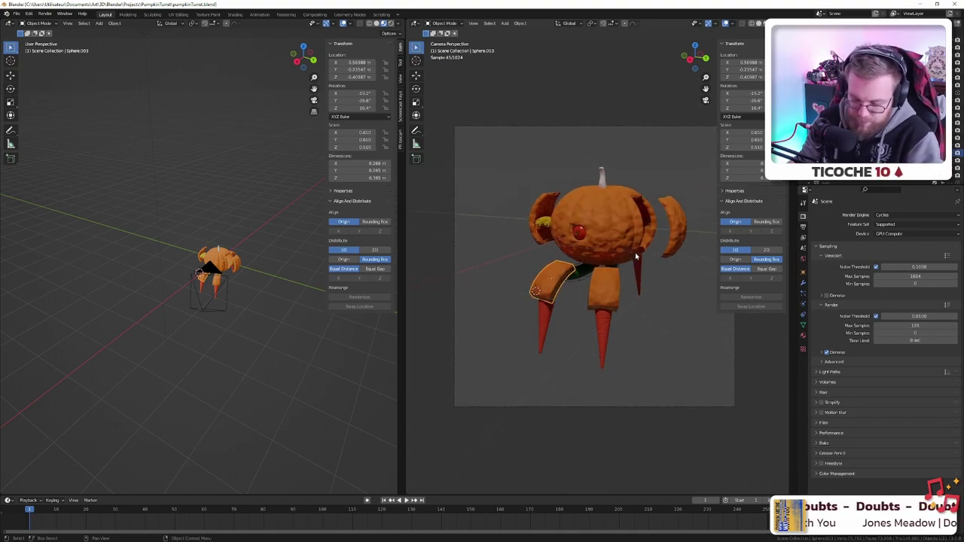
# - Hide the camera viewport's sidebar and enable Render Region in the output settings
pyautogui.press('n')
pyautogui.scroll(3, 636, 243)
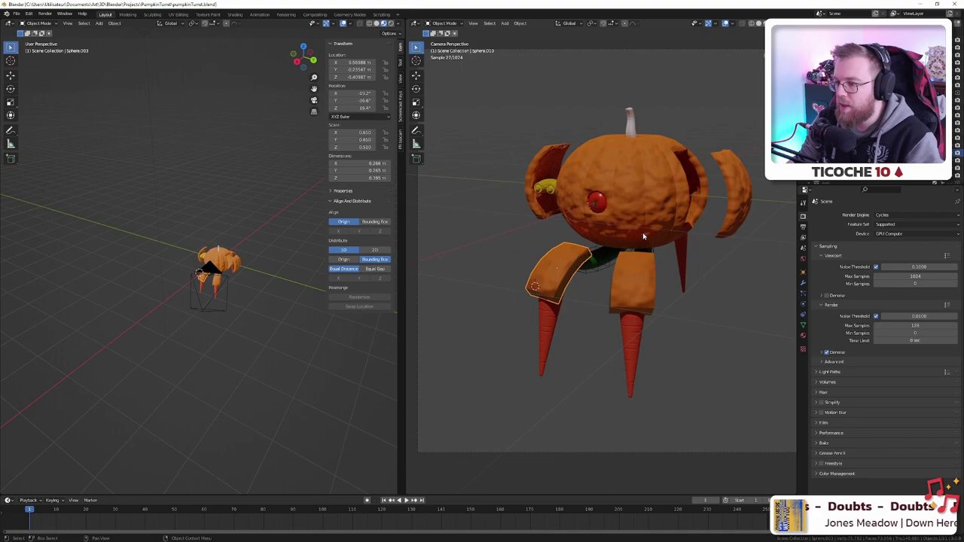
pyautogui.scroll(-3, 637, 238)
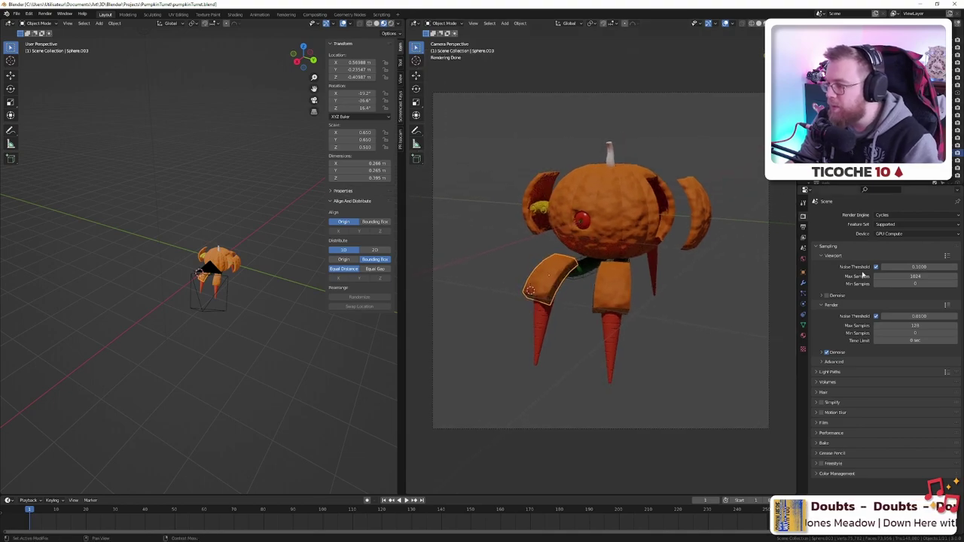
pyautogui.click(803, 227)
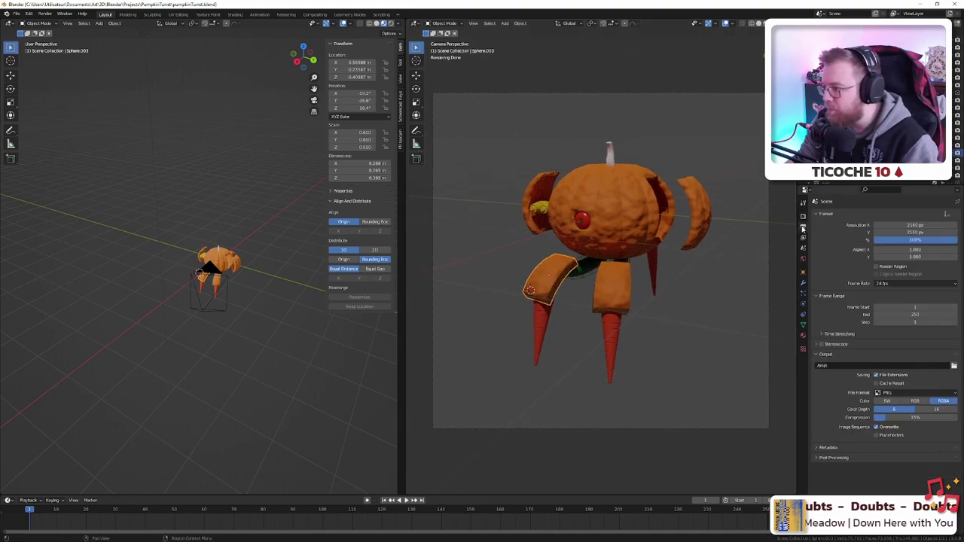
pyautogui.click(878, 267)
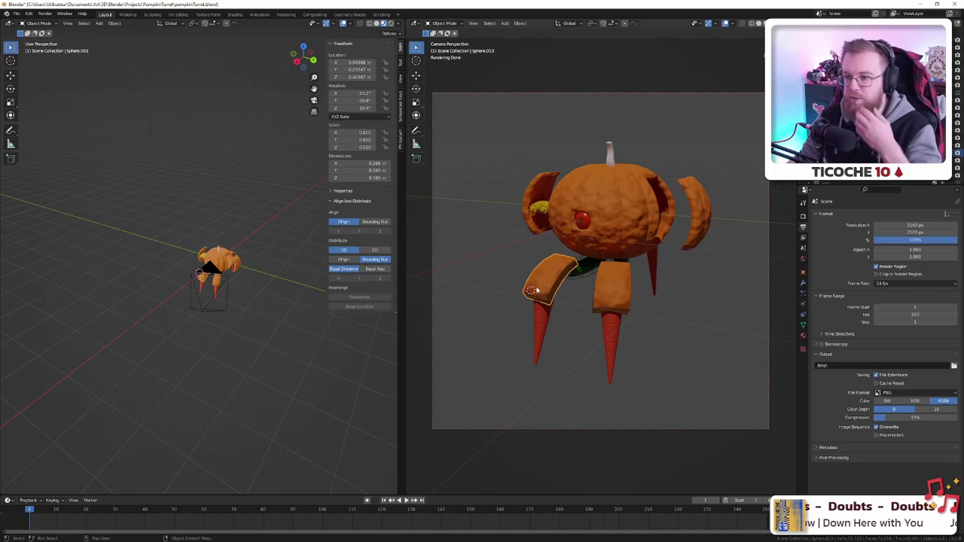
pyautogui.click(802, 216)
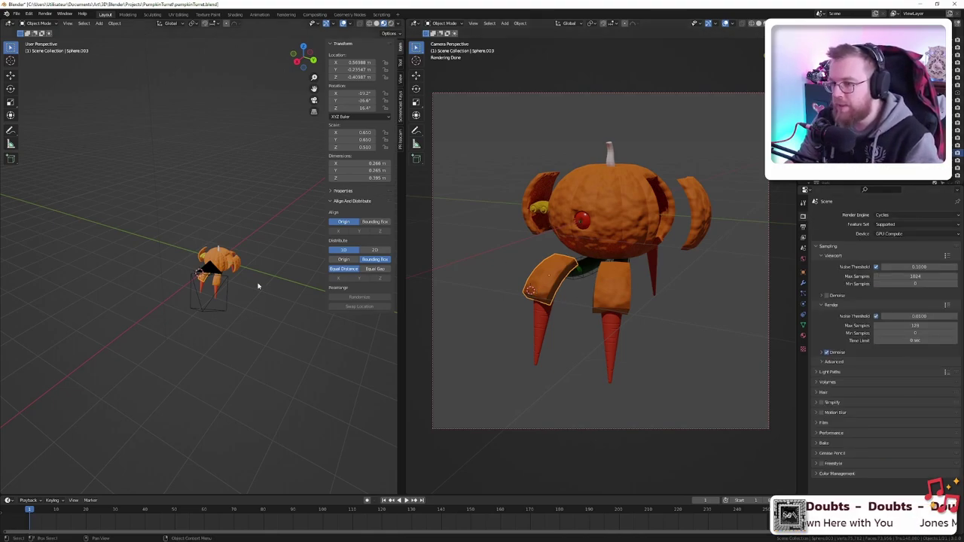
# - Add a mesh plane beside the turret as a ground surface
pyautogui.moveTo(258, 284)
pyautogui.mouseDown(button='middle')
pyautogui.moveTo(215, 288)
pyautogui.moveTo(264, 289)
pyautogui.mouseUp(button='middle')
pyautogui.scroll(-1, 164, 296)
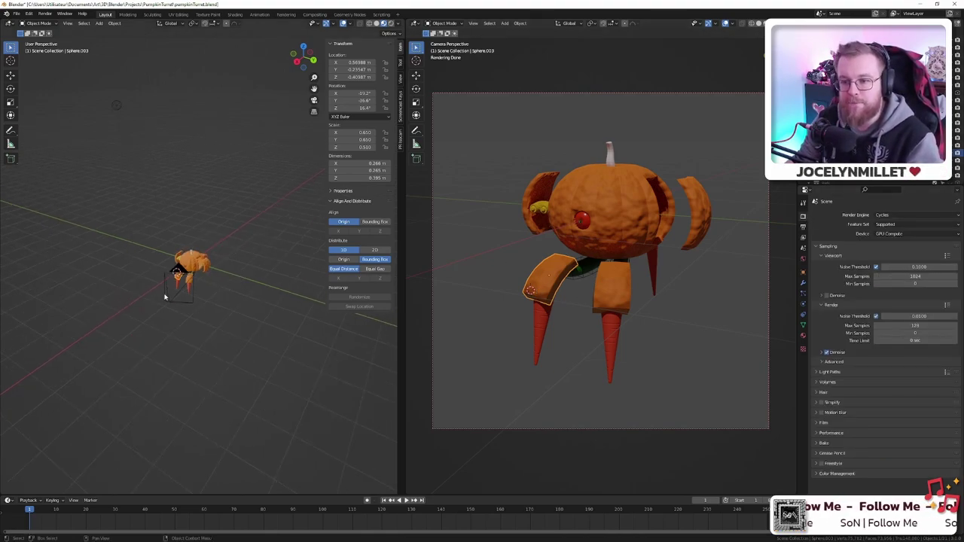
pyautogui.scroll(3, 172, 294)
pyautogui.keyDown('shift'); pyautogui.moveTo(190, 299); pyautogui.dragTo(235, 296, button='middle'); pyautogui.keyUp('shift')
pyautogui.hotkey('shift', 'a')
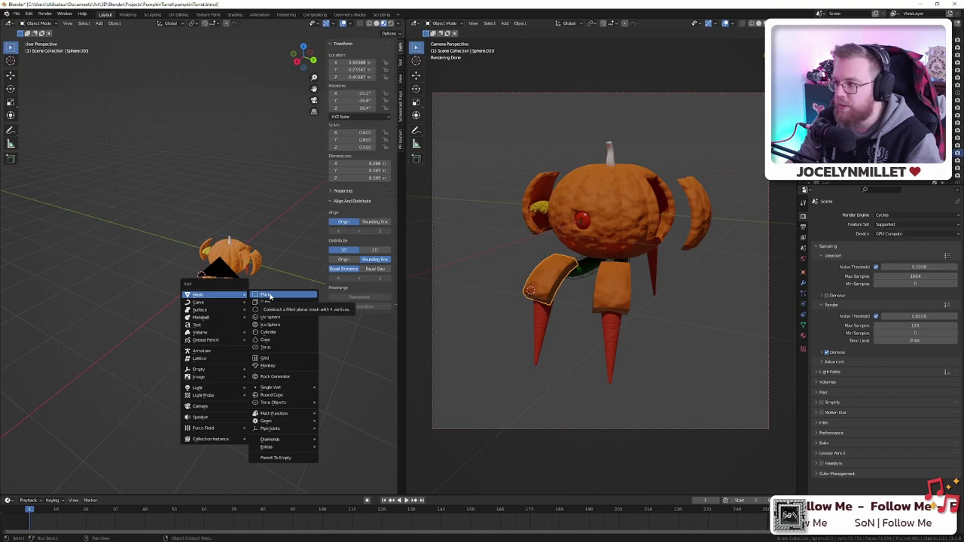
pyautogui.click(269, 296)
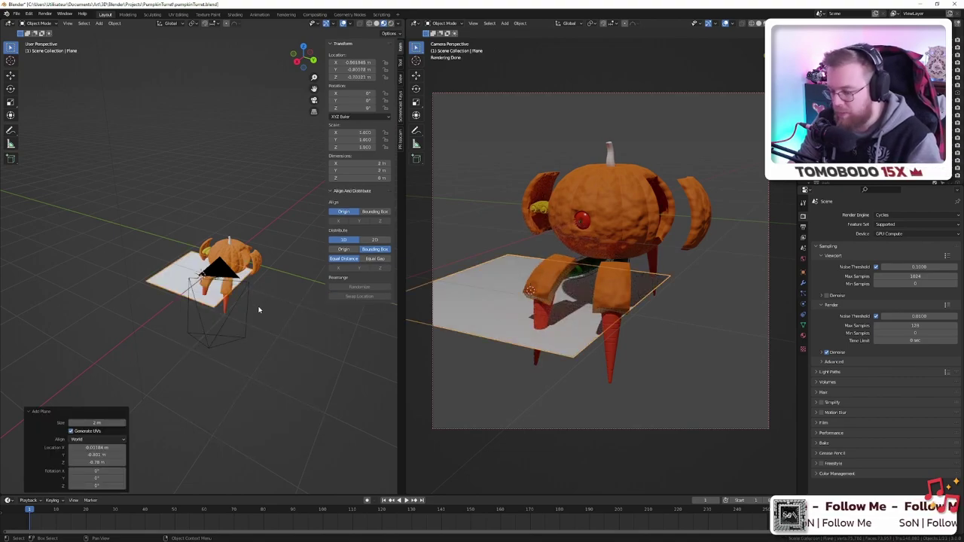
# - In the front view, move the plane down so it sits at the tips of the carrot legs
pyautogui.press('KP_3')
pyautogui.press('KP_1')
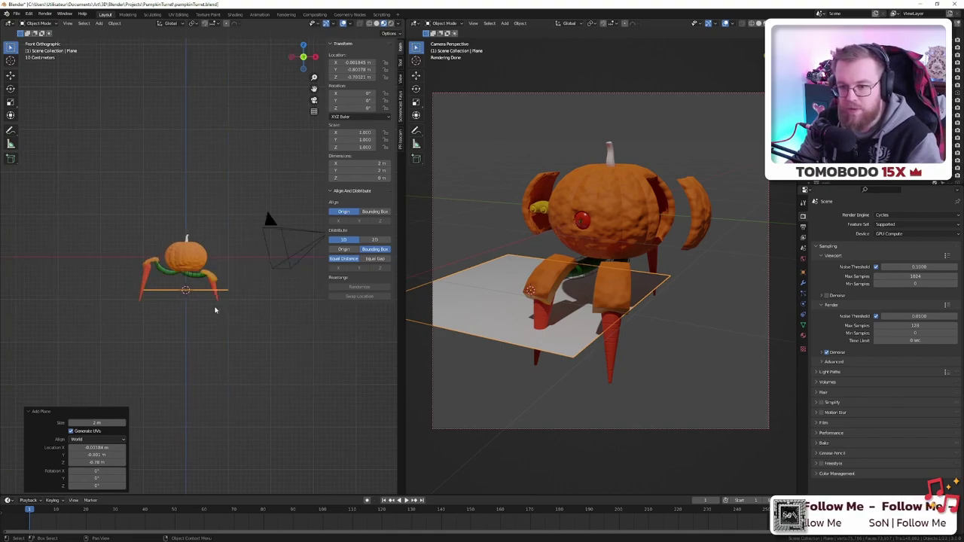
pyautogui.scroll(6, 215, 310)
pyautogui.keyDown('shift'); pyautogui.moveTo(167, 311); pyautogui.dragTo(256, 271, button='middle'); pyautogui.keyUp('shift')
pyautogui.press('g')
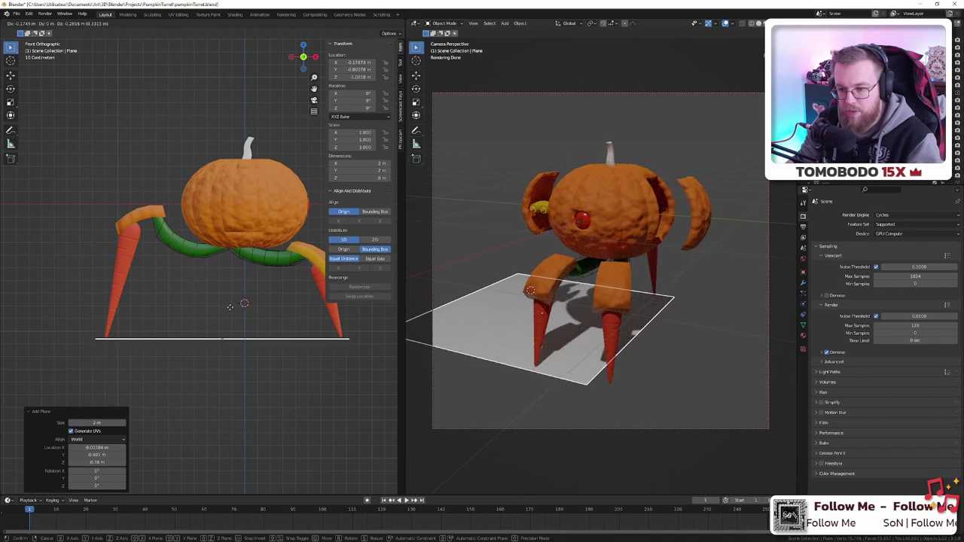
pyautogui.click(230, 306)
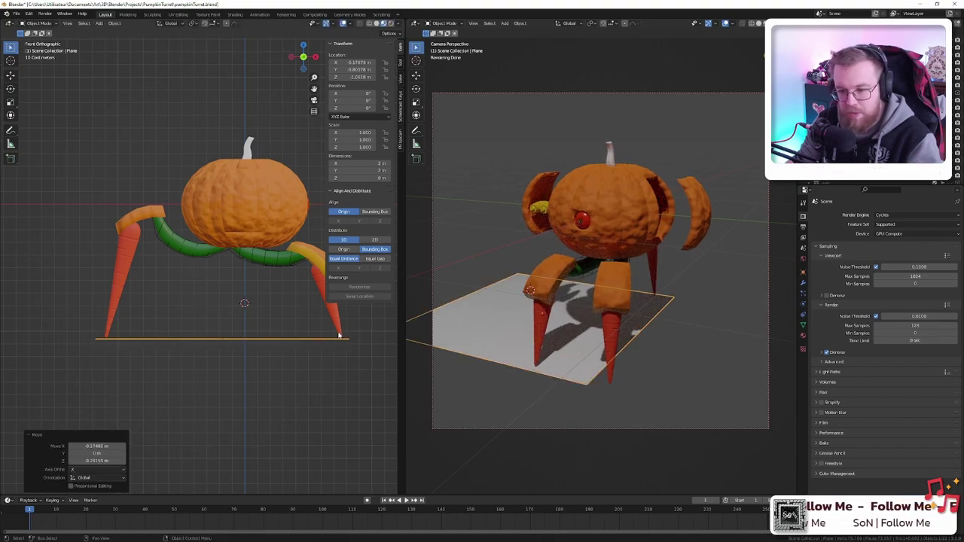
# - In the top view, scale the ground plane up about 10 times to roughly 20 m per side
pyautogui.press('KP_7')
pyautogui.scroll(-7, 318, 334)
pyautogui.press('s')
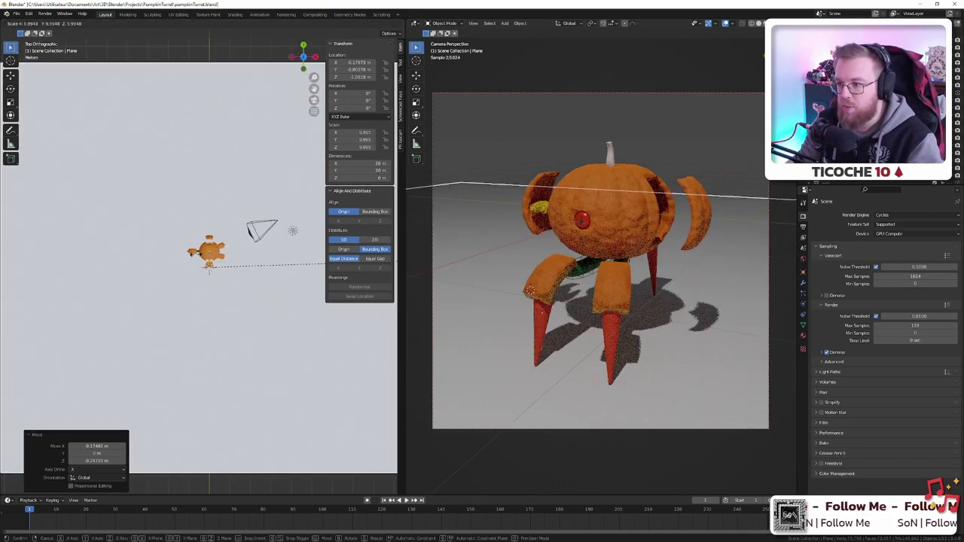
pyautogui.click(196, 264)
pyautogui.scroll(4, 216, 314)
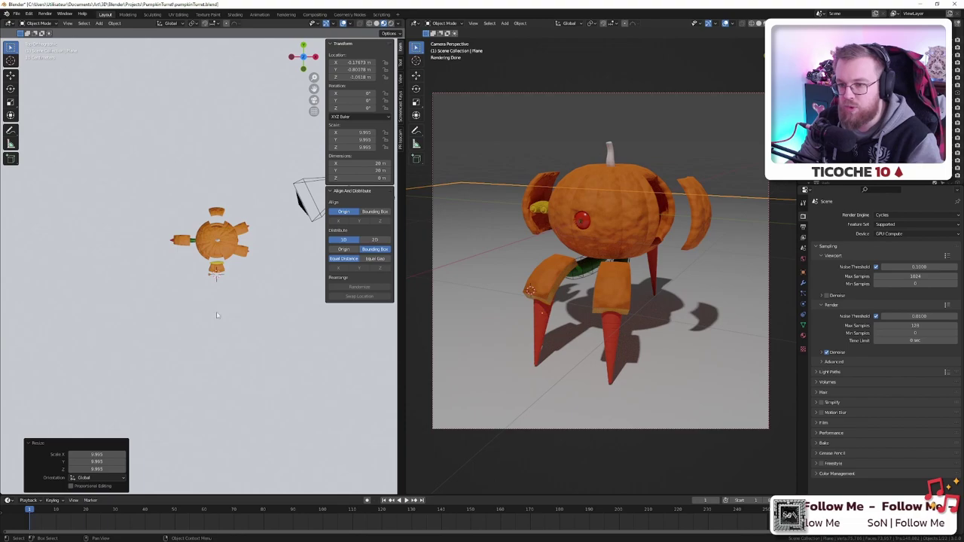
# - Create a new material for the ground plane and set its base color to light green
pyautogui.click(803, 335)
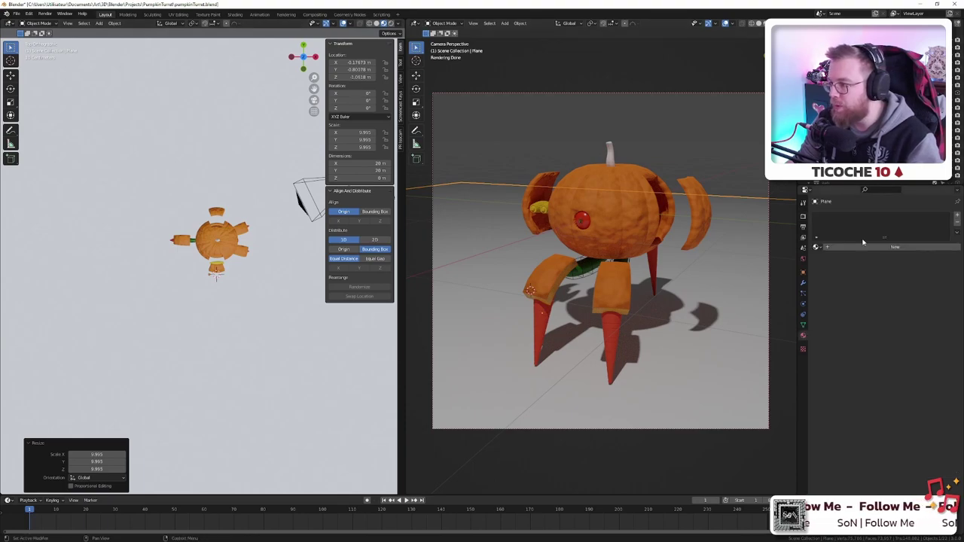
pyautogui.click(835, 253)
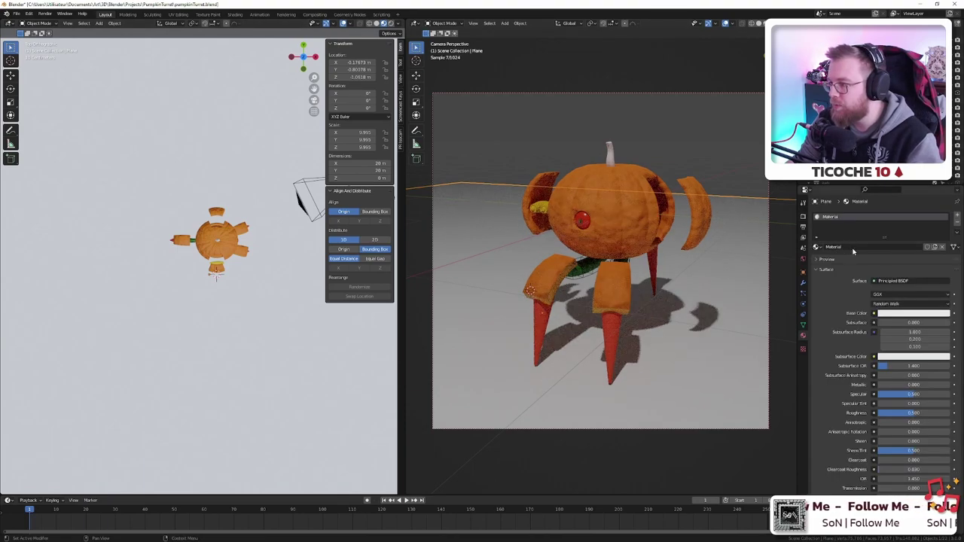
pyautogui.click(913, 313)
pyautogui.moveTo(890, 221); pyautogui.dragTo(901, 227)
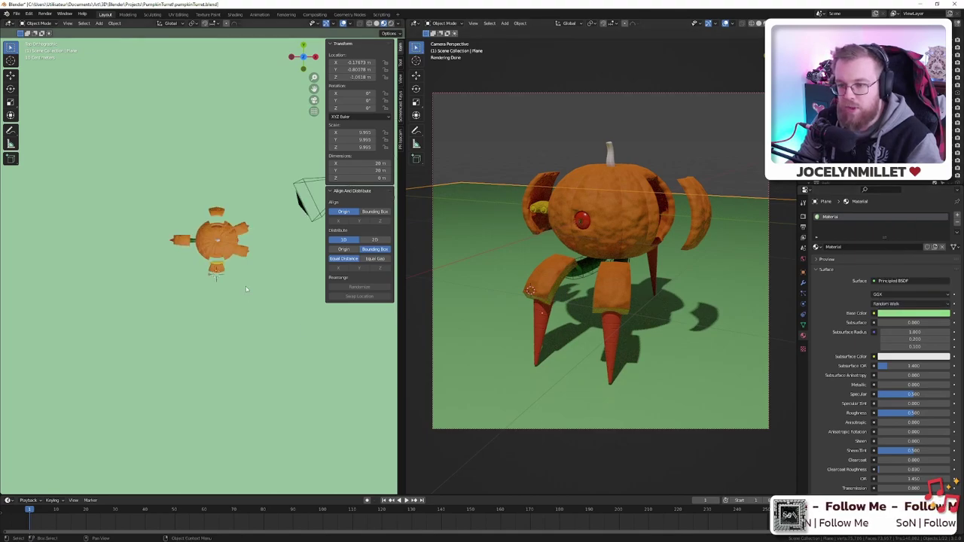
# - In the top view, move the point light about -2.55 m in X and -2.6 m in Y, and save the file
pyautogui.scroll(-2, 265, 283)
pyautogui.moveTo(283, 290); pyautogui.dragTo(158, 211, button='middle')
pyautogui.click(163, 103)
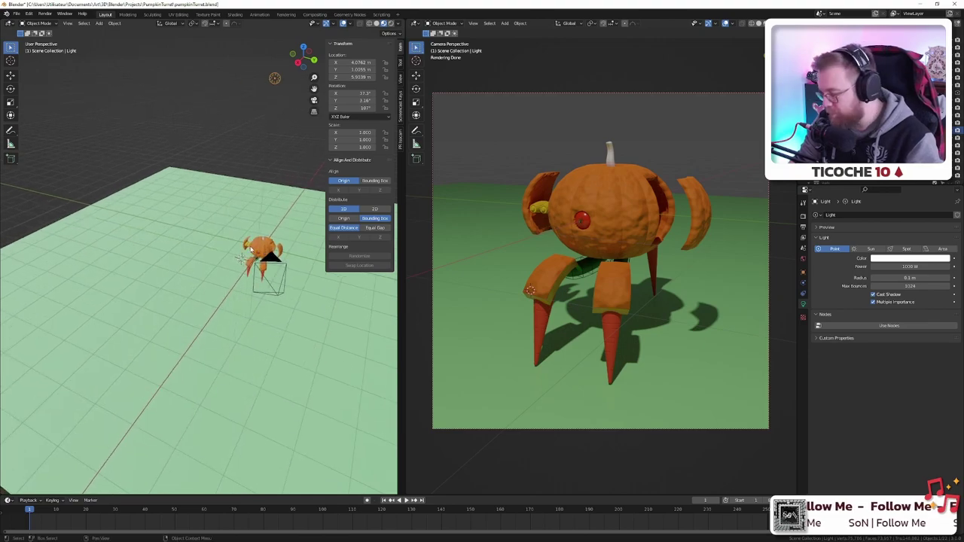
pyautogui.press('KP_7')
pyautogui.keyDown('shift'); pyautogui.moveTo(228, 206); pyautogui.dragTo(235, 261, button='middle'); pyautogui.keyUp('shift')
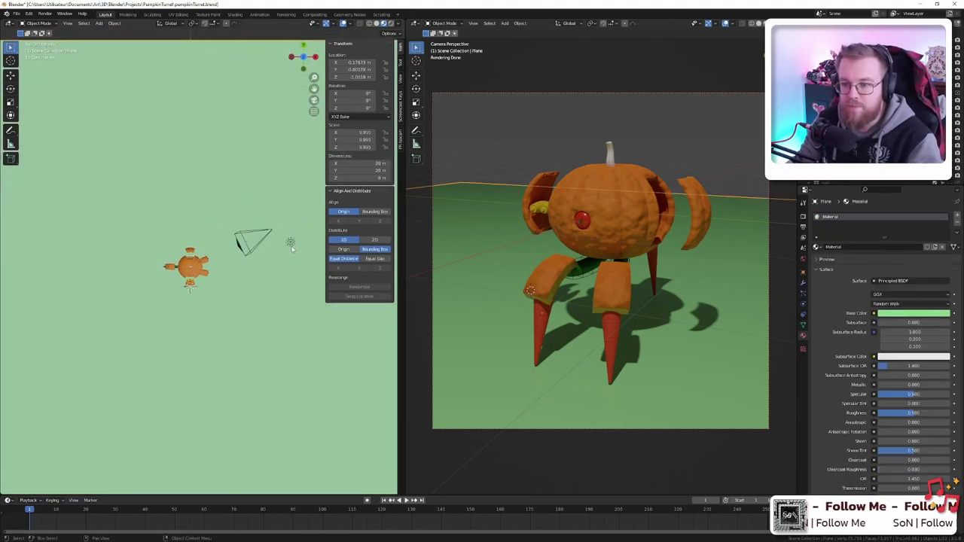
pyautogui.press('g')
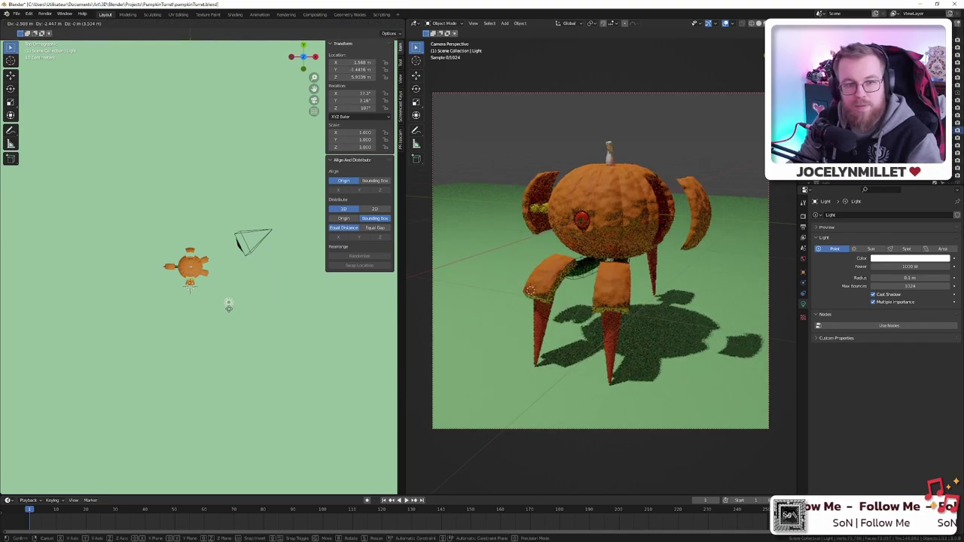
pyautogui.click(228, 307)
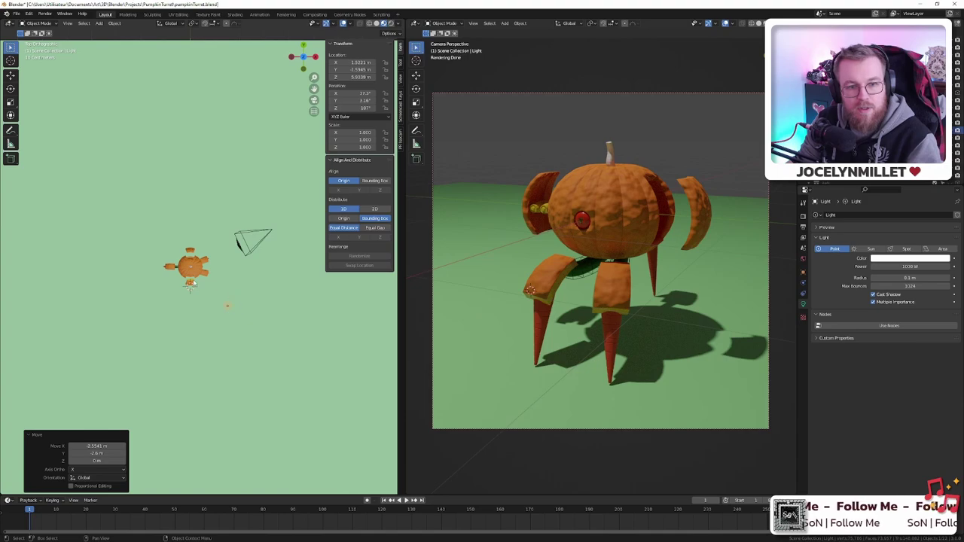
pyautogui.hotkey('ctrl', 's')
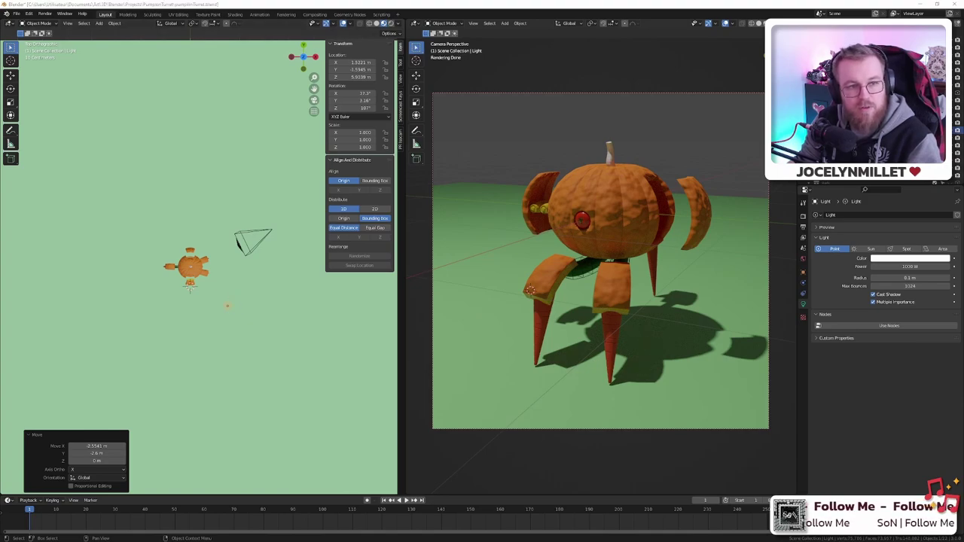
pyautogui.hotkey('ctrl', 's')
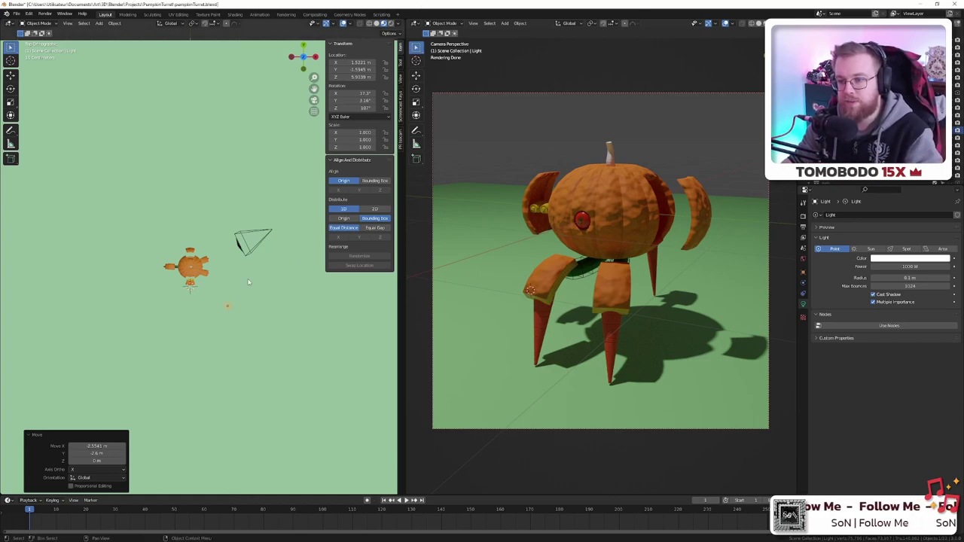
# - Duplicate the point light twice, placing one copy on the turret's +Y side and the other beyond its barrel on the -X side
pyautogui.click(230, 308)
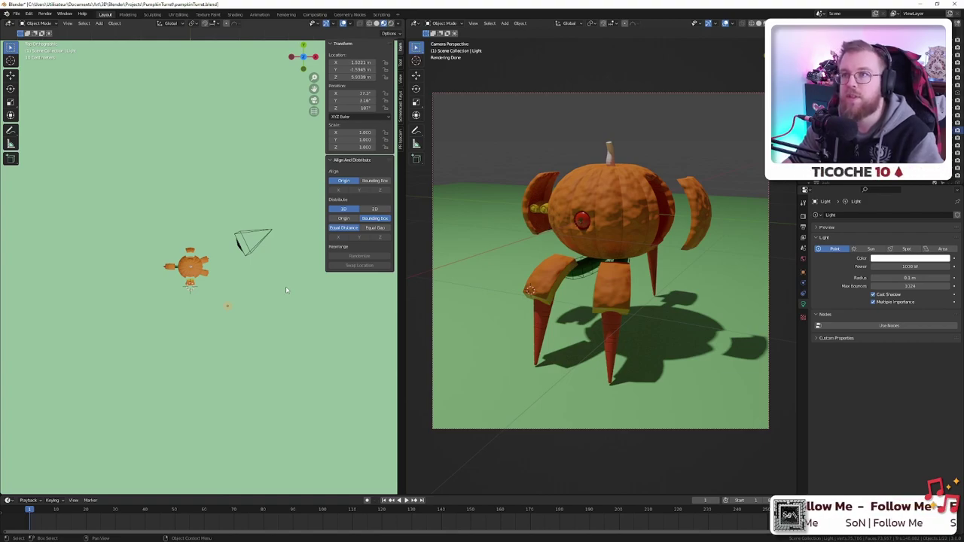
pyautogui.hotkey('shift', 'd')
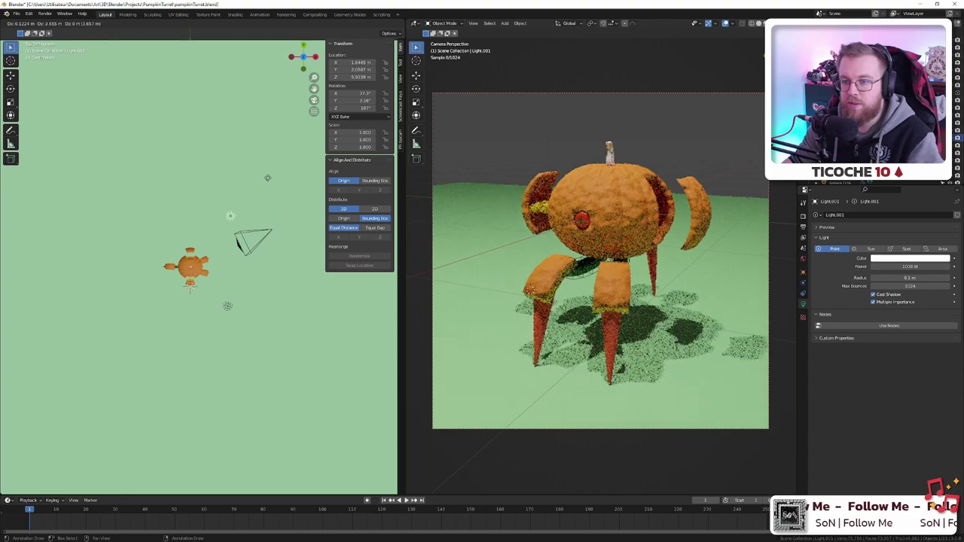
pyautogui.click(272, 156)
pyautogui.hotkey('shift', 'd')
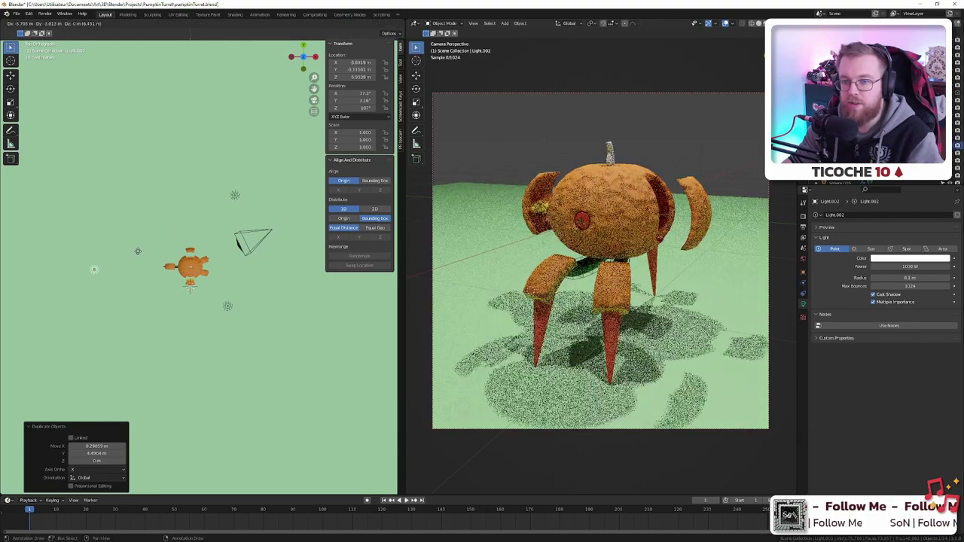
pyautogui.click(131, 248)
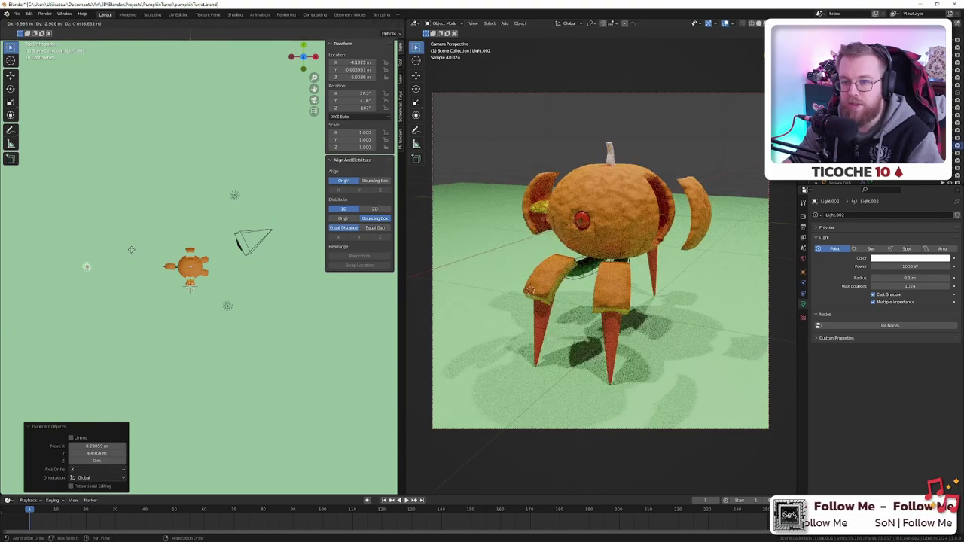
# - Set the original light's radius to 1 m and move it about 1.35 m in X and -1.04 m in Y, away from the turret
pyautogui.click(228, 305)
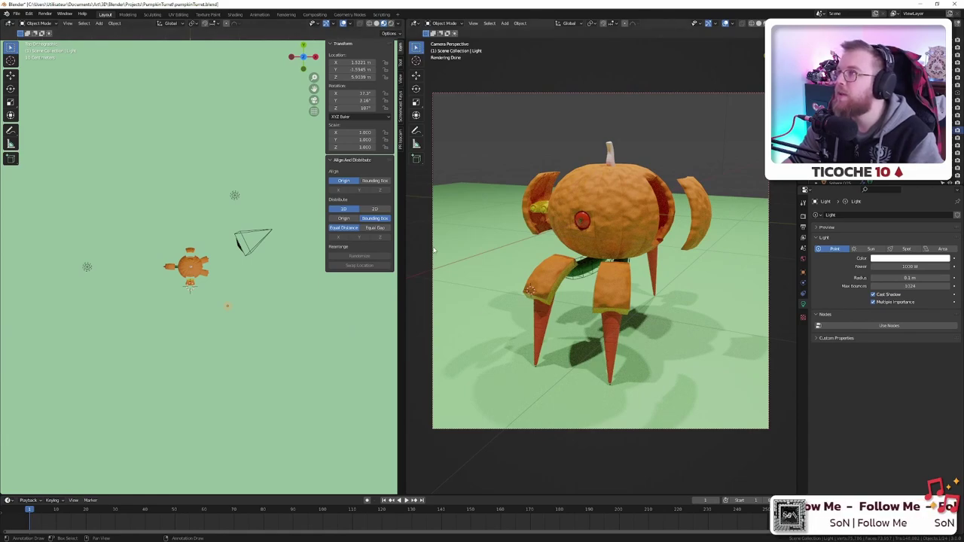
pyautogui.click(912, 278)
pyautogui.write('1')
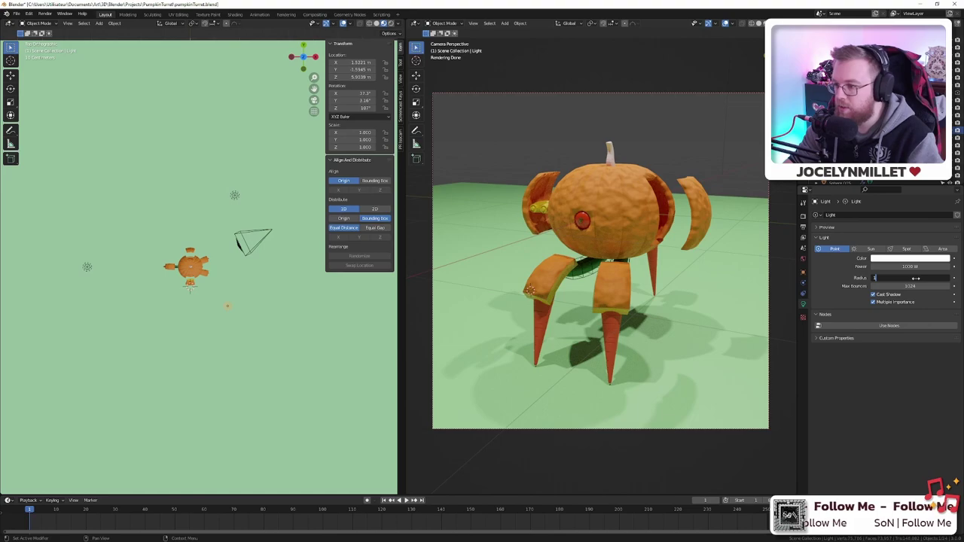
pyautogui.press('Return')
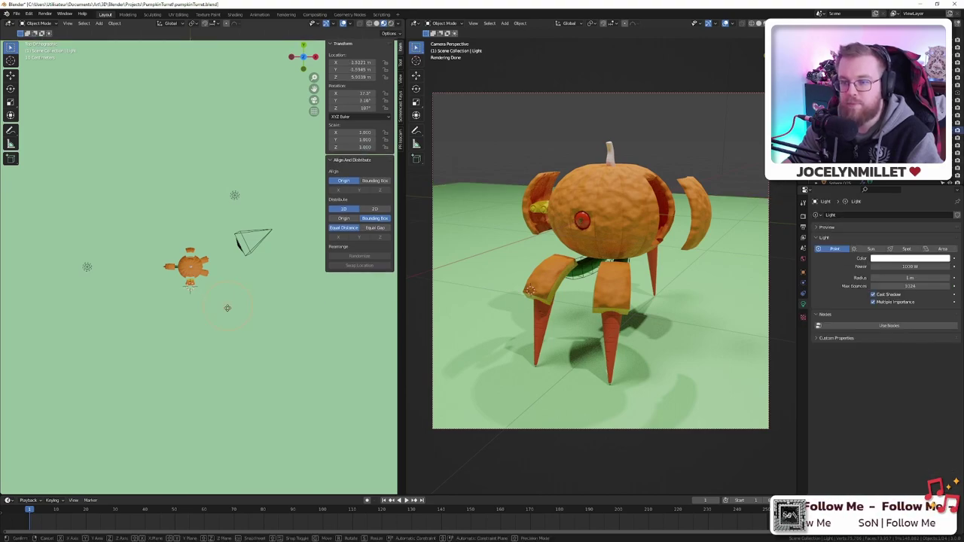
pyautogui.press('g')
pyautogui.click(260, 330)
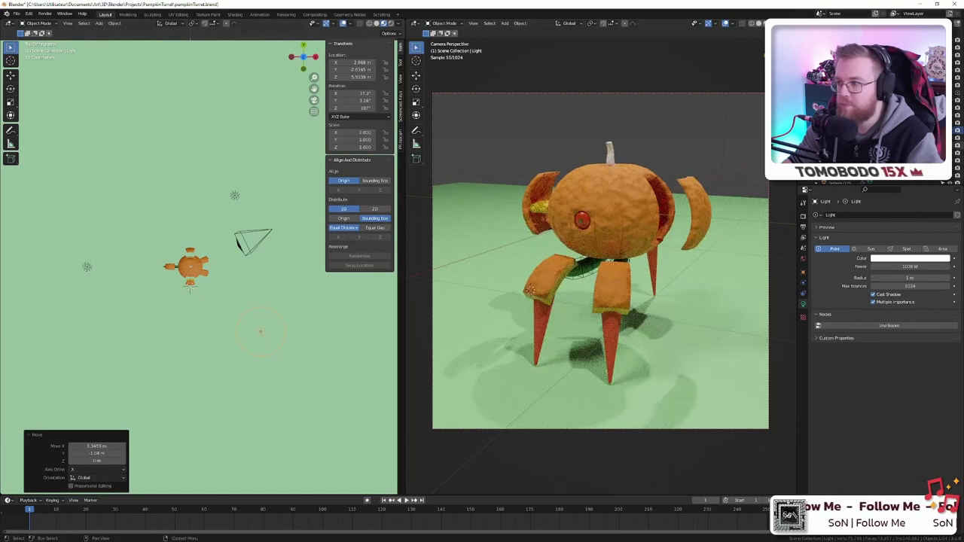
# - Move the three lights and the camera into the Cam&Lights collection, and hide the two duplicated lights
pyautogui.keyDown('shift'); pyautogui.click(234, 195); pyautogui.keyUp('shift')
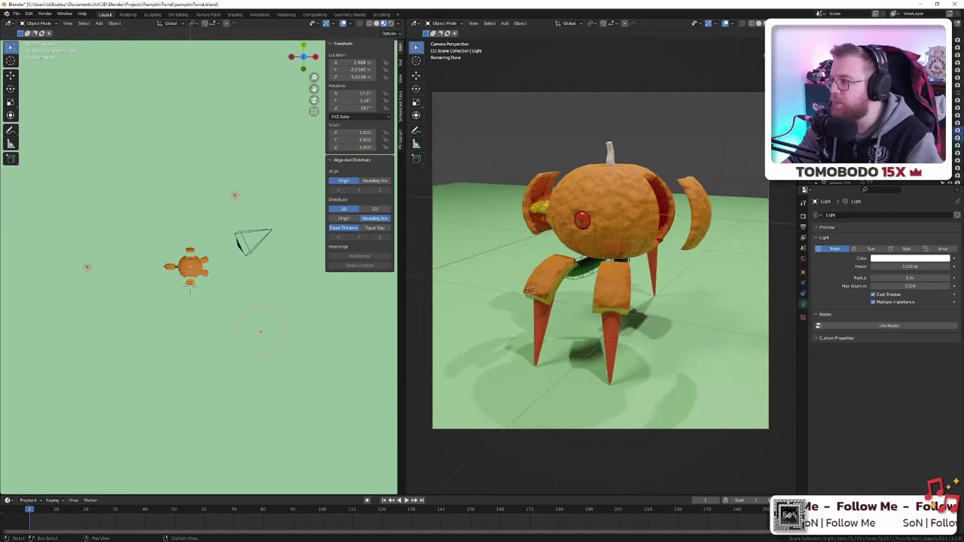
pyautogui.keyDown('shift'); pyautogui.click(251, 235); pyautogui.keyUp('shift')
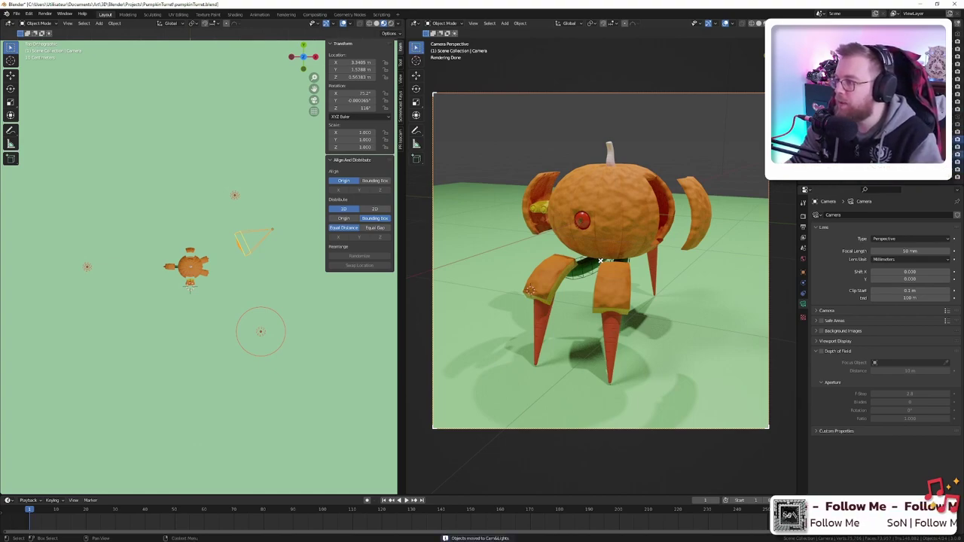
pyautogui.click(260, 331)
pyautogui.click(949, 154)
pyautogui.click(949, 162)
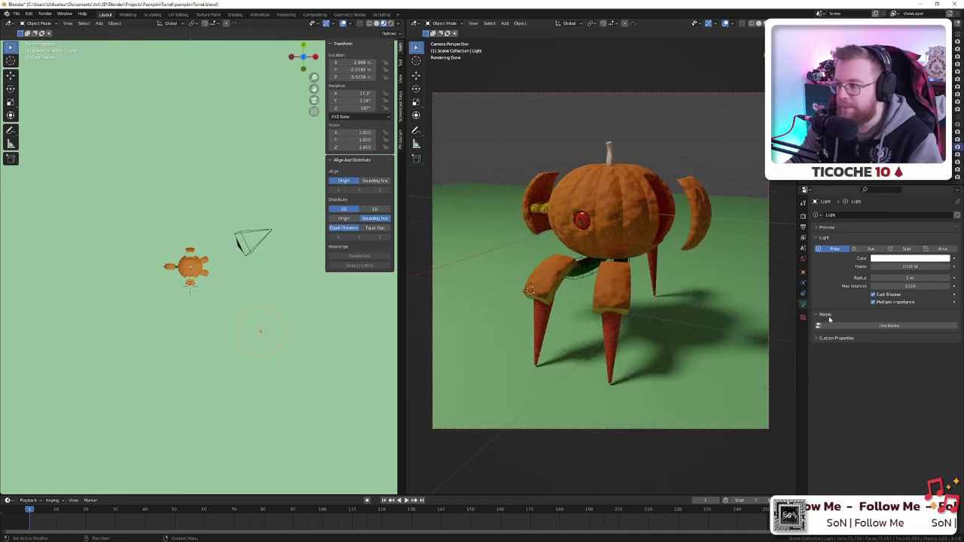
# - Try the original light's power at 8000 W and at 5000 W
pyautogui.click(903, 267)
pyautogui.write('8')
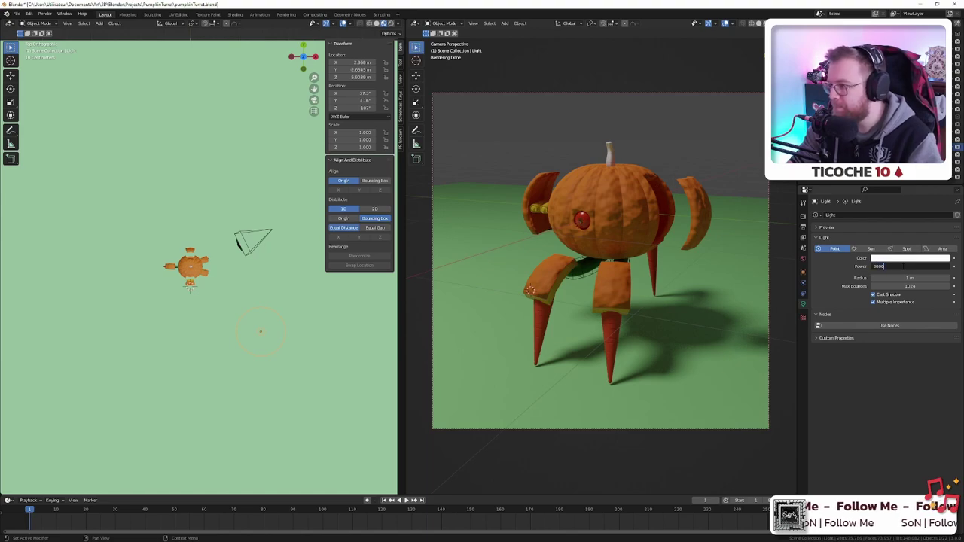
pyautogui.press('Return')
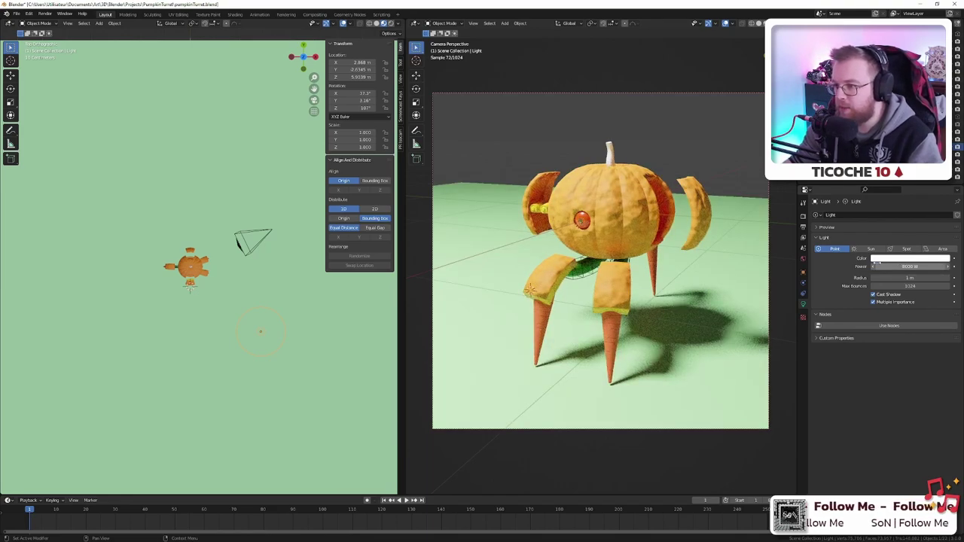
pyautogui.click(876, 264)
pyautogui.write('5')
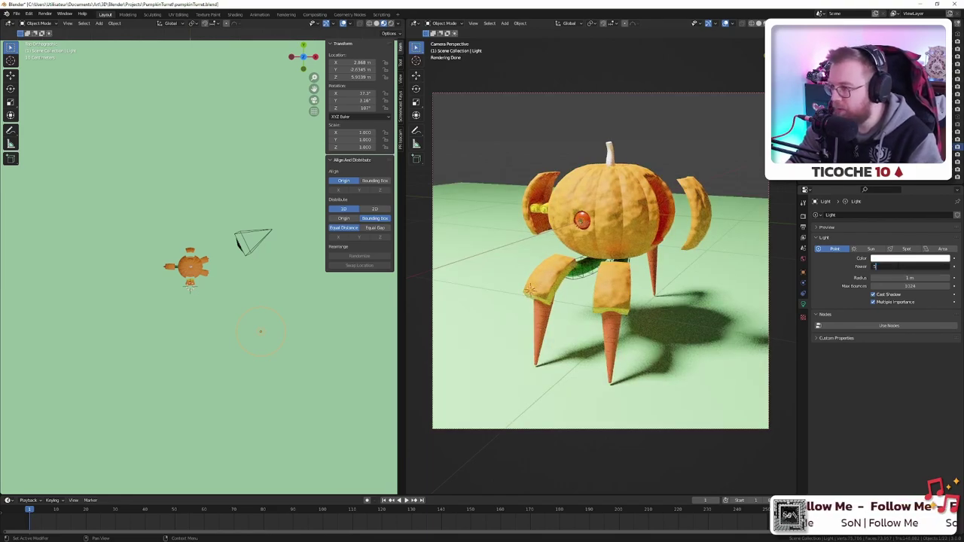
pyautogui.write('000')
pyautogui.press('Return')
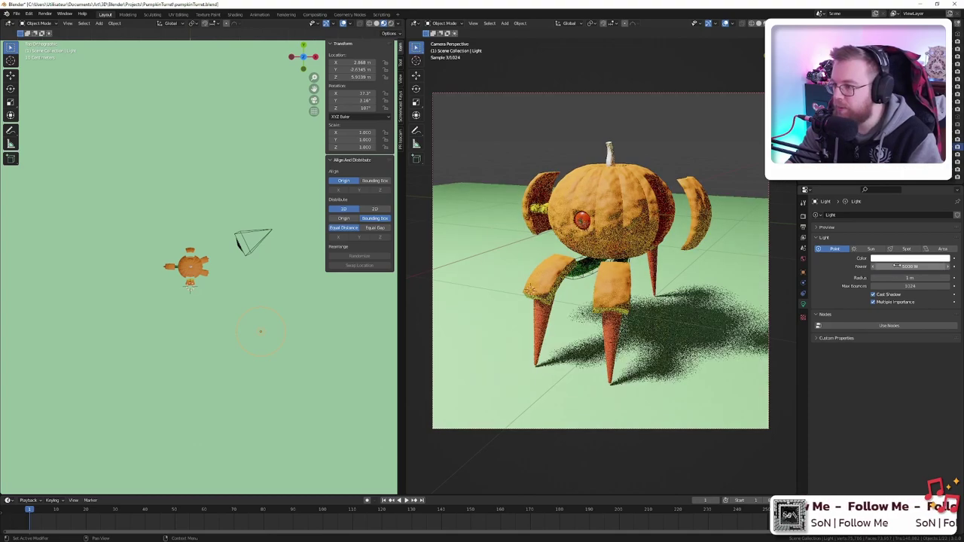
# - Switch the color management view transform to False Color and set the original light's power to 6000 W
pyautogui.click(803, 217)
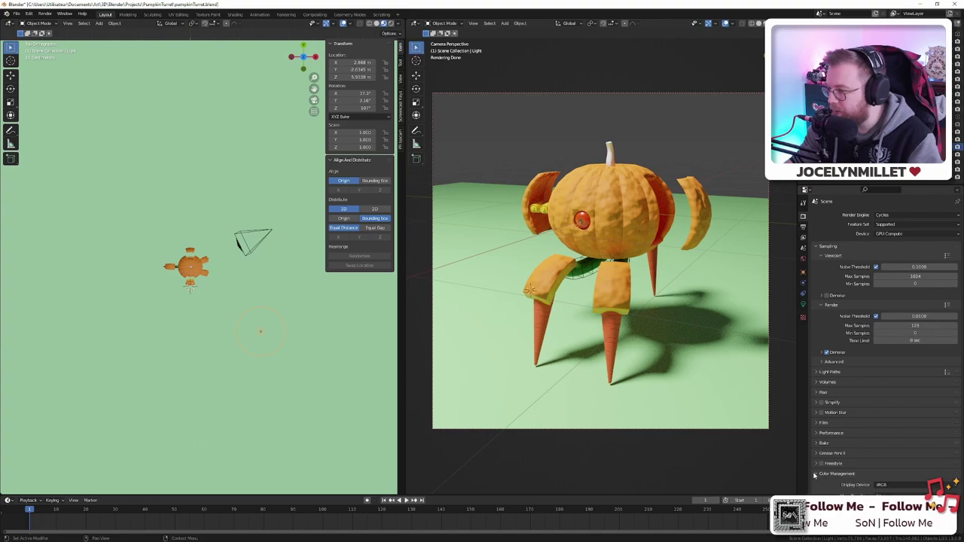
pyautogui.click(897, 493)
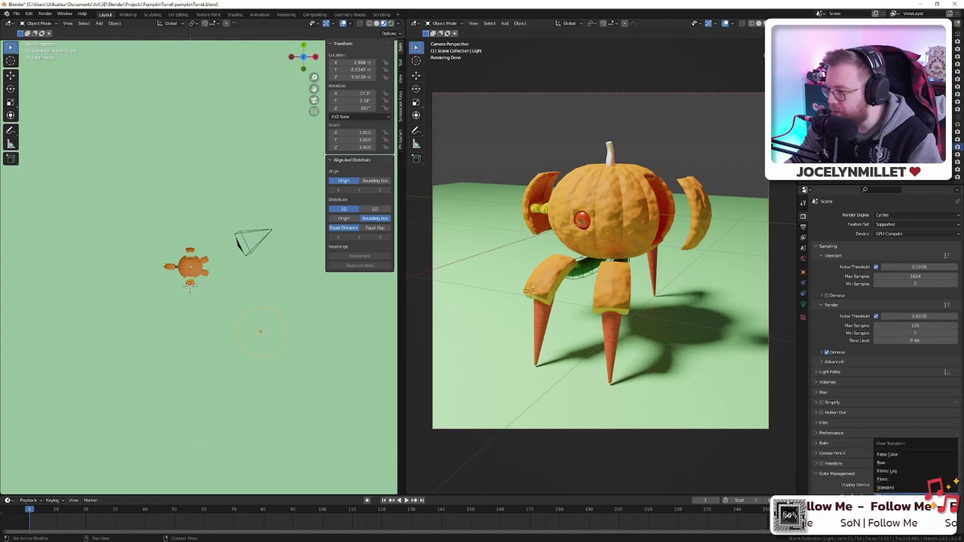
pyautogui.click(889, 454)
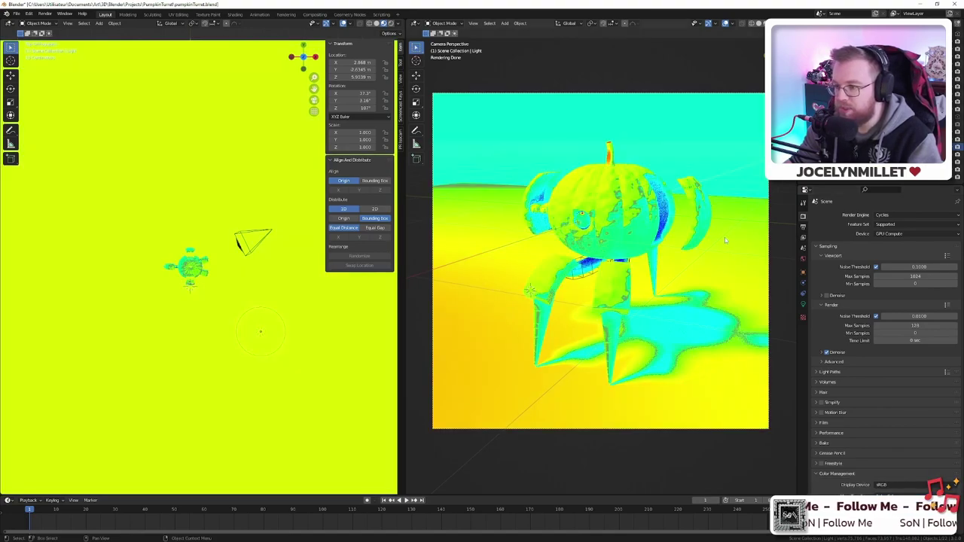
pyautogui.click(803, 303)
pyautogui.click(910, 267)
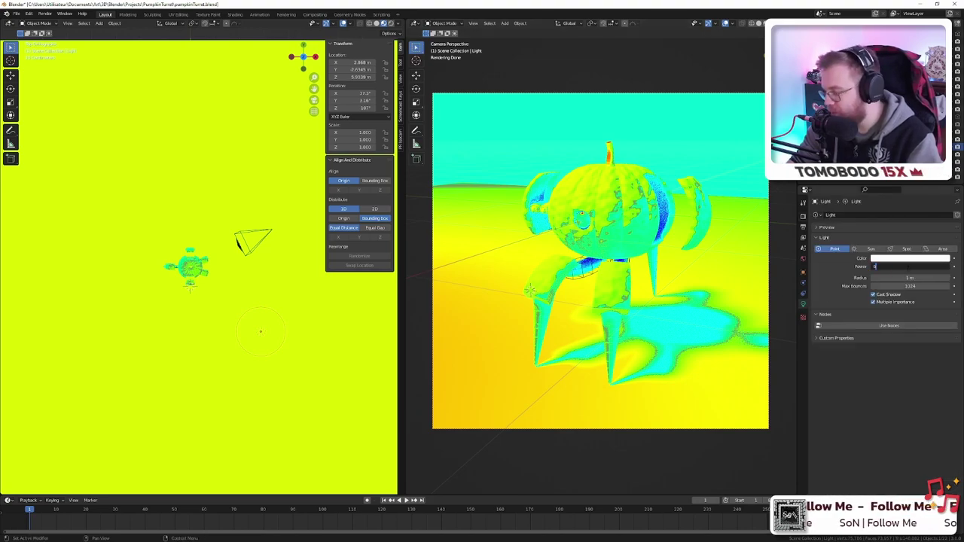
pyautogui.write('6000')
pyautogui.press('Return')
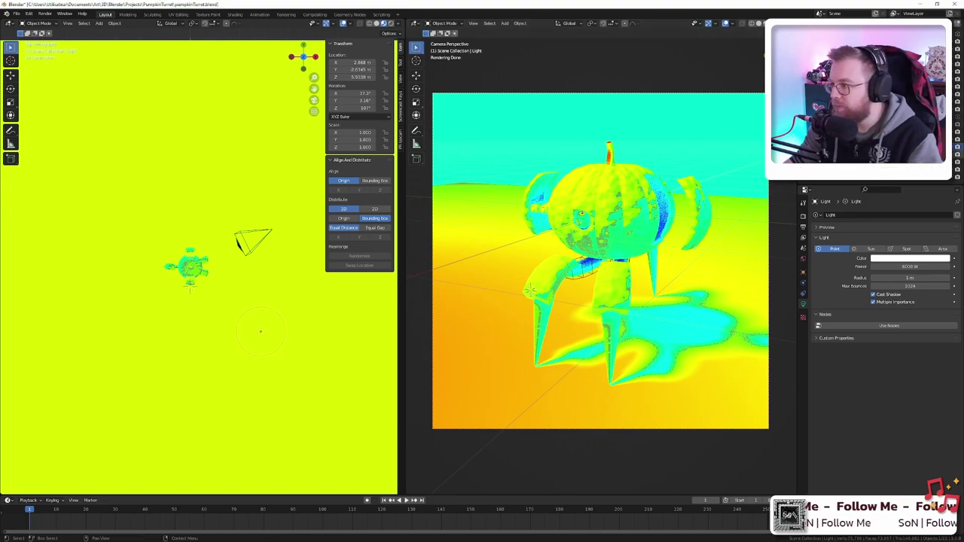
# - Set the color management view transform to Filmic
pyautogui.click(803, 216)
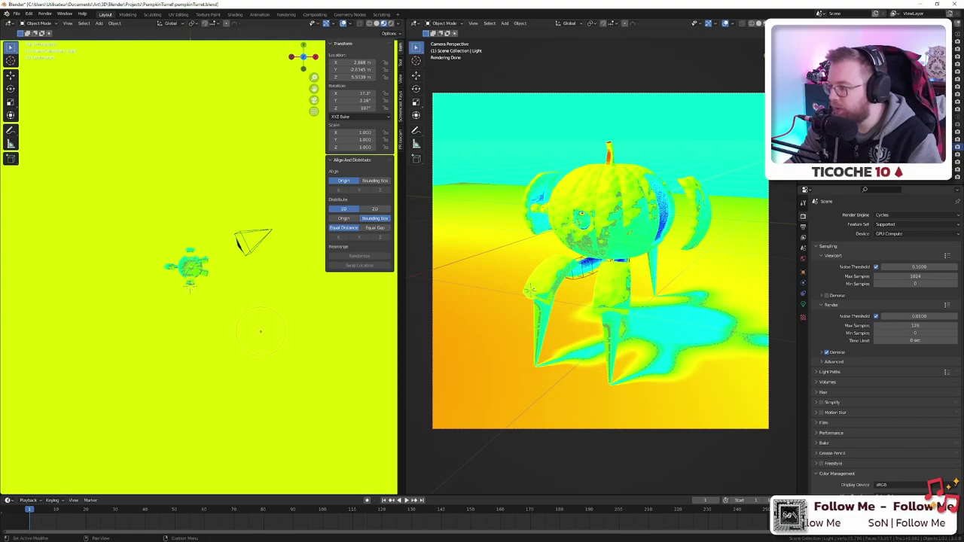
pyautogui.scroll(-1, 894, 479)
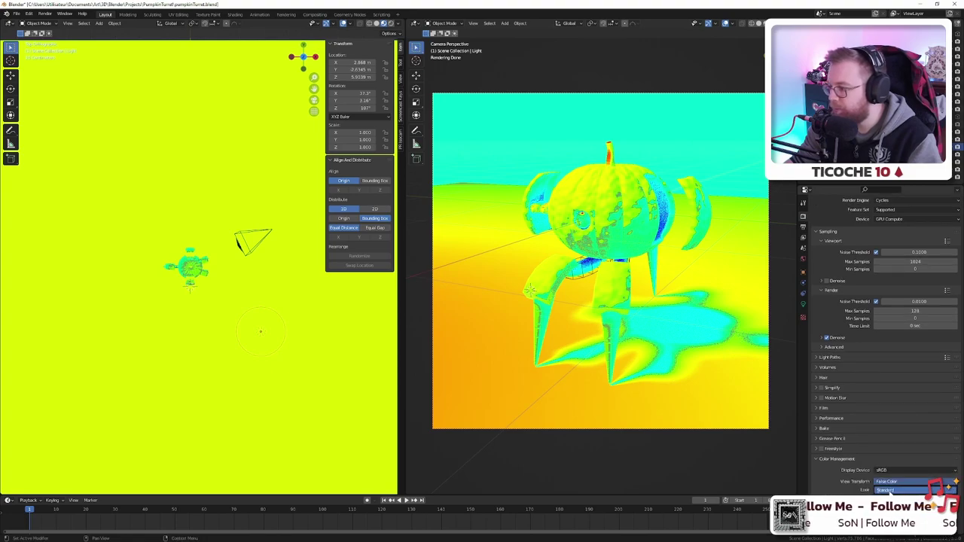
pyautogui.click(886, 500)
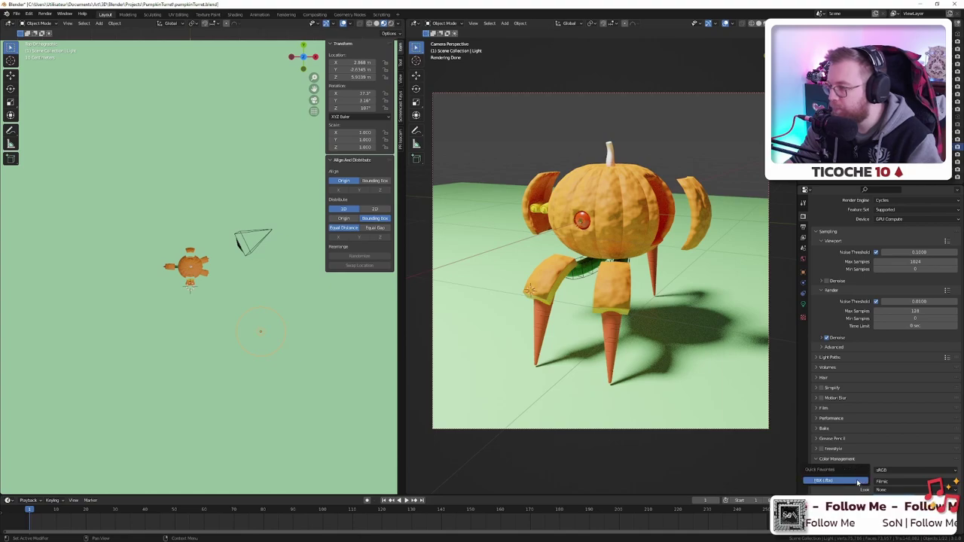
pyautogui.rightClick(873, 482)
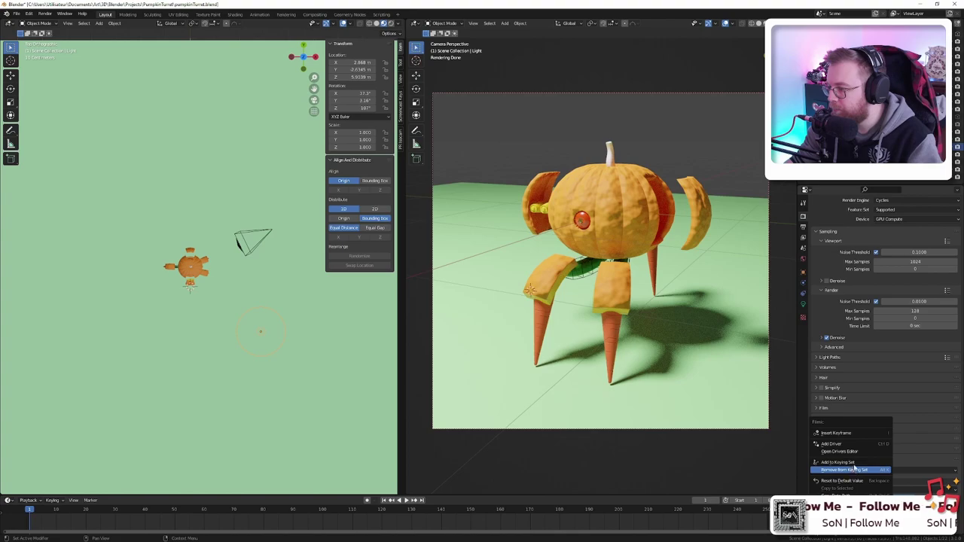
pyautogui.press('Escape')
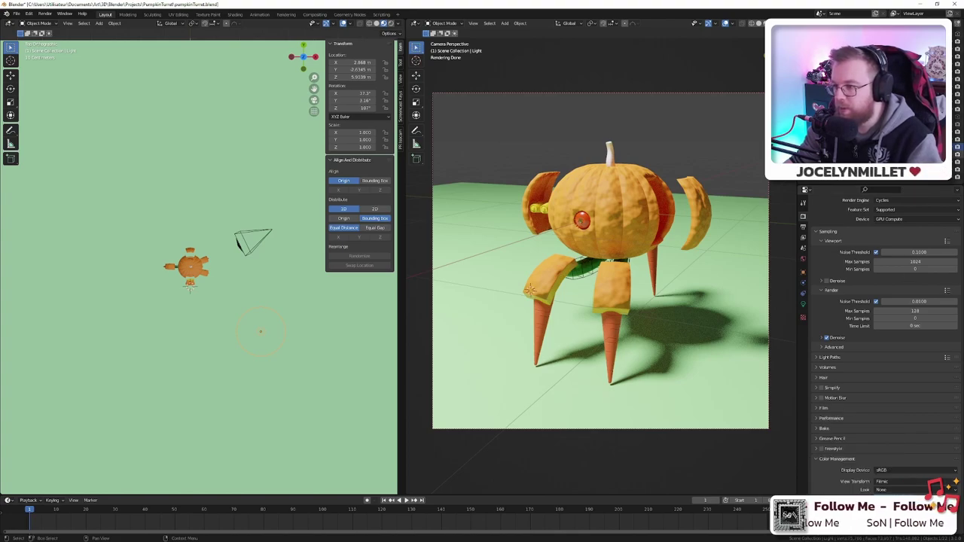
# - Tint the original light's color to a pale warm peach
pyautogui.click(260, 331)
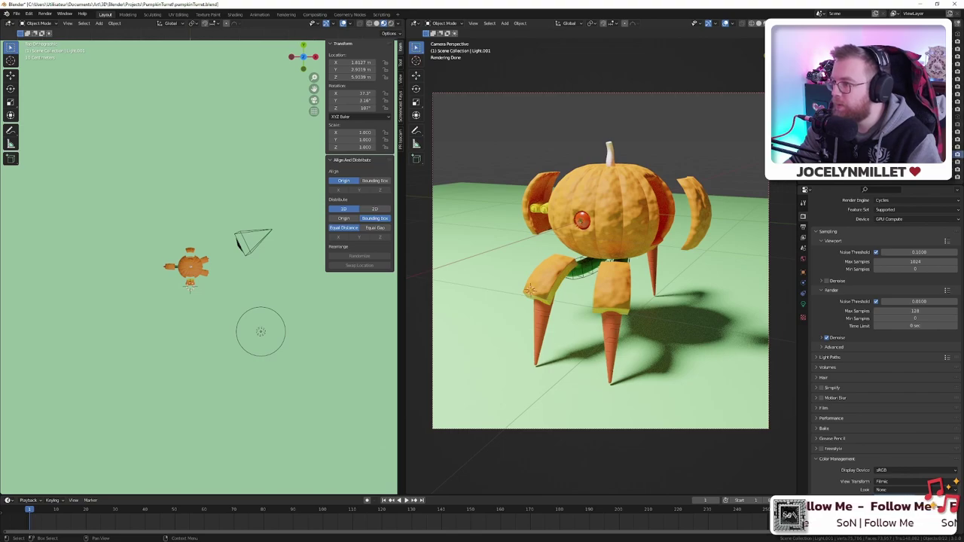
pyautogui.click(261, 331)
pyautogui.click(803, 304)
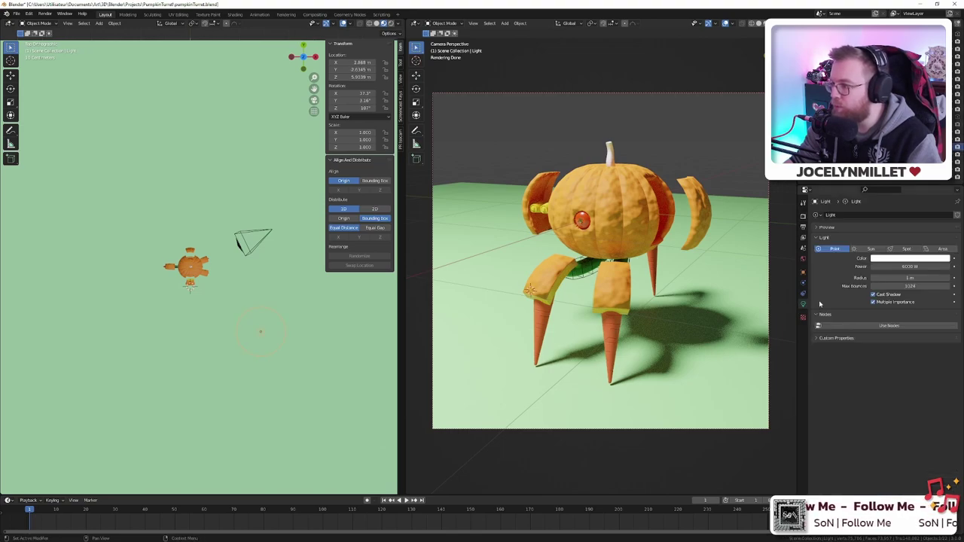
pyautogui.click(911, 258)
pyautogui.click(911, 214)
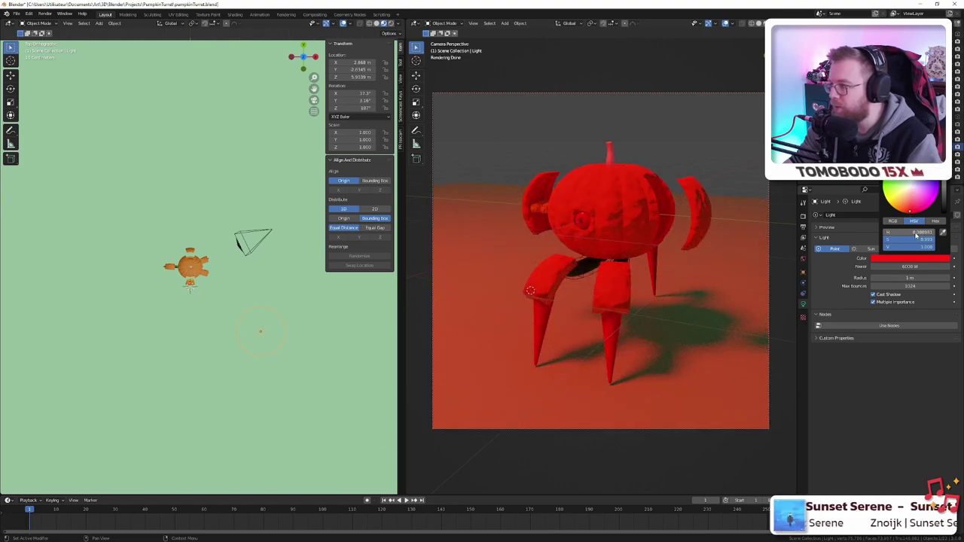
pyautogui.click(912, 189)
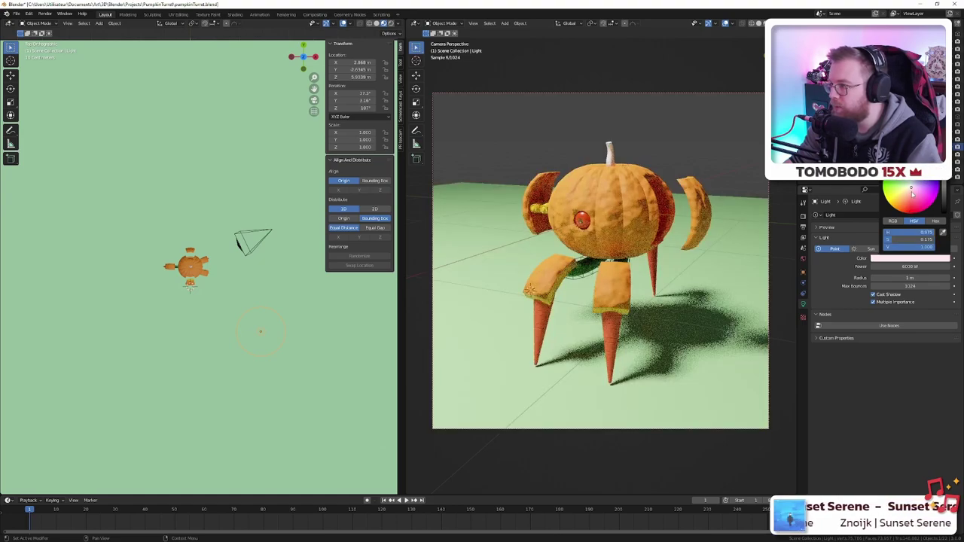
pyautogui.click(910, 194)
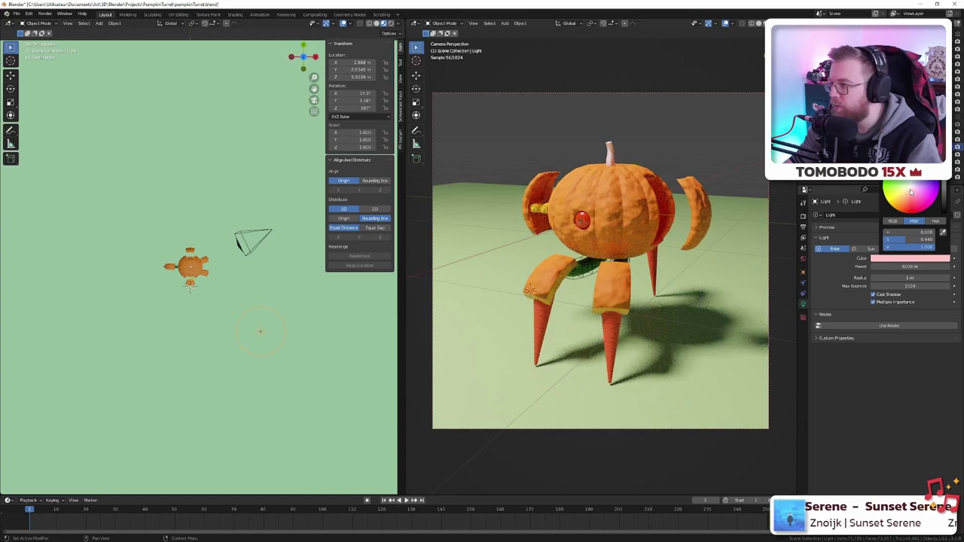
pyautogui.click(911, 192)
pyautogui.click(909, 193)
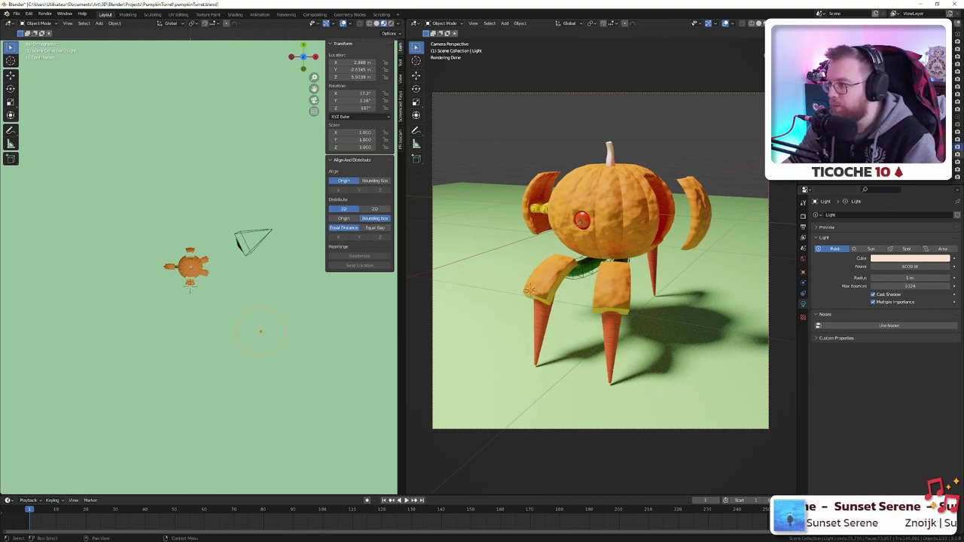
# - Unhide the second light, Light.001, and move it away from the turret about 1.5 m in X and 1.8 m in Y
pyautogui.click(837, 154)
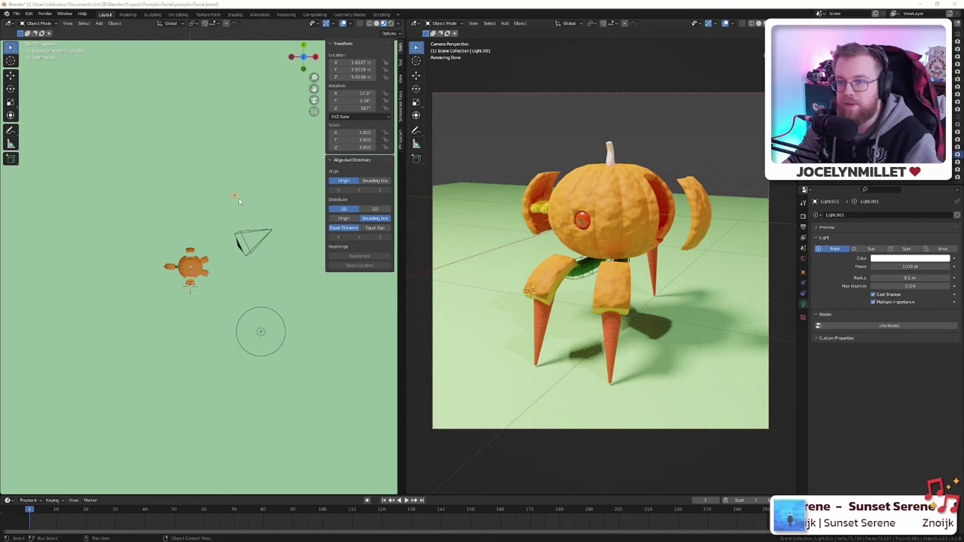
pyautogui.press('g')
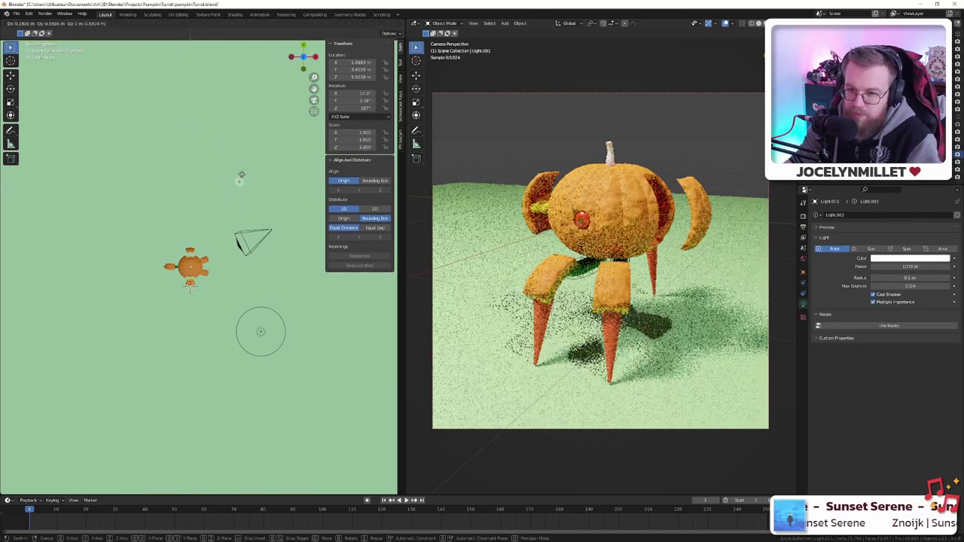
pyautogui.click(271, 150)
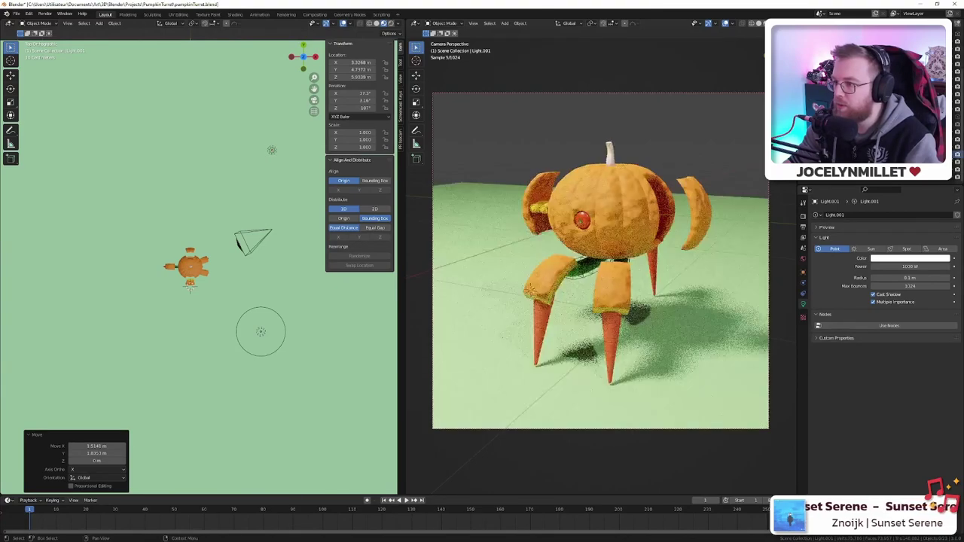
pyautogui.click(949, 154)
pyautogui.click(949, 154)
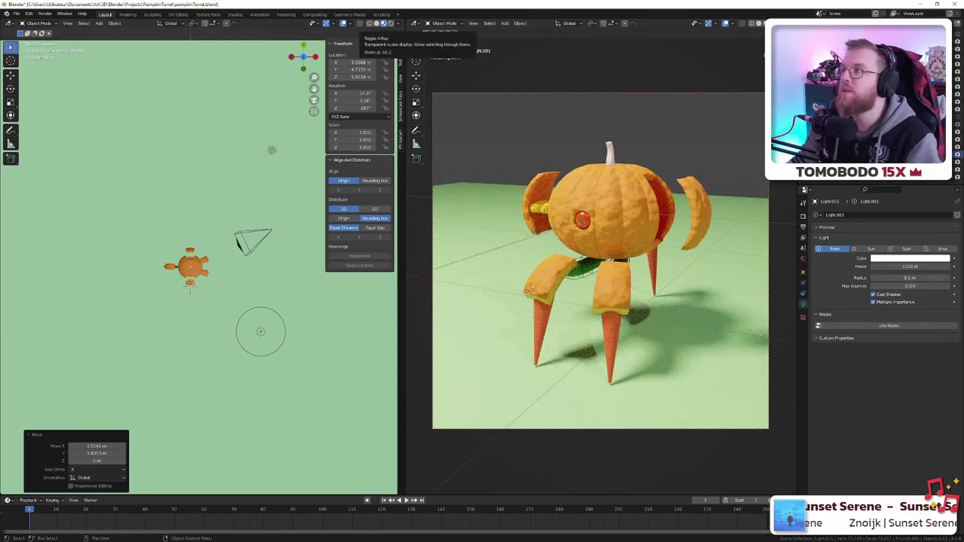
# - Give the second light a pale blue color, 5000 W of power and a 1 m radius
pyautogui.click(890, 258)
pyautogui.click(914, 184)
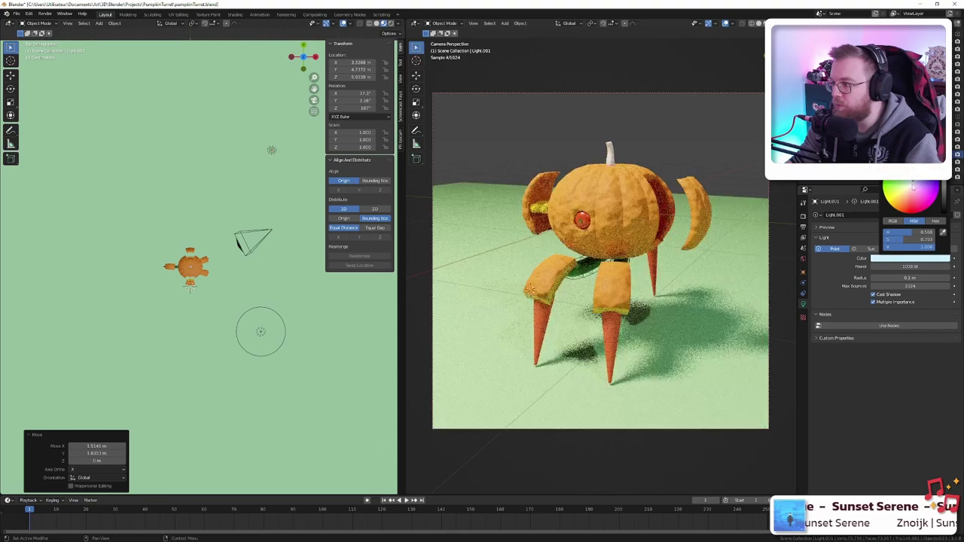
pyautogui.click(891, 267)
pyautogui.write('2000')
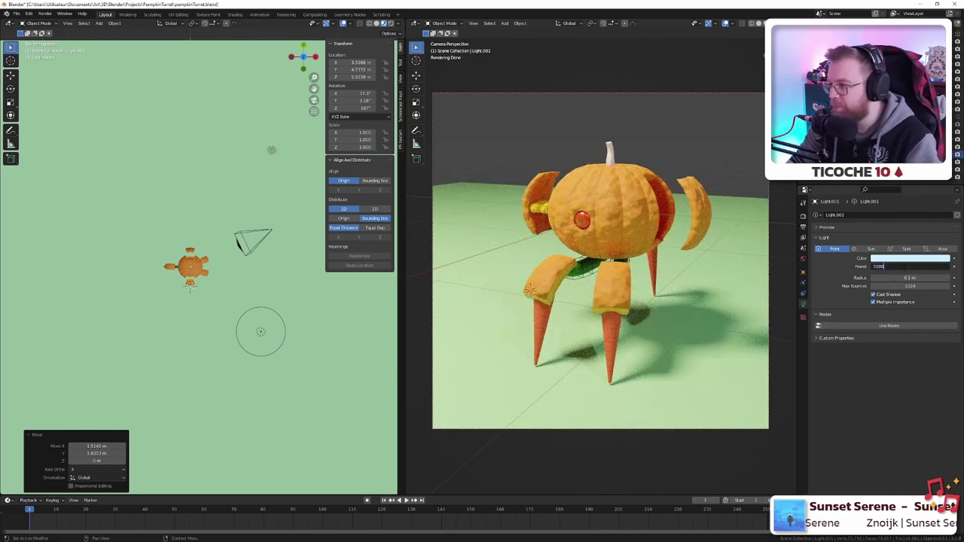
pyautogui.press('Return')
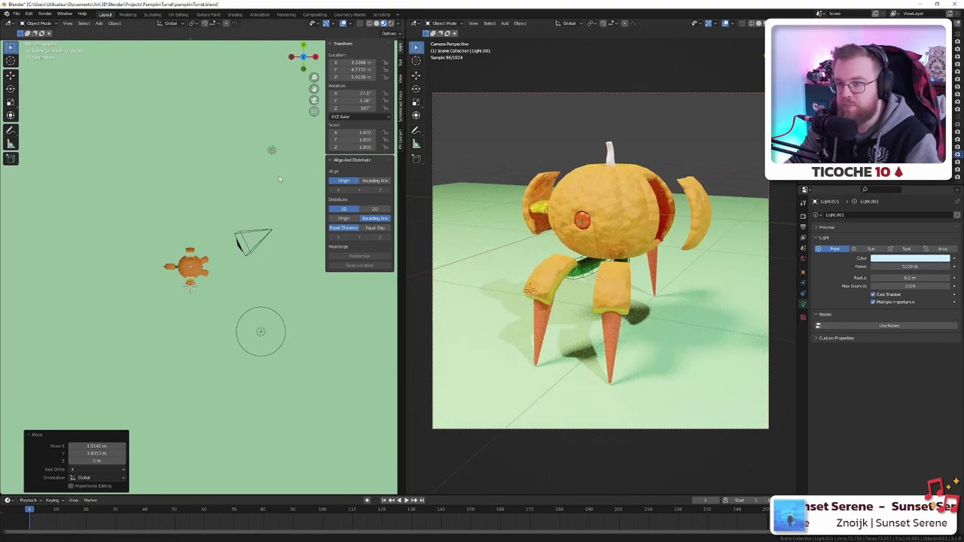
pyautogui.keyDown('shift'); pyautogui.moveTo(279, 179); pyautogui.dragTo(276, 182, button='middle'); pyautogui.keyUp('shift')
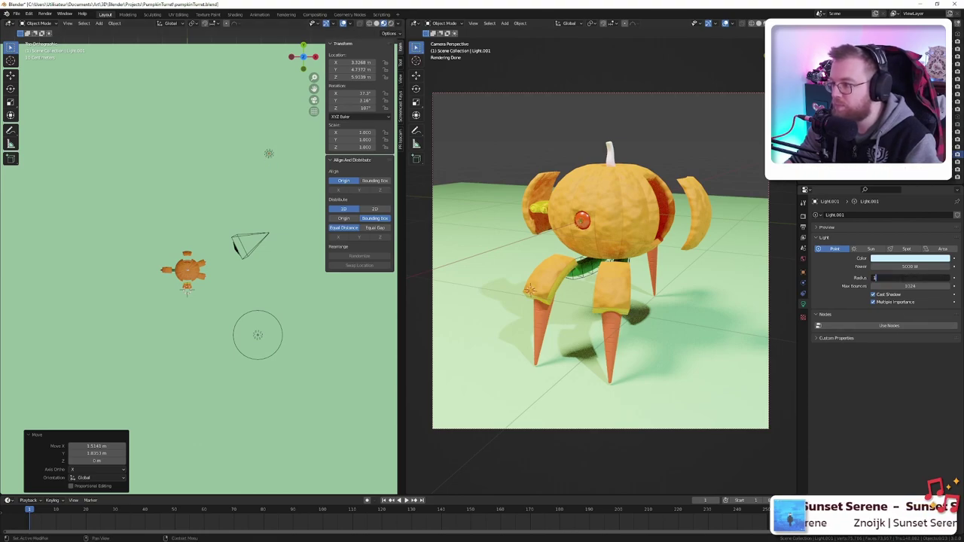
pyautogui.moveTo(895, 278); pyautogui.dragTo(900, 278)
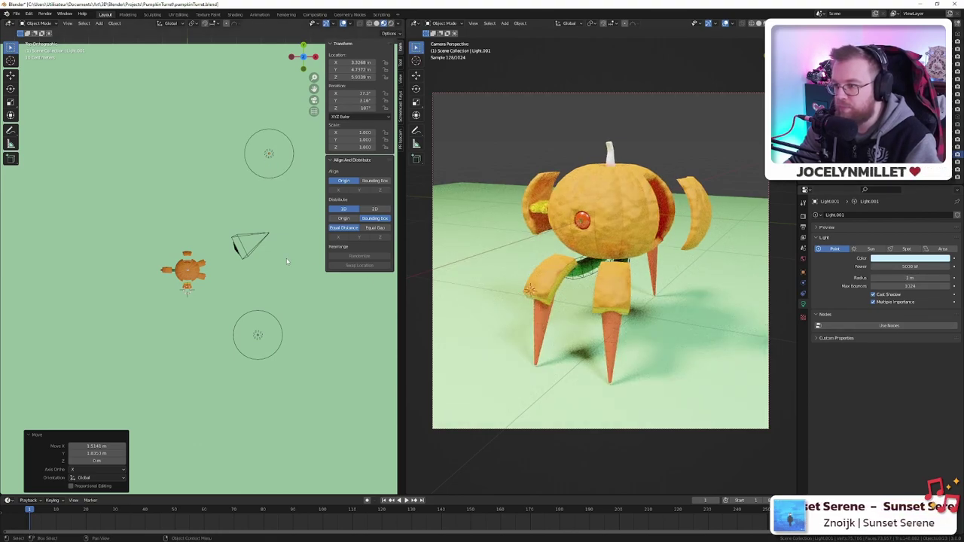
pyautogui.scroll(-4, 286, 259)
pyautogui.scroll(4, 286, 258)
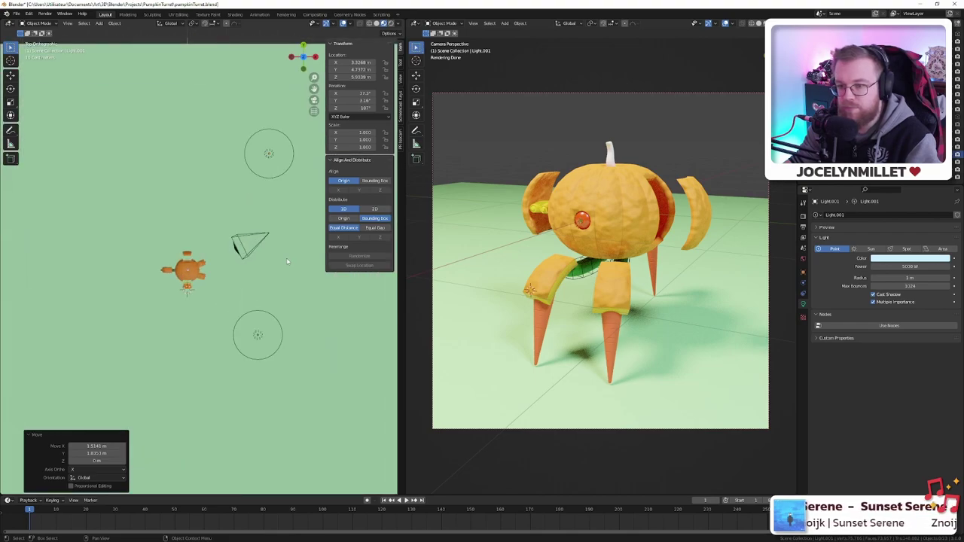
# - Try the second light's power at 4000 W and at 3000 W
pyautogui.click(260, 338)
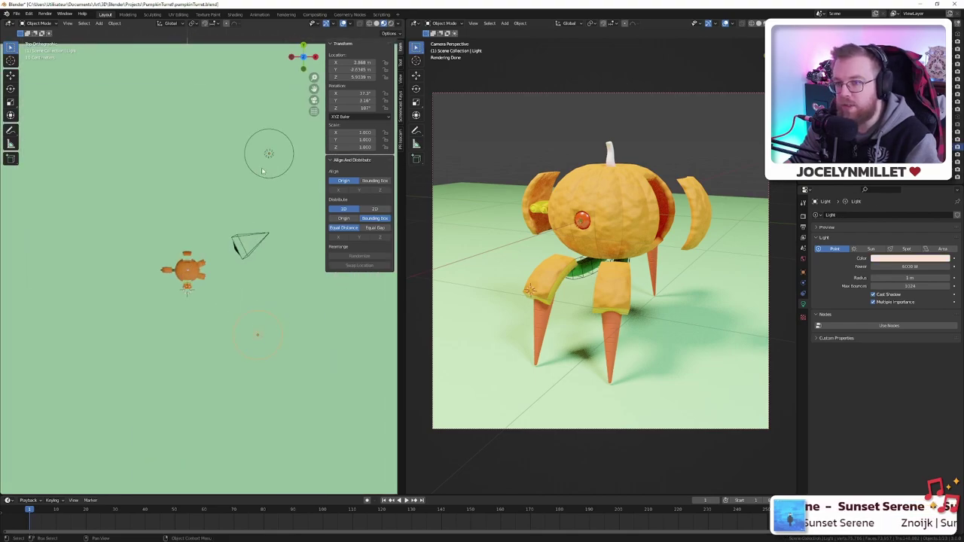
pyautogui.click(268, 156)
pyautogui.click(902, 266)
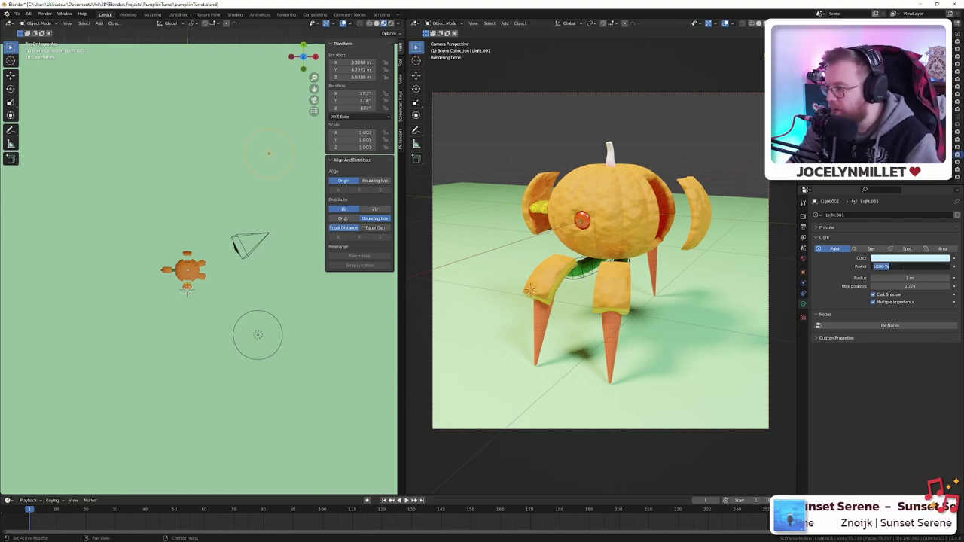
pyautogui.write('4000')
pyautogui.press('Return')
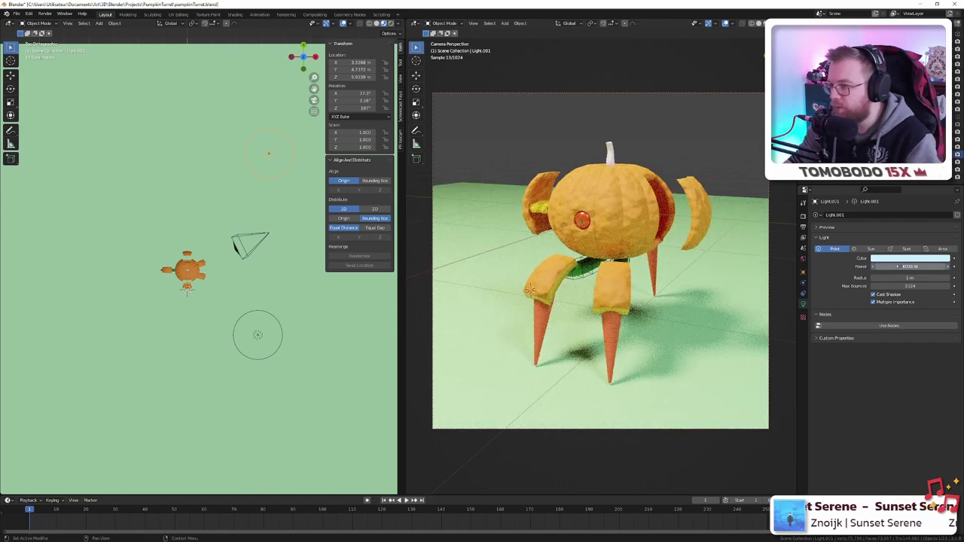
pyautogui.keyDown('ctrl'); pyautogui.scroll(-1, 898, 267); pyautogui.keyUp('ctrl')
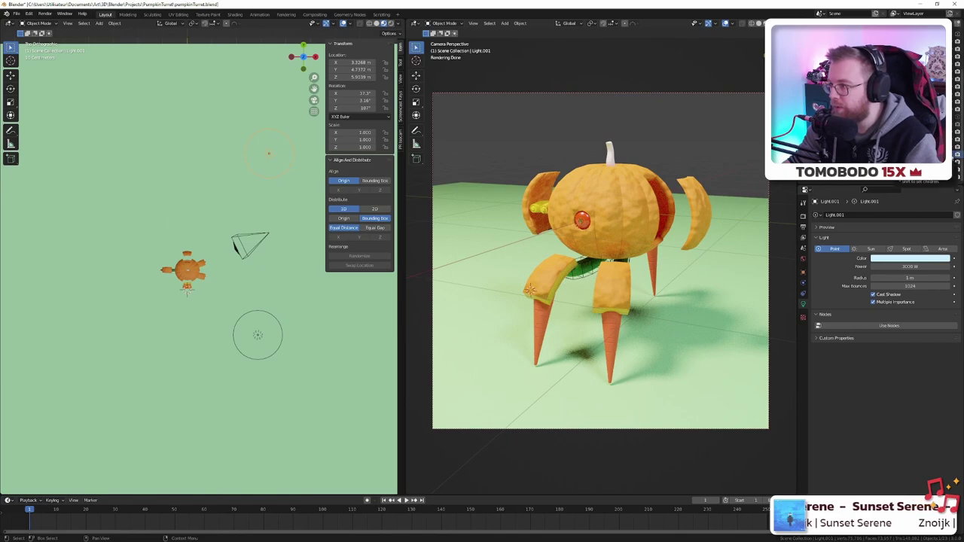
# - Toggle the second light's visibility to compare the render with and without it
pyautogui.click(950, 155)
pyautogui.click(949, 155)
pyautogui.click(949, 155)
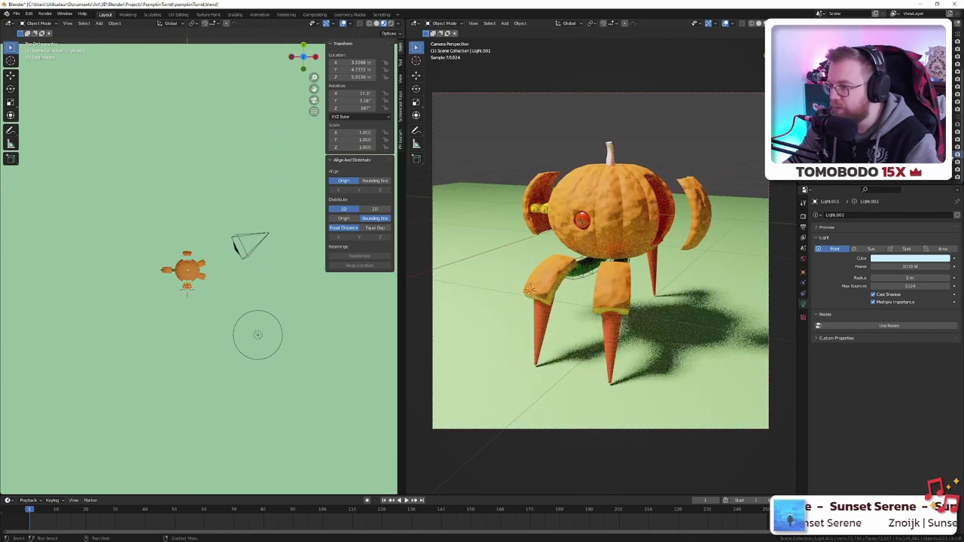
pyautogui.click(950, 154)
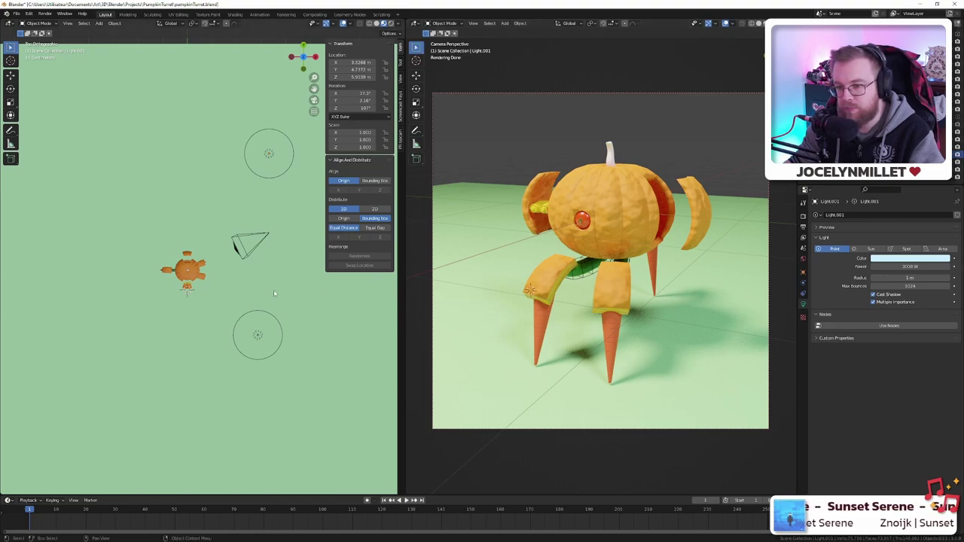
# - Set the second light's power to 1000 W and check its effect by hiding and unhiding it
pyautogui.click(268, 156)
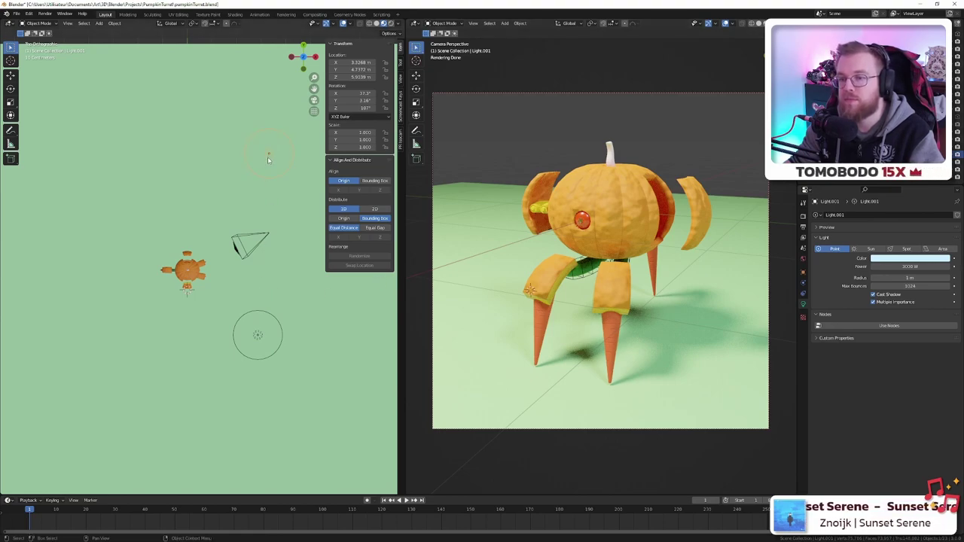
pyautogui.scroll(-3, 243, 304)
pyautogui.scroll(1, 242, 305)
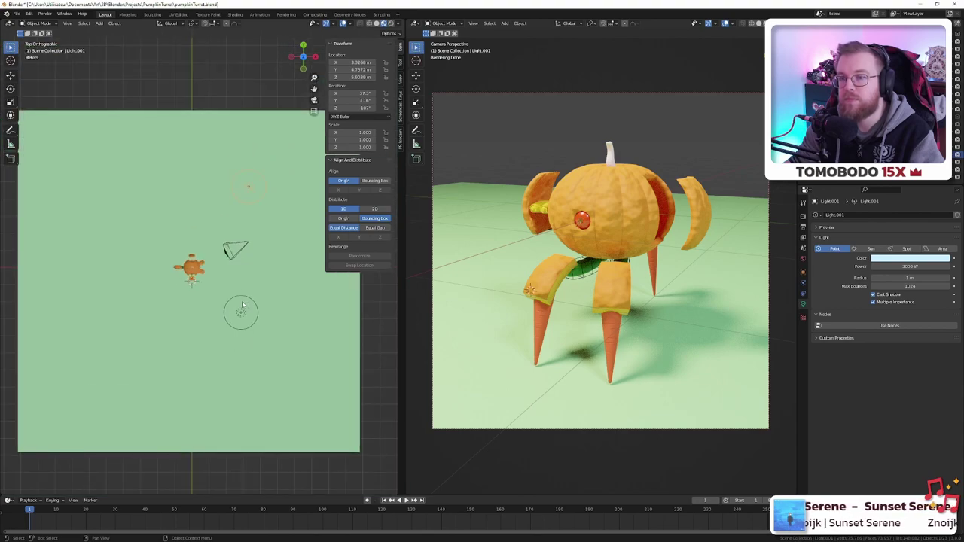
pyautogui.click(243, 315)
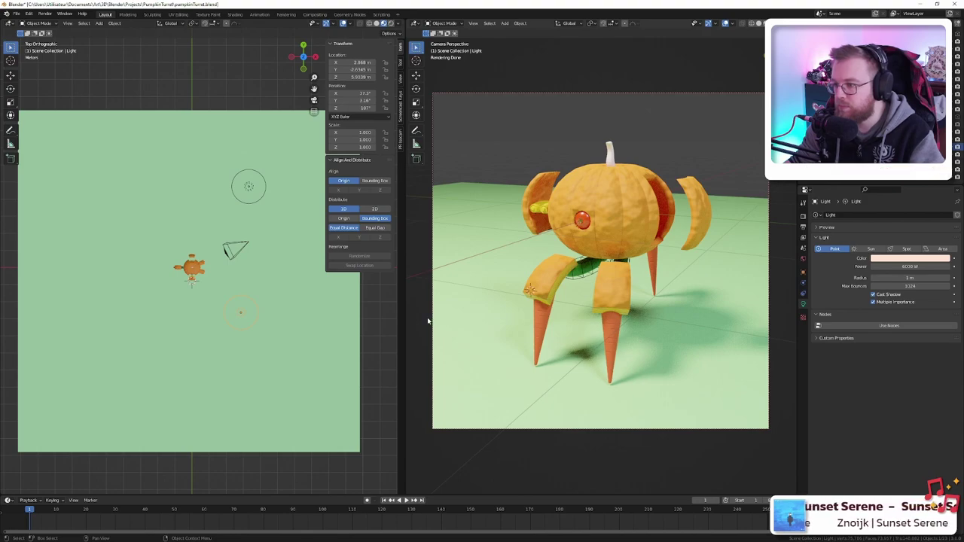
pyautogui.click(252, 190)
pyautogui.click(916, 267)
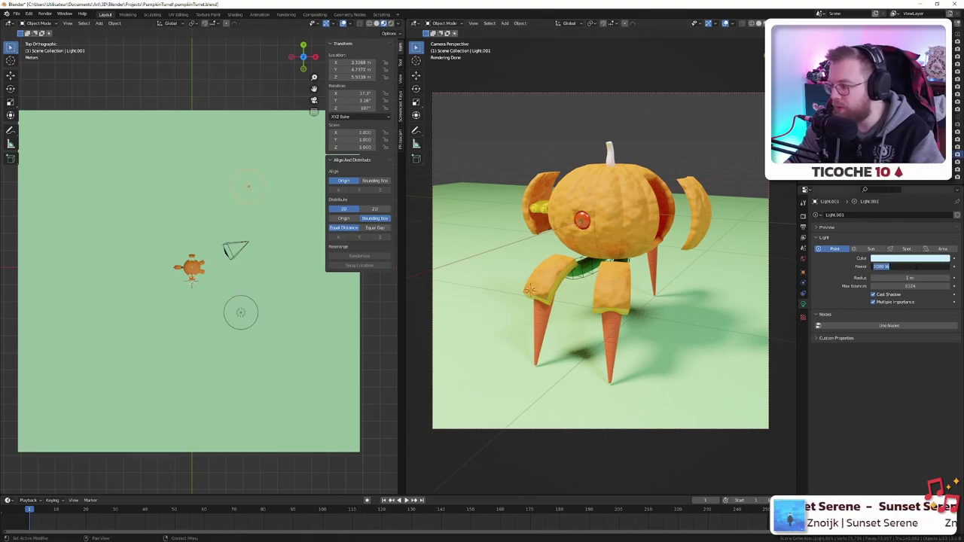
pyautogui.write('1000')
pyautogui.press('Return')
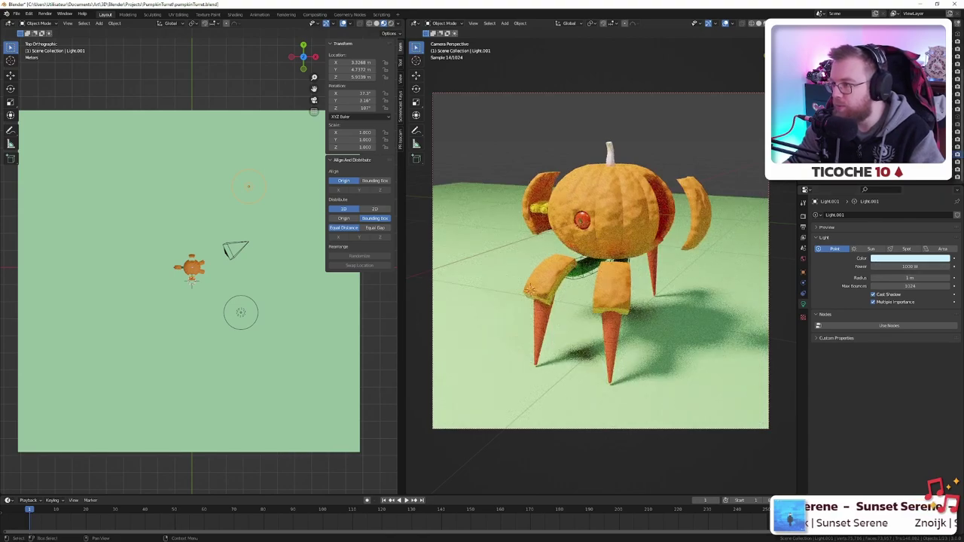
pyautogui.press('h')
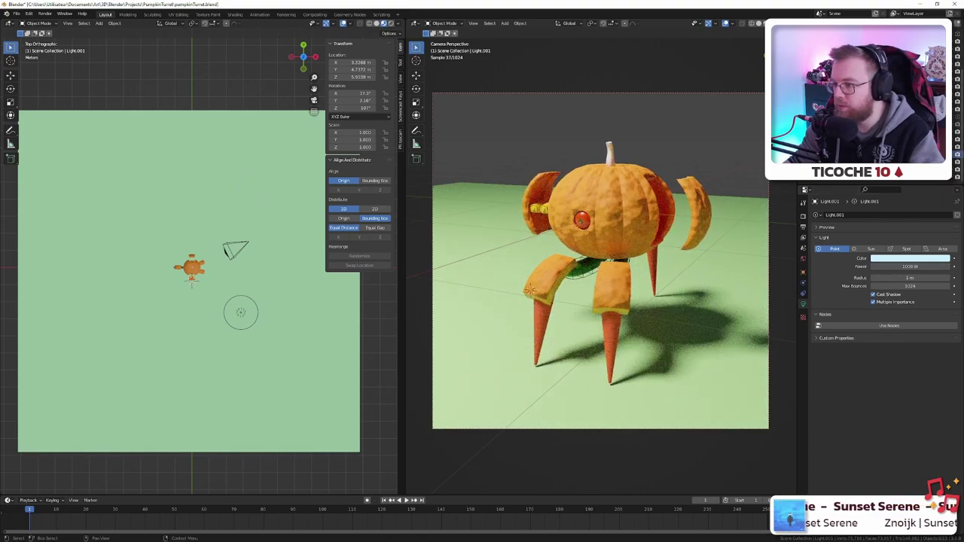
pyautogui.click(950, 154)
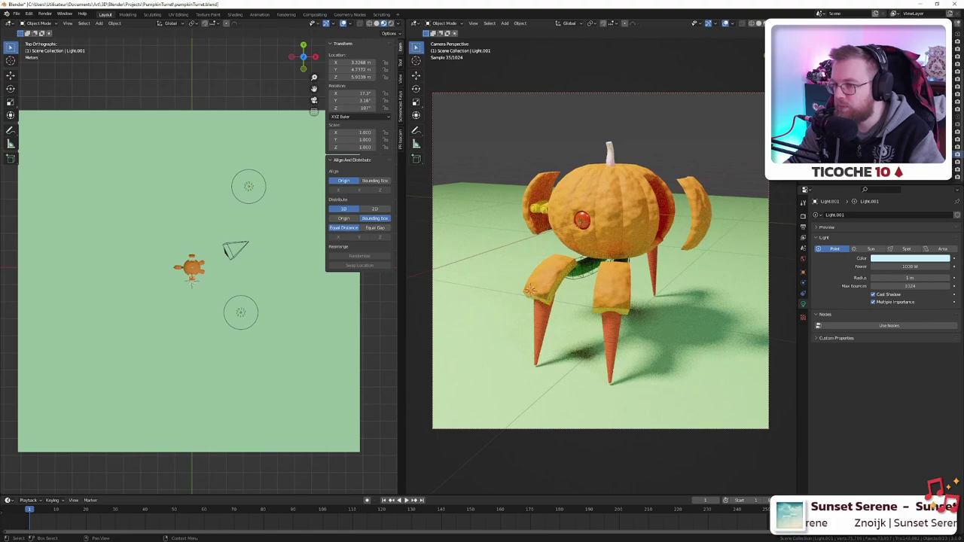
# - Unhide and select the third light, Light.002, on the opposite side of the turret from the camera
pyautogui.keyDown('shift'); pyautogui.moveTo(198, 278); pyautogui.dragTo(246, 281, button='middle'); pyautogui.keyUp('shift')
pyautogui.click(843, 162)
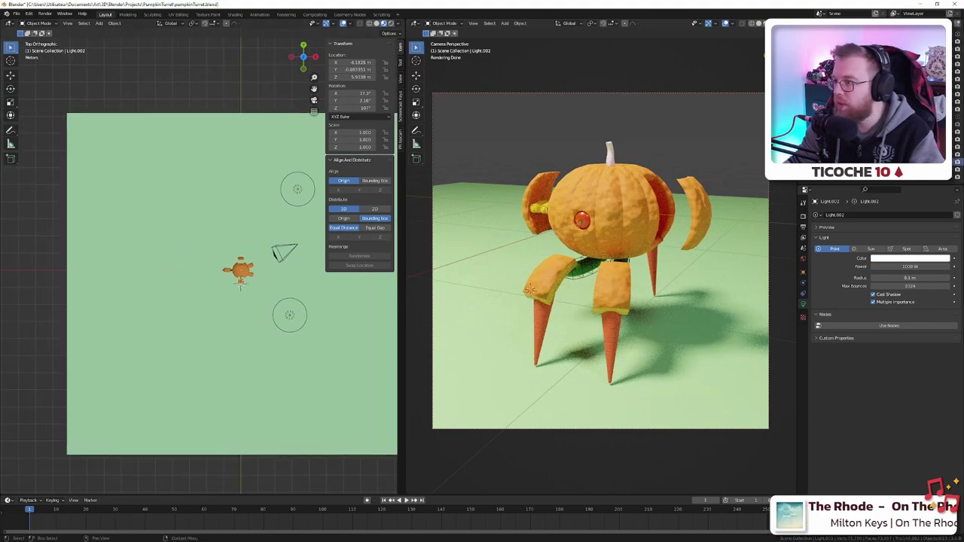
pyautogui.click(949, 162)
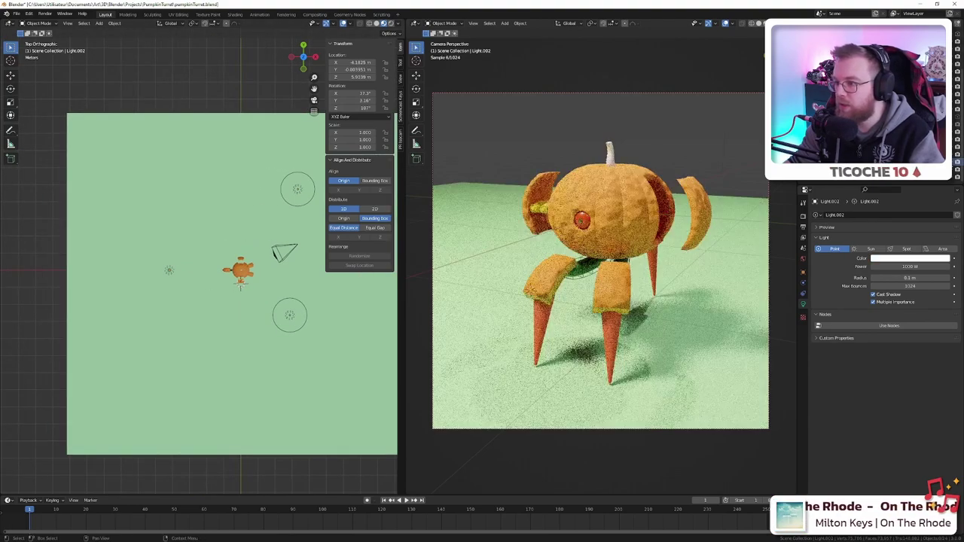
pyautogui.click(168, 271)
# - In front view, lower the original and second lights together by about 4.27 m along Z
pyautogui.press('KP_1')
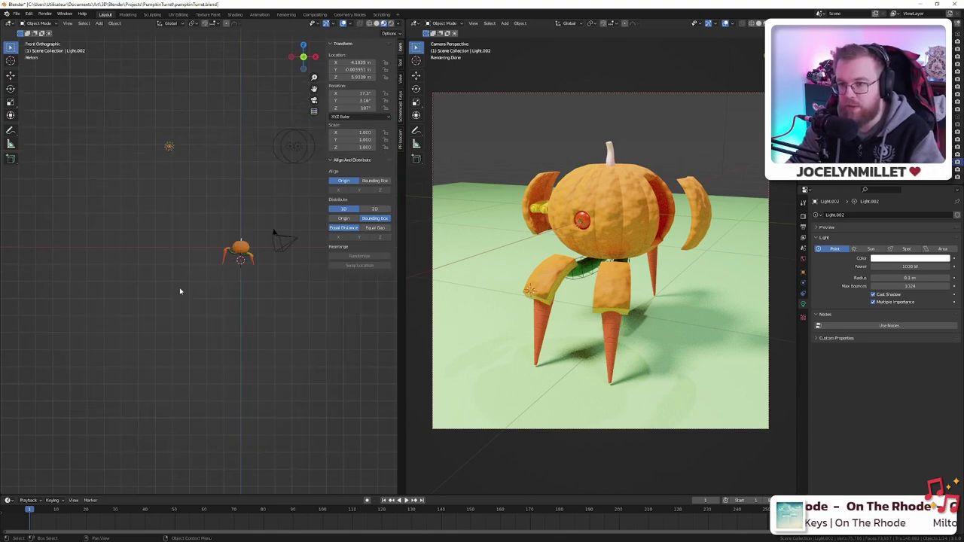
pyautogui.keyDown('shift'); pyautogui.moveTo(231, 240); pyautogui.dragTo(185, 260, button='middle'); pyautogui.keyUp('shift')
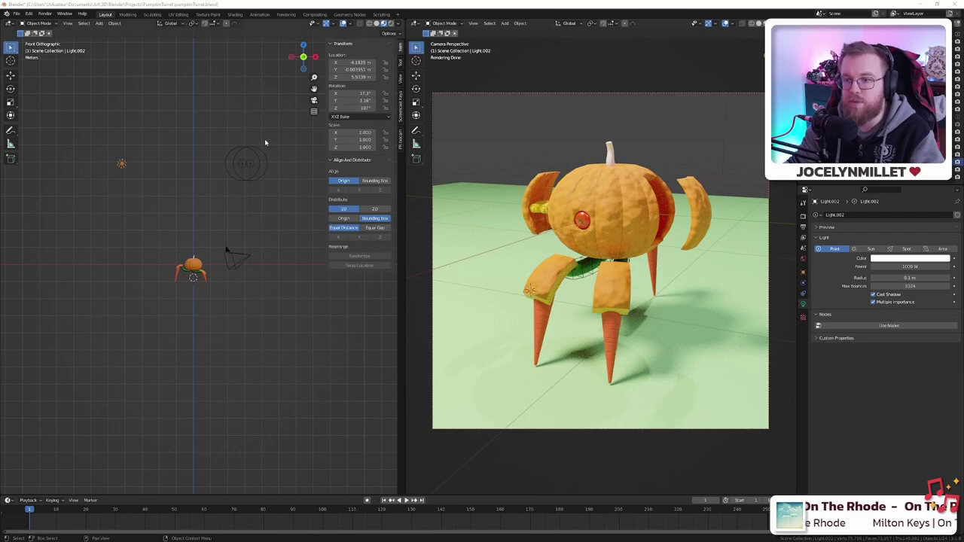
pyautogui.moveTo(230, 143); pyautogui.dragTo(290, 188)
pyautogui.press('g')
pyautogui.press('z')
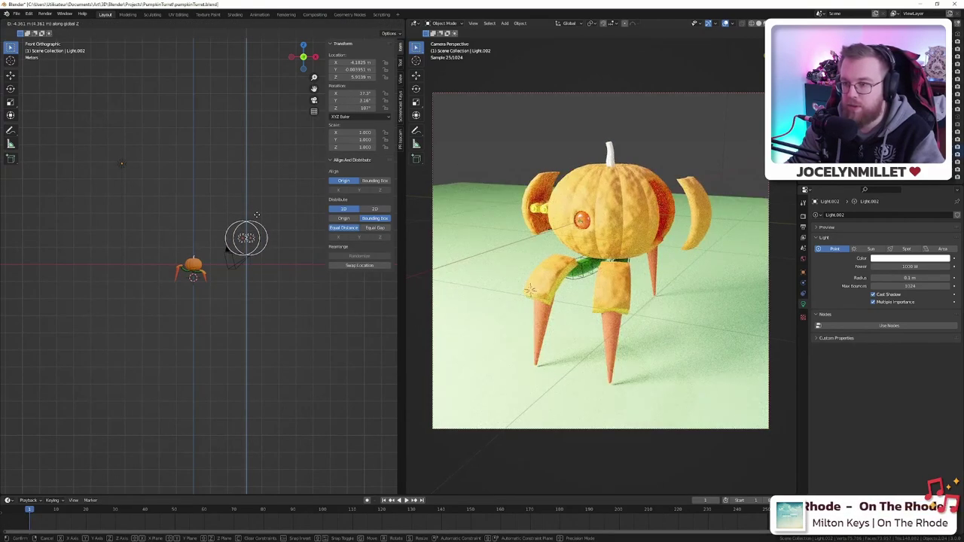
pyautogui.click(258, 217)
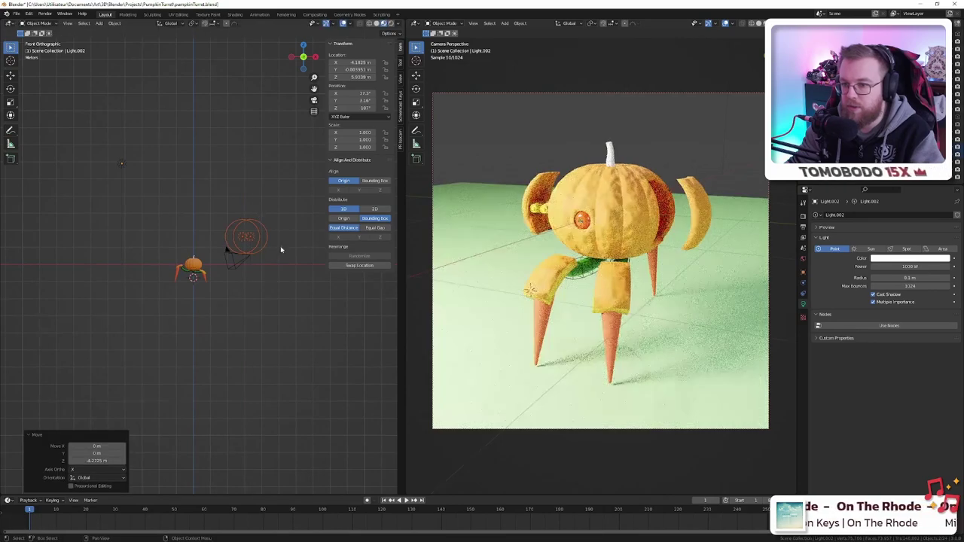
# - Select the original warm light and set its power to 3000 W
pyautogui.click(257, 247)
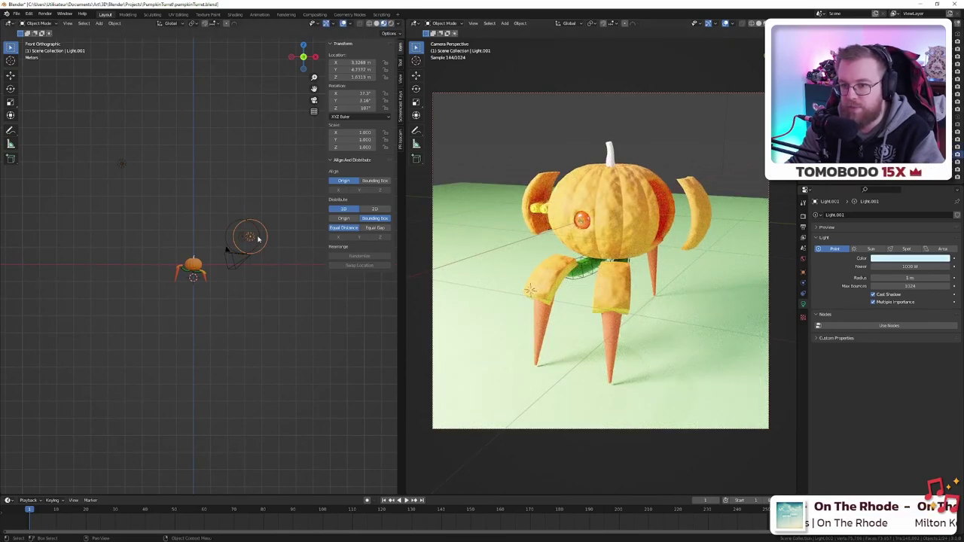
pyautogui.moveTo(275, 182); pyautogui.dragTo(265, 230, button='middle')
pyautogui.click(243, 290)
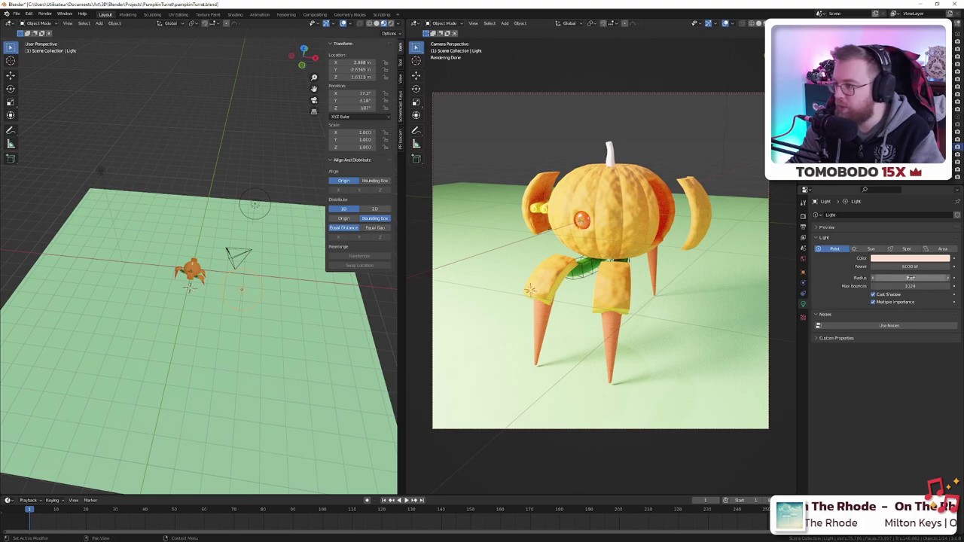
pyautogui.click(909, 266)
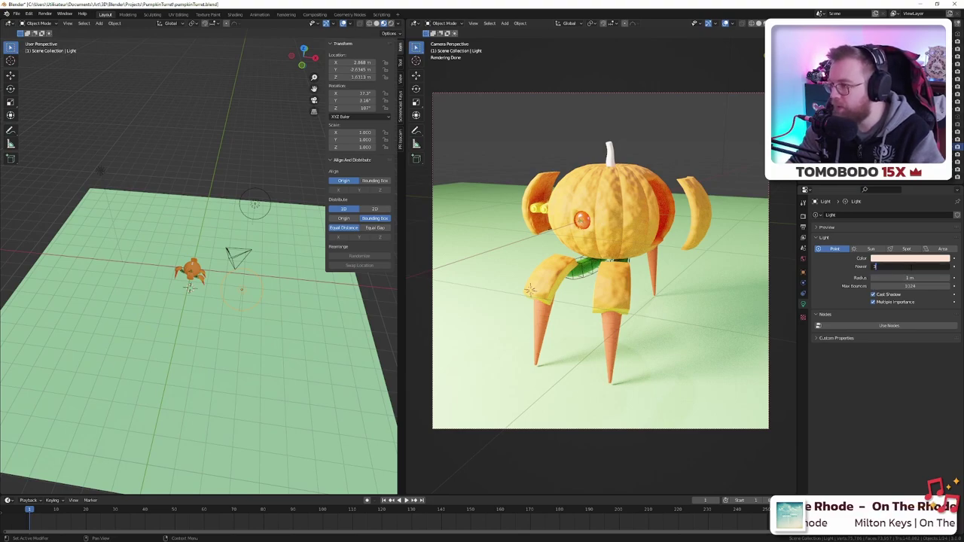
pyautogui.press('Return')
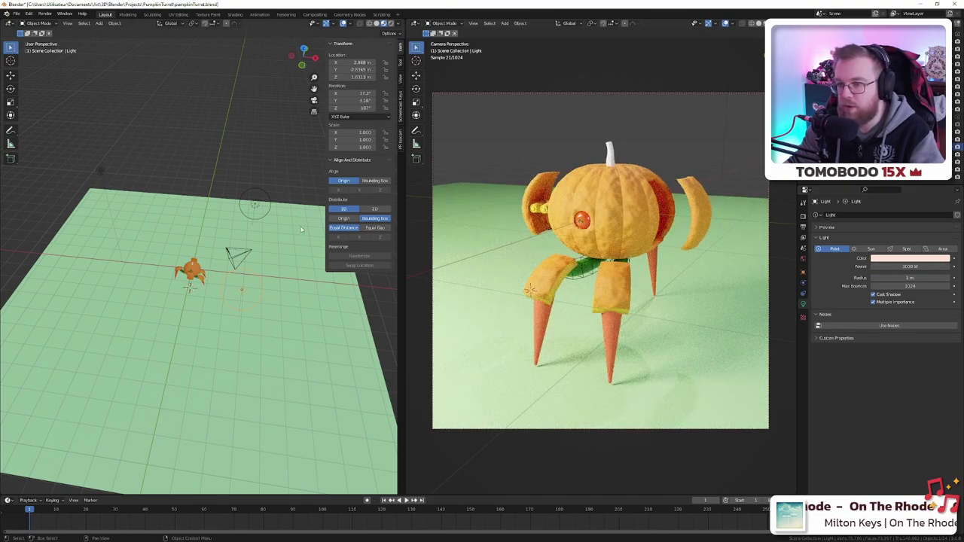
# - Set the power of the cool second light, Light.001, to 300 W
pyautogui.click(255, 203)
pyautogui.click(910, 267)
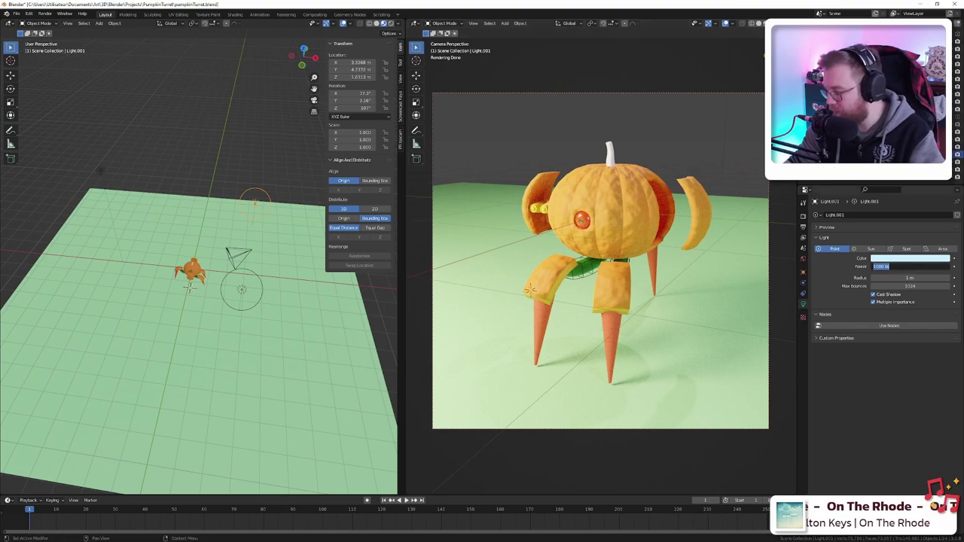
pyautogui.write('100')
pyautogui.press('Return')
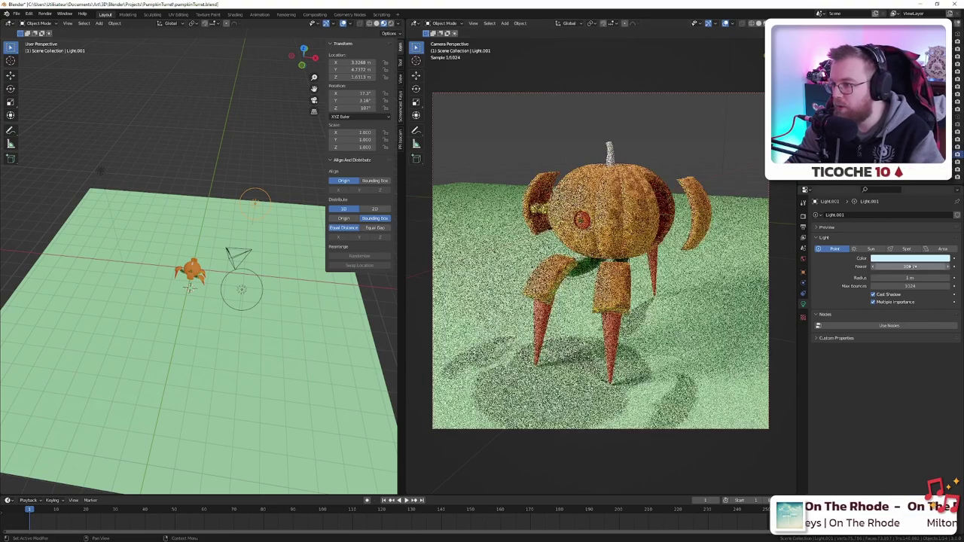
# - Select Light.002 and, in front view, lower it by about 5.6 m with a slight shift along X
pyautogui.click(101, 170)
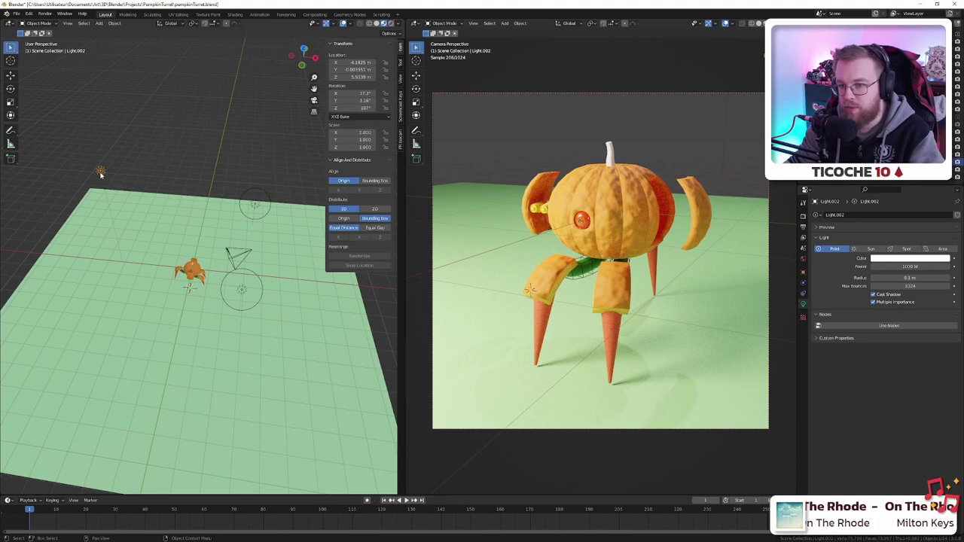
pyautogui.press('KP_1')
pyautogui.press('g')
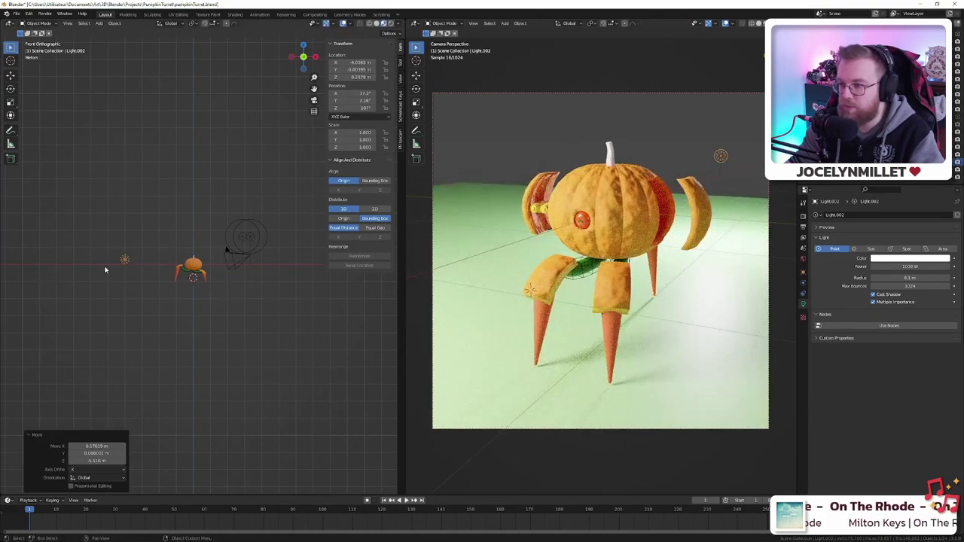
# - Shift Light.002 about 0.6 m along X and -1.55 m along Y in top view, then lower it about 0.55 m in front view
pyautogui.press('KP_7')
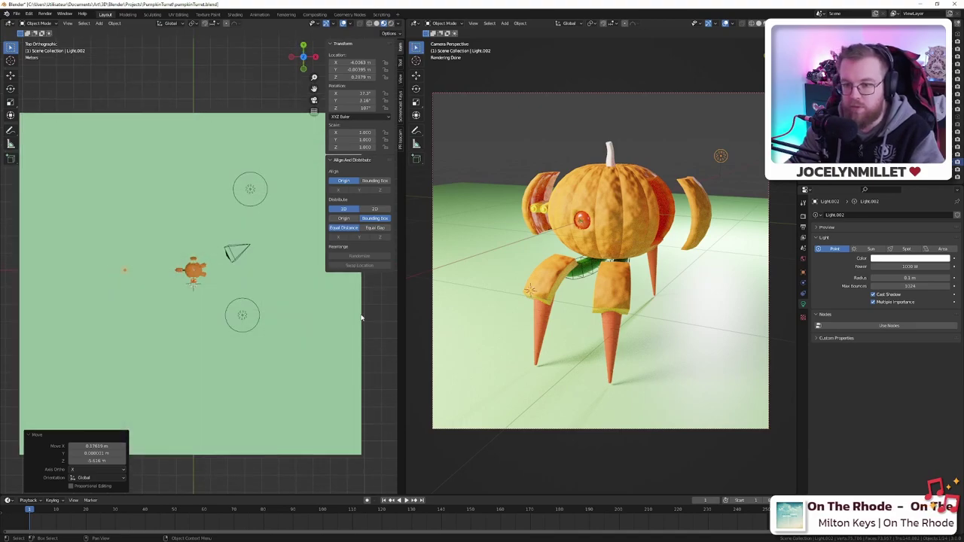
pyautogui.press('g')
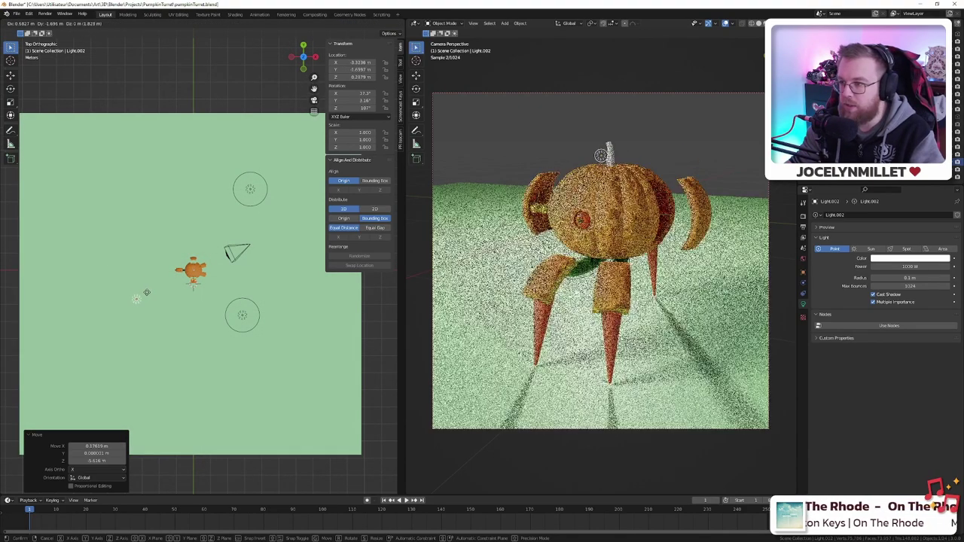
pyautogui.click(145, 291)
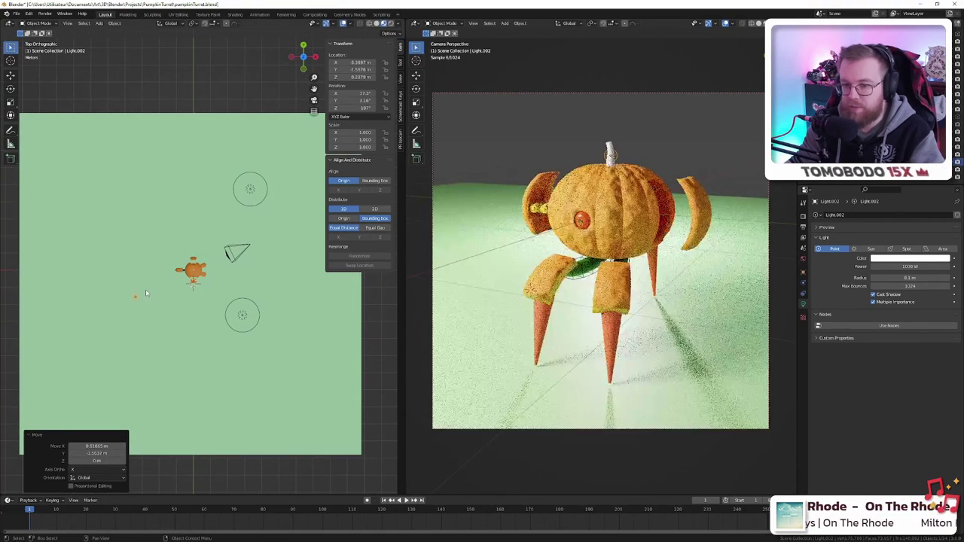
pyautogui.press('KP_1')
pyautogui.press('g')
pyautogui.press('z')
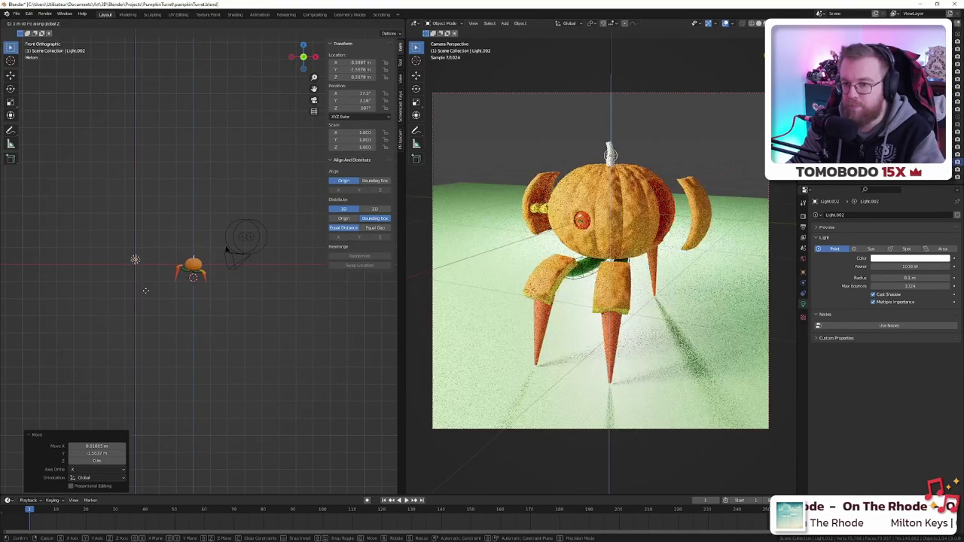
pyautogui.click(146, 298)
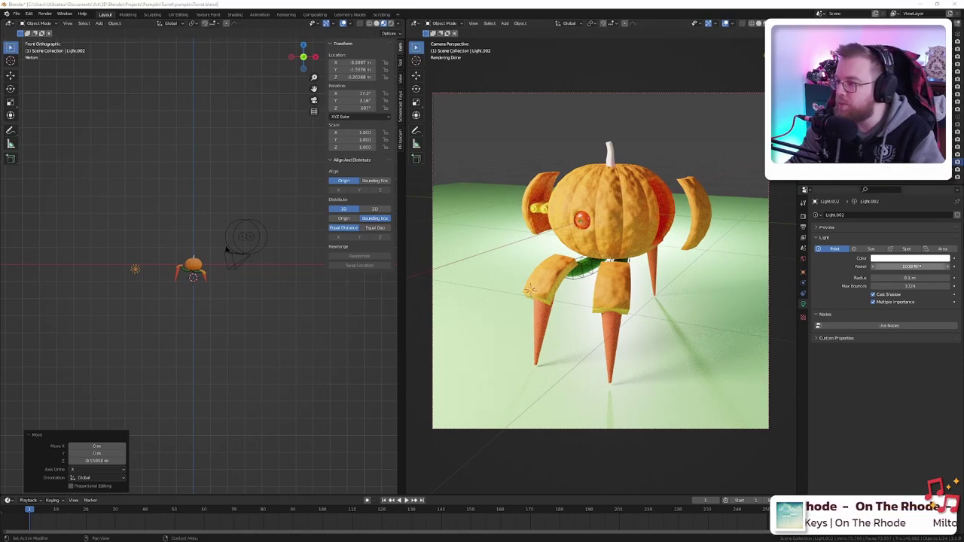
# - Set Light.002's radius to 10 m and toggle its visibility to compare the render with and without it
pyautogui.click(907, 277)
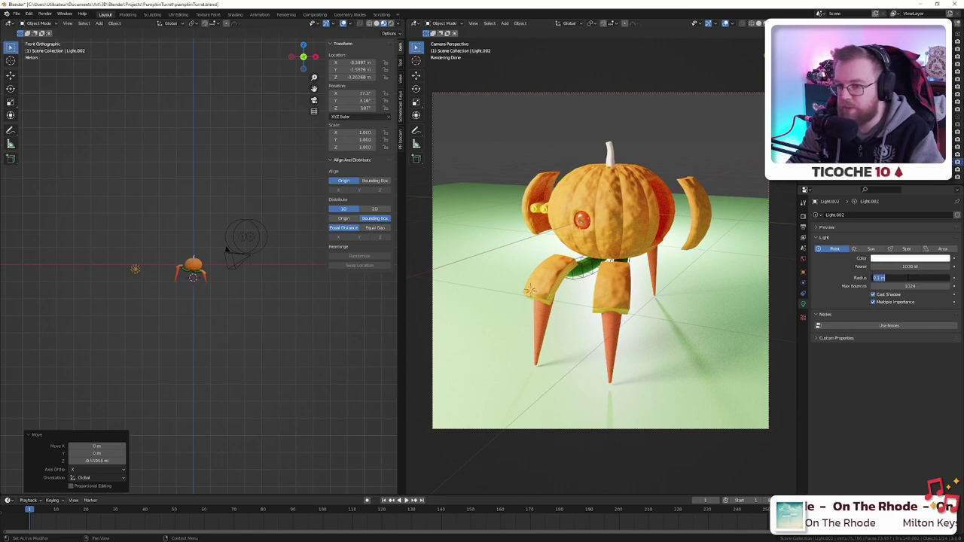
pyautogui.press('Return')
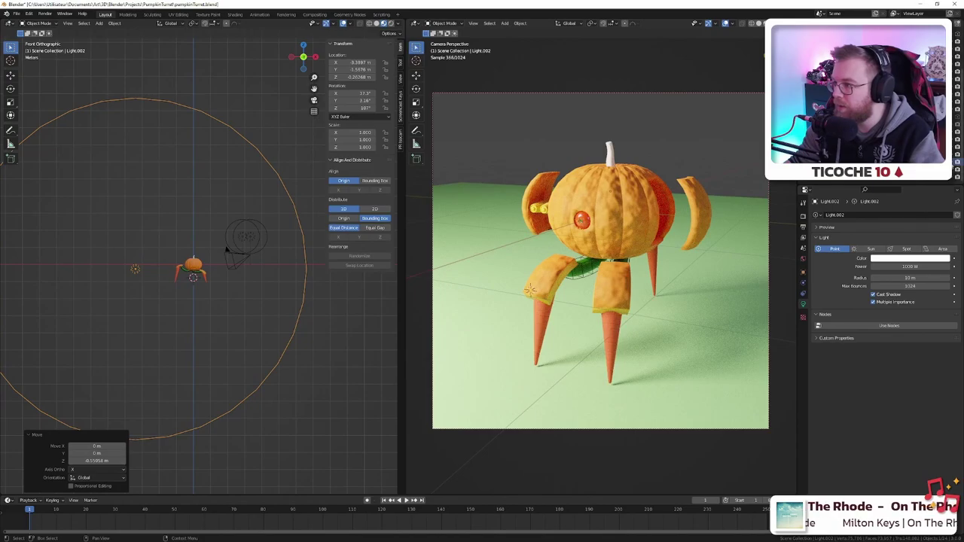
pyautogui.click(951, 163)
pyautogui.click(951, 162)
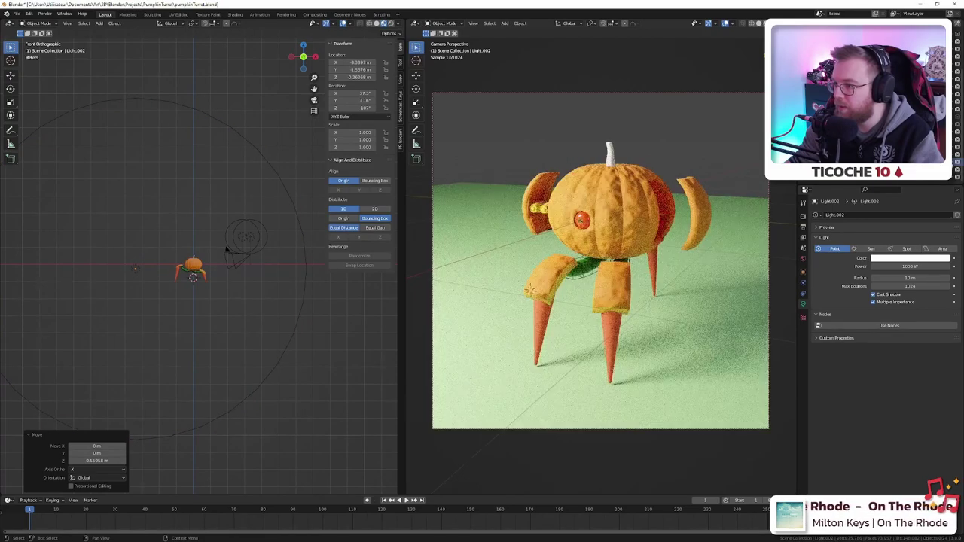
pyautogui.click(951, 163)
pyautogui.click(951, 163)
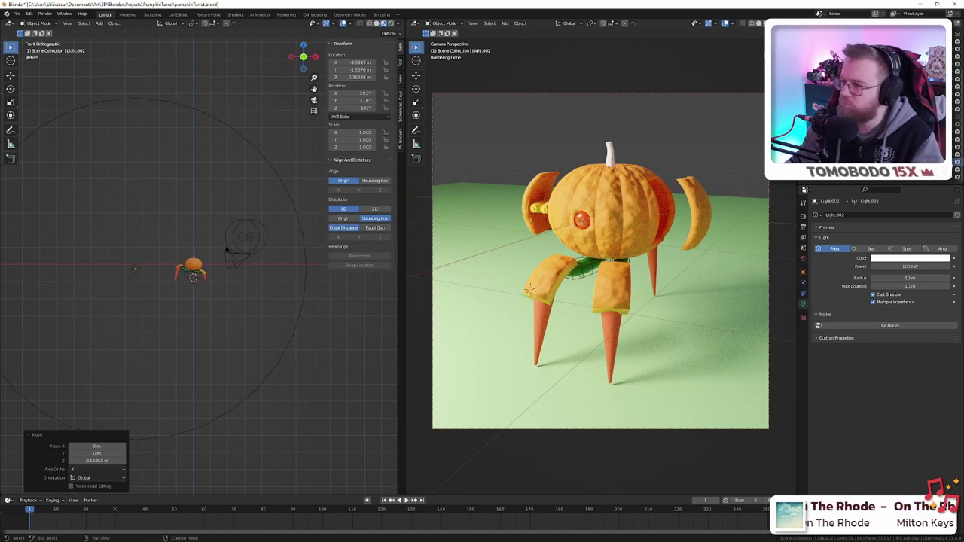
# - Select Light.002 behind the turret and set its radius to 5 m
pyautogui.moveTo(232, 198); pyautogui.dragTo(249, 240, button='middle')
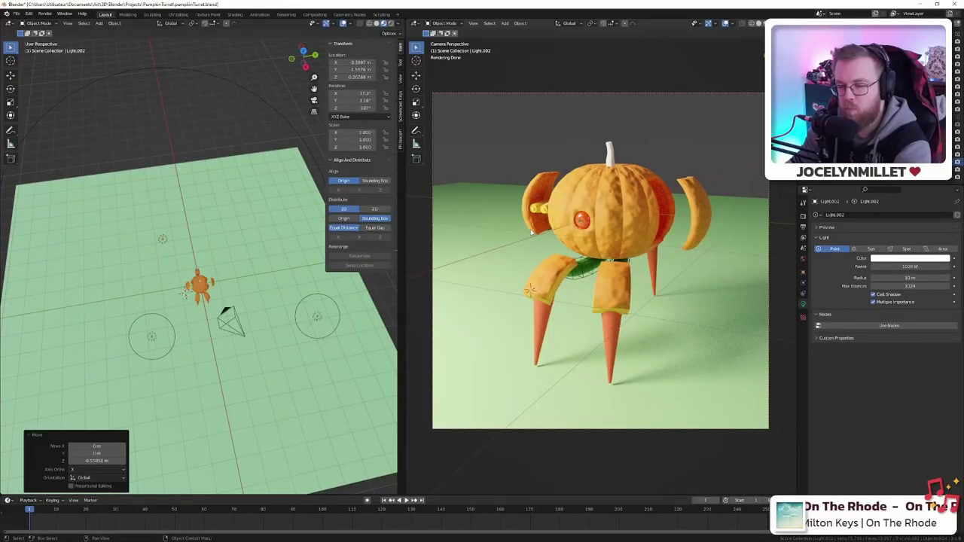
pyautogui.moveTo(305, 326); pyautogui.dragTo(275, 247, button='middle')
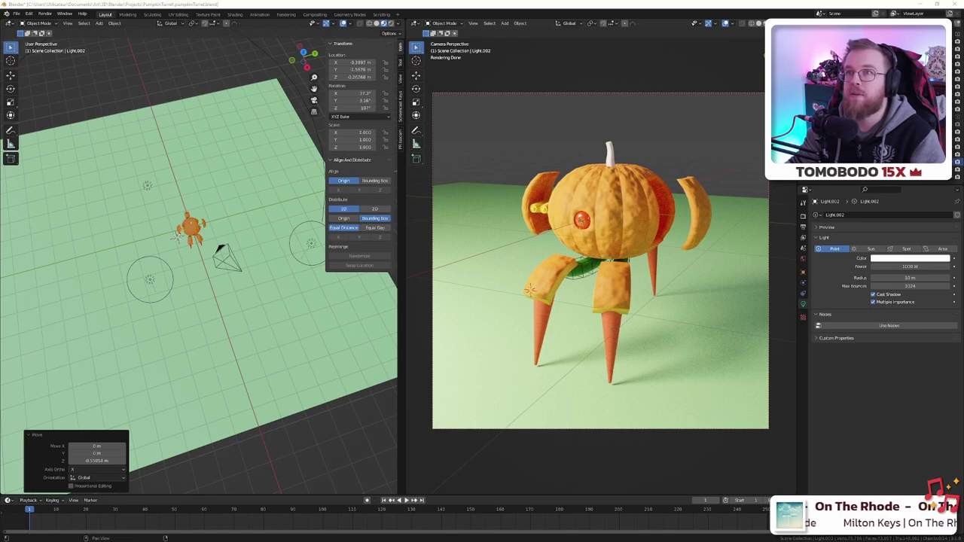
pyautogui.scroll(3, 181, 234)
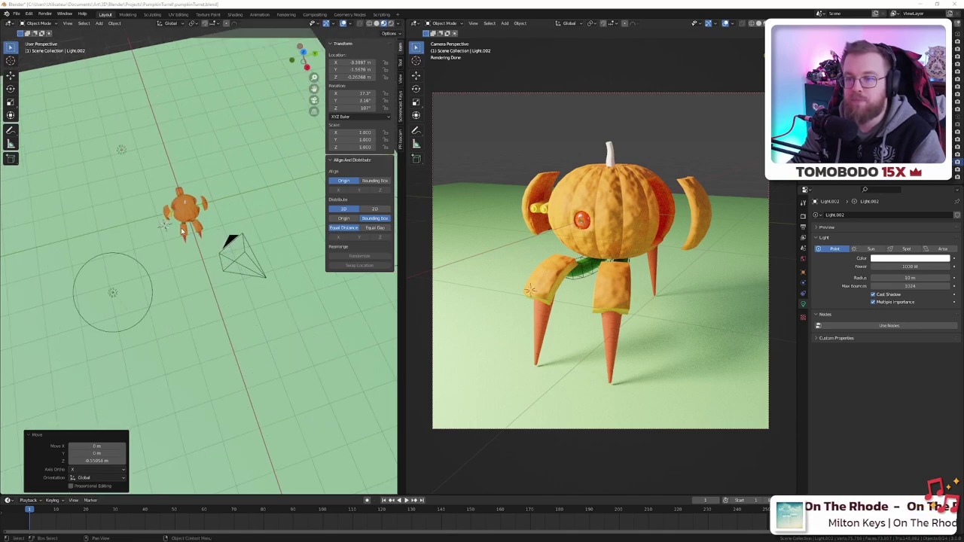
pyautogui.click(121, 150)
pyautogui.scroll(-7, 120, 149)
pyautogui.scroll(2, 120, 149)
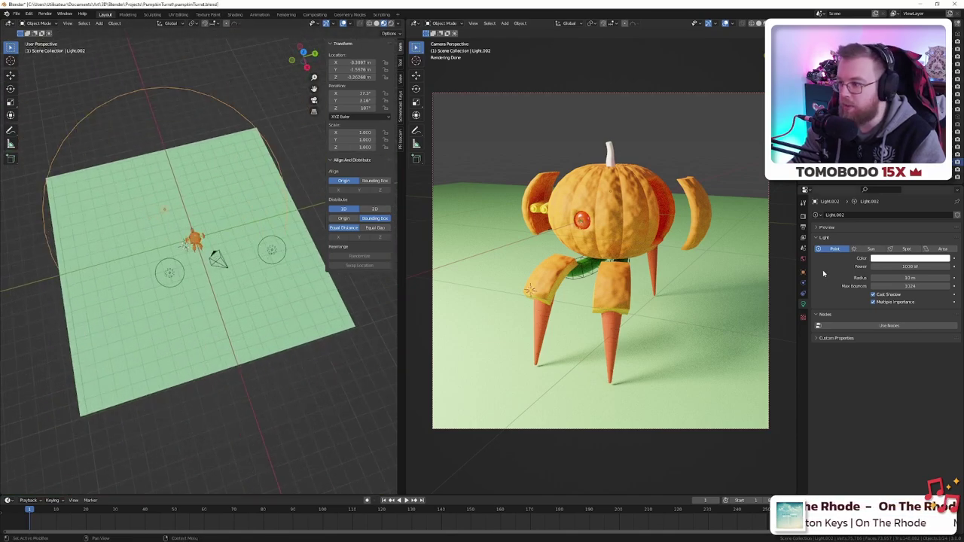
pyautogui.click(909, 279)
pyautogui.write('5')
pyautogui.press('Return')
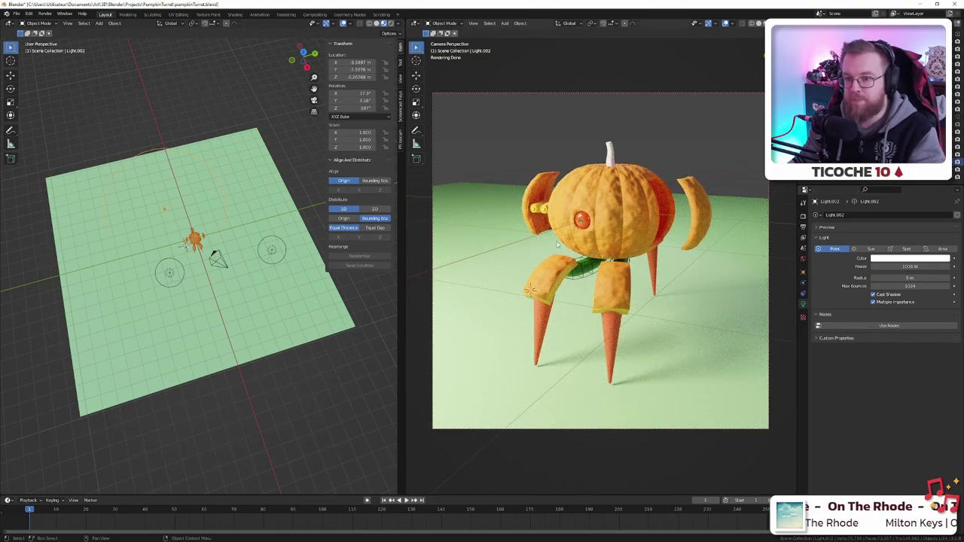
# - Select the cool light, Light.001, and set its radius to 0.5 m
pyautogui.click(195, 273)
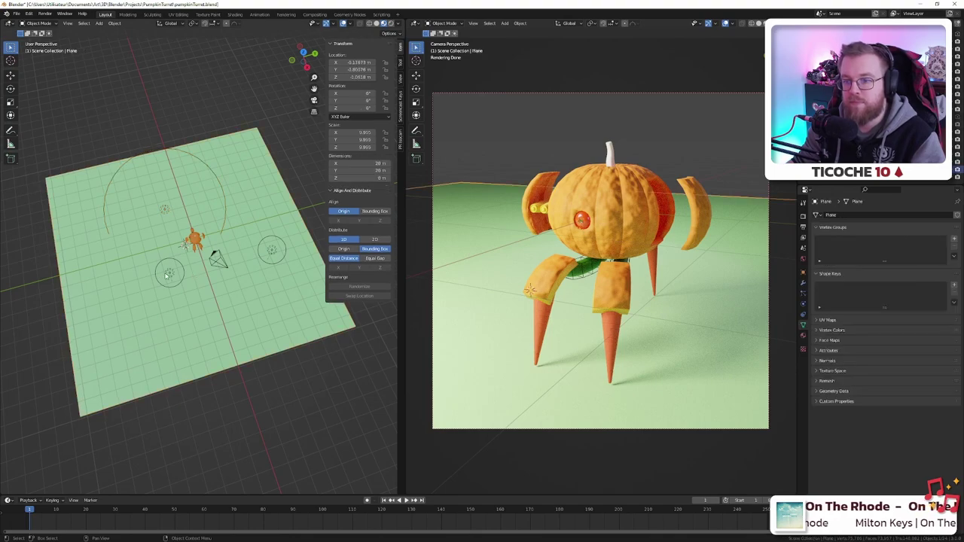
pyautogui.click(269, 256)
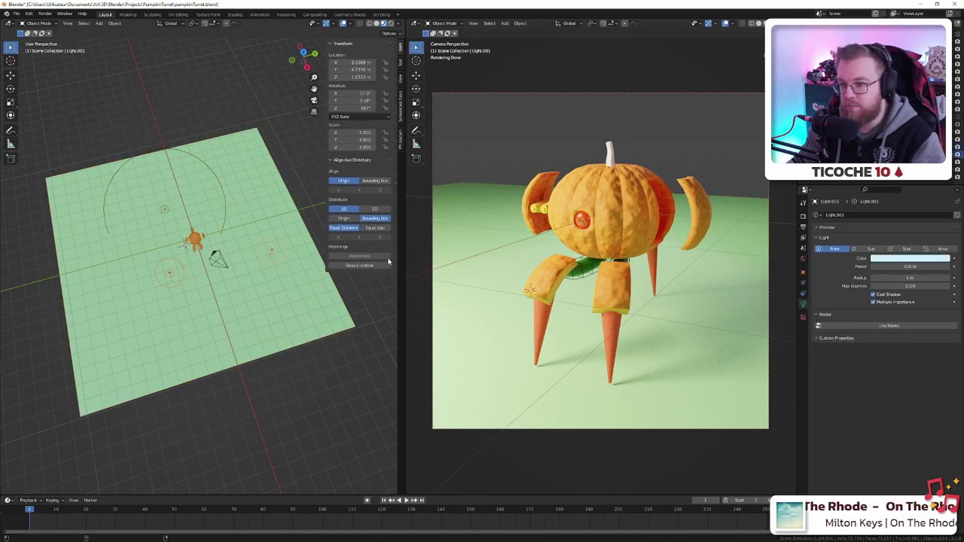
pyautogui.doubleClick(912, 278)
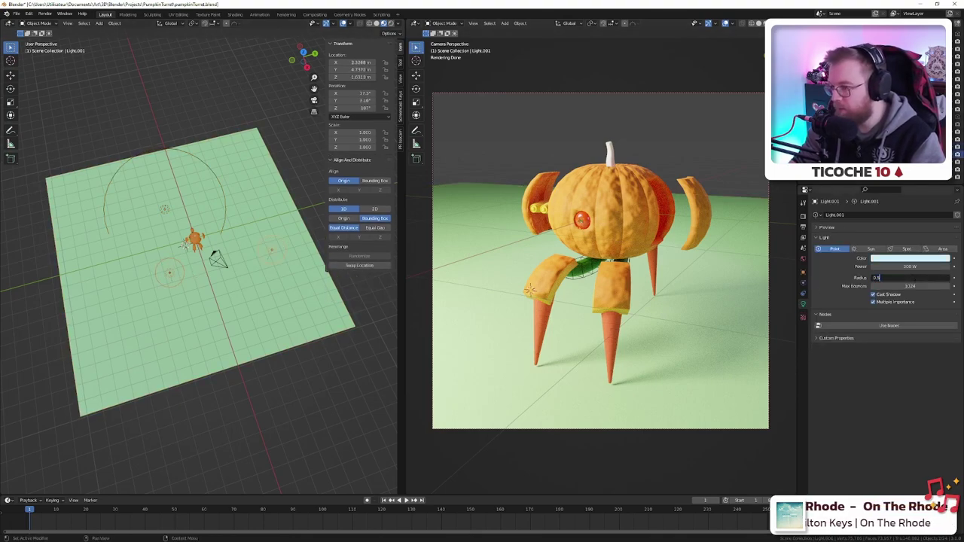
pyautogui.press('Return')
# - Switch the scene's view transform to False Color to check the exposure of the render
pyautogui.scroll(3, 130, 265)
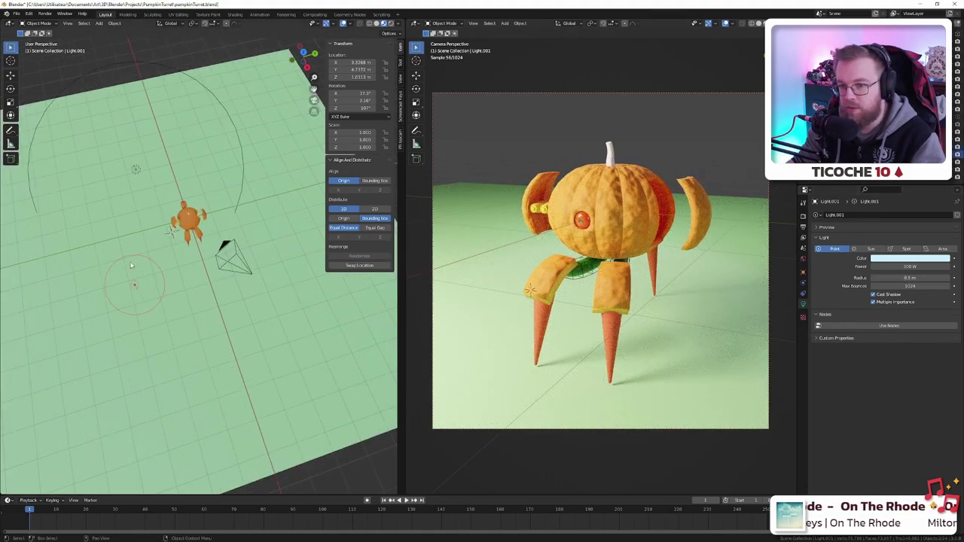
pyautogui.scroll(2, 134, 272)
pyautogui.moveTo(139, 277); pyautogui.dragTo(241, 245, button='middle')
pyautogui.scroll(-5, 245, 248)
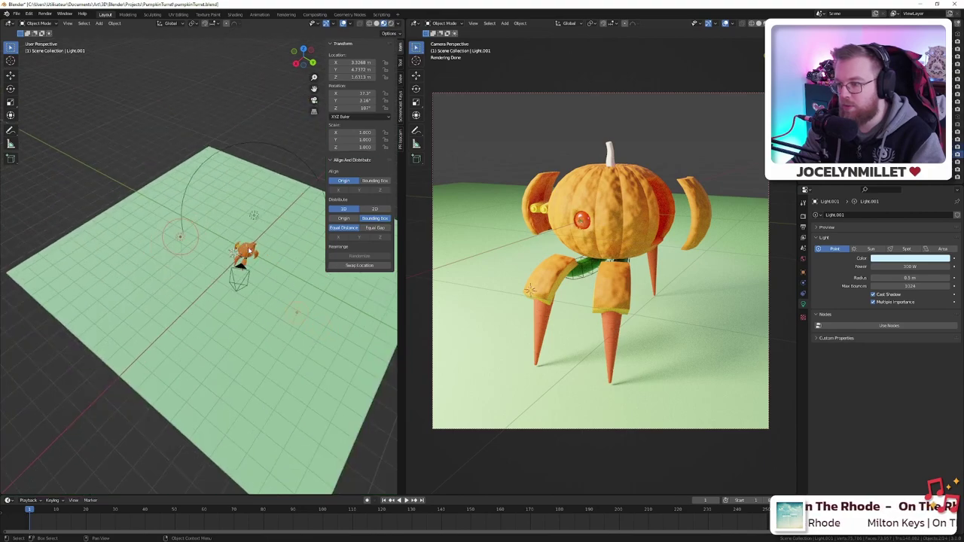
pyautogui.scroll(2, 249, 251)
pyautogui.click(803, 217)
pyautogui.scroll(-2, 865, 486)
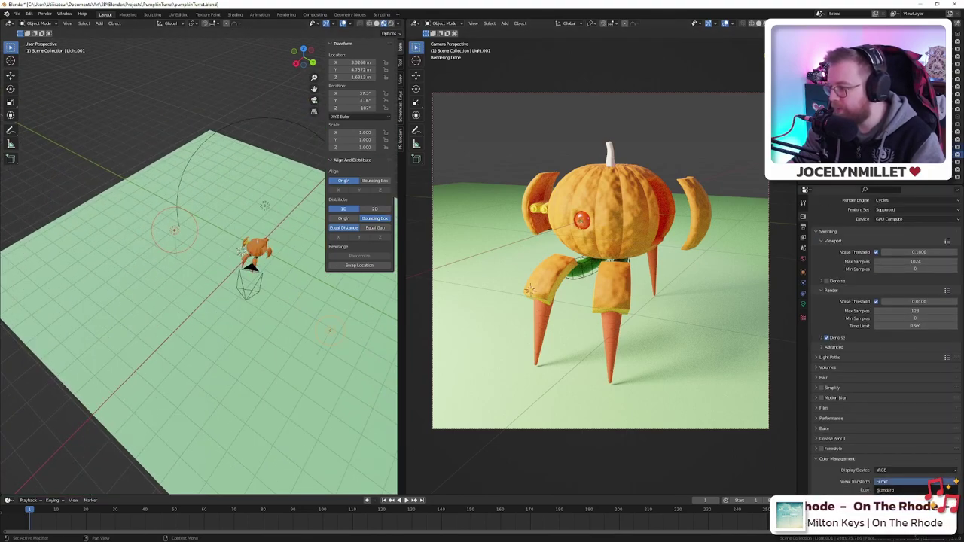
pyautogui.click(892, 522)
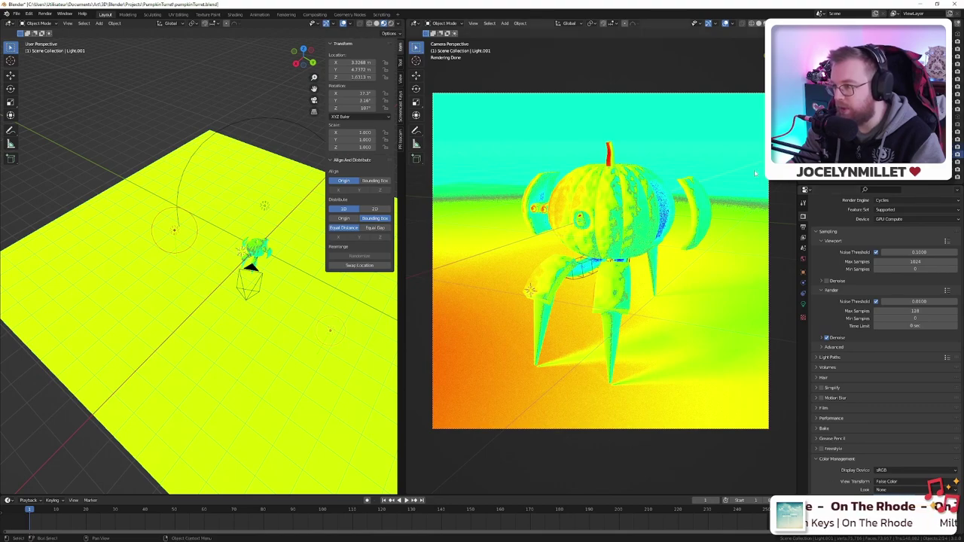
# - Select the original warm light and set its power to 2000 W
pyautogui.click(330, 330)
pyautogui.click(803, 304)
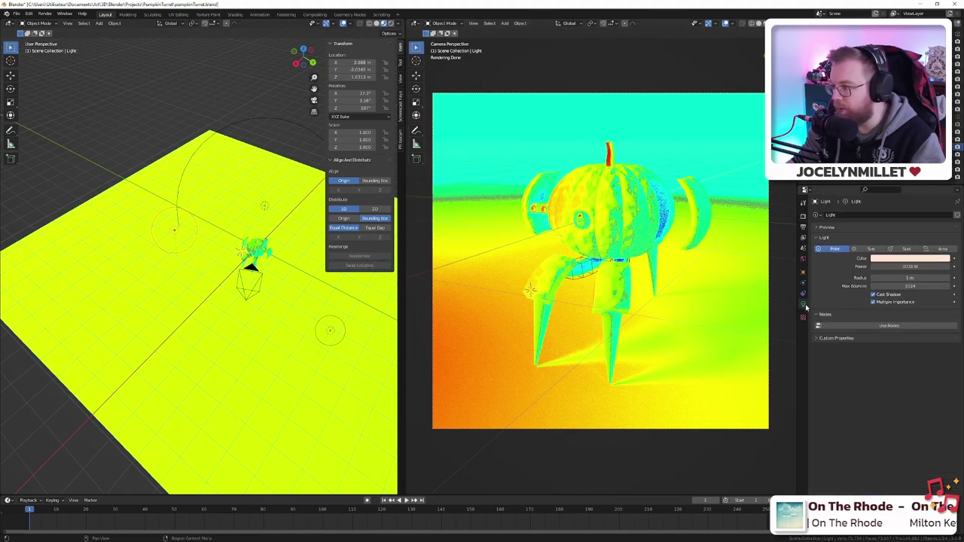
pyautogui.click(906, 267)
pyautogui.write('2000')
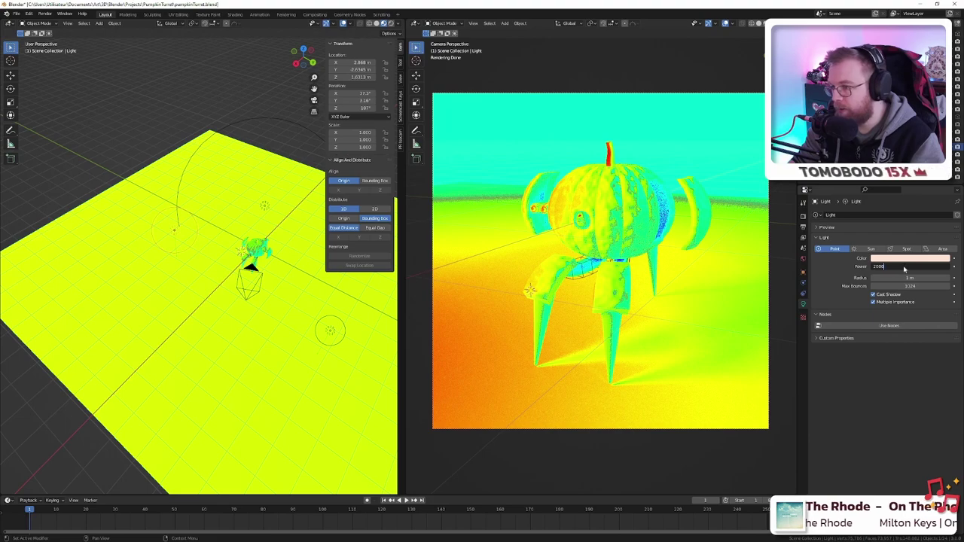
pyautogui.press('Return')
# - Set the scene's view transform back to Filmic
pyautogui.click(803, 215)
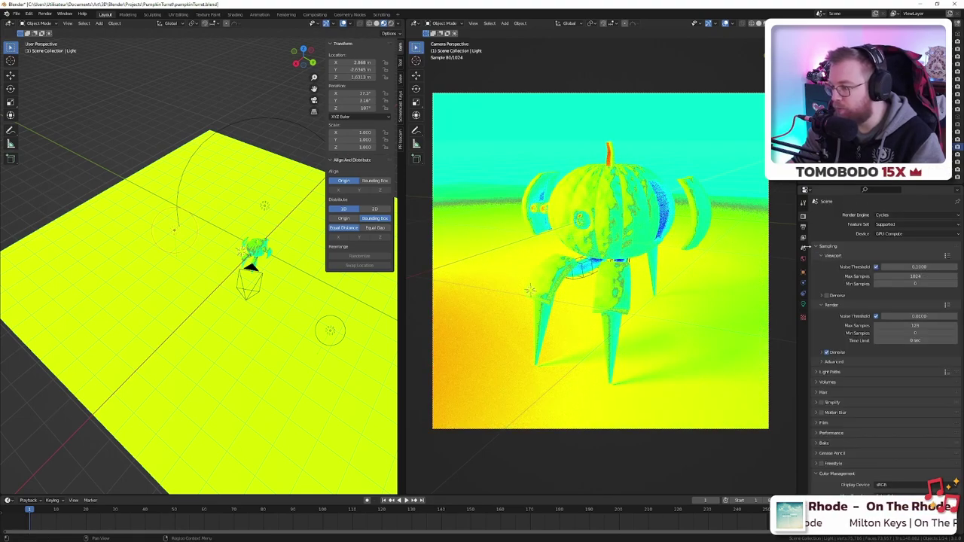
pyautogui.click(892, 482)
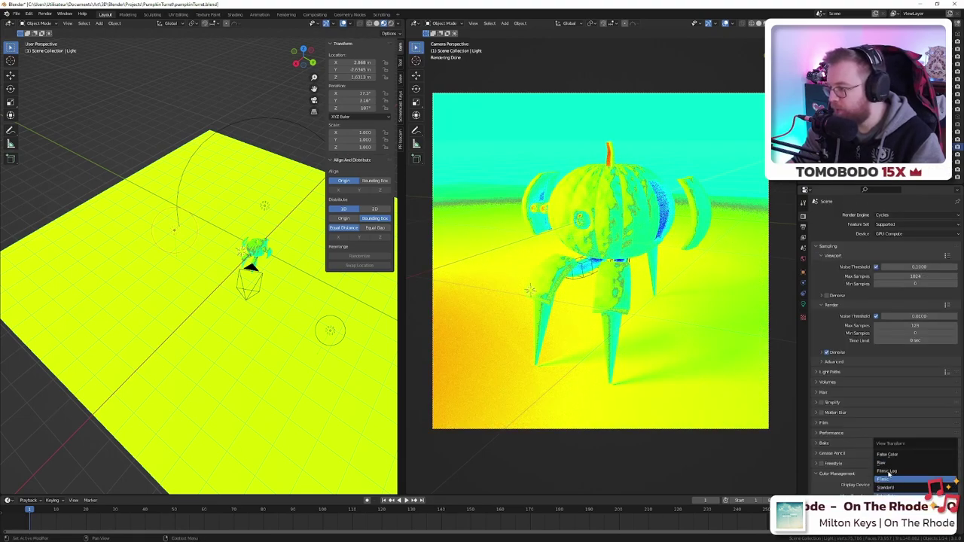
pyautogui.click(890, 480)
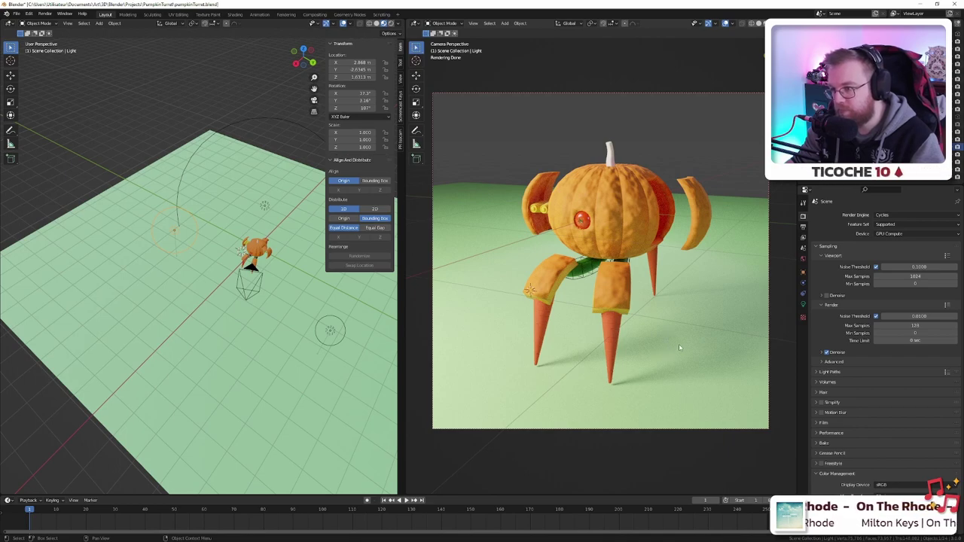
# - Rotate the green ground plane about 28.7° around the global Z axis so its edge squares up with the camera view
pyautogui.click(255, 366)
pyautogui.press('KP_Decimal')
pyautogui.press('r')
pyautogui.press('z')
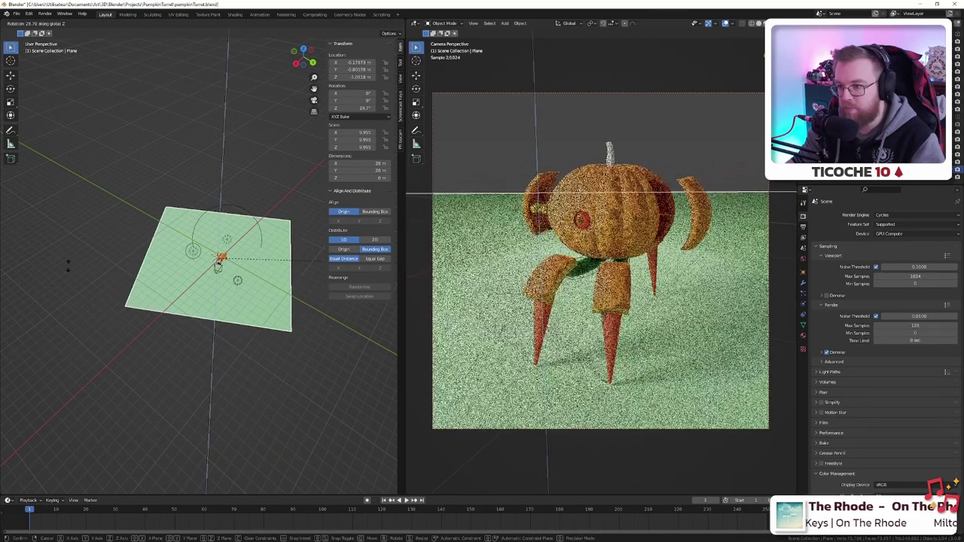
pyautogui.click(31, 314)
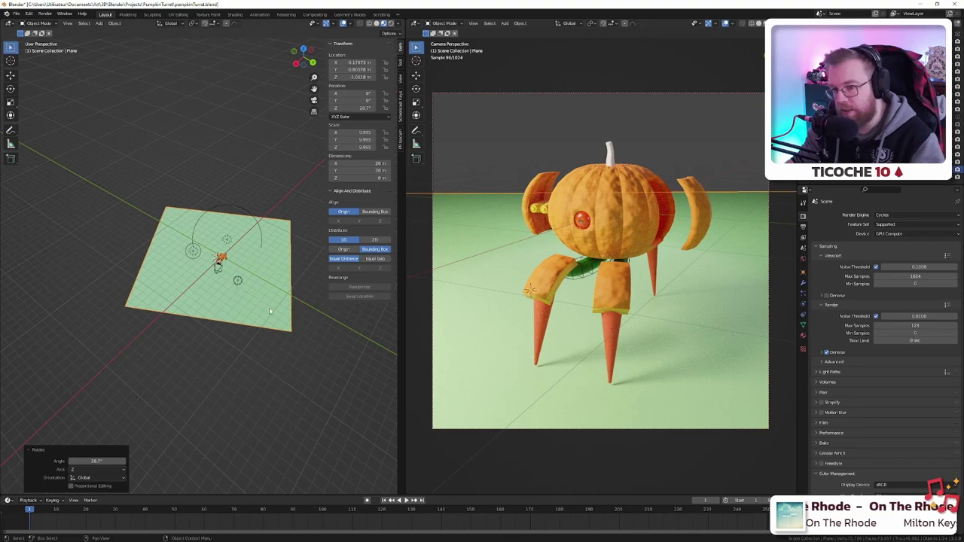
pyautogui.click(283, 367)
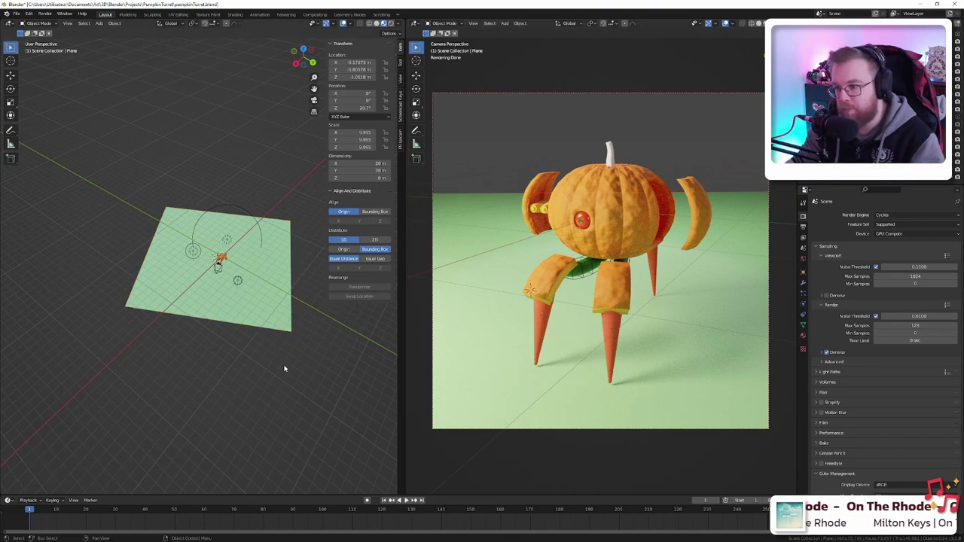
# - Extrude the ground plane's edge behind the turret straight up about 9.76 m along Z to form a back wall
pyautogui.click(276, 292)
pyautogui.moveTo(275, 291); pyautogui.dragTo(214, 230, button='middle')
pyautogui.scroll(10, 214, 230)
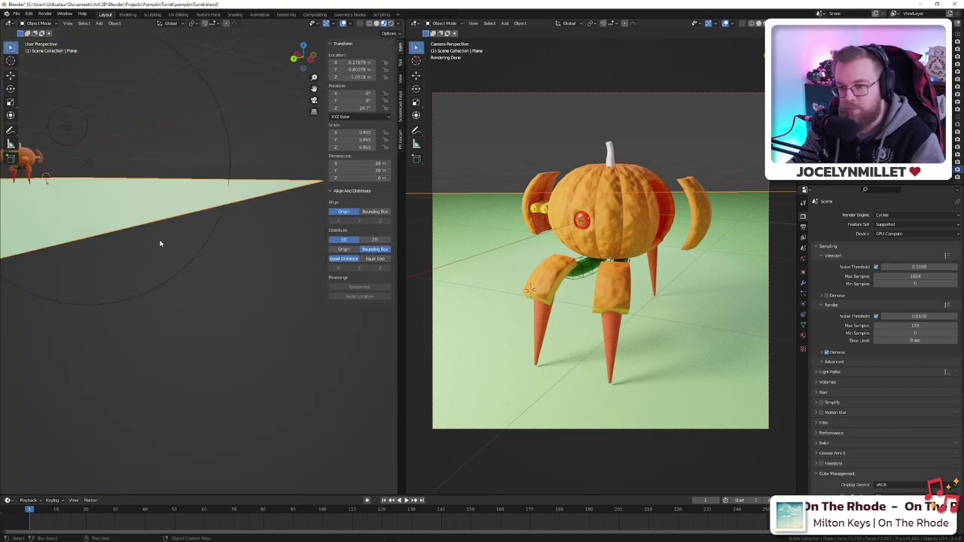
pyautogui.moveTo(168, 251); pyautogui.dragTo(249, 251, button='middle')
pyautogui.press('Tab')
pyautogui.press('2')
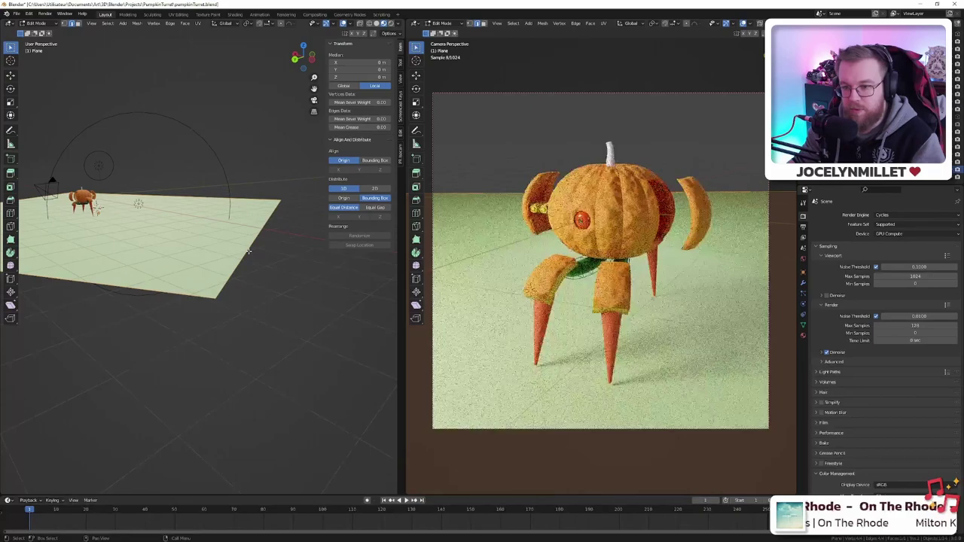
pyautogui.click(249, 251)
pyautogui.press('e')
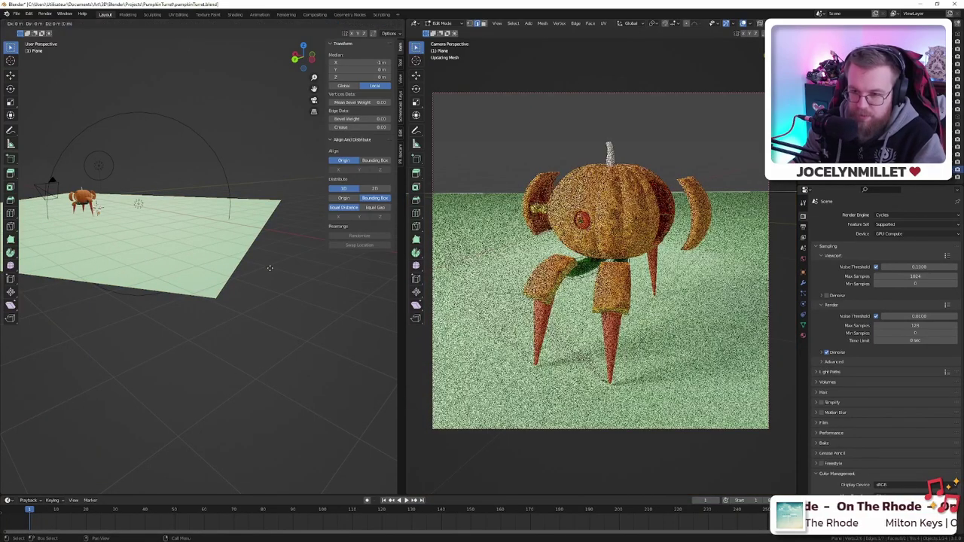
pyautogui.click(273, 44)
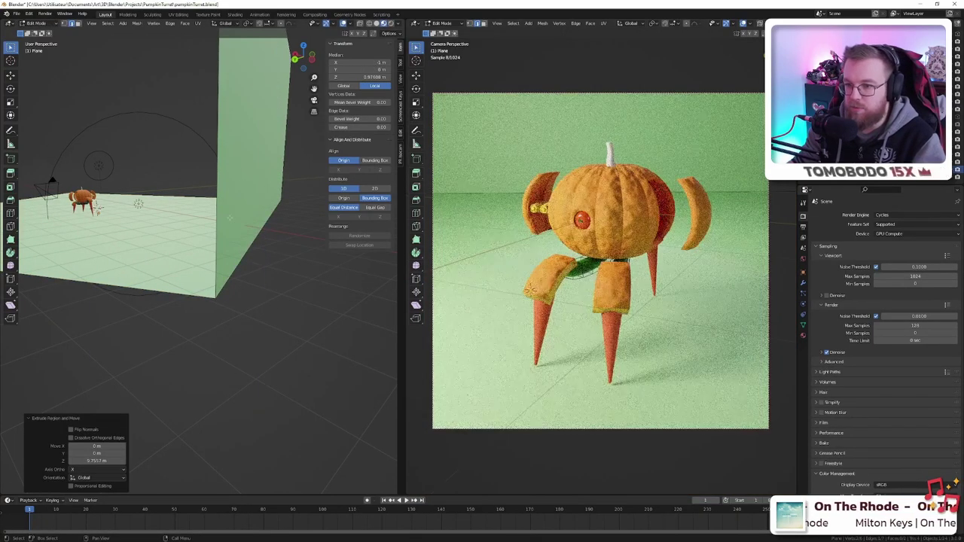
# - Bevel the edge between the ground and the back wall with a 0.17 m width and 17 segments
pyautogui.click(233, 276)
pyautogui.moveTo(232, 277); pyautogui.dragTo(260, 280, button='middle')
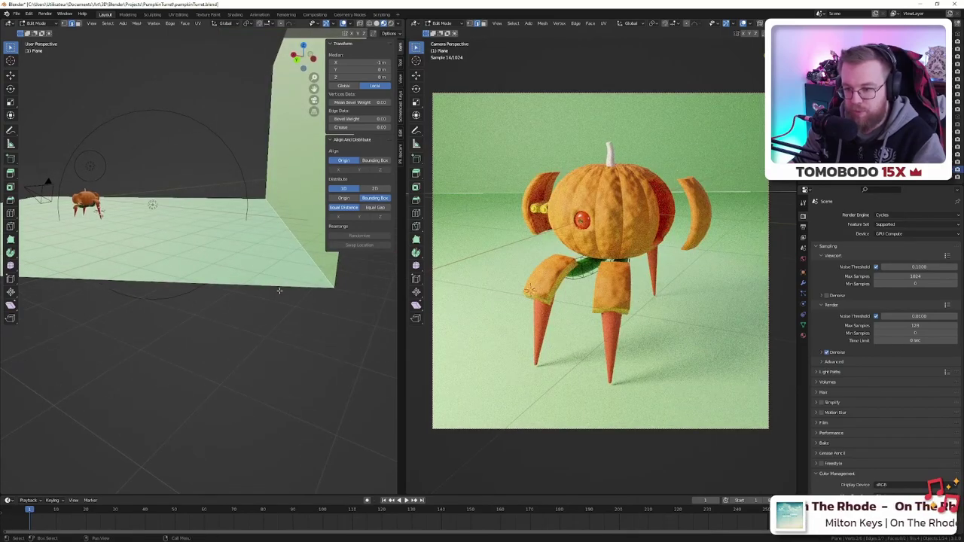
pyautogui.hotkey('ctrl', 'b')
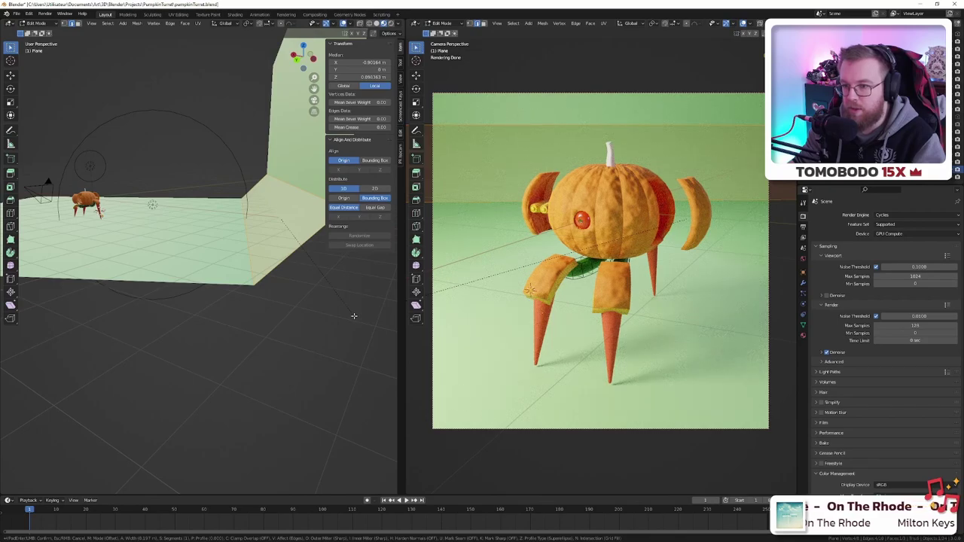
pyautogui.click(352, 313)
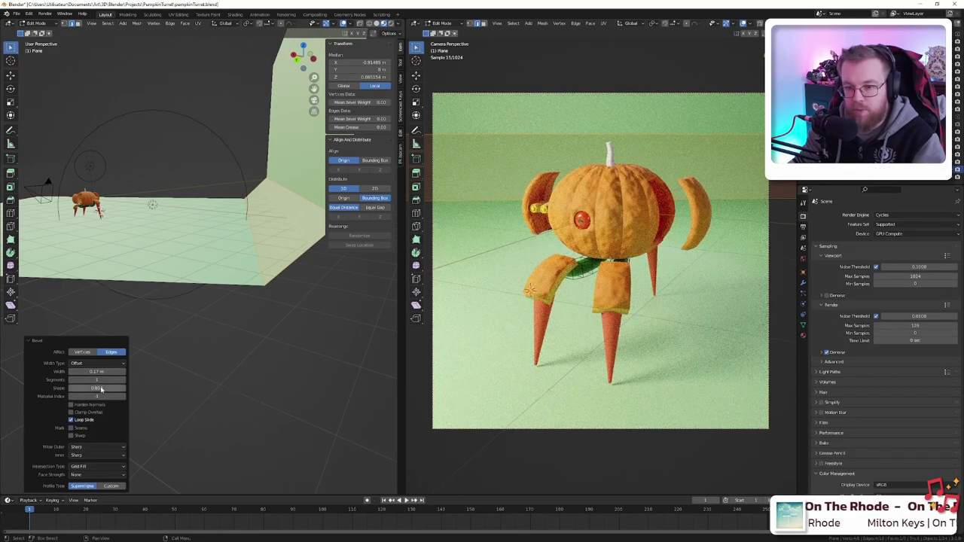
pyautogui.moveTo(102, 381); pyautogui.dragTo(120, 380)
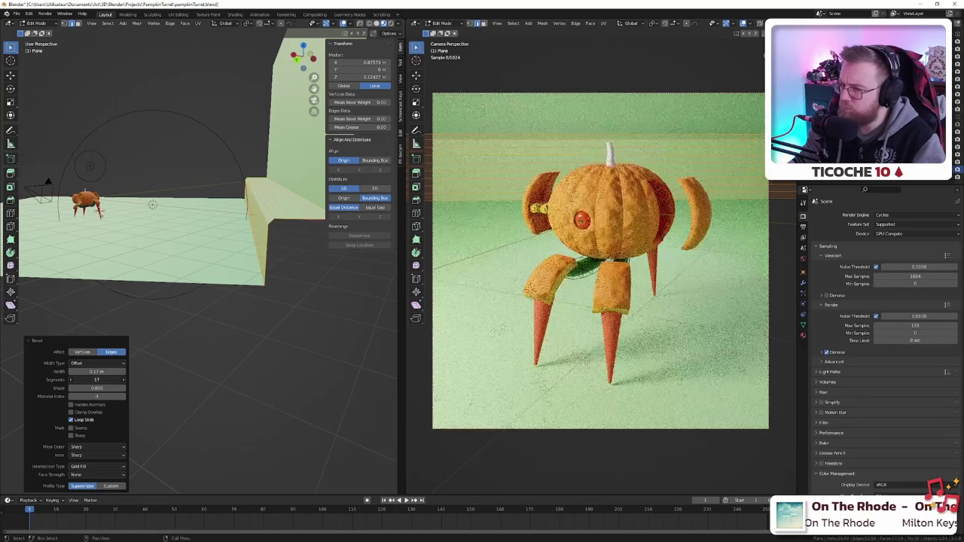
# - Try the Cutoff intersection type on the bevel and return it to Grid Fill
pyautogui.click(93, 467)
pyautogui.click(86, 486)
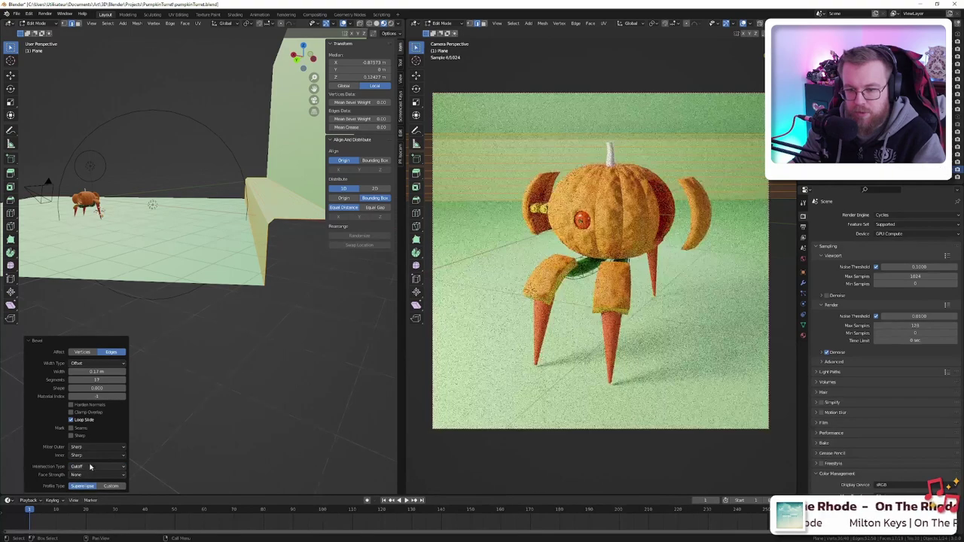
pyautogui.click(91, 467)
pyautogui.click(87, 476)
pyautogui.moveTo(185, 362); pyautogui.dragTo(312, 301, button='middle')
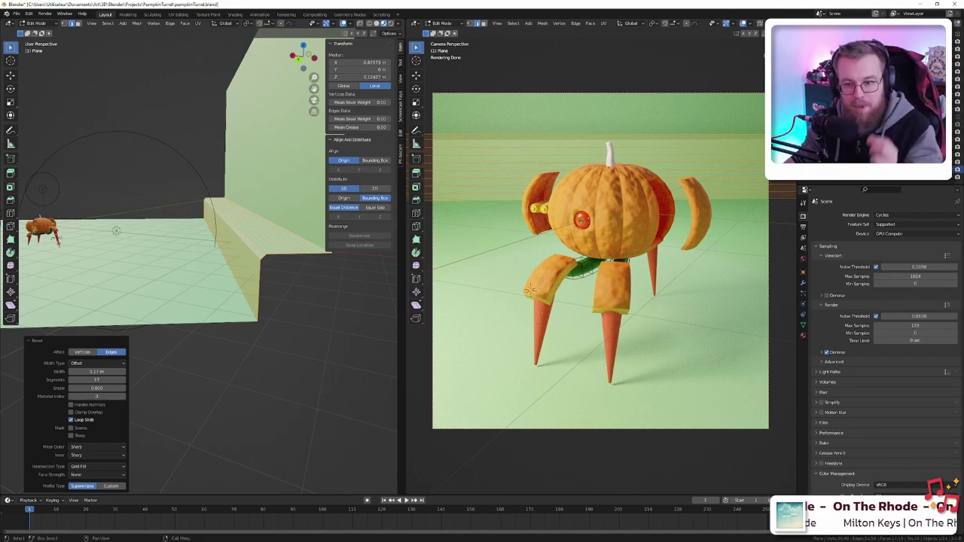
# - Set the bevel's profile shape to 0.5 for a rounded transition between the ground and the wall
pyautogui.moveTo(100, 389); pyautogui.dragTo(125, 389)
pyautogui.click(118, 388)
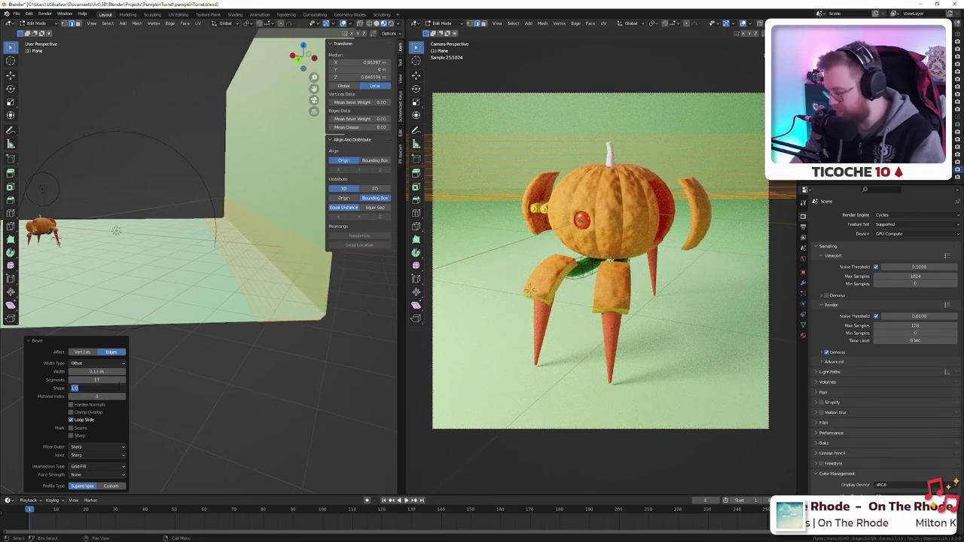
pyautogui.write('0.5')
pyautogui.press('Return')
pyautogui.moveTo(119, 388); pyautogui.dragTo(93, 389)
pyautogui.click(92, 388)
pyautogui.write('.5')
pyautogui.press('Return')
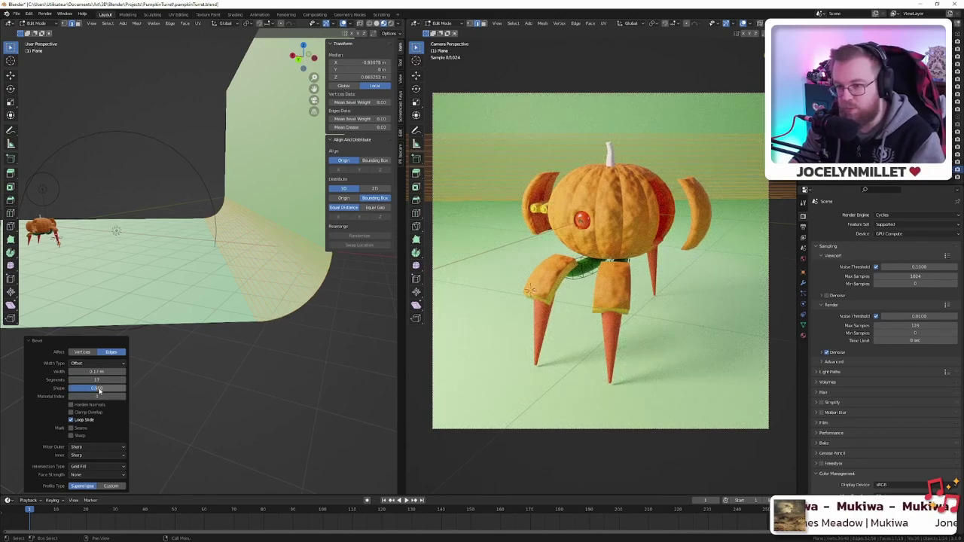
# - Examine the curved backdrop around the turret, camera and lights from several angles, returning to Object Mode
pyautogui.keyDown('shift'); pyautogui.moveTo(226, 363); pyautogui.dragTo(249, 390, button='middle'); pyautogui.keyUp('shift')
pyautogui.scroll(-4, 215, 385)
pyautogui.scroll(4, 225, 370)
pyautogui.scroll(1, 226, 370)
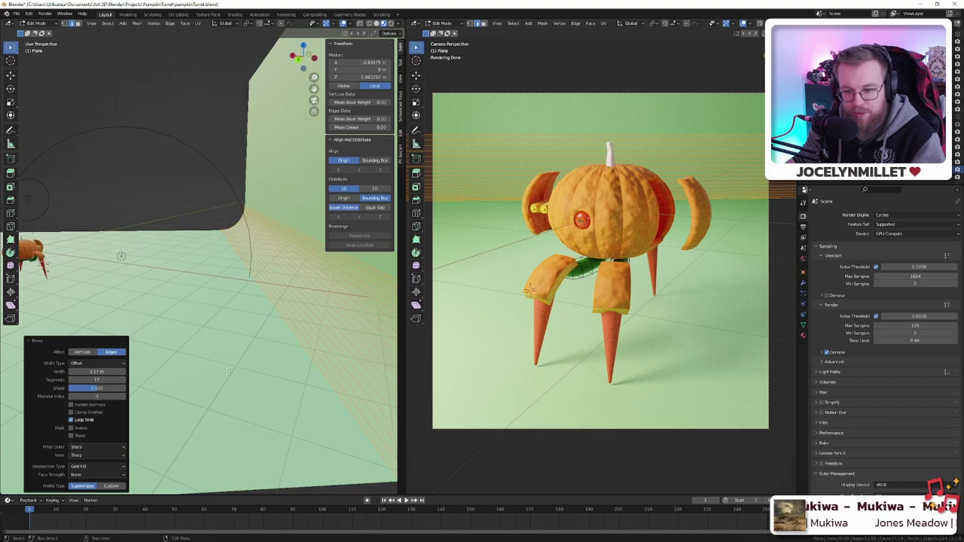
pyautogui.scroll(-4, 224, 370)
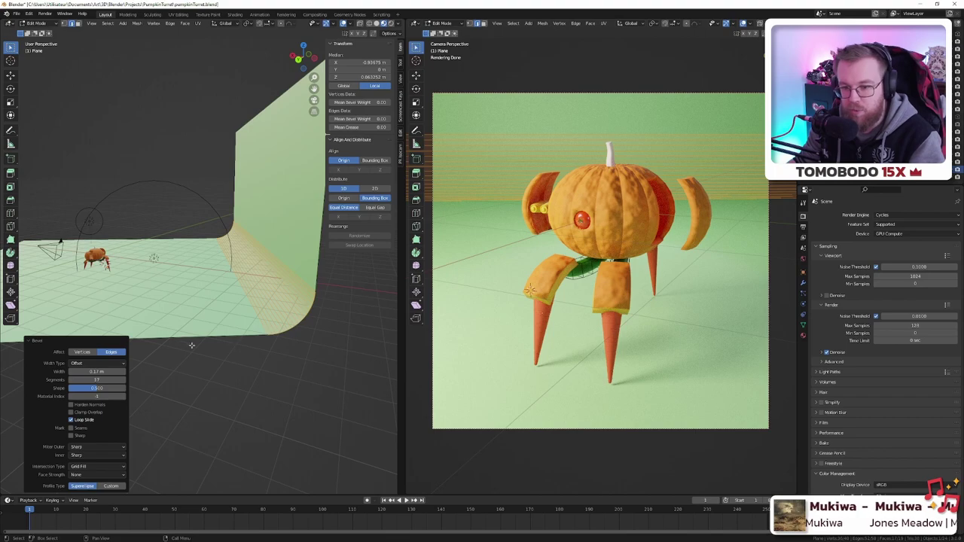
pyautogui.moveTo(191, 345); pyautogui.dragTo(238, 360, button='middle')
pyautogui.scroll(-2, 239, 332)
pyautogui.scroll(5, 239, 330)
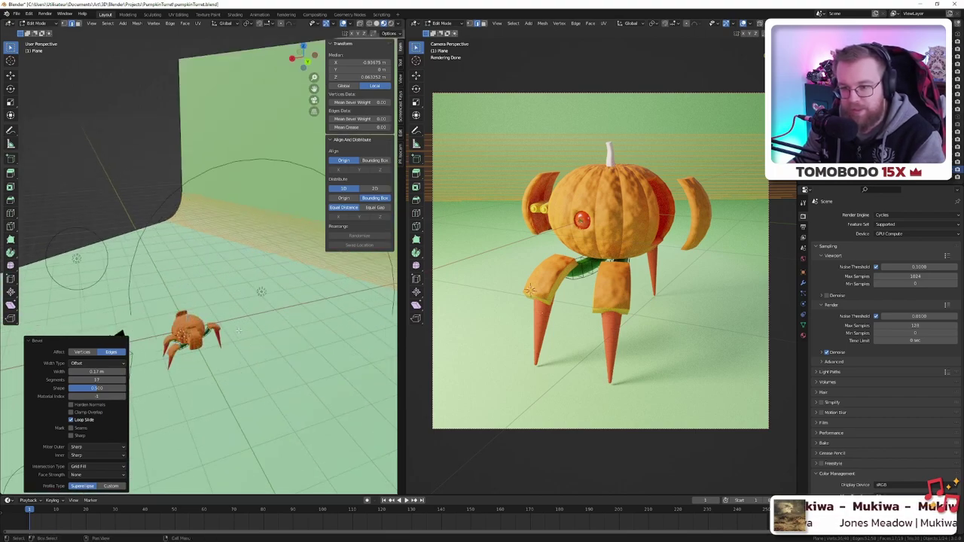
pyautogui.scroll(-5, 239, 330)
pyautogui.scroll(5, 239, 332)
pyautogui.scroll(-1, 238, 332)
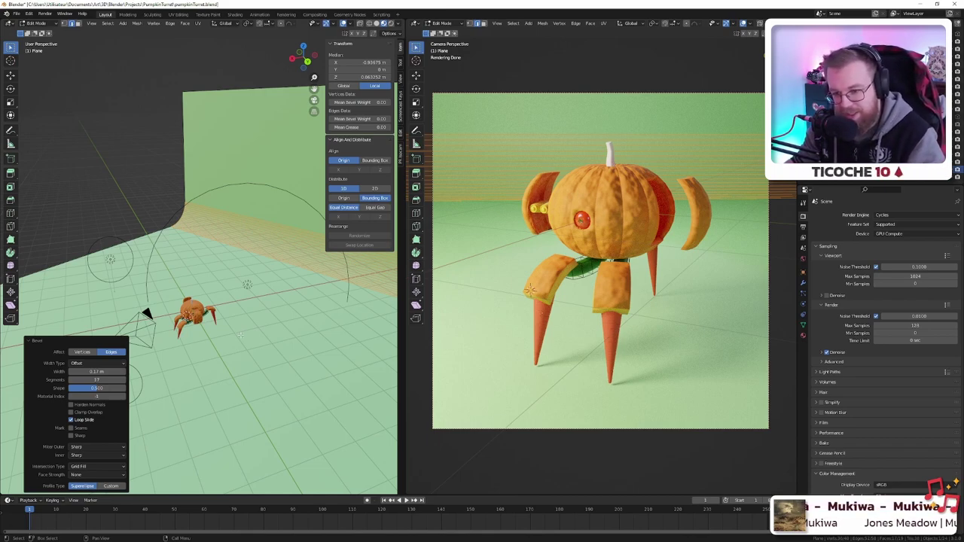
pyautogui.moveTo(272, 345); pyautogui.dragTo(211, 322, button='middle')
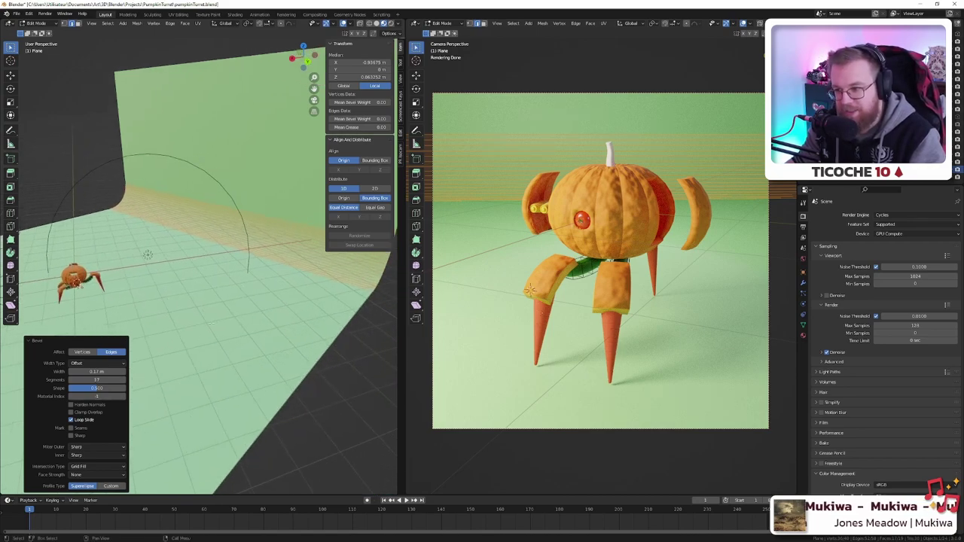
pyautogui.press('Tab')
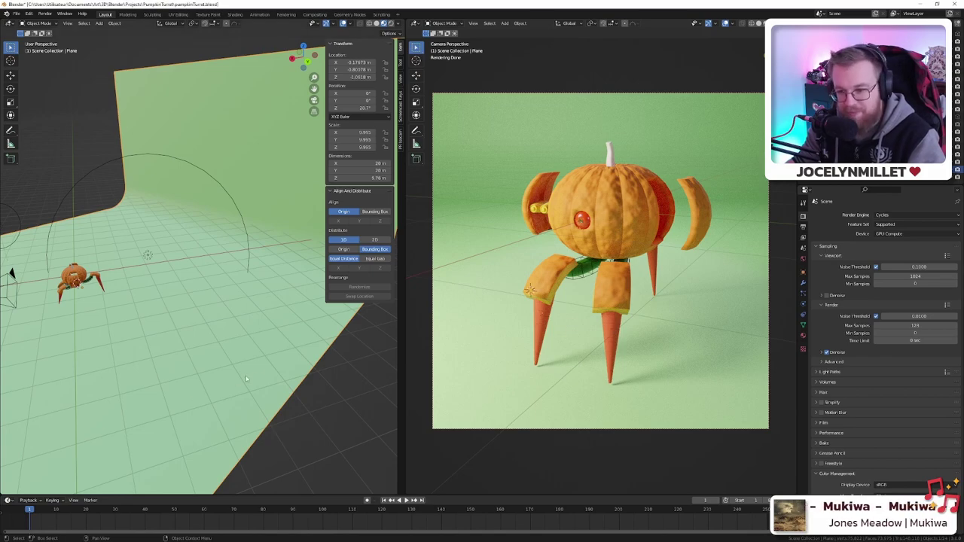
pyautogui.moveTo(245, 378); pyautogui.dragTo(220, 324, button='middle')
pyautogui.scroll(4, 286, 317)
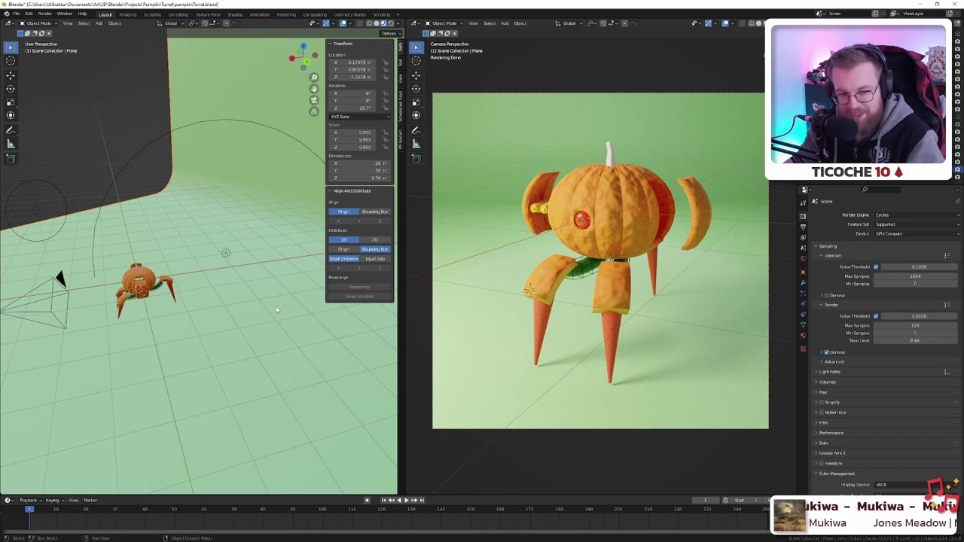
pyautogui.scroll(-5, 229, 324)
pyautogui.scroll(5, 227, 326)
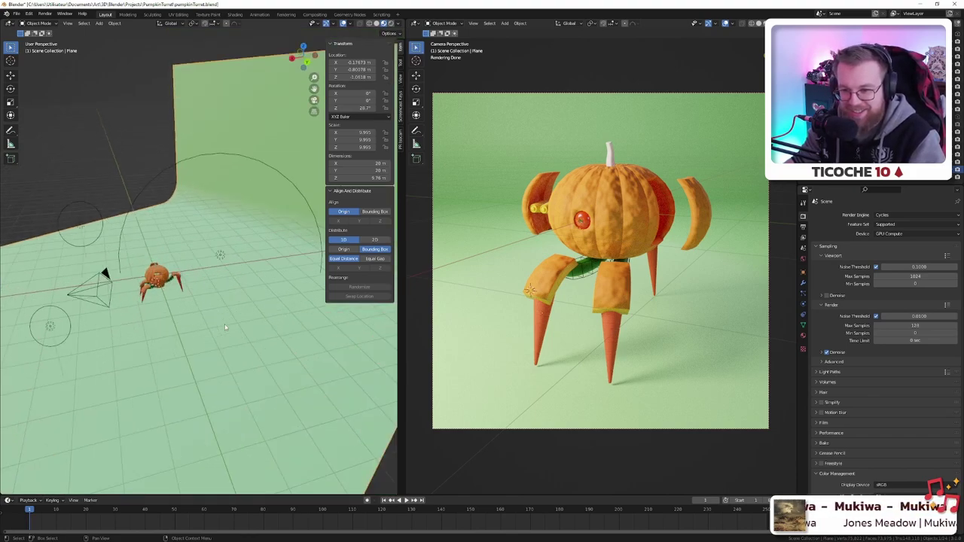
pyautogui.moveTo(223, 324); pyautogui.dragTo(211, 310, button='middle')
# - Look through the camera and reframe it by slightly orbiting and shifting its view of the turret
pyautogui.press('KP_0')
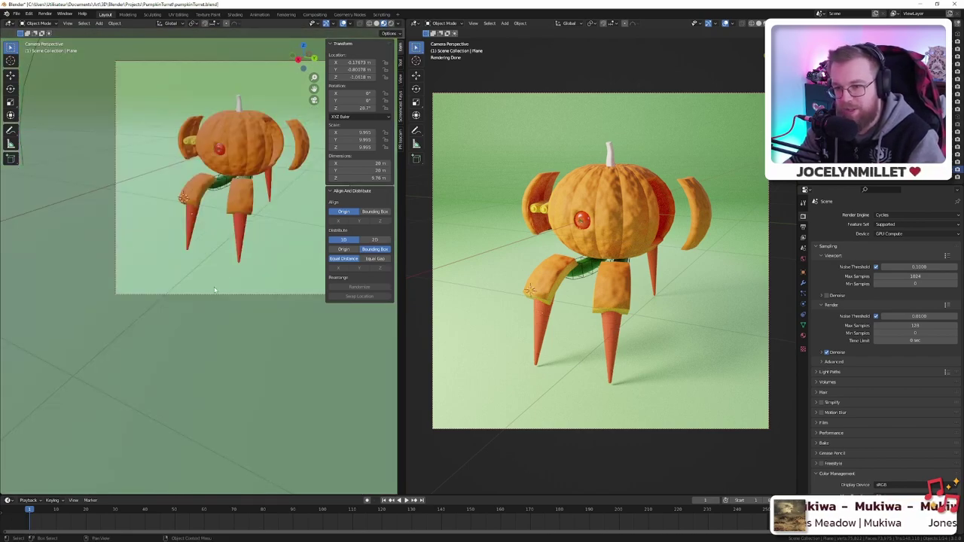
pyautogui.keyDown('shift'); pyautogui.moveTo(221, 275); pyautogui.dragTo(176, 333, button='middle'); pyautogui.keyUp('shift')
pyautogui.scroll(2, 175, 332)
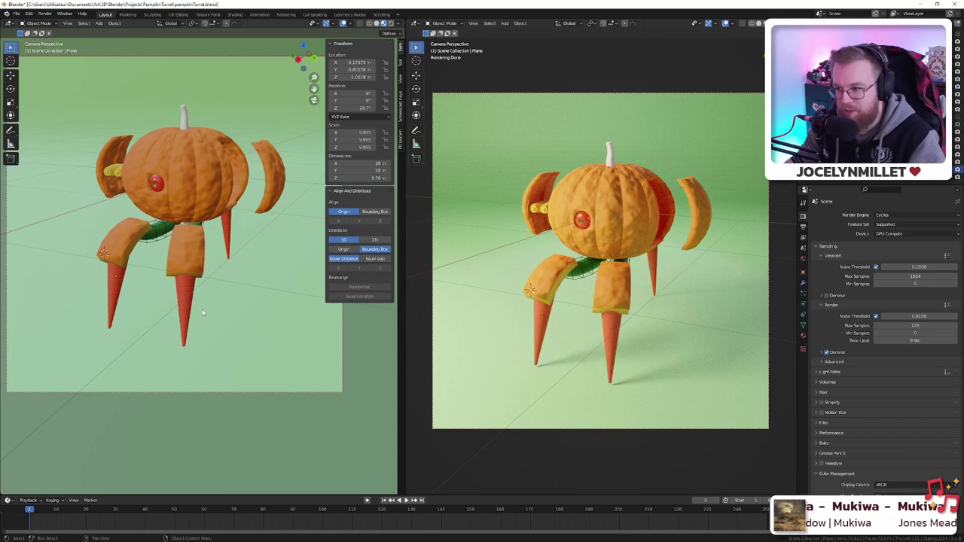
pyautogui.scroll(-2, 202, 313)
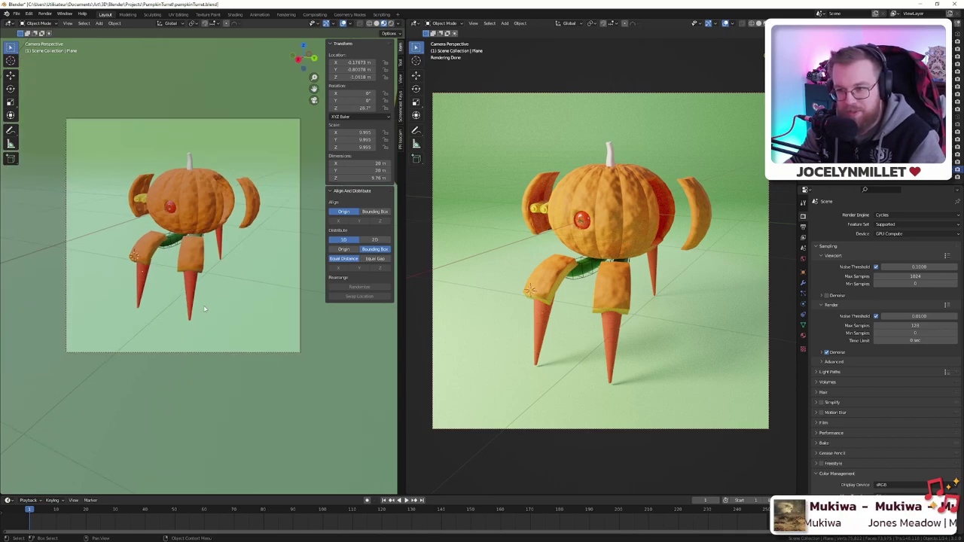
pyautogui.press('g')
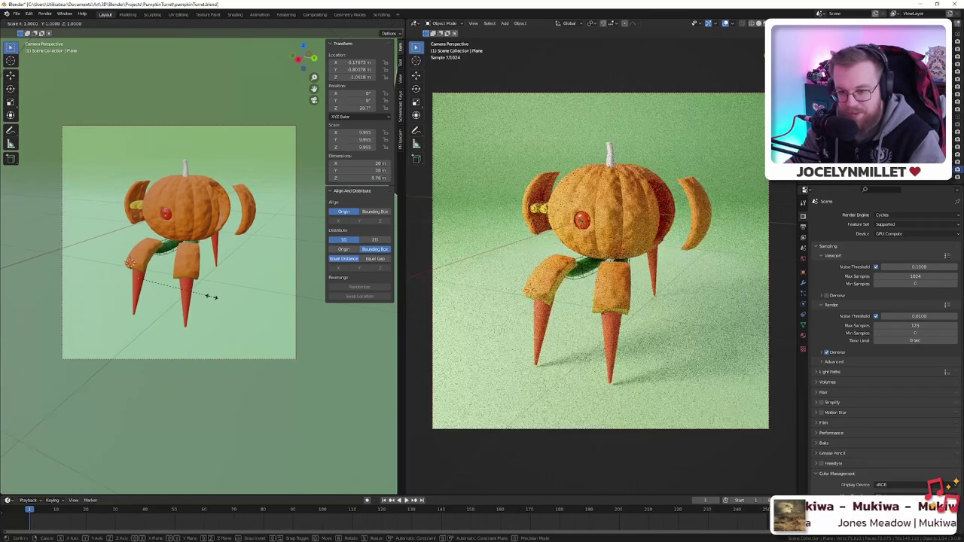
pyautogui.rightClick(212, 300)
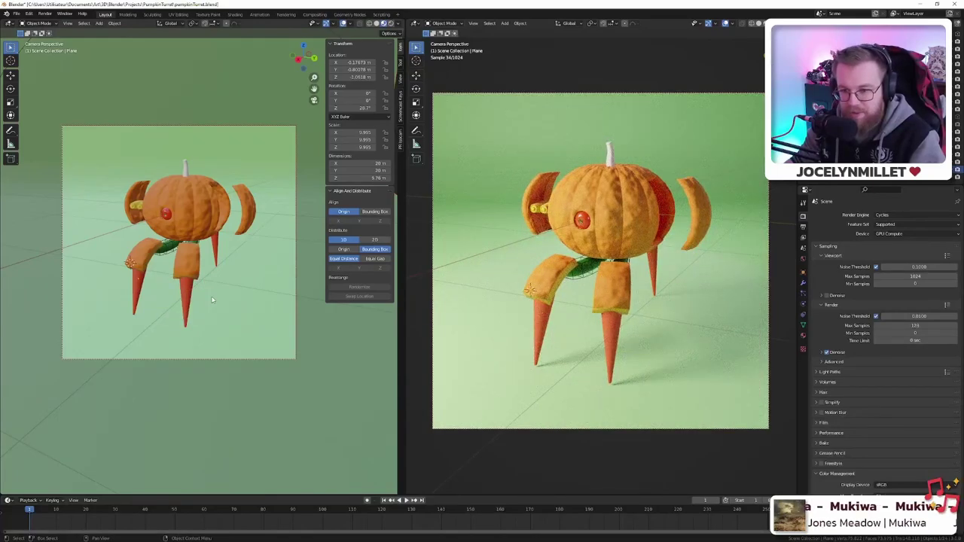
pyautogui.moveTo(212, 300)
pyautogui.mouseDown(button='middle')
pyautogui.moveTo(196, 297)
pyautogui.moveTo(212, 294)
pyautogui.mouseUp(button='middle')
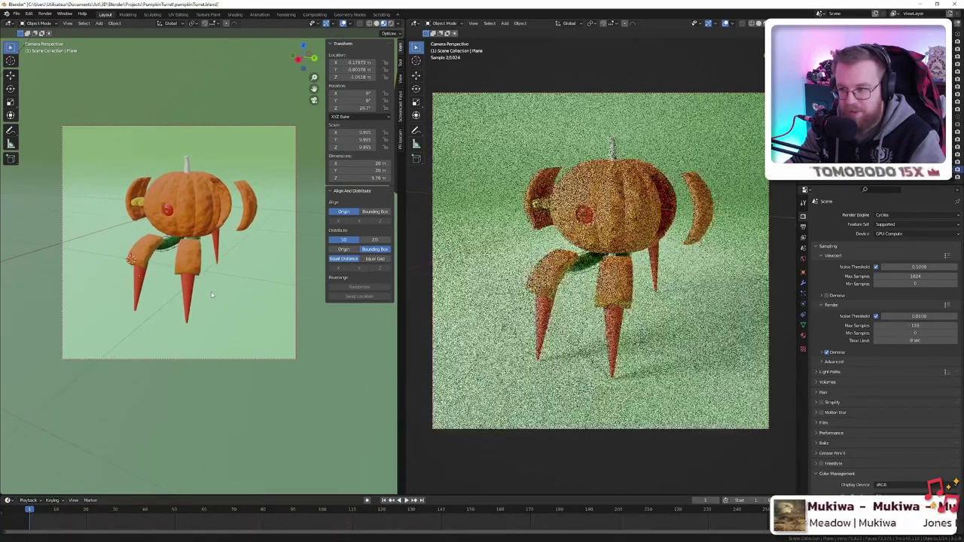
pyautogui.click(210, 295)
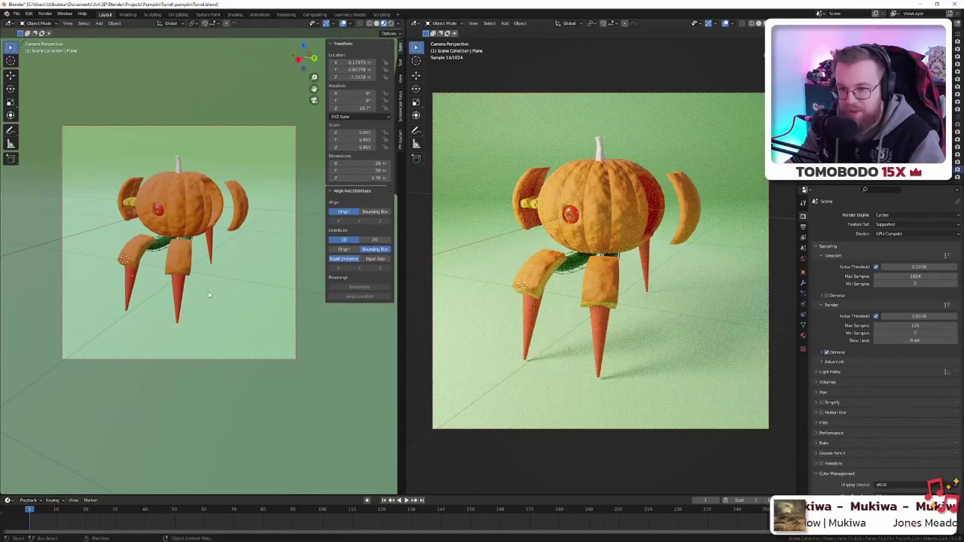
pyautogui.press('q')
pyautogui.click(209, 294)
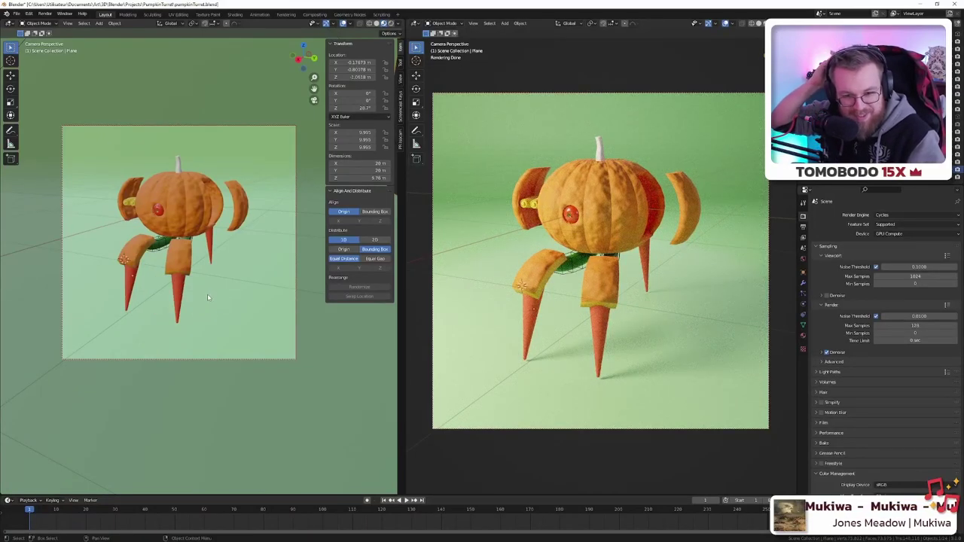
# - Render the turret scene with its new backdrop as a still image
pyautogui.moveTo(208, 281); pyautogui.dragTo(219, 316, button='middle')
pyautogui.scroll(-9, 284, 296)
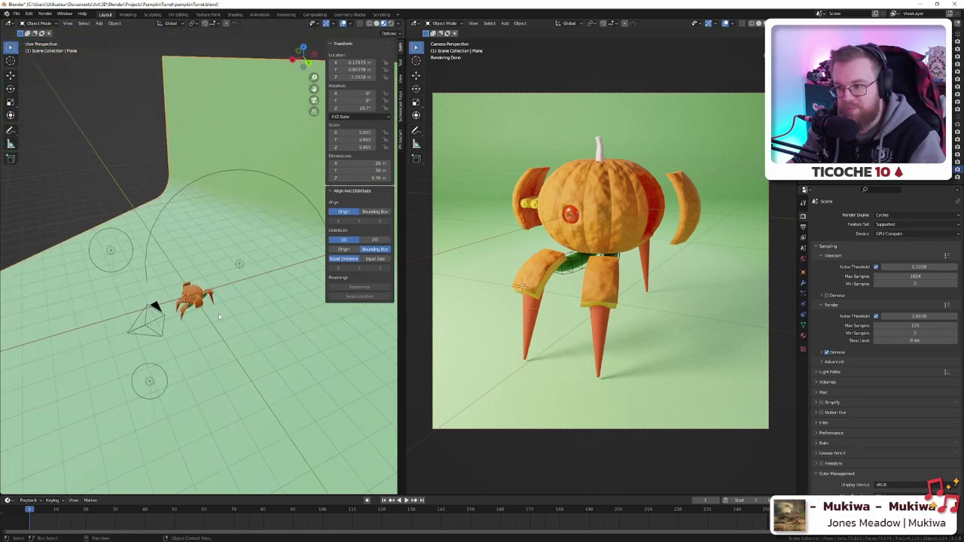
pyautogui.scroll(4, 219, 316)
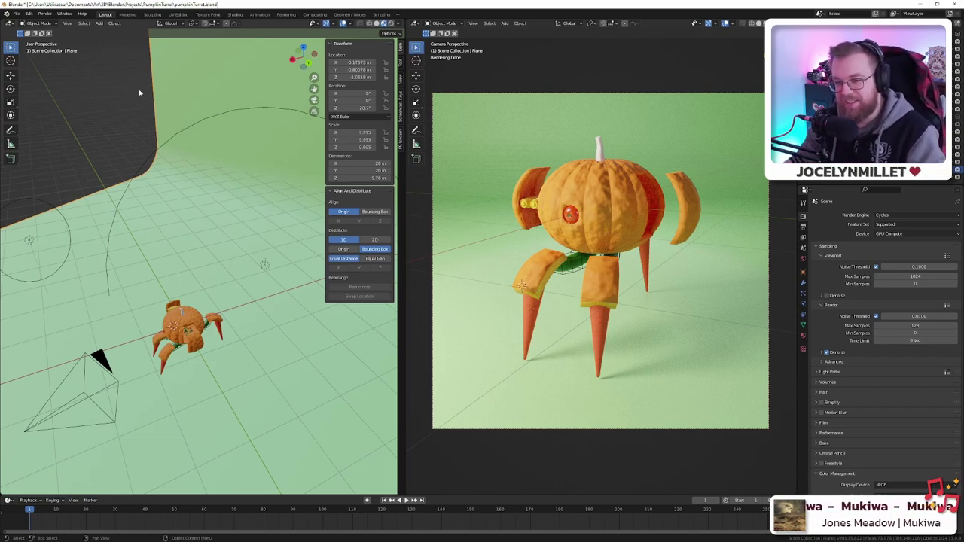
pyautogui.moveTo(233, 241); pyautogui.dragTo(235, 221, button='middle')
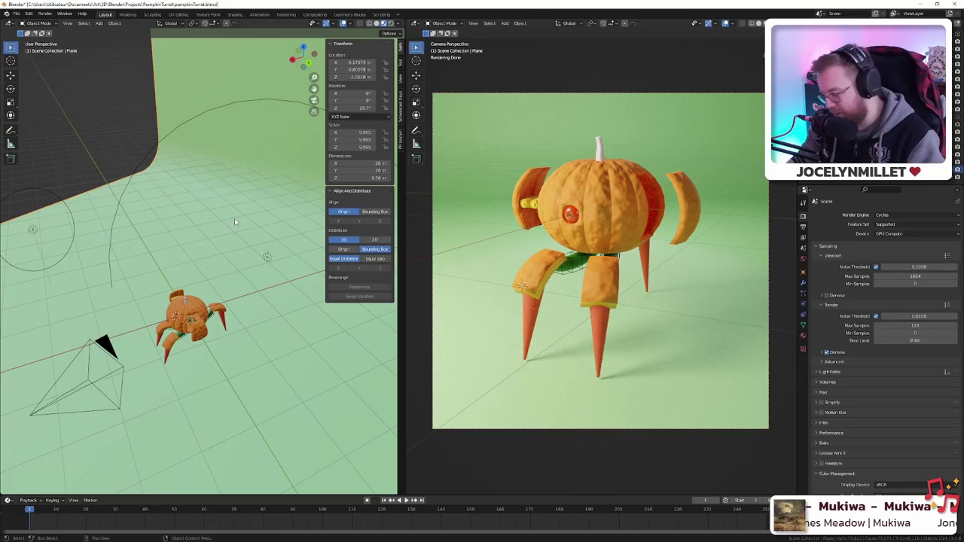
pyautogui.press('F12')
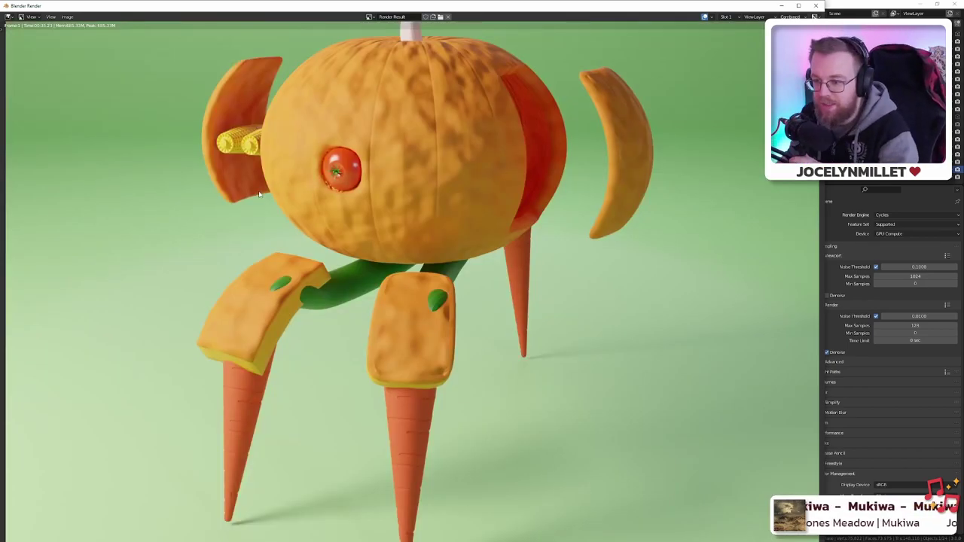
# - Examine the turret's body and carrot legs up close in the render, and close the render window
pyautogui.scroll(-2, 459, 332)
pyautogui.scroll(1, 459, 333)
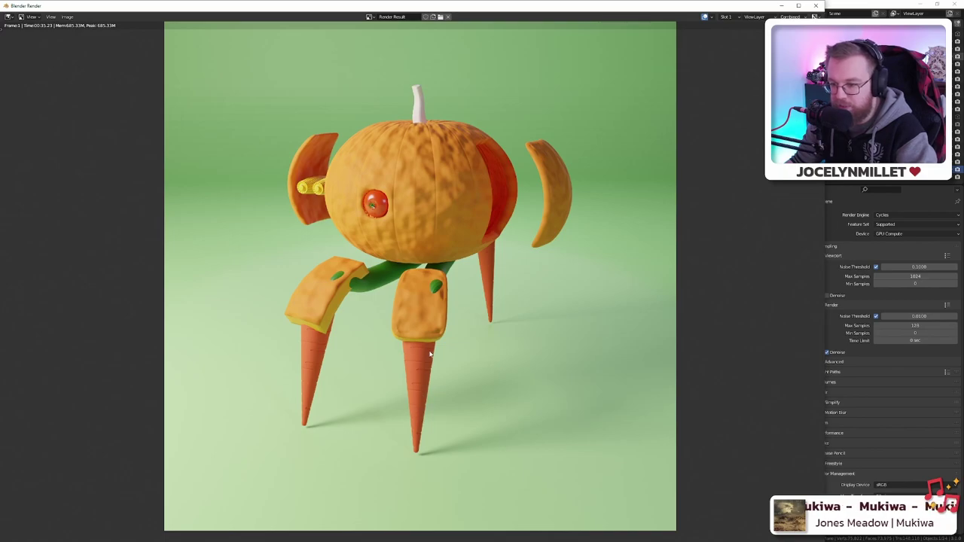
pyautogui.scroll(4, 411, 397)
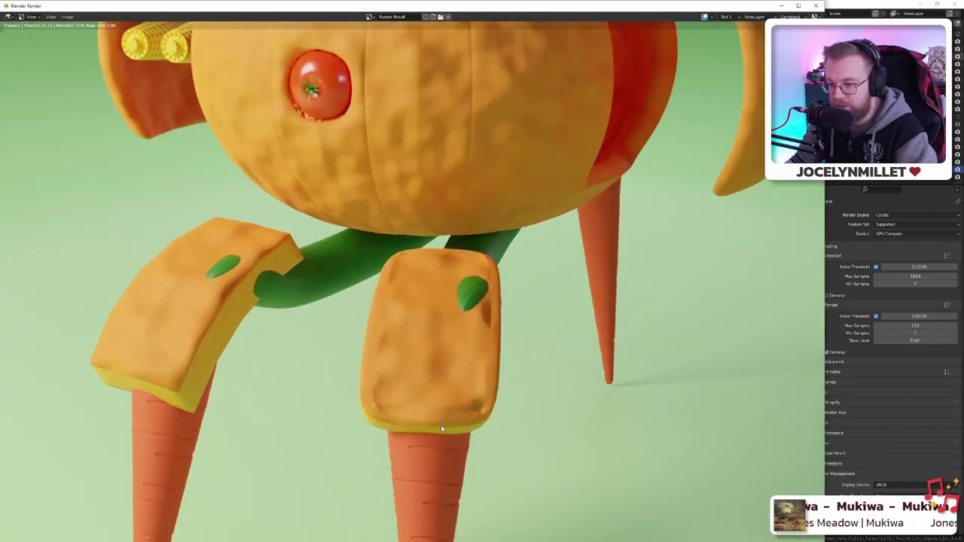
pyautogui.moveTo(440, 426); pyautogui.dragTo(444, 321, button='middle')
pyautogui.scroll(1, 426, 402)
pyautogui.scroll(-5, 429, 406)
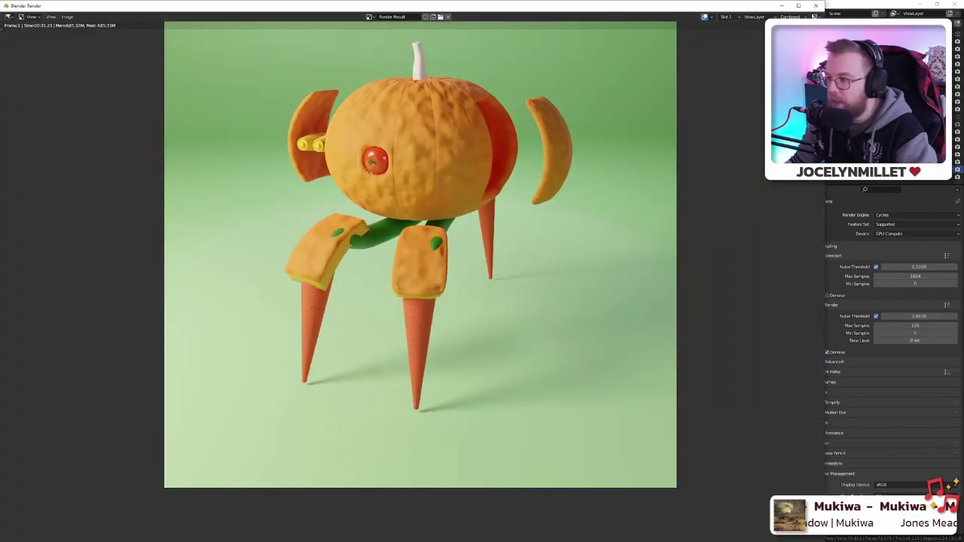
pyautogui.click(815, 7)
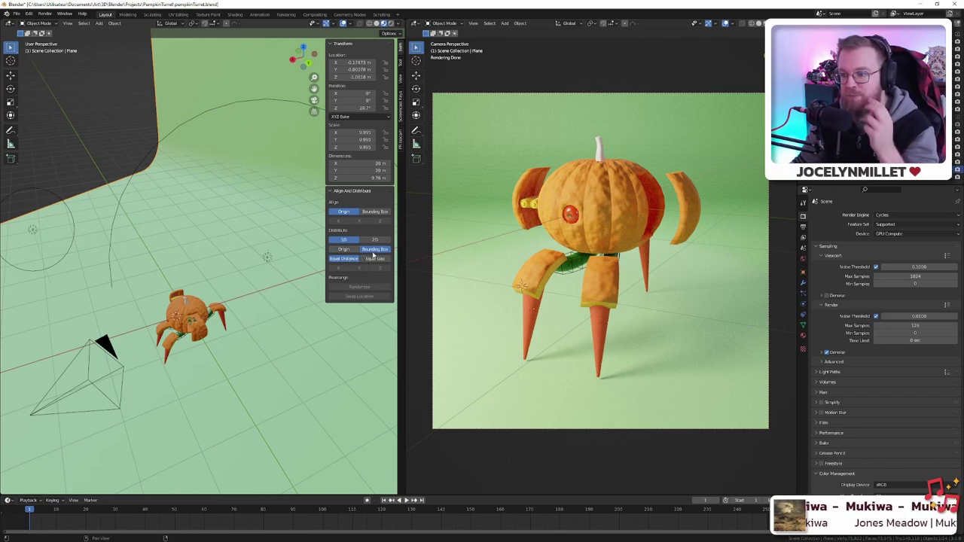
# - Join the two 3D viewports into one large viewport, keeping the user perspective view and replacing the camera view
pyautogui.rightClick(405, 243)
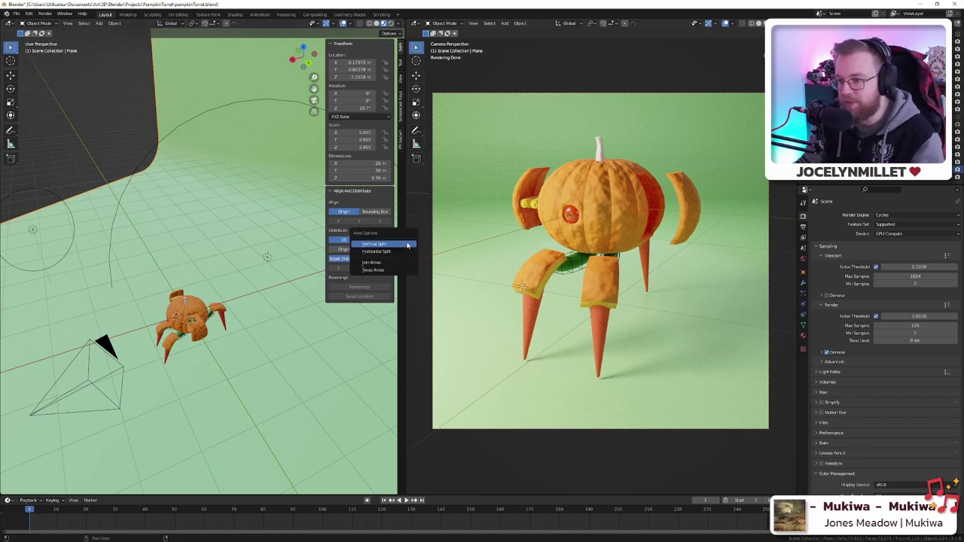
pyautogui.click(371, 262)
pyautogui.click(574, 256)
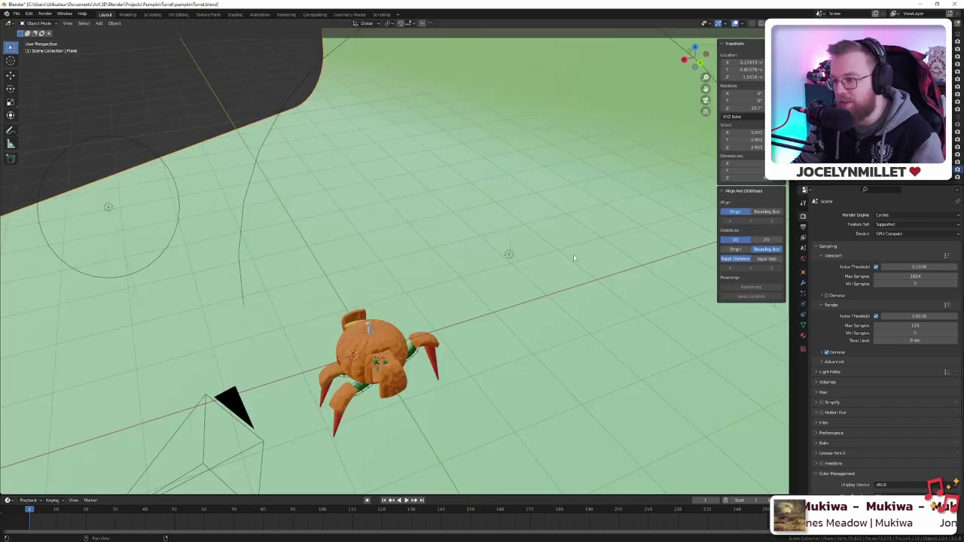
pyautogui.moveTo(574, 259); pyautogui.dragTo(414, 238, button='middle')
pyautogui.scroll(-5, 454, 200)
pyautogui.scroll(7, 455, 200)
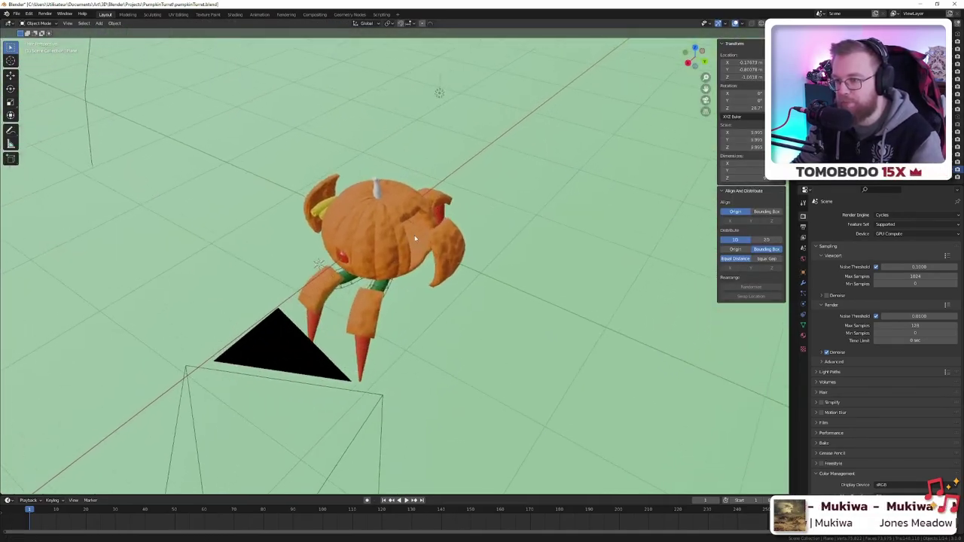
pyautogui.scroll(-8, 414, 239)
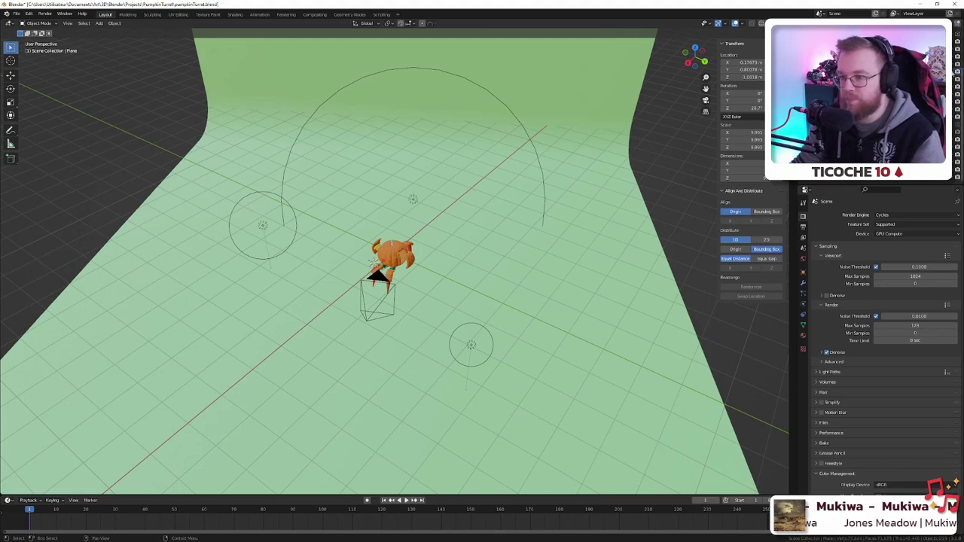
# - Select the pumpkin plates on the front legs and examine their outer skin and inner flesh colours up close
pyautogui.click(859, 101)
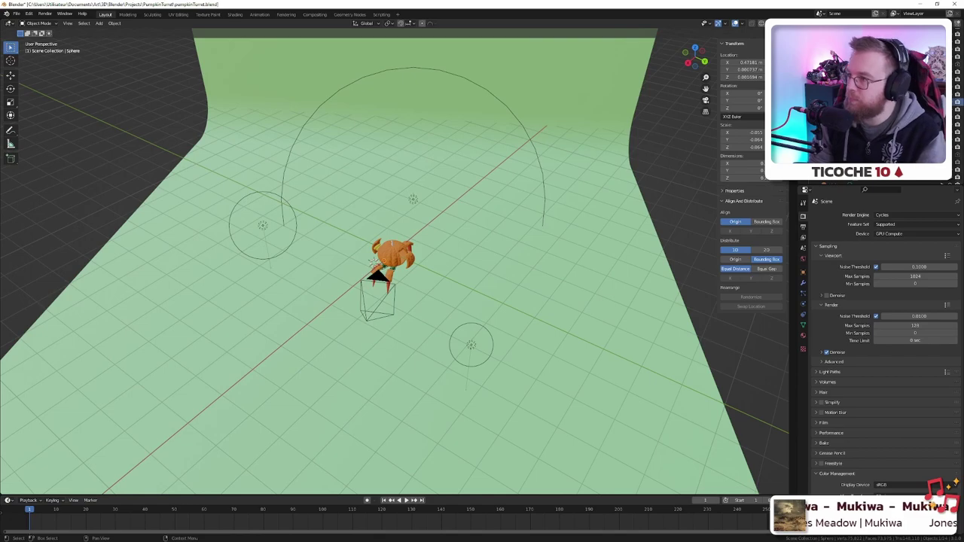
pyautogui.press('KP_Decimal')
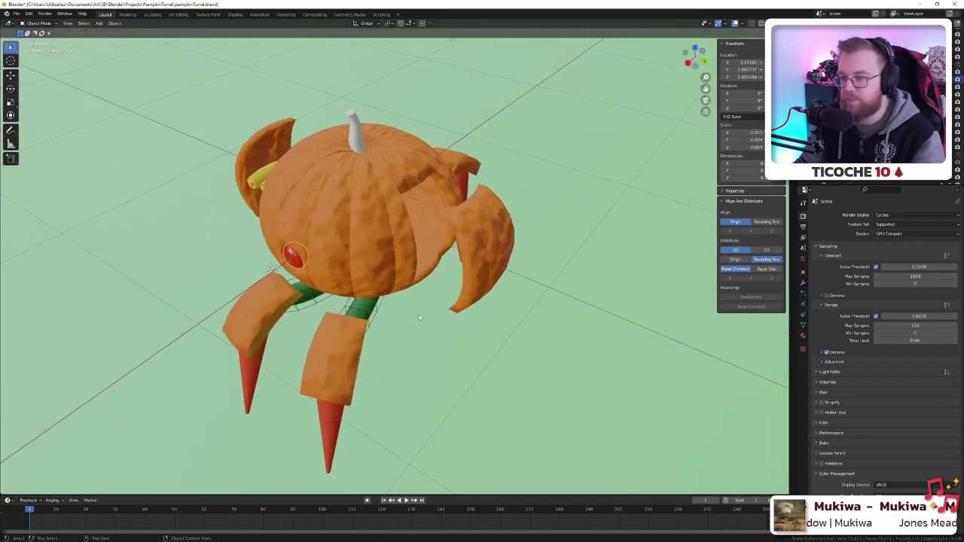
pyautogui.click(859, 116)
pyautogui.click(859, 125)
pyautogui.click(859, 132)
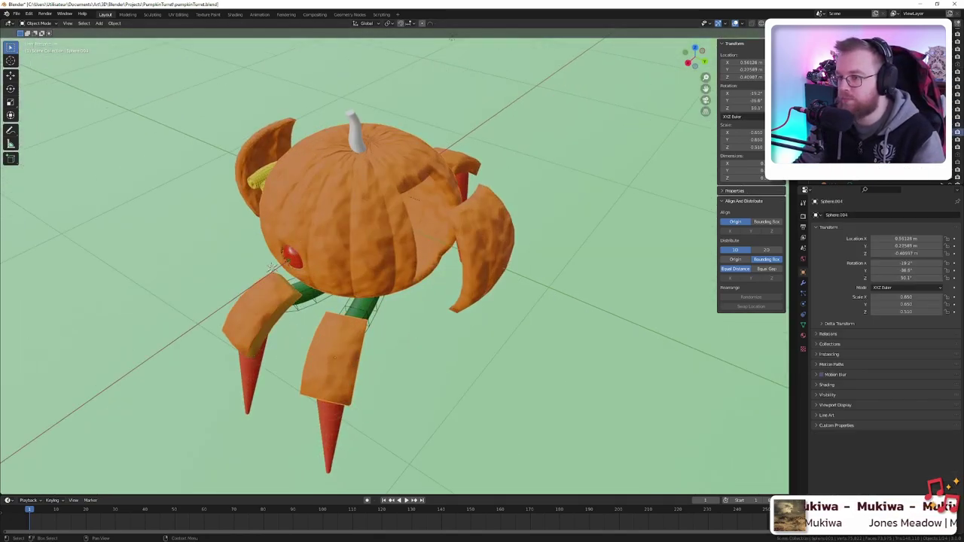
pyautogui.moveTo(386, 234); pyautogui.dragTo(405, 279, button='middle')
pyautogui.scroll(-2, 457, 202)
pyautogui.scroll(5, 424, 251)
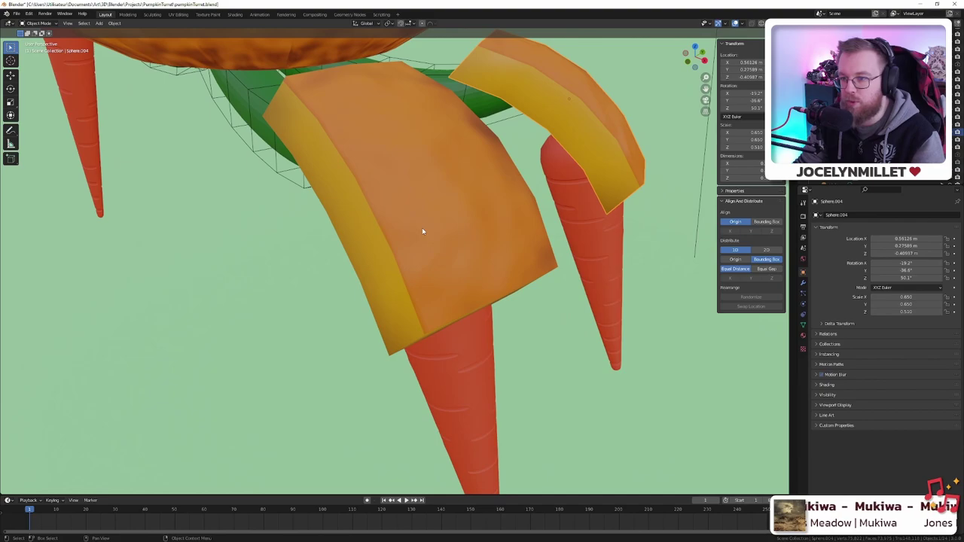
pyautogui.scroll(-4, 423, 231)
pyautogui.moveTo(387, 216); pyautogui.dragTo(404, 203, button='middle')
# - Switch to the browser to examine the cut-open pumpkin photo, and return to Blender
pyautogui.hotkey('alt', 'Tab')
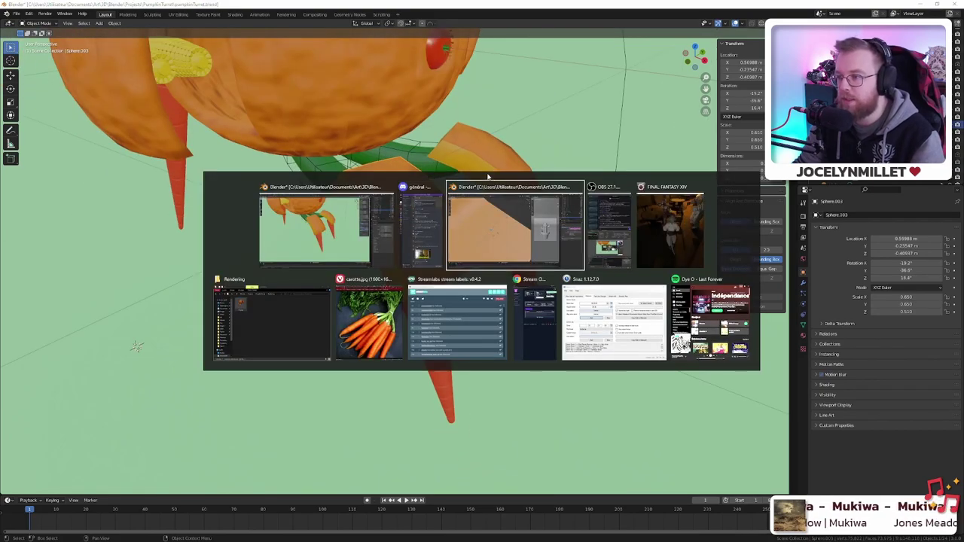
pyautogui.hotkey('alt', 'Tab')
pyautogui.hotkey('alt', 'Tab')
pyautogui.hotkey('alt', 'shift', 'Tab')
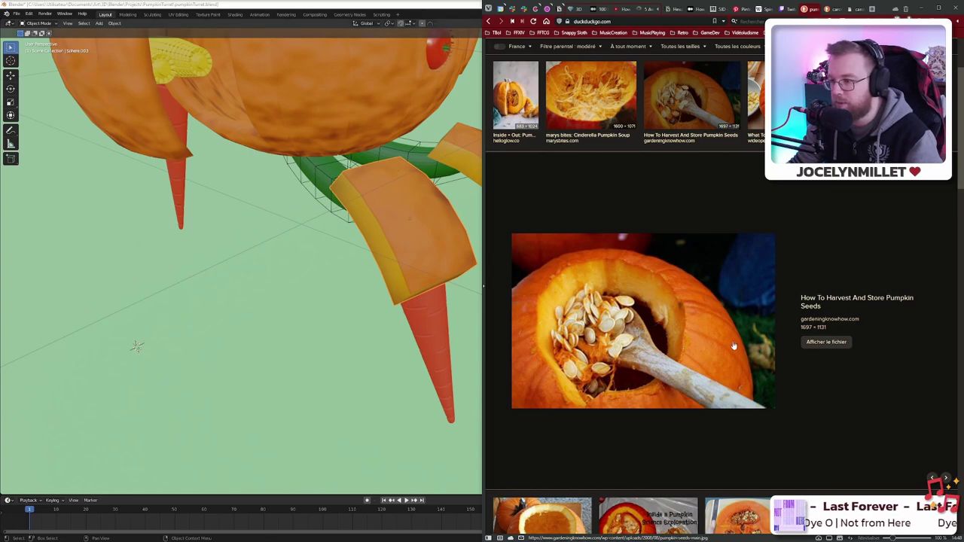
pyautogui.click(389, 6)
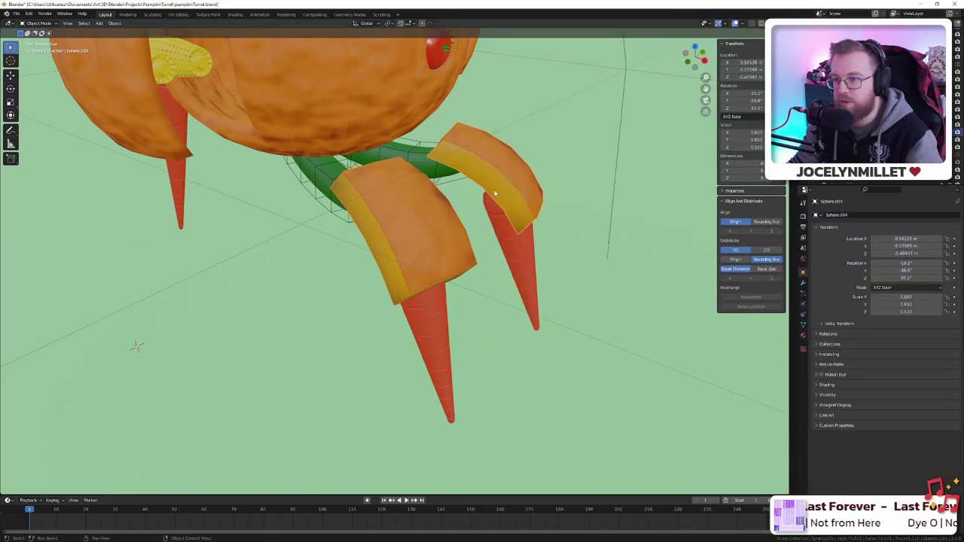
# - Shift the InsidePumpkin material's base color from orange toward golden yellow, comparing it with the pumpkin photo in the browser
pyautogui.click(803, 336)
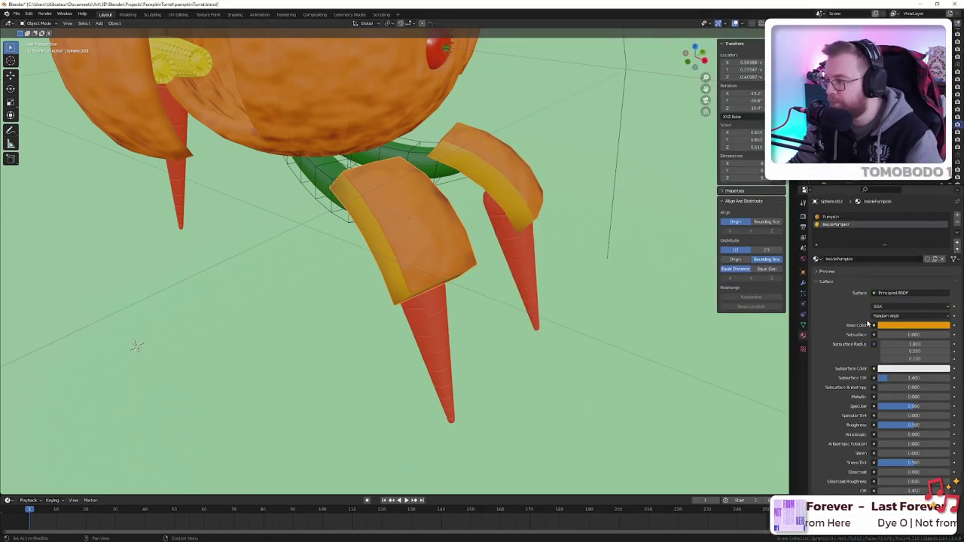
pyautogui.click(915, 325)
pyautogui.moveTo(895, 268); pyautogui.dragTo(890, 263)
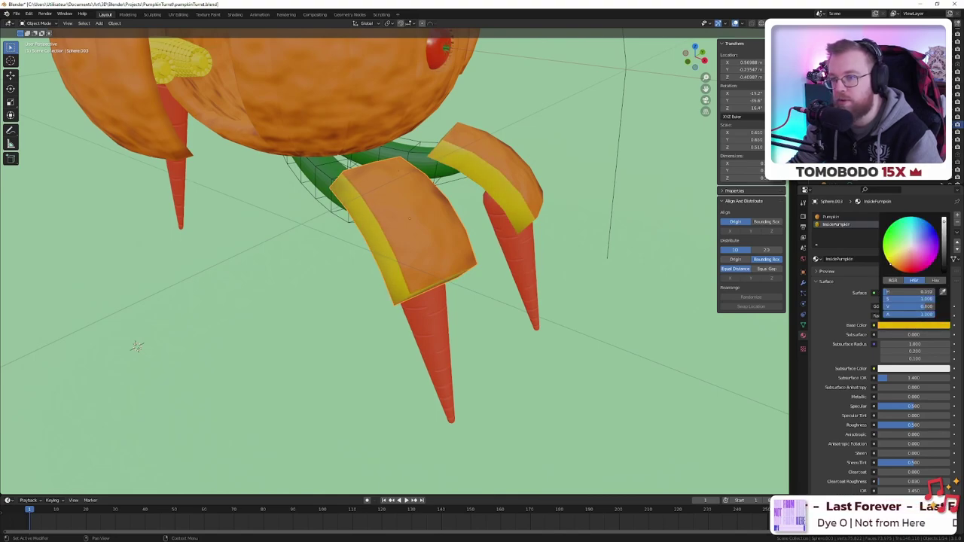
pyautogui.hotkey('alt', 'Tab')
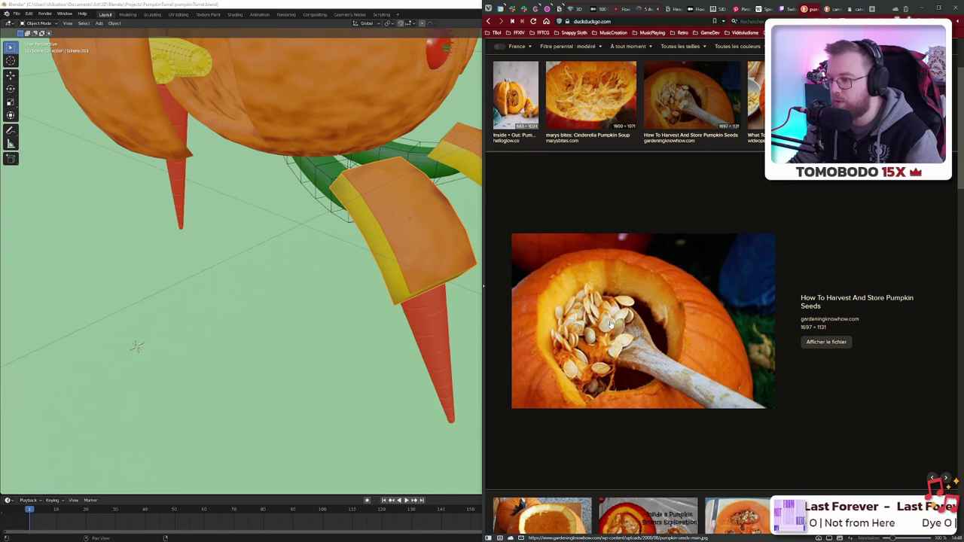
pyautogui.hotkey('alt', 'Tab')
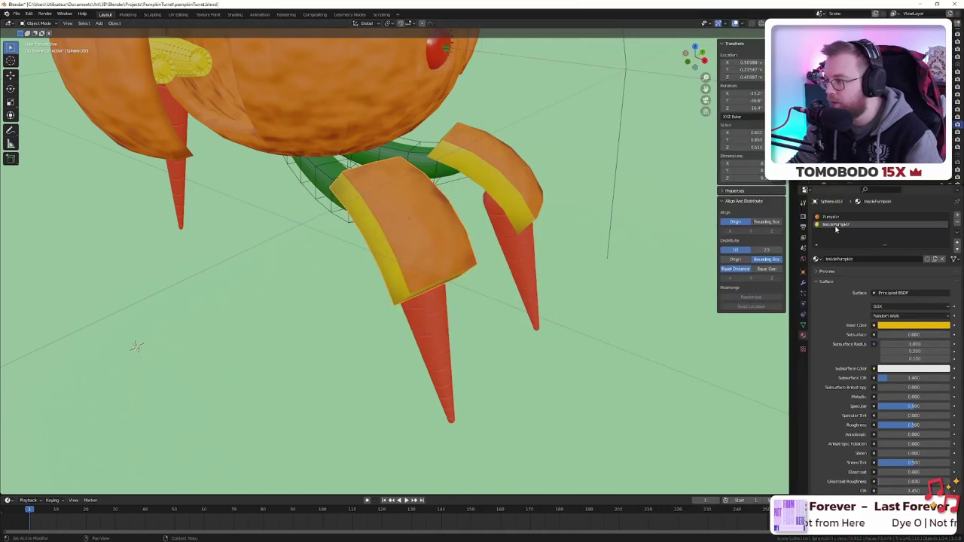
# - Open the Pumpkin material's nodes in the Shading workspace, and detach and reconnect the Displacement link to the Material Output
pyautogui.click(830, 218)
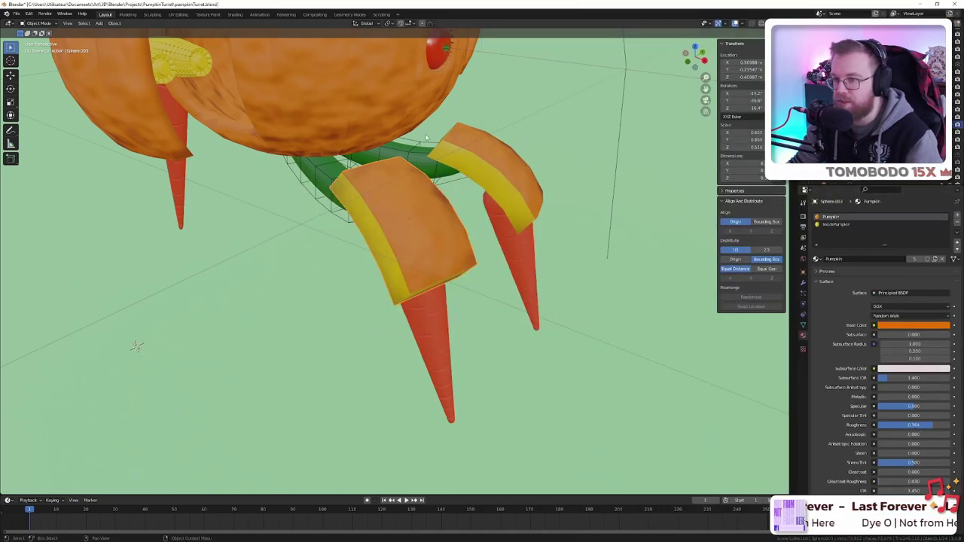
pyautogui.moveTo(422, 249)
pyautogui.mouseDown(button='middle')
pyautogui.moveTo(403, 271)
pyautogui.moveTo(375, 262)
pyautogui.mouseUp(button='middle')
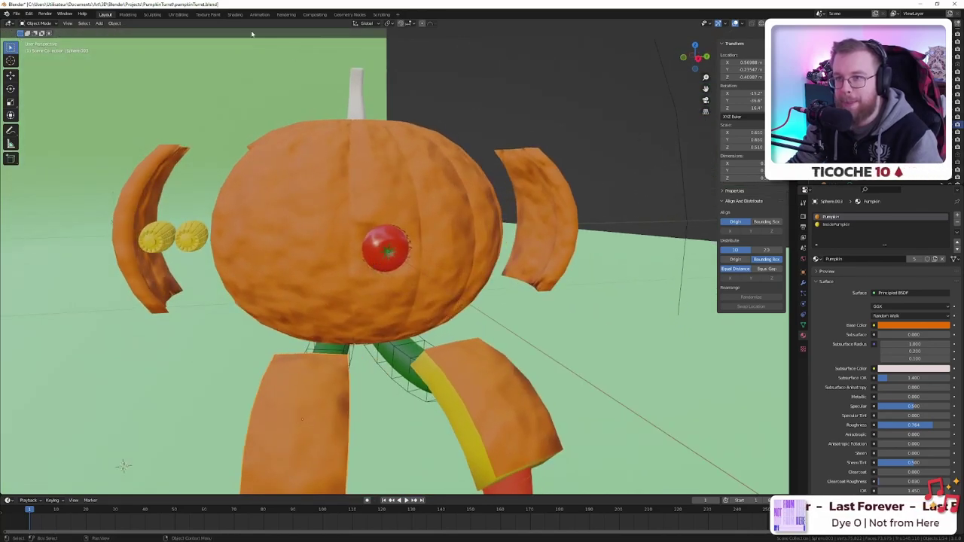
pyautogui.click(235, 14)
pyautogui.moveTo(534, 386); pyautogui.dragTo(485, 364, button='middle')
pyautogui.scroll(-4, 485, 364)
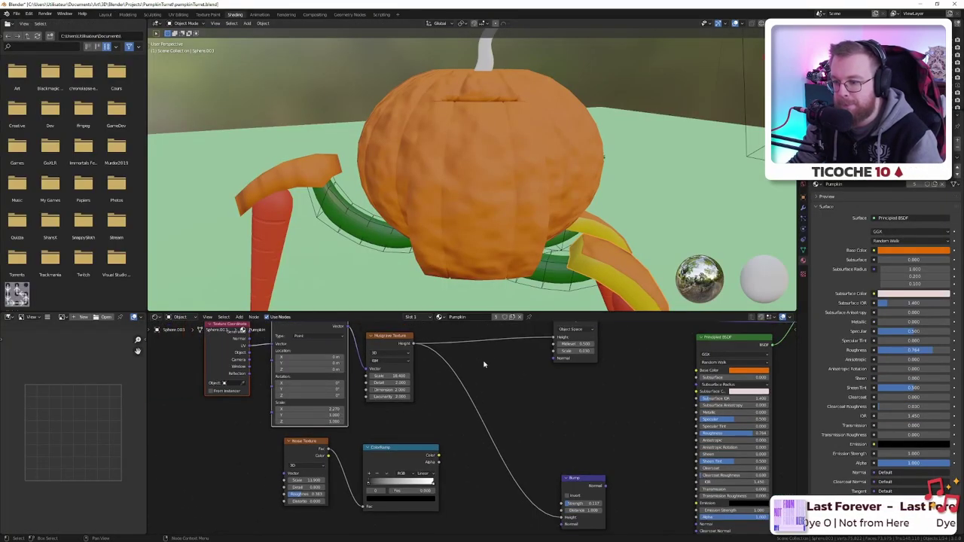
pyautogui.scroll(-5, 497, 376)
pyautogui.moveTo(682, 387); pyautogui.dragTo(531, 393, button='middle')
pyautogui.scroll(4, 546, 394)
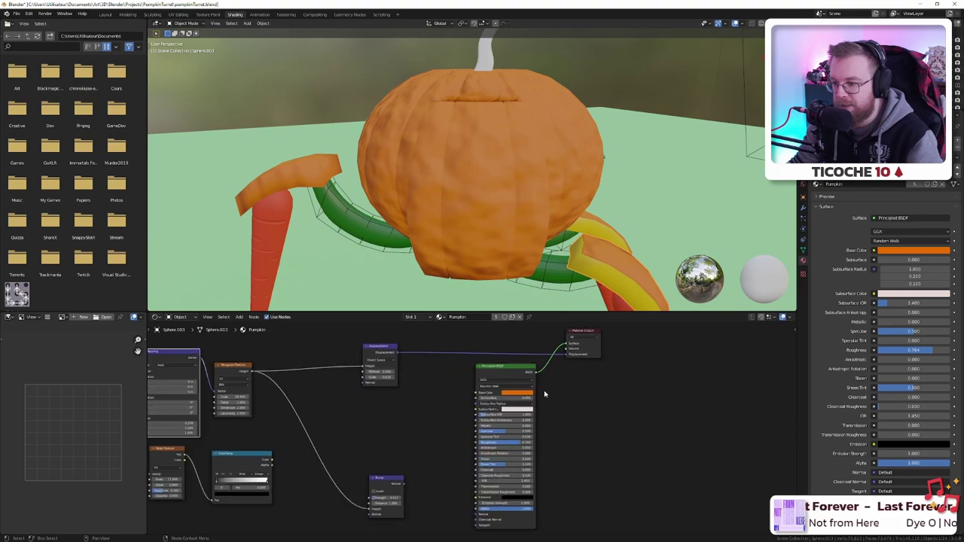
pyautogui.scroll(-3, 455, 390)
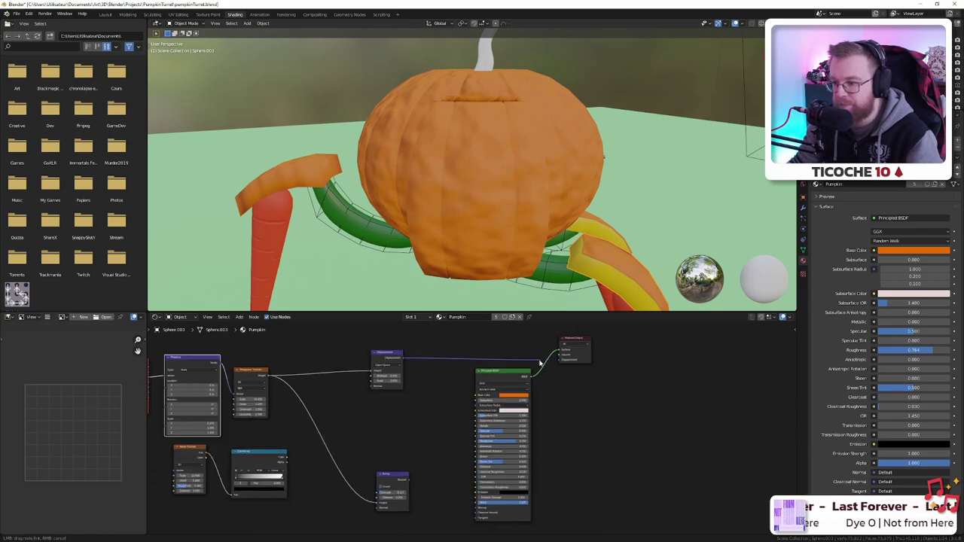
pyautogui.moveTo(558, 363); pyautogui.dragTo(536, 363)
pyautogui.moveTo(401, 357); pyautogui.dragTo(559, 360)
# - Set the Pumpkin material's subsurface color to a saturated orange and its Subsurface value to 0.259
pyautogui.scroll(1, 525, 408)
pyautogui.scroll(5, 525, 408)
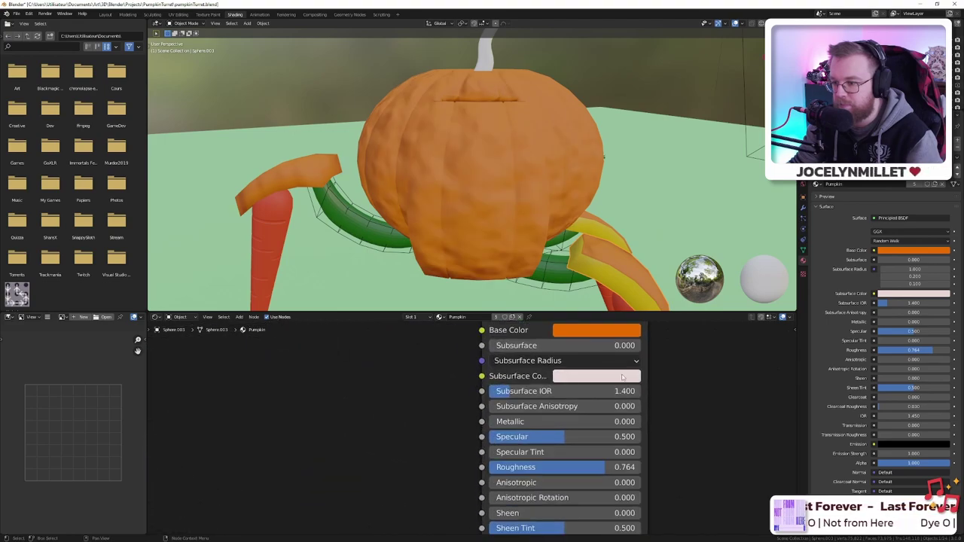
pyautogui.scroll(1, 567, 415)
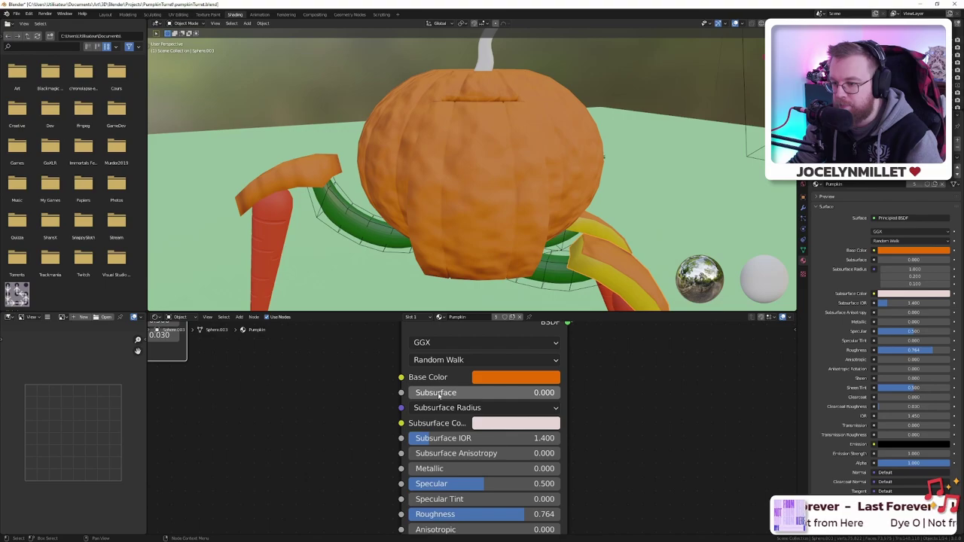
pyautogui.click(505, 425)
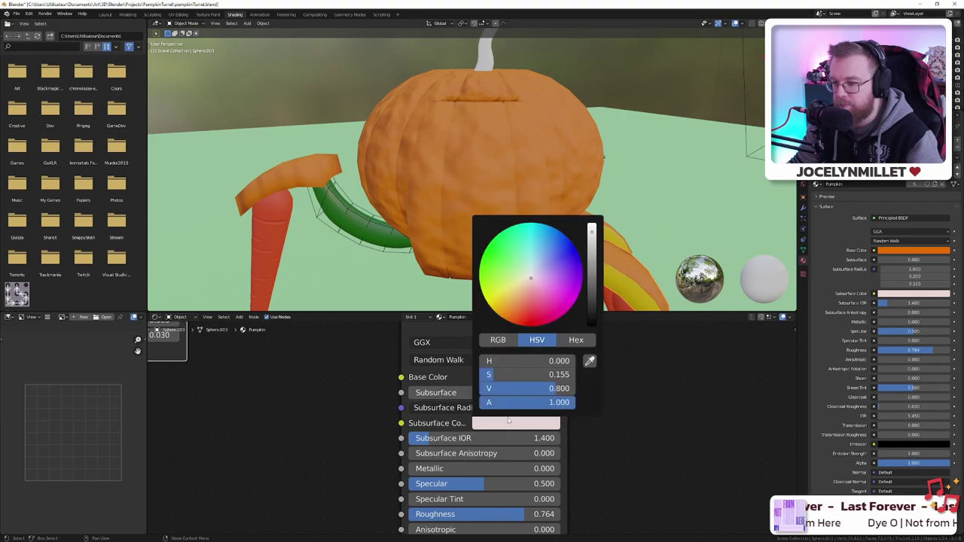
pyautogui.click(521, 303)
pyautogui.moveTo(520, 305)
pyautogui.mouseDown()
pyautogui.moveTo(507, 300)
pyautogui.moveTo(509, 309)
pyautogui.mouseUp()
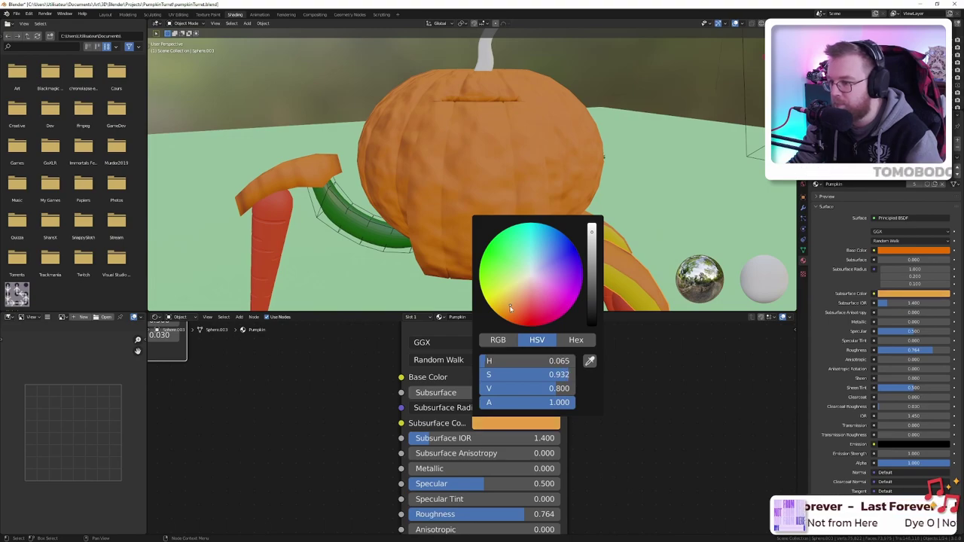
pyautogui.moveTo(422, 396)
pyautogui.mouseDown()
pyautogui.moveTo(556, 397)
pyautogui.moveTo(418, 397)
pyautogui.mouseUp()
pyautogui.click(493, 421)
pyautogui.moveTo(517, 307); pyautogui.dragTo(502, 317)
pyautogui.moveTo(420, 393); pyautogui.dragTo(452, 393)
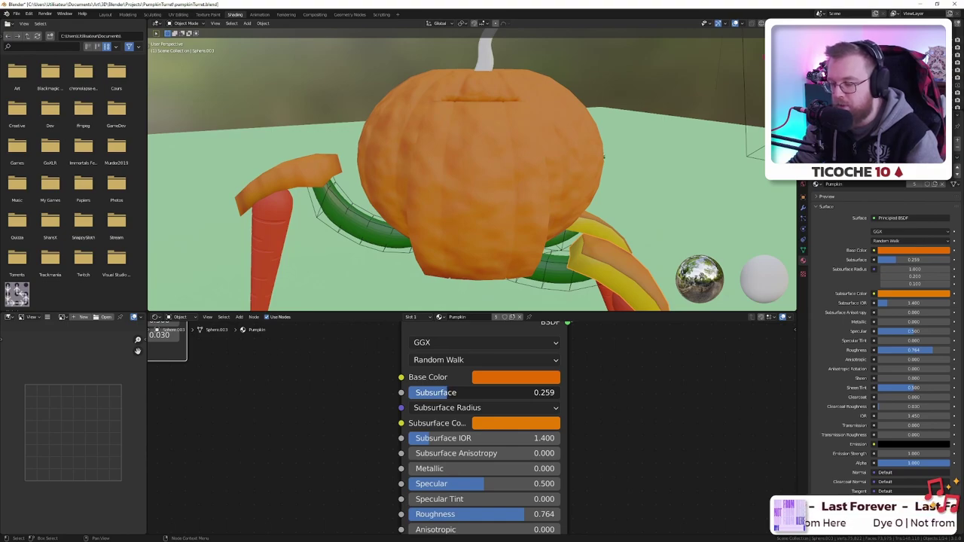
# - Select the front leg's pumpkin plate and show the nodes of its InsidePumpkin material
pyautogui.moveTo(649, 157); pyautogui.dragTo(548, 198, button='middle')
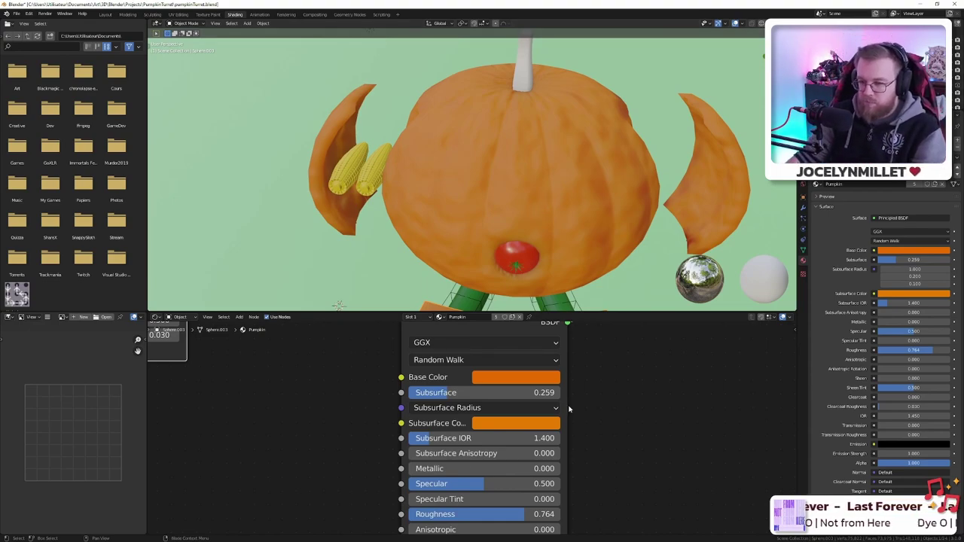
pyautogui.scroll(-3, 557, 377)
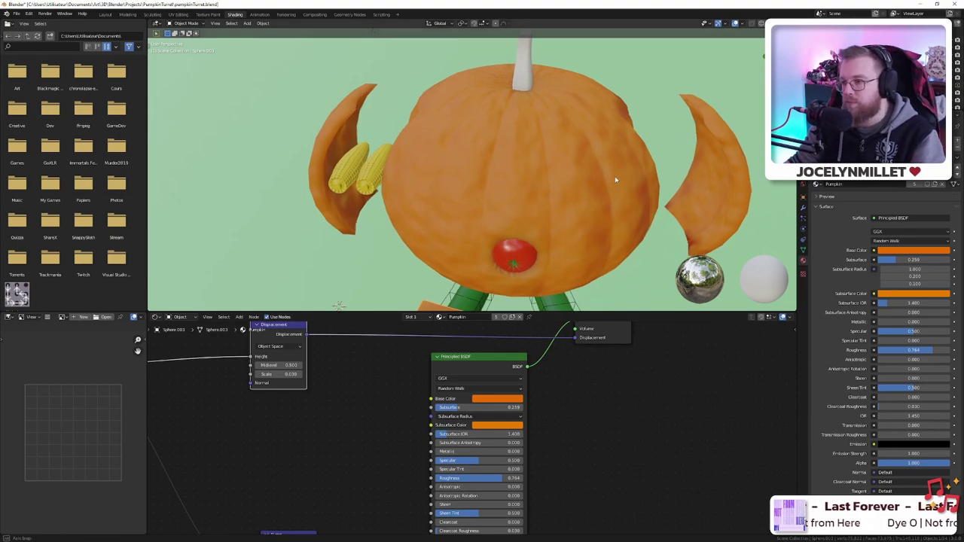
pyautogui.moveTo(615, 180); pyautogui.dragTo(631, 210, button='middle')
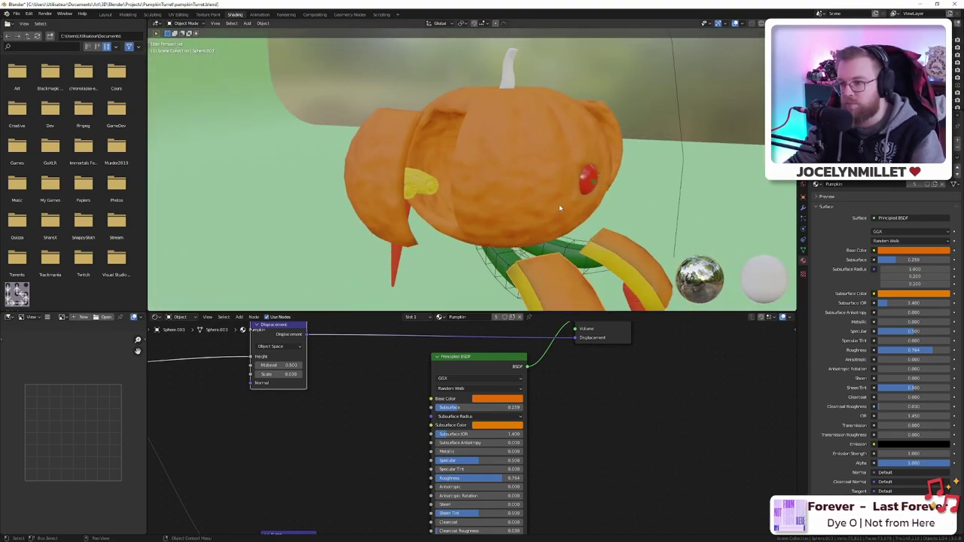
pyautogui.moveTo(559, 208); pyautogui.dragTo(503, 212, button='middle')
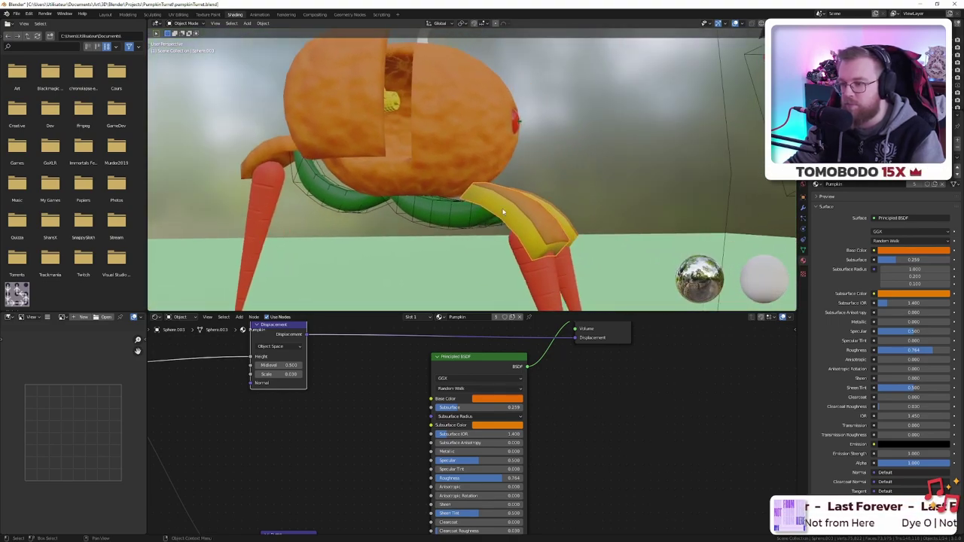
pyautogui.click(503, 211)
pyautogui.click(530, 221)
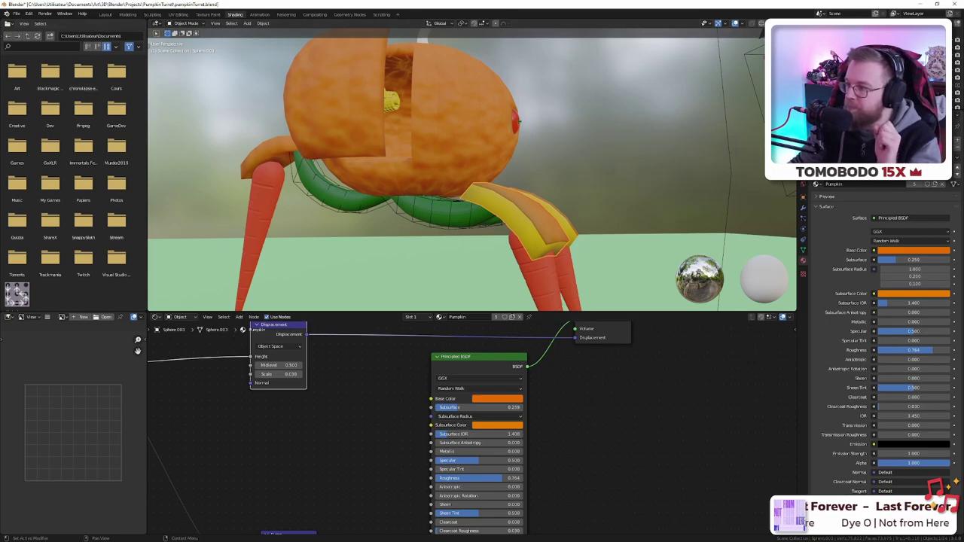
pyautogui.click(866, 148)
pyautogui.scroll(-3, 518, 428)
pyautogui.moveTo(565, 403); pyautogui.dragTo(507, 431, button='middle')
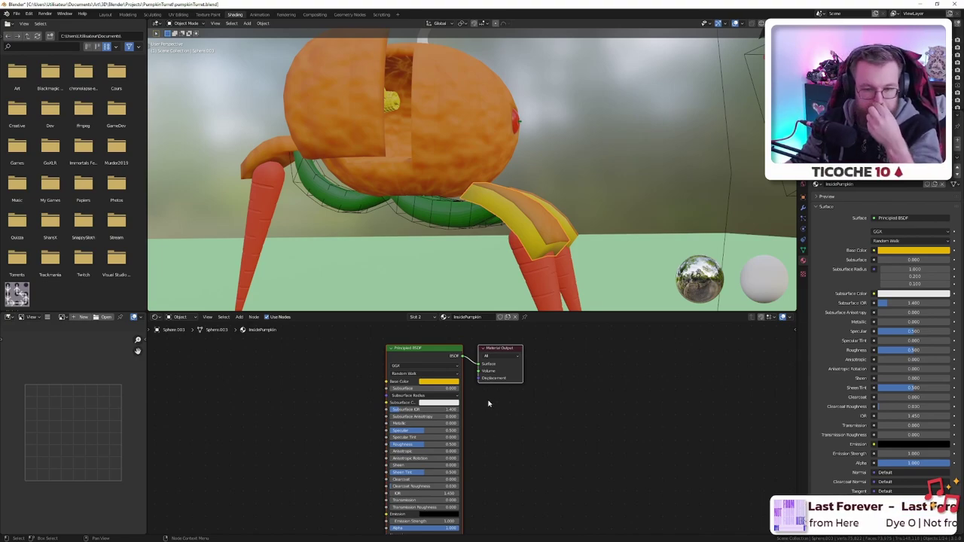
# - Lower the InsidePumpkin material's roughness on the leg plates, comparing the look with the pumpkin photo in the browser
pyautogui.hotkey('alt', 'Tab')
pyautogui.hotkey('alt', 'Tab')
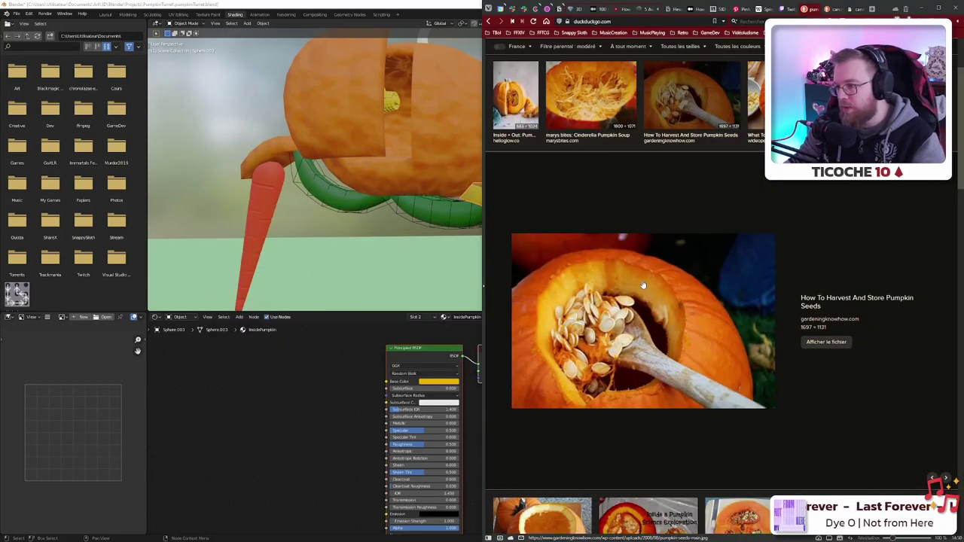
pyautogui.click(448, 336)
pyautogui.scroll(3, 534, 221)
pyautogui.moveTo(534, 221); pyautogui.dragTo(497, 212, button='middle')
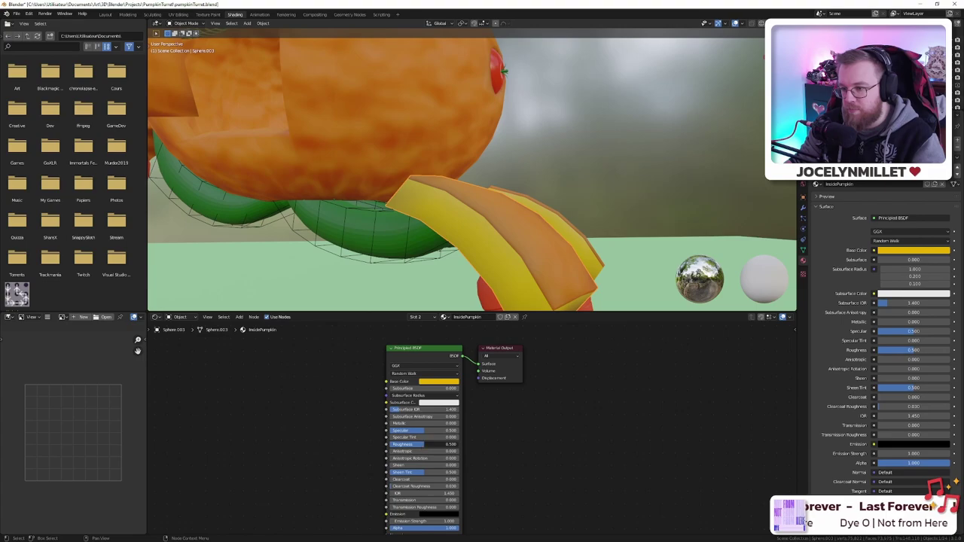
pyautogui.moveTo(422, 445); pyautogui.dragTo(403, 444)
pyautogui.hotkey('alt', 'Tab')
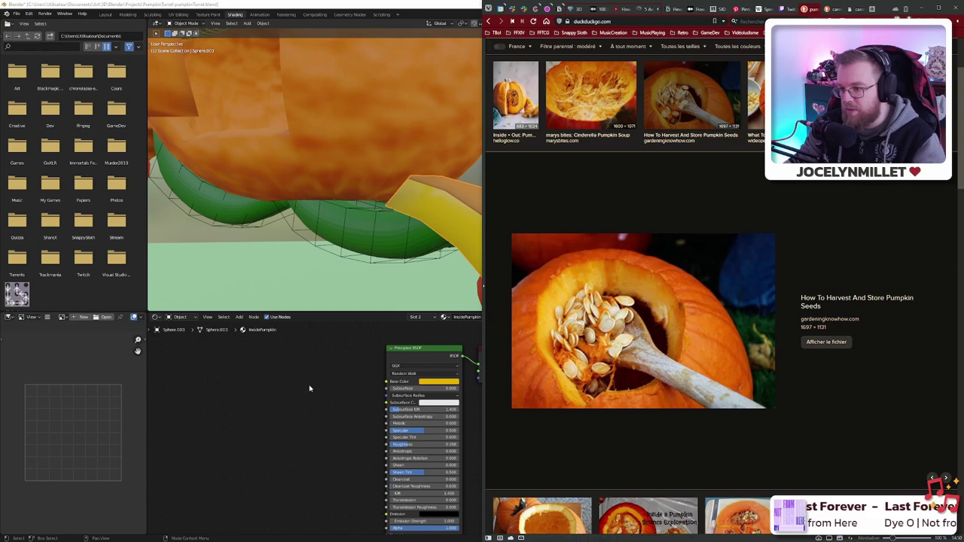
pyautogui.hotkey('alt', 'Tab')
pyautogui.moveTo(479, 244)
pyautogui.mouseDown(button='middle')
pyautogui.moveTo(458, 232)
pyautogui.moveTo(497, 244)
pyautogui.mouseUp(button='middle')
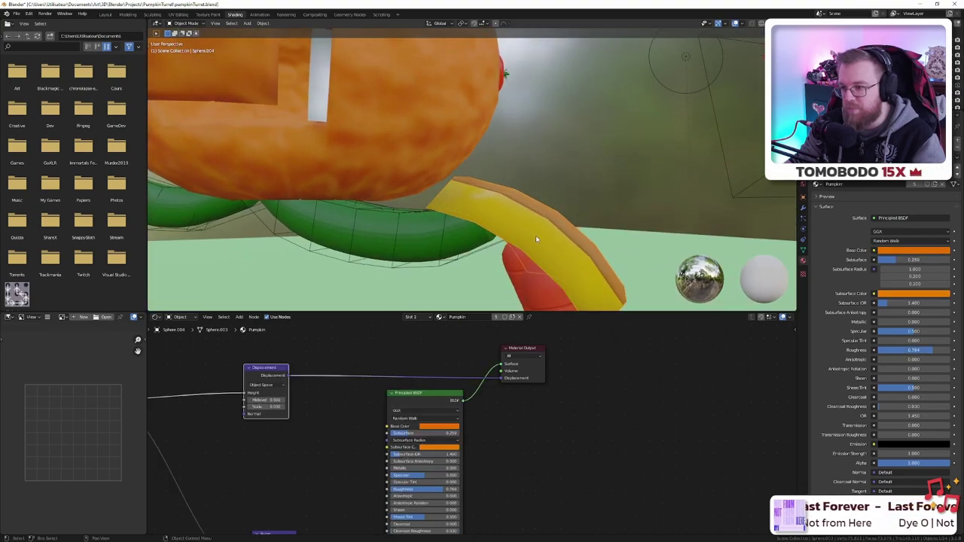
# - Edge-slide two edge loops at the skin and flesh boundary of the leg's pumpkin plate to thin its orange skin
pyautogui.press('Tab')
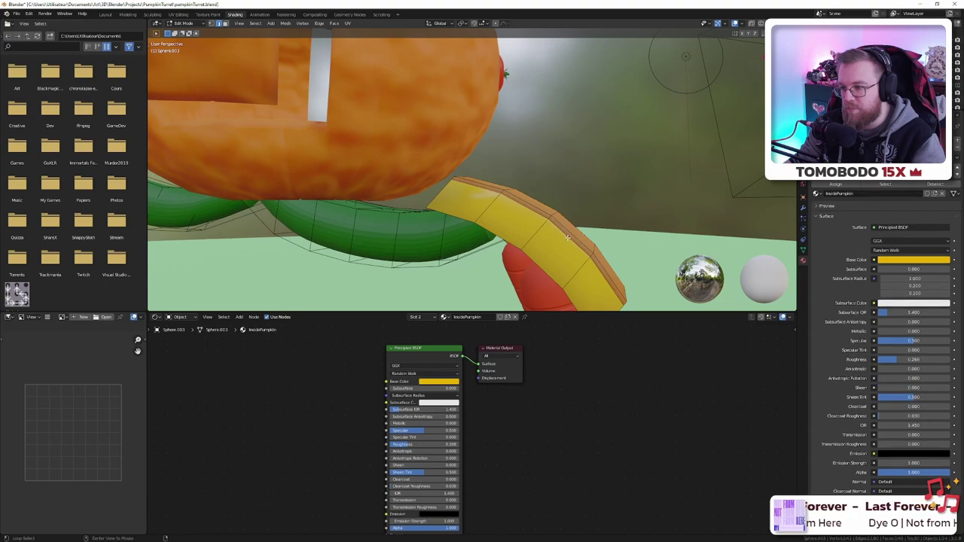
pyautogui.moveTo(571, 249)
pyautogui.mouseDown(button='middle')
pyautogui.moveTo(602, 249)
pyautogui.moveTo(557, 241)
pyautogui.mouseUp(button='middle')
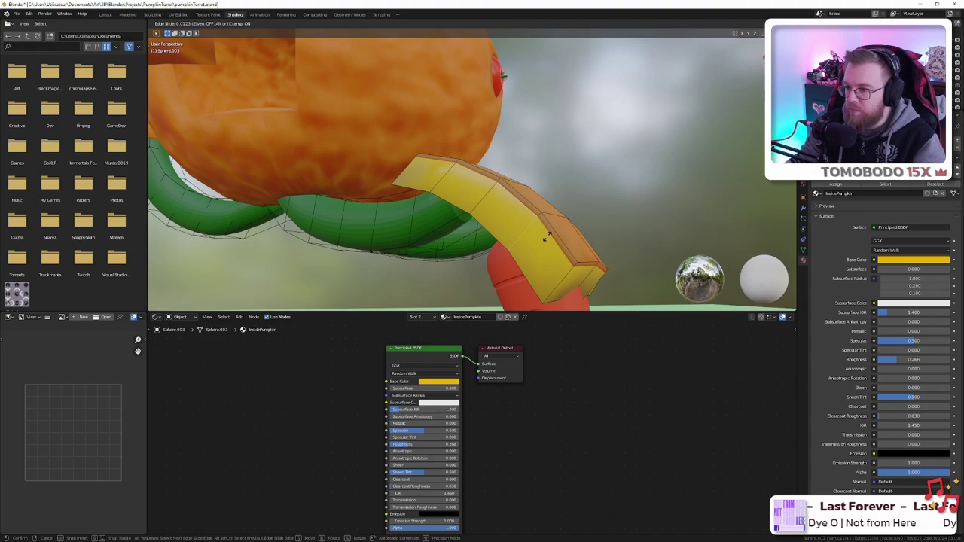
pyautogui.press('g')
pyautogui.press('g')
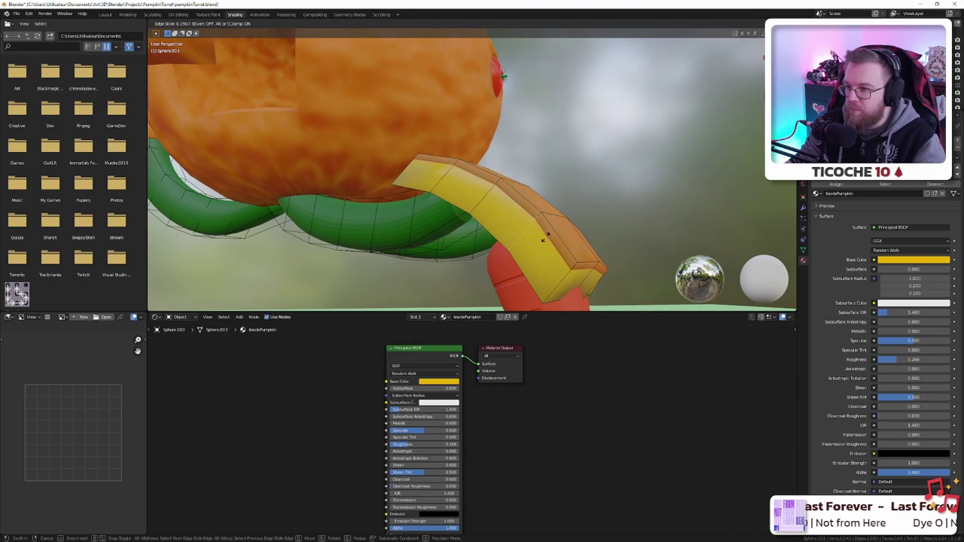
pyautogui.click(542, 239)
pyautogui.hotkey('alt', 'Tab')
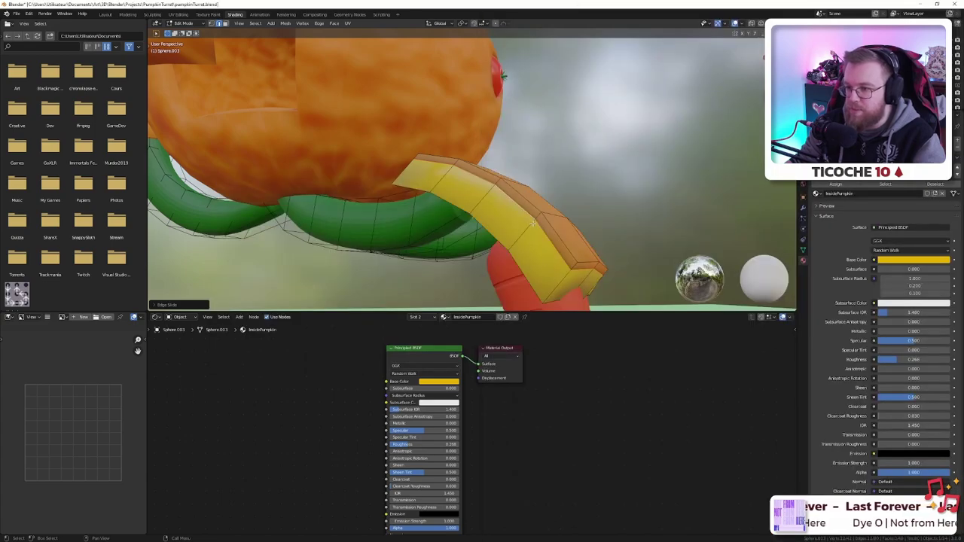
pyautogui.press('g')
pyautogui.press('g')
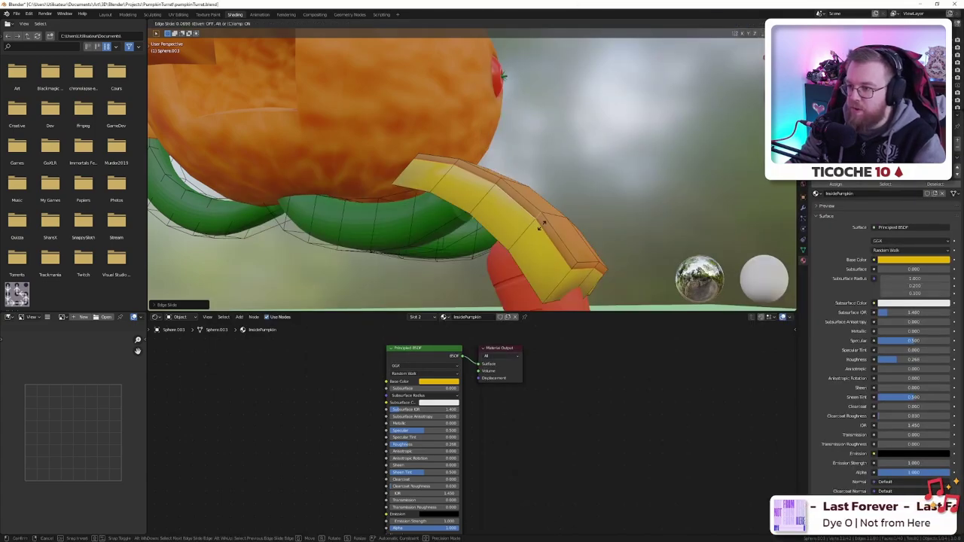
pyautogui.click(557, 225)
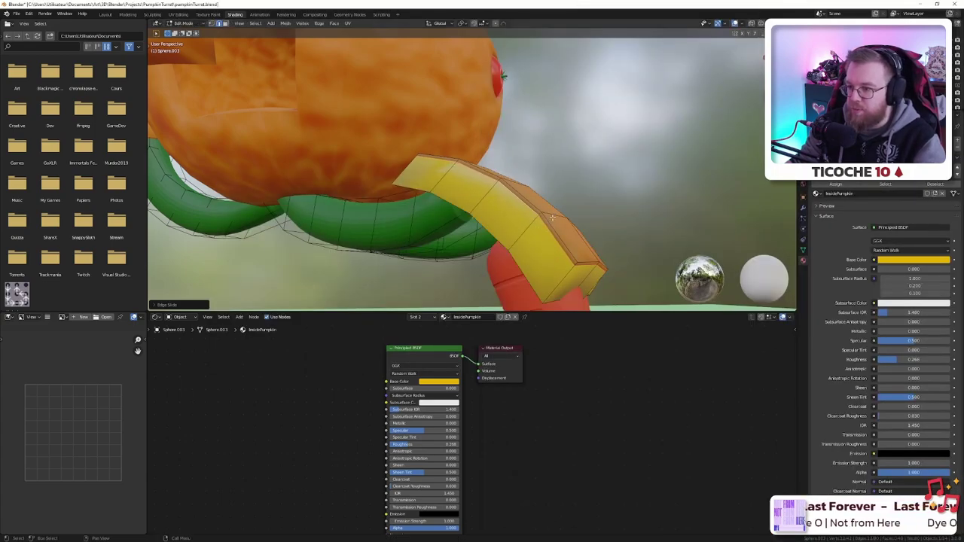
pyautogui.press('Tab')
pyautogui.moveTo(563, 230); pyautogui.dragTo(542, 241, button='middle')
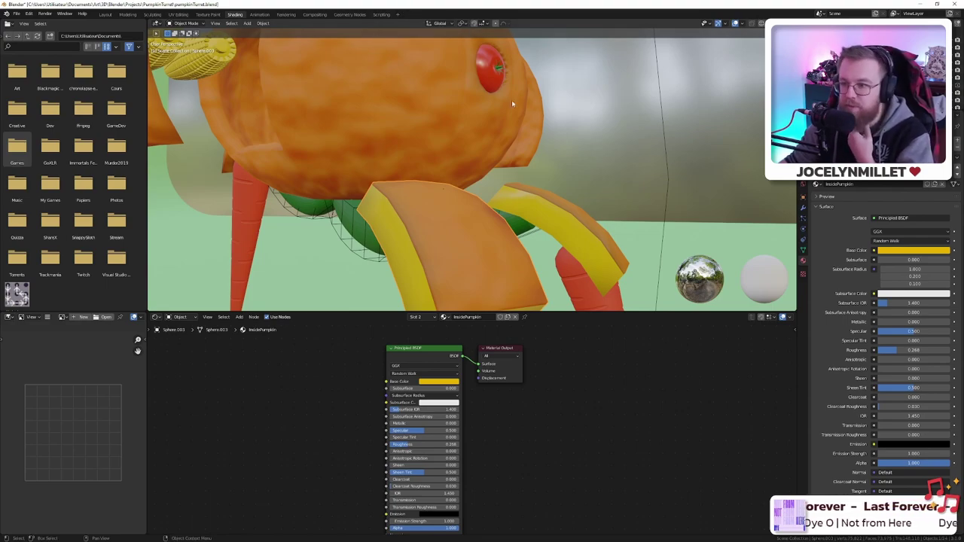
# - Save the file and select the turret's main pumpkin body to show its Pumpkin material nodes
pyautogui.scroll(-3, 411, 253)
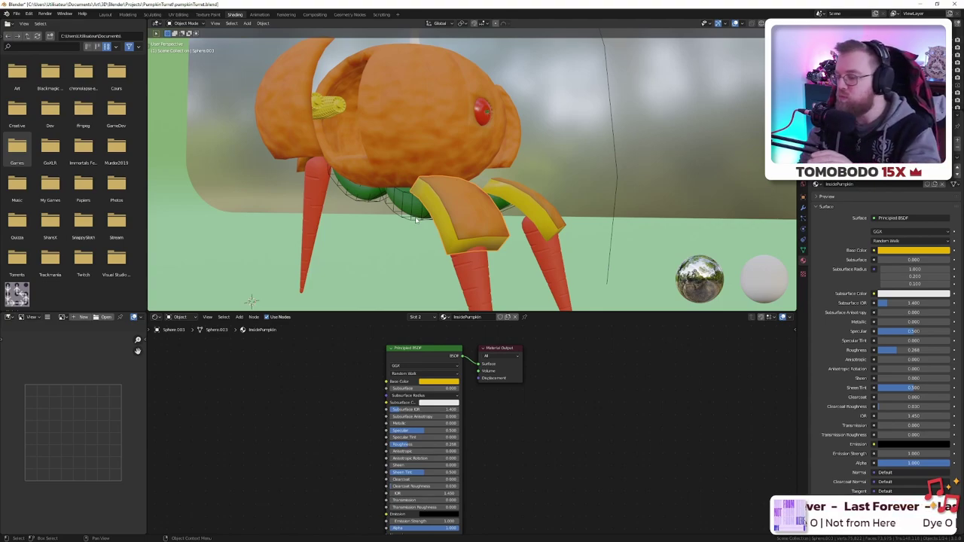
pyautogui.click(486, 249)
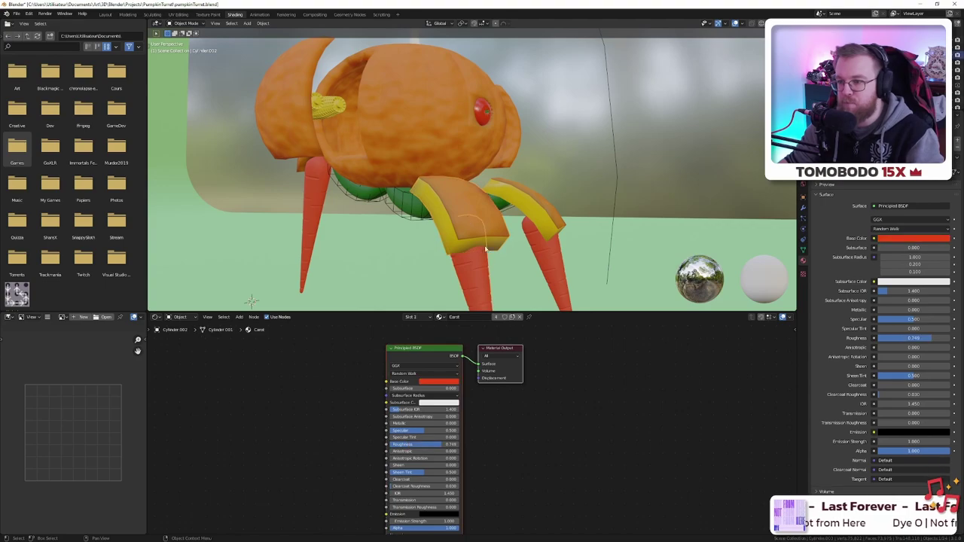
pyautogui.click(476, 194)
pyautogui.hotkey('ctrl', 's')
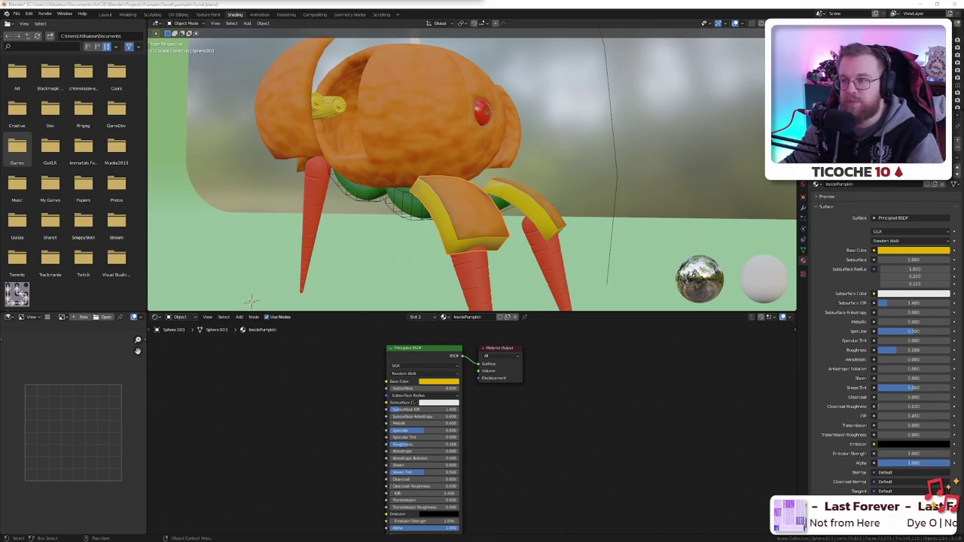
pyautogui.moveTo(476, 194); pyautogui.dragTo(467, 150, button='middle')
pyautogui.click(423, 169)
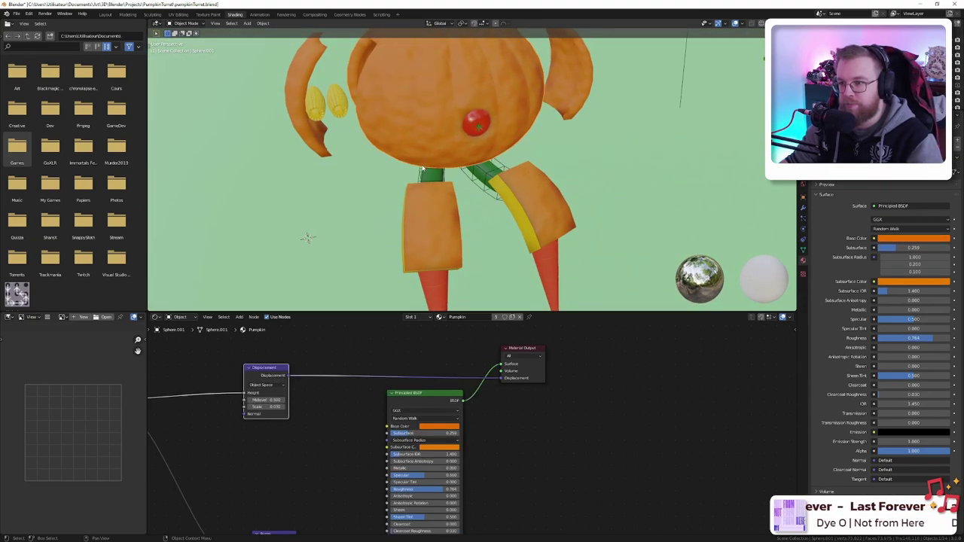
# - Switch to the browser and change the image search from "pumpkin inside" to "pumpkin"
pyautogui.hotkey('alt', 'Tab')
pyautogui.hotkey('alt', 'Tab')
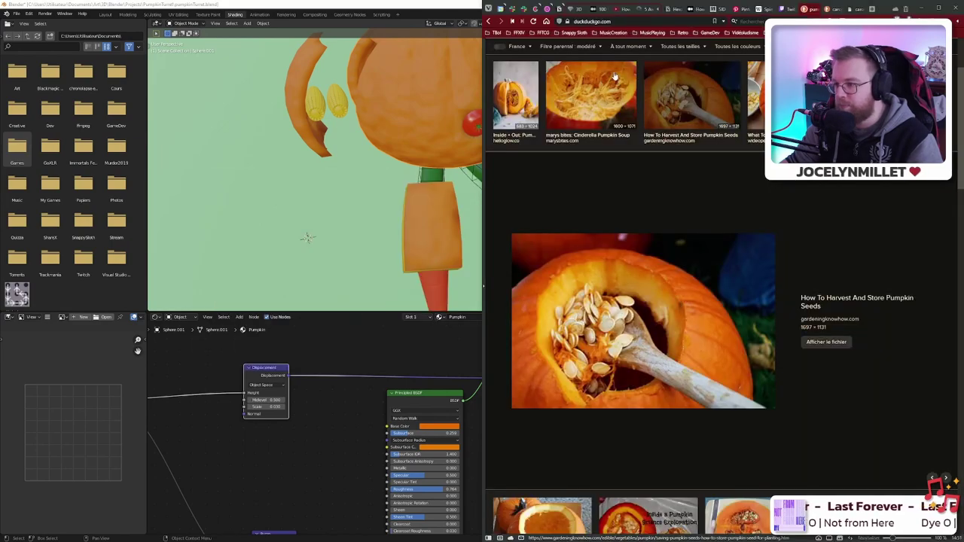
pyautogui.scroll(3, 594, 114)
pyautogui.click(576, 53)
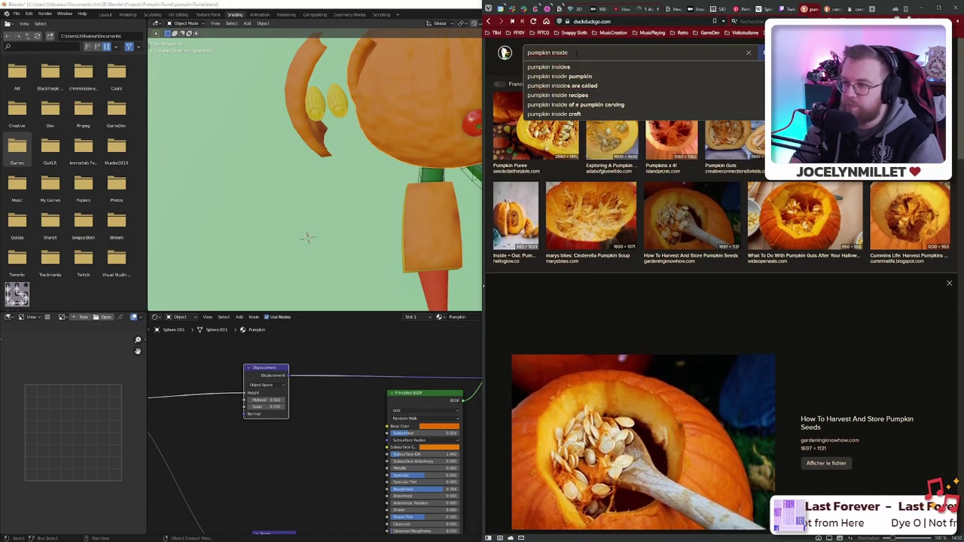
pyautogui.press('BackSpace')
pyautogui.press('BackSpace')
pyautogui.press('BackSpace')
pyautogui.press('BackSpace')
pyautogui.press('BackSpace')
pyautogui.press('BackSpace')
pyautogui.press('BackSpace')
pyautogui.press('Return')
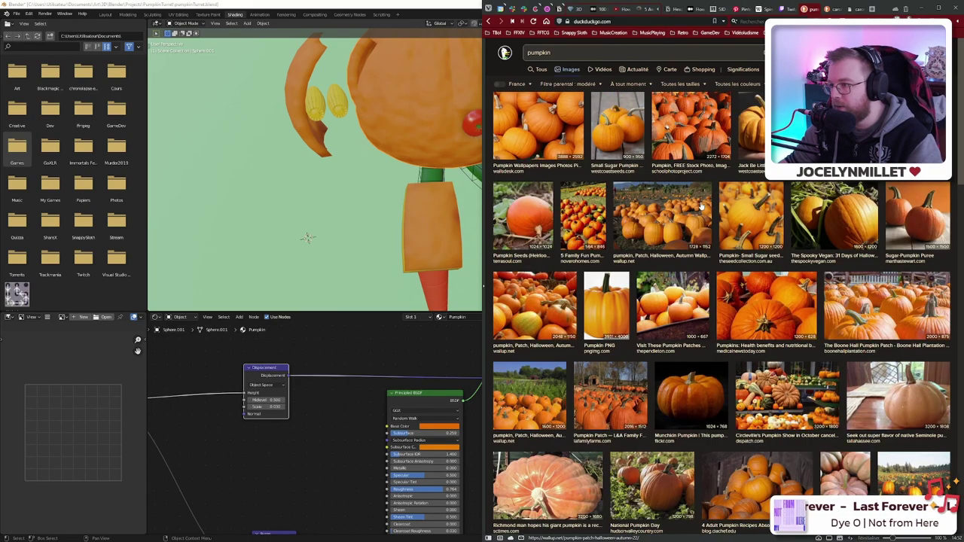
# - Examine the skin in the Red Witch and Small Sugar pumpkin photos
pyautogui.click(833, 143)
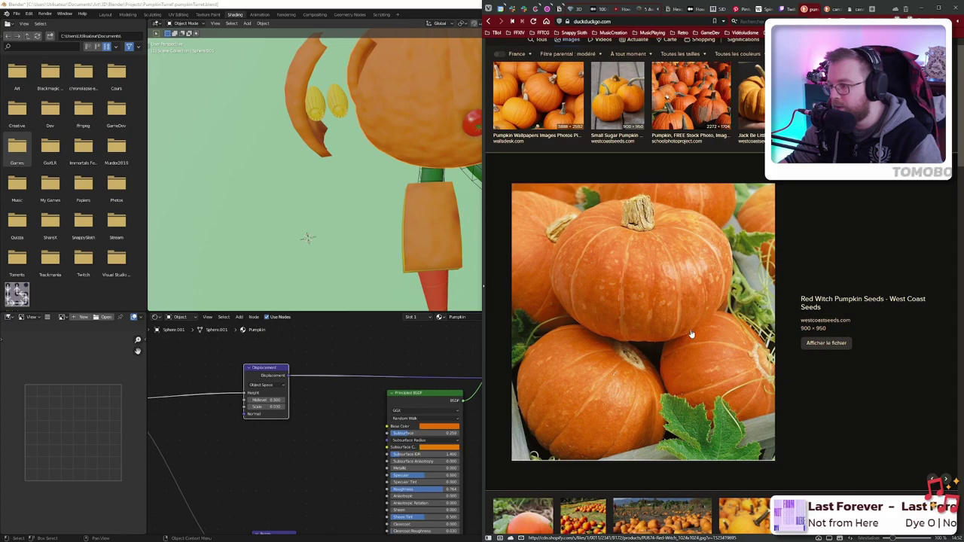
pyautogui.scroll(1, 676, 303)
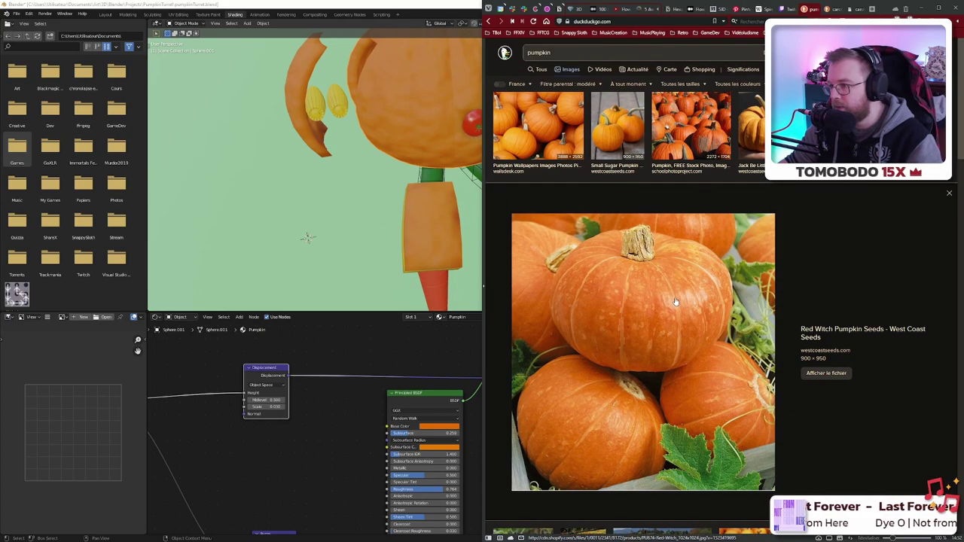
pyautogui.click(619, 135)
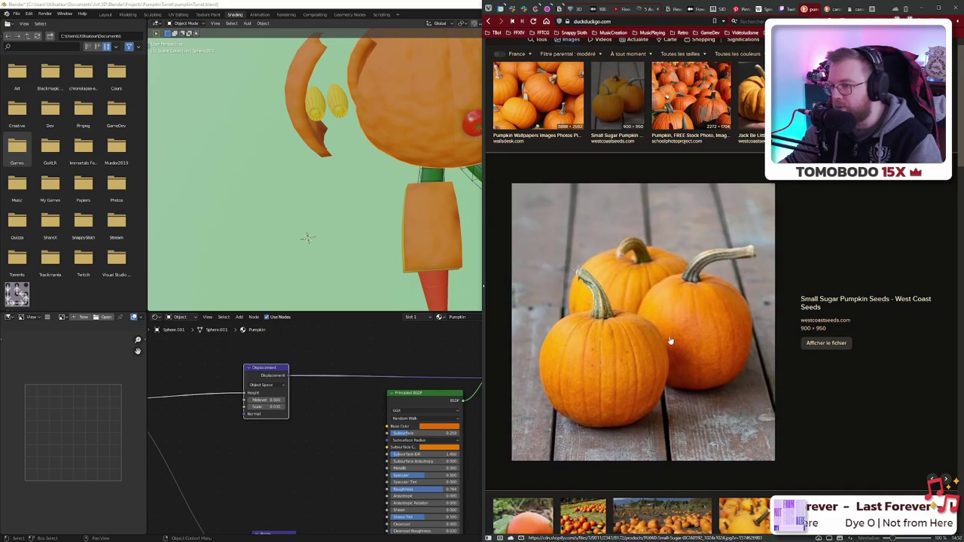
# - Back in Blender, slightly lower the brightness of the Pumpkin material's base color and check the whole turret
pyautogui.click(406, 334)
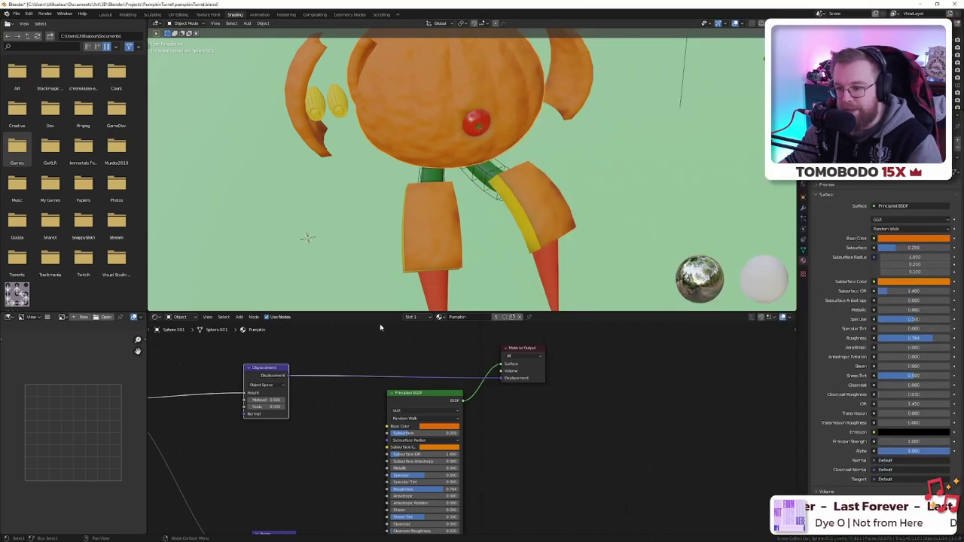
pyautogui.click(439, 427)
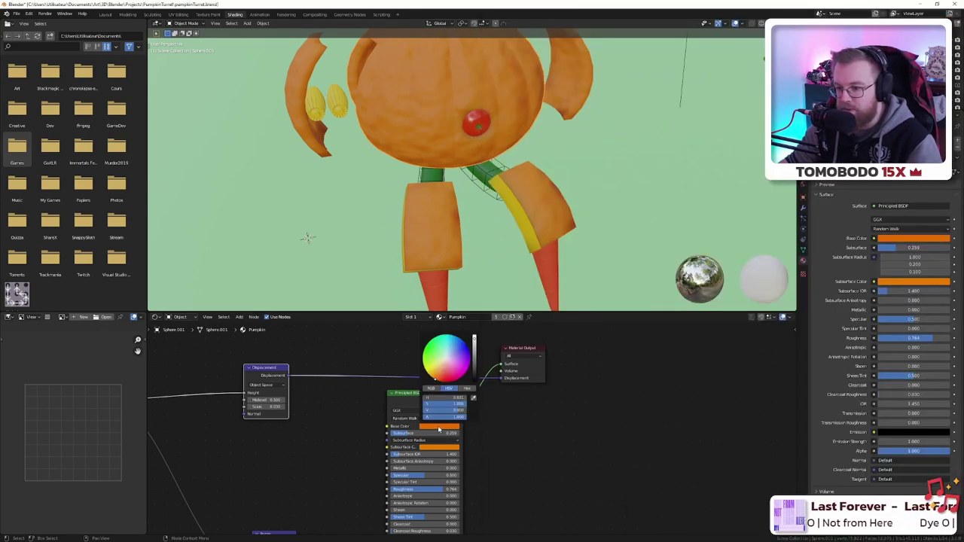
pyautogui.moveTo(458, 411)
pyautogui.mouseDown()
pyautogui.moveTo(469, 411)
pyautogui.moveTo(444, 411)
pyautogui.mouseUp()
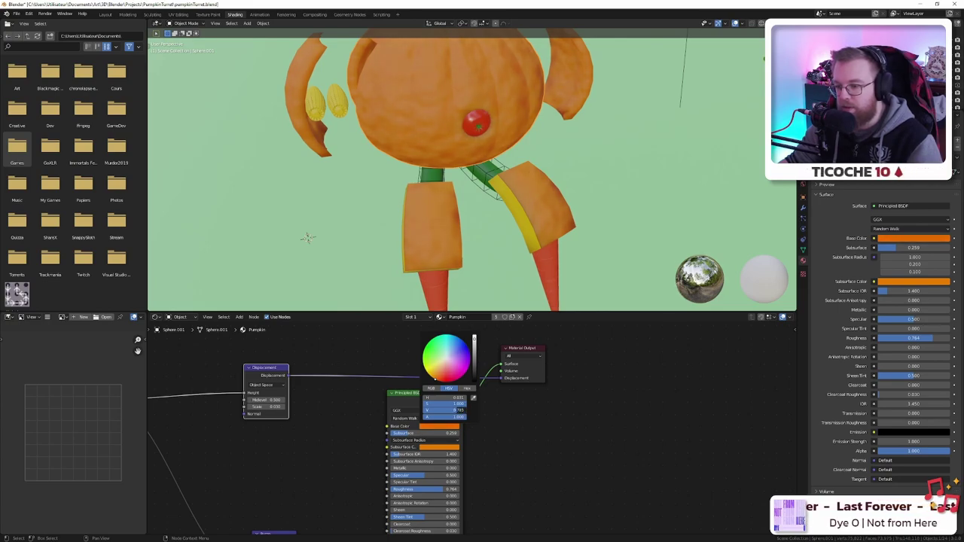
pyautogui.scroll(1, 497, 426)
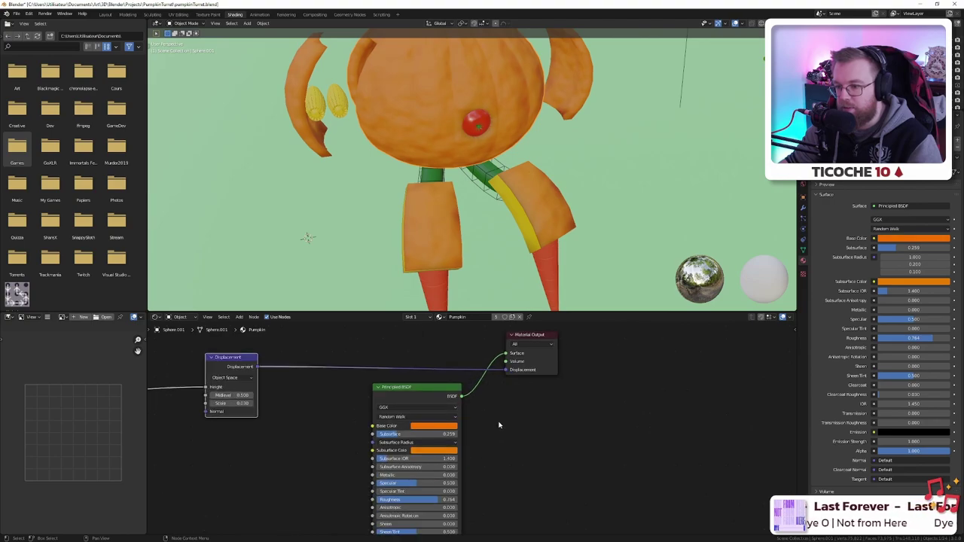
pyautogui.scroll(-4, 473, 222)
pyautogui.moveTo(474, 222); pyautogui.dragTo(490, 217, button='middle')
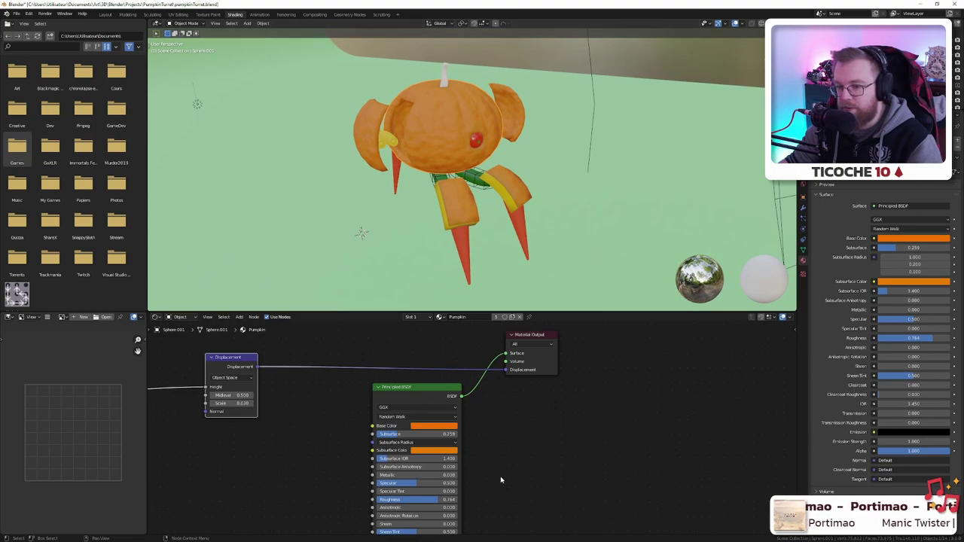
# - Try other Roughness and Metallic values on the Pumpkin material, and undo the changes
pyautogui.scroll(2, 452, 444)
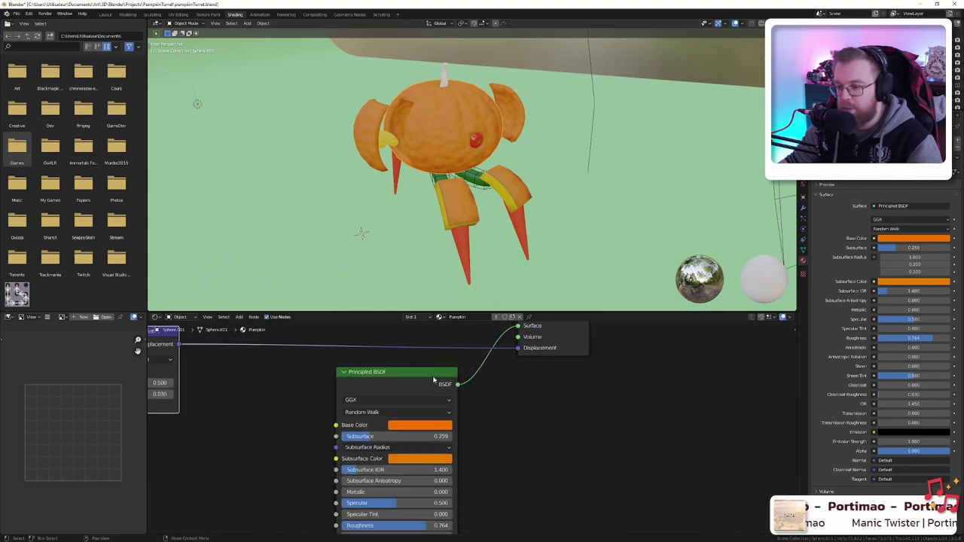
pyautogui.moveTo(481, 467); pyautogui.dragTo(515, 375, button='middle')
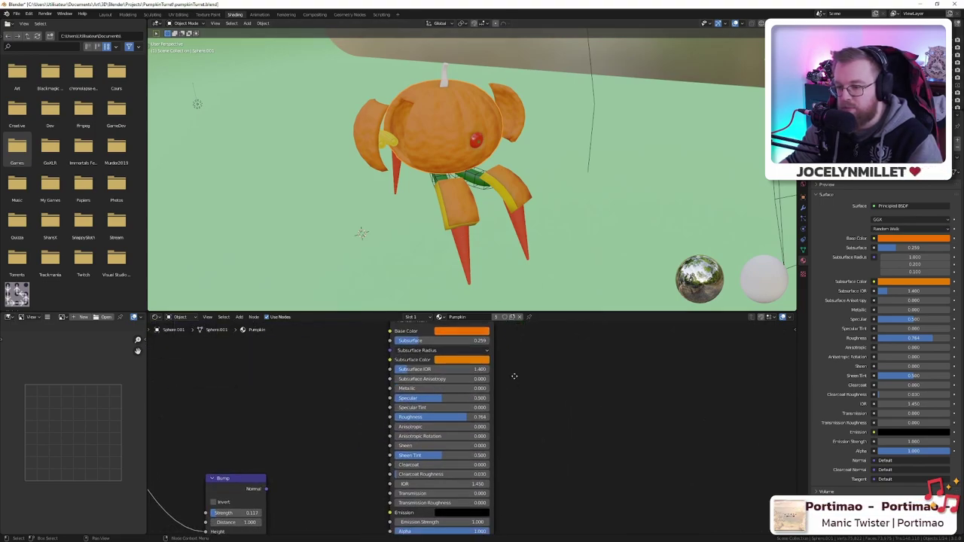
pyautogui.scroll(1, 488, 433)
pyautogui.scroll(2, 488, 434)
pyautogui.scroll(-1, 493, 453)
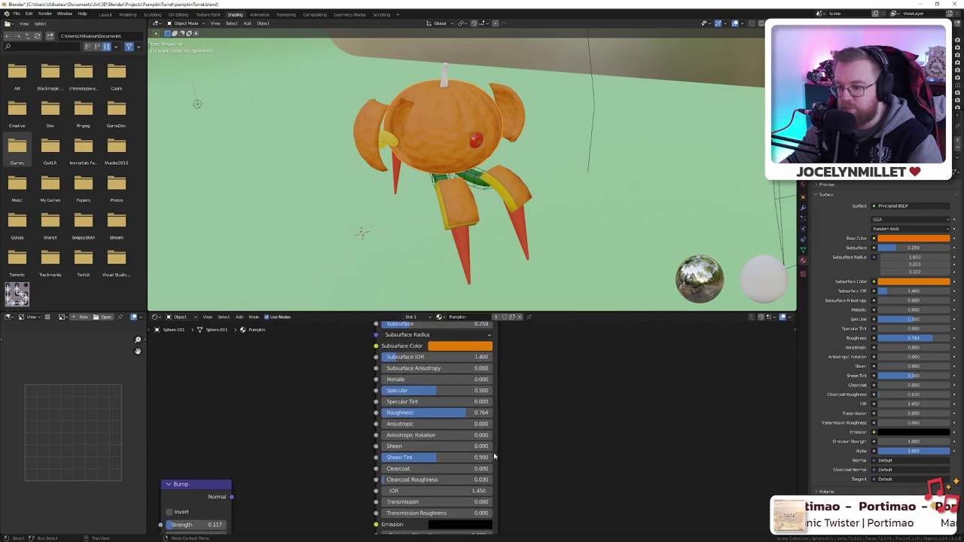
pyautogui.moveTo(517, 461); pyautogui.dragTo(511, 488, button='middle')
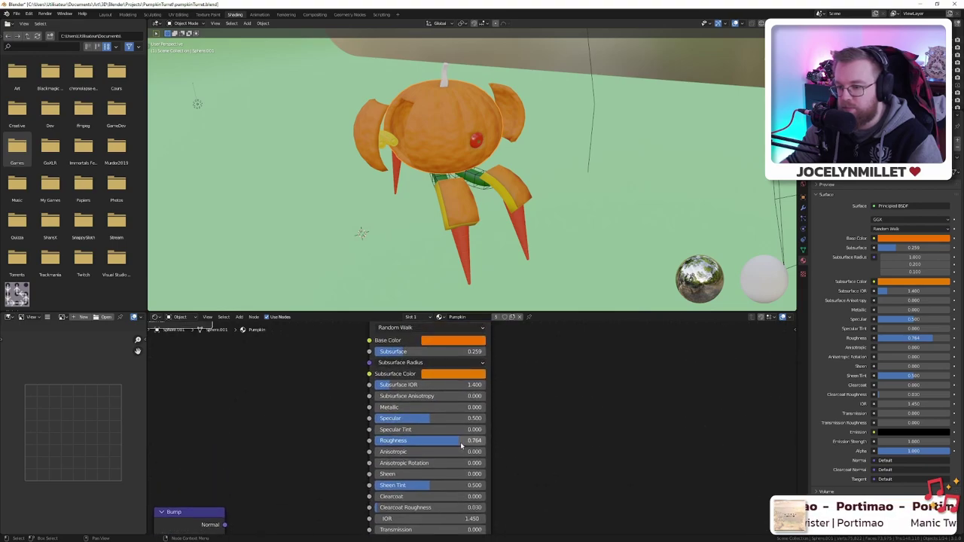
pyautogui.moveTo(460, 442)
pyautogui.mouseDown()
pyautogui.moveTo(390, 442)
pyautogui.moveTo(470, 446)
pyautogui.mouseUp()
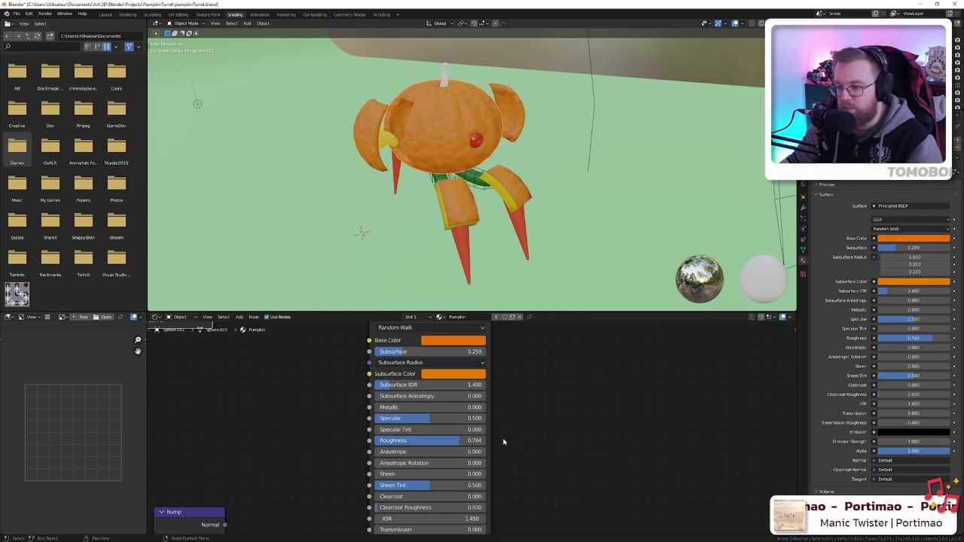
pyautogui.moveTo(478, 408); pyautogui.dragTo(461, 409)
pyautogui.hotkey('ctrl', 'z')
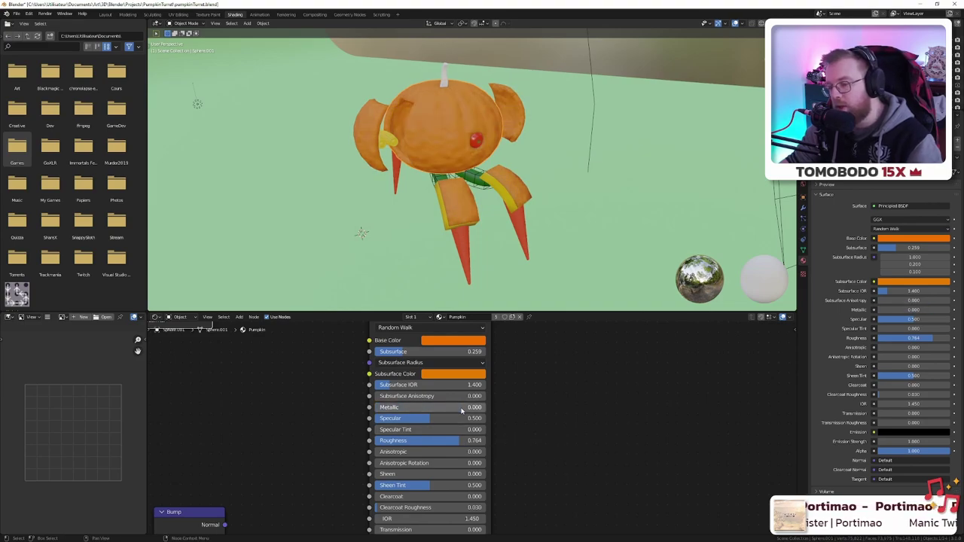
# - Compare the turret's pumpkin skin with the Small Sugar pumpkin photo in the browser, and save the file
pyautogui.scroll(6, 467, 226)
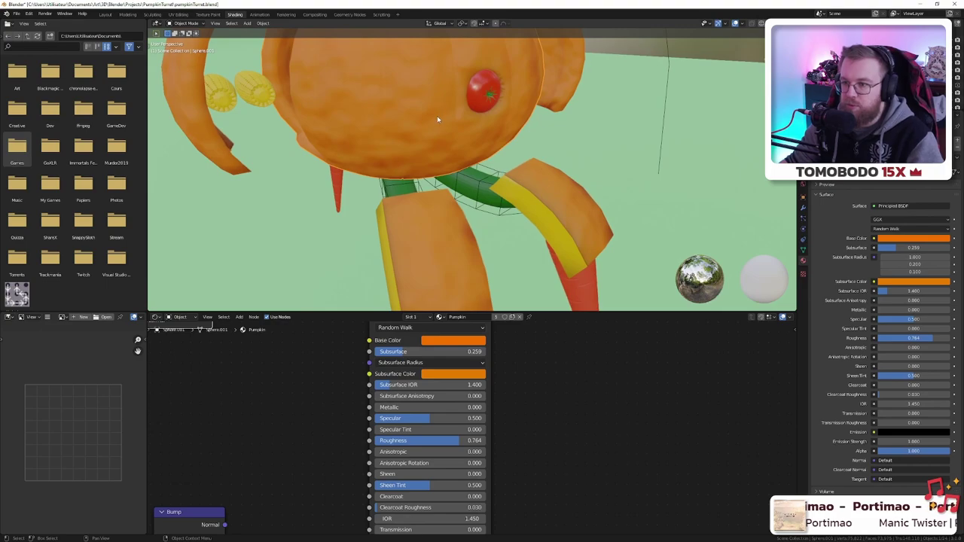
pyautogui.hotkey('alt', 'Tab')
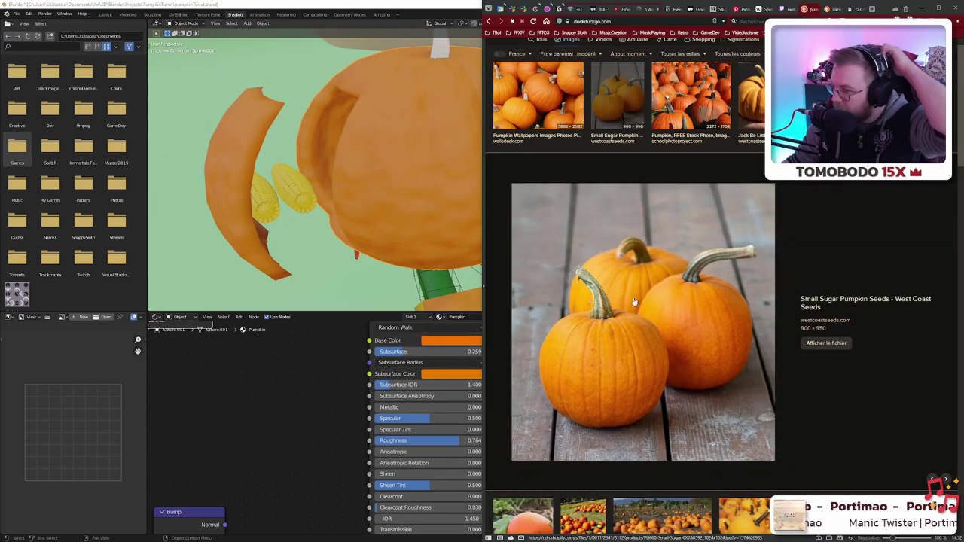
pyautogui.click(430, 204)
pyautogui.moveTo(431, 191)
pyautogui.mouseDown(button='middle')
pyautogui.moveTo(352, 197)
pyautogui.moveTo(442, 203)
pyautogui.moveTo(441, 190)
pyautogui.mouseUp(button='middle')
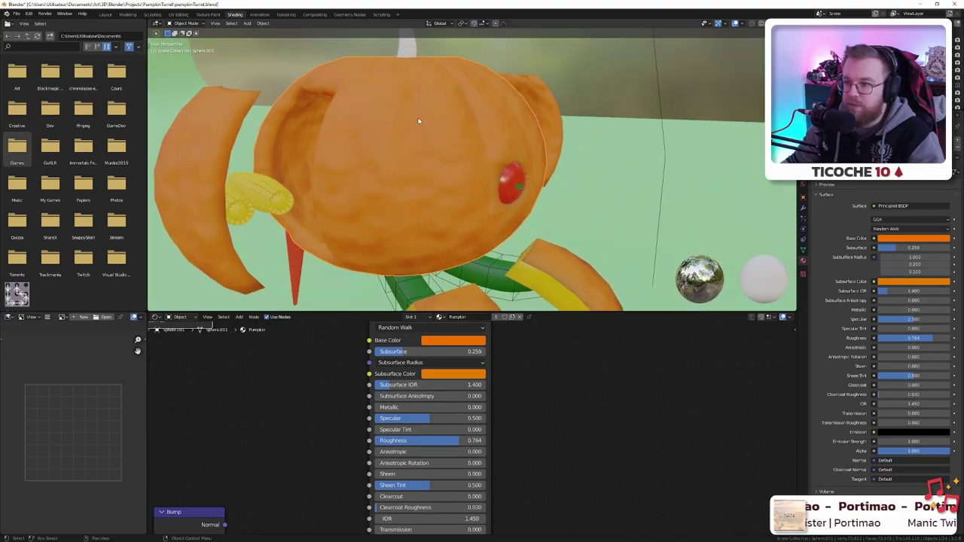
pyautogui.moveTo(452, 230); pyautogui.dragTo(433, 236, button='middle')
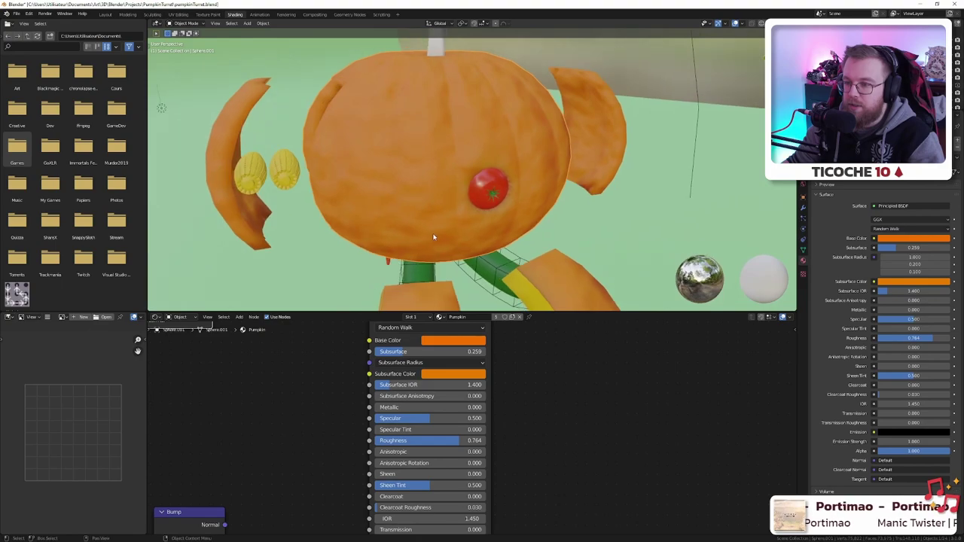
pyautogui.scroll(-3, 434, 236)
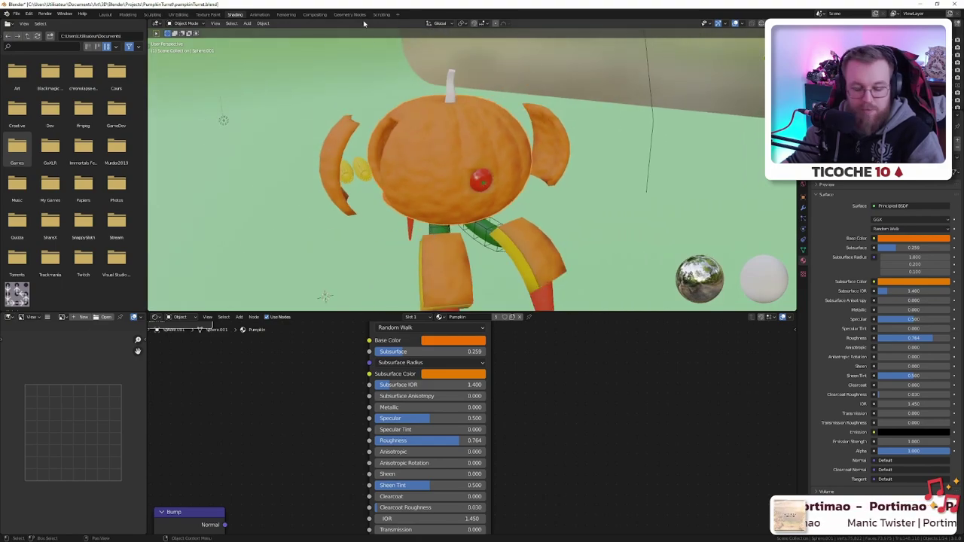
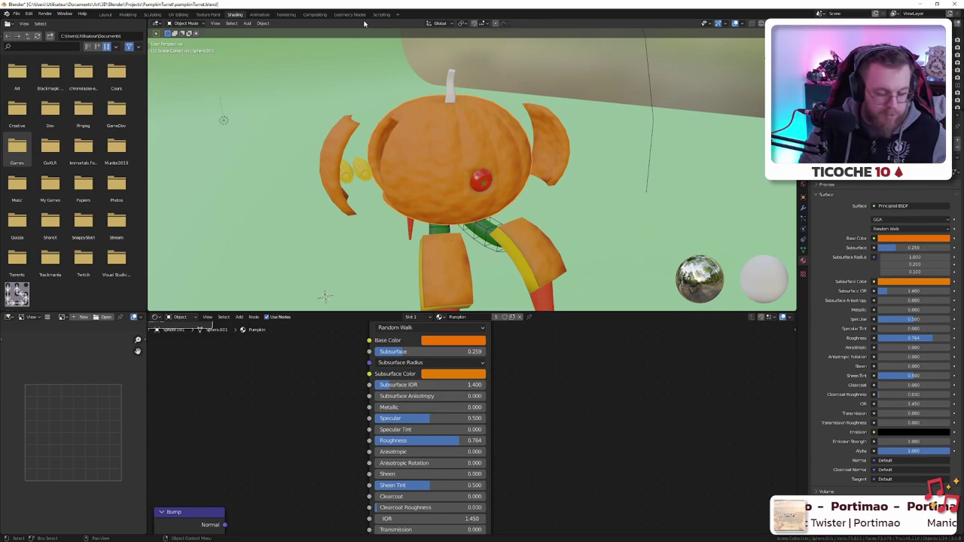
pyautogui.hotkey('ctrl', 's')
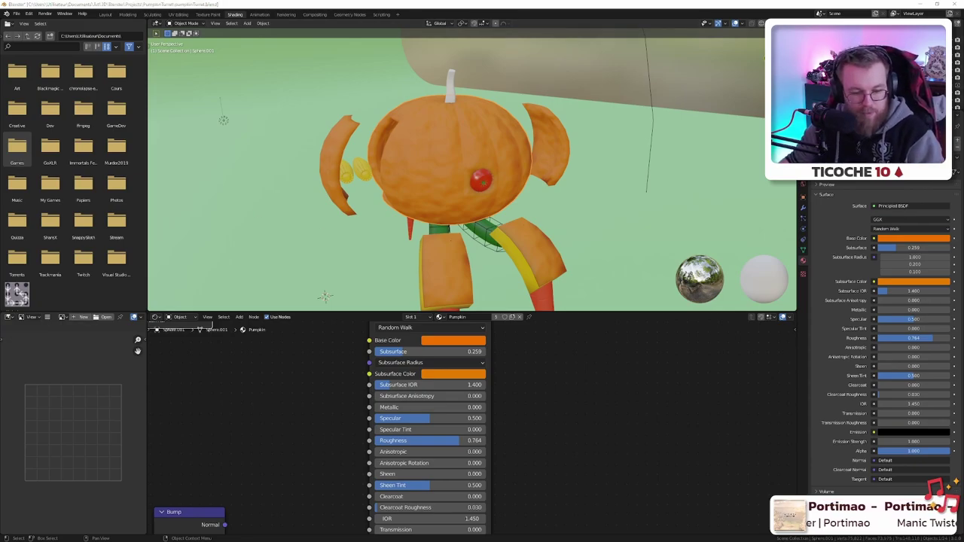
pyautogui.hotkey('ctrl', 'q')
pyautogui.press('super+d')
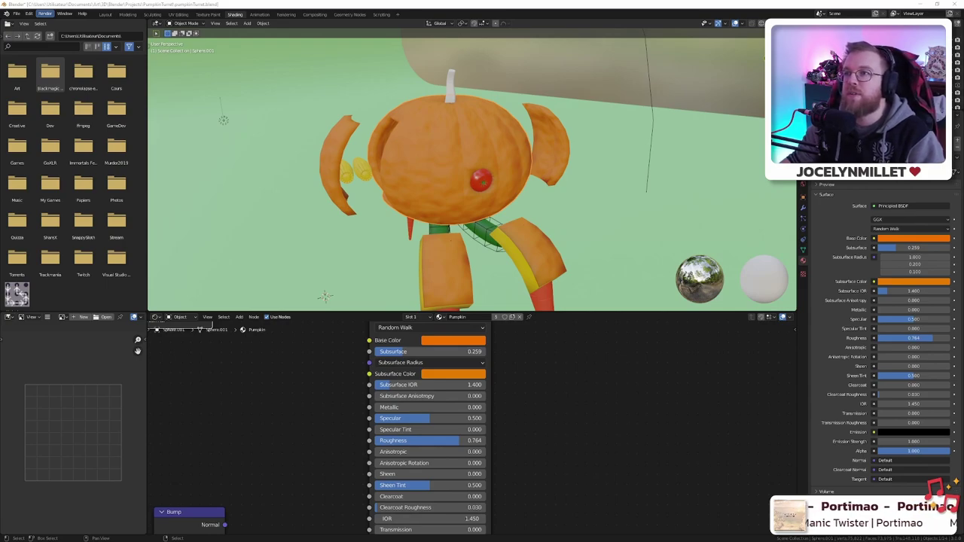
# - Delete the Bump, Noise Texture and ColorRamp nodes from the Pumpkin material's node tree
pyautogui.scroll(-5, 323, 385)
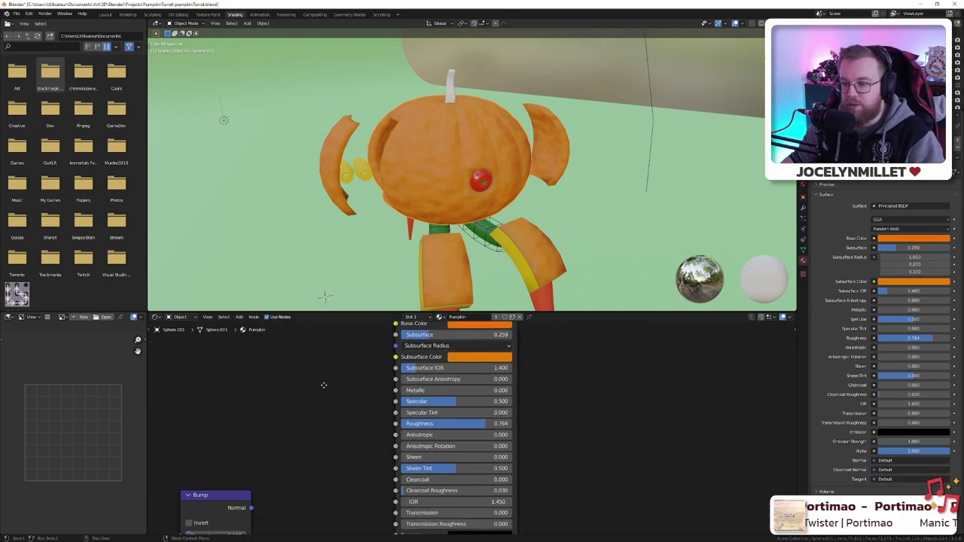
pyautogui.moveTo(336, 383); pyautogui.dragTo(400, 396, button='middle')
pyautogui.scroll(-2, 432, 385)
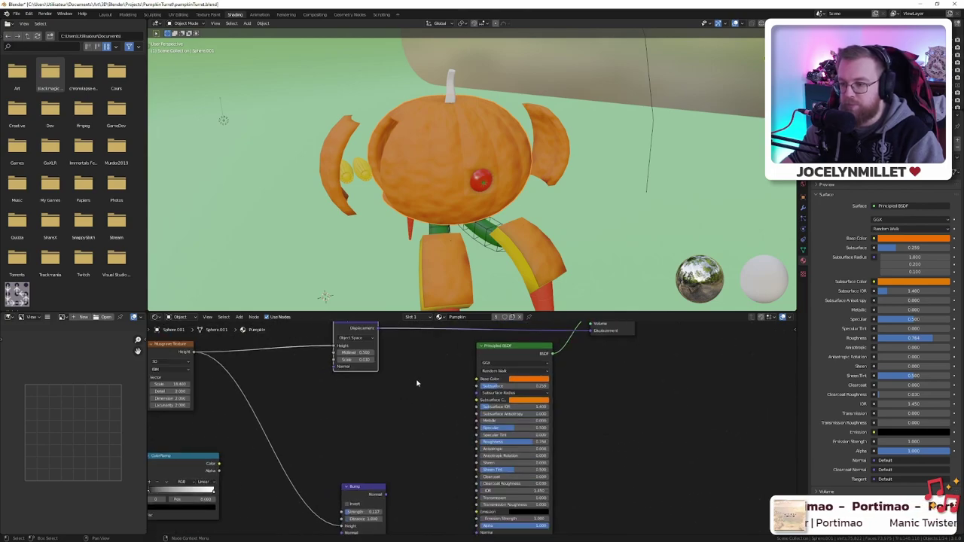
pyautogui.scroll(-2, 412, 419)
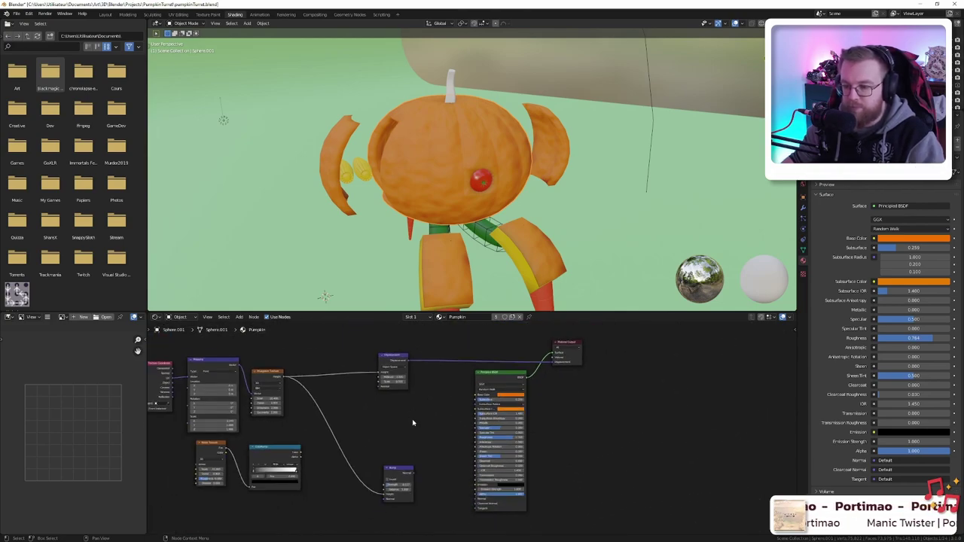
pyautogui.click(405, 469)
pyautogui.press('x')
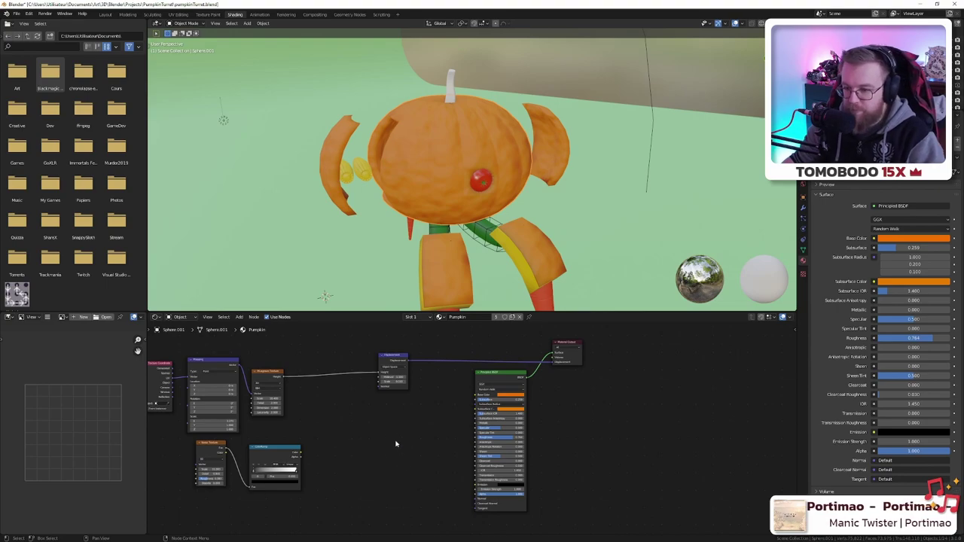
pyautogui.scroll(3, 326, 444)
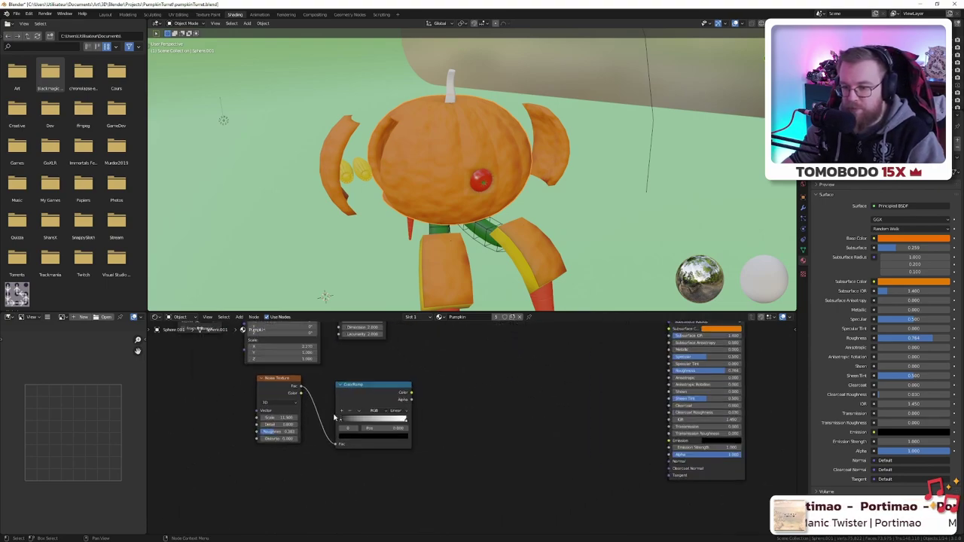
pyautogui.scroll(-3, 335, 417)
pyautogui.moveTo(294, 461); pyautogui.dragTo(398, 391)
pyautogui.press('x')
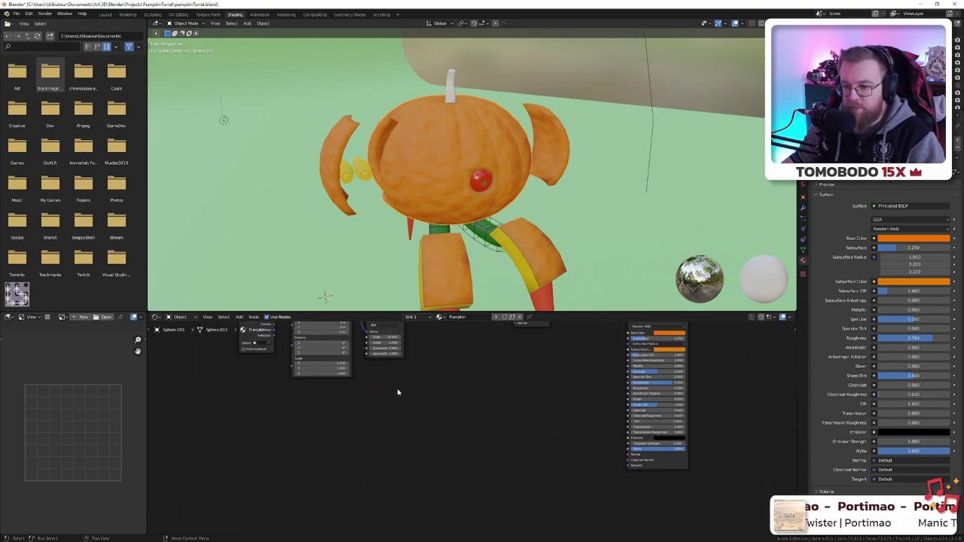
# - Add a Geometry node to the Pumpkin material and place it below the Musgrave Texture node
pyautogui.moveTo(486, 367); pyautogui.dragTo(402, 432, button='middle')
pyautogui.hotkey('shift', 'a')
pyautogui.moveTo(383, 480)
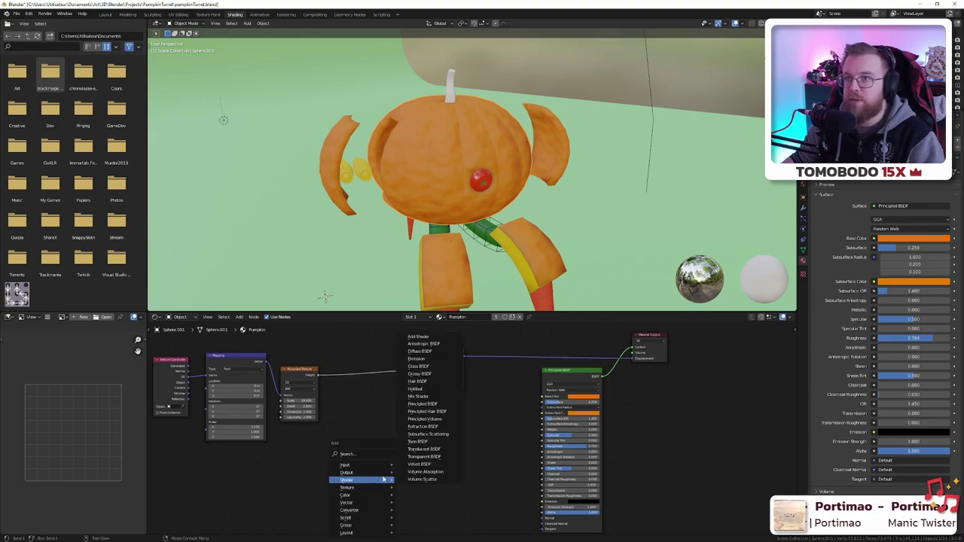
pyautogui.press('Escape')
pyautogui.hotkey('shift', 'a')
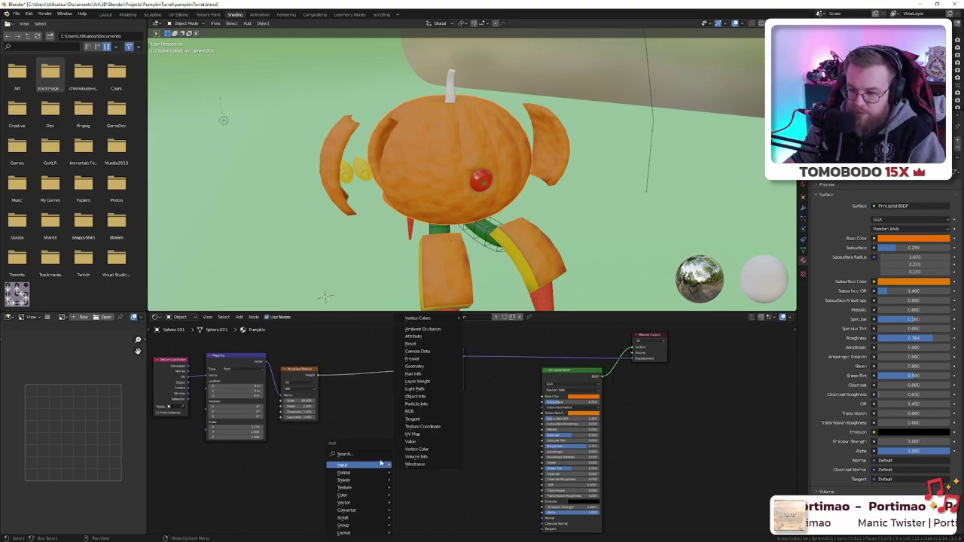
pyautogui.write('geom')
pyautogui.press('Return')
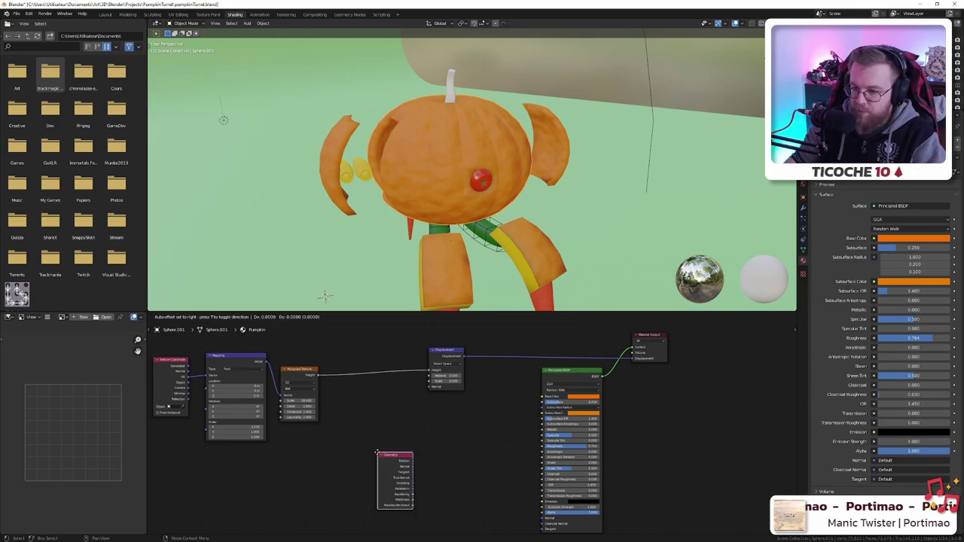
pyautogui.click(341, 483)
pyautogui.moveTo(341, 482); pyautogui.dragTo(359, 448, button='middle')
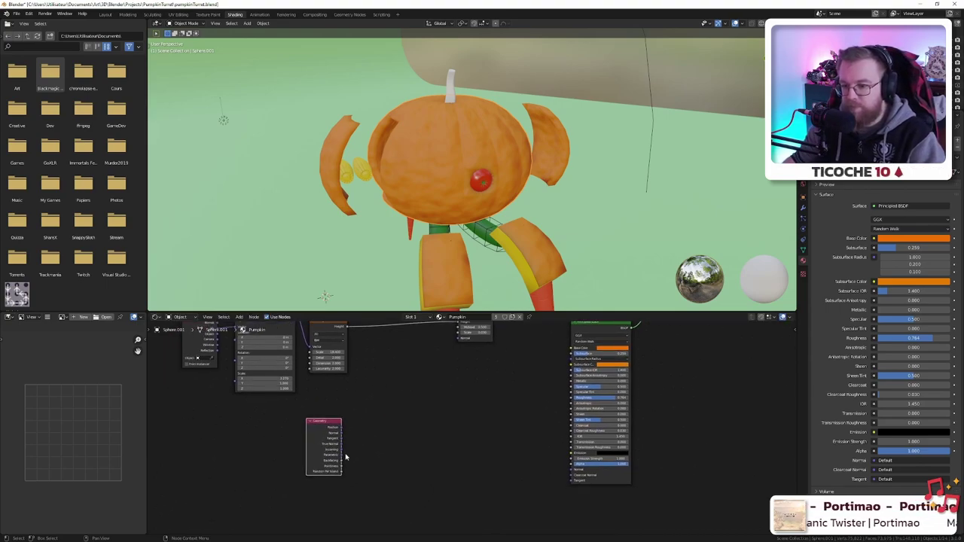
# - Add a MixRGB node before the Principled BSDF and copy the orange Base Color into its Color1
pyautogui.click(405, 441)
pyautogui.hotkey('shift', 'a')
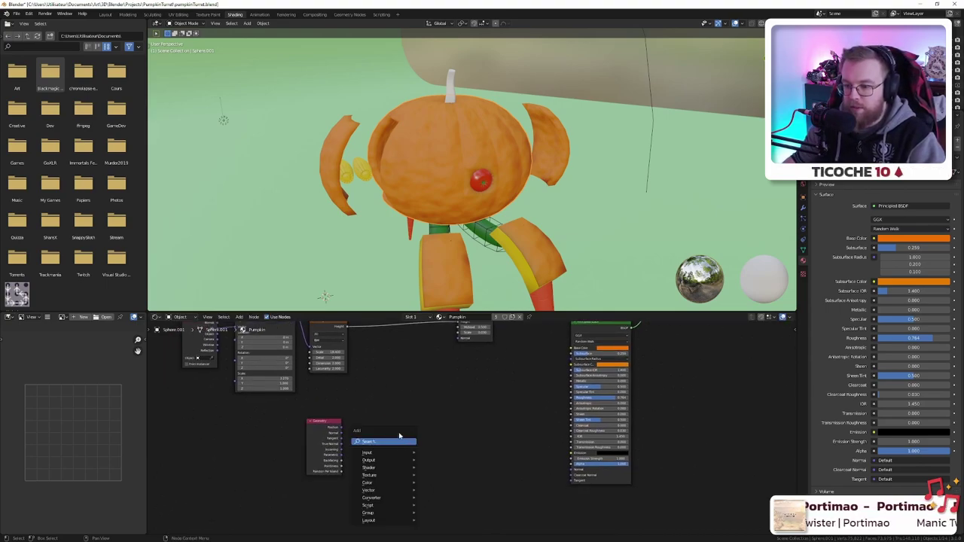
pyautogui.moveTo(539, 385); pyautogui.dragTo(494, 408, button='middle')
pyautogui.hotkey('shift', 'a')
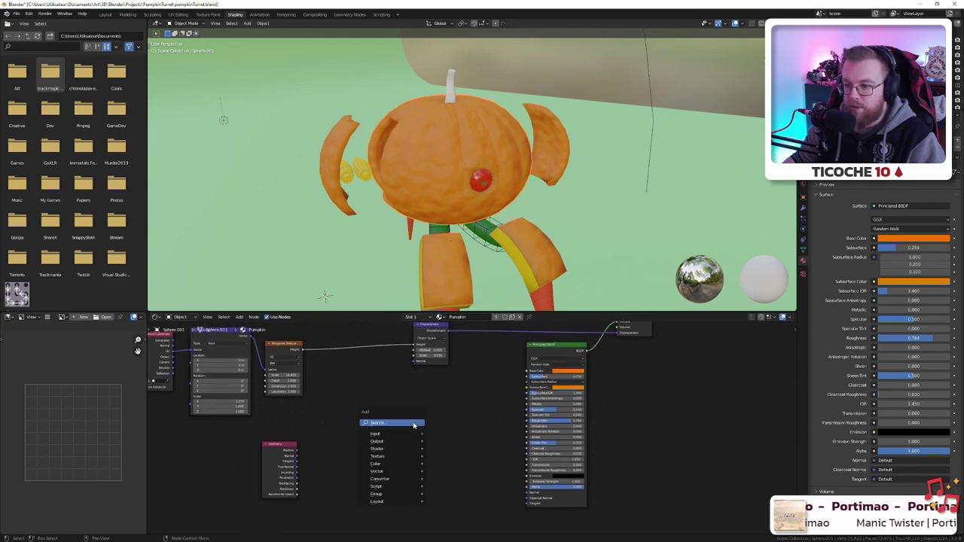
pyautogui.click(417, 426)
pyautogui.write('Mul')
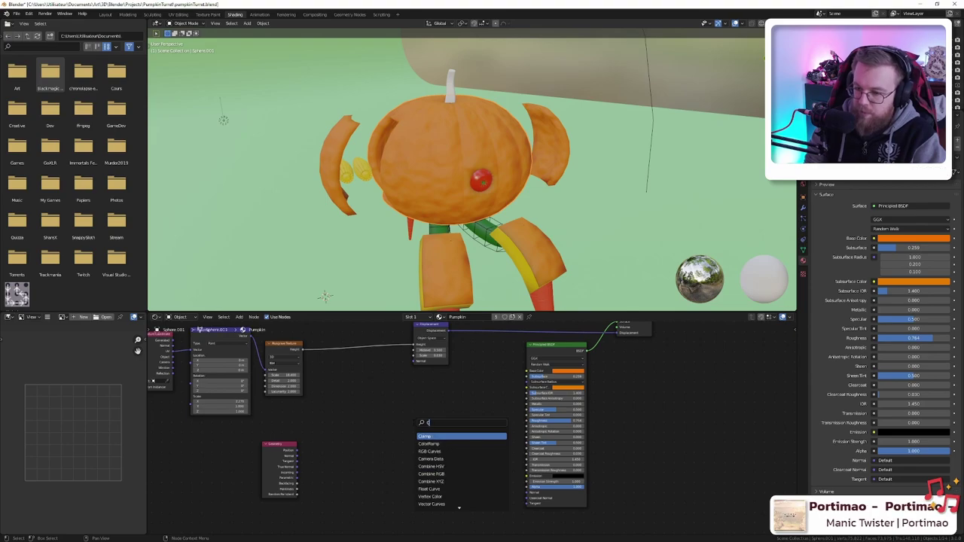
pyautogui.press('BackSpace')
pyautogui.press('BackSpace')
pyautogui.press('BackSpace')
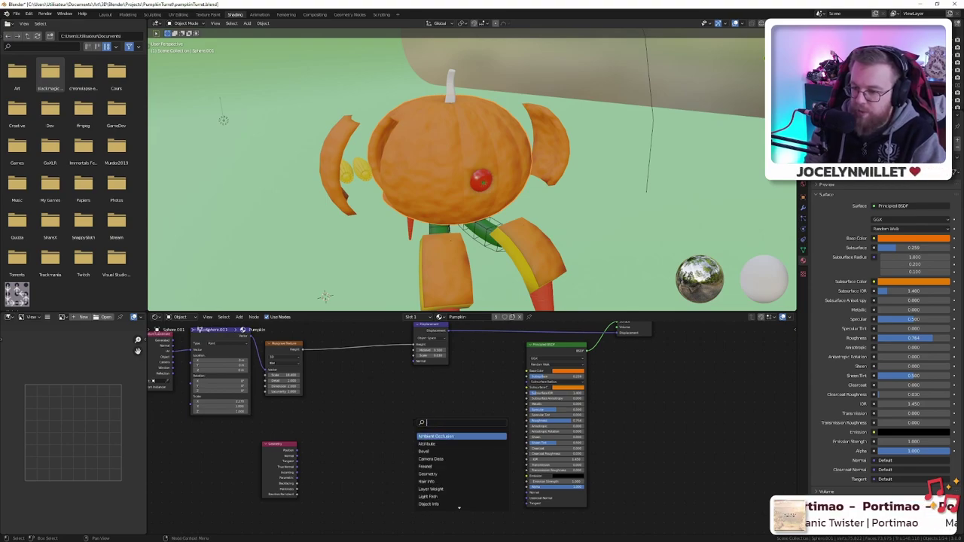
pyautogui.write('mix')
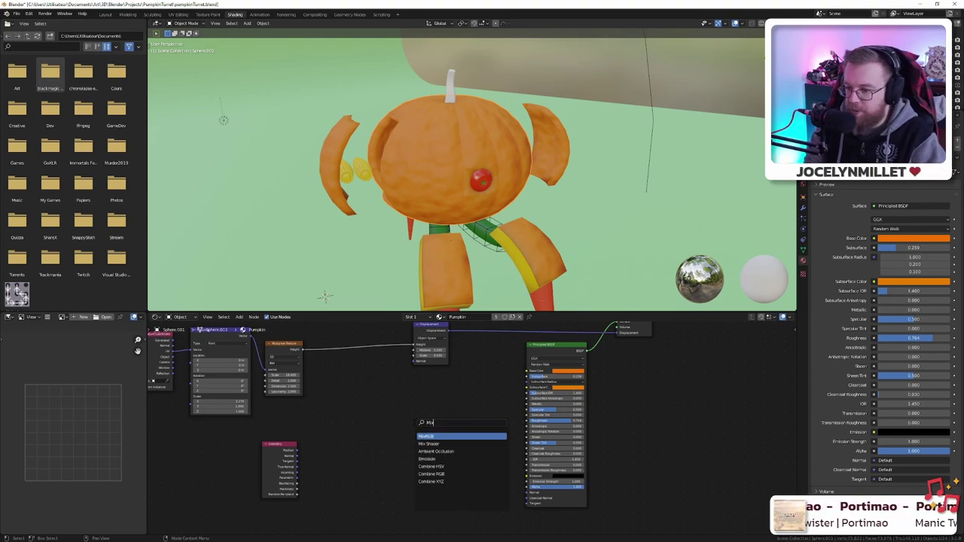
pyautogui.press('Return')
pyautogui.scroll(2, 412, 389)
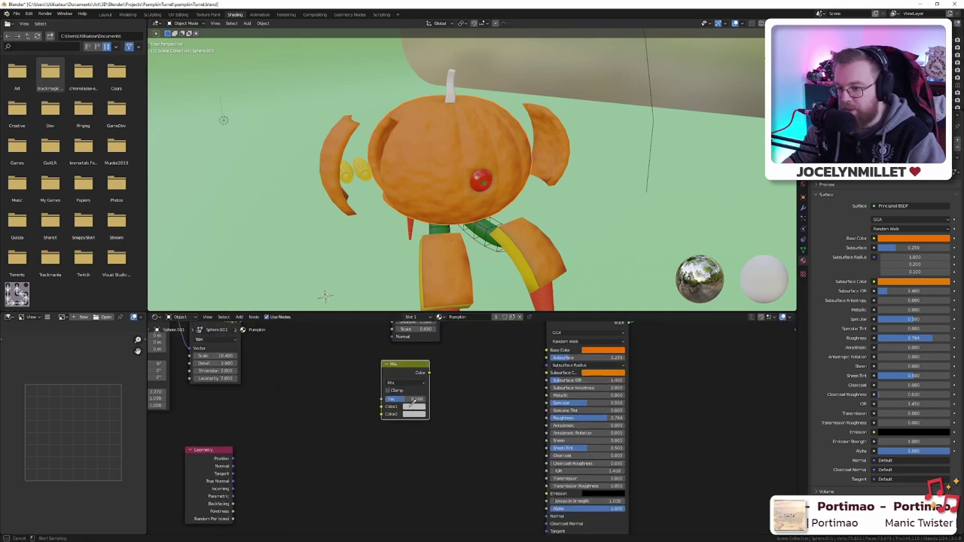
pyautogui.moveTo(600, 349); pyautogui.dragTo(410, 408)
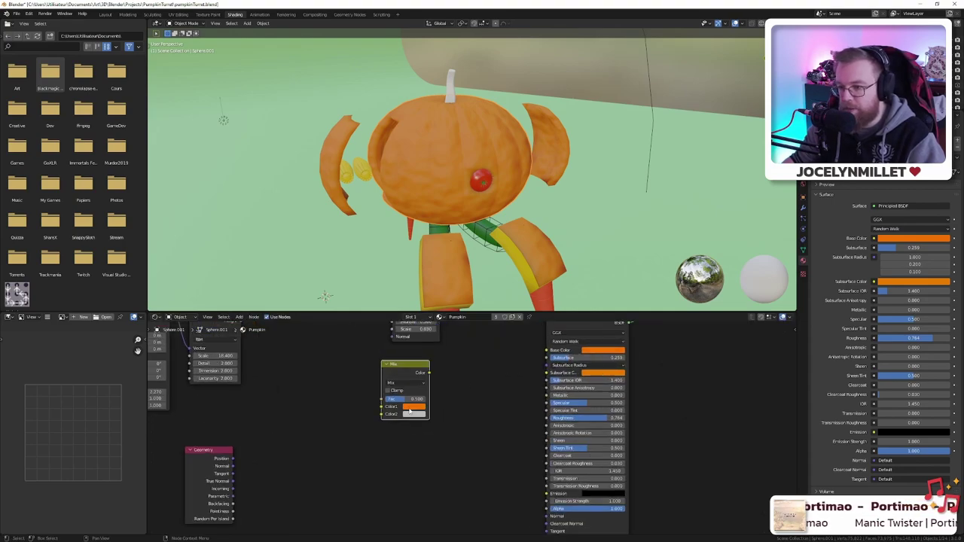
# - Connect the Geometry node's Pointiness to the Mix node's Color2, and the Mix node's Color output to the Principled BSDF's Base Color
pyautogui.moveTo(318, 434); pyautogui.dragTo(358, 392, button='middle')
pyautogui.moveTo(273, 471); pyautogui.dragTo(423, 375)
pyautogui.moveTo(423, 375); pyautogui.dragTo(373, 427, button='middle')
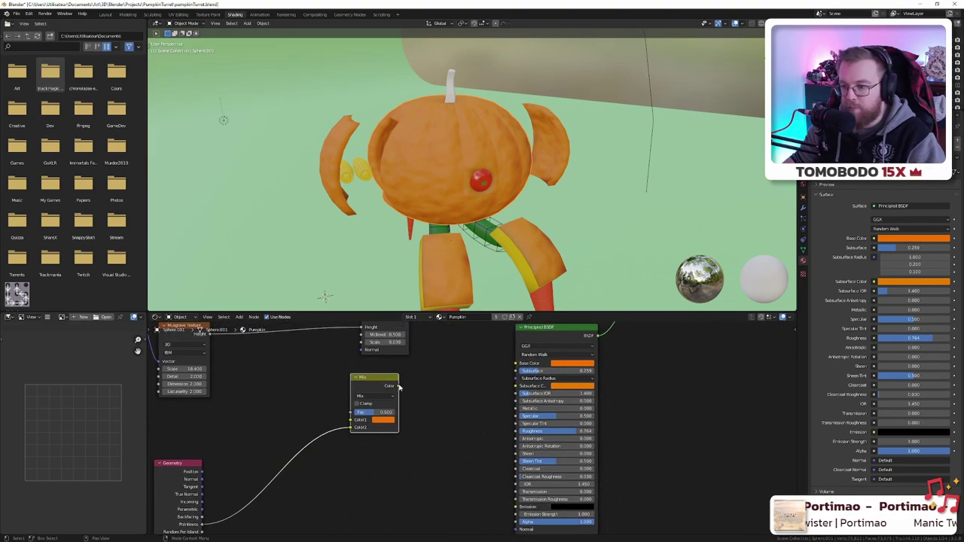
pyautogui.moveTo(399, 386); pyautogui.dragTo(516, 365)
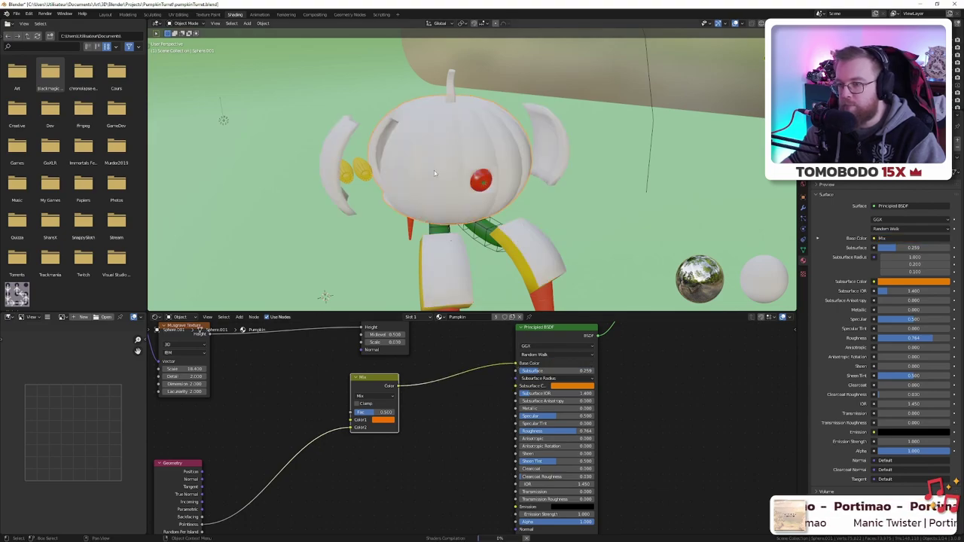
pyautogui.scroll(3, 411, 172)
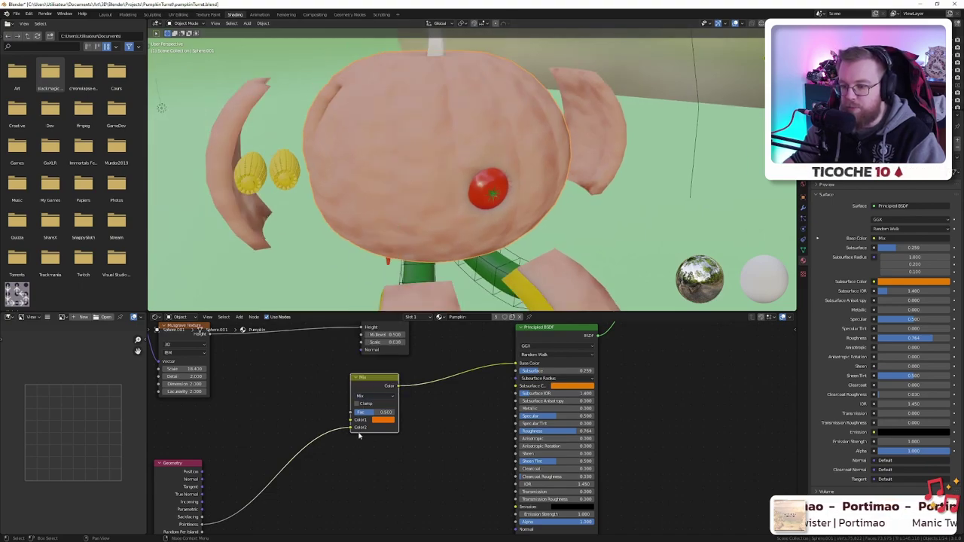
# - Set the Mix node's blending mode to Multiply and its factor to 1.000
pyautogui.click(368, 395)
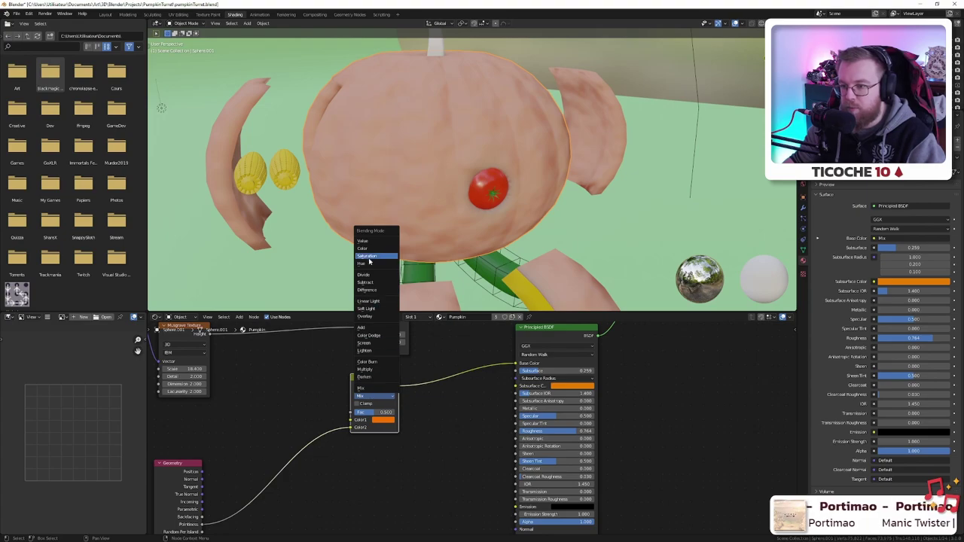
pyautogui.click(365, 369)
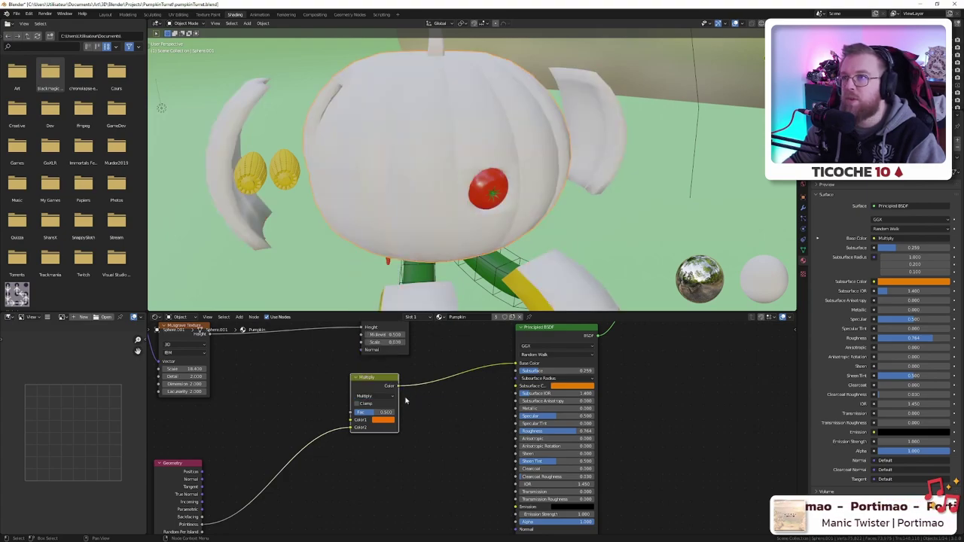
pyautogui.moveTo(379, 413); pyautogui.dragTo(421, 413)
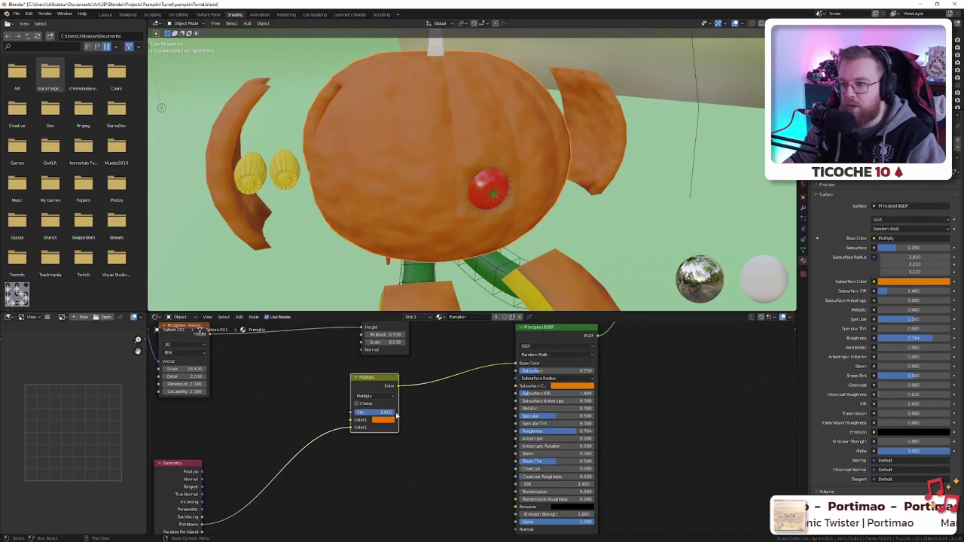
# - Unplug the Multiply node from the Base Color to compare the skin without it, and reconnect it
pyautogui.scroll(-1, 395, 411)
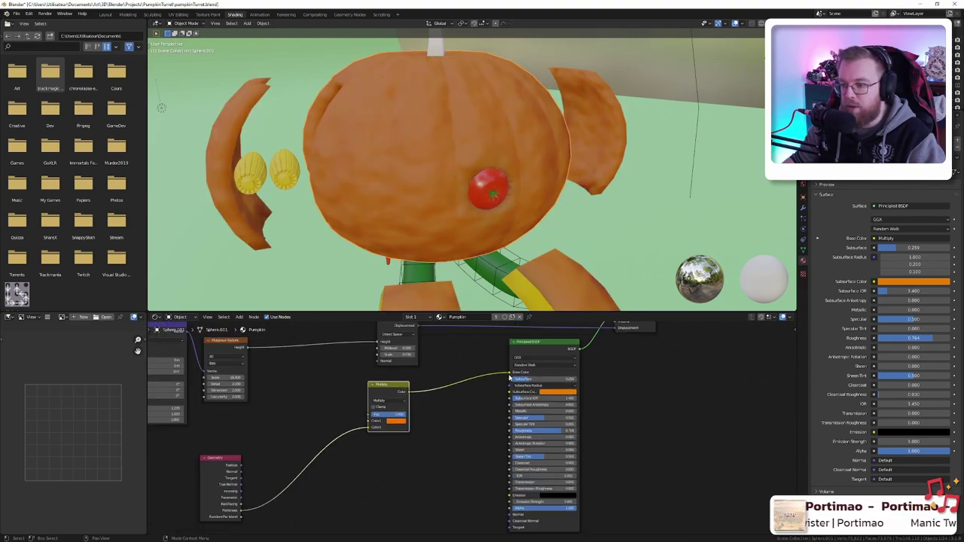
pyautogui.moveTo(511, 373); pyautogui.dragTo(497, 376)
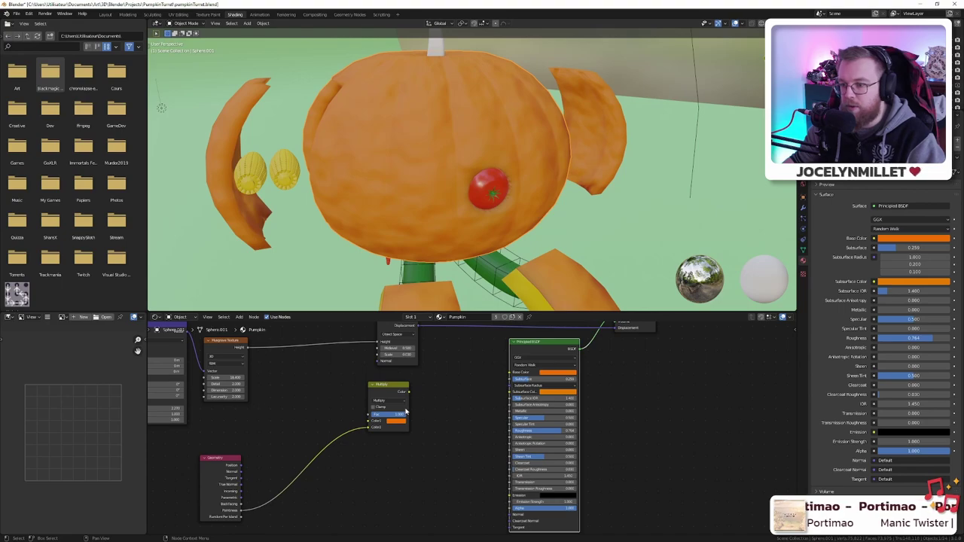
pyautogui.moveTo(407, 391); pyautogui.dragTo(511, 372)
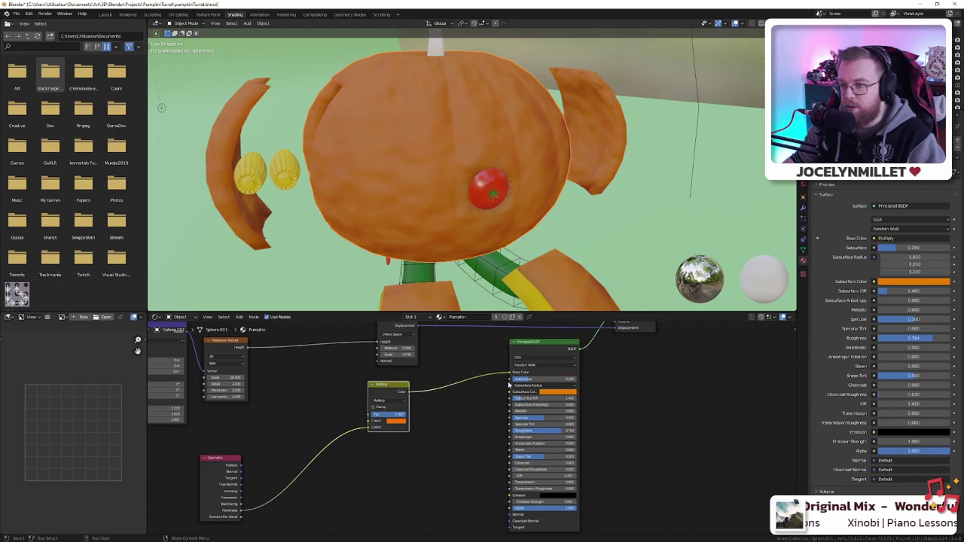
# - Insert a ColorRamp node between the Geometry node's Pointiness output and the Multiply node's Color2
pyautogui.moveTo(328, 464); pyautogui.dragTo(393, 435, button='middle')
pyautogui.hotkey('shift', 'a')
pyautogui.write('c')
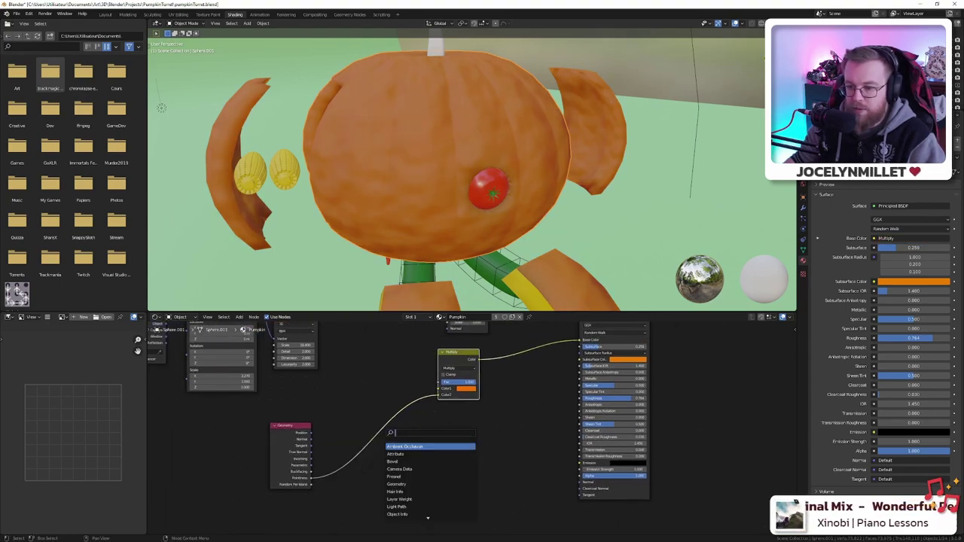
pyautogui.write('o')
pyautogui.press('Return')
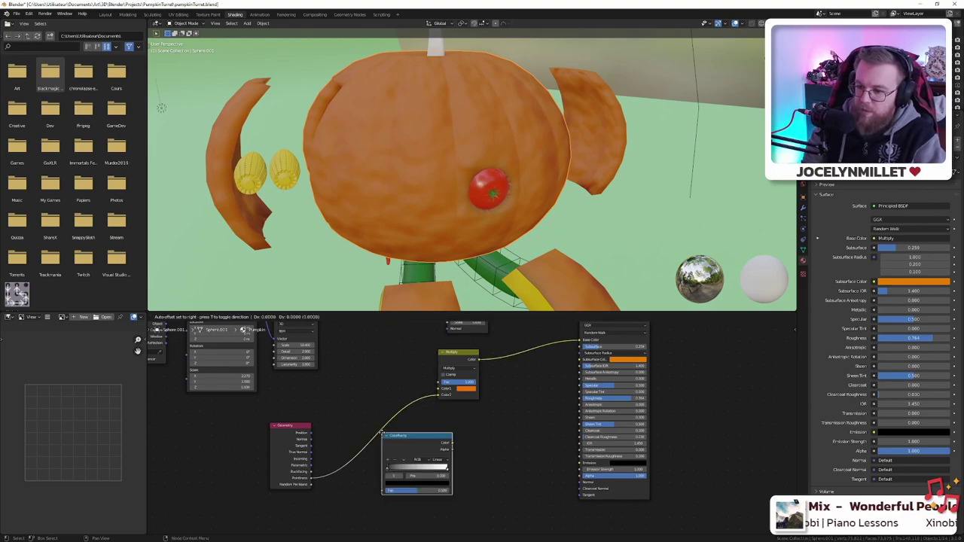
pyautogui.click(343, 404)
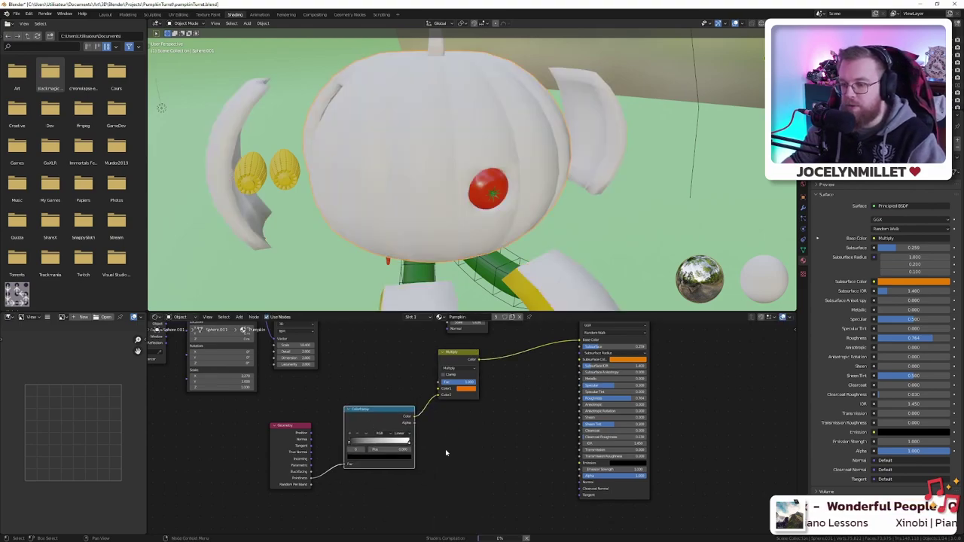
# - Check the ColorRamp's effect on the skin by disconnecting the Multiply node from the Base Color and linking it again
pyautogui.moveTo(519, 414); pyautogui.dragTo(459, 450, button='middle')
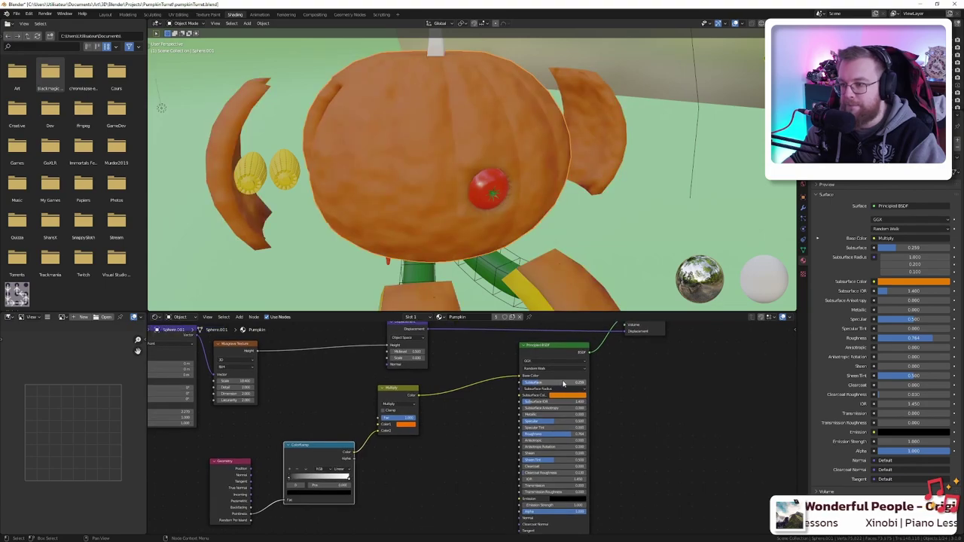
pyautogui.moveTo(521, 377); pyautogui.dragTo(488, 387)
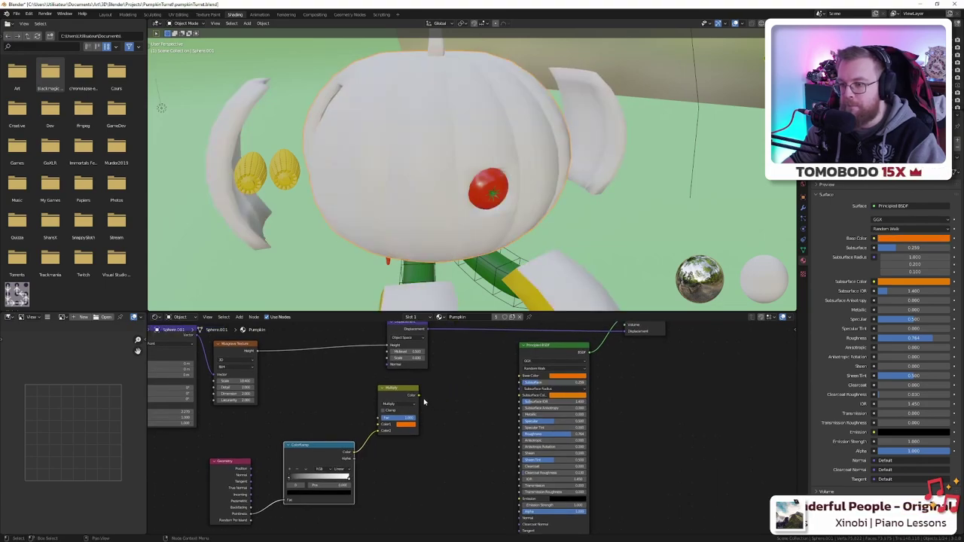
pyautogui.moveTo(419, 395); pyautogui.dragTo(520, 376)
# - Try to move the ColorRamp's black and white stops outward past the ends of the gradient
pyautogui.moveTo(420, 460); pyautogui.dragTo(517, 413, button='middle')
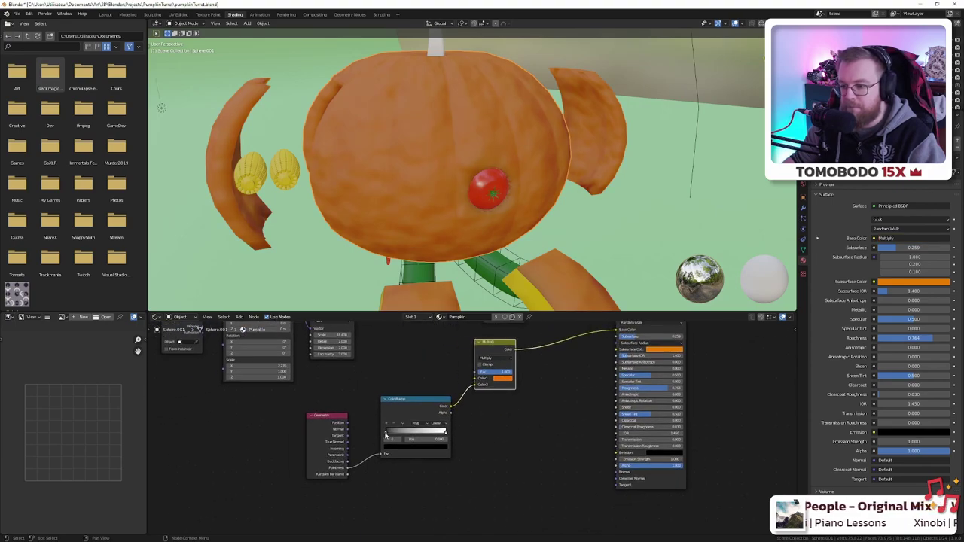
pyautogui.moveTo(386, 434)
pyautogui.mouseDown()
pyautogui.moveTo(426, 435)
pyautogui.moveTo(370, 435)
pyautogui.mouseUp()
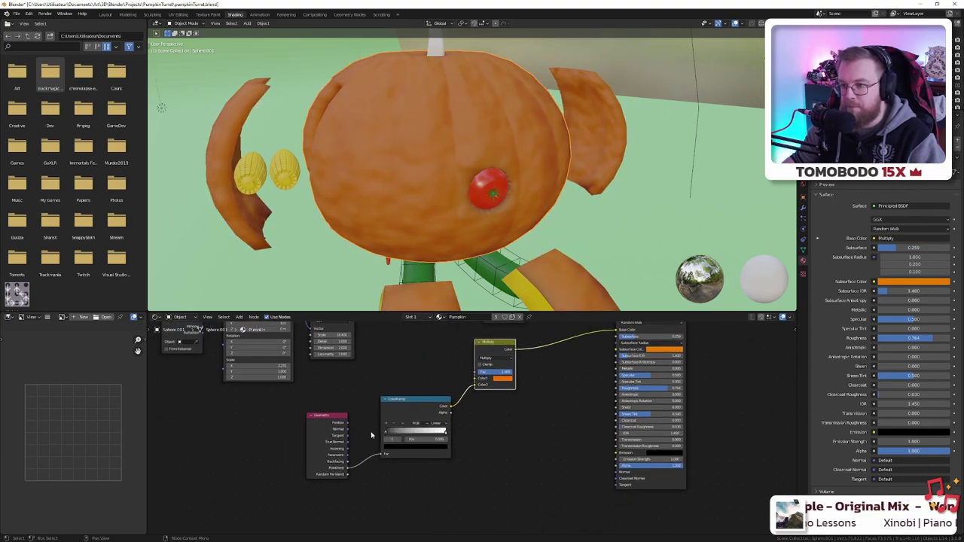
pyautogui.moveTo(446, 434)
pyautogui.mouseDown()
pyautogui.moveTo(396, 436)
pyautogui.moveTo(463, 437)
pyautogui.mouseUp()
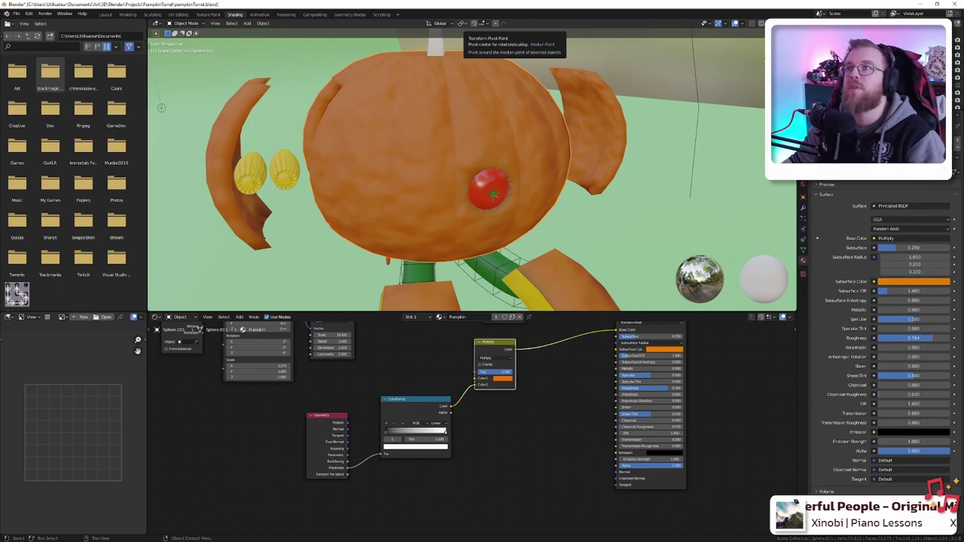
# - Preview the ColorRamp's output alone on the pumpkin and restore the Principled BSDF as the displayed surface
pyautogui.keyDown('ctrl'); pyautogui.keyDown('shift'); pyautogui.click(412, 400); pyautogui.keyUp('shift'); pyautogui.keyUp('ctrl')
pyautogui.moveTo(497, 406); pyautogui.dragTo(459, 437, button='middle')
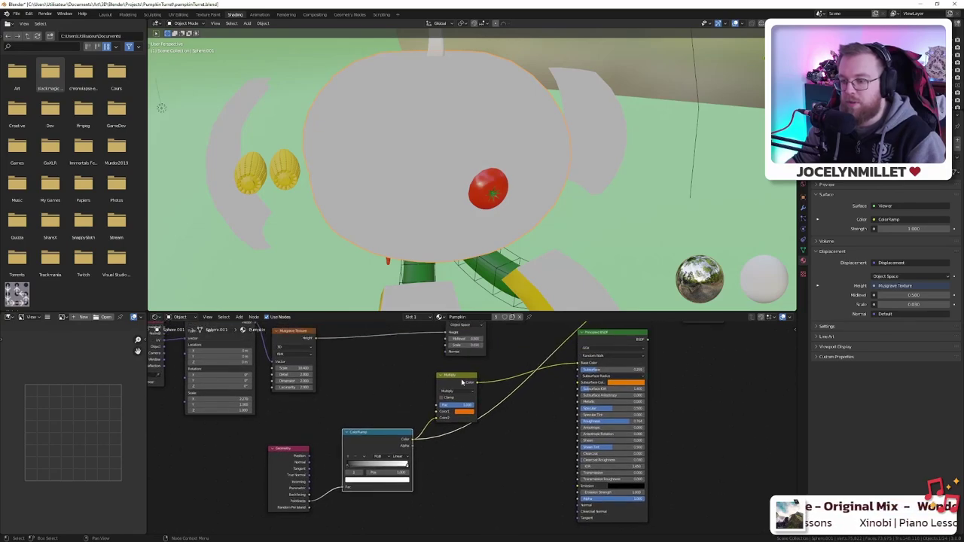
pyautogui.moveTo(463, 377); pyautogui.dragTo(458, 372)
pyautogui.scroll(-5, 515, 383)
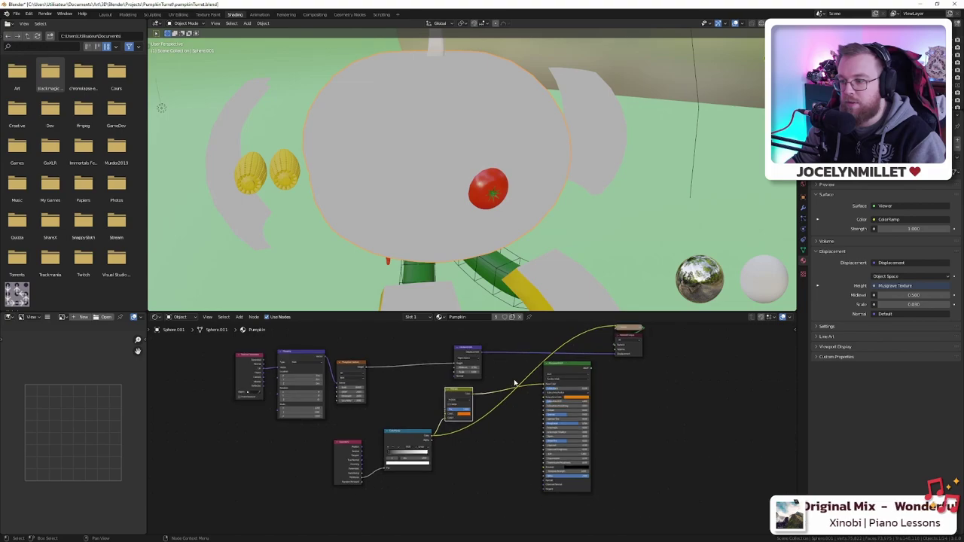
pyautogui.keyDown('ctrl'); pyautogui.keyDown('shift'); pyautogui.click(543, 367); pyautogui.keyUp('shift'); pyautogui.keyUp('ctrl')
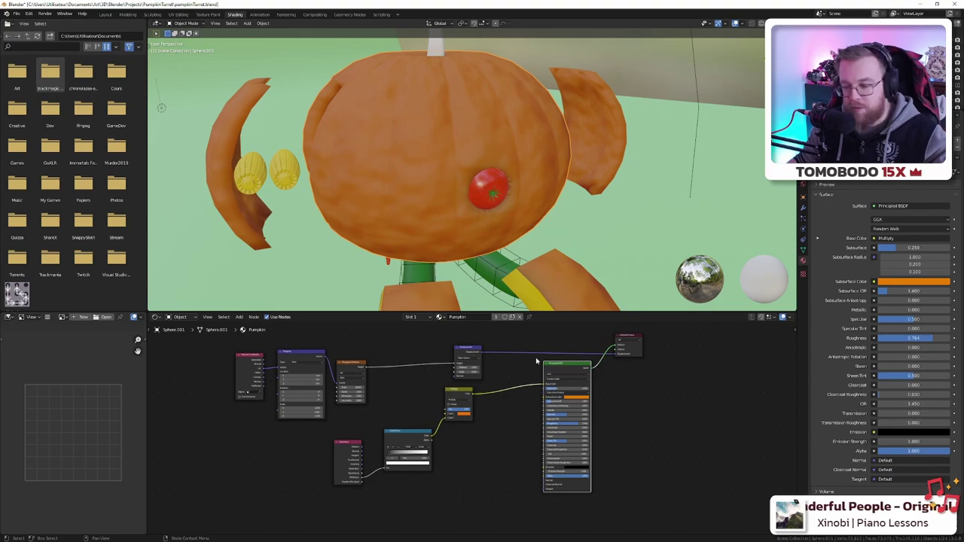
# - Narrow the ColorRamp's gradient by moving its black stop to about 0.327 and the white stop inward near the middle
pyautogui.scroll(3, 453, 447)
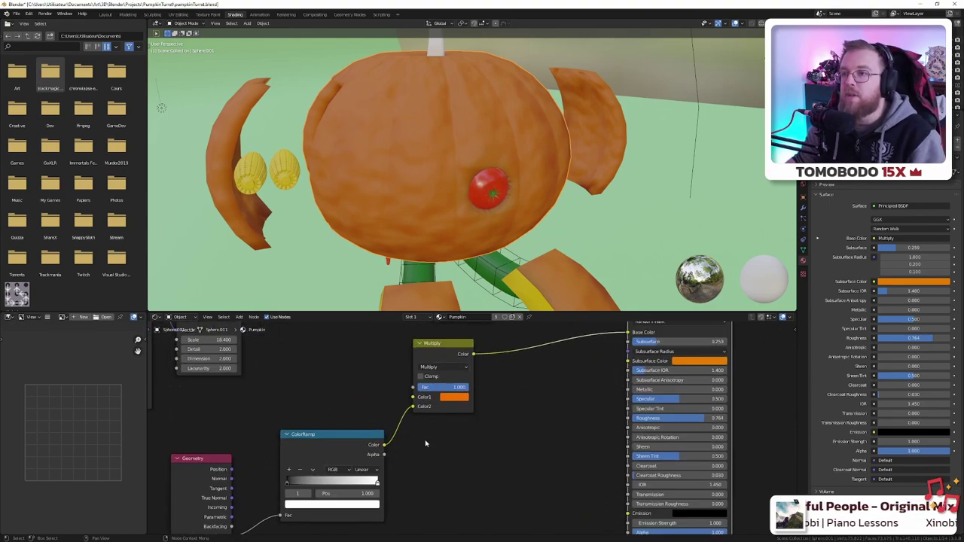
pyautogui.moveTo(455, 434); pyautogui.dragTo(482, 413, button='middle')
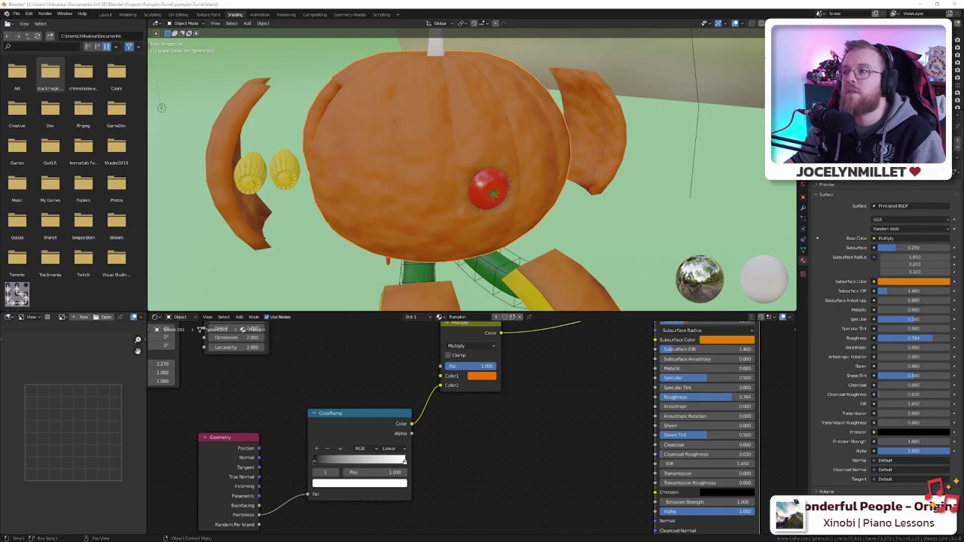
pyautogui.moveTo(331, 527); pyautogui.dragTo(391, 522, button='middle')
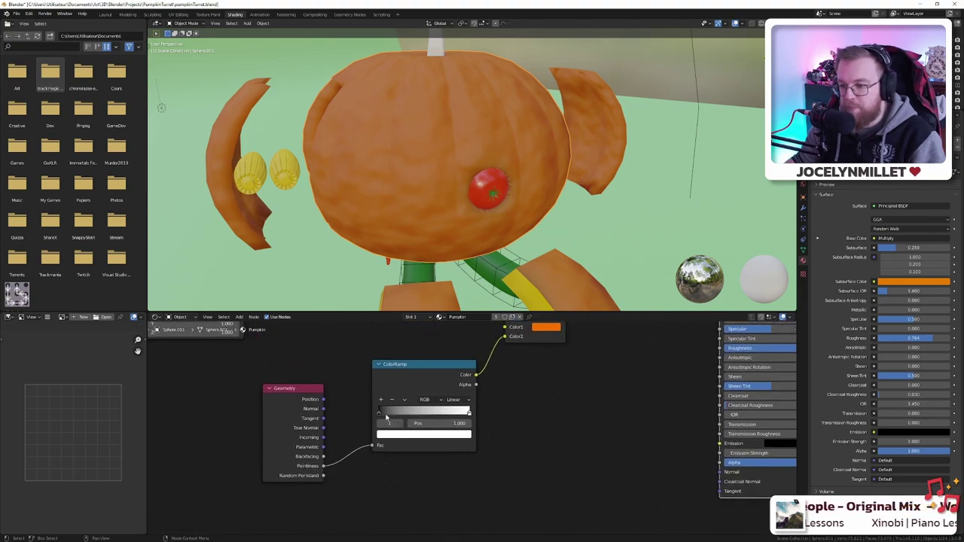
pyautogui.moveTo(379, 414); pyautogui.dragTo(409, 415)
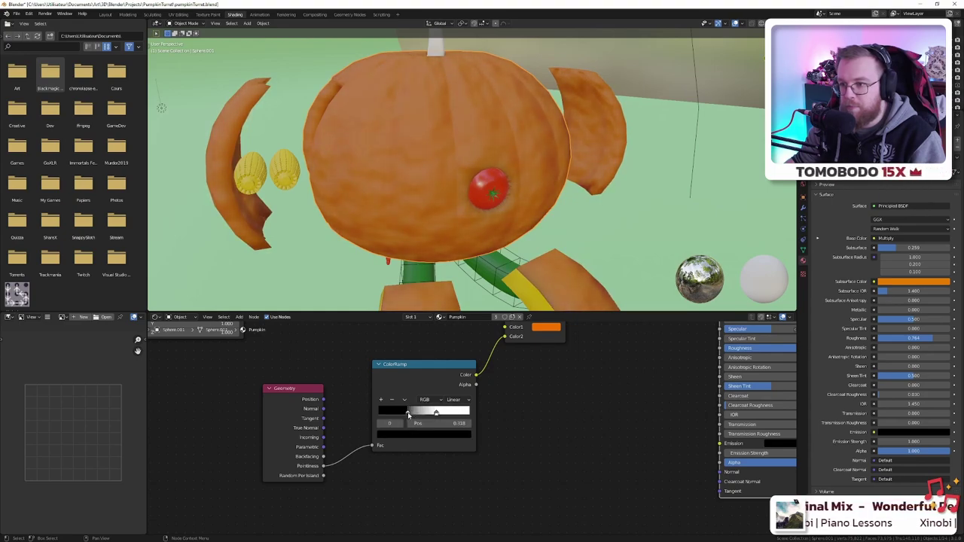
pyautogui.scroll(-8, 471, 127)
pyautogui.scroll(8, 471, 127)
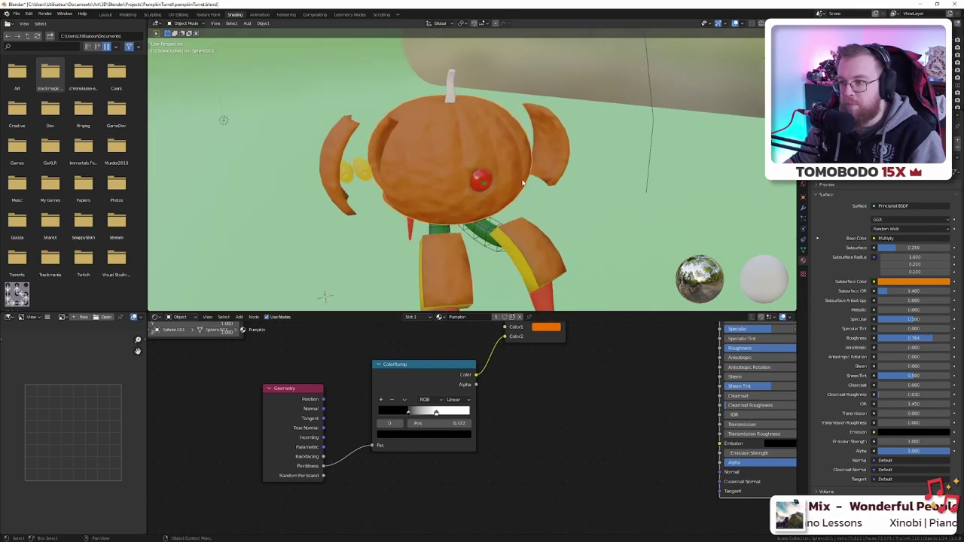
pyautogui.scroll(-1, 522, 368)
# - Try a lower factor on the Multiply node and return it to 1.000
pyautogui.moveTo(529, 361); pyautogui.dragTo(509, 391, button='middle')
pyautogui.moveTo(516, 366); pyautogui.dragTo(503, 366)
pyautogui.moveTo(486, 366); pyautogui.dragTo(528, 366)
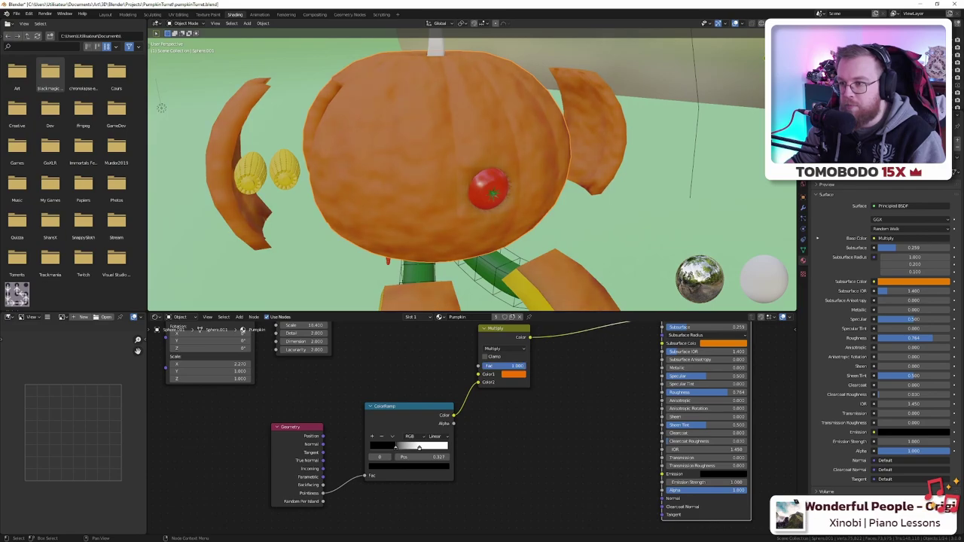
pyautogui.scroll(-1, 465, 417)
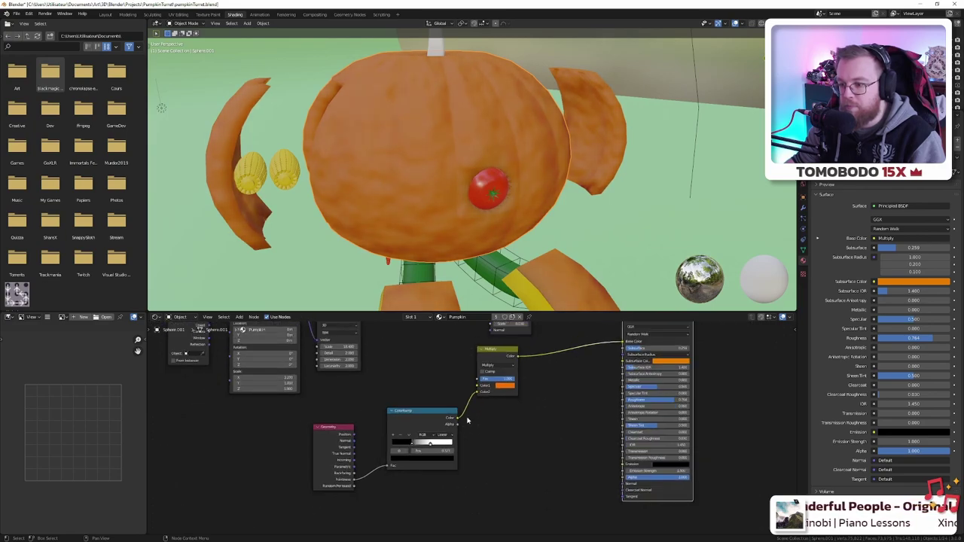
pyautogui.scroll(1, 464, 415)
pyautogui.scroll(-2, 456, 413)
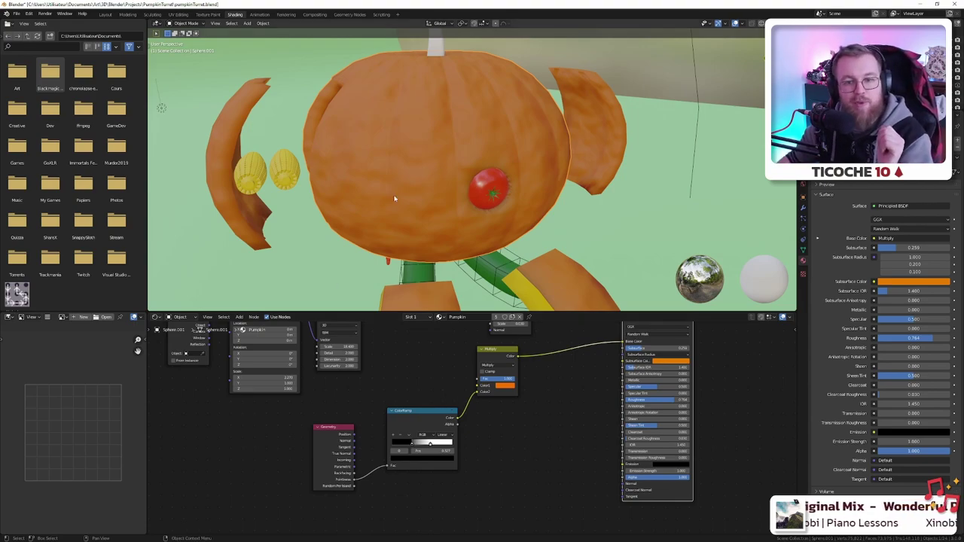
# - Examine the pumpkin skin's color shading close up and at a distance, from above and from the front
pyautogui.scroll(-5, 417, 174)
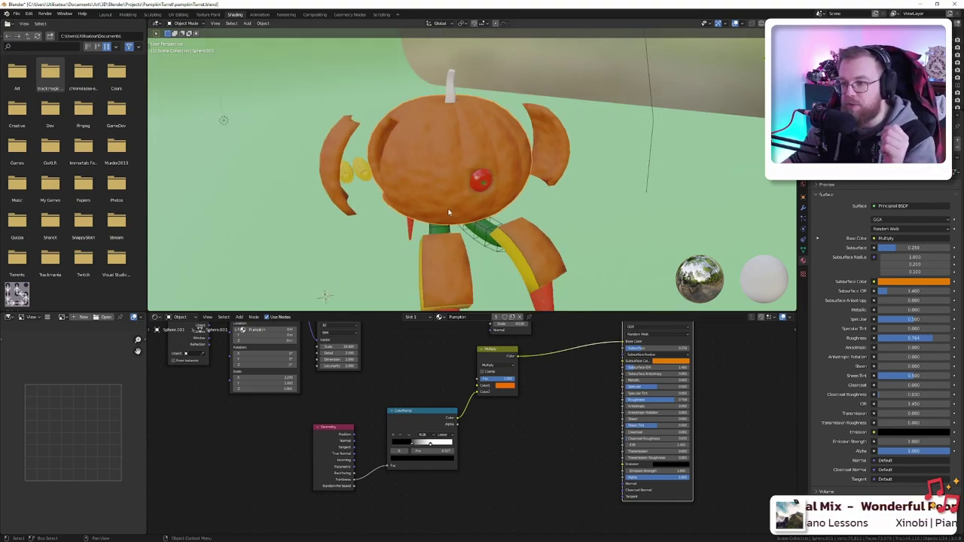
pyautogui.scroll(3, 448, 207)
pyautogui.scroll(-2, 448, 207)
pyautogui.moveTo(476, 183); pyautogui.dragTo(488, 209, button='middle')
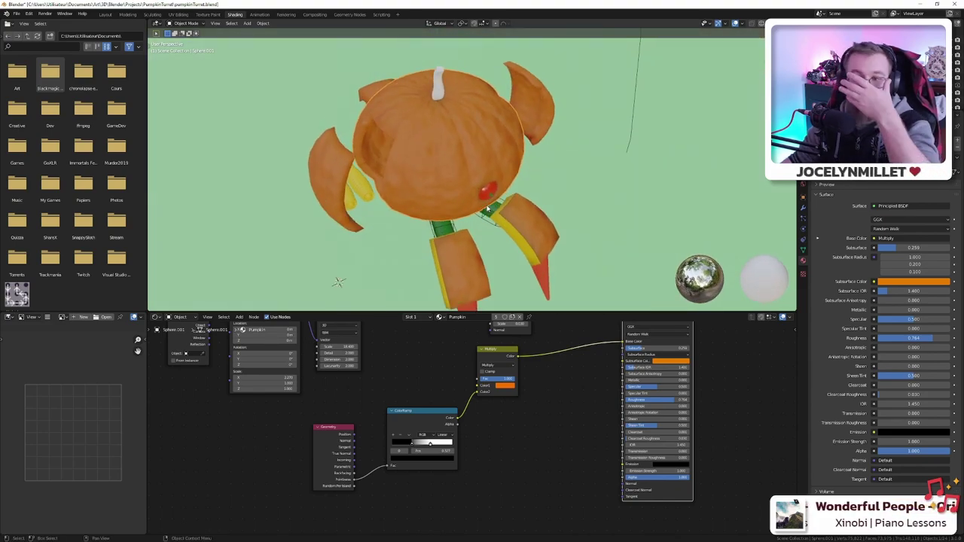
pyautogui.scroll(3, 527, 166)
pyautogui.scroll(-4, 520, 181)
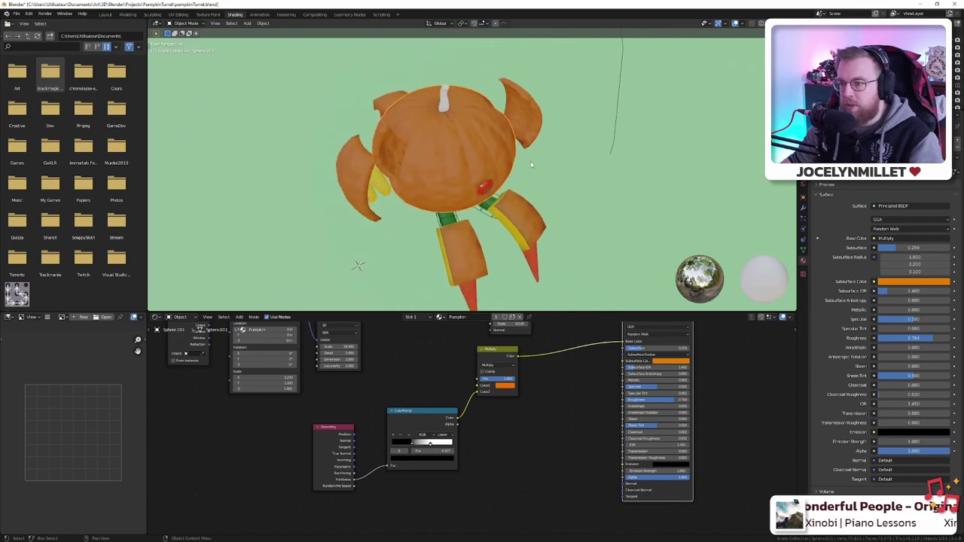
pyautogui.moveTo(514, 184); pyautogui.dragTo(503, 155, button='middle')
pyautogui.scroll(5, 502, 151)
# - Switch to the browser and look through several pumpkin reference photos in the image results
pyautogui.hotkey('alt', 'Tab')
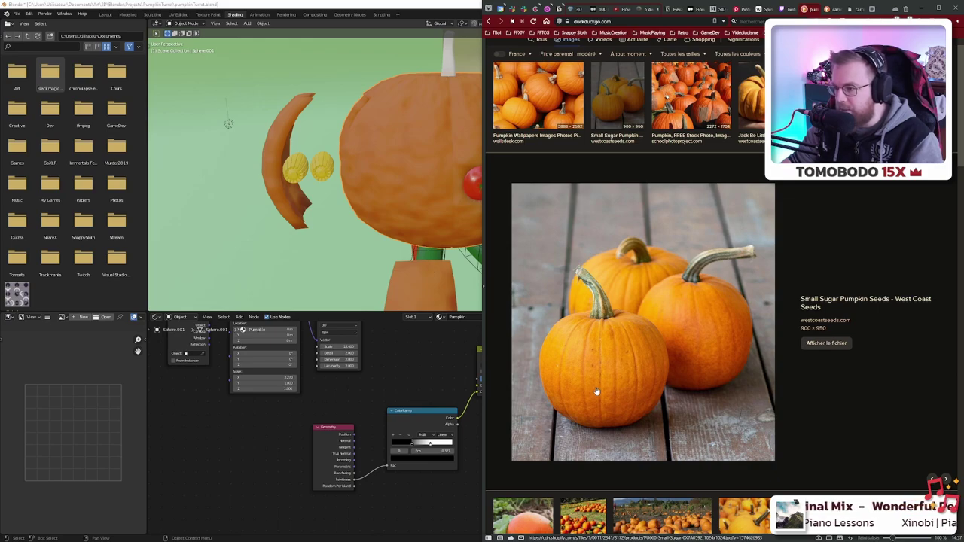
pyautogui.press('Right')
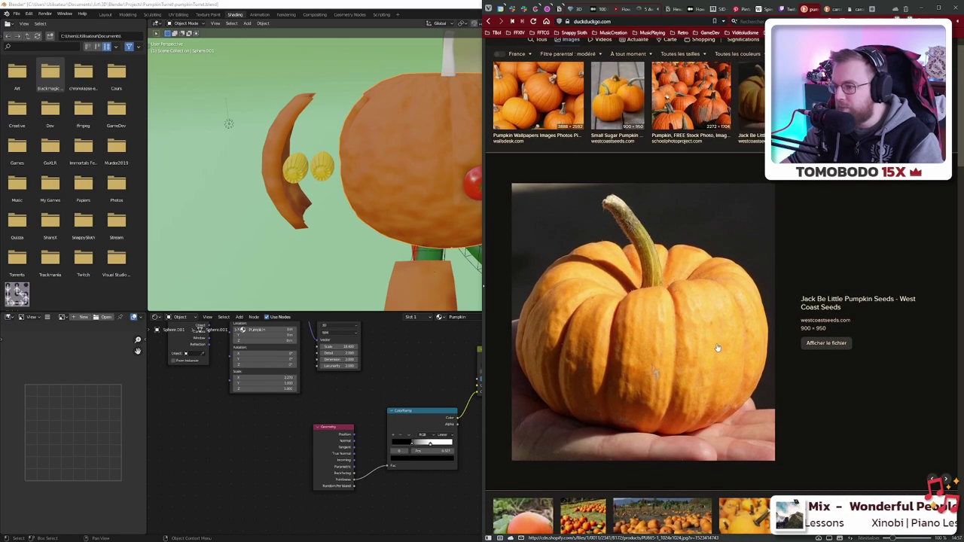
pyautogui.scroll(1, 715, 357)
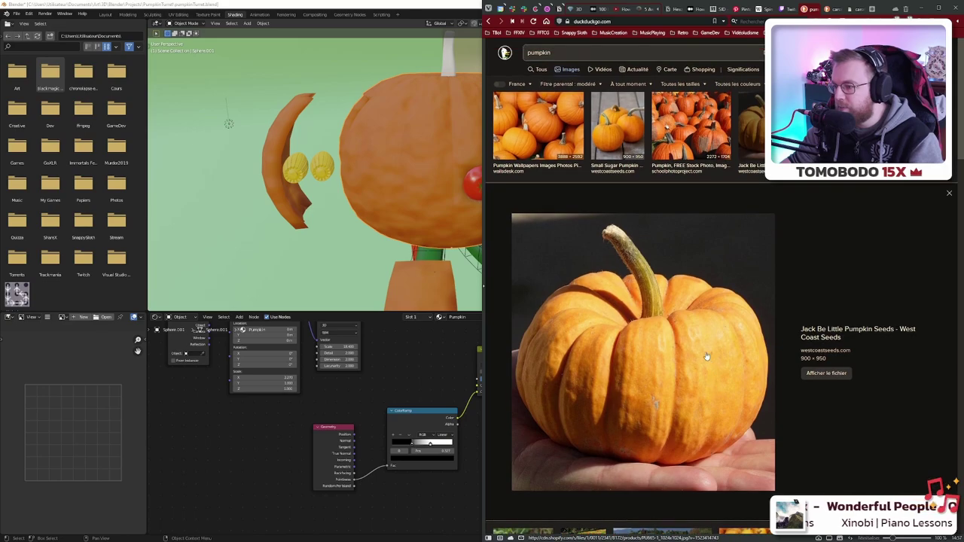
pyautogui.click(662, 126)
pyautogui.scroll(-1, 688, 341)
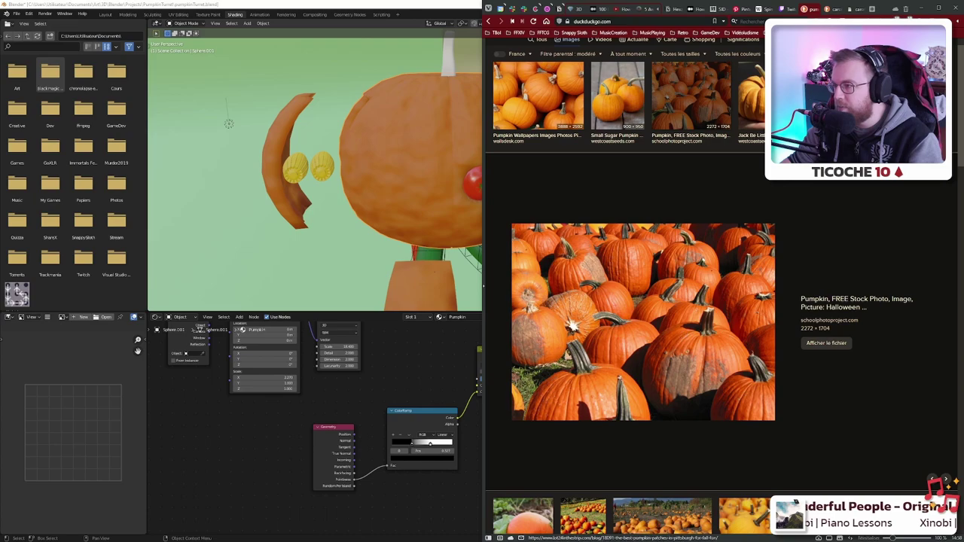
pyautogui.click(836, 109)
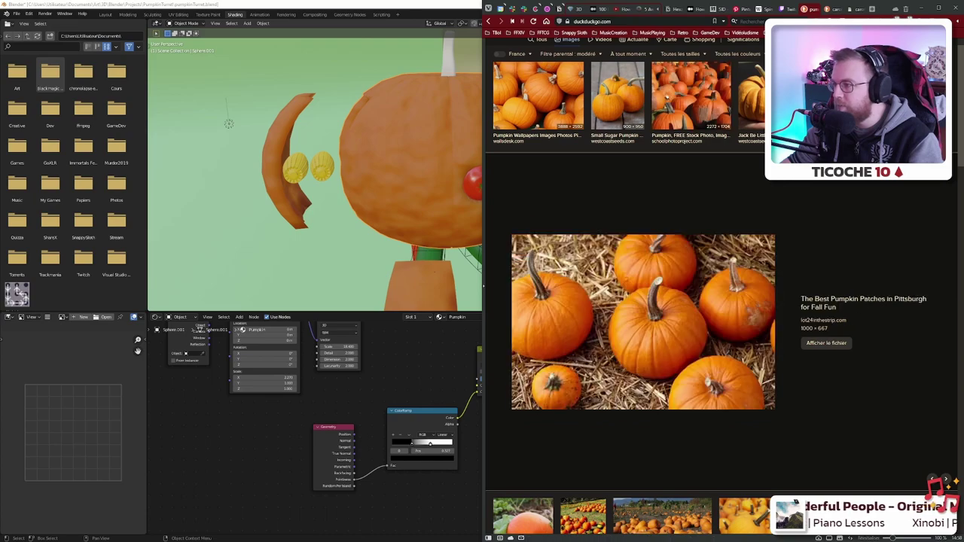
# - Switch back to Blender and preview the ColorRamp's output on the pumpkin material
pyautogui.click(447, 380)
pyautogui.scroll(2, 447, 380)
pyautogui.scroll(-2, 446, 380)
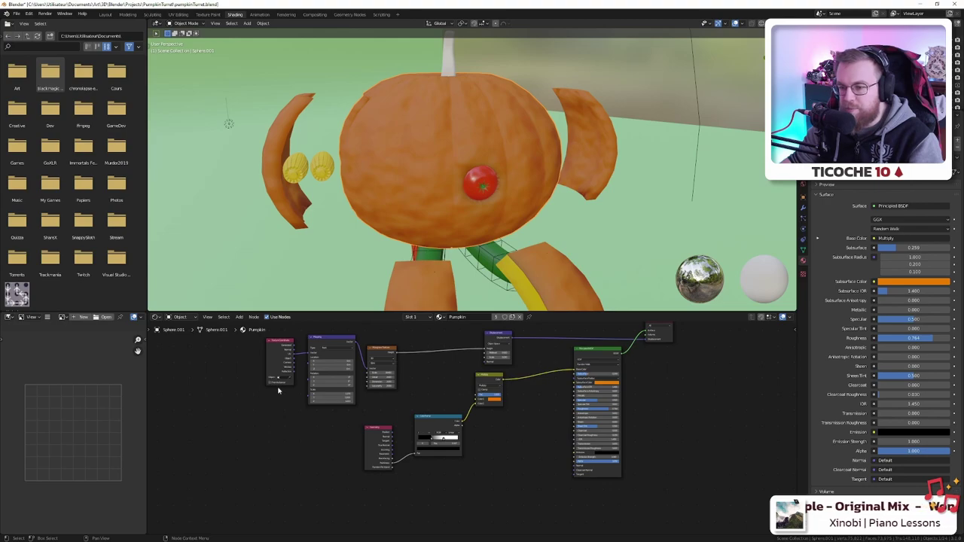
pyautogui.scroll(3, 278, 390)
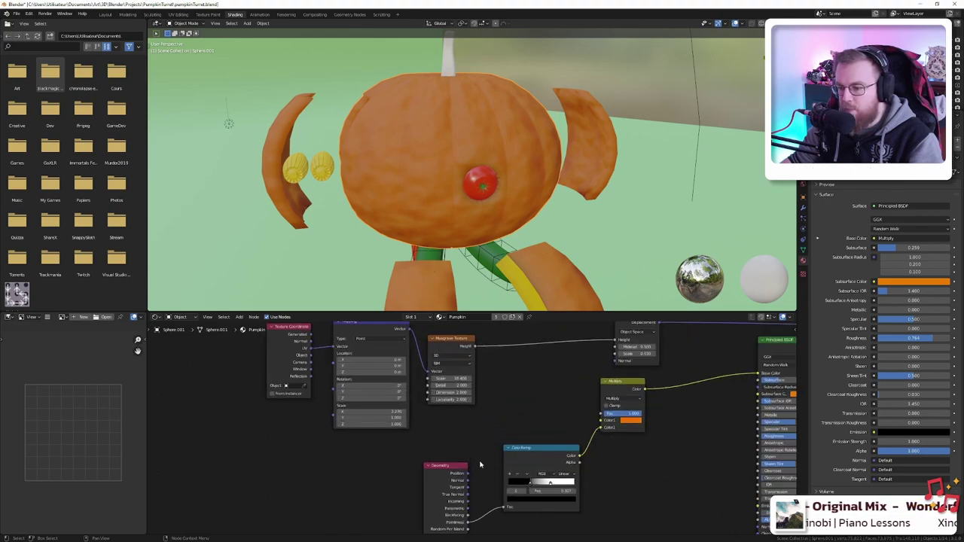
pyautogui.scroll(4, 480, 464)
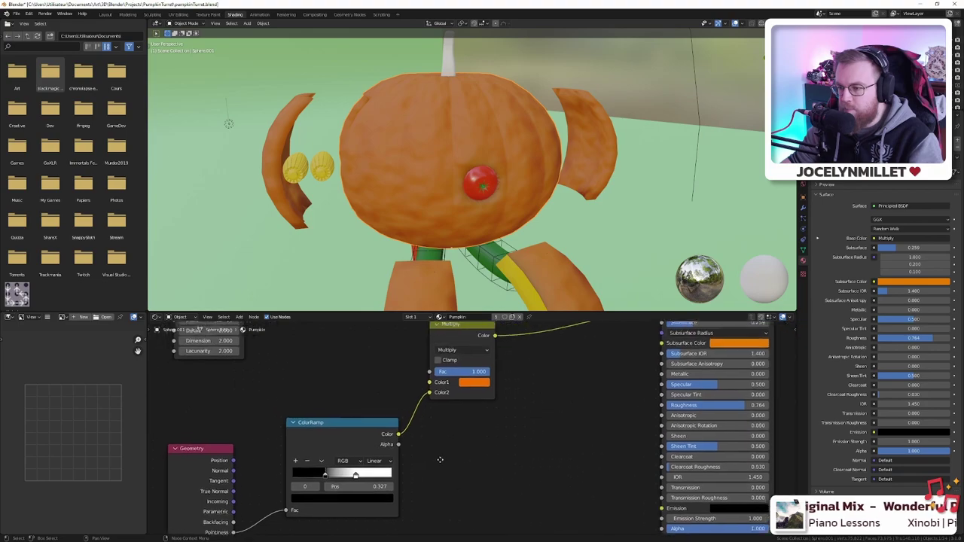
pyautogui.scroll(-1, 440, 460)
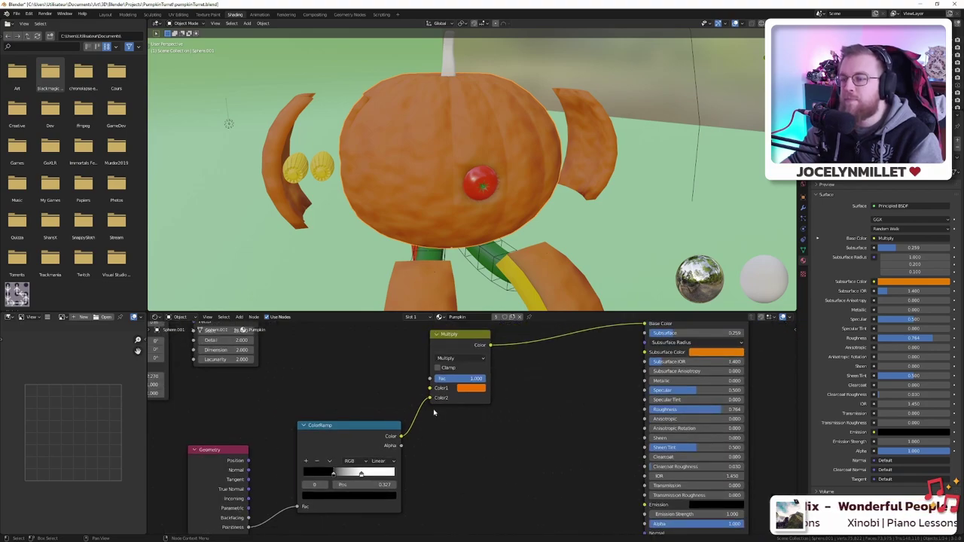
pyautogui.moveTo(434, 412); pyautogui.dragTo(493, 412, button='middle')
pyautogui.keyDown('ctrl'); pyautogui.keyDown('shift'); pyautogui.click(461, 408); pyautogui.keyUp('shift'); pyautogui.keyUp('ctrl')
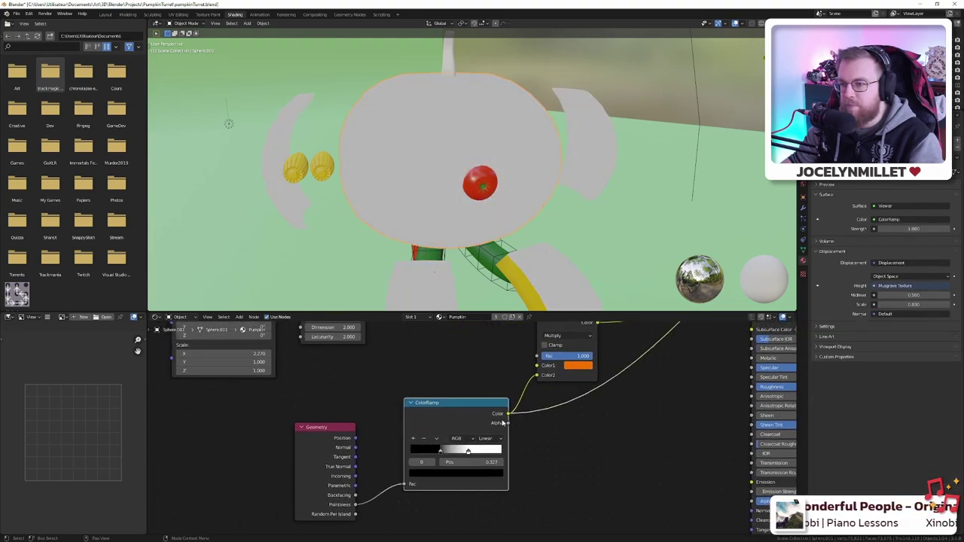
# - Examine the ColorRamp preview on the pumpkin body, side pieces and leg plates from several angles, and review the node tree
pyautogui.moveTo(386, 193); pyautogui.dragTo(397, 131, button='middle')
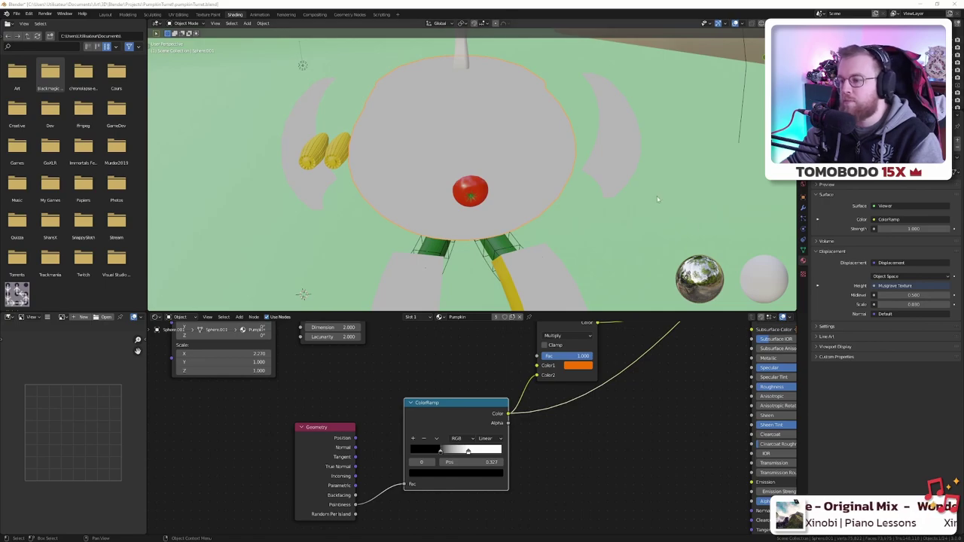
pyautogui.scroll(-5, 657, 200)
pyautogui.scroll(-4, 701, 392)
pyautogui.moveTo(701, 392); pyautogui.dragTo(553, 474, button='middle')
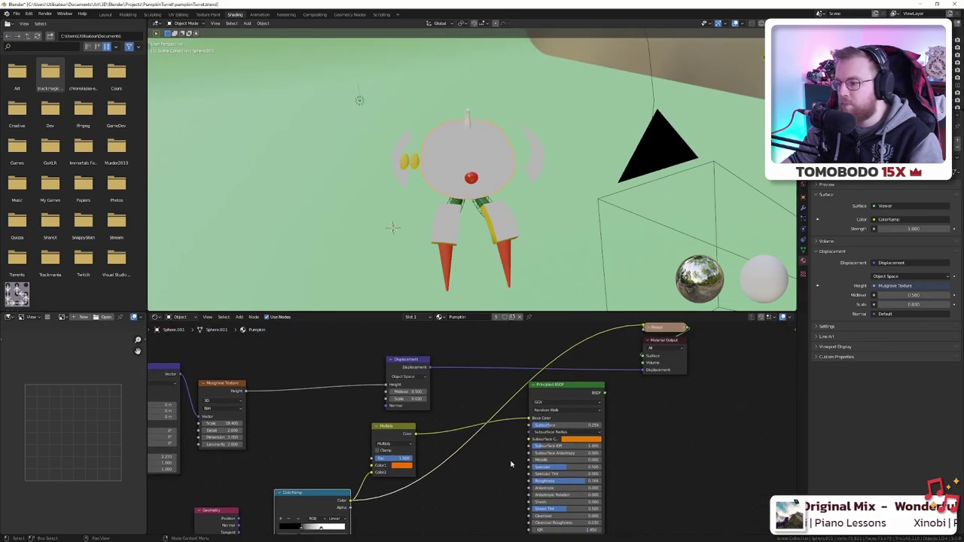
pyautogui.scroll(-1, 500, 449)
pyautogui.scroll(3, 436, 216)
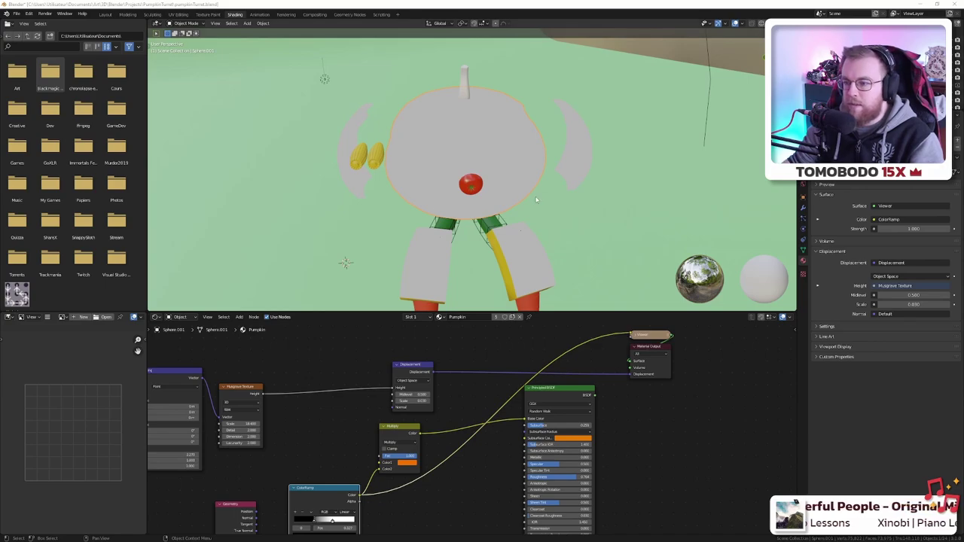
pyautogui.keyDown('shift'); pyautogui.moveTo(537, 202); pyautogui.dragTo(509, 88, button='middle'); pyautogui.keyUp('shift')
pyautogui.scroll(-1, 303, 517)
pyautogui.scroll(-1, 303, 516)
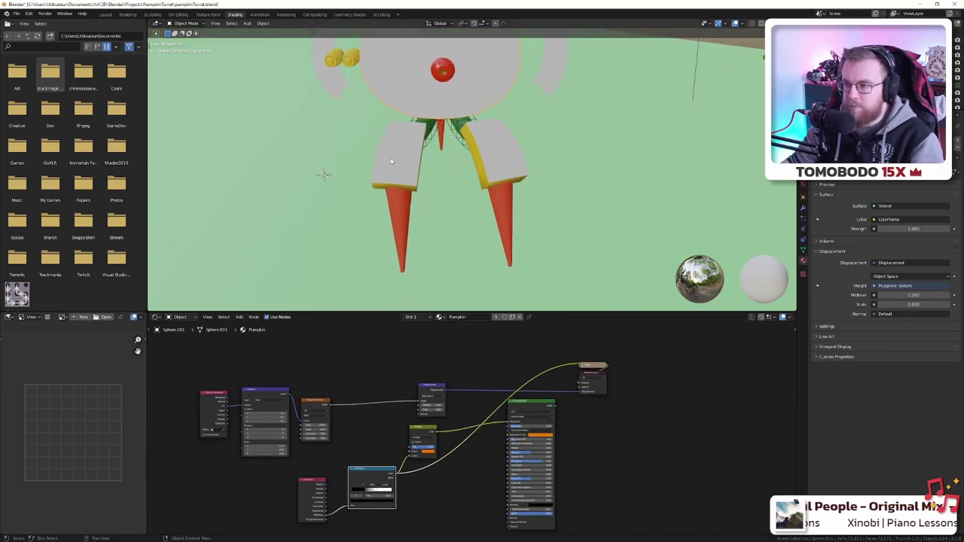
pyautogui.moveTo(390, 157); pyautogui.dragTo(444, 280, button='middle')
pyautogui.scroll(3, 404, 237)
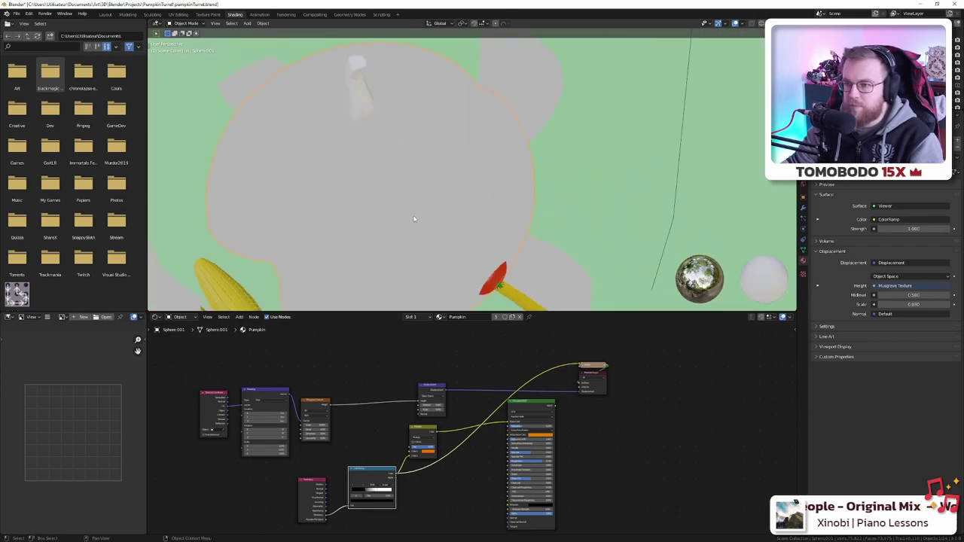
pyautogui.keyDown('shift'); pyautogui.moveTo(403, 236); pyautogui.dragTo(416, 216, button='middle'); pyautogui.keyUp('shift')
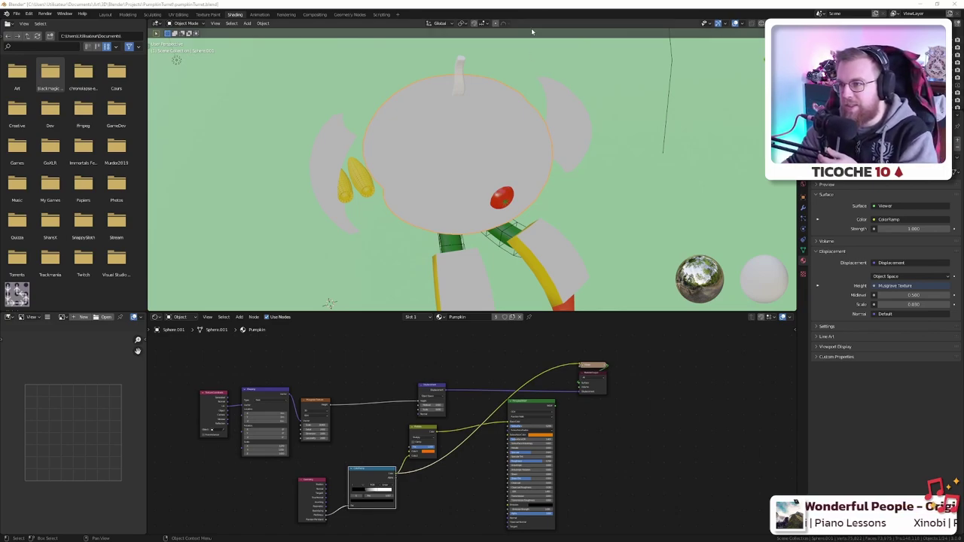
pyautogui.scroll(3, 414, 378)
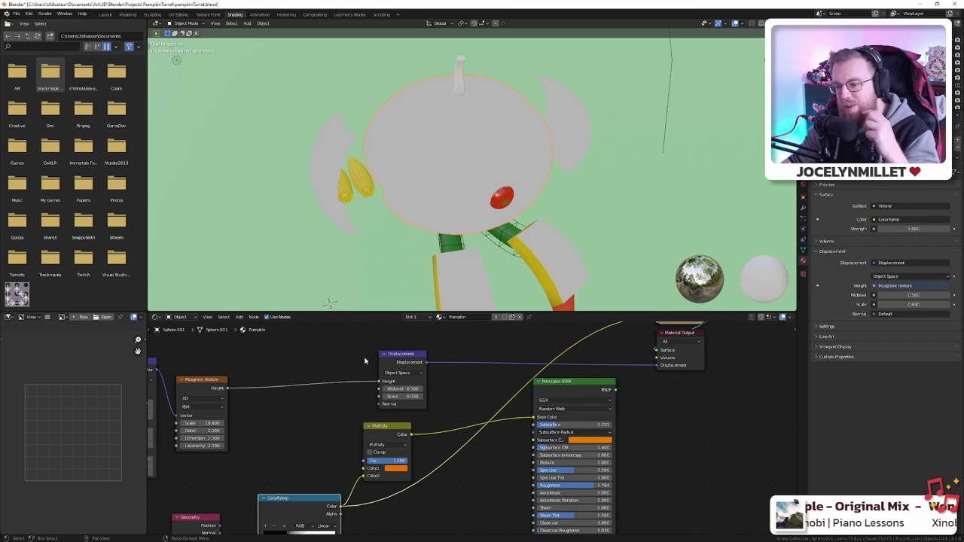
pyautogui.scroll(-3, 322, 370)
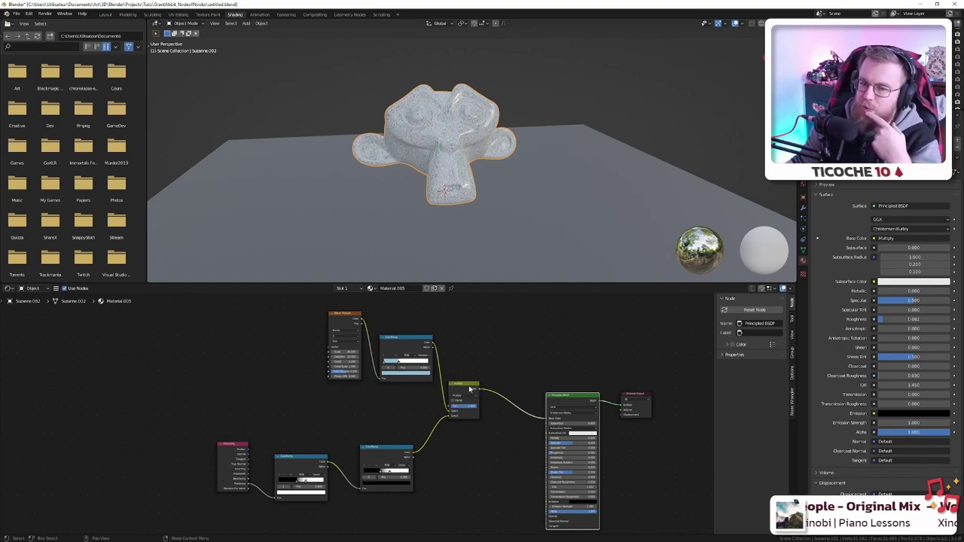
# - In the monkey head example file, unlink the second ColorRamp from the Multiply node's Color2 and inspect the head's surface
pyautogui.moveTo(388, 409)
pyautogui.mouseDown(button='middle')
pyautogui.moveTo(394, 378)
pyautogui.moveTo(383, 391)
pyautogui.mouseUp(button='middle')
pyautogui.click(446, 399)
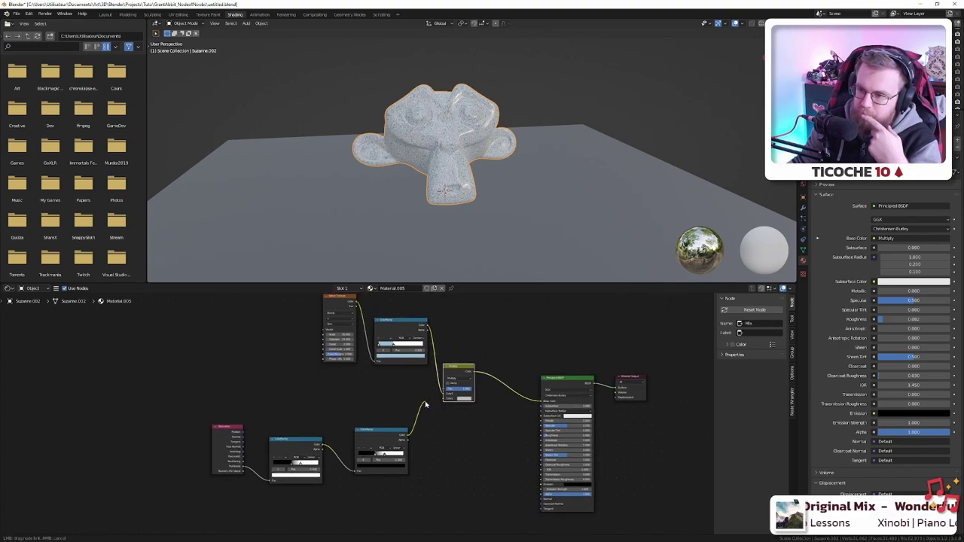
pyautogui.scroll(4, 416, 183)
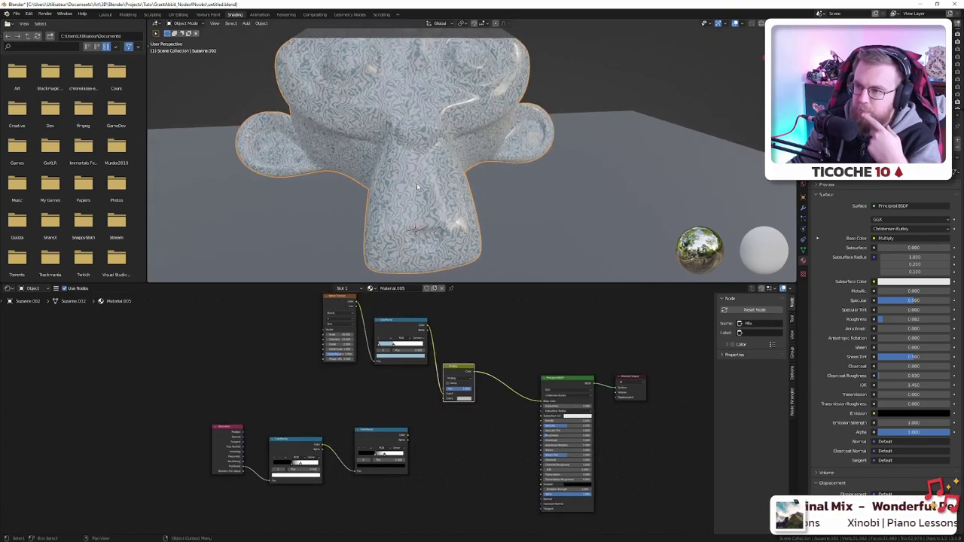
pyautogui.moveTo(525, 200); pyautogui.dragTo(477, 200, button='middle')
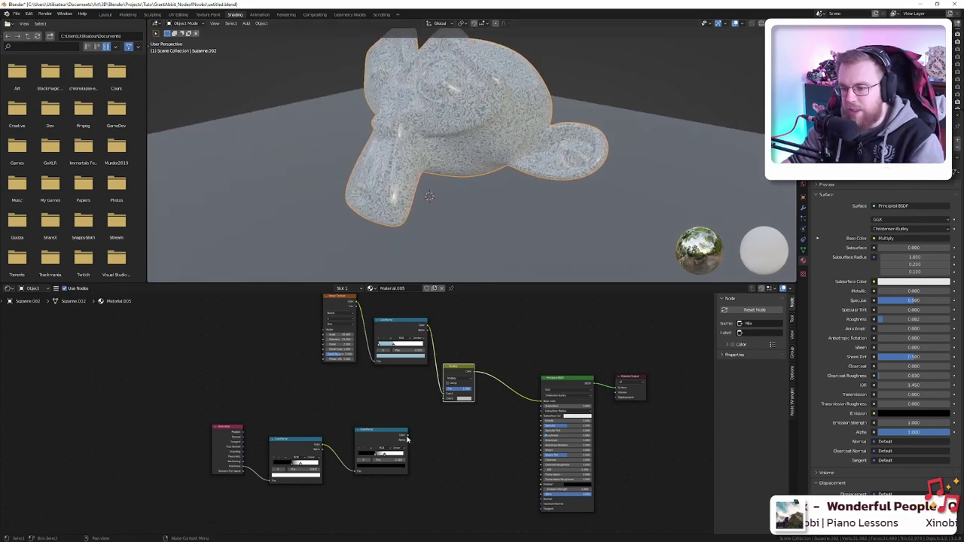
# - Reconnect the second ColorRamp's Color output to the Multiply node's Color2 in the monkey head material
pyautogui.moveTo(408, 437); pyautogui.dragTo(443, 403)
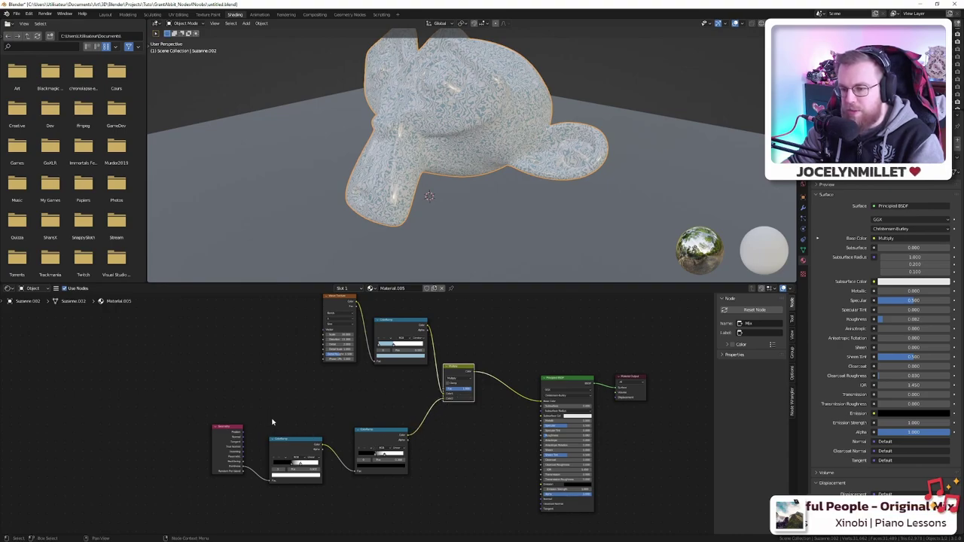
# - Browse the tutorial project folders in the file browser for another example file, and return to the monkey head scene
pyautogui.click(16, 15)
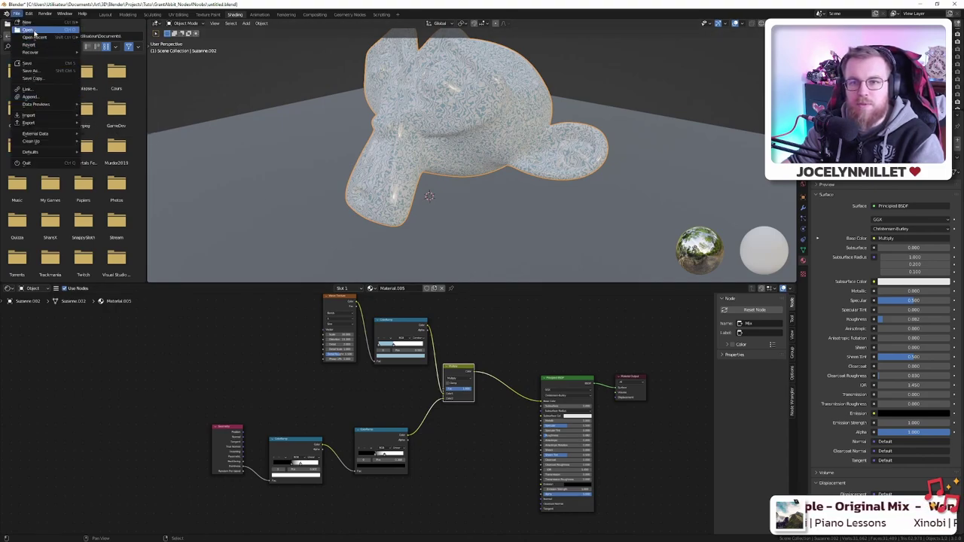
pyautogui.click(31, 30)
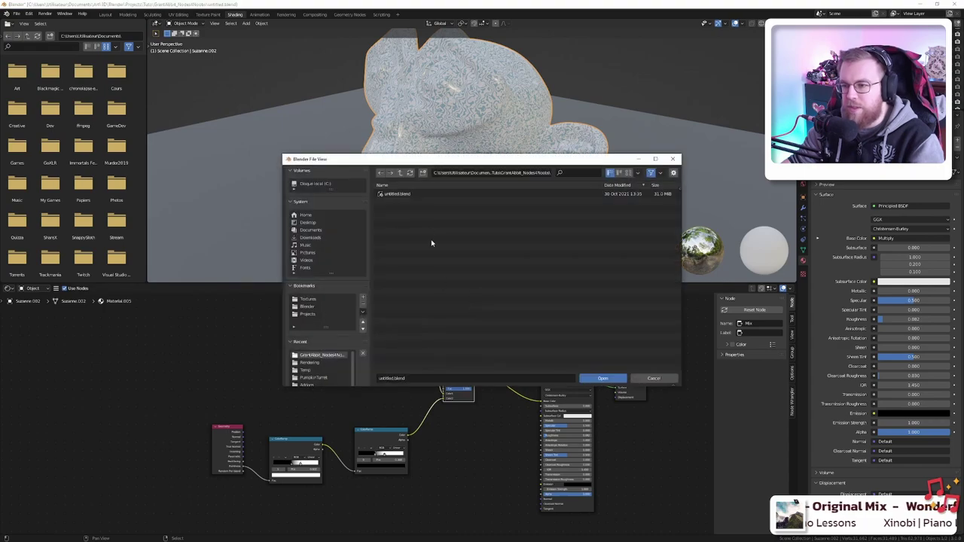
pyautogui.click(400, 173)
pyautogui.click(412, 233)
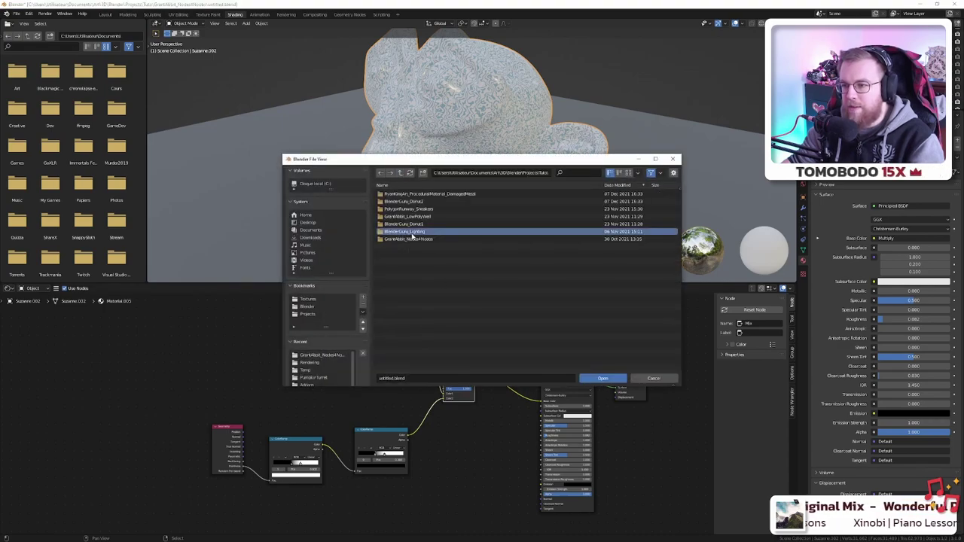
pyautogui.click(412, 224)
pyautogui.click(413, 216)
pyautogui.click(414, 209)
pyautogui.click(415, 201)
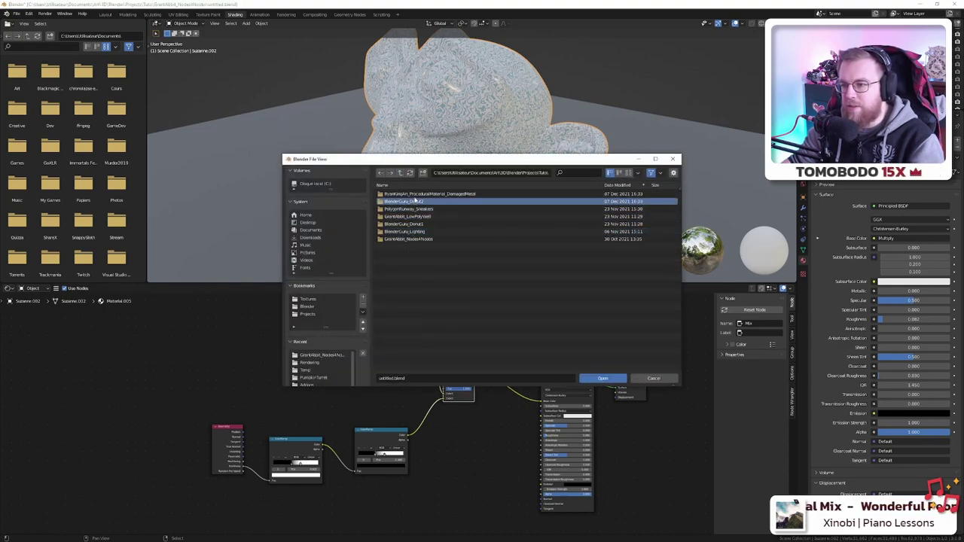
pyautogui.click(412, 240)
pyautogui.doubleClick(412, 239)
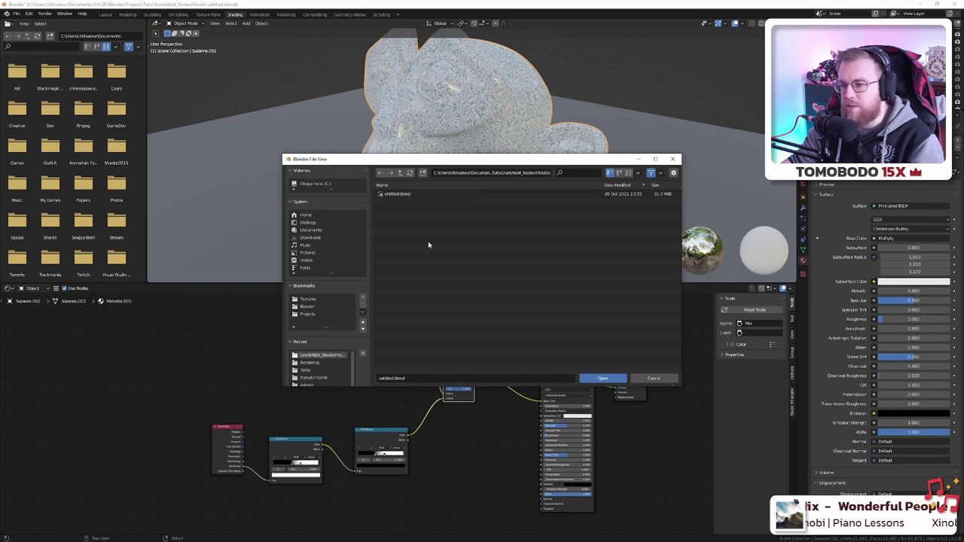
pyautogui.press('Return')
# - Preview the first ColorRamp's output on the monkey head and inspect the head and the node links
pyautogui.moveTo(473, 333); pyautogui.dragTo(508, 359, button='middle')
pyautogui.scroll(-2, 497, 360)
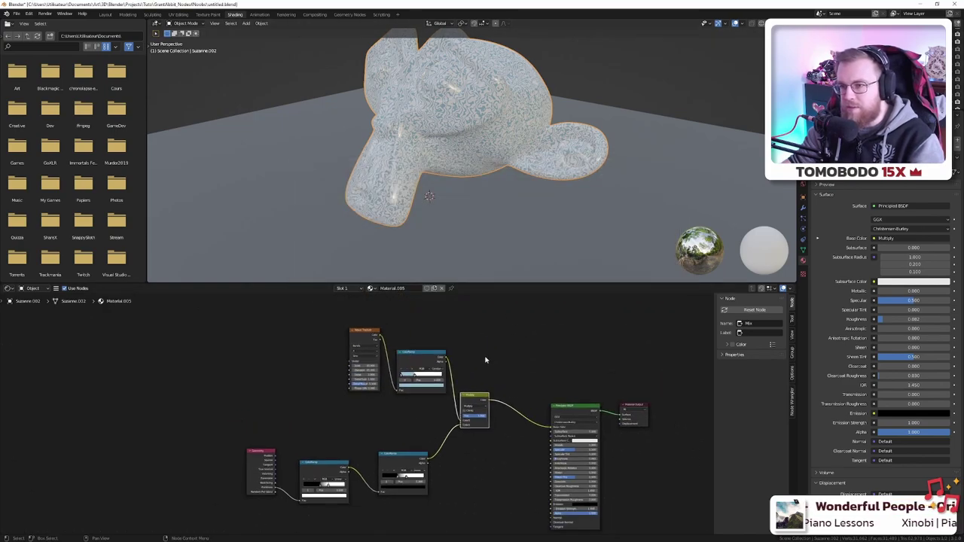
pyautogui.scroll(1, 411, 435)
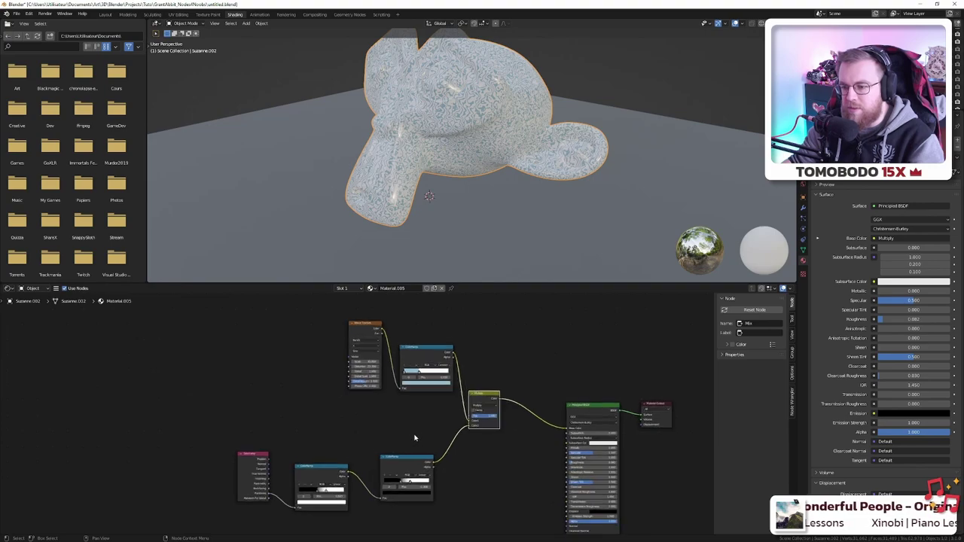
pyautogui.moveTo(316, 467); pyautogui.dragTo(364, 407, button='middle')
pyautogui.keyDown('ctrl'); pyautogui.keyDown('shift'); pyautogui.click(364, 407); pyautogui.keyUp('shift'); pyautogui.keyUp('ctrl')
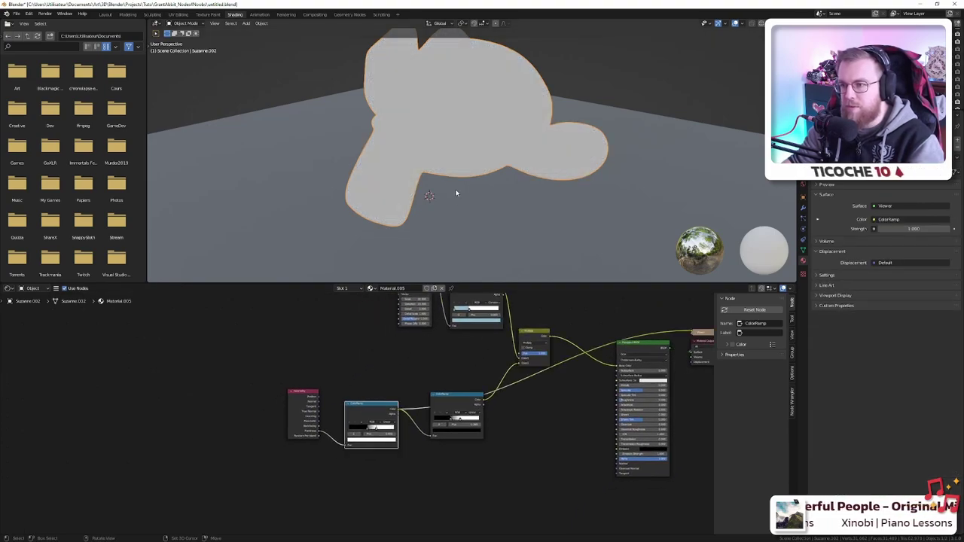
pyautogui.moveTo(454, 194); pyautogui.dragTo(475, 112, button='middle')
pyautogui.scroll(2, 359, 413)
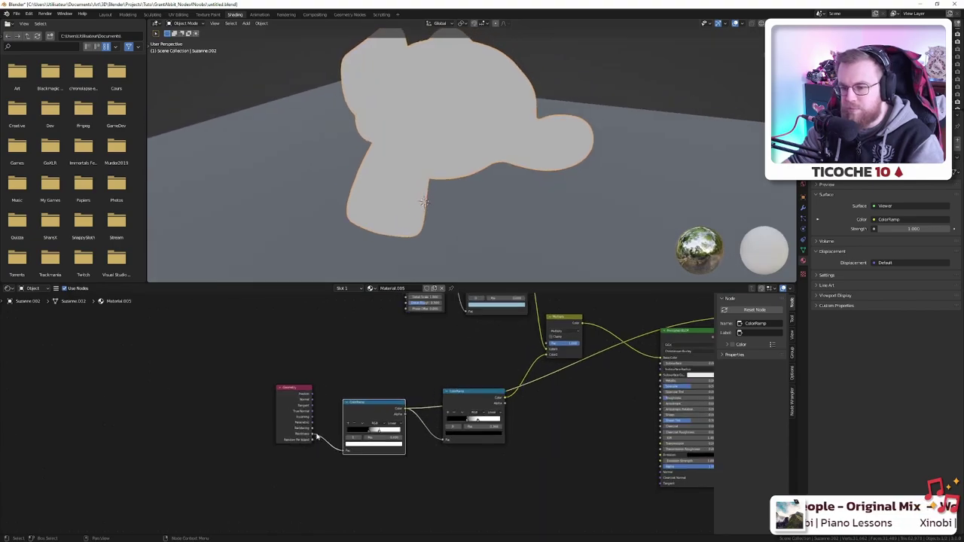
# - Preview the second ColorRamp, the first ColorRamp, the Multiply node and finally the Principled BSDF on the monkey head
pyautogui.scroll(-3, 362, 415)
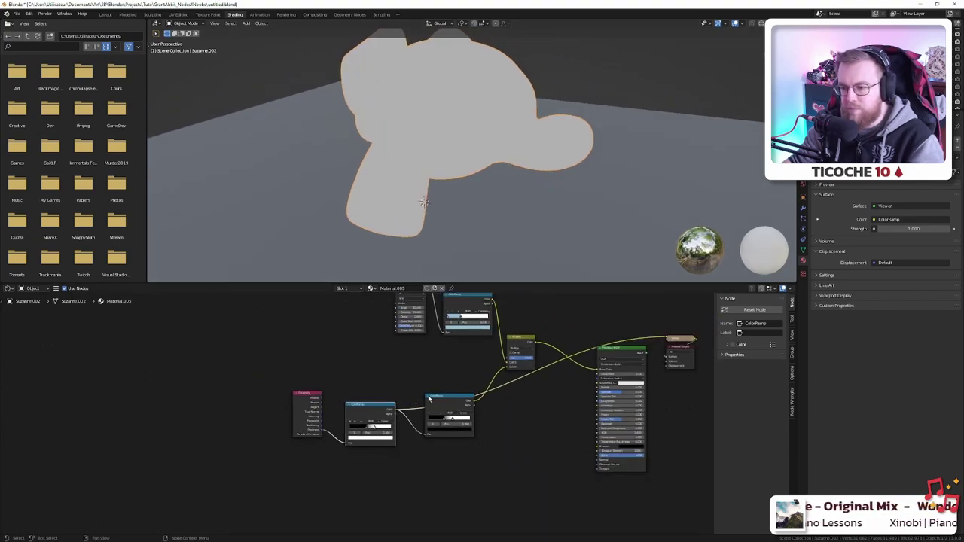
pyautogui.click(462, 412)
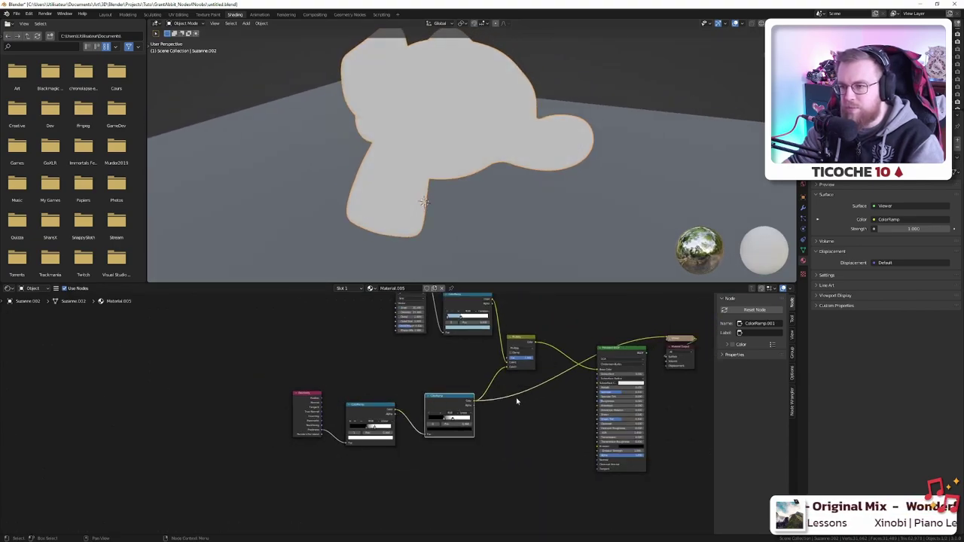
pyautogui.keyDown('ctrl'); pyautogui.keyDown('shift'); pyautogui.click(373, 408); pyautogui.keyUp('shift'); pyautogui.keyUp('ctrl')
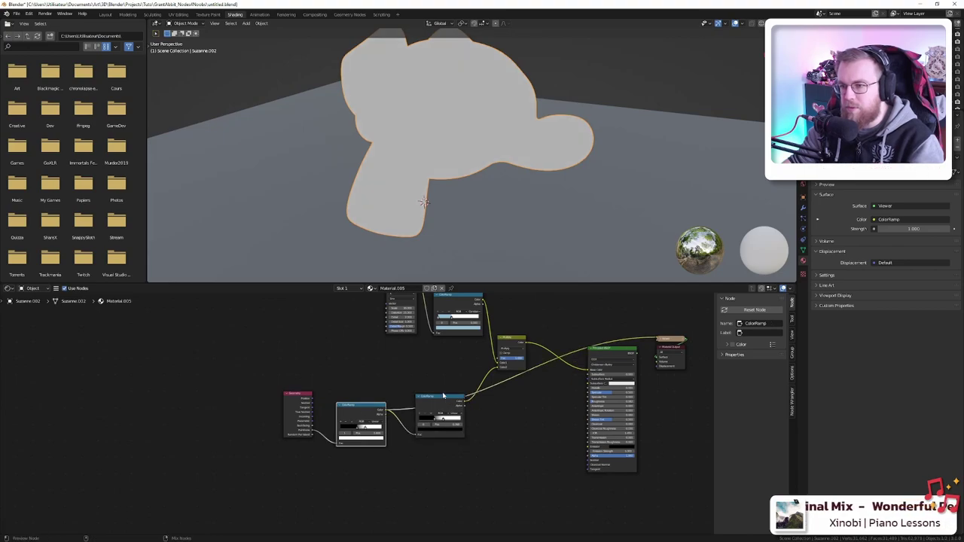
pyautogui.keyDown('ctrl'); pyautogui.keyDown('shift'); pyautogui.click(510, 353); pyautogui.keyUp('shift'); pyautogui.keyUp('ctrl')
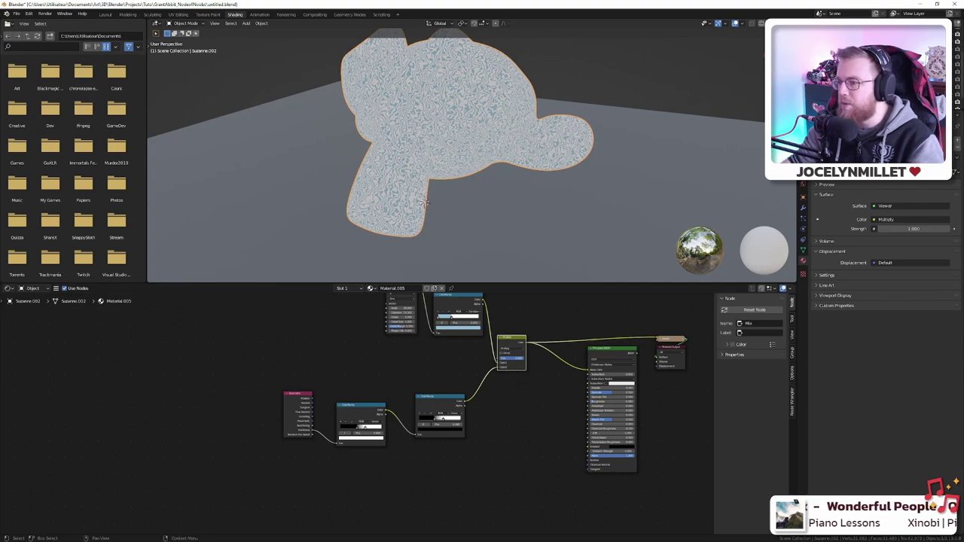
pyautogui.keyDown('ctrl'); pyautogui.keyDown('shift'); pyautogui.click(615, 351); pyautogui.keyUp('shift'); pyautogui.keyUp('ctrl')
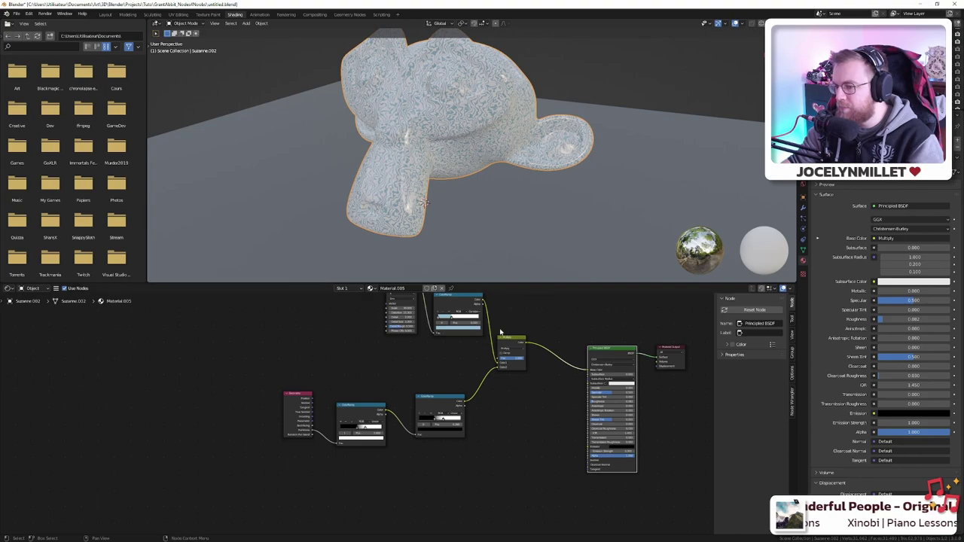
# - Unlink and relink the second ColorRamp on the Multiply node's Color2 to compare, and close the example file without saving
pyautogui.moveTo(497, 368); pyautogui.dragTo(477, 375)
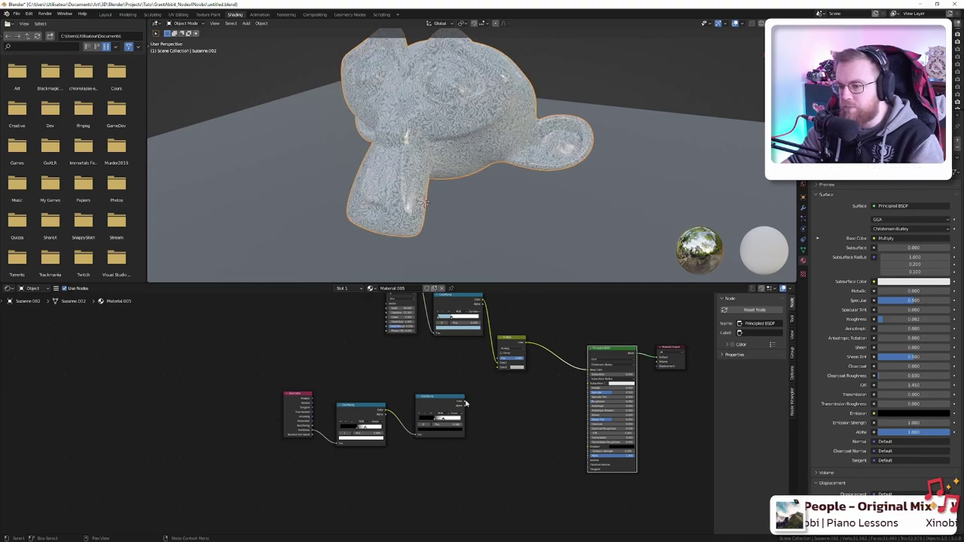
pyautogui.moveTo(465, 402); pyautogui.dragTo(496, 371)
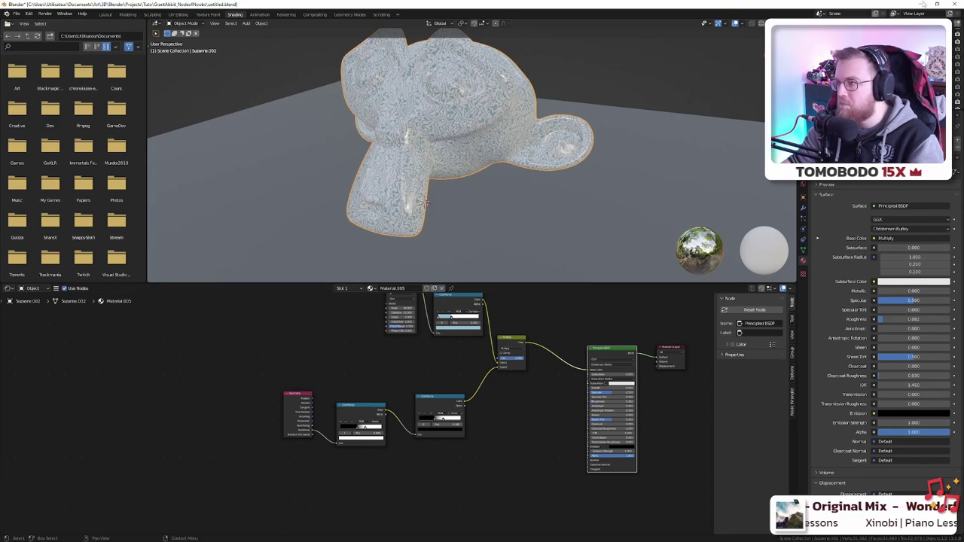
pyautogui.hotkey('ctrl', 'q')
pyautogui.click(496, 288)
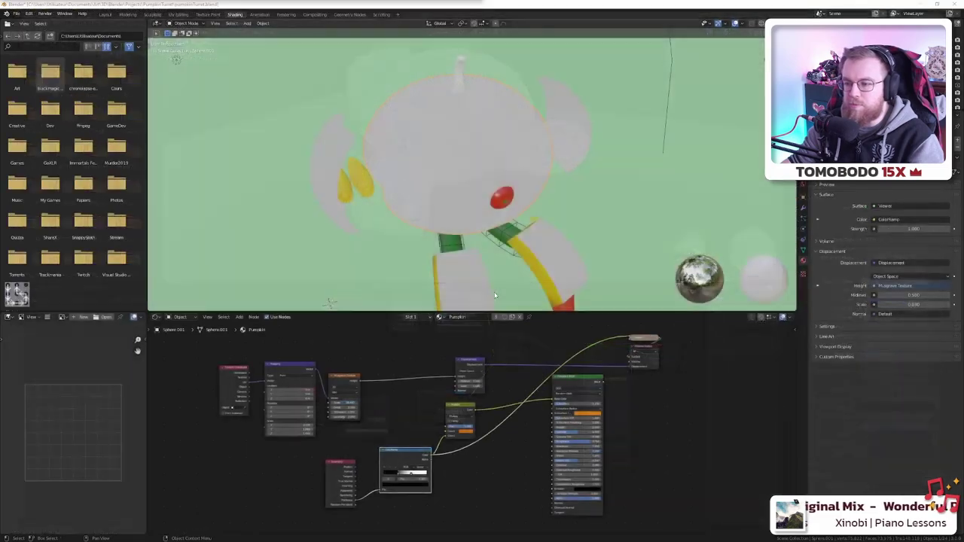
# - Review the pumpkin material's node tree and move the Texture Coordinate node down level with the Geometry node
pyautogui.moveTo(378, 419); pyautogui.dragTo(373, 353, button='middle')
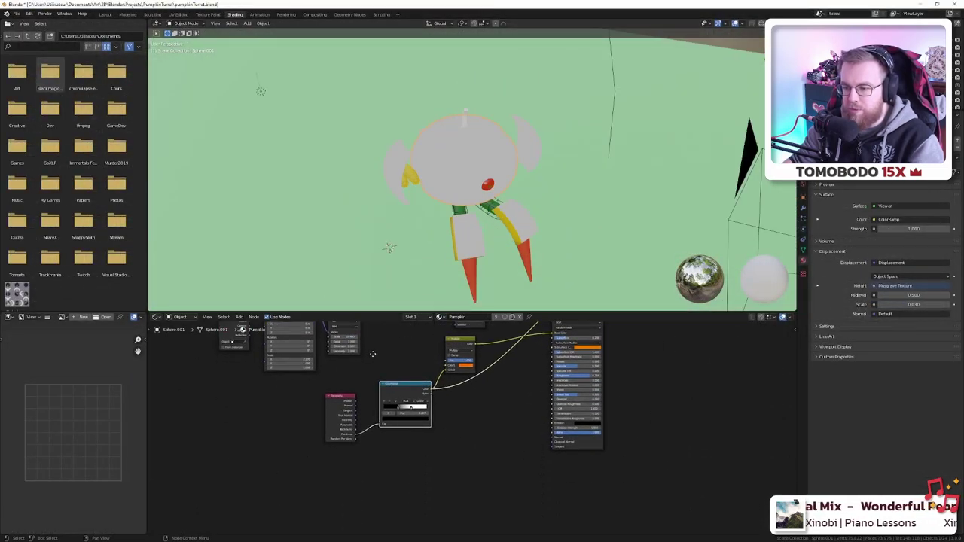
pyautogui.scroll(7, 396, 394)
pyautogui.moveTo(292, 395); pyautogui.dragTo(409, 436, button='middle')
pyautogui.scroll(-5, 407, 436)
pyautogui.scroll(-1, 406, 436)
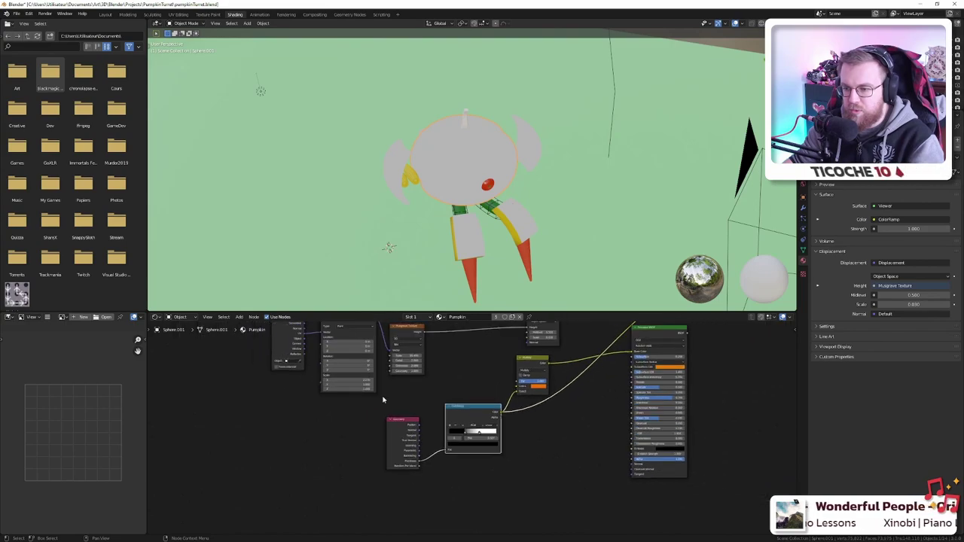
pyautogui.moveTo(389, 402); pyautogui.dragTo(412, 424, button='middle')
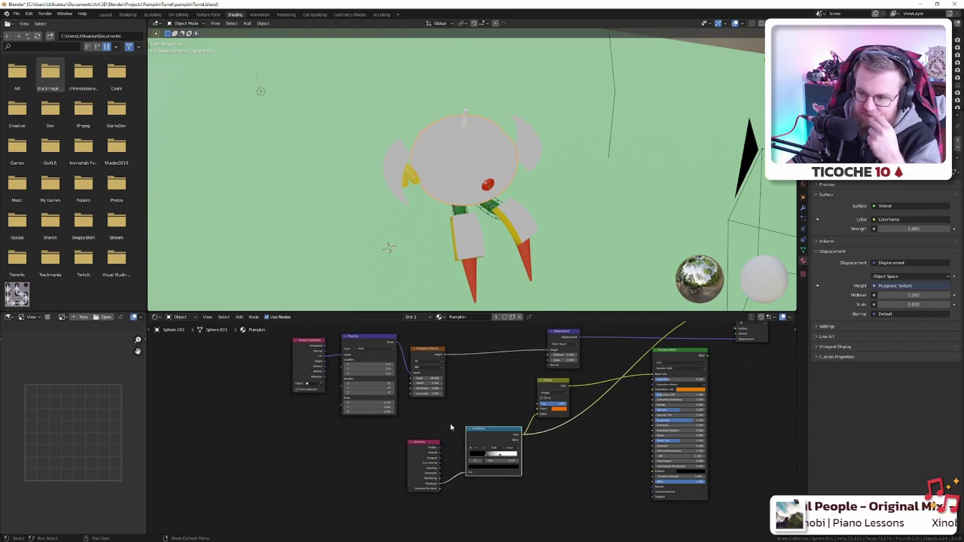
pyautogui.moveTo(499, 422); pyautogui.dragTo(391, 423, button='middle')
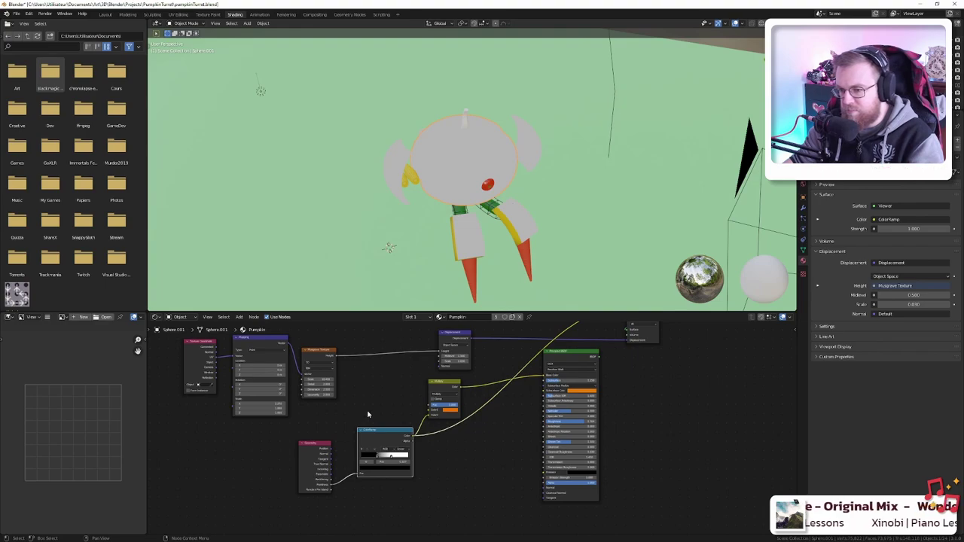
pyautogui.moveTo(366, 415); pyautogui.dragTo(437, 394, button='middle')
pyautogui.click(385, 432)
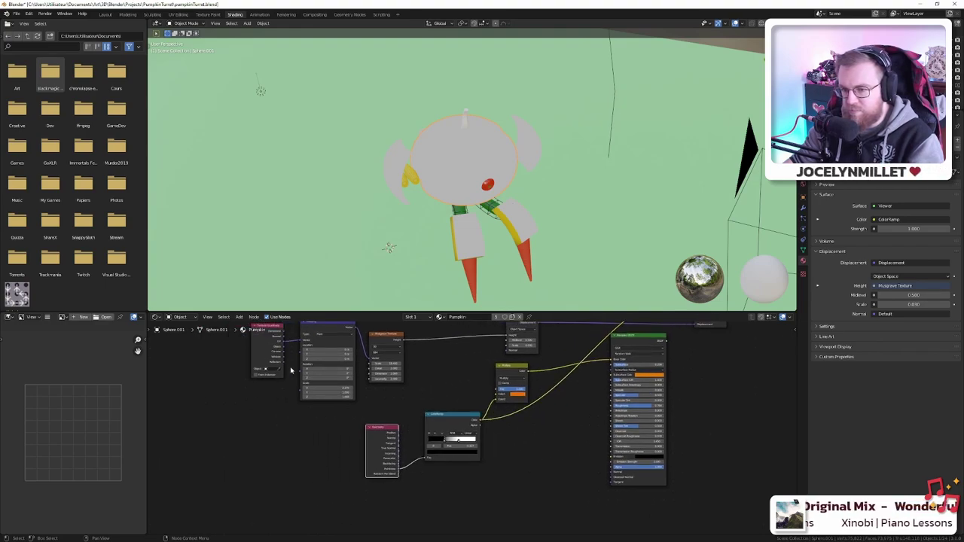
pyautogui.moveTo(273, 329); pyautogui.dragTo(267, 410)
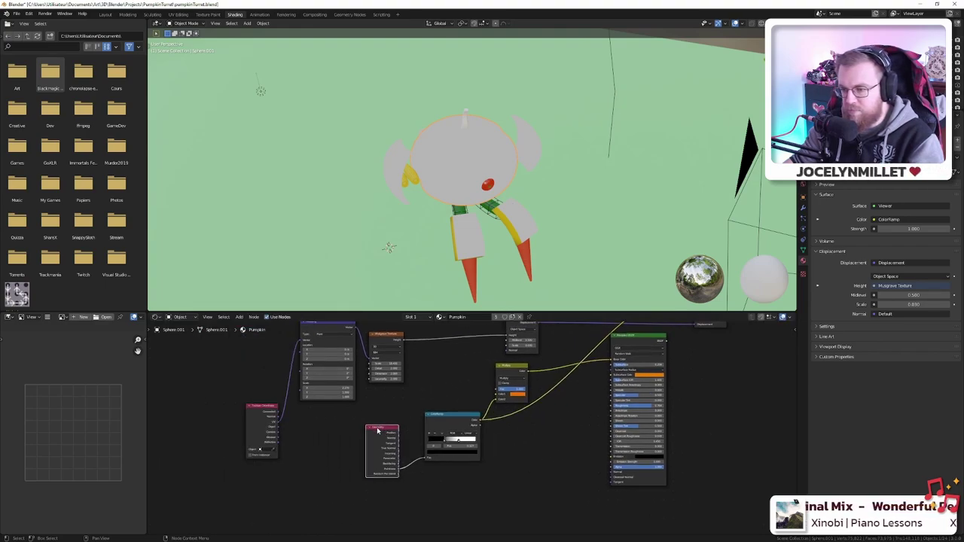
# - Preview the ColorRamp's Alpha output on the pumpkin and delete the Geometry node
pyautogui.keyDown('ctrl'); pyautogui.keyDown('shift'); pyautogui.click(451, 420); pyautogui.keyUp('shift'); pyautogui.keyUp('ctrl')
pyautogui.moveTo(519, 412); pyautogui.dragTo(477, 393, button='middle')
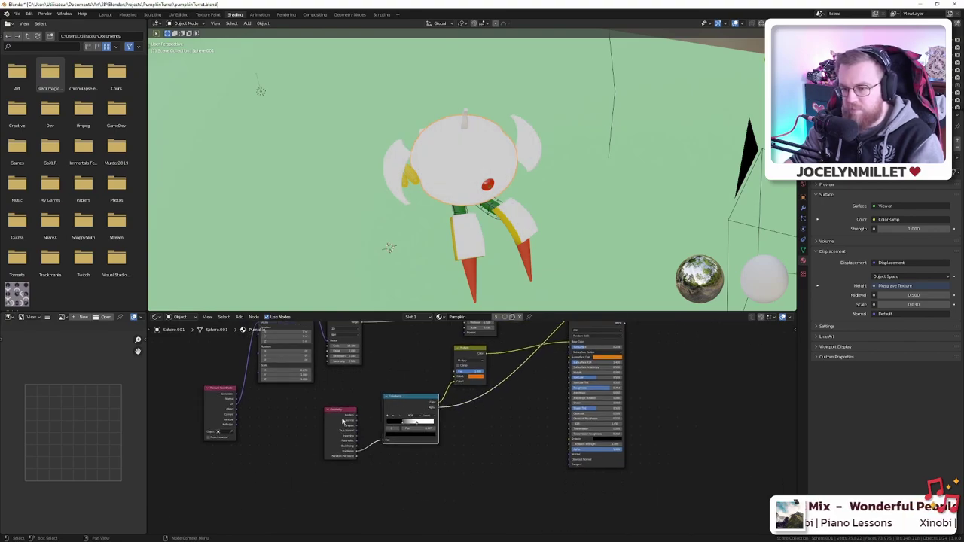
pyautogui.scroll(2, 337, 413)
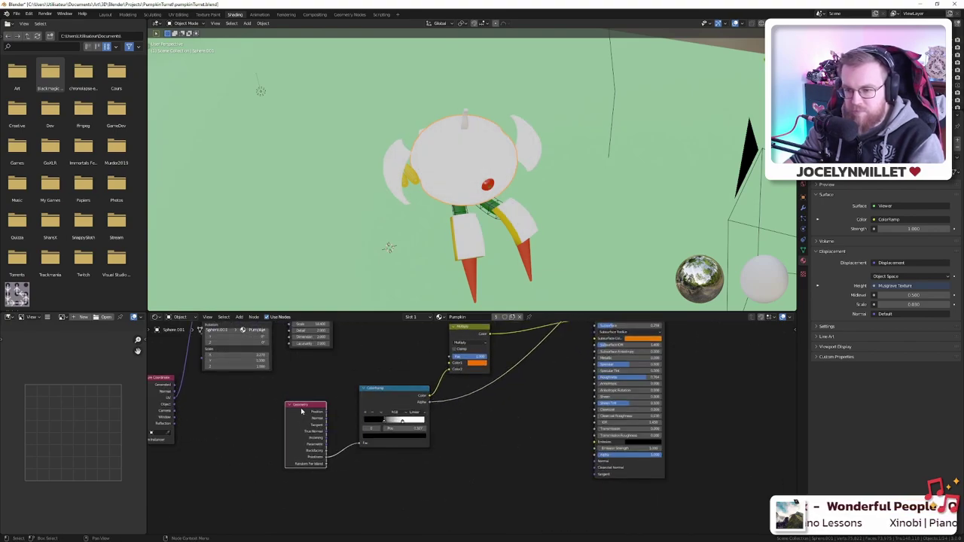
pyautogui.moveTo(279, 415); pyautogui.dragTo(363, 403, button='middle')
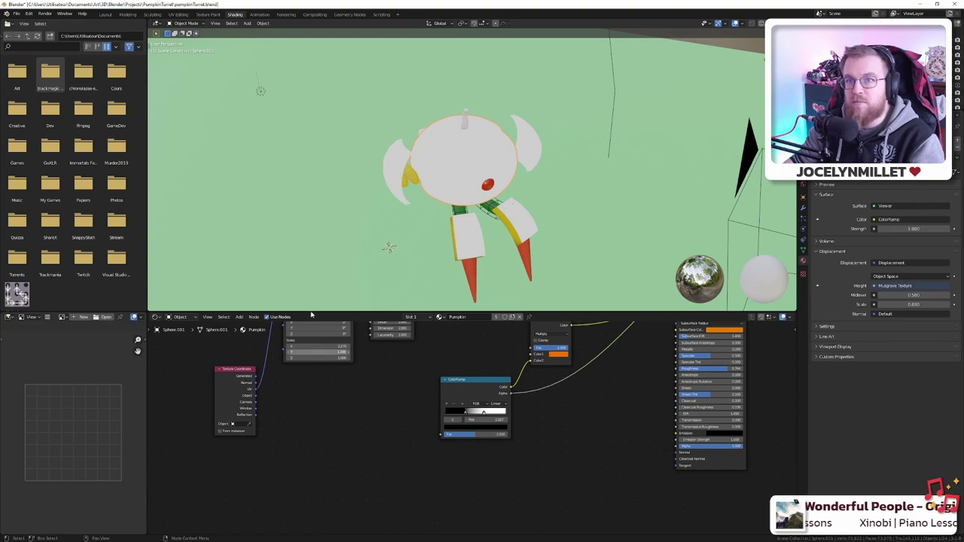
pyautogui.scroll(1, 283, 417)
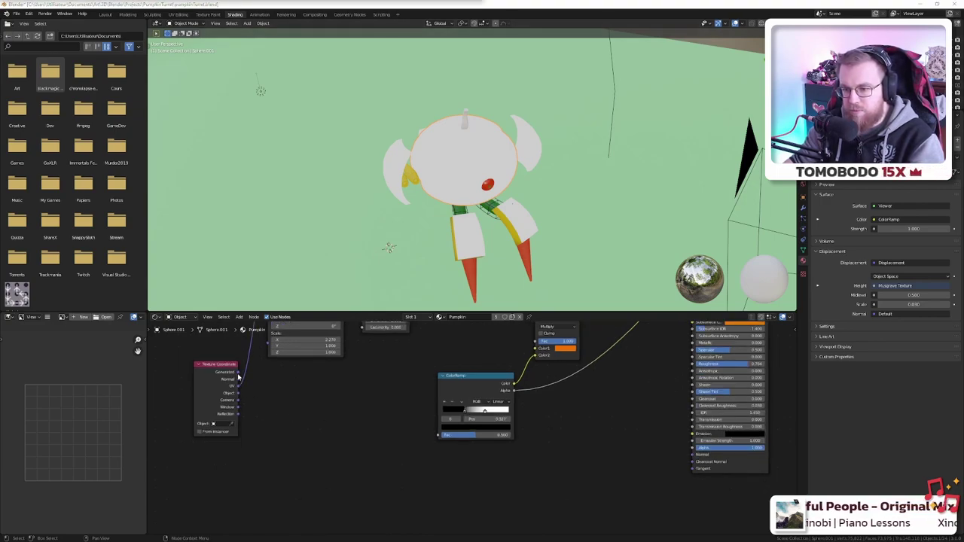
# - Try the Texture Coordinate's Generated and Object outputs as the ColorRamp's Fac input and inspect the pumpkin body
pyautogui.moveTo(238, 373); pyautogui.dragTo(438, 435)
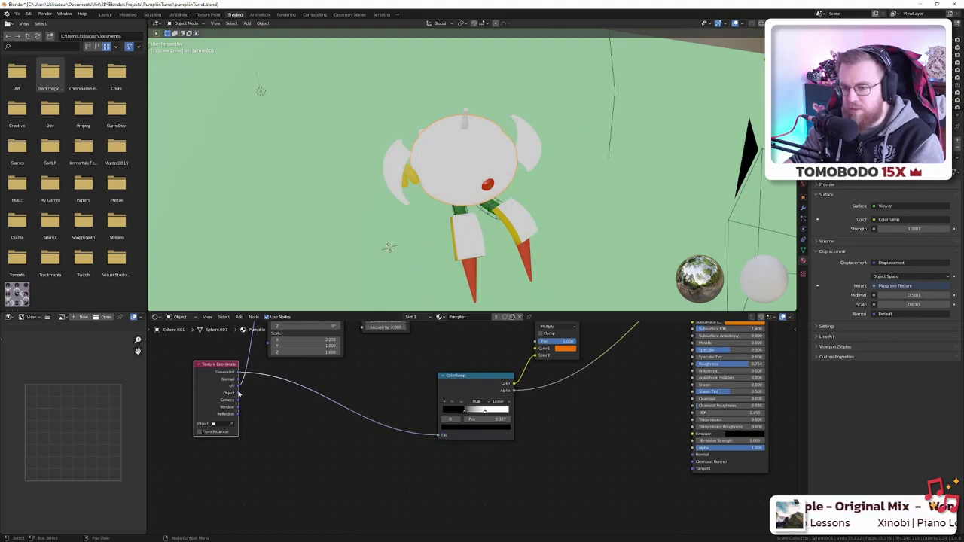
pyautogui.moveTo(238, 393)
pyautogui.mouseDown()
pyautogui.moveTo(319, 402)
pyautogui.moveTo(438, 439)
pyautogui.mouseUp()
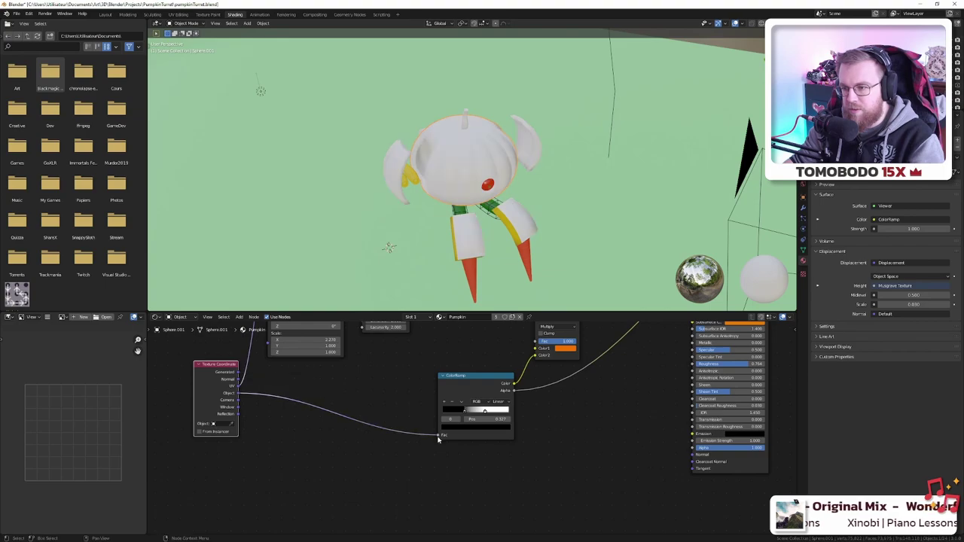
pyautogui.scroll(5, 463, 183)
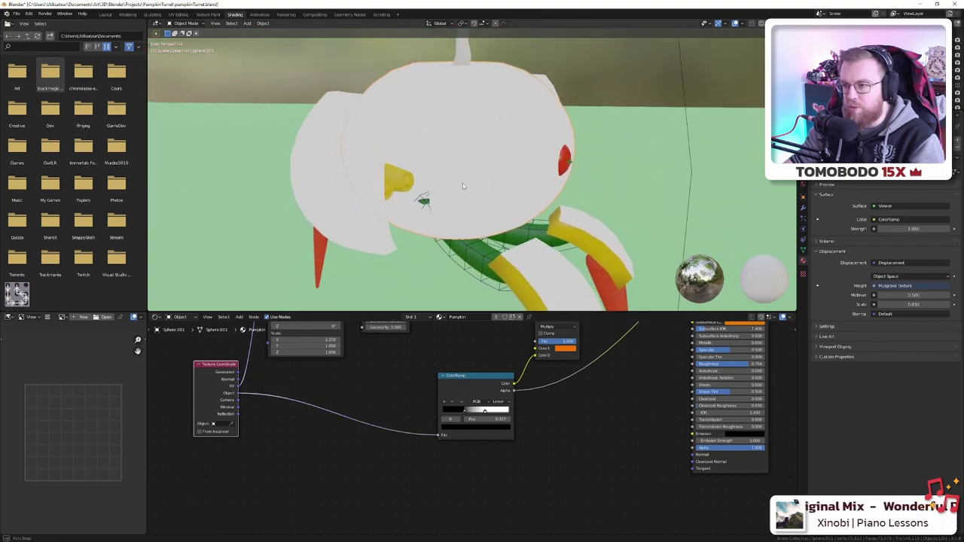
pyautogui.moveTo(462, 183); pyautogui.dragTo(426, 192, button='middle')
# - Disconnect the Displacement node from the Material Output in the pumpkin material
pyautogui.scroll(-4, 695, 419)
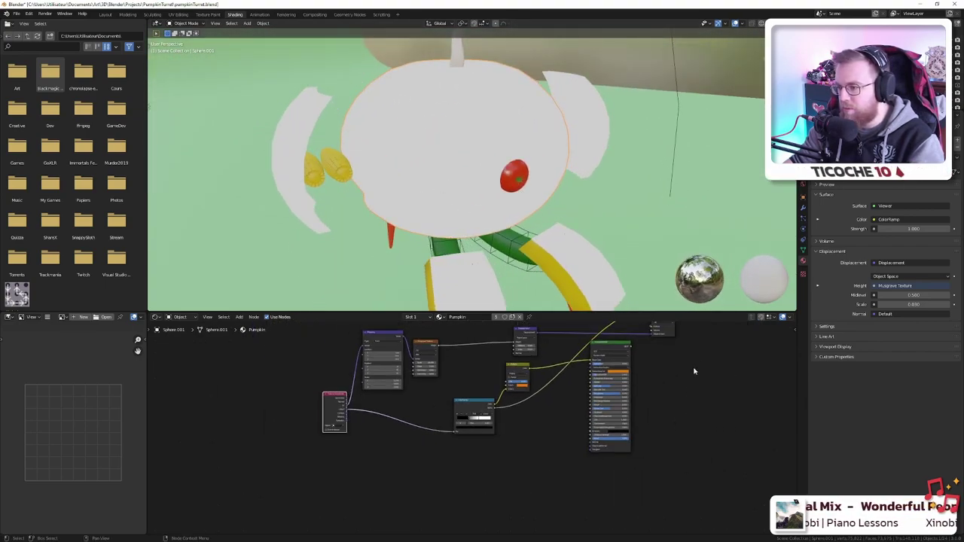
pyautogui.moveTo(639, 333); pyautogui.dragTo(611, 377, button='middle')
pyautogui.moveTo(622, 378); pyautogui.dragTo(611, 378)
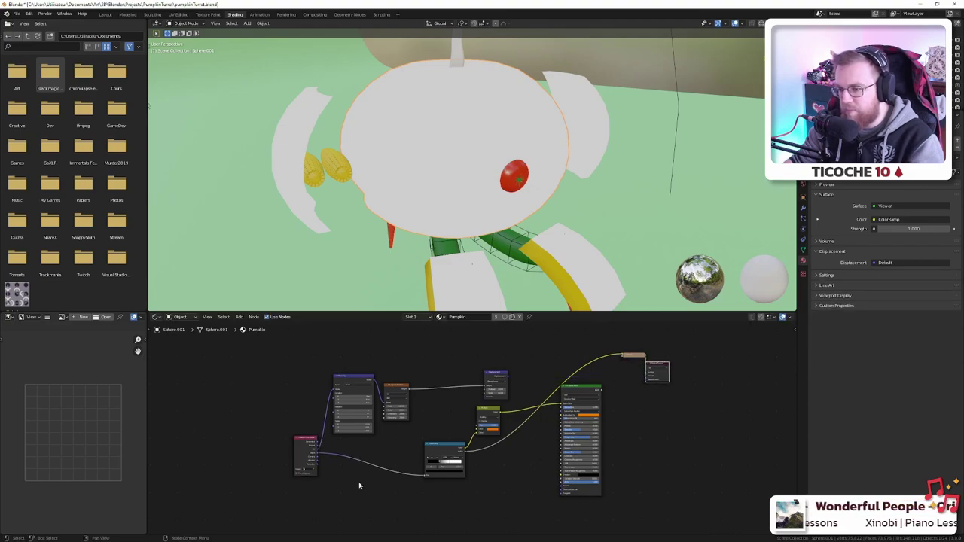
# - Link the Texture Coordinate's UV output to the ColorRamp's Fac input
pyautogui.scroll(3, 275, 469)
pyautogui.moveTo(273, 469); pyautogui.dragTo(331, 436, button='middle')
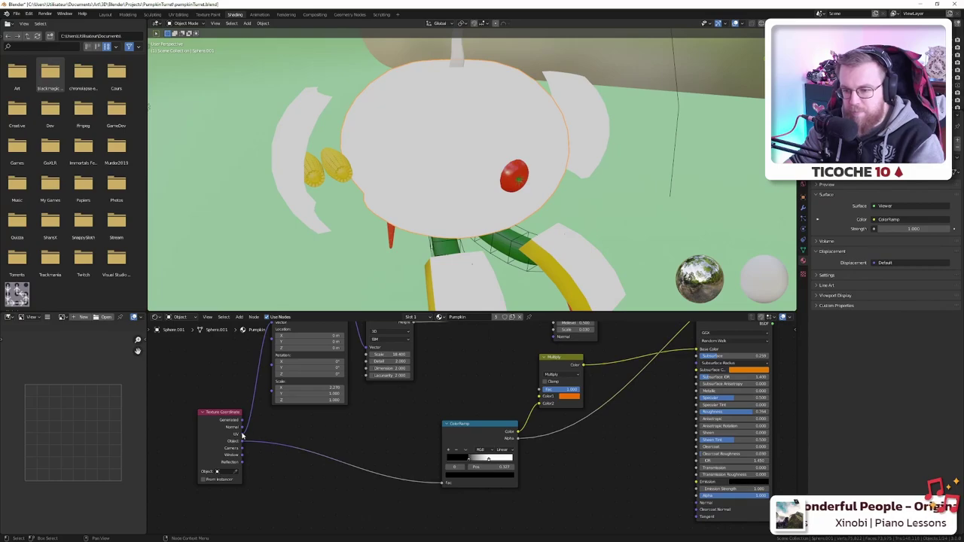
pyautogui.moveTo(242, 434); pyautogui.dragTo(442, 482)
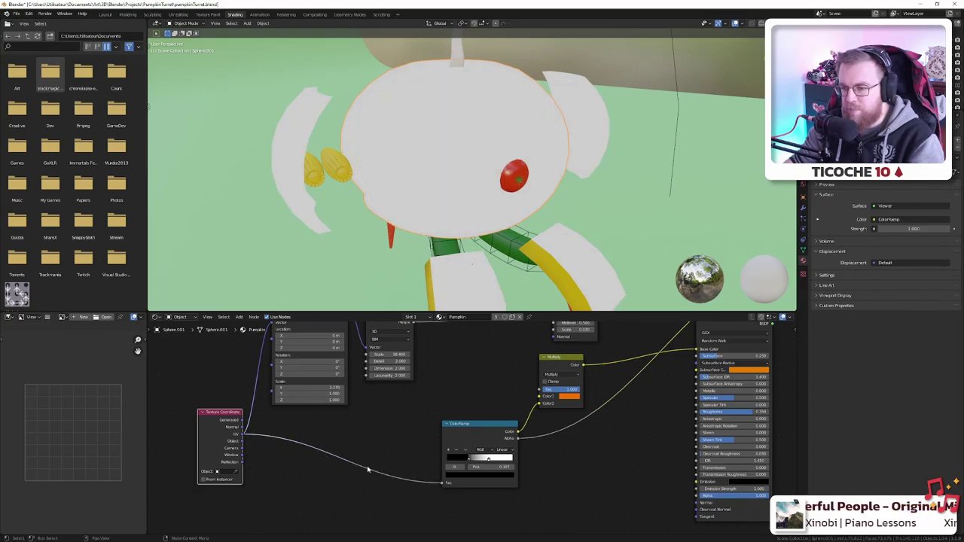
# - Try the Texture Coordinate's Object, Generated and Normal outputs as the ColorRamp's Fac input and inspect the pumpkin
pyautogui.moveTo(241, 442); pyautogui.dragTo(503, 458)
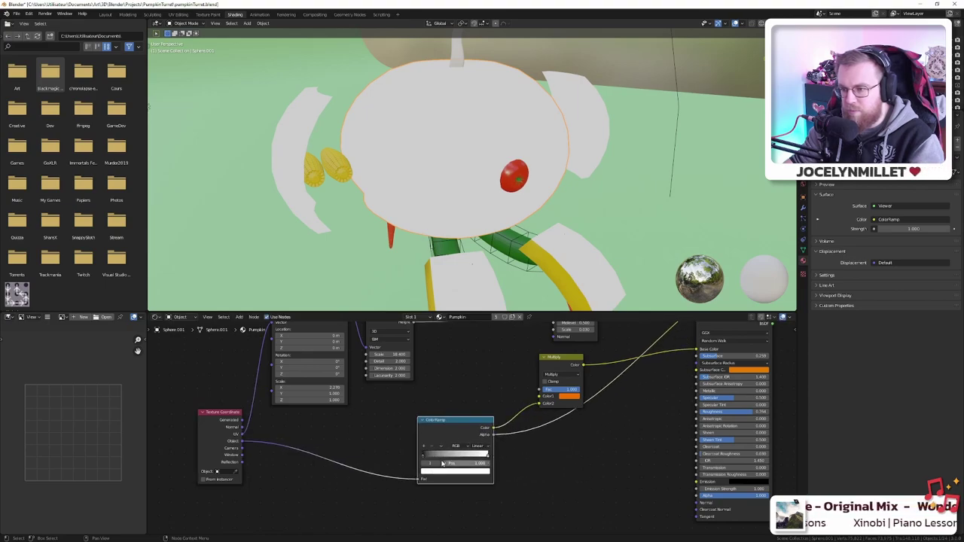
pyautogui.moveTo(241, 427); pyautogui.dragTo(419, 484)
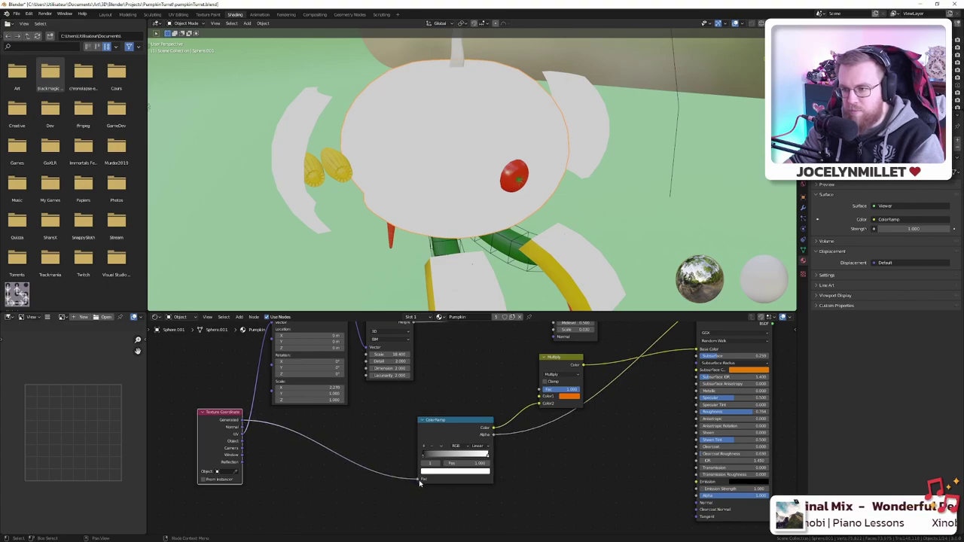
pyautogui.moveTo(241, 431); pyautogui.dragTo(415, 482)
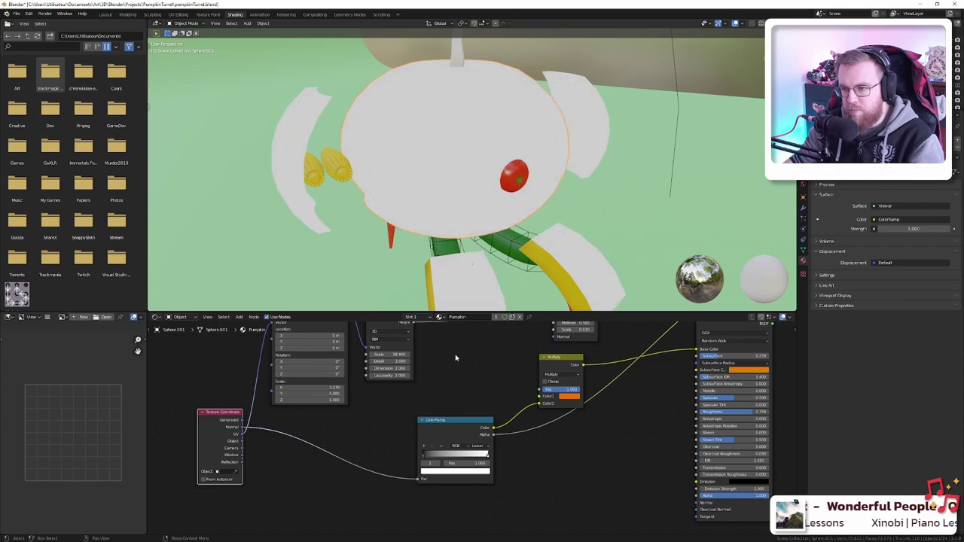
pyautogui.moveTo(497, 218); pyautogui.dragTo(529, 197, button='middle')
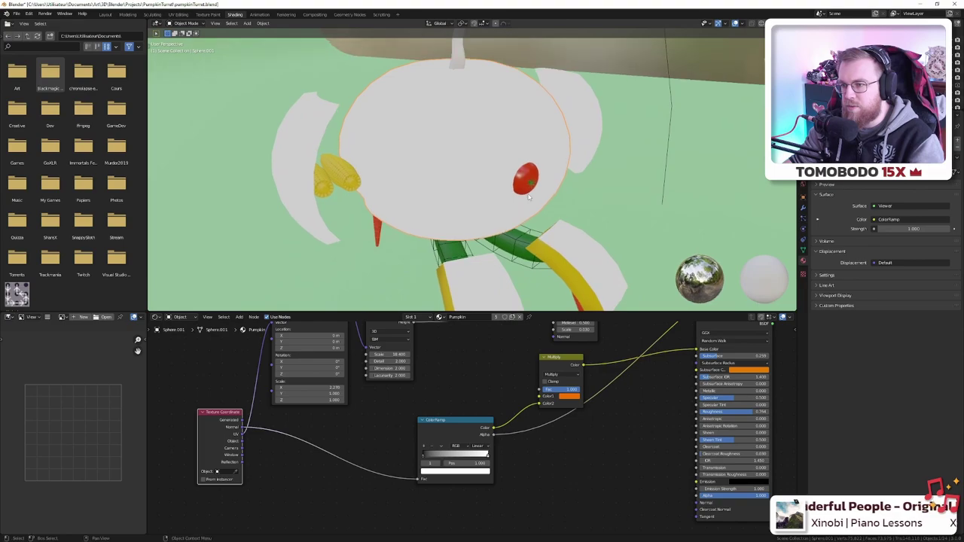
pyautogui.scroll(-4, 528, 198)
pyautogui.scroll(2, 518, 206)
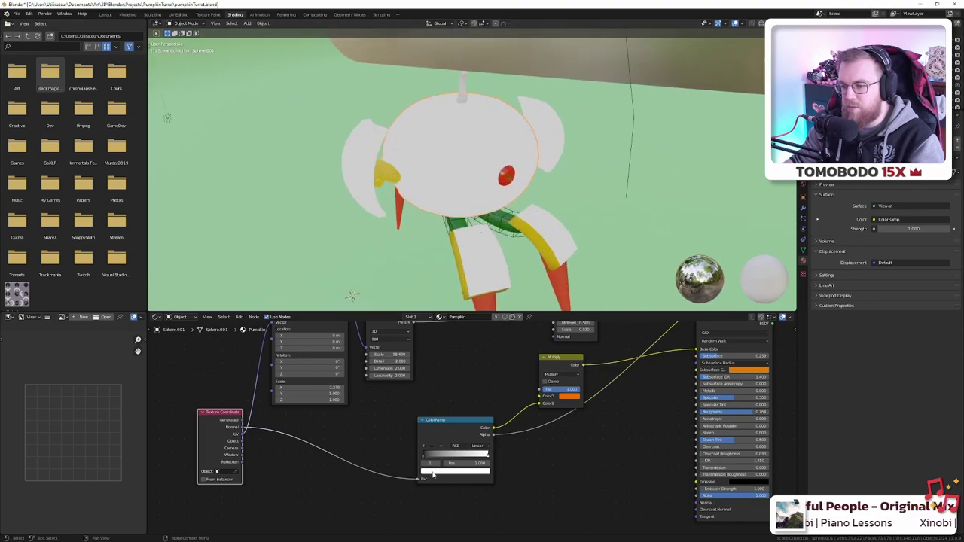
# - Disconnect the ColorRamp's Fac input and show the Principled BSDF on the pumpkin body
pyautogui.moveTo(419, 481); pyautogui.dragTo(419, 469)
pyautogui.keyDown('ctrl'); pyautogui.keyDown('shift'); pyautogui.click(445, 420); pyautogui.keyUp('shift'); pyautogui.keyUp('ctrl')
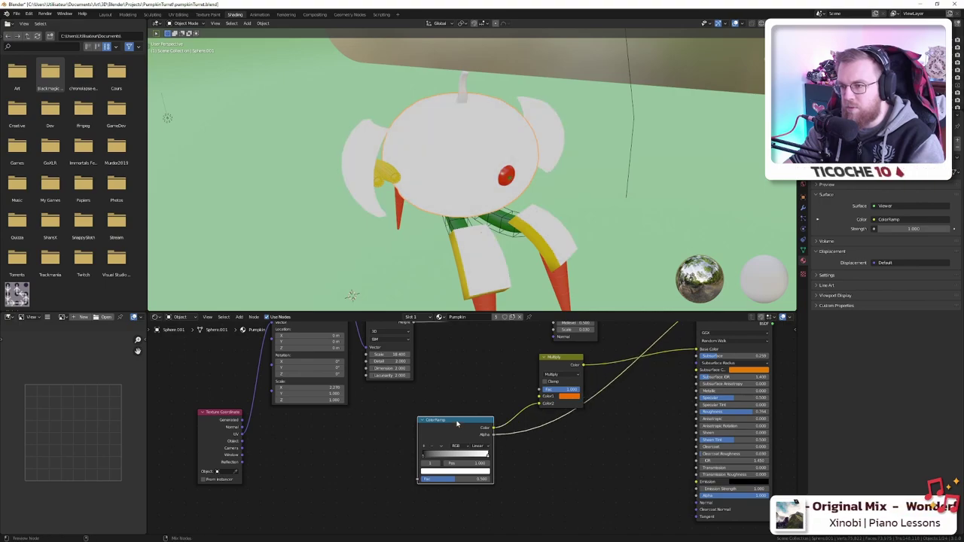
pyautogui.scroll(-1, 620, 430)
pyautogui.moveTo(653, 371); pyautogui.dragTo(497, 457, button='middle')
pyautogui.keyDown('ctrl'); pyautogui.keyDown('shift'); pyautogui.click(535, 420); pyautogui.keyUp('shift'); pyautogui.keyUp('ctrl')
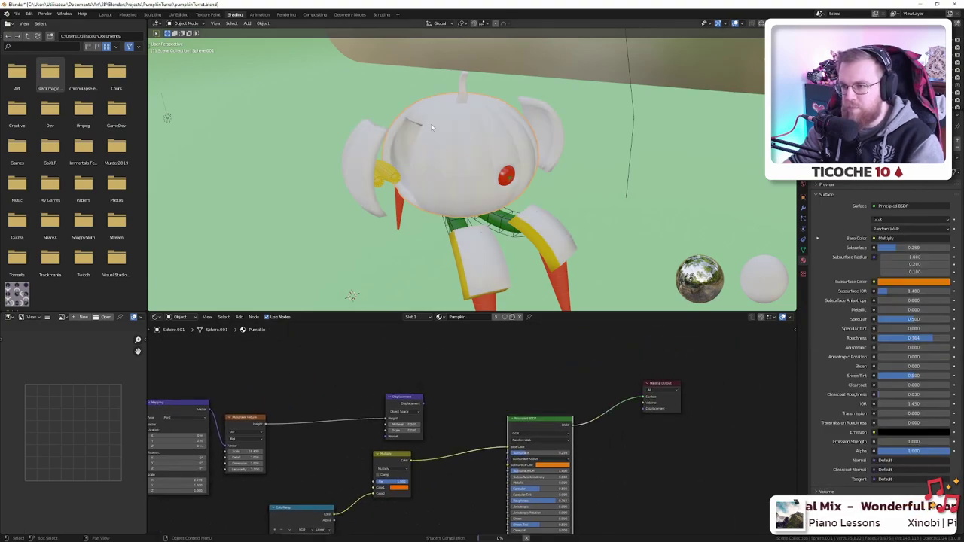
pyautogui.moveTo(509, 144)
pyautogui.mouseDown(button='middle')
pyautogui.moveTo(424, 154)
pyautogui.moveTo(419, 163)
pyautogui.moveTo(501, 156)
pyautogui.moveTo(501, 134)
pyautogui.moveTo(477, 163)
pyautogui.moveTo(493, 174)
pyautogui.mouseUp(button='middle')
pyautogui.scroll(2, 433, 156)
pyautogui.scroll(-4, 489, 178)
pyautogui.scroll(3, 489, 181)
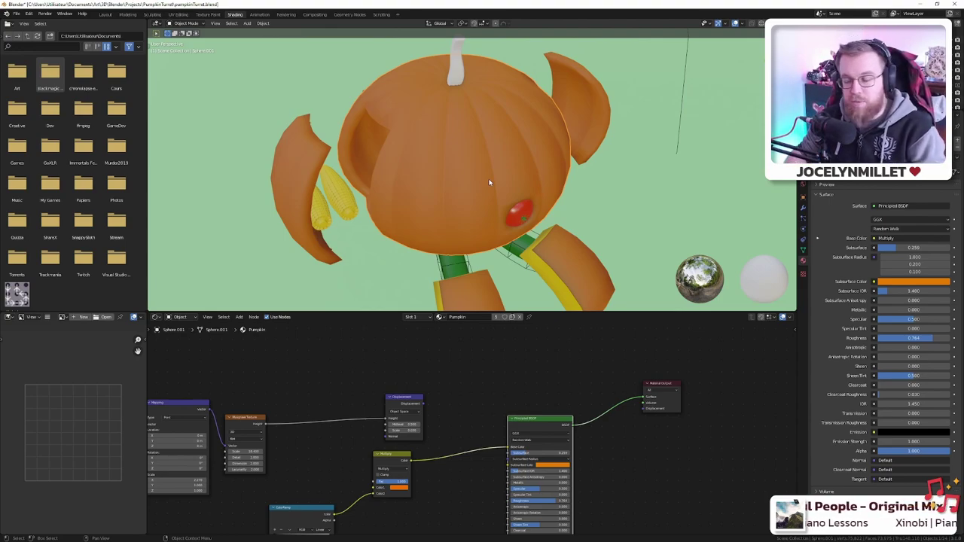
# - Review the pumpkin material's node tree from the Texture Coordinate to the Principled BSDF
pyautogui.moveTo(431, 456); pyautogui.dragTo(533, 394, button='middle')
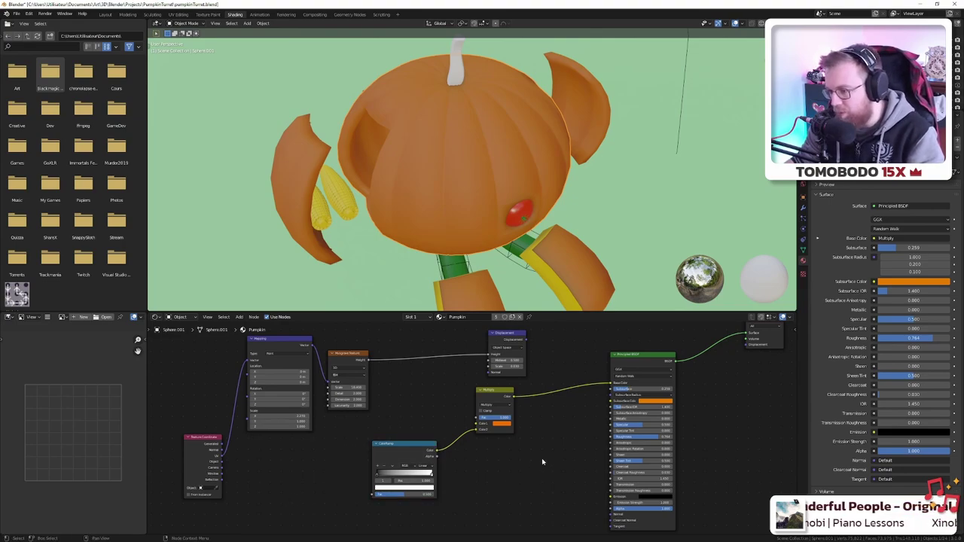
pyautogui.moveTo(541, 462); pyautogui.dragTo(607, 452, button='middle')
pyautogui.scroll(-3, 577, 475)
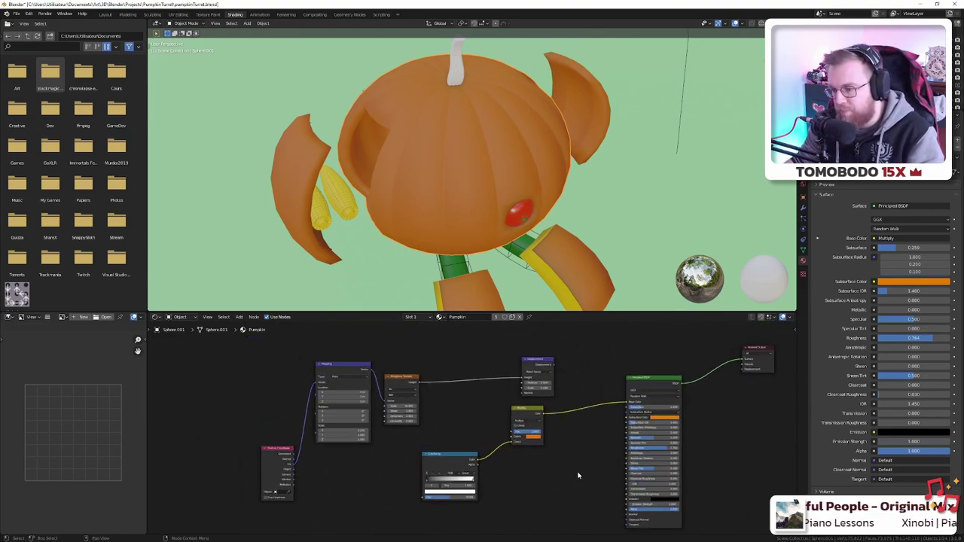
pyautogui.scroll(2, 578, 475)
pyautogui.scroll(1, 577, 472)
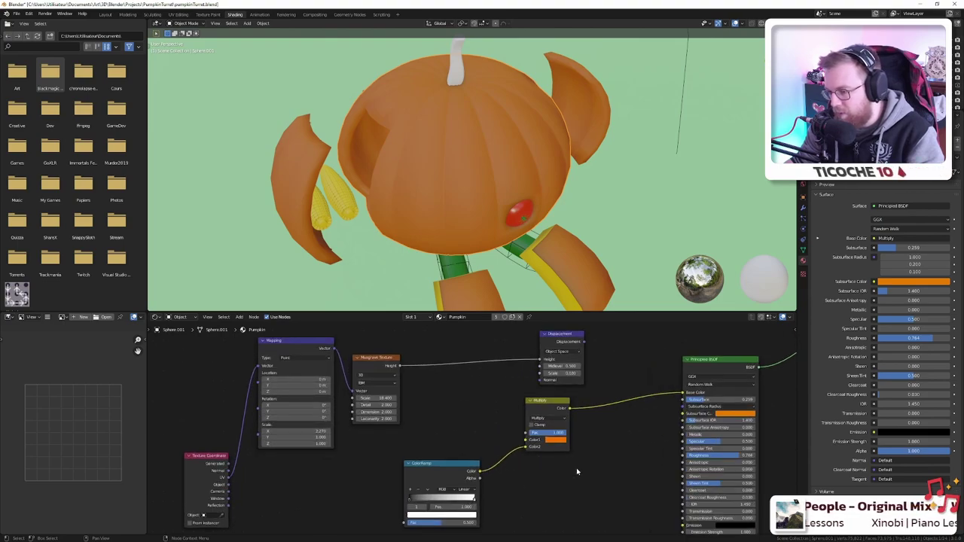
pyautogui.scroll(-1, 578, 471)
pyautogui.scroll(1, 578, 472)
pyautogui.scroll(1, 577, 472)
pyautogui.scroll(-1, 578, 472)
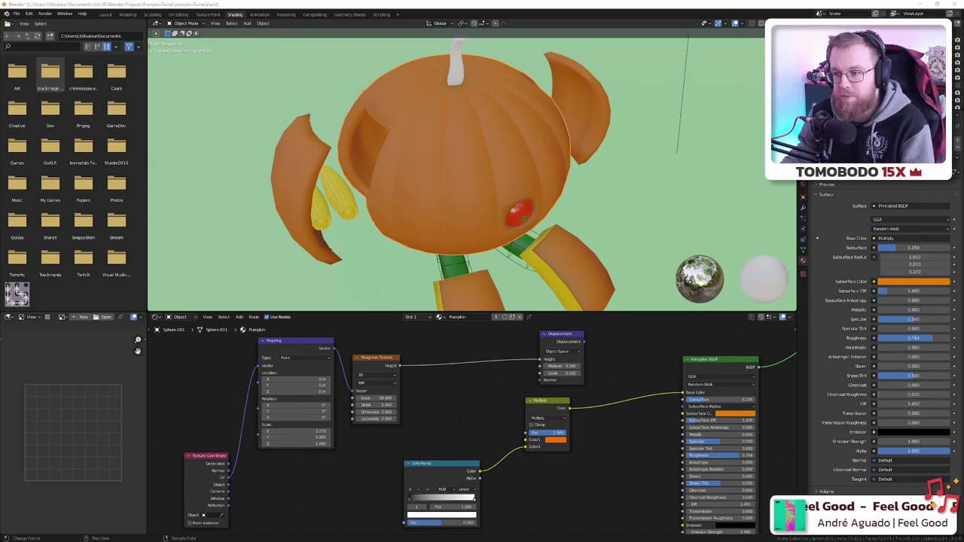
# - Consult the pumpkin reference photo in the browser's image search
pyautogui.hotkey('alt', 'Tab')
pyautogui.hotkey('alt', 'Tab')
pyautogui.hotkey('alt', 'Tab')
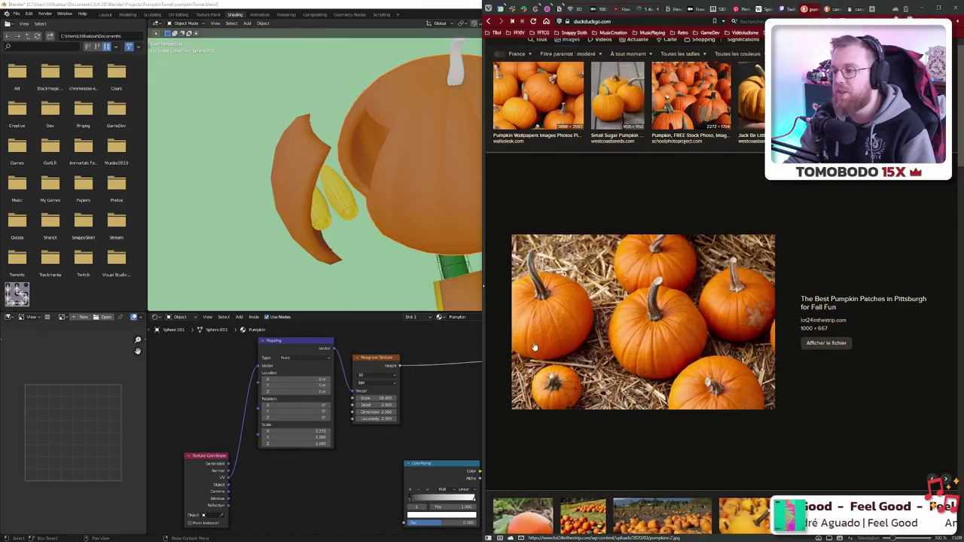
pyautogui.hotkey('alt', 'Tab')
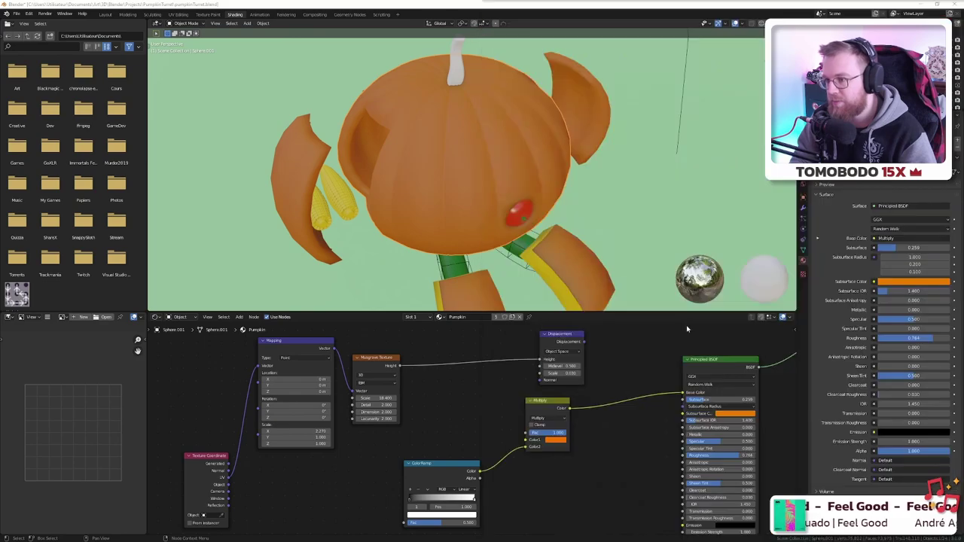
# - Link the Displacement node to the Material Output's Displacement input, keeping the Principled BSDF linked to Surface
pyautogui.moveTo(667, 409); pyautogui.dragTo(512, 427, button='middle')
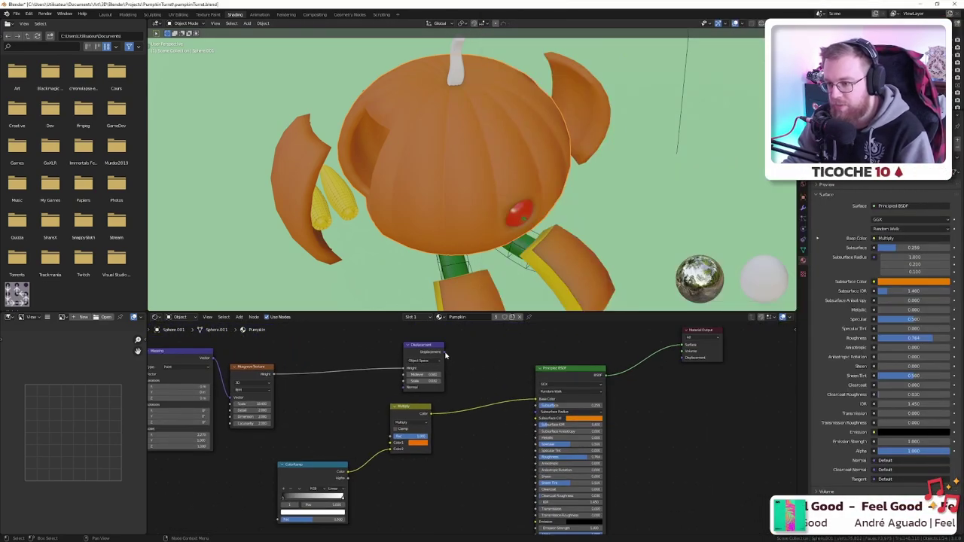
pyautogui.moveTo(445, 355); pyautogui.dragTo(682, 358)
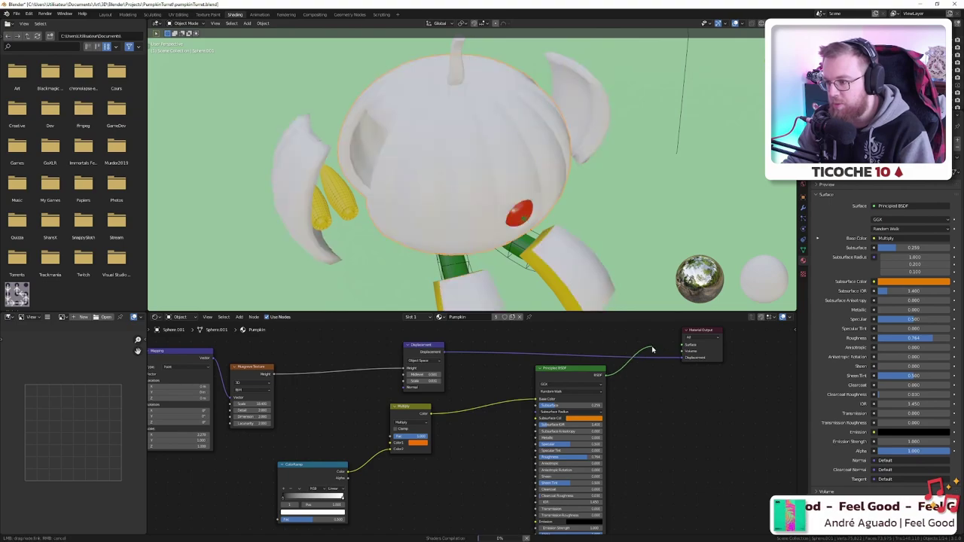
pyautogui.moveTo(584, 384); pyautogui.dragTo(560, 388)
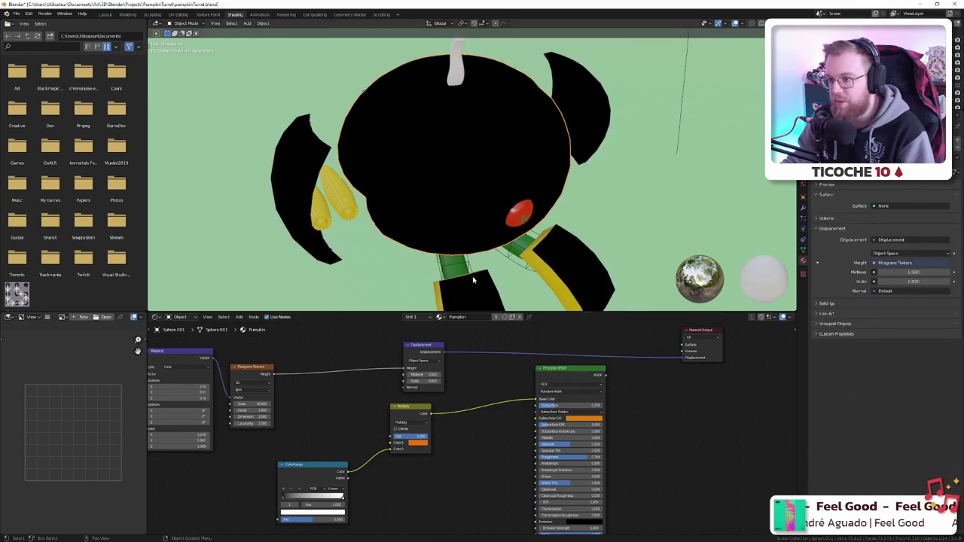
pyautogui.moveTo(605, 375); pyautogui.dragTo(682, 344)
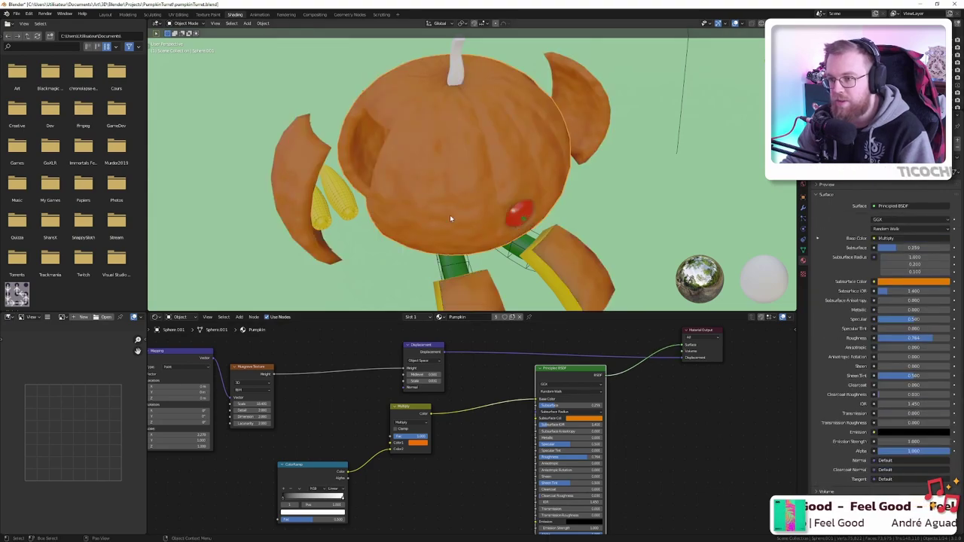
# - Inspect the displaced pumpkin skin and compare it with the full-size pumpkin reference photo in the browser
pyautogui.scroll(-2, 448, 218)
pyautogui.scroll(3, 443, 232)
pyautogui.moveTo(439, 240)
pyautogui.mouseDown(button='middle')
pyautogui.moveTo(457, 210)
pyautogui.moveTo(424, 221)
pyautogui.moveTo(434, 224)
pyautogui.mouseUp(button='middle')
pyautogui.scroll(-3, 433, 224)
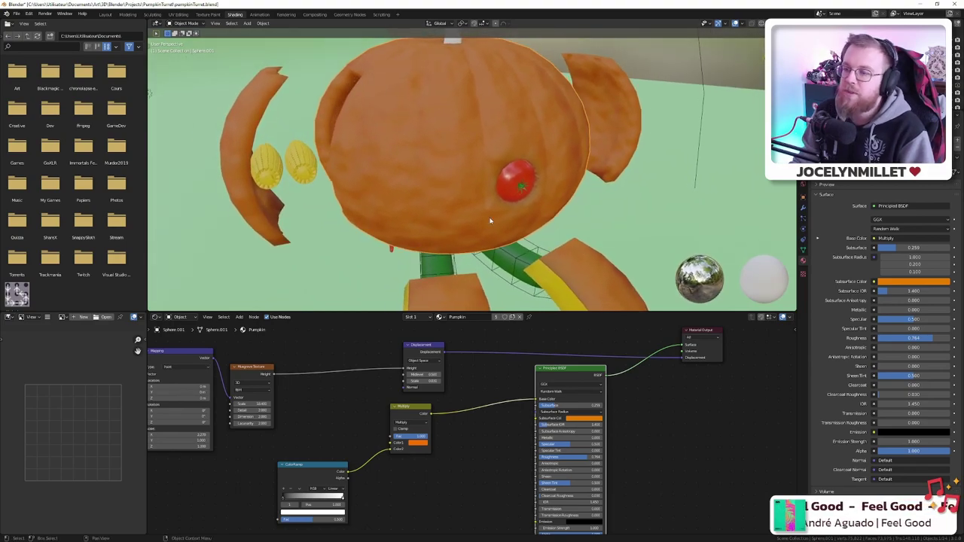
pyautogui.scroll(3, 468, 199)
pyautogui.scroll(-3, 468, 199)
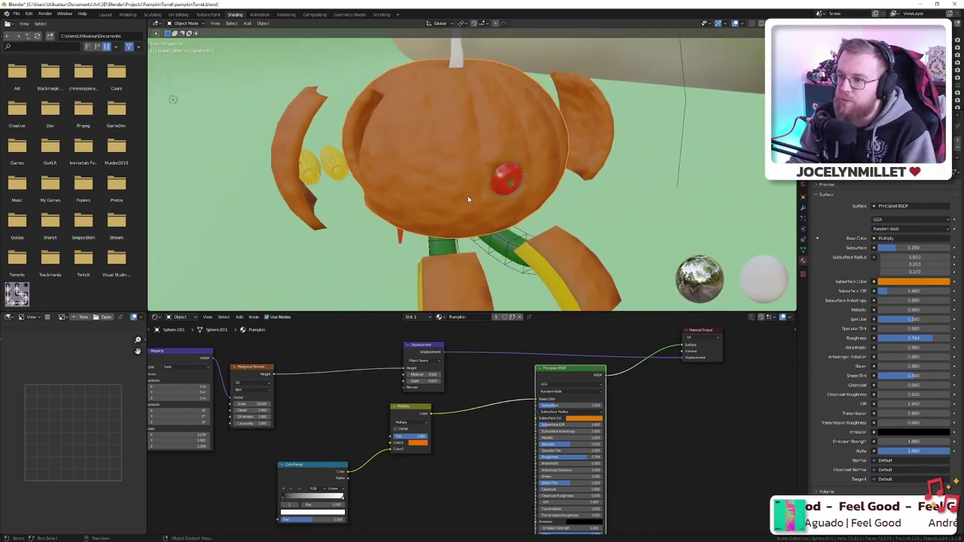
pyautogui.scroll(3, 468, 199)
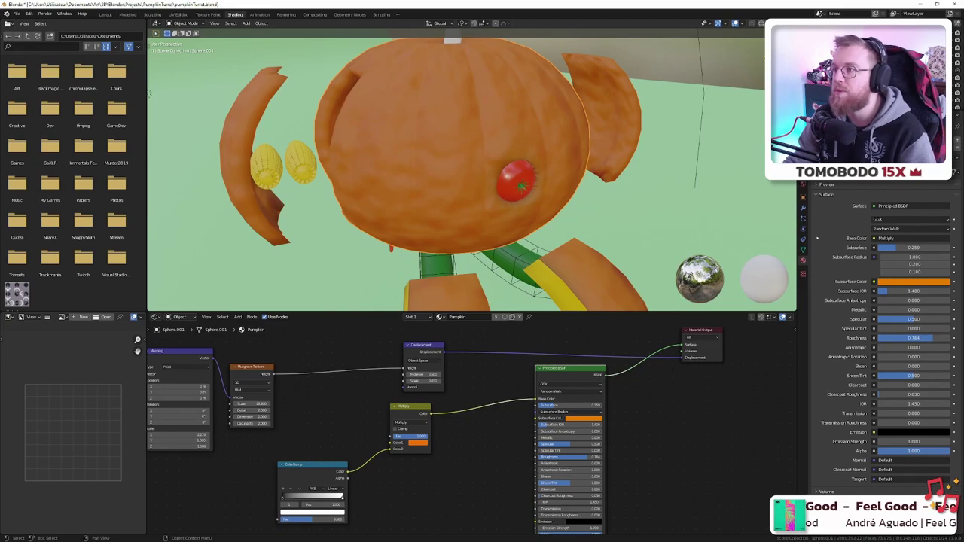
pyautogui.hotkey('alt', 'Tab')
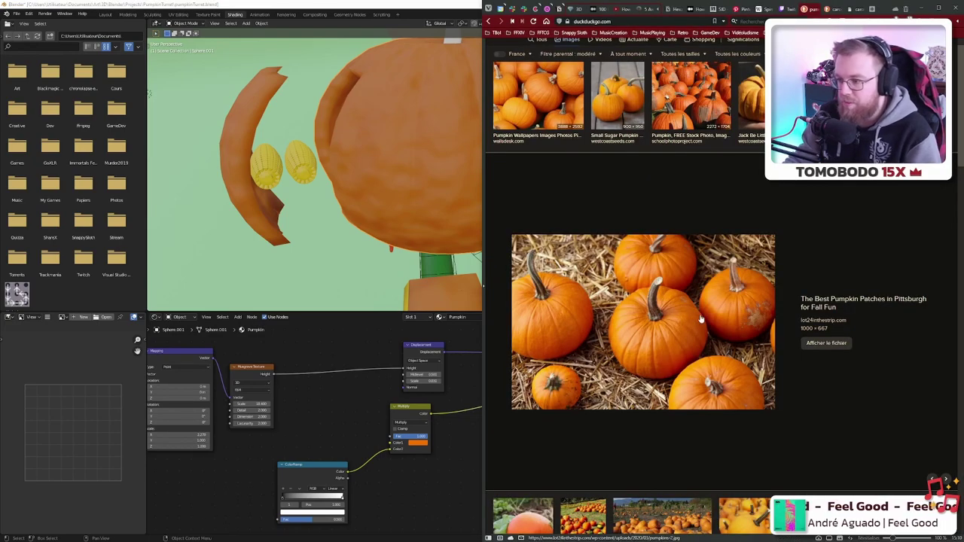
pyautogui.click(827, 343)
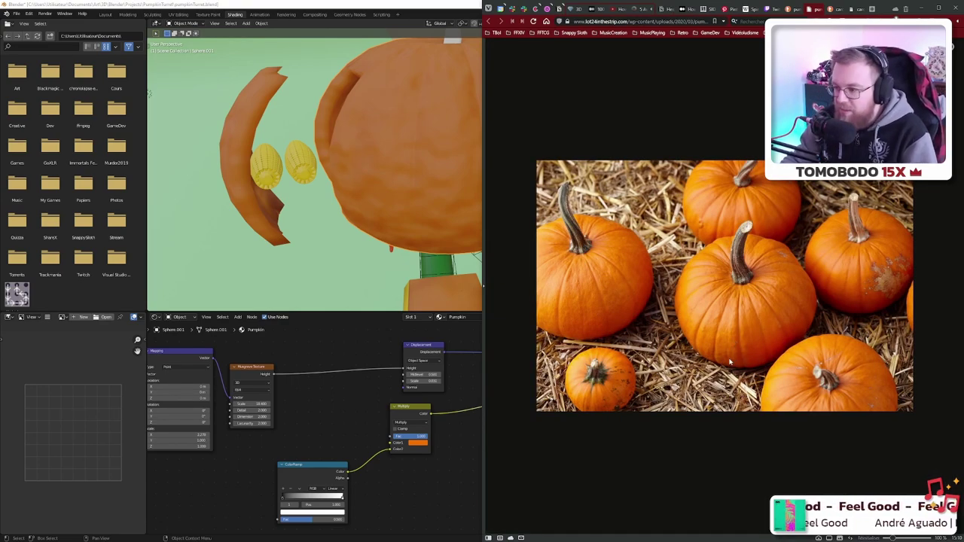
pyautogui.click(410, 15)
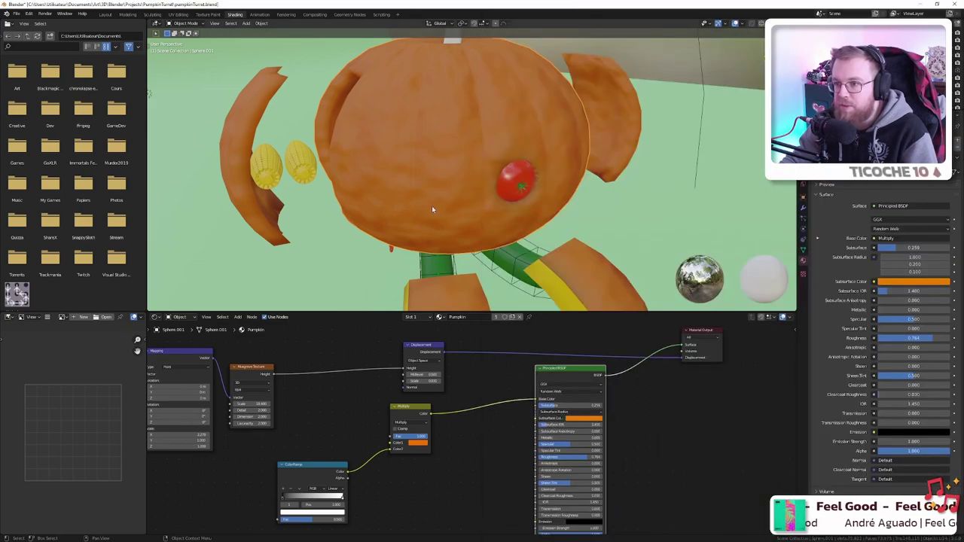
# - Set the Musgrave Texture's scale to 28.7 in the pumpkin material
pyautogui.moveTo(291, 403); pyautogui.dragTo(383, 377, button='middle')
pyautogui.scroll(4, 336, 372)
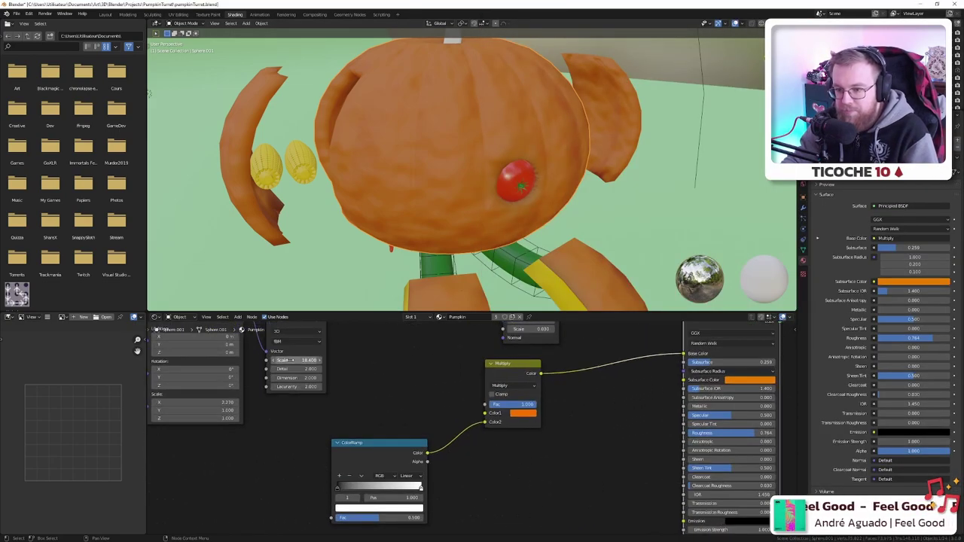
pyautogui.moveTo(301, 361); pyautogui.dragTo(341, 360)
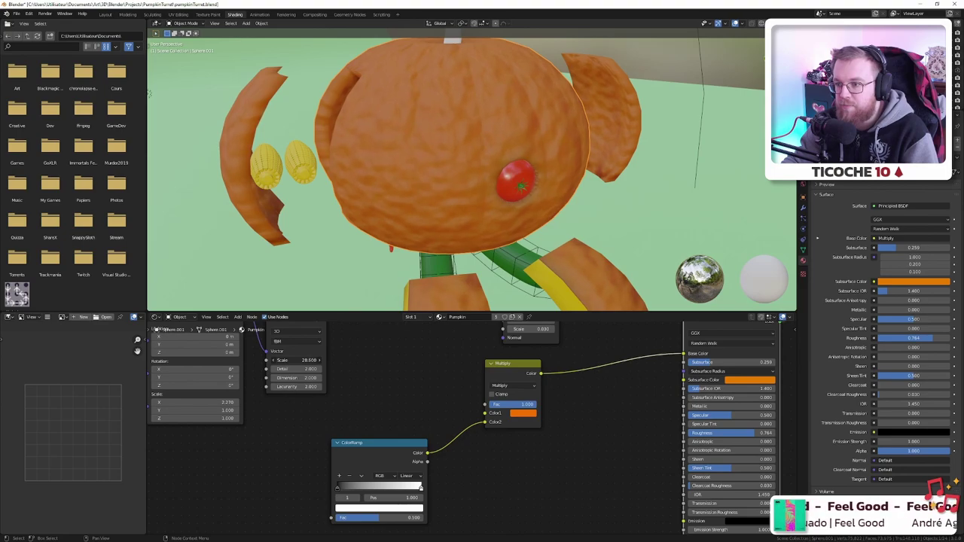
# - Preview the Musgrave Texture on the pumpkin and move the Musgrave Texture and Displacement nodes apart vertically
pyautogui.moveTo(357, 369); pyautogui.dragTo(489, 420, button='middle')
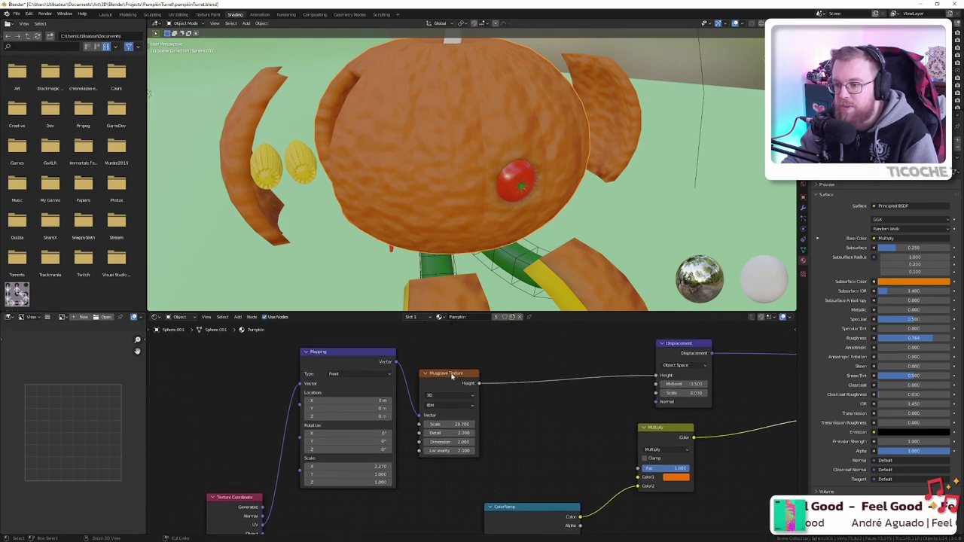
pyautogui.keyDown('ctrl'); pyautogui.keyDown('shift'); pyautogui.click(452, 375); pyautogui.keyUp('shift'); pyautogui.keyUp('ctrl')
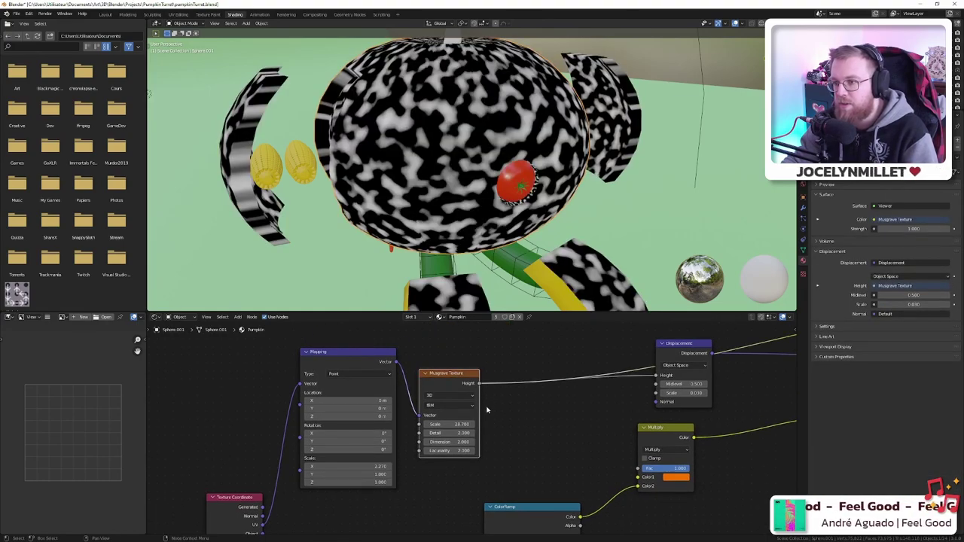
pyautogui.moveTo(565, 405); pyautogui.dragTo(444, 413, button='middle')
pyautogui.moveTo(565, 351); pyautogui.dragTo(583, 361)
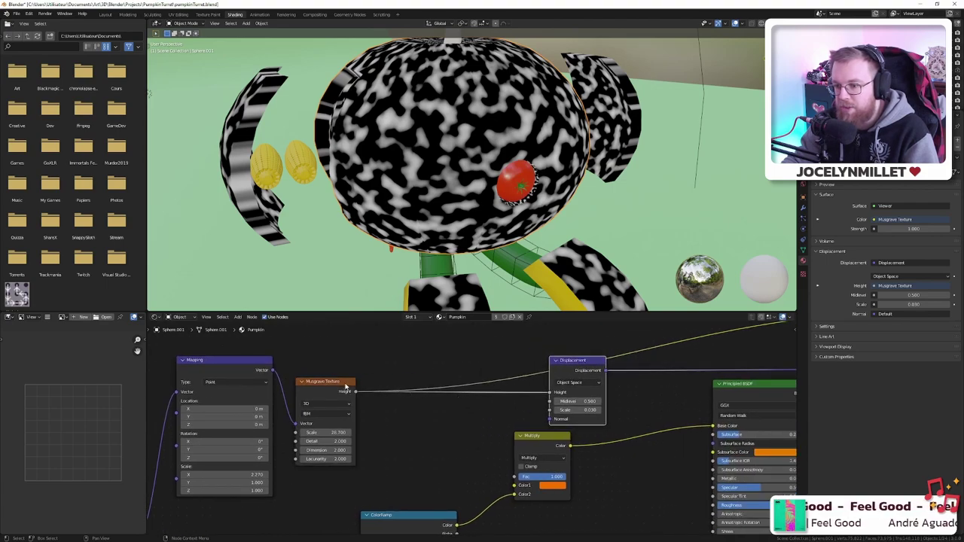
pyautogui.moveTo(344, 382); pyautogui.dragTo(344, 384)
pyautogui.moveTo(345, 355); pyautogui.dragTo(347, 341)
# - Switch the pumpkin from the Musgrave Texture preview back to the Principled BSDF
pyautogui.moveTo(426, 388); pyautogui.dragTo(453, 402, button='middle')
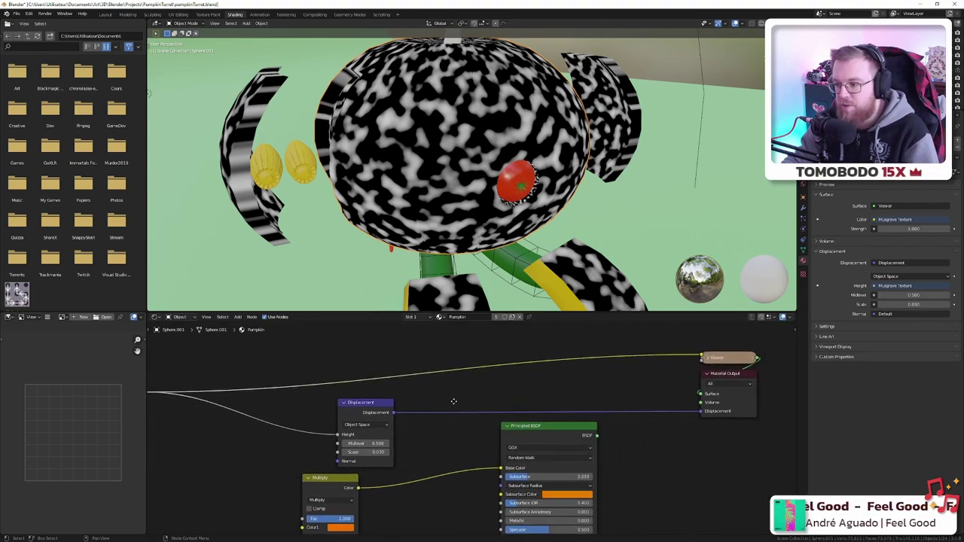
pyautogui.keyDown('ctrl'); pyautogui.keyDown('shift'); pyautogui.click(544, 428); pyautogui.keyUp('shift'); pyautogui.keyUp('ctrl')
pyautogui.moveTo(312, 403); pyautogui.dragTo(520, 399, button='middle')
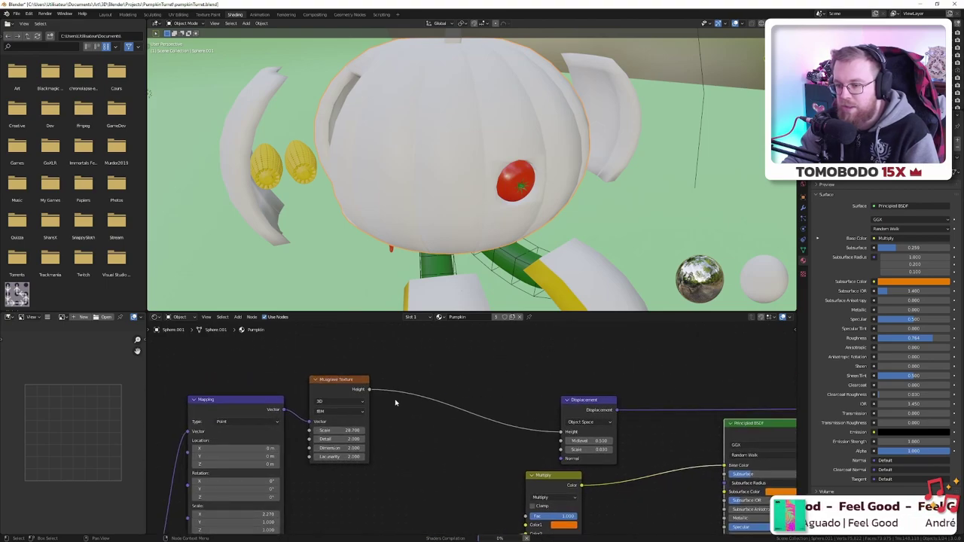
pyautogui.moveTo(395, 403); pyautogui.dragTo(473, 388, button='middle')
pyautogui.hotkey('shift', 'a')
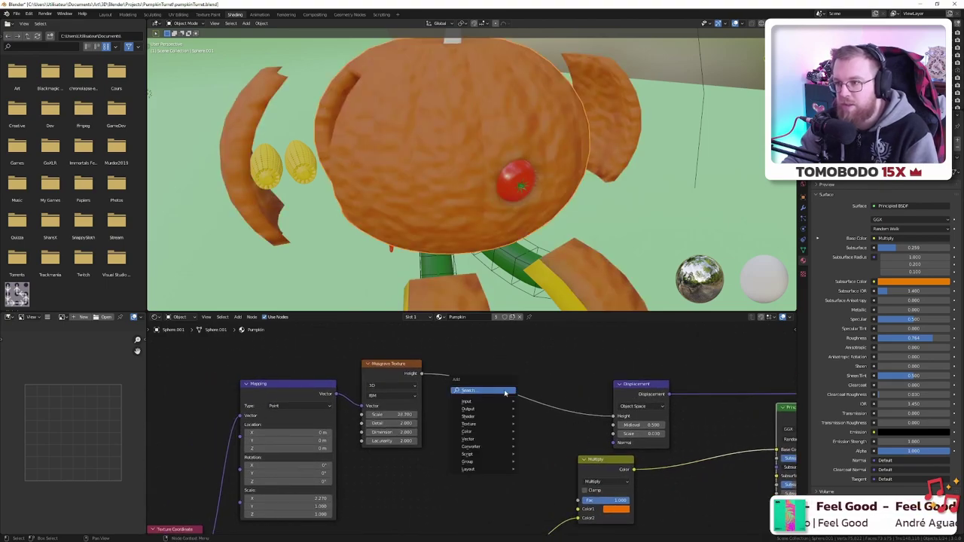
pyautogui.press('Escape')
# - Compare the whole pumpkin turret with the reference pumpkin photo in the browser
pyautogui.scroll(-6, 503, 226)
pyautogui.moveTo(555, 226)
pyautogui.mouseDown(button='middle')
pyautogui.moveTo(525, 209)
pyautogui.moveTo(480, 204)
pyautogui.moveTo(559, 221)
pyautogui.mouseUp(button='middle')
pyautogui.hotkey('alt', 'Tab')
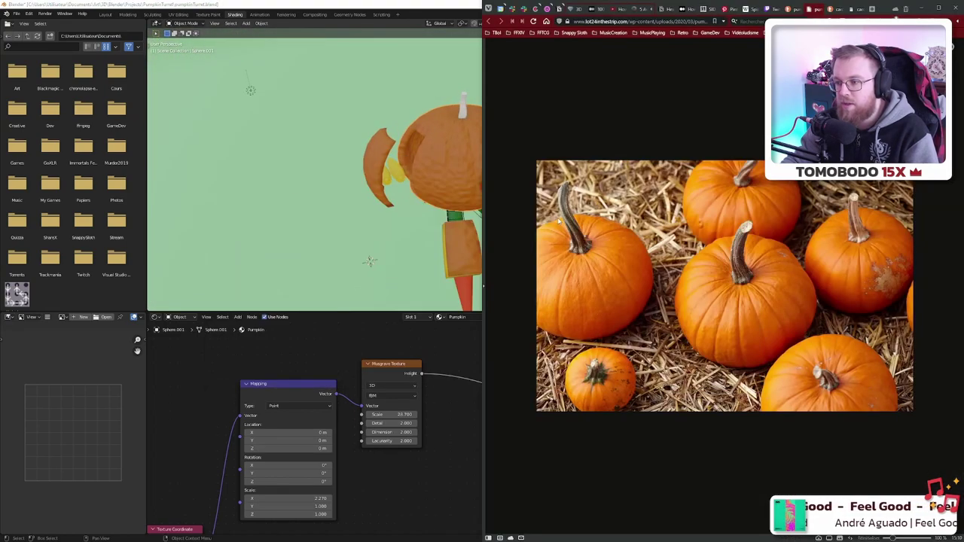
pyautogui.click(449, 422)
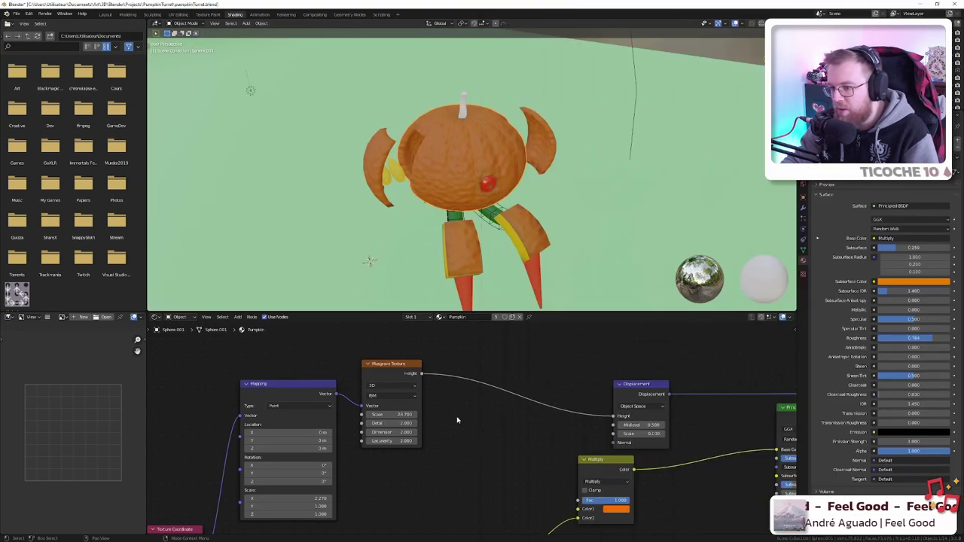
# - Insert a ColorRamp node between the Musgrave Texture and the Displacement node's height in the pumpkin material
pyautogui.scroll(3, 445, 414)
pyautogui.hotkey('shift', 'a')
pyautogui.write('color ramp')
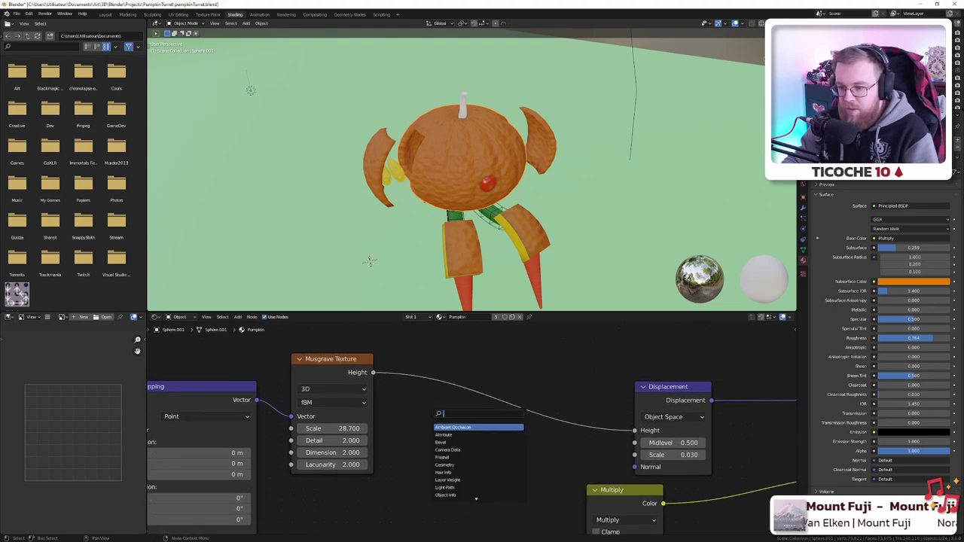
pyautogui.press('Return')
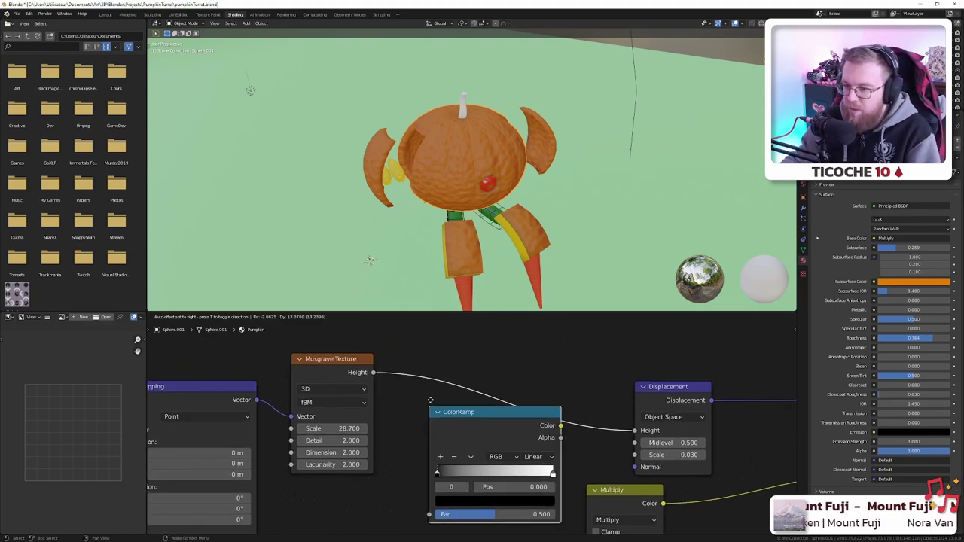
pyautogui.click(426, 360)
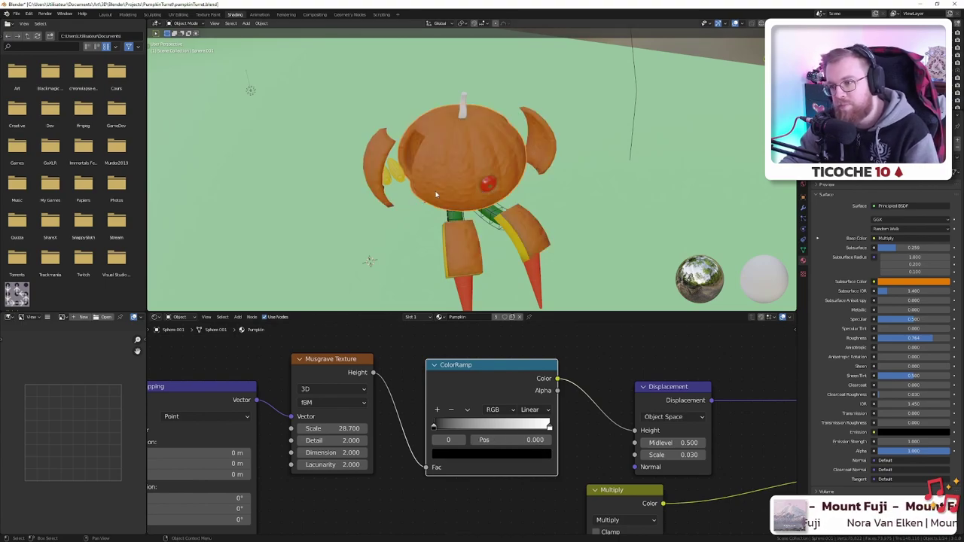
# - Try moving the ColorRamp's white stop to position 0.818 and further toward the black stop to change the skin relief
pyautogui.scroll(6, 449, 198)
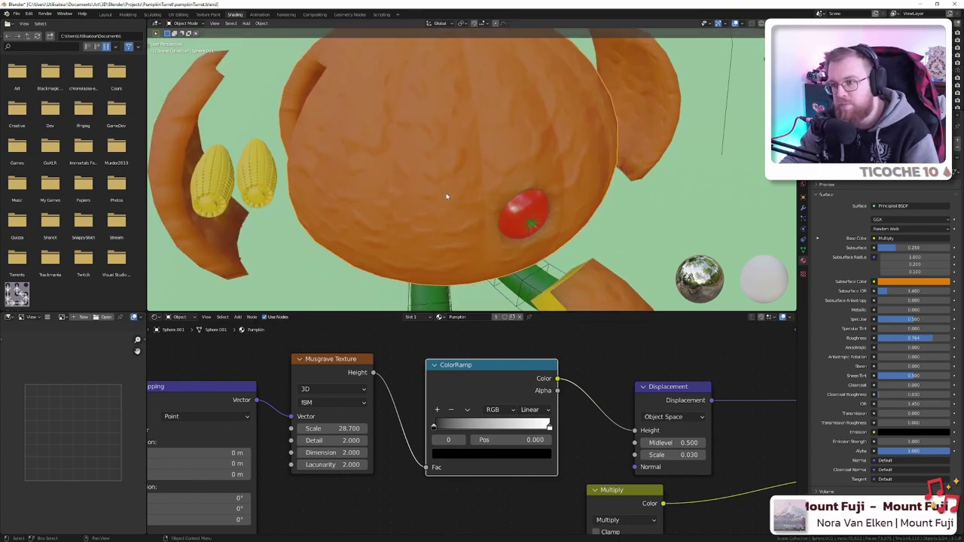
pyautogui.scroll(-3, 449, 198)
pyautogui.moveTo(512, 229); pyautogui.dragTo(534, 216, button='middle')
pyautogui.moveTo(549, 427); pyautogui.dragTo(530, 427)
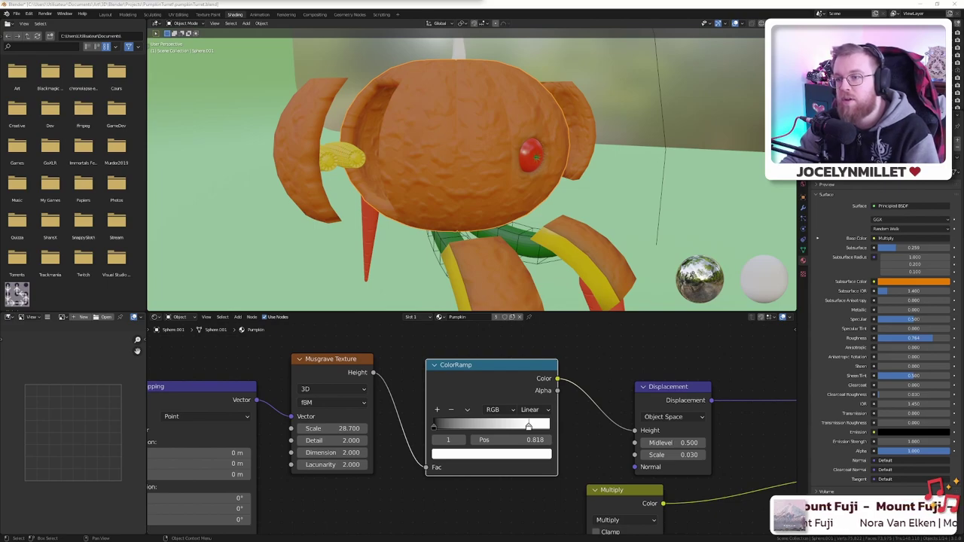
pyautogui.click(480, 12)
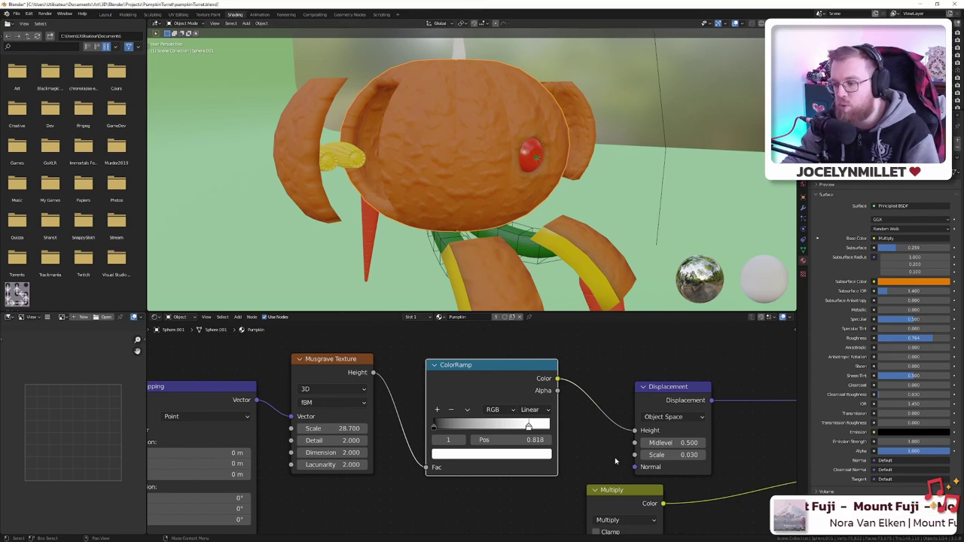
pyautogui.press('g')
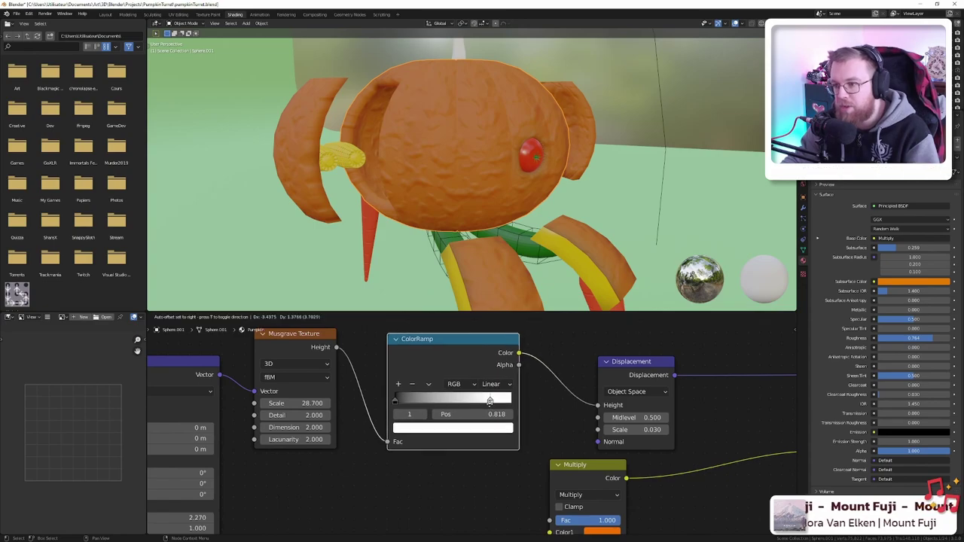
pyautogui.click(488, 402)
pyautogui.moveTo(488, 401); pyautogui.dragTo(396, 402)
# - Delete the ColorRamp and reconnect the Musgrave Texture's height directly to the Displacement node's height
pyautogui.press('x')
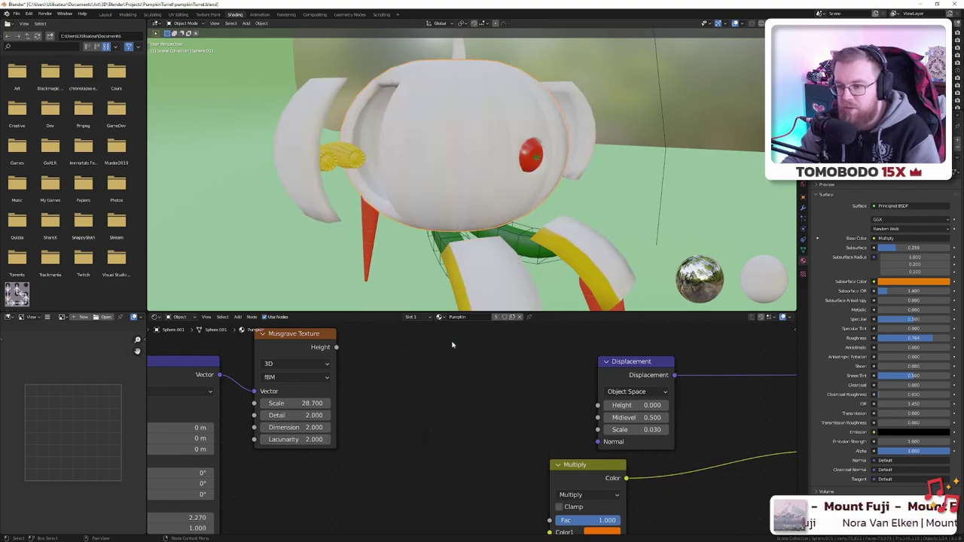
pyautogui.moveTo(336, 348); pyautogui.dragTo(598, 405)
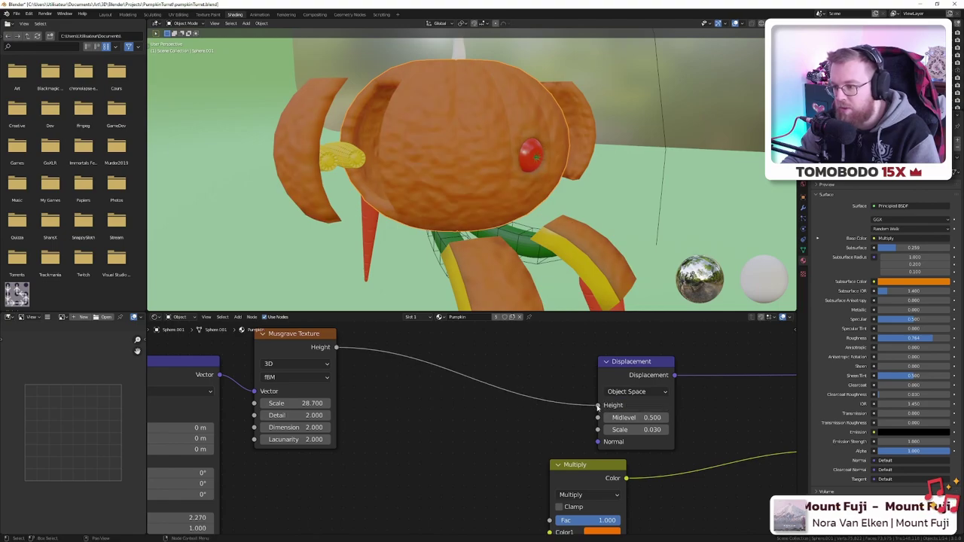
# - Try different midlevel values on the Displacement node, including 0.9, 9.6 and 0
pyautogui.click(667, 421)
pyautogui.click(666, 420)
pyautogui.click(666, 420)
pyautogui.click(667, 420)
pyautogui.click(667, 420)
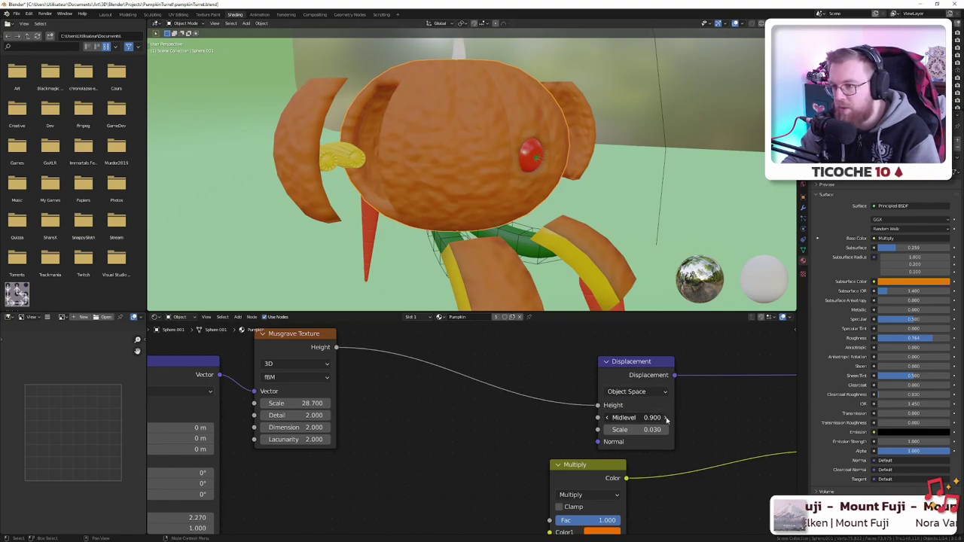
pyautogui.click(666, 420)
pyautogui.click(666, 420)
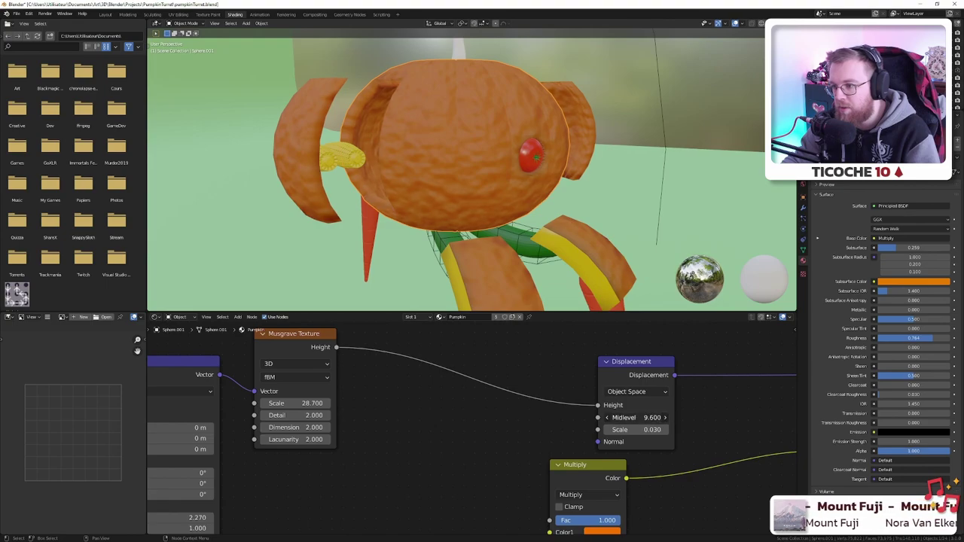
pyautogui.moveTo(654, 419); pyautogui.dragTo(693, 420)
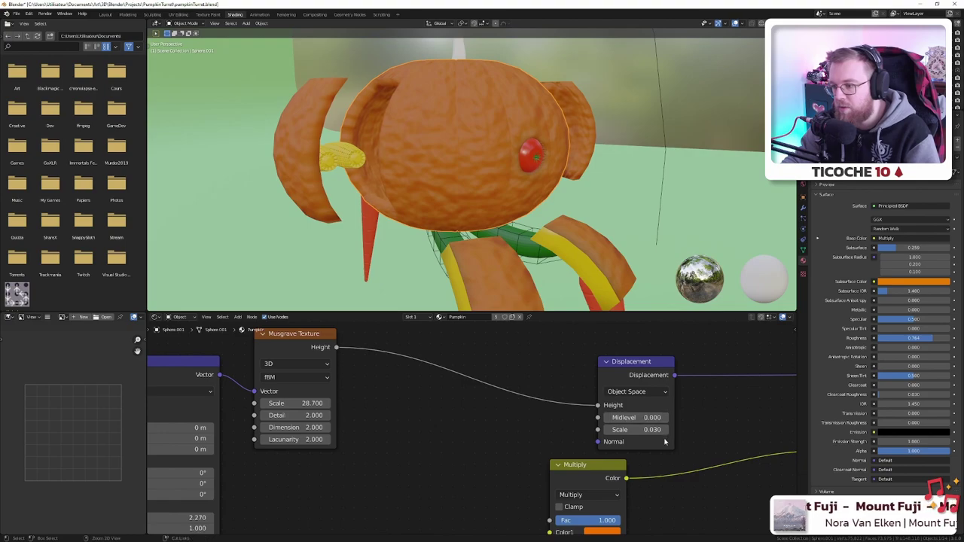
# - Undo the midlevel trials, leaving the Musgrave Texture linked directly to the Displacement node with a midlevel of 0.5
pyautogui.hotkey('ctrl', 'z')
pyautogui.hotkey('ctrl', 'z')
pyautogui.hotkey('ctrl', 'z')
pyautogui.hotkey('ctrl', 'z')
pyautogui.hotkey('ctrl', 'z')
pyautogui.hotkey('ctrl', 'z')
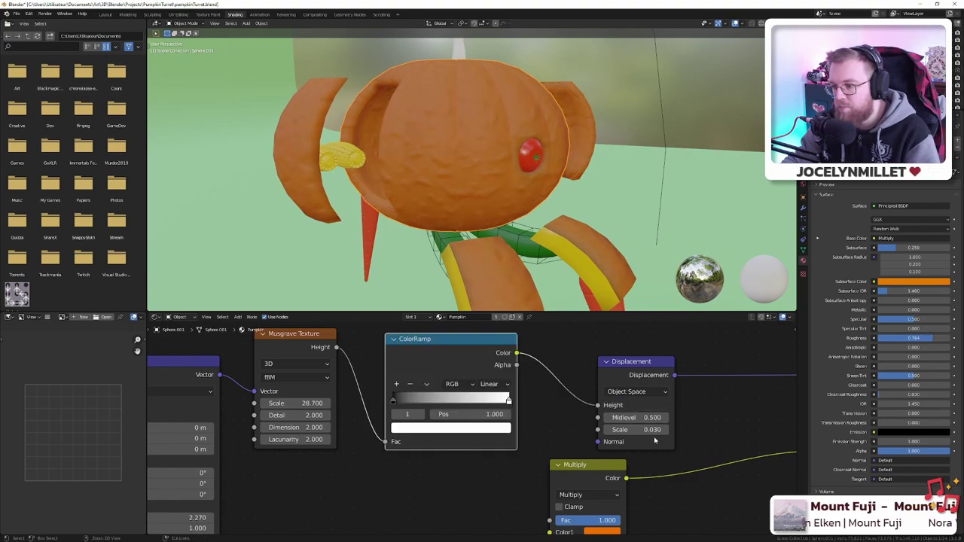
pyautogui.hotkey('ctrl', 'z')
pyautogui.hotkey('ctrl', 'z')
pyautogui.hotkey('ctrl', 'z')
pyautogui.hotkey('ctrl', 'z')
pyautogui.hotkey('ctrl', 'z')
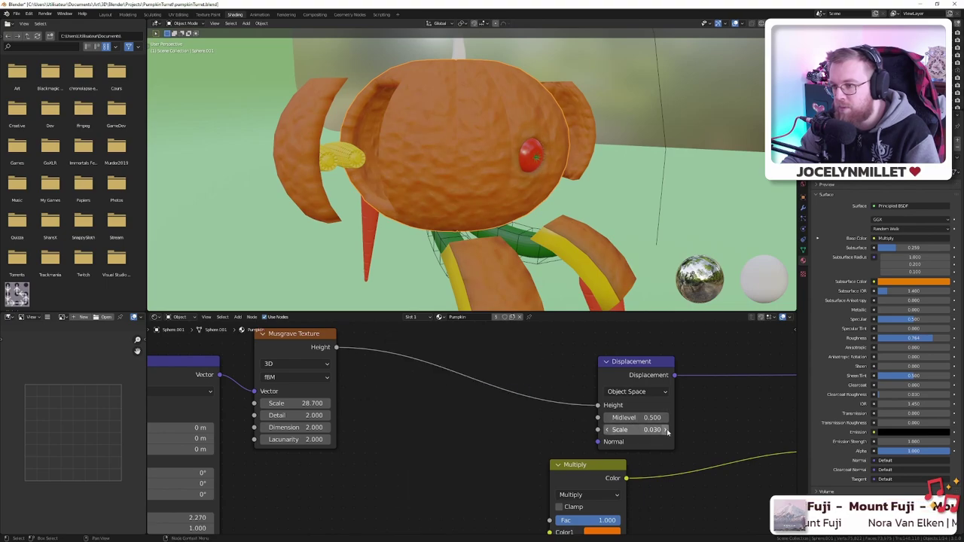
# - Set the Displacement node's scale to 0.02 after trying 0 and 0.1
pyautogui.click(666, 430)
pyautogui.click(607, 430)
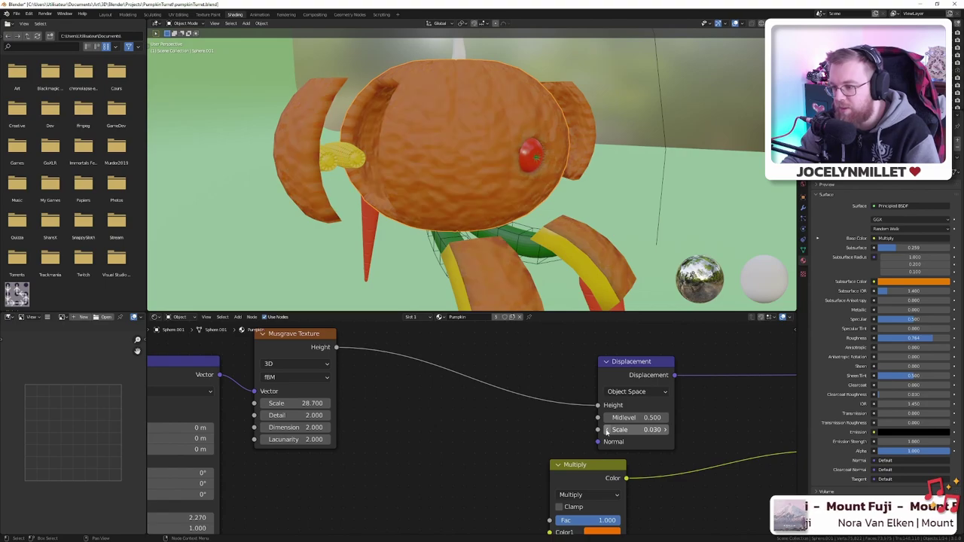
pyautogui.click(607, 430)
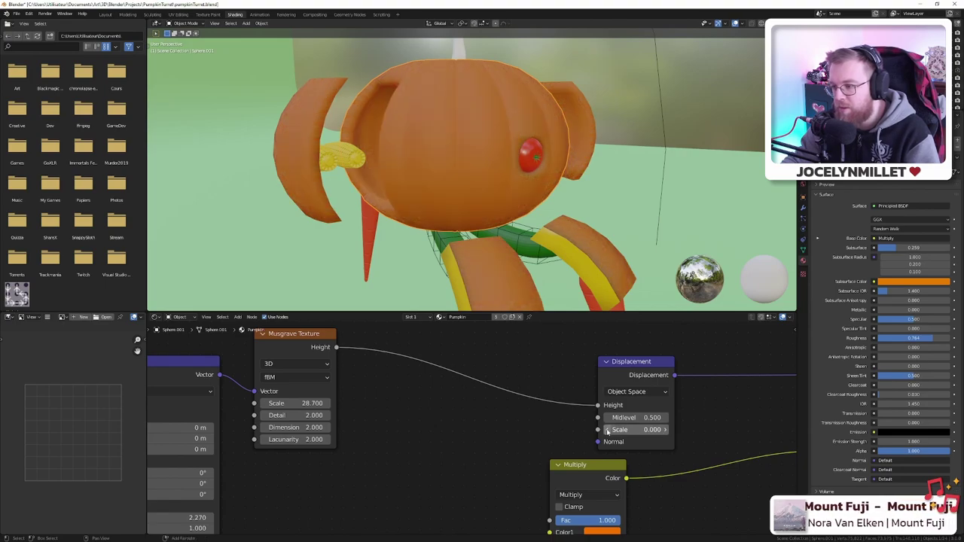
pyautogui.click(666, 430)
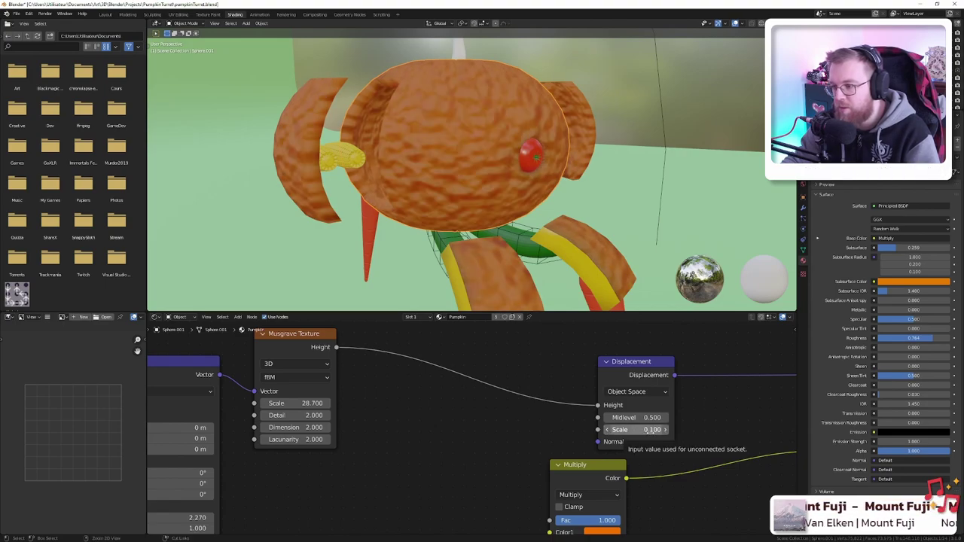
pyautogui.click(651, 431)
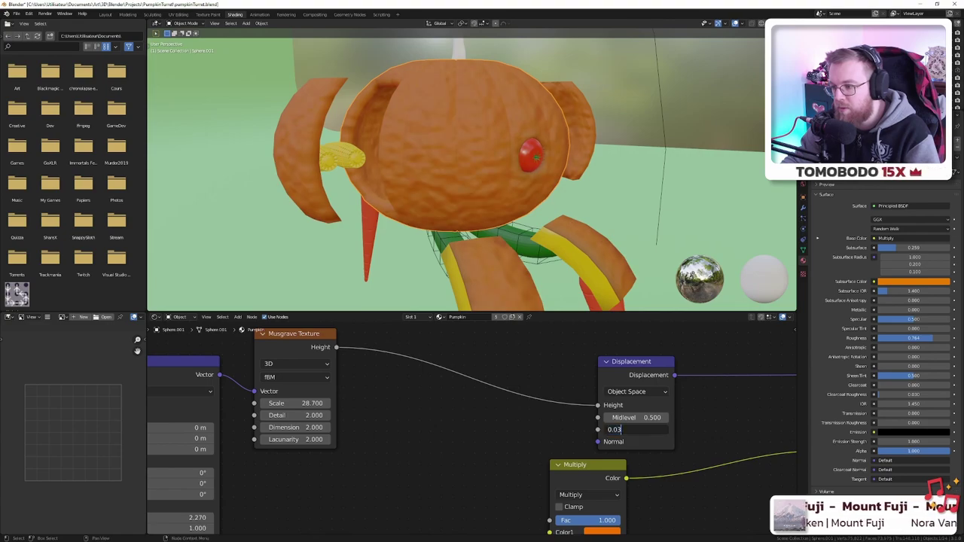
pyautogui.write('0.02')
pyautogui.press('Return')
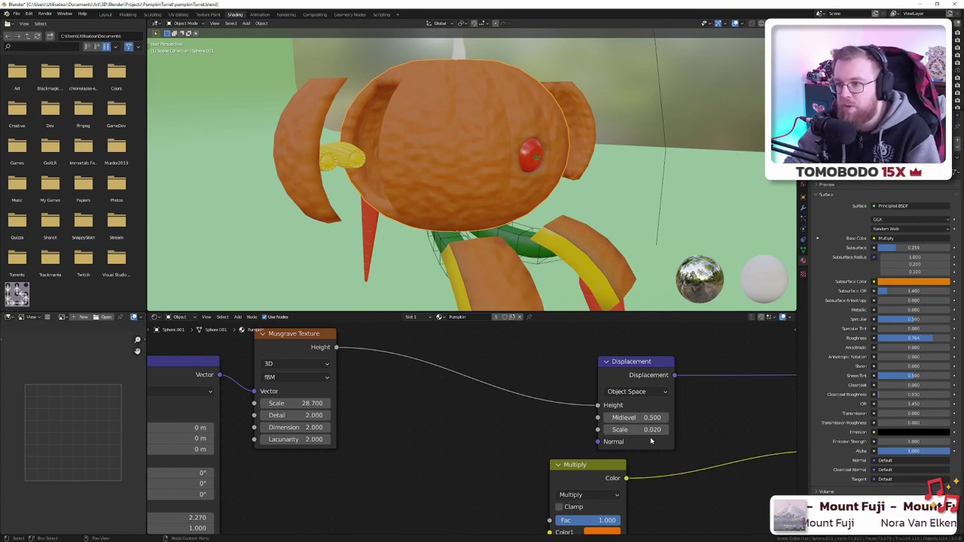
# - Check the pumpkin's softened skin relief against the reference pumpkin photo in the browser, then return to Blender
pyautogui.scroll(-3, 614, 181)
pyautogui.moveTo(625, 172); pyautogui.dragTo(586, 173, button='middle')
pyautogui.scroll(4, 473, 157)
pyautogui.scroll(-1, 473, 157)
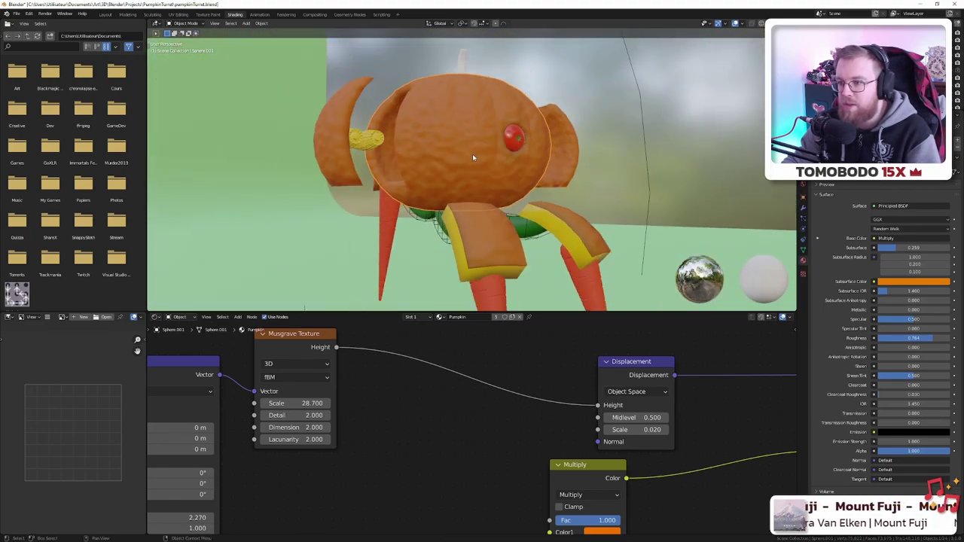
pyautogui.moveTo(473, 158); pyautogui.dragTo(466, 180, button='middle')
pyautogui.hotkey('alt', 'Tab')
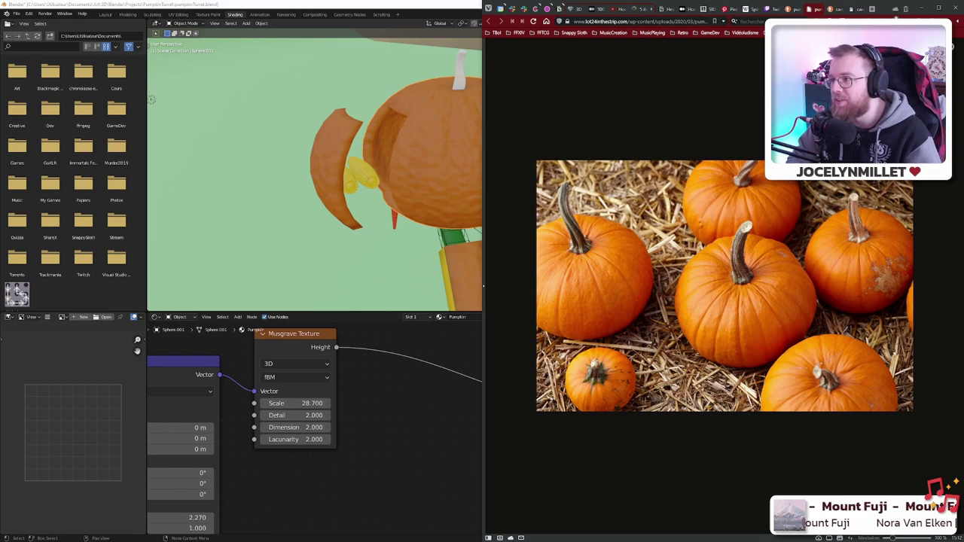
pyautogui.click(917, 7)
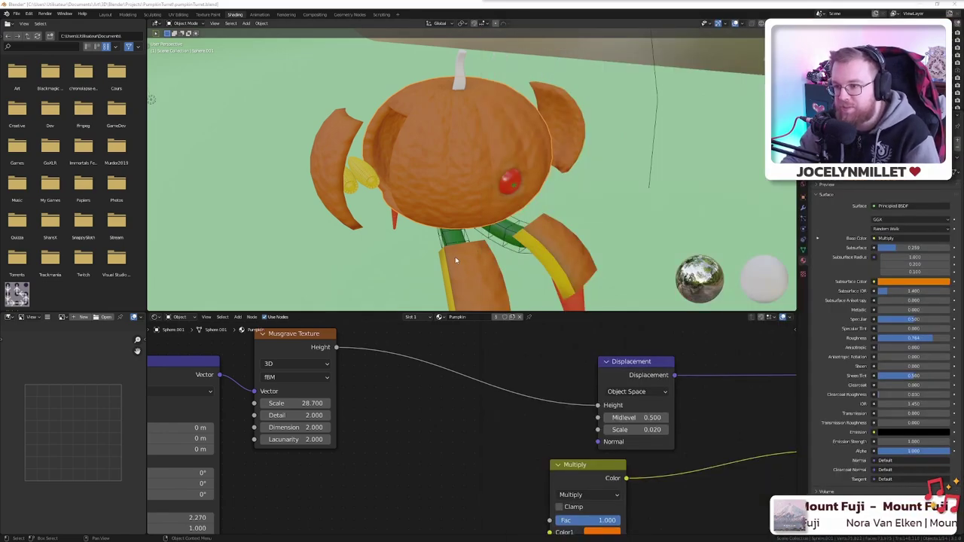
# - Examine the displaced pumpkin skin close up around the tomato eye and from a distance
pyautogui.moveTo(456, 260); pyautogui.dragTo(463, 177, button='middle')
pyautogui.scroll(5, 458, 167)
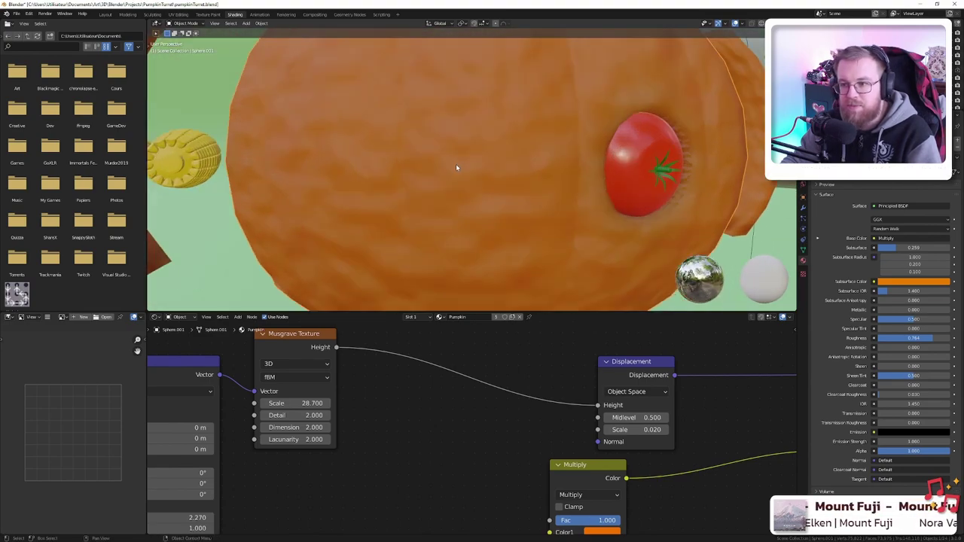
pyautogui.scroll(-5, 455, 167)
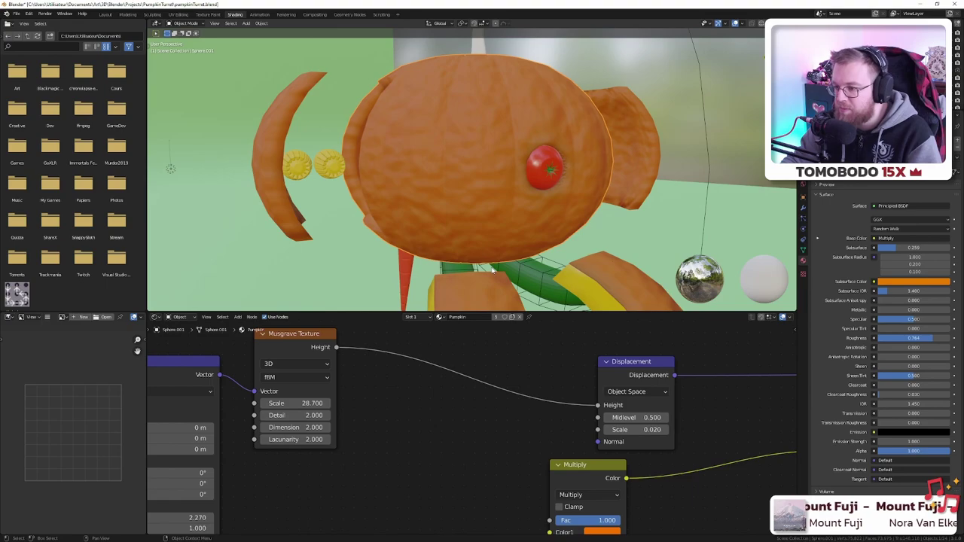
pyautogui.scroll(2, 492, 270)
pyautogui.moveTo(394, 398); pyautogui.dragTo(502, 411, button='middle')
pyautogui.scroll(-3, 503, 412)
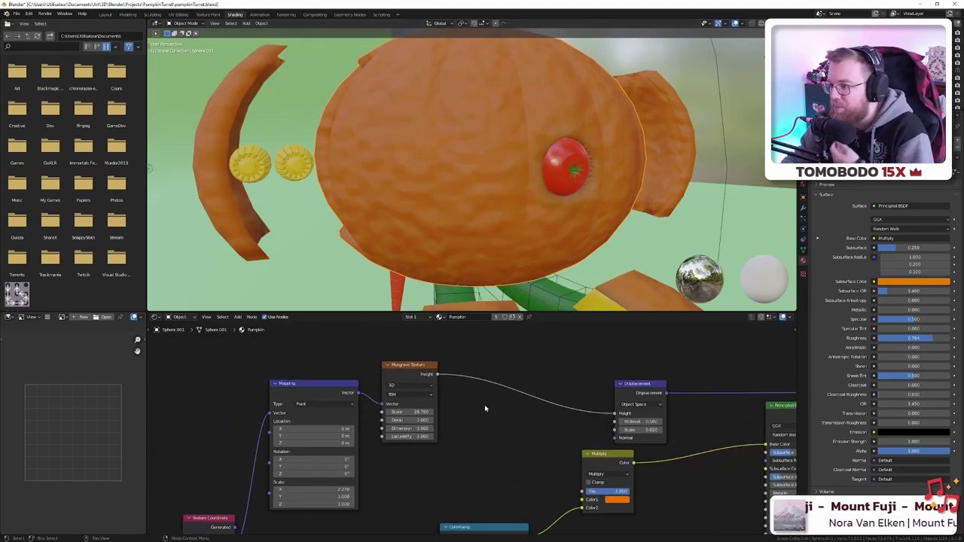
pyautogui.scroll(-3, 499, 193)
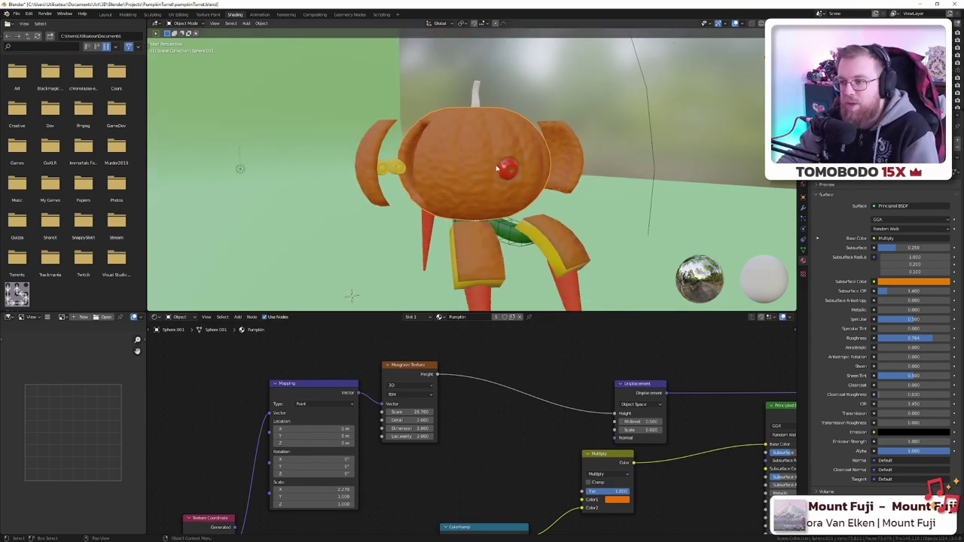
pyautogui.scroll(7, 527, 170)
pyautogui.moveTo(552, 158); pyautogui.dragTo(590, 177, button='middle')
pyautogui.scroll(-5, 587, 176)
# - Isolate the main pumpkin body in local view and inspect its skin relief
pyautogui.click(547, 160)
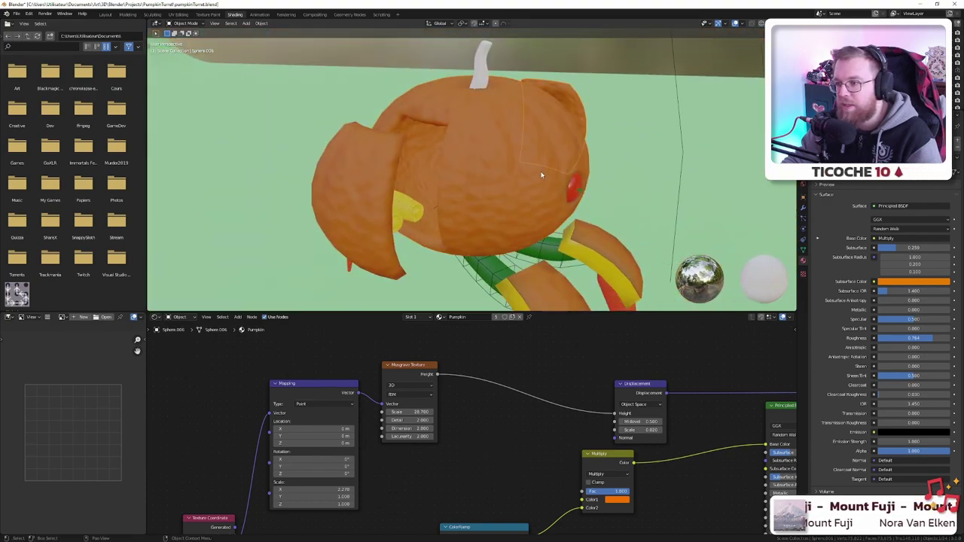
pyautogui.click(503, 185)
pyautogui.moveTo(520, 194); pyautogui.dragTo(510, 194, button='middle')
pyautogui.press('KP_Divide')
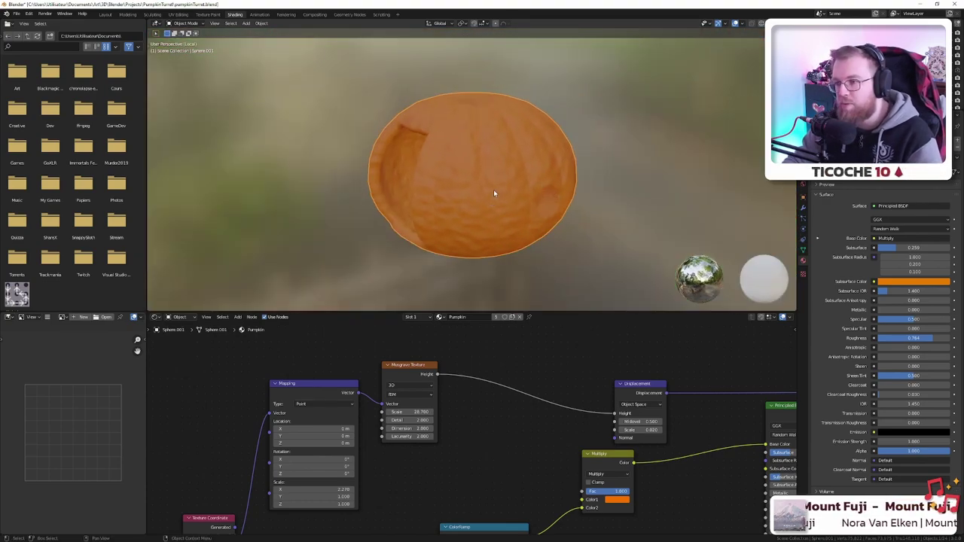
pyautogui.scroll(1, 505, 188)
pyautogui.scroll(-1, 502, 193)
pyautogui.moveTo(501, 193)
pyautogui.mouseDown(button='middle')
pyautogui.moveTo(469, 179)
pyautogui.moveTo(499, 168)
pyautogui.moveTo(535, 179)
pyautogui.moveTo(488, 192)
pyautogui.mouseUp(button='middle')
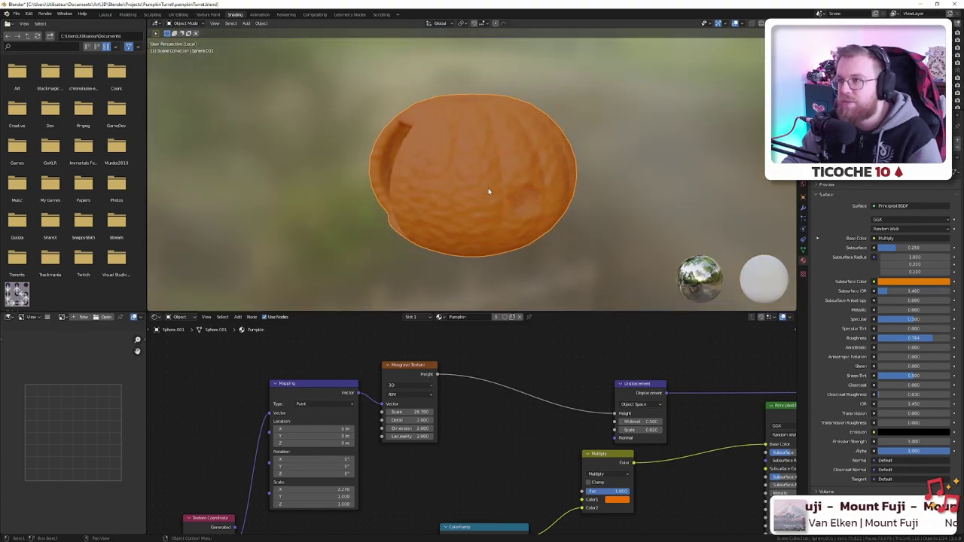
pyautogui.scroll(1, 490, 203)
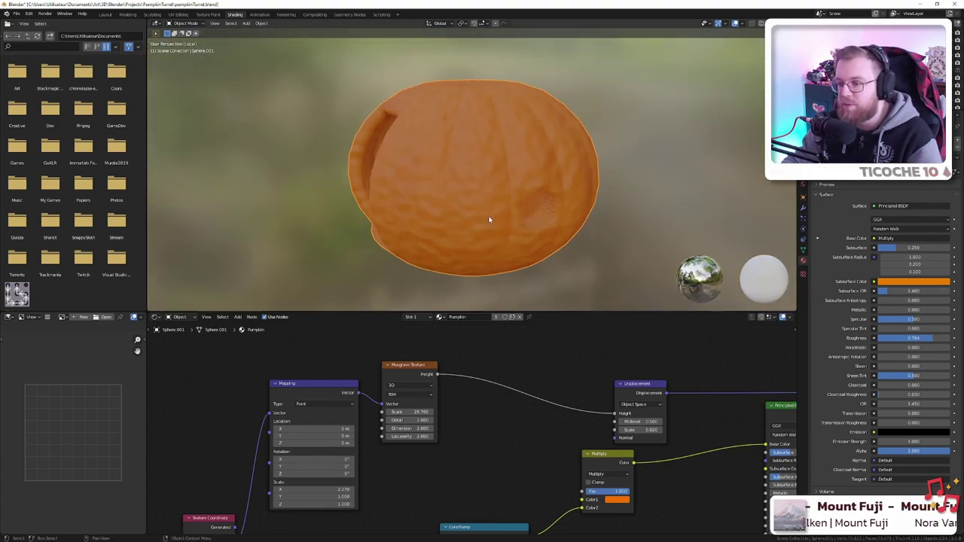
# - Delete the ColorRamp and Multiply nodes feeding the Principled BSDF, leaving a plain orange base color
pyautogui.moveTo(678, 527); pyautogui.dragTo(588, 426, button='middle')
pyautogui.scroll(-4, 588, 426)
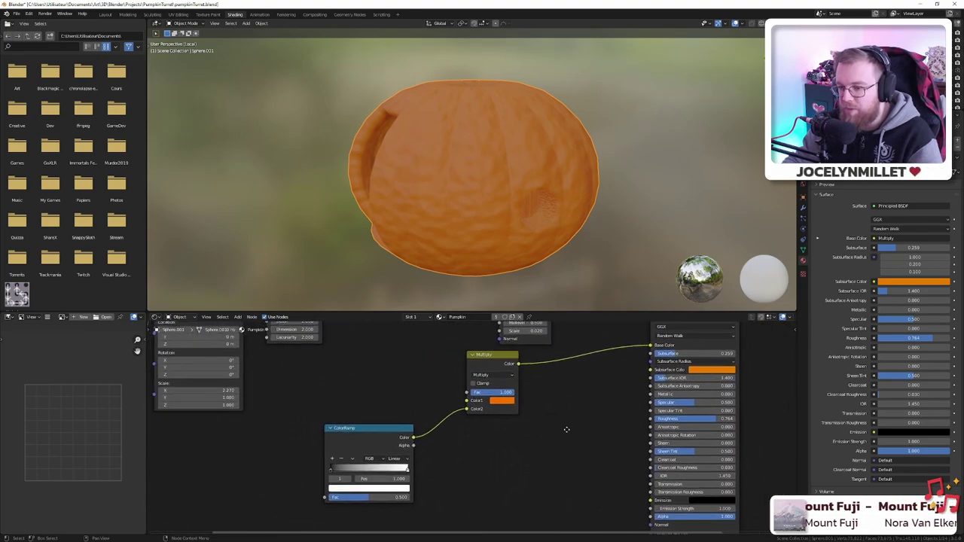
pyautogui.moveTo(343, 500); pyautogui.dragTo(388, 429)
pyautogui.press('x')
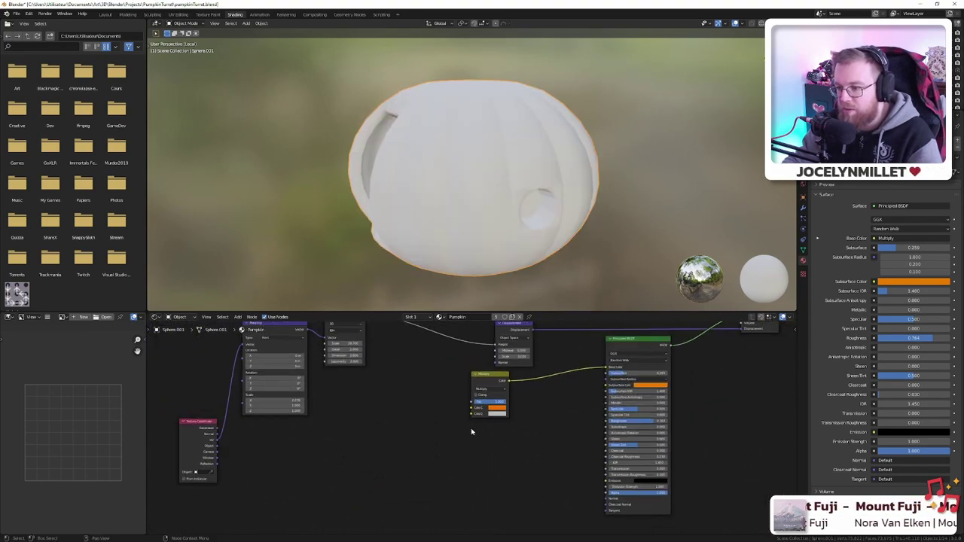
pyautogui.moveTo(471, 432); pyautogui.dragTo(497, 393)
pyautogui.press('x')
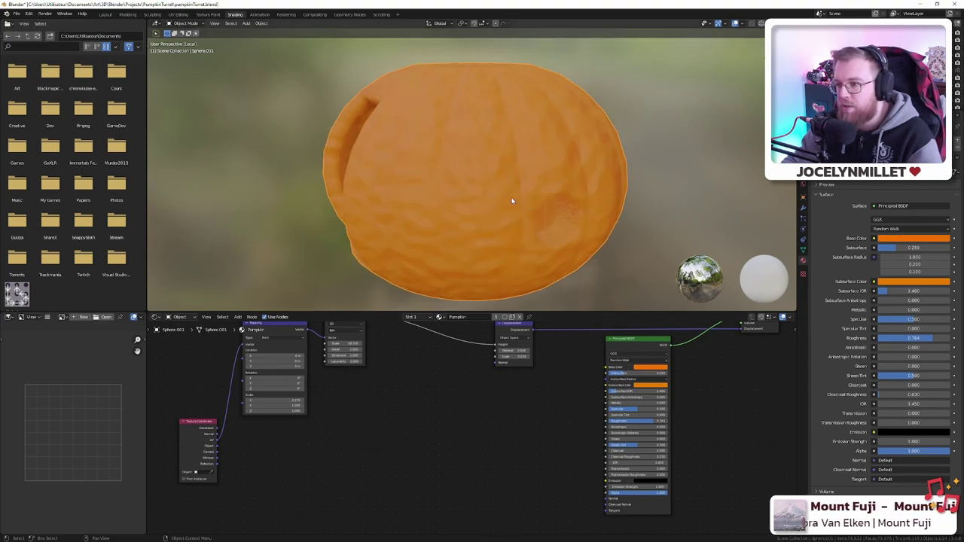
# - Lower the Principled BSDF roughness to about 0.69 while checking the sheen on the pumpkin skin
pyautogui.moveTo(479, 200)
pyautogui.mouseDown(button='middle')
pyautogui.moveTo(490, 213)
pyautogui.moveTo(483, 206)
pyautogui.moveTo(469, 218)
pyautogui.moveTo(480, 209)
pyautogui.mouseUp(button='middle')
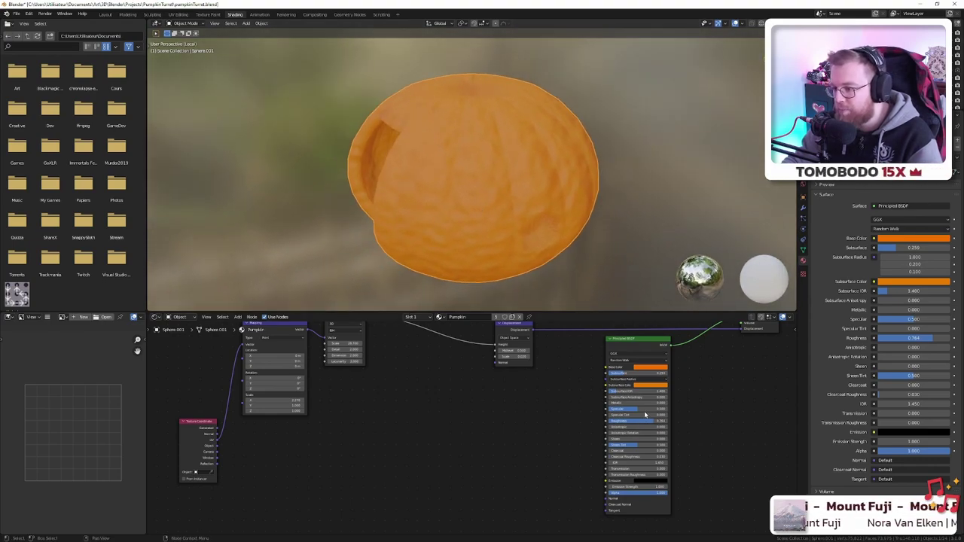
pyautogui.scroll(3, 644, 415)
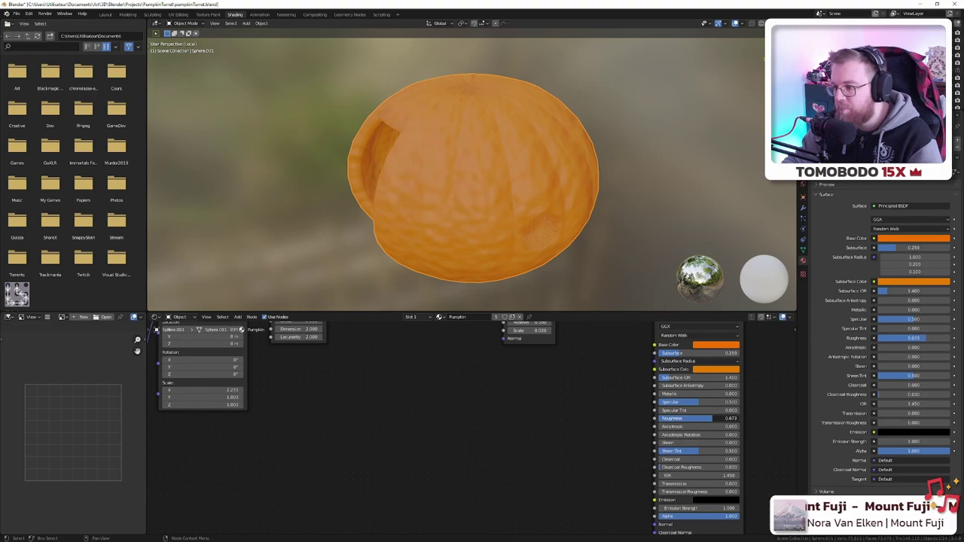
pyautogui.moveTo(585, 241)
pyautogui.mouseDown(button='middle')
pyautogui.moveTo(523, 218)
pyautogui.moveTo(590, 233)
pyautogui.mouseUp(button='middle')
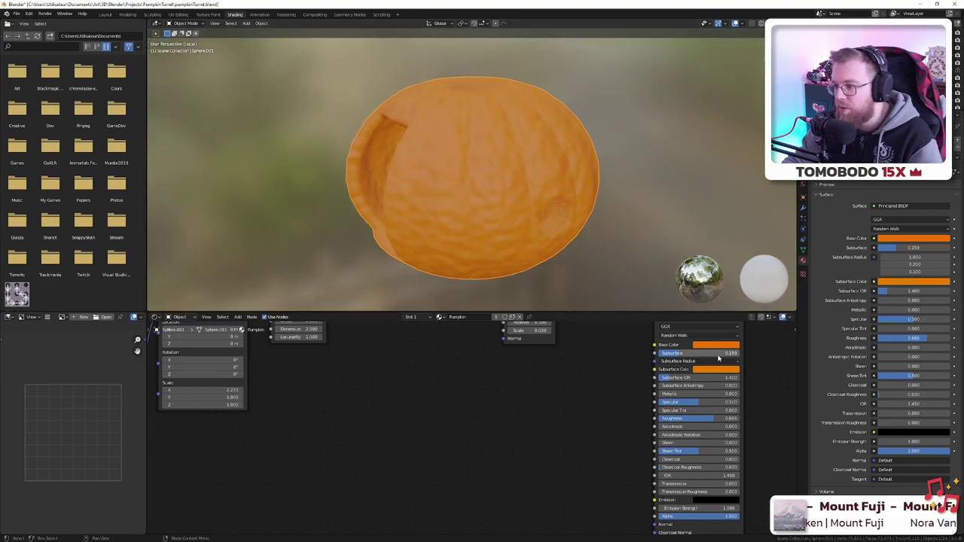
# - Disconnect the Displacement node from the Material Output to preview the pumpkin without surface relief
pyautogui.scroll(-4, 687, 354)
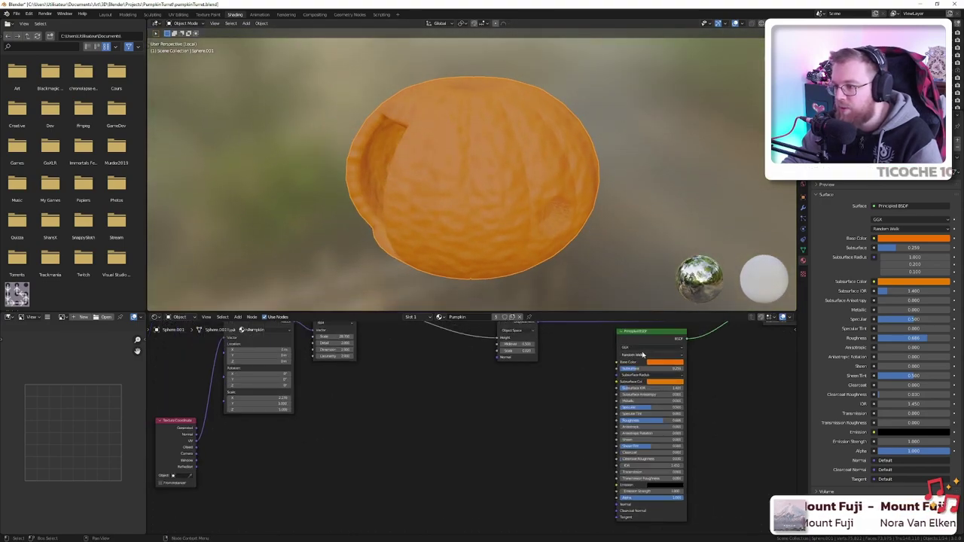
pyautogui.moveTo(729, 339); pyautogui.dragTo(664, 374, button='middle')
pyautogui.moveTo(672, 367); pyautogui.dragTo(624, 358)
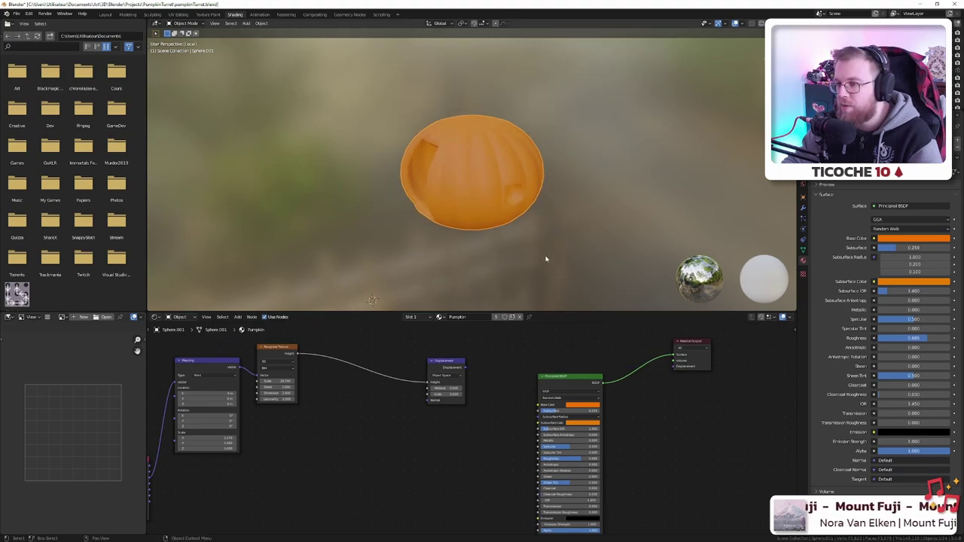
# - Try the scene lights and scene world in the viewport shading, and restore the HDRI preview lighting
pyautogui.click(780, 34)
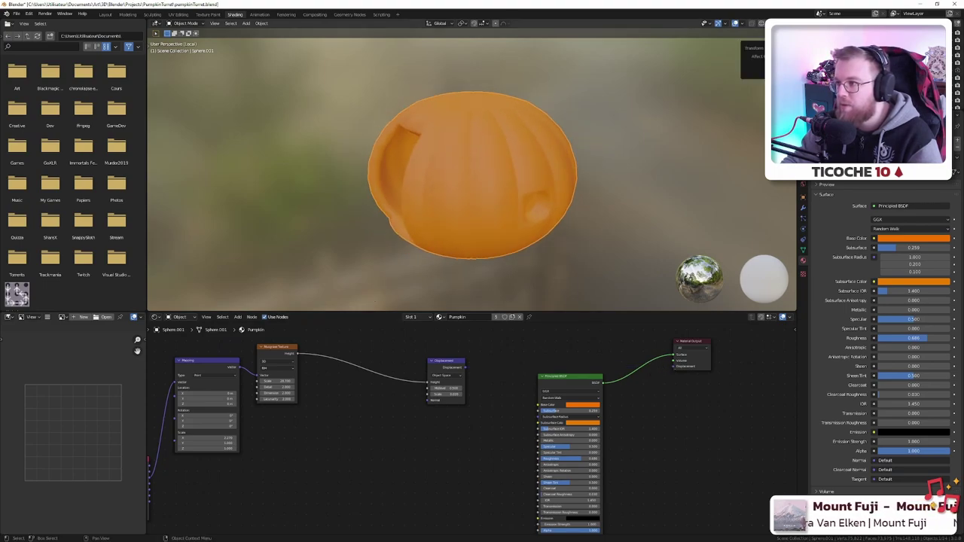
pyautogui.click(792, 23)
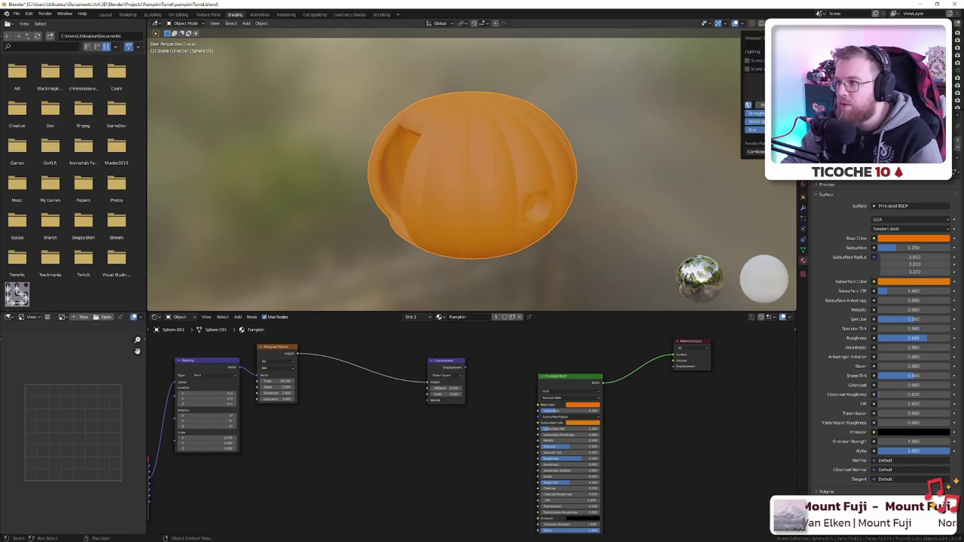
pyautogui.click(755, 69)
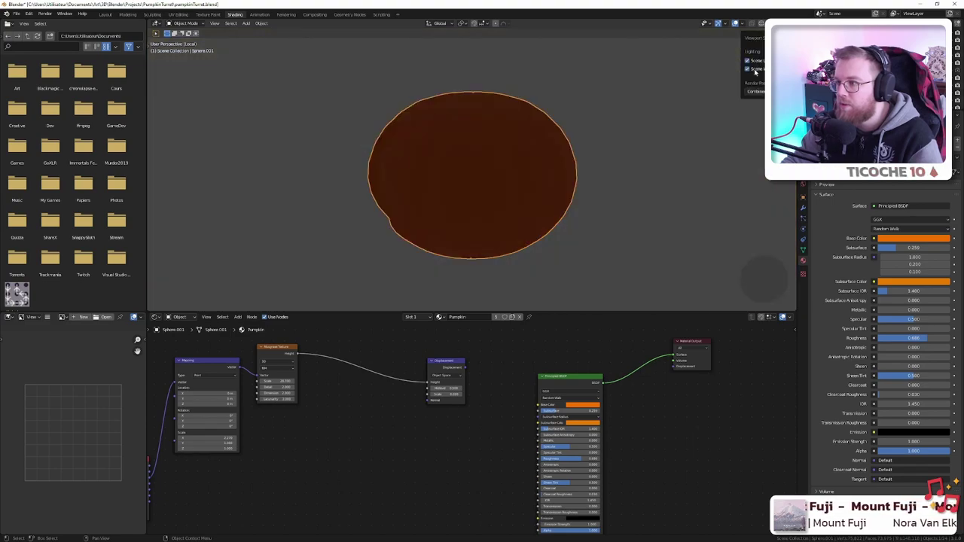
pyautogui.click(755, 69)
pyautogui.click(754, 68)
pyautogui.click(752, 69)
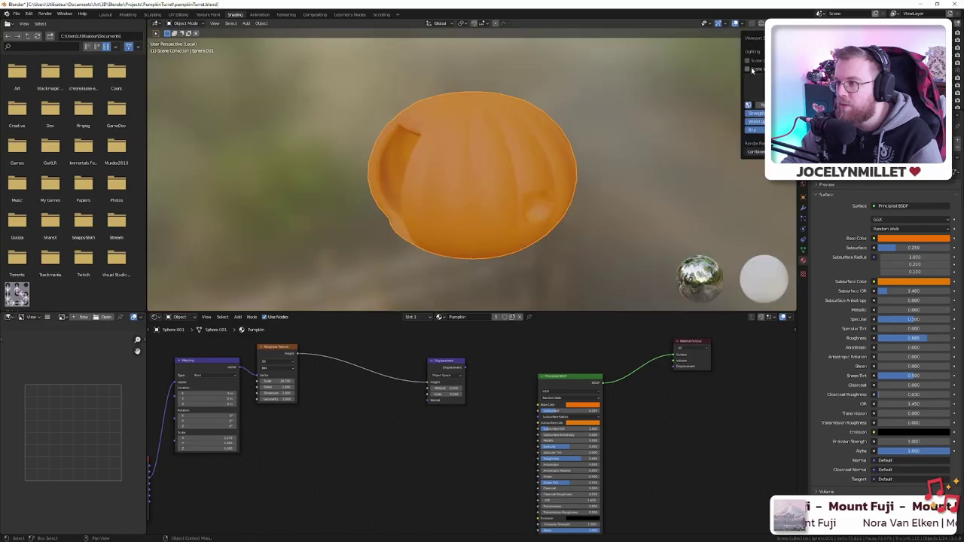
pyautogui.moveTo(651, 156); pyautogui.dragTo(665, 173, button='middle')
pyautogui.moveTo(667, 420); pyautogui.dragTo(651, 360, button='middle')
pyautogui.scroll(4, 635, 362)
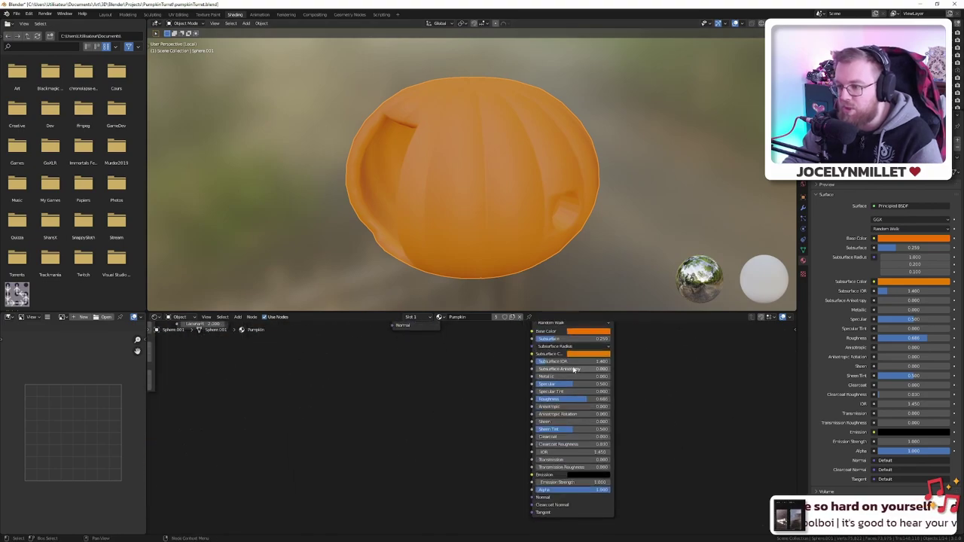
pyautogui.moveTo(551, 380); pyautogui.dragTo(593, 380)
pyautogui.hotkey('ctrl', 'z')
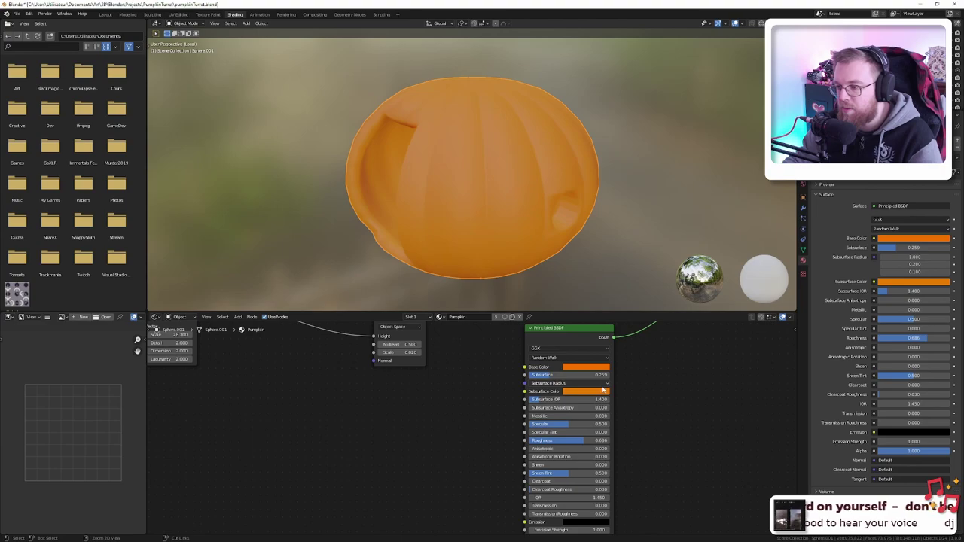
# - Shift the Principled BSDF base color to a redder orange with a hue of about 0.014
pyautogui.click(599, 367)
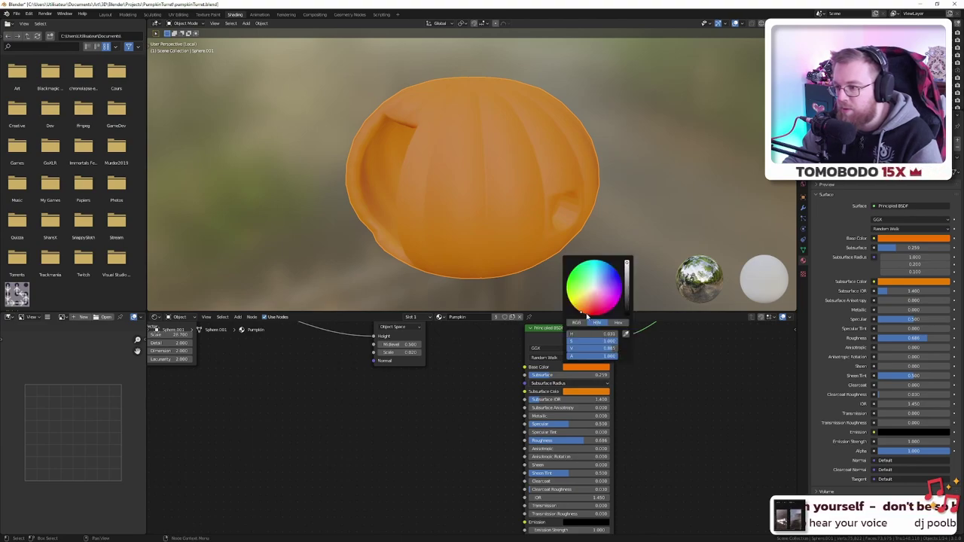
pyautogui.moveTo(581, 312); pyautogui.dragTo(583, 312)
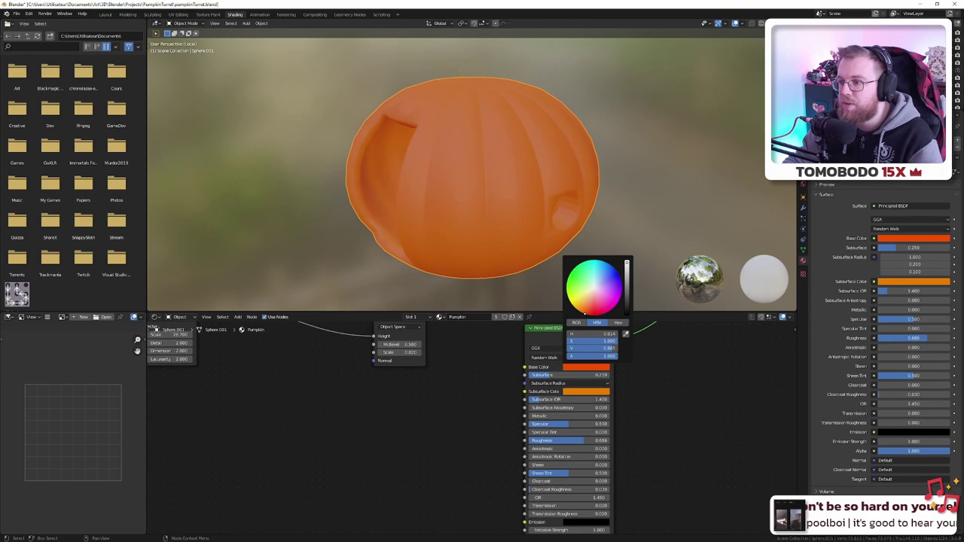
pyautogui.scroll(-5, 583, 208)
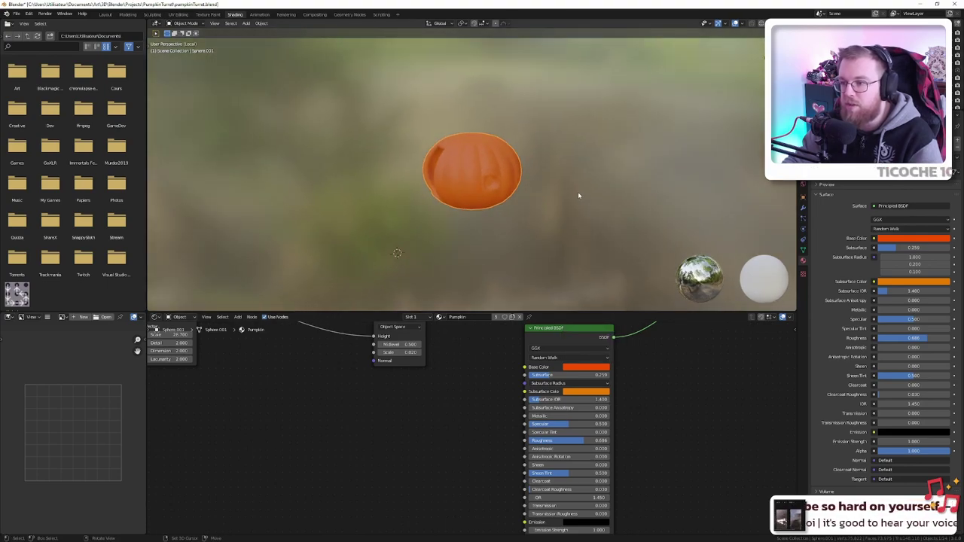
# - Reconnect the Displacement node's output to the Material Output's displacement input and check the relief on the skin
pyautogui.moveTo(650, 366); pyautogui.dragTo(603, 483, button='middle')
pyautogui.moveTo(377, 424); pyautogui.dragTo(668, 422)
pyautogui.scroll(5, 488, 227)
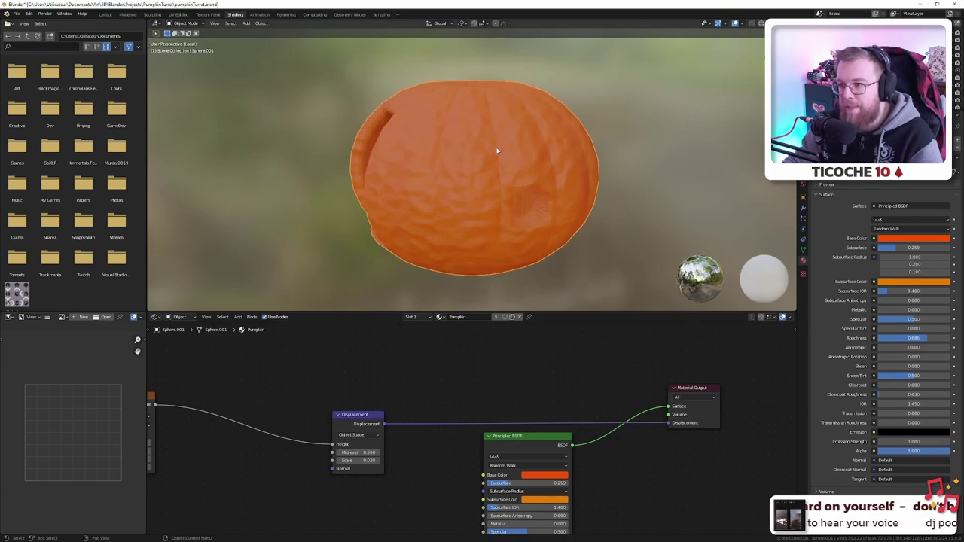
pyautogui.moveTo(489, 181); pyautogui.dragTo(501, 200, button='middle')
# - Set the Principled BSDF base color to a slightly warmer orange with a hue of about 0.022
pyautogui.click(561, 476)
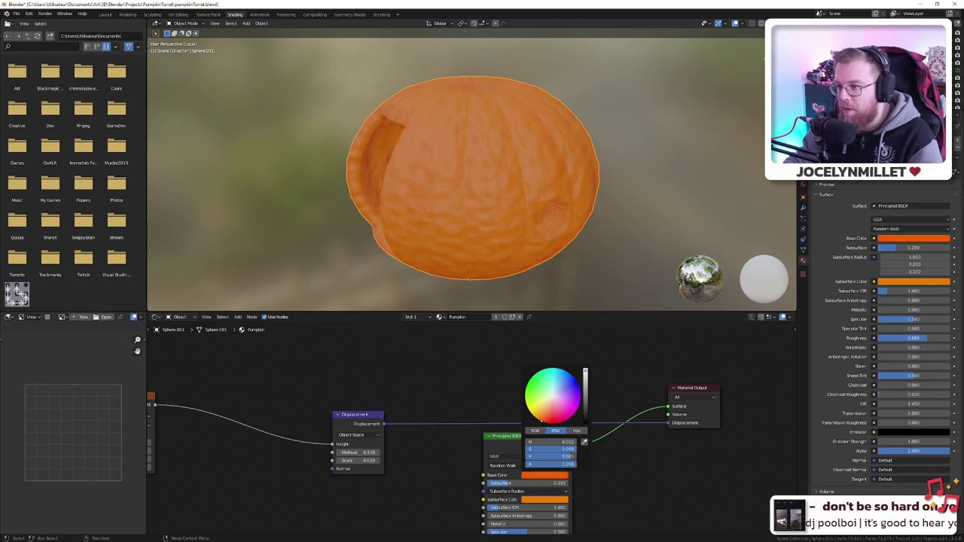
pyautogui.scroll(-3, 572, 406)
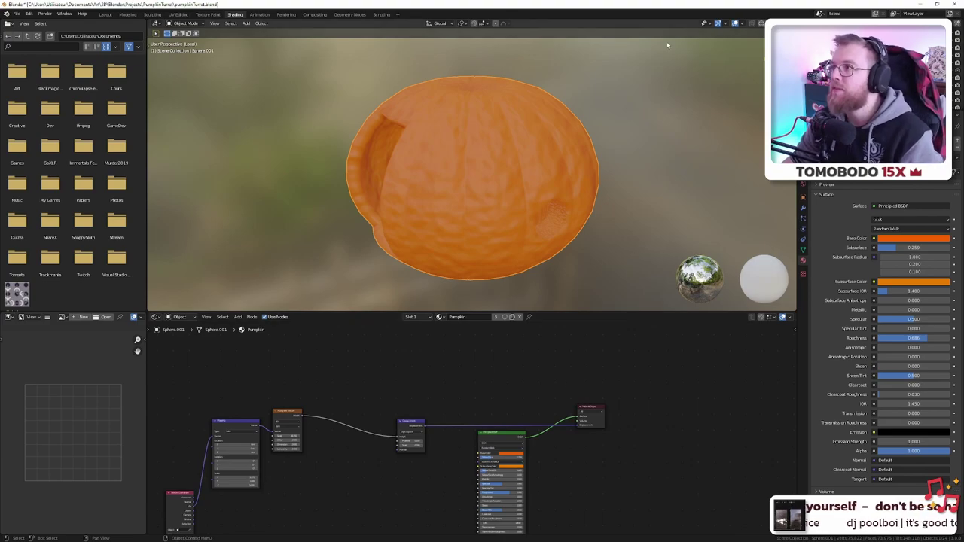
# - Inspect the pumpkin body's side topology in Edit Mode and compare it with the displaced skin
pyautogui.moveTo(483, 177)
pyautogui.mouseDown(button='middle')
pyautogui.moveTo(495, 161)
pyautogui.moveTo(524, 155)
pyautogui.moveTo(488, 166)
pyautogui.mouseUp(button='middle')
pyautogui.press('Tab')
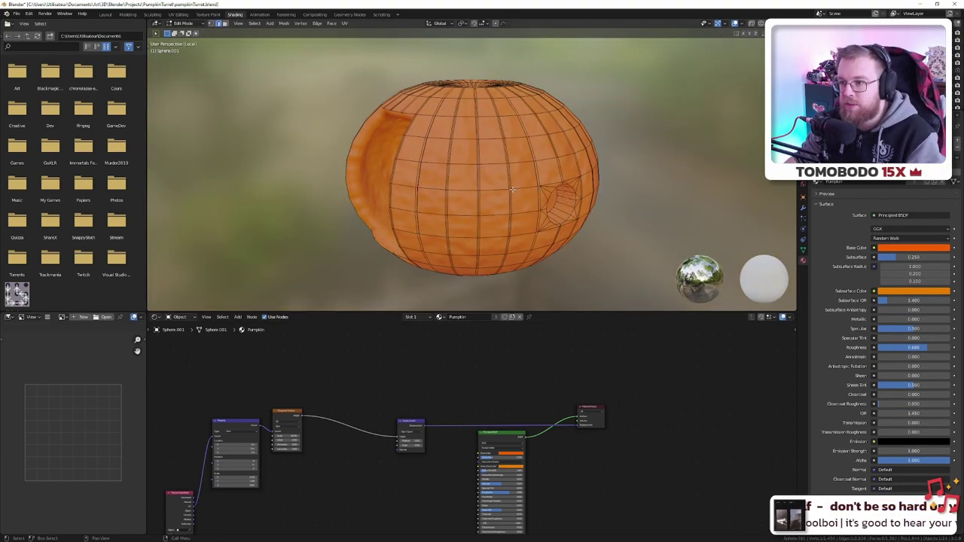
pyautogui.scroll(4, 497, 184)
pyautogui.scroll(-3, 496, 184)
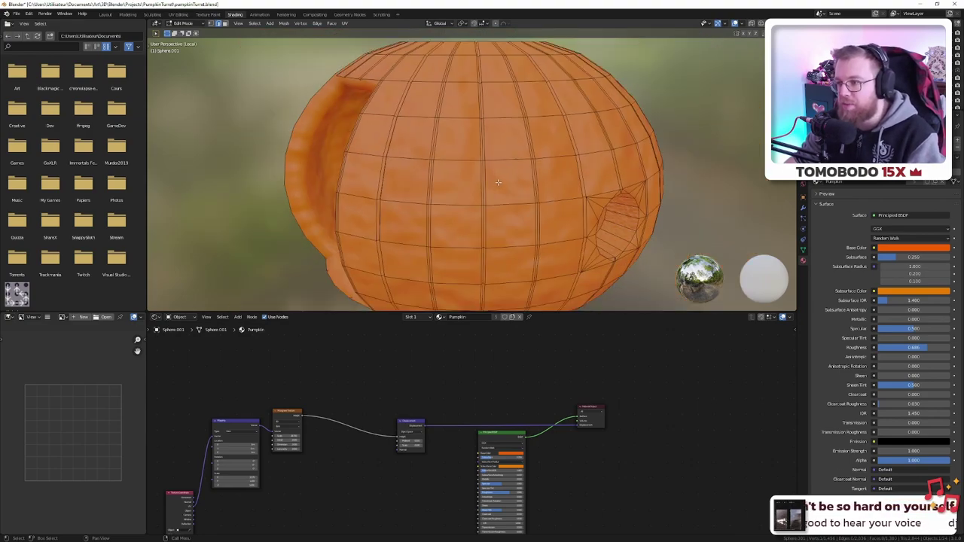
pyautogui.press('Tab')
pyautogui.moveTo(540, 151); pyautogui.dragTo(525, 192, button='middle')
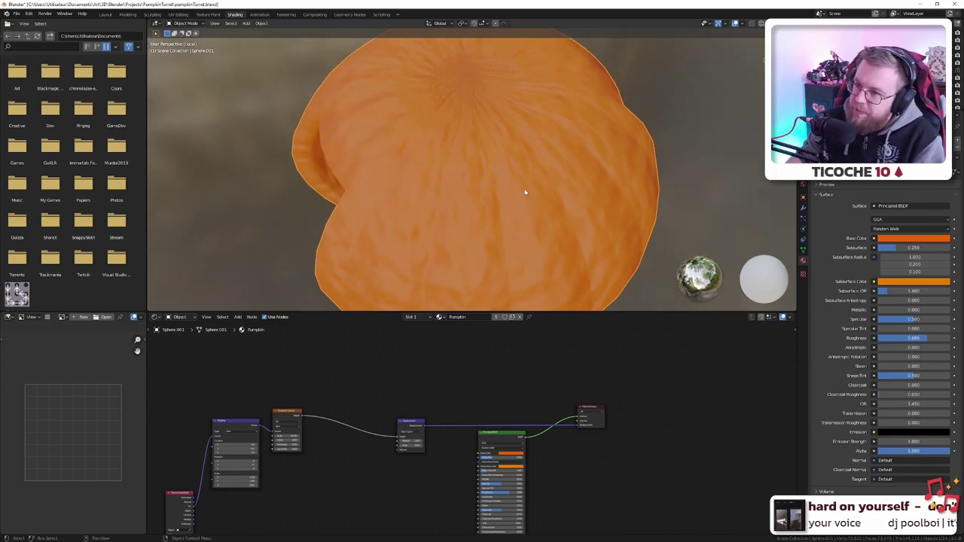
# - Examine how the displacement stretches around the pumpkin's crown and compare it with the underlying mesh
pyautogui.moveTo(537, 126); pyautogui.dragTo(531, 154, button='middle')
pyautogui.scroll(3, 495, 154)
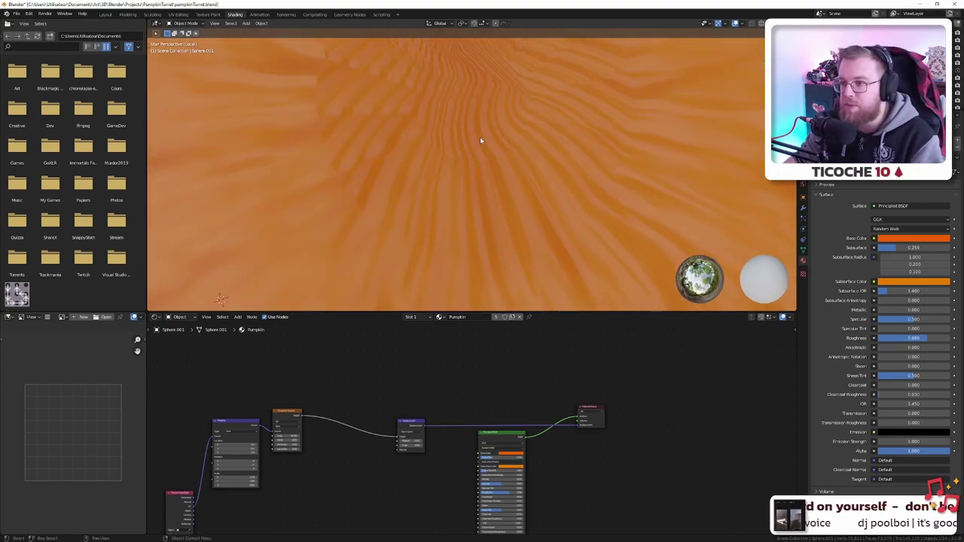
pyautogui.scroll(-3, 507, 139)
pyautogui.press('Tab')
pyautogui.moveTo(497, 132); pyautogui.dragTo(516, 168, button='middle')
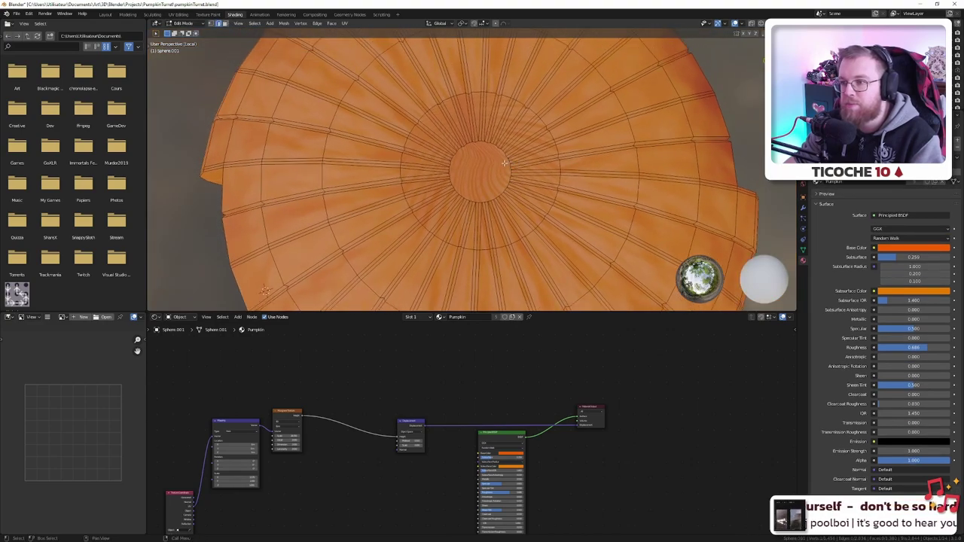
pyautogui.scroll(2, 504, 163)
pyautogui.scroll(-4, 504, 163)
pyautogui.press('Tab')
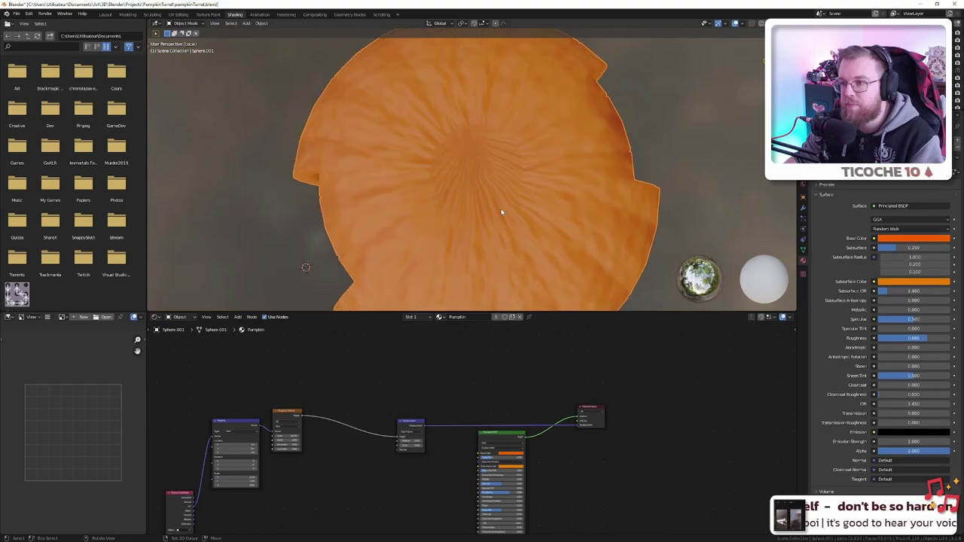
pyautogui.moveTo(502, 212); pyautogui.dragTo(591, 205, button='middle')
pyautogui.scroll(2, 487, 186)
pyautogui.press('Tab')
pyautogui.press('Tab')
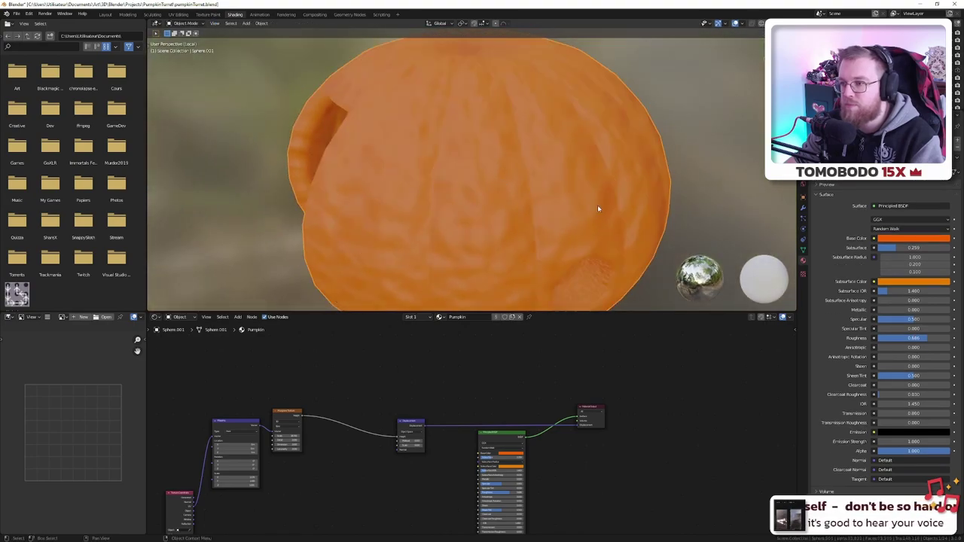
# - Try a different viewport level in the pumpkin's Subdivision modifier and compare the resulting skin relief
pyautogui.click(803, 211)
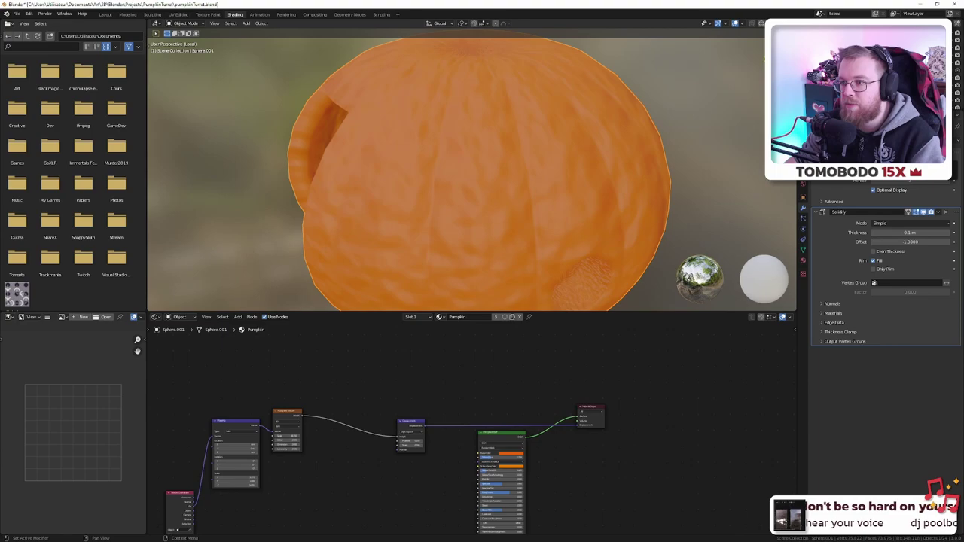
pyautogui.click(946, 171)
pyautogui.scroll(-1, 527, 200)
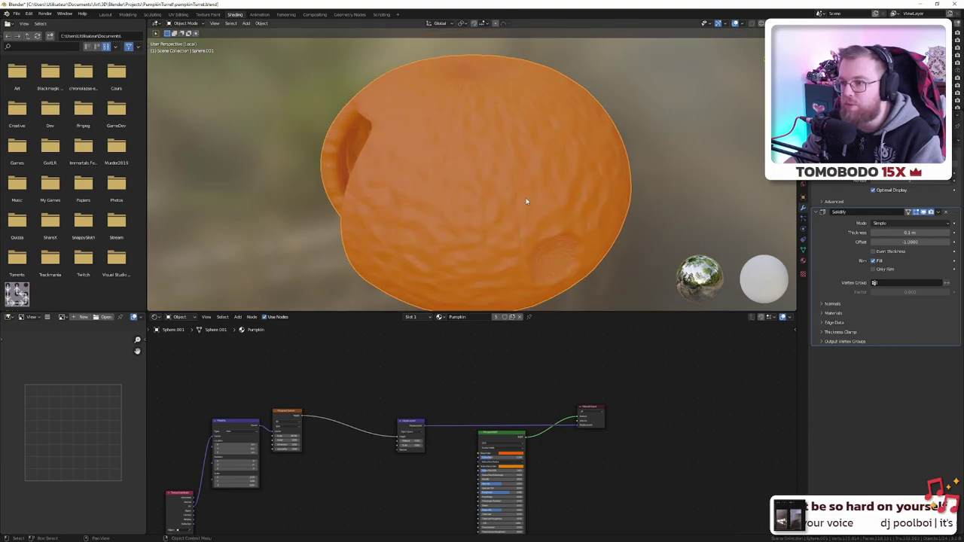
pyautogui.moveTo(560, 204)
pyautogui.mouseDown(button='middle')
pyautogui.moveTo(542, 196)
pyautogui.moveTo(528, 232)
pyautogui.moveTo(545, 200)
pyautogui.moveTo(710, 181)
pyautogui.moveTo(635, 158)
pyautogui.moveTo(680, 156)
pyautogui.moveTo(740, 181)
pyautogui.mouseUp(button='middle')
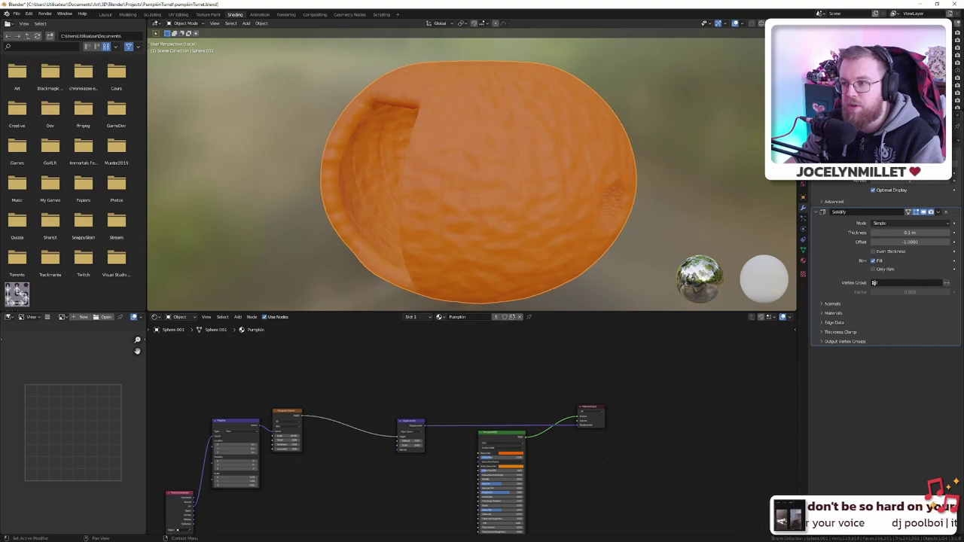
pyautogui.moveTo(699, 193); pyautogui.dragTo(731, 203, button='middle')
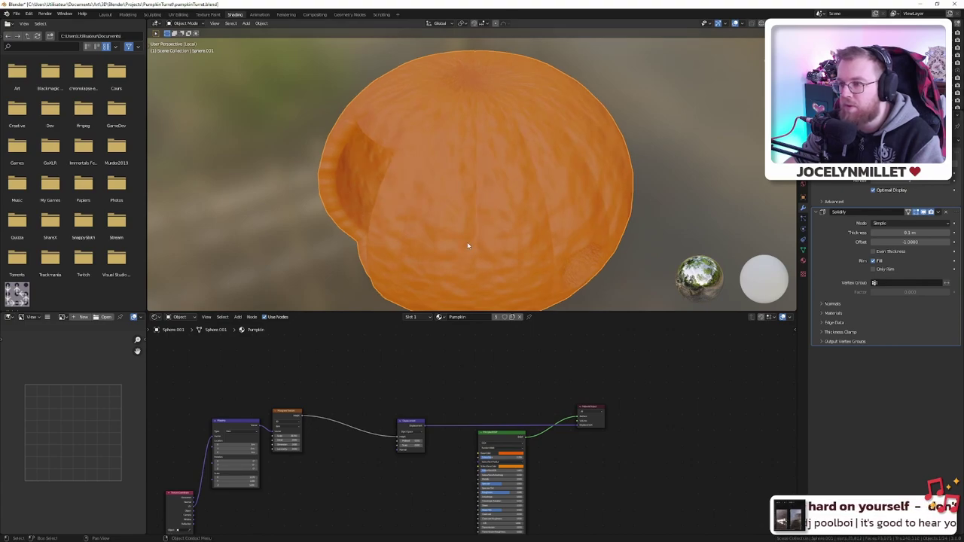
# - Examine the pumpkin's ribs and displaced skin from the front and from above
pyautogui.moveTo(467, 245); pyautogui.dragTo(479, 215, button='middle')
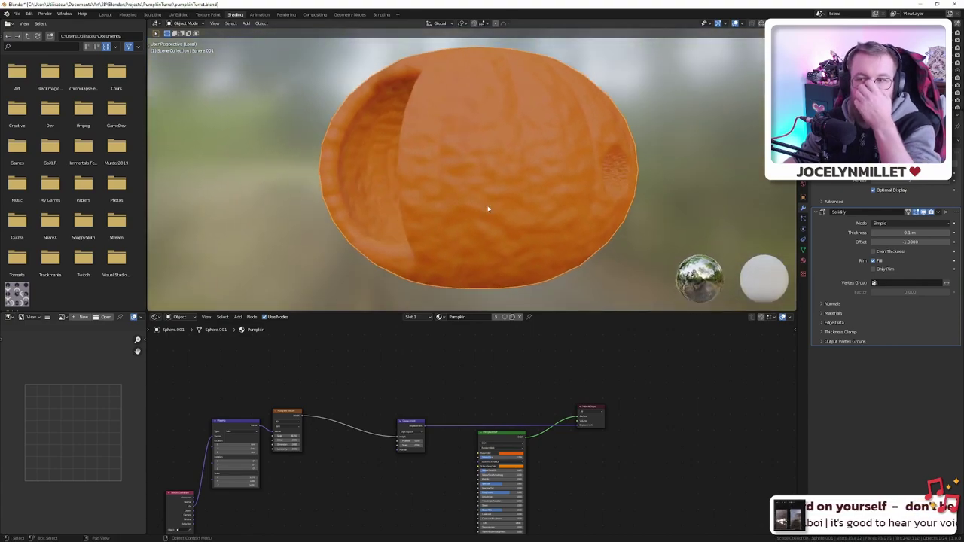
pyautogui.scroll(2, 499, 206)
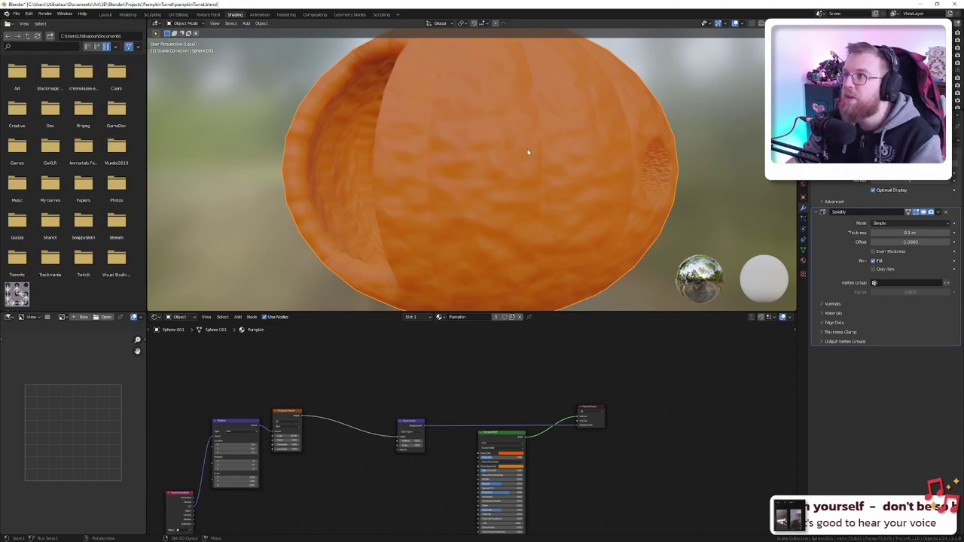
pyautogui.moveTo(528, 152); pyautogui.dragTo(516, 178, button='middle')
pyautogui.scroll(2, 497, 156)
pyautogui.scroll(-4, 501, 156)
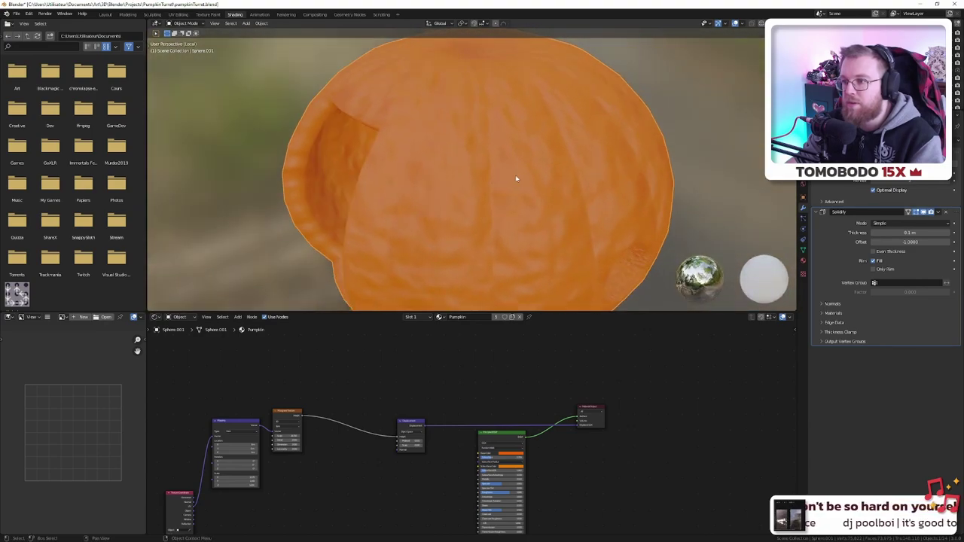
# - Enter Edit Mode on the pumpkin body, select a vertical groove loop on the side and enable proportional editing
pyautogui.press('Tab')
pyautogui.scroll(4, 528, 187)
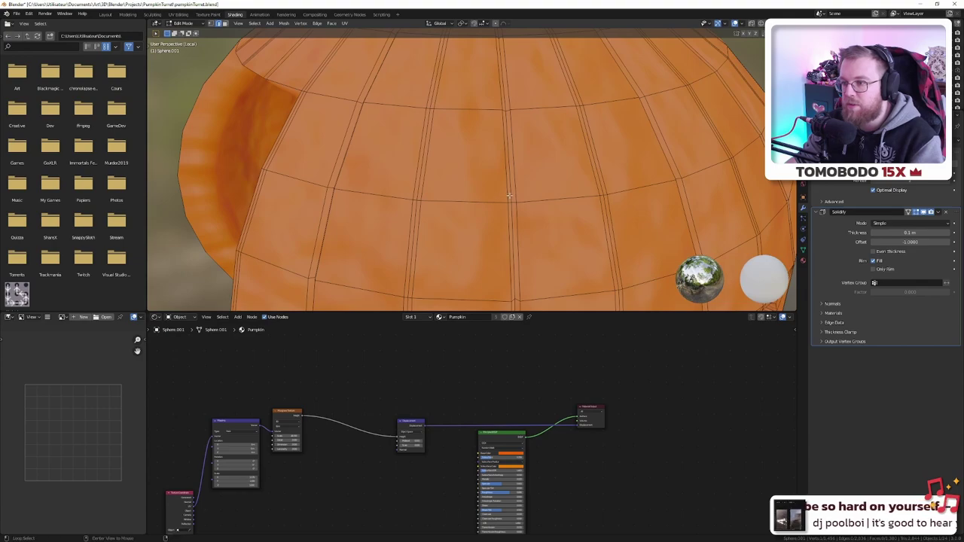
pyautogui.scroll(-8, 509, 195)
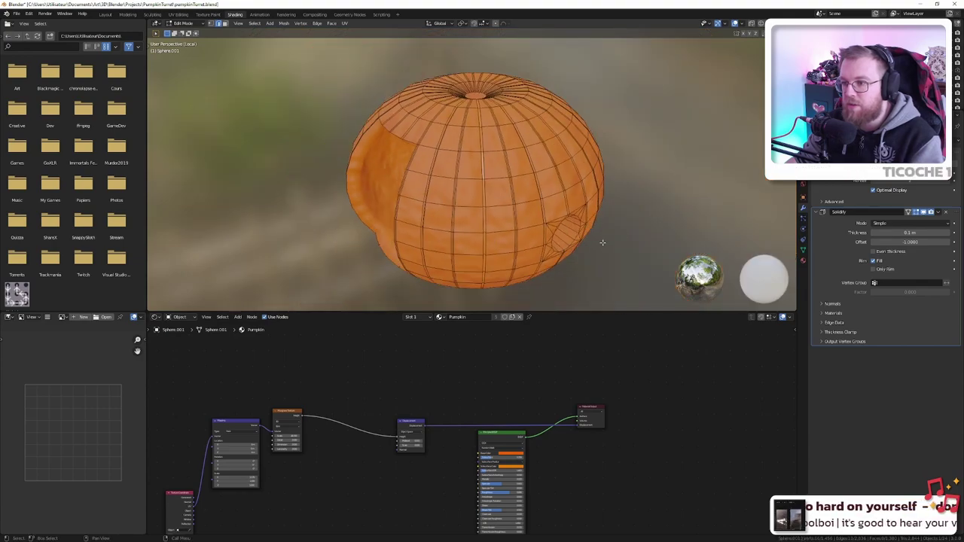
pyautogui.press('s')
pyautogui.click(577, 234)
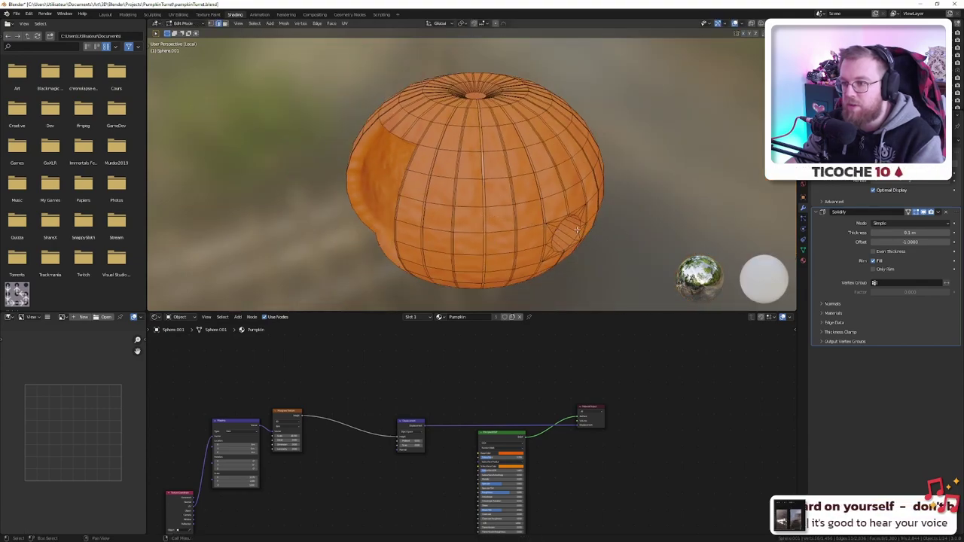
pyautogui.scroll(5, 525, 73)
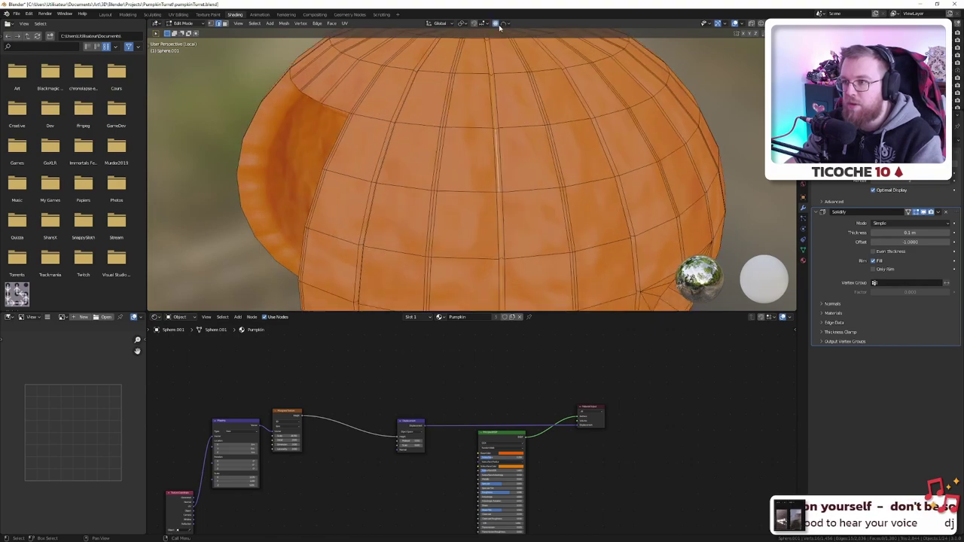
pyautogui.scroll(-6, 528, 188)
# - Try scaling the selected groove loop inward with a proportional size of 0.02 and inspect the shape in Object Mode
pyautogui.press('s')
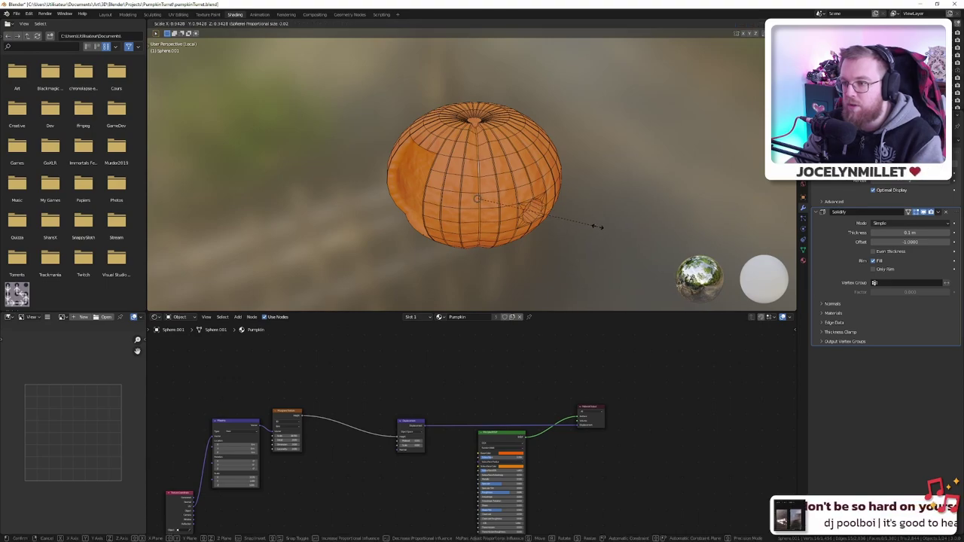
pyautogui.click(586, 224)
pyautogui.press('Tab')
pyautogui.moveTo(582, 226); pyautogui.dragTo(497, 250, button='middle')
pyautogui.press('Tab')
pyautogui.scroll(3, 500, 214)
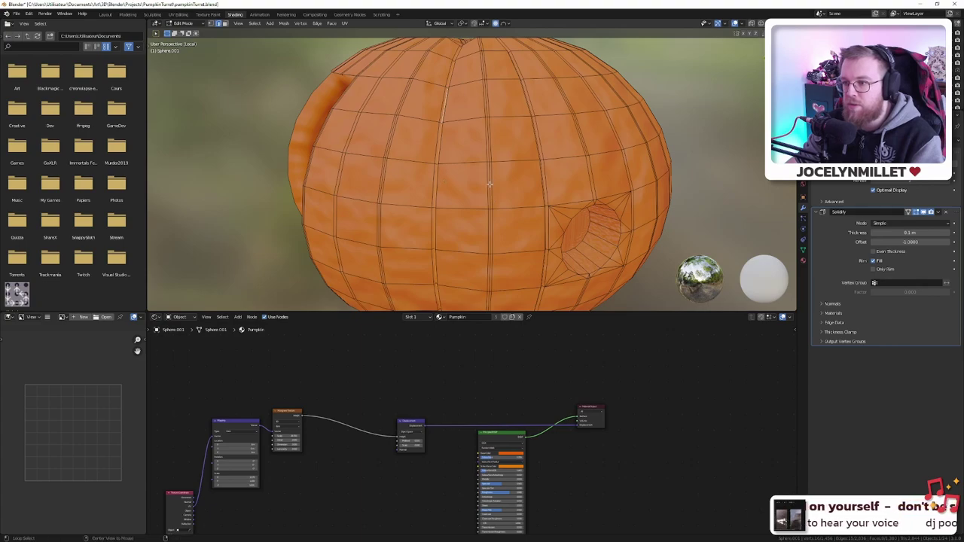
# - Select the vertical groove edge loop on the side between the large opening and the round hole, and save the file
pyautogui.keyDown('alt'); pyautogui.click(489, 184); pyautogui.keyUp('alt')
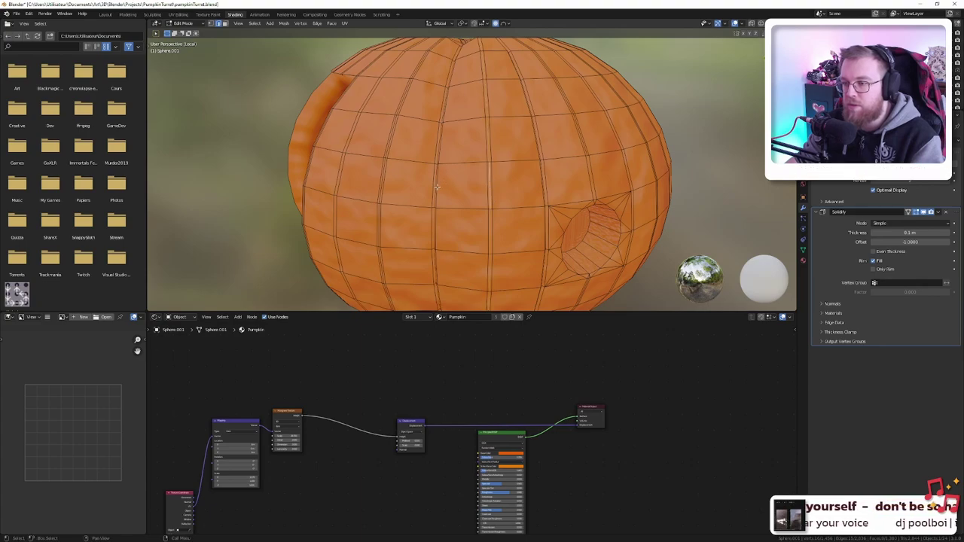
pyautogui.moveTo(436, 187); pyautogui.dragTo(450, 189, button='middle')
pyautogui.click(731, 142)
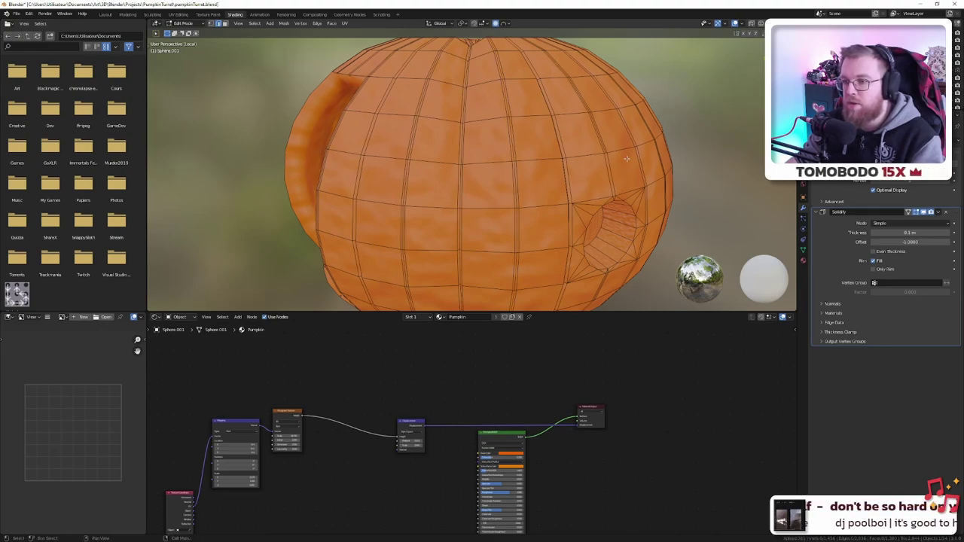
pyautogui.keyDown('alt'); pyautogui.click(517, 144); pyautogui.keyUp('alt')
pyautogui.keyDown('alt'); pyautogui.click(464, 113); pyautogui.keyUp('alt')
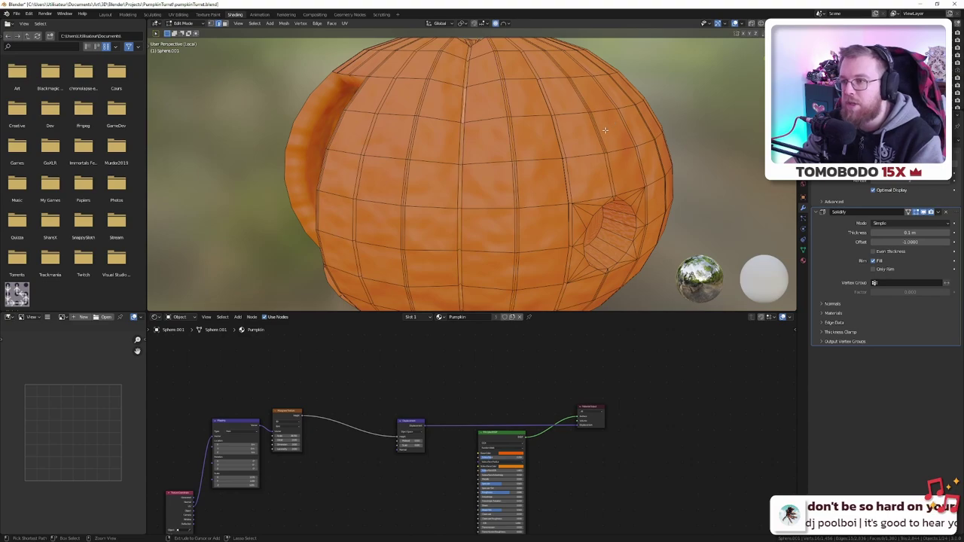
pyautogui.moveTo(558, 133)
pyautogui.mouseDown(button='middle')
pyautogui.moveTo(581, 127)
pyautogui.moveTo(570, 143)
pyautogui.mouseUp(button='middle')
pyautogui.hotkey('ctrl', 's')
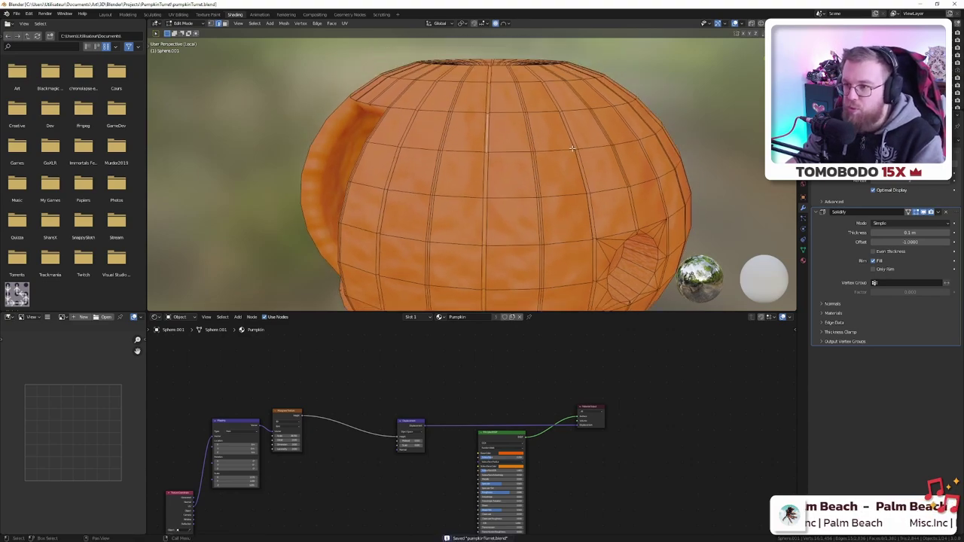
# - Add the neighbouring groove loops around the pumpkin's side, past the round hole, to the selection
pyautogui.scroll(-2, 533, 155)
pyautogui.scroll(2, 532, 158)
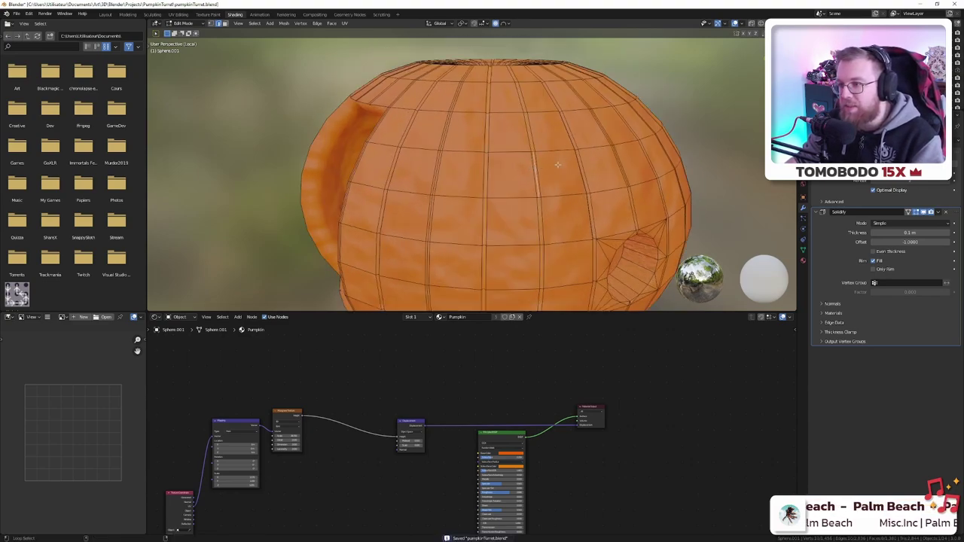
pyautogui.moveTo(582, 164); pyautogui.dragTo(515, 166, button='middle')
pyautogui.keyDown('alt'); pyautogui.keyDown('shift'); pyautogui.click(478, 162); pyautogui.keyUp('shift'); pyautogui.keyUp('alt')
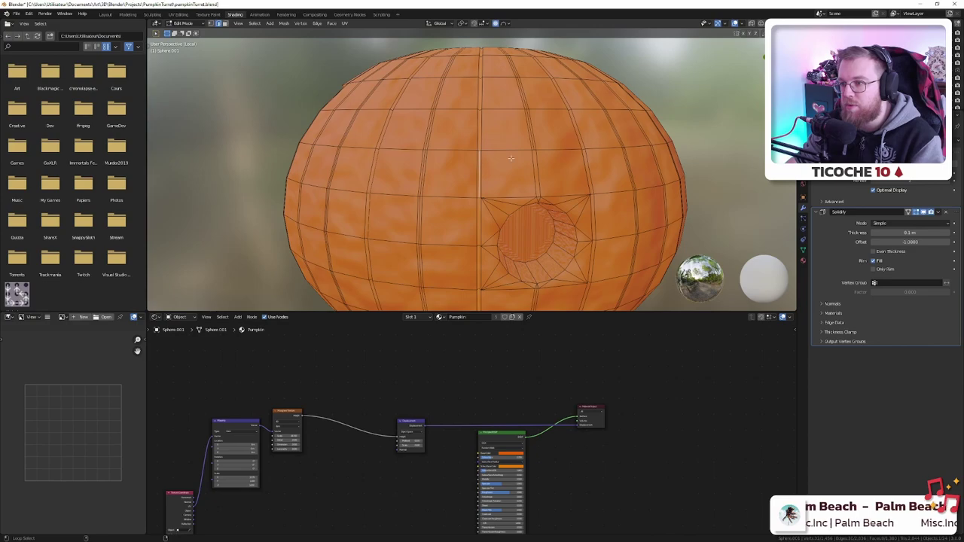
pyautogui.moveTo(591, 159); pyautogui.dragTo(568, 161, button='middle')
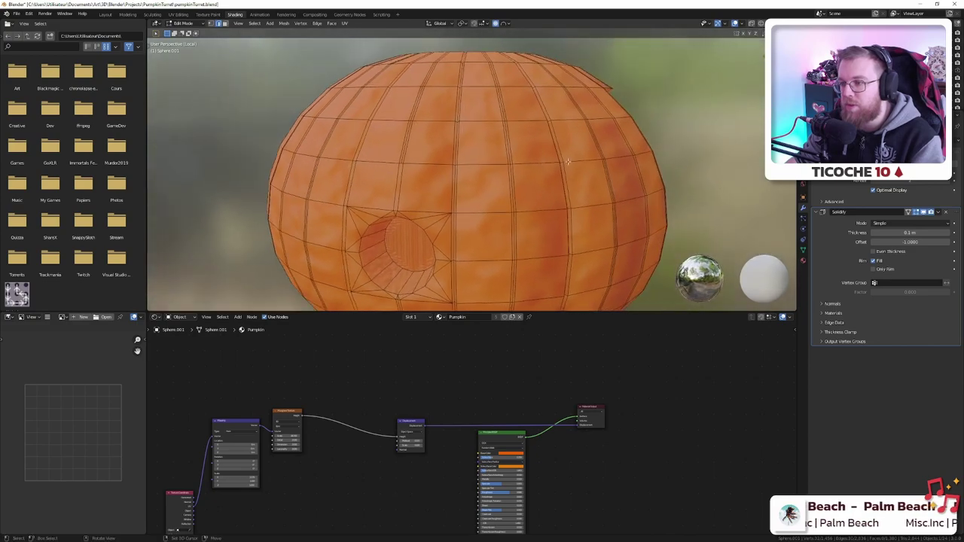
pyautogui.keyDown('alt'); pyautogui.keyDown('shift'); pyautogui.click(454, 175); pyautogui.keyUp('shift'); pyautogui.keyUp('alt')
pyautogui.keyDown('alt'); pyautogui.keyDown('shift'); pyautogui.click(512, 178); pyautogui.keyUp('shift'); pyautogui.keyUp('alt')
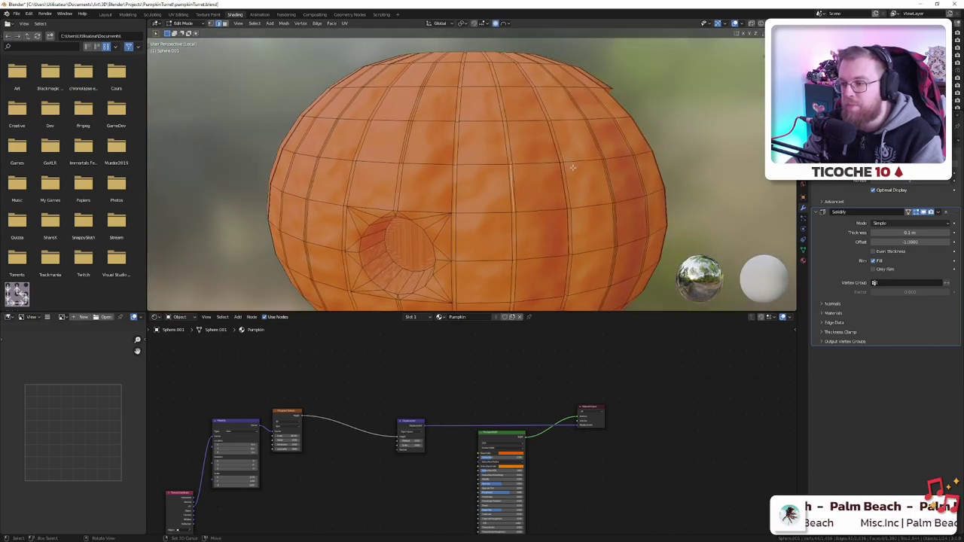
# - Extend the groove loop selection up to the large opening and across the ribs above it, undoing a wrong pick
pyautogui.moveTo(573, 167); pyautogui.dragTo(532, 172, button='middle')
pyautogui.keyDown('alt'); pyautogui.keyDown('shift'); pyautogui.click(387, 183); pyautogui.keyUp('shift'); pyautogui.keyUp('alt')
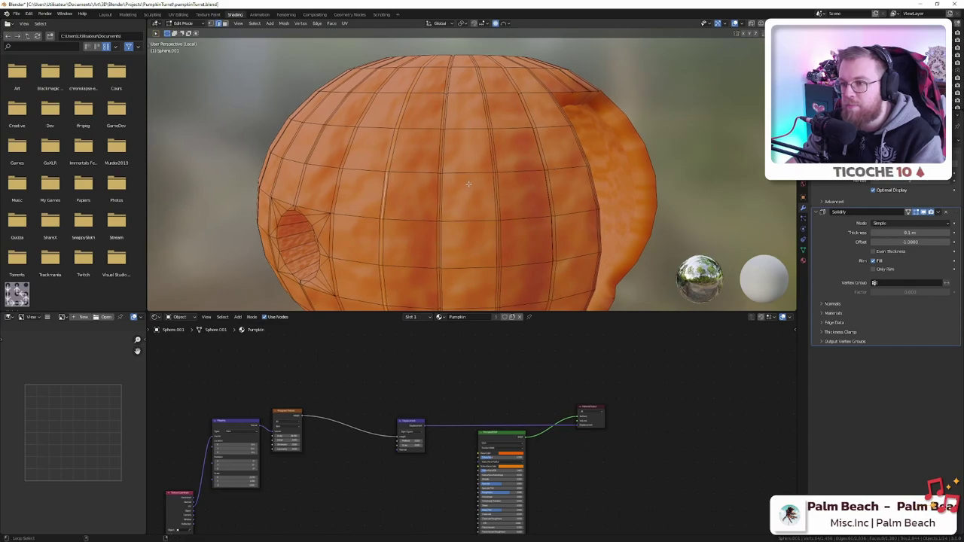
pyautogui.hotkey('ctrl', 'z')
pyautogui.moveTo(469, 183)
pyautogui.mouseDown(button='middle')
pyautogui.moveTo(456, 188)
pyautogui.moveTo(491, 190)
pyautogui.moveTo(481, 190)
pyautogui.mouseUp(button='middle')
pyautogui.keyDown('alt'); pyautogui.click(473, 190); pyautogui.keyUp('alt')
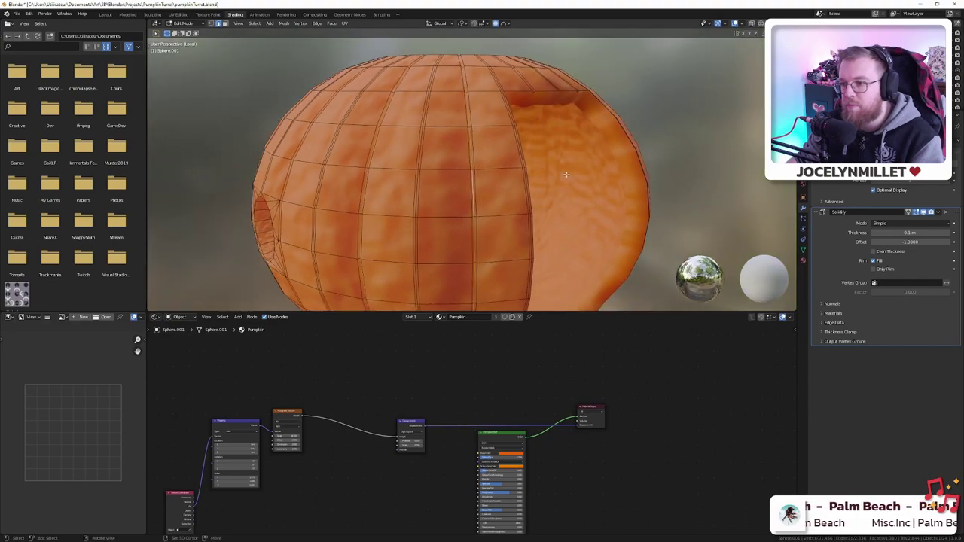
pyautogui.moveTo(576, 129); pyautogui.dragTo(445, 168, button='middle')
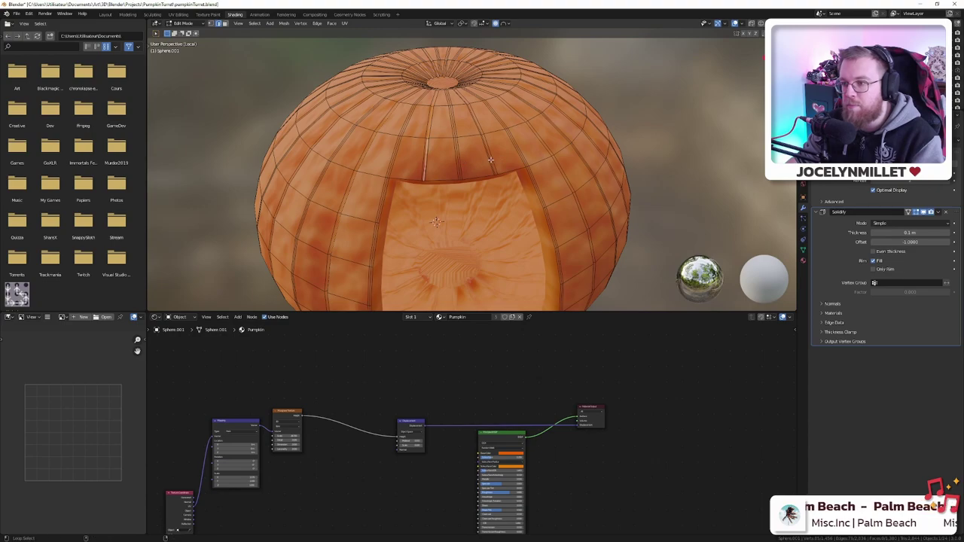
pyautogui.moveTo(549, 165); pyautogui.dragTo(512, 157, button='middle')
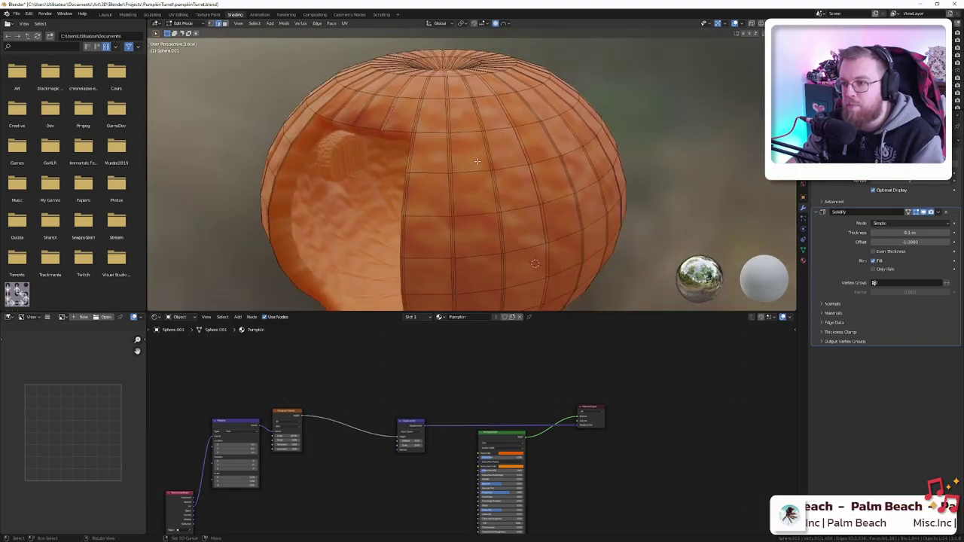
# - Add the groove loops on the side beyond the large opening to the selection
pyautogui.moveTo(450, 166)
pyautogui.mouseDown(button='middle')
pyautogui.moveTo(490, 165)
pyautogui.moveTo(439, 173)
pyautogui.mouseUp(button='middle')
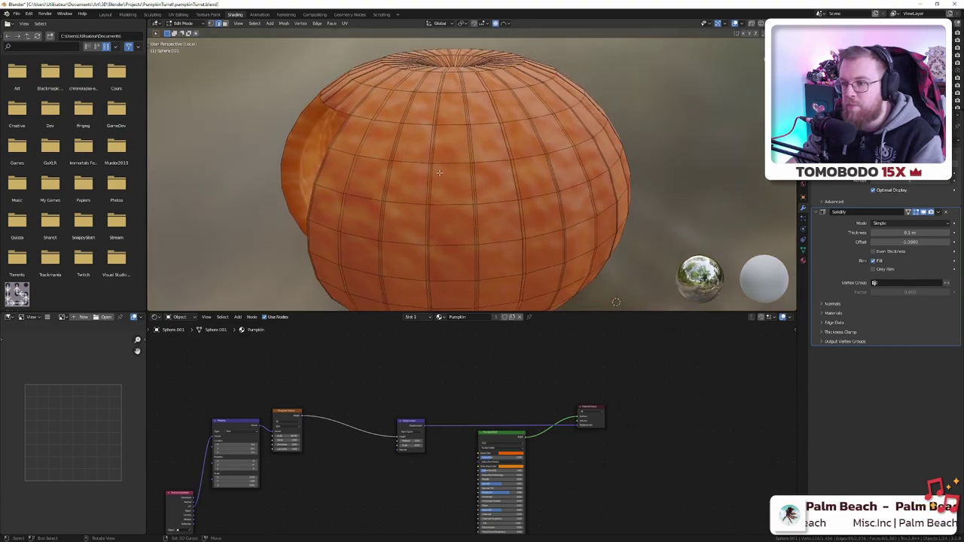
pyautogui.keyDown('alt'); pyautogui.keyDown('shift'); pyautogui.click(430, 172); pyautogui.keyUp('shift'); pyautogui.keyUp('alt')
pyautogui.moveTo(509, 174); pyautogui.dragTo(481, 169, button='middle')
pyautogui.keyDown('alt'); pyautogui.keyDown('shift'); pyautogui.click(466, 172); pyautogui.keyUp('shift'); pyautogui.keyUp('alt')
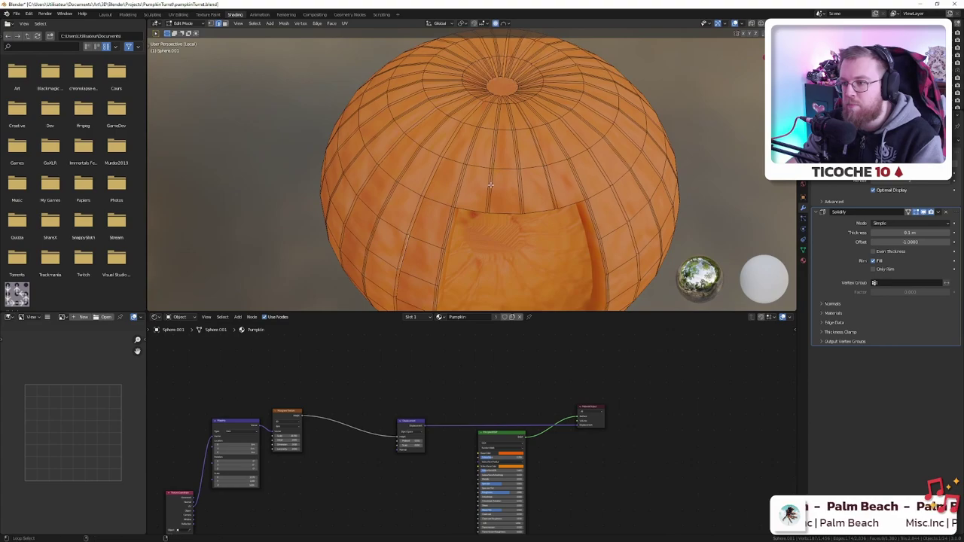
# - Undo the wrong edge pick above the opening and add the correct groove edges up to the crown
pyautogui.scroll(5, 497, 173)
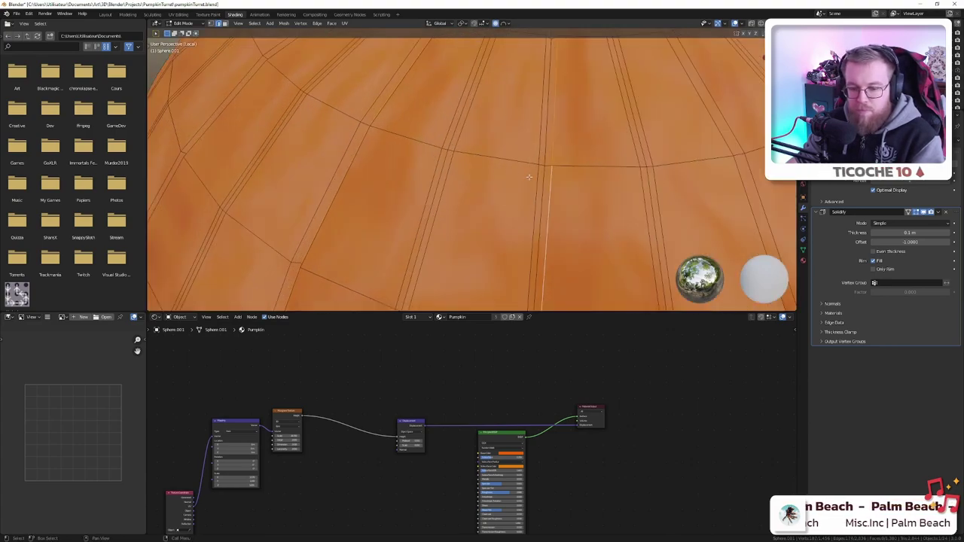
pyautogui.hotkey('ctrl', 'z')
pyautogui.keyDown('alt'); pyautogui.keyDown('shift'); pyautogui.click(547, 155); pyautogui.keyUp('shift'); pyautogui.keyUp('alt')
pyautogui.scroll(-3, 576, 135)
pyautogui.moveTo(591, 120); pyautogui.dragTo(491, 159, button='middle')
pyautogui.click(494, 159)
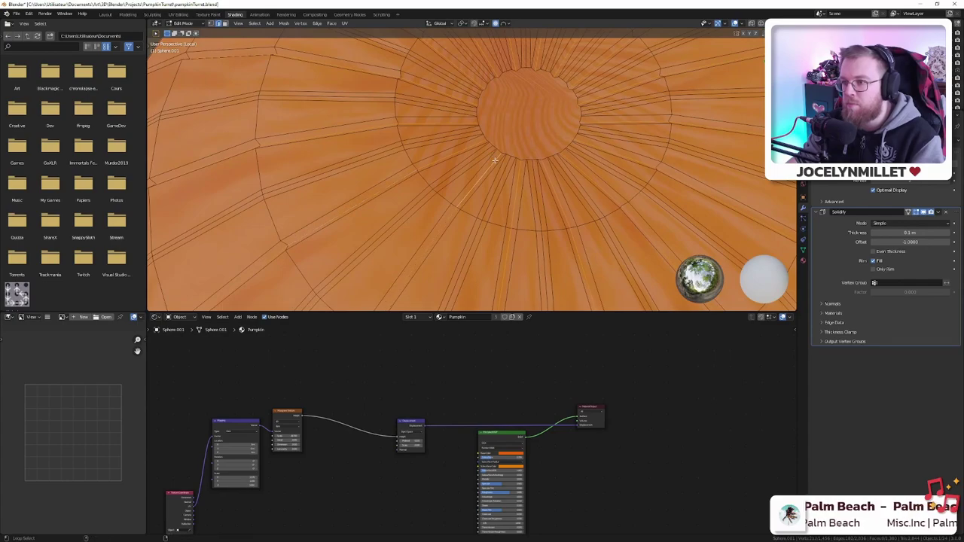
# - Try scaling all selected groove loops inward with proportional editing at a size of 0.02
pyautogui.scroll(-7, 509, 166)
pyautogui.moveTo(541, 215); pyautogui.dragTo(555, 152, button='middle')
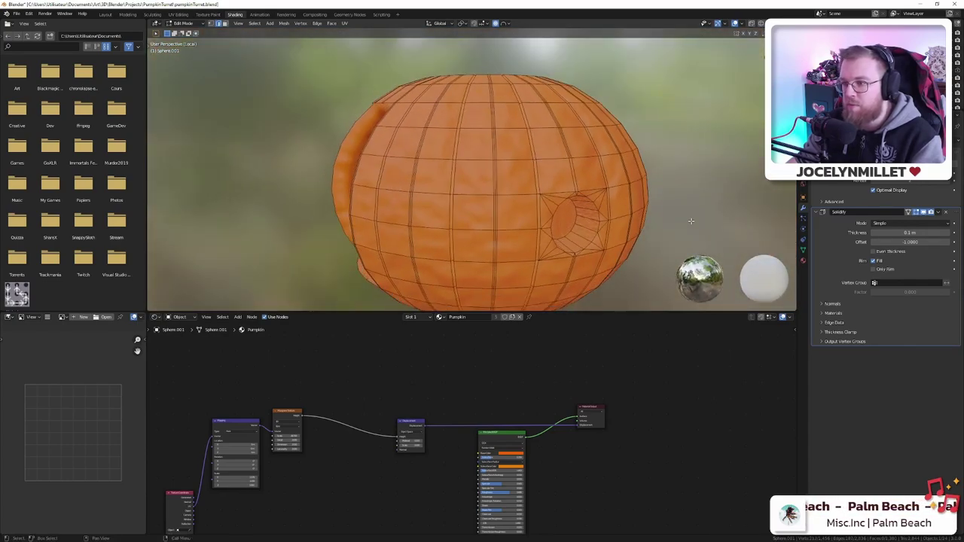
pyautogui.moveTo(690, 221)
pyautogui.mouseDown(button='middle')
pyautogui.moveTo(648, 220)
pyautogui.moveTo(681, 218)
pyautogui.moveTo(673, 218)
pyautogui.mouseUp(button='middle')
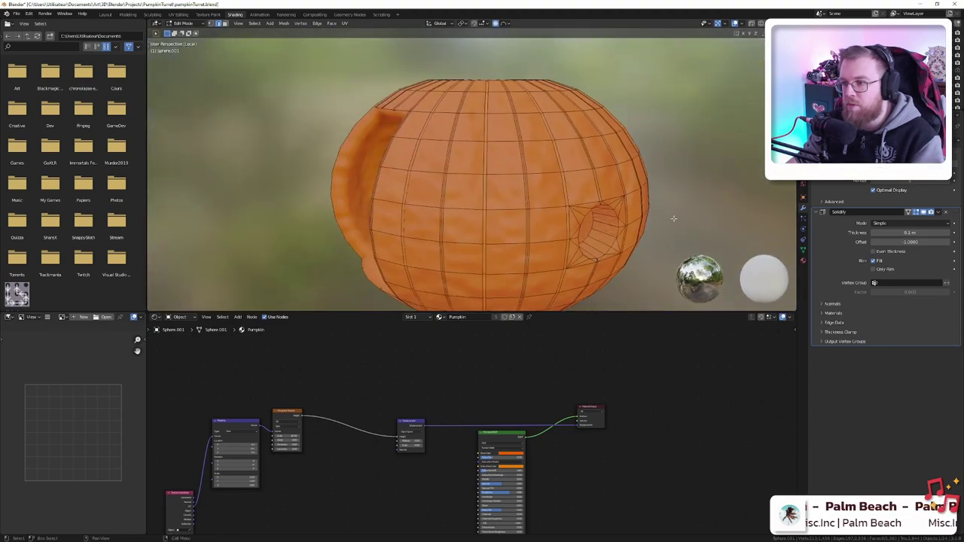
pyautogui.press('s')
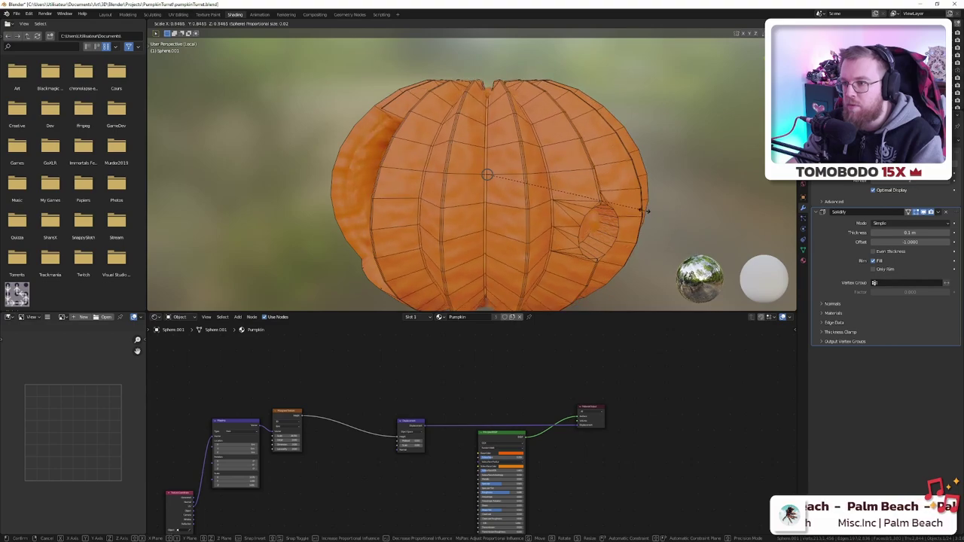
pyautogui.press('Escape')
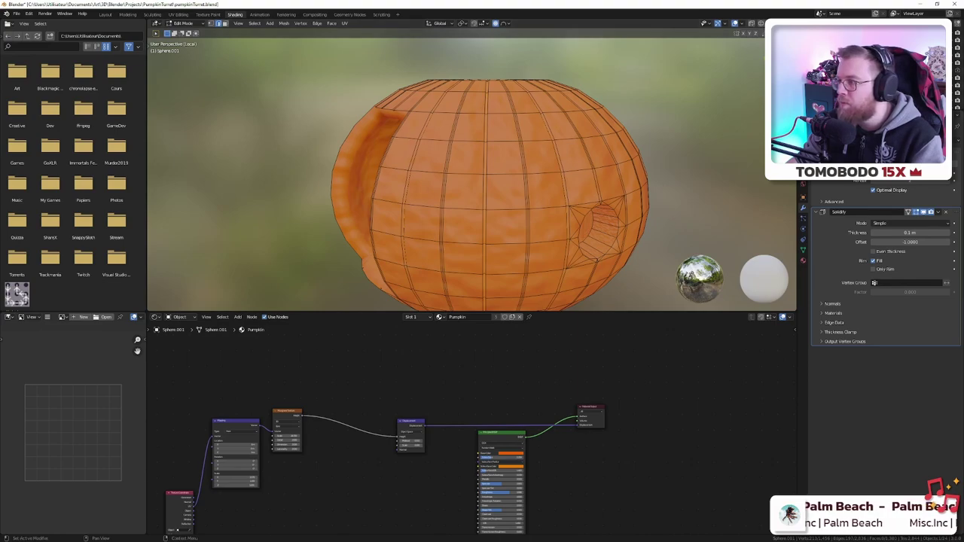
pyautogui.press('s')
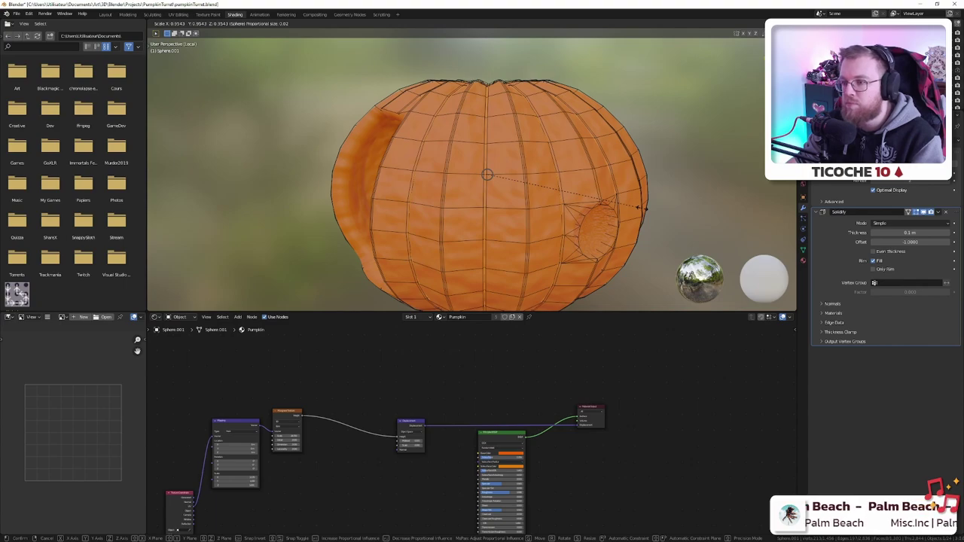
pyautogui.click(640, 207)
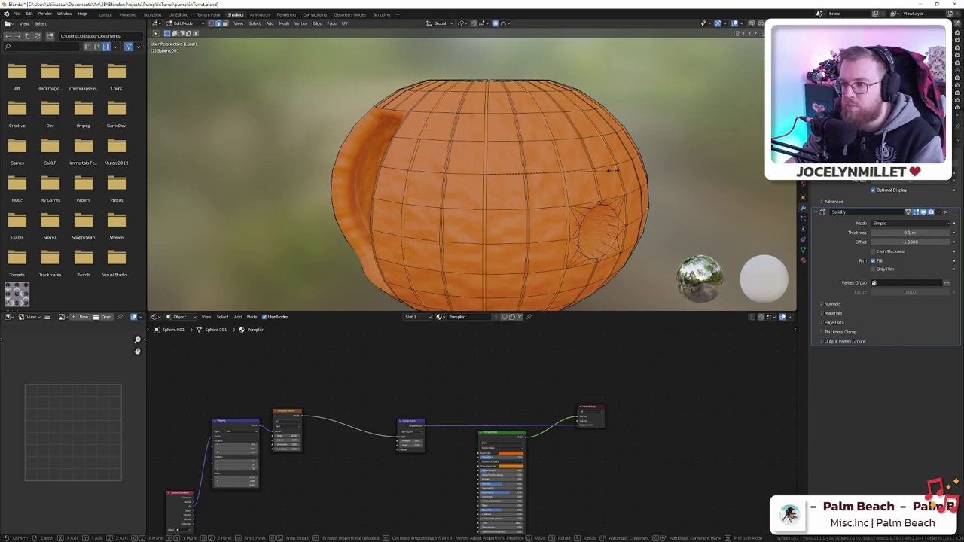
pyautogui.press('s')
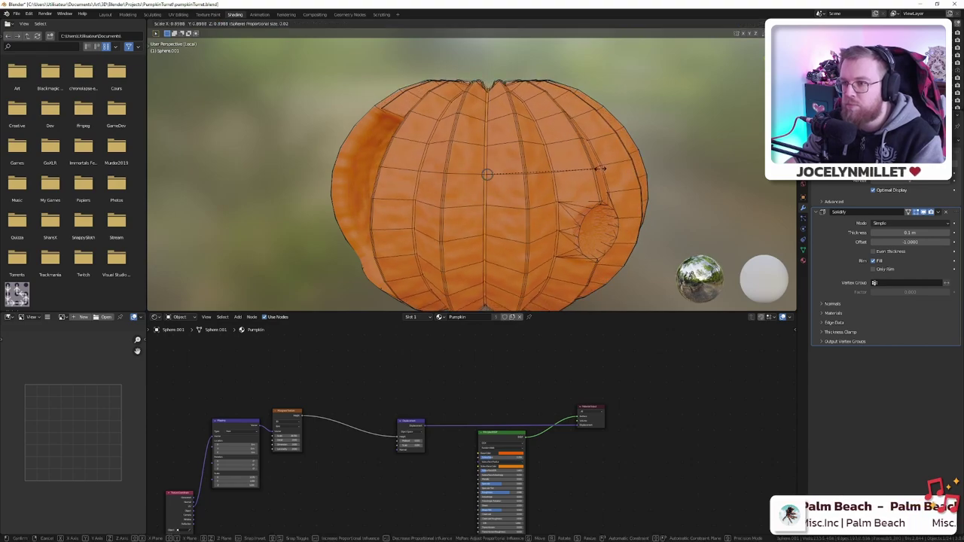
pyautogui.rightClick(600, 168)
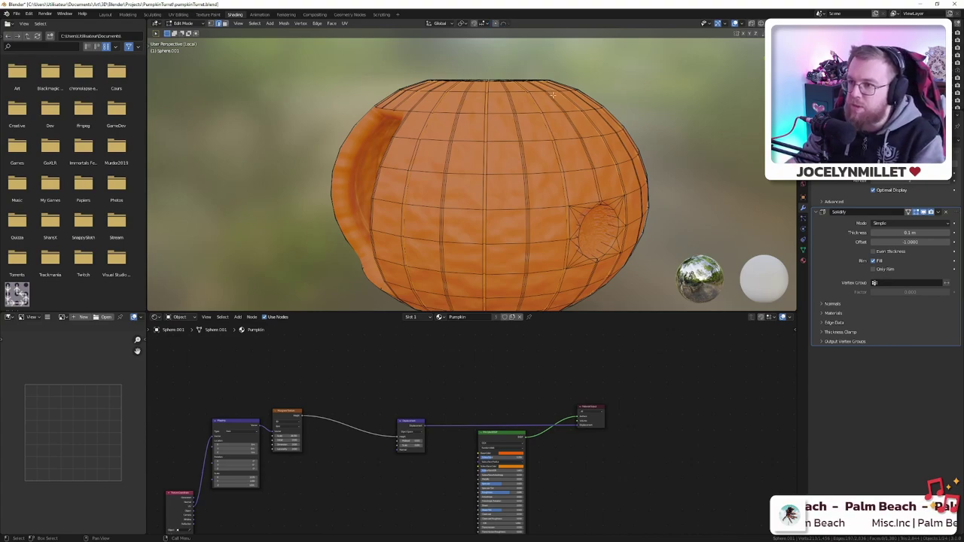
# - Try scaling the selected groove loops to about 0.95 without proportional editing and inspect the ribs from above
pyautogui.press('s')
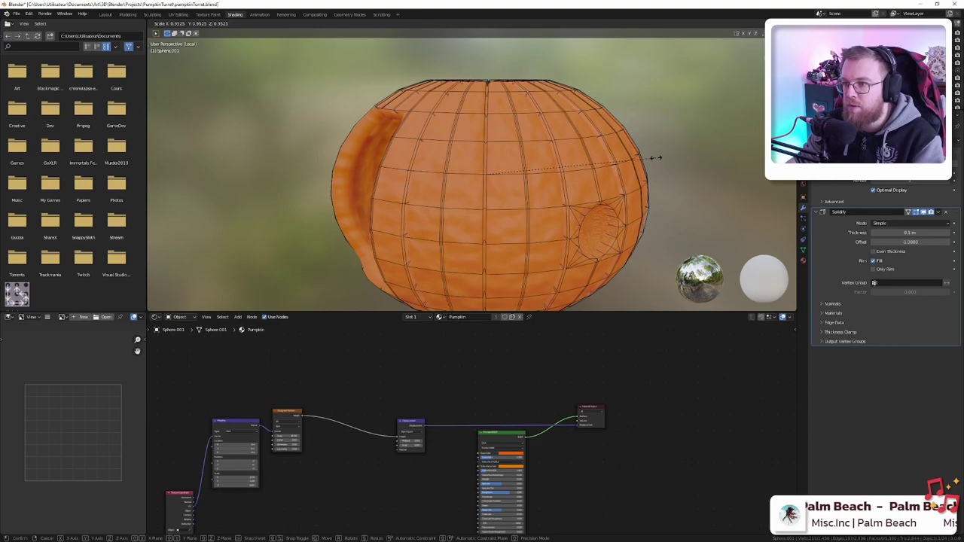
pyautogui.click(653, 158)
pyautogui.moveTo(654, 157); pyautogui.dragTo(315, 256, button='middle')
pyautogui.moveTo(476, 157); pyautogui.dragTo(502, 119, button='middle')
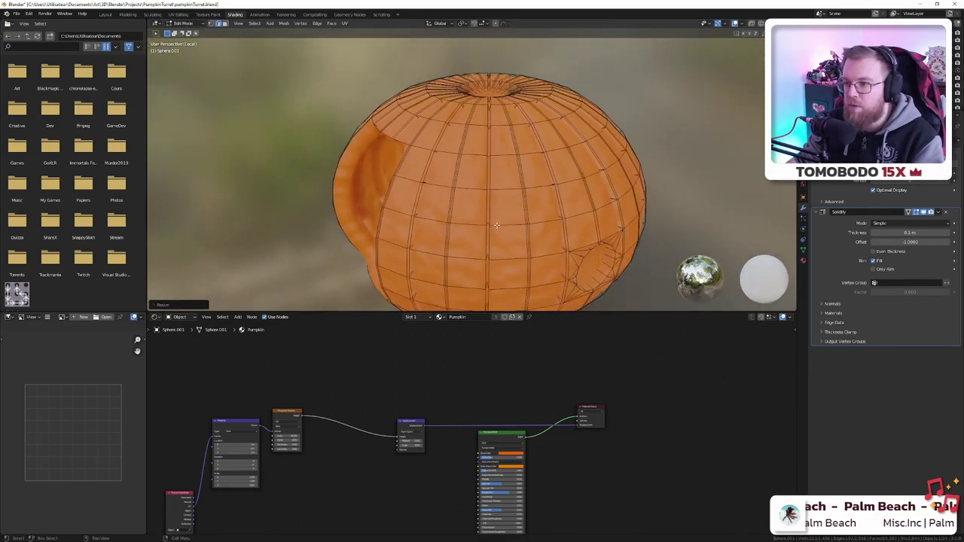
# - Try scaling the selected groove loops to about 0.96 with proportional editing at a size of about 0.11
pyautogui.scroll(2, 514, 202)
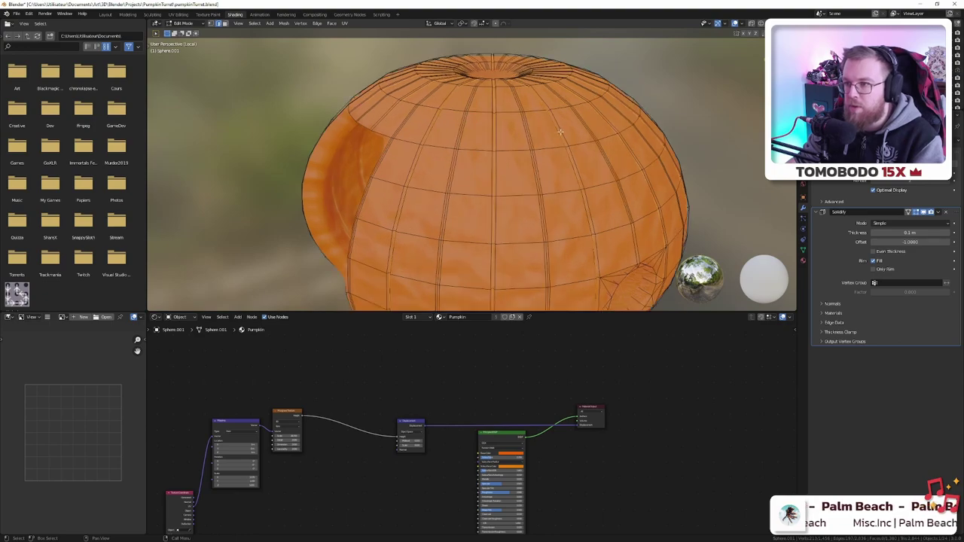
pyautogui.scroll(-2, 560, 131)
pyautogui.press('s')
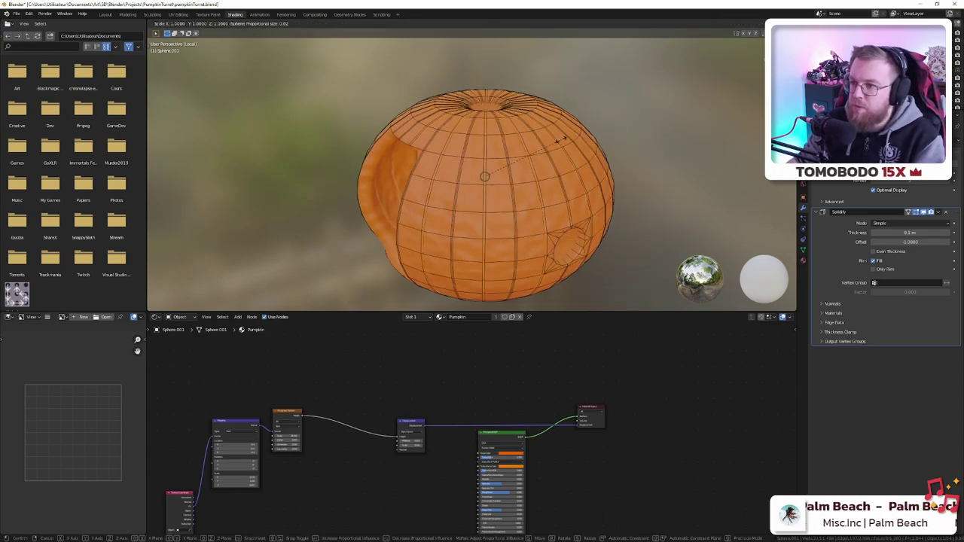
pyautogui.scroll(-14, 559, 138)
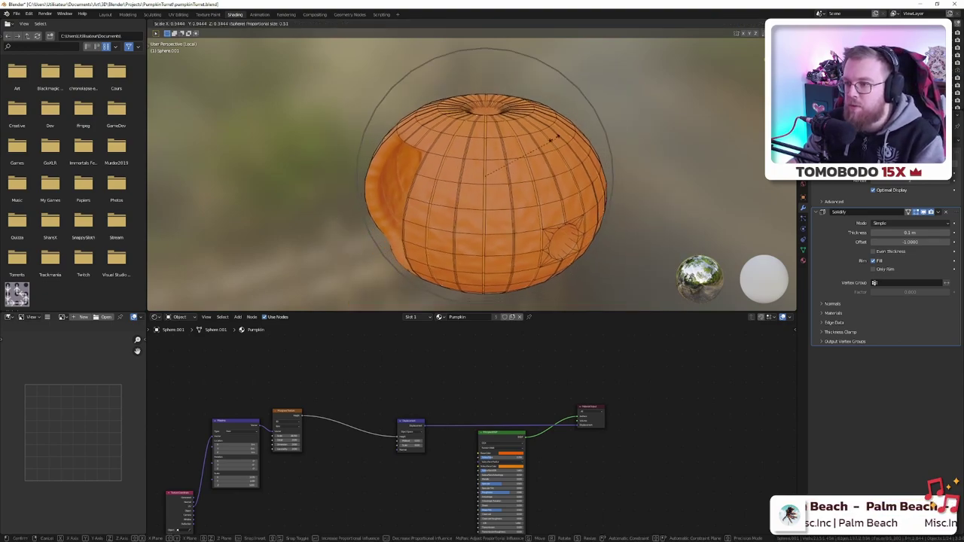
pyautogui.scroll(14, 556, 143)
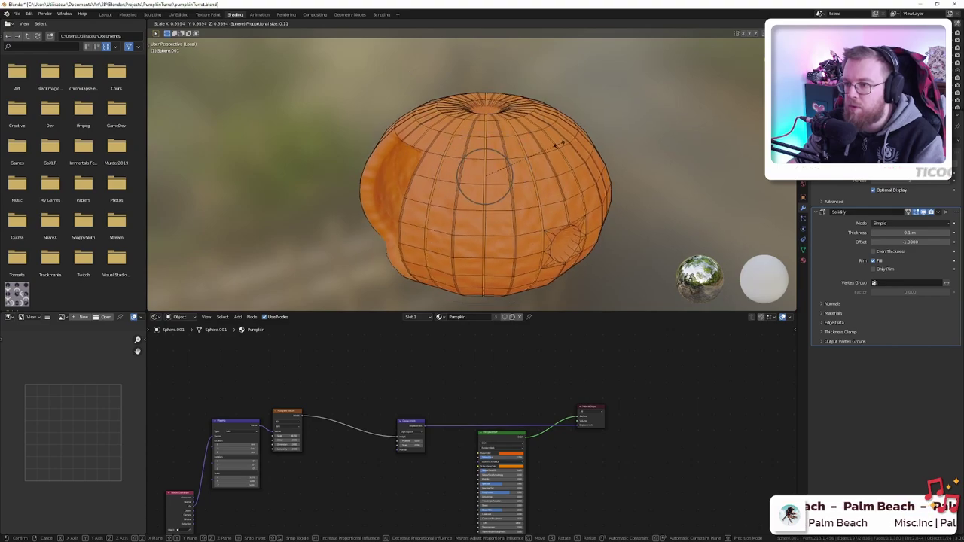
pyautogui.click(558, 148)
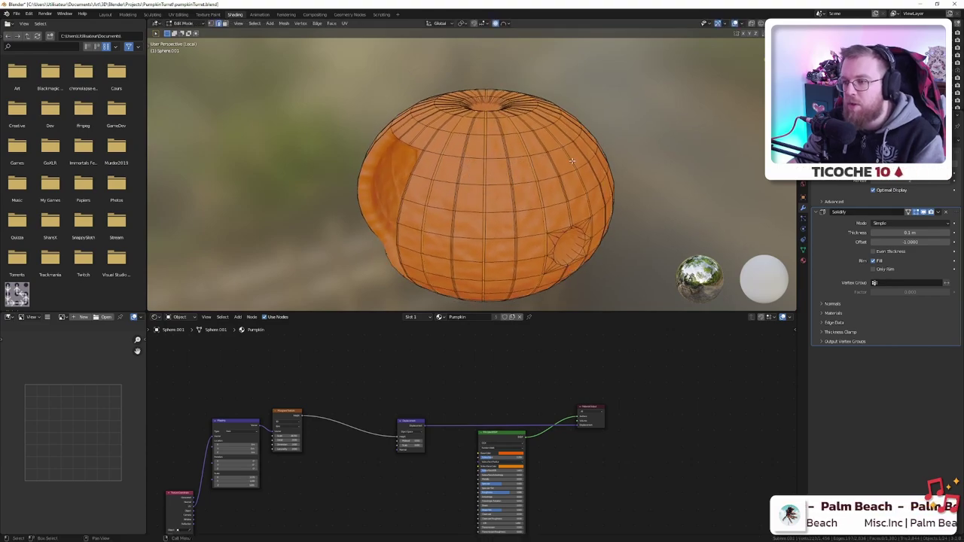
# - Examine the pumpkin's skin and grooves from several angles, comparing the rendered surface with the edit mesh
pyautogui.moveTo(571, 160); pyautogui.dragTo(540, 169, button='middle')
pyautogui.moveTo(629, 132); pyautogui.dragTo(663, 113, button='middle')
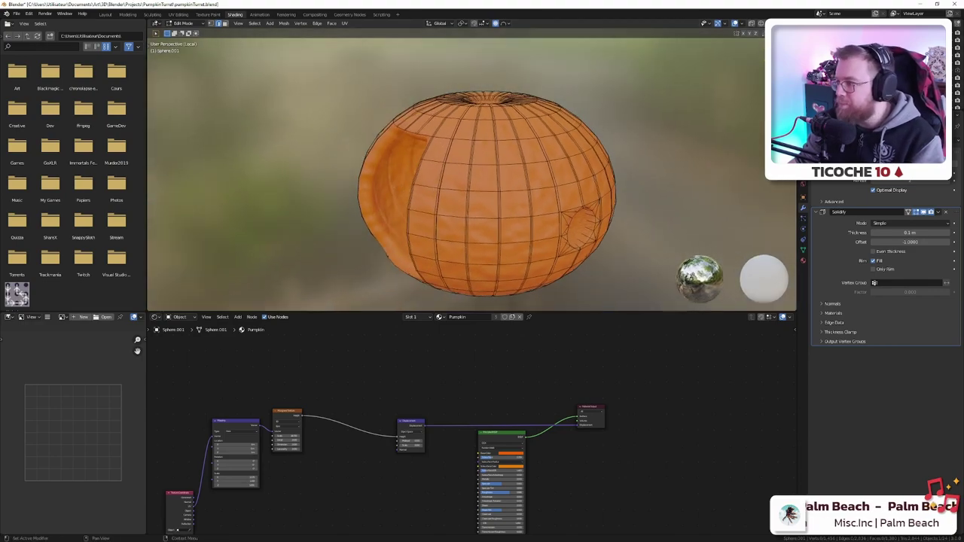
pyautogui.press('Tab')
pyautogui.moveTo(559, 159); pyautogui.dragTo(458, 209, button='middle')
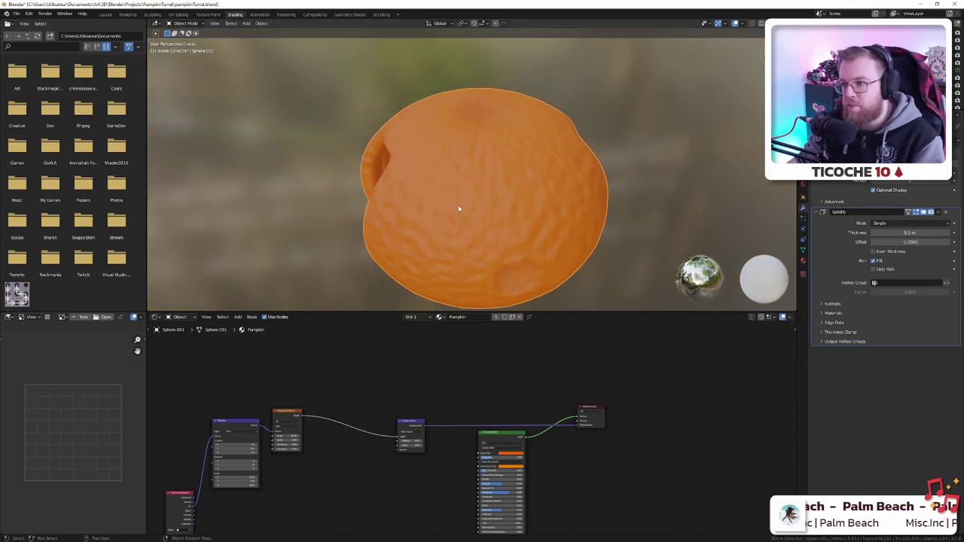
pyautogui.scroll(3, 621, 211)
pyautogui.scroll(-4, 557, 227)
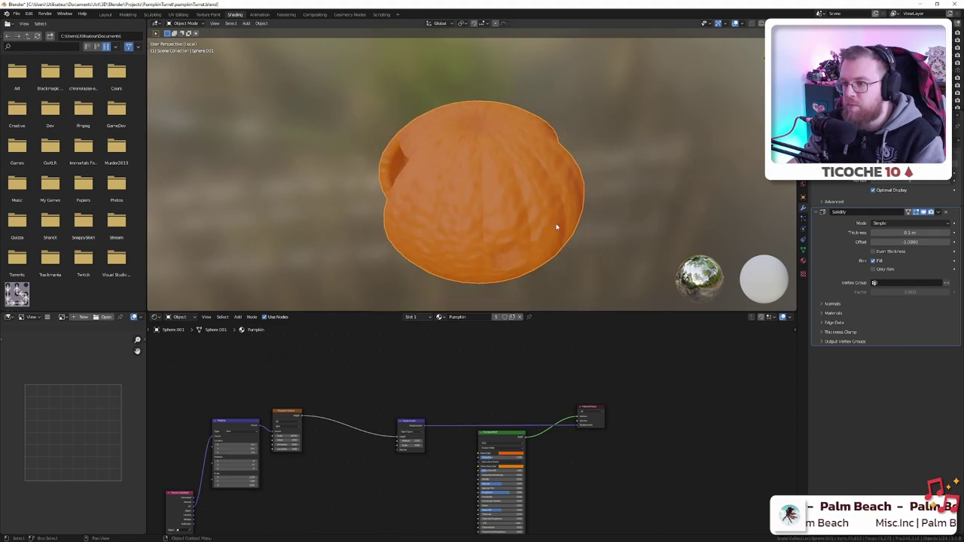
pyautogui.moveTo(519, 224); pyautogui.dragTo(537, 211, button='middle')
pyautogui.press('Tab')
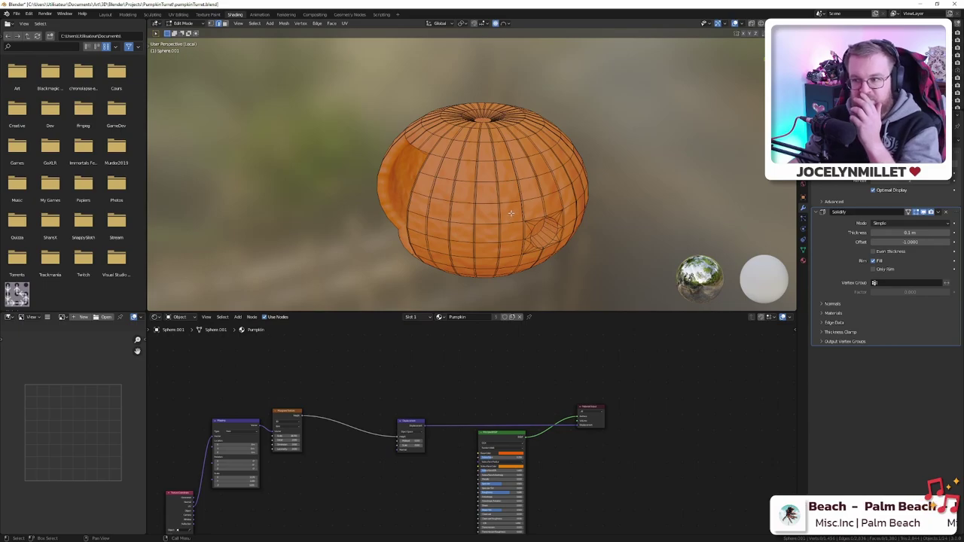
pyautogui.scroll(5, 511, 213)
pyautogui.moveTo(536, 206)
pyautogui.mouseDown(button='middle')
pyautogui.moveTo(572, 191)
pyautogui.moveTo(511, 198)
pyautogui.moveTo(539, 197)
pyautogui.mouseUp(button='middle')
pyautogui.scroll(-5, 511, 198)
pyautogui.press('Tab')
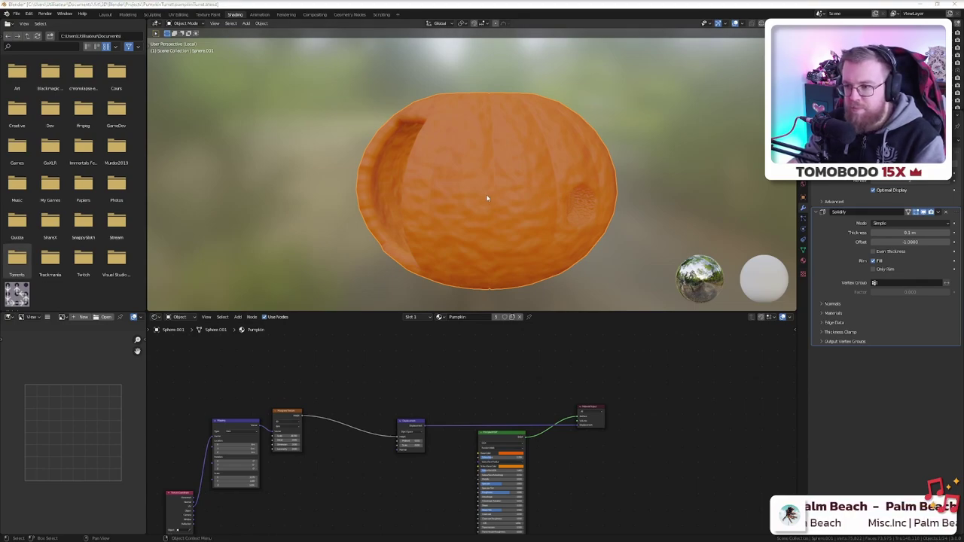
pyautogui.moveTo(487, 198); pyautogui.dragTo(499, 182, button='middle')
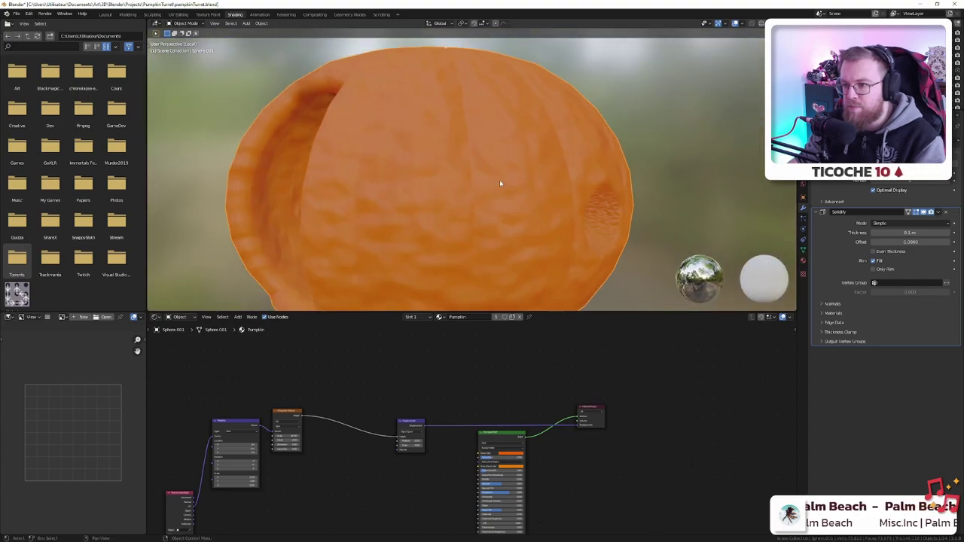
pyautogui.scroll(-3, 499, 182)
# - Review the Principled BSDF settings of the Pumpkin material
pyautogui.scroll(4, 544, 499)
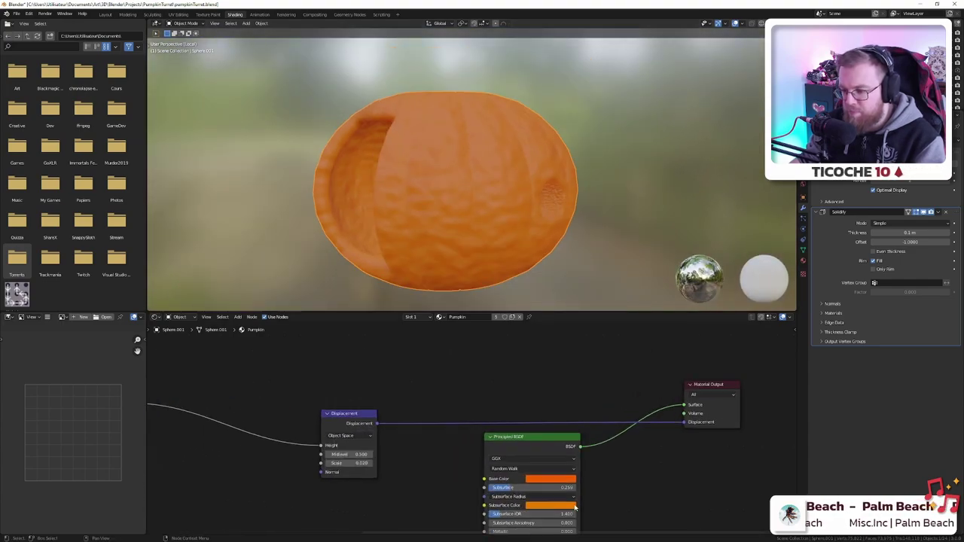
pyautogui.moveTo(575, 510); pyautogui.dragTo(624, 379, button='middle')
pyautogui.scroll(-2, 621, 400)
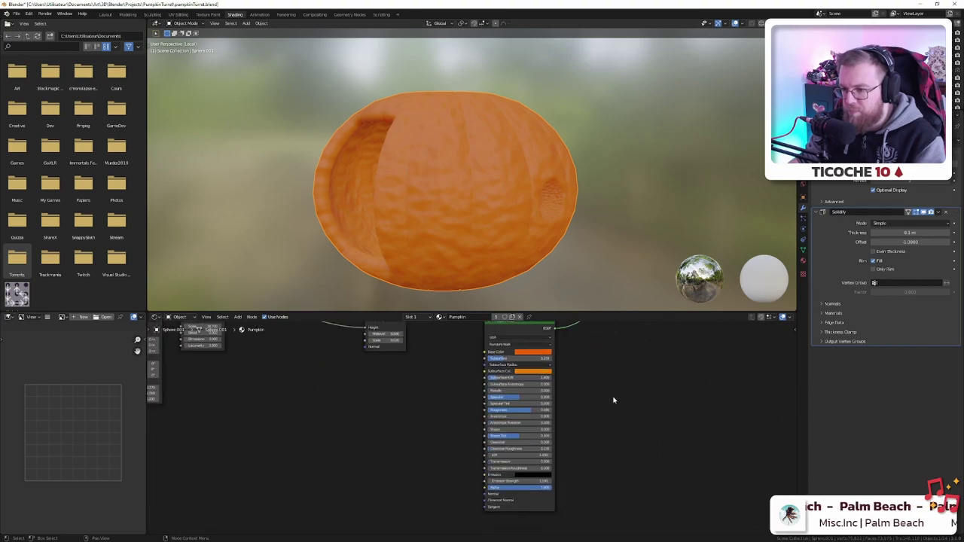
pyautogui.scroll(2, 613, 399)
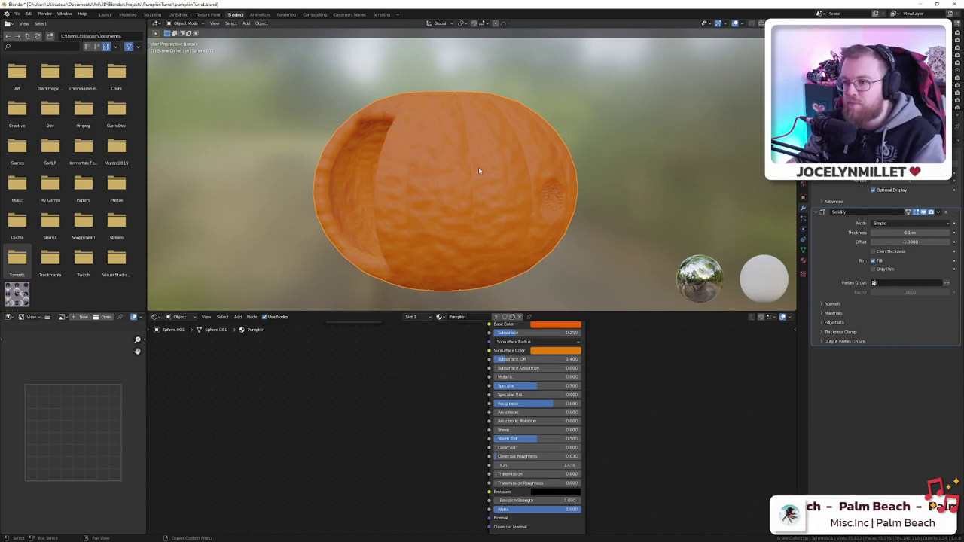
# - Try scaling the groove loops to about 0.98, first with proportional editing at a size of 0.06, then without it
pyautogui.press('Tab')
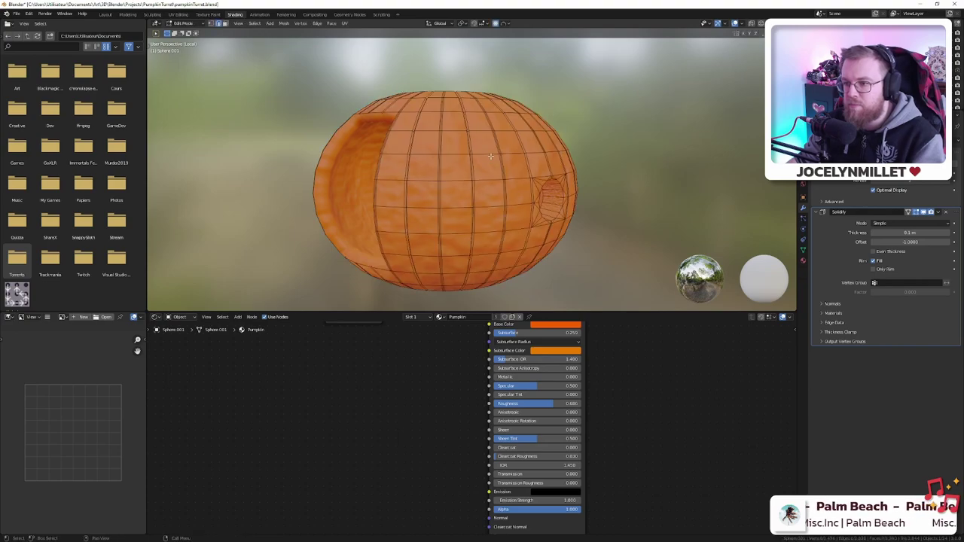
pyautogui.press('Tab')
pyautogui.press('Tab')
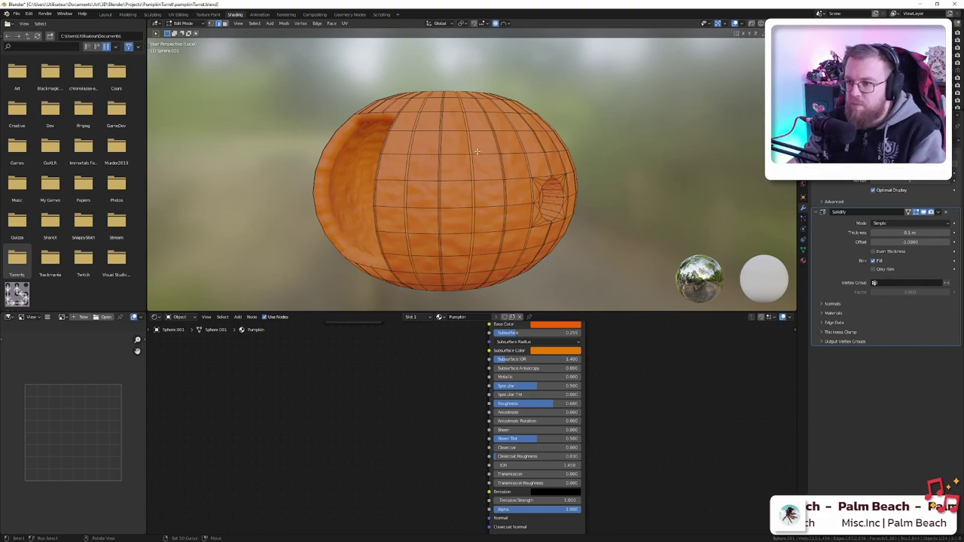
pyautogui.moveTo(490, 156); pyautogui.dragTo(456, 203, button='middle')
pyautogui.scroll(8, 455, 203)
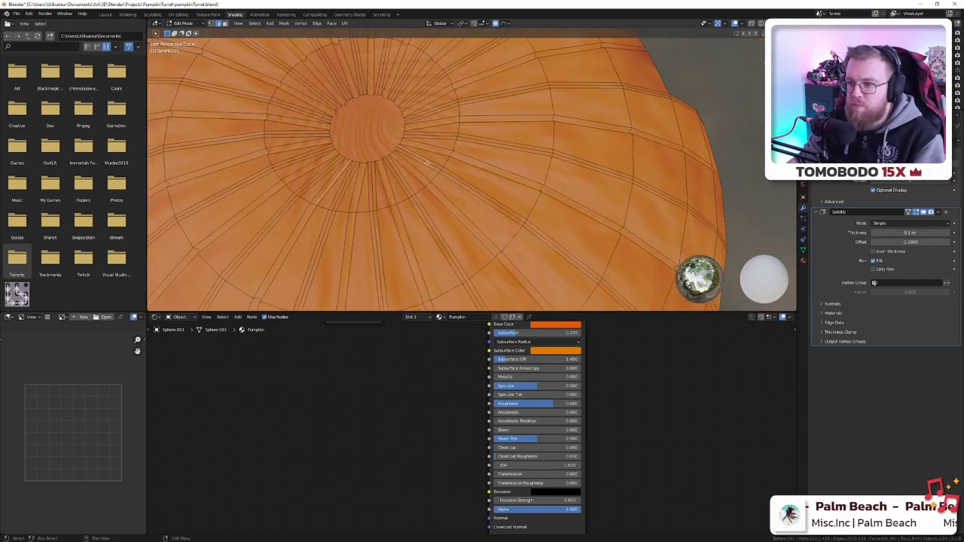
pyautogui.scroll(-2, 520, 203)
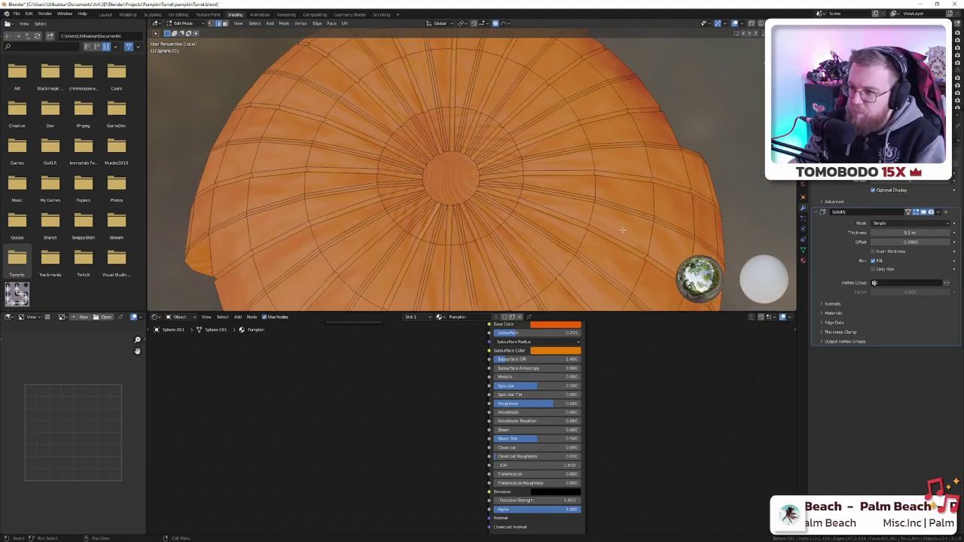
pyautogui.press('s')
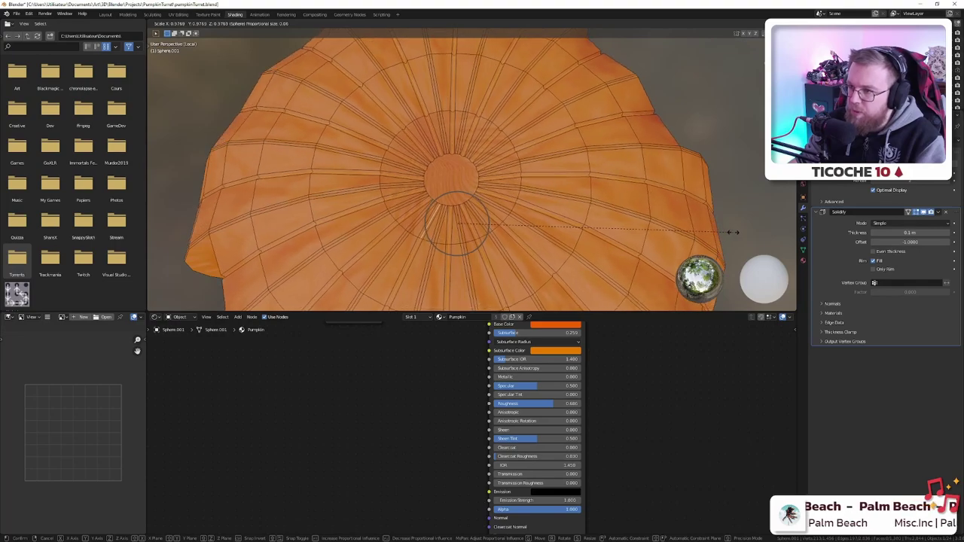
pyautogui.click(731, 232)
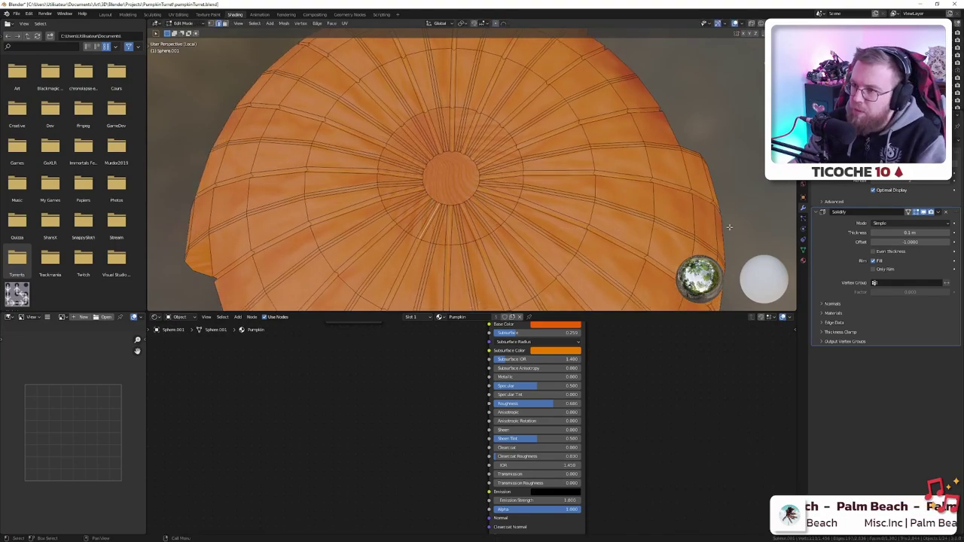
pyautogui.press('s')
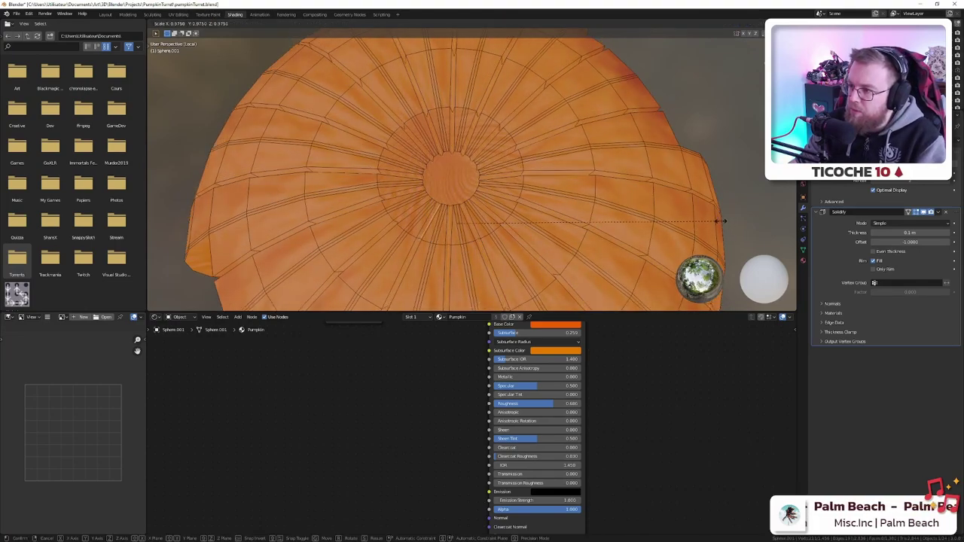
pyautogui.click(720, 221)
# - Scale the selected groove loops inward with proportional editing at a size of about 0.05
pyautogui.press('s')
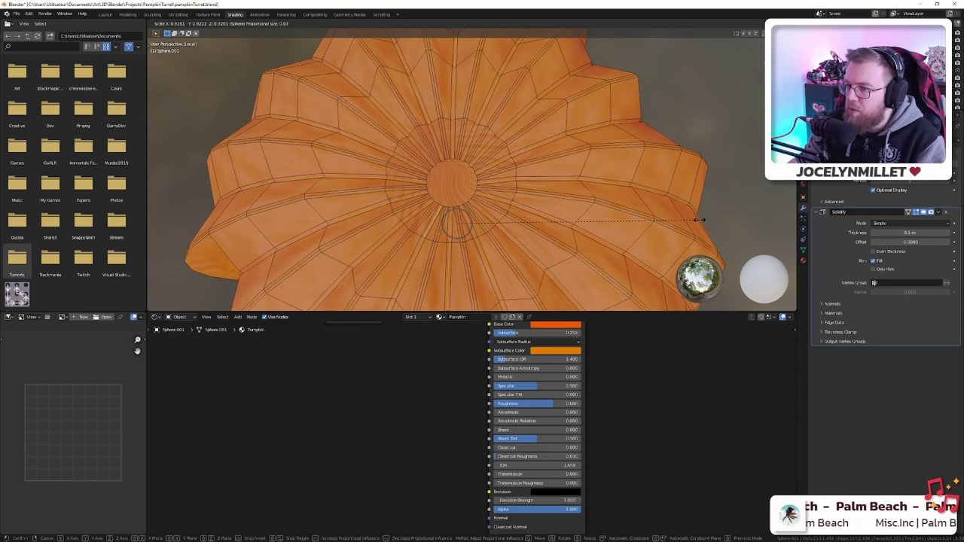
pyautogui.scroll(-10, 697, 219)
pyautogui.scroll(10, 695, 220)
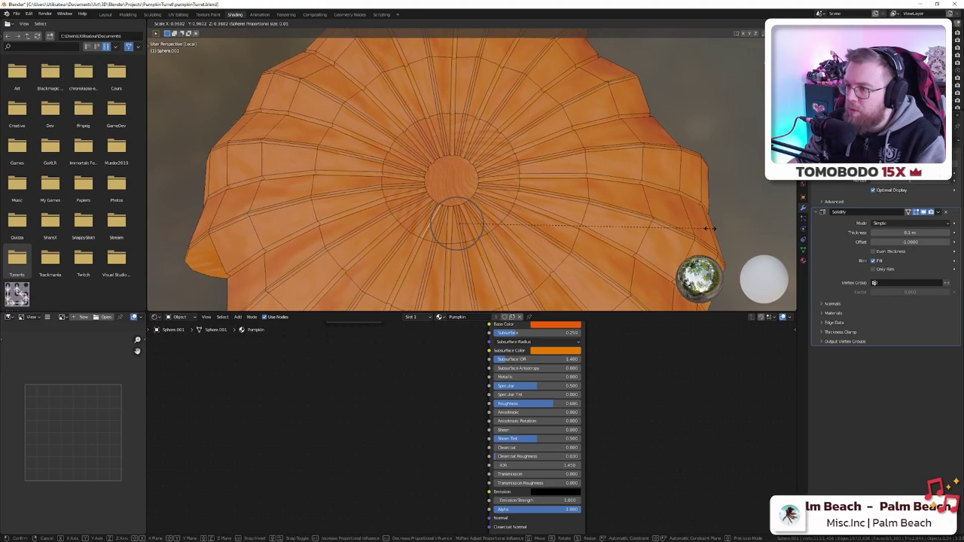
pyautogui.click(707, 228)
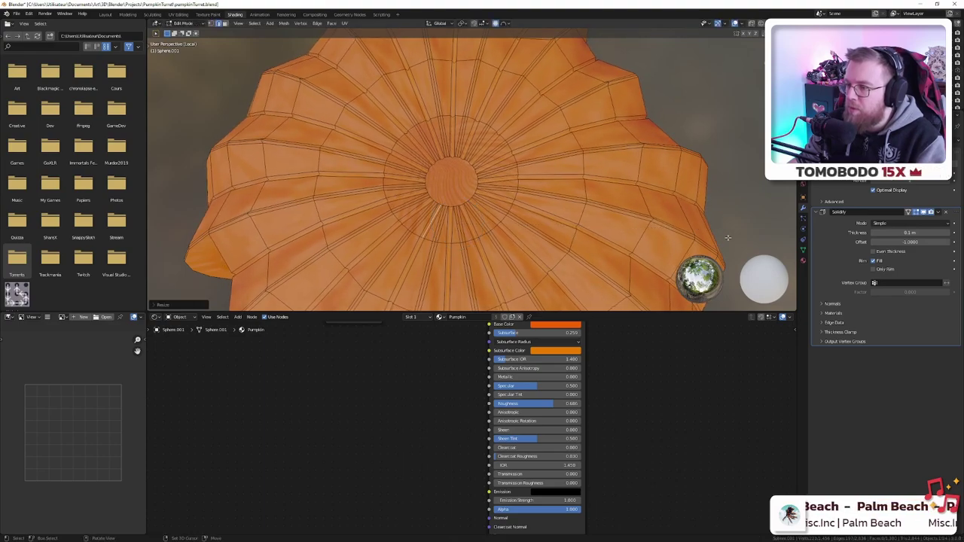
# - Inspect the deepened ribs on the pumpkin body in Object Mode
pyautogui.moveTo(727, 237); pyautogui.dragTo(669, 173, button='middle')
pyautogui.scroll(-4, 612, 202)
pyautogui.press('Tab')
pyautogui.moveTo(446, 198); pyautogui.dragTo(515, 214, button='middle')
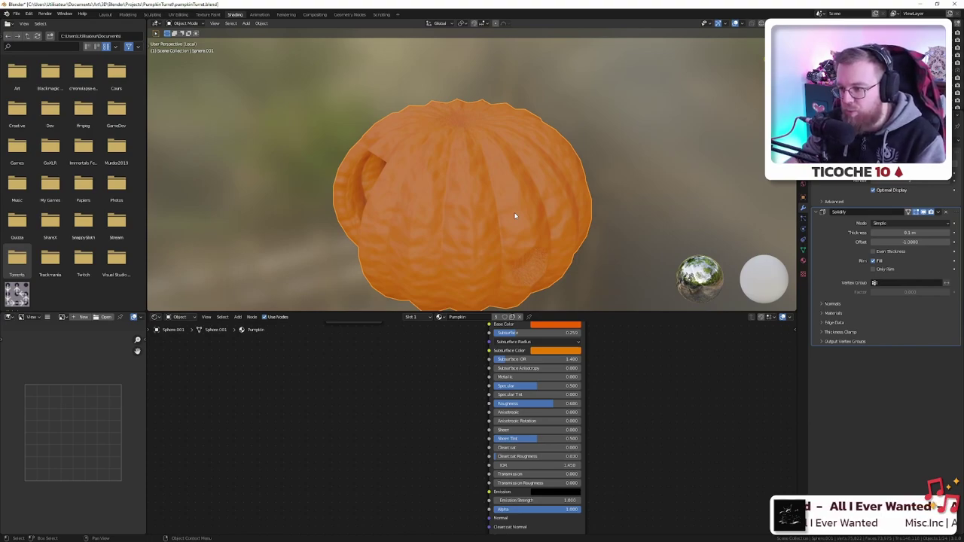
pyautogui.scroll(-3, 508, 219)
pyautogui.scroll(5, 488, 228)
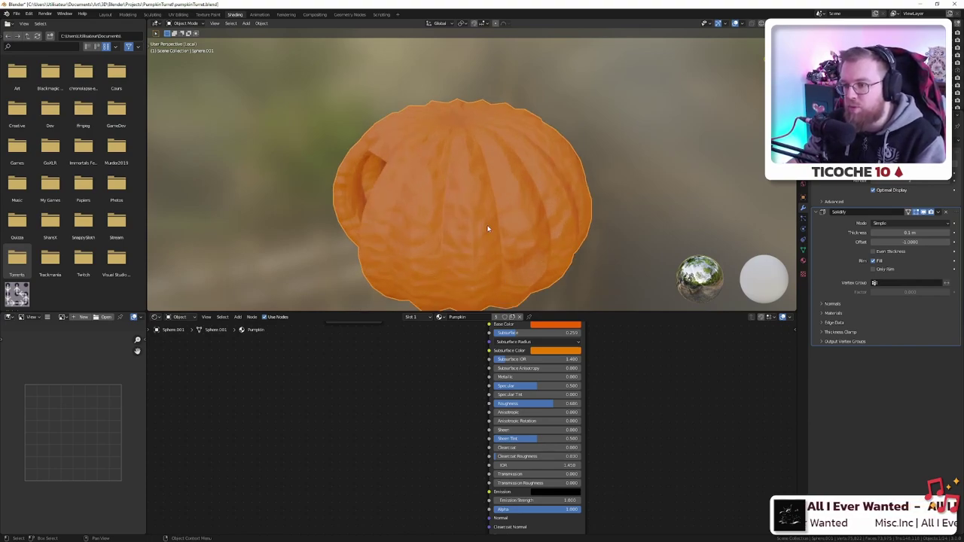
pyautogui.scroll(-1, 570, 216)
pyautogui.scroll(-1, 571, 216)
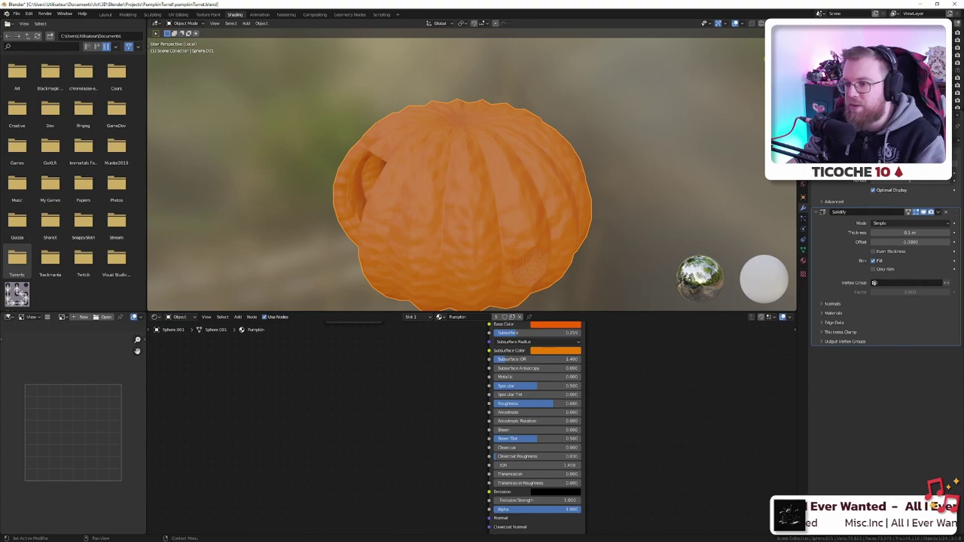
# - Raise the pumpkin's Subdivision viewport level by one and exit local view to show the whole turret
pyautogui.click(946, 171)
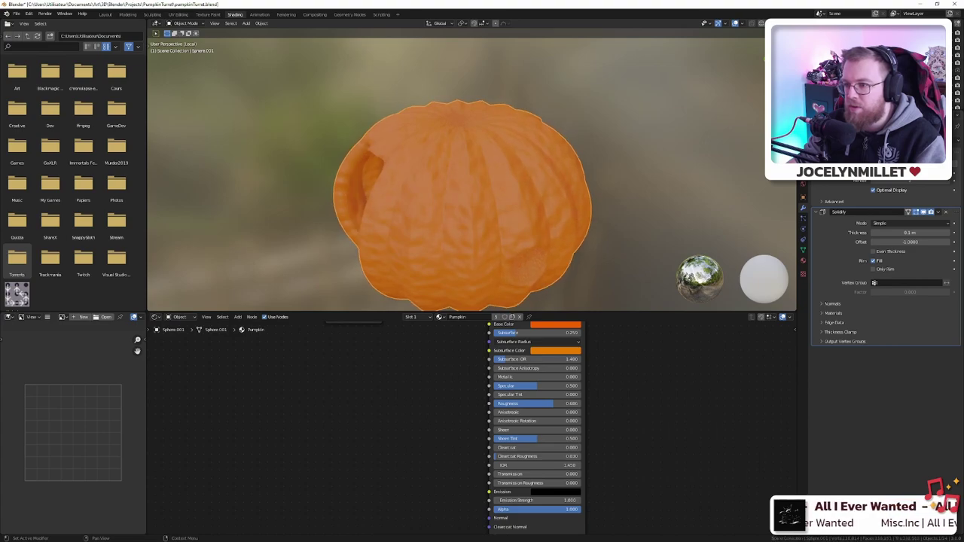
pyautogui.press('KP_1')
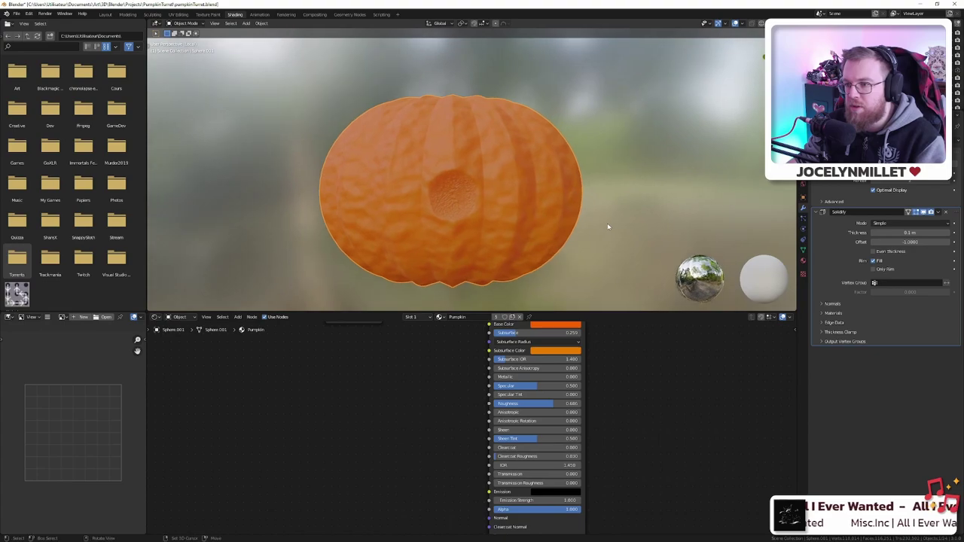
pyautogui.press('Tab')
pyautogui.moveTo(493, 227); pyautogui.dragTo(450, 204, button='middle')
pyautogui.press('Tab')
pyautogui.press('KP_Divide')
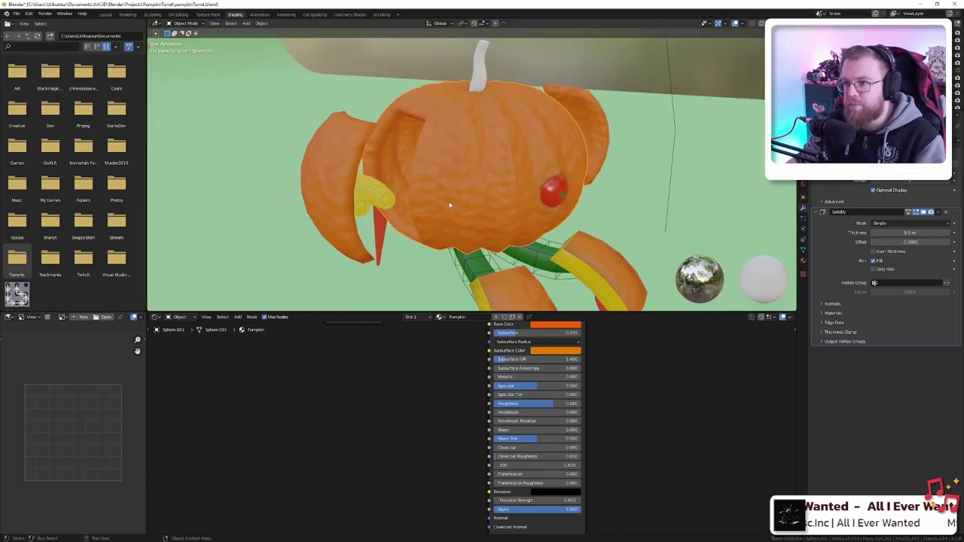
# - Inspect the ribbed pumpkin body together with the rest of the turret from several angles
pyautogui.scroll(-4, 450, 205)
pyautogui.moveTo(515, 191); pyautogui.dragTo(394, 254, button='middle')
pyautogui.scroll(6, 427, 176)
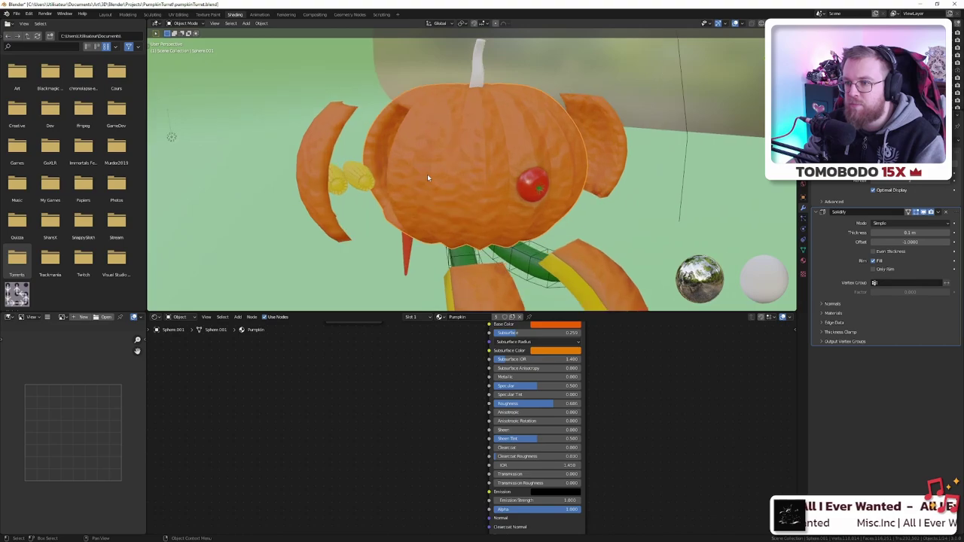
pyautogui.moveTo(405, 177); pyautogui.dragTo(368, 183, button='middle')
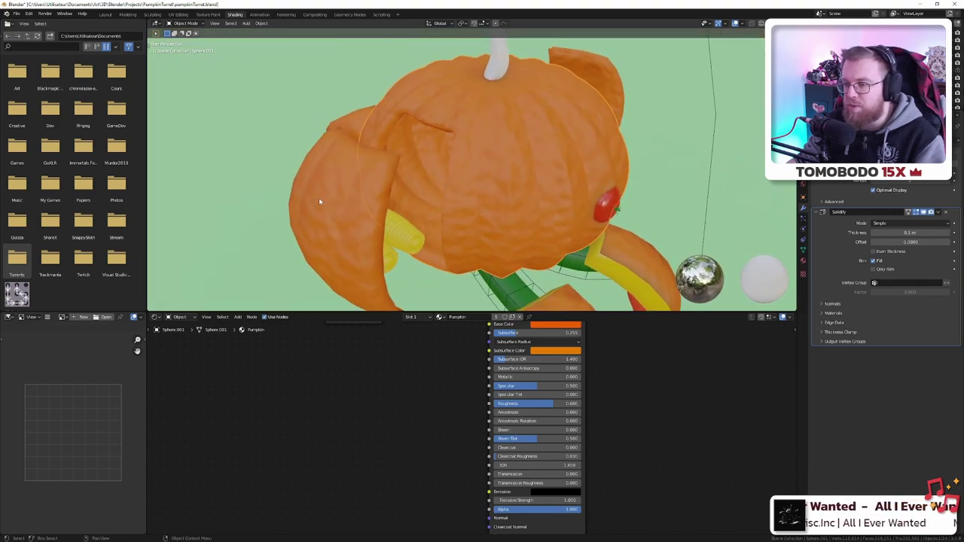
pyautogui.moveTo(544, 175); pyautogui.dragTo(525, 155, button='middle')
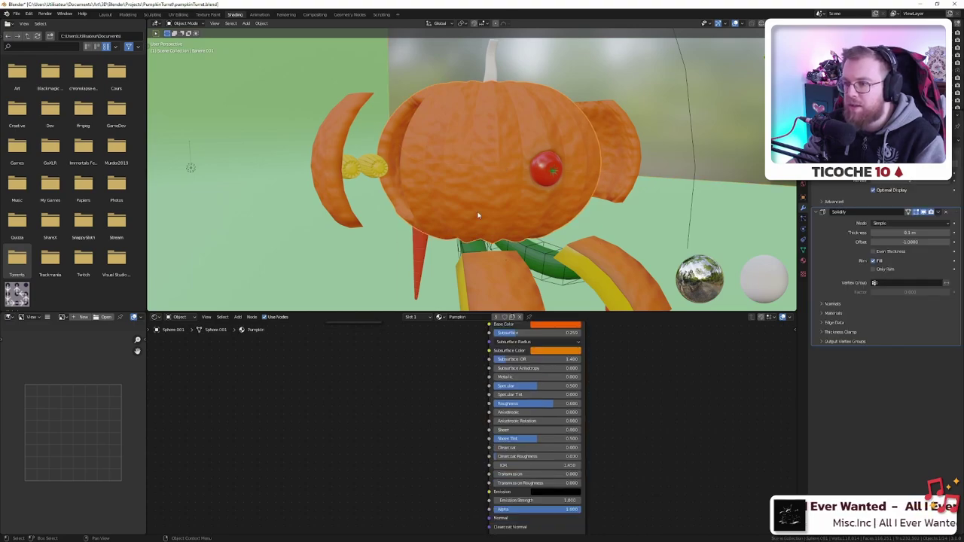
# - Examine the Mapping, Musgrave Texture and Displacement nodes that shape the Pumpkin material's skin
pyautogui.moveTo(415, 364); pyautogui.dragTo(510, 484, button='middle')
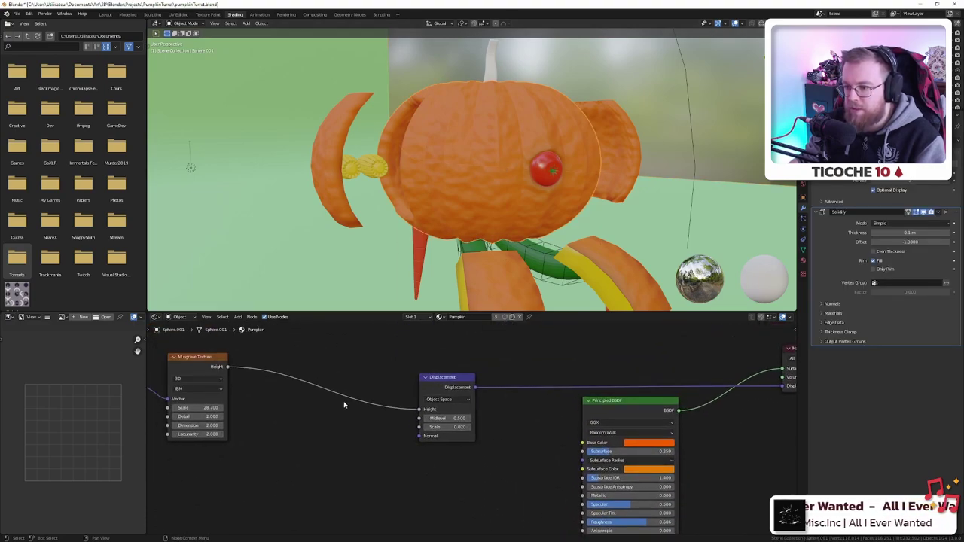
pyautogui.moveTo(282, 397); pyautogui.dragTo(523, 379, button='middle')
pyautogui.moveTo(464, 371); pyautogui.dragTo(432, 405, button='middle')
pyautogui.scroll(-1, 433, 409)
pyautogui.moveTo(390, 447); pyautogui.dragTo(414, 423, button='middle')
pyautogui.scroll(2, 369, 394)
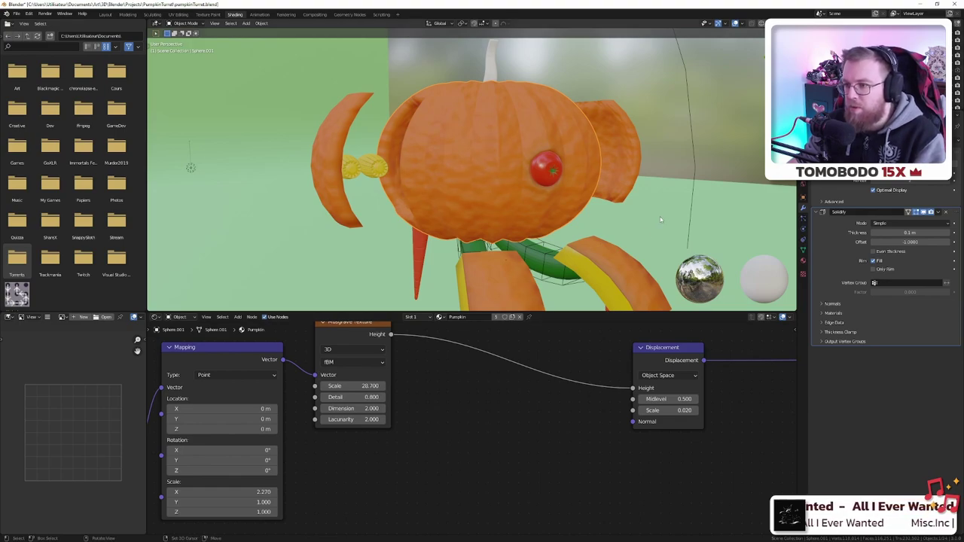
# - Examine the pumpkin body's ribs and bumpy skin in the material preview, both up close and from farther away
pyautogui.moveTo(661, 219)
pyautogui.mouseDown(button='middle')
pyautogui.moveTo(576, 251)
pyautogui.moveTo(642, 237)
pyautogui.moveTo(676, 207)
pyautogui.moveTo(635, 218)
pyautogui.moveTo(644, 220)
pyautogui.mouseUp(button='middle')
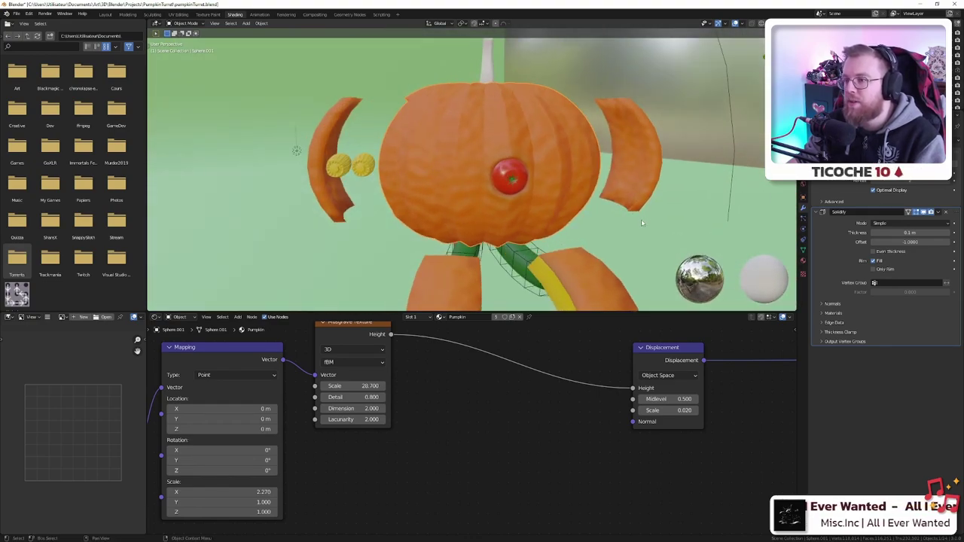
pyautogui.scroll(6, 641, 219)
pyautogui.moveTo(480, 212)
pyautogui.mouseDown(button='middle')
pyautogui.moveTo(507, 181)
pyautogui.moveTo(488, 198)
pyautogui.mouseUp(button='middle')
pyautogui.moveTo(441, 219); pyautogui.dragTo(452, 241, button='middle')
pyautogui.scroll(-4, 452, 241)
pyautogui.scroll(-5, 510, 214)
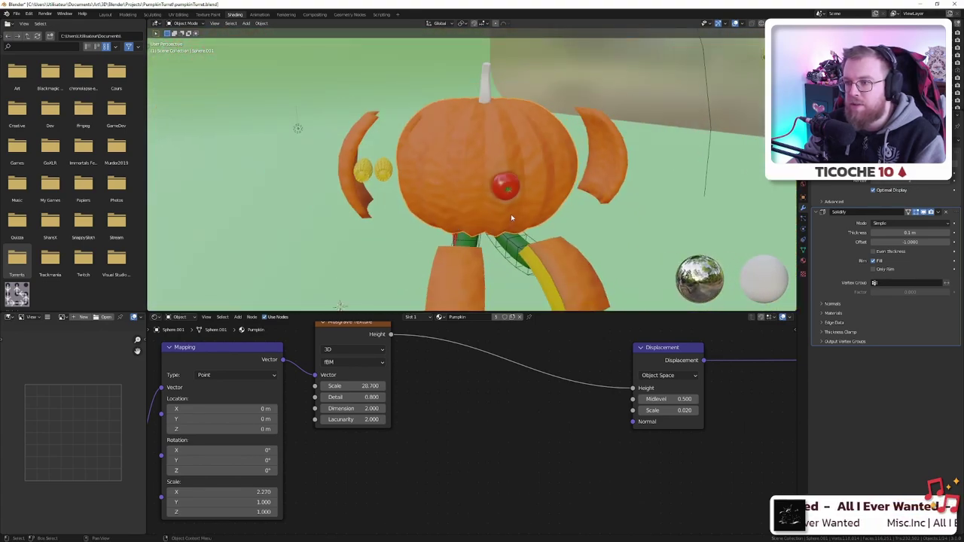
pyautogui.scroll(5, 511, 214)
pyautogui.scroll(-2, 511, 218)
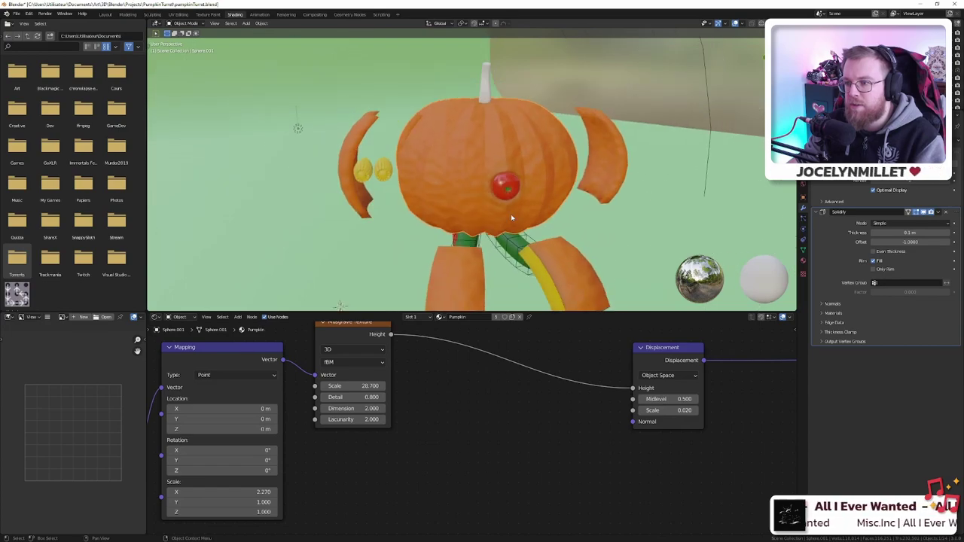
pyautogui.scroll(5, 527, 211)
pyautogui.moveTo(552, 204)
pyautogui.mouseDown(button='middle')
pyautogui.moveTo(543, 202)
pyautogui.moveTo(560, 211)
pyautogui.mouseUp(button='middle')
# - Save the pumpkinTurret project and render a still image of the whole turret from the Layout workspace, fitting the full frame in view
pyautogui.hotkey('ctrl', 's')
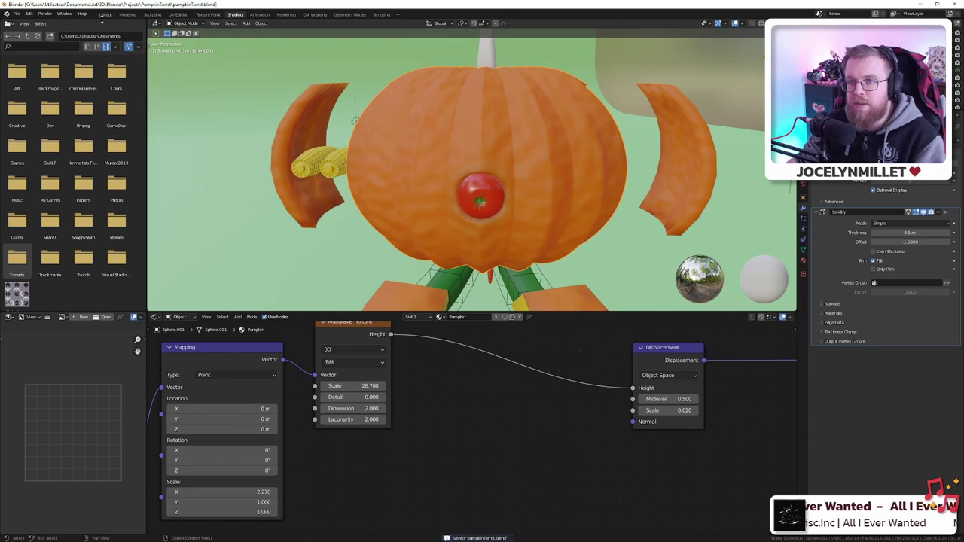
pyautogui.click(105, 14)
pyautogui.scroll(-4, 340, 170)
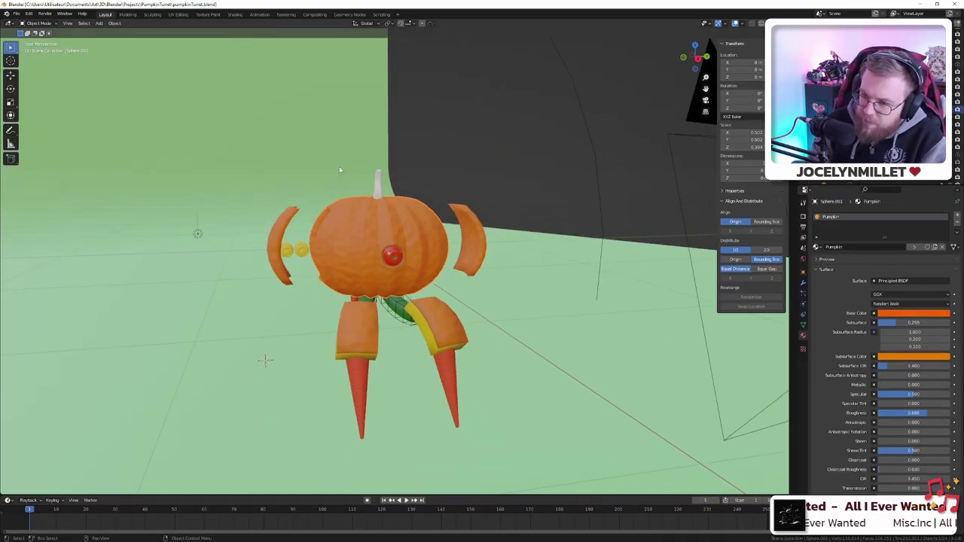
pyautogui.press('F12')
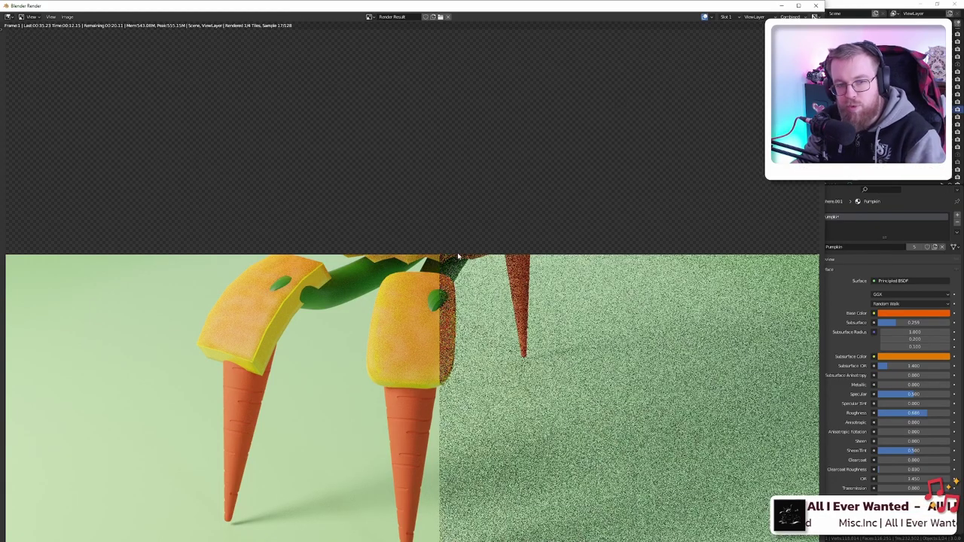
pyautogui.scroll(-2, 457, 256)
pyautogui.scroll(-1, 457, 256)
pyautogui.scroll(1, 457, 256)
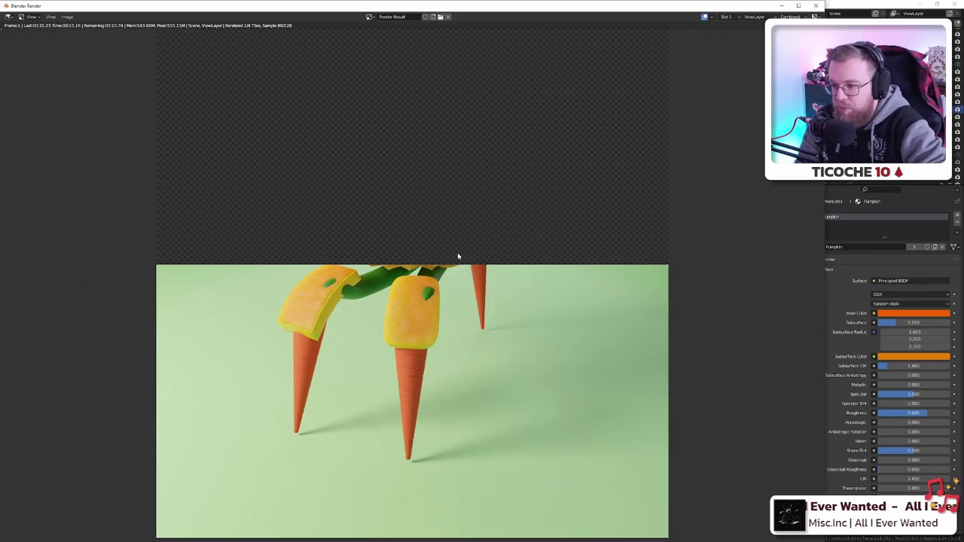
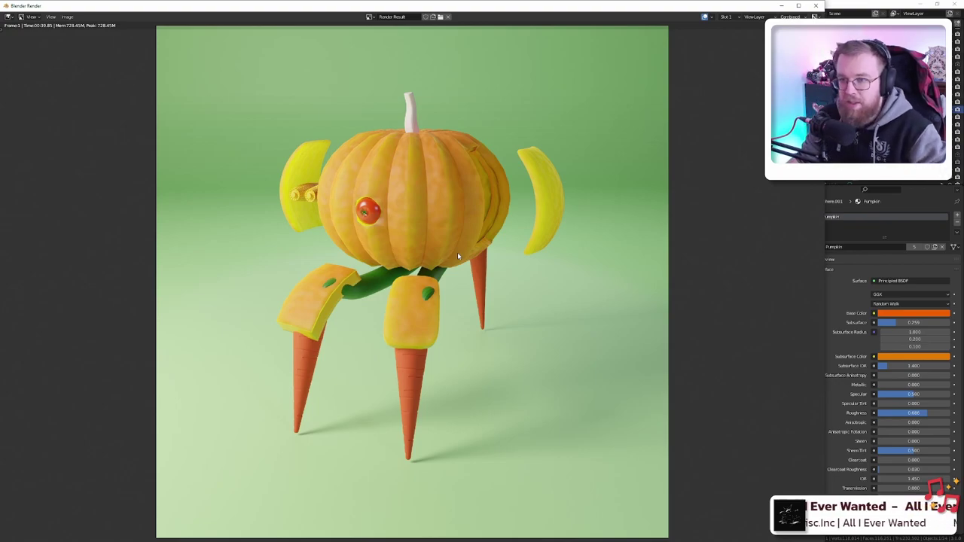
# - Inspect the tomato eye and pumpkin surface up close in the finished render and close the render window
pyautogui.scroll(6, 457, 252)
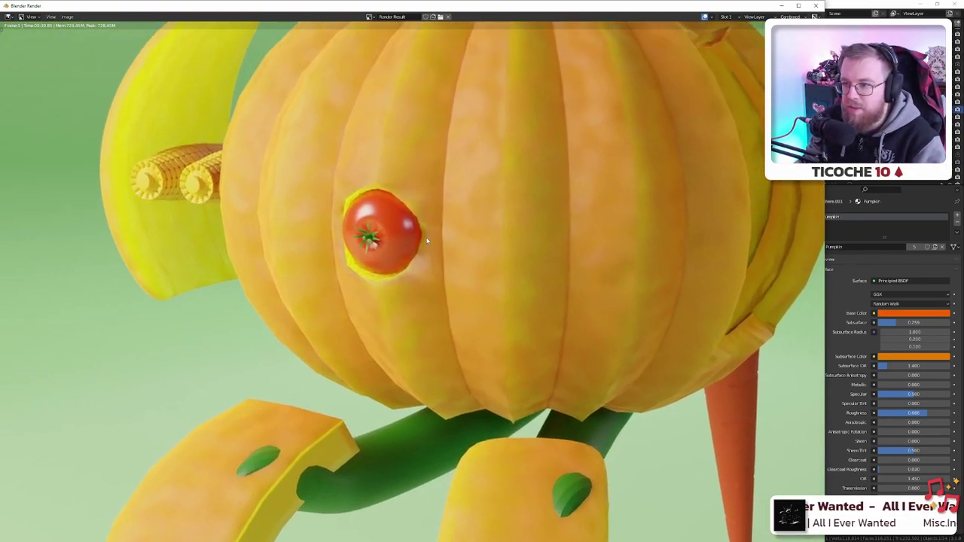
pyautogui.scroll(-2, 424, 238)
pyautogui.scroll(3, 412, 235)
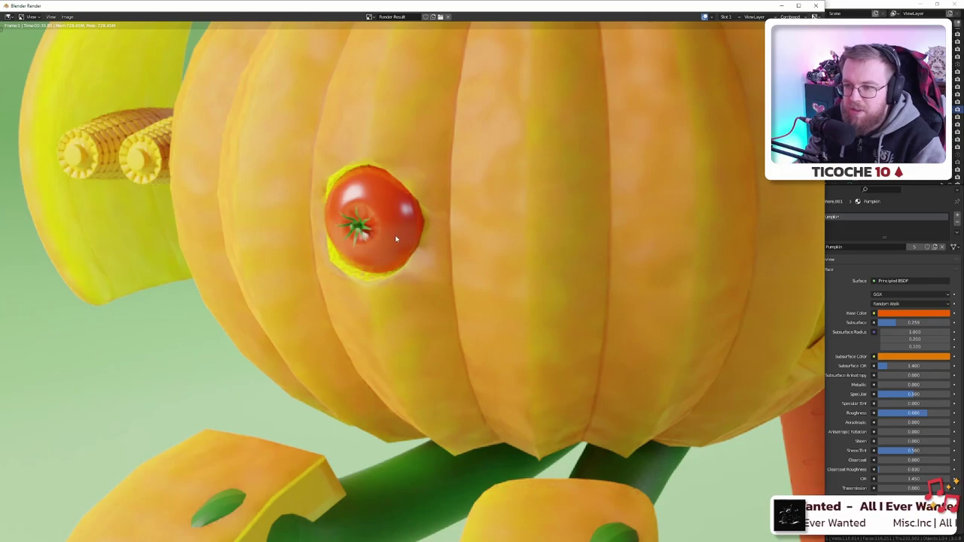
pyautogui.scroll(-4, 354, 170)
pyautogui.scroll(2, 483, 226)
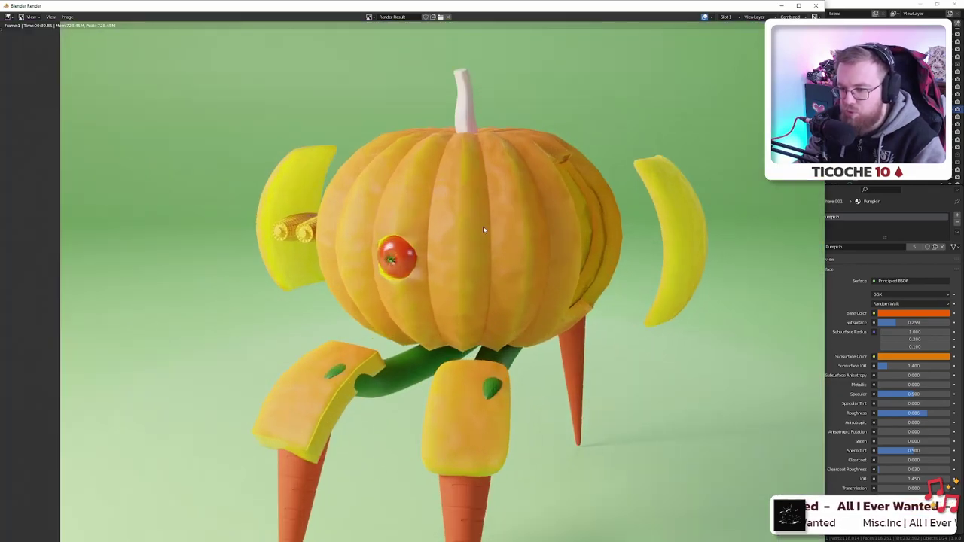
pyautogui.click(815, 6)
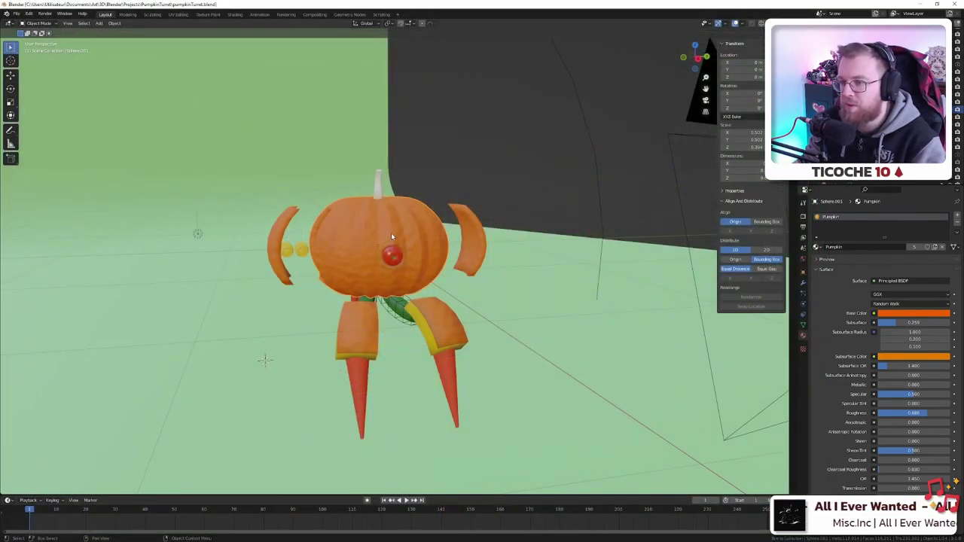
# - Select the pumpkin body and view it from the front and side in rendered shading
pyautogui.click(456, 219)
pyautogui.click(431, 224)
pyautogui.moveTo(517, 179); pyautogui.dragTo(444, 198, button='middle')
pyautogui.click(787, 75)
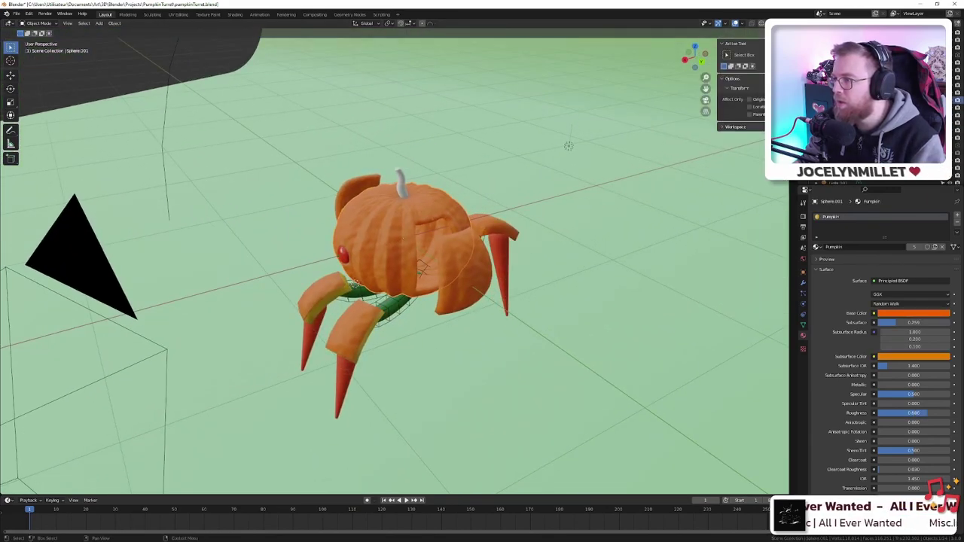
pyautogui.moveTo(413, 231); pyautogui.dragTo(471, 223, button='middle')
pyautogui.press('z')
pyautogui.click(450, 186)
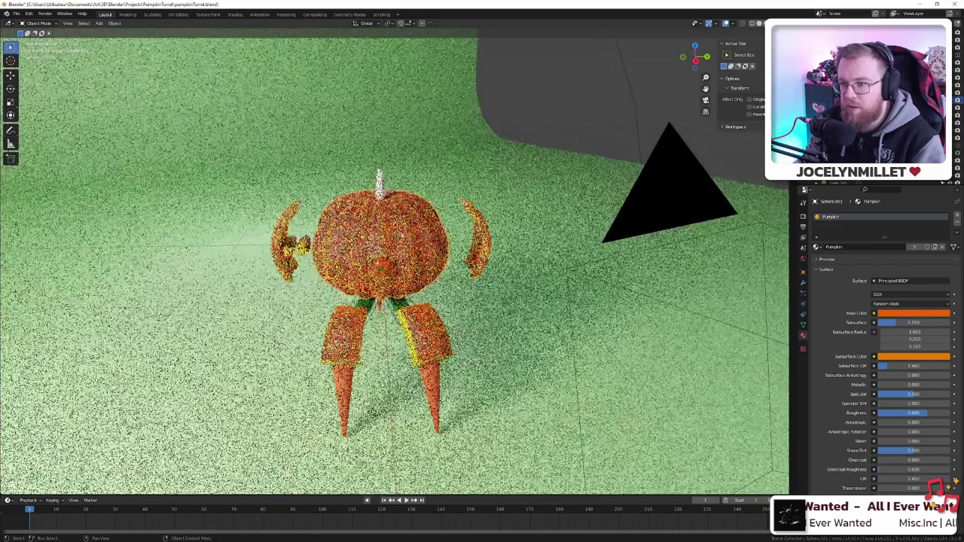
pyautogui.moveTo(366, 252); pyautogui.dragTo(377, 251, button='middle')
pyautogui.scroll(3, 377, 251)
pyautogui.moveTo(427, 233); pyautogui.dragTo(395, 232, button='middle')
# - Switch to the Shading workspace and set its 3D viewport to rendered shading
pyautogui.click(235, 14)
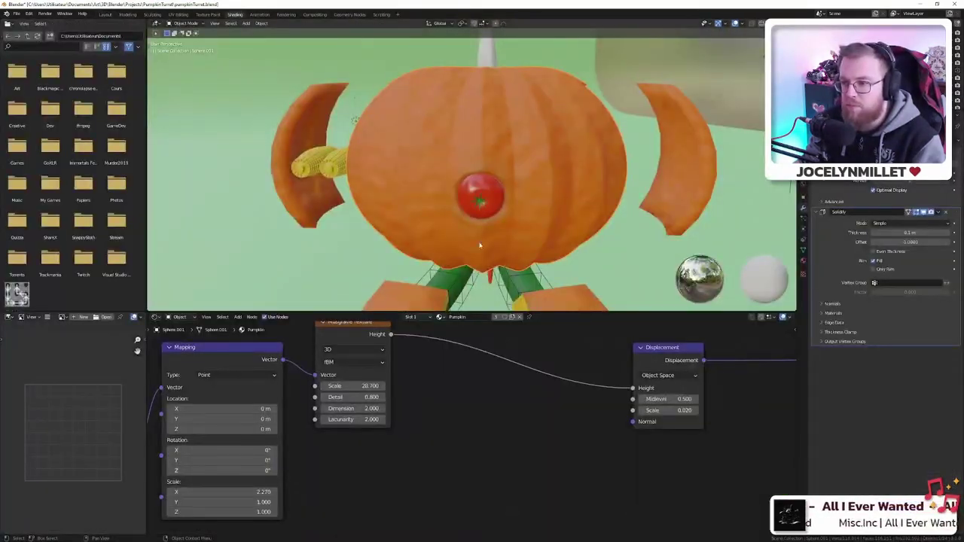
pyautogui.press('z')
pyautogui.click(434, 161)
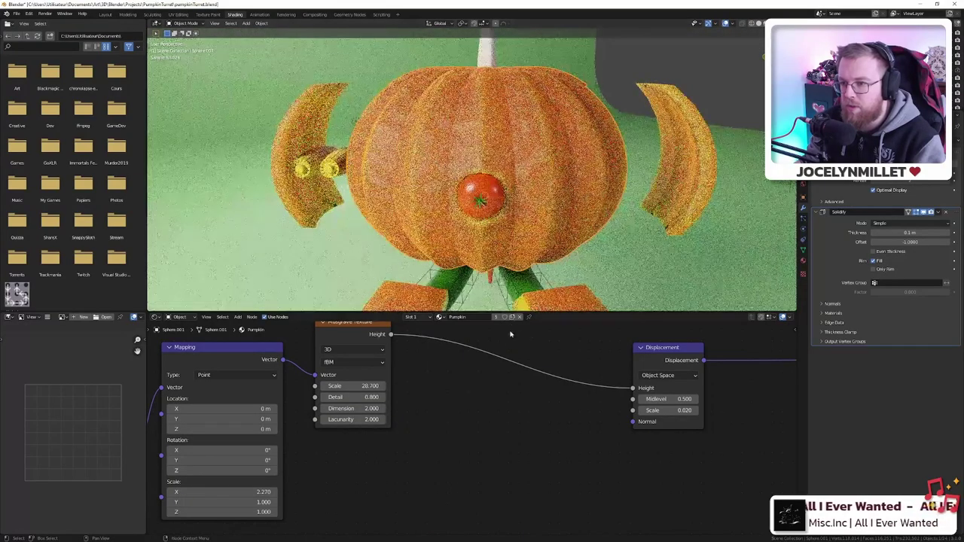
# - Examine the Pumpkin material's node graph from Mapping to Material Output alongside the rendered model from several angles
pyautogui.scroll(-2, 516, 336)
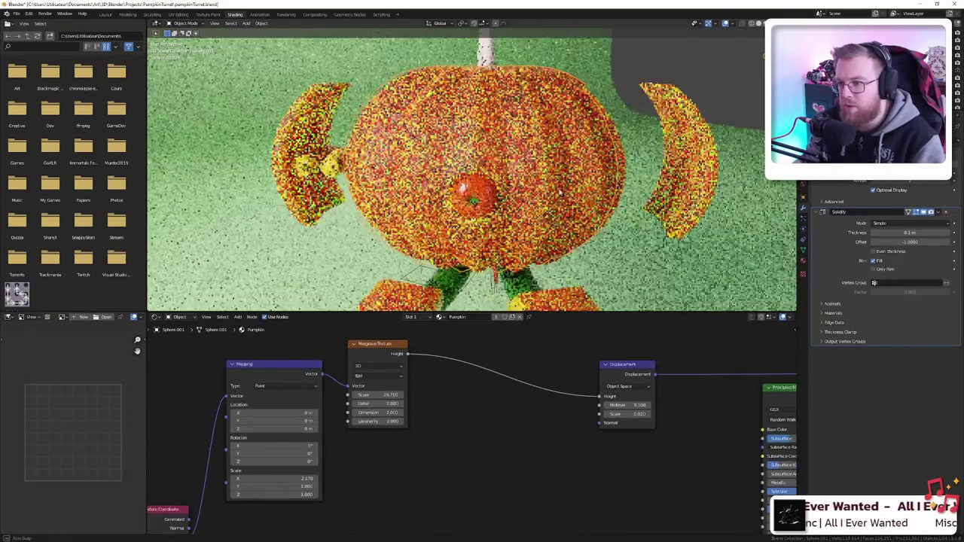
pyautogui.moveTo(559, 193); pyautogui.dragTo(520, 150, button='middle')
pyautogui.moveTo(490, 415); pyautogui.dragTo(335, 392, button='middle')
pyautogui.scroll(1, 483, 256)
pyautogui.scroll(-1, 483, 255)
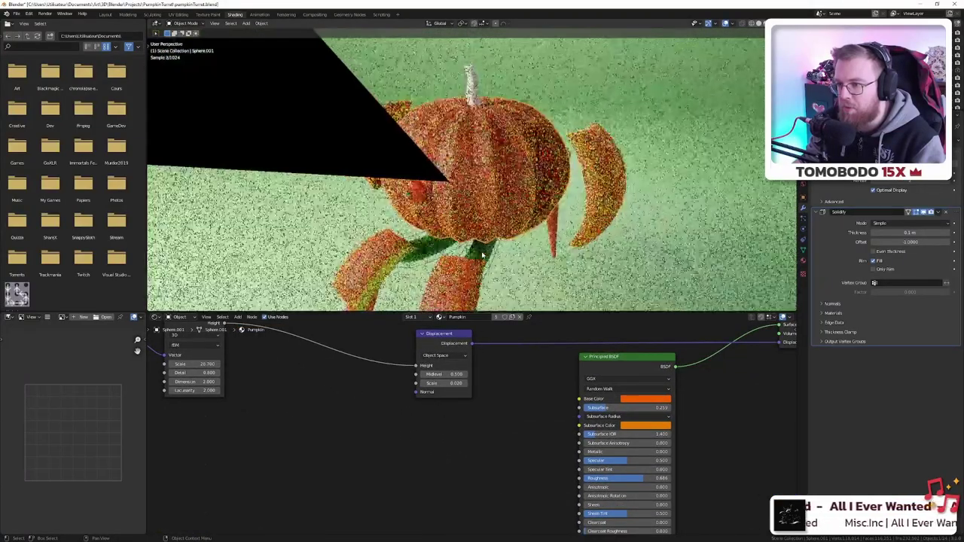
pyautogui.moveTo(482, 254); pyautogui.dragTo(531, 226, button='middle')
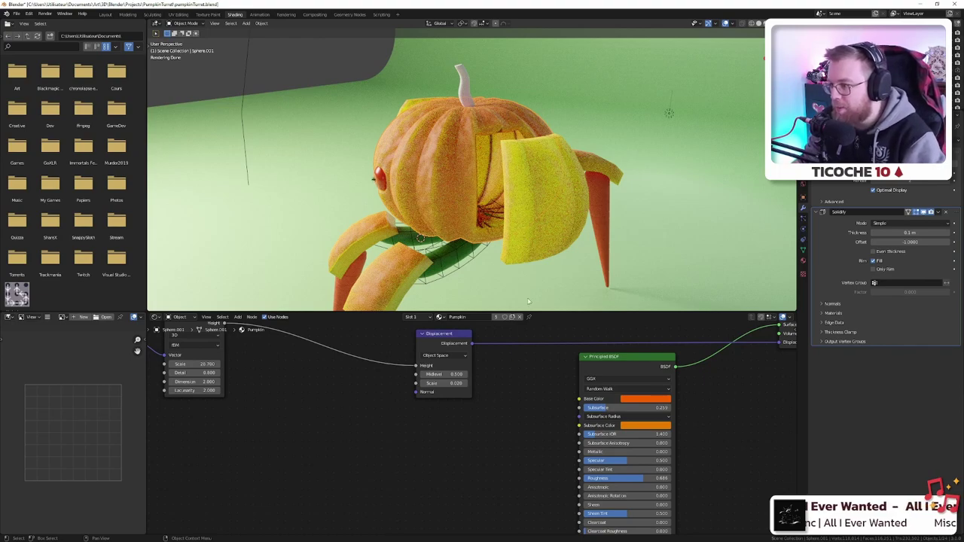
pyautogui.scroll(-5, 449, 456)
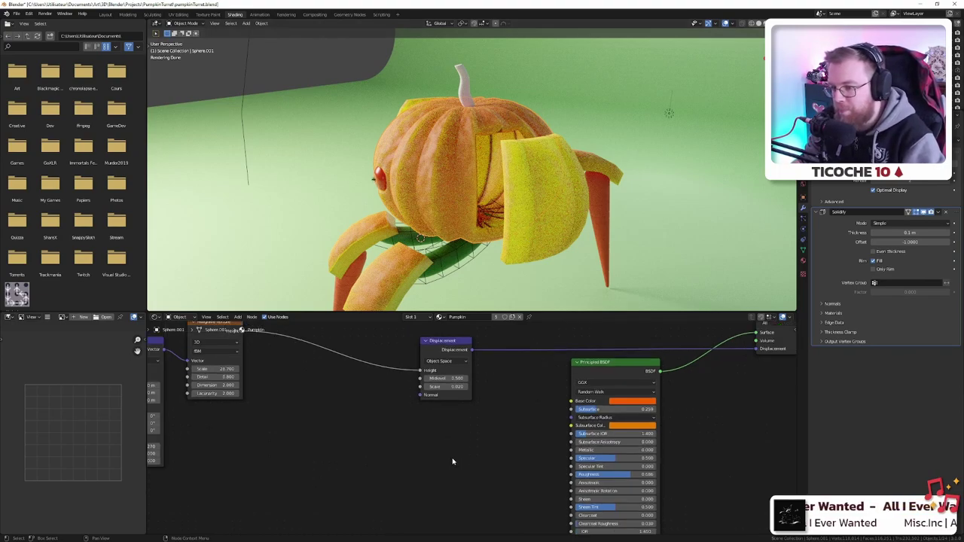
pyautogui.scroll(1, 446, 456)
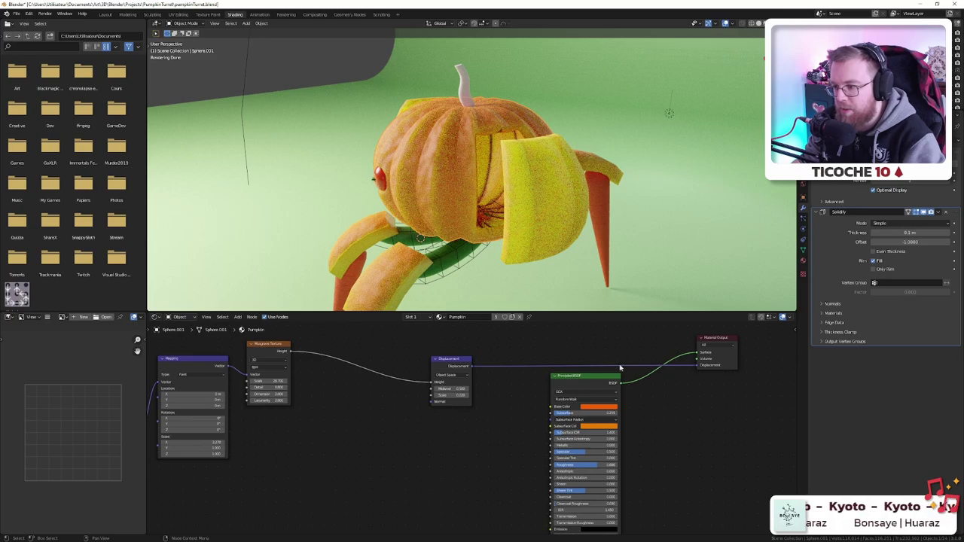
# - Disconnect and reconnect the Displacement and Principled BSDF links to the Material Output to compare their effect on the pumpkin
pyautogui.moveTo(695, 366); pyautogui.dragTo(677, 362)
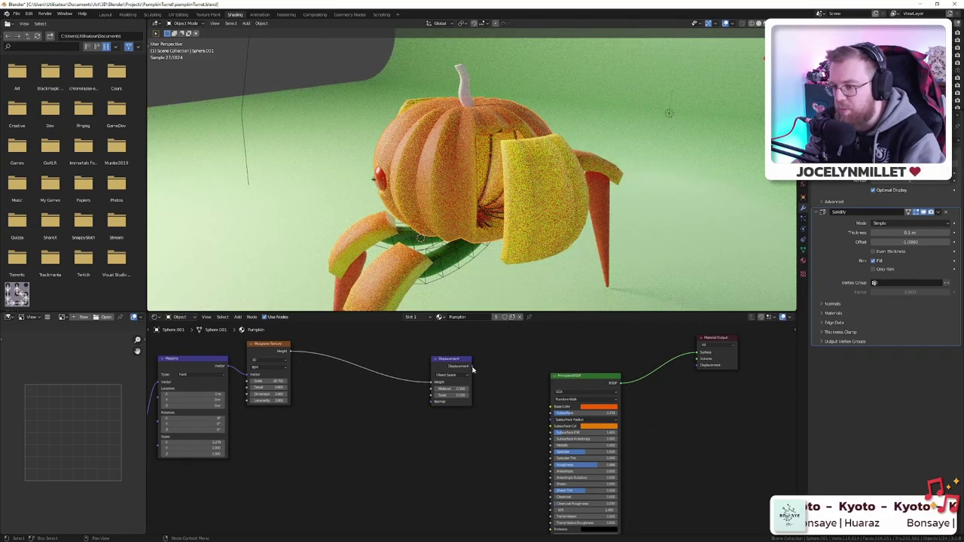
pyautogui.moveTo(472, 366); pyautogui.dragTo(697, 366)
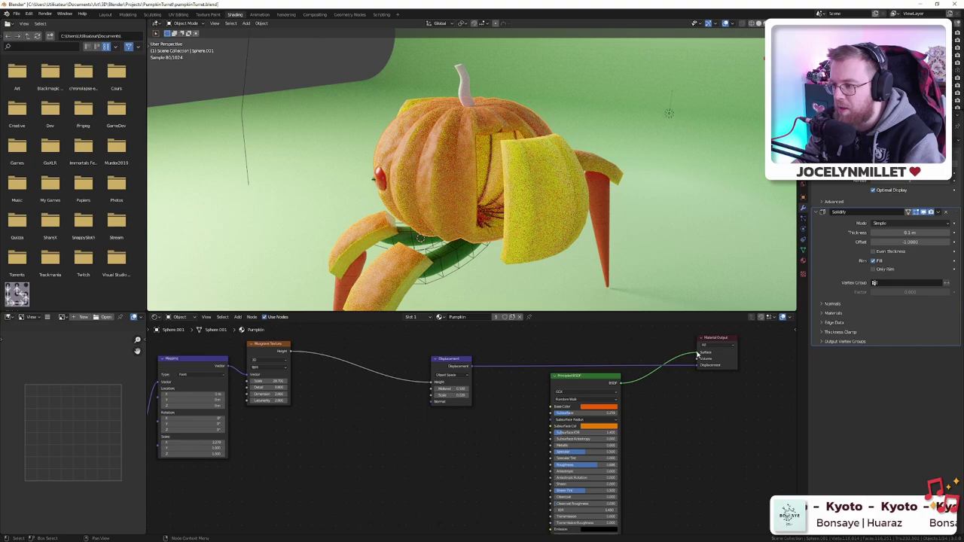
pyautogui.moveTo(697, 353); pyautogui.dragTo(687, 353)
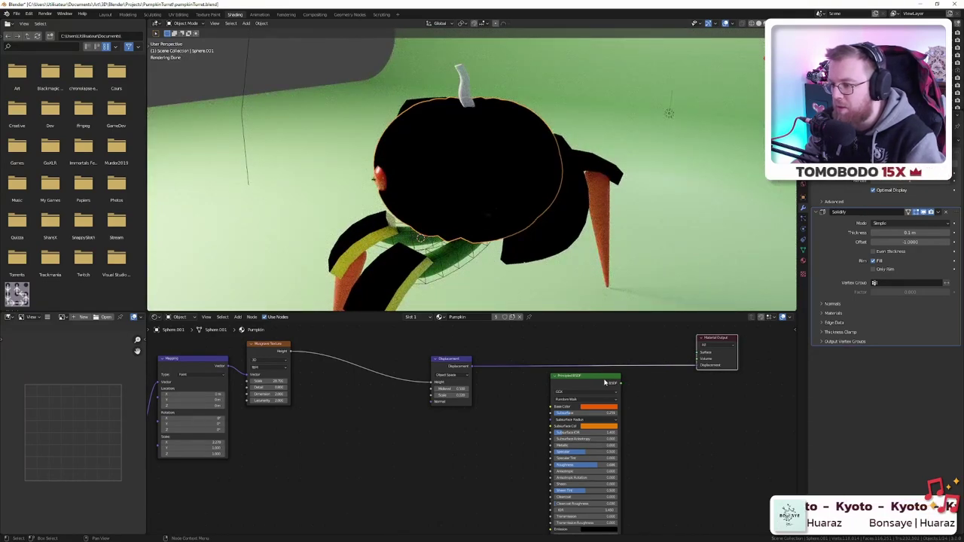
pyautogui.moveTo(615, 382); pyautogui.dragTo(697, 353)
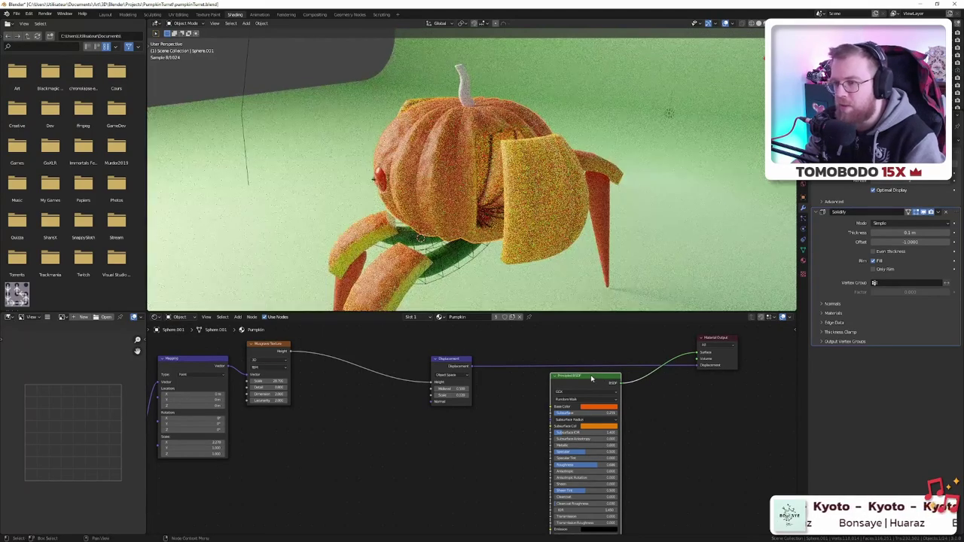
# - Select the detached shell piece beside the pumpkin's opening and check its modifier settings
pyautogui.moveTo(484, 240); pyautogui.dragTo(440, 220, button='middle')
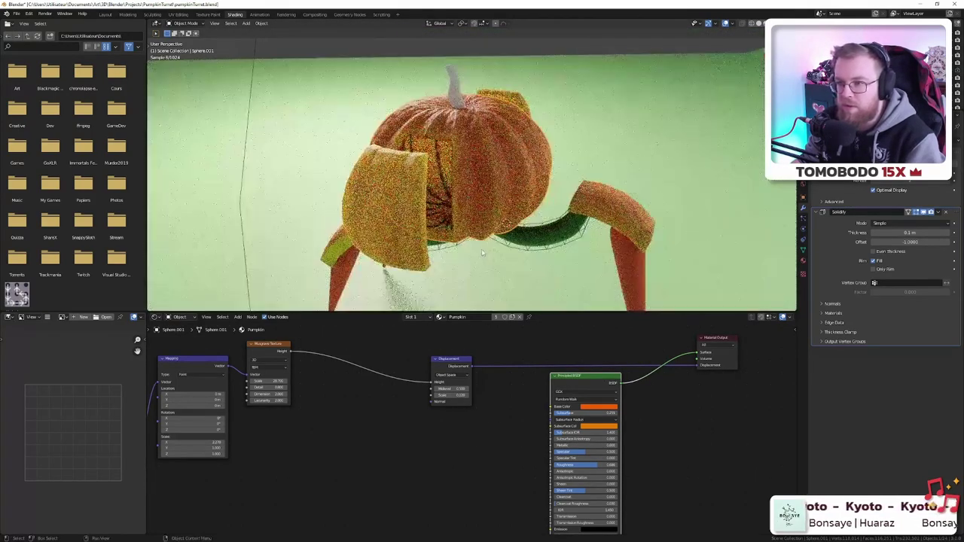
pyautogui.click(395, 221)
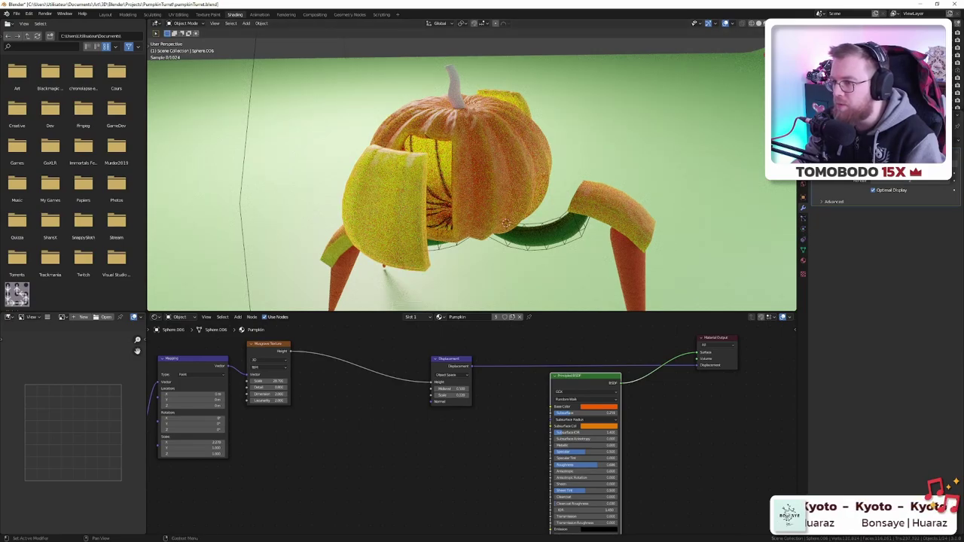
pyautogui.click(876, 174)
pyautogui.click(876, 174)
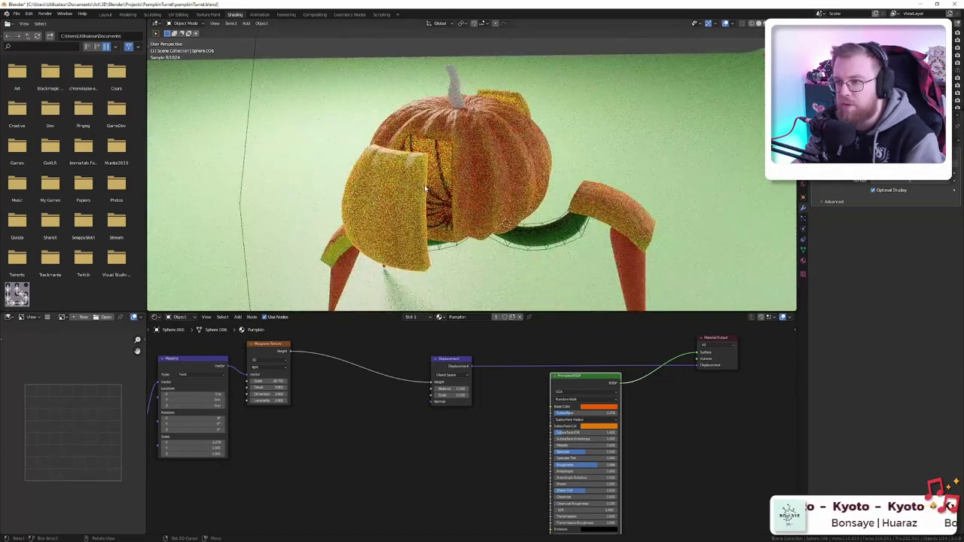
pyautogui.moveTo(425, 188); pyautogui.dragTo(548, 200, button='middle')
# - Select the pumpkin body, show its material properties and set the Principled BSDF's Subsurface to 0
pyautogui.click(491, 203)
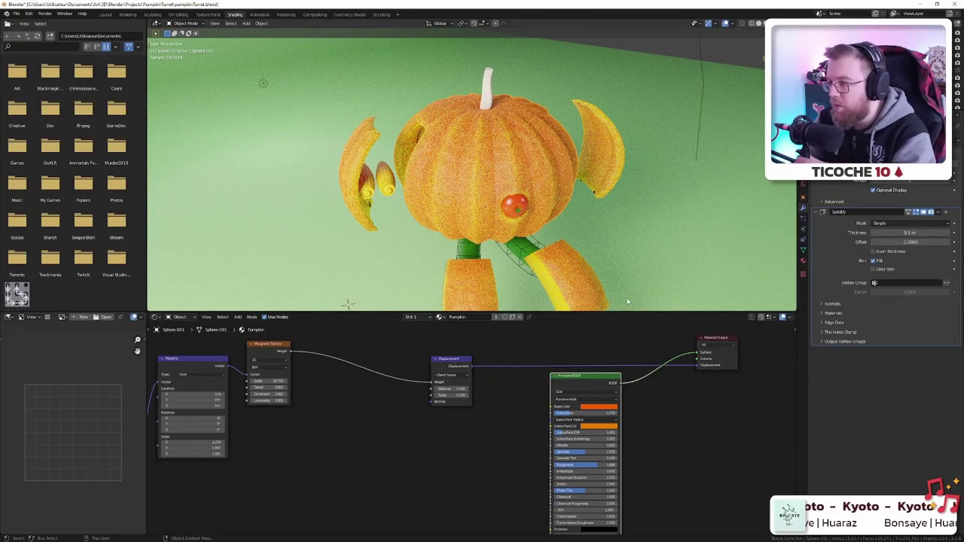
pyautogui.click(804, 261)
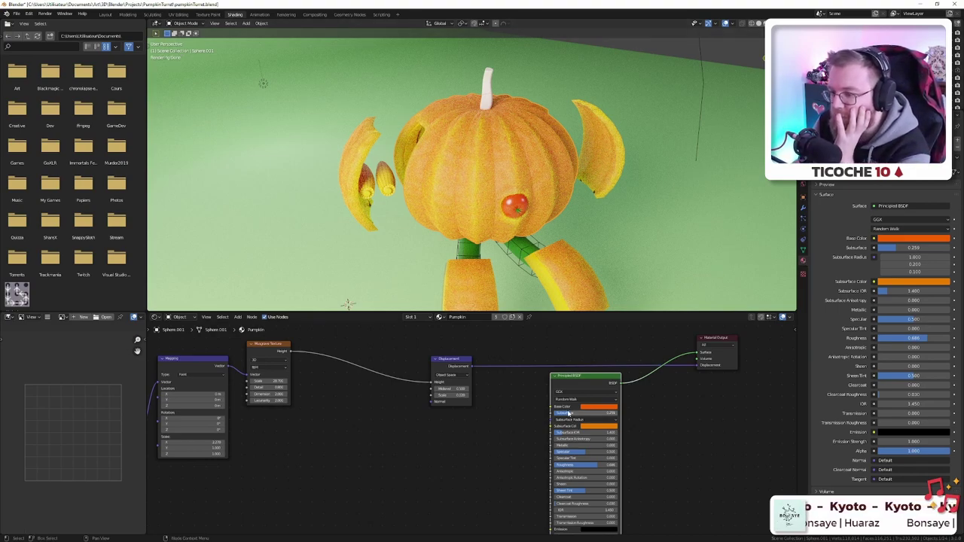
pyautogui.moveTo(569, 414); pyautogui.dragTo(555, 414)
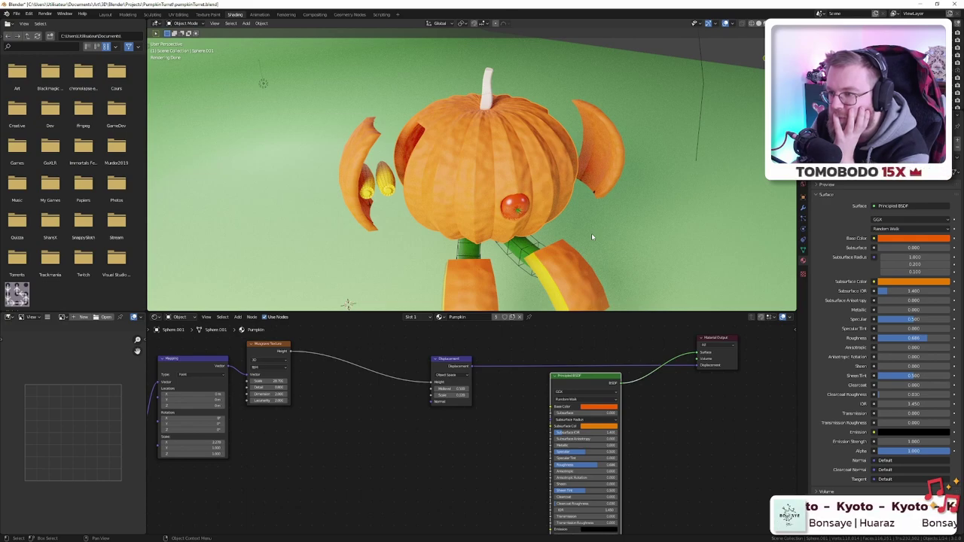
# - Return to the Layout workspace and display the viewport in Material Preview shading
pyautogui.click(556, 224)
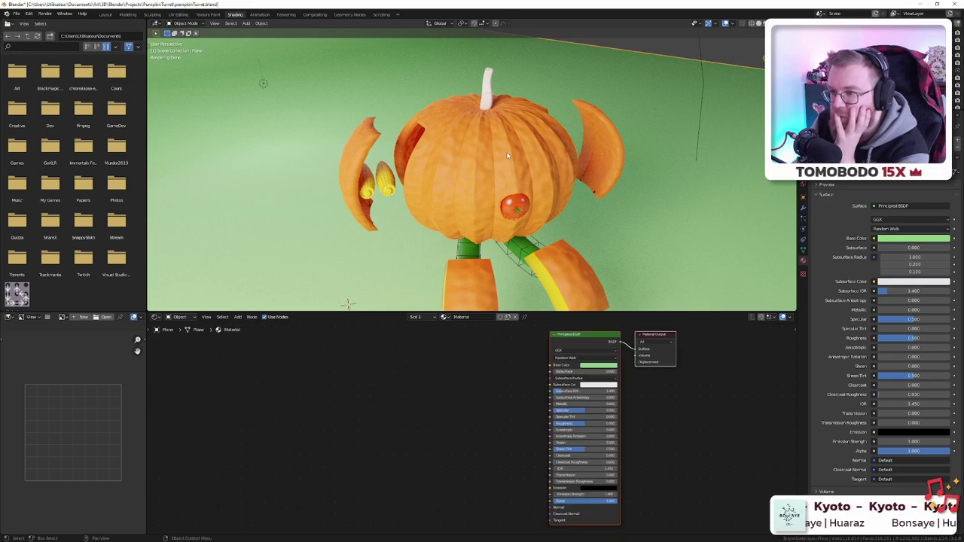
pyautogui.click(105, 15)
pyautogui.press('z')
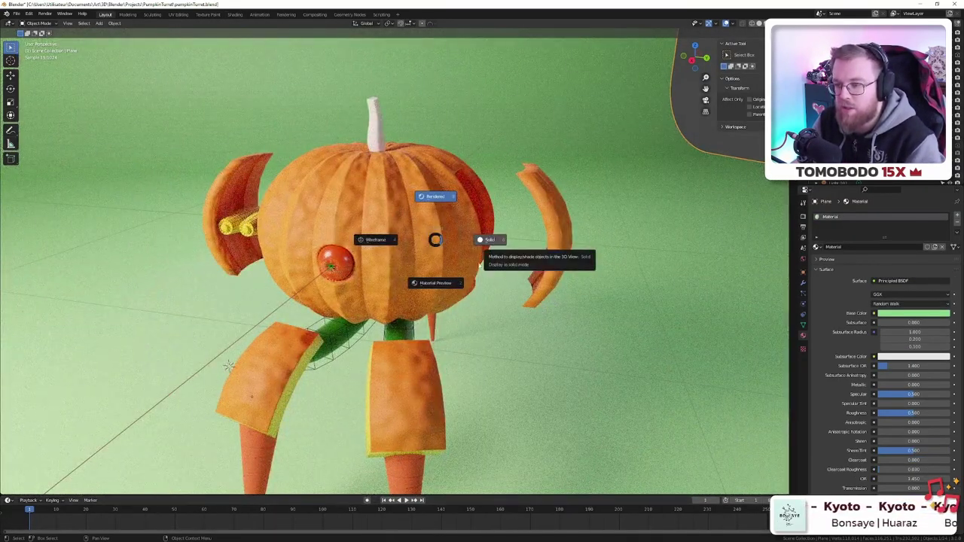
pyautogui.click(488, 240)
# - Enter Edit Mode on the pumpkin body and select a vertical edge loop along one of its front ribs
pyautogui.click(394, 209)
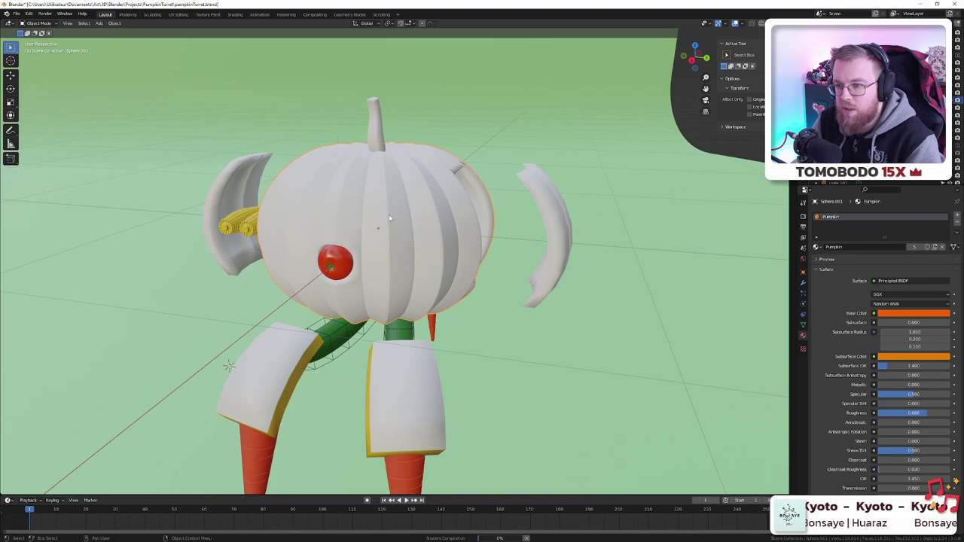
pyautogui.moveTo(390, 217); pyautogui.dragTo(400, 254, button='middle')
pyautogui.press('Tab')
pyautogui.scroll(6, 378, 244)
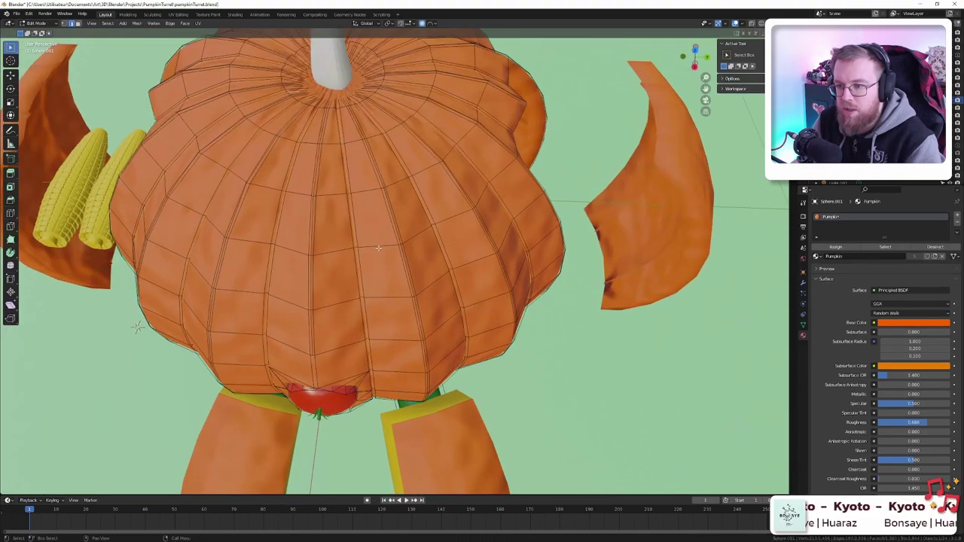
pyautogui.keyDown('alt'); pyautogui.click(411, 267); pyautogui.keyUp('alt')
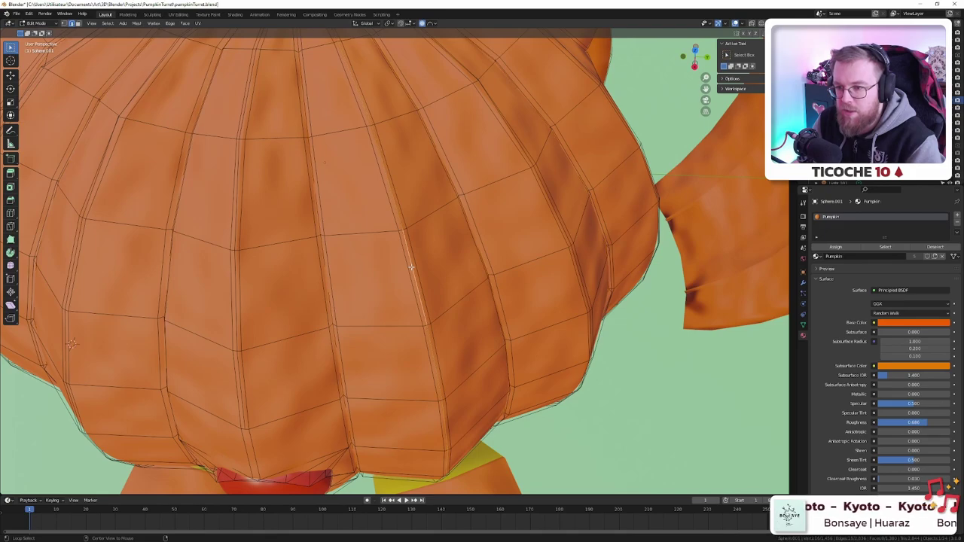
pyautogui.keyDown('alt'); pyautogui.click(581, 405); pyautogui.keyUp('alt')
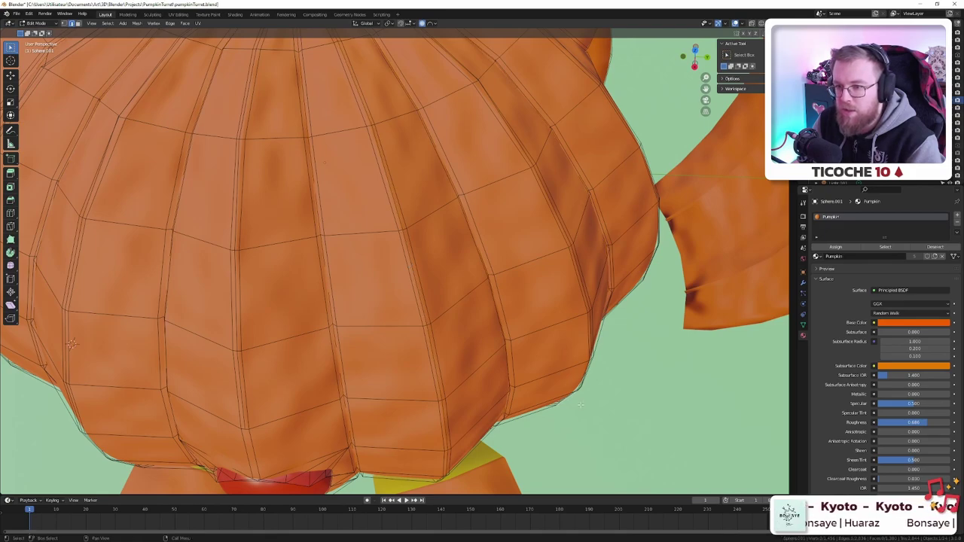
pyautogui.keyDown('alt'); pyautogui.click(412, 269); pyautogui.keyUp('alt')
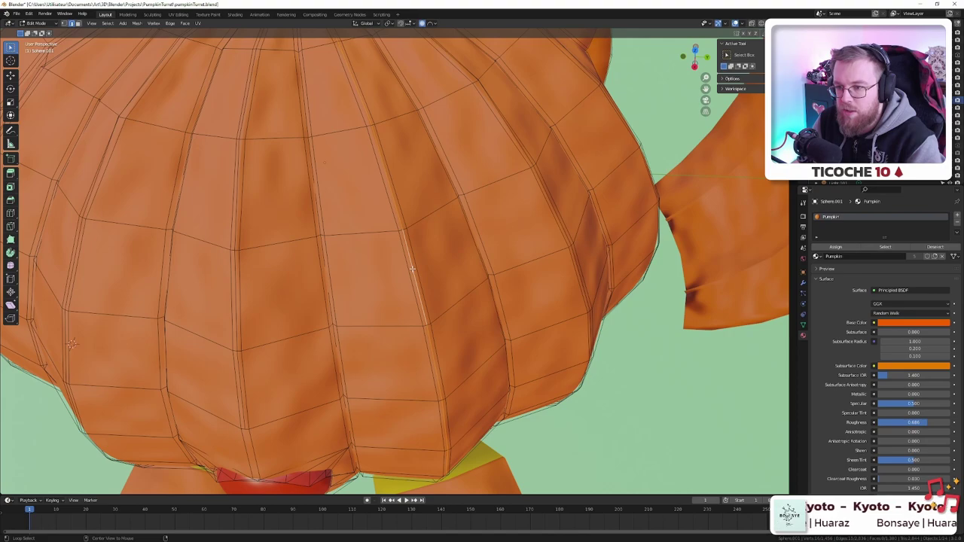
pyautogui.hotkey('ctrl', 'b')
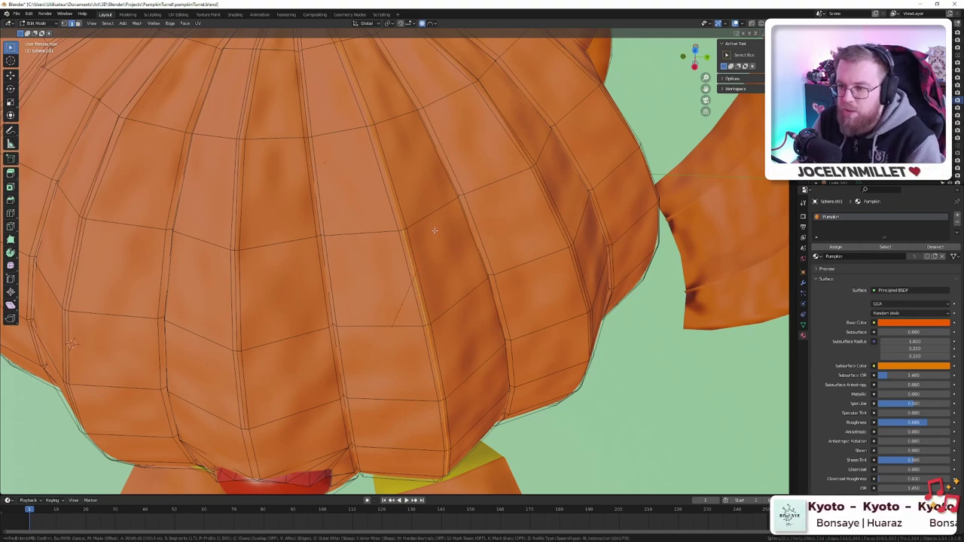
pyautogui.scroll(3, 484, 203)
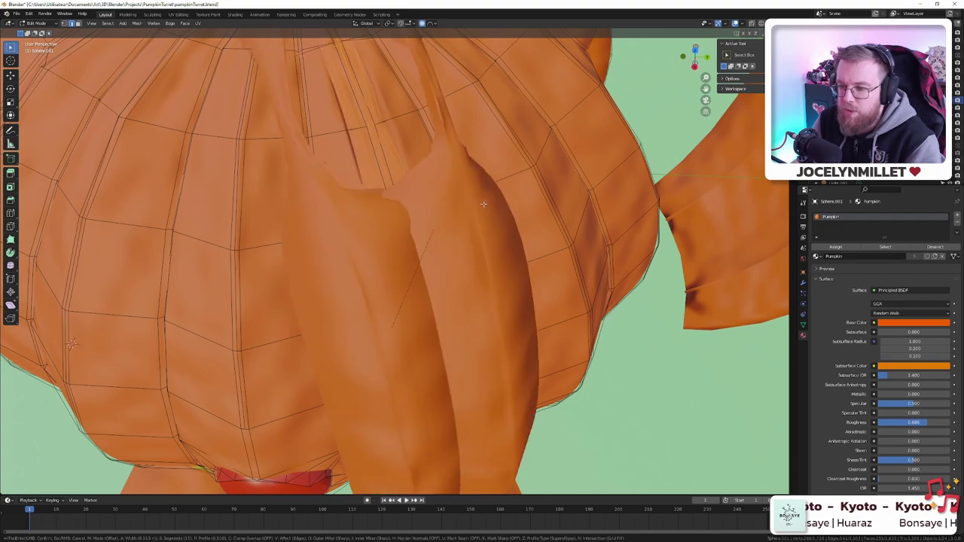
pyautogui.scroll(2, 385, 248)
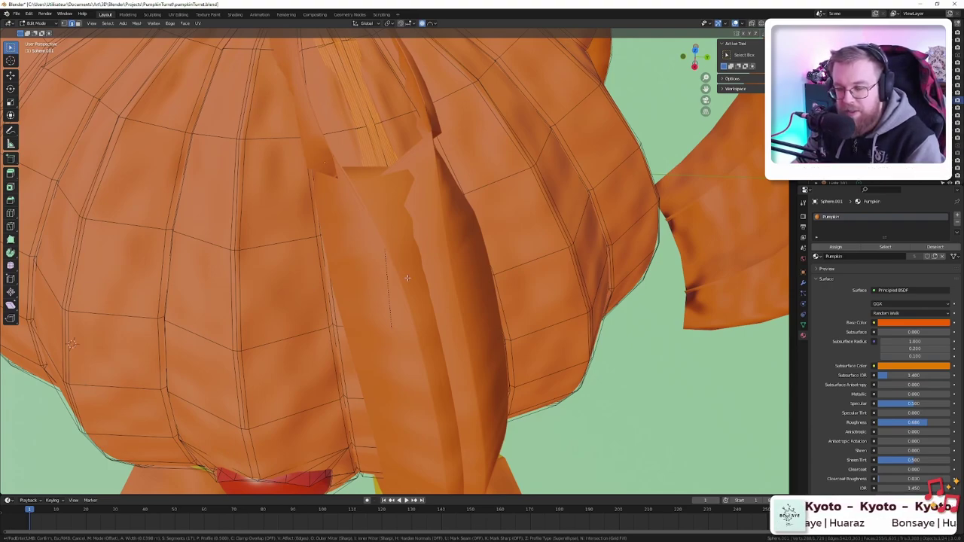
pyautogui.click(551, 207)
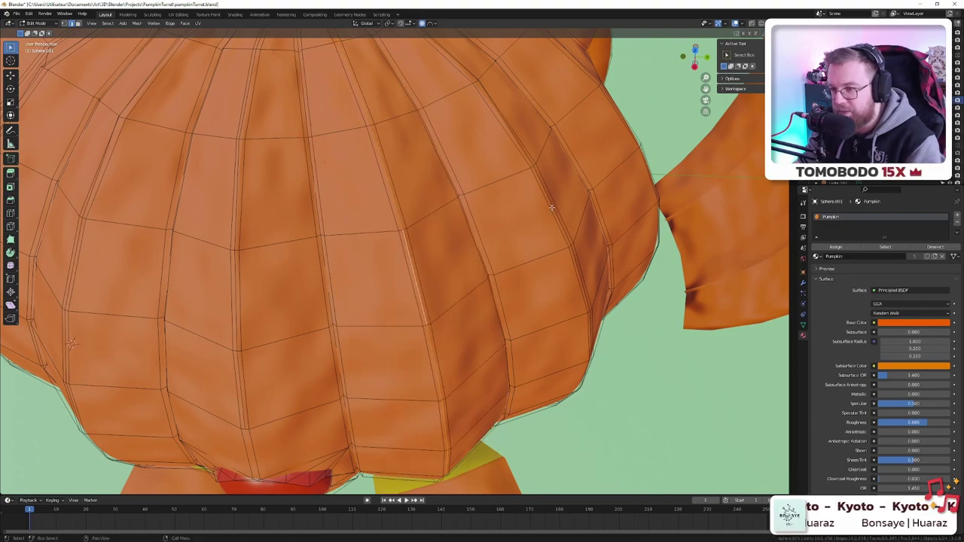
# - Save the pumpkinTurret.blend file
pyautogui.hotkey('ctrl', 's')
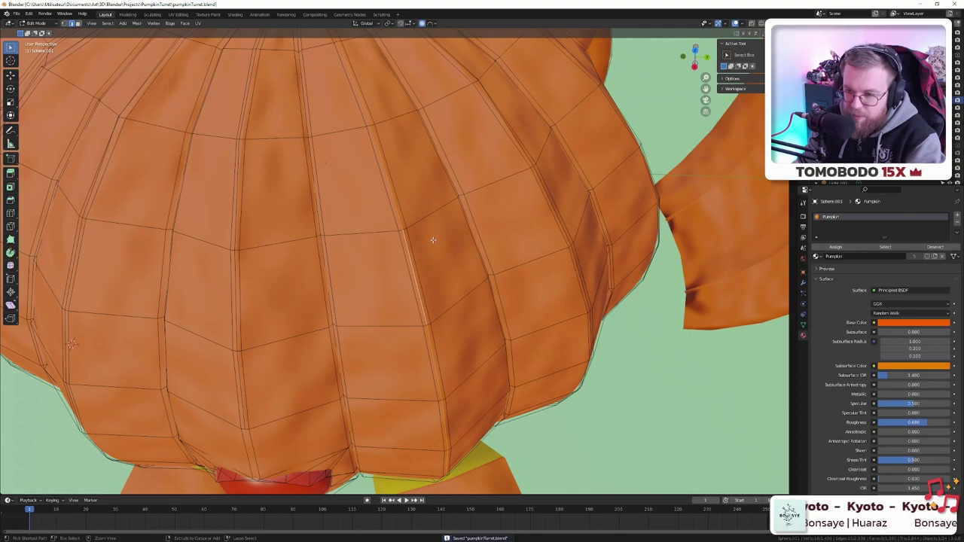
# - Bevel the selected rib edge loop on the pumpkin body and set the bevel's segments to 1
pyautogui.hotkey('ctrl', 'b')
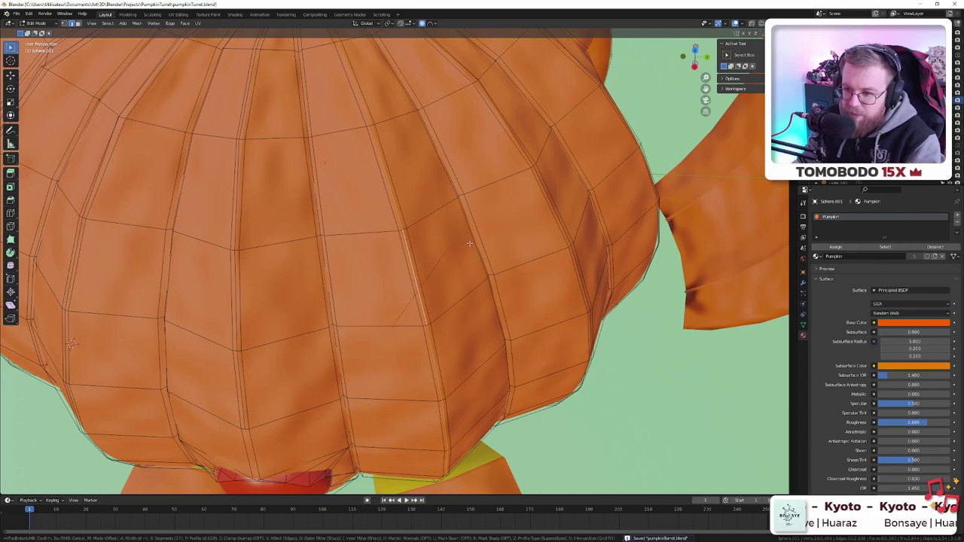
pyautogui.click(138, 346)
pyautogui.click(99, 380)
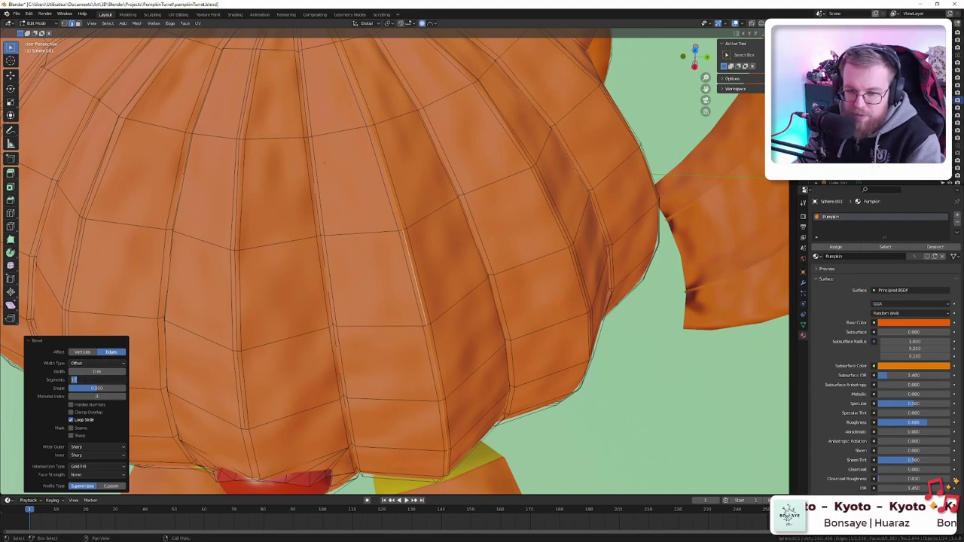
pyautogui.write('1')
pyautogui.press('Return')
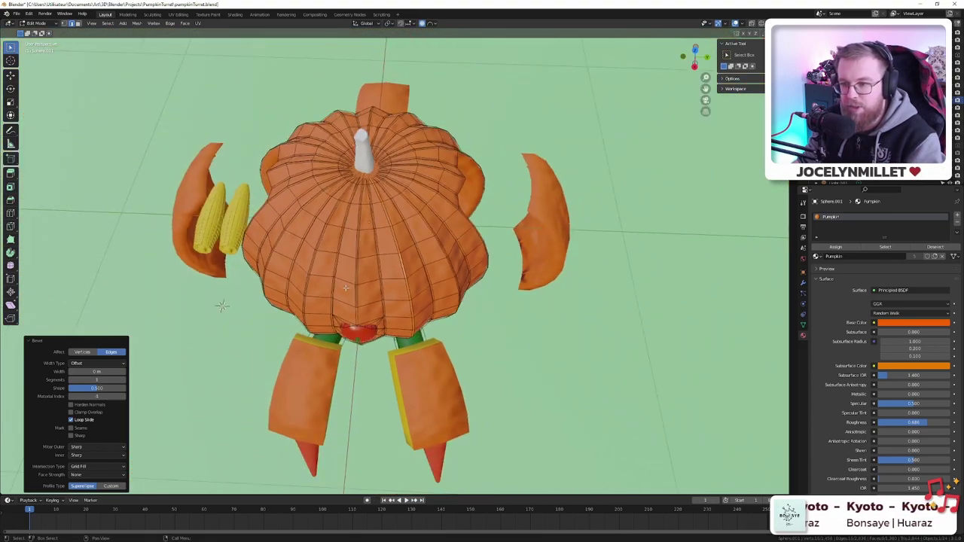
# - Enter Edit Mode on the pumpkin's detached curved shell piece and clear its mesh selection
pyautogui.moveTo(376, 271); pyautogui.dragTo(481, 260, button='middle')
pyautogui.scroll(3, 417, 269)
pyautogui.click(207, 222)
pyautogui.press('Tab')
pyautogui.scroll(3, 534, 274)
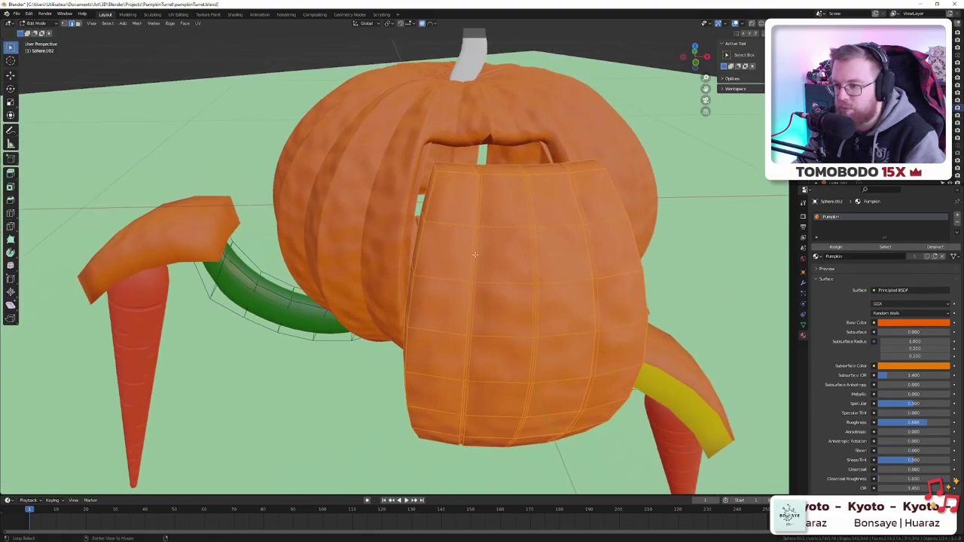
pyautogui.hotkey('alt', 'a')
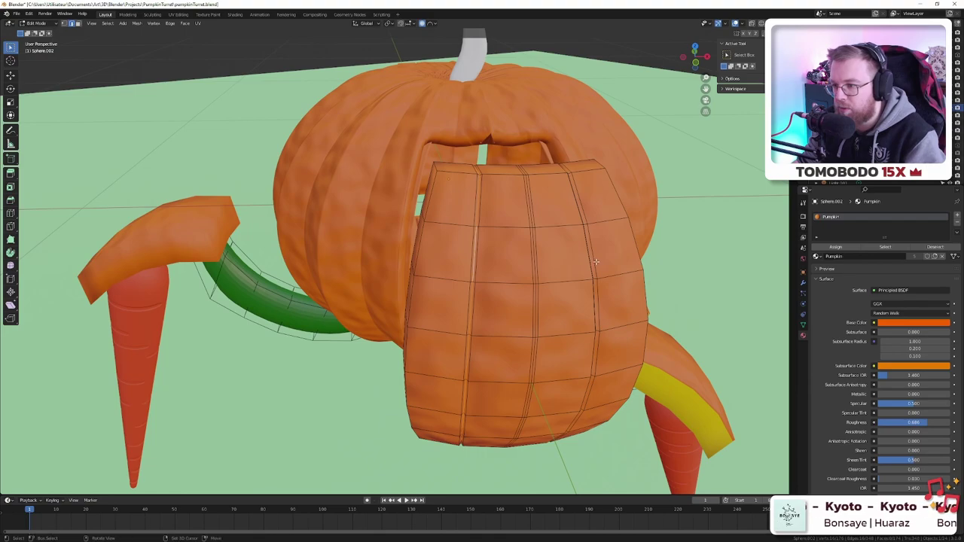
# - Select the shell piece's vertical groove edge loops and scale them inward to about 0.86 with proportional editing
pyautogui.moveTo(595, 262); pyautogui.dragTo(638, 339, button='middle')
pyautogui.keyDown('alt'); pyautogui.click(543, 265); pyautogui.keyUp('alt')
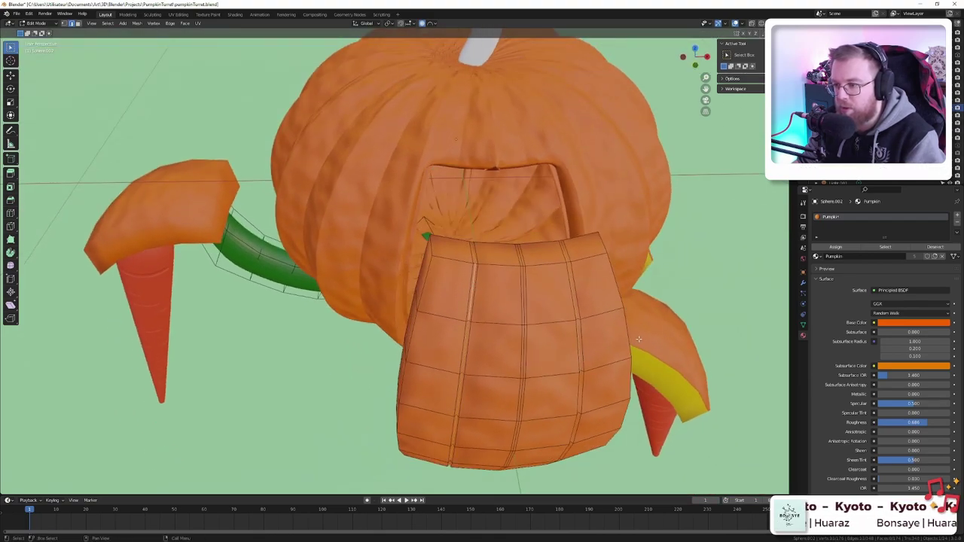
pyautogui.press('s')
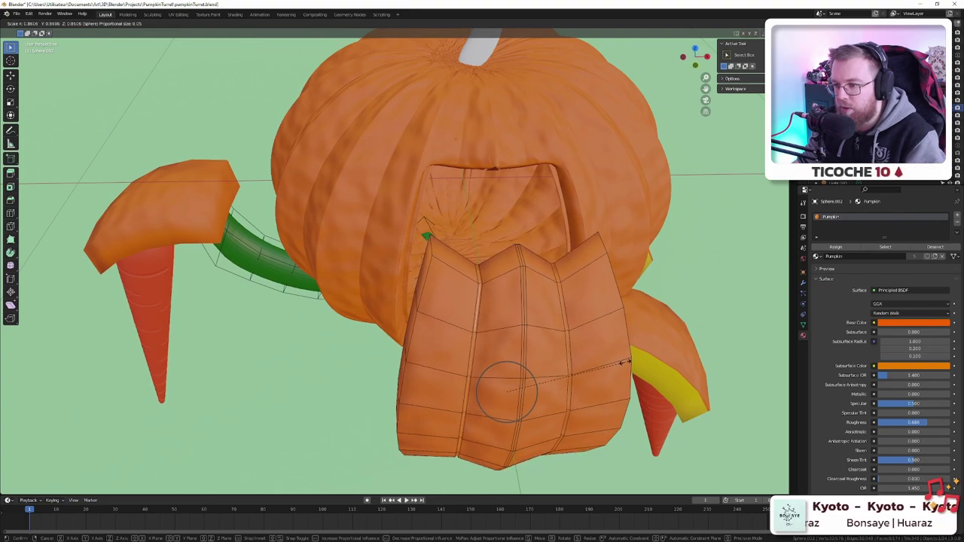
pyautogui.click(625, 363)
# - Try moving the selected groove edges along the Y axis, check the shape in Object Mode and undo the last edit
pyautogui.moveTo(625, 363); pyautogui.dragTo(491, 314, button='middle')
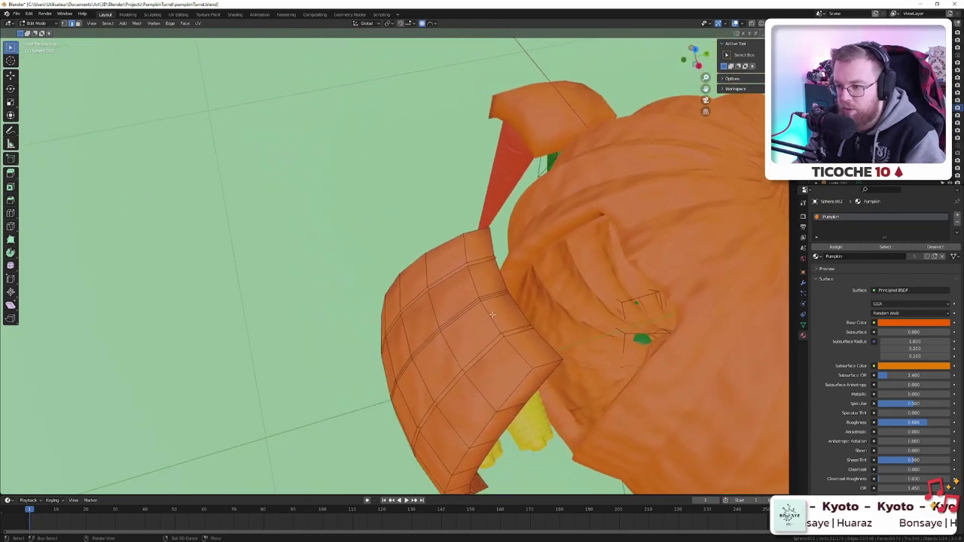
pyautogui.press('g')
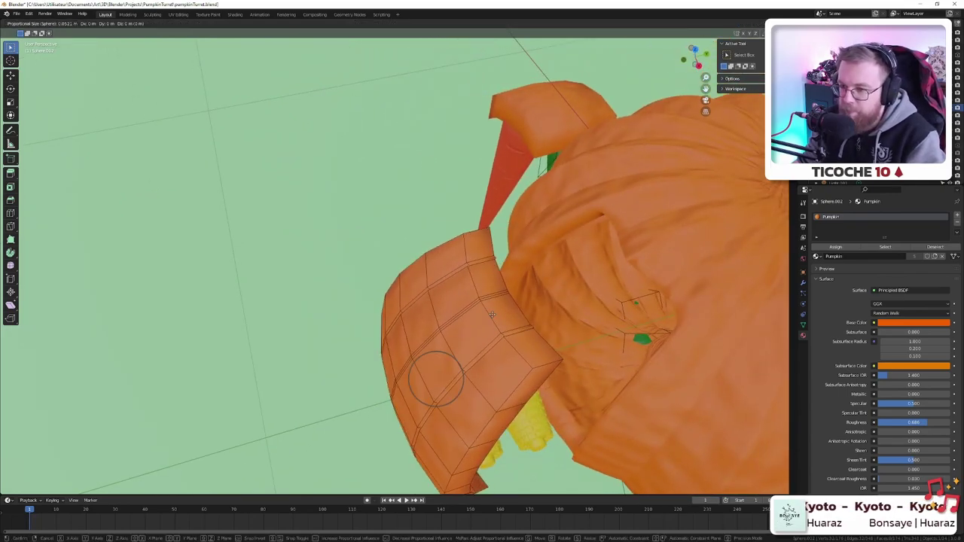
pyautogui.press('y')
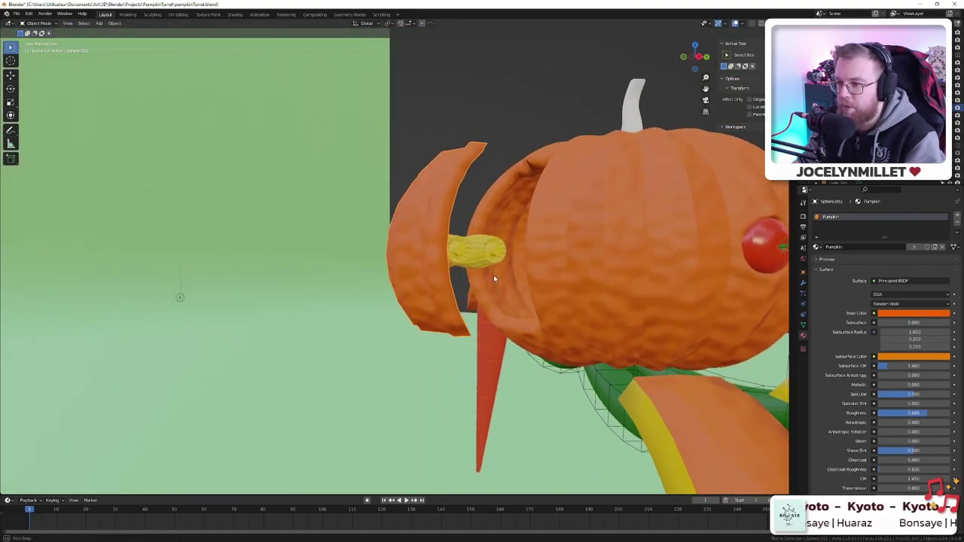
pyautogui.moveTo(494, 278); pyautogui.dragTo(414, 308, button='middle')
pyautogui.press('Tab')
pyautogui.hotkey('ctrl', 'z')
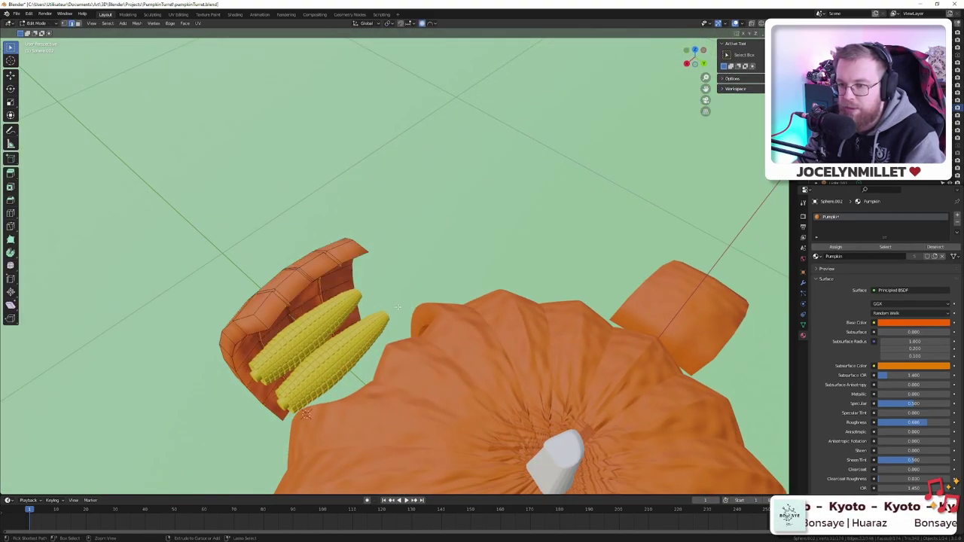
# - Return to Object Mode and check the grooved shell piece against the pumpkin body
pyautogui.moveTo(305, 413); pyautogui.dragTo(382, 288, button='middle')
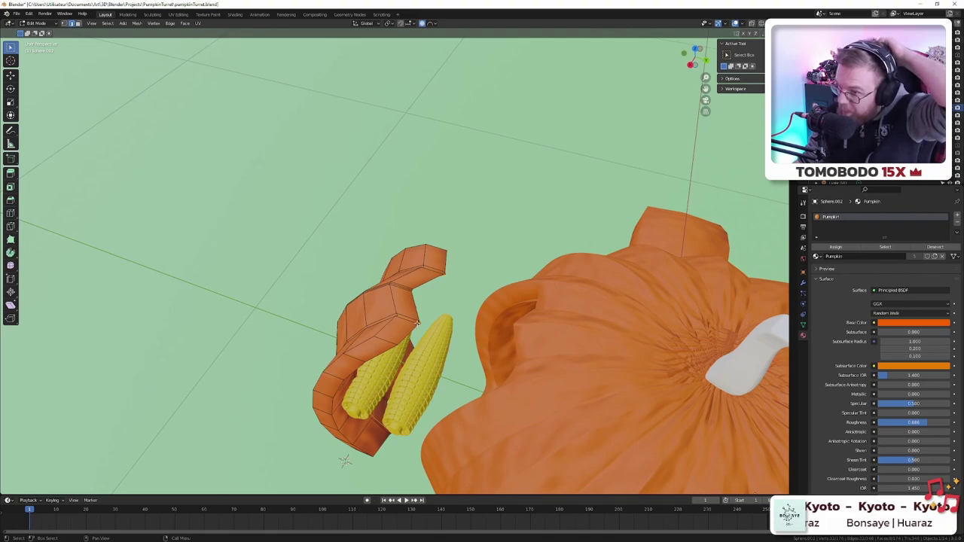
pyautogui.moveTo(479, 286); pyautogui.dragTo(432, 304, button='middle')
pyautogui.press('Tab')
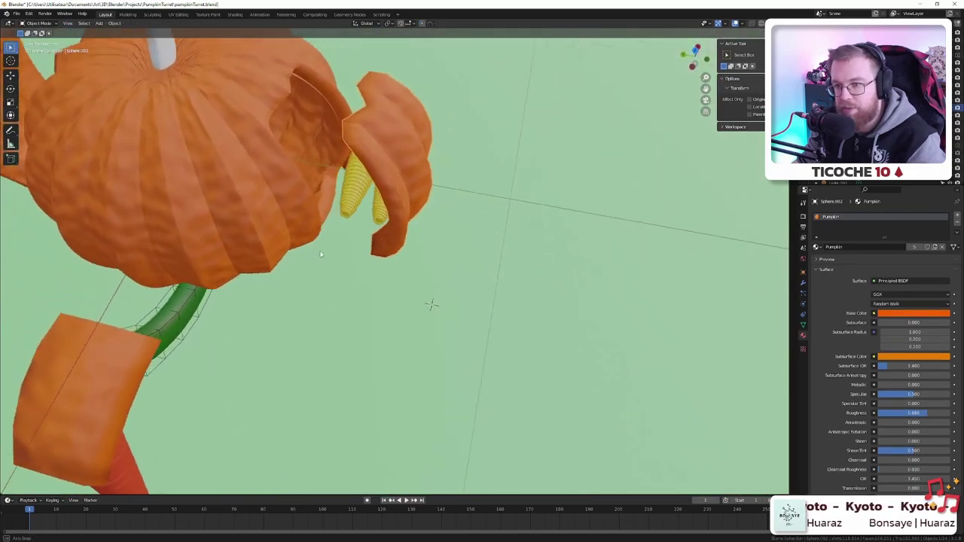
pyautogui.moveTo(320, 253); pyautogui.dragTo(379, 258, button='middle')
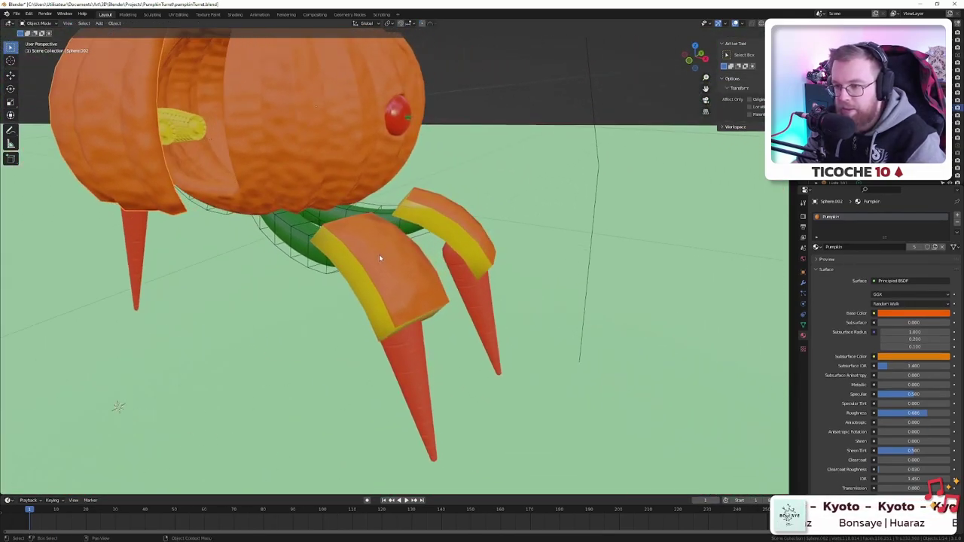
# - Select the pumpkin slice on the front leg and change its InsidePumpkin material's Base Color to a paler yellow
pyautogui.click(379, 257)
pyautogui.moveTo(429, 296); pyautogui.dragTo(468, 285, button='middle')
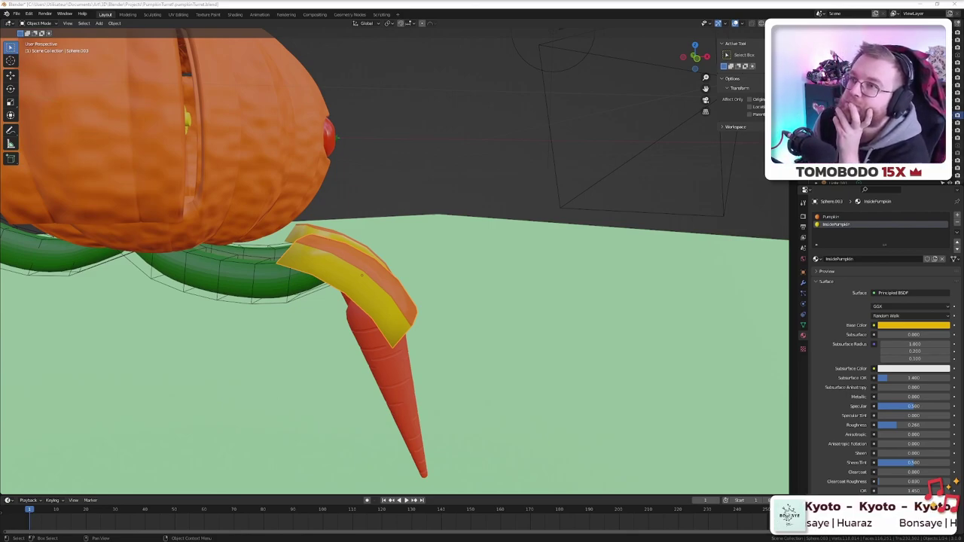
pyautogui.click(896, 325)
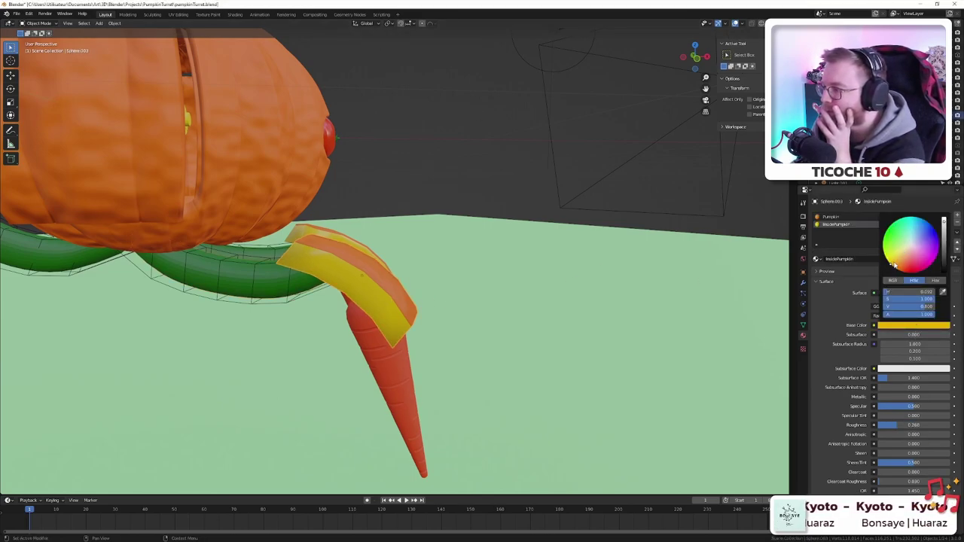
pyautogui.click(901, 253)
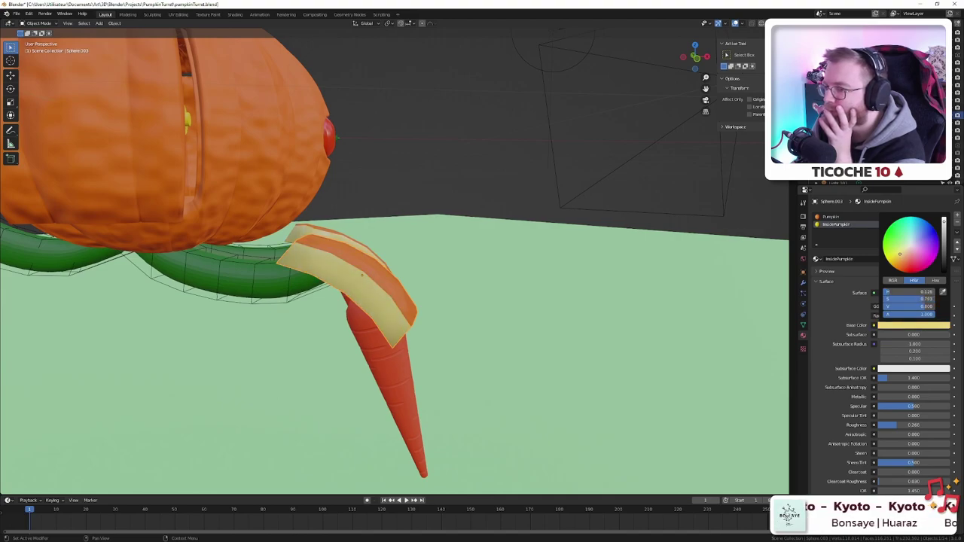
pyautogui.moveTo(900, 254); pyautogui.dragTo(897, 254)
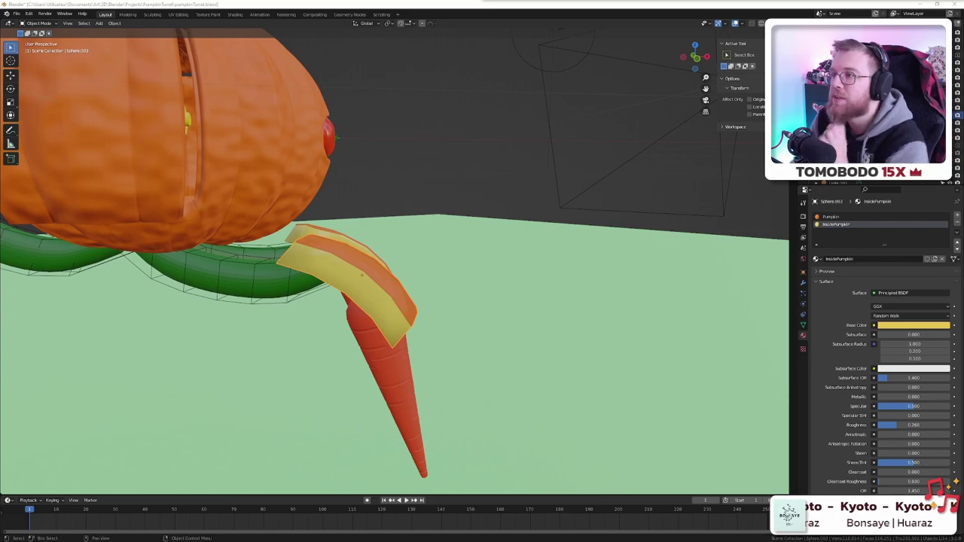
# - Switch to the browser's "pumpkin inside" image results and examine the flesh colour in the "Carving and cleaning out" photo
pyautogui.press('capslock')
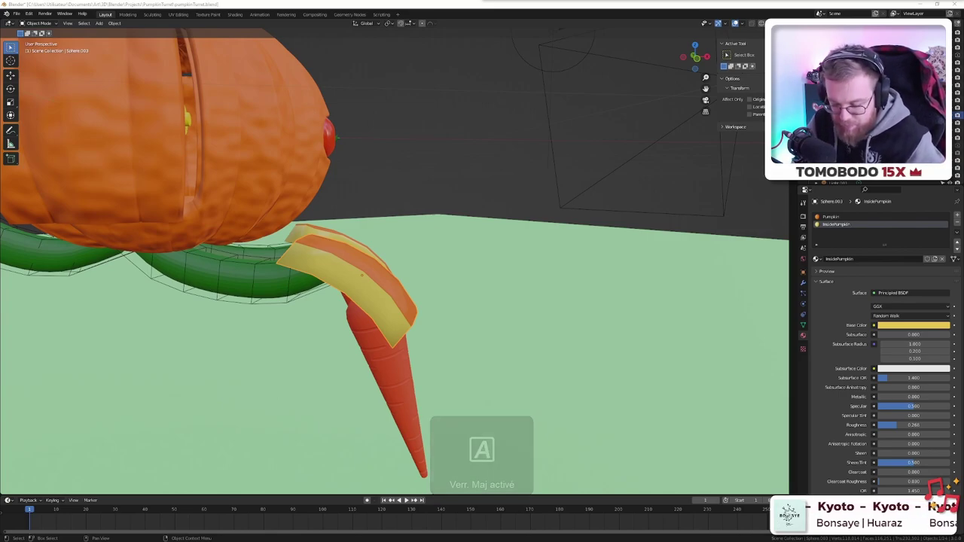
pyautogui.press('capslock')
pyautogui.hotkey('alt', 'Tab')
pyautogui.scroll(-3, 723, 301)
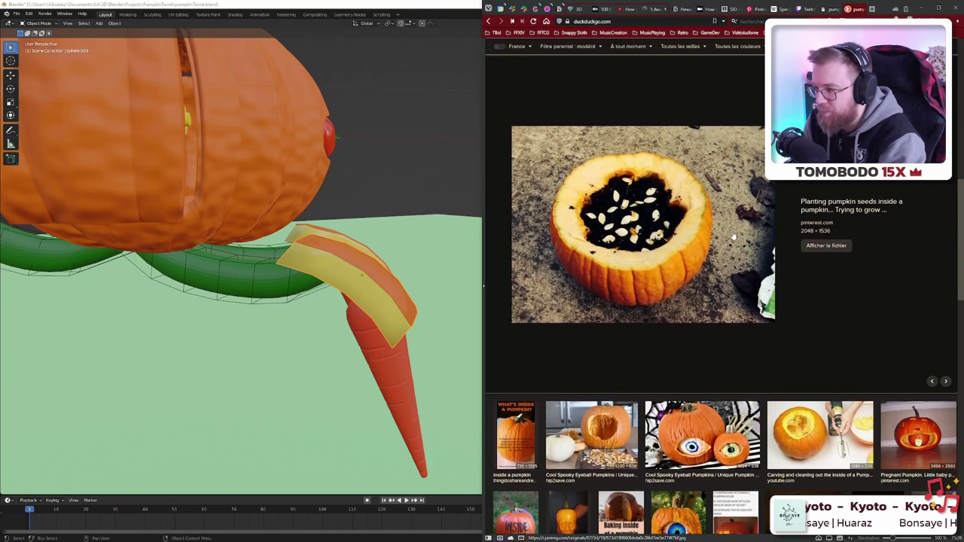
pyautogui.click(793, 327)
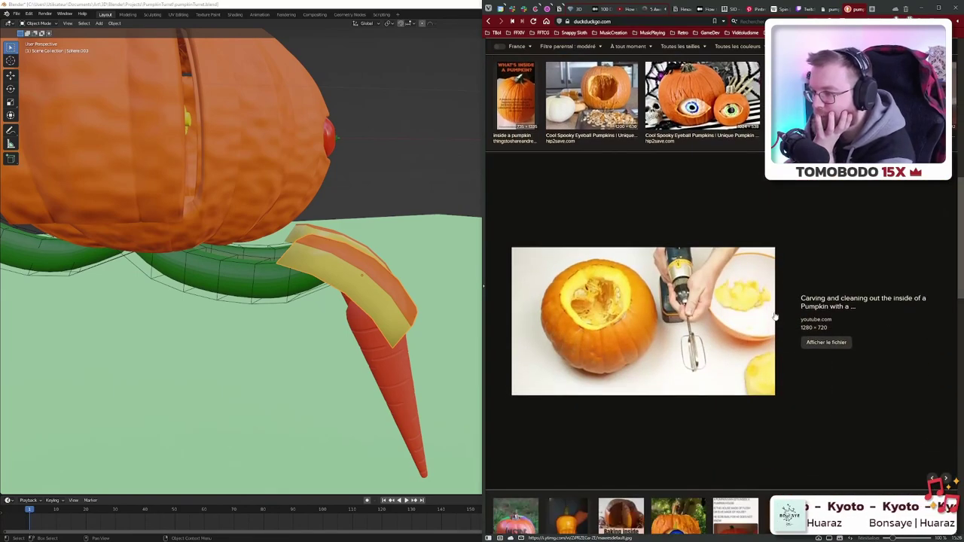
pyautogui.scroll(3, 775, 308)
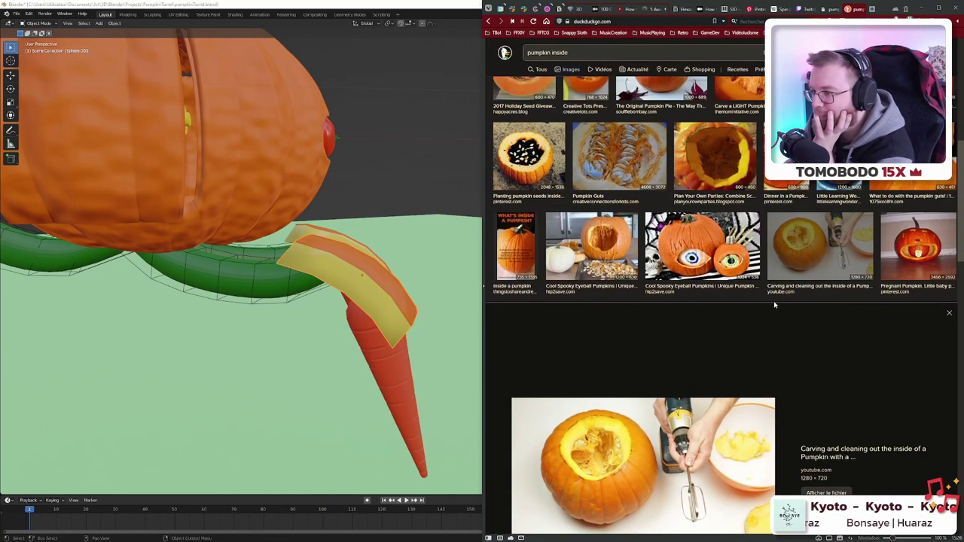
# - Compare the pumpkin interiors in the hollowed "Cool Spooky Eyeball Pumpkins" and "Pregnant Pumpkin" reference photos
pyautogui.click(592, 248)
pyautogui.scroll(3, 760, 379)
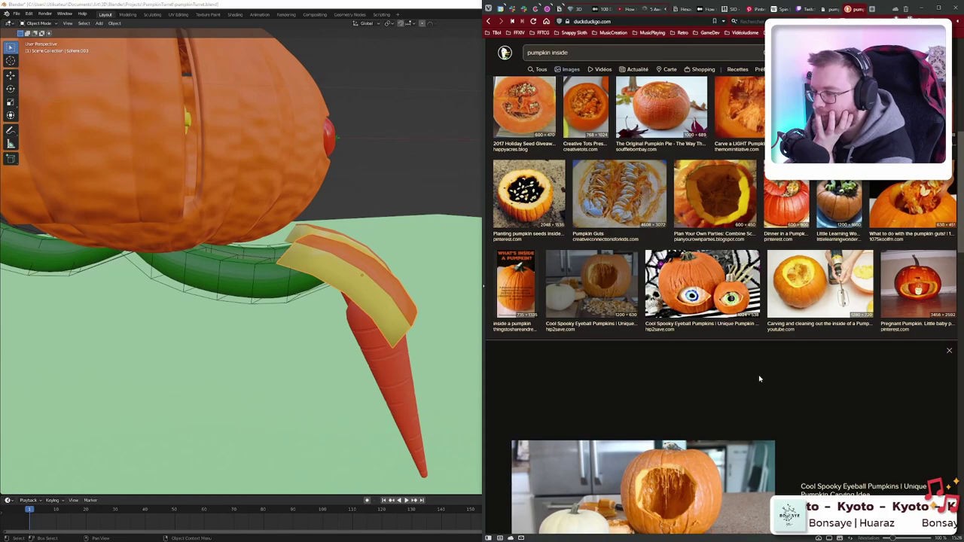
pyautogui.click(933, 293)
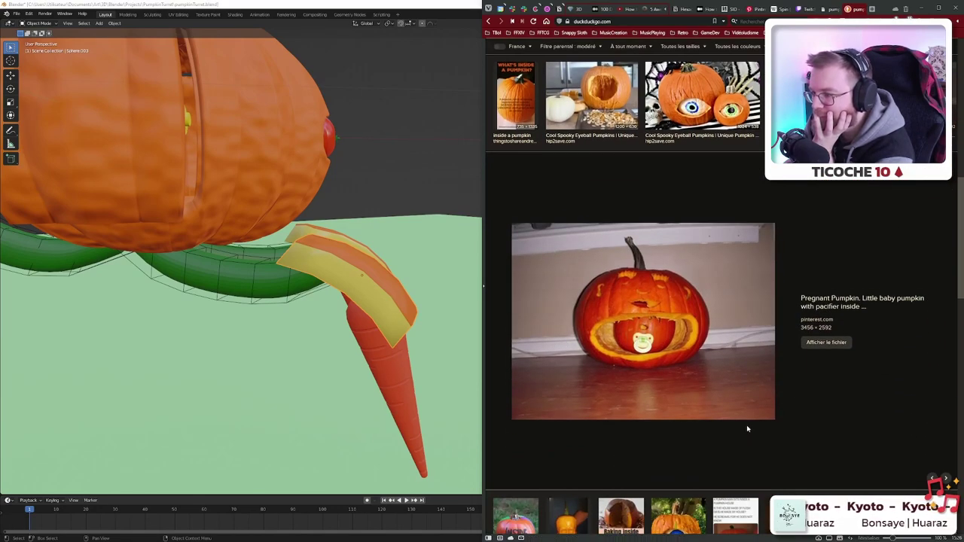
pyautogui.scroll(-2, 746, 424)
pyautogui.scroll(1, 747, 428)
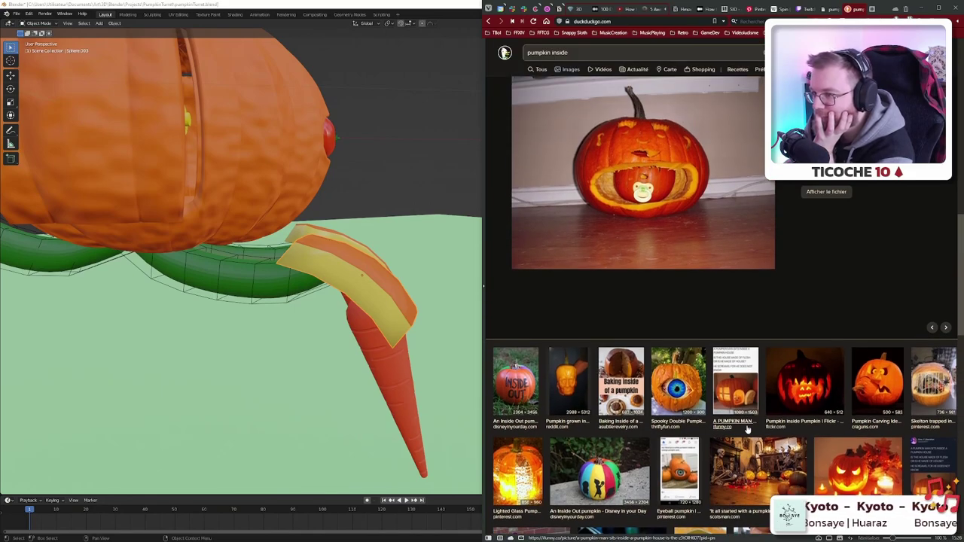
pyautogui.scroll(-2, 746, 428)
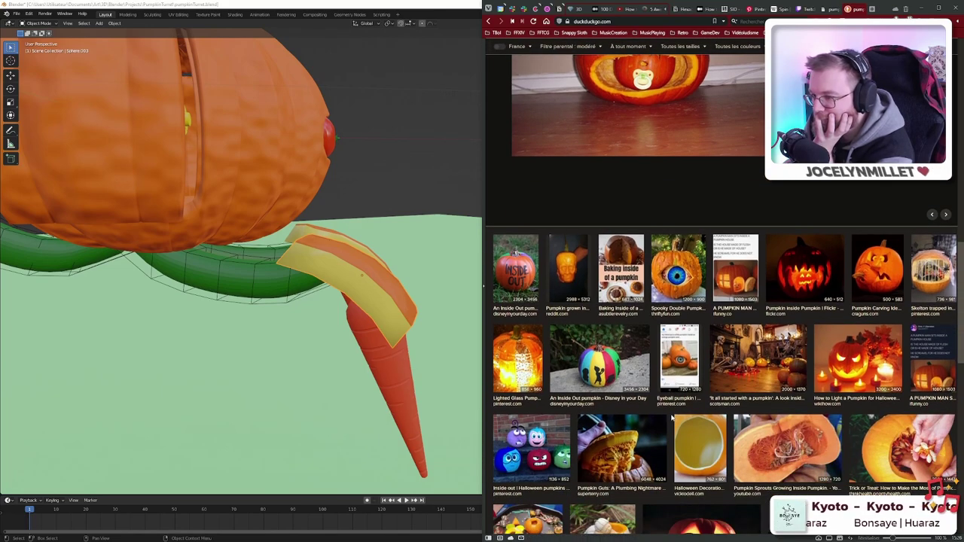
# - Preview the "Baking Inside of a Pumpkin" and "Inside out" Halloween pumpkin images and browse further interior references
pyautogui.click(621, 267)
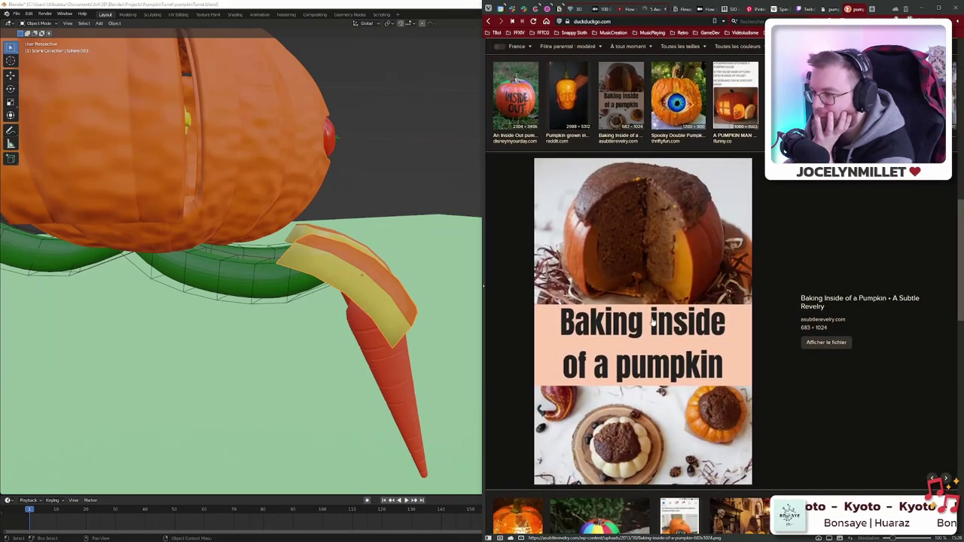
pyautogui.scroll(-4, 729, 403)
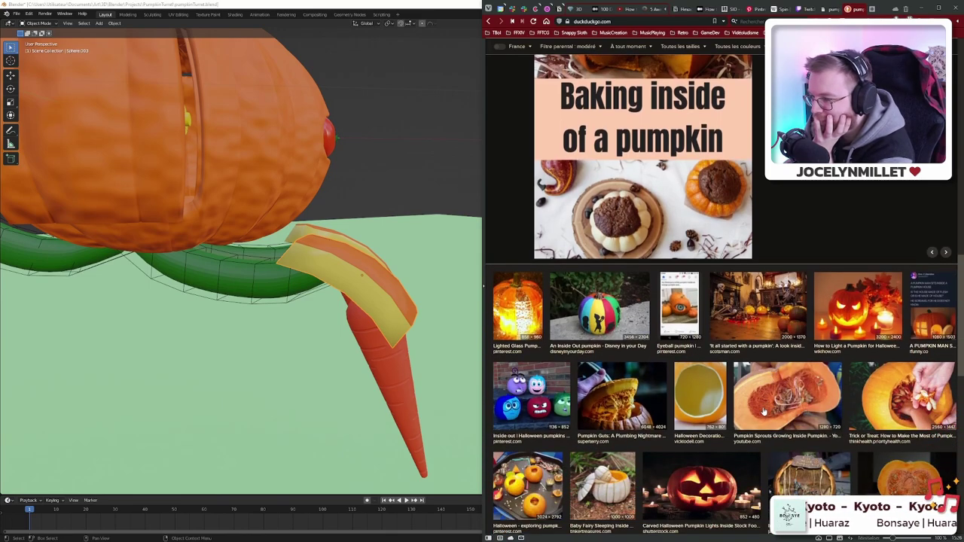
pyautogui.scroll(-1, 764, 411)
pyautogui.click(558, 327)
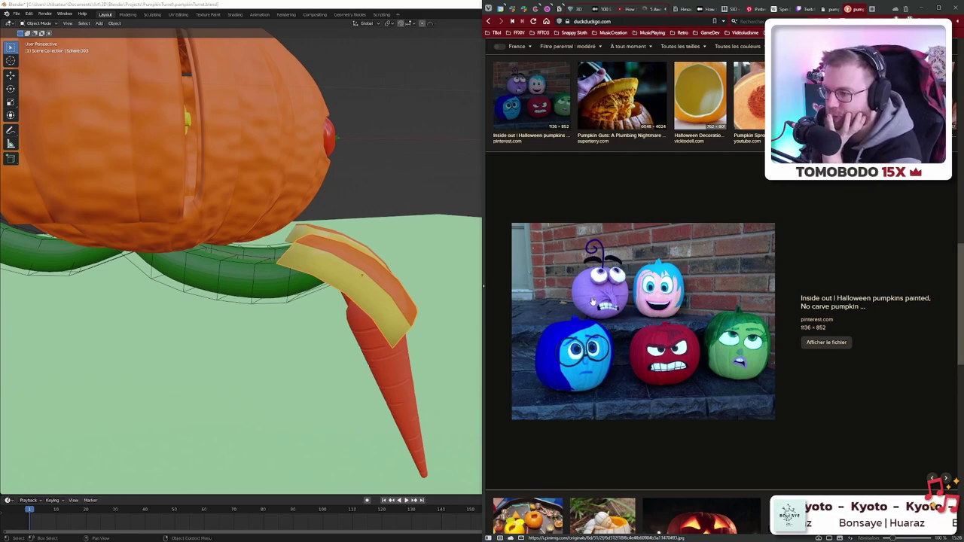
pyautogui.scroll(-2, 693, 371)
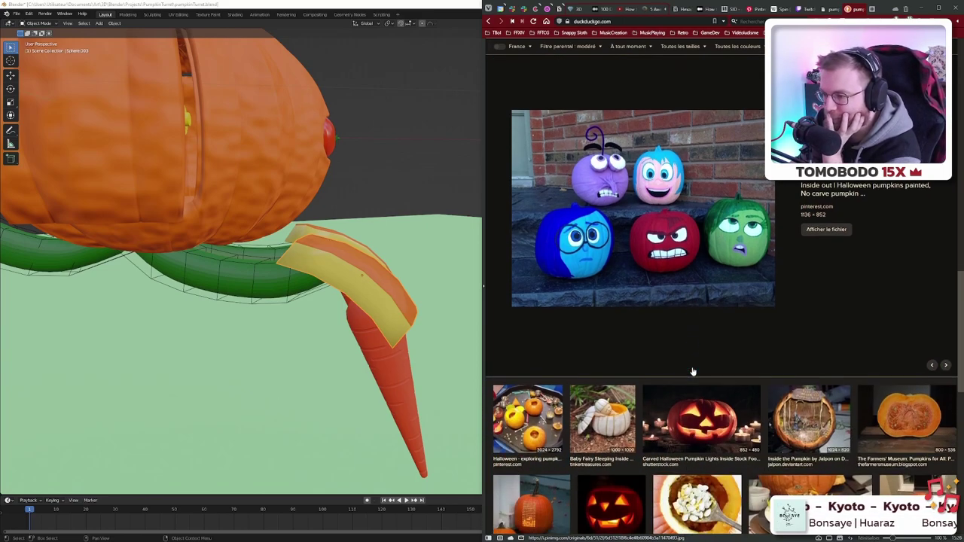
pyautogui.scroll(-1, 693, 371)
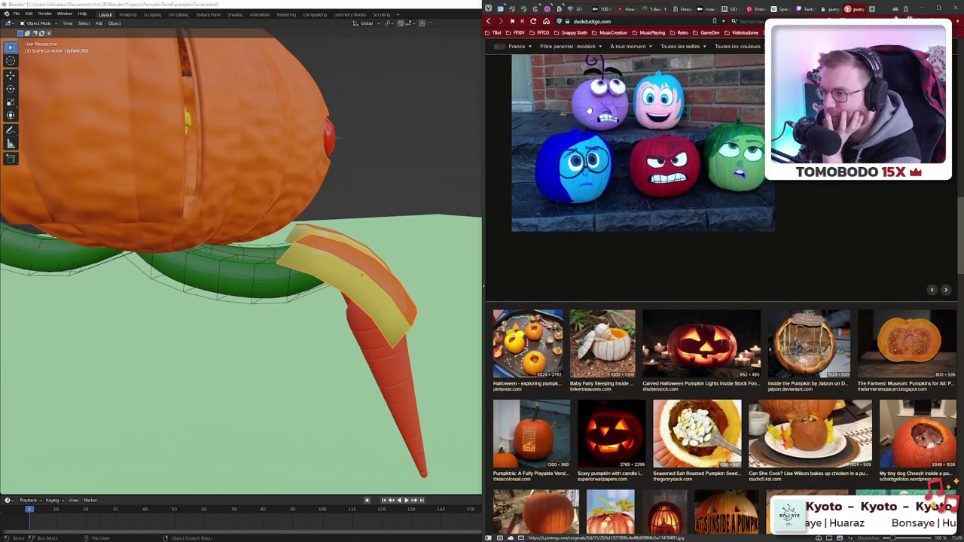
pyautogui.scroll(1, 599, 124)
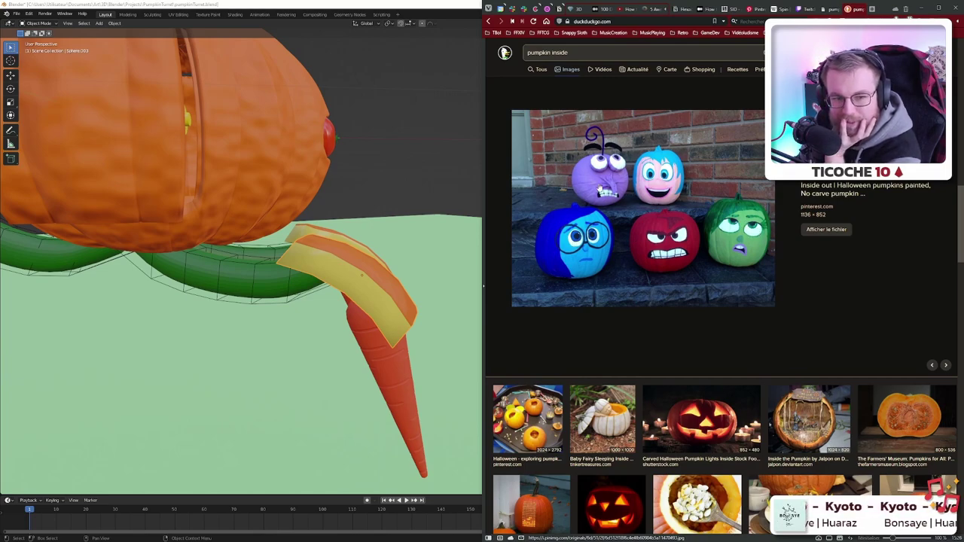
# - Preview the "Inside the Pumpkin" image from DeviantArt and examine its carved interior
pyautogui.scroll(-1, 789, 394)
pyautogui.click(796, 358)
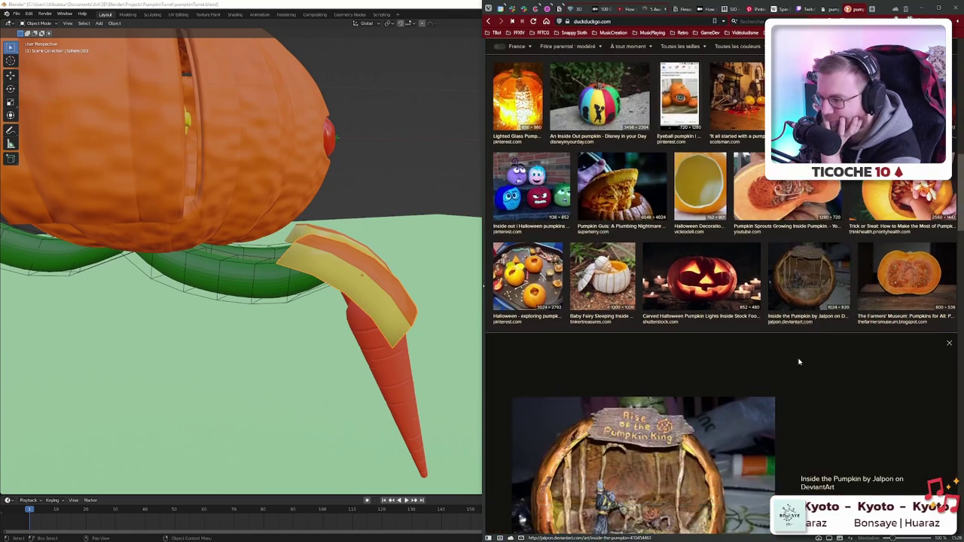
pyautogui.scroll(1, 737, 385)
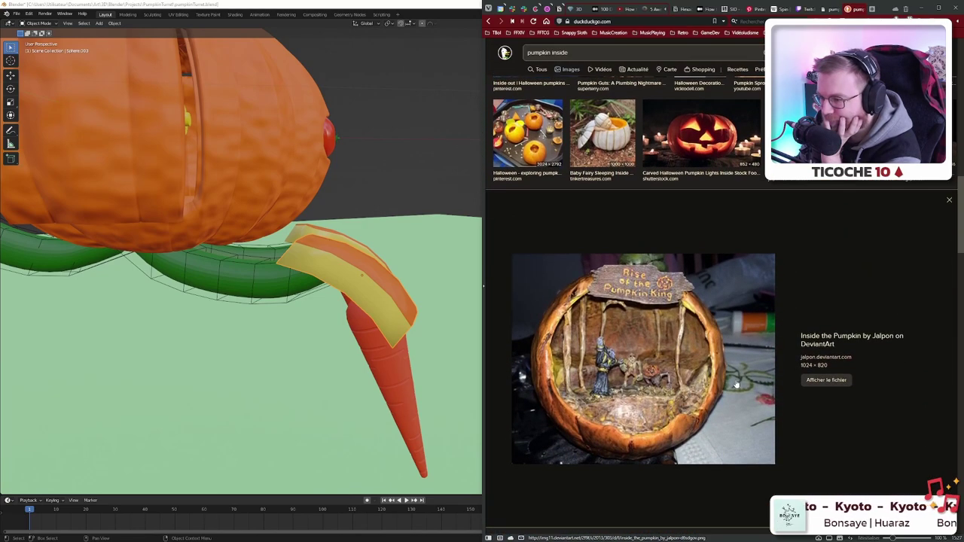
pyautogui.scroll(3, 737, 384)
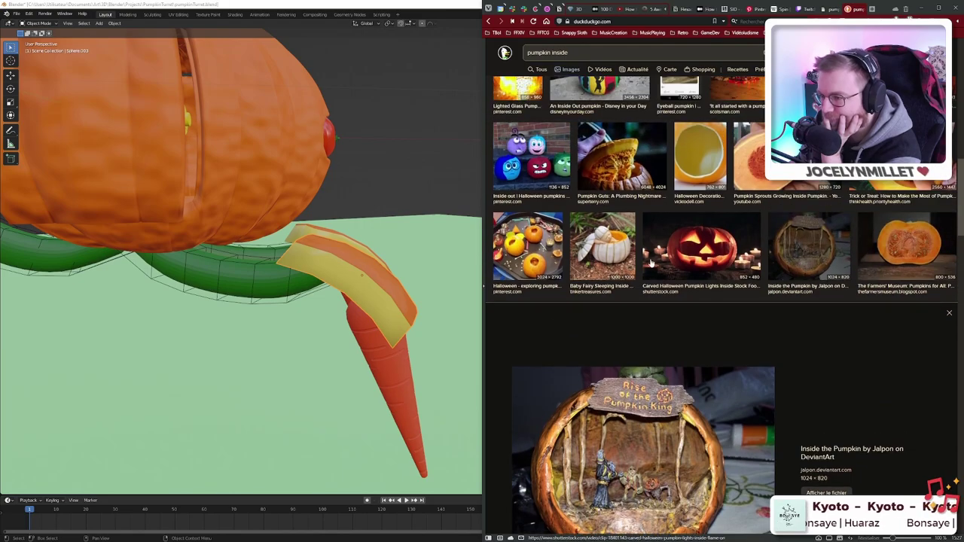
# - Examine the interior in the "Baby Fairy Sleeping Inside Pumpkin" image and the fibrous flesh in the biology.stackexchange.com pumpkin photo
pyautogui.click(594, 254)
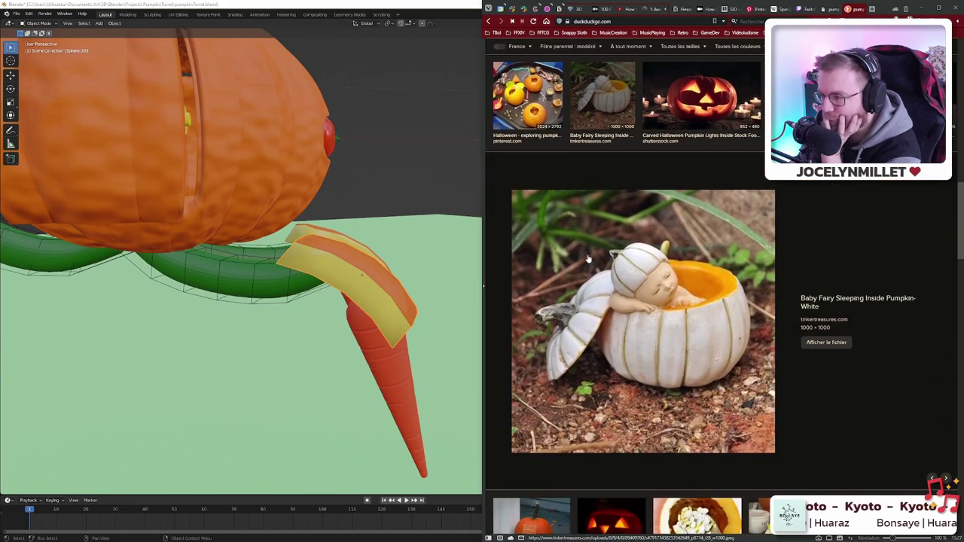
pyautogui.scroll(5, 712, 354)
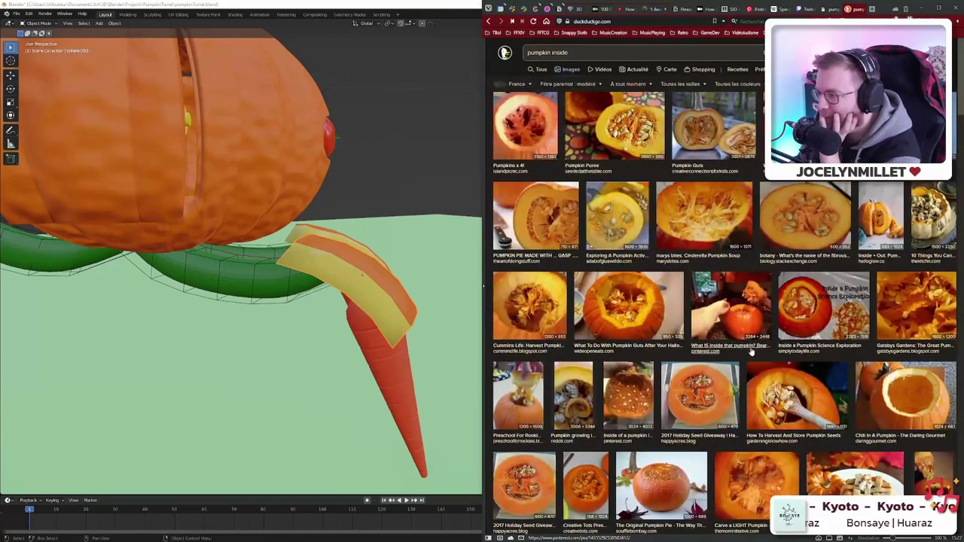
pyautogui.click(814, 244)
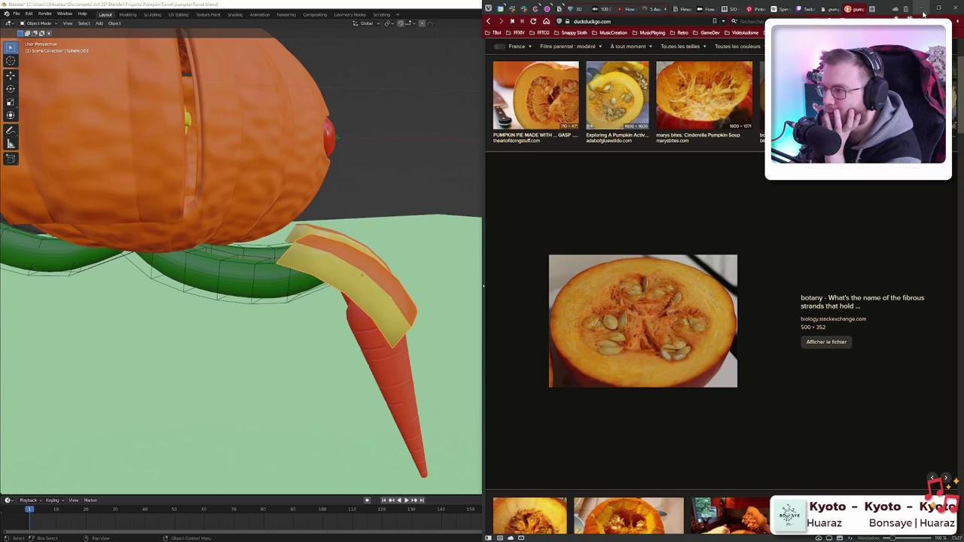
# - Return to Blender, open the Shading workspace and move InsidePumpkin's Material Output node above the Principled BSDF
pyautogui.click(923, 10)
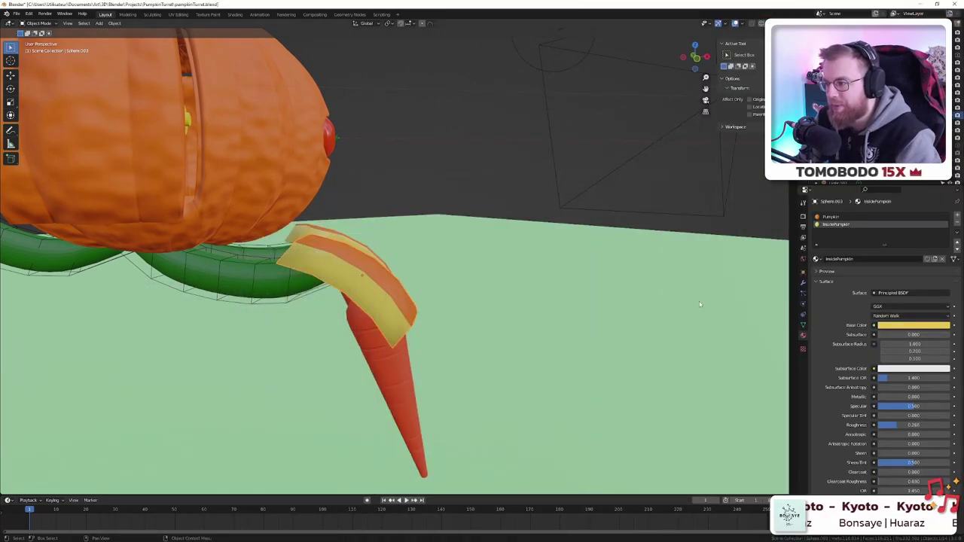
pyautogui.click(235, 15)
pyautogui.moveTo(452, 203); pyautogui.dragTo(486, 145, button='middle')
pyautogui.press('KP_Divide')
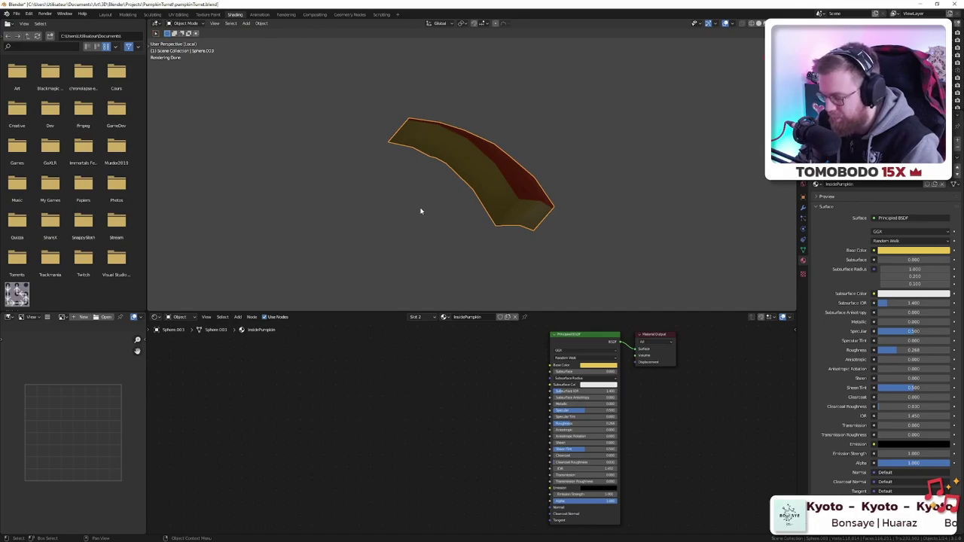
pyautogui.press('KP_Divide')
pyautogui.moveTo(301, 181); pyautogui.dragTo(373, 208, button='middle')
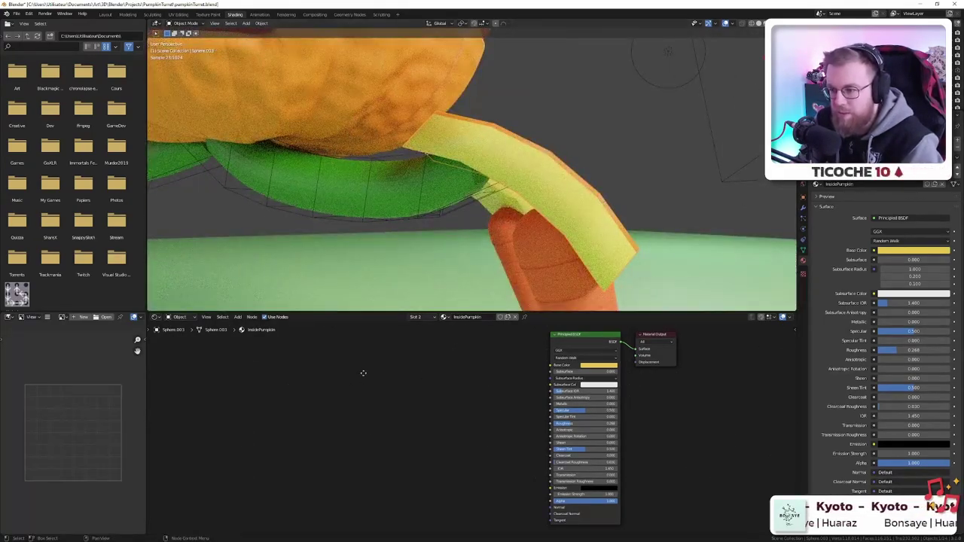
pyautogui.scroll(-3, 391, 396)
pyautogui.moveTo(363, 374); pyautogui.dragTo(385, 415, button='middle')
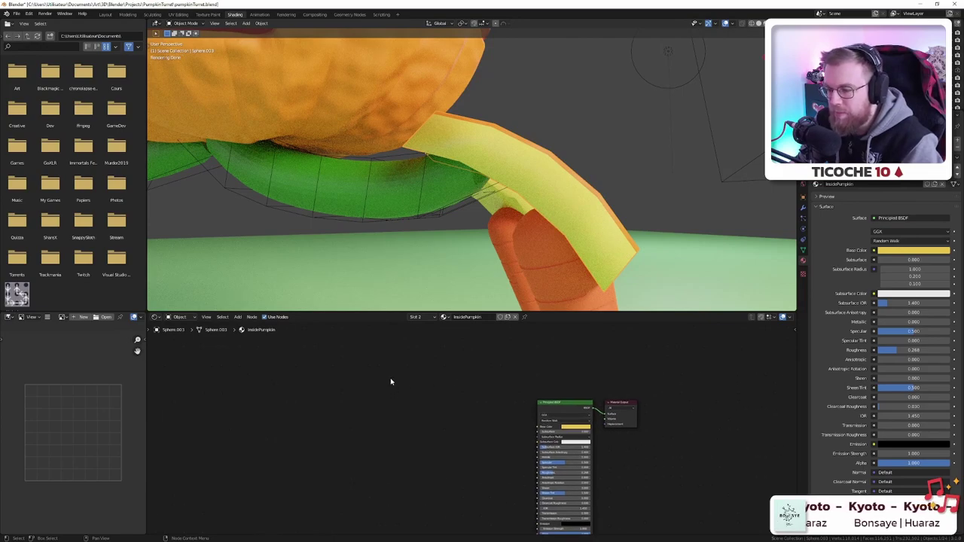
pyautogui.moveTo(621, 408); pyautogui.dragTo(625, 359)
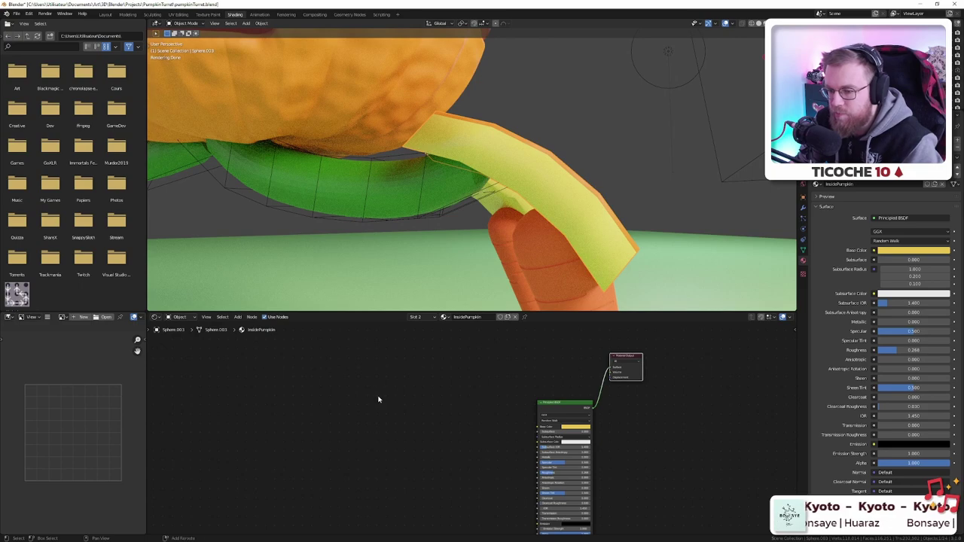
# - Add a Wave Texture node to the InsidePumpkin material and preview its Color output on the shell pieces
pyautogui.hotkey('shift', 'a')
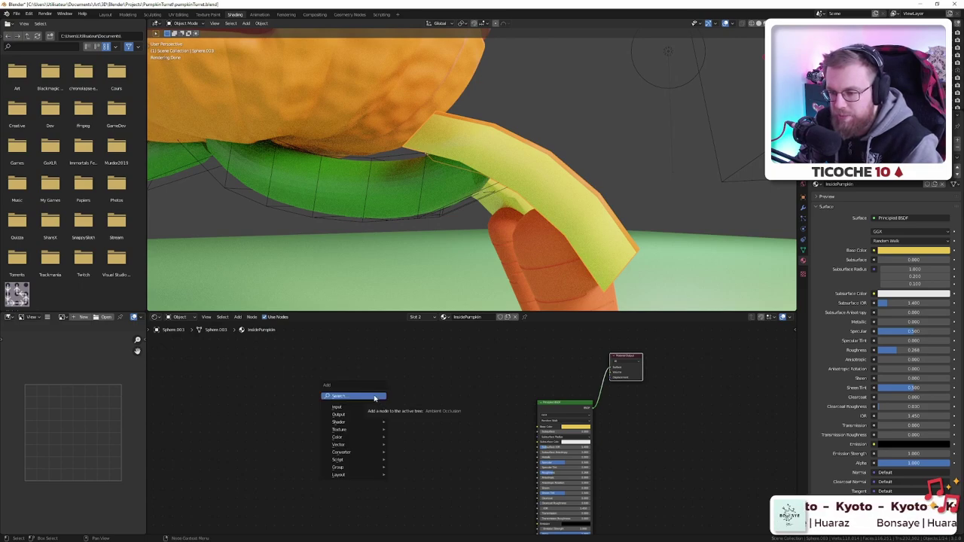
pyautogui.click(374, 397)
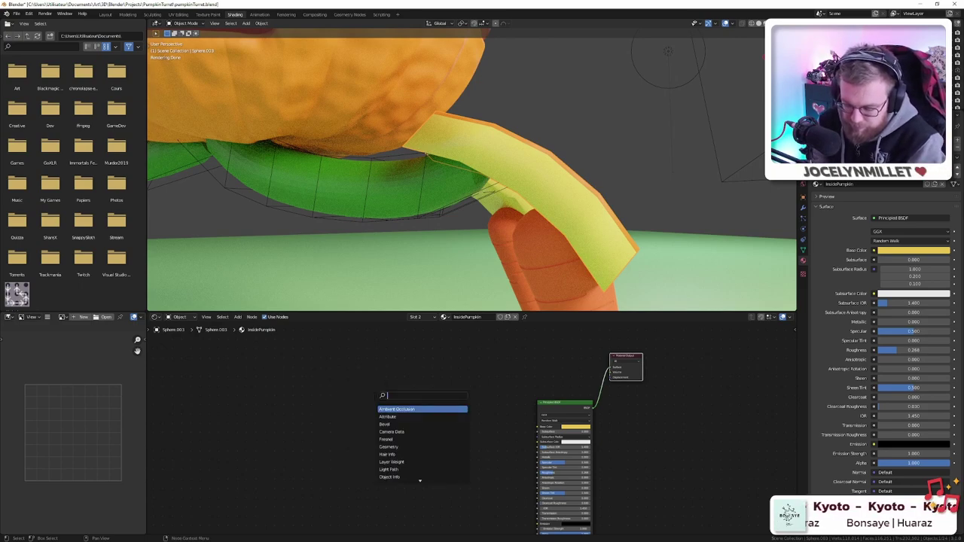
pyautogui.write('w')
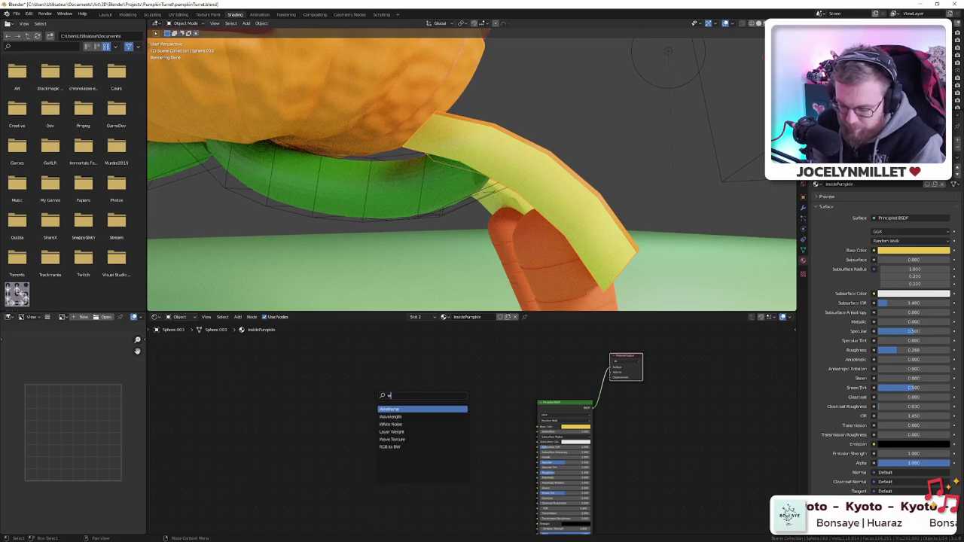
pyautogui.write('ave')
pyautogui.press('Down')
pyautogui.press('Return')
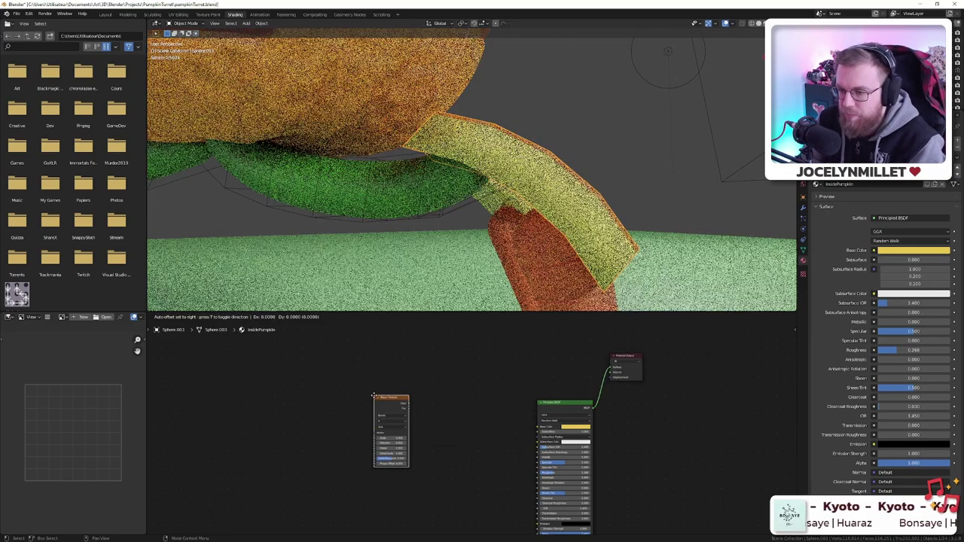
pyautogui.click(362, 354)
pyautogui.keyDown('ctrl'); pyautogui.keyDown('shift'); pyautogui.click(362, 354); pyautogui.keyUp('shift'); pyautogui.keyUp('ctrl')
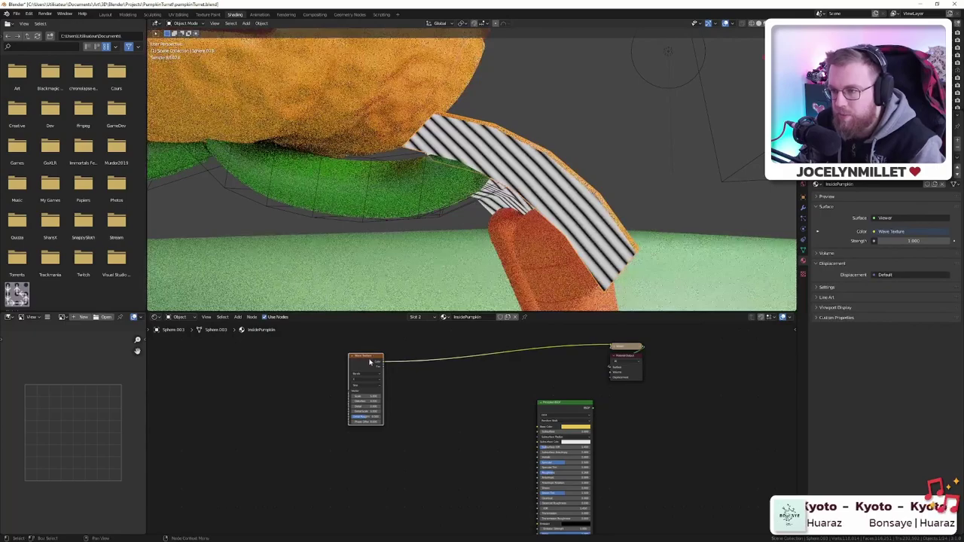
# - Set the Wave Texture's Distortion to 8.5 and Detail to 9.3, and display the viewport in Material Preview shading
pyautogui.moveTo(499, 219); pyautogui.dragTo(557, 218, button='middle')
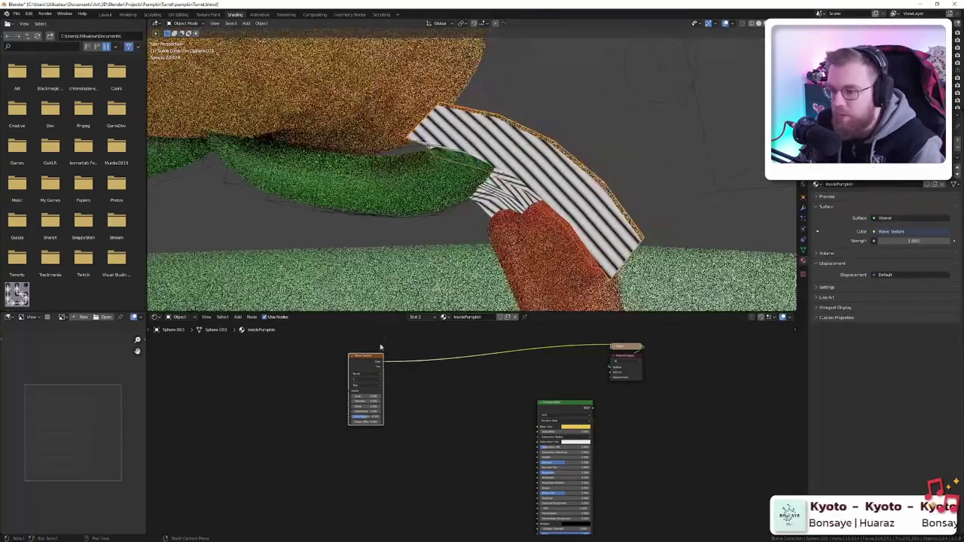
pyautogui.scroll(4, 354, 361)
pyautogui.moveTo(318, 393); pyautogui.dragTo(392, 437, button='middle')
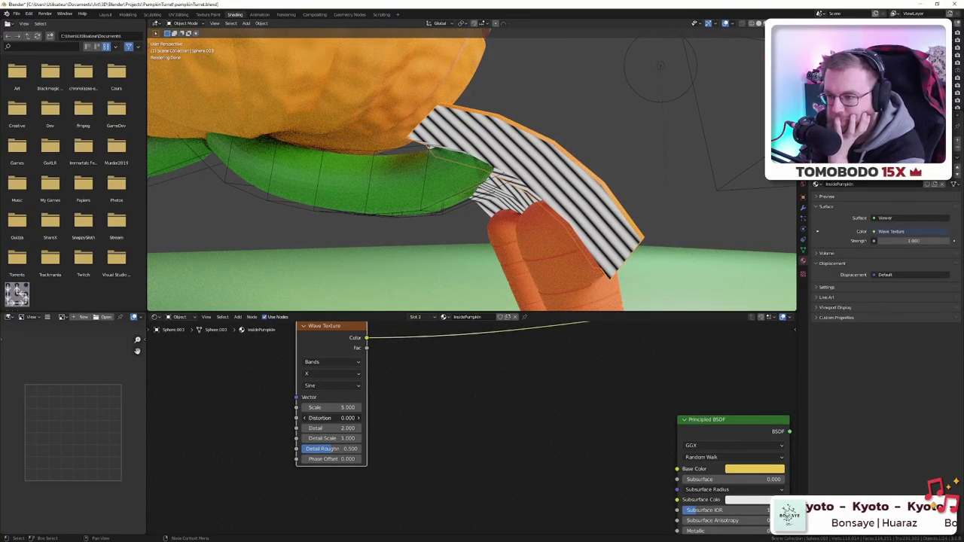
pyautogui.moveTo(332, 418); pyautogui.dragTo(349, 418)
pyautogui.press('z')
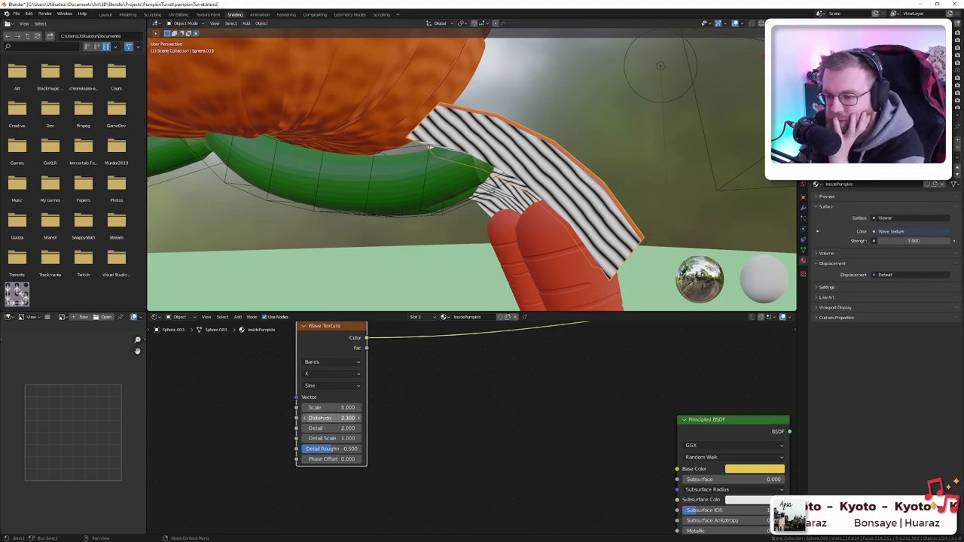
pyautogui.moveTo(331, 418)
pyautogui.mouseDown()
pyautogui.moveTo(392, 418)
pyautogui.moveTo(347, 418)
pyautogui.moveTo(358, 428)
pyautogui.mouseUp()
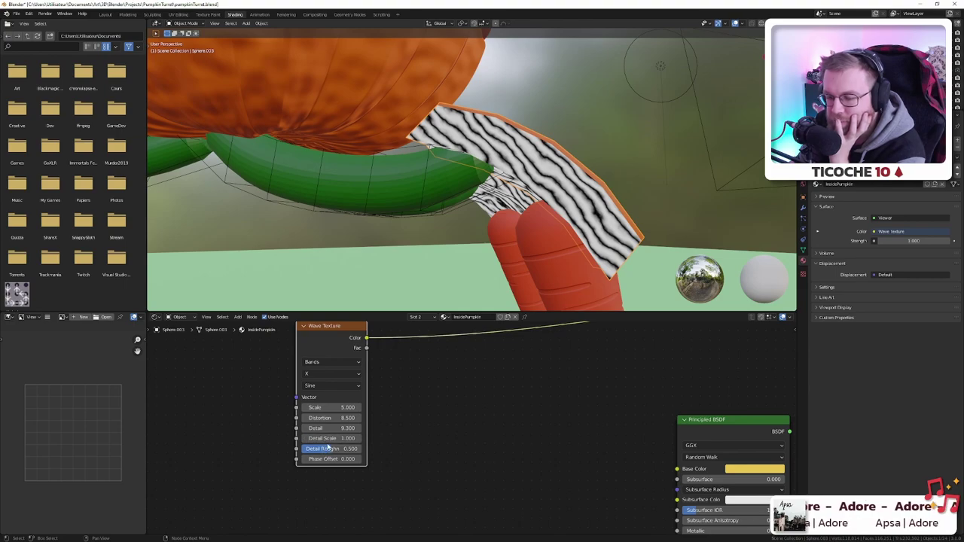
# - Try the Saw wave profile, settle on Triangle, and reposition the Wave Texture node in the node graph
pyautogui.click(320, 363)
pyautogui.click(320, 364)
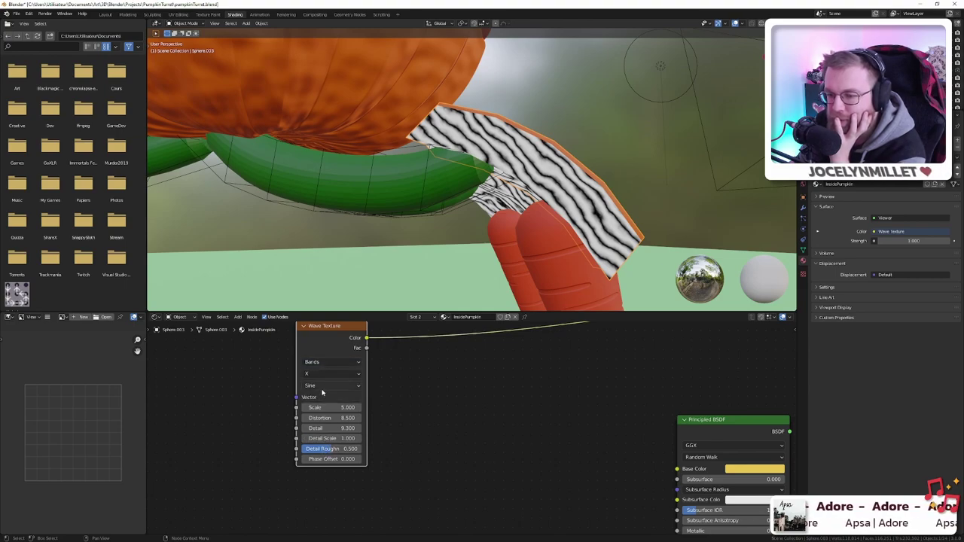
pyautogui.click(324, 389)
pyautogui.click(323, 408)
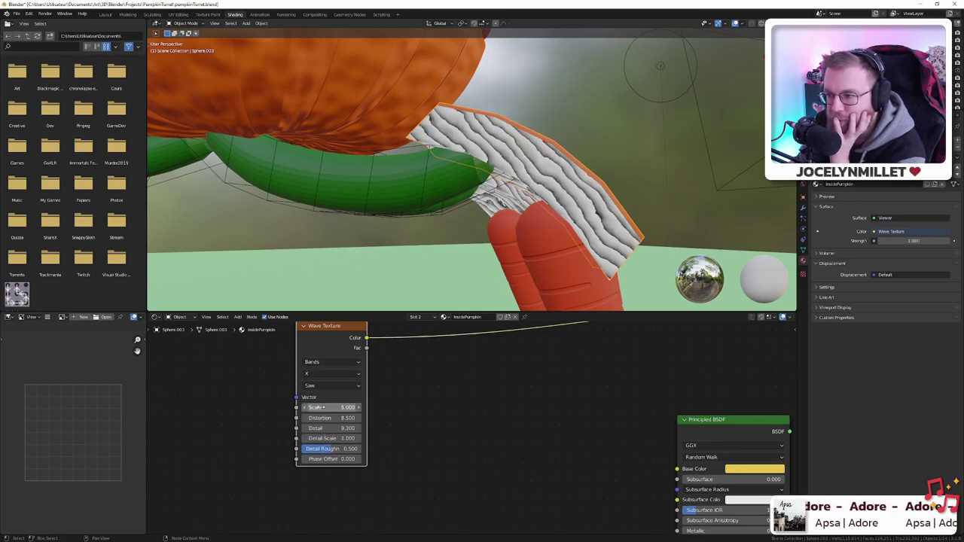
pyautogui.click(324, 386)
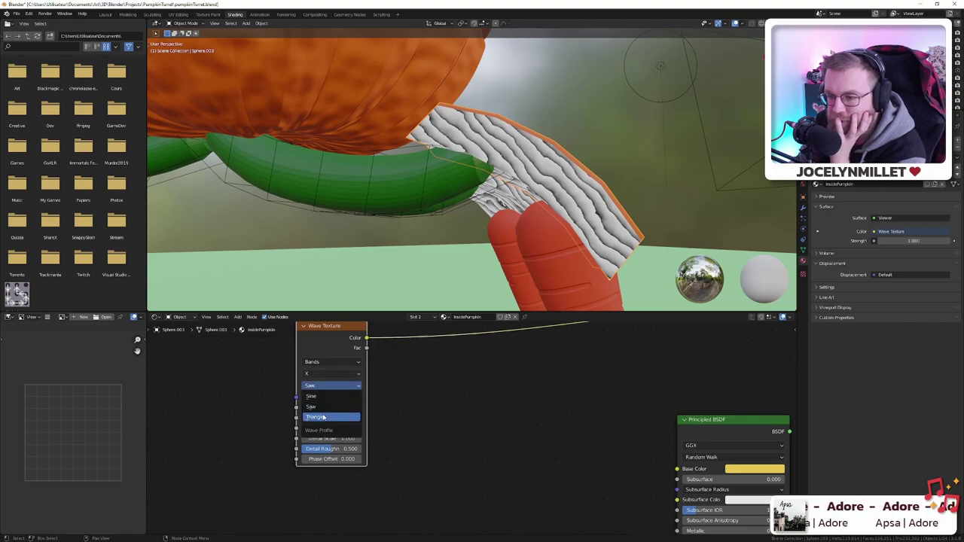
pyautogui.click(322, 405)
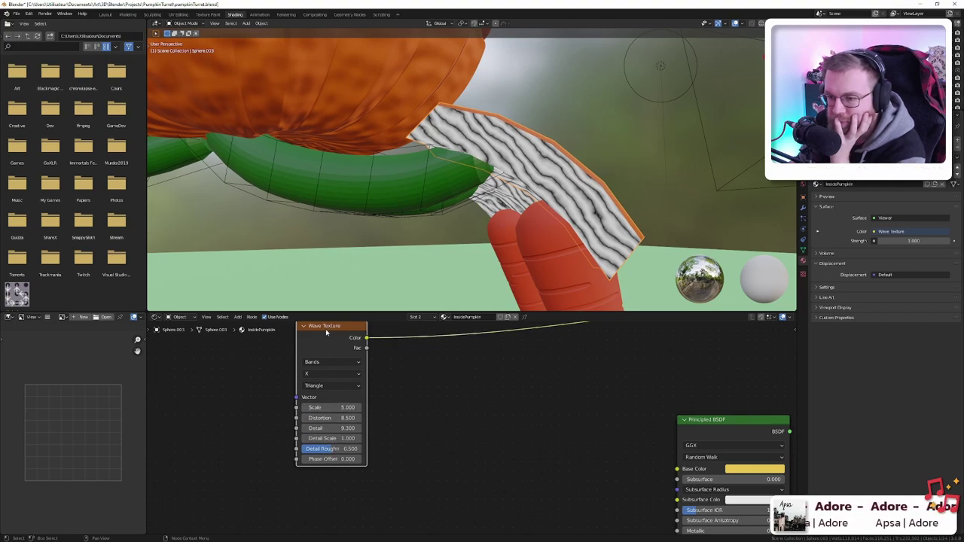
pyautogui.moveTo(329, 327); pyautogui.dragTo(383, 353)
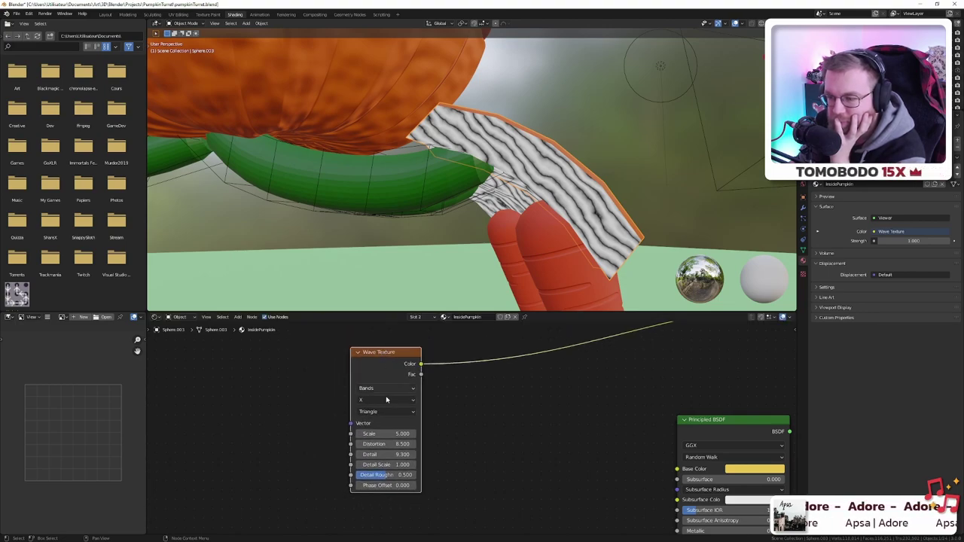
# - Compare the Wave Texture's Fac and Color outputs on the underside of the shell piece
pyautogui.scroll(-2, 619, 221)
pyautogui.moveTo(617, 205); pyautogui.dragTo(535, 276, button='middle')
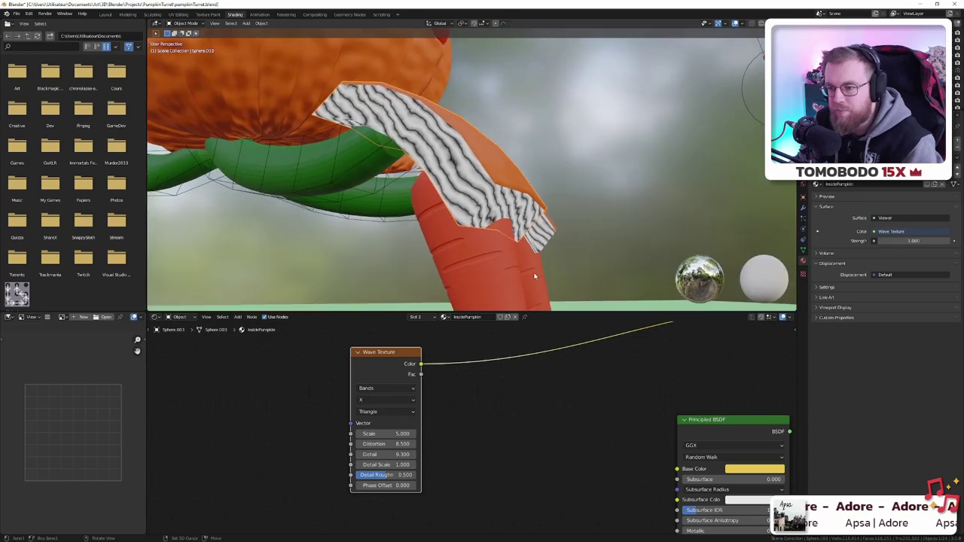
pyautogui.keyDown('ctrl'); pyautogui.keyDown('shift'); pyautogui.click(380, 360); pyautogui.keyUp('shift'); pyautogui.keyUp('ctrl')
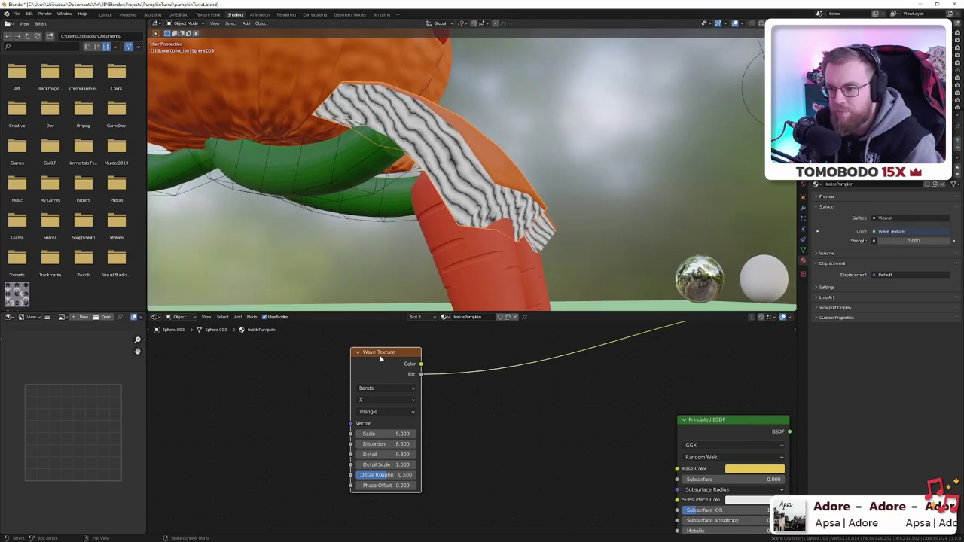
pyautogui.keyDown('ctrl'); pyautogui.keyDown('shift'); pyautogui.click(382, 359); pyautogui.keyUp('shift'); pyautogui.keyUp('ctrl')
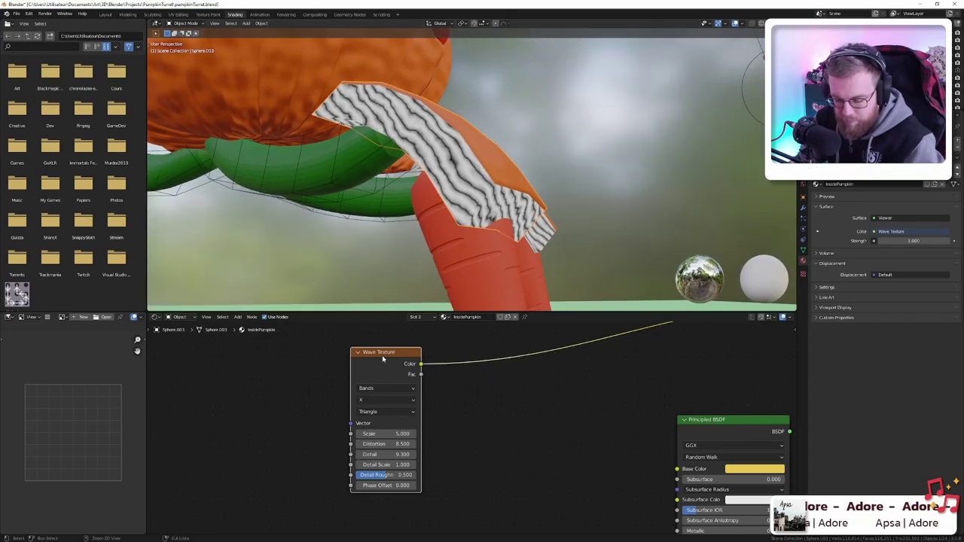
# - Add Texture Coordinate and Mapping nodes before the Wave Texture and try rotating the mapping 17.3° about Y
pyautogui.hotkey('ctrl', 't')
pyautogui.moveTo(423, 419); pyautogui.dragTo(536, 401, button='middle')
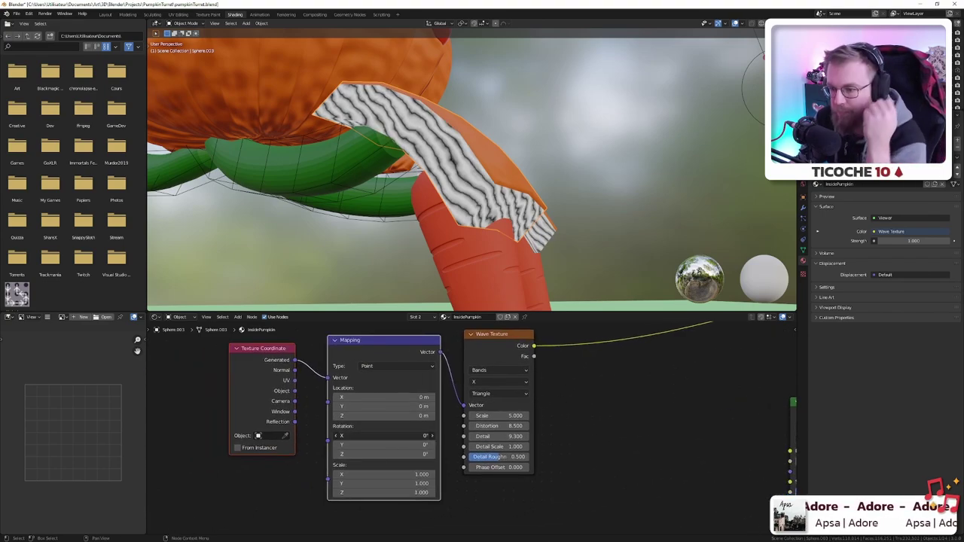
pyautogui.moveTo(384, 435); pyautogui.dragTo(456, 445)
pyautogui.hotkey('ctrl', 'z')
pyautogui.scroll(-3, 601, 278)
pyautogui.moveTo(602, 275); pyautogui.dragTo(460, 280, button='middle')
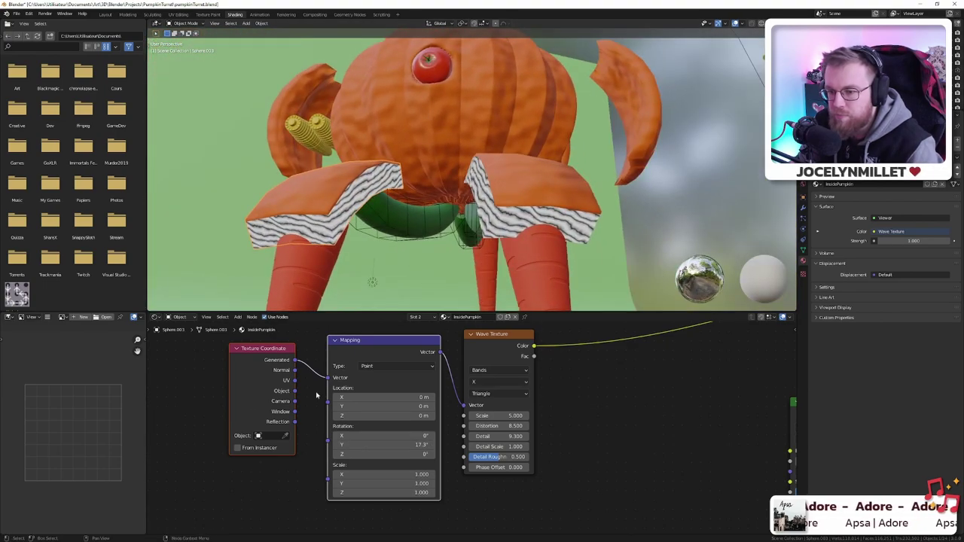
# - Try UV coordinates for the mapping, reset its Y rotation to 0° and test the other rotation axes
pyautogui.moveTo(325, 381); pyautogui.dragTo(324, 382)
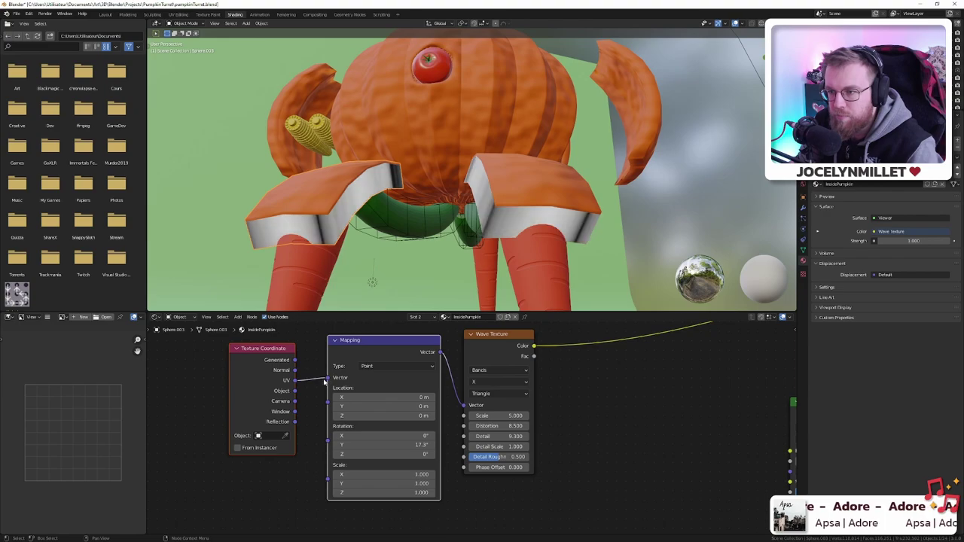
pyautogui.scroll(5, 306, 257)
pyautogui.click(412, 444)
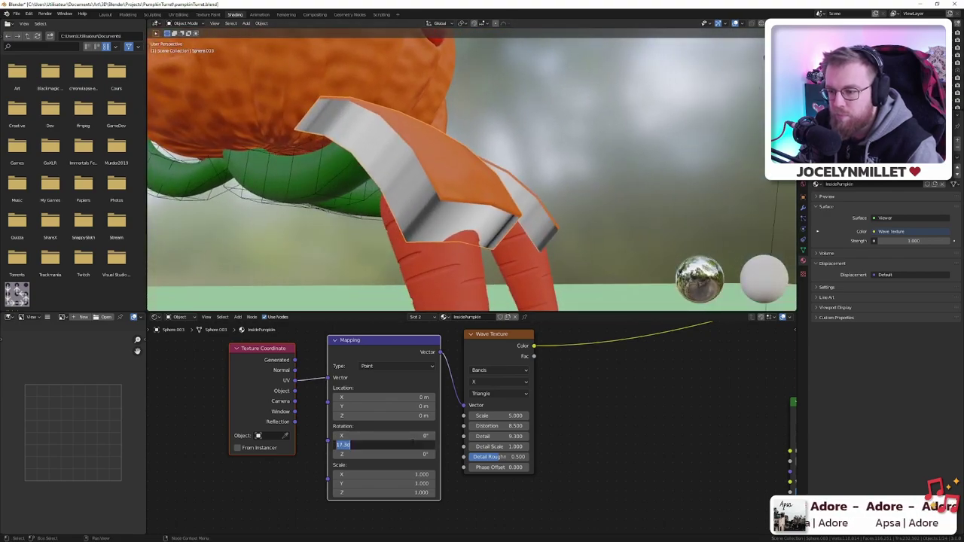
pyautogui.press('Return')
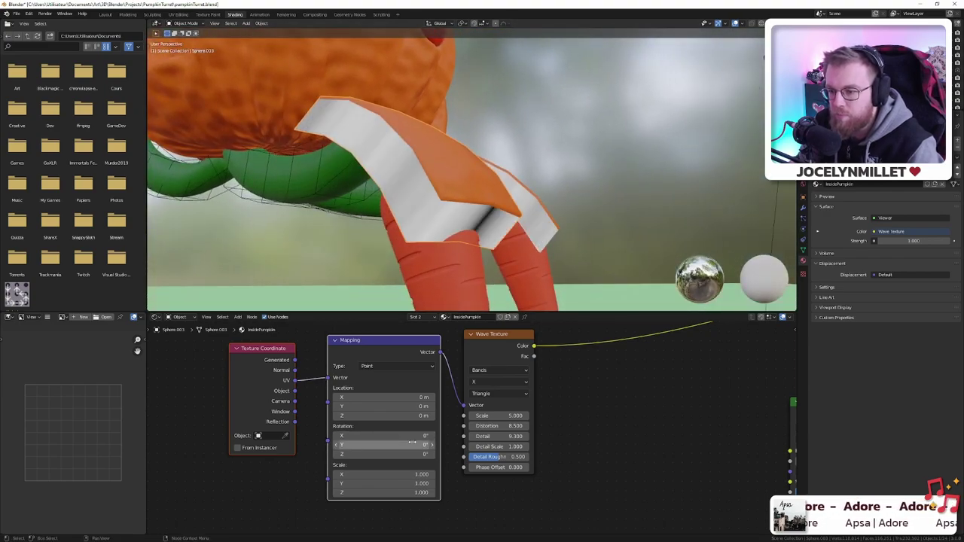
pyautogui.moveTo(412, 435); pyautogui.dragTo(333, 445)
pyautogui.hotkey('ctrl', 'z')
pyautogui.hotkey('ctrl', 'z')
pyautogui.moveTo(417, 454); pyautogui.dragTo(367, 454)
pyautogui.hotkey('ctrl', 'z')
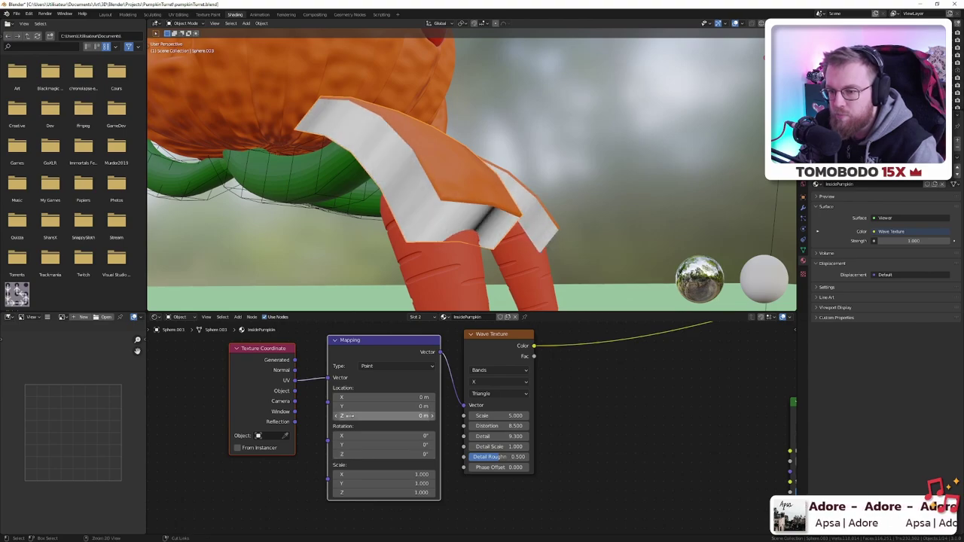
# - Try Object coordinates for the mapping, then delete the Texture Coordinate and Mapping nodes
pyautogui.moveTo(329, 379); pyautogui.dragTo(328, 377)
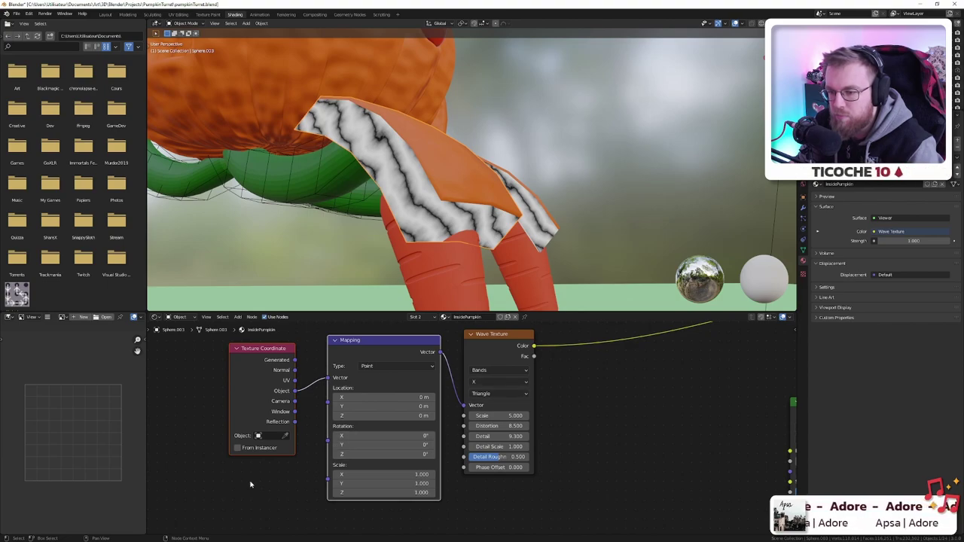
pyautogui.moveTo(251, 484); pyautogui.dragTo(340, 395)
pyautogui.press('x')
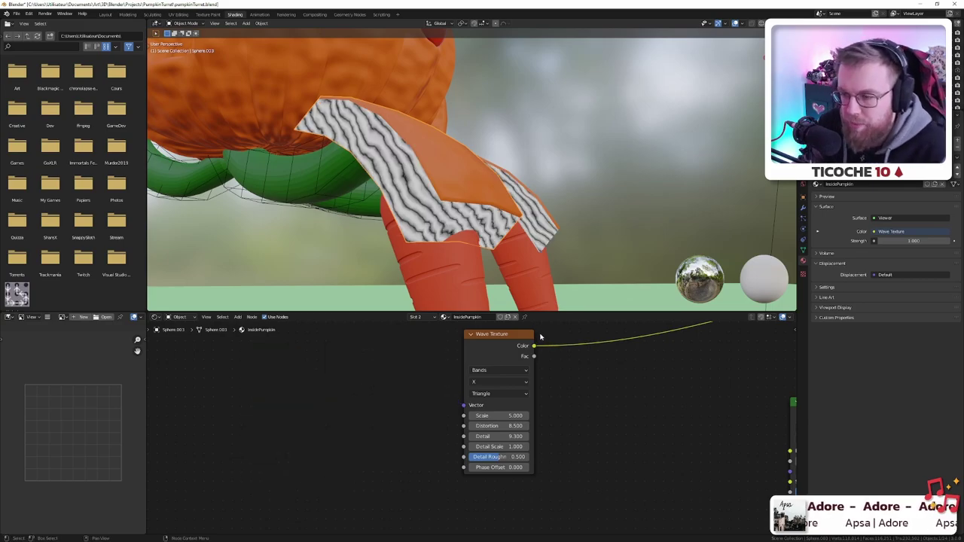
# - Set the Wave Texture's Scale to 12.9, Distortion to 14.2 and Detail to 3.4 for a finer fibrous pattern
pyautogui.moveTo(607, 226); pyautogui.dragTo(627, 249, button='middle')
pyautogui.scroll(3, 620, 231)
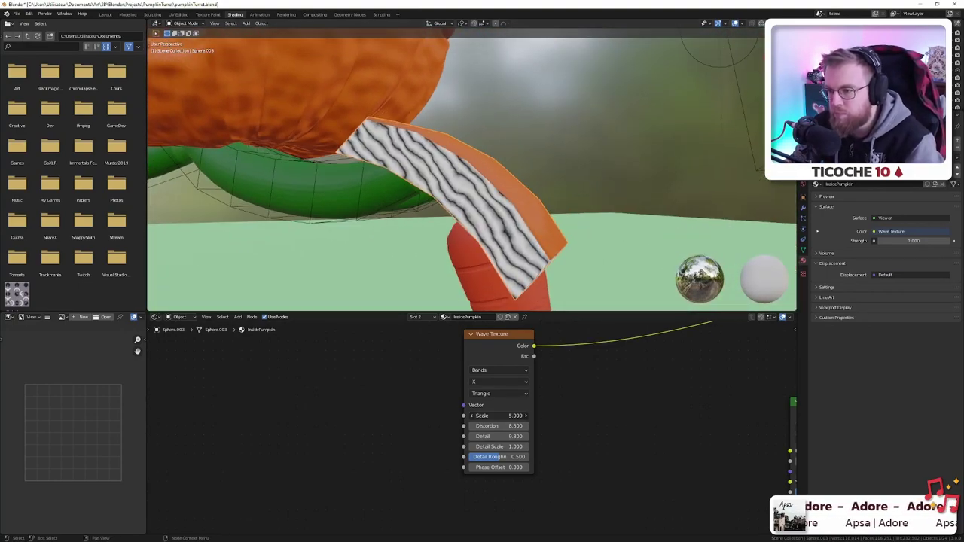
pyautogui.moveTo(497, 416); pyautogui.dragTo(499, 446)
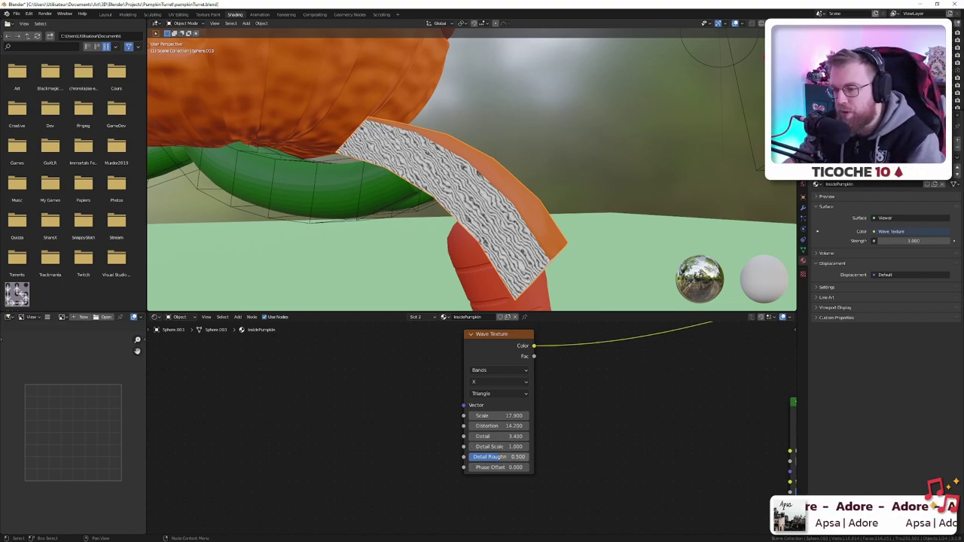
# - Set the Wave Texture's Detail Roughness to 0.515 and Scale to 10.9, try a different Phase Offset, and reset it to 0
pyautogui.moveTo(499, 457)
pyautogui.mouseDown()
pyautogui.moveTo(482, 457)
pyautogui.moveTo(496, 458)
pyautogui.mouseUp()
pyautogui.moveTo(499, 416); pyautogui.dragTo(481, 416)
pyautogui.moveTo(501, 467); pyautogui.dragTo(482, 468)
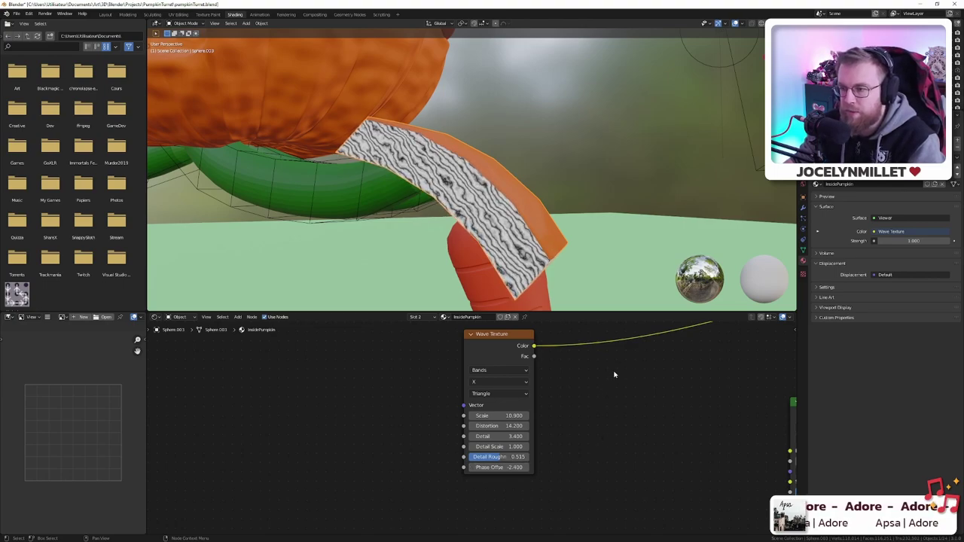
pyautogui.write('0')
pyautogui.press('Return')
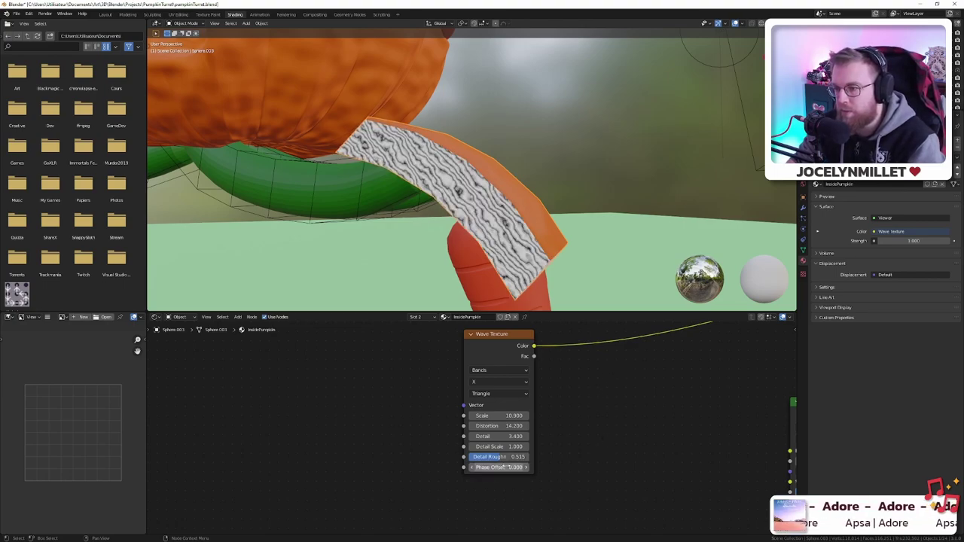
# - Compare the plain Principled BSDF with the Wave Texture preview on the shell piece
pyautogui.moveTo(587, 427); pyautogui.dragTo(566, 426, button='middle')
pyautogui.moveTo(627, 214); pyautogui.dragTo(546, 229, button='middle')
pyautogui.scroll(-2, 545, 415)
pyautogui.scroll(-1, 545, 415)
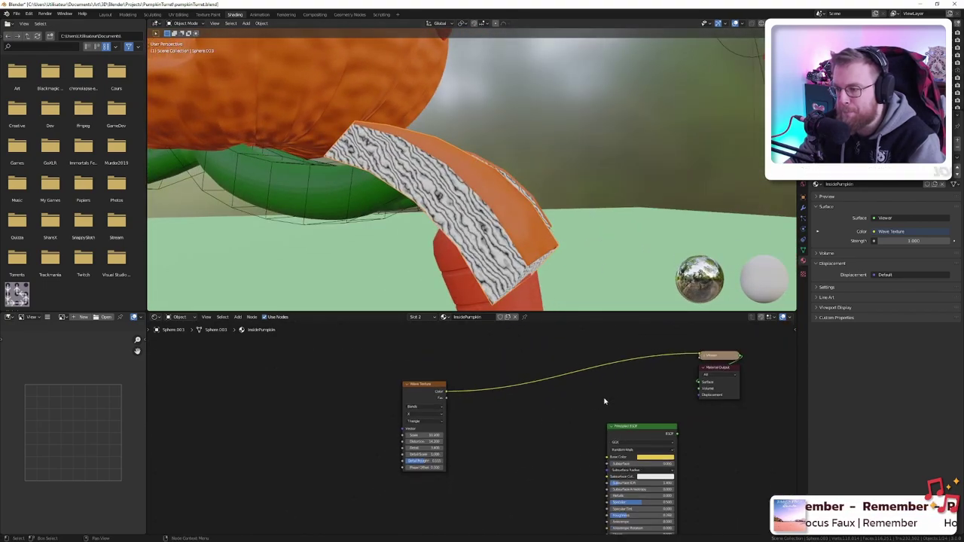
pyautogui.moveTo(604, 398); pyautogui.dragTo(508, 377, button='middle')
pyautogui.keyDown('ctrl'); pyautogui.keyDown('shift'); pyautogui.click(535, 411); pyautogui.keyUp('shift'); pyautogui.keyUp('ctrl')
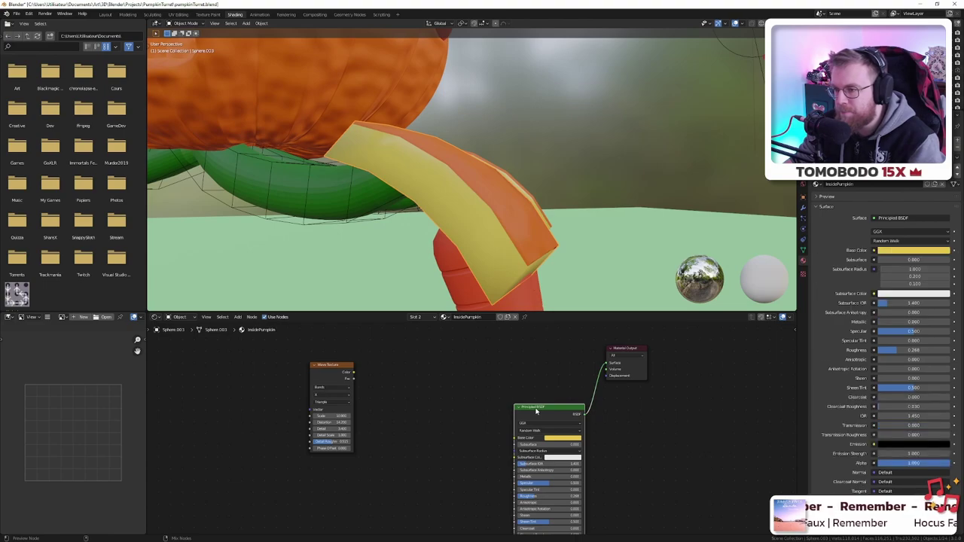
pyautogui.moveTo(409, 400); pyautogui.dragTo(363, 365, button='middle')
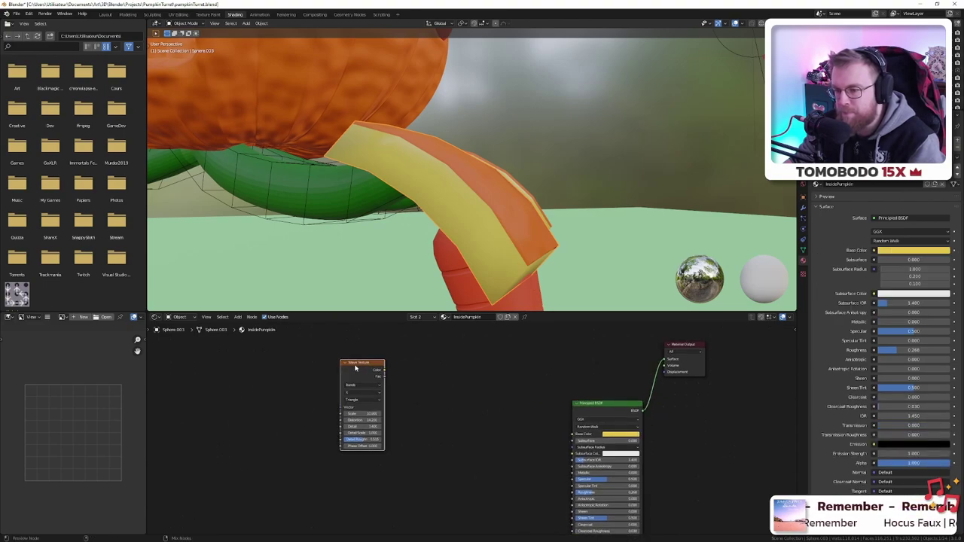
pyautogui.keyDown('ctrl'); pyautogui.keyDown('shift'); pyautogui.click(363, 369); pyautogui.keyUp('shift'); pyautogui.keyUp('ctrl')
pyautogui.moveTo(486, 383); pyautogui.dragTo(455, 414, button='middle')
pyautogui.scroll(2, 426, 411)
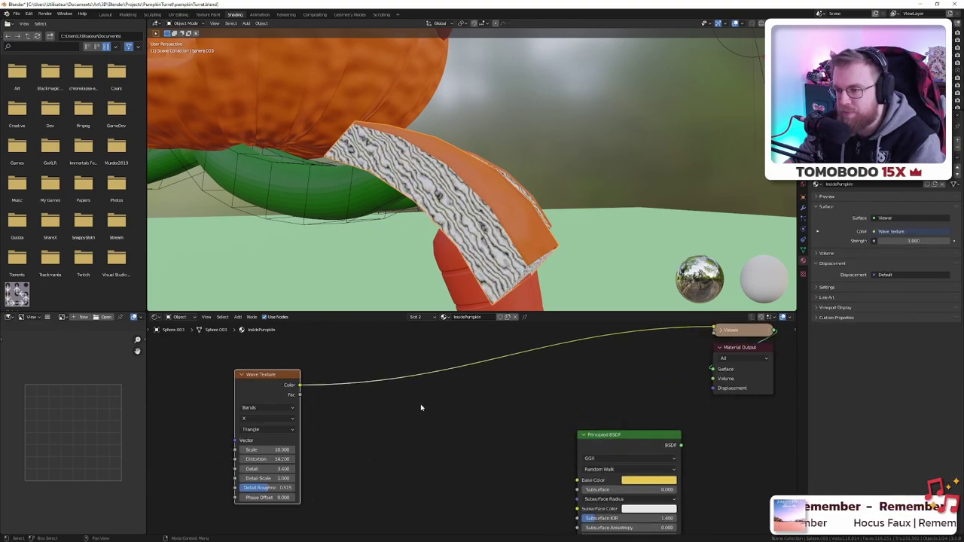
# - Add a ColorRamp node and insert it on the Wave Texture's Color output
pyautogui.scroll(-1, 422, 406)
pyautogui.hotkey('shift', 'a')
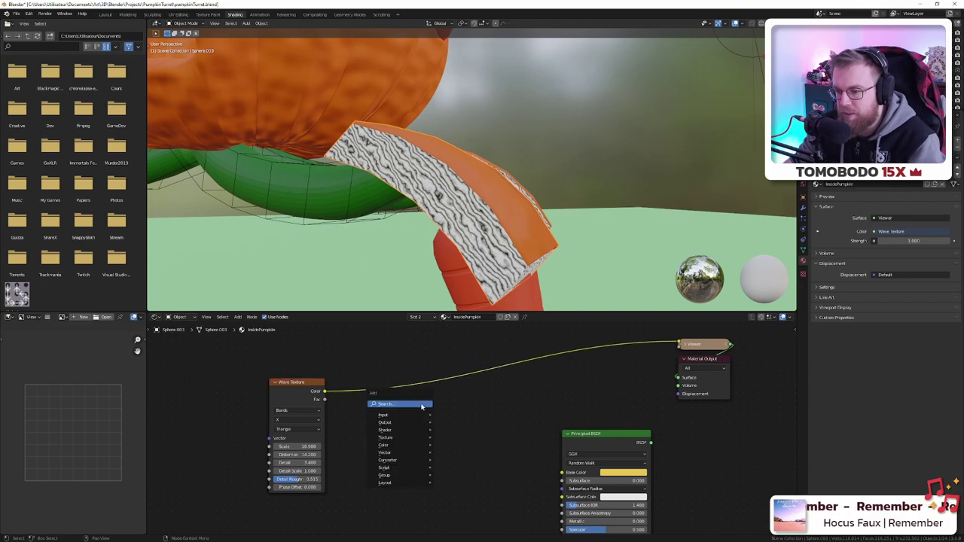
pyautogui.click(420, 405)
pyautogui.write('ramp')
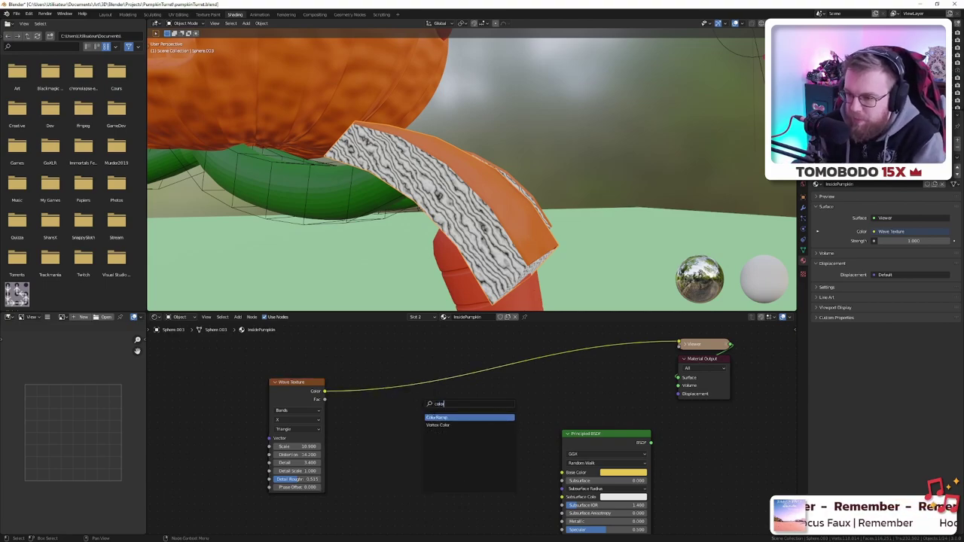
pyautogui.press('Return')
pyautogui.click(412, 381)
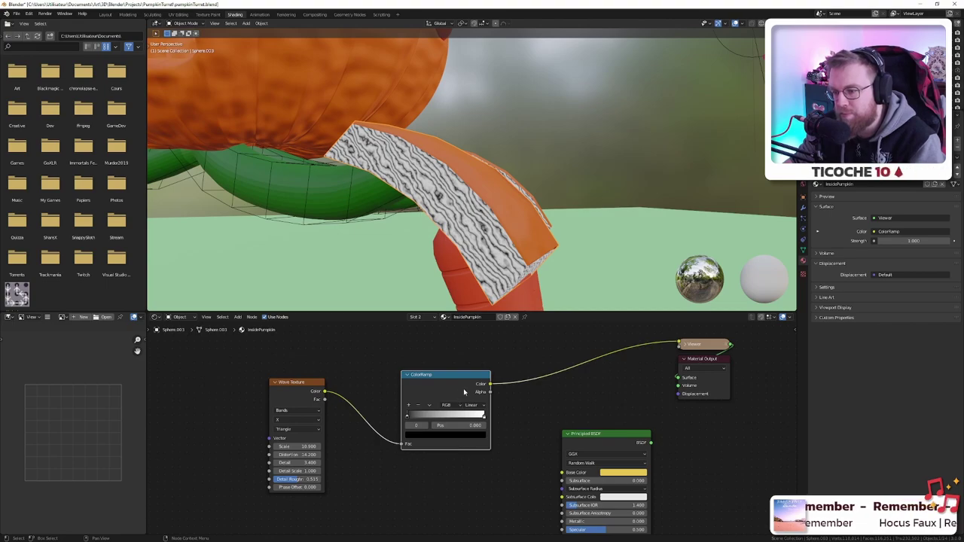
pyautogui.scroll(1, 473, 424)
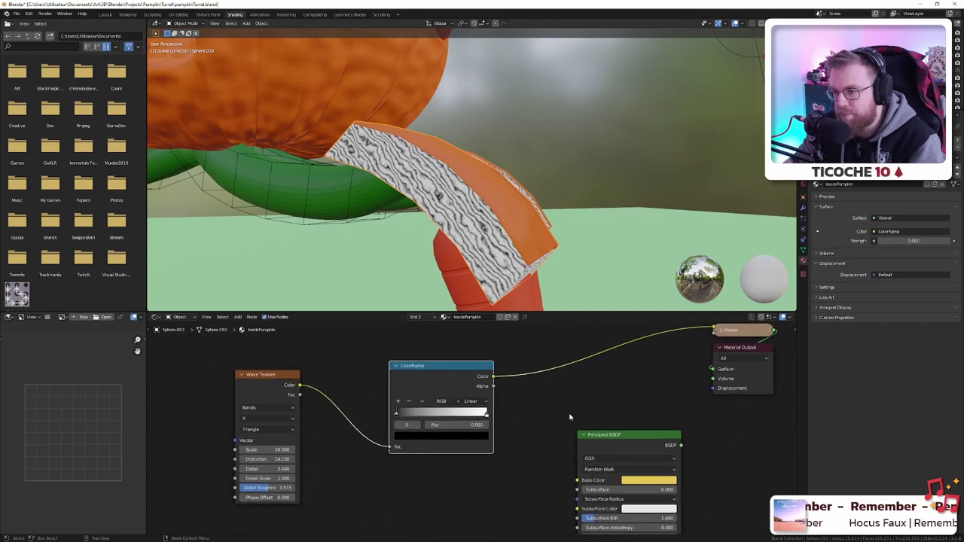
# - Connect the ColorRamp's Color to the Principled BSDF's Base Color and show the Principled BSDF on the surface
pyautogui.moveTo(569, 416); pyautogui.dragTo(494, 403, button='middle')
pyautogui.moveTo(418, 365); pyautogui.dragTo(502, 466)
pyautogui.keyDown('ctrl'); pyautogui.keyDown('shift'); pyautogui.click(554, 426); pyautogui.keyUp('shift'); pyautogui.keyUp('ctrl')
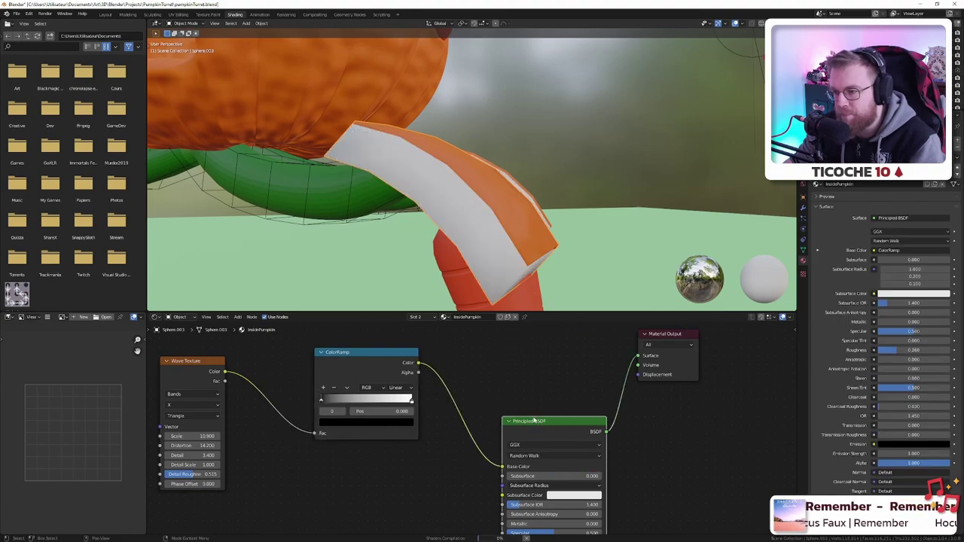
pyautogui.moveTo(427, 370); pyautogui.dragTo(473, 362, button='middle')
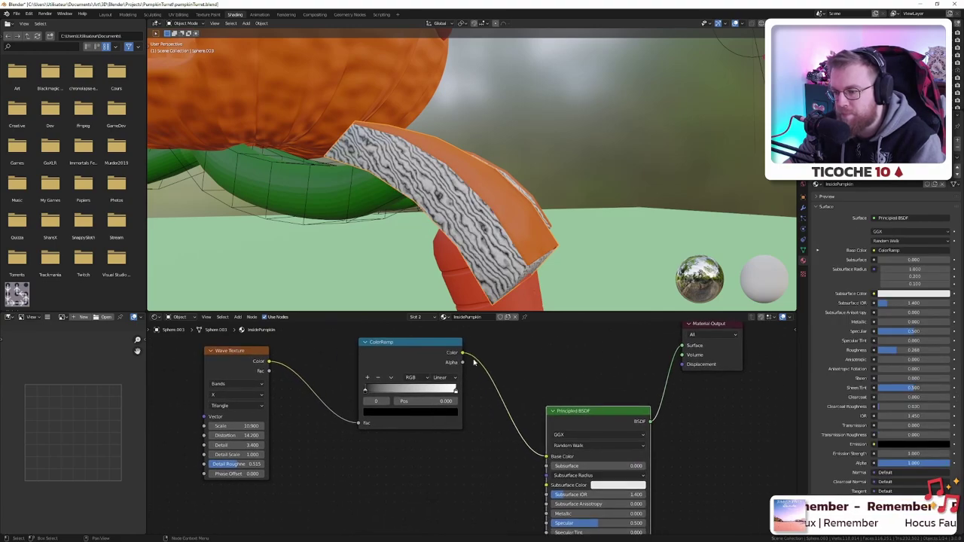
# - Unlink the Base Color, copy its yellow to the ColorRamp's white stop, and reconnect the ramp to the Base Color
pyautogui.moveTo(561, 457); pyautogui.dragTo(399, 404)
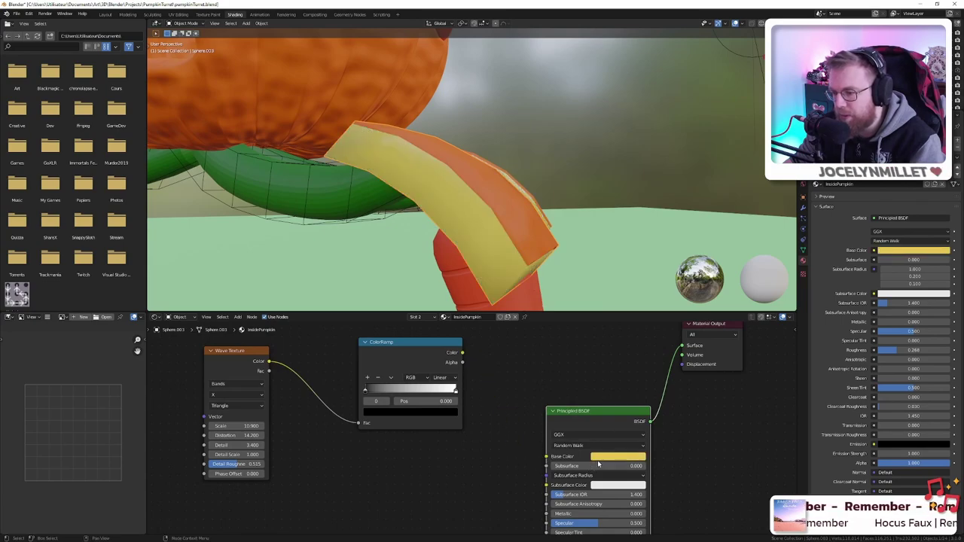
pyautogui.click(455, 392)
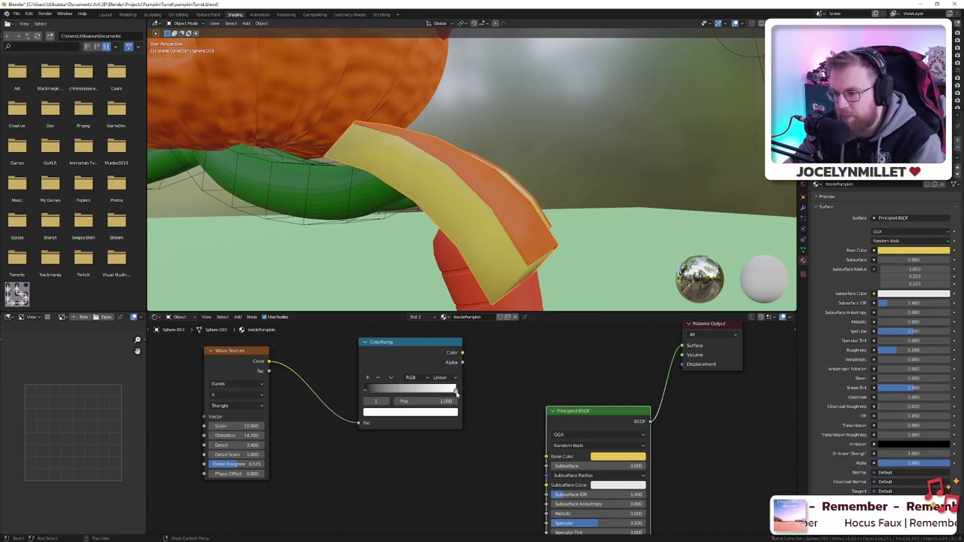
pyautogui.click(611, 457)
pyautogui.click(608, 458)
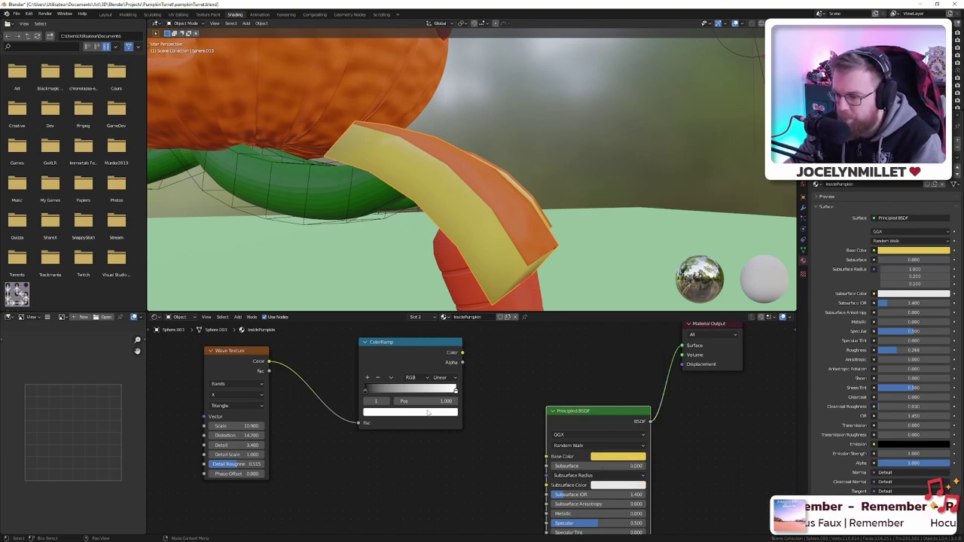
pyautogui.click(617, 450)
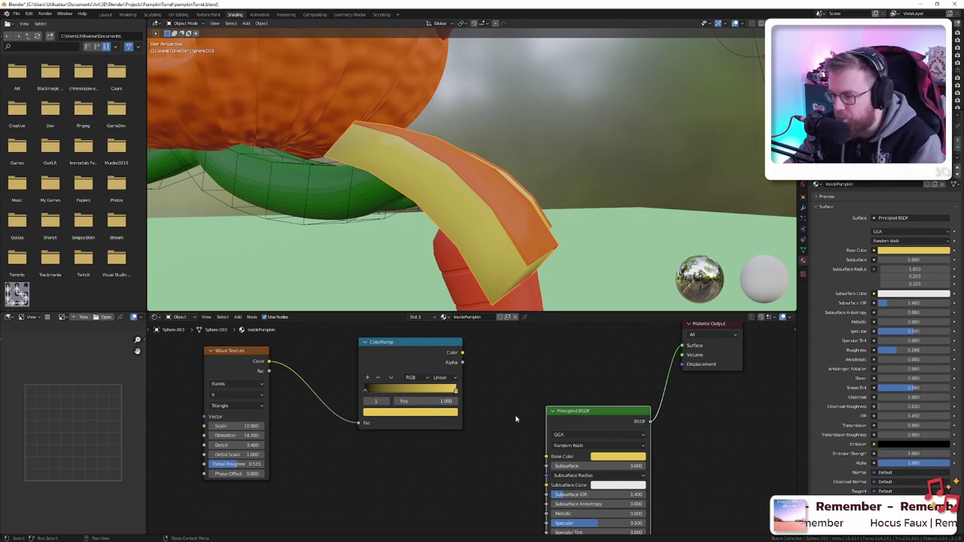
pyautogui.moveTo(462, 352); pyautogui.dragTo(548, 459)
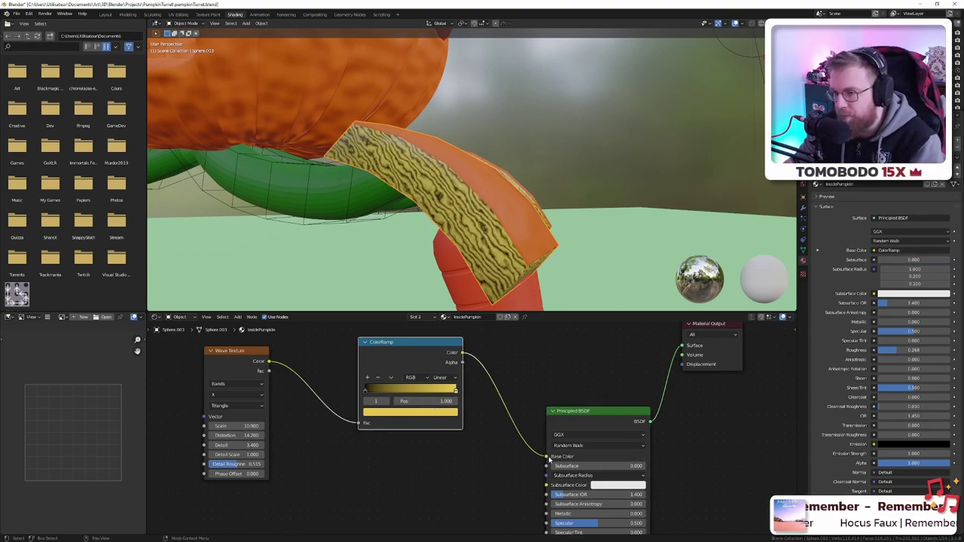
# - Give the ColorRamp's black stop the same yellow, darkened to a value of about 0.52
pyautogui.click(366, 392)
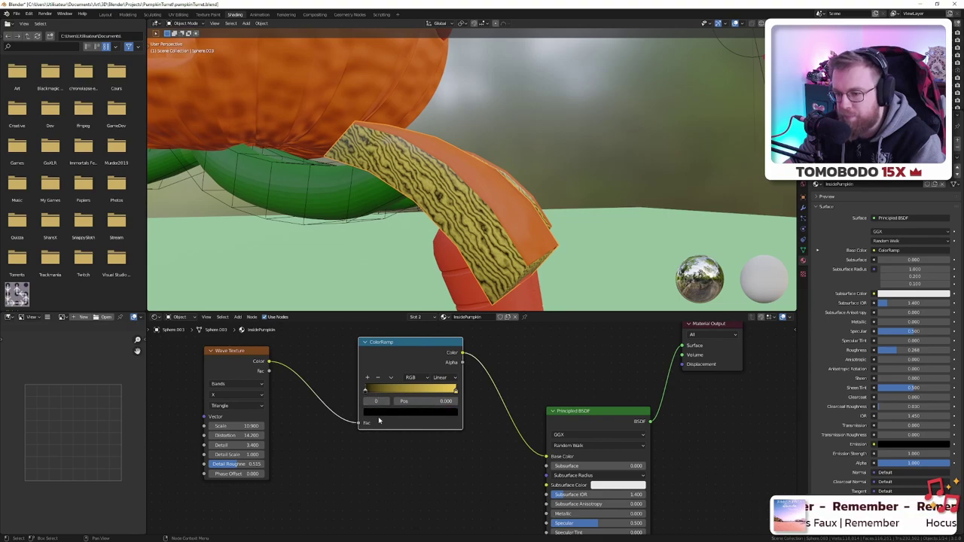
pyautogui.click(458, 388)
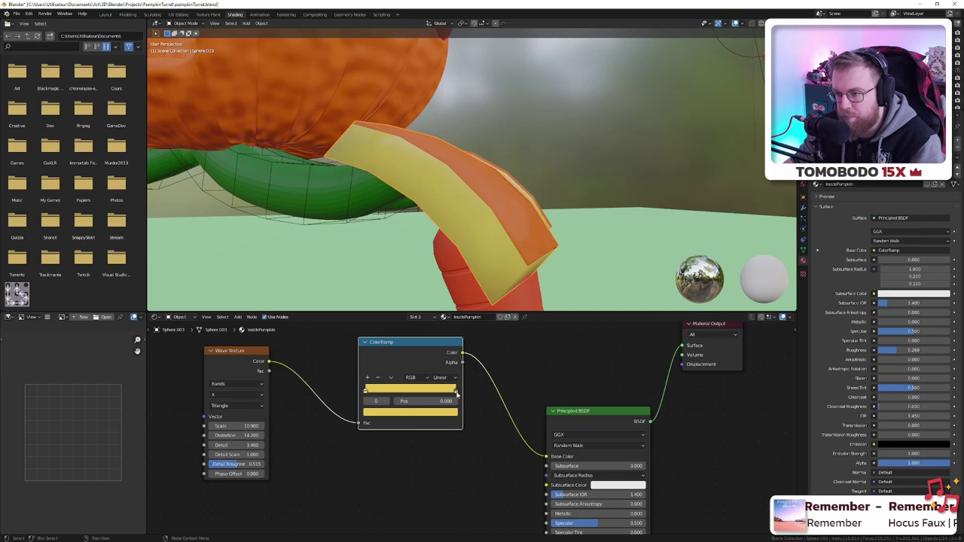
pyautogui.click(381, 413)
pyautogui.click(413, 415)
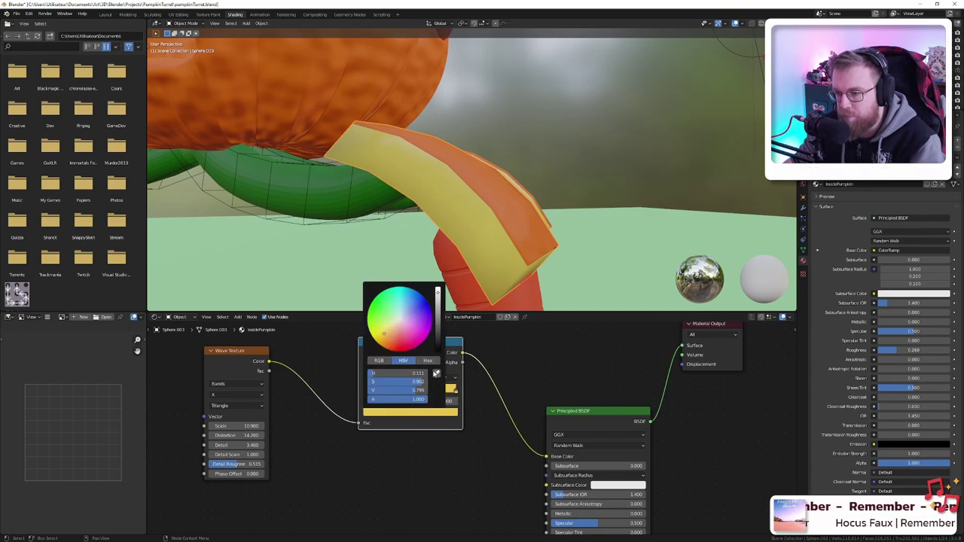
pyautogui.moveTo(439, 293); pyautogui.dragTo(438, 303)
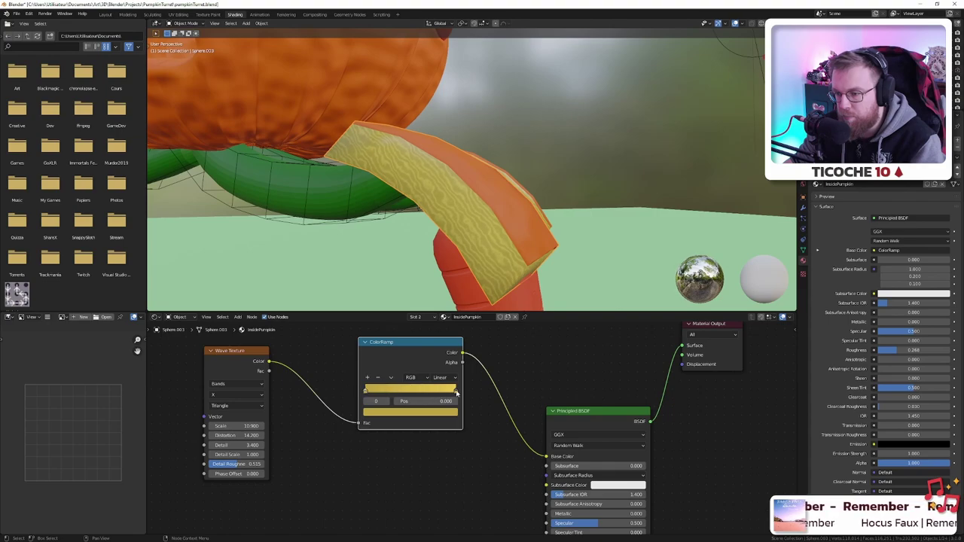
# - Move the ColorRamp's second stop to position 0.332 and brighten the first stop's yellow to a value of about 0.775
pyautogui.moveTo(456, 392); pyautogui.dragTo(393, 391)
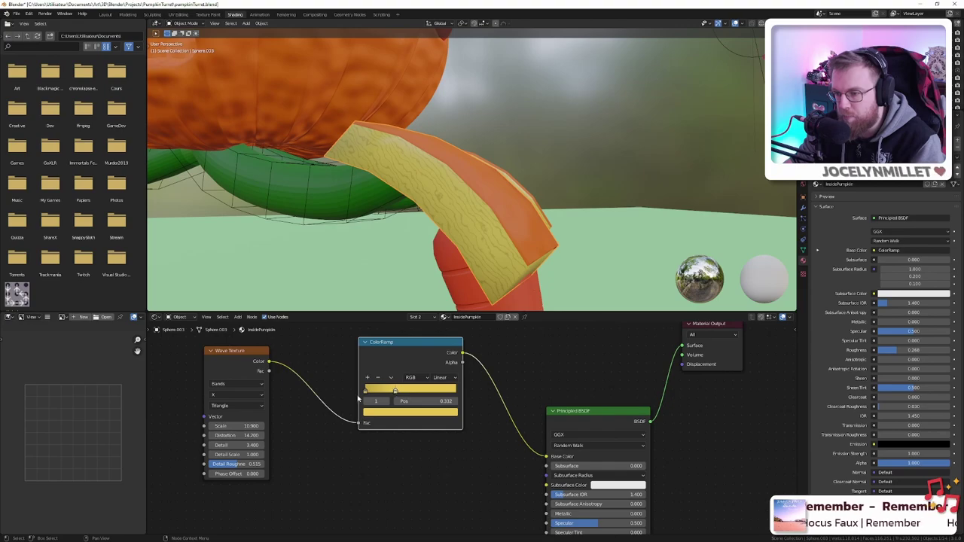
pyautogui.click(366, 392)
pyautogui.click(386, 413)
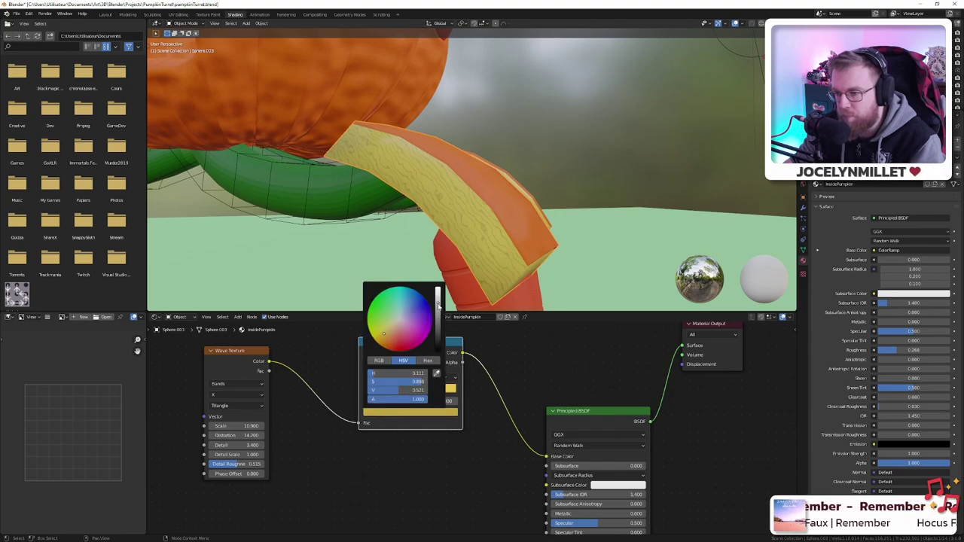
pyautogui.moveTo(438, 305); pyautogui.dragTo(438, 296)
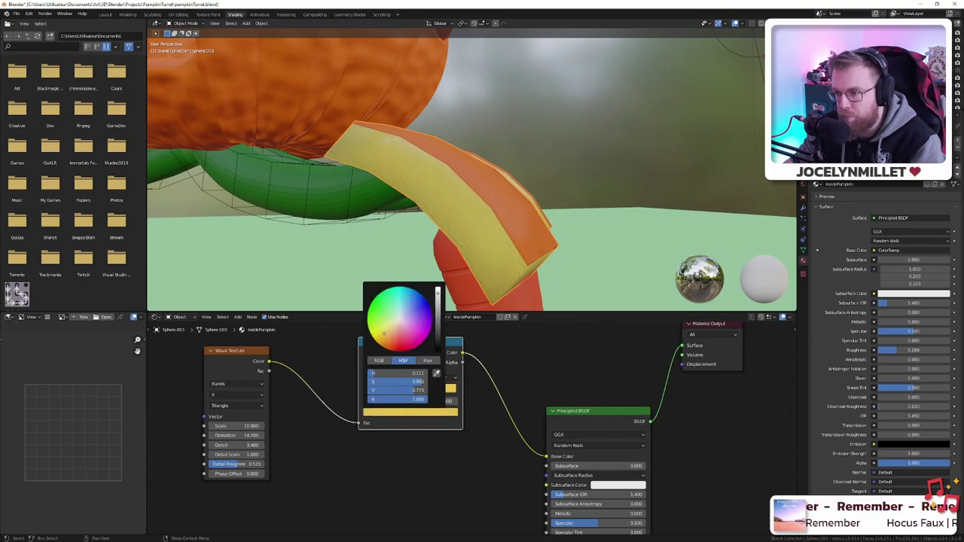
# - Brighten the ColorRamp's first stop to a value of about 0.98, checking the colour against the cut-pumpkin reference photo
pyautogui.hotkey('alt', 'Tab')
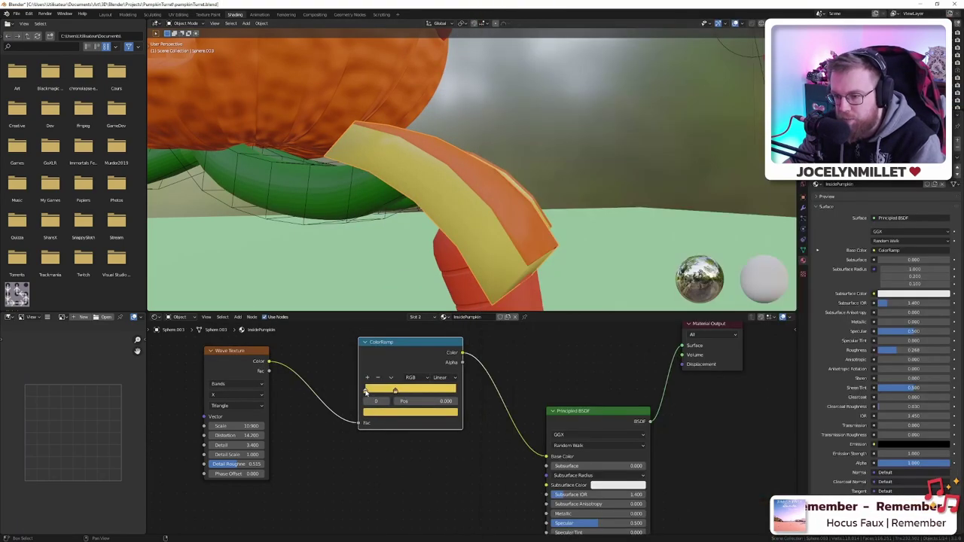
pyautogui.hotkey('alt', 'Tab')
pyautogui.click(393, 413)
pyautogui.moveTo(437, 296); pyautogui.dragTo(437, 287)
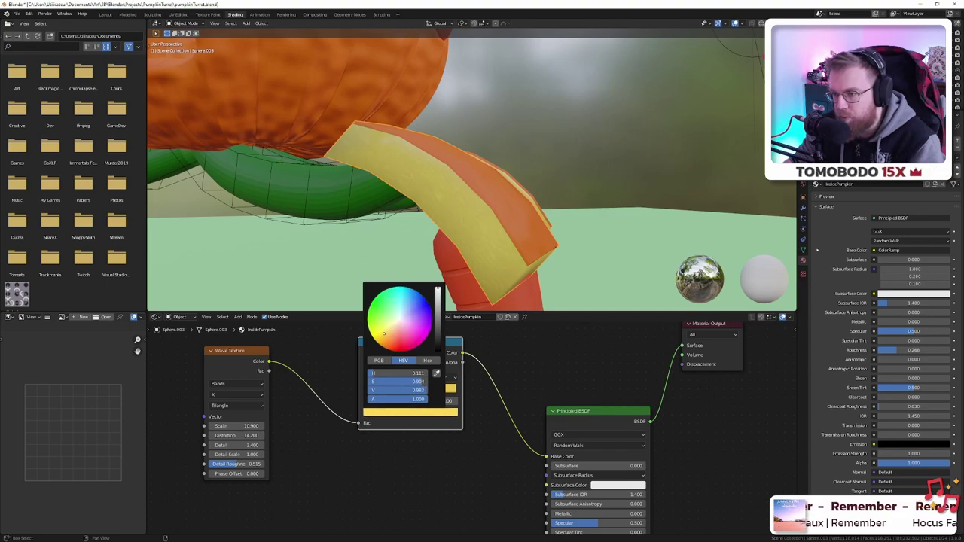
pyautogui.hotkey('alt', 'Tab')
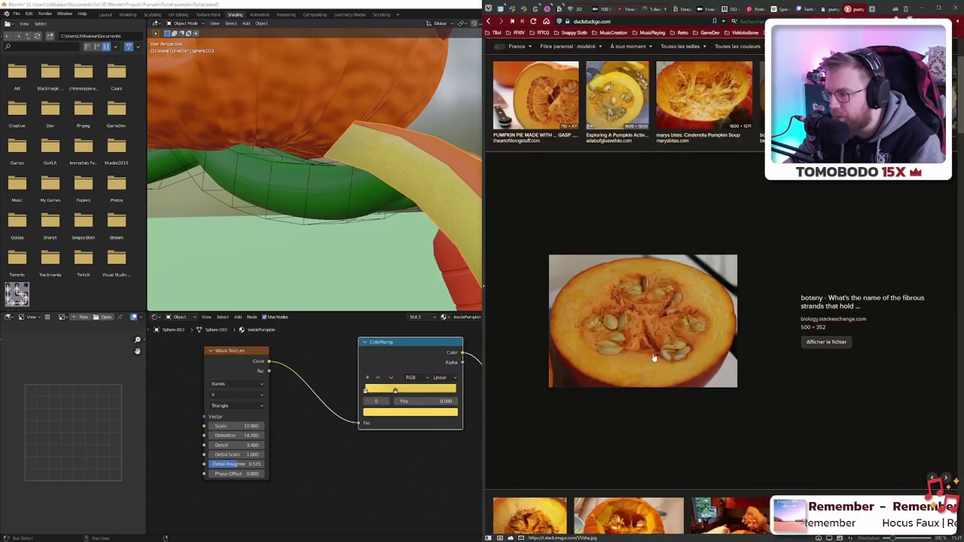
pyautogui.hotkey('alt', 'Tab')
# - Move the ColorRamp's first stop to position about 0.31 and the second to about 0.68
pyautogui.scroll(5, 445, 198)
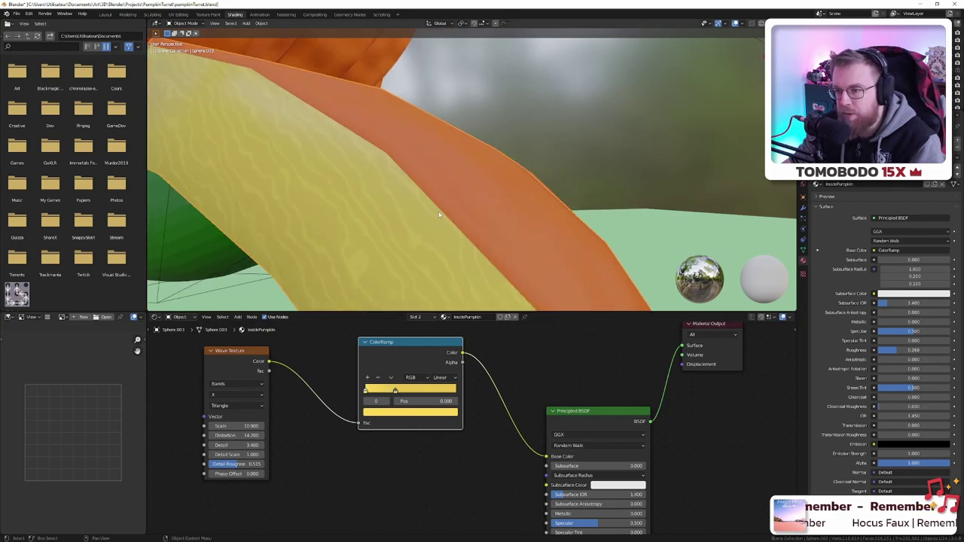
pyautogui.scroll(-3, 439, 215)
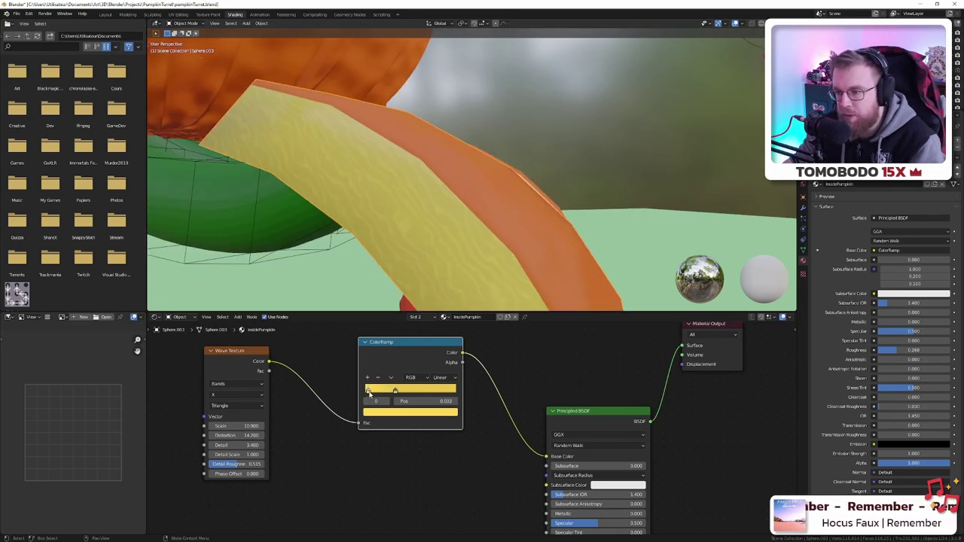
pyautogui.moveTo(387, 394); pyautogui.dragTo(431, 397)
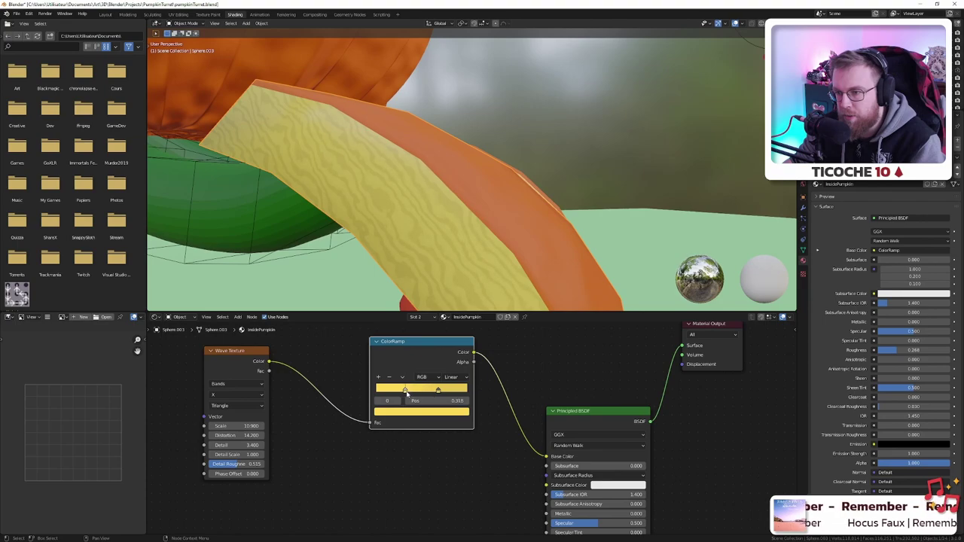
pyautogui.moveTo(422, 251); pyautogui.dragTo(493, 248, button='middle')
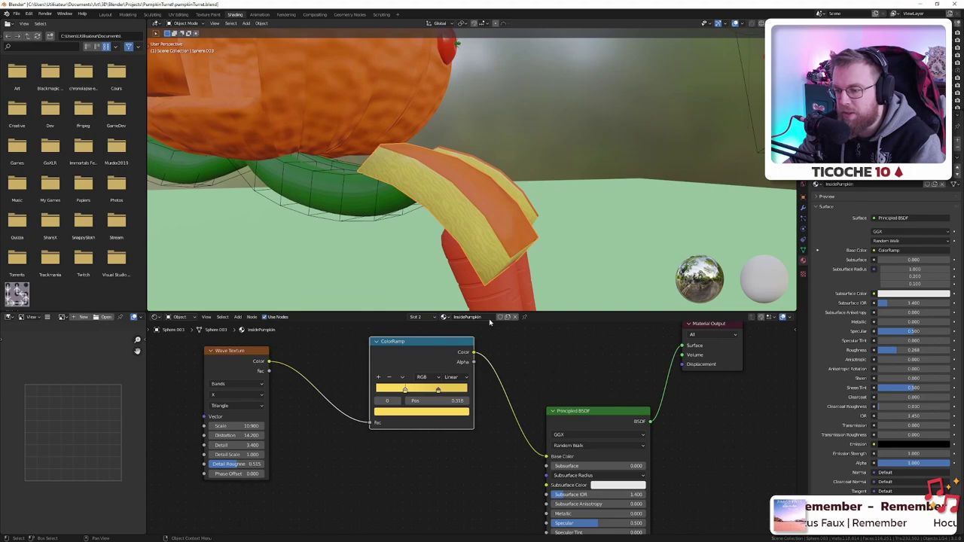
# - Check the pumpkin reference again and shift the ColorRamp's second stop to a more saturated, orange-leaning yellow
pyautogui.hotkey('alt', 'Tab')
pyautogui.hotkey('alt', 'Tab')
pyautogui.click(439, 391)
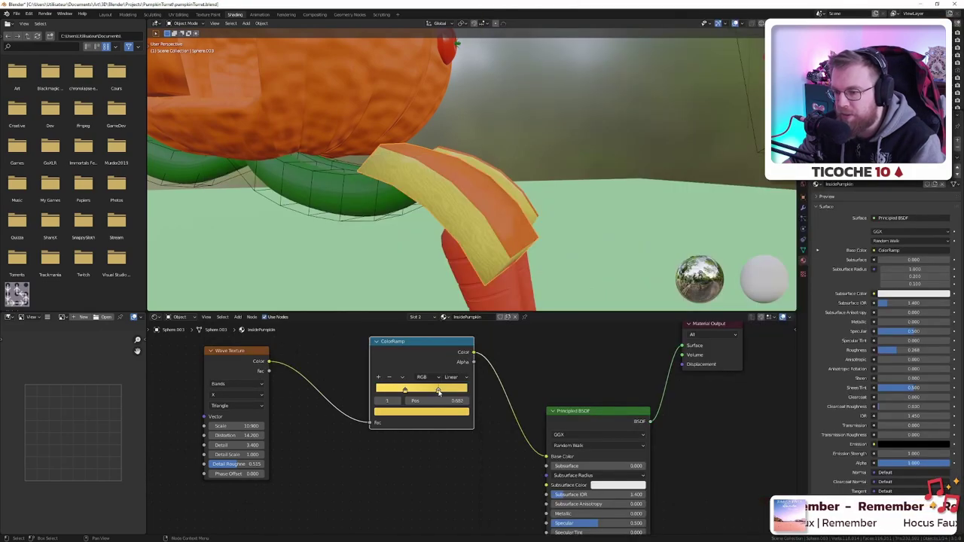
pyautogui.click(435, 412)
pyautogui.click(430, 415)
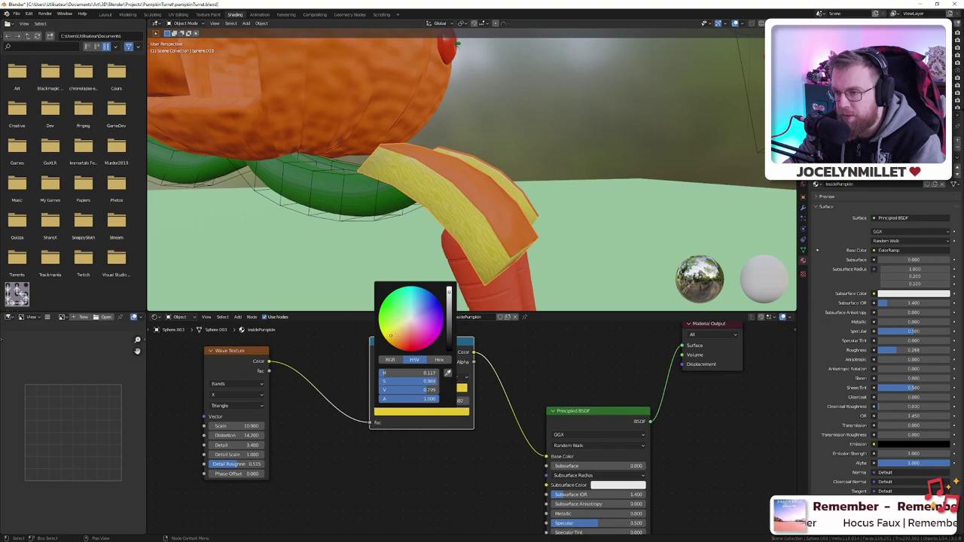
pyautogui.moveTo(390, 337); pyautogui.dragTo(393, 338)
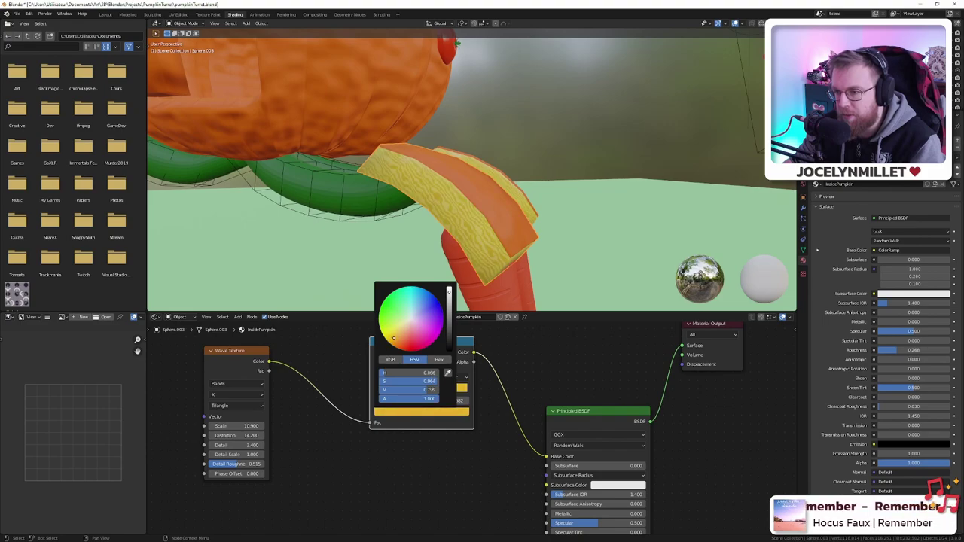
pyautogui.click(405, 392)
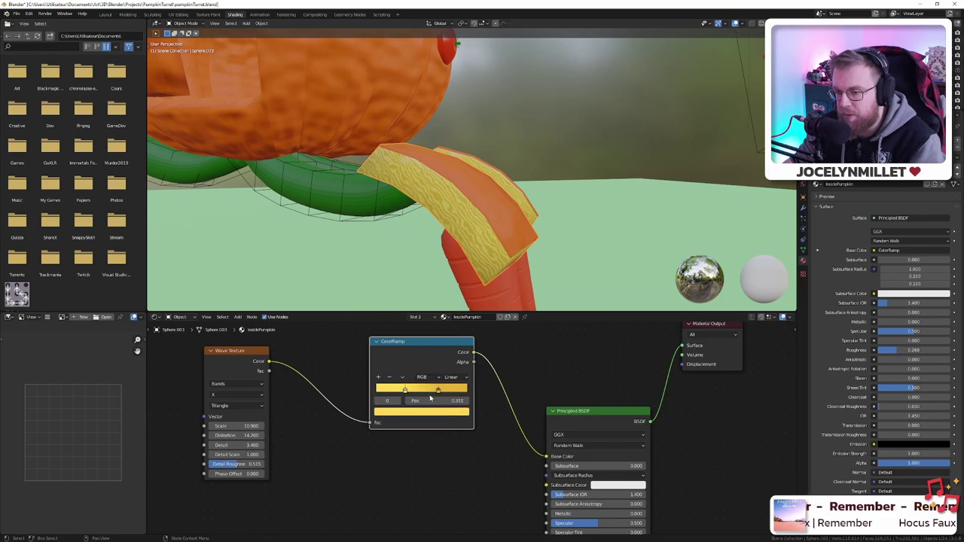
# - Sample the orange-leaning end of the ColorRamp gradient as the first stop's colour and raise its value to about 0.93
pyautogui.press('e')
pyautogui.click(454, 385)
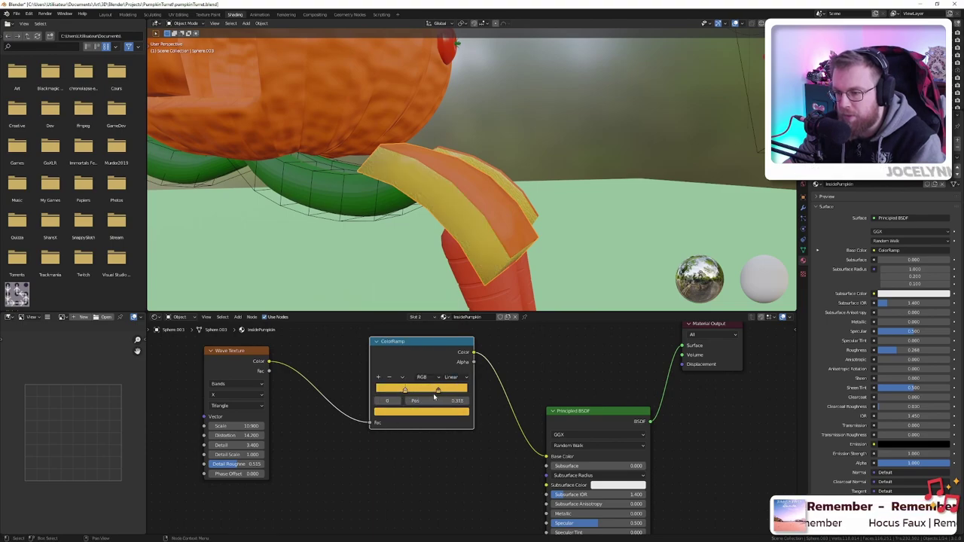
pyautogui.click(412, 412)
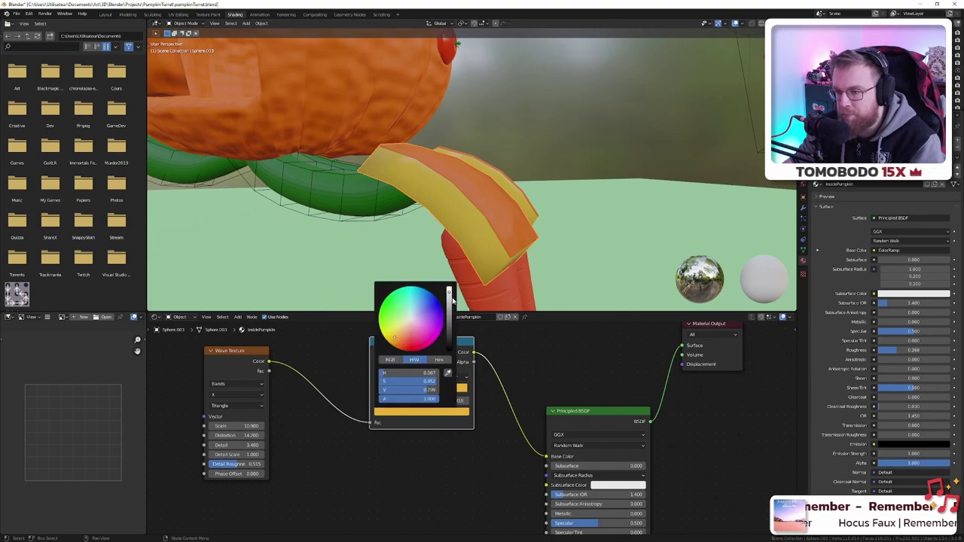
pyautogui.moveTo(449, 292); pyautogui.dragTo(449, 289)
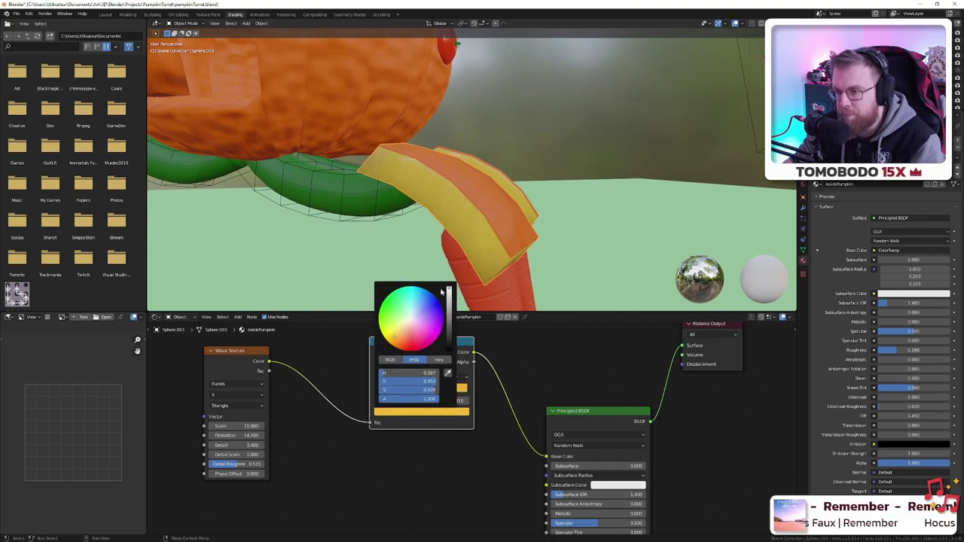
pyautogui.hotkey('alt', 'Tab')
pyautogui.hotkey('alt', 'Tab')
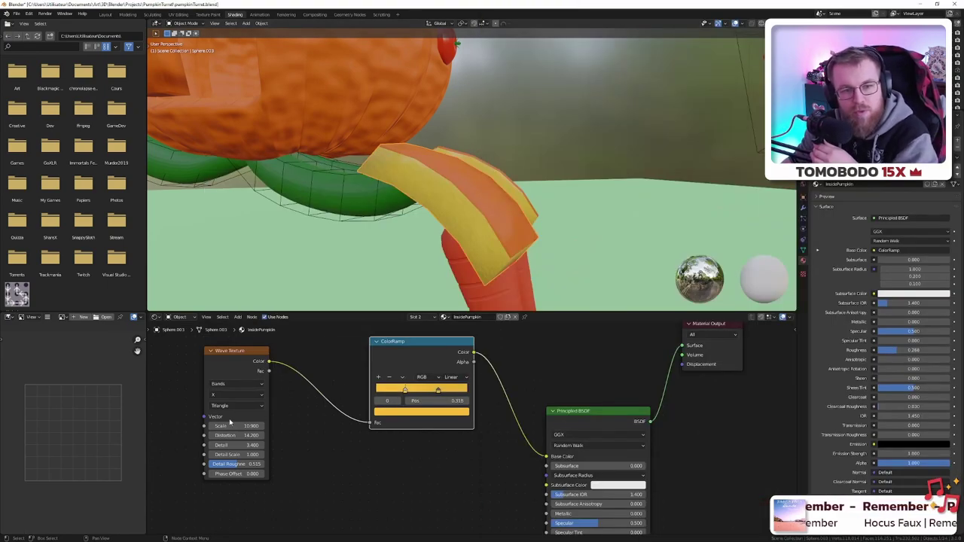
# - Compare the shell piece's flesh colour with an enlarged view of the halved-pumpkin reference photo
pyautogui.scroll(-5, 505, 256)
pyautogui.scroll(6, 505, 256)
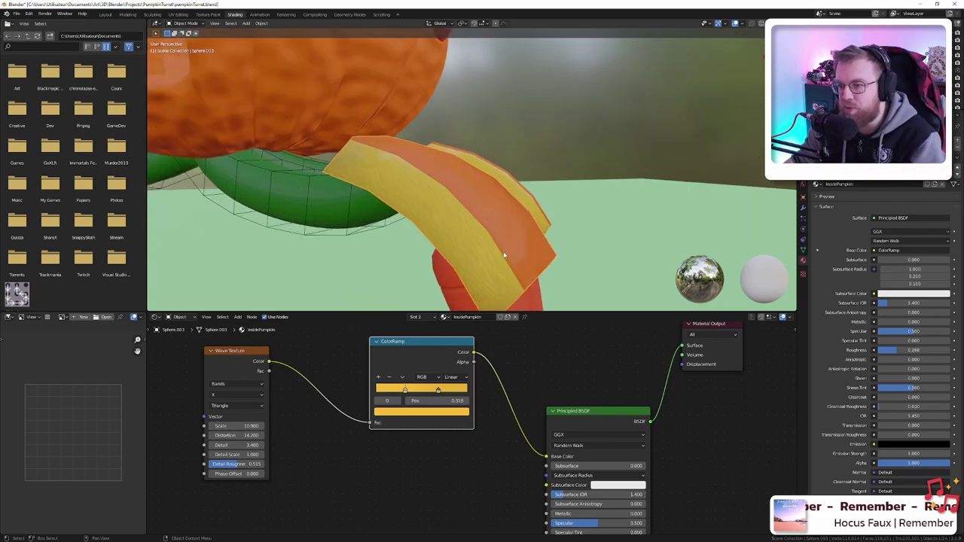
pyautogui.moveTo(499, 260)
pyautogui.mouseDown(button='middle')
pyautogui.moveTo(472, 230)
pyautogui.moveTo(485, 220)
pyautogui.moveTo(497, 244)
pyautogui.mouseUp(button='middle')
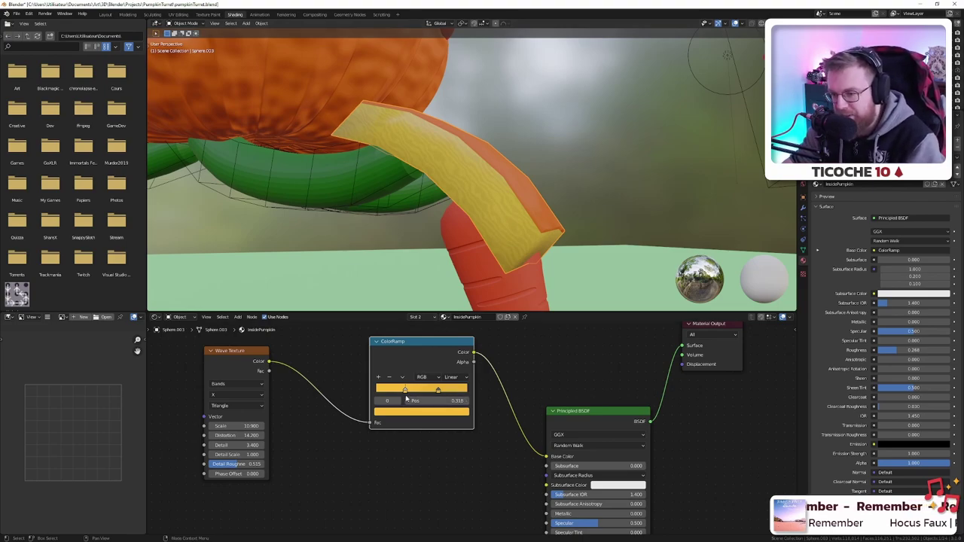
pyautogui.hotkey('alt', 'Tab')
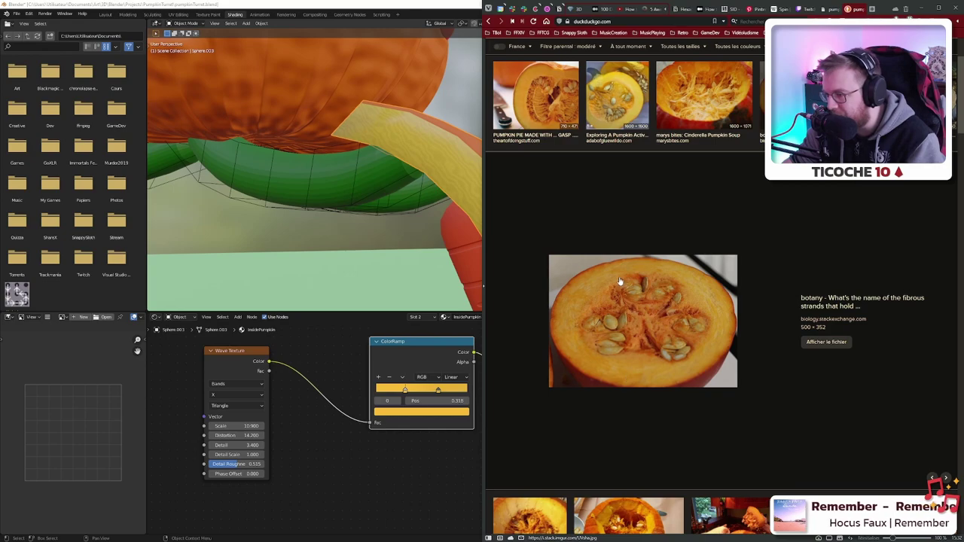
pyautogui.click(828, 343)
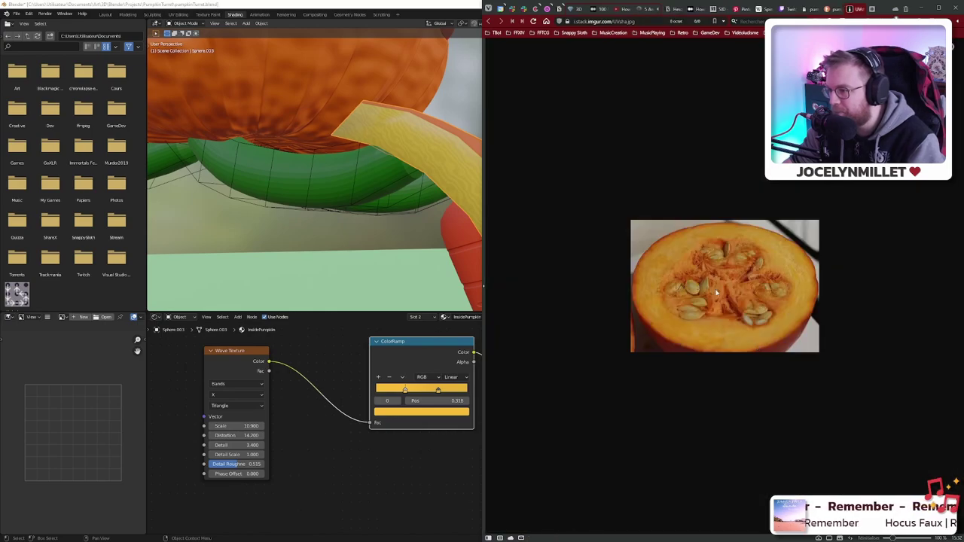
pyautogui.keyDown('ctrl'); pyautogui.scroll(11, 718, 293); pyautogui.keyUp('ctrl')
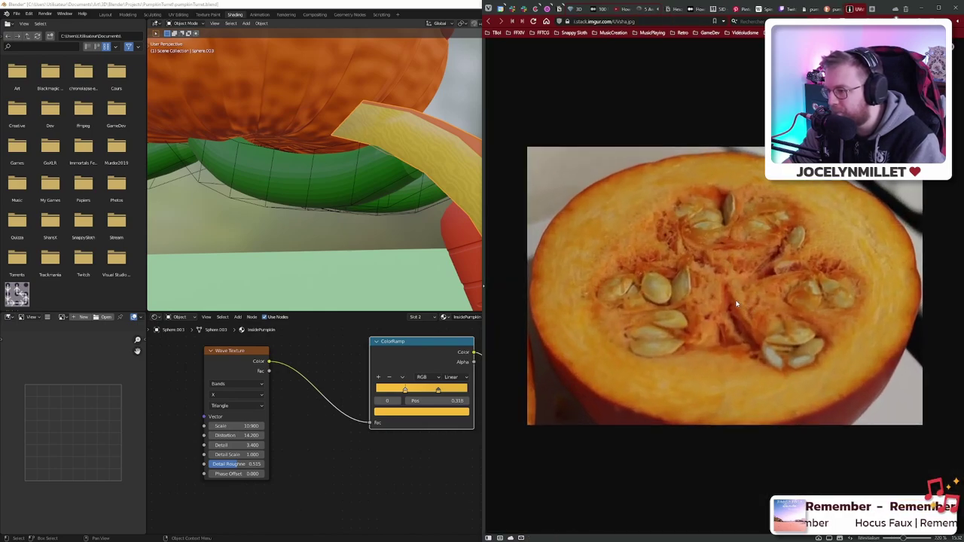
pyautogui.click(414, 346)
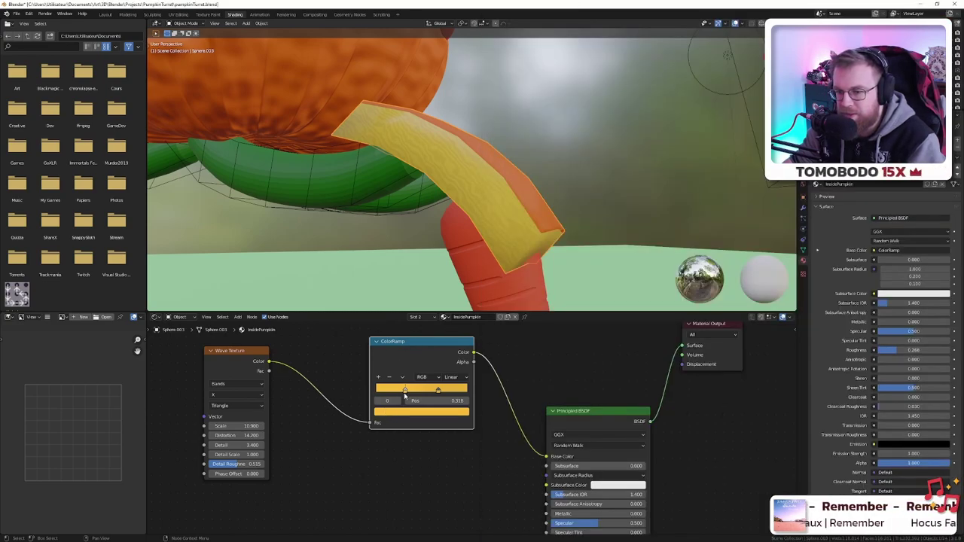
# - Try the Rings type on the Wave Texture and switch it back to Bands
pyautogui.click(237, 385)
pyautogui.click(238, 404)
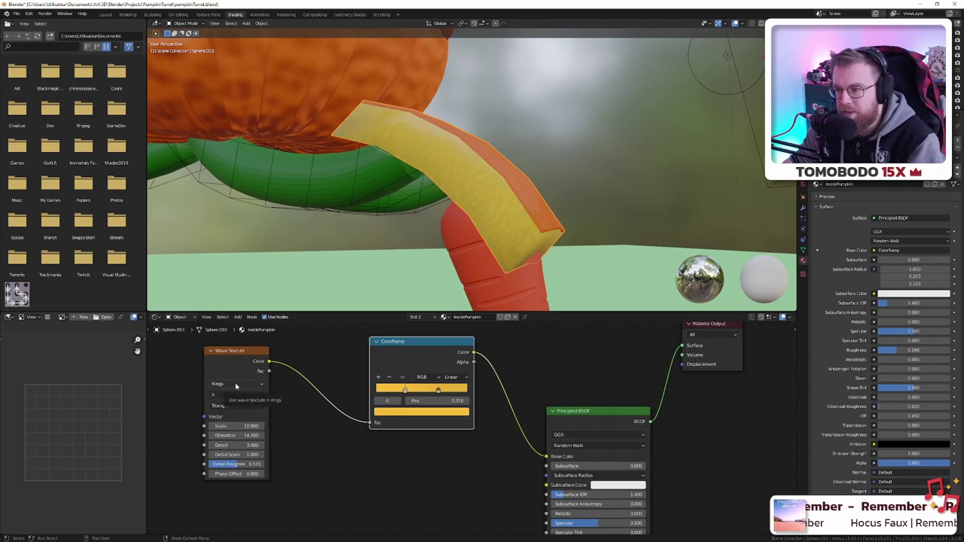
pyautogui.click(236, 384)
pyautogui.click(234, 396)
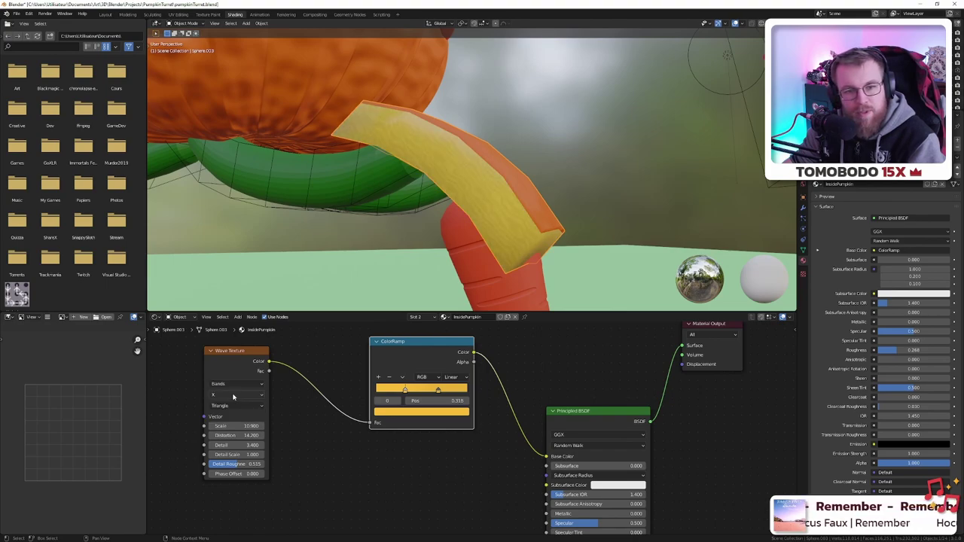
# - Shift the ColorRamp's first stop to a paler, less saturated yellow-orange with a hue of about 0.091
pyautogui.click(414, 411)
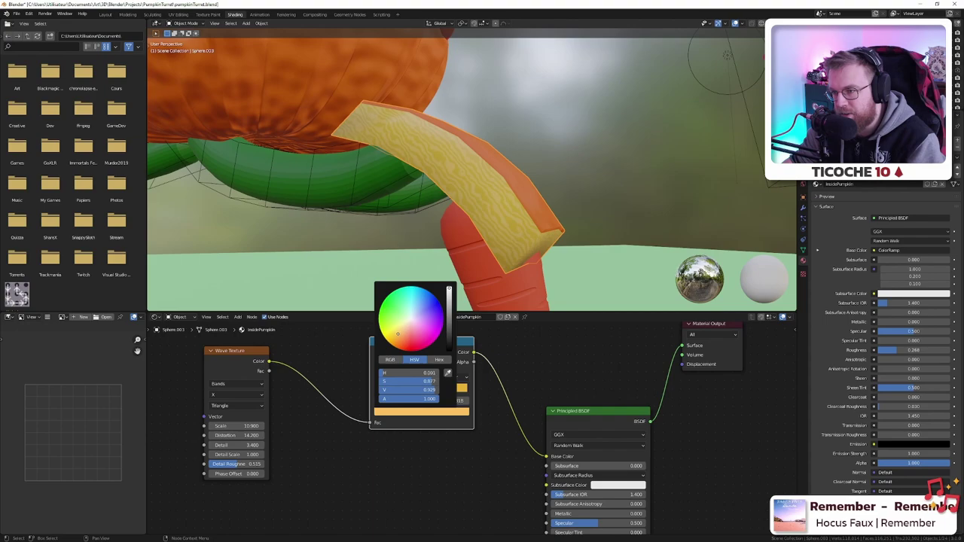
pyautogui.moveTo(482, 226); pyautogui.dragTo(662, 234, button='middle')
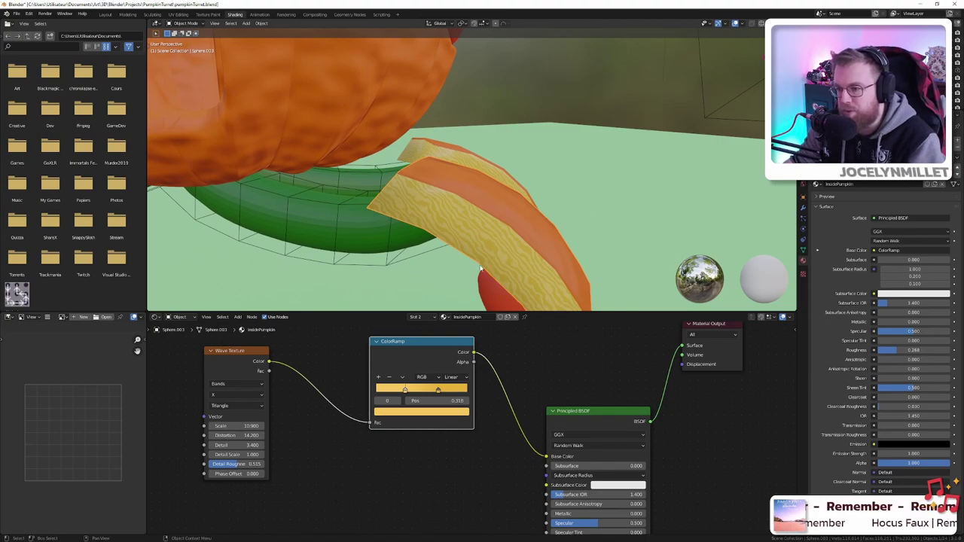
# - Browse the "pumpkin inside" image results and examine the flesh colour in several cut-pumpkin photos
pyautogui.hotkey('alt', 'Tab')
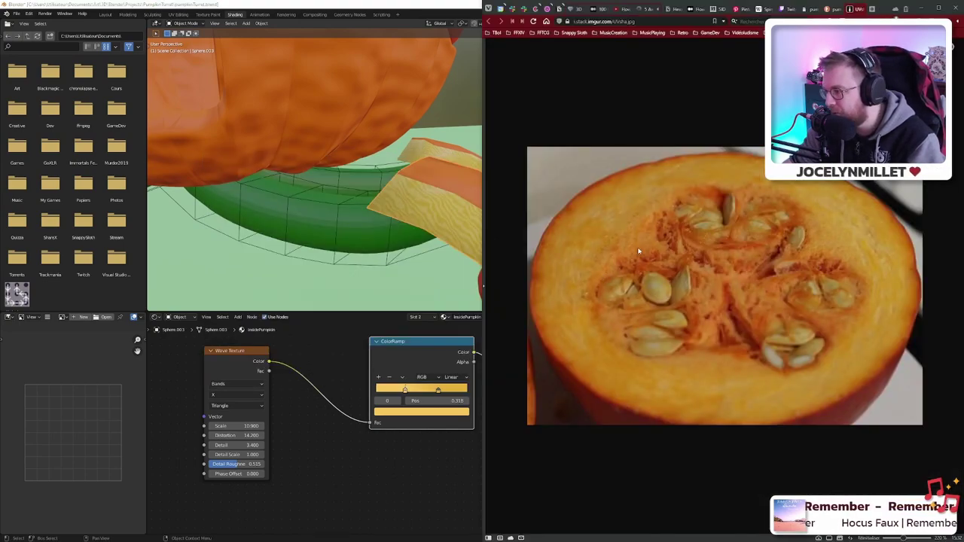
pyautogui.click(832, 11)
pyautogui.scroll(3, 801, 217)
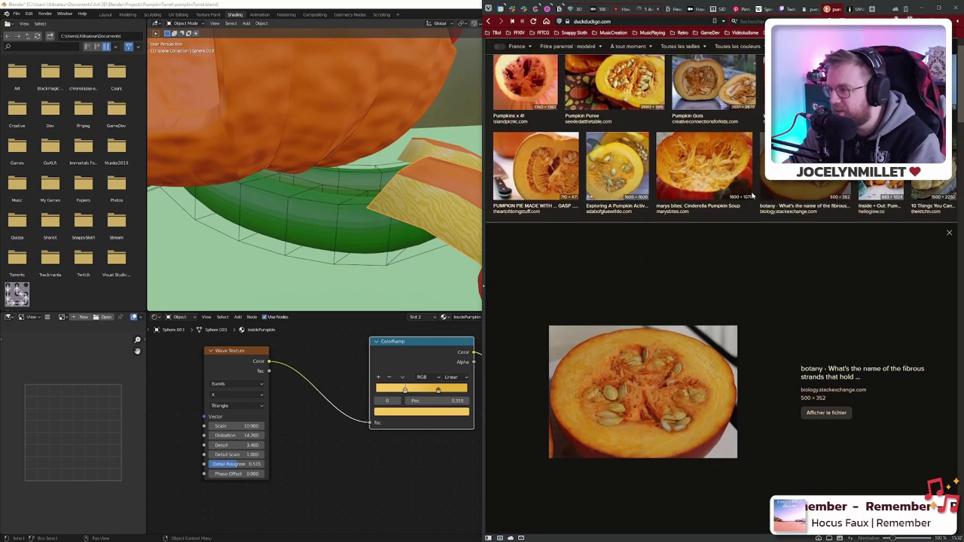
pyautogui.scroll(1, 805, 224)
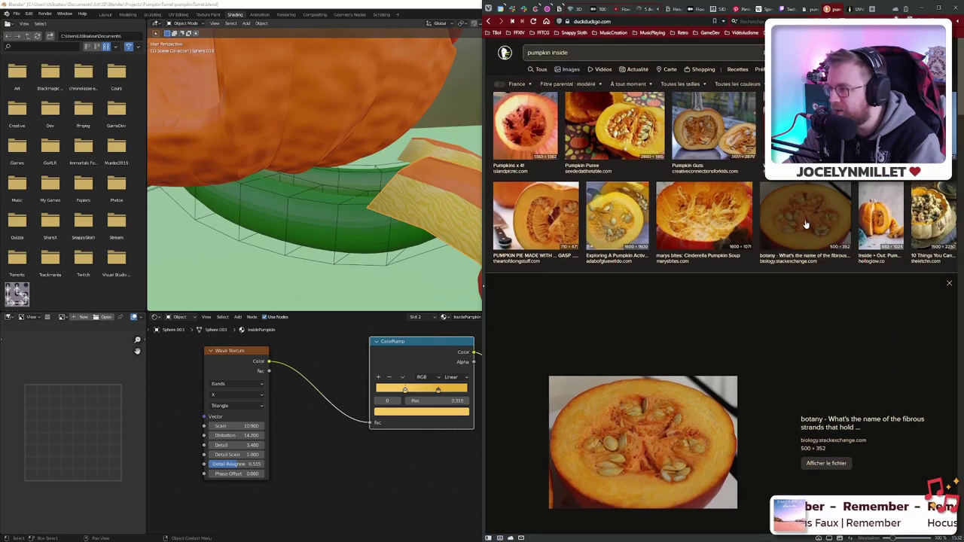
pyautogui.click(635, 154)
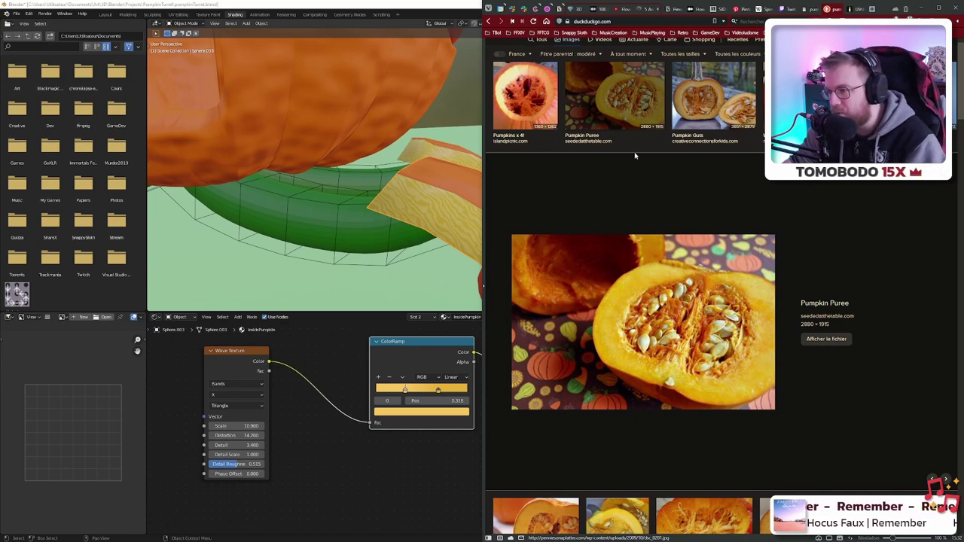
pyautogui.press('Right')
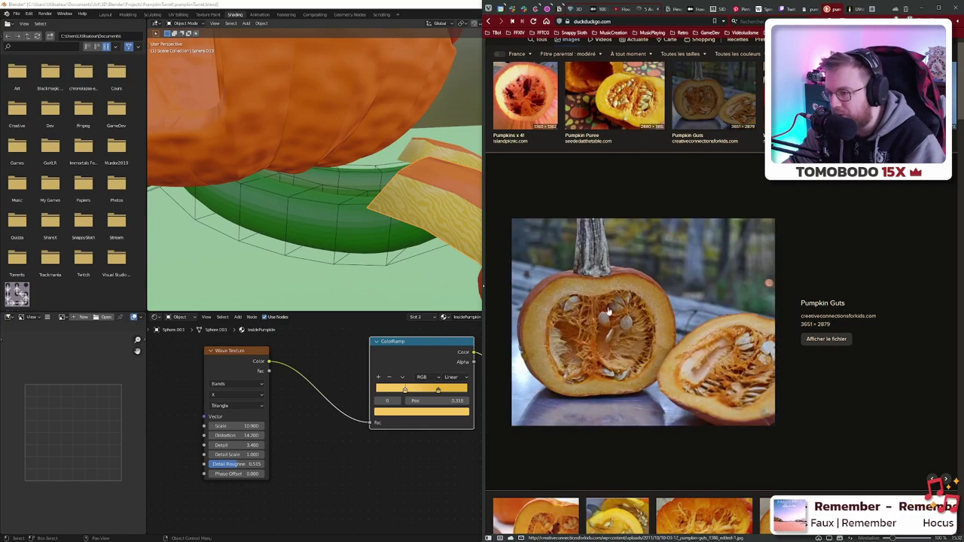
pyautogui.scroll(-5, 626, 228)
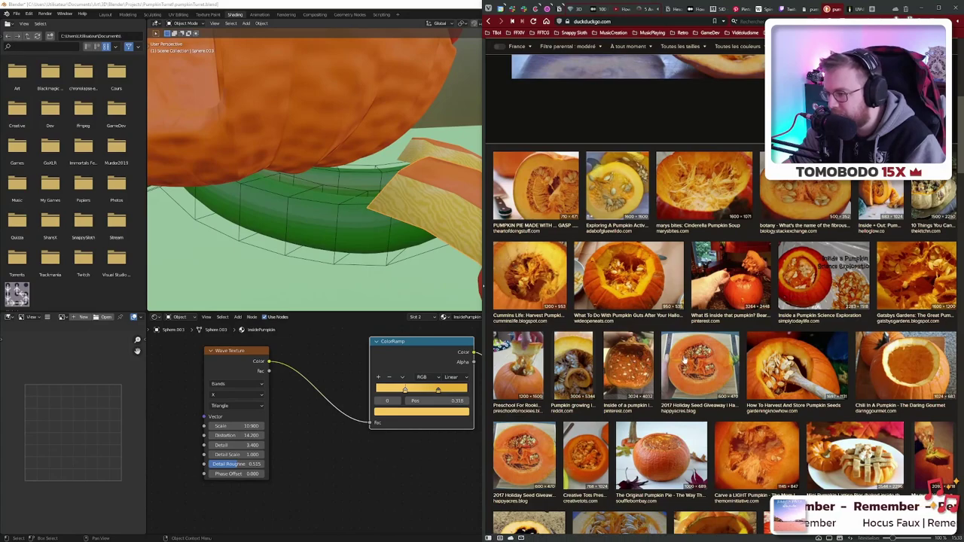
pyautogui.click(683, 360)
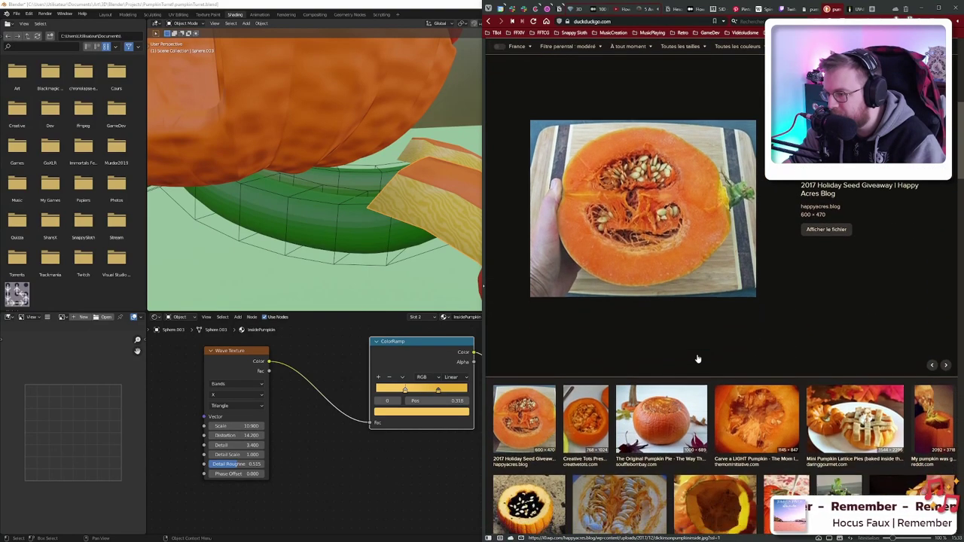
pyautogui.scroll(-1, 698, 359)
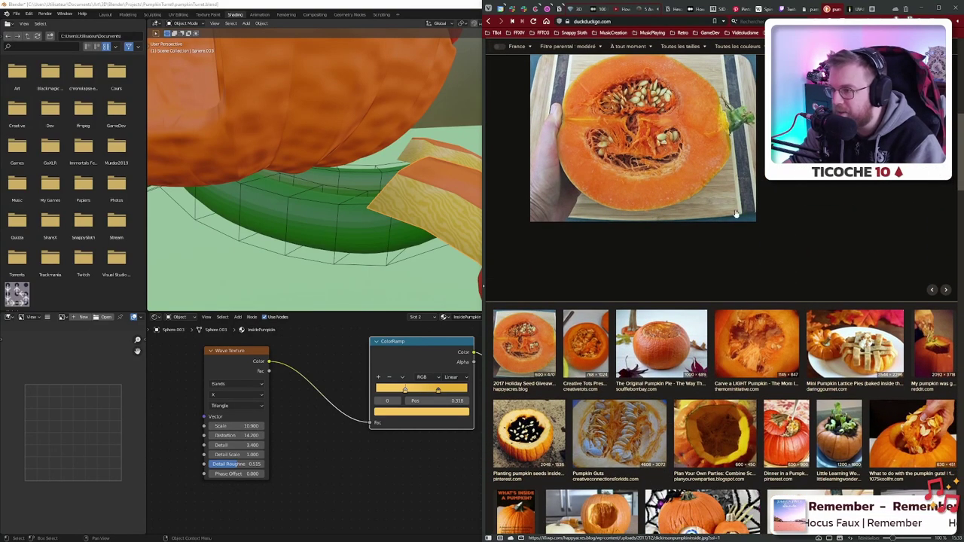
pyautogui.scroll(-2, 736, 214)
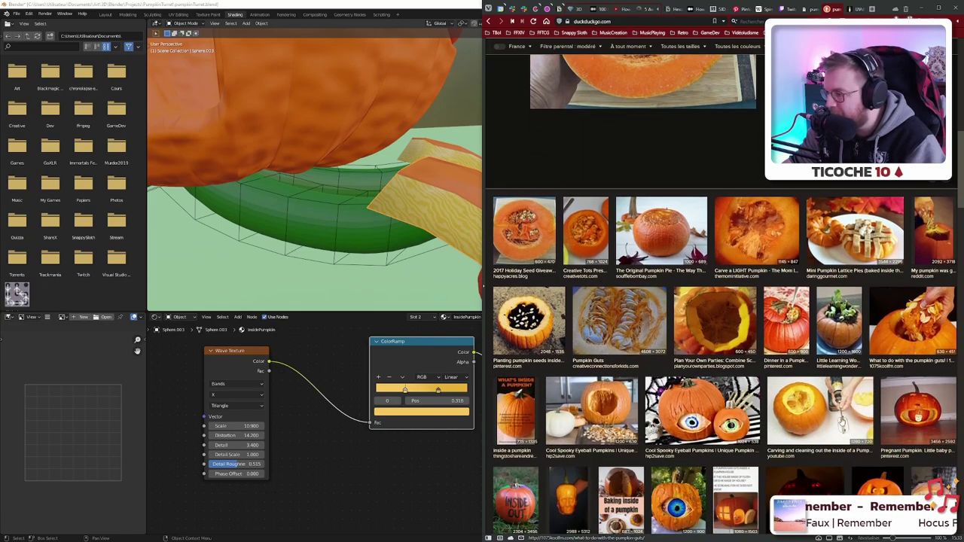
pyautogui.click(817, 415)
pyautogui.scroll(-5, 759, 369)
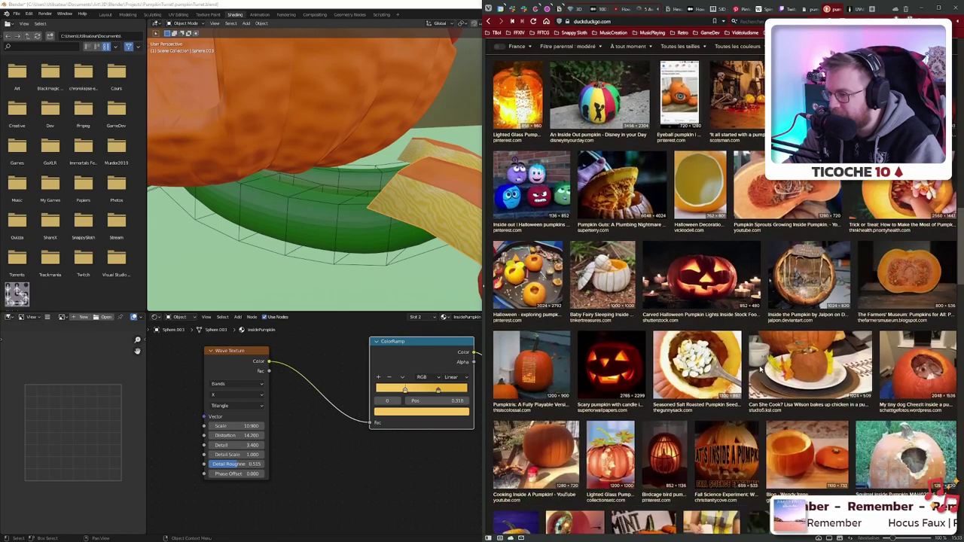
pyautogui.scroll(-1, 759, 369)
pyautogui.click(670, 267)
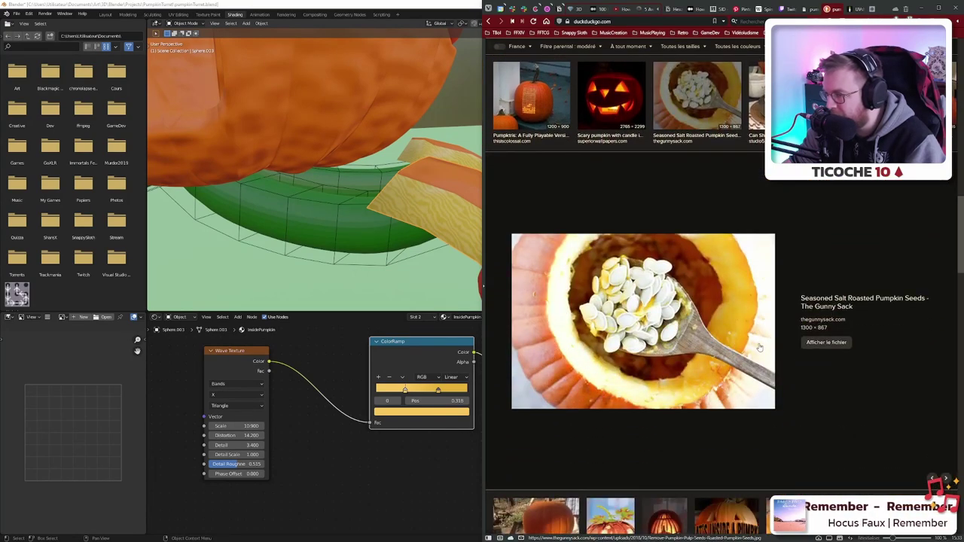
# - Shift both ColorRamp stops to lemon yellow, with a hue of about 0.153 for the second and 0.149 for the first
pyautogui.click(437, 424)
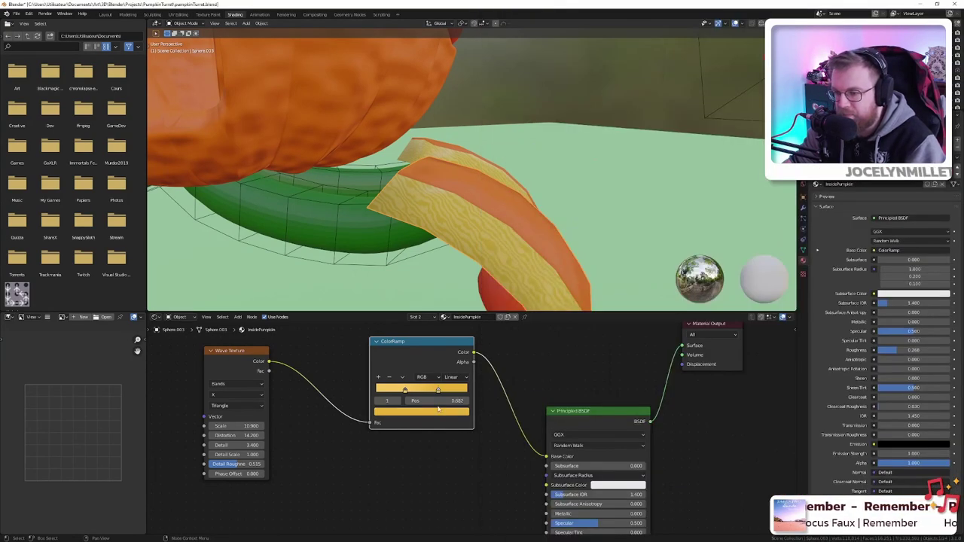
pyautogui.click(442, 413)
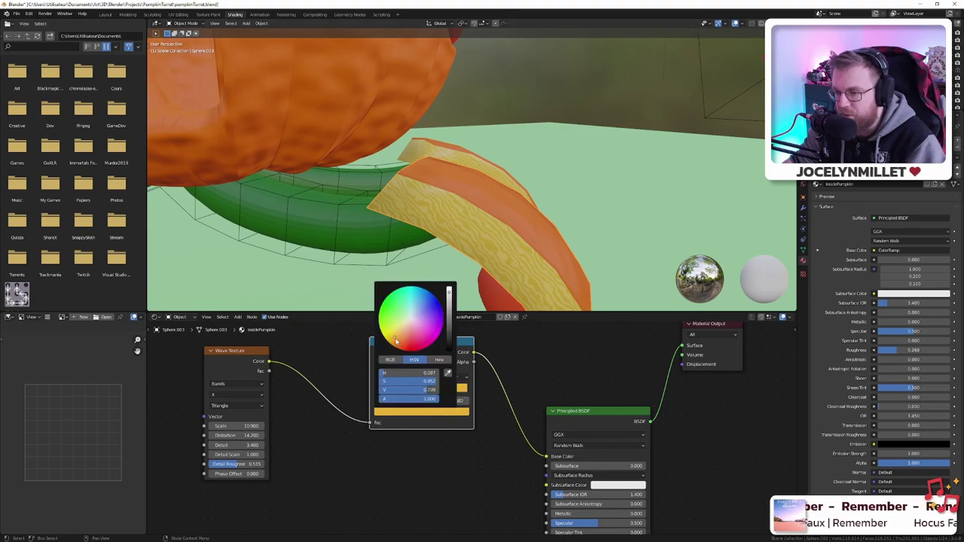
pyautogui.moveTo(394, 338); pyautogui.dragTo(391, 334)
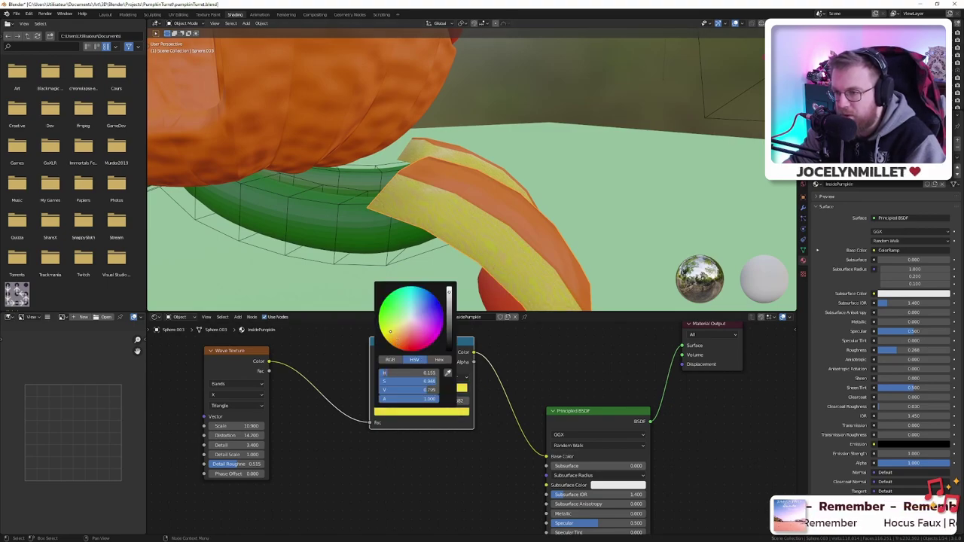
pyautogui.click(404, 391)
pyautogui.click(420, 412)
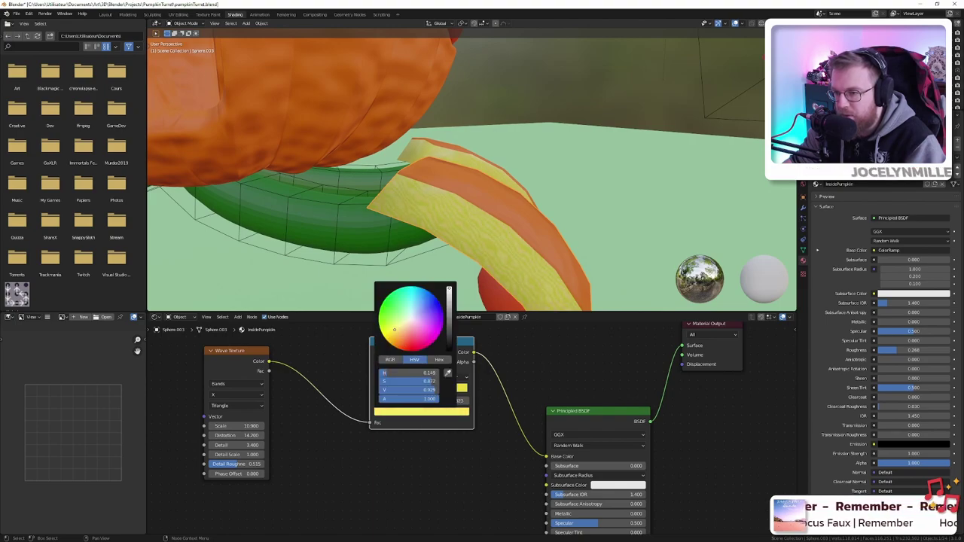
# - Switch the 3D viewport to rendered shading to preview the pumpkin turret's shell pieces
pyautogui.scroll(-5, 572, 254)
pyautogui.scroll(5, 572, 254)
pyautogui.moveTo(573, 253)
pyautogui.mouseDown(button='middle')
pyautogui.moveTo(521, 223)
pyautogui.moveTo(538, 236)
pyautogui.mouseUp(button='middle')
pyautogui.press('z')
pyautogui.click(534, 204)
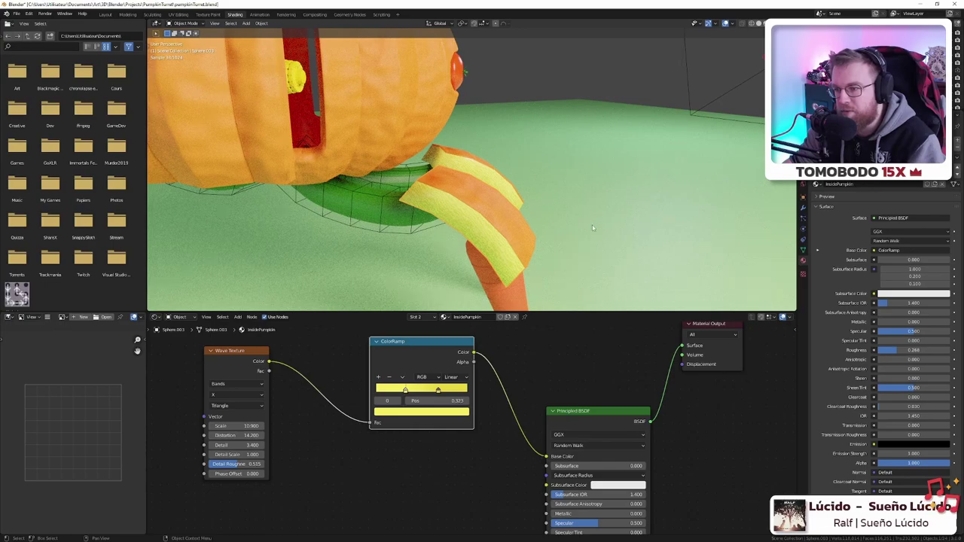
# - Limit the rendered preview to a rectangular region around the shell piece above the front leg
pyautogui.moveTo(619, 224)
pyautogui.mouseDown(button='middle')
pyautogui.moveTo(579, 225)
pyautogui.moveTo(556, 245)
pyautogui.moveTo(608, 223)
pyautogui.mouseUp(button='middle')
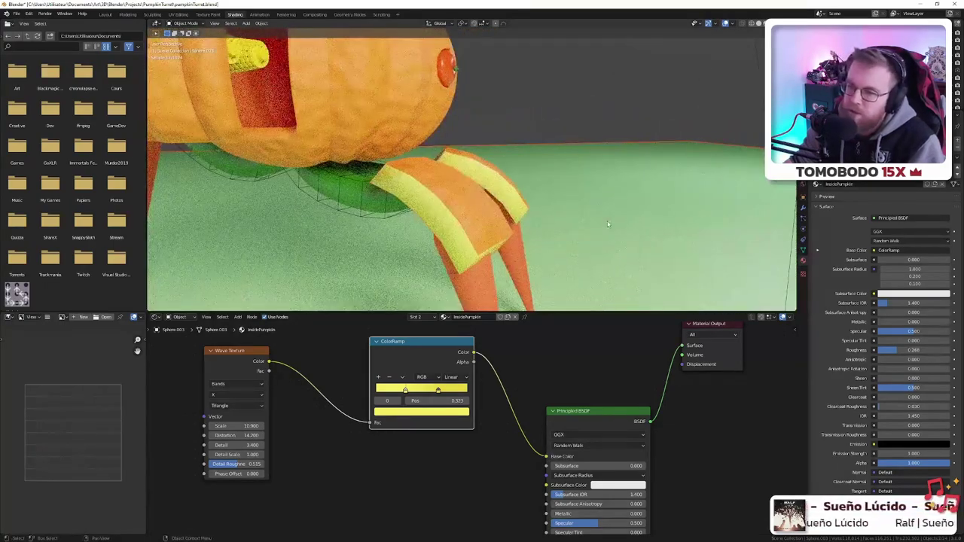
pyautogui.scroll(4, 554, 230)
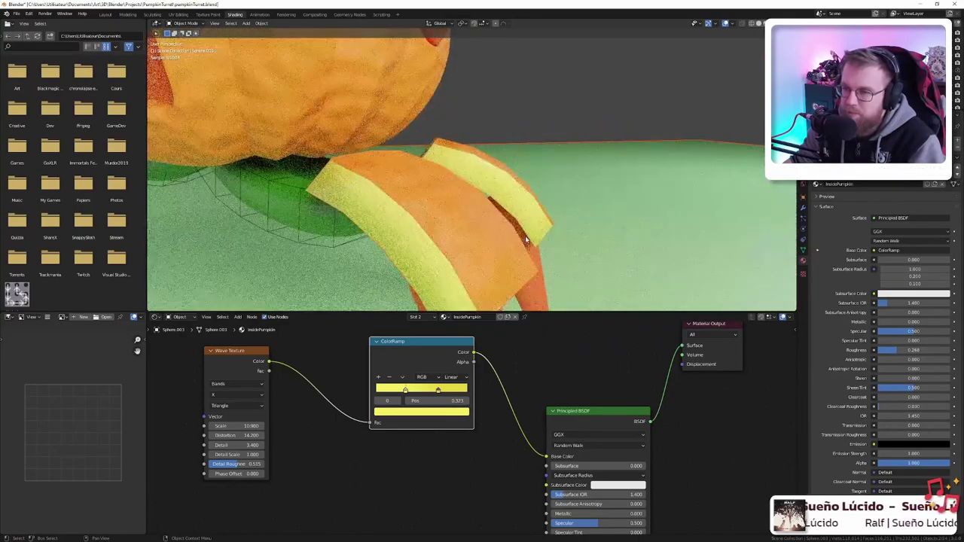
pyautogui.moveTo(525, 239); pyautogui.dragTo(547, 216, button='middle')
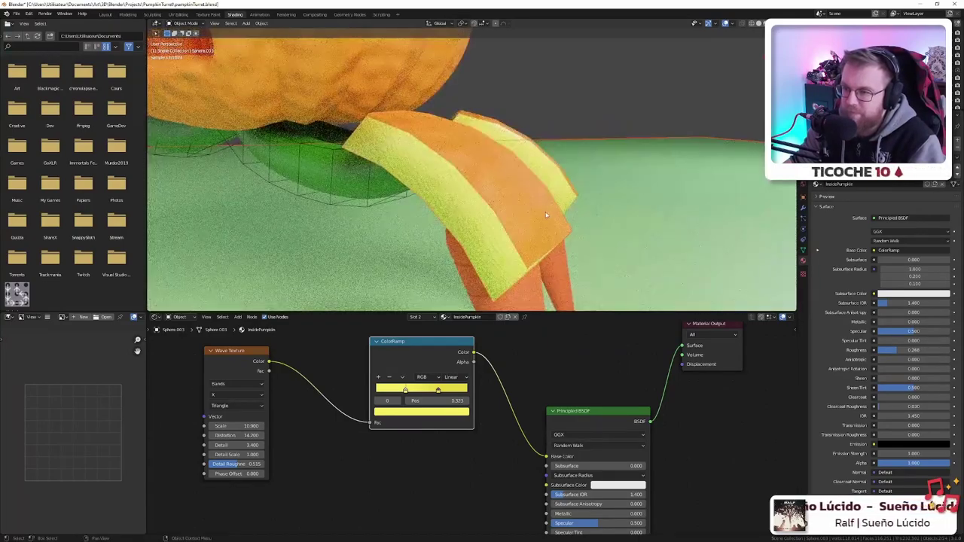
pyautogui.hotkey('ctrl', 'b')
pyautogui.moveTo(327, 85); pyautogui.dragTo(600, 292)
pyautogui.moveTo(601, 293); pyautogui.dragTo(543, 266, button='middle')
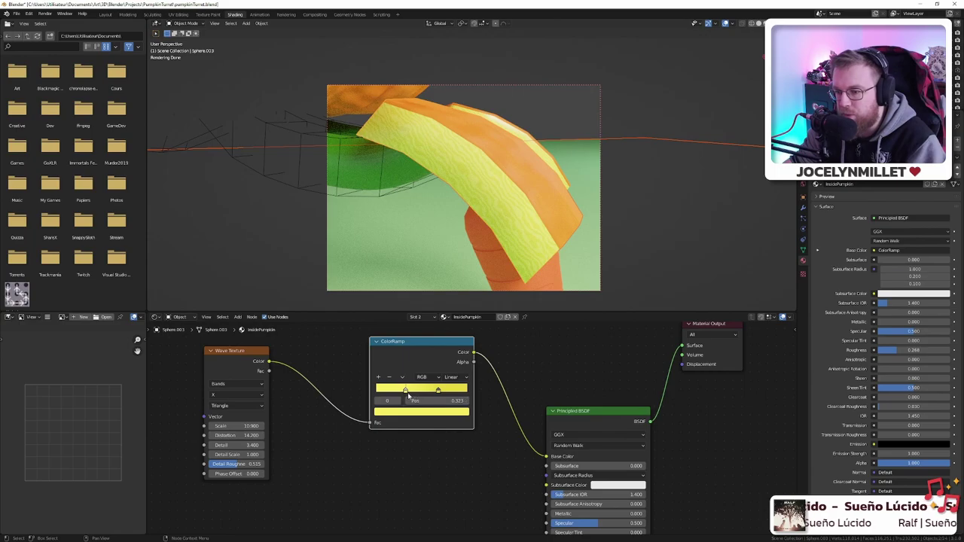
# - Move the ColorRamp's first stop to the start of the gradient, at about position 0
pyautogui.moveTo(406, 394); pyautogui.dragTo(371, 391)
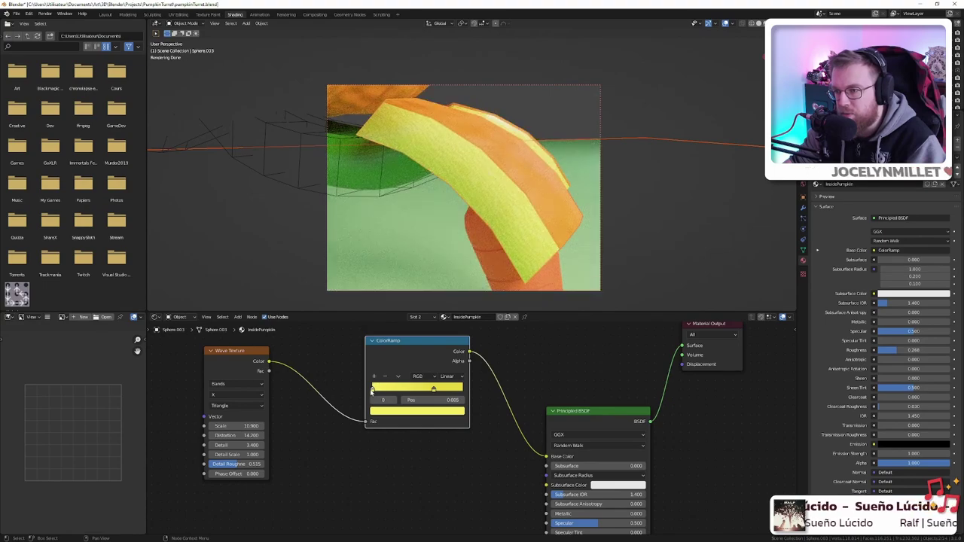
# - Test a lower position for the ColorRamp's second stop and return it to 0.682
pyautogui.moveTo(426, 392); pyautogui.dragTo(408, 393)
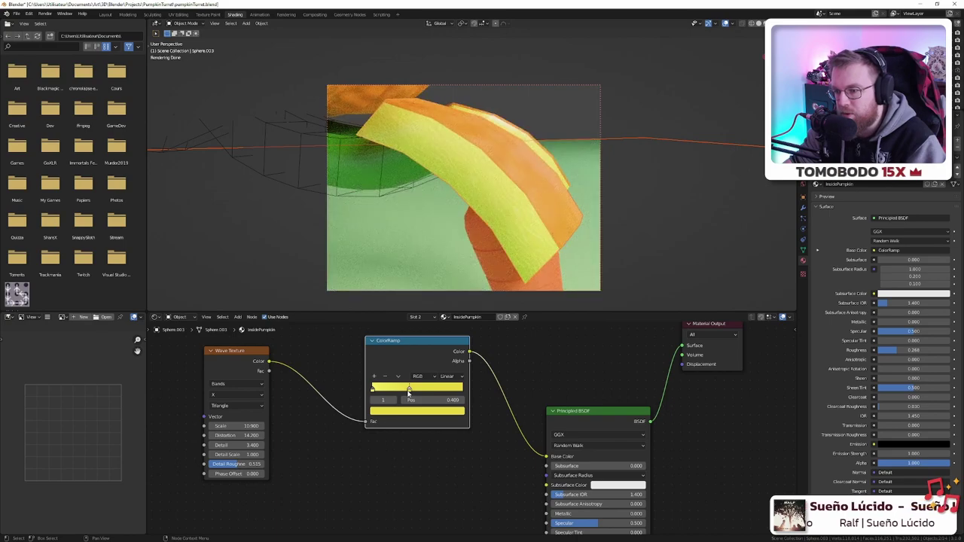
pyautogui.moveTo(408, 390); pyautogui.dragTo(435, 390)
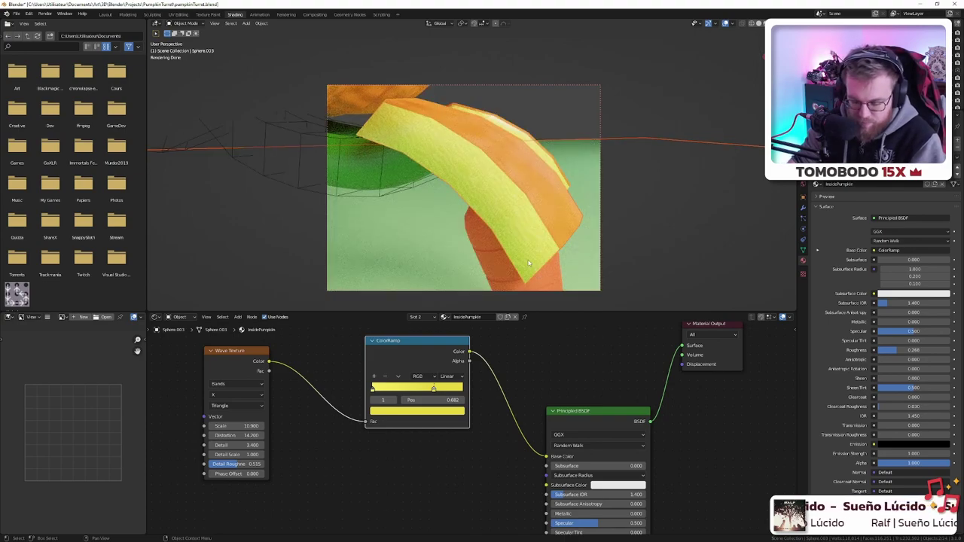
# - Clear the render region and switch the 3D viewport back to Material Preview shading
pyautogui.hotkey('ctrl', 'alt', 'b')
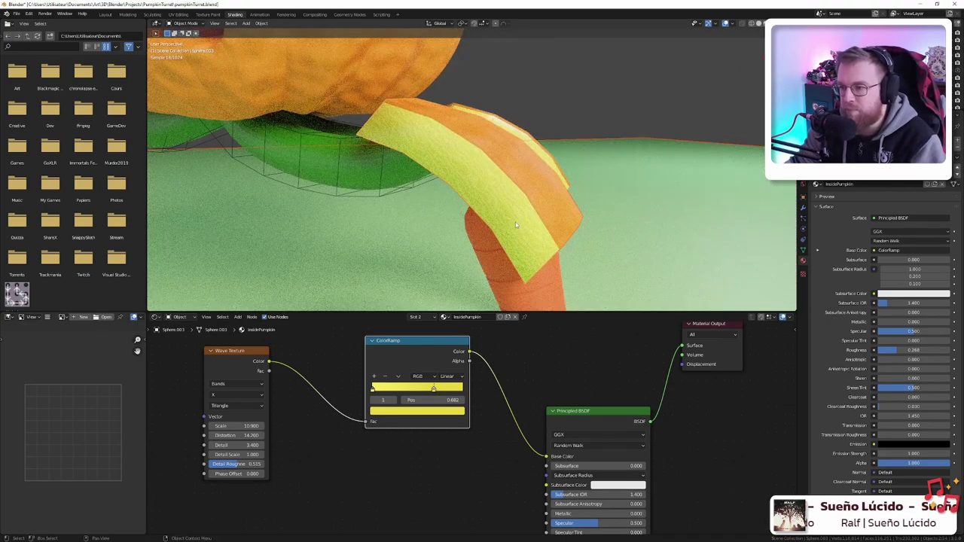
pyautogui.press('z')
pyautogui.click(519, 258)
pyautogui.moveTo(594, 205); pyautogui.dragTo(464, 211, button='middle')
pyautogui.scroll(-5, 464, 211)
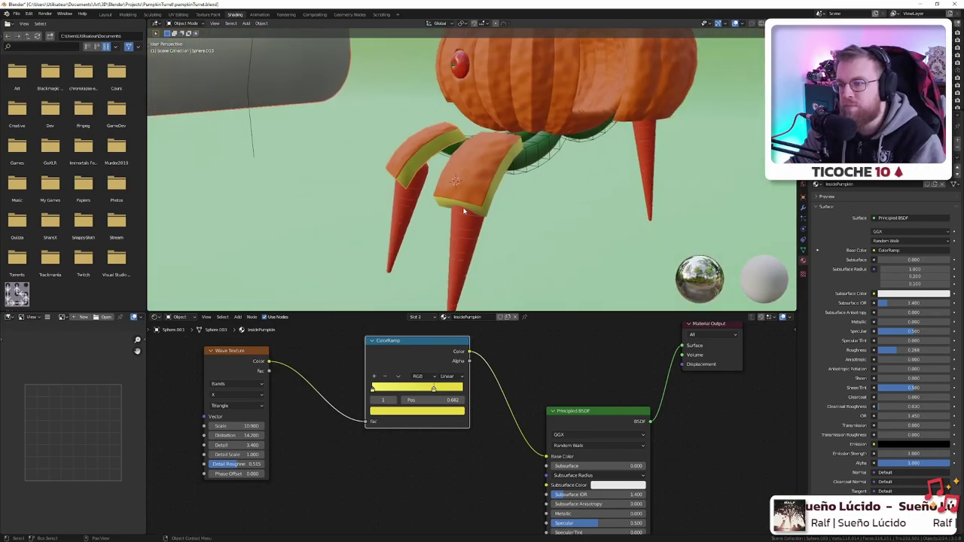
pyautogui.moveTo(510, 185)
pyautogui.mouseDown(button='middle')
pyautogui.moveTo(485, 191)
pyautogui.moveTo(503, 180)
pyautogui.mouseUp(button='middle')
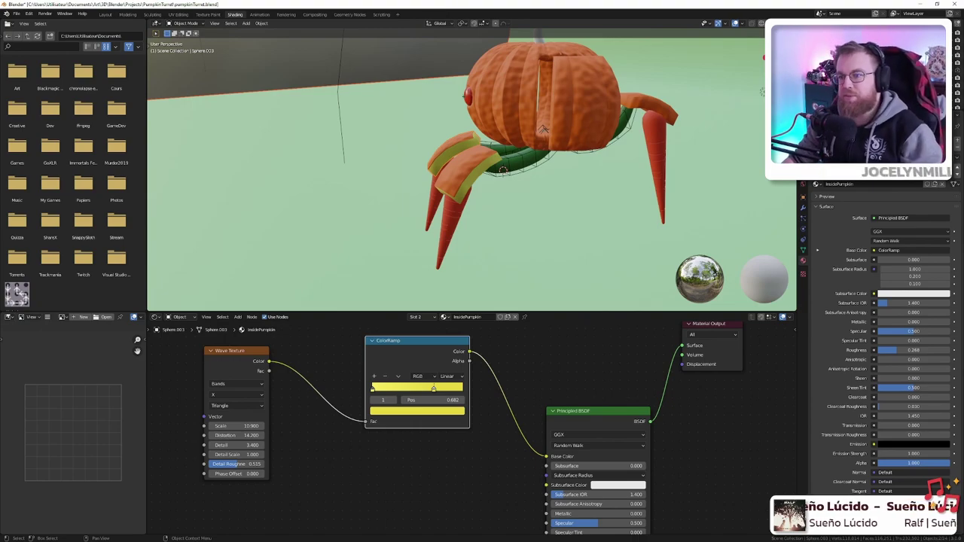
pyautogui.moveTo(360, 220); pyautogui.dragTo(416, 219, button='middle')
pyautogui.scroll(5, 452, 185)
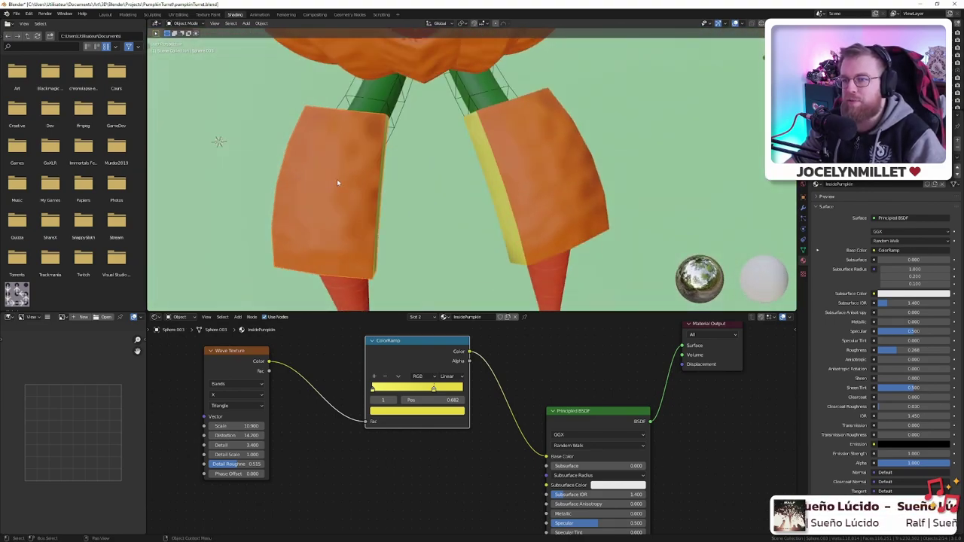
# - Switch to the Layout workspace and select the pumpkin shell piece above the front leg
pyautogui.click(337, 181)
pyautogui.moveTo(362, 156); pyautogui.dragTo(471, 187, button='middle')
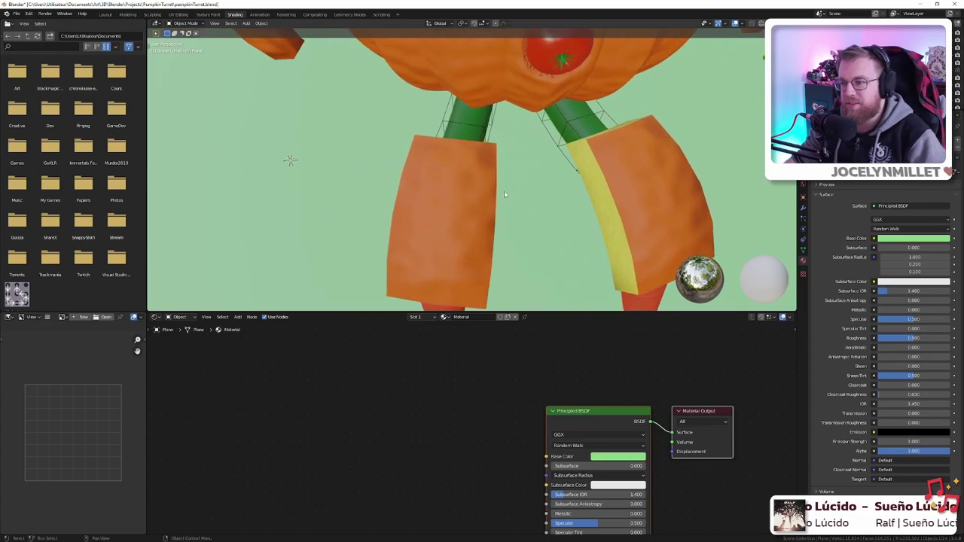
pyautogui.click(458, 189)
pyautogui.click(104, 14)
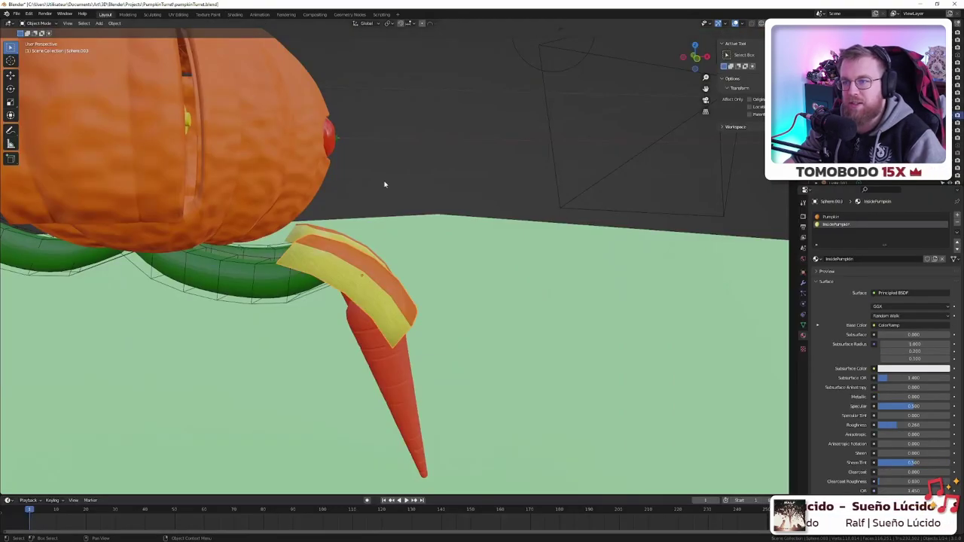
pyautogui.click(364, 261)
pyautogui.click(362, 261)
pyautogui.moveTo(362, 260); pyautogui.dragTo(330, 286, button='middle')
pyautogui.scroll(2, 460, 205)
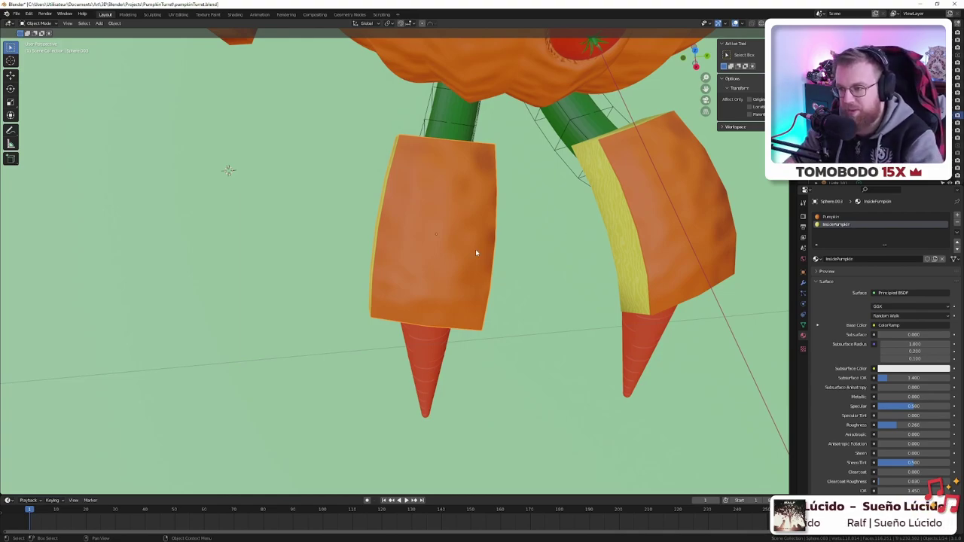
pyautogui.moveTo(416, 232)
pyautogui.mouseDown(button='middle')
pyautogui.moveTo(476, 190)
pyautogui.moveTo(430, 224)
pyautogui.mouseUp(button='middle')
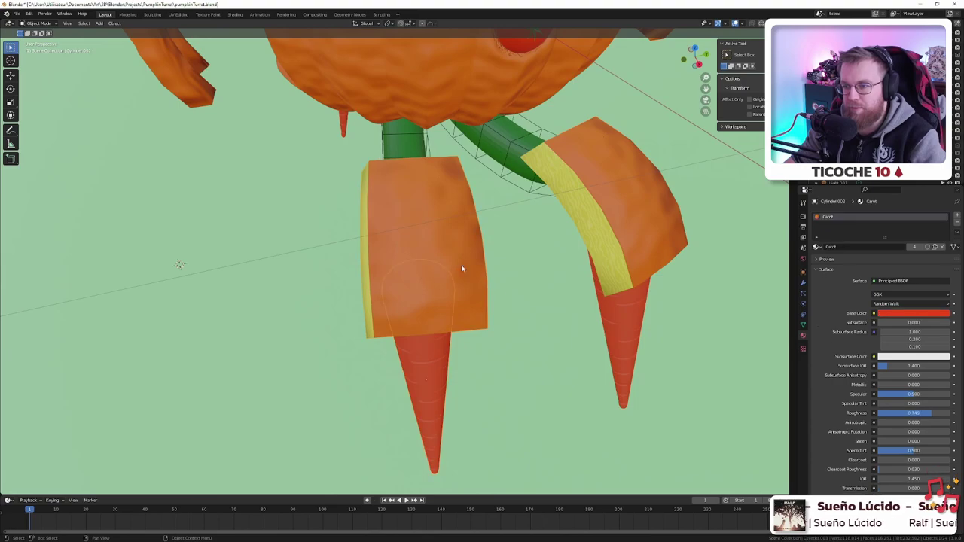
# - Enter Edit Mode on the front leg's shell piece and isolate it in local view
pyautogui.press('Tab')
pyautogui.scroll(2, 456, 246)
pyautogui.scroll(5, 455, 246)
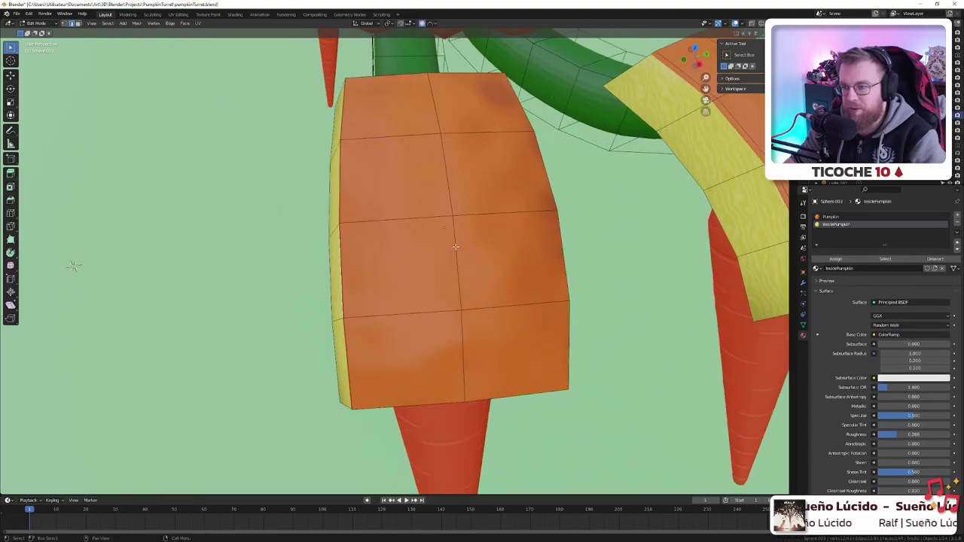
pyautogui.scroll(-4, 456, 246)
pyautogui.moveTo(409, 258)
pyautogui.mouseDown(button='middle')
pyautogui.moveTo(413, 296)
pyautogui.moveTo(407, 242)
pyautogui.mouseUp(button='middle')
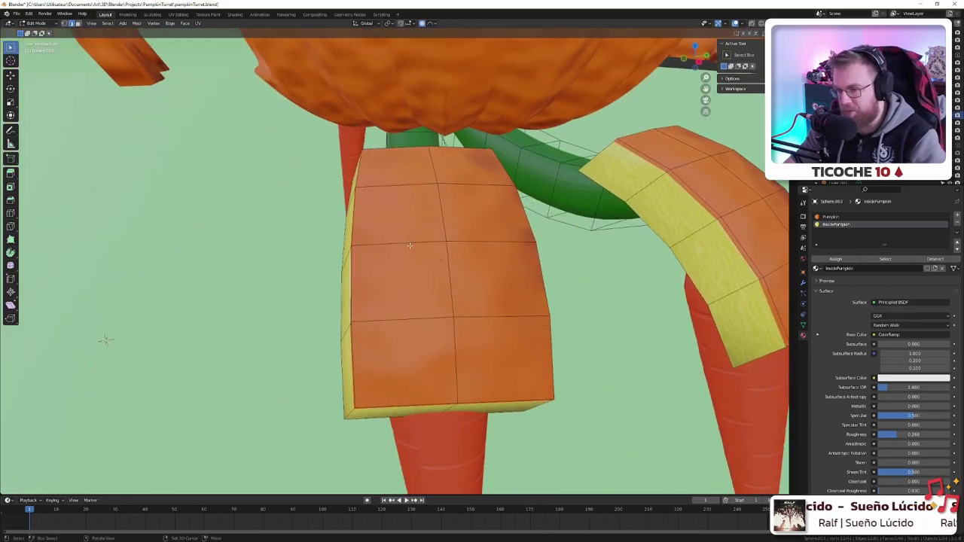
pyautogui.press('KP_Divide')
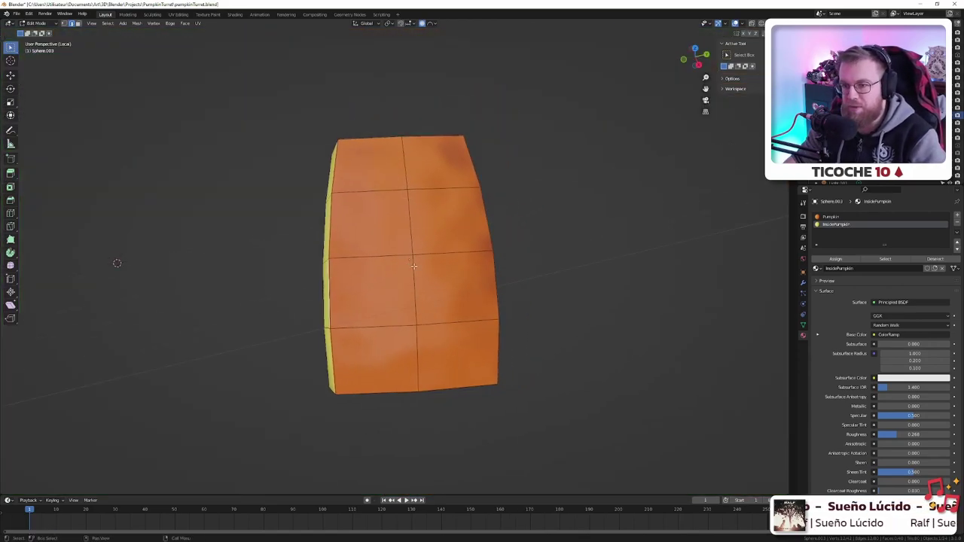
# - Move the vertices along both long sides of the shell piece with proportional editing to reshape its central bend
pyautogui.moveTo(288, 427); pyautogui.dragTo(363, 101)
pyautogui.moveTo(287, 431); pyautogui.dragTo(366, 142)
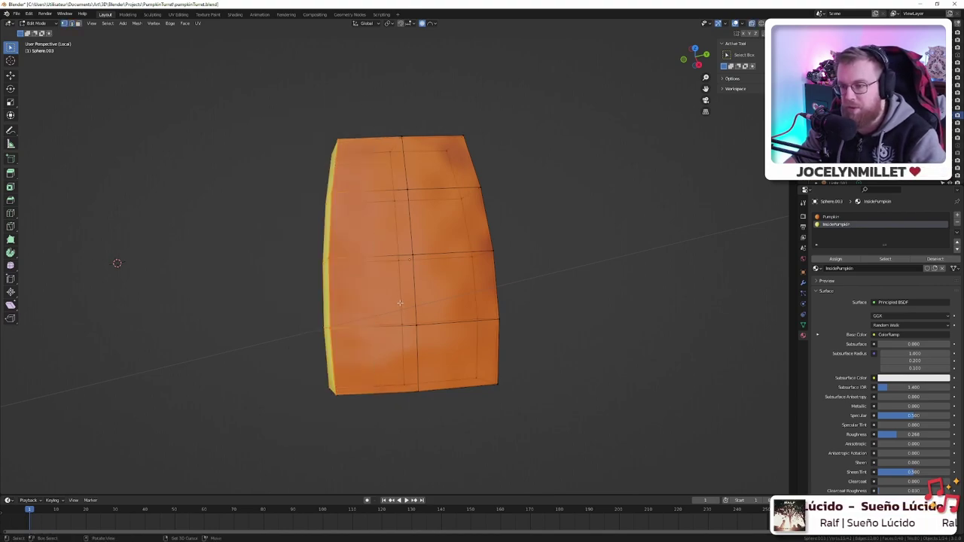
pyautogui.moveTo(366, 143); pyautogui.dragTo(426, 247, button='middle')
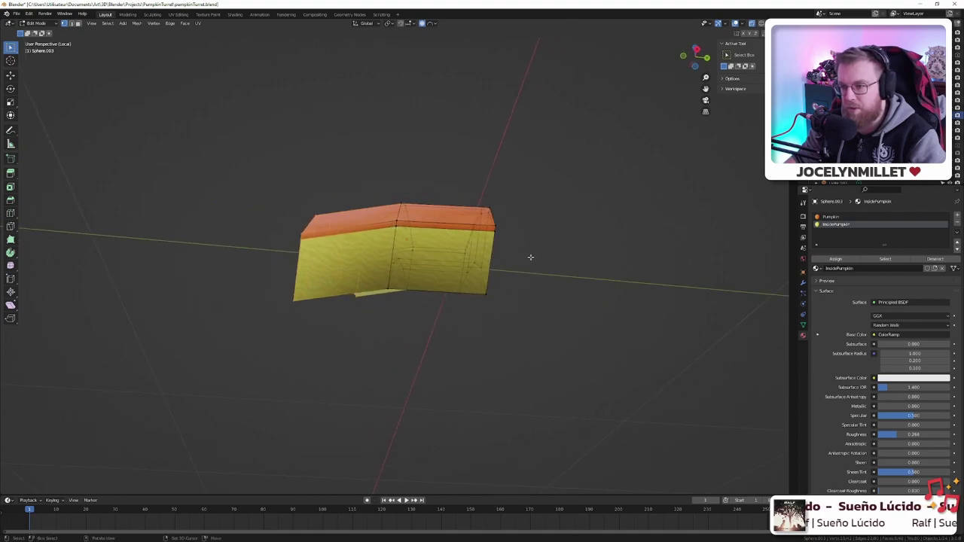
pyautogui.moveTo(517, 426); pyautogui.dragTo(447, 174)
pyautogui.moveTo(447, 174); pyautogui.dragTo(483, 276, button='middle')
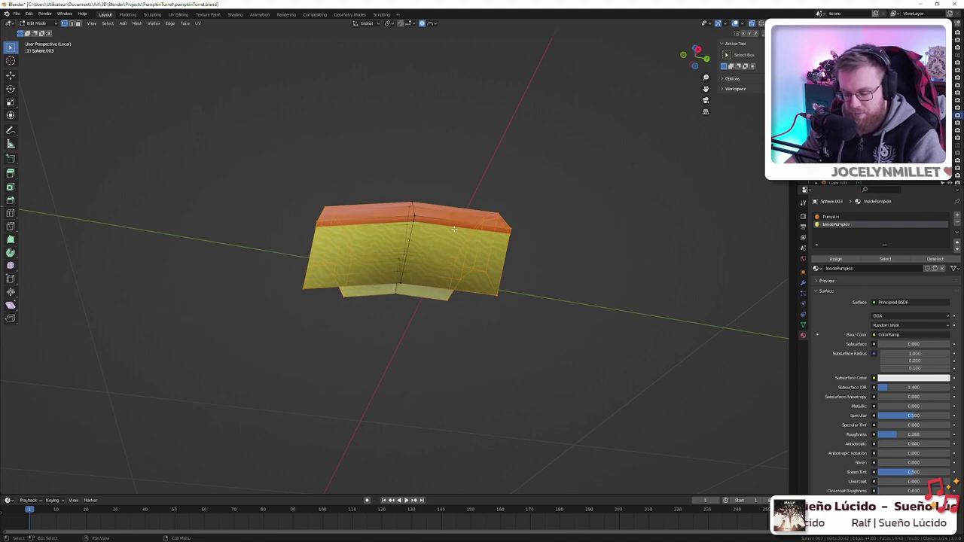
pyautogui.press('g')
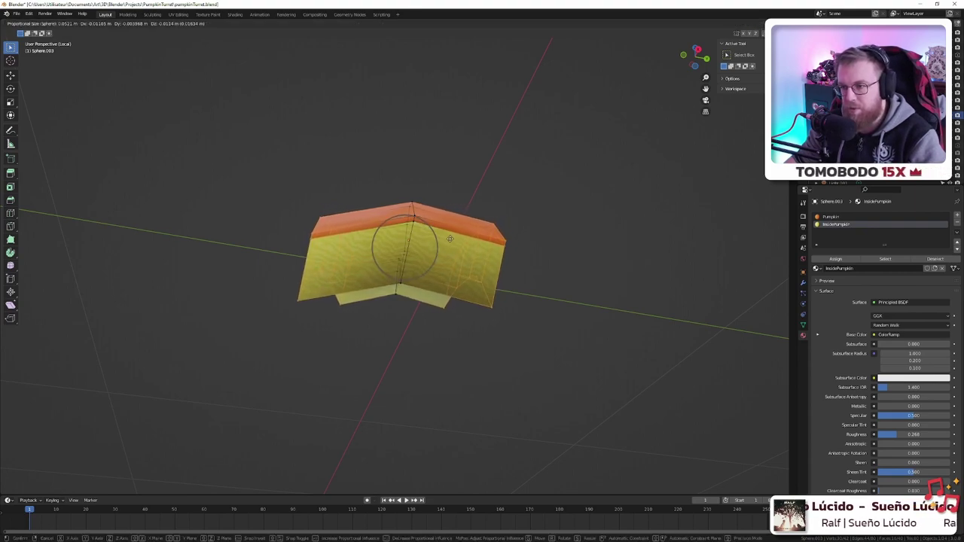
pyautogui.click(467, 223)
# - Select all vertices along the shell piece's upper end in Edit Mode
pyautogui.press('Tab')
pyautogui.moveTo(469, 221); pyautogui.dragTo(527, 269, button='middle')
pyautogui.press('Tab')
pyautogui.moveTo(218, 272); pyautogui.dragTo(321, 146)
pyautogui.moveTo(321, 146); pyautogui.dragTo(428, 214, button='middle')
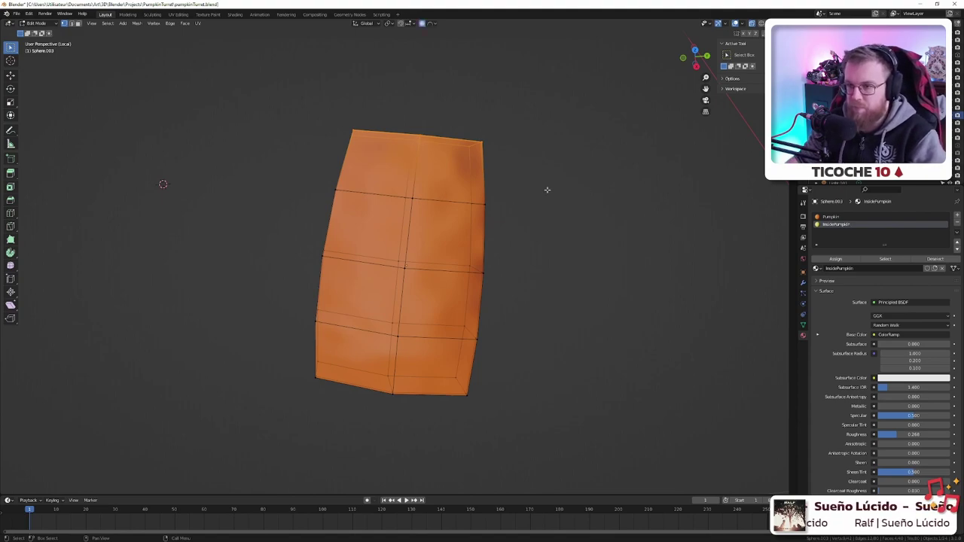
# - Try to taper the shell piece by scaling its upper end down on all axes with a proportional size of 0.32
pyautogui.press('s')
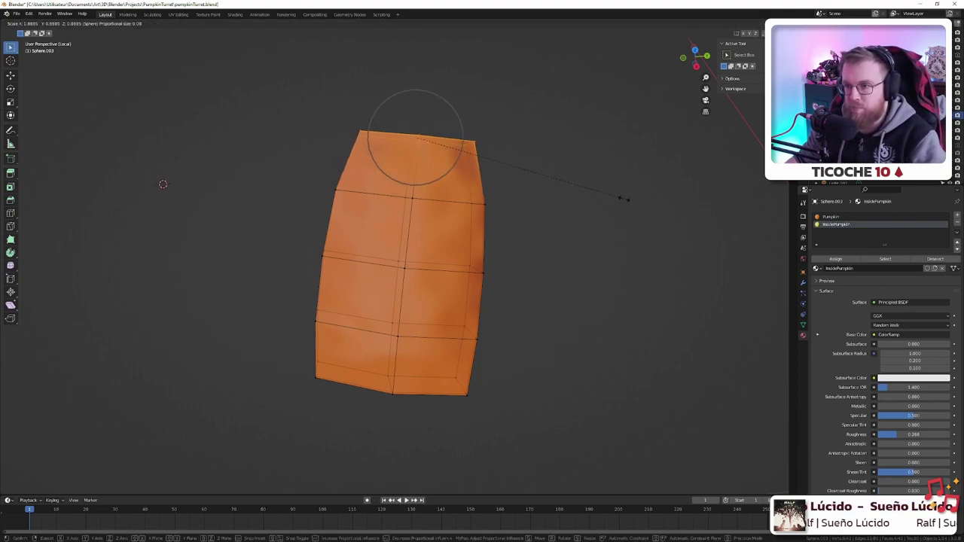
pyautogui.scroll(-12, 623, 198)
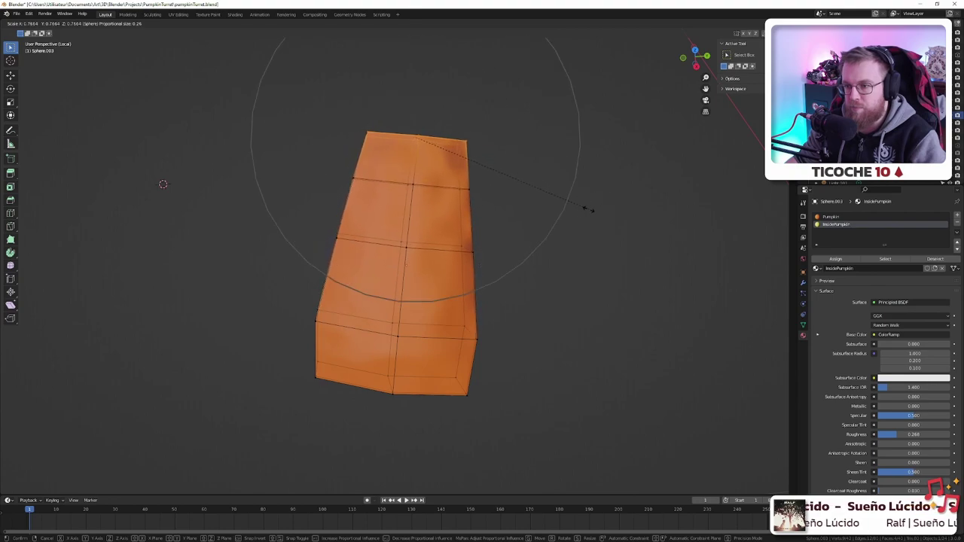
pyautogui.scroll(-1, 589, 210)
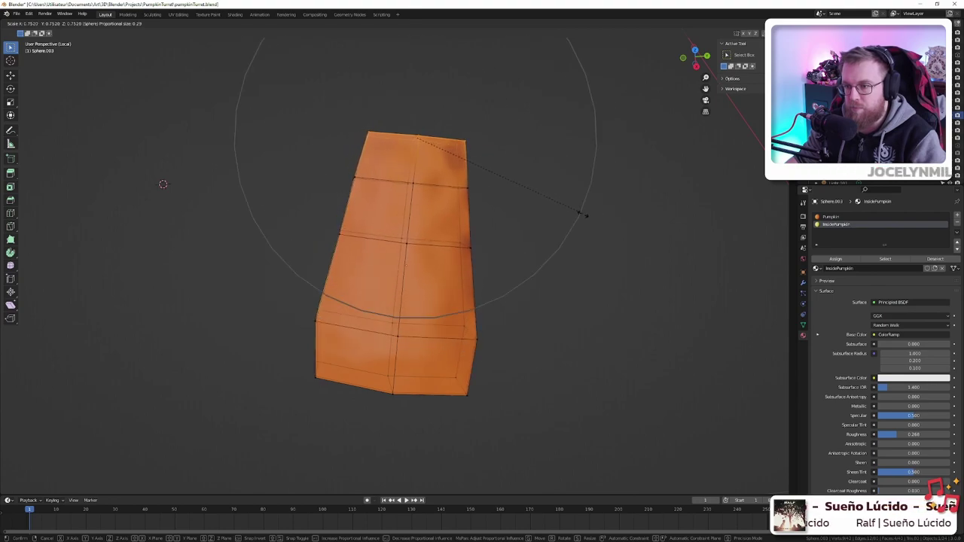
pyautogui.scroll(-1, 586, 217)
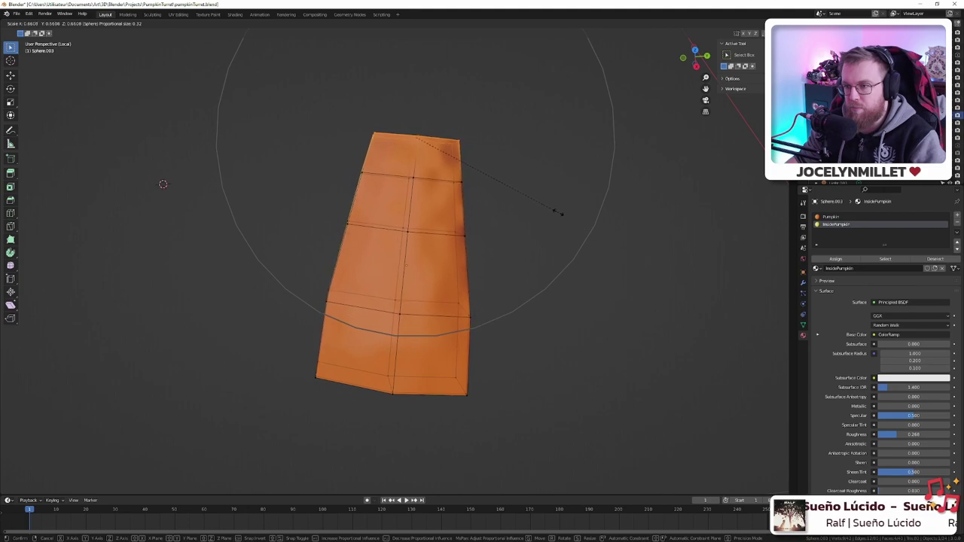
pyautogui.click(538, 200)
pyautogui.moveTo(598, 250); pyautogui.dragTo(565, 229, button='middle')
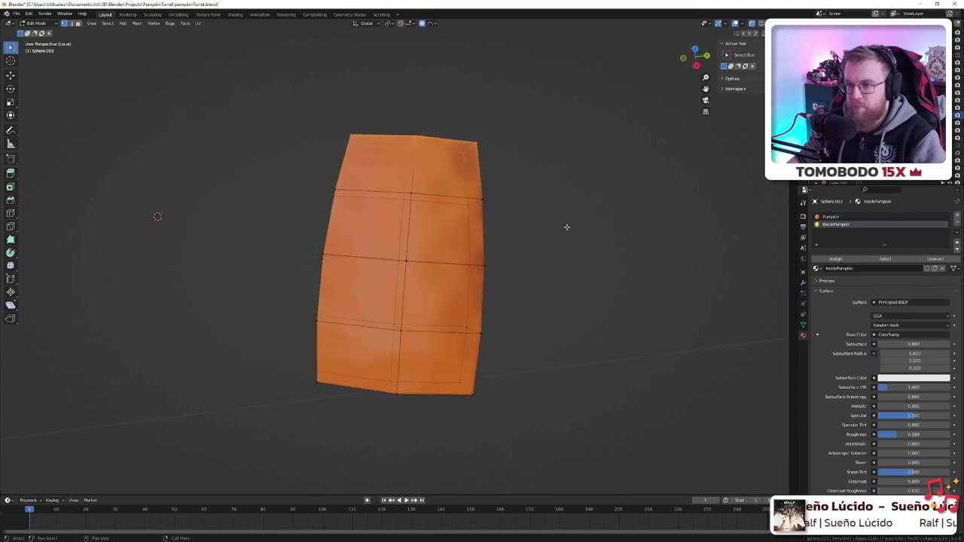
# - Scale the shell piece's upper end to about 0.77 with Z locked, using proportional editing, and return to the full scene in Object Mode
pyautogui.press('s')
pyautogui.press('y')
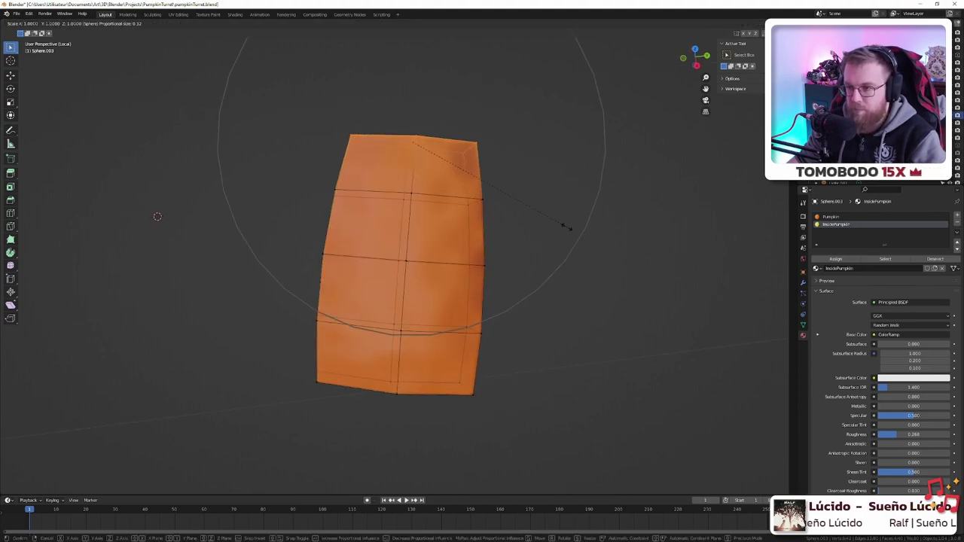
pyautogui.hotkey('shift', 'z')
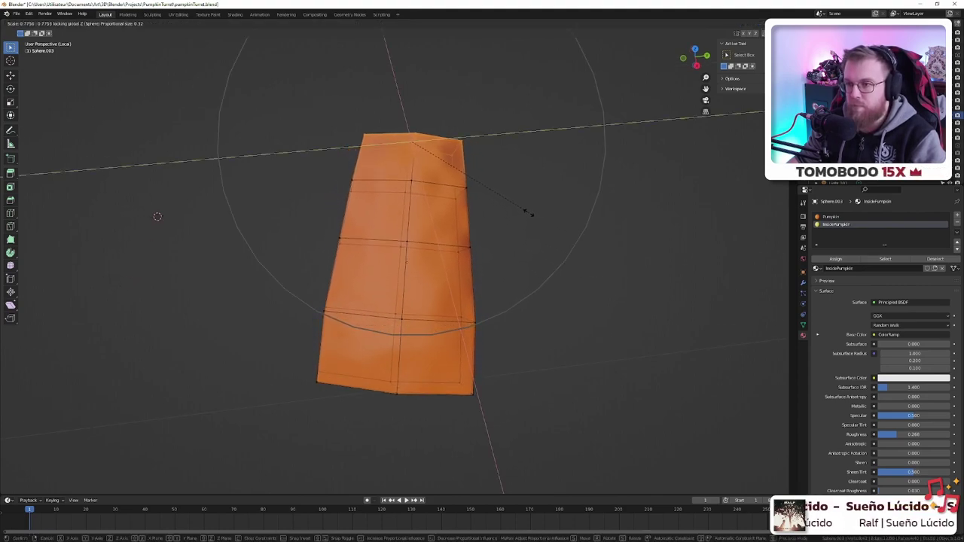
pyautogui.click(519, 209)
pyautogui.moveTo(519, 208); pyautogui.dragTo(536, 241, button='middle')
pyautogui.press('Tab')
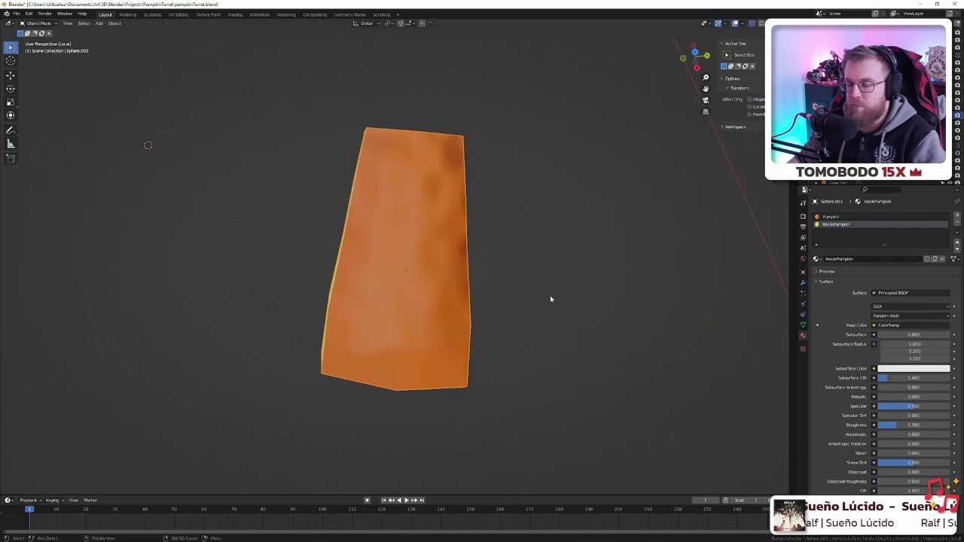
pyautogui.press('KP_Divide')
# - Examine how the tapered shell pieces sit over the turret's front legs from the front and the side
pyautogui.moveTo(533, 277); pyautogui.dragTo(454, 278, button='middle')
pyautogui.keyDown('shift'); pyautogui.moveTo(641, 297); pyautogui.dragTo(377, 170, button='middle'); pyautogui.keyUp('shift')
pyautogui.scroll(-5, 573, 256)
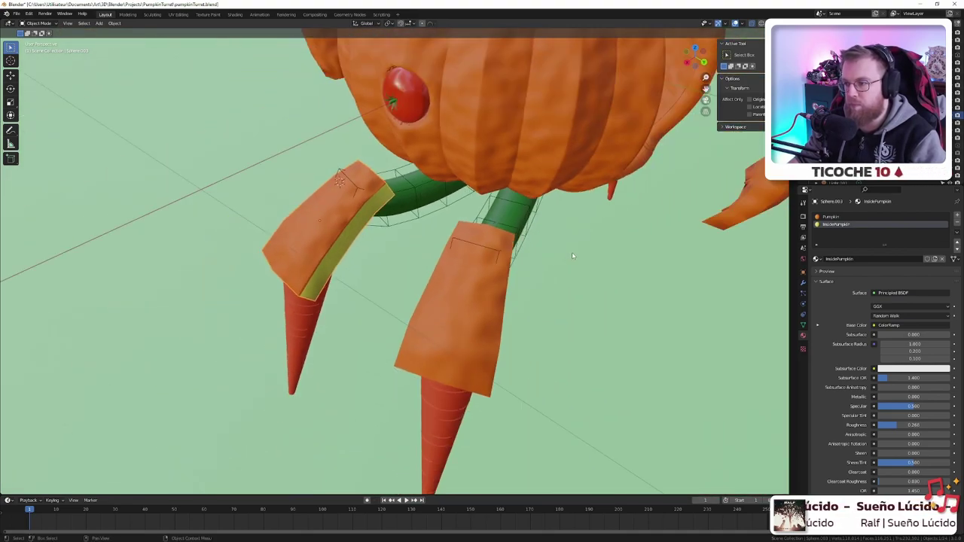
pyautogui.moveTo(572, 256); pyautogui.dragTo(590, 233, button='middle')
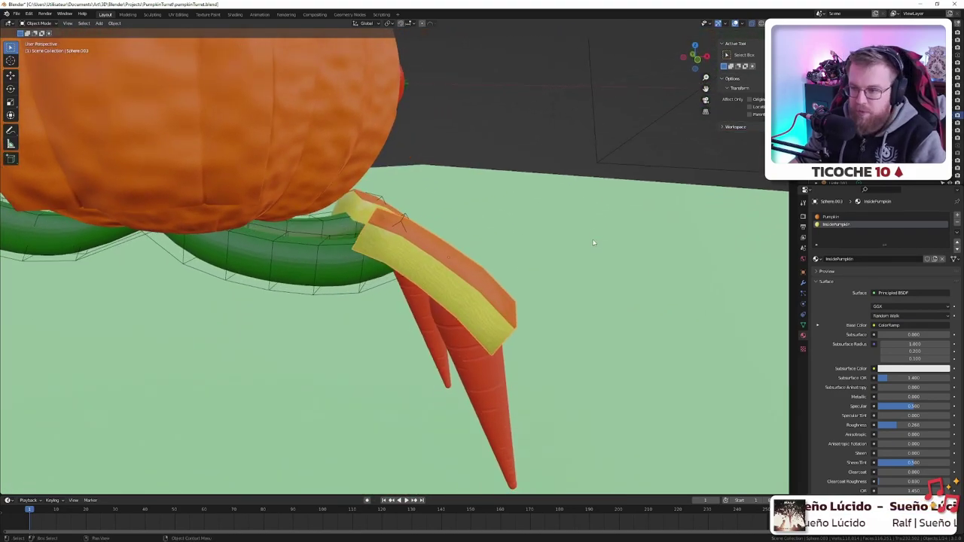
pyautogui.moveTo(536, 271)
pyautogui.mouseDown(button='middle')
pyautogui.moveTo(544, 248)
pyautogui.moveTo(525, 266)
pyautogui.mouseUp(button='middle')
pyautogui.click(494, 239)
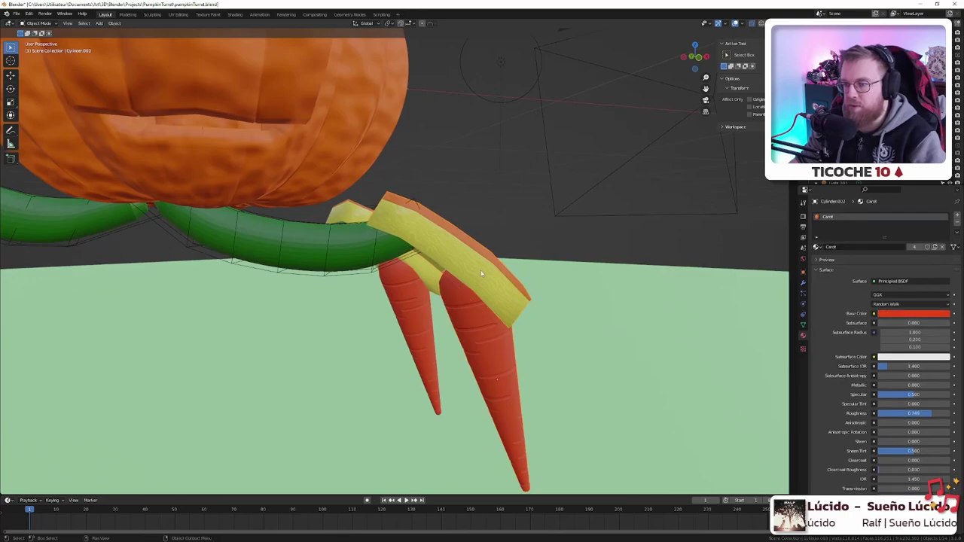
pyautogui.click(455, 242)
pyautogui.moveTo(574, 224); pyautogui.dragTo(549, 238, button='middle')
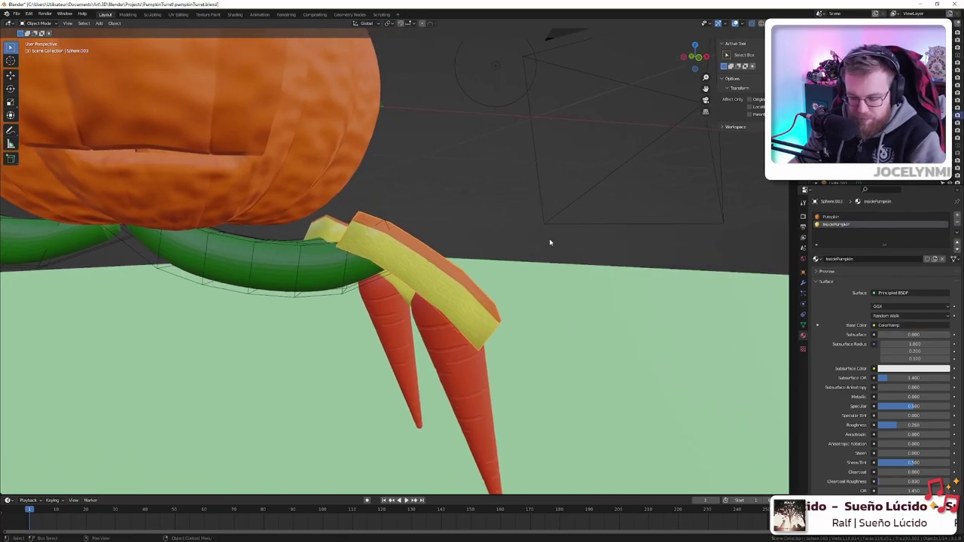
pyautogui.press('s')
pyautogui.hotkey('shift', 'z')
pyautogui.press('z')
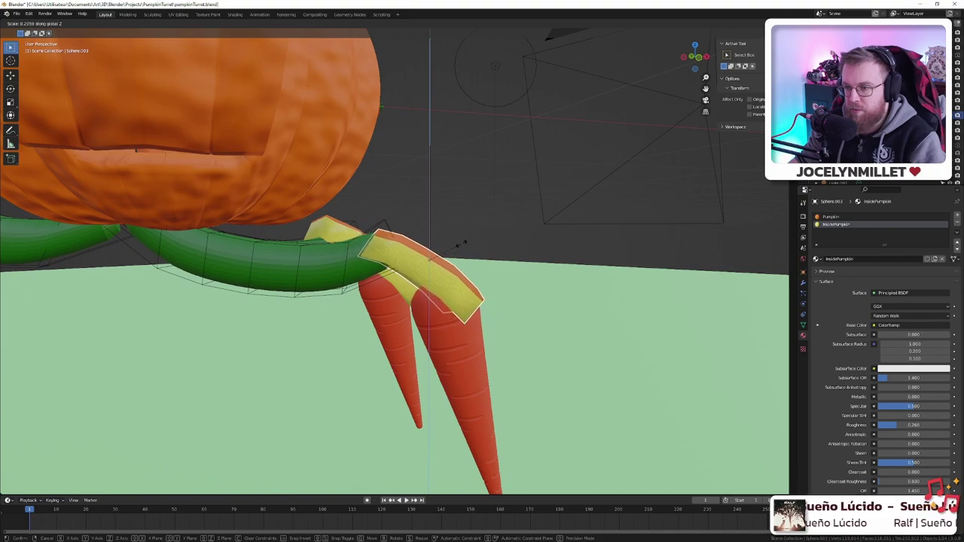
pyautogui.rightClick(693, 215)
# - Examine the whole pumpkin turret's proportions with its tapered leg shells from the side and the front
pyautogui.moveTo(693, 215); pyautogui.dragTo(534, 204, button='middle')
pyautogui.scroll(3, 519, 277)
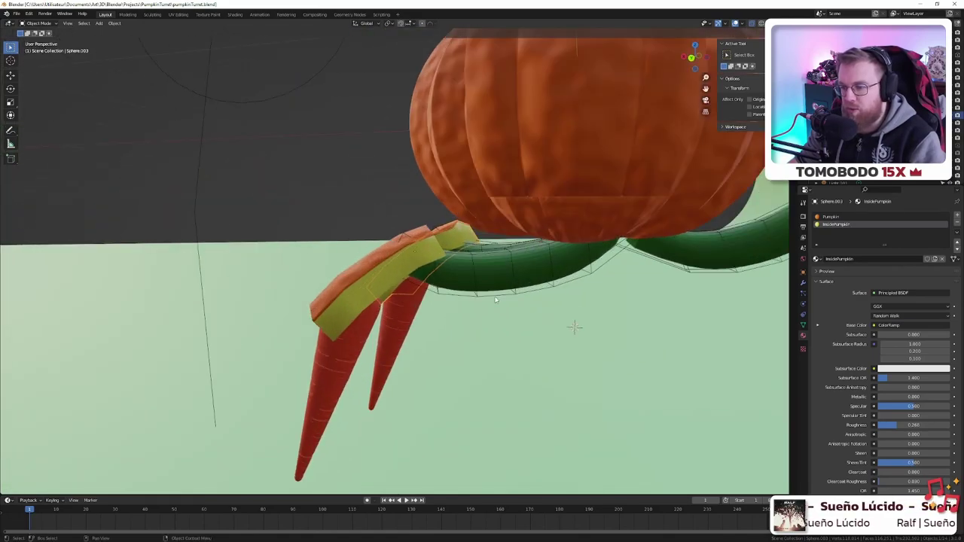
pyautogui.scroll(2, 496, 294)
pyautogui.scroll(-5, 495, 286)
pyautogui.scroll(4, 589, 247)
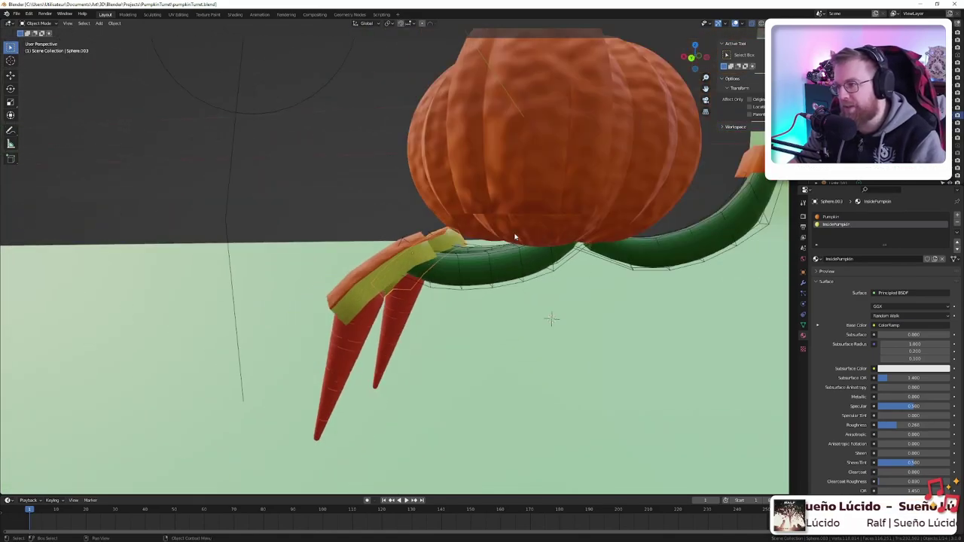
pyautogui.scroll(-2, 515, 236)
pyautogui.moveTo(515, 236); pyautogui.dragTo(627, 229, button='middle')
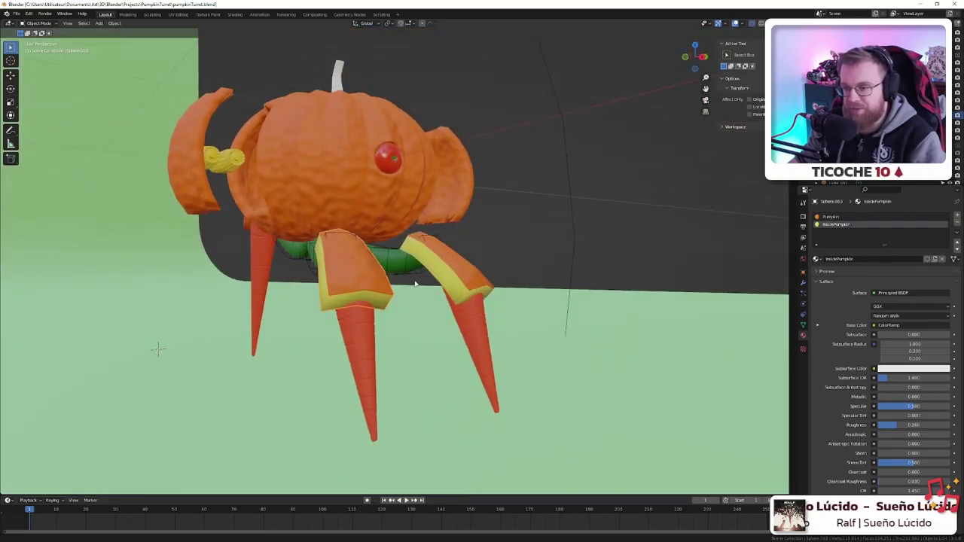
pyautogui.moveTo(414, 283)
pyautogui.mouseDown(button='middle')
pyautogui.moveTo(491, 254)
pyautogui.moveTo(399, 279)
pyautogui.mouseUp(button='middle')
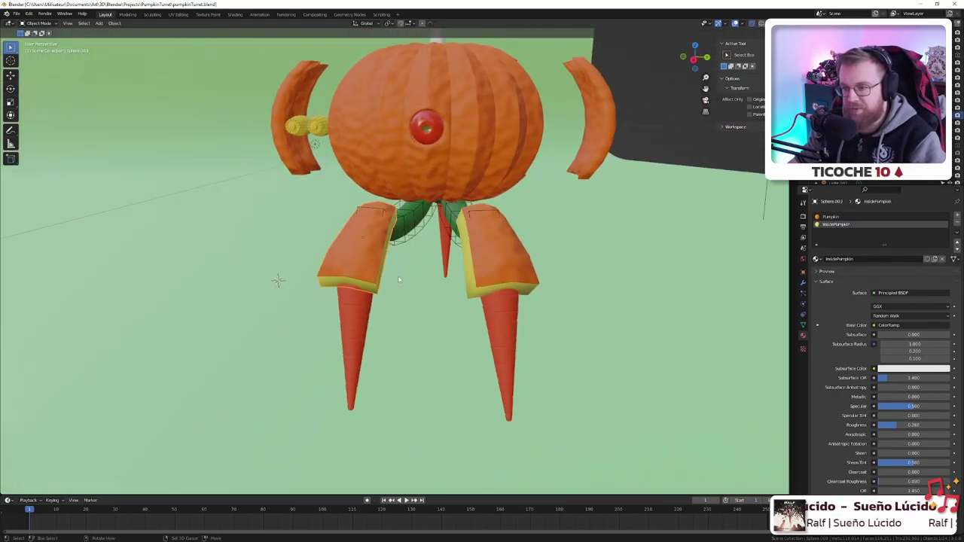
# - Preview the whole turret in Rendered shading, from a free angle and through the scene camera
pyautogui.press('z')
pyautogui.click(399, 290)
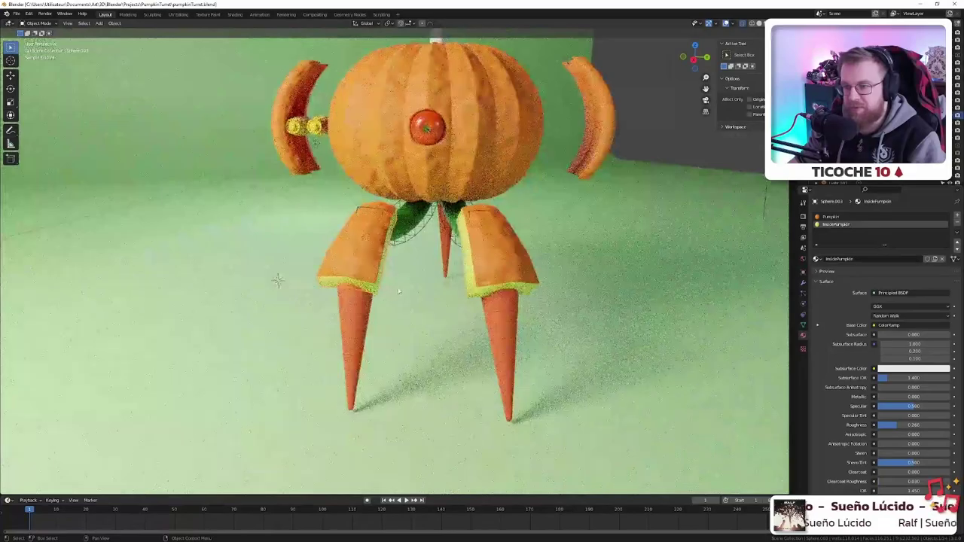
pyautogui.moveTo(515, 271); pyautogui.dragTo(503, 286, button='middle')
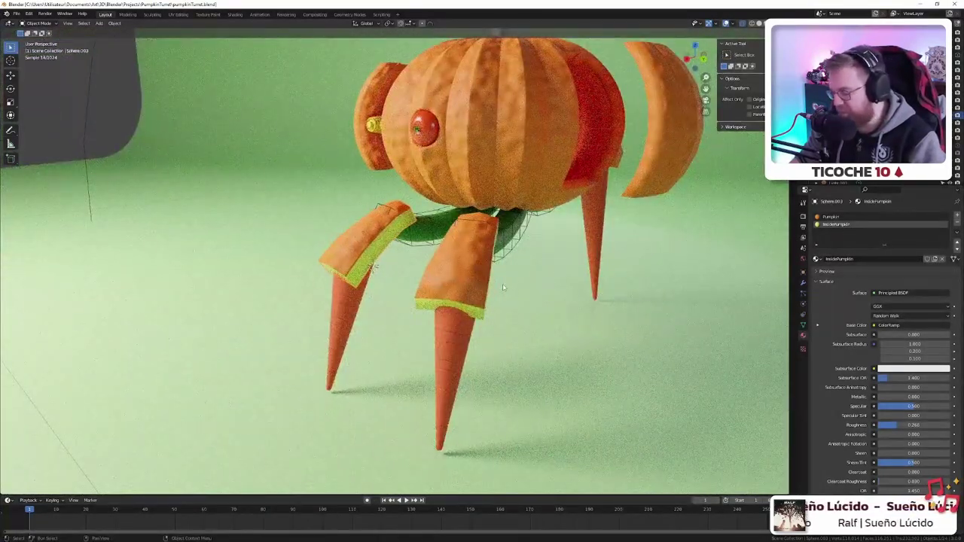
pyautogui.press('KP_0')
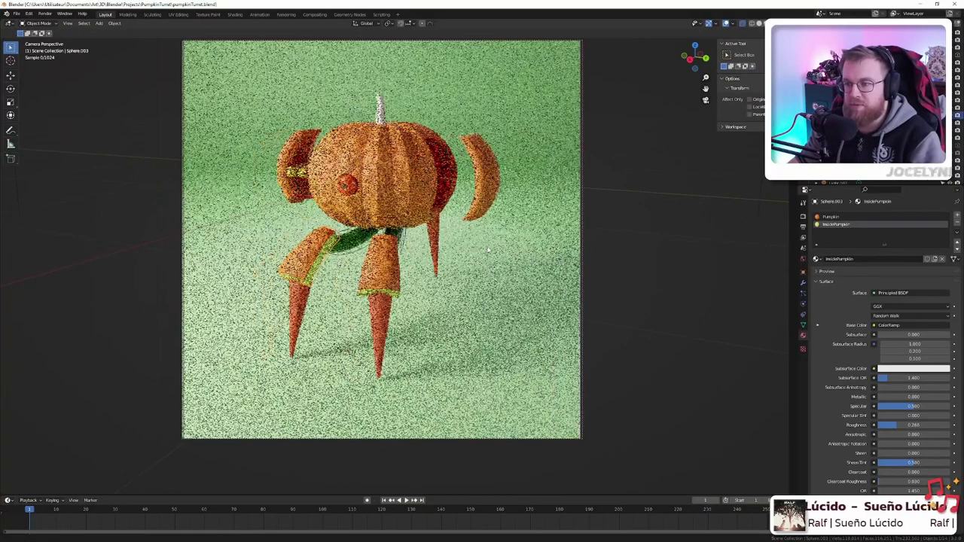
pyautogui.keyDown('shift'); pyautogui.moveTo(488, 250); pyautogui.dragTo(557, 253, button='middle'); pyautogui.keyUp('shift')
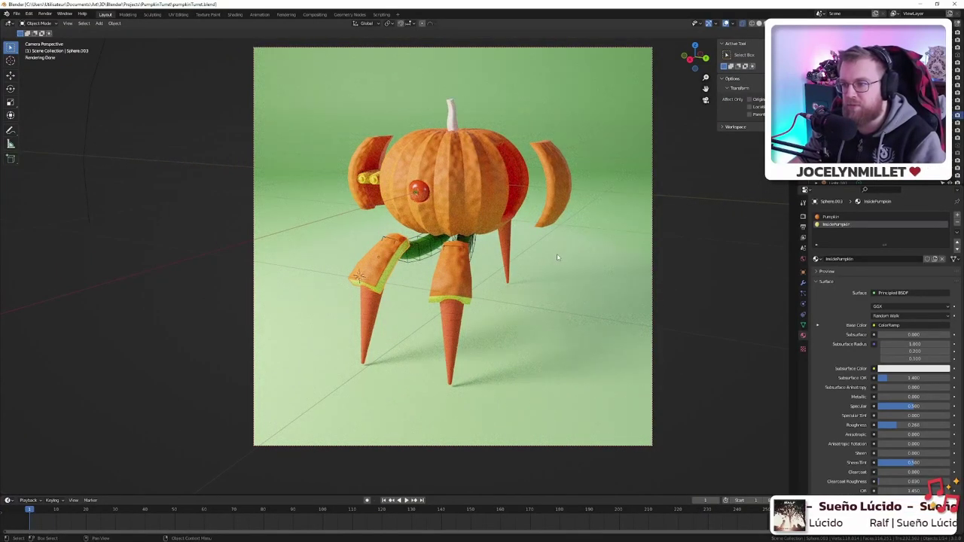
# - Undo the last two actions and save the project after returning from the camera view to Material Preview shading
pyautogui.hotkey('ctrl', 'z')
pyautogui.hotkey('ctrl', 'z')
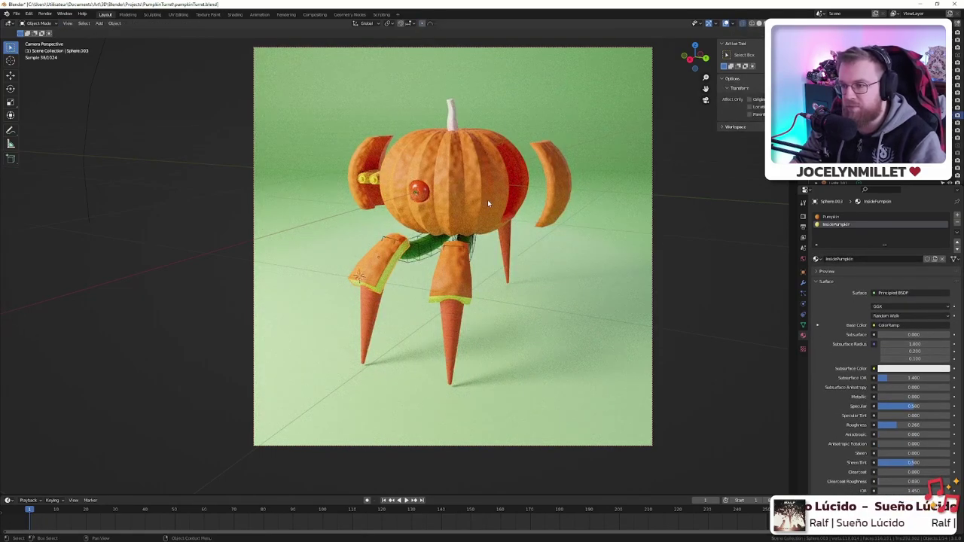
pyautogui.press('KP_0')
pyautogui.press('z')
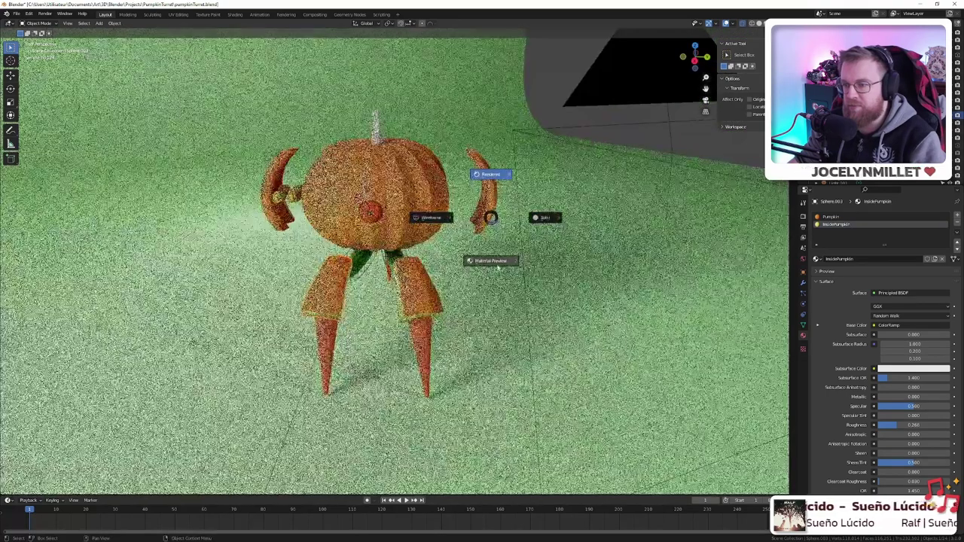
pyautogui.click(491, 261)
pyautogui.scroll(4, 371, 235)
pyautogui.hotkey('ctrl', 's')
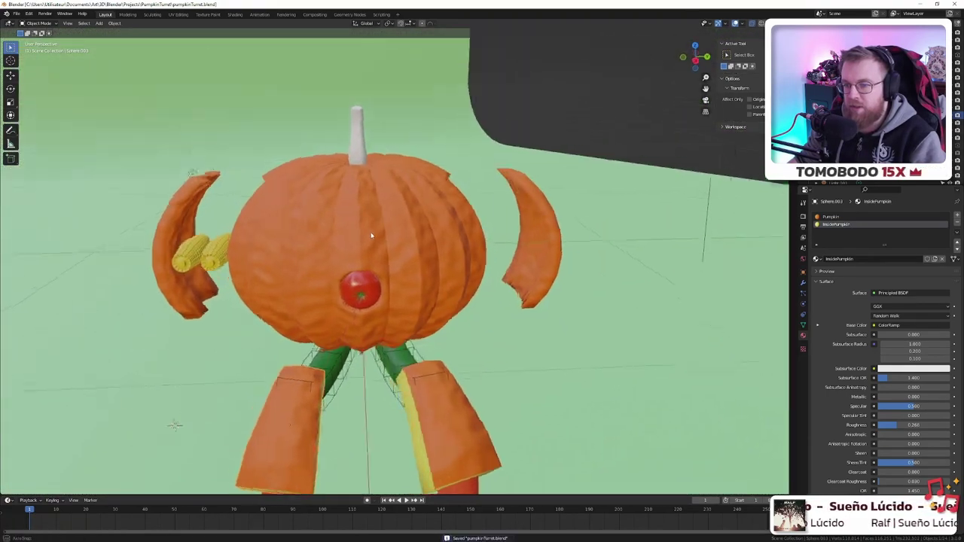
# - Select the turret's pumpkin body and show its modifiers
pyautogui.moveTo(370, 236); pyautogui.dragTo(380, 255, button='middle')
pyautogui.click(380, 255)
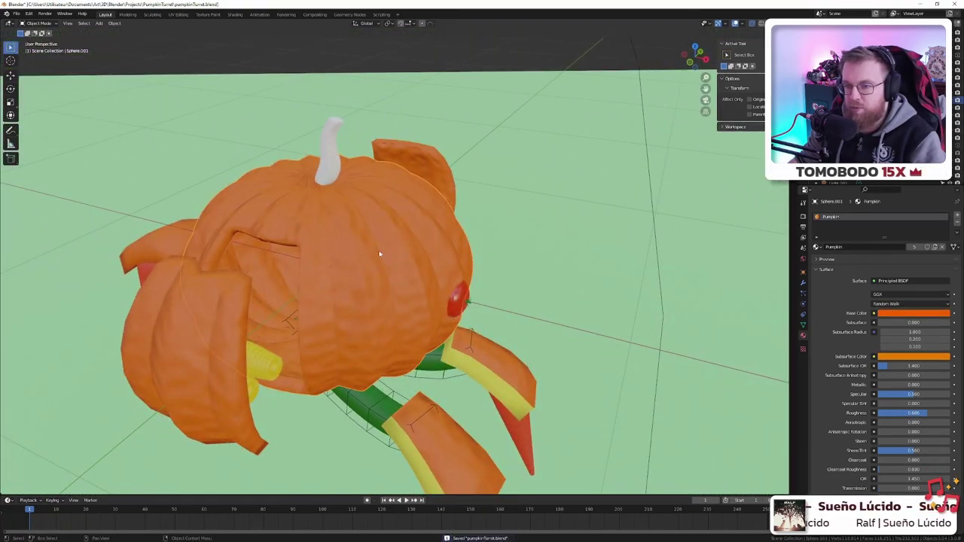
pyautogui.click(803, 284)
pyautogui.moveTo(601, 282); pyautogui.dragTo(548, 269, button='middle')
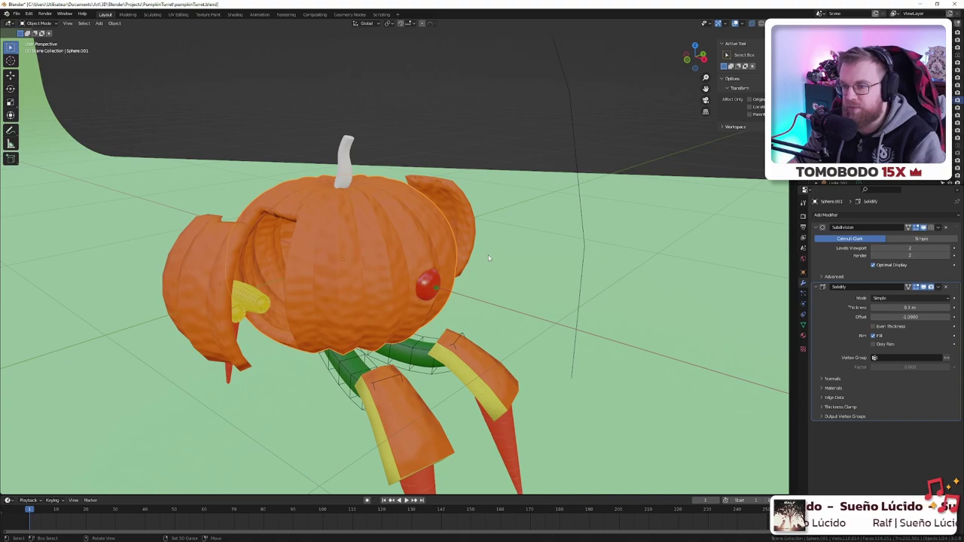
# - Try duplicating the pumpkin body in place
pyautogui.hotkey('shift', 'd')
pyautogui.press('Escape')
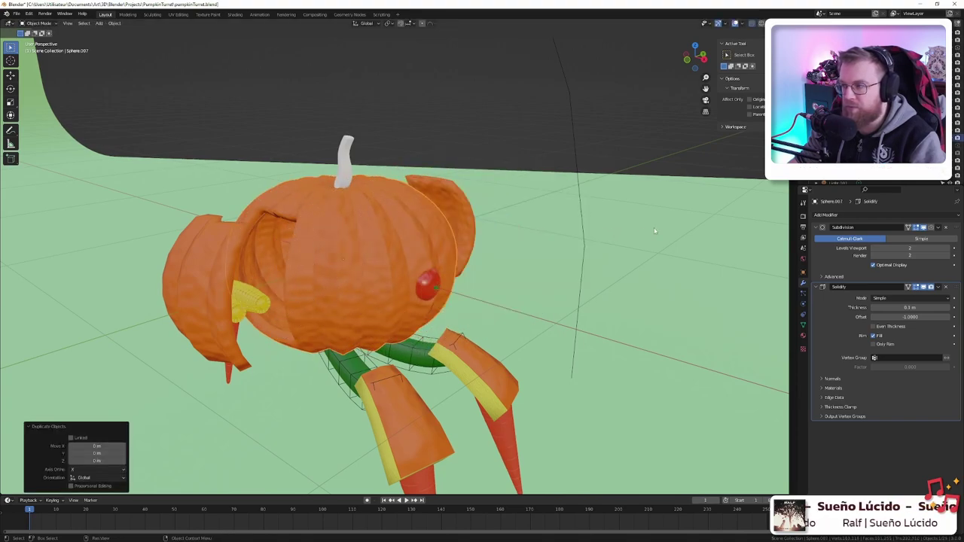
pyautogui.scroll(-1, 866, 113)
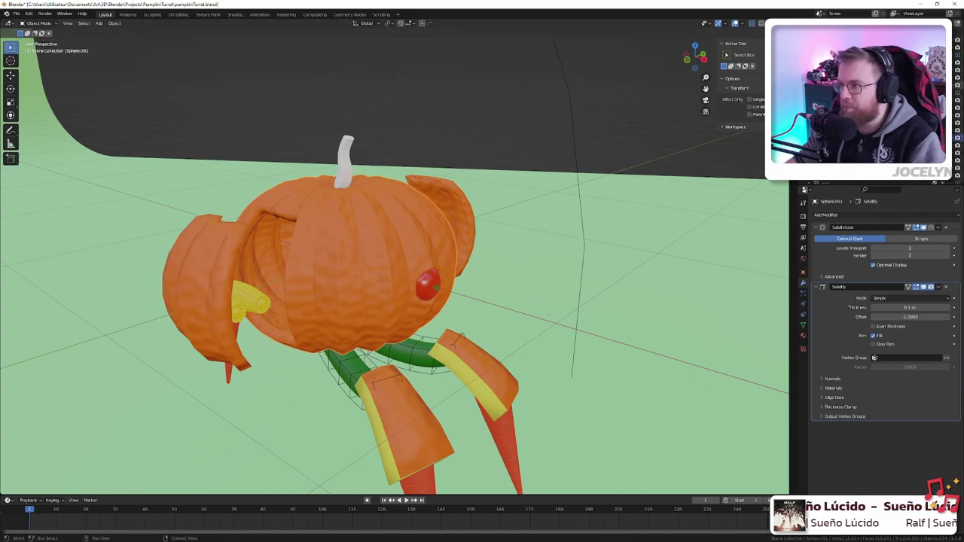
pyautogui.scroll(1, 405, 243)
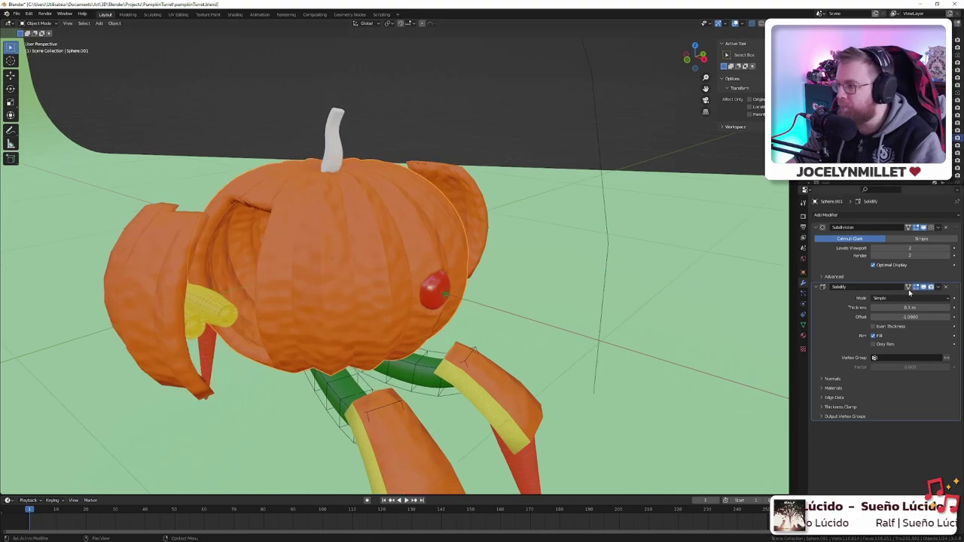
# - Try applying the pumpkin body's Solidify modifier and isolate the body in local view
pyautogui.click(939, 287)
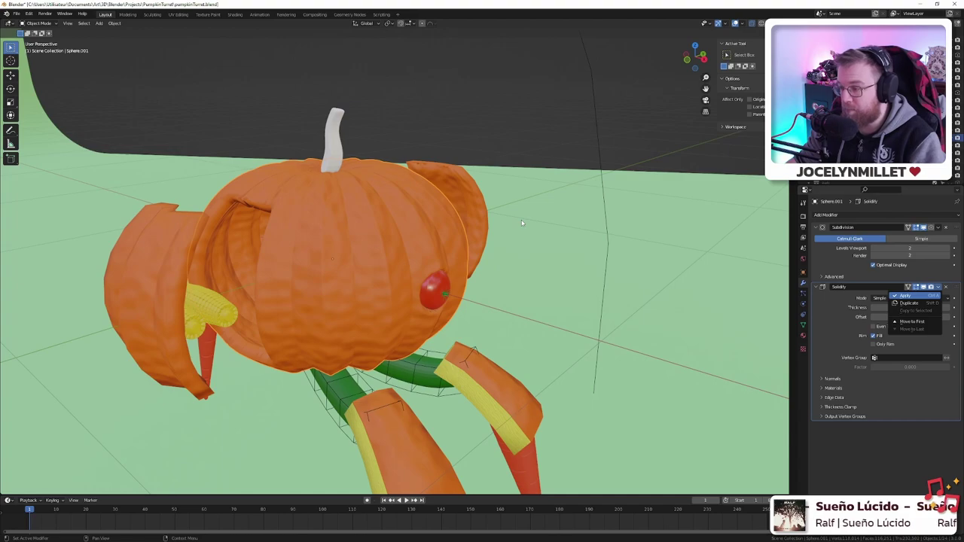
pyautogui.press('Return')
pyautogui.press('Tab')
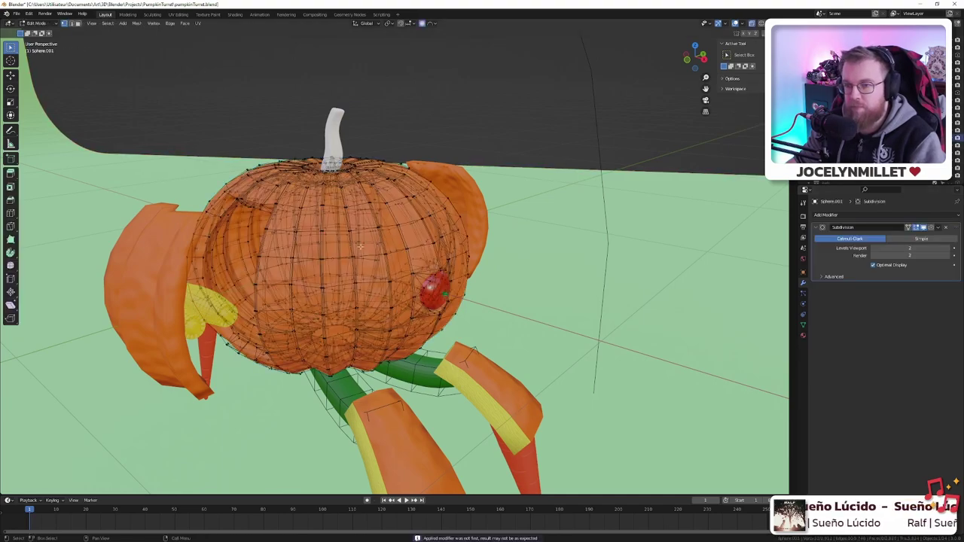
pyautogui.keyDown('shift'); pyautogui.moveTo(306, 248); pyautogui.dragTo(374, 257, button='middle'); pyautogui.keyUp('shift')
pyautogui.moveTo(359, 254)
pyautogui.mouseDown(button='middle')
pyautogui.moveTo(351, 244)
pyautogui.moveTo(416, 247)
pyautogui.moveTo(375, 255)
pyautogui.mouseUp(button='middle')
pyautogui.press('Tab')
pyautogui.press('KP_Divide')
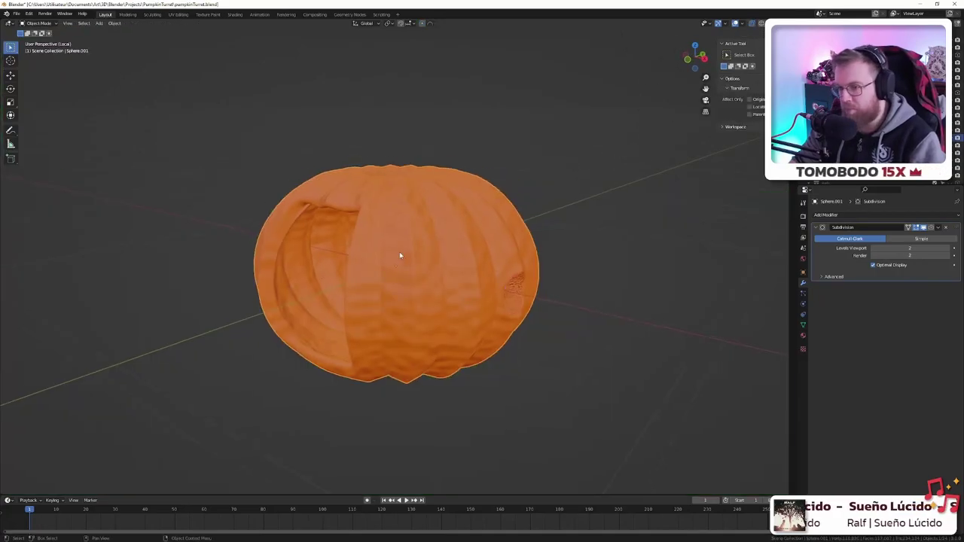
# - Examine the applied shell's mesh along the inner upper edge of the body's side opening
pyautogui.press('Tab')
pyautogui.moveTo(330, 211); pyautogui.dragTo(337, 242, button='middle')
pyautogui.scroll(5, 354, 178)
pyautogui.hotkey('alt', 'z')
pyautogui.scroll(-3, 353, 279)
pyautogui.scroll(4, 336, 241)
pyautogui.scroll(2, 336, 241)
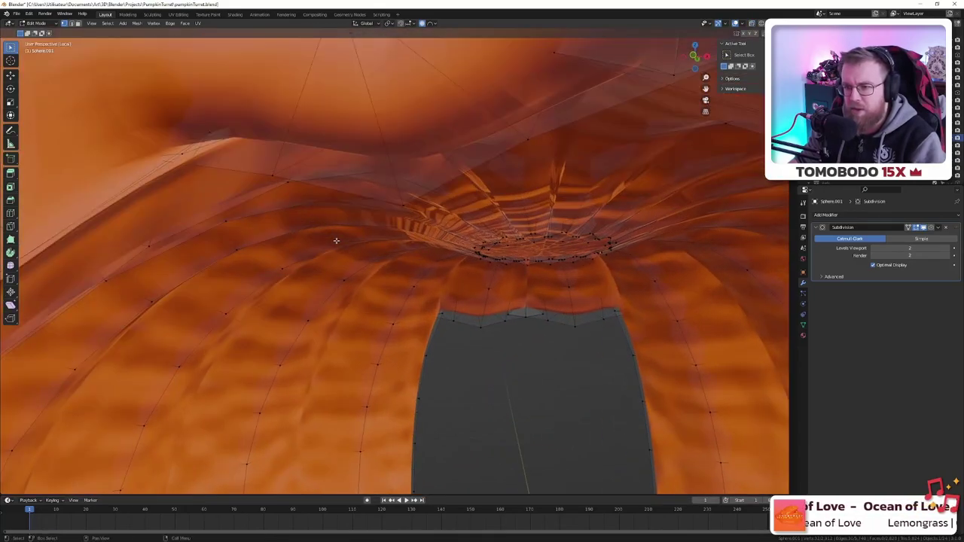
pyautogui.moveTo(270, 232)
pyautogui.mouseDown(button='middle')
pyautogui.moveTo(276, 221)
pyautogui.moveTo(282, 237)
pyautogui.mouseUp(button='middle')
pyautogui.press('Tab')
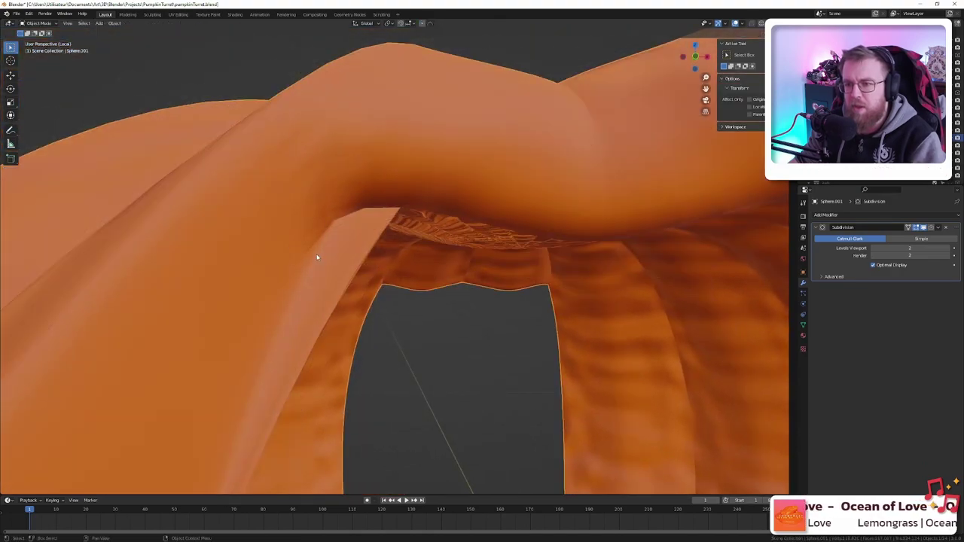
# - Try moving an inner vertex at the side opening's upper corner with proportional editing turned off
pyautogui.press('Tab')
pyautogui.press('o')
pyautogui.hotkey('alt', 'z')
pyautogui.scroll(2, 337, 252)
pyautogui.moveTo(337, 252); pyautogui.dragTo(426, 246, button='middle')
pyautogui.scroll(4, 293, 294)
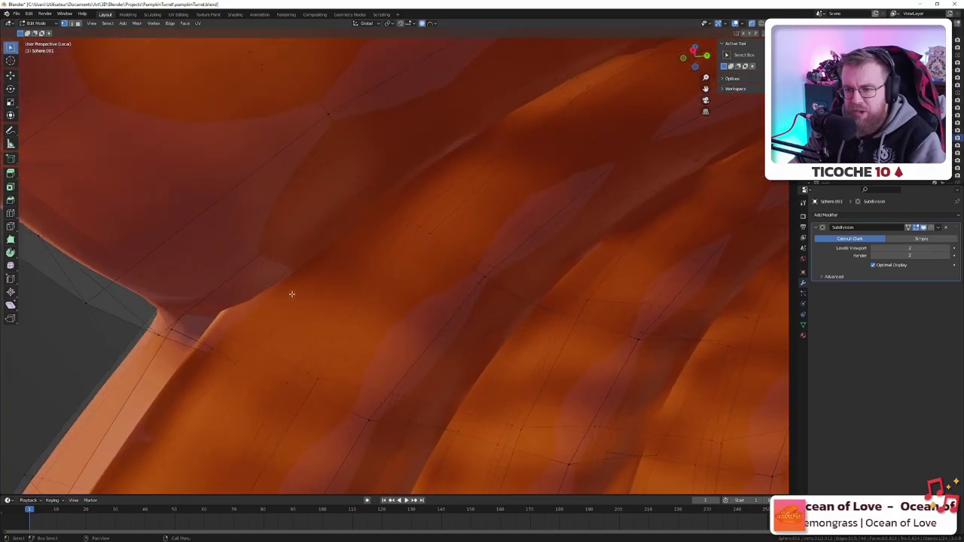
pyautogui.keyDown('shift'); pyautogui.moveTo(248, 303); pyautogui.dragTo(433, 259, button='middle'); pyautogui.keyUp('shift')
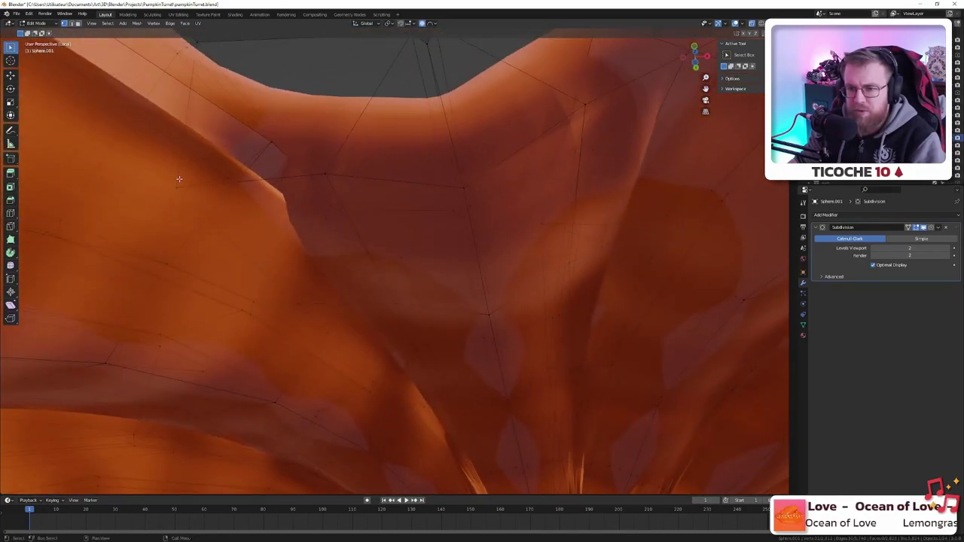
pyautogui.moveTo(184, 189); pyautogui.dragTo(246, 173, button='middle')
pyautogui.press('p')
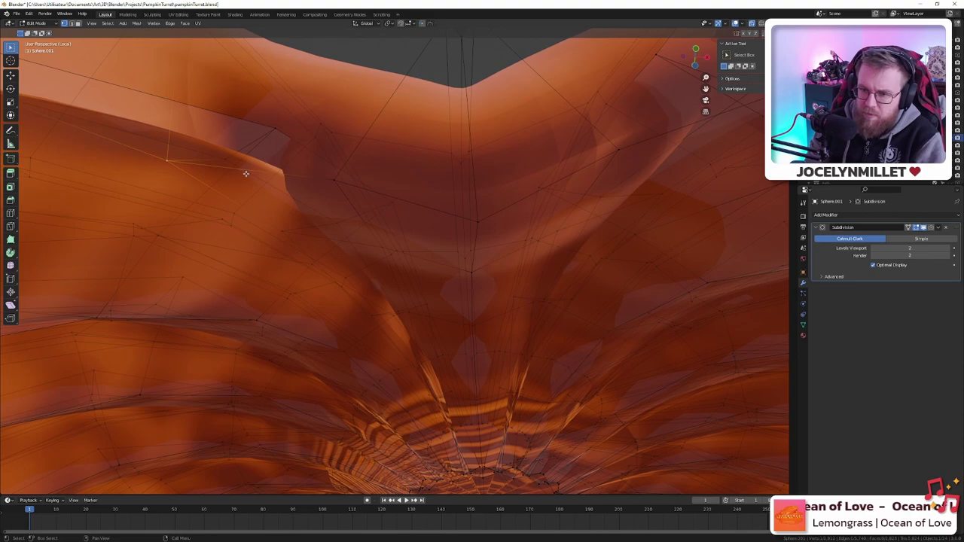
pyautogui.press('g')
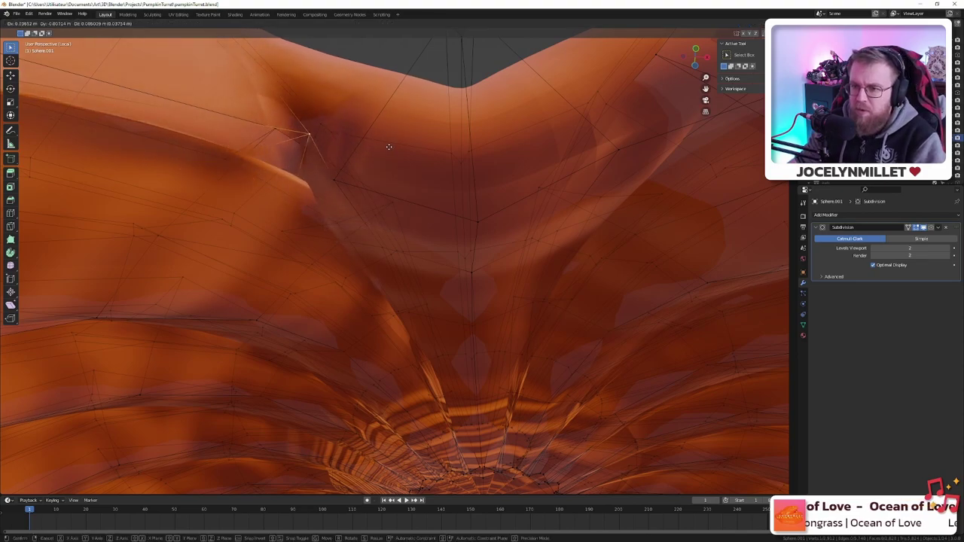
pyautogui.click(363, 155)
# - Hide the Subdivision modifier's effect in the viewport and try moving an overlapping vertex at the opening's inner corner
pyautogui.moveTo(324, 148); pyautogui.dragTo(561, 280, button='middle')
pyautogui.click(923, 227)
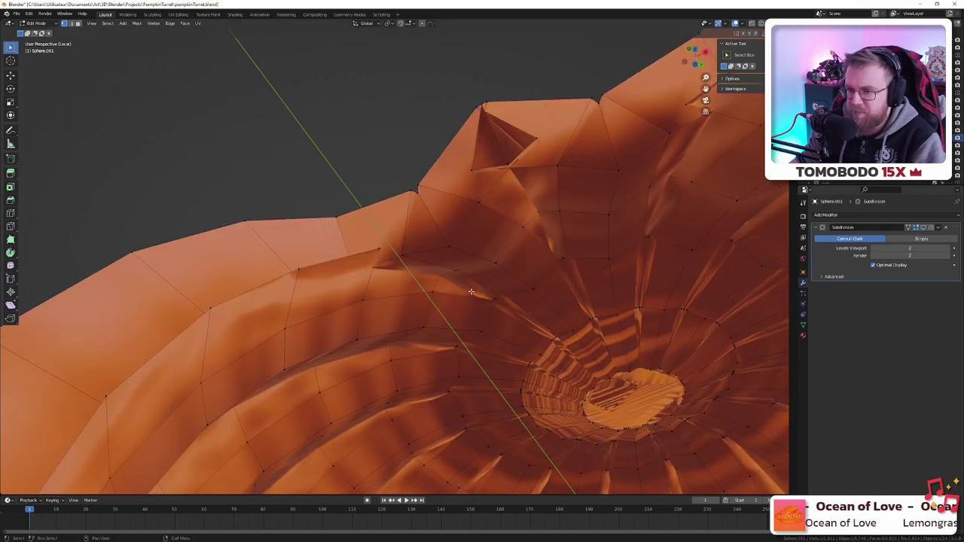
pyautogui.scroll(4, 422, 279)
pyautogui.moveTo(400, 271)
pyautogui.mouseDown(button='middle')
pyautogui.moveTo(370, 262)
pyautogui.moveTo(386, 260)
pyautogui.mouseUp(button='middle')
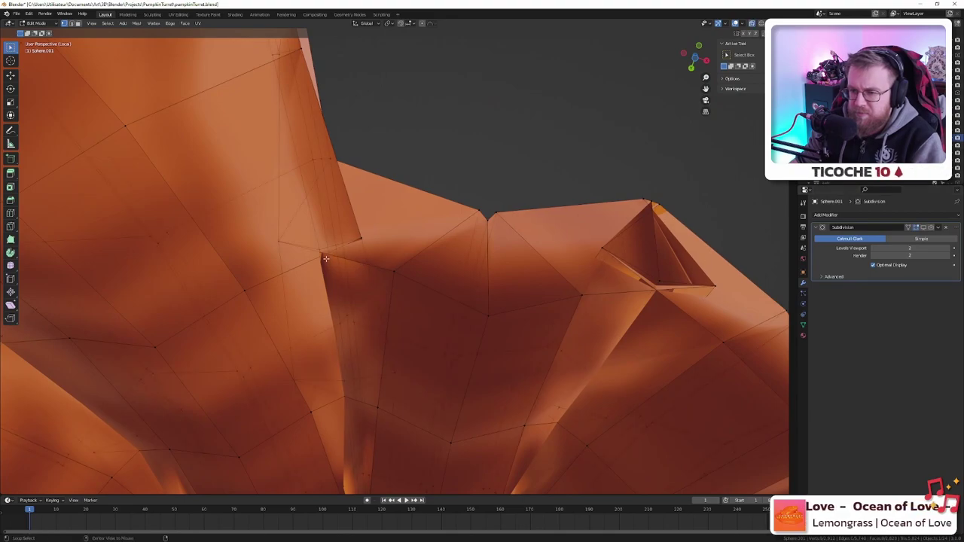
pyautogui.moveTo(310, 252); pyautogui.dragTo(282, 255, button='middle')
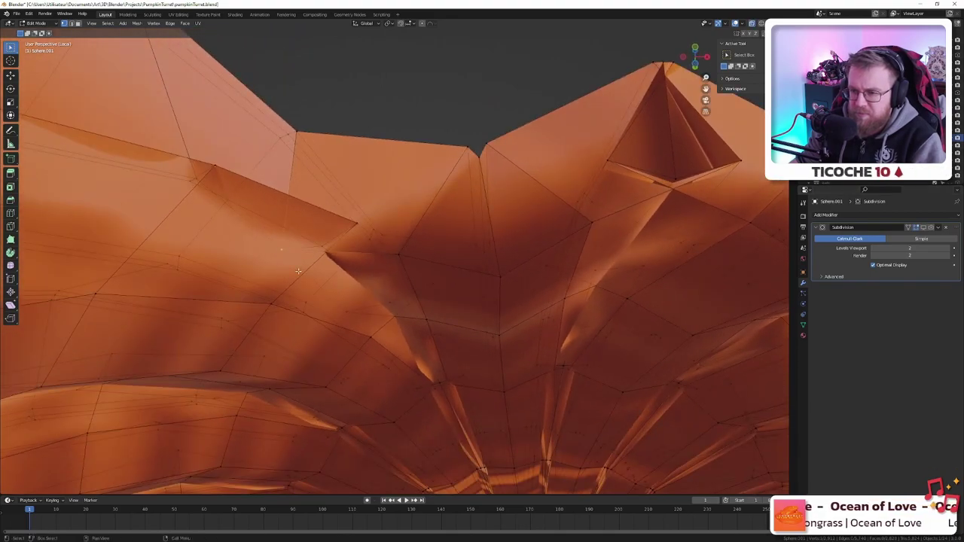
pyautogui.press('g')
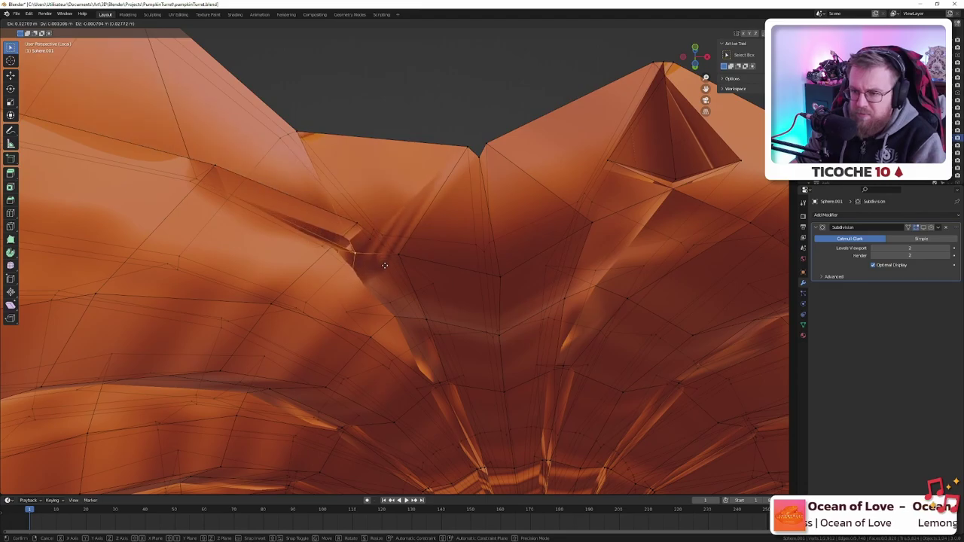
pyautogui.click(363, 259)
# - Compare the side opening in Object Mode and Edit Mode, and bring back the full scene
pyautogui.moveTo(306, 249); pyautogui.dragTo(422, 276, button='middle')
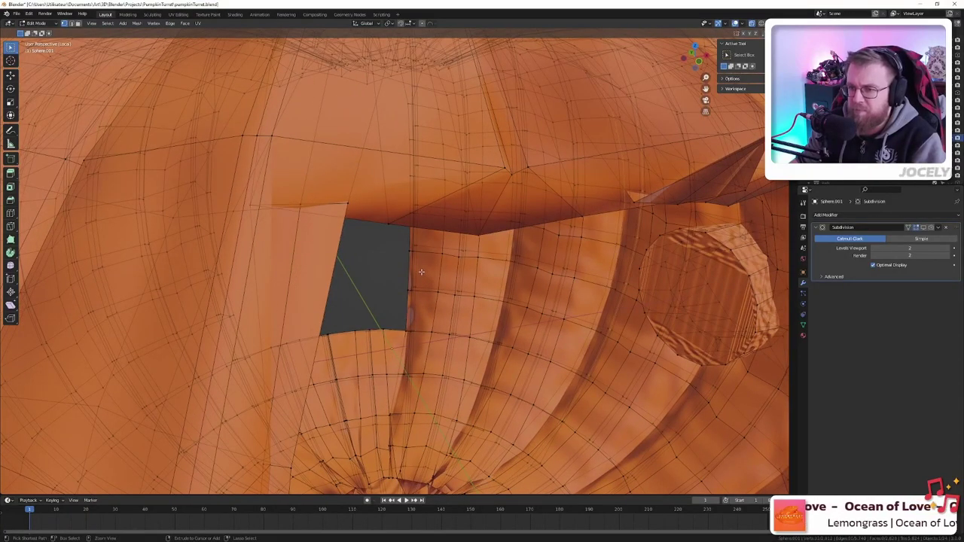
pyautogui.press('Tab')
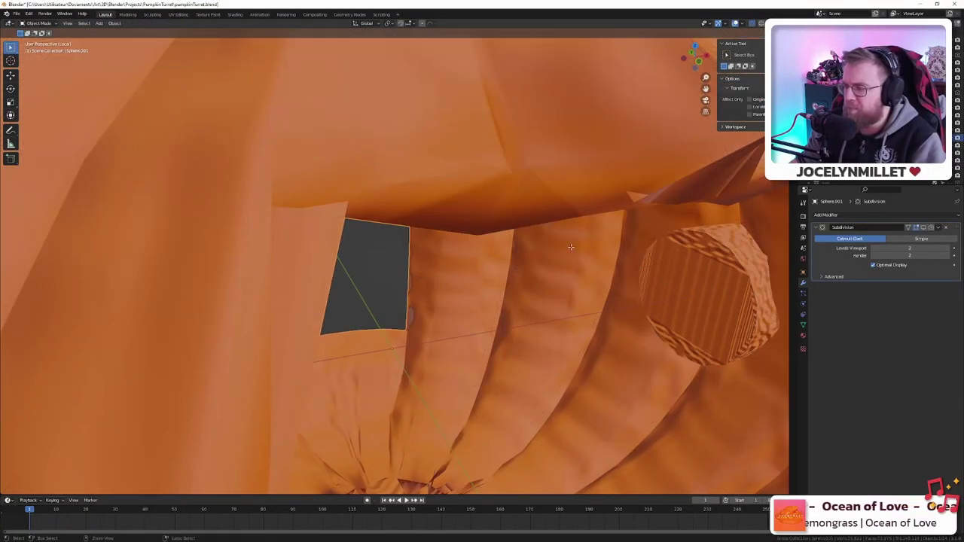
pyautogui.press('Tab')
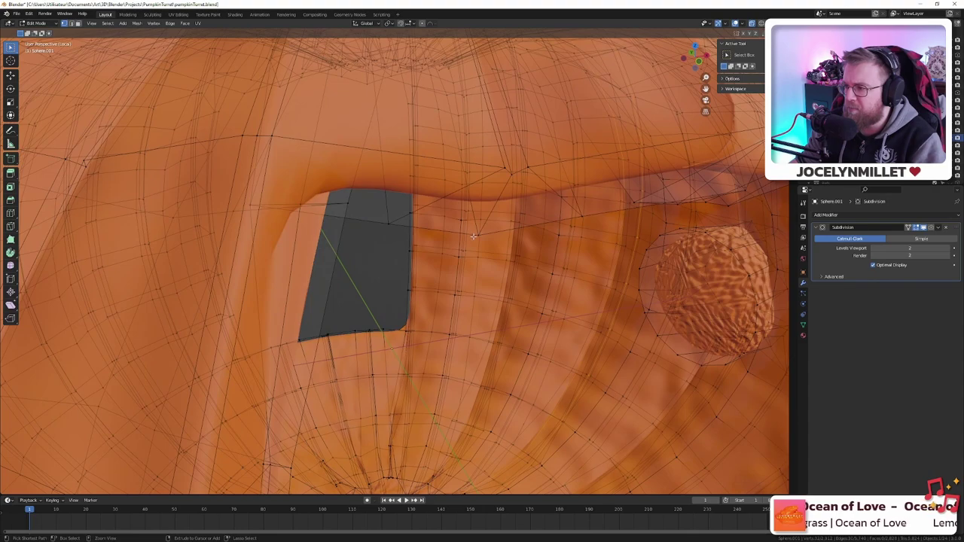
pyautogui.press('Tab')
pyautogui.press('KP_Divide')
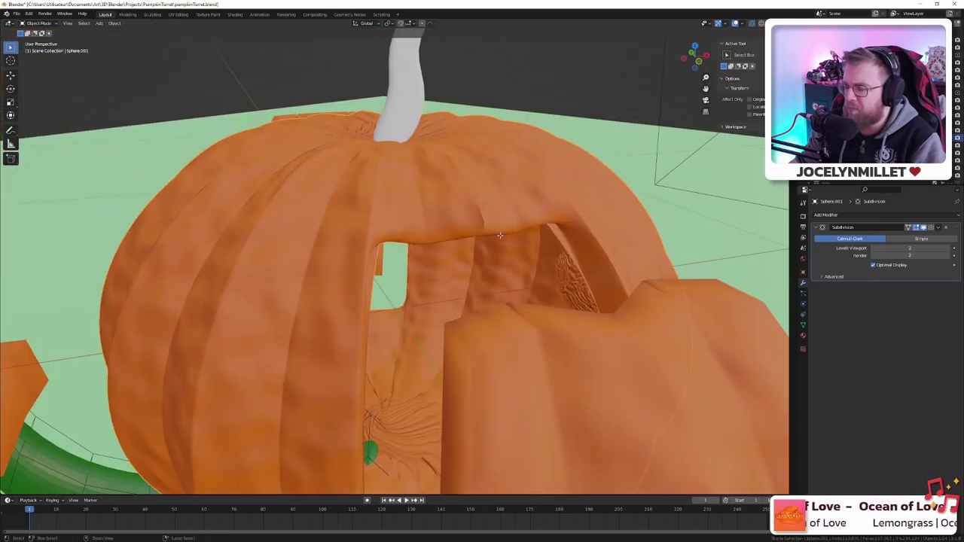
# - Undo the pumpkin body's changes back to before its Solidify modifier was applied
pyautogui.press('Tab')
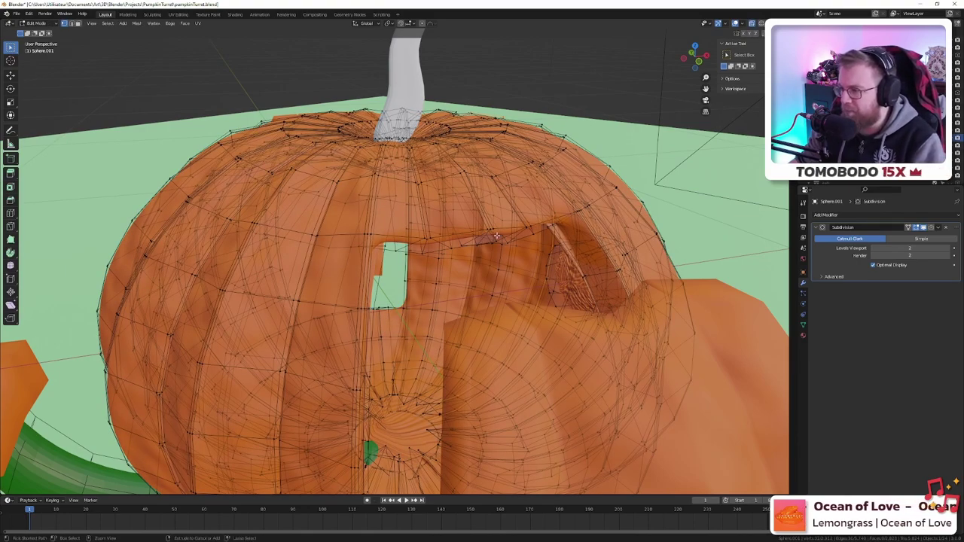
pyautogui.press('Tab')
pyautogui.click(497, 239)
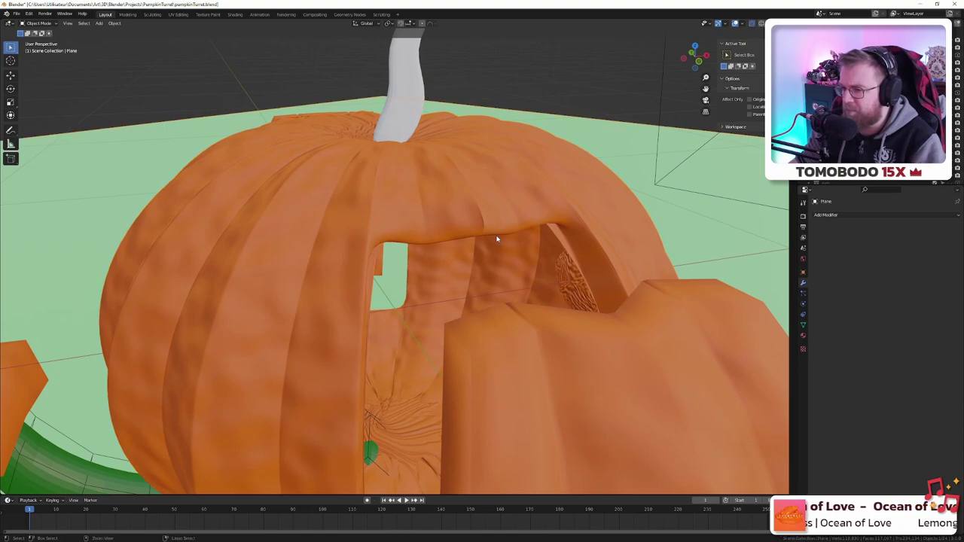
pyautogui.click(497, 239)
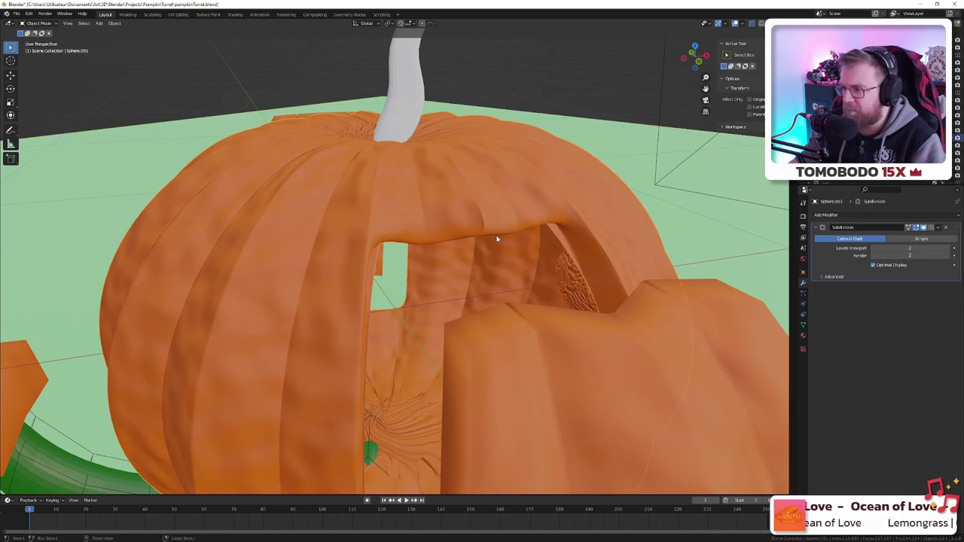
pyautogui.click(497, 238)
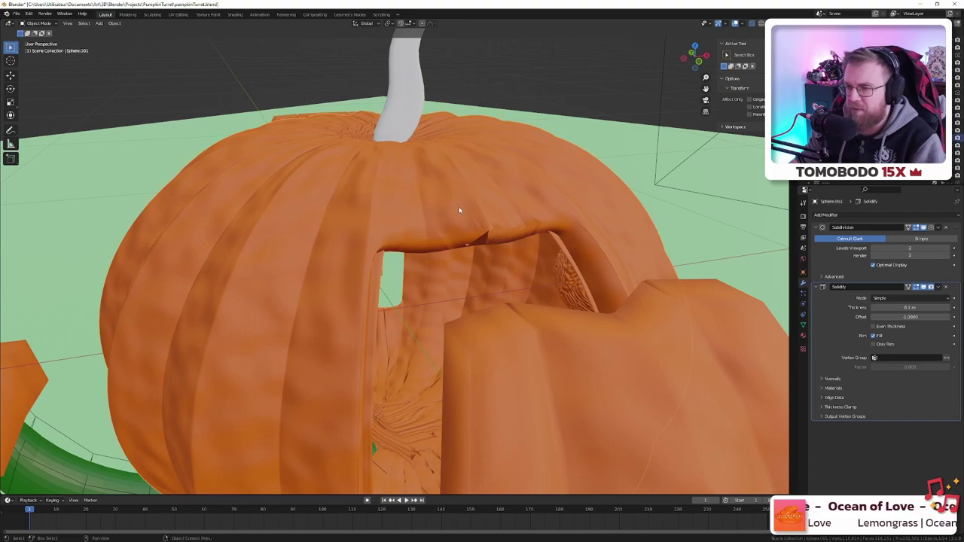
# - Examine the thickened shell along the side opening's upper edge in Edit Mode, from inside and outside the body
pyautogui.press('Tab')
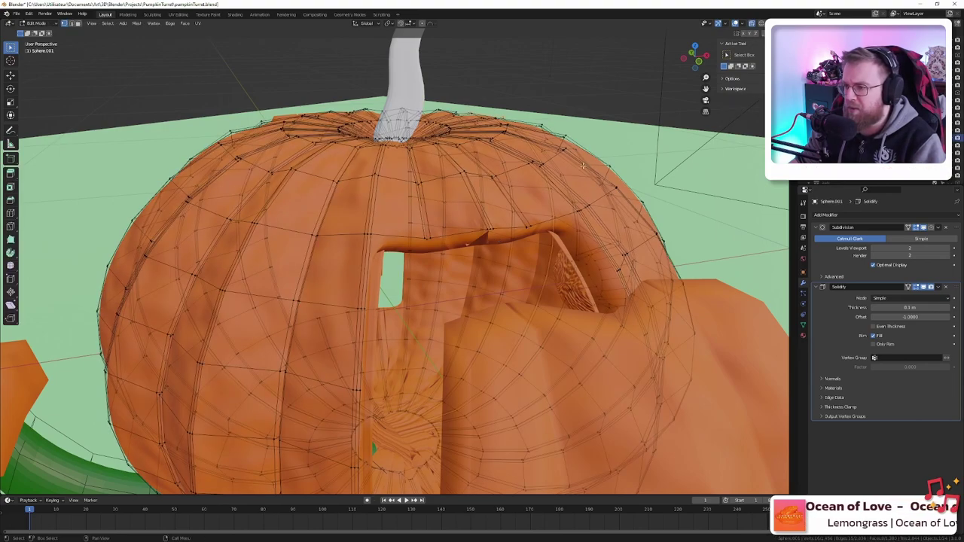
pyautogui.moveTo(463, 236); pyautogui.dragTo(403, 210, button='middle')
pyautogui.scroll(4, 403, 211)
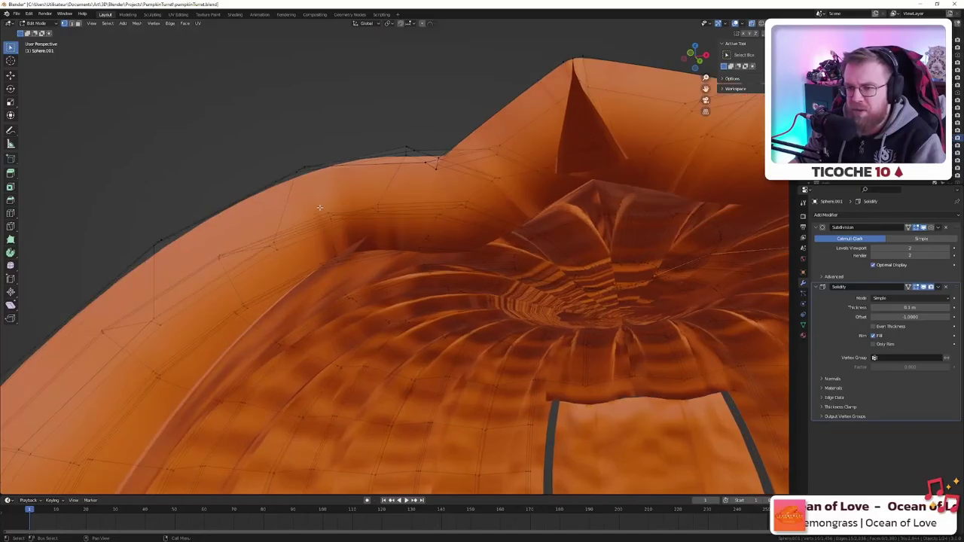
pyautogui.moveTo(312, 200); pyautogui.dragTo(351, 206, button='middle')
pyautogui.scroll(-5, 518, 241)
pyautogui.moveTo(518, 241); pyautogui.dragTo(414, 193, button='middle')
pyautogui.scroll(5, 442, 218)
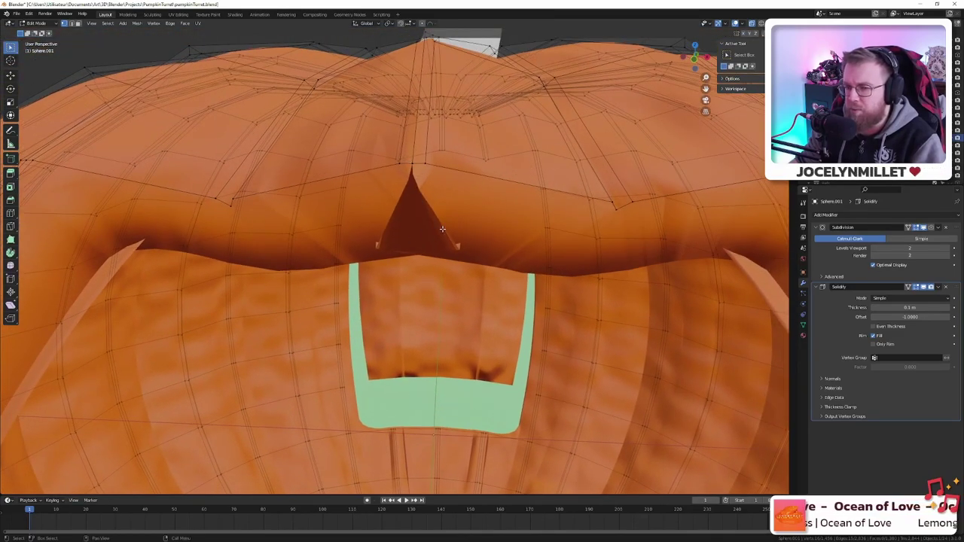
pyautogui.moveTo(308, 187); pyautogui.dragTo(561, 256, button='middle')
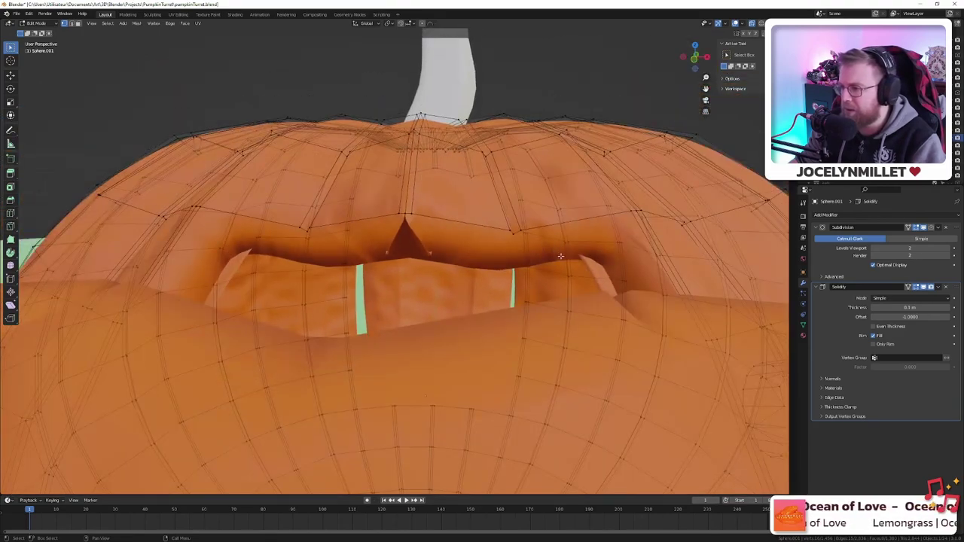
# - Apply the Solidify modifier to the pumpkin body and keep the body selected at its side opening
pyautogui.click(937, 288)
pyautogui.press('Tab')
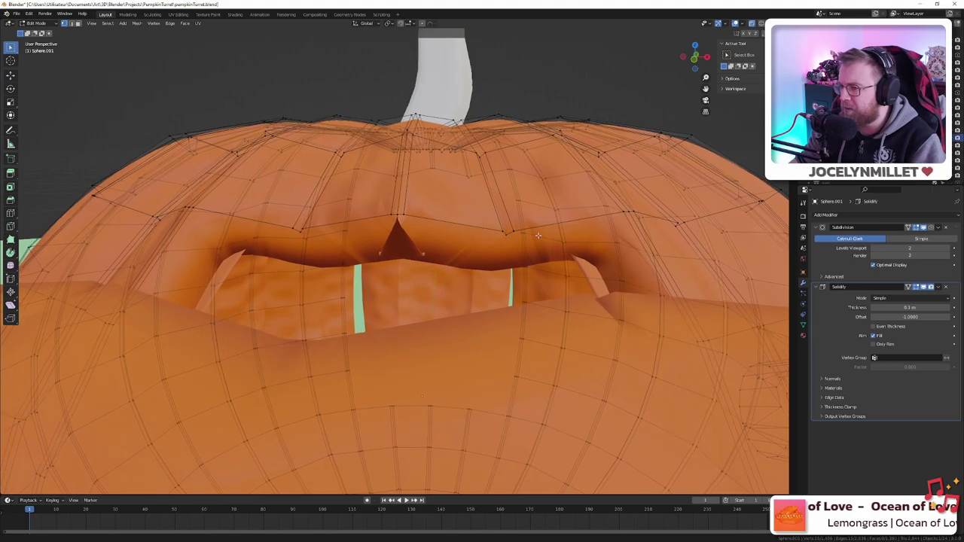
pyautogui.click(937, 287)
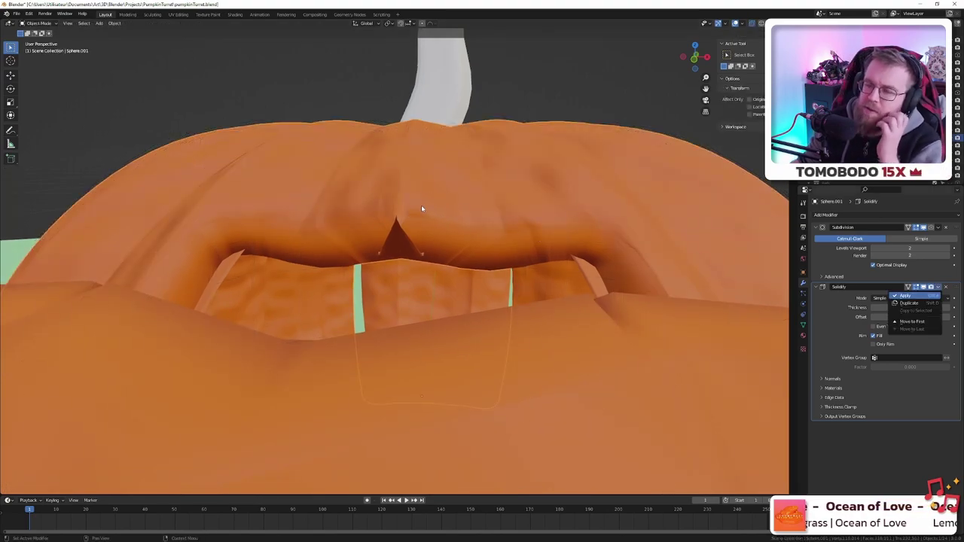
pyautogui.press('Return')
pyautogui.moveTo(415, 210)
pyautogui.mouseDown(button='middle')
pyautogui.moveTo(386, 213)
pyautogui.moveTo(422, 221)
pyautogui.moveTo(424, 209)
pyautogui.mouseUp(button='middle')
pyautogui.click(462, 242)
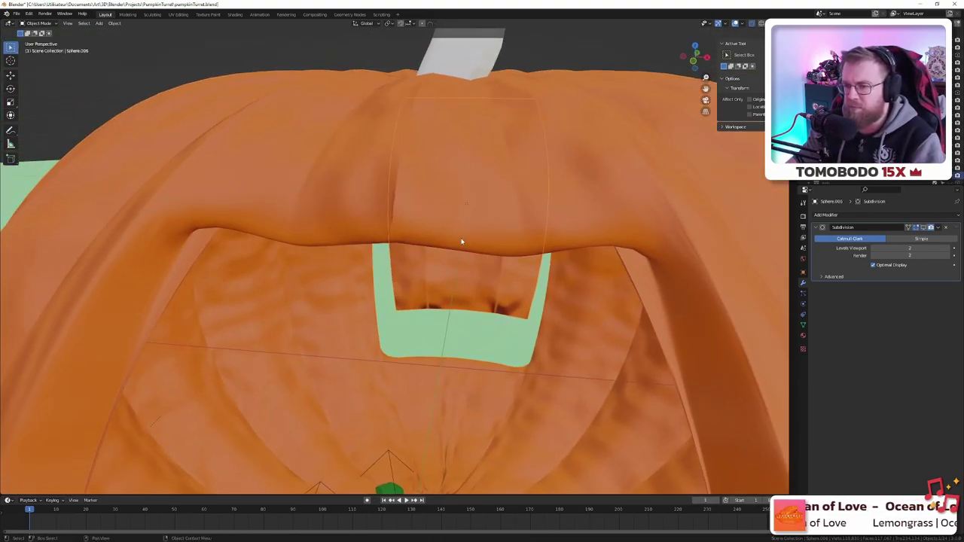
pyautogui.click(588, 225)
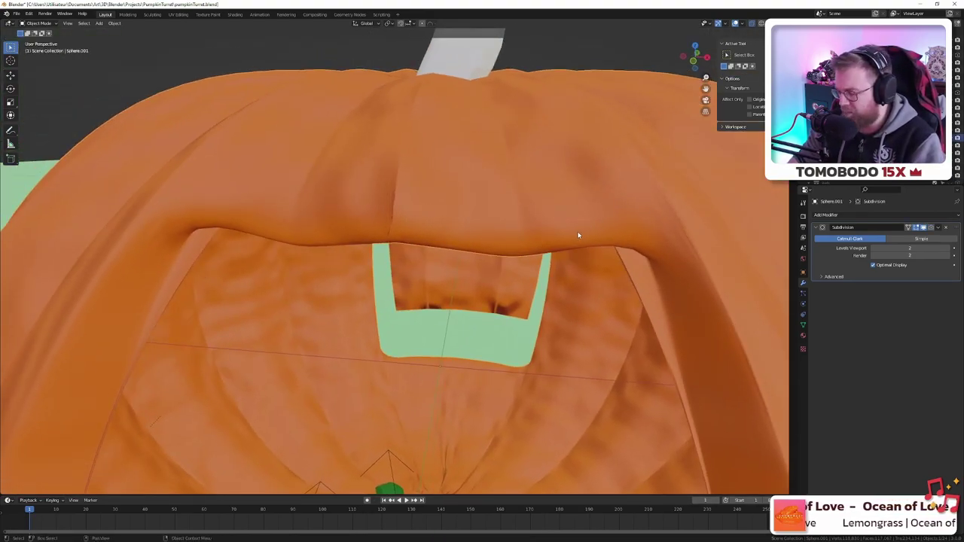
# - Isolate the body in Edit Mode and move an overlapping inner vertex at the opening's upper edge along X
pyautogui.press('KP_Divide')
pyautogui.press('Tab')
pyautogui.scroll(6, 578, 235)
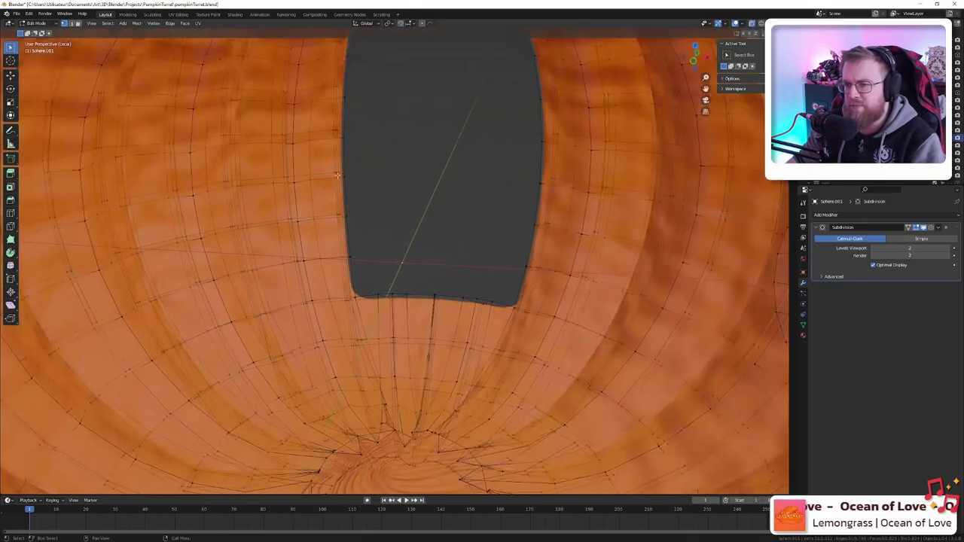
pyautogui.scroll(-2, 314, 129)
pyautogui.keyDown('shift'); pyautogui.moveTo(313, 129); pyautogui.dragTo(331, 254, button='middle'); pyautogui.keyUp('shift')
pyautogui.scroll(3, 340, 199)
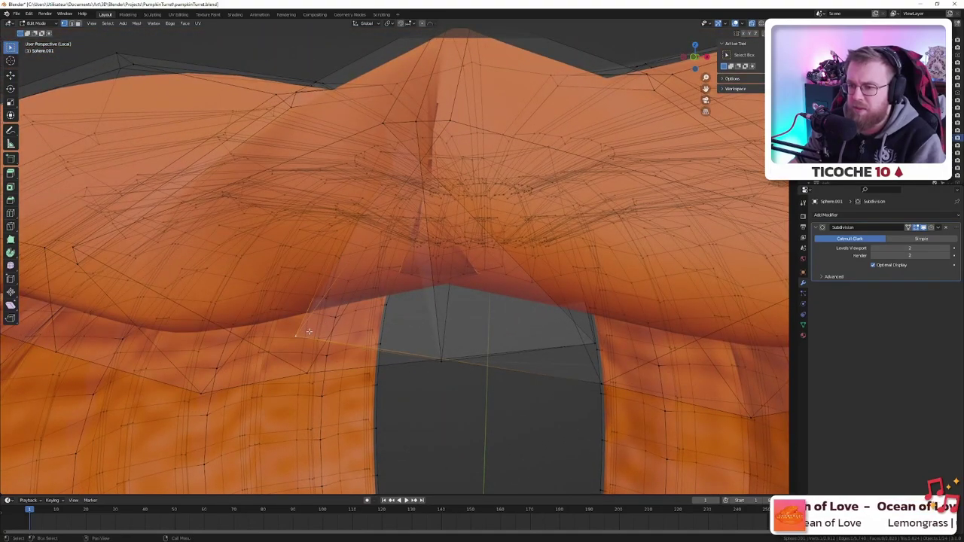
pyautogui.moveTo(309, 331); pyautogui.dragTo(350, 325, button='middle')
pyautogui.moveTo(451, 275); pyautogui.dragTo(349, 293, button='middle')
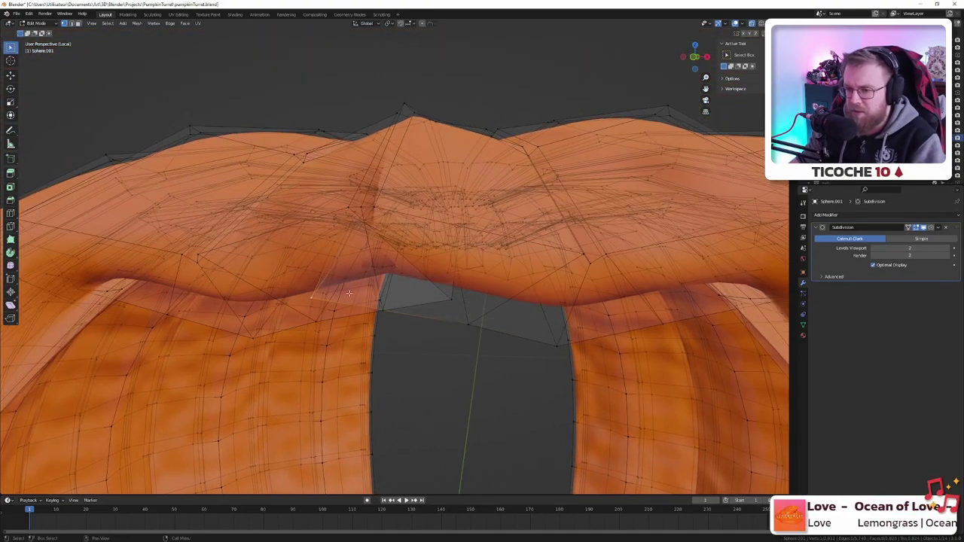
pyautogui.press('g')
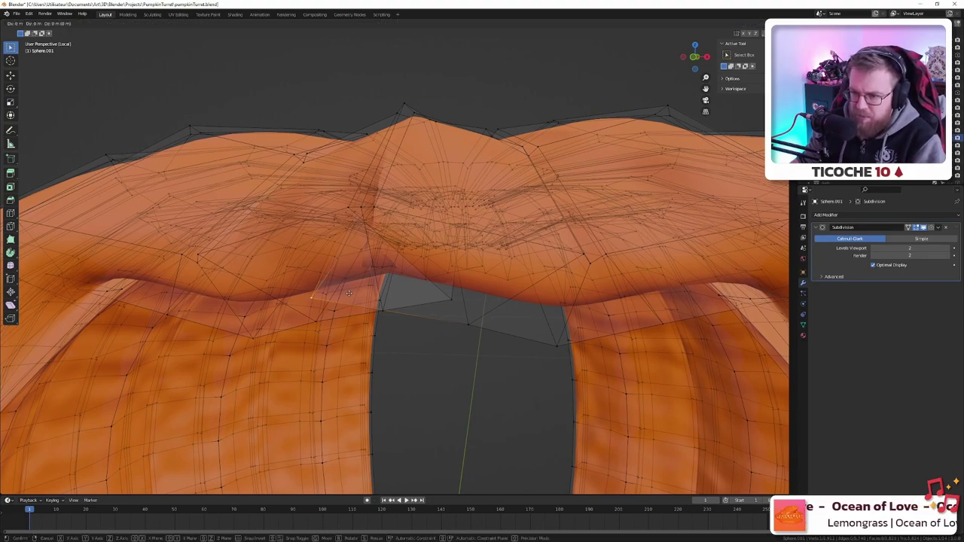
pyautogui.press('x')
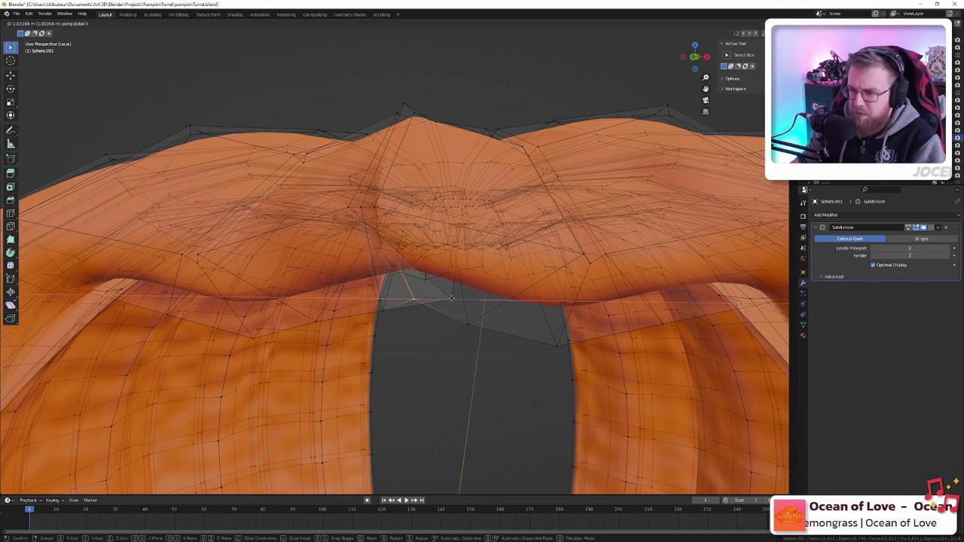
pyautogui.click(456, 297)
# - Move the opposite overlapping inner vertex along X so the crossed pair at the opening's upper edge swaps sides
pyautogui.click(451, 299)
pyautogui.press('g')
pyautogui.press('x')
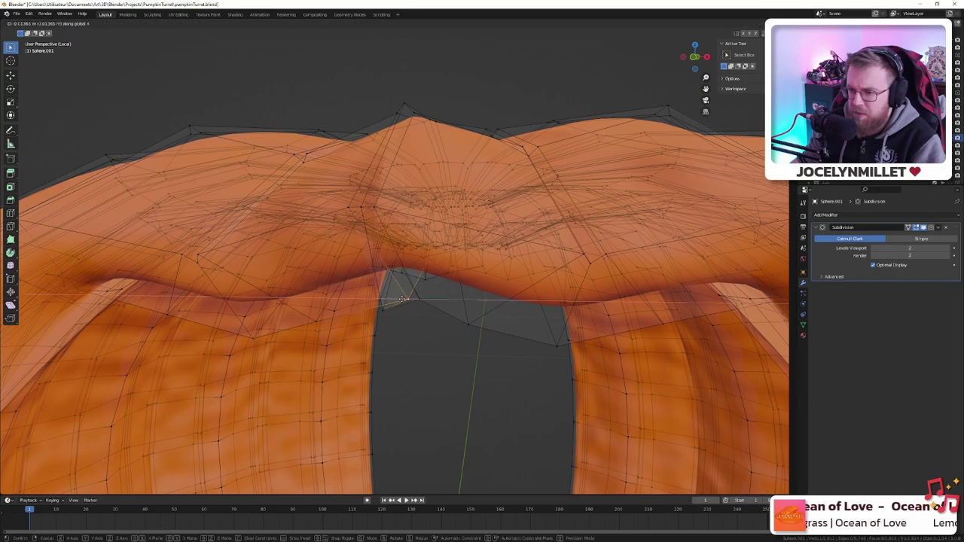
pyautogui.click(323, 296)
# - Select the edge loop running down the side opening's rim in edge select mode
pyautogui.moveTo(322, 296); pyautogui.dragTo(284, 305, button='middle')
pyautogui.scroll(4, 396, 274)
pyautogui.scroll(2, 396, 305)
pyautogui.keyDown('alt'); pyautogui.click(267, 290); pyautogui.keyUp('alt')
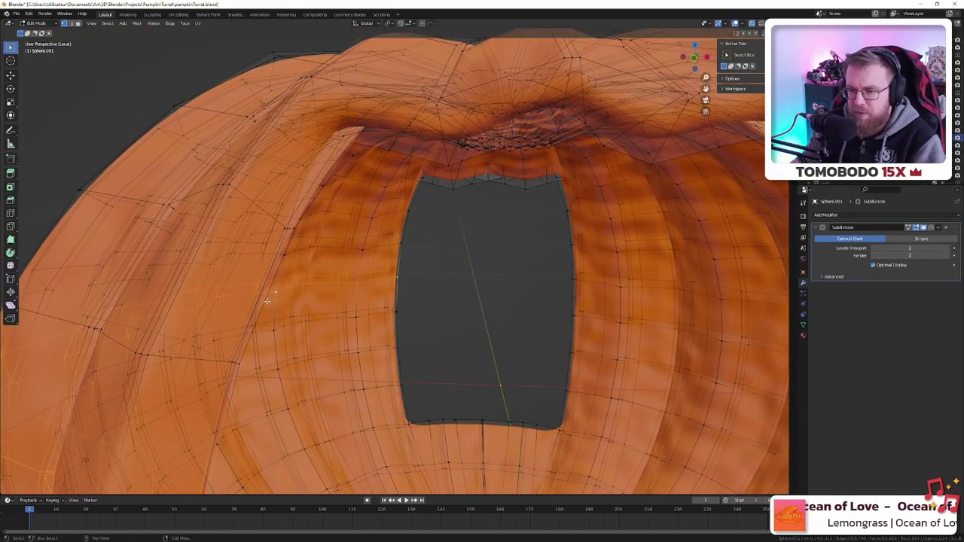
pyautogui.keyDown('alt'); pyautogui.click(262, 302); pyautogui.keyUp('alt')
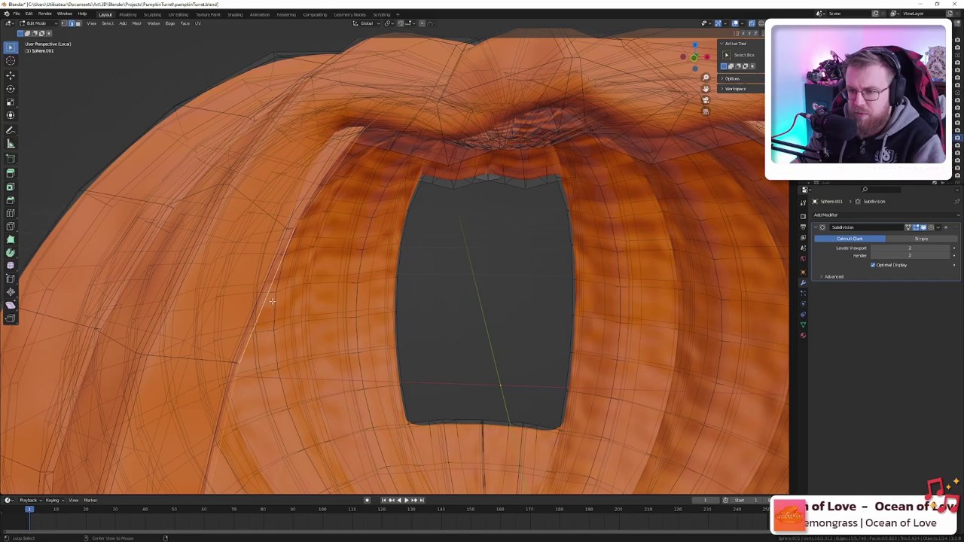
# - Examine the body's inner wall and both side opening rims from several angles
pyautogui.moveTo(317, 279); pyautogui.dragTo(360, 285, button='middle')
pyautogui.scroll(-2, 362, 283)
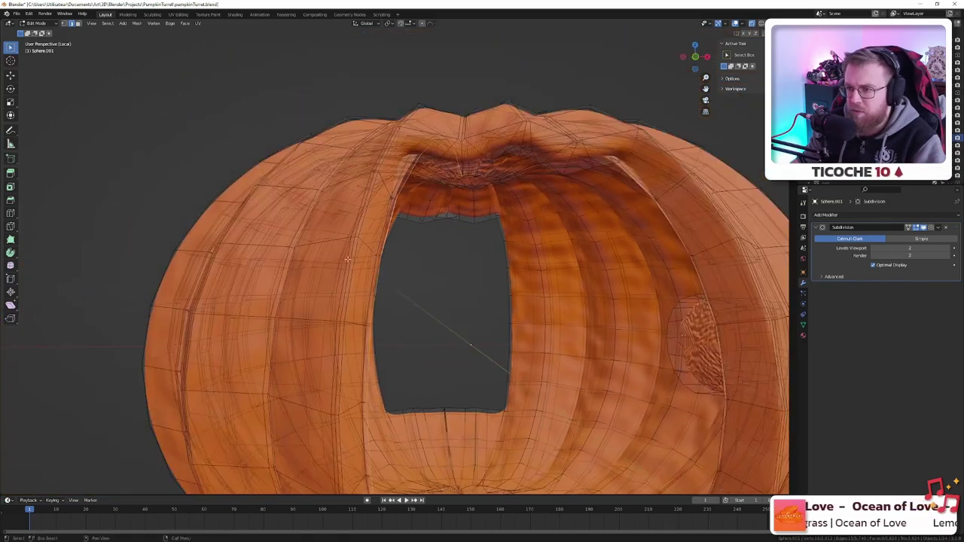
pyautogui.scroll(1, 384, 234)
pyautogui.scroll(-5, 391, 223)
pyautogui.moveTo(391, 223); pyautogui.dragTo(409, 244, button='middle')
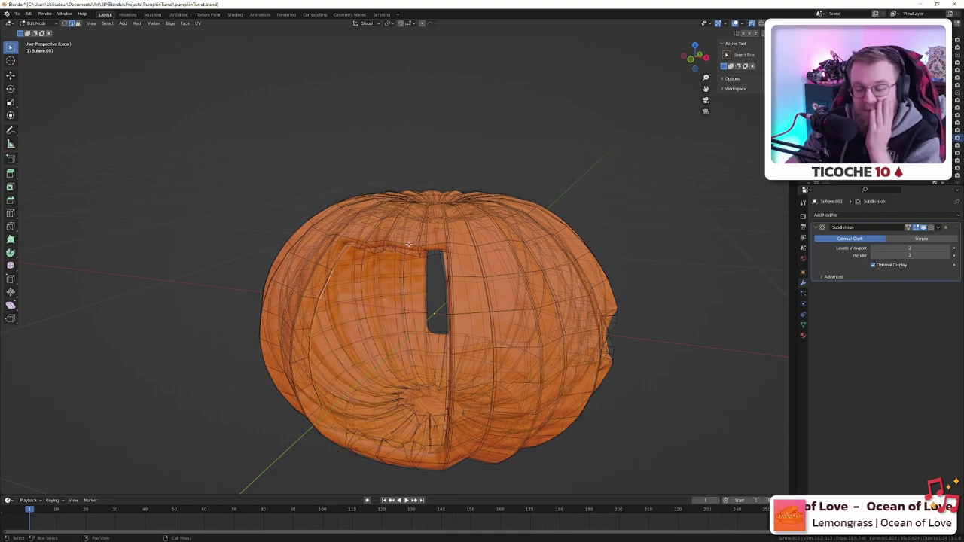
pyautogui.scroll(5, 409, 245)
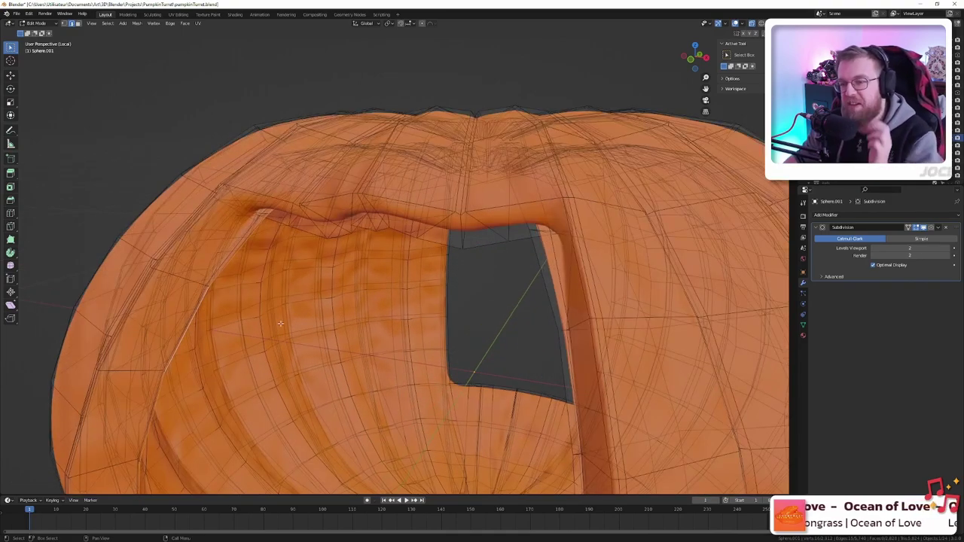
pyautogui.moveTo(290, 314); pyautogui.dragTo(405, 286, button='middle')
pyautogui.scroll(-5, 405, 286)
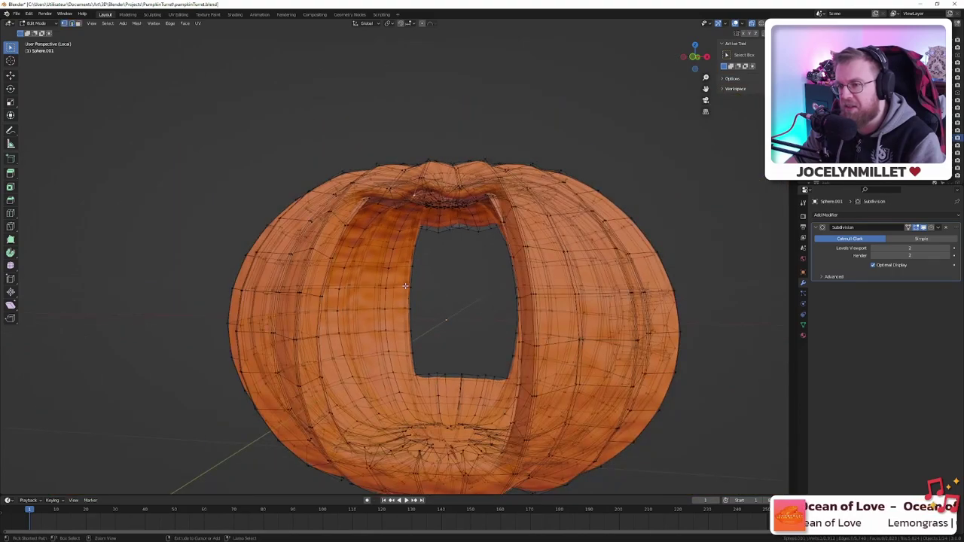
# - Bring back the full scene in Object Mode and undo the body's changes back to before Solidify was applied
pyautogui.press('Tab')
pyautogui.press('KP_Divide')
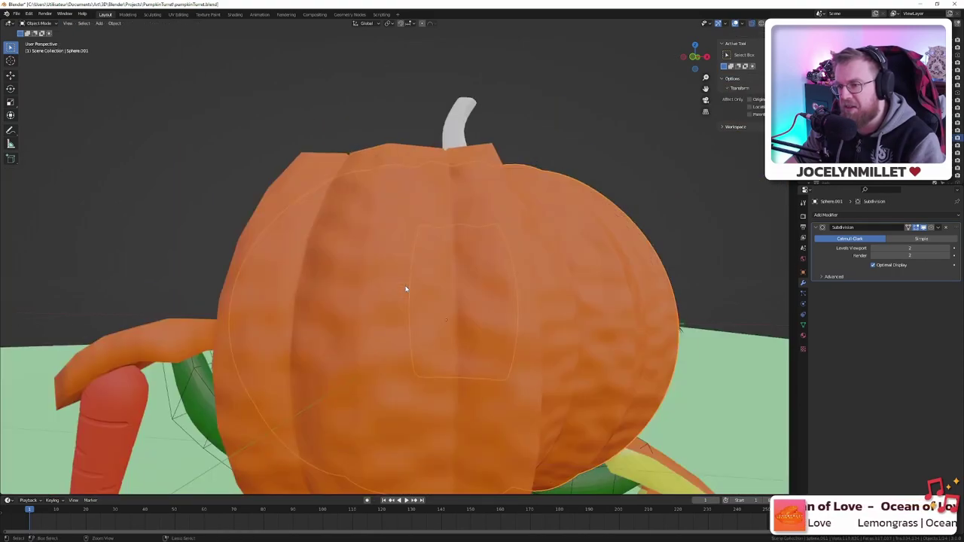
pyautogui.click(406, 289)
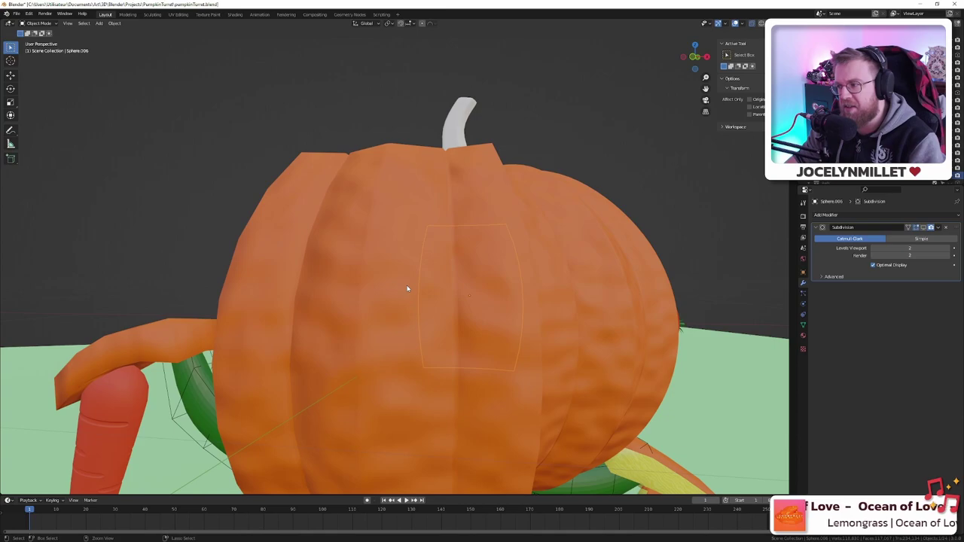
pyautogui.keyDown('shift'); pyautogui.click(429, 288); pyautogui.keyUp('shift')
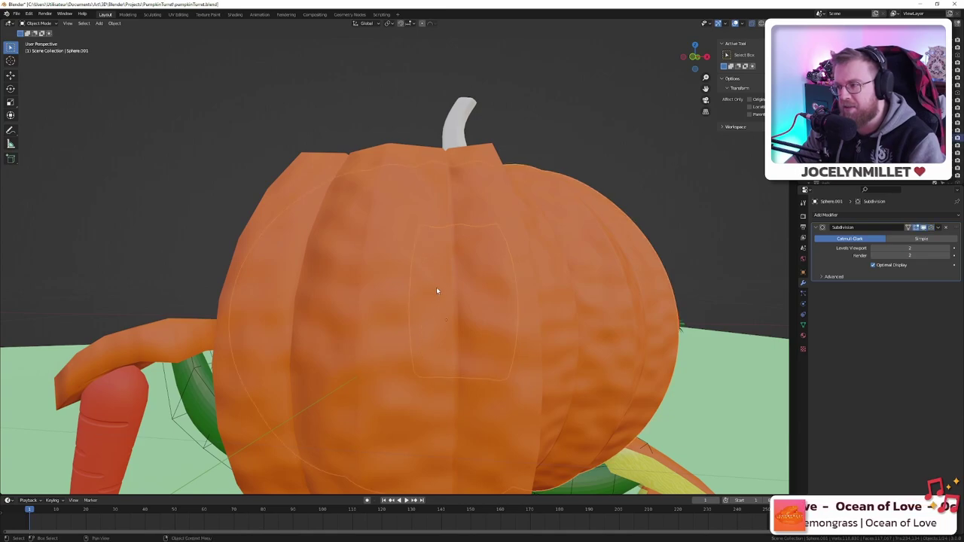
pyautogui.hotkey('ctrl', 'z')
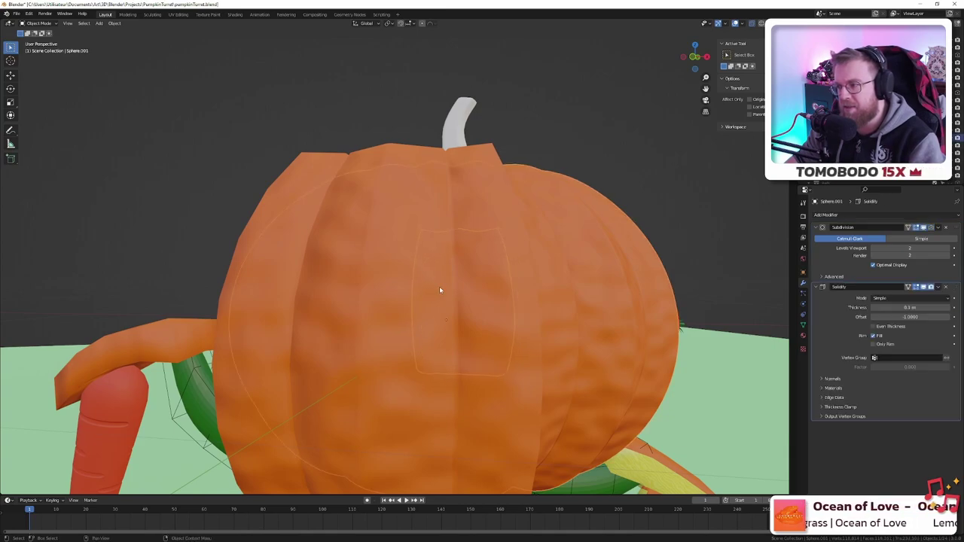
# - Hide the Solidify modifier's effect on the pumpkin body in the viewport
pyautogui.moveTo(533, 283); pyautogui.dragTo(452, 292, button='middle')
pyautogui.scroll(3, 415, 294)
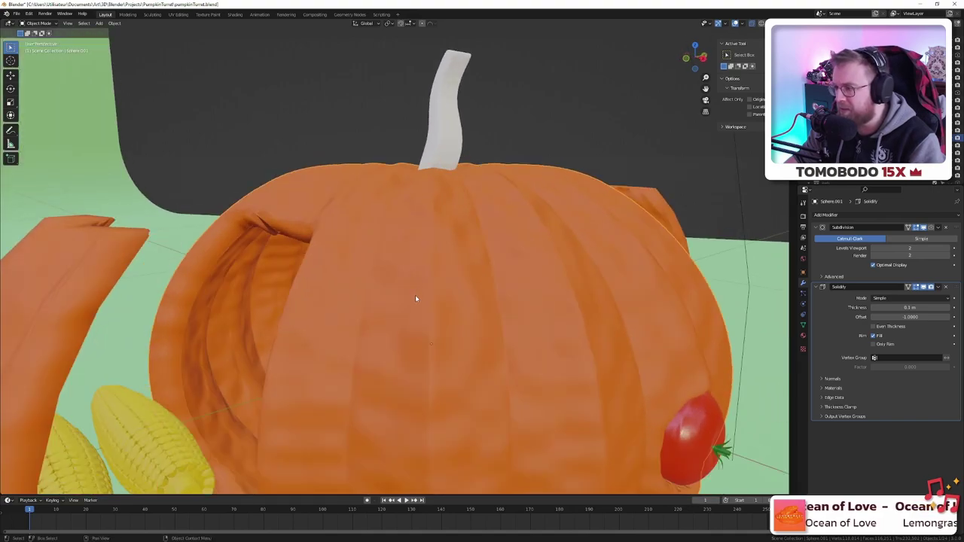
pyautogui.scroll(-3, 406, 298)
pyautogui.moveTo(389, 299); pyautogui.dragTo(412, 283, button='middle')
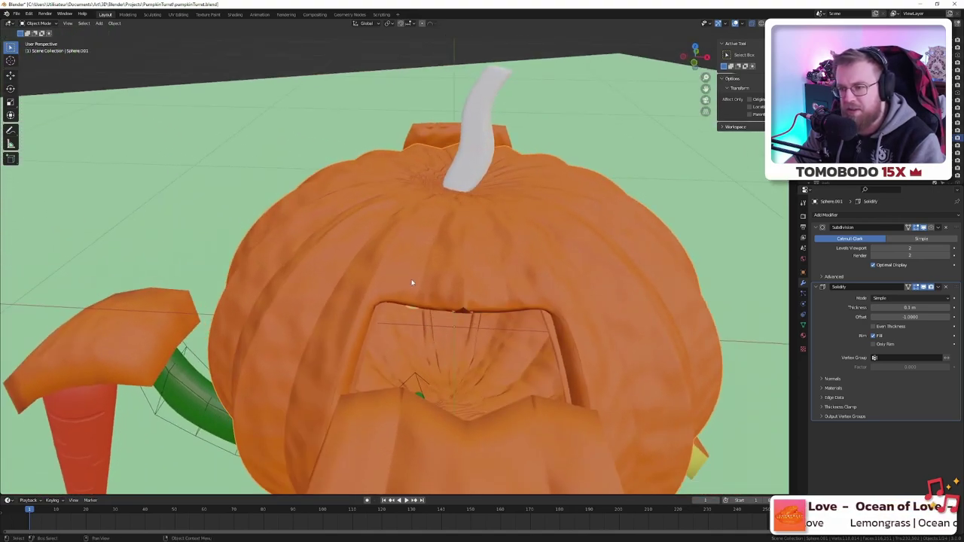
pyautogui.click(923, 287)
pyautogui.moveTo(627, 354); pyautogui.dragTo(592, 336, button='middle')
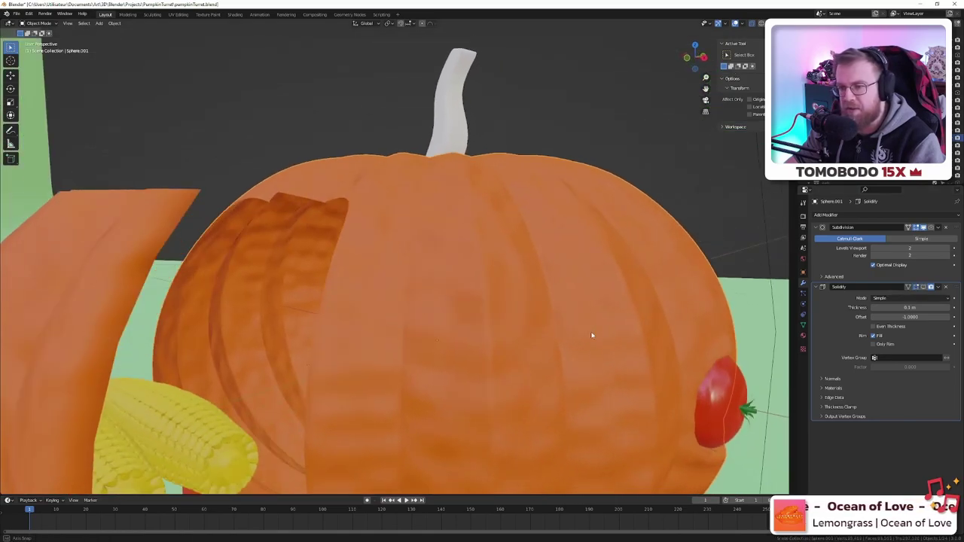
# - Inspect the unthickened body and its side opening in Edit Mode and Object Mode
pyautogui.press('Tab')
pyautogui.moveTo(363, 239); pyautogui.dragTo(475, 280, button='middle')
pyautogui.scroll(4, 381, 315)
pyautogui.scroll(-1, 553, 324)
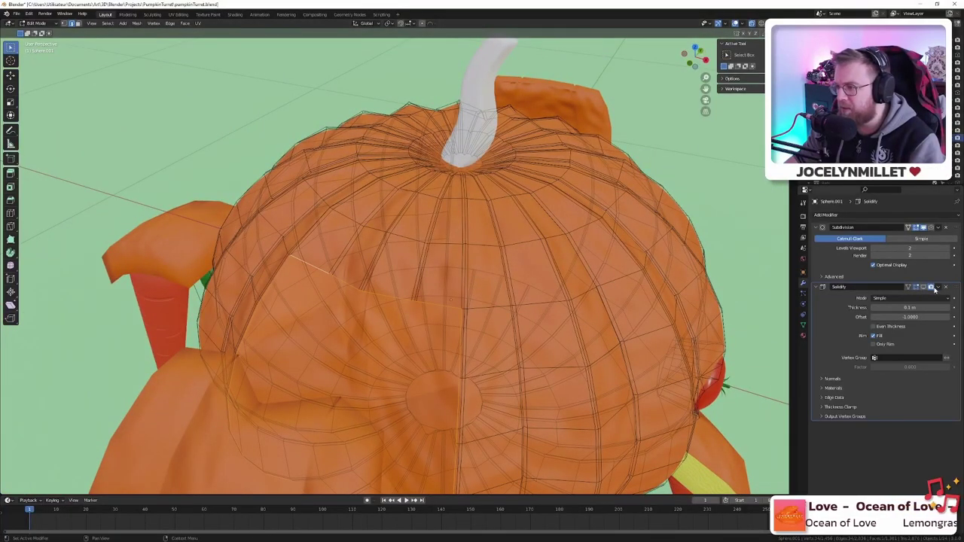
pyautogui.press('Tab')
pyautogui.moveTo(679, 258); pyautogui.dragTo(562, 257, button='middle')
pyautogui.moveTo(570, 262); pyautogui.dragTo(564, 279, button='middle')
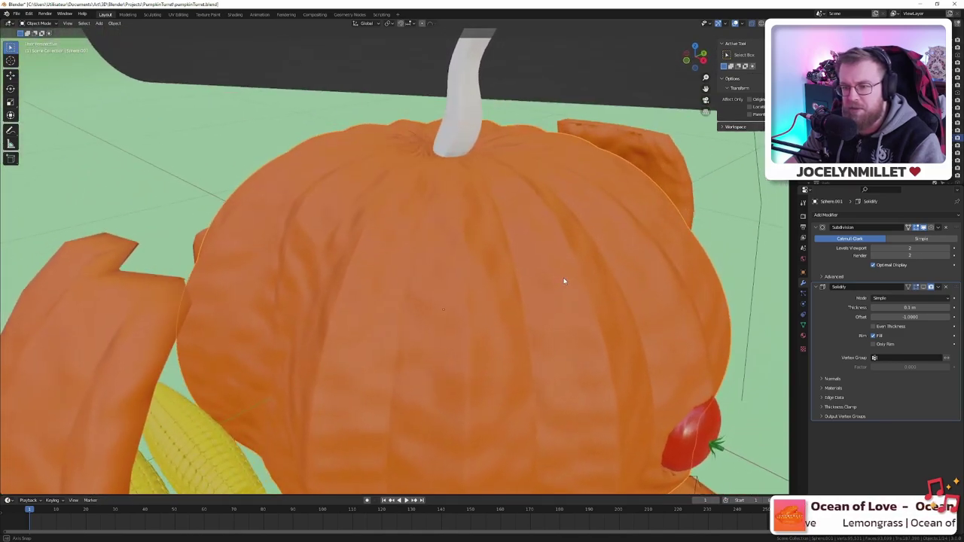
# - Apply the Solidify modifier to the pumpkin body while its viewport display is off
pyautogui.click(937, 287)
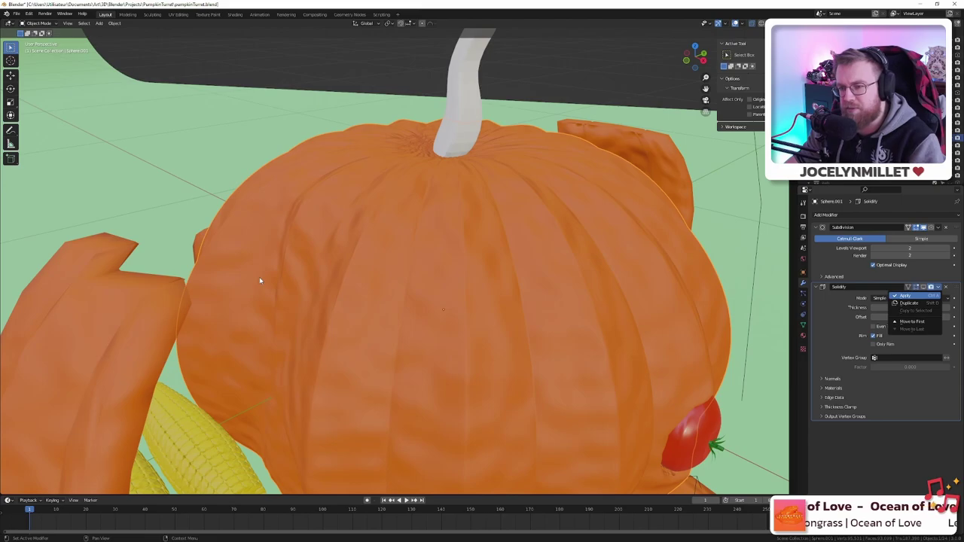
pyautogui.hotkey('ctrl', 'a')
pyautogui.moveTo(271, 281); pyautogui.dragTo(400, 274, button='middle')
# - Try extruding the selected edges at the side opening's upper rim in Edit Mode
pyautogui.press('Tab')
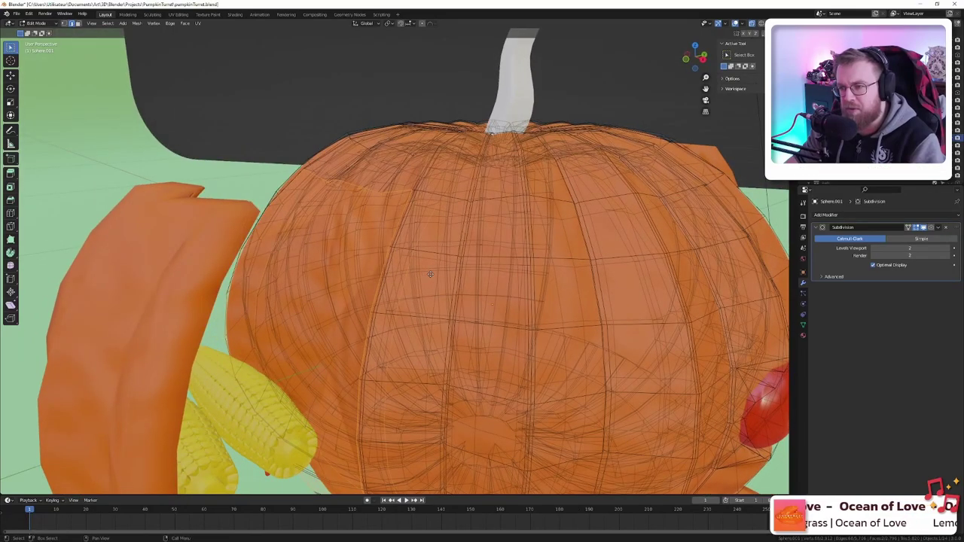
pyautogui.press('e')
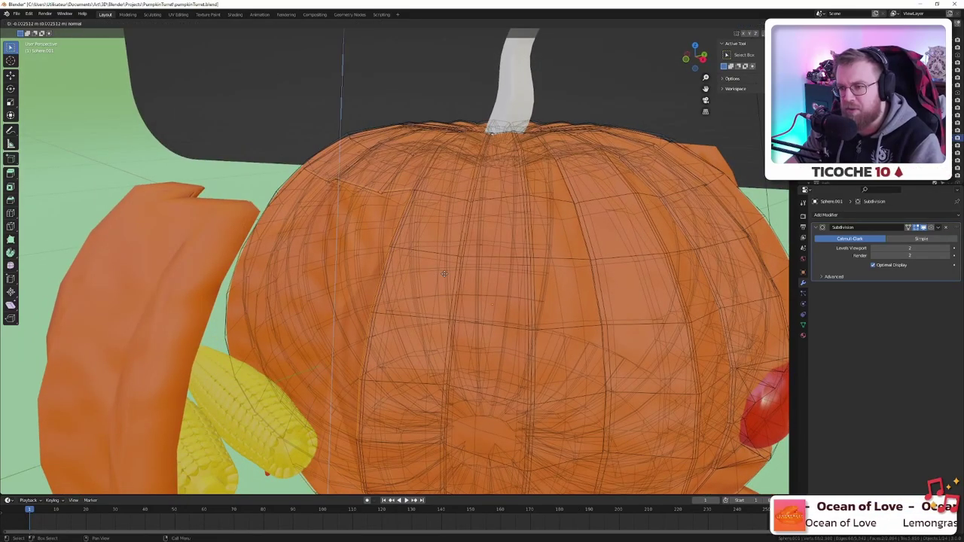
pyautogui.press('Escape')
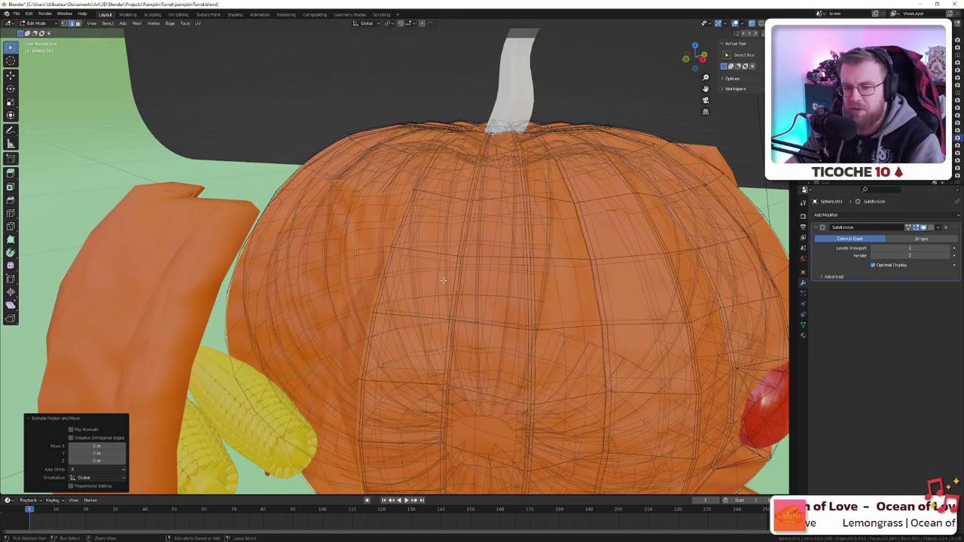
pyautogui.moveTo(443, 280); pyautogui.dragTo(456, 253, button='middle')
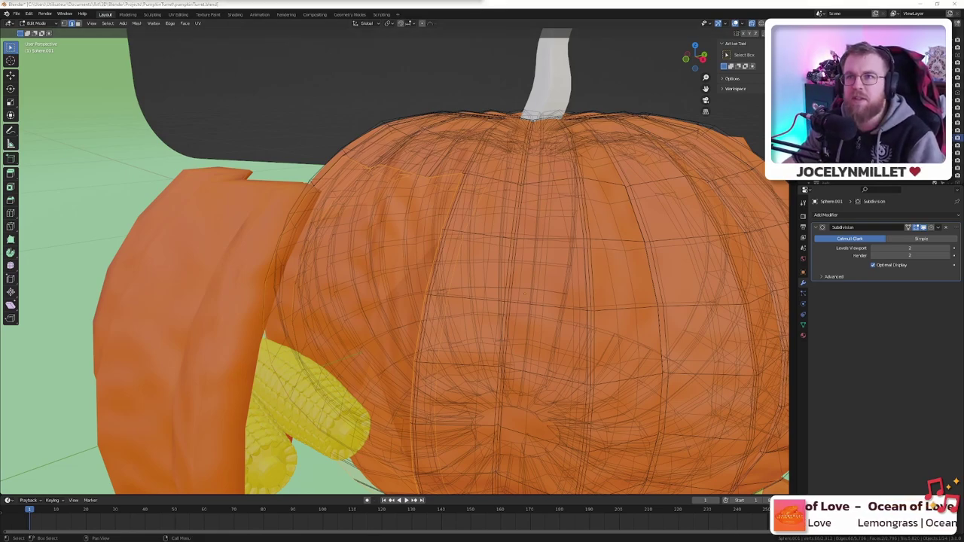
pyautogui.moveTo(471, 173)
pyautogui.mouseDown(button='middle')
pyautogui.moveTo(452, 181)
pyautogui.moveTo(482, 166)
pyautogui.moveTo(461, 171)
pyautogui.mouseUp(button='middle')
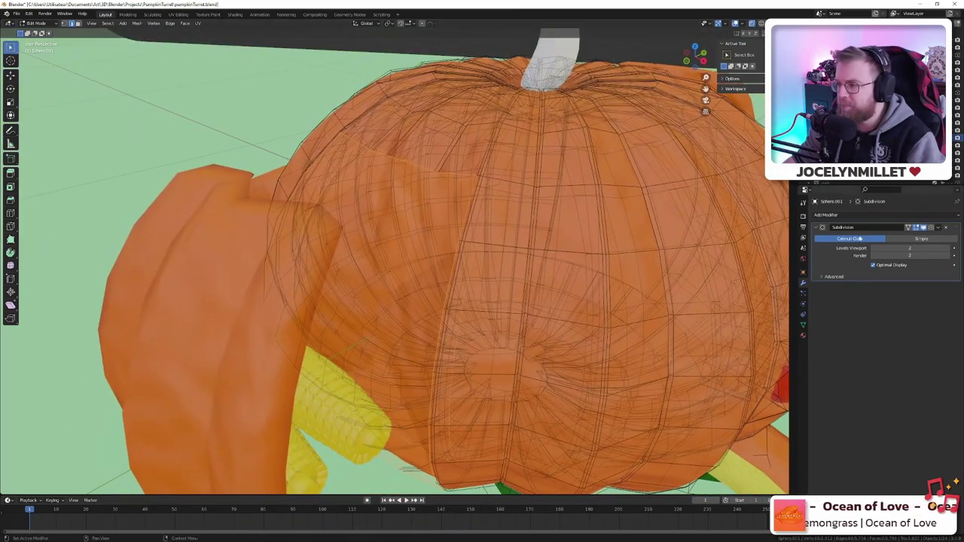
# - Turn off the body's Subdivision display in the viewport and try dissolving the faces at the side opening
pyautogui.click(926, 228)
pyautogui.moveTo(503, 219)
pyautogui.mouseDown(button='middle')
pyautogui.moveTo(471, 239)
pyautogui.moveTo(526, 204)
pyautogui.moveTo(509, 214)
pyautogui.mouseUp(button='middle')
pyautogui.press('x')
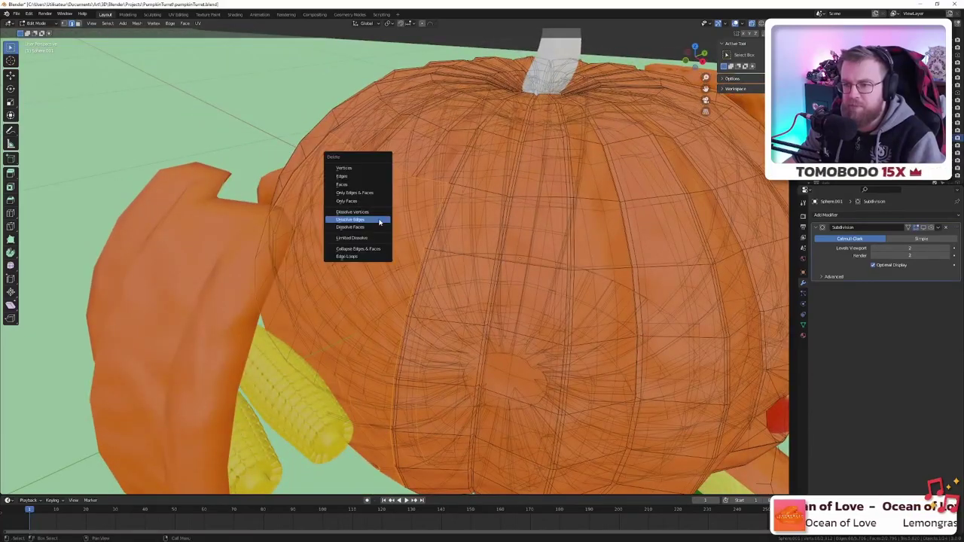
pyautogui.click(372, 226)
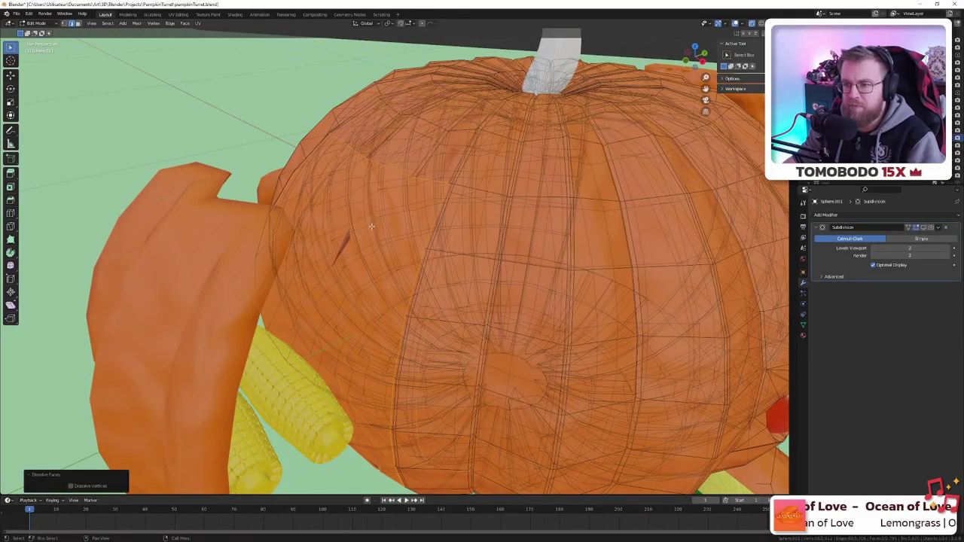
pyautogui.press('x')
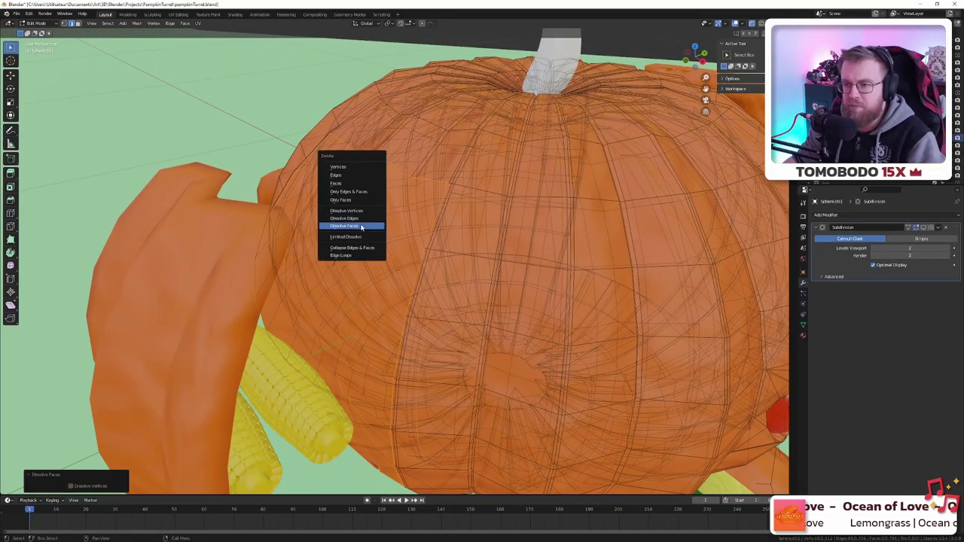
pyautogui.click(361, 226)
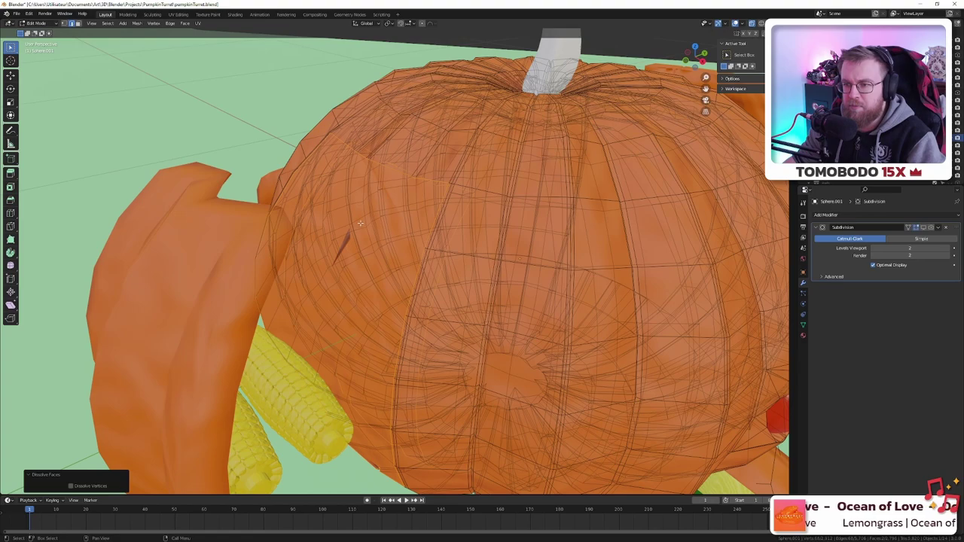
pyautogui.press('Tab')
pyautogui.moveTo(361, 218); pyautogui.dragTo(531, 217, button='middle')
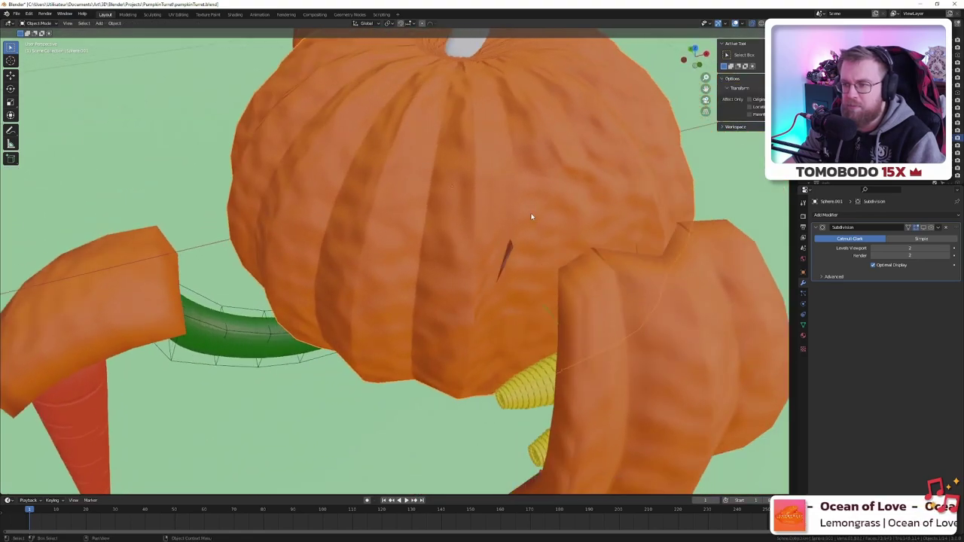
# - Turn off X-ray in Edit Mode and delete the large faces covering the pumpkin body's side opening
pyautogui.press('Tab')
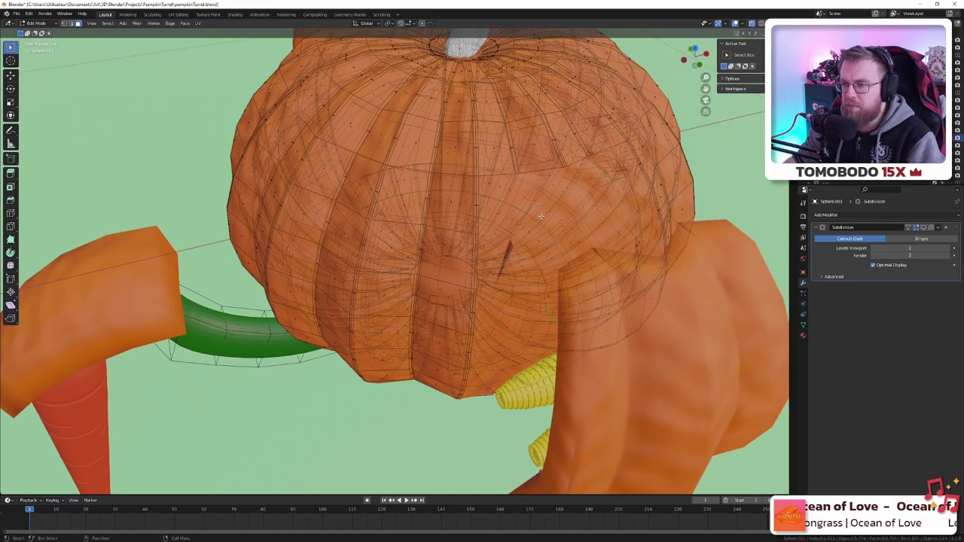
pyautogui.hotkey('alt', 'z')
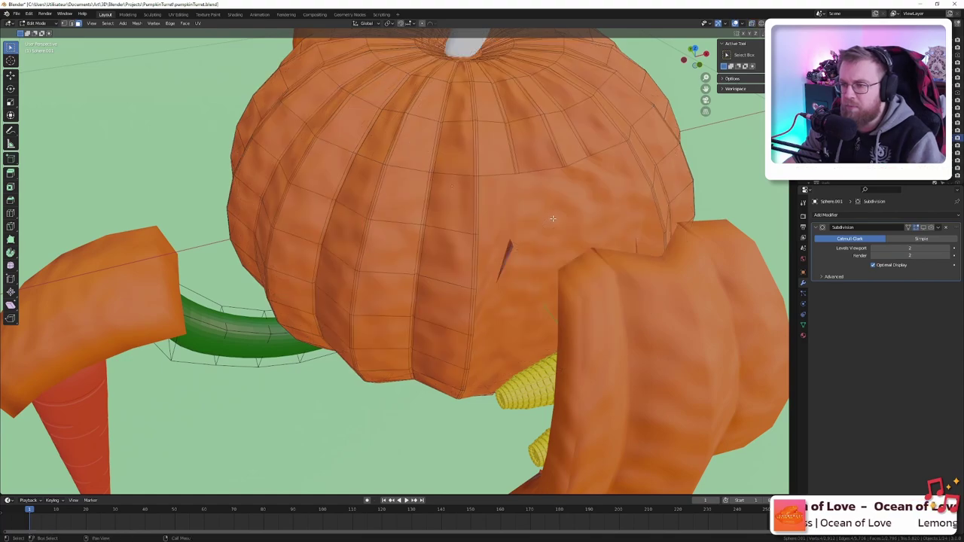
pyautogui.click(553, 218)
pyautogui.press('x')
pyautogui.click(551, 229)
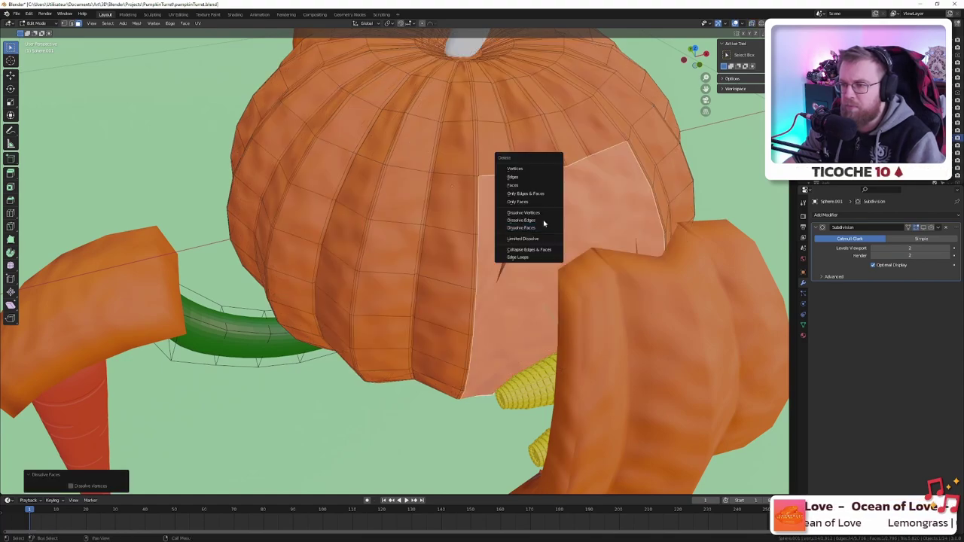
pyautogui.click(525, 187)
pyautogui.moveTo(525, 188); pyautogui.dragTo(539, 143, button='middle')
pyautogui.press('x')
pyautogui.click(479, 202)
# - Examine the hollow shell and its opening rims with the body isolated, and again within the full turret
pyautogui.scroll(2, 455, 101)
pyautogui.press('Tab')
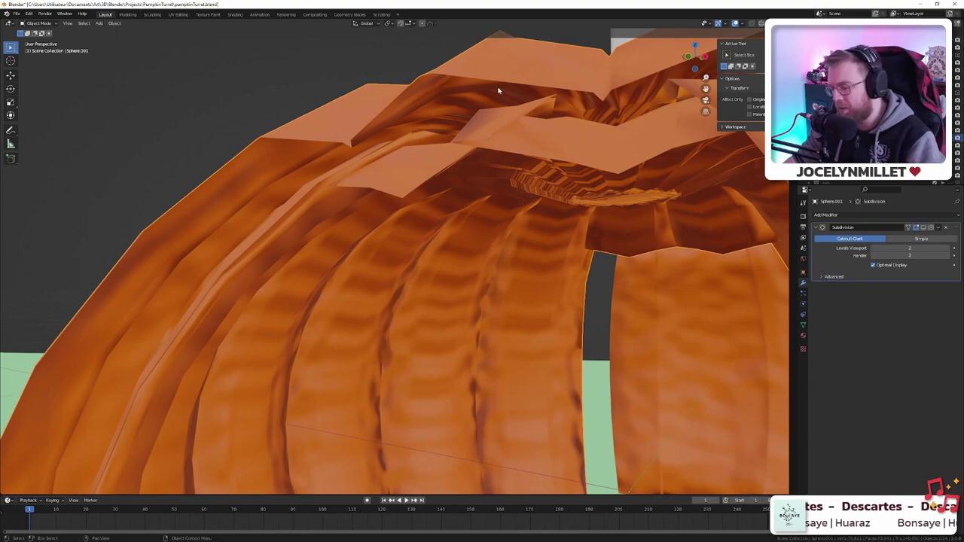
pyautogui.press('KP_Divide')
pyautogui.moveTo(245, 144); pyautogui.dragTo(390, 178, button='middle')
pyautogui.scroll(3, 409, 172)
pyautogui.scroll(2, 390, 175)
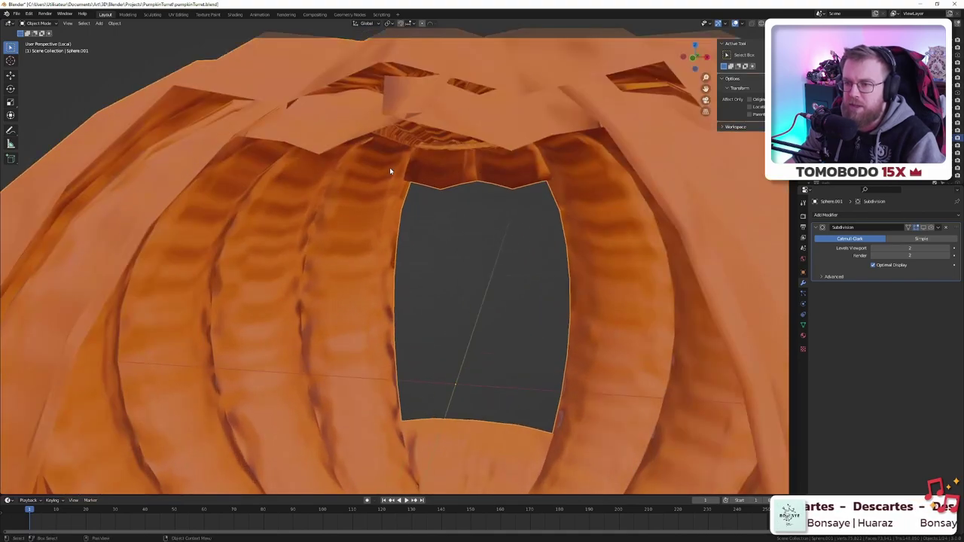
pyautogui.scroll(-3, 439, 169)
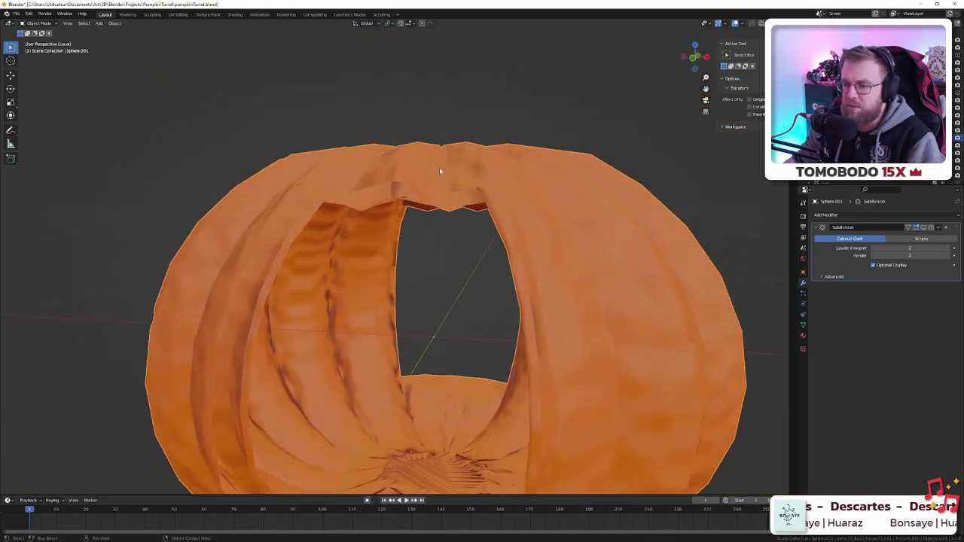
pyautogui.scroll(3, 441, 171)
pyautogui.scroll(-4, 448, 169)
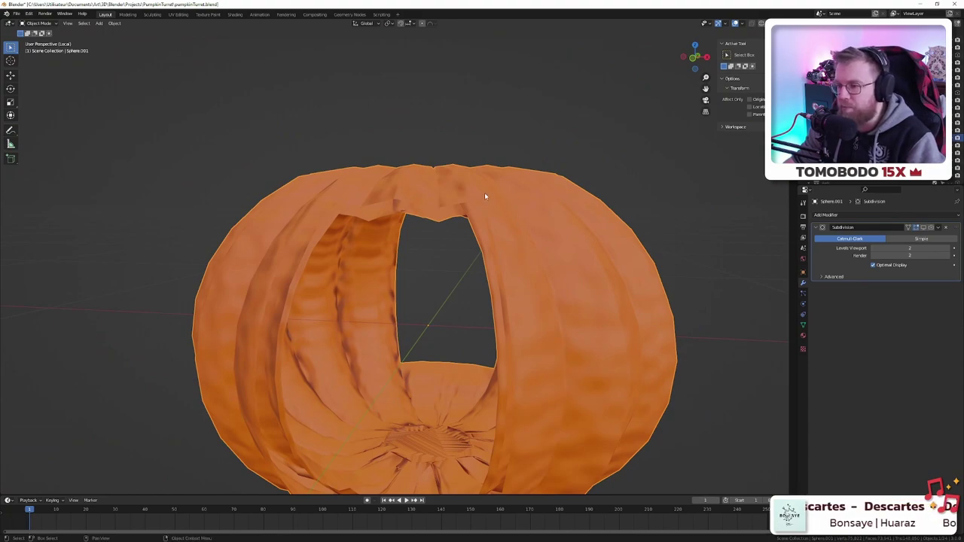
pyautogui.press('KP_Divide')
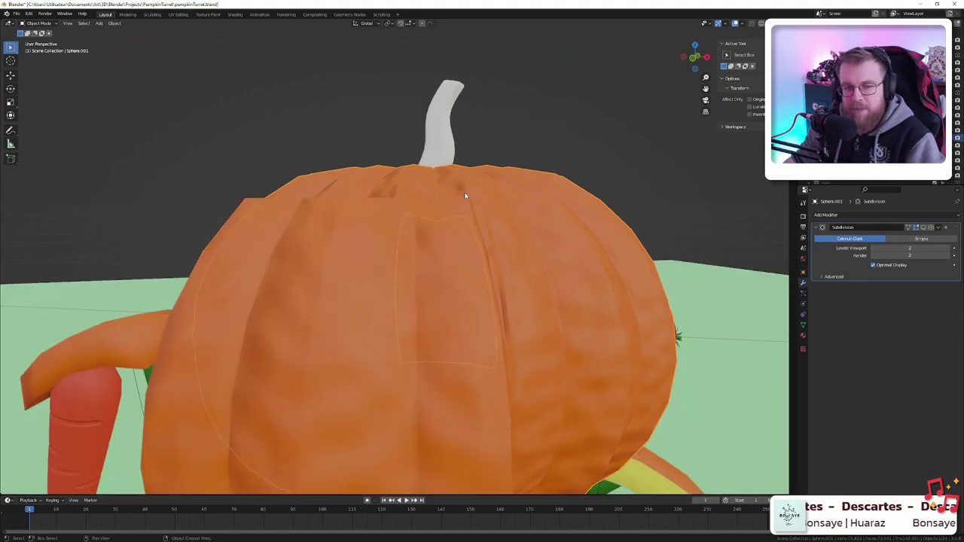
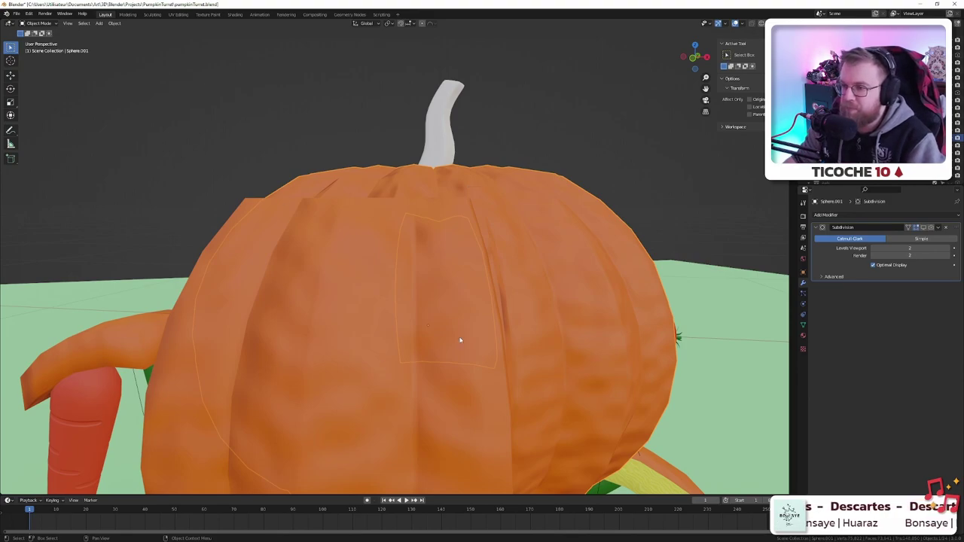
pyautogui.moveTo(520, 229); pyautogui.dragTo(506, 227, button='middle')
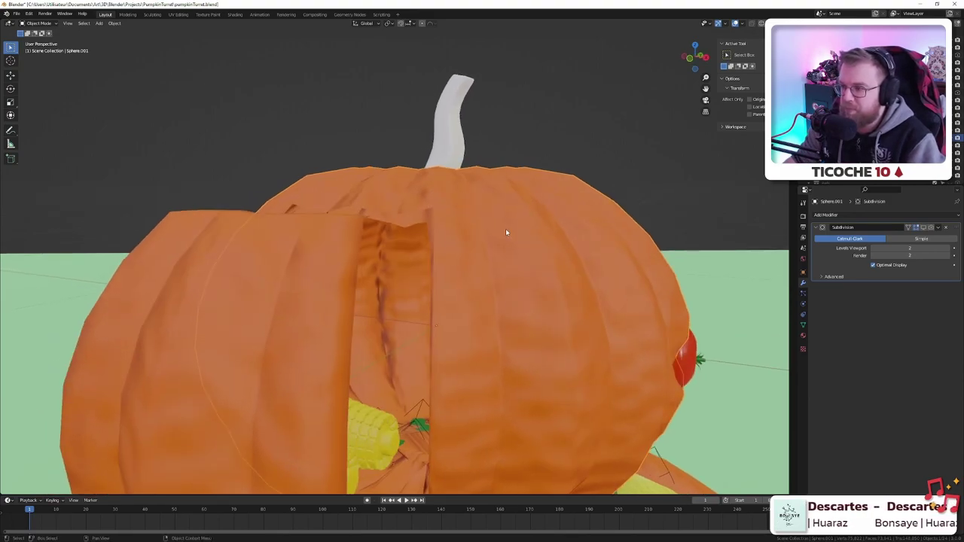
# - Undo the side opening's face edits back to before the Solidify modifier was applied to the pumpkin body
pyautogui.press('Tab')
pyautogui.hotkey('ctrl', 'z')
pyautogui.hotkey('ctrl', 'z')
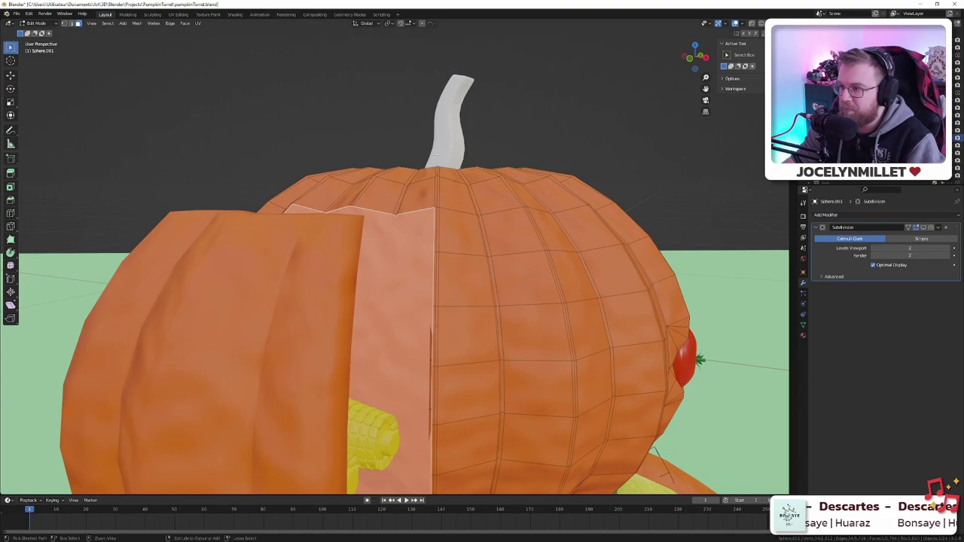
pyautogui.hotkey('ctrl', 'z')
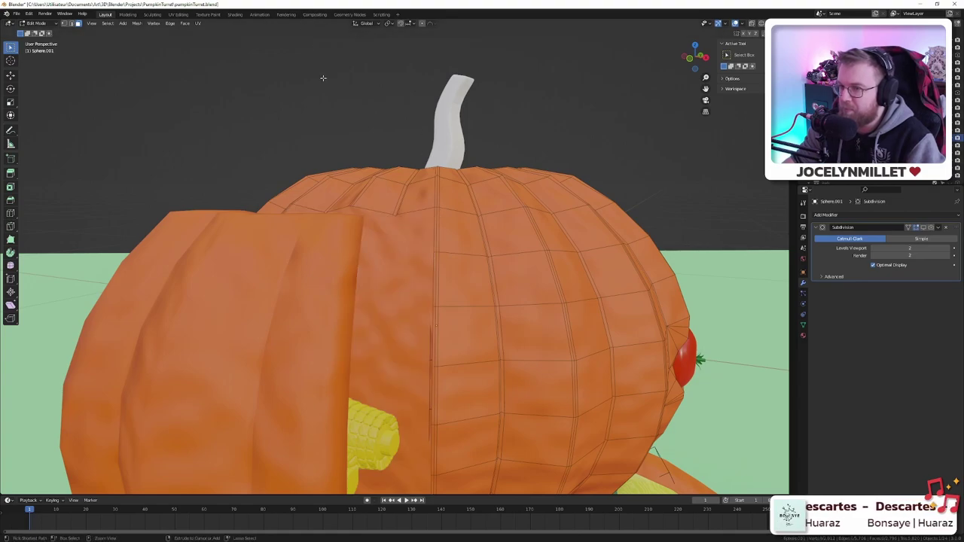
pyautogui.press('Tab')
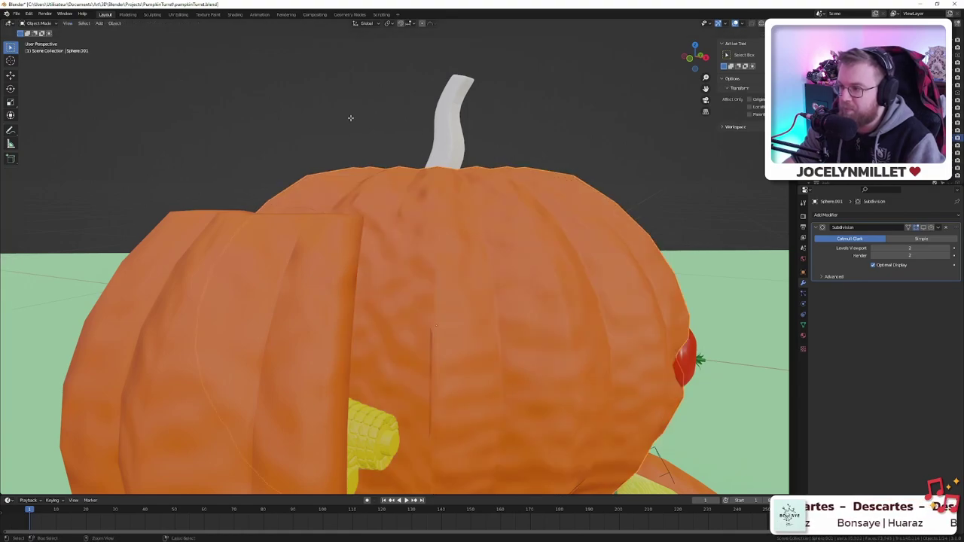
pyautogui.press('Tab')
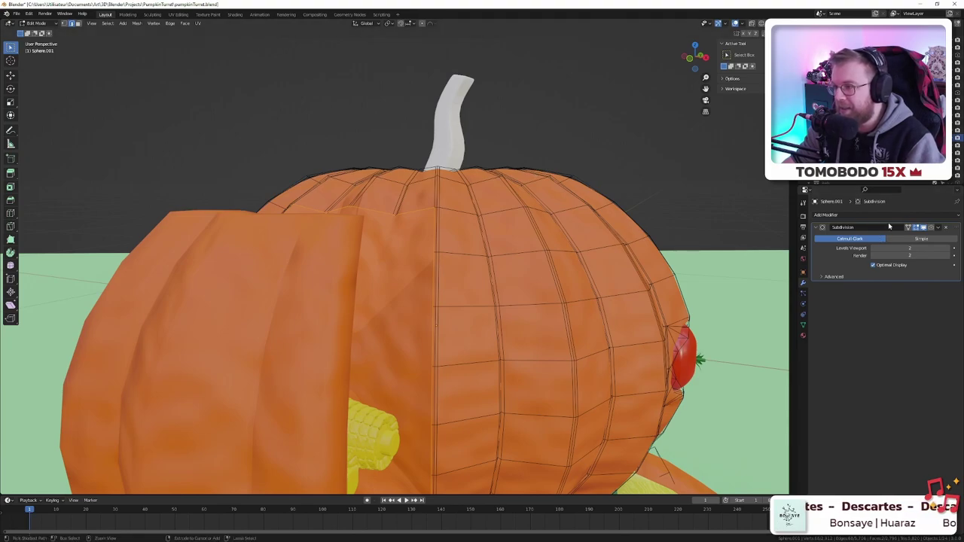
pyautogui.press('Tab')
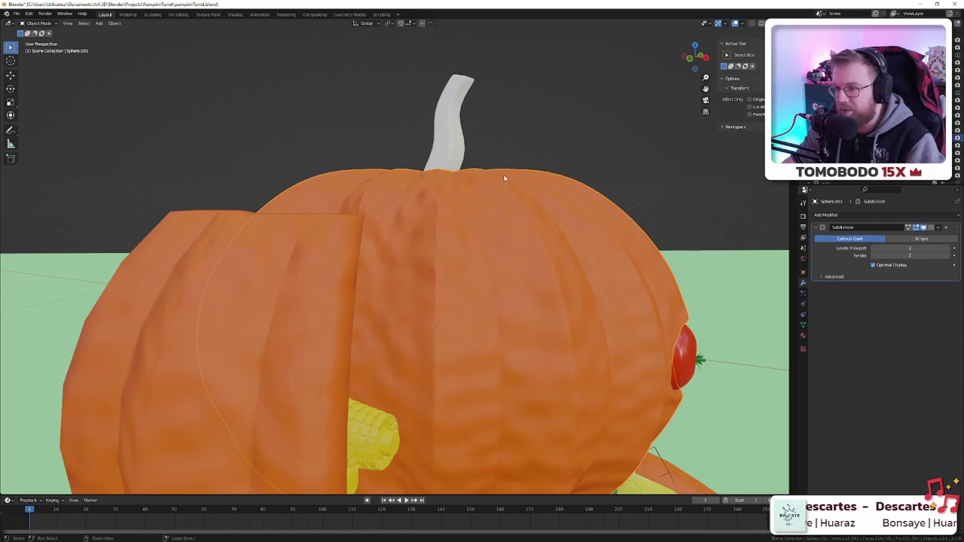
pyautogui.hotkey('ctrl', 'z')
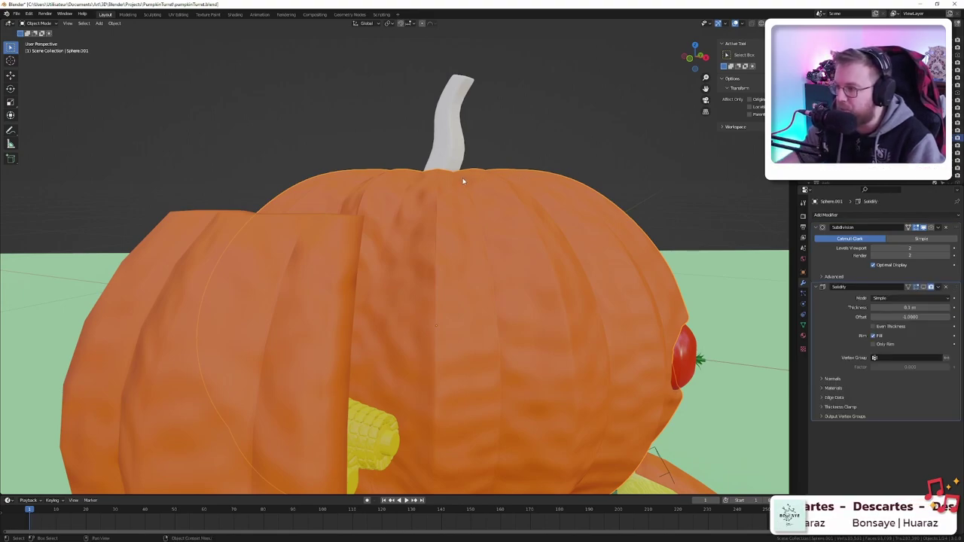
# - Turn off the Subdivision modifier's viewport display and remove the Solidify modifier from the pumpkin body
pyautogui.click(921, 228)
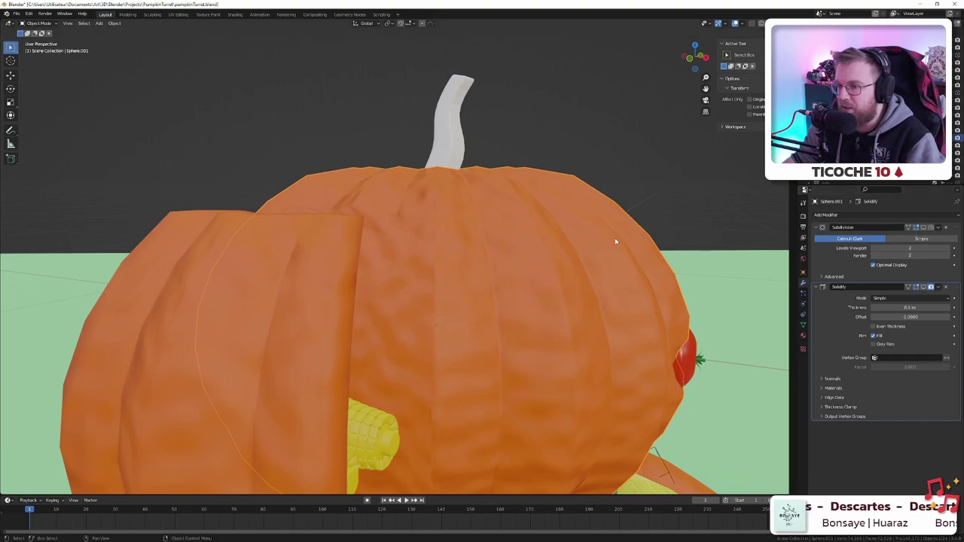
pyautogui.moveTo(615, 241)
pyautogui.mouseDown(button='middle')
pyautogui.moveTo(588, 241)
pyautogui.moveTo(602, 248)
pyautogui.mouseUp(button='middle')
pyautogui.click(945, 287)
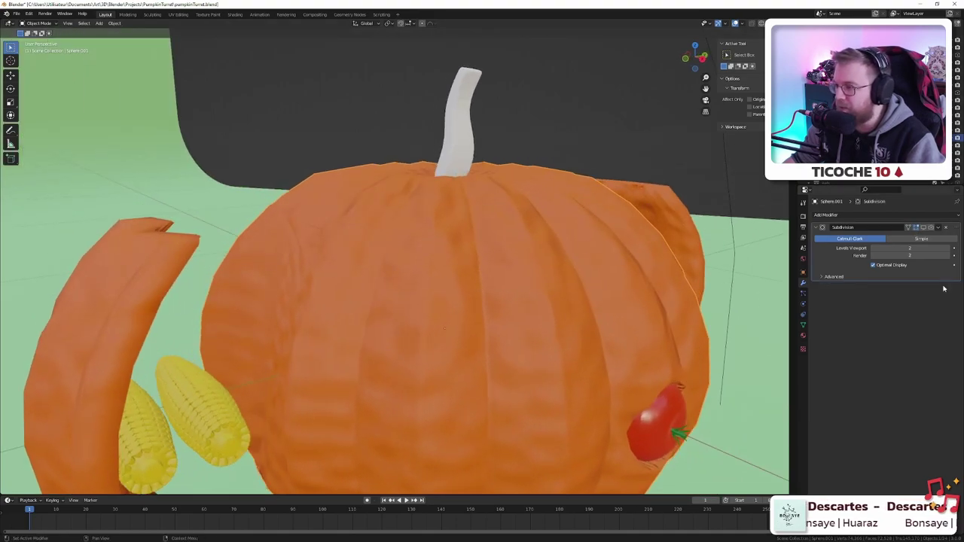
# - Delete the face covering the pumpkin body's side opening in Edit Mode
pyautogui.moveTo(335, 286); pyautogui.dragTo(407, 281, button='middle')
pyautogui.press('Tab')
pyautogui.press('x')
pyautogui.click(383, 279)
pyautogui.press('Tab')
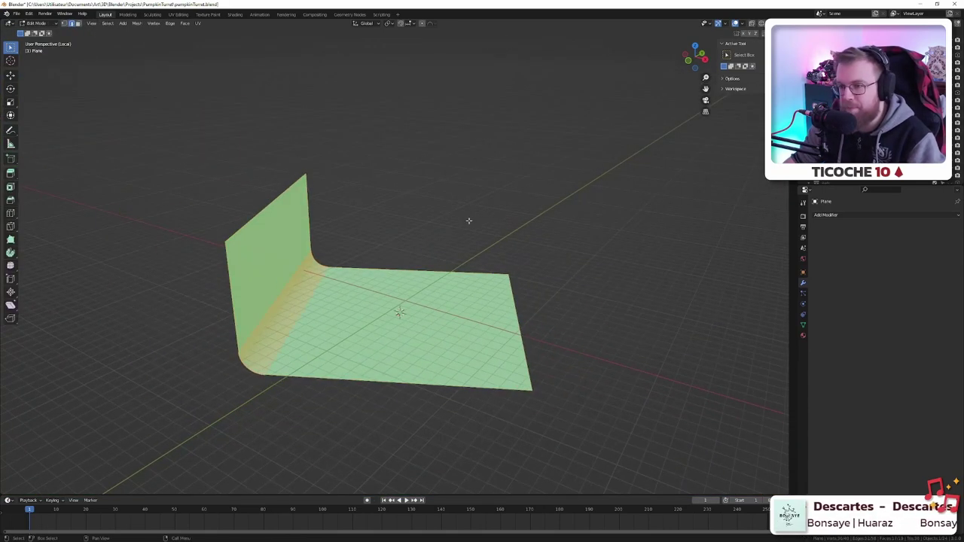
pyautogui.press('Tab')
pyautogui.press('KP_Divide')
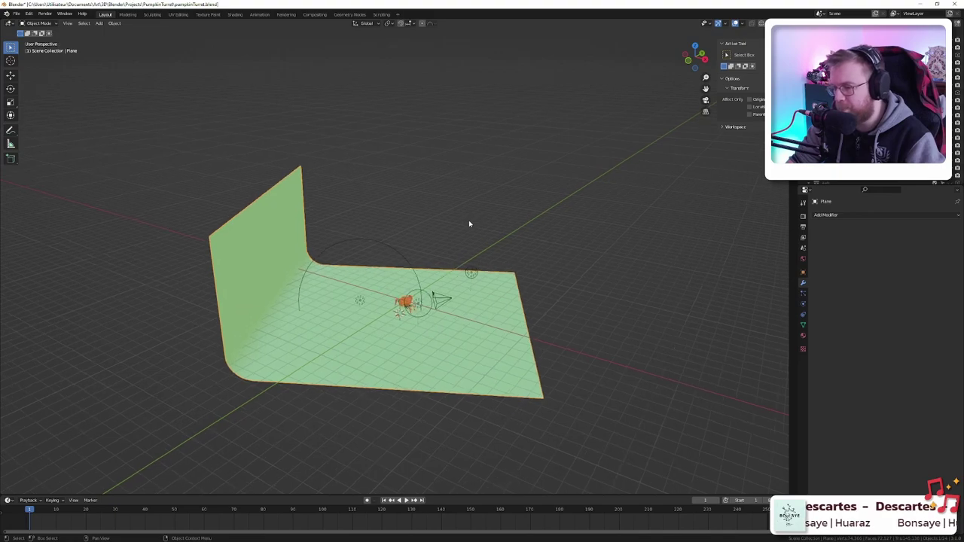
# - Isolate the pumpkin body in local view and inspect its side openings in Edit Mode
pyautogui.click(471, 219)
pyautogui.press('KP_Divide')
pyautogui.press('Tab')
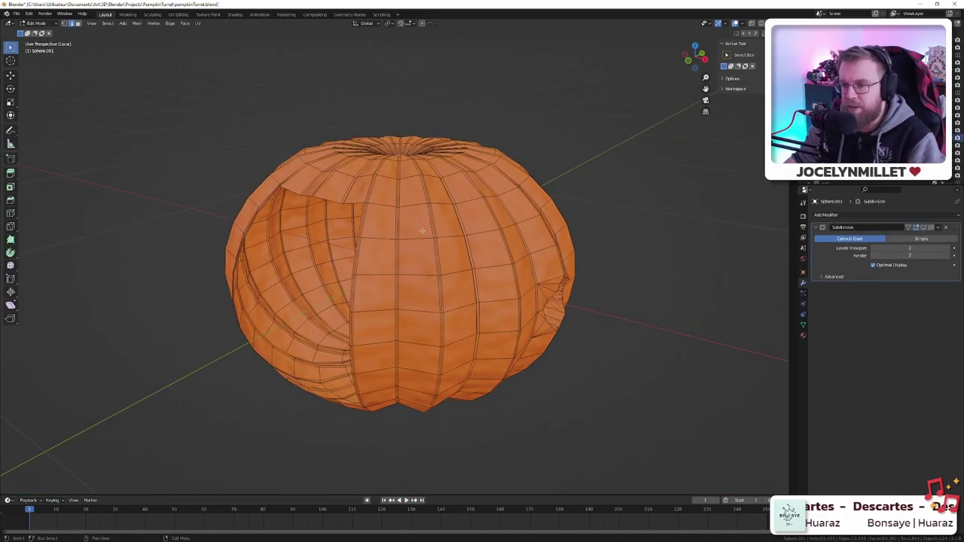
pyautogui.press('Tab')
pyautogui.moveTo(309, 230); pyautogui.dragTo(325, 219, button='middle')
pyautogui.press('Tab')
pyautogui.scroll(4, 345, 195)
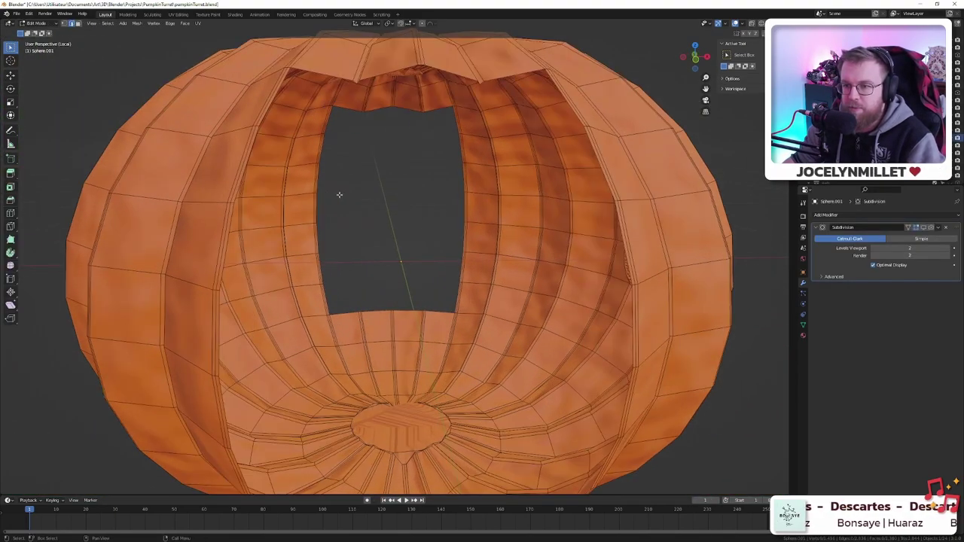
pyautogui.scroll(-4, 236, 222)
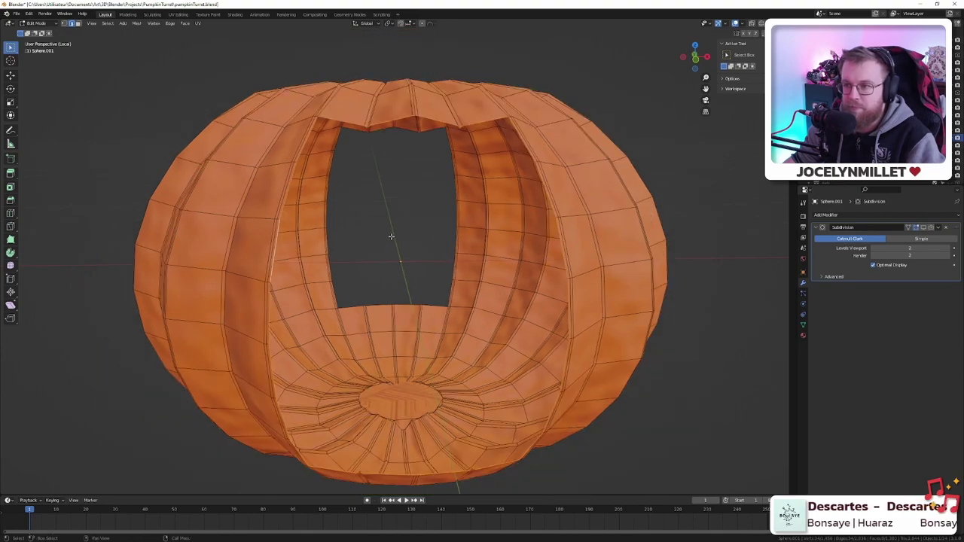
# - Fill the side opening's rim with a single face and try extruding it
pyautogui.press('f')
pyautogui.press('e')
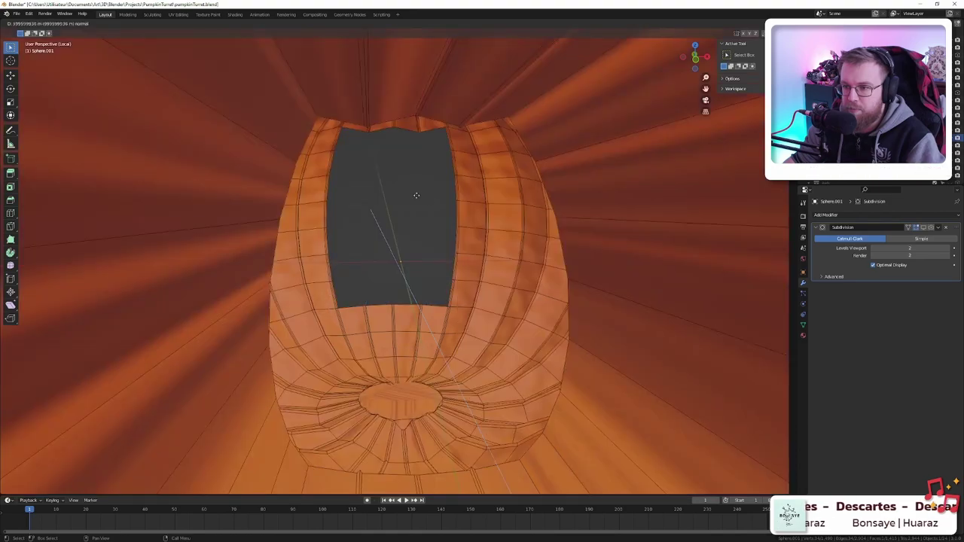
pyautogui.rightClick(424, 201)
# - Try again to extrude the side opening's fill face, first directly and then along its normals
pyautogui.moveTo(491, 234); pyautogui.dragTo(384, 245, button='middle')
pyautogui.press('e')
pyautogui.rightClick(235, 301)
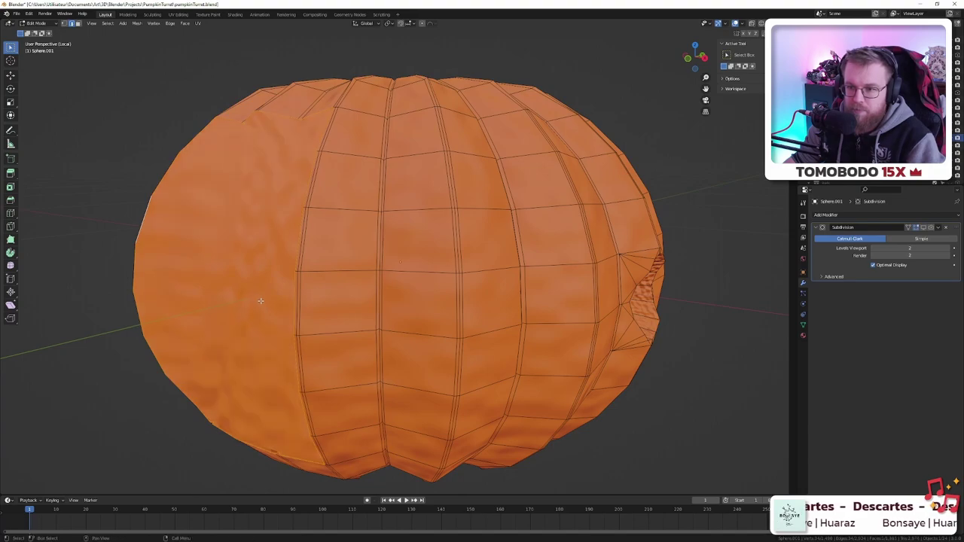
pyautogui.hotkey('alt', 'e')
pyautogui.click(262, 302)
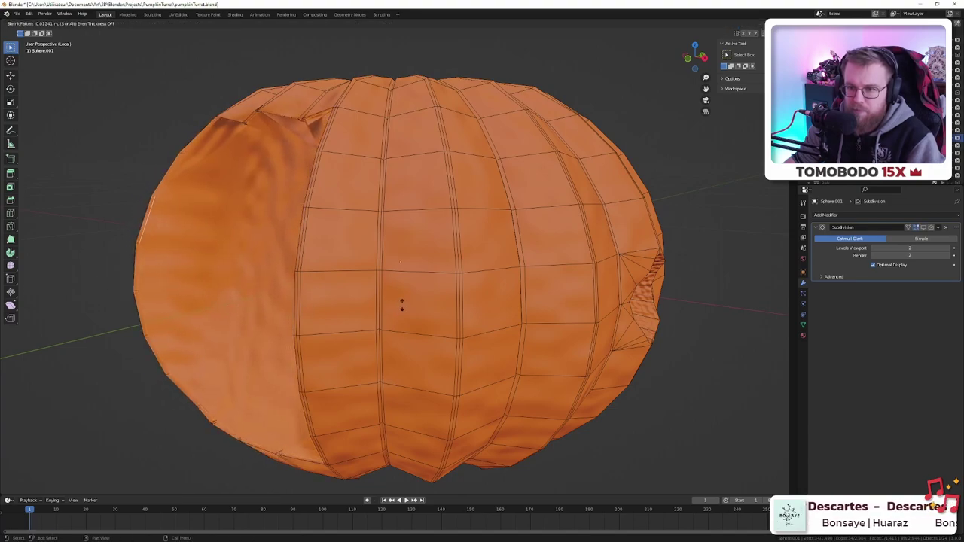
pyautogui.press('Escape')
# - Extrude the side opening's fill face inward by about 0.043 m along its normal and scale it down to about 0.92
pyautogui.moveTo(357, 280)
pyautogui.mouseDown(button='middle')
pyautogui.moveTo(384, 278)
pyautogui.moveTo(373, 290)
pyautogui.mouseUp(button='middle')
pyautogui.hotkey('alt', 'e')
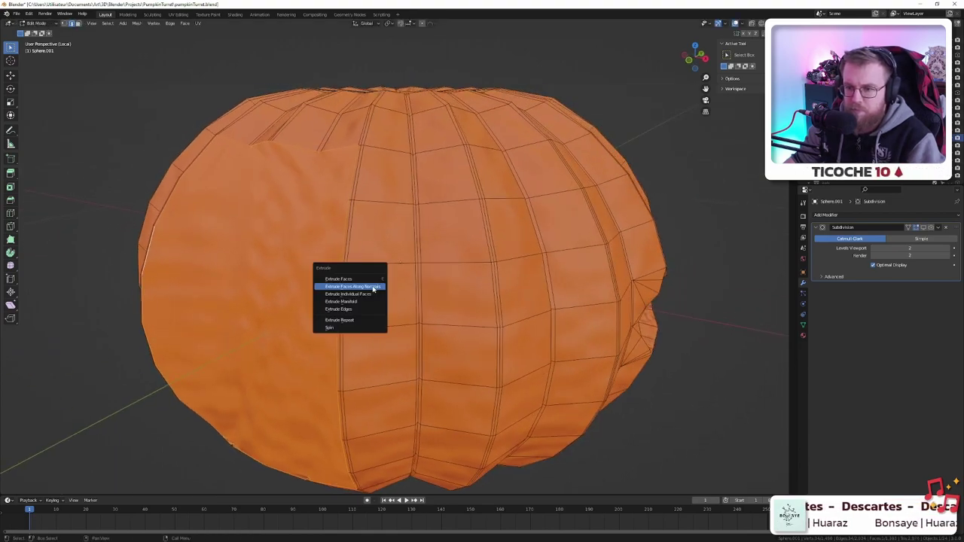
pyautogui.click(357, 287)
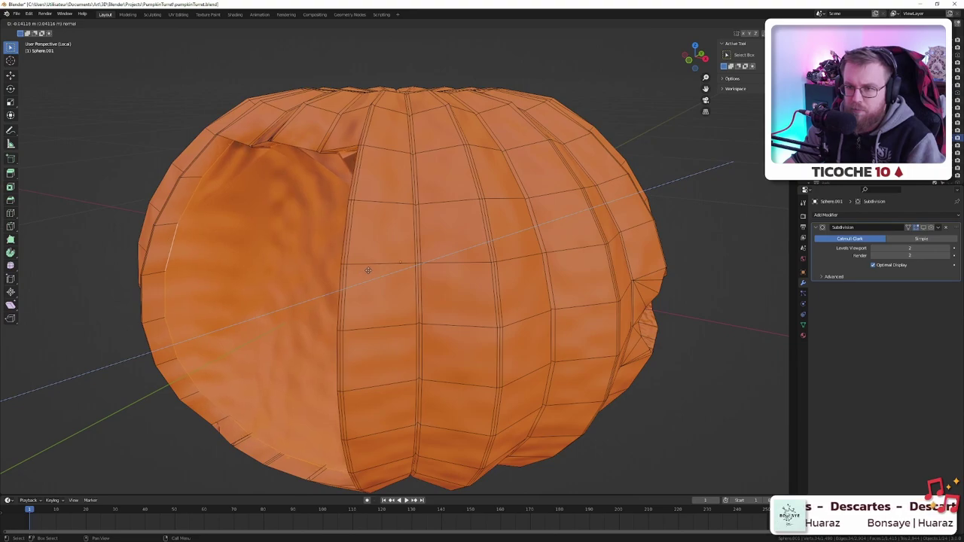
pyautogui.click(368, 270)
pyautogui.press('s')
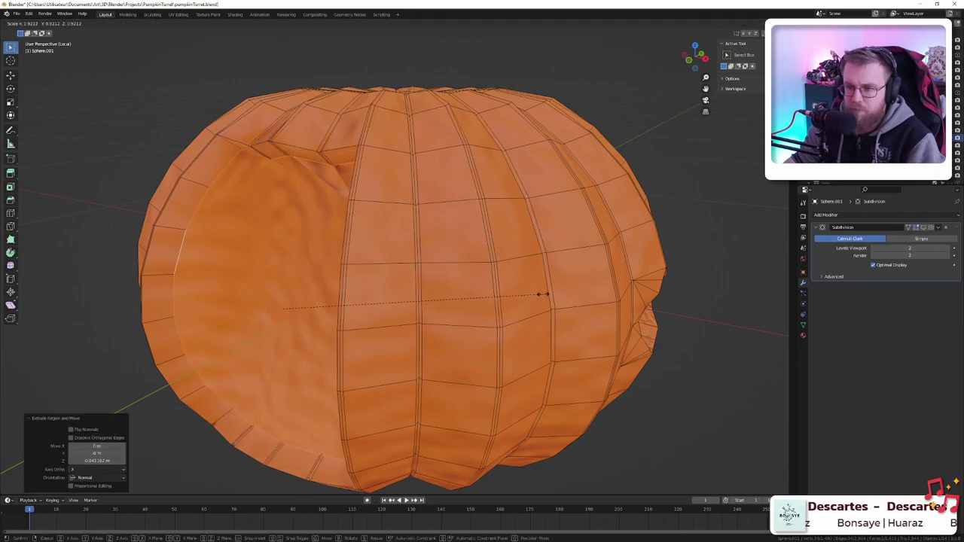
pyautogui.click(532, 292)
pyautogui.press('Tab')
pyautogui.moveTo(327, 290); pyautogui.dragTo(355, 293, button='middle')
pyautogui.scroll(3, 432, 204)
pyautogui.moveTo(432, 205); pyautogui.dragTo(402, 252, button='middle')
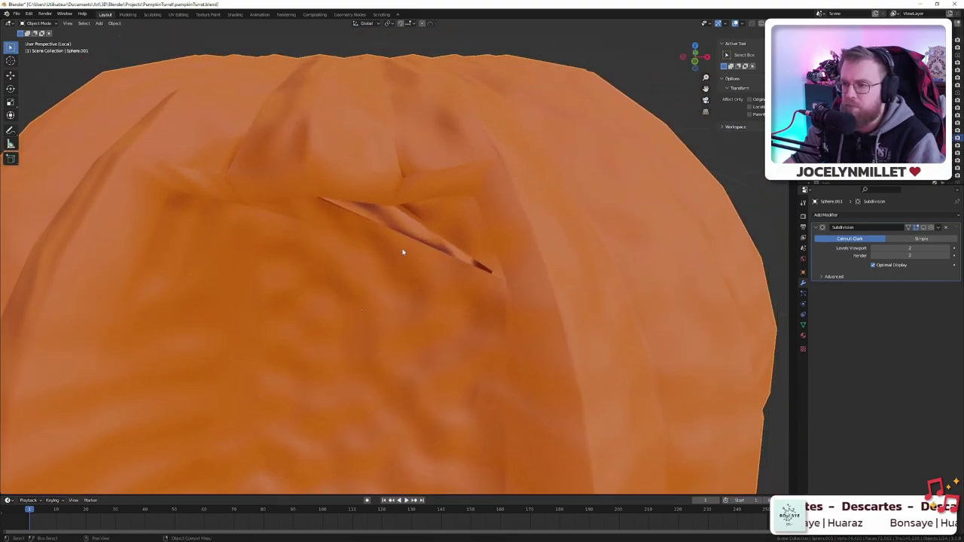
# - Triangulate the side opening's fill face and check the smoothed surface in Object Mode
pyautogui.press('Tab')
pyautogui.scroll(4, 497, 279)
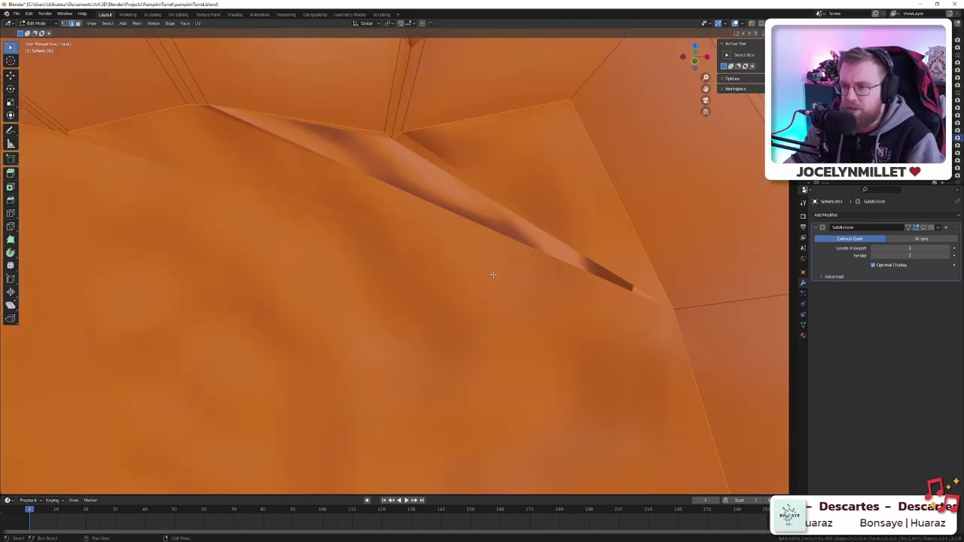
pyautogui.scroll(-7, 494, 274)
pyautogui.scroll(3, 489, 273)
pyautogui.hotkey('ctrl', 't')
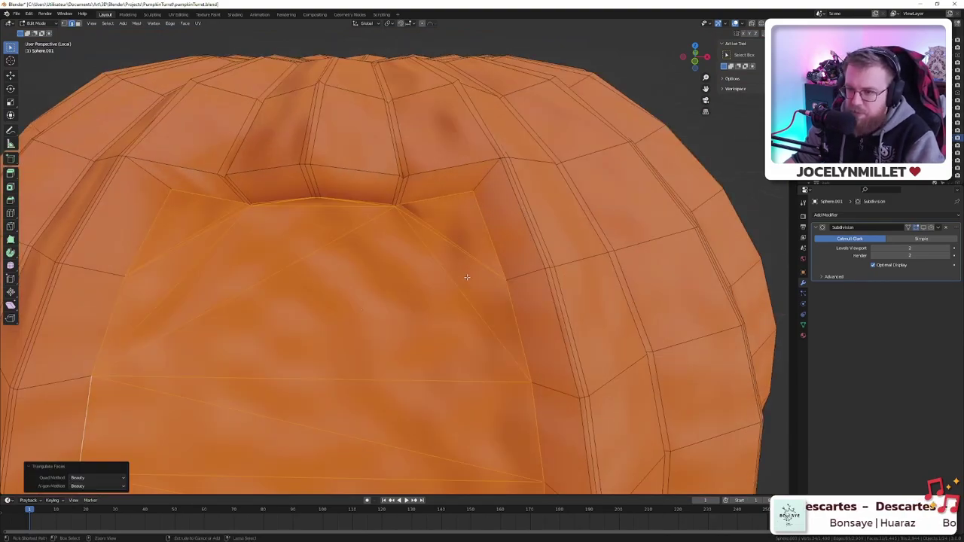
pyautogui.press('Tab')
pyautogui.scroll(-5, 448, 287)
pyautogui.scroll(5, 448, 289)
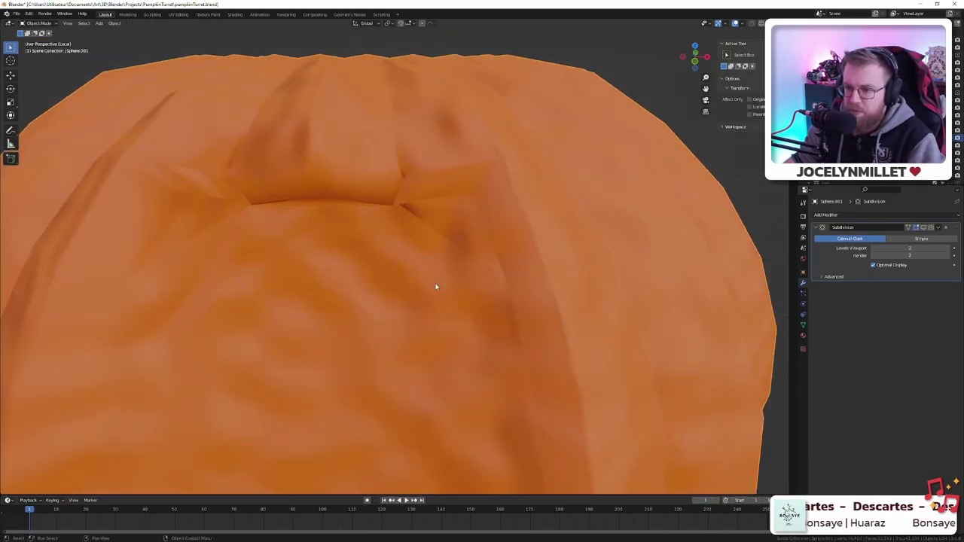
# - Try dissolving a triangulation edge near the upper corner of the side opening's recessed fill, with X-ray display on
pyautogui.press('Tab')
pyautogui.press('1')
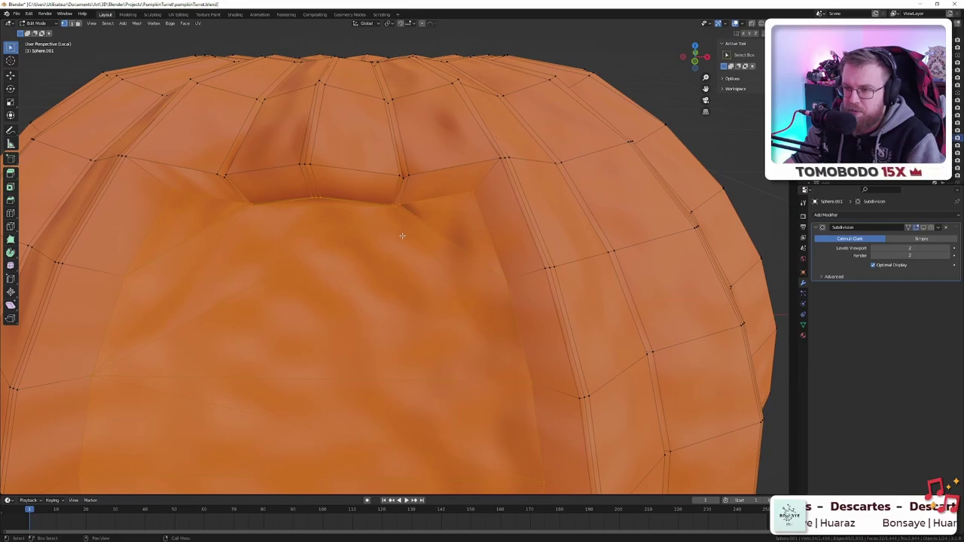
pyautogui.hotkey('alt', 'z')
pyautogui.moveTo(397, 237); pyautogui.dragTo(429, 258, button='middle')
pyautogui.scroll(4, 350, 286)
pyautogui.scroll(3, 349, 286)
pyautogui.scroll(-4, 323, 288)
pyautogui.scroll(-2, 448, 247)
pyautogui.hotkey('alt', 'z')
pyautogui.press('x')
pyautogui.click(413, 292)
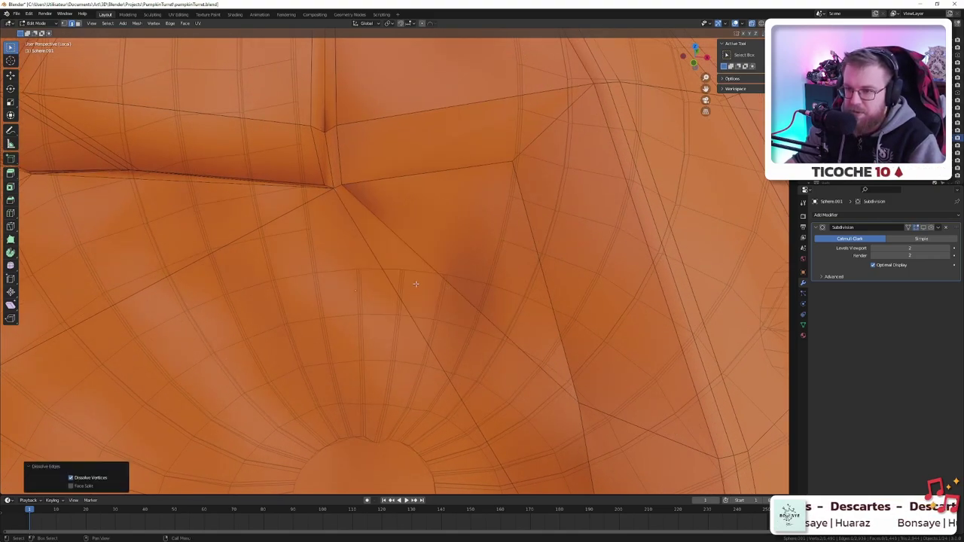
pyautogui.scroll(-8, 423, 263)
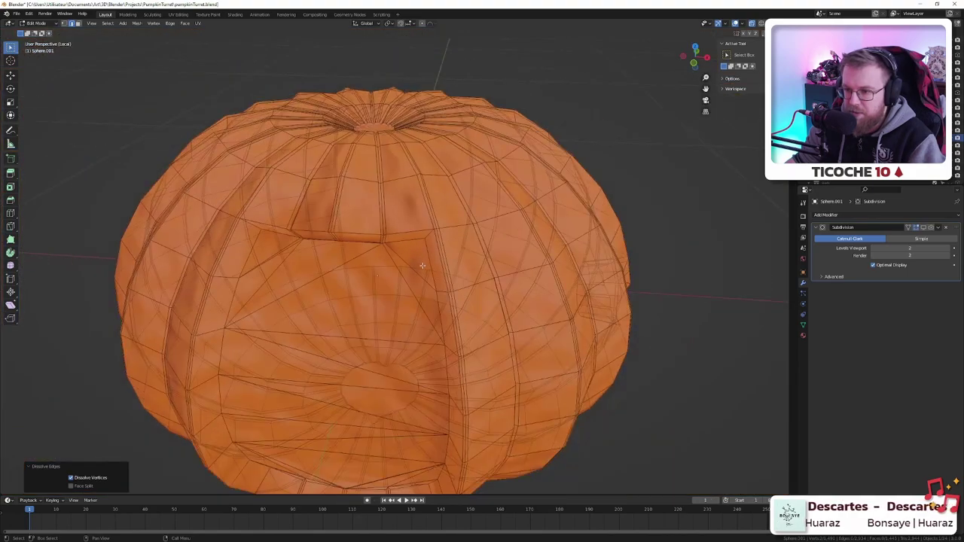
pyautogui.scroll(3, 414, 269)
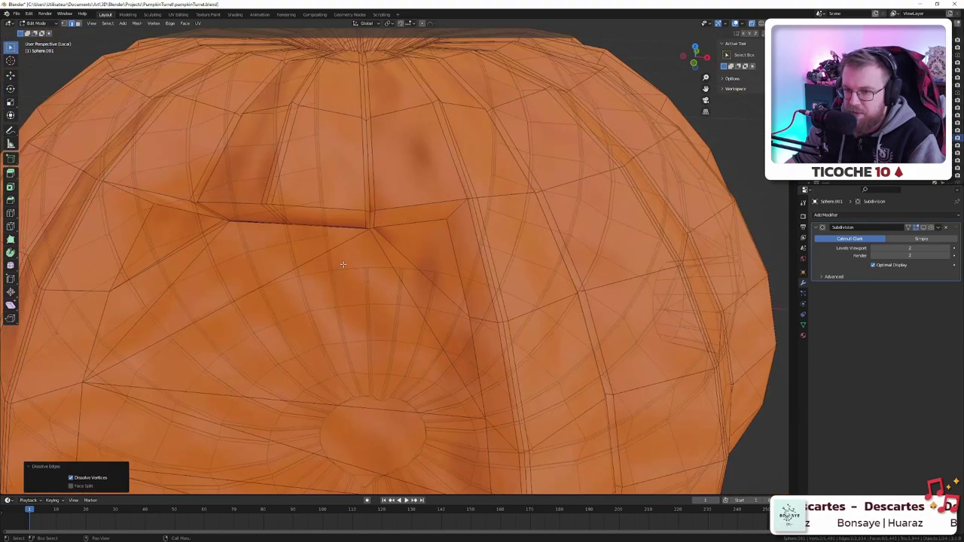
# - Undo the edge dissolve, the triangulation, the inward extrusion and the fill to reopen the side opening
pyautogui.click(408, 260)
pyautogui.hotkey('ctrl', 'l')
pyautogui.scroll(5, 289, 239)
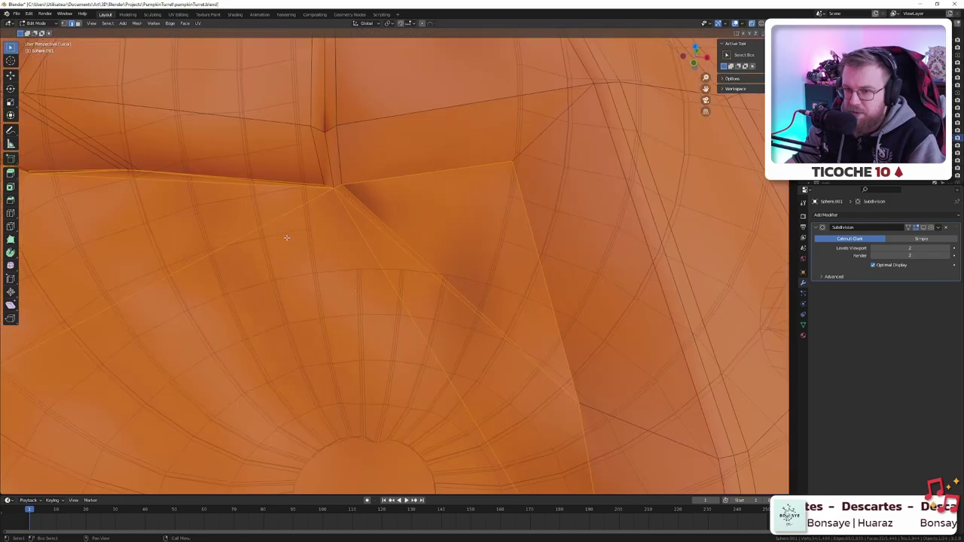
pyautogui.keyDown('shift'); pyautogui.moveTo(289, 234); pyautogui.dragTo(488, 215, button='middle'); pyautogui.keyUp('shift')
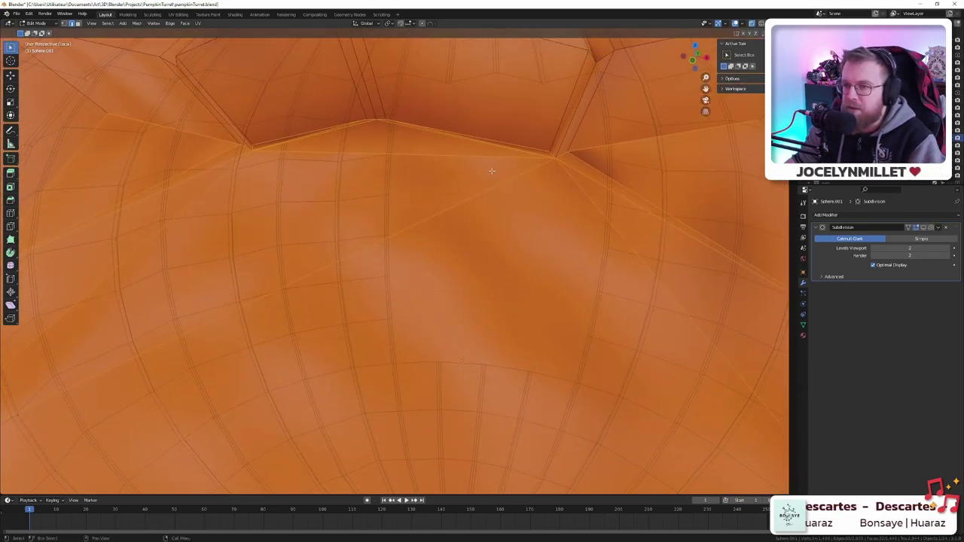
pyautogui.scroll(-5, 491, 171)
pyautogui.hotkey('ctrl', 'z')
pyautogui.hotkey('ctrl', 'z')
pyautogui.hotkey('ctrl', 'z')
pyautogui.hotkey('ctrl', 'z')
pyautogui.hotkey('ctrl', 'z')
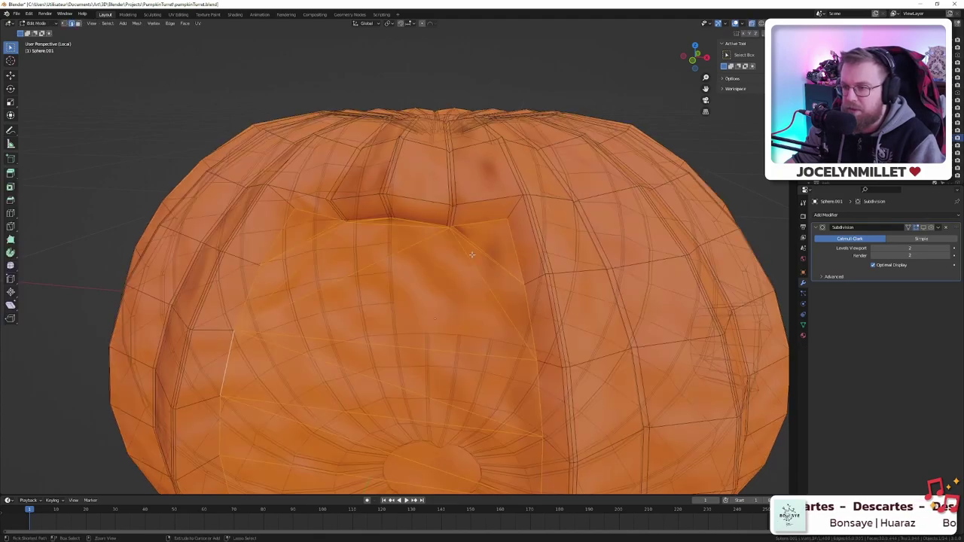
pyautogui.hotkey('ctrl', 'z')
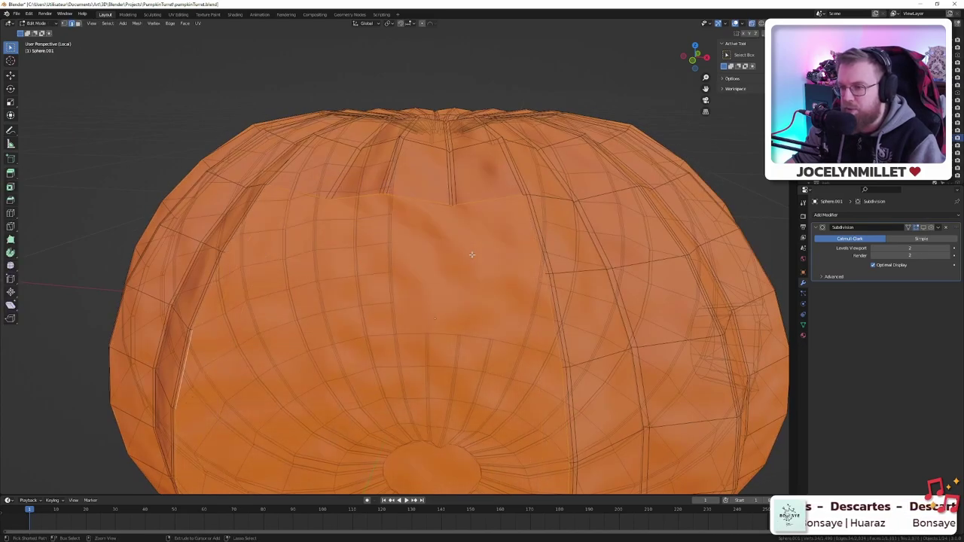
pyautogui.hotkey('ctrl', 'z')
# - Examine the side opening's upper rim and the vertices where the groove's triple edge lines end on it
pyautogui.scroll(3, 464, 217)
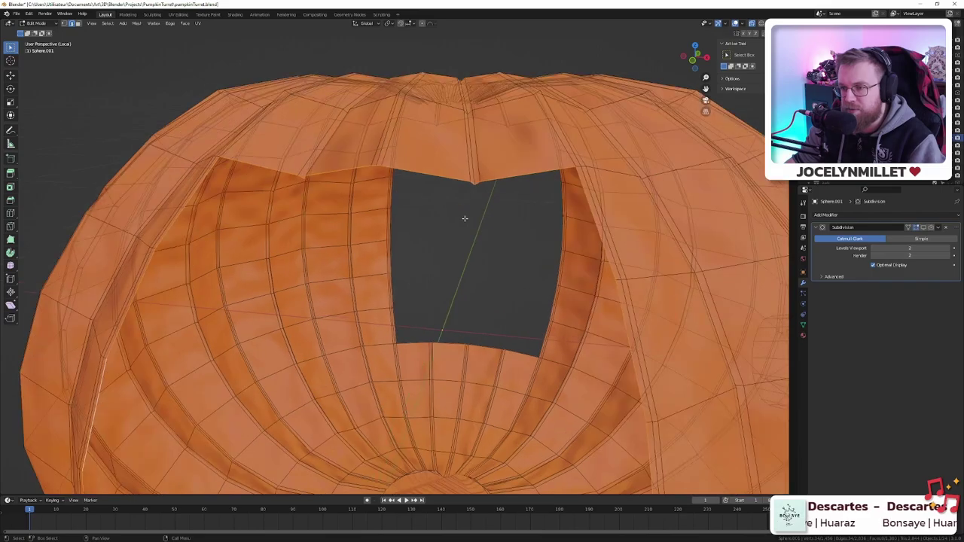
pyautogui.keyDown('shift'); pyautogui.moveTo(497, 172); pyautogui.dragTo(459, 172, button='middle'); pyautogui.keyUp('shift')
pyautogui.scroll(-3, 459, 172)
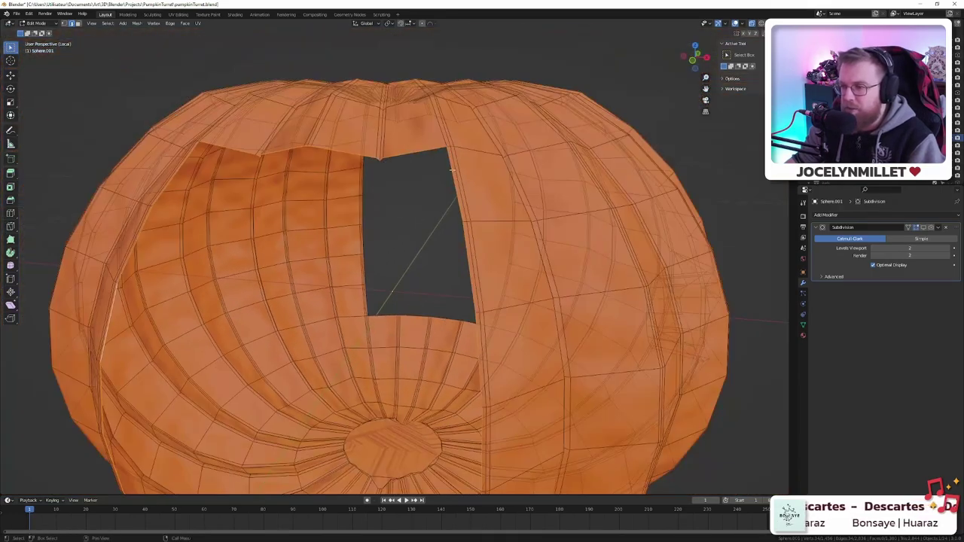
pyautogui.moveTo(286, 246); pyautogui.dragTo(334, 262, button='middle')
pyautogui.scroll(4, 376, 226)
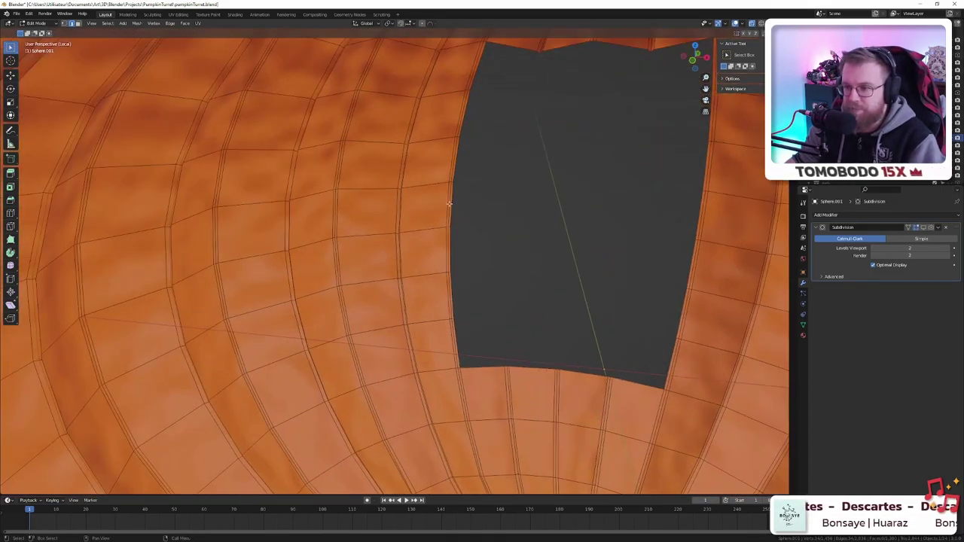
pyautogui.keyDown('shift'); pyautogui.moveTo(445, 170); pyautogui.dragTo(408, 271, button='middle'); pyautogui.keyUp('shift')
pyautogui.click(404, 326)
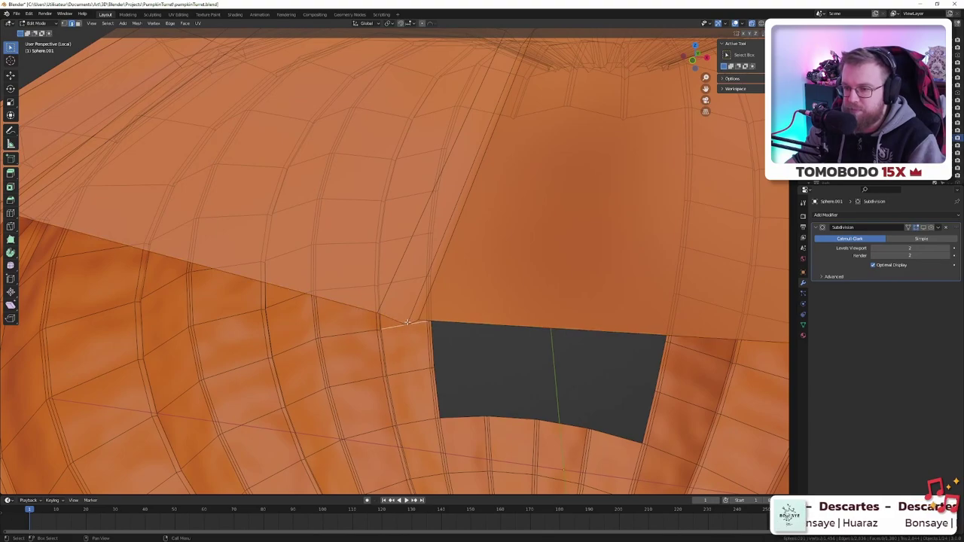
pyautogui.moveTo(407, 322); pyautogui.dragTo(453, 222, button='middle')
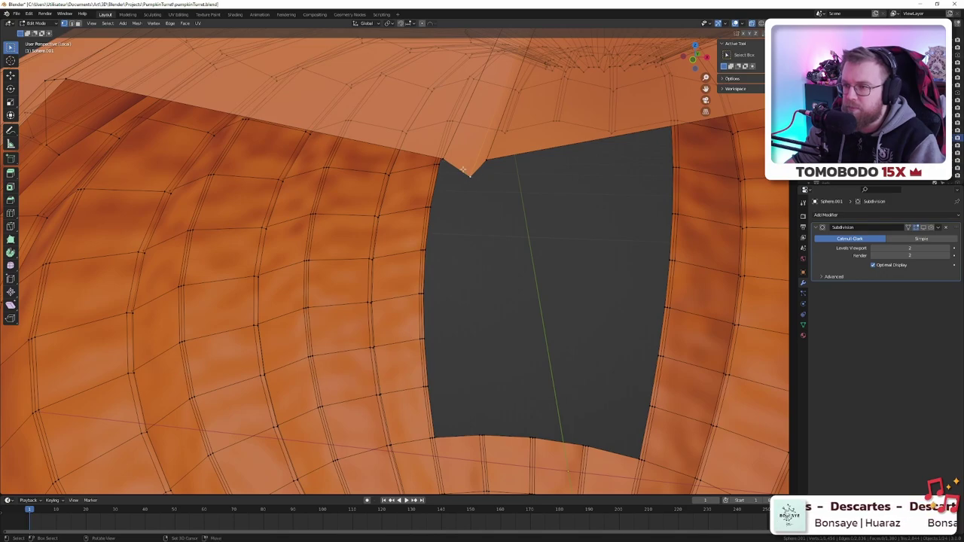
pyautogui.moveTo(463, 170); pyautogui.dragTo(464, 170, button='middle')
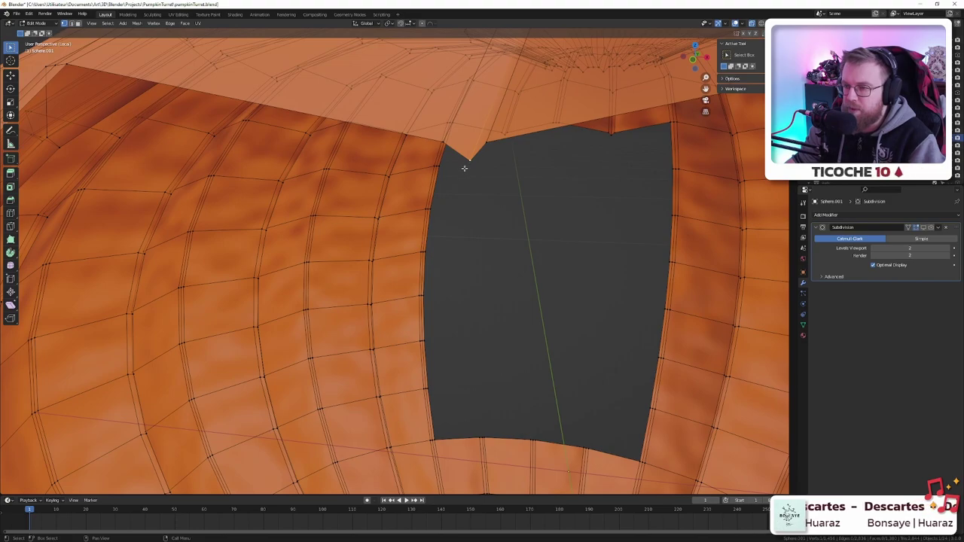
pyautogui.keyDown('shift'); pyautogui.click(485, 143); pyautogui.keyUp('shift')
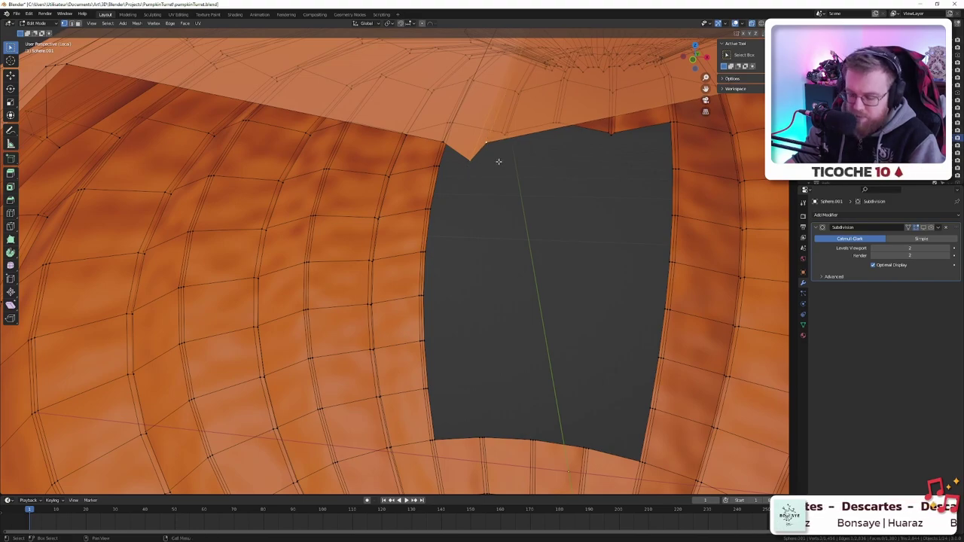
pyautogui.moveTo(498, 161); pyautogui.dragTo(488, 218, button='middle')
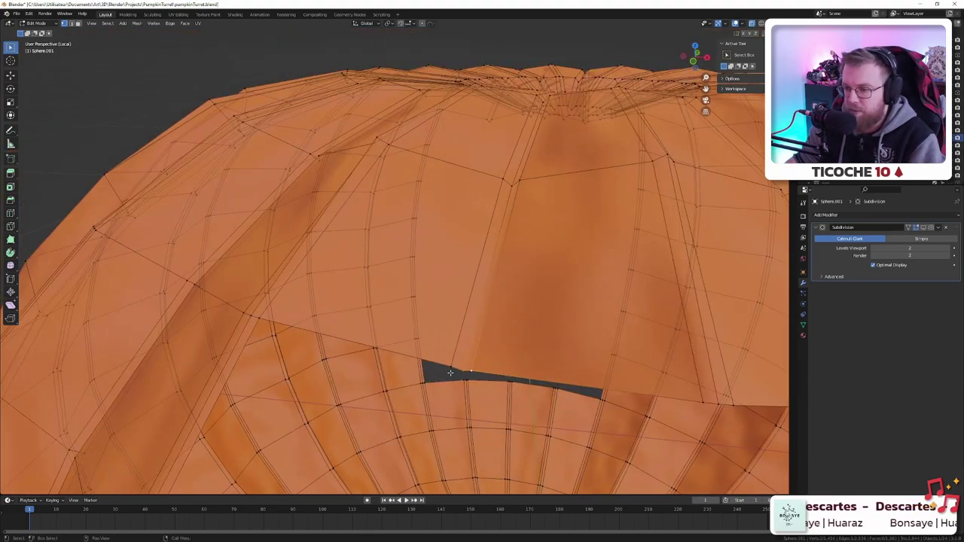
pyautogui.moveTo(483, 350); pyautogui.dragTo(479, 319, button='middle')
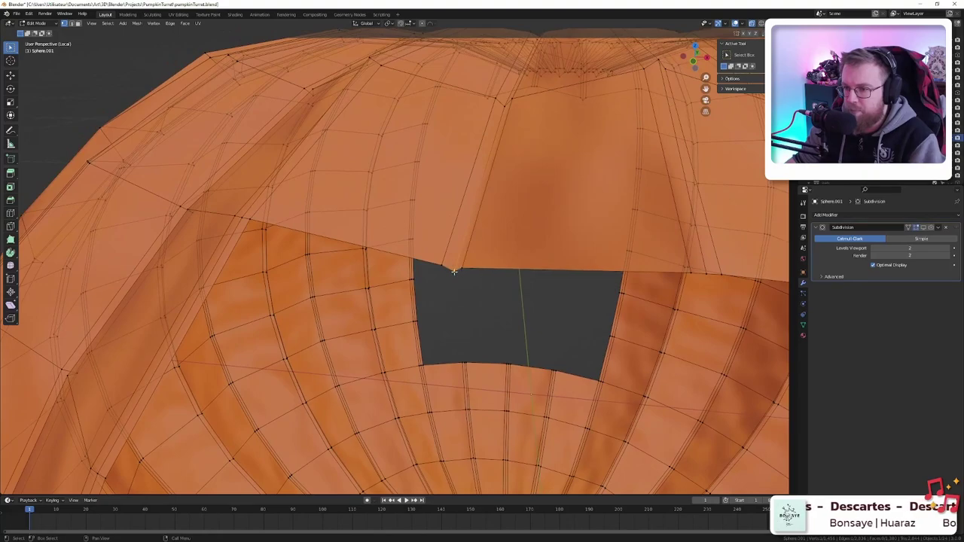
pyautogui.scroll(3, 453, 277)
pyautogui.scroll(-2, 452, 277)
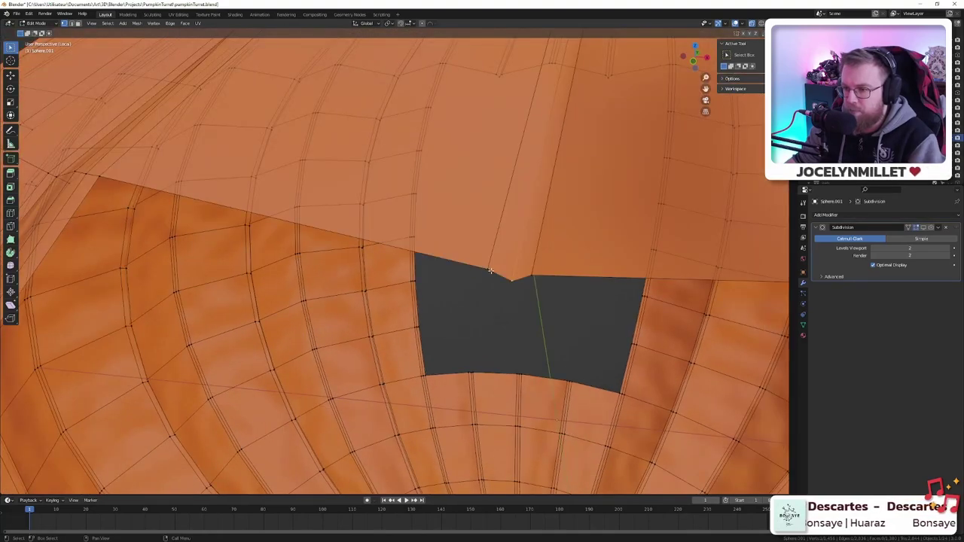
# - Try merging the groove's three vertices on the opening's upper rim at their center, and undo the merge
pyautogui.click(490, 271)
pyautogui.keyDown('shift'); pyautogui.click(530, 277); pyautogui.keyUp('shift')
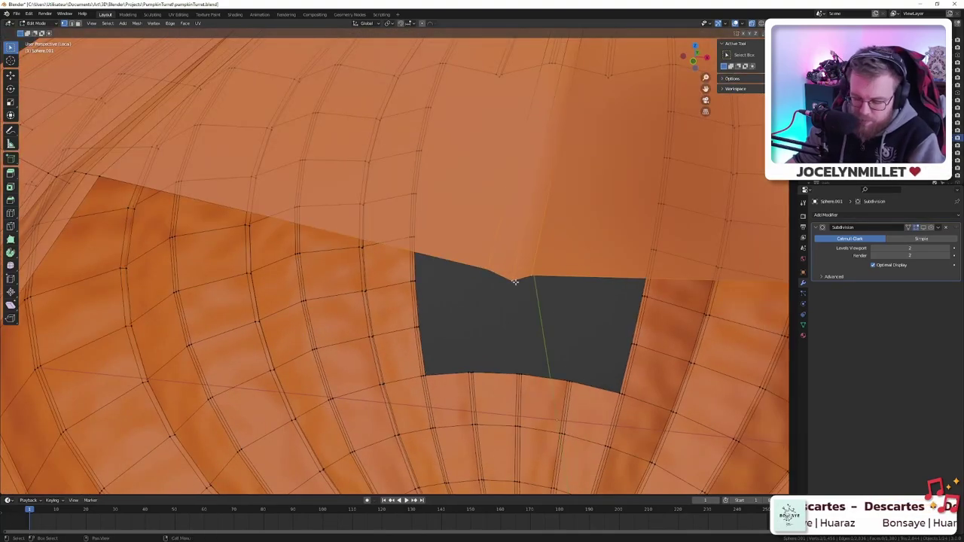
pyautogui.press('m')
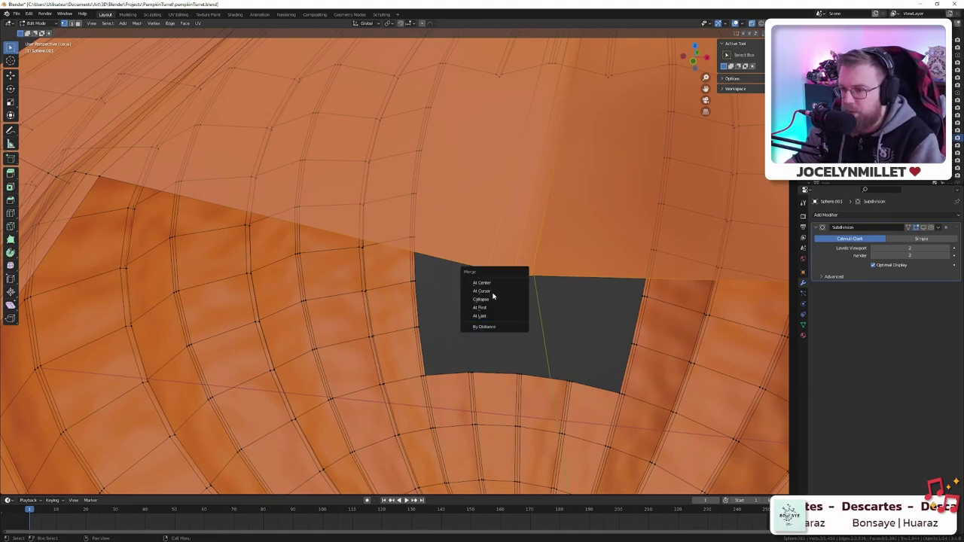
pyautogui.click(491, 283)
pyautogui.scroll(-3, 527, 294)
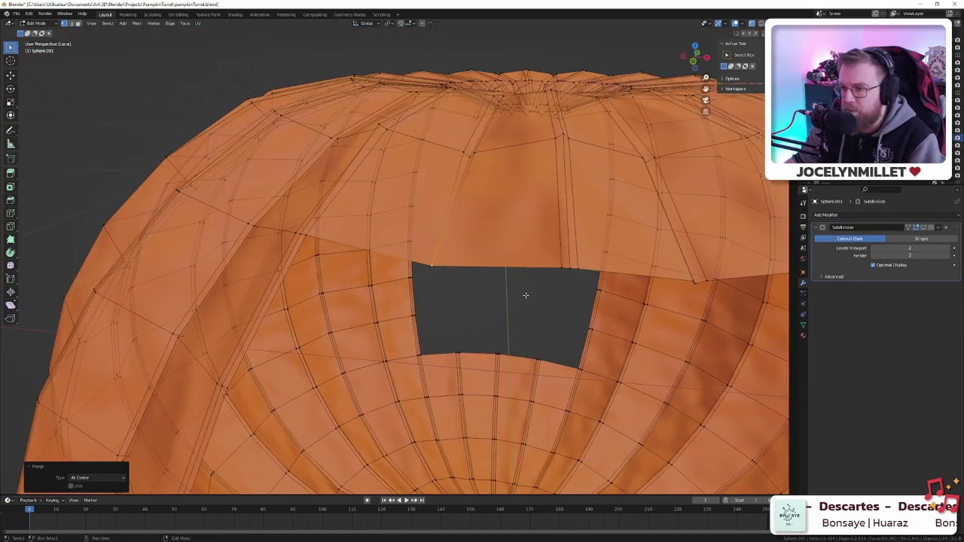
pyautogui.scroll(3, 524, 294)
pyautogui.moveTo(502, 284); pyautogui.dragTo(507, 287, button='middle')
pyautogui.hotkey('ctrl', 'z')
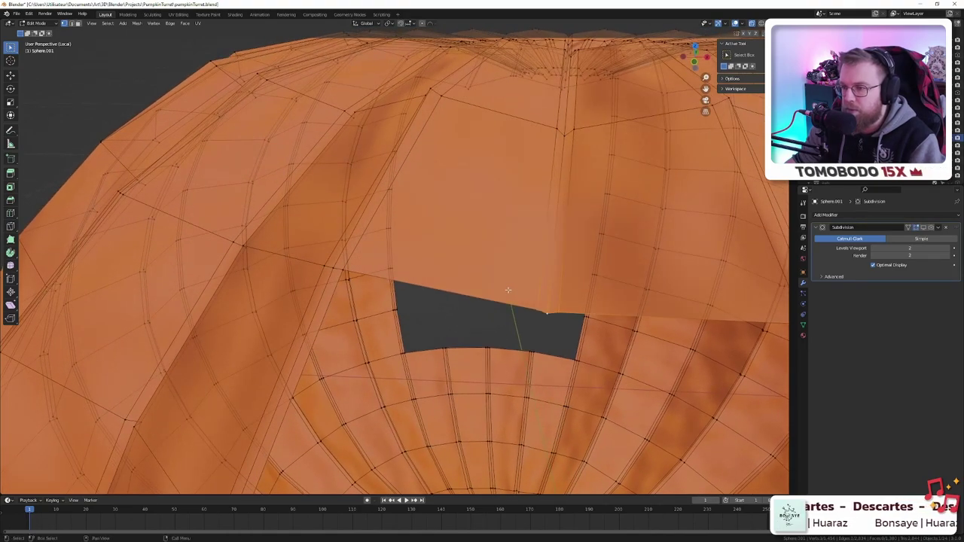
# - Merge the groove's three vertices one row above the opening's upper rim at their center
pyautogui.click(546, 313)
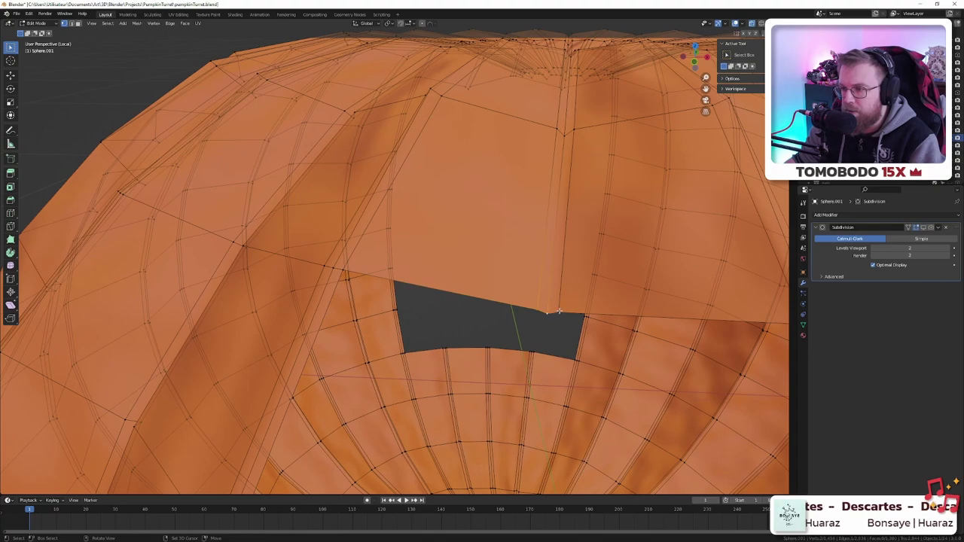
pyautogui.click(559, 130)
pyautogui.keyDown('shift'); pyautogui.click(563, 137); pyautogui.keyUp('shift')
pyautogui.keyDown('shift'); pyautogui.click(573, 131); pyautogui.keyUp('shift')
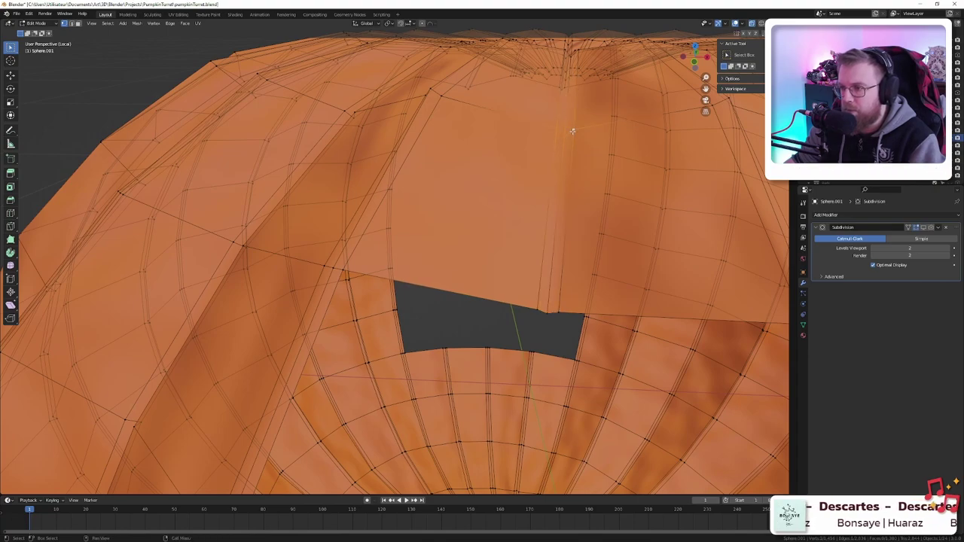
pyautogui.press('m')
pyautogui.click(571, 135)
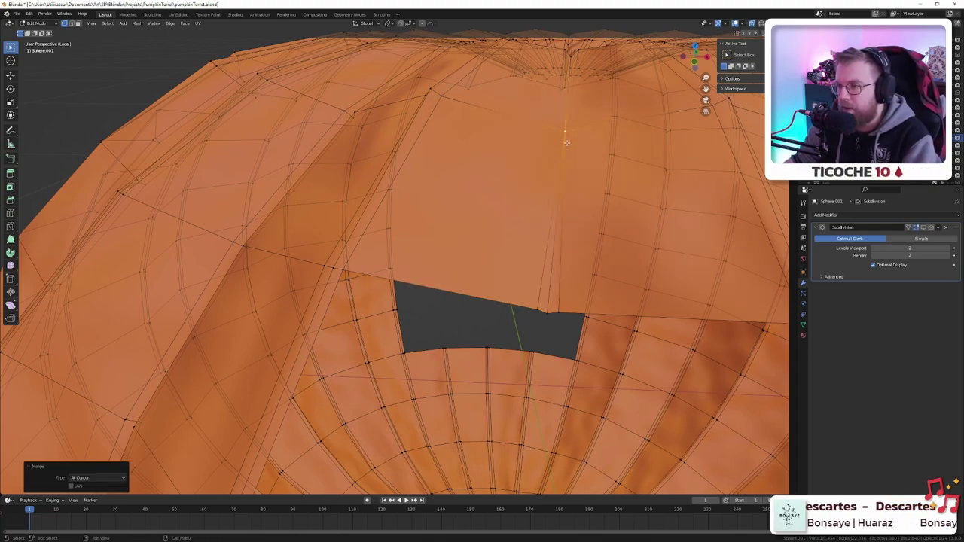
# - Merge the same groove's vertices in the next row up, near the pumpkin's top, at their center
pyautogui.moveTo(569, 137); pyautogui.dragTo(527, 239, button='middle')
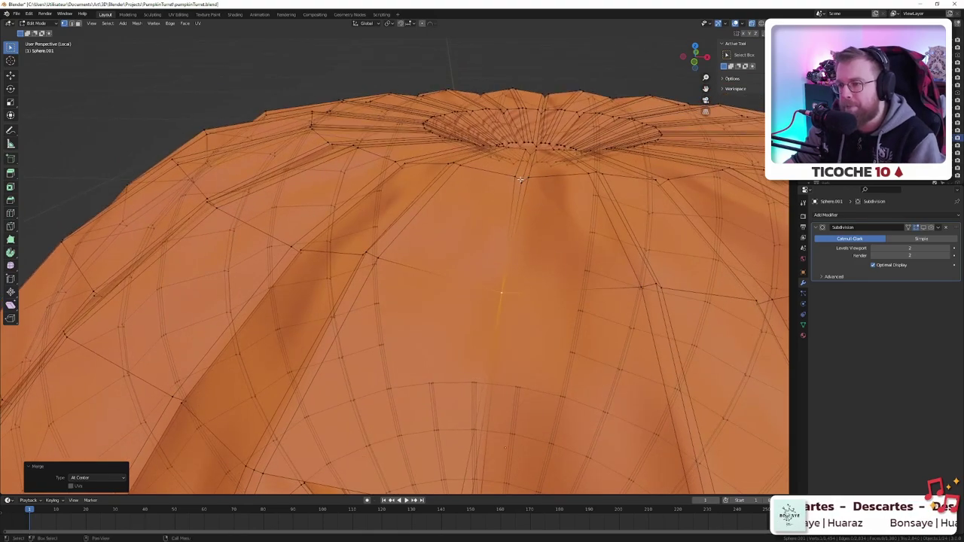
pyautogui.click(518, 179)
pyautogui.press('m')
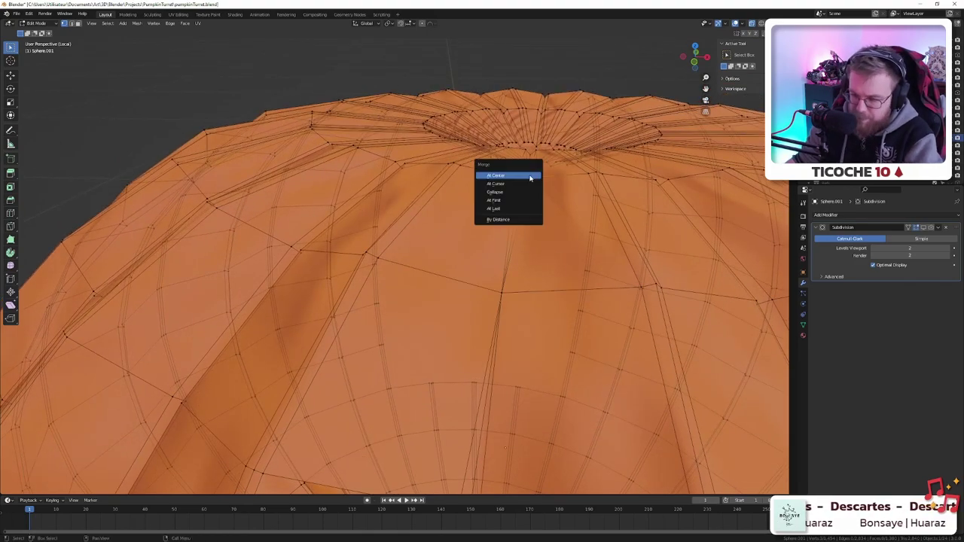
pyautogui.click(528, 176)
pyautogui.moveTo(507, 234); pyautogui.dragTo(508, 223, button='middle')
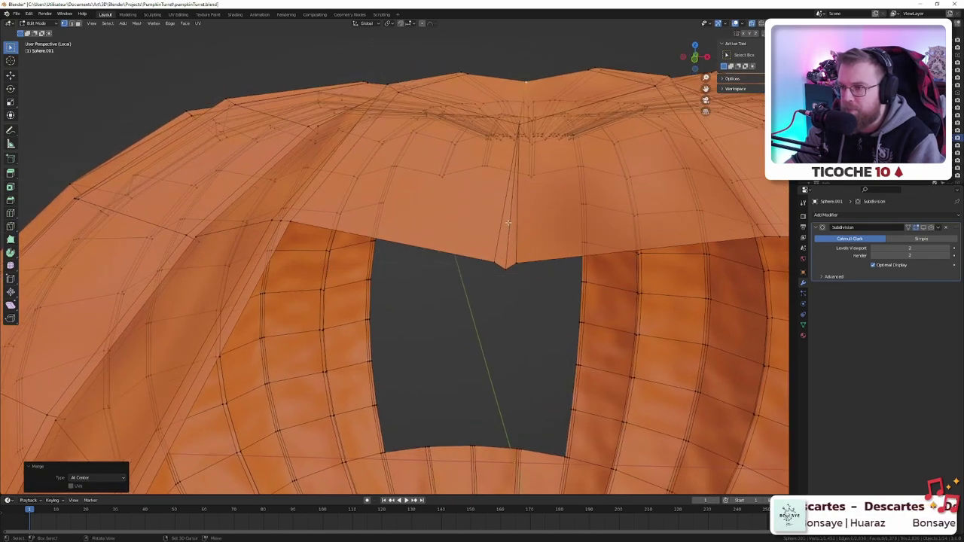
# - Merge the groove's three vertices on the opening's upper rim at their center and check the result in Object Mode
pyautogui.click(495, 263)
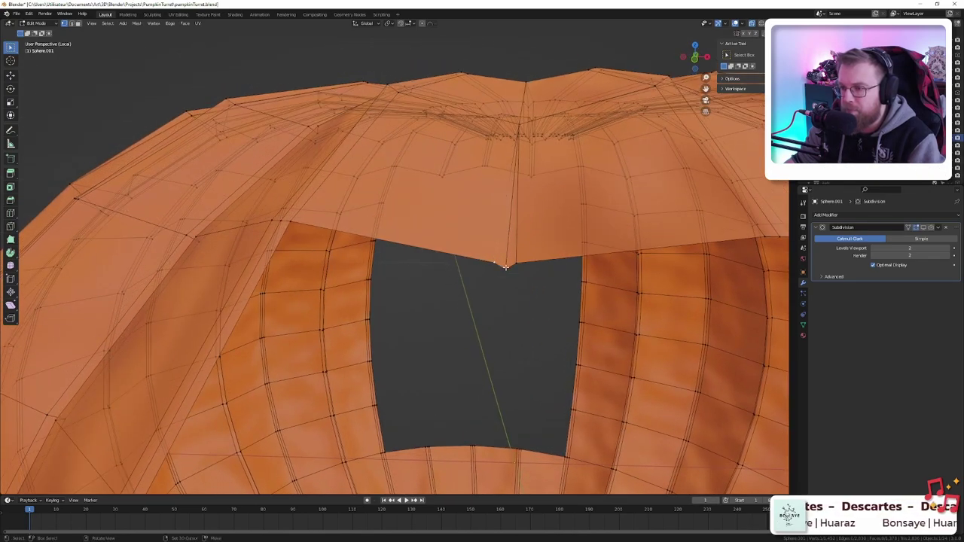
pyautogui.press('m')
pyautogui.click(512, 264)
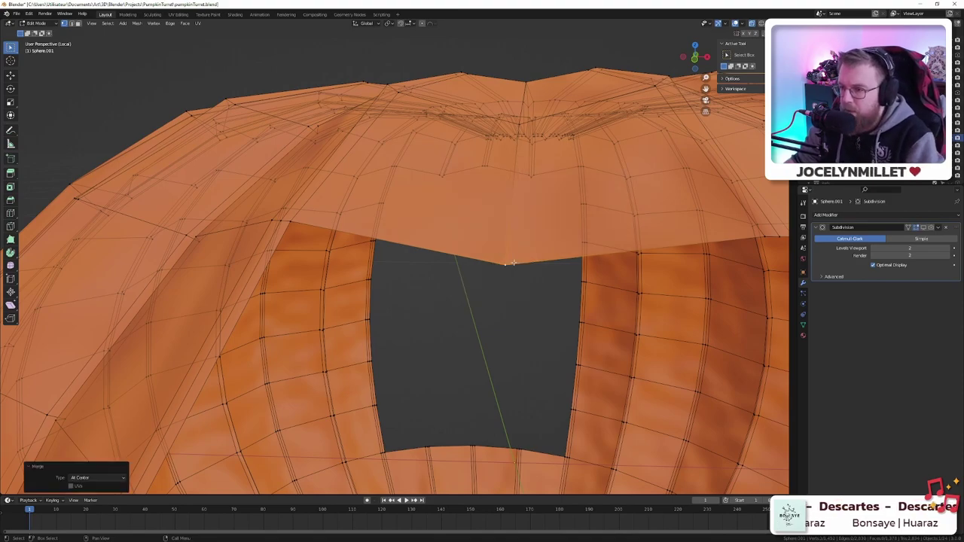
pyautogui.scroll(-3, 512, 262)
pyautogui.press('Tab')
pyautogui.moveTo(488, 254); pyautogui.dragTo(467, 254, button='middle')
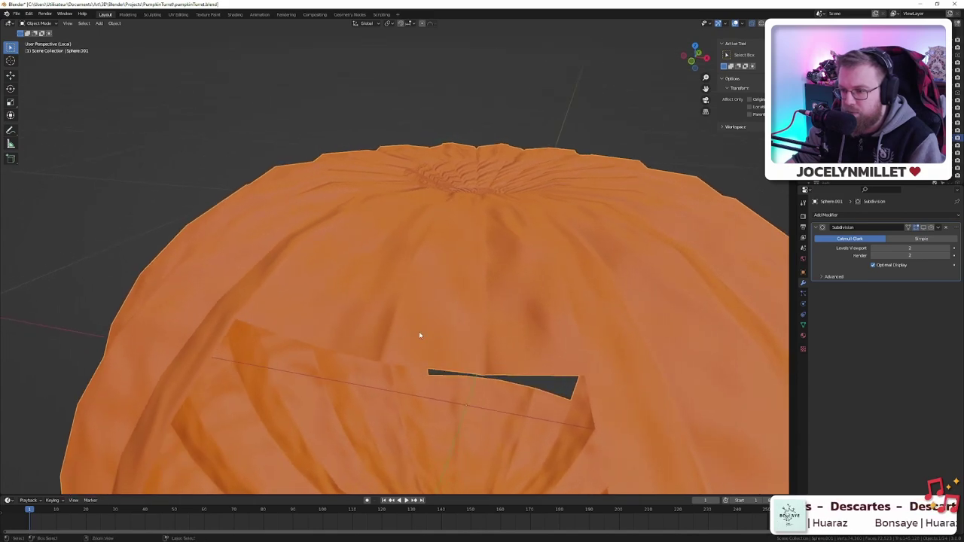
# - Fill the large front opening of the pumpkin mesh with a single face
pyautogui.press('Tab')
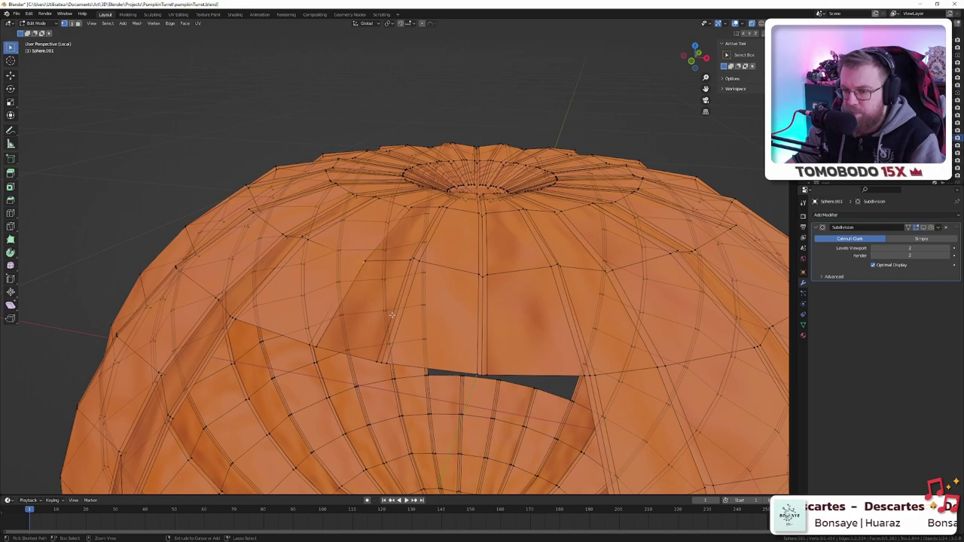
pyautogui.moveTo(391, 315); pyautogui.dragTo(522, 283, button='middle')
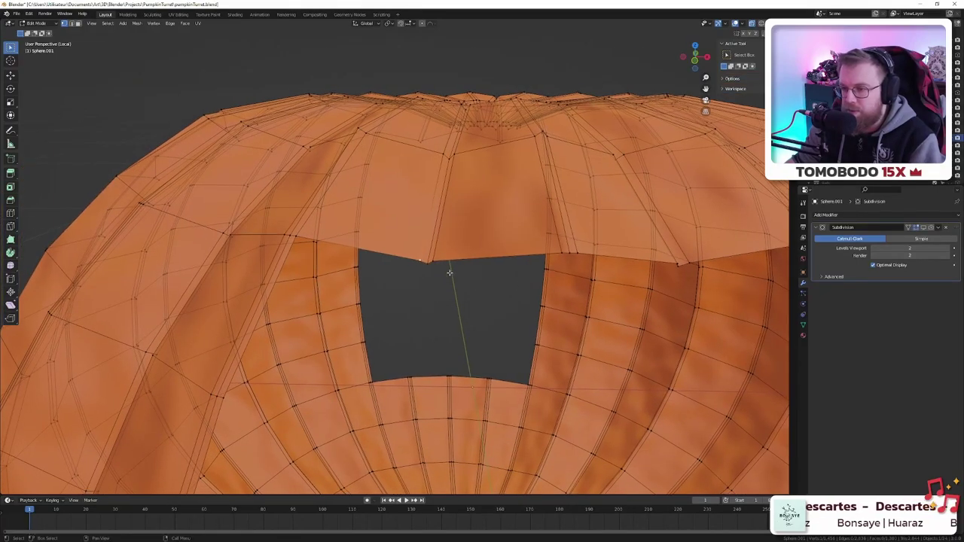
pyautogui.scroll(-5, 452, 286)
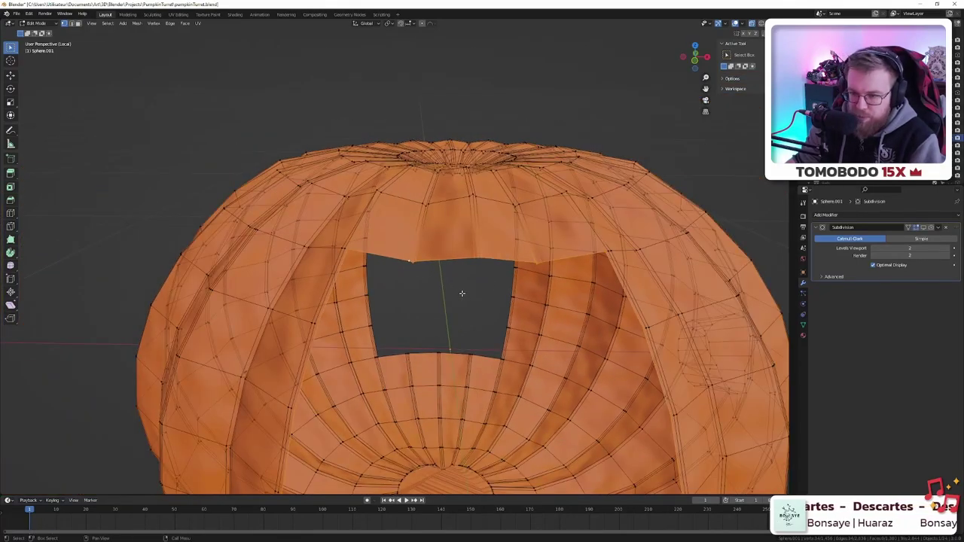
pyautogui.press('3')
pyautogui.press('f')
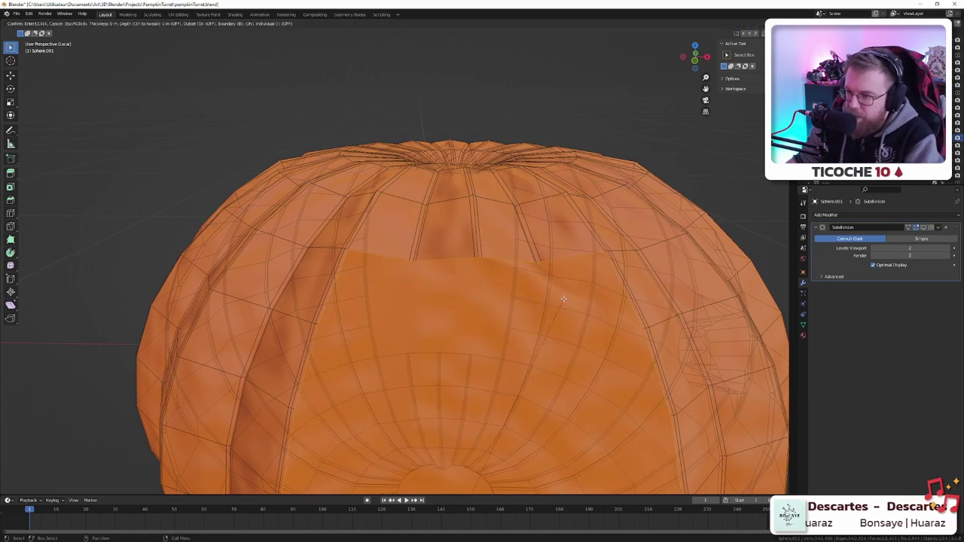
# - Inset the filled front face of the pumpkin by about 0.01 m
pyautogui.press('i')
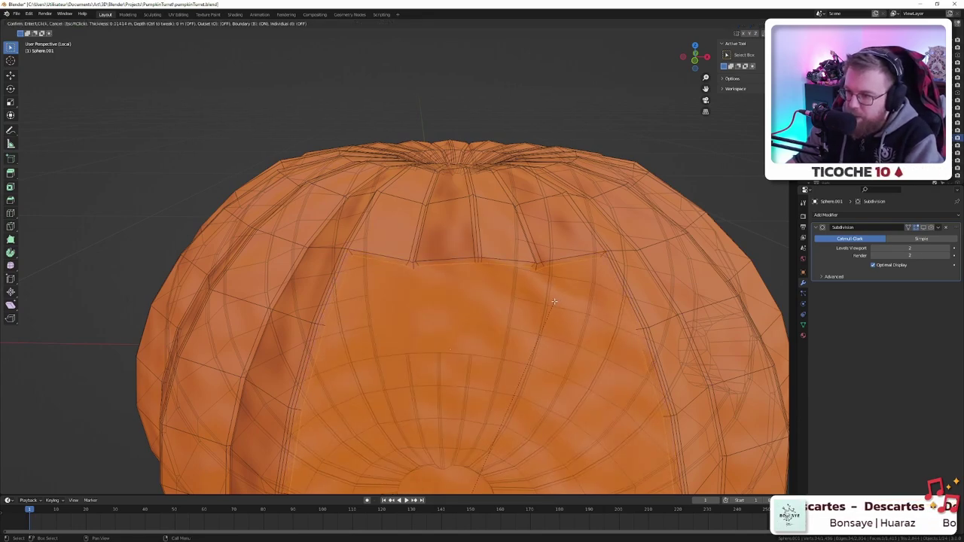
pyautogui.click(556, 301)
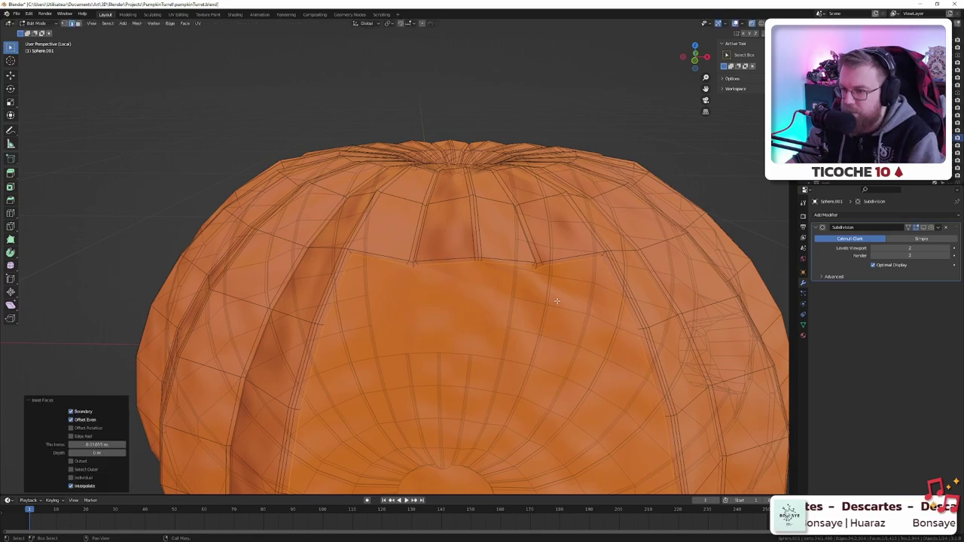
pyautogui.moveTo(555, 301); pyautogui.dragTo(549, 276, button='middle')
pyautogui.scroll(-4, 549, 276)
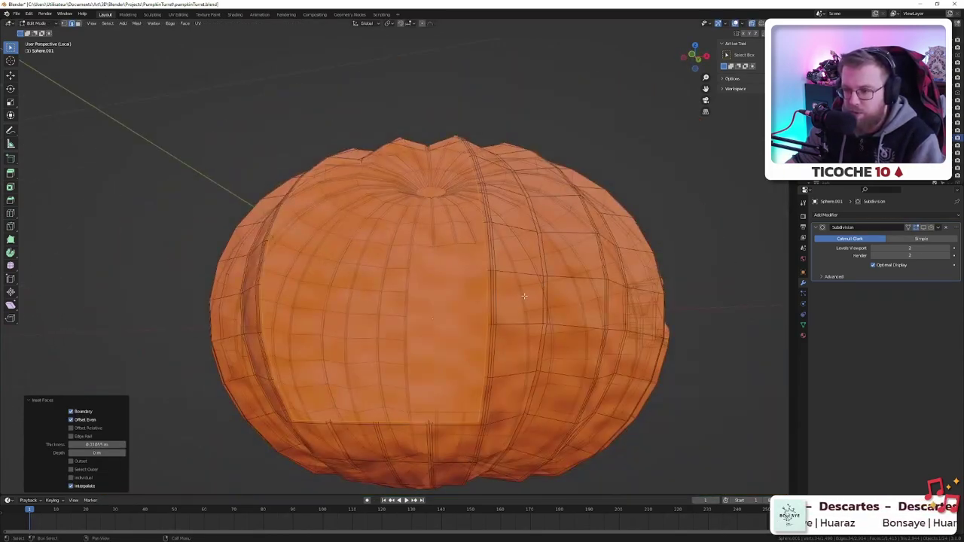
pyautogui.moveTo(495, 311); pyautogui.dragTo(394, 323, button='middle')
pyautogui.scroll(3, 397, 319)
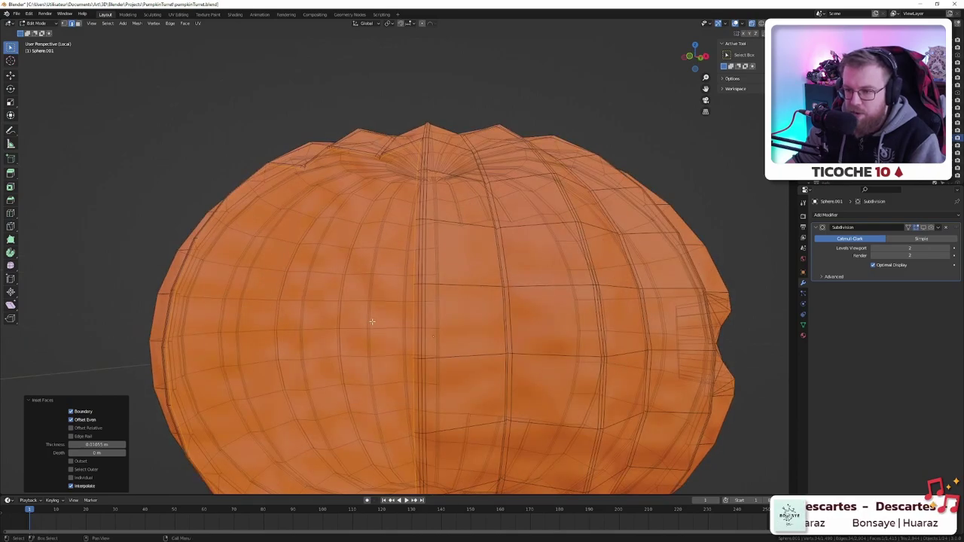
# - Extrude the inset front face slightly inward, scale it down, and check the smoothed recess in Object Mode
pyautogui.press('e')
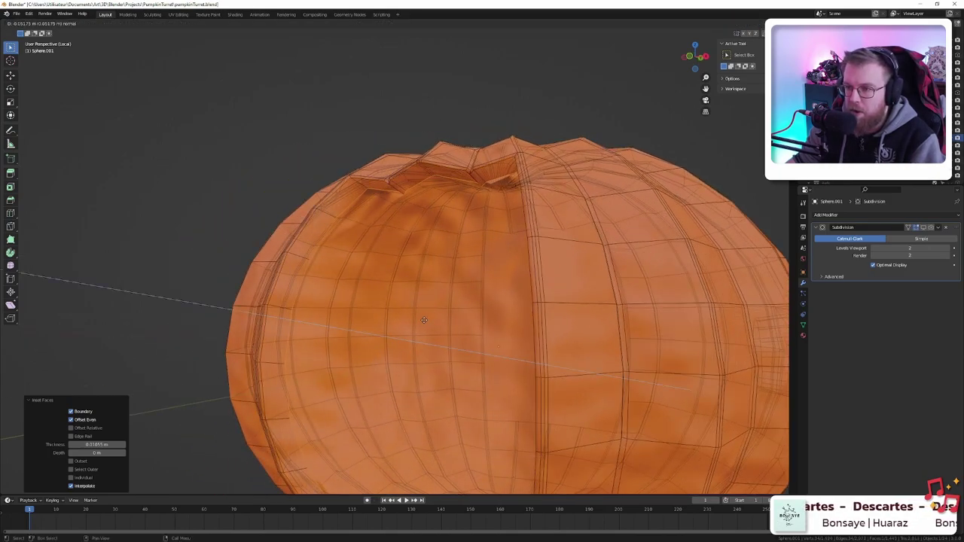
pyautogui.click(430, 320)
pyautogui.press('s')
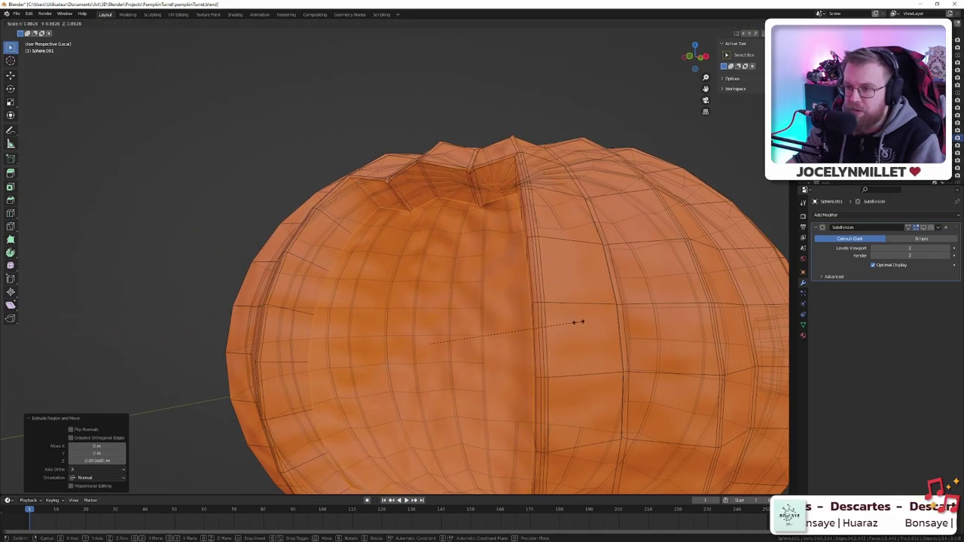
pyautogui.click(552, 321)
pyautogui.press('Tab')
pyautogui.scroll(-4, 552, 320)
pyautogui.moveTo(473, 314)
pyautogui.mouseDown(button='middle')
pyautogui.moveTo(457, 304)
pyautogui.moveTo(473, 318)
pyautogui.moveTo(452, 337)
pyautogui.moveTo(430, 336)
pyautogui.moveTo(473, 317)
pyautogui.mouseUp(button='middle')
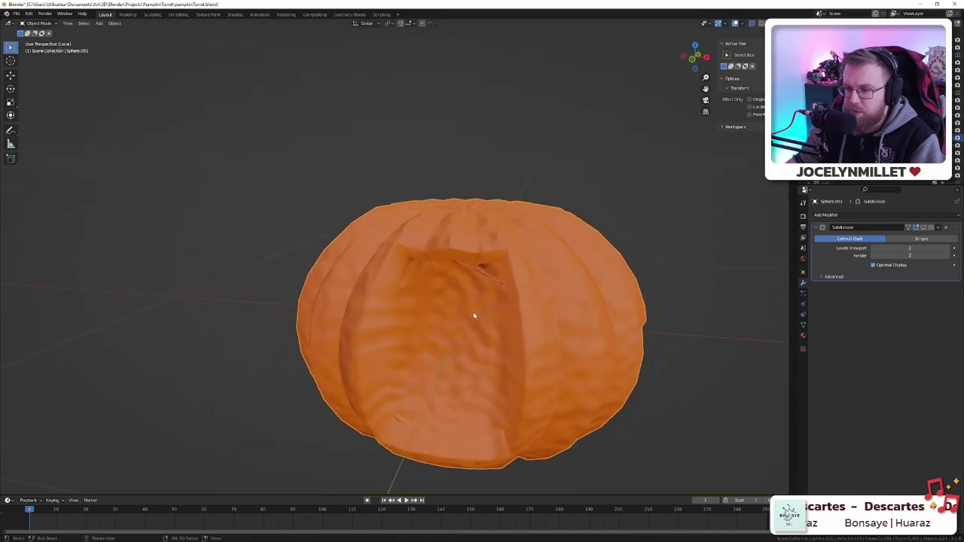
pyautogui.scroll(2, 474, 316)
pyautogui.scroll(2, 476, 316)
# - Undo the inward extrusion and the inset of the front face in Edit Mode
pyautogui.press('Tab')
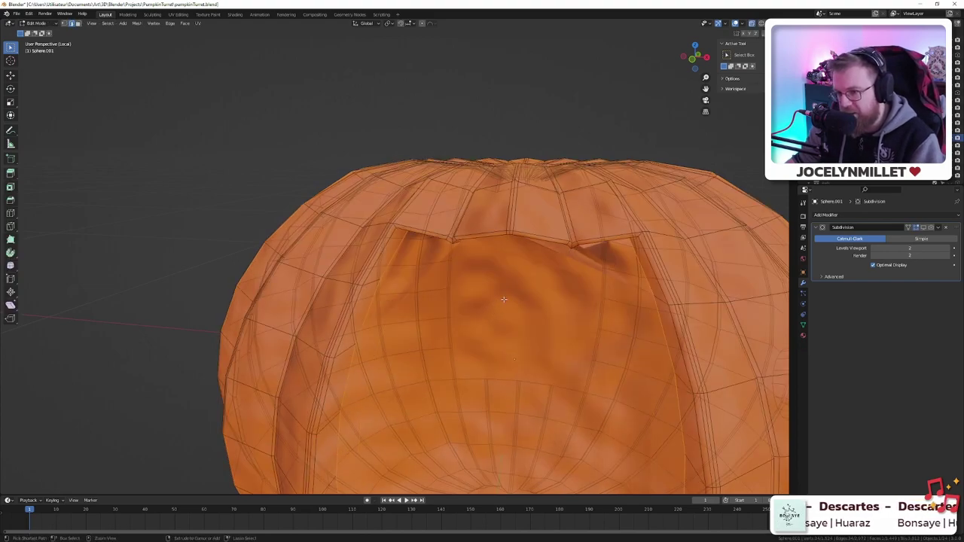
pyautogui.hotkey('ctrl', 'z')
pyautogui.hotkey('ctrl', 'z')
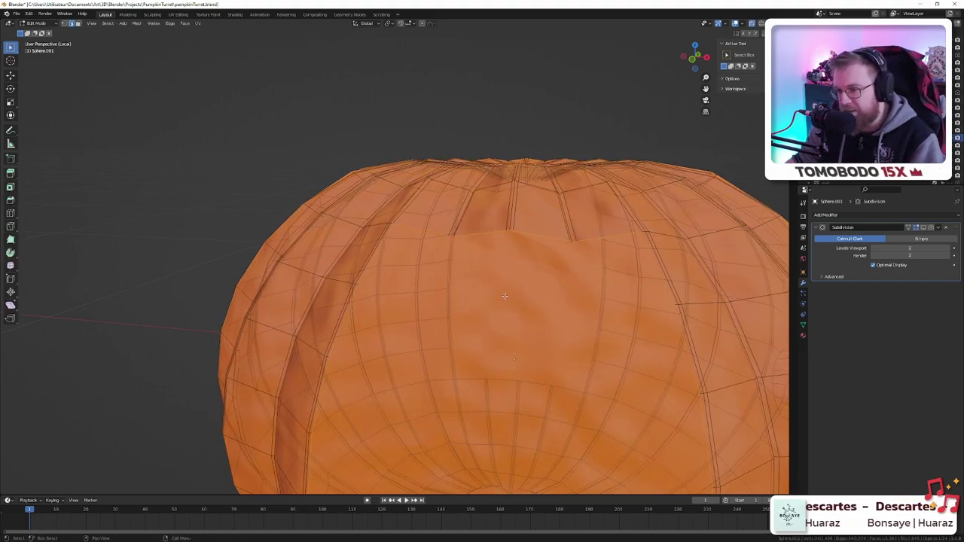
pyautogui.scroll(-4, 504, 296)
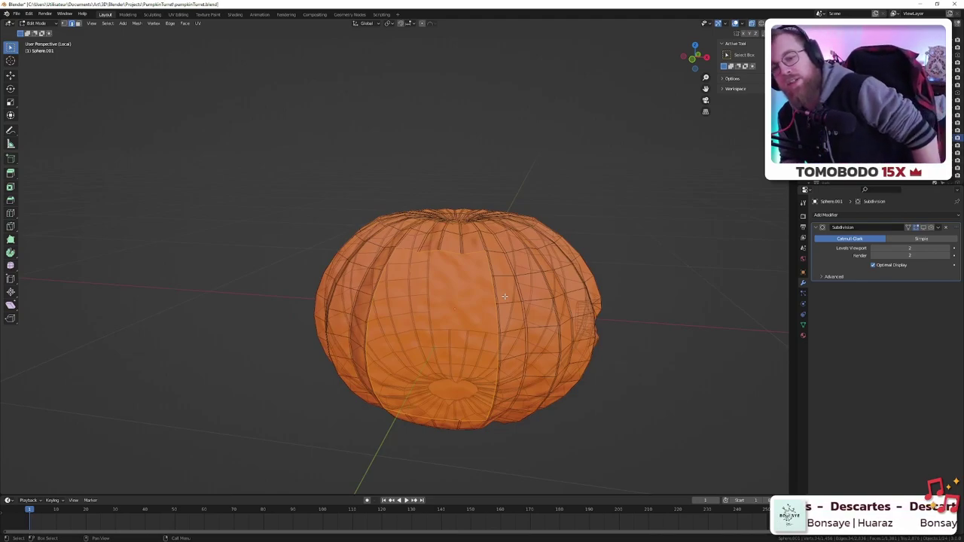
# - Save the pumpkinTurret.blend file
pyautogui.hotkey('ctrl', 's')
pyautogui.scroll(4, 441, 303)
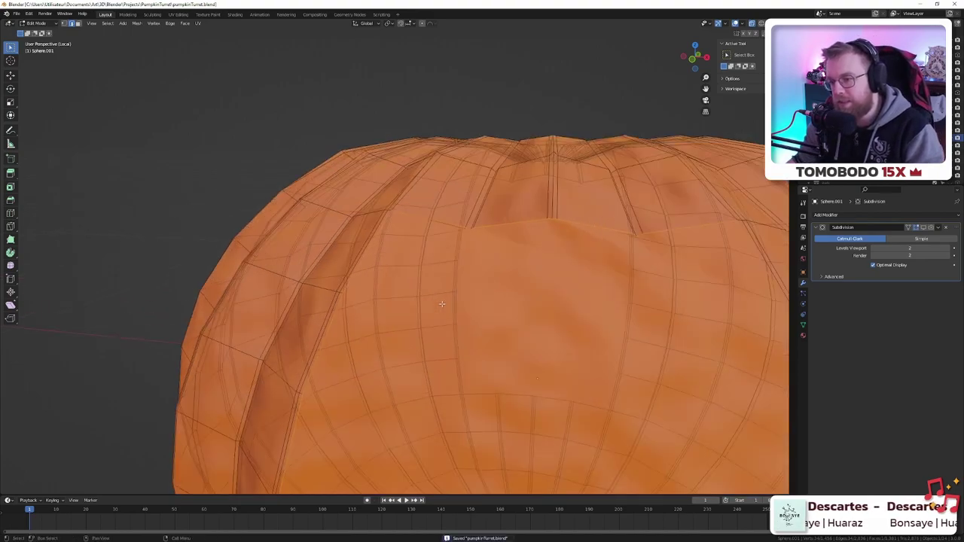
pyautogui.scroll(-3, 441, 304)
pyautogui.moveTo(443, 301); pyautogui.dragTo(522, 261, button='middle')
pyautogui.scroll(3, 459, 217)
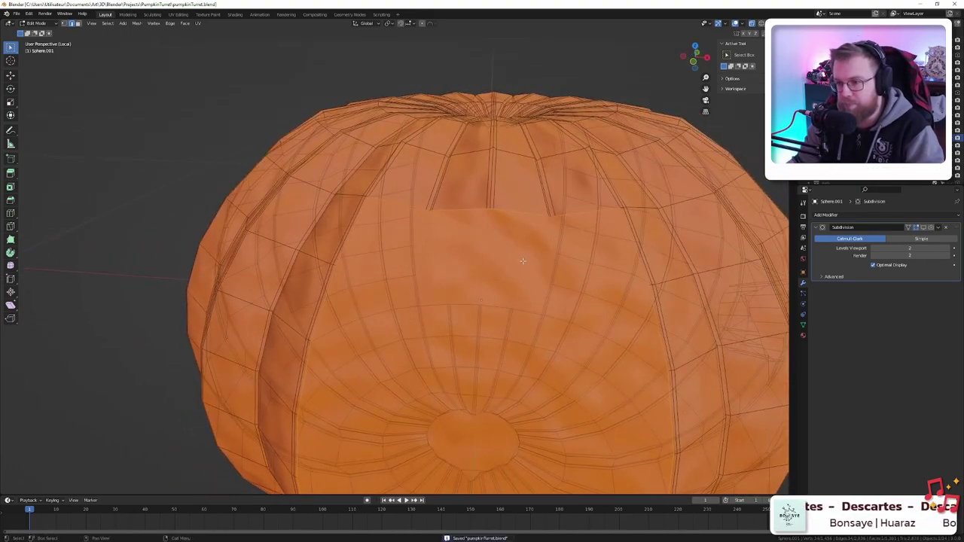
# - Try to extrude the filled front face straight into the pumpkin
pyautogui.scroll(-5, 523, 261)
pyautogui.press('e')
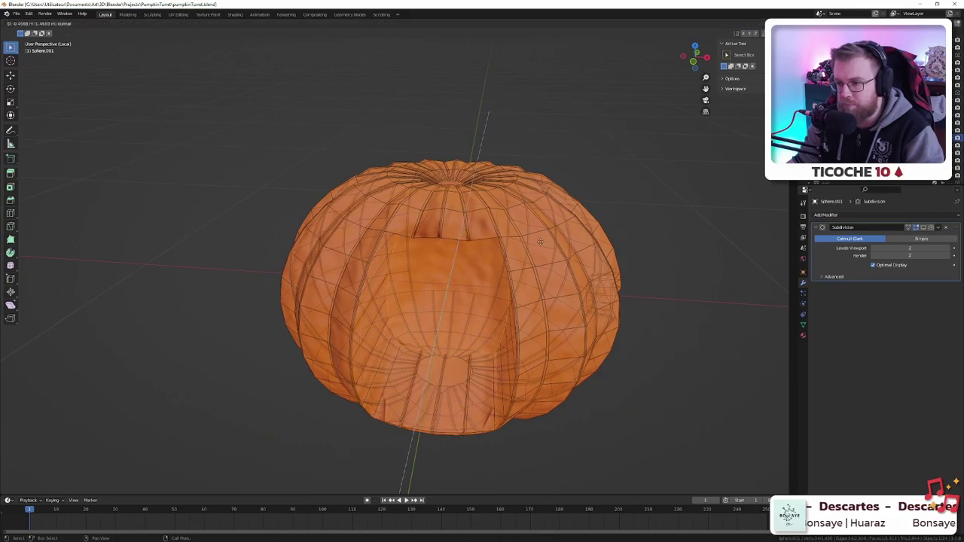
pyautogui.rightClick(524, 302)
pyautogui.hotkey('ctrl', 'z')
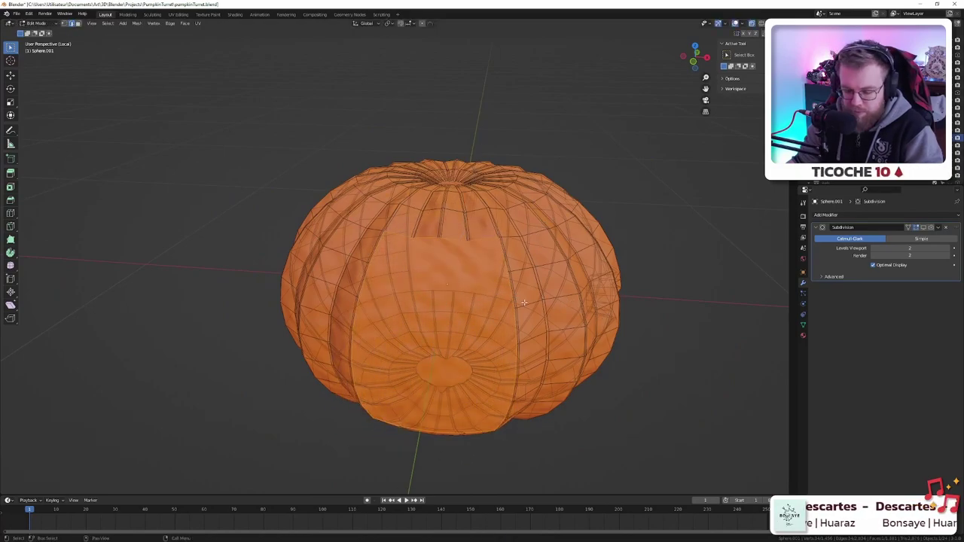
# - Try offsetting the filled front face with alternative extrude variants, including Extrude Individual Faces
pyautogui.hotkey('alt', 'e')
pyautogui.click(523, 310)
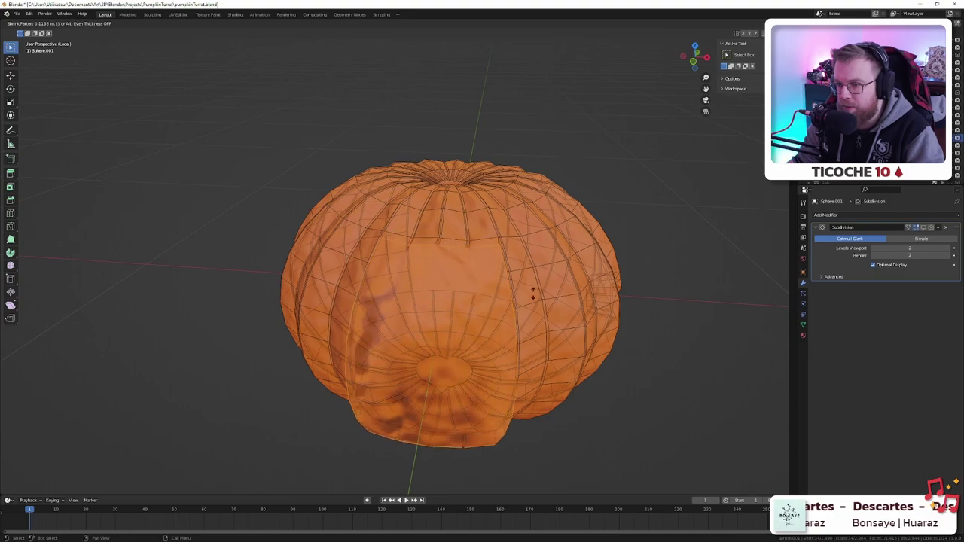
pyautogui.rightClick(299, 420)
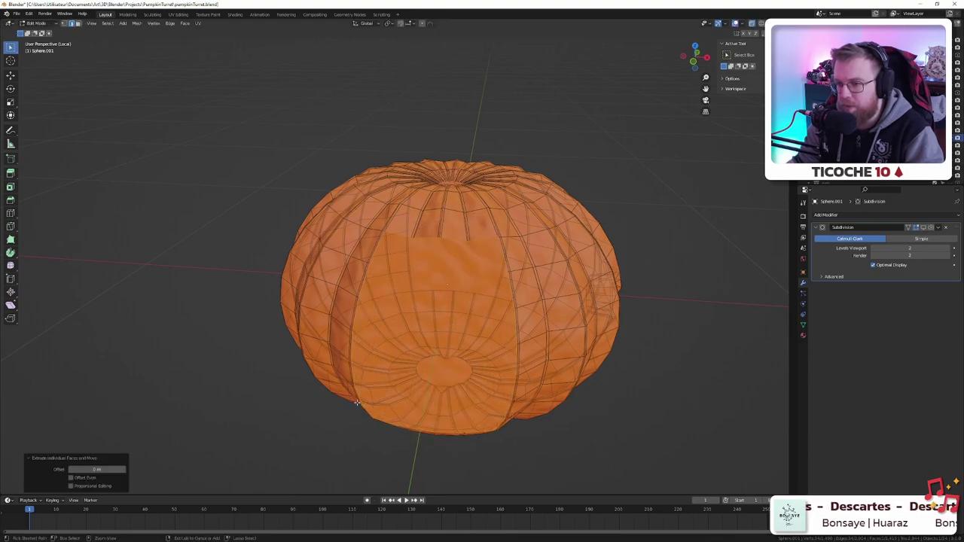
pyautogui.hotkey('ctrl', 'z')
pyautogui.hotkey('alt', 'e')
pyautogui.click(433, 350)
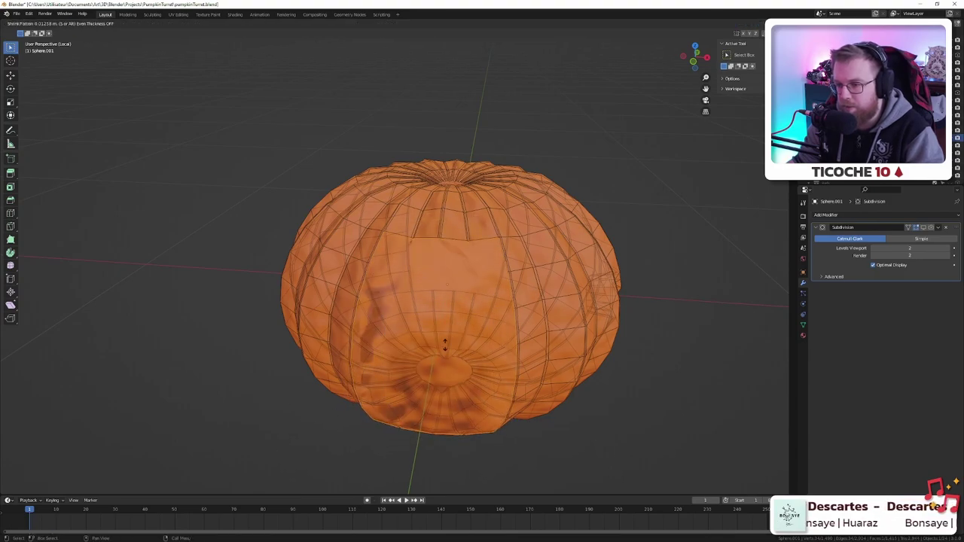
pyautogui.rightClick(203, 446)
pyautogui.hotkey('ctrl', 'z')
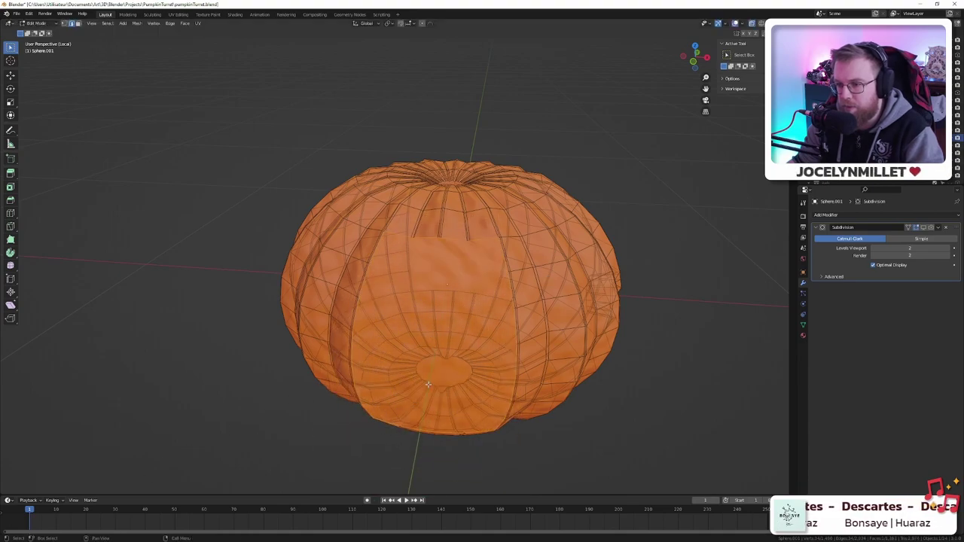
# - Try triangulating the filled front face and extruding the triangles along their normals
pyautogui.scroll(3, 442, 376)
pyautogui.hotkey('ctrl', 't')
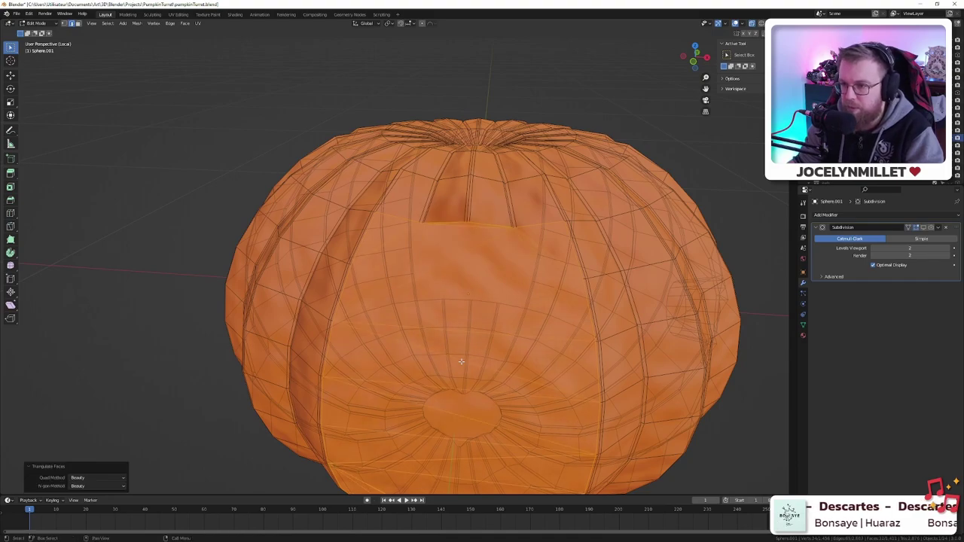
pyautogui.scroll(-4, 509, 364)
pyautogui.hotkey('alt', 'e')
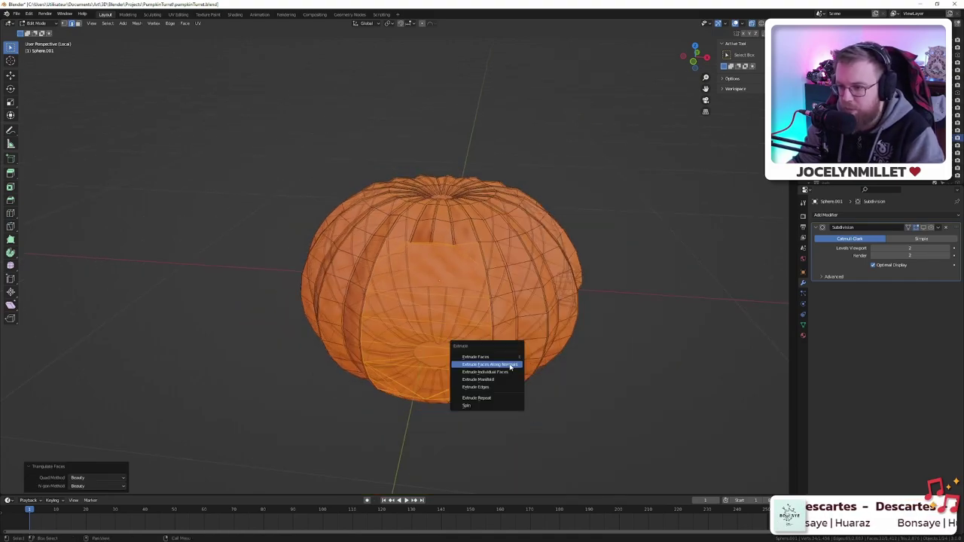
pyautogui.click(510, 366)
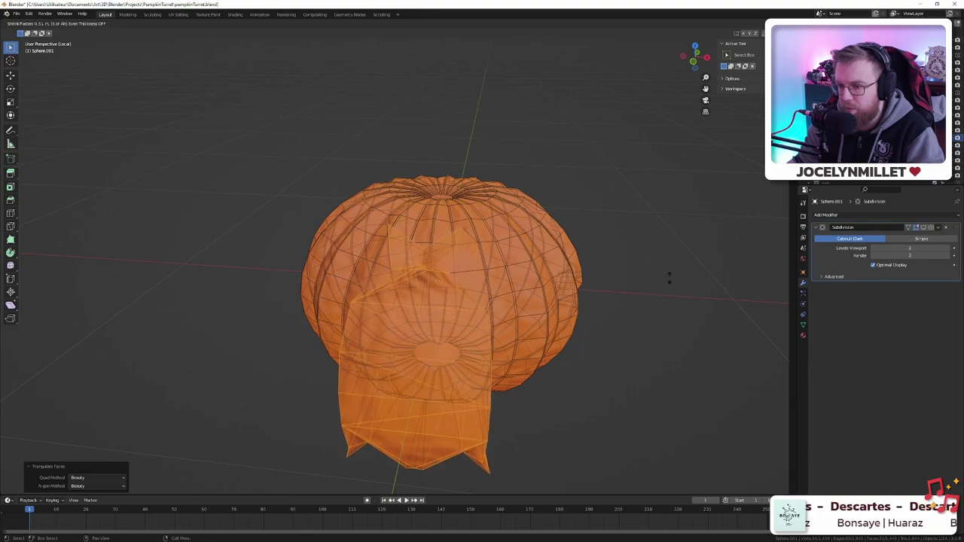
pyautogui.rightClick(630, 289)
pyautogui.hotkey('ctrl', 'z')
pyautogui.hotkey('ctrl', 'z')
pyautogui.scroll(2, 473, 297)
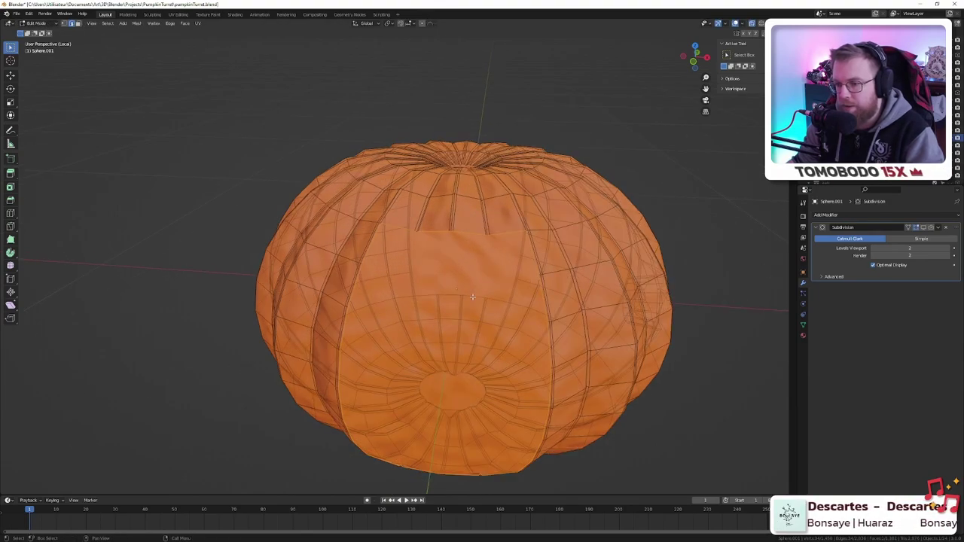
# - Try to extrude the filled front face with Extrude Manifold
pyautogui.scroll(-1, 472, 297)
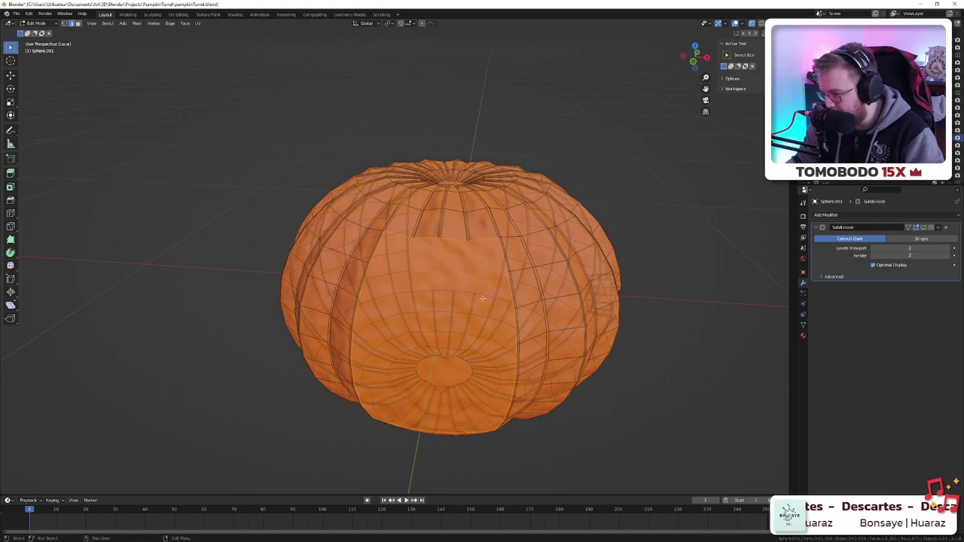
pyautogui.moveTo(625, 304); pyautogui.dragTo(595, 284, button='middle')
pyautogui.scroll(1, 635, 277)
pyautogui.scroll(-1, 635, 278)
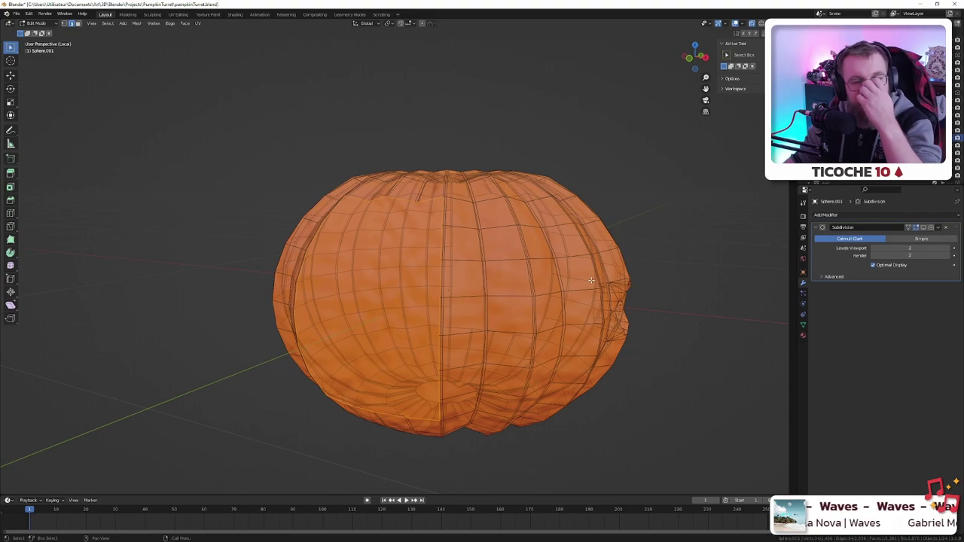
pyautogui.moveTo(445, 269); pyautogui.dragTo(456, 277, button='middle')
pyautogui.hotkey('alt', 'e')
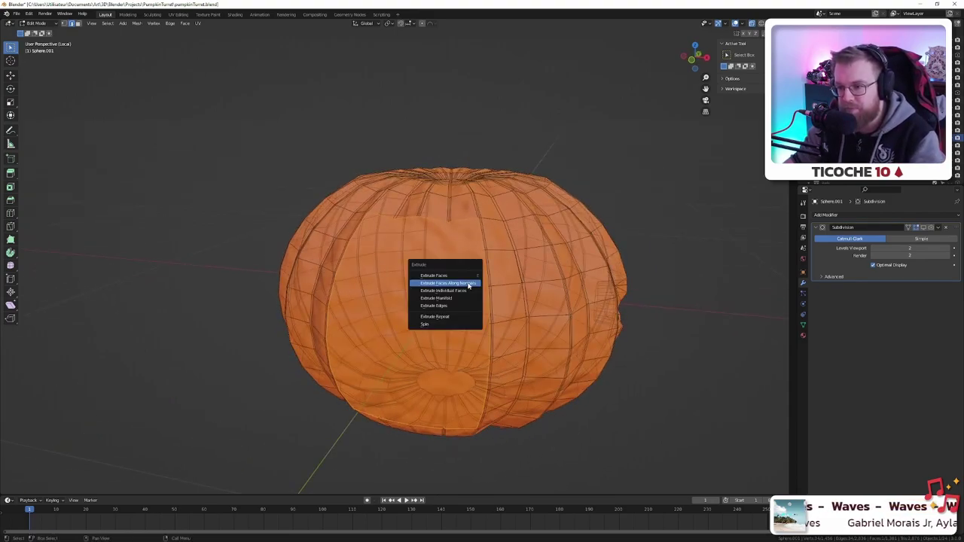
pyautogui.click(446, 298)
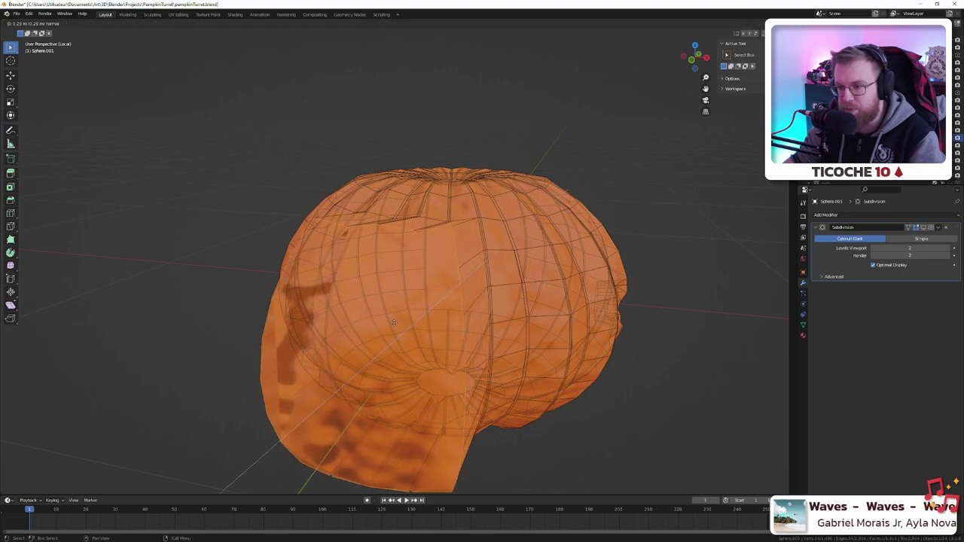
pyautogui.click(534, 252)
pyautogui.hotkey('ctrl', 'z')
# - Try to extrude the boundary of the filled front face with Extrude Edges
pyautogui.hotkey('alt', 'e')
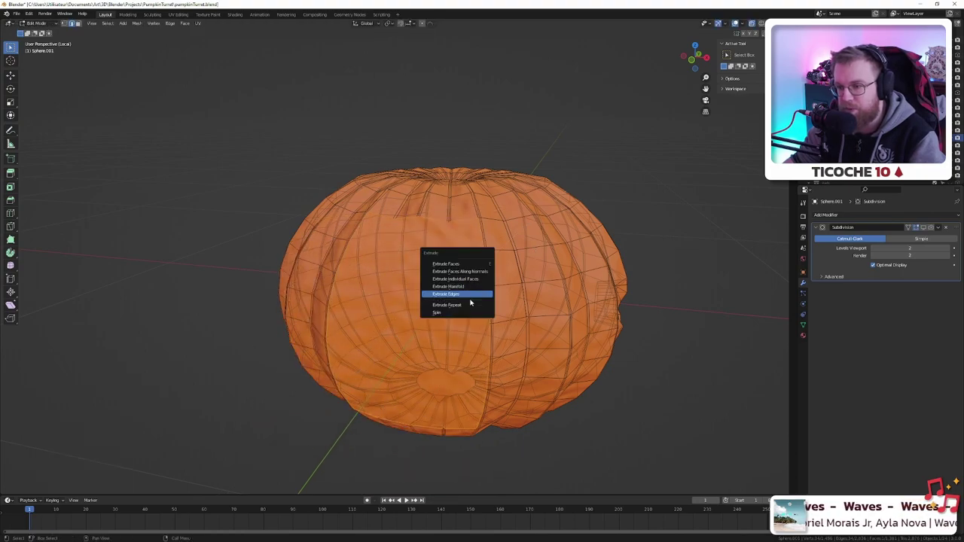
pyautogui.click(469, 296)
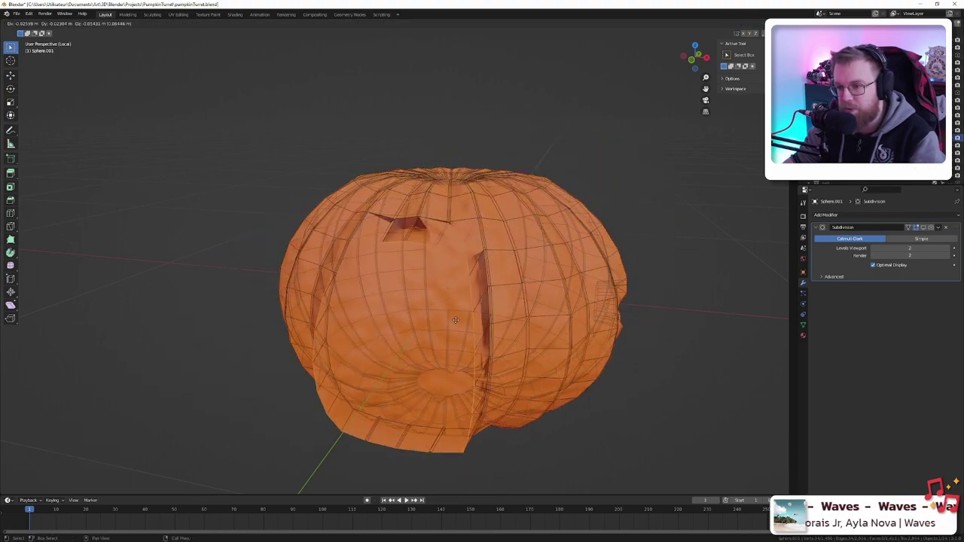
pyautogui.rightClick(461, 304)
pyautogui.hotkey('ctrl', 'z')
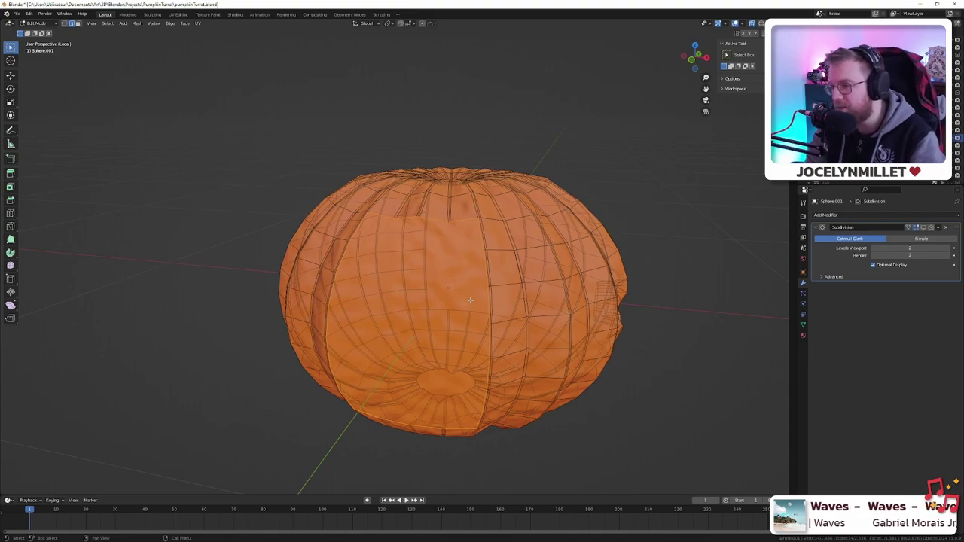
pyautogui.moveTo(665, 374); pyautogui.dragTo(579, 317, button='middle')
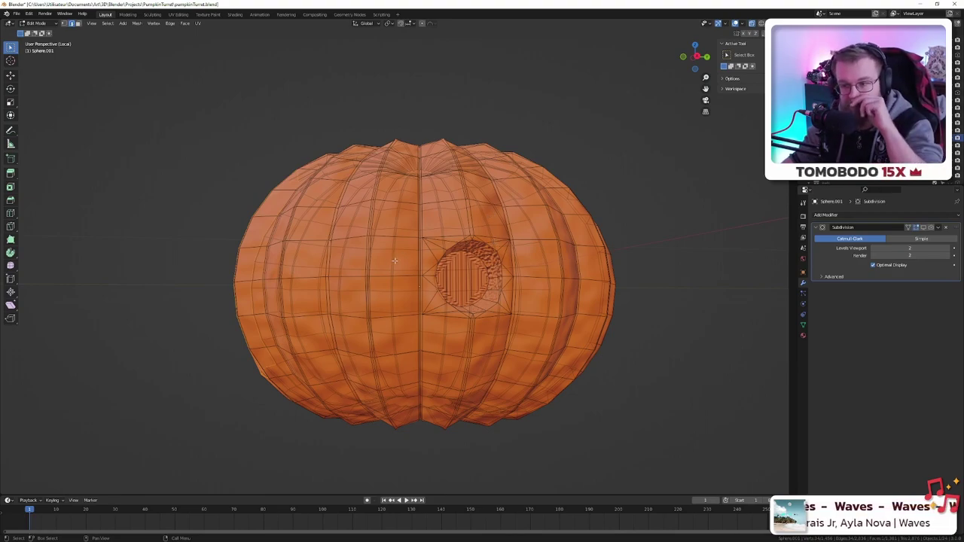
pyautogui.moveTo(423, 270); pyautogui.dragTo(476, 281, button='middle')
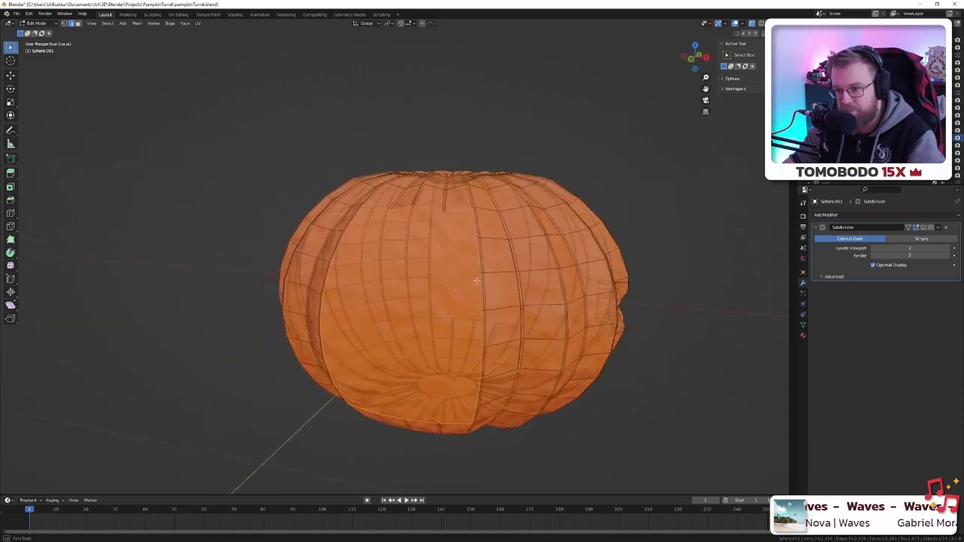
# - Try to extrude the filled front face inward about 0.11 m and scale it down
pyautogui.hotkey('alt', 'e')
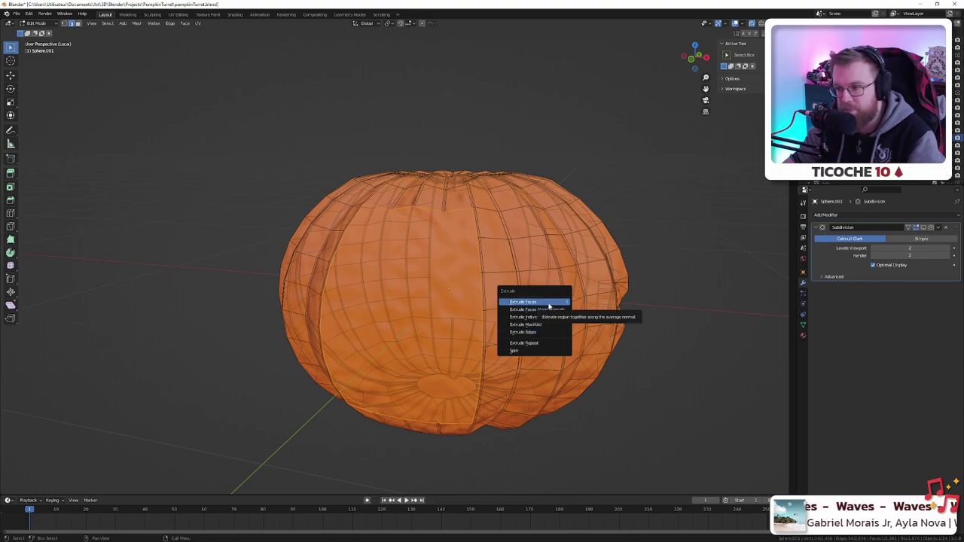
pyautogui.press('Escape')
pyautogui.press('e')
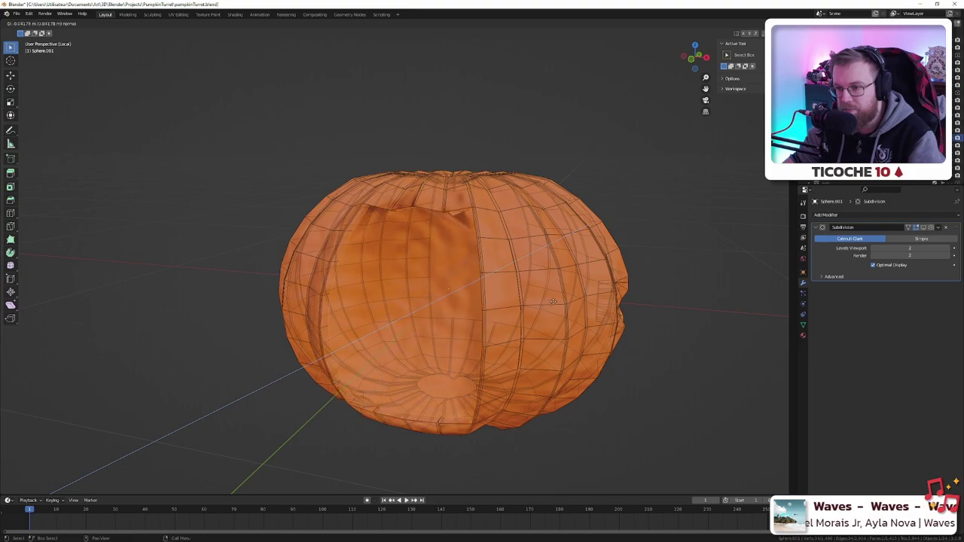
pyautogui.click(565, 298)
pyautogui.press('s')
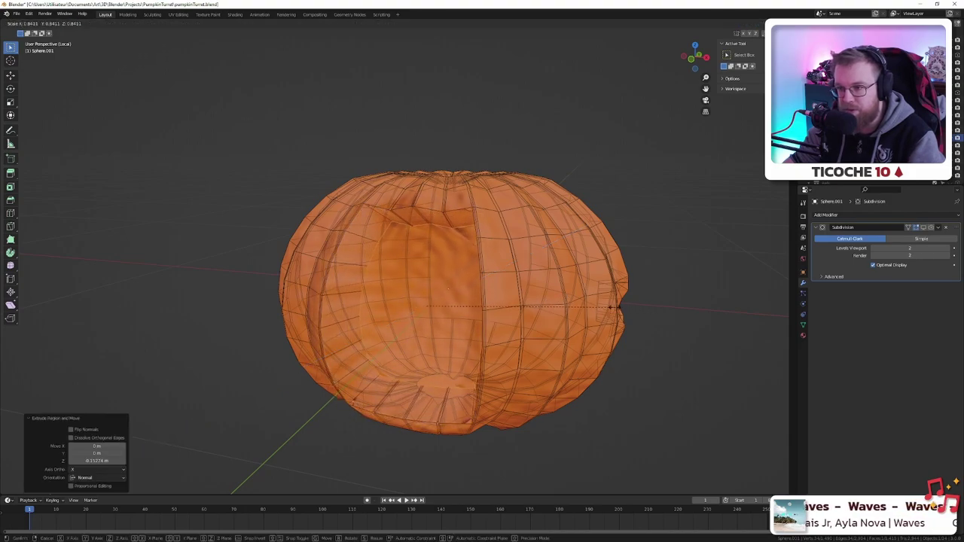
pyautogui.press('Escape')
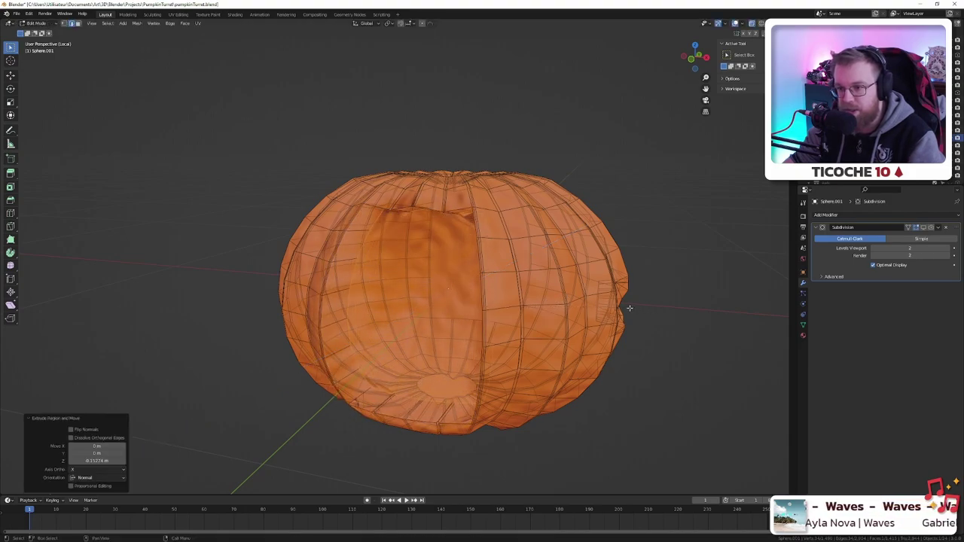
pyautogui.hotkey('ctrl', 'z')
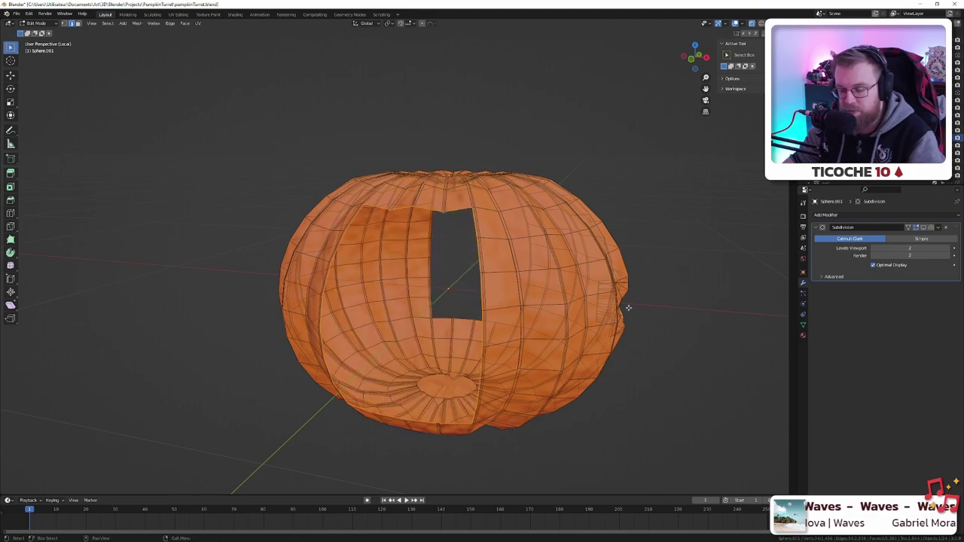
# - Fill the front opening again and try a shallow extrusion of the filled face with scaling
pyautogui.hotkey('alt', 'h')
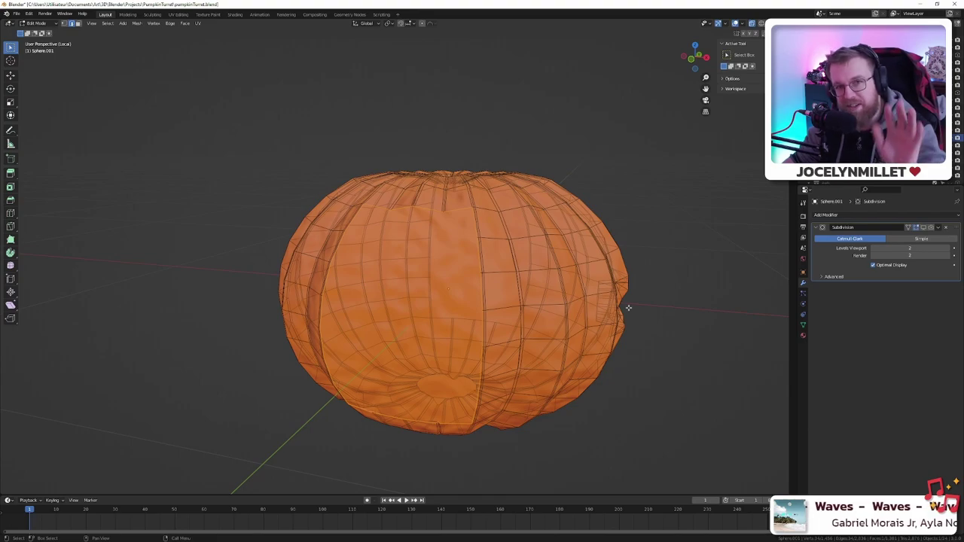
pyautogui.press('e')
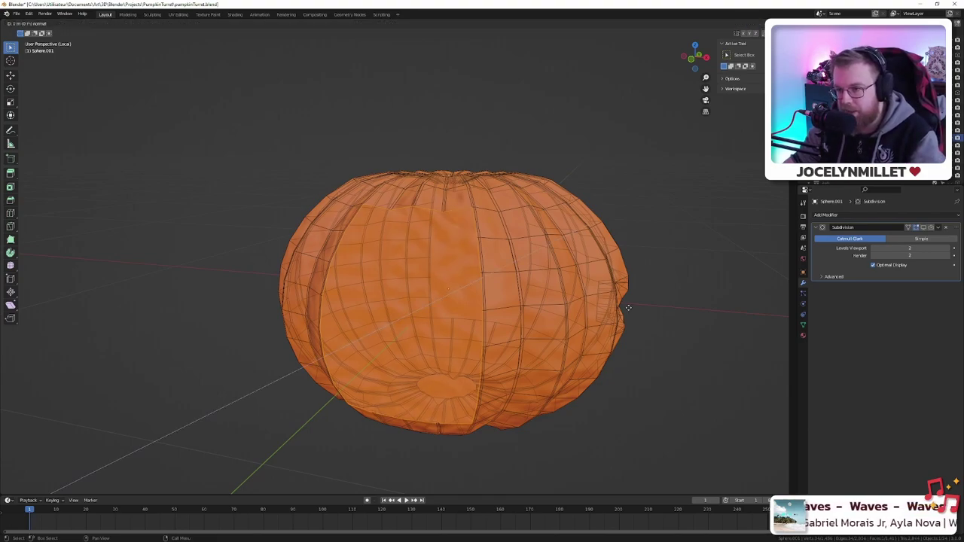
pyautogui.click(633, 303)
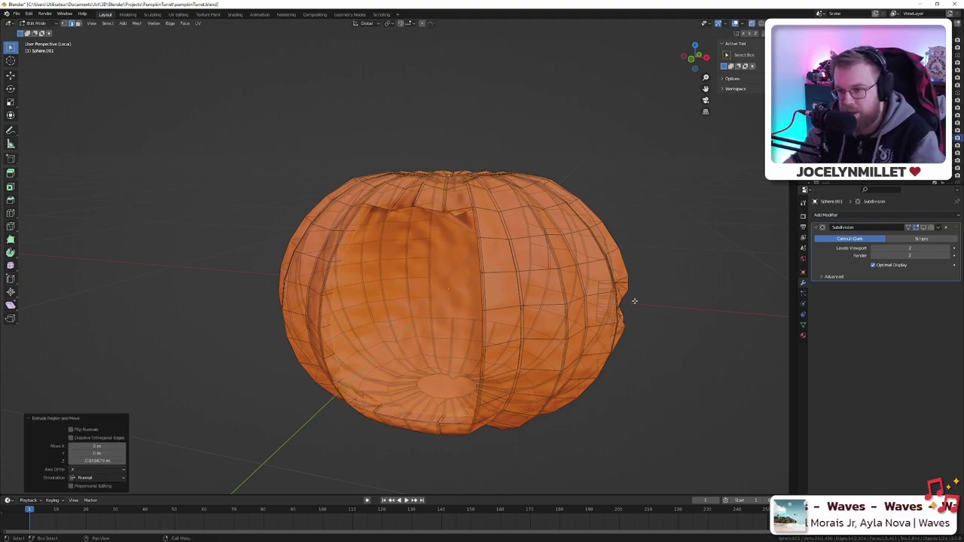
pyautogui.press('s')
pyautogui.rightClick(624, 299)
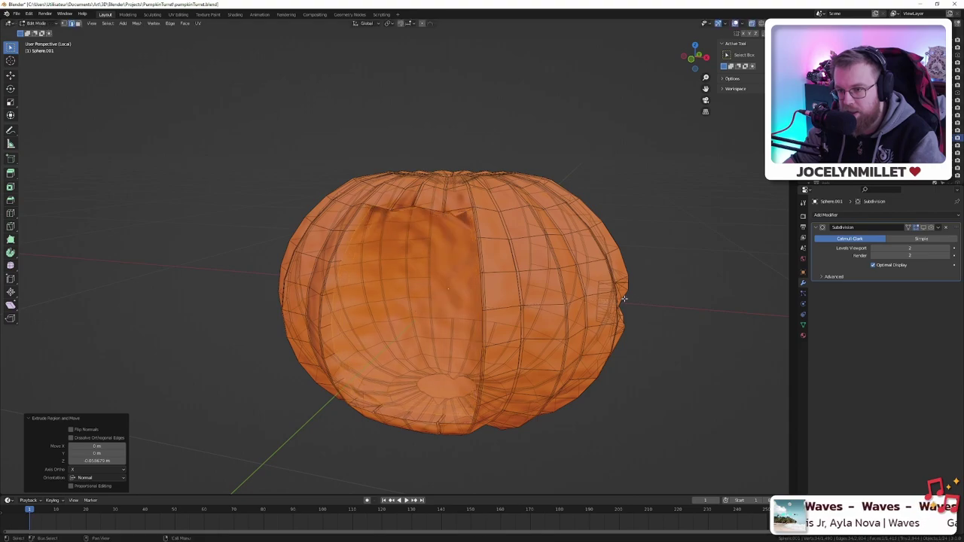
pyautogui.hotkey('ctrl', 'z')
pyautogui.hotkey('ctrl', 'z')
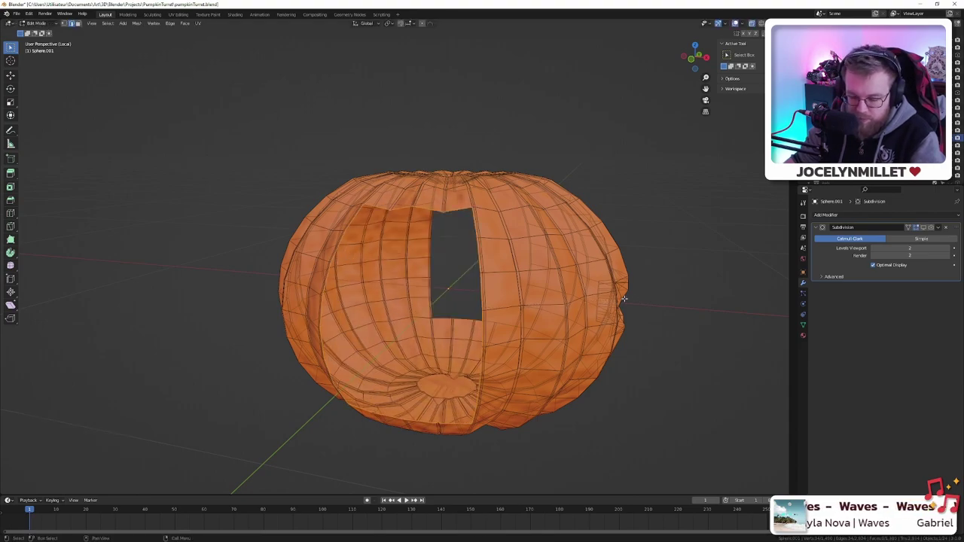
# - Refill the front opening, extrude the filled face slightly inward along its normal, and scale it down to about 0.9
pyautogui.hotkey('ctrl', 'z')
pyautogui.press('e')
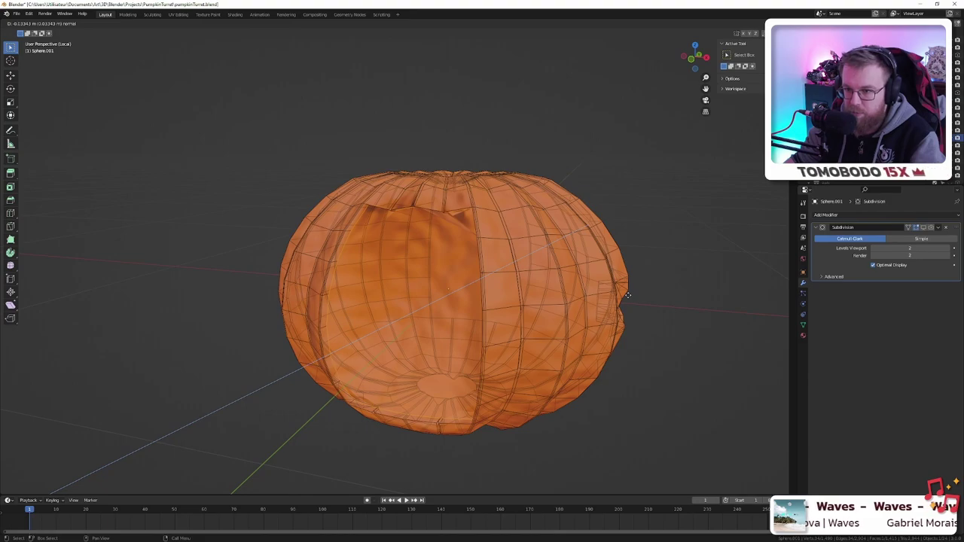
pyautogui.click(629, 296)
pyautogui.press('s')
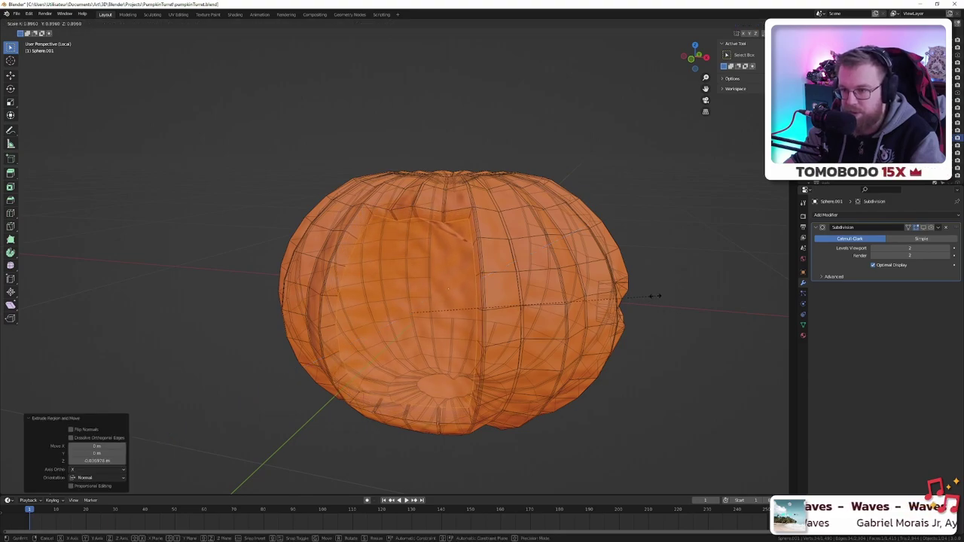
pyautogui.click(647, 295)
# - Examine the recessed front panel and its upper edge, comparing the smoothed surface with the edit mesh
pyautogui.moveTo(486, 312)
pyautogui.mouseDown(button='middle')
pyautogui.moveTo(550, 320)
pyautogui.moveTo(603, 301)
pyautogui.moveTo(501, 306)
pyautogui.mouseUp(button='middle')
pyautogui.press('Tab')
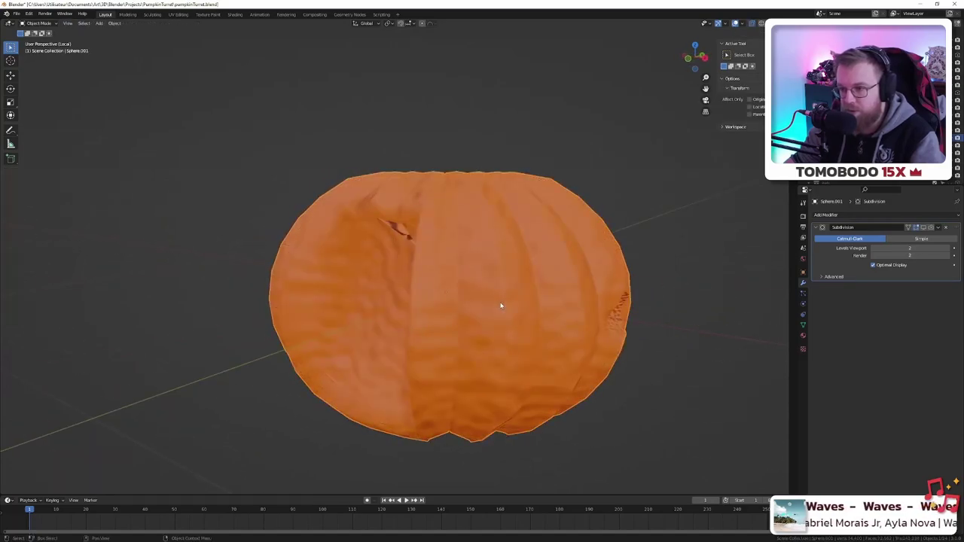
pyautogui.scroll(-4, 498, 306)
pyautogui.scroll(1, 493, 306)
pyautogui.moveTo(421, 278); pyautogui.dragTo(499, 269, button='middle')
pyautogui.scroll(5, 477, 227)
pyautogui.scroll(4, 476, 252)
pyautogui.press('Tab')
pyautogui.scroll(-3, 475, 252)
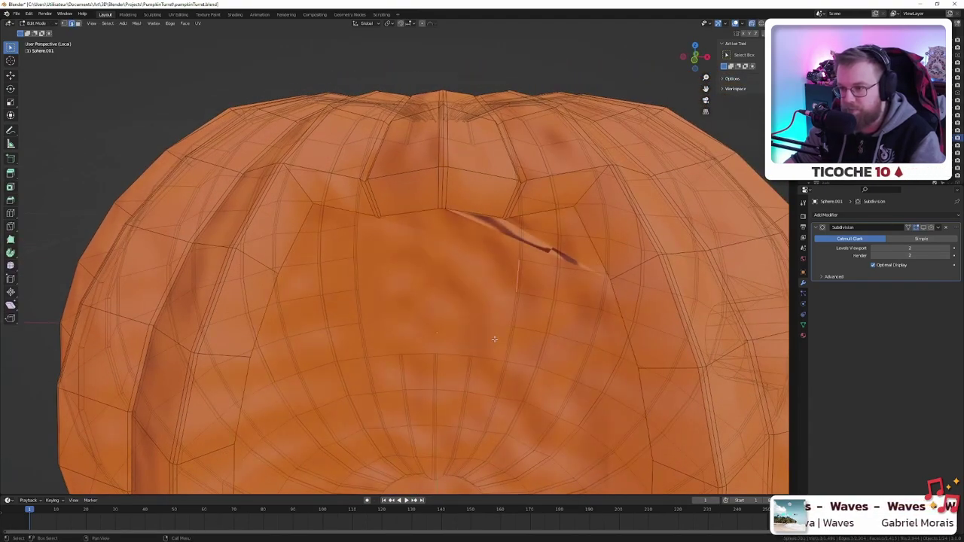
pyautogui.press('Tab')
pyautogui.press('Tab')
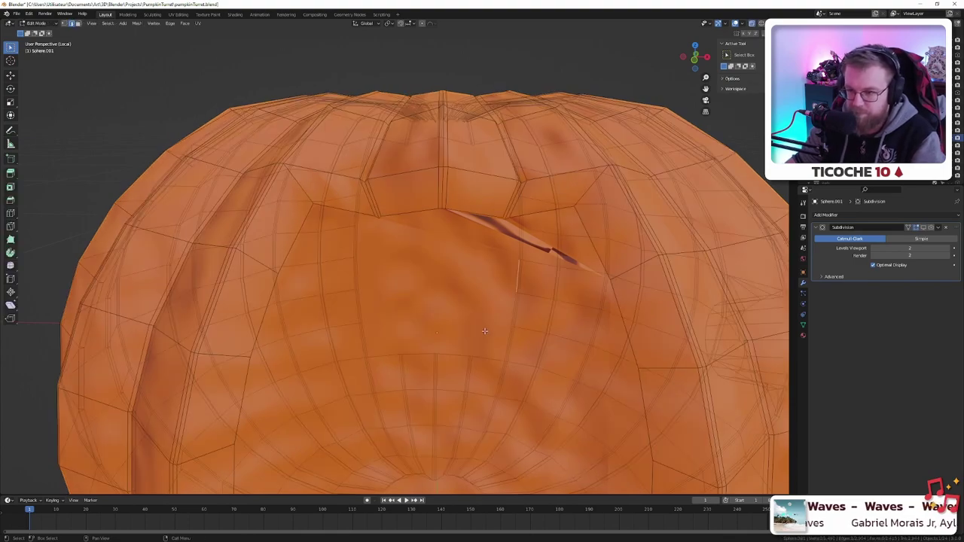
# - Turn off X-ray, triangulate the recessed front panel face, and check the whole pumpkin in Object Mode
pyautogui.hotkey('alt', 'z')
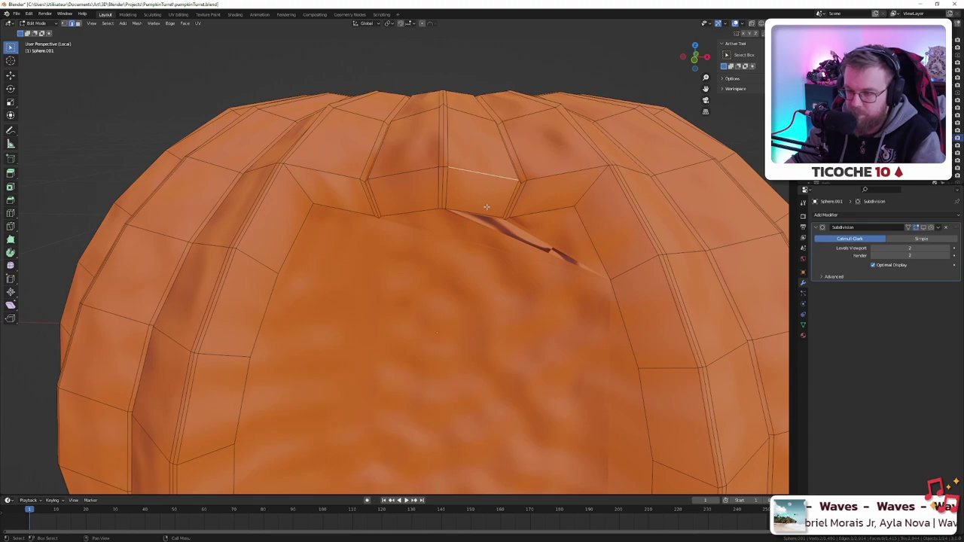
pyautogui.click(486, 206)
pyautogui.click(468, 339)
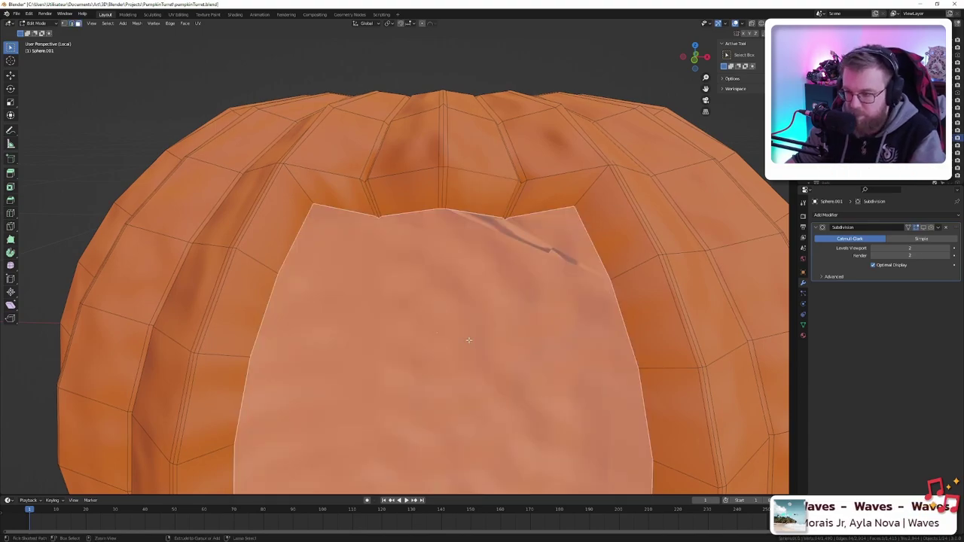
pyautogui.hotkey('ctrl', 't')
pyautogui.press('Tab')
pyautogui.scroll(-8, 468, 339)
pyautogui.scroll(10, 468, 340)
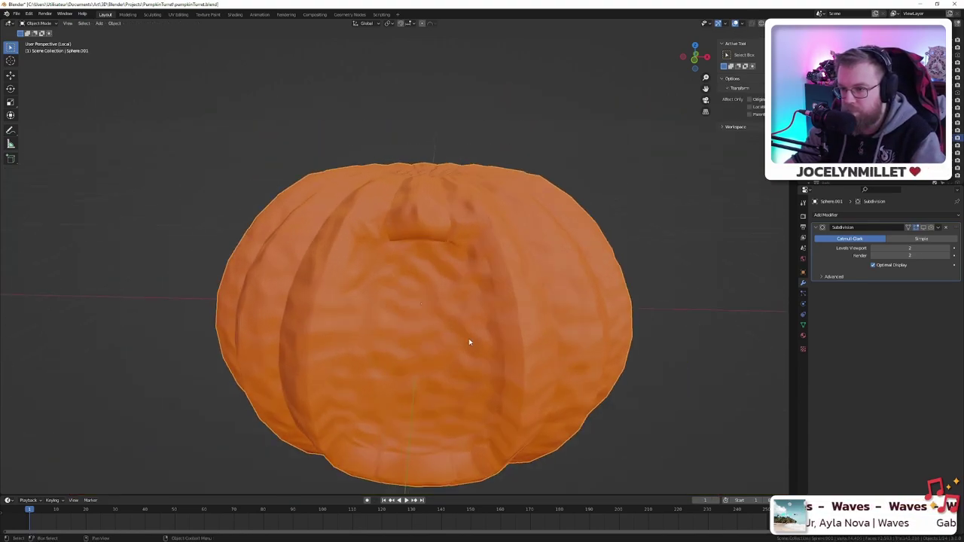
# - Dissolve the extra thin edges on both halves of the recessed panel's upper rim, merging the slivers there
pyautogui.scroll(5, 488, 262)
pyautogui.press('Tab')
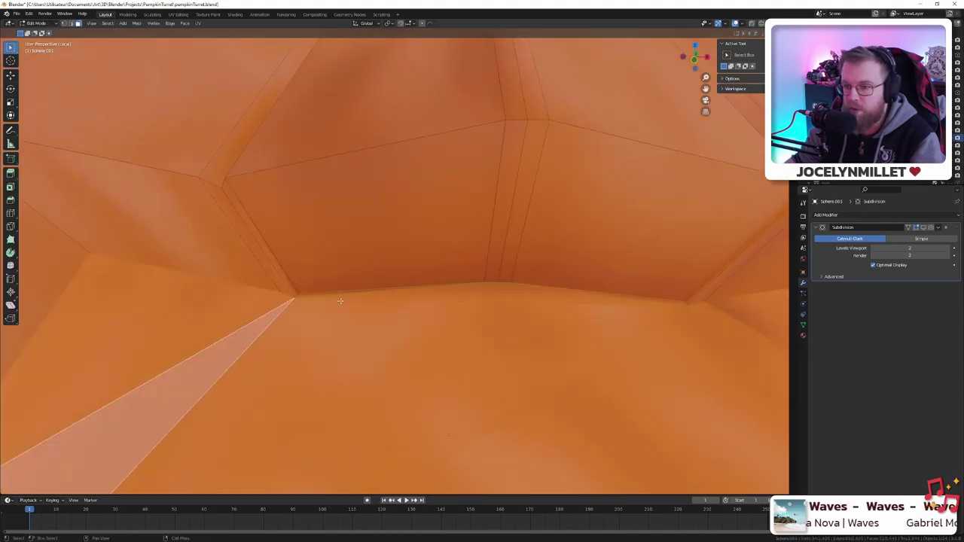
pyautogui.click(383, 293)
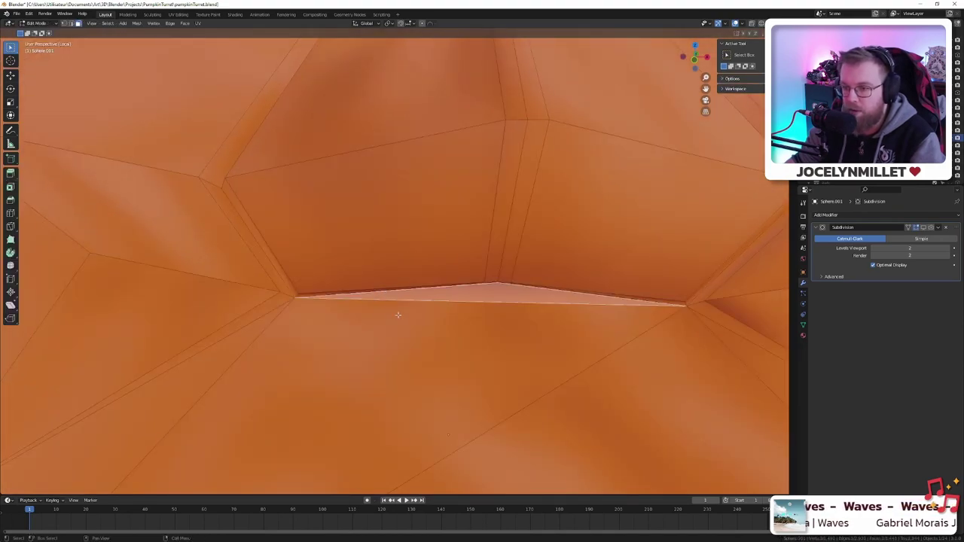
pyautogui.moveTo(398, 315); pyautogui.dragTo(406, 312, button='middle')
pyautogui.click(422, 251)
pyautogui.press('2')
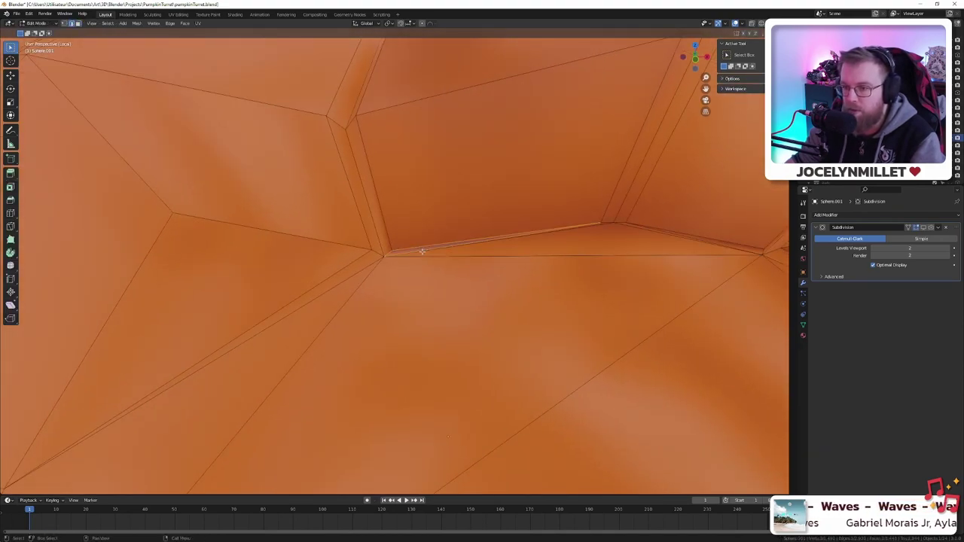
pyautogui.press('x')
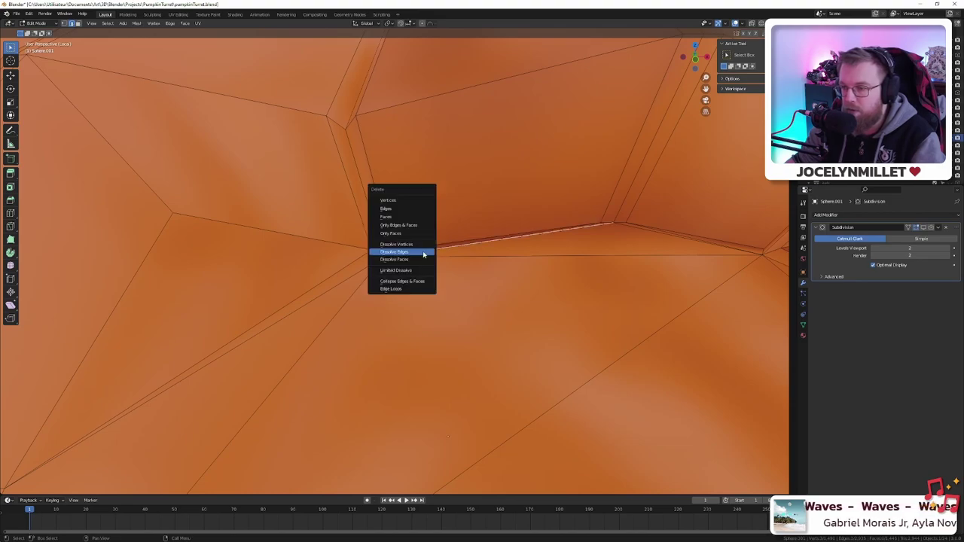
pyautogui.click(423, 254)
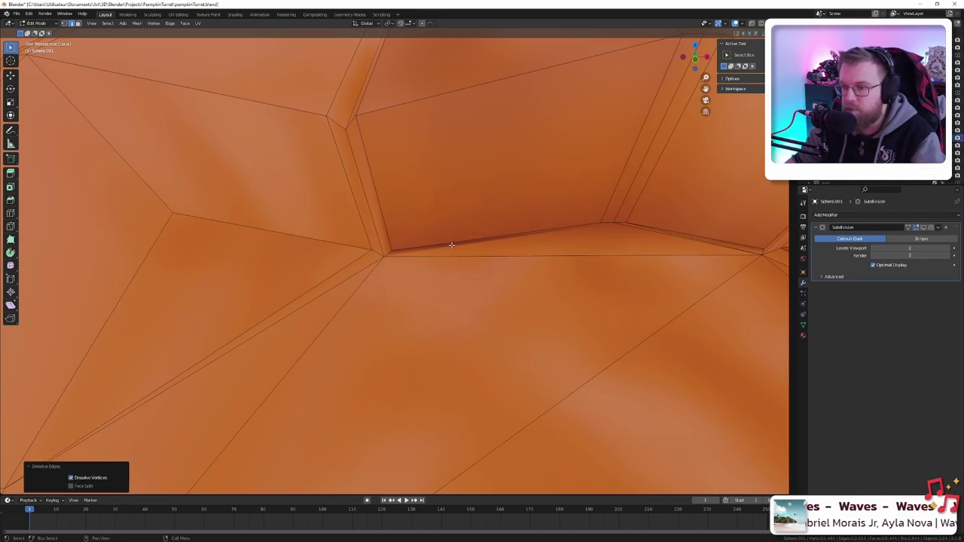
pyautogui.moveTo(451, 245); pyautogui.dragTo(507, 249, button='middle')
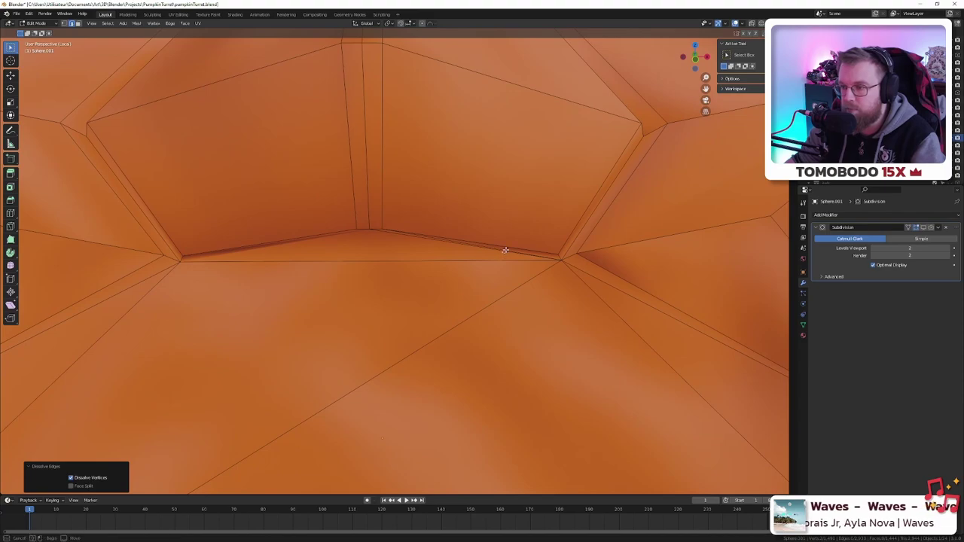
pyautogui.press('x')
pyautogui.click(512, 257)
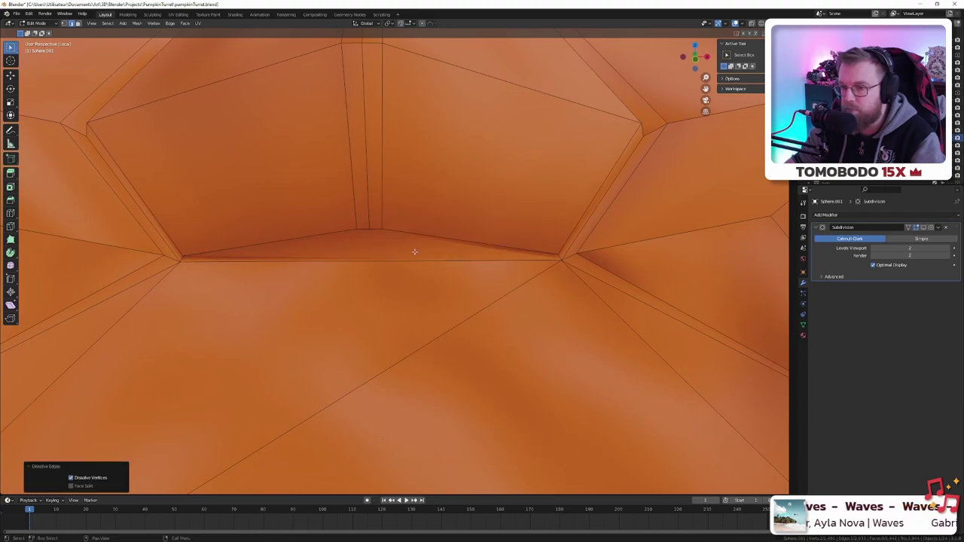
# - Try to triangulate the merged sliver face at the recessed panel's upper rim and inspect the smoothed result
pyautogui.press('3')
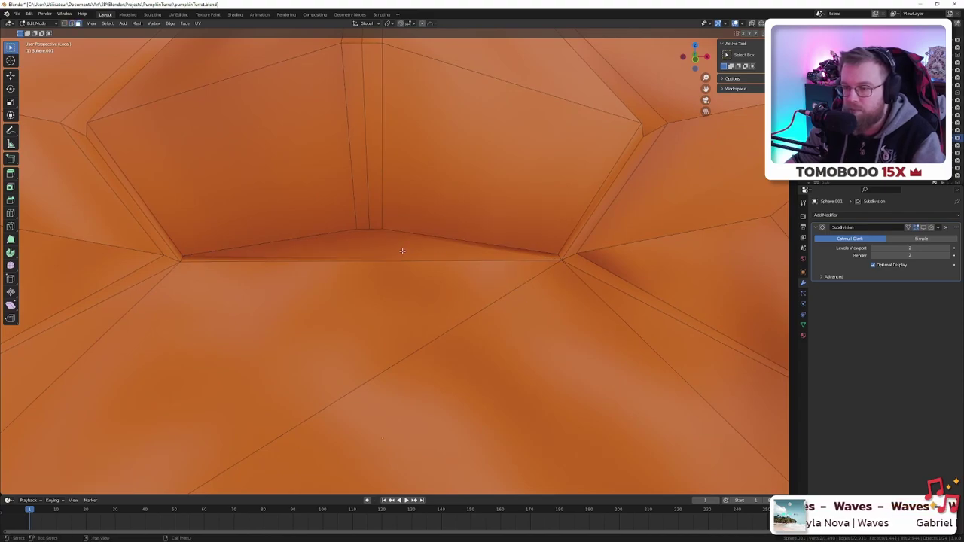
pyautogui.click(402, 251)
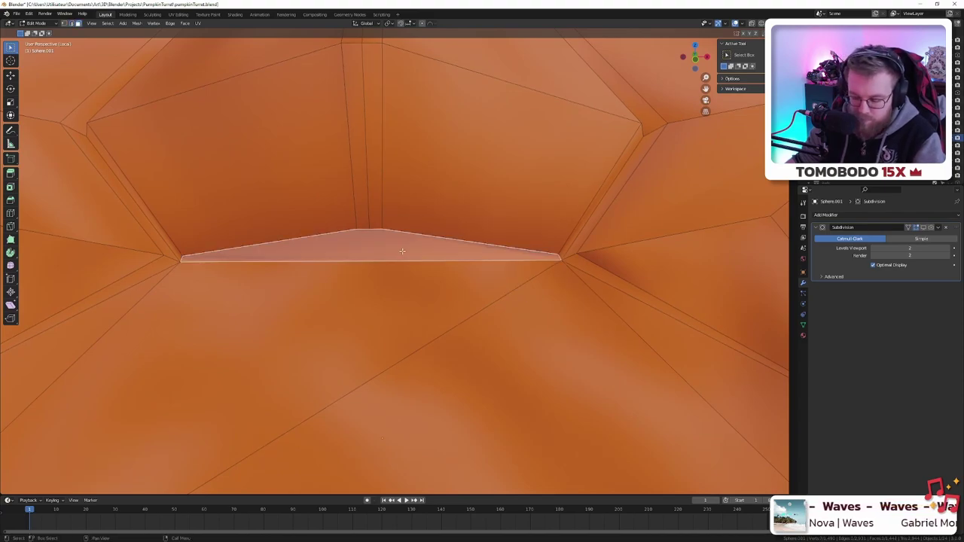
pyautogui.hotkey('ctrl', 't')
pyautogui.press('Tab')
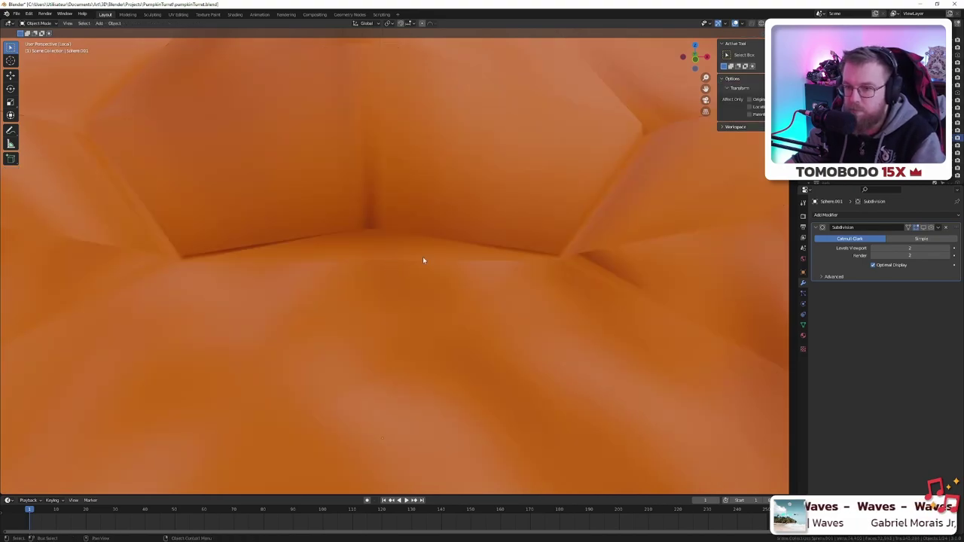
pyautogui.moveTo(424, 260); pyautogui.dragTo(492, 268, button='middle')
pyautogui.press('Tab')
pyautogui.scroll(2, 447, 281)
pyautogui.hotkey('ctrl', 'z')
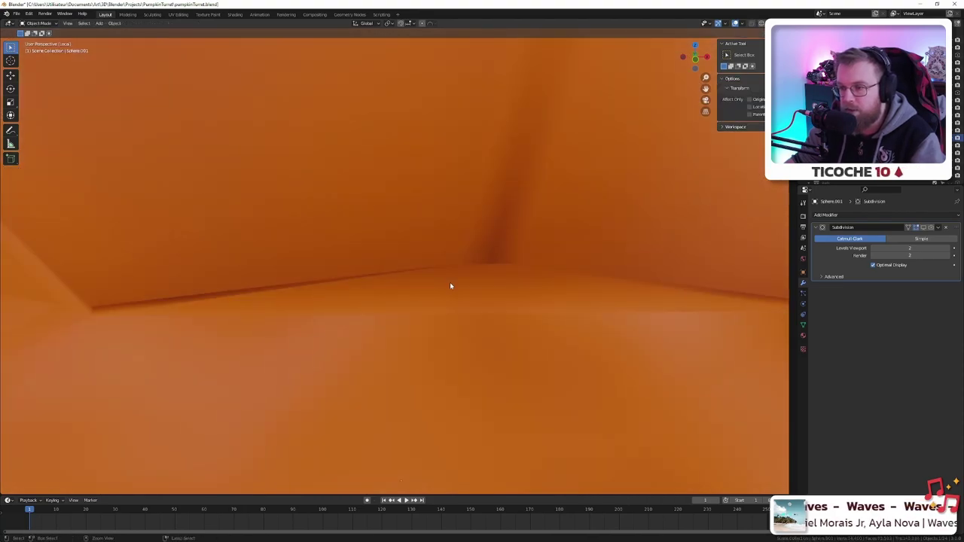
pyautogui.hotkey('ctrl', 'z')
pyautogui.hotkey('ctrl', 'z')
pyautogui.scroll(-3, 450, 282)
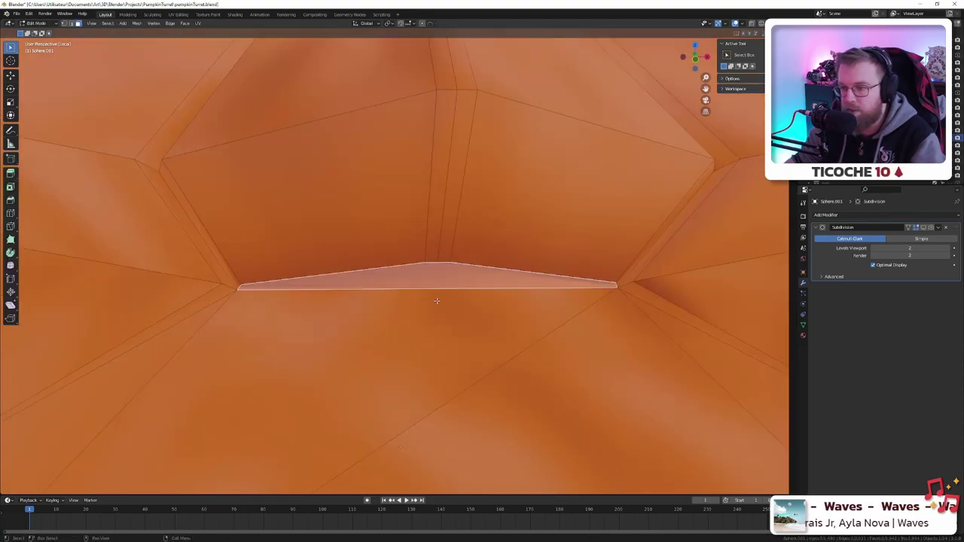
# - Undo the sliver triangulation and try to join the merged face's two upper end vertices with an edge across the panel's upper rim
pyautogui.click(433, 297)
pyautogui.hotkey('ctrl', 'z')
pyautogui.scroll(2, 402, 291)
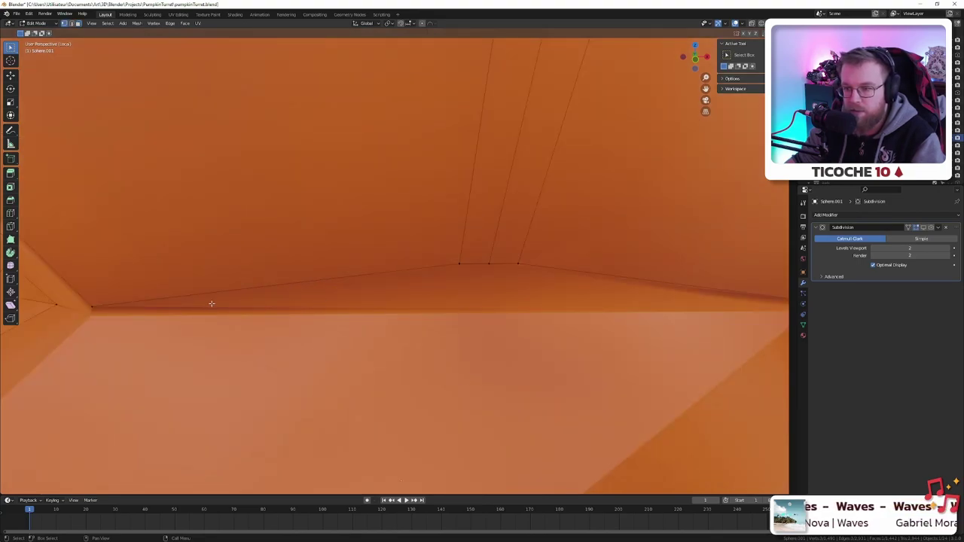
pyautogui.click(98, 308)
pyautogui.moveTo(422, 298); pyautogui.dragTo(197, 300, button='middle')
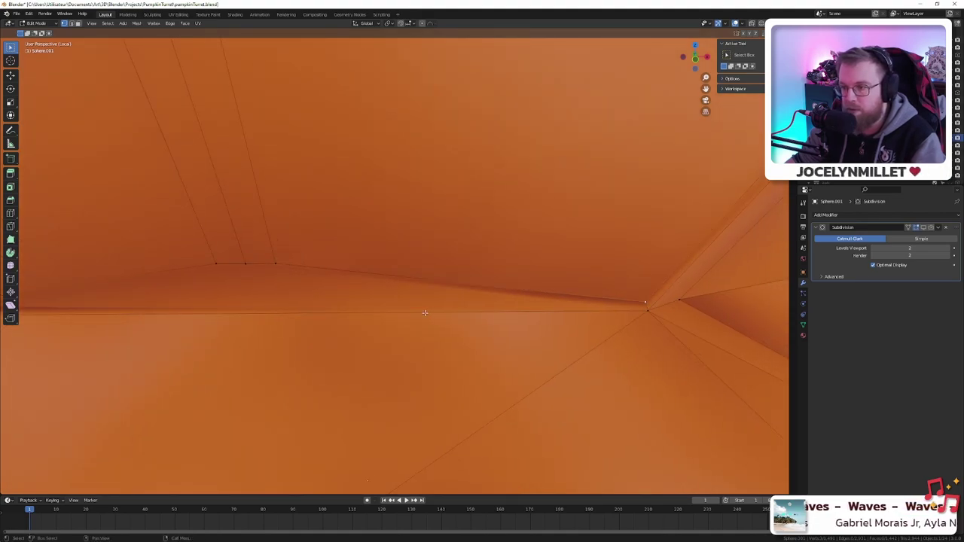
pyautogui.moveTo(372, 307); pyautogui.dragTo(338, 293, button='middle')
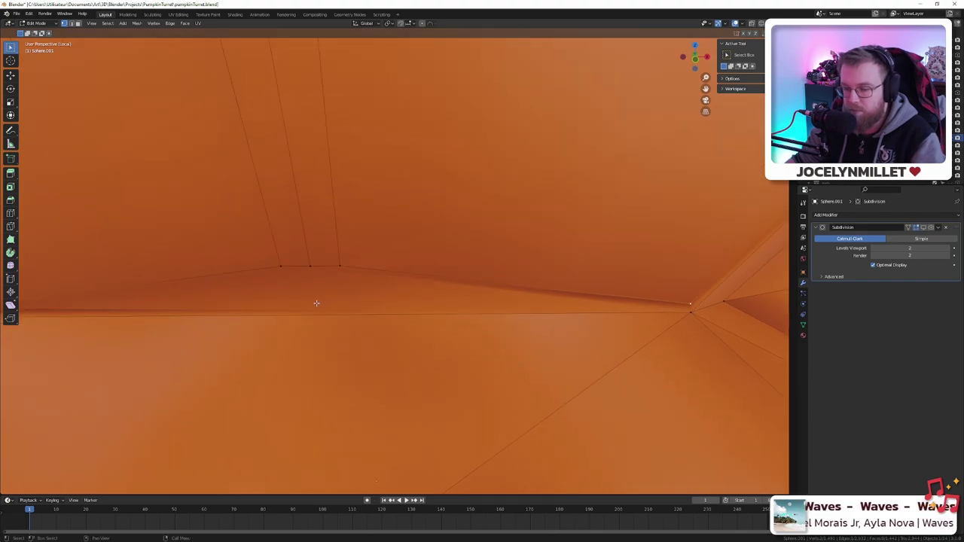
pyautogui.press('x')
pyautogui.press('Escape')
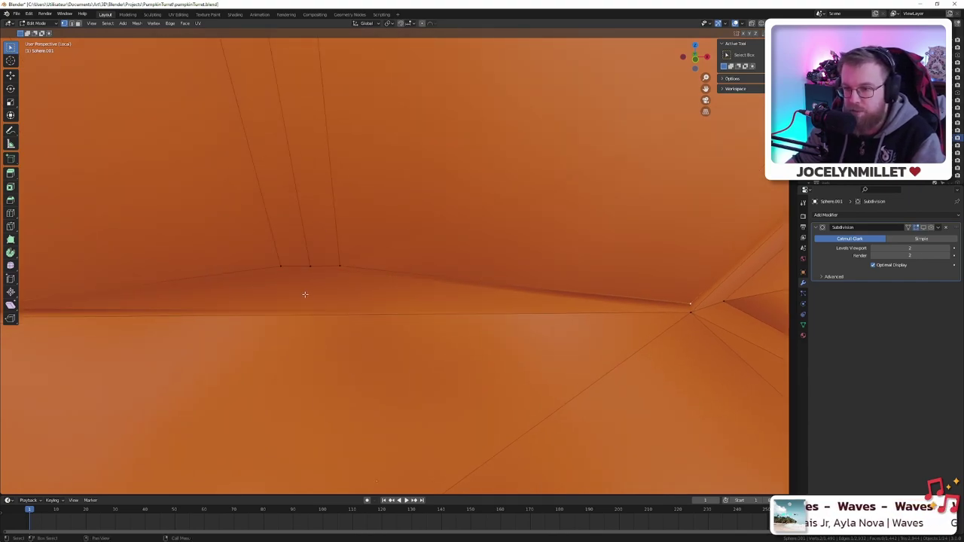
pyautogui.scroll(-4, 316, 292)
pyautogui.scroll(4, 425, 296)
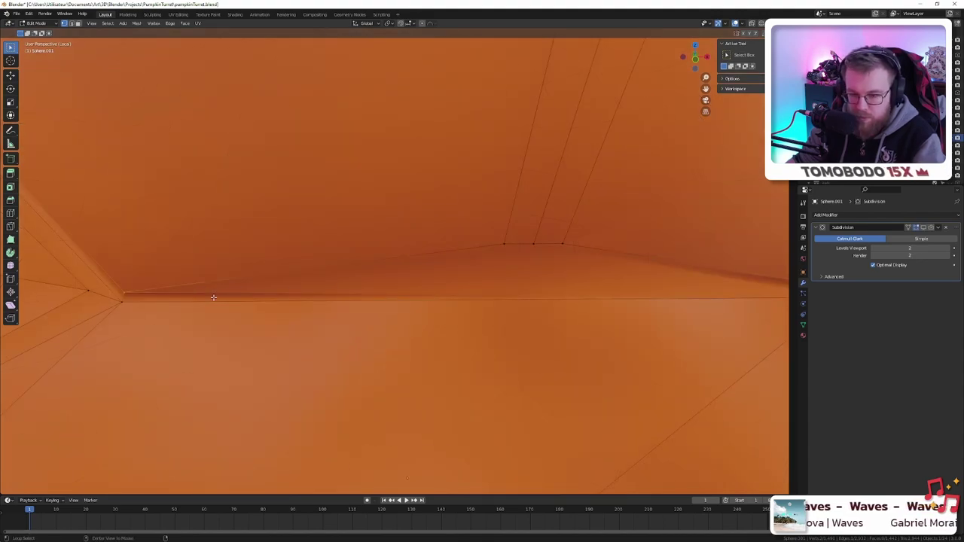
pyautogui.hotkey('alt', 'z')
pyautogui.moveTo(381, 292); pyautogui.dragTo(366, 292, button='middle')
pyautogui.hotkey('ctrl', 'z')
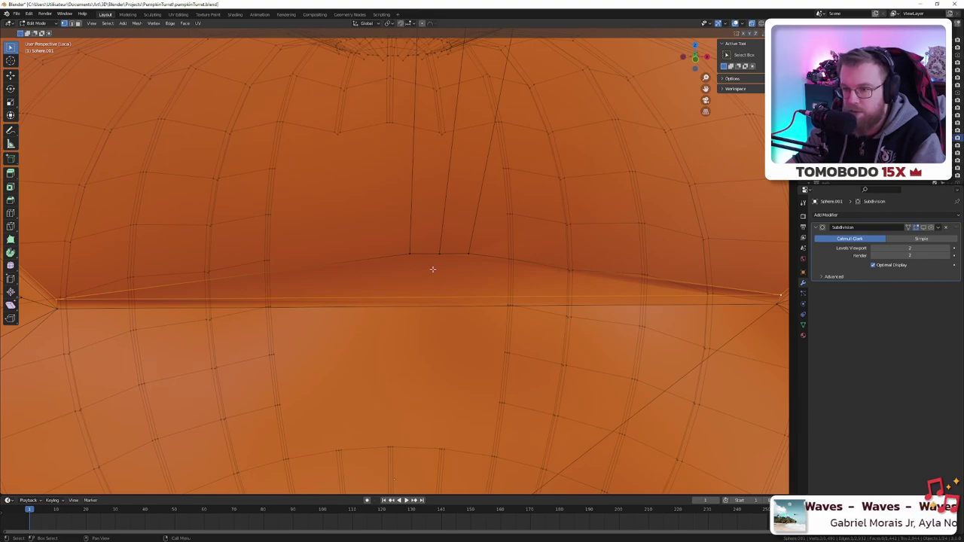
pyautogui.click(409, 255)
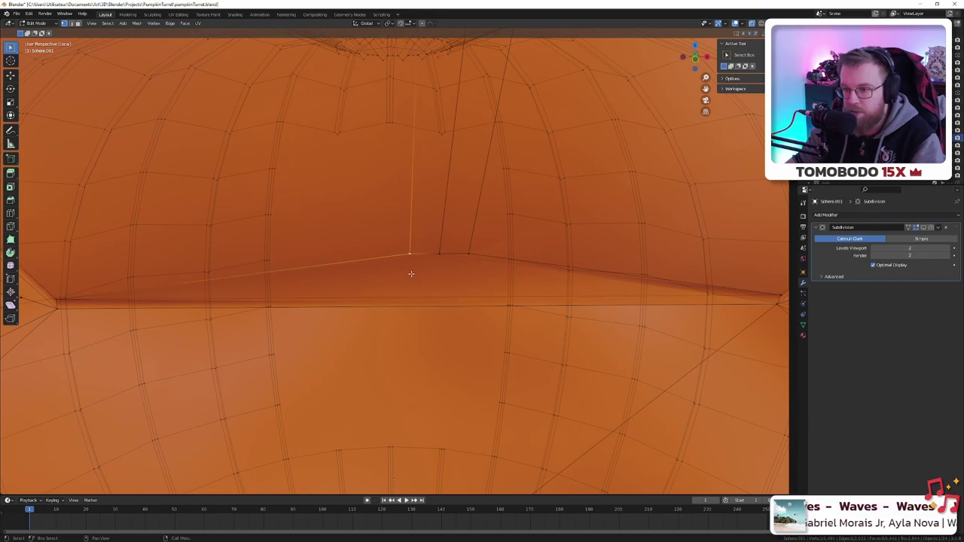
pyautogui.press('3')
pyautogui.click(410, 279)
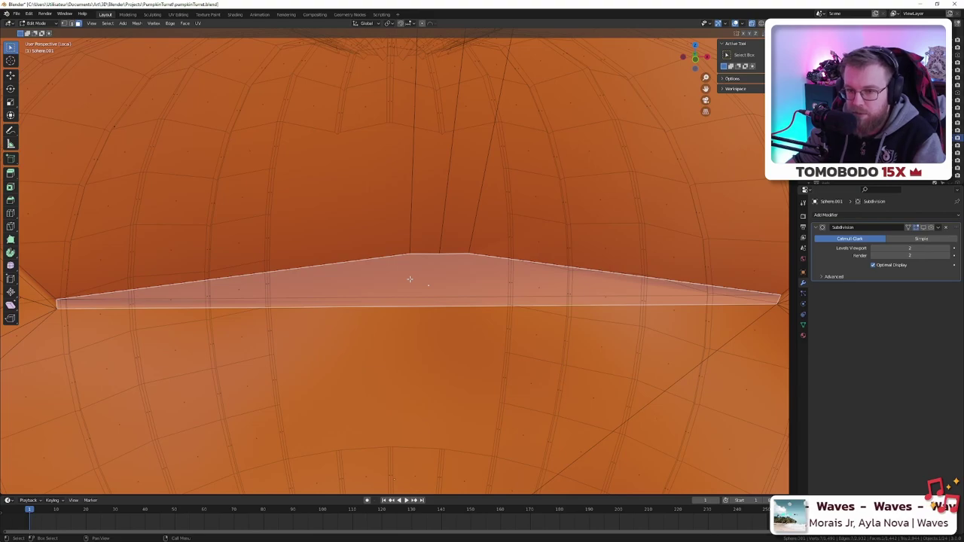
pyautogui.hotkey('ctrl', 'z')
pyautogui.hotkey('ctrl', 'z')
pyautogui.hotkey('ctrl', 'z')
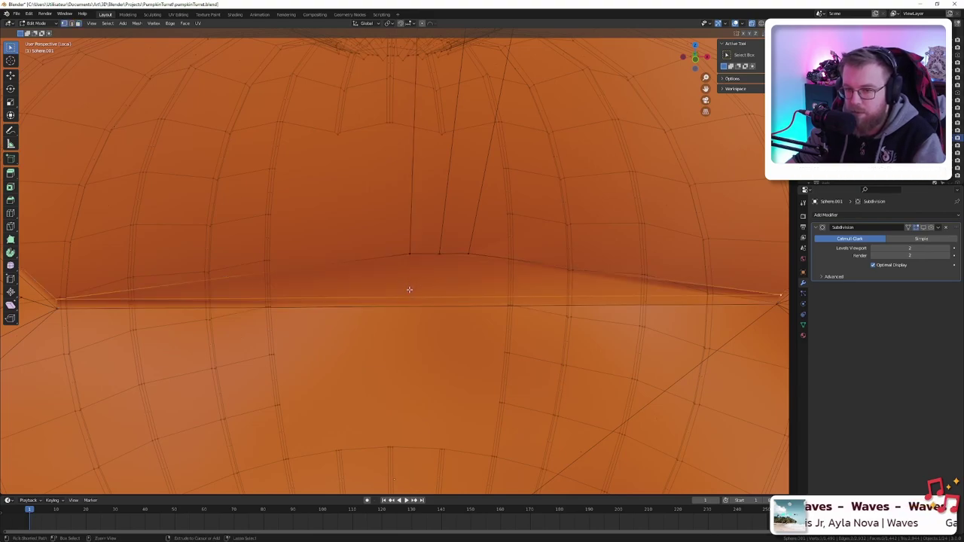
# - Inspect the smoothed recessed panel and the whole pumpkin in Object Mode, and return to editing the mesh
pyautogui.moveTo(409, 289); pyautogui.dragTo(427, 290, button='middle')
pyautogui.scroll(-8, 428, 290)
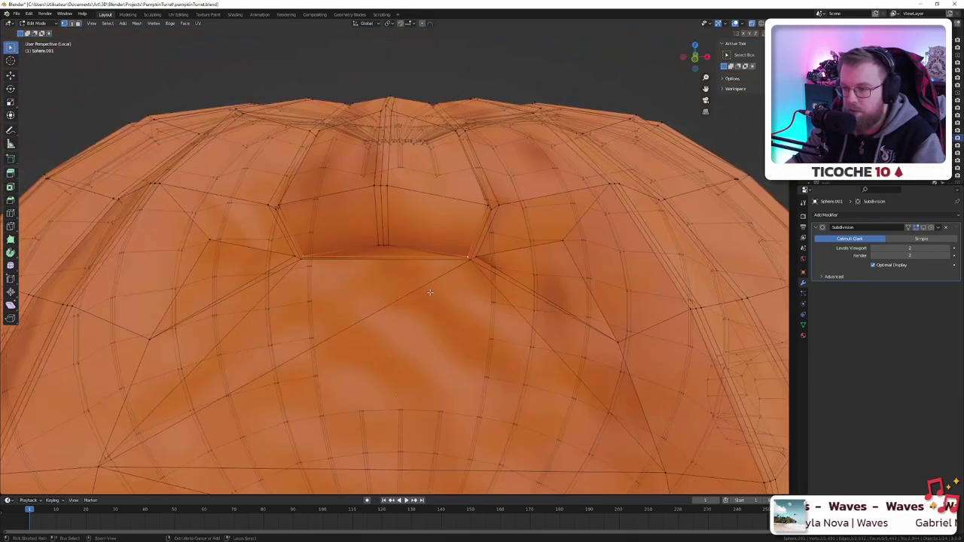
pyautogui.scroll(-5, 441, 286)
pyautogui.press('Tab')
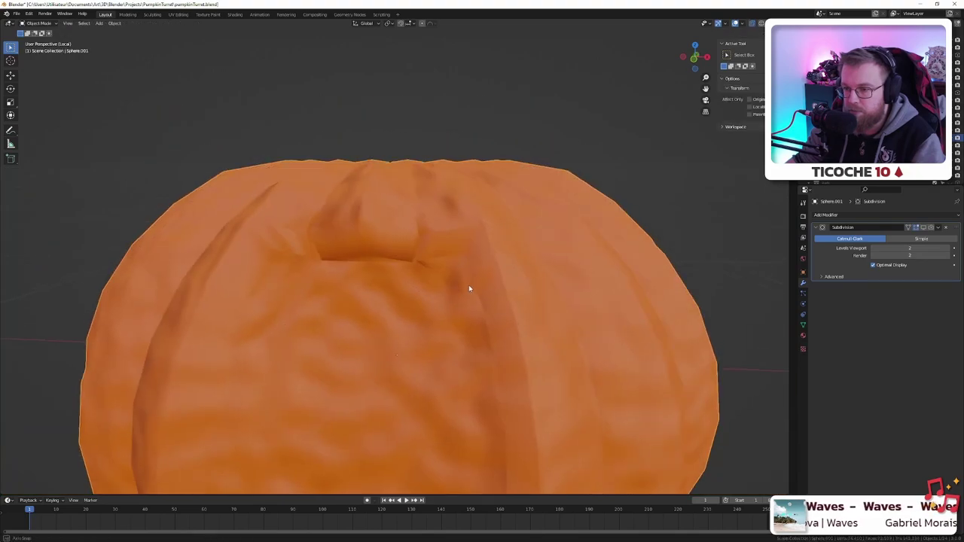
pyautogui.moveTo(432, 291); pyautogui.dragTo(463, 287, button='middle')
pyautogui.scroll(-4, 441, 300)
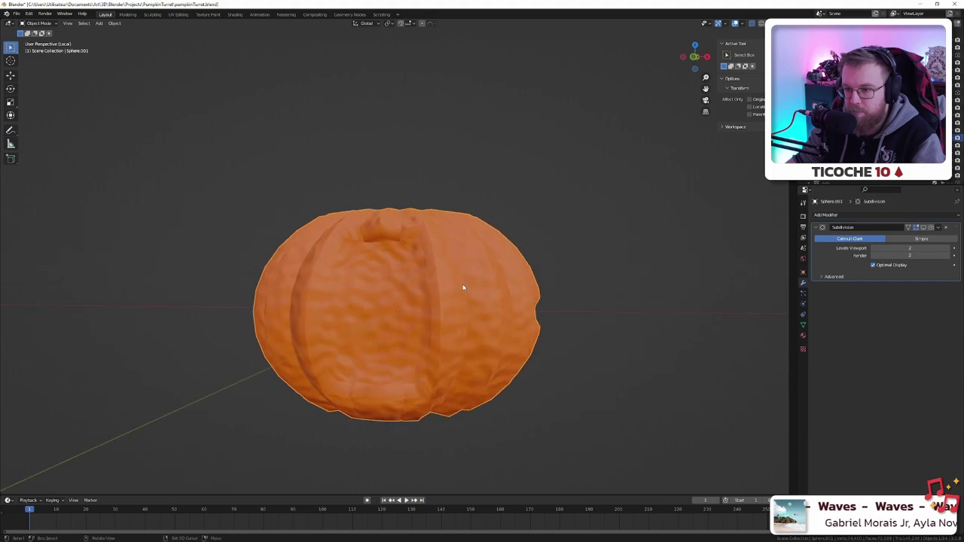
pyautogui.press('Tab')
pyautogui.scroll(5, 381, 291)
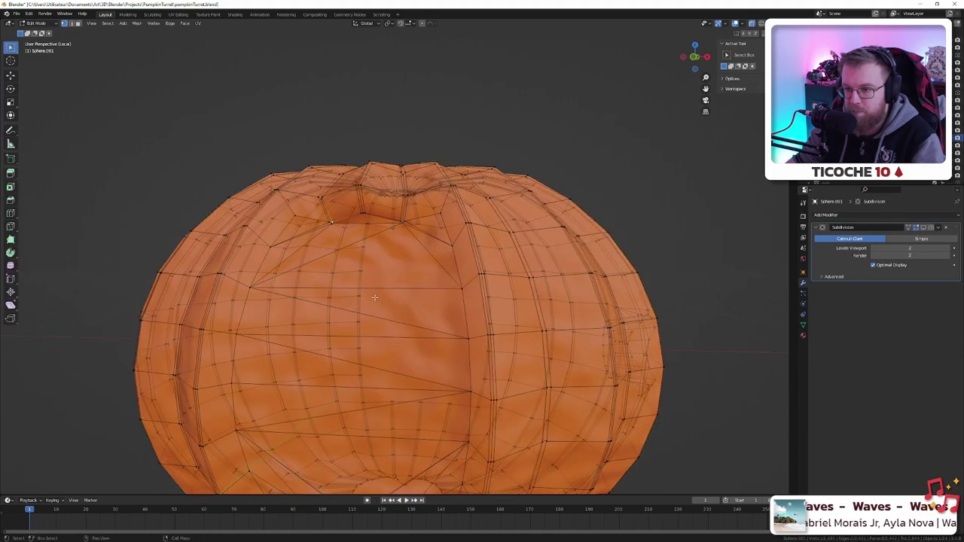
# - Turn off X-ray and select the faces across the middle and upper part of the recessed front panel, including its notch
pyautogui.click(803, 325)
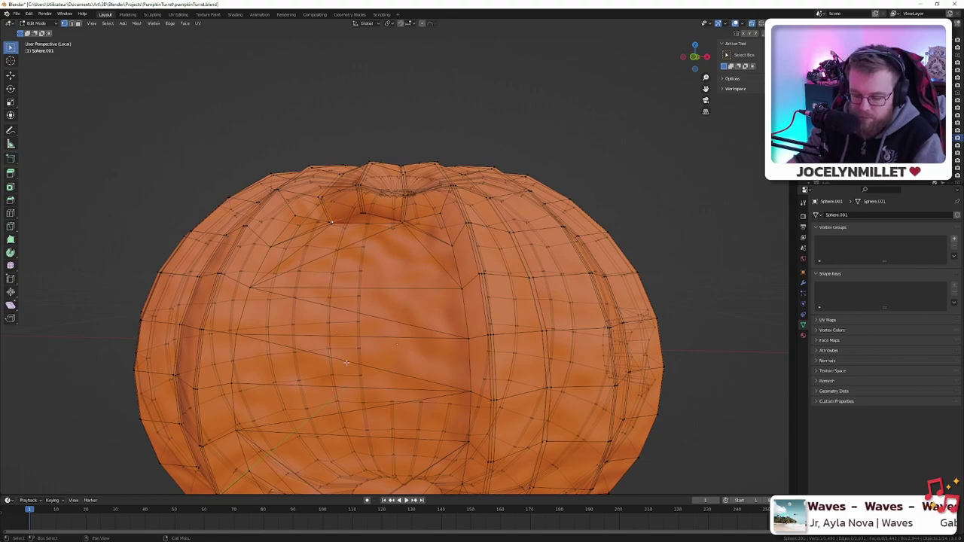
pyautogui.hotkey('alt', 'z')
pyautogui.moveTo(369, 360); pyautogui.dragTo(387, 331, button='middle')
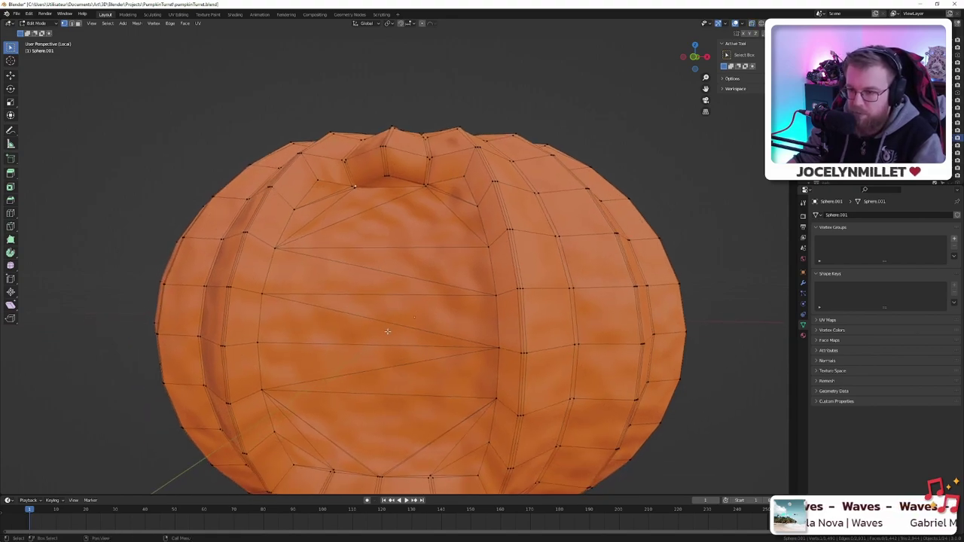
pyautogui.press('3')
pyautogui.moveTo(381, 285); pyautogui.dragTo(373, 332)
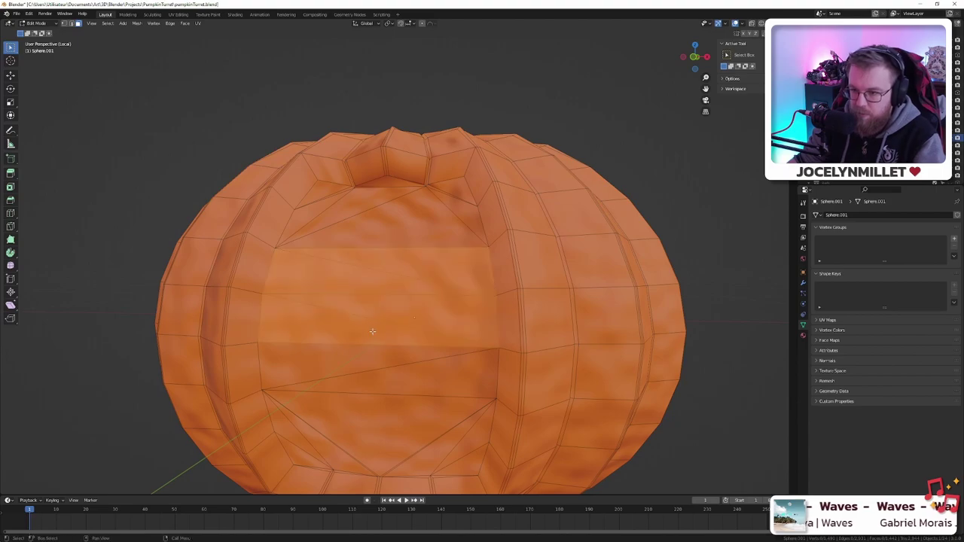
pyautogui.press('ctrl+KP_Add')
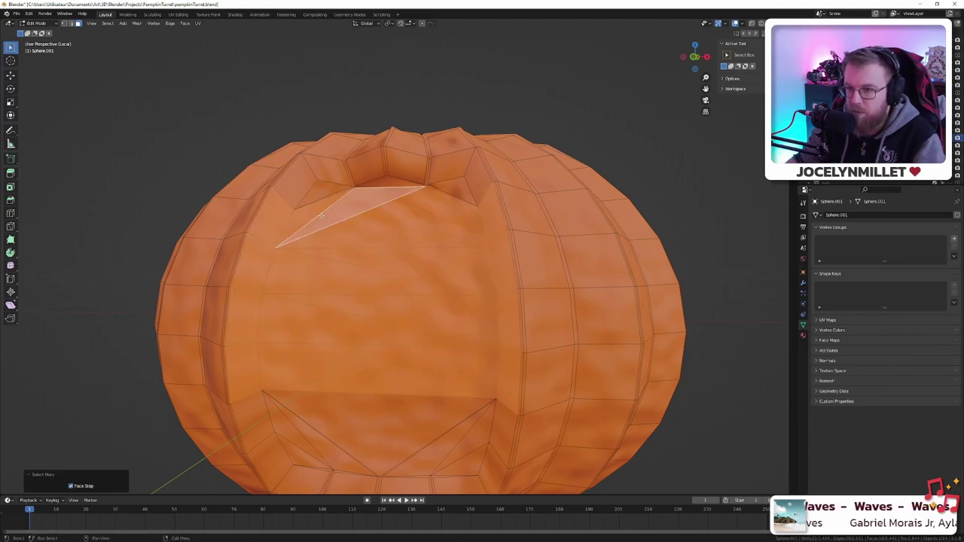
pyautogui.moveTo(308, 196)
pyautogui.keyDown('shift'); pyautogui.mouseDown()
pyautogui.moveTo(336, 183)
pyautogui.moveTo(443, 176)
pyautogui.mouseUp(); pyautogui.keyUp('shift')
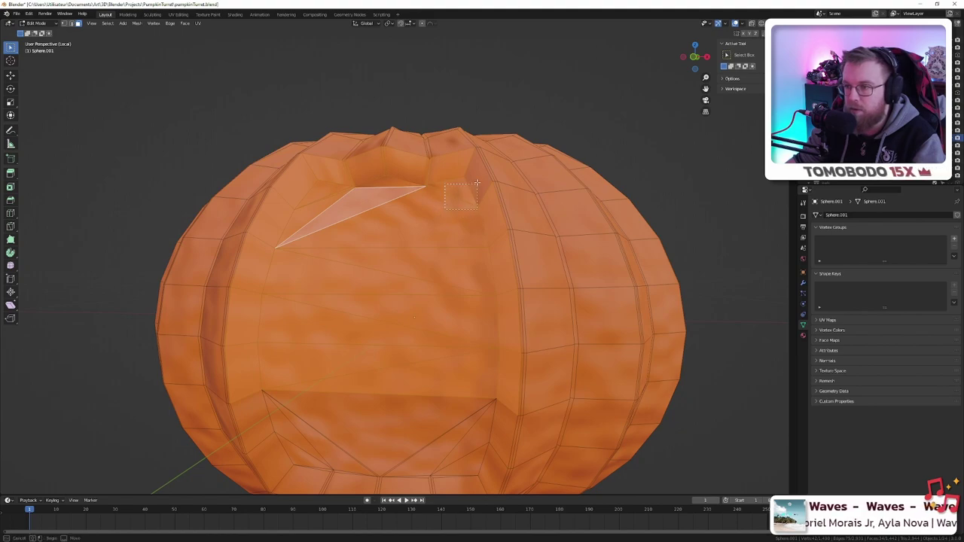
pyautogui.moveTo(456, 211); pyautogui.dragTo(499, 245, button='middle')
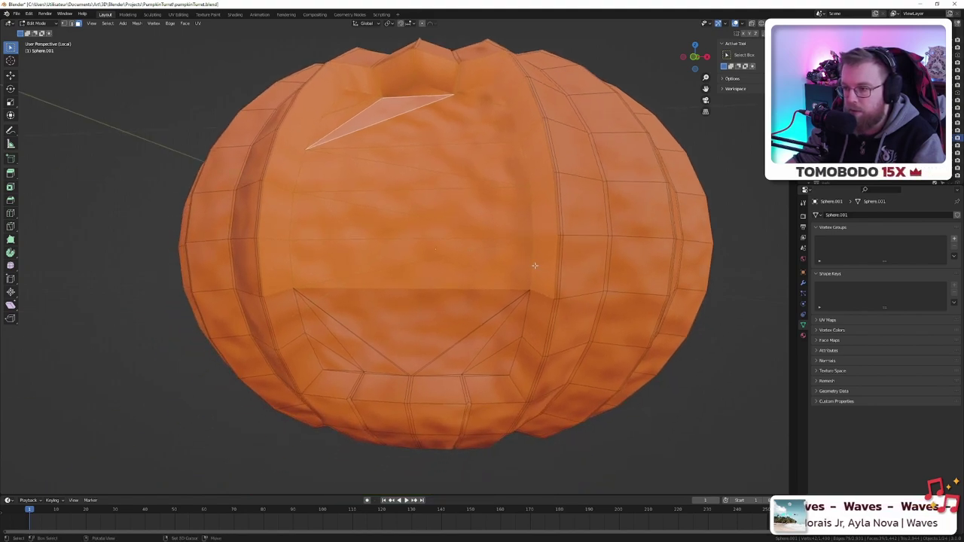
# - Extend the face selection over the lower part of the recessed panel and its bottom rim
pyautogui.moveTo(539, 273); pyautogui.dragTo(517, 309)
pyautogui.keyDown('shift'); pyautogui.moveTo(493, 345); pyautogui.dragTo(491, 344); pyautogui.keyUp('shift')
pyautogui.keyDown('shift'); pyautogui.moveTo(418, 308); pyautogui.dragTo(366, 318); pyautogui.keyUp('shift')
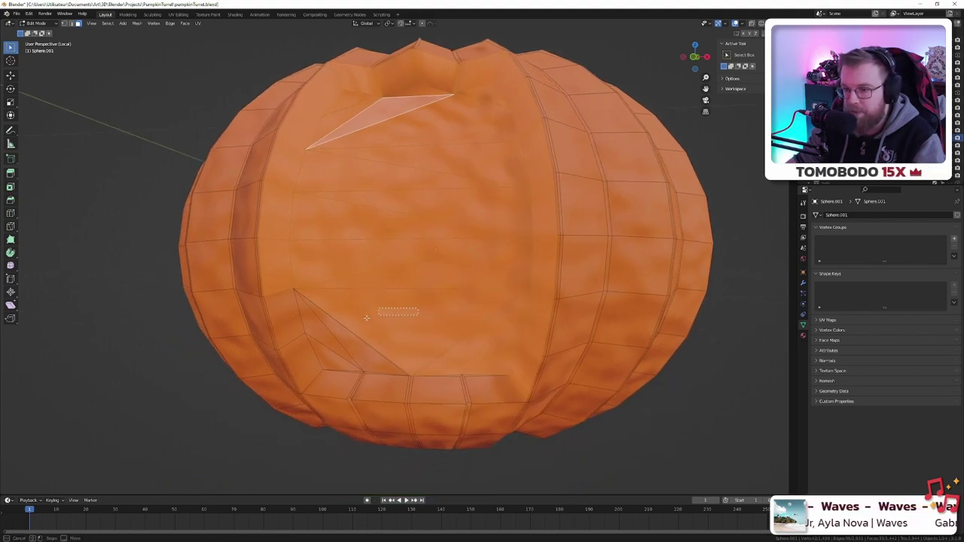
pyautogui.moveTo(300, 347); pyautogui.dragTo(300, 347)
pyautogui.hotkey('ctrl', 'x')
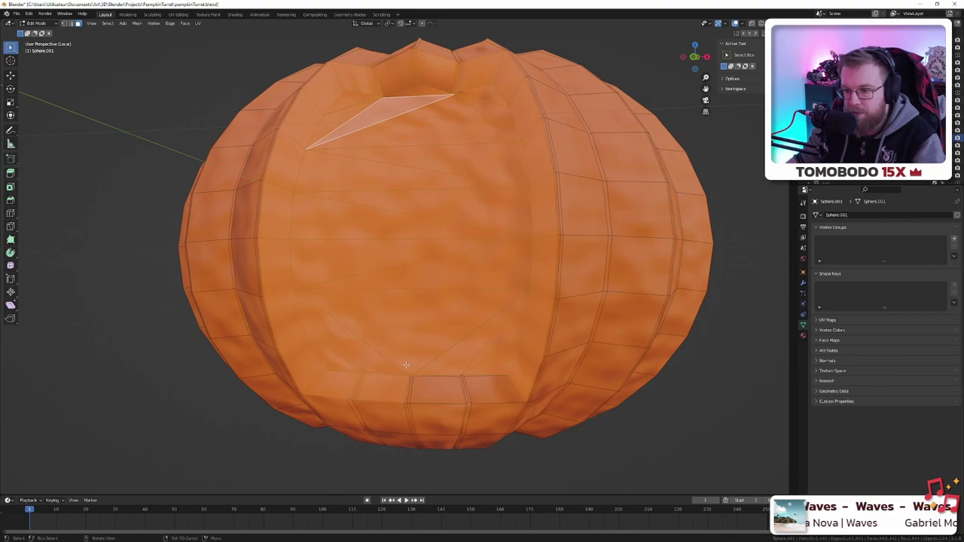
pyautogui.moveTo(413, 356); pyautogui.dragTo(465, 379)
pyautogui.hotkey('ctrl', 'x')
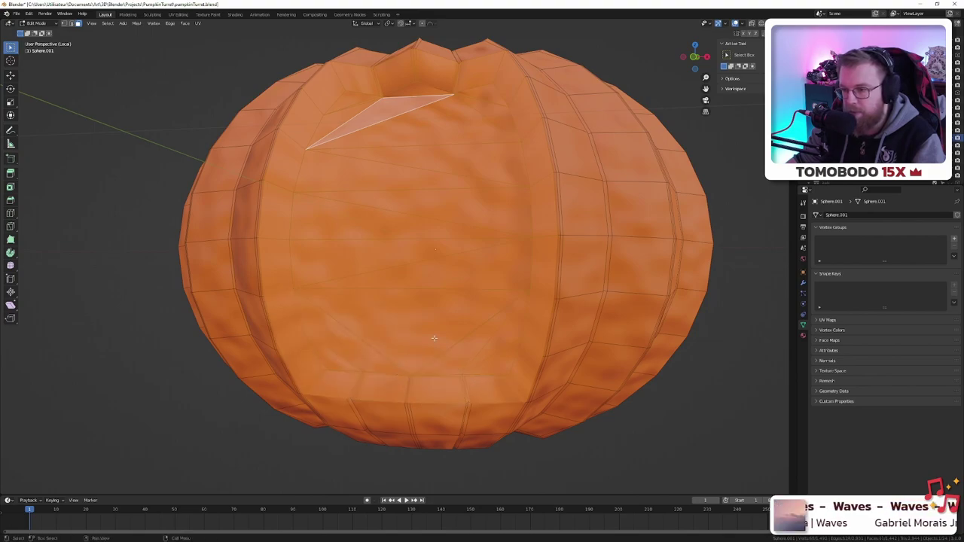
# - Add a second material slot with the InsidePumpkin material, assign it to the selected panel faces, and check it in Object Mode
pyautogui.scroll(-2, 445, 334)
pyautogui.click(803, 335)
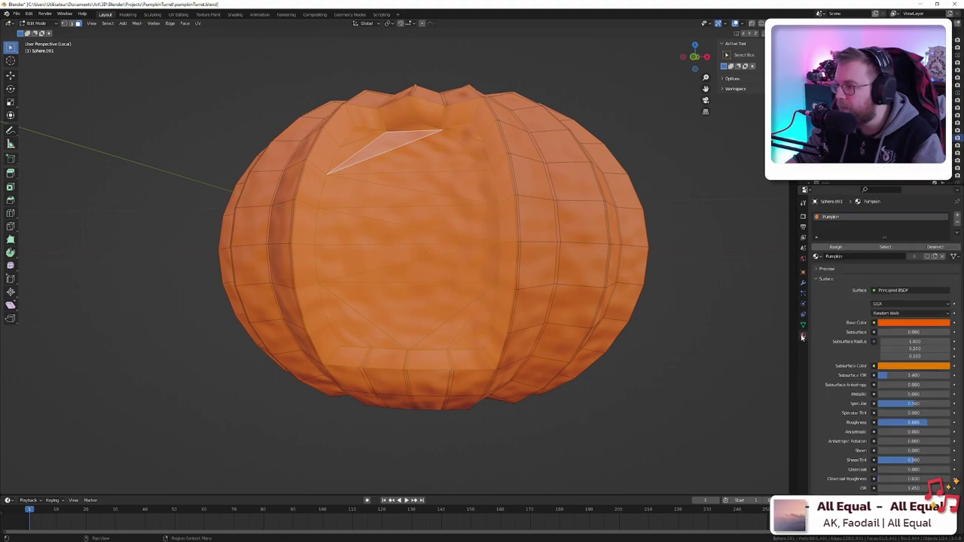
pyautogui.click(957, 216)
pyautogui.click(816, 268)
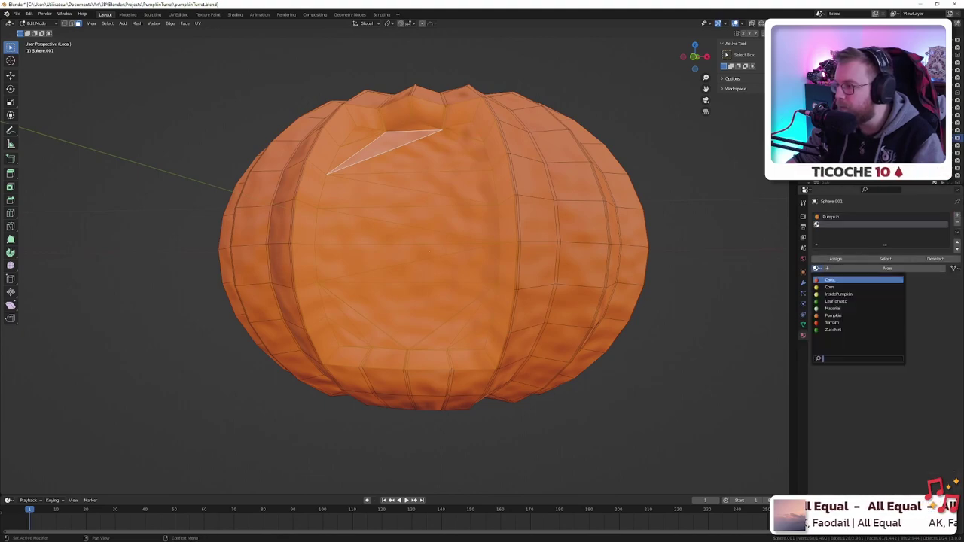
pyautogui.click(830, 296)
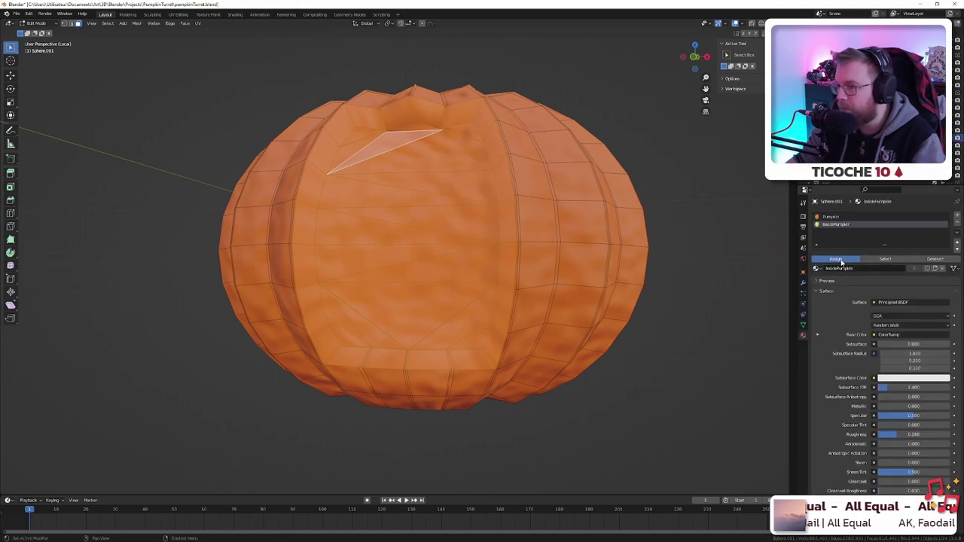
pyautogui.click(842, 262)
pyautogui.scroll(-2, 583, 253)
pyautogui.press('Tab')
pyautogui.moveTo(630, 212); pyautogui.dragTo(547, 225, button='middle')
pyautogui.scroll(4, 421, 297)
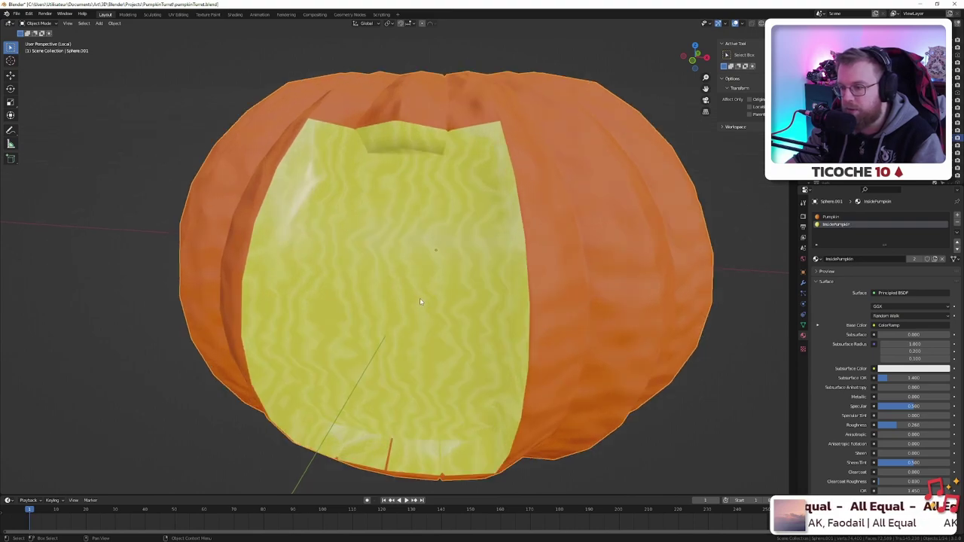
# - Raise the InsidePumpkin material's roughness to about 0.69 and view the panel from the front
pyautogui.scroll(-4, 420, 297)
pyautogui.moveTo(419, 298); pyautogui.dragTo(450, 243, button='middle')
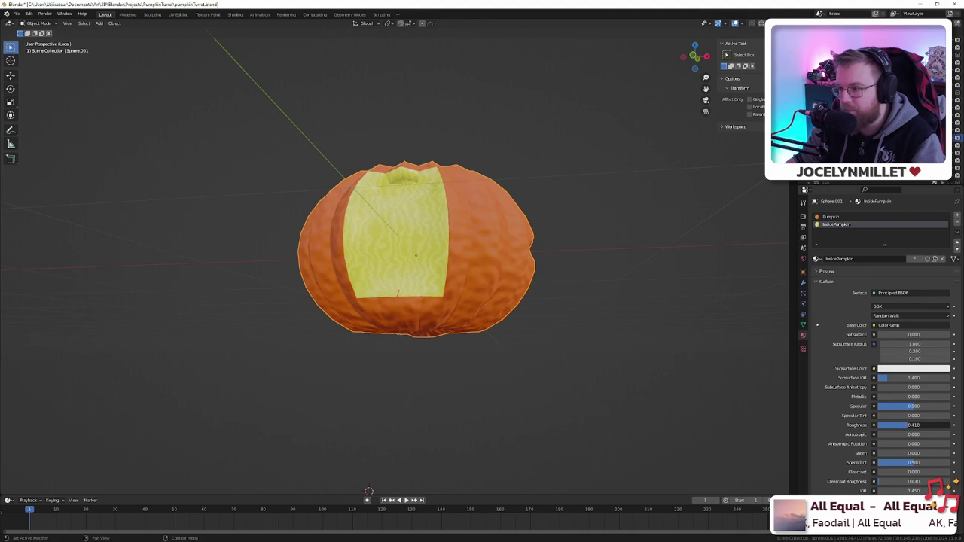
pyautogui.moveTo(580, 211); pyautogui.dragTo(586, 230, button='middle')
pyautogui.scroll(6, 455, 338)
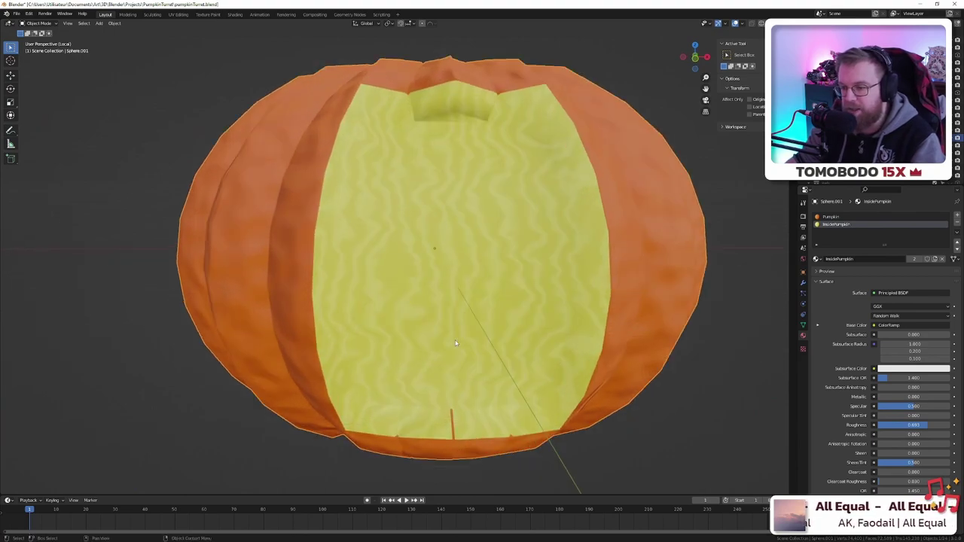
pyautogui.moveTo(454, 335)
pyautogui.mouseDown(button='middle')
pyautogui.moveTo(413, 338)
pyautogui.moveTo(442, 323)
pyautogui.mouseUp(button='middle')
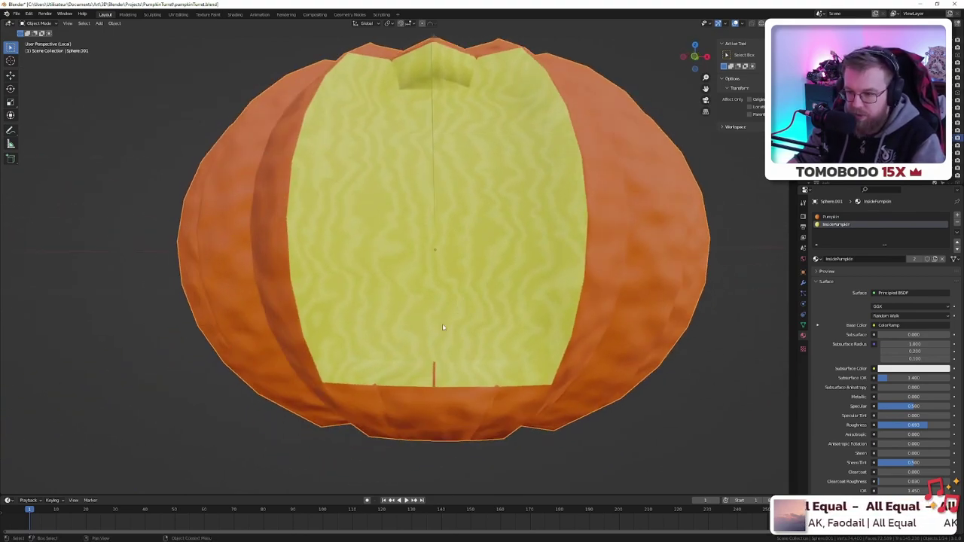
# - Assign the InsidePumpkin material to the remaining orange strip faces along the panel's bottom rim in Edit Mode
pyautogui.scroll(4, 448, 396)
pyautogui.scroll(-3, 448, 396)
pyautogui.press('Tab')
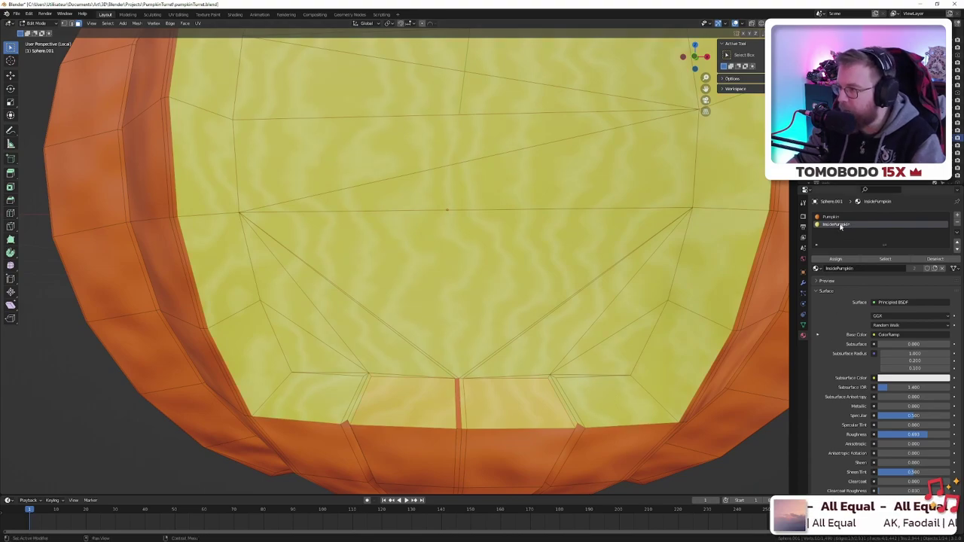
pyautogui.click(827, 260)
pyautogui.scroll(-6, 403, 256)
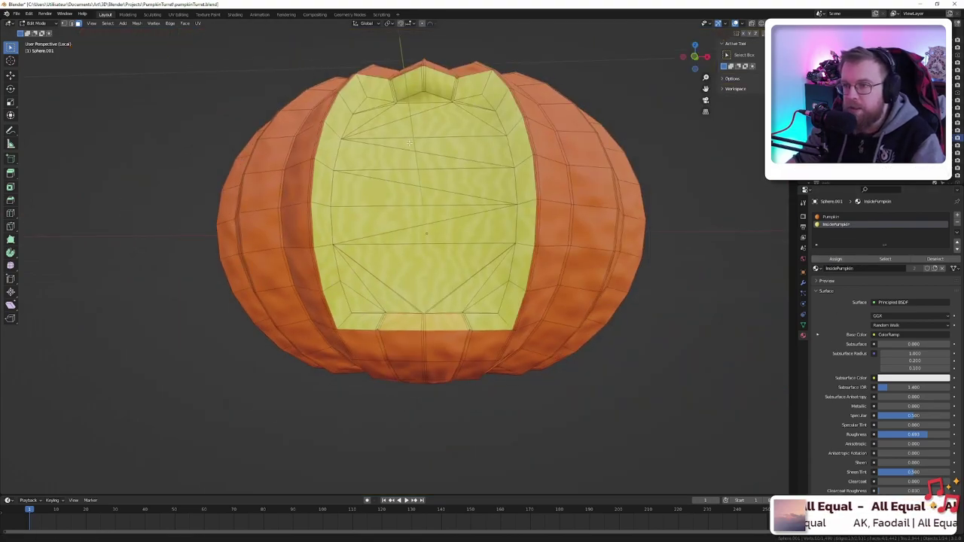
# - Examine the recessed panel's material and its upper notch in Object Mode
pyautogui.press('Tab')
pyautogui.moveTo(403, 256)
pyautogui.mouseDown(button='middle')
pyautogui.moveTo(411, 244)
pyautogui.moveTo(395, 258)
pyautogui.mouseUp(button='middle')
pyautogui.scroll(6, 388, 261)
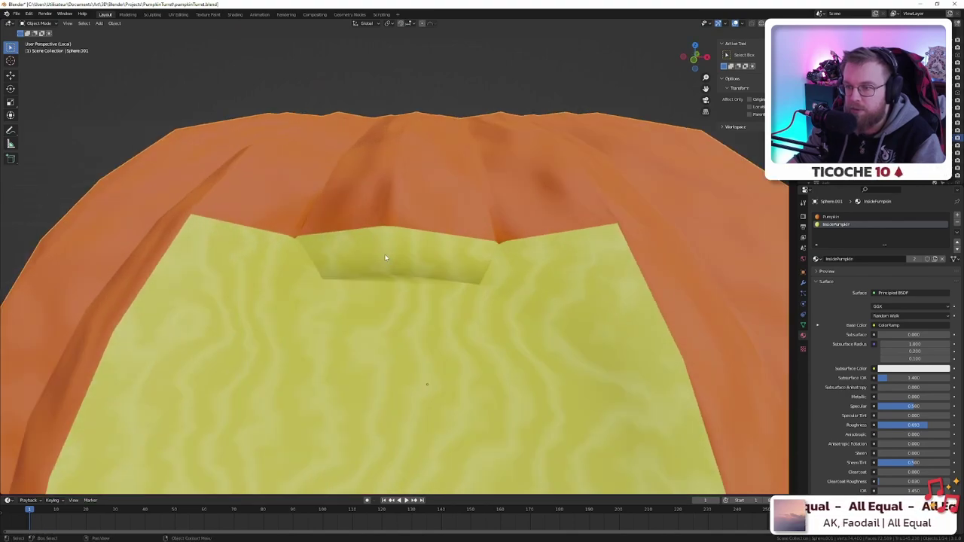
pyautogui.scroll(-5, 384, 265)
pyautogui.scroll(1, 383, 264)
# - Dissolve the faces of the panel's upper notch together with its narrow lower ledge face into a single face
pyautogui.press('Tab')
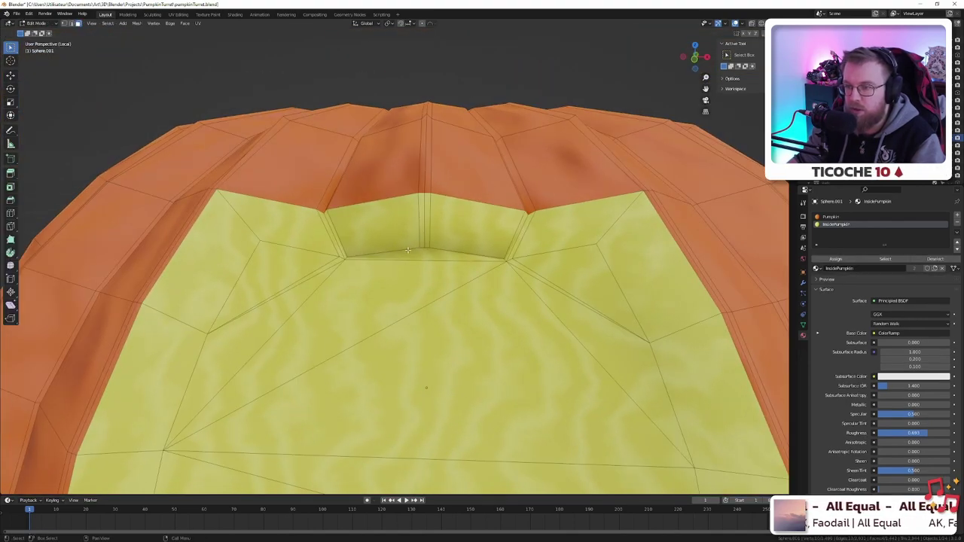
pyautogui.scroll(4, 399, 252)
pyautogui.moveTo(434, 201)
pyautogui.mouseDown(button='middle')
pyautogui.moveTo(440, 210)
pyautogui.moveTo(442, 201)
pyautogui.mouseUp(button='middle')
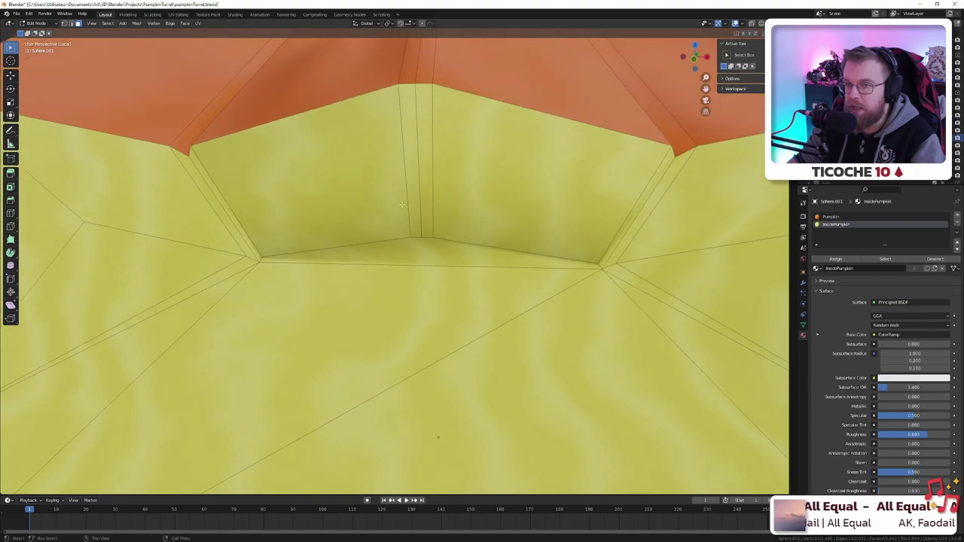
pyautogui.moveTo(380, 214)
pyautogui.mouseDown(button='middle')
pyautogui.moveTo(369, 216)
pyautogui.moveTo(376, 226)
pyautogui.mouseUp(button='middle')
pyautogui.click(426, 289)
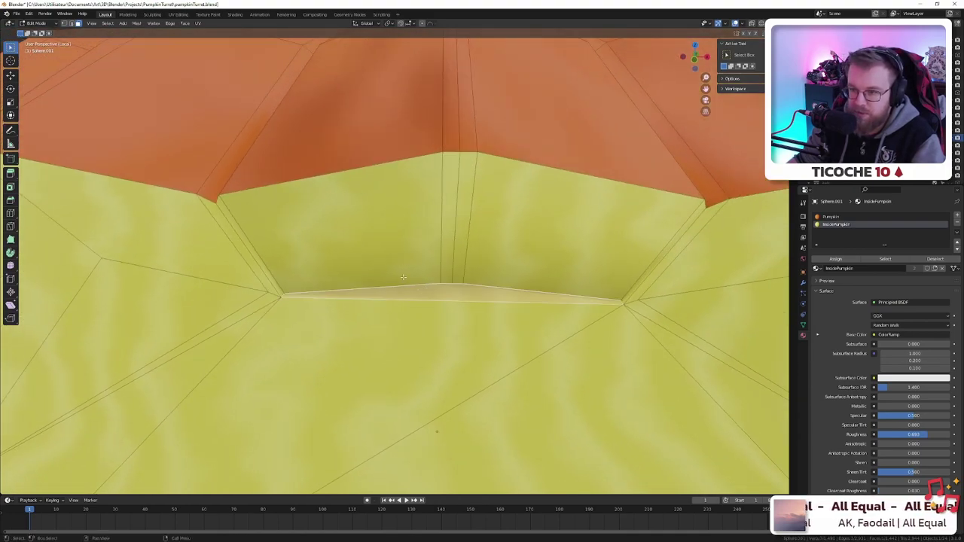
pyautogui.press('x')
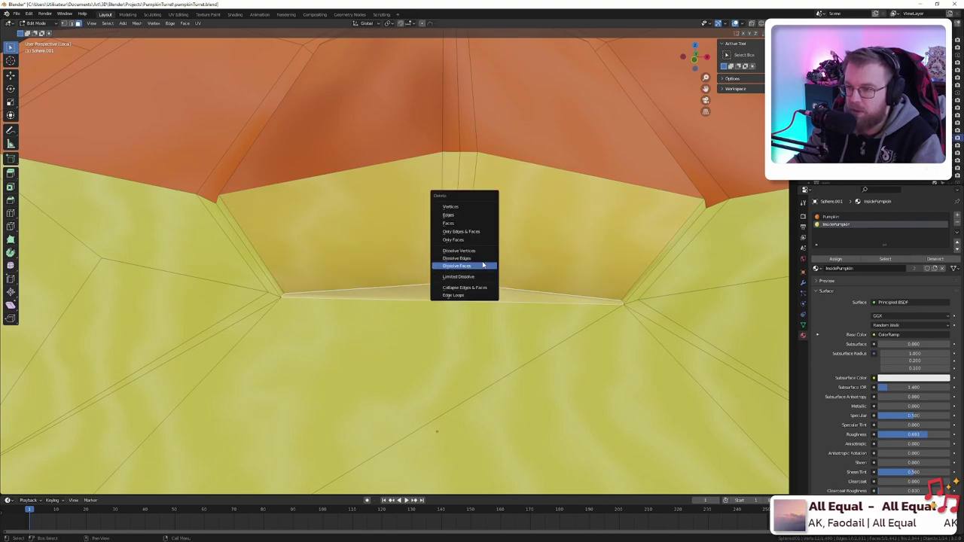
pyautogui.click(477, 265)
pyautogui.scroll(-5, 472, 283)
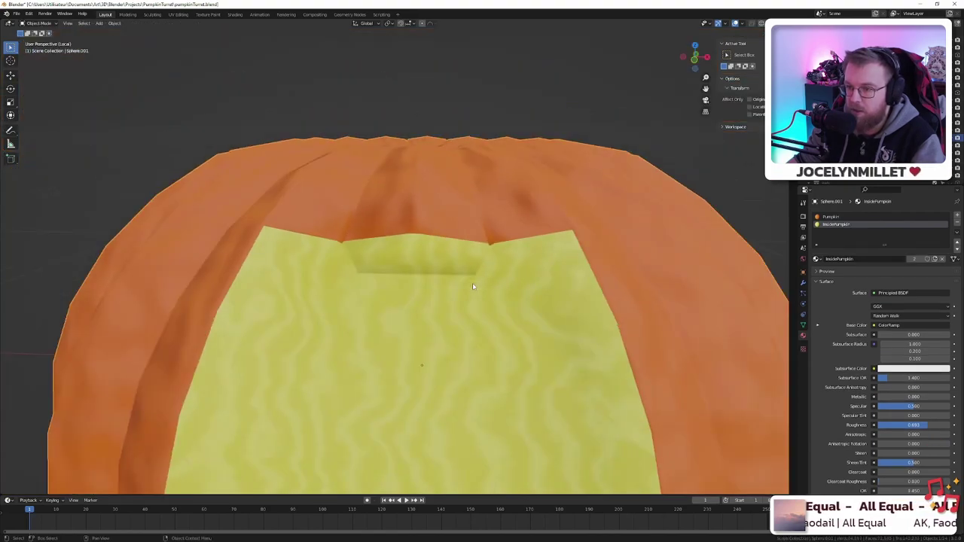
pyautogui.scroll(8, 473, 282)
pyautogui.scroll(-2, 480, 283)
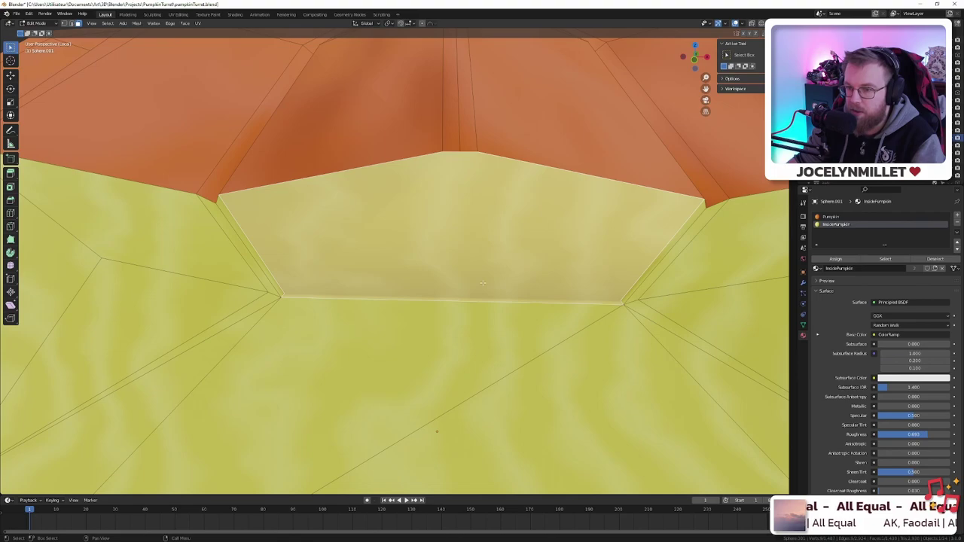
# - Triangulate the merged notch face, check its shading in Object Mode and return to Edit Mode
pyautogui.hotkey('ctrl', 't')
pyautogui.press('Tab')
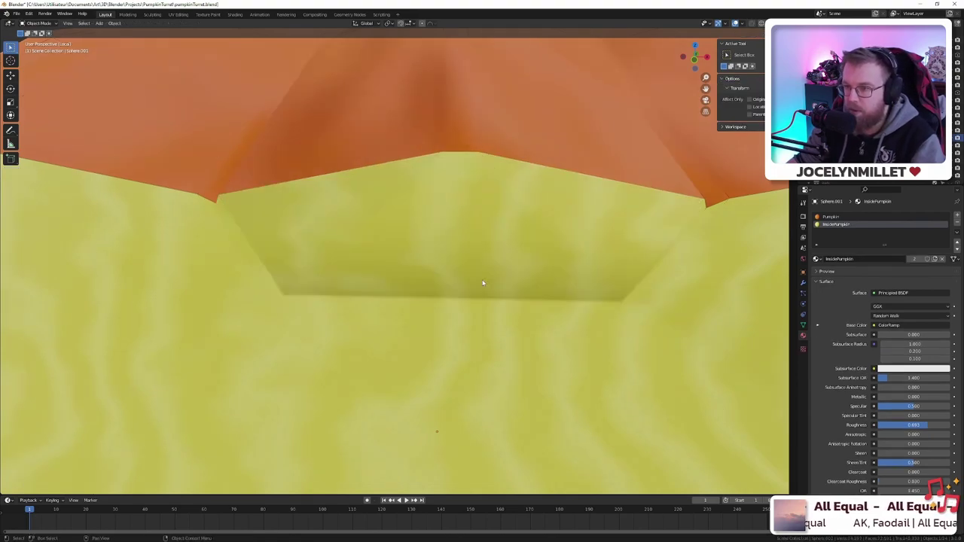
pyautogui.scroll(-4, 483, 283)
pyautogui.scroll(-4, 483, 283)
pyautogui.moveTo(481, 278); pyautogui.dragTo(423, 313, button='middle')
pyautogui.scroll(6, 409, 288)
pyautogui.press('Tab')
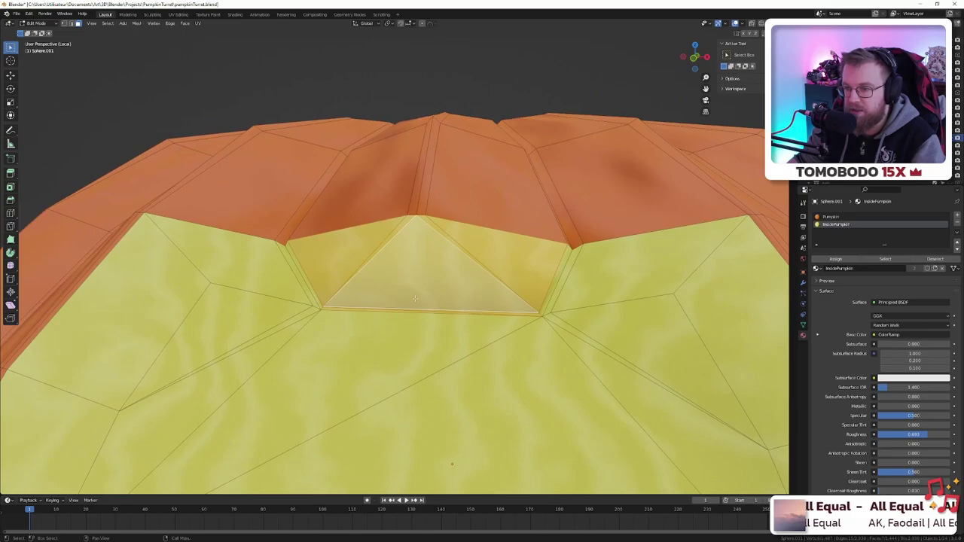
# - Examine the face layout around the notch and the panel's upper corners
pyautogui.scroll(8, 391, 318)
pyautogui.scroll(-5, 406, 317)
pyautogui.moveTo(520, 310); pyautogui.dragTo(345, 301, button='middle')
pyautogui.scroll(7, 527, 278)
pyautogui.click(483, 285)
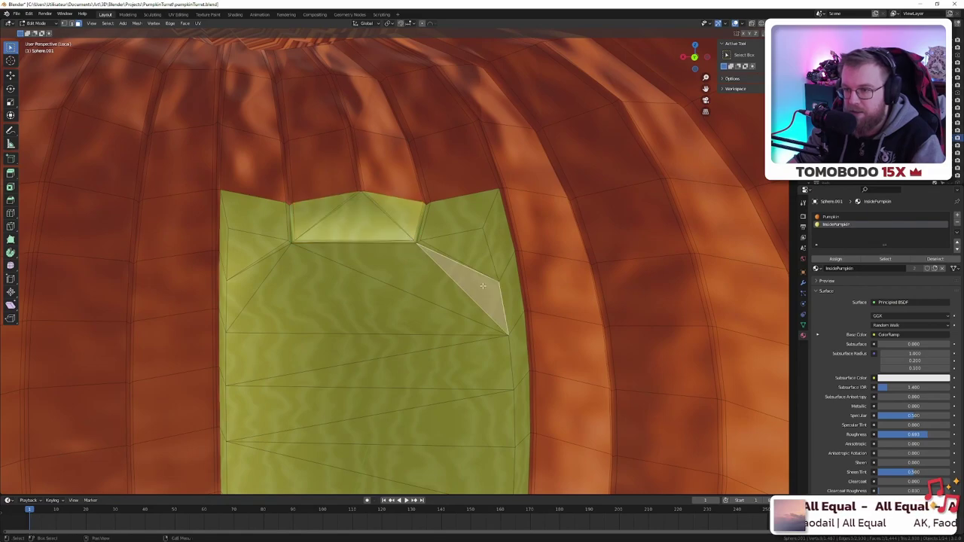
pyautogui.moveTo(408, 281); pyautogui.dragTo(435, 282, button='middle')
pyautogui.scroll(-2, 513, 284)
# - Inspect the notch and panel with the Face Orientation overlay, and turn the overlay off again
pyautogui.press('capslock')
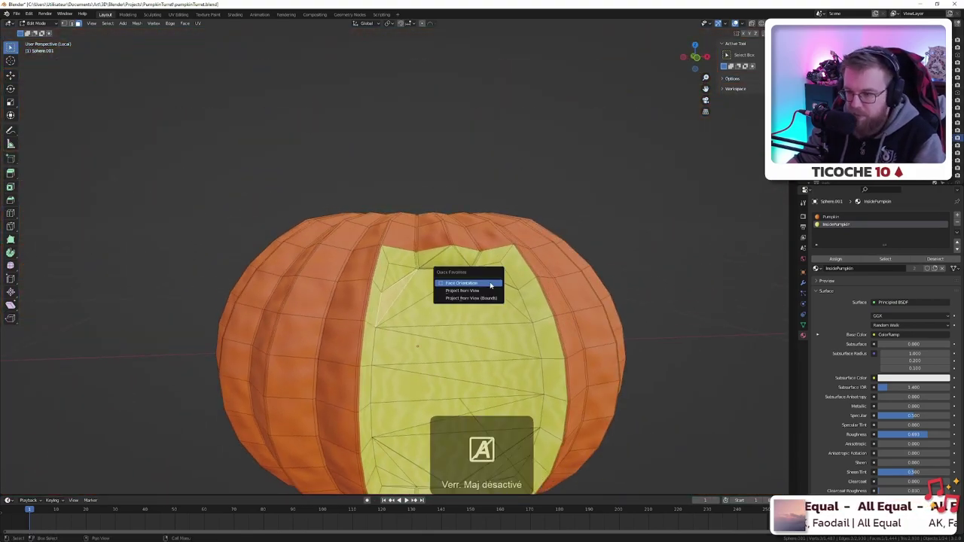
pyautogui.click(490, 284)
pyautogui.moveTo(497, 280); pyautogui.dragTo(517, 279, button='middle')
pyautogui.scroll(4, 447, 284)
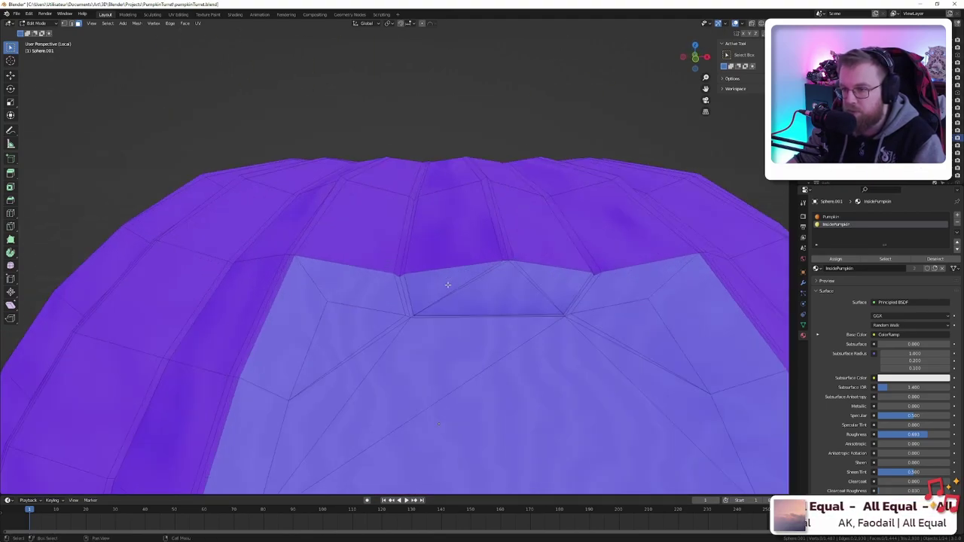
pyautogui.press('q')
pyautogui.click(444, 285)
pyautogui.moveTo(445, 284); pyautogui.dragTo(439, 290, button='middle')
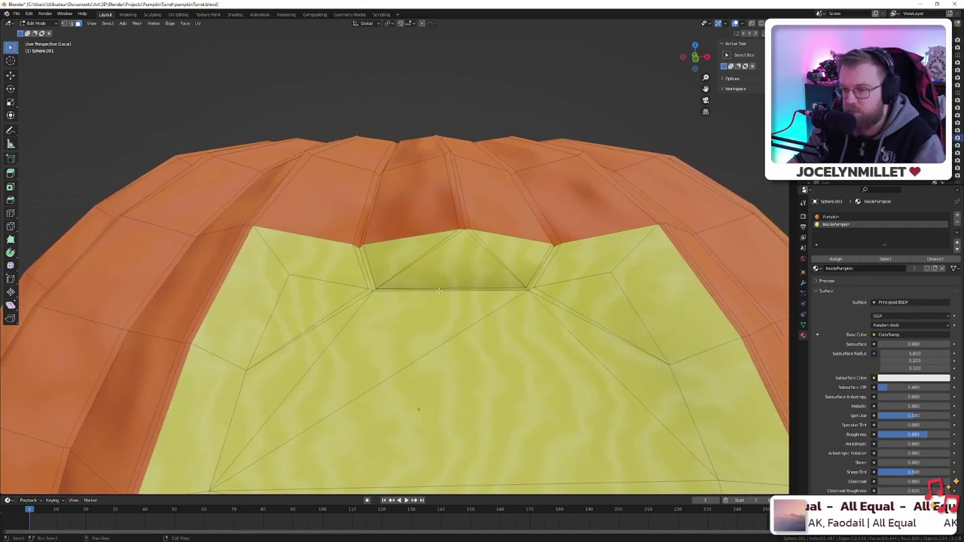
# - Select the whole mesh, try to triangulate it and check the notch in Object Mode
pyautogui.scroll(5, 439, 290)
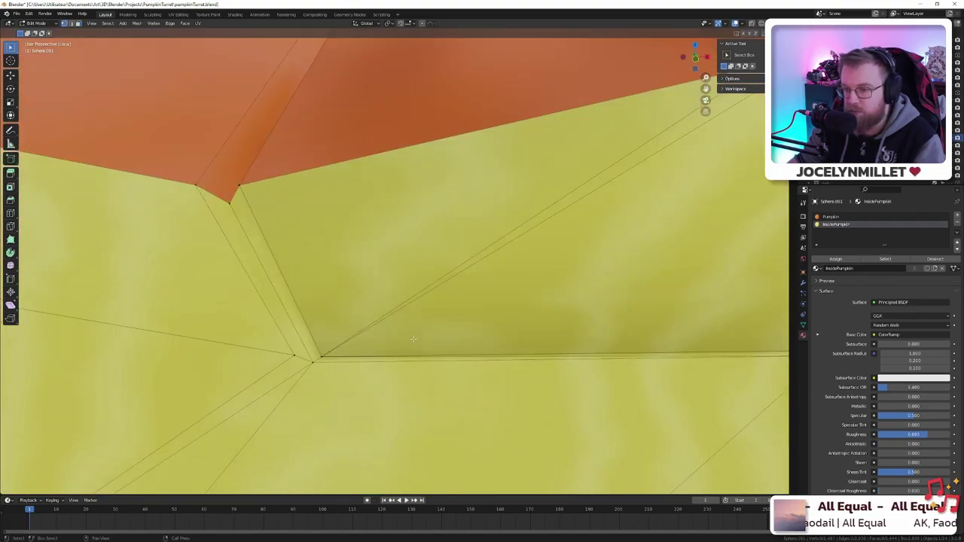
pyautogui.keyDown('shift'); pyautogui.moveTo(477, 324); pyautogui.dragTo(479, 297, button='middle'); pyautogui.keyUp('shift')
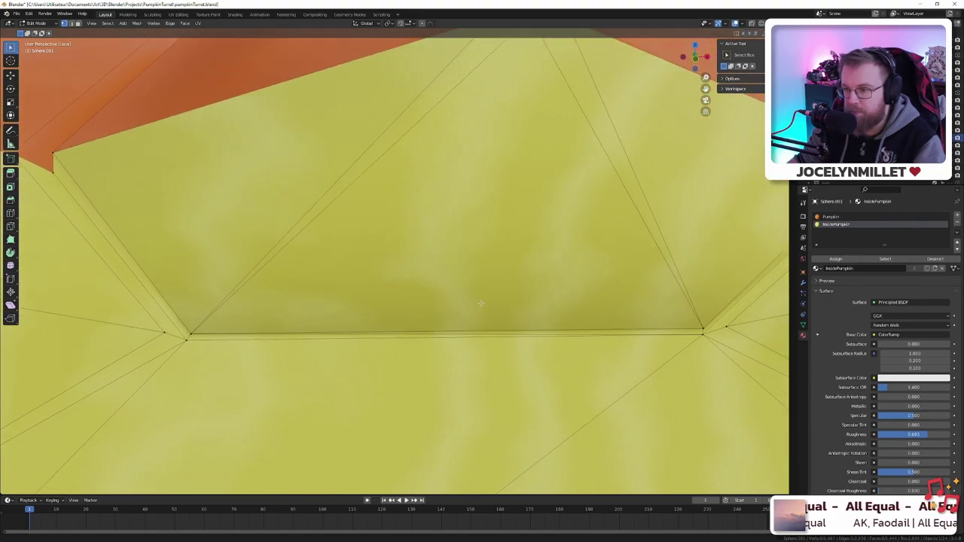
pyautogui.scroll(-5, 479, 297)
pyautogui.scroll(-4, 479, 296)
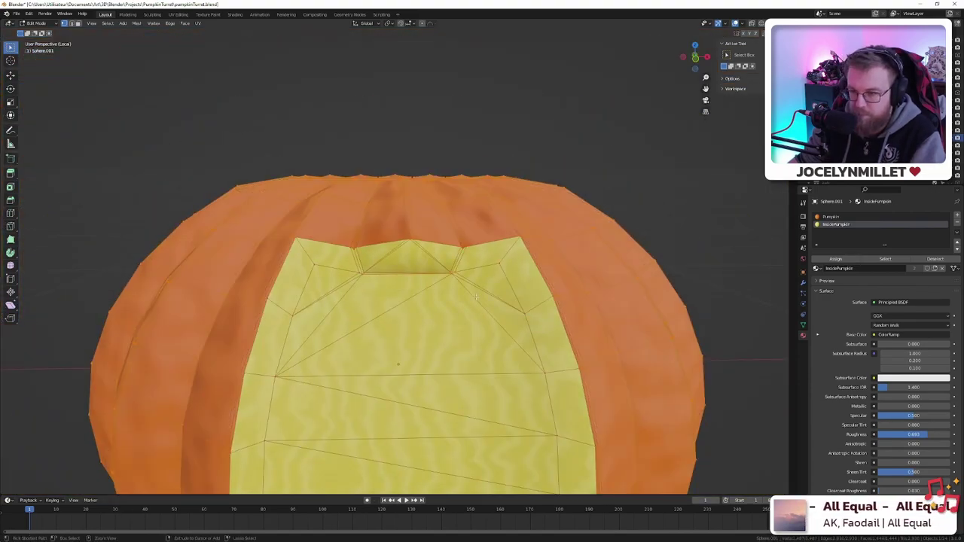
pyautogui.hotkey('ctrl', 't')
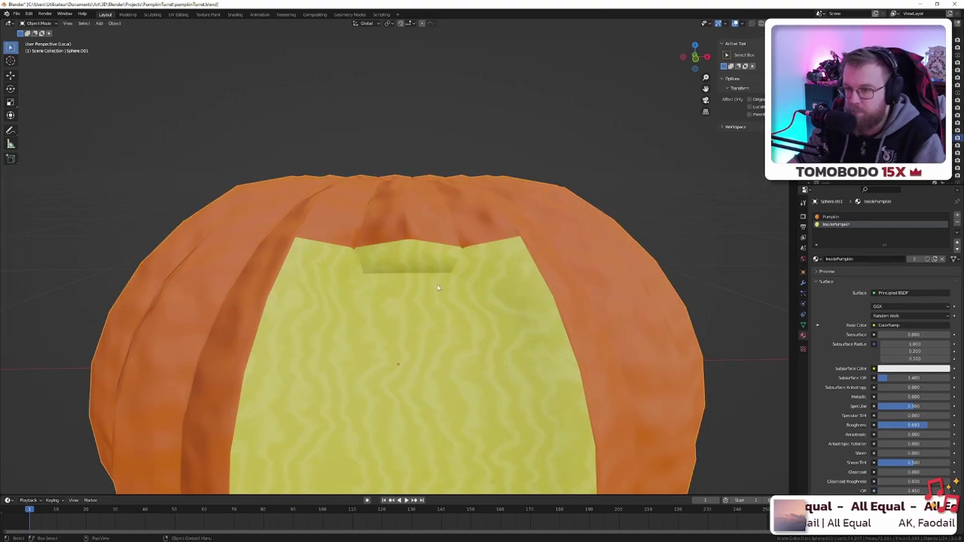
pyautogui.scroll(5, 422, 279)
pyautogui.press('Tab')
# - Examine the notch's shading up close and against the whole pumpkin in Object Mode
pyautogui.scroll(-4, 420, 279)
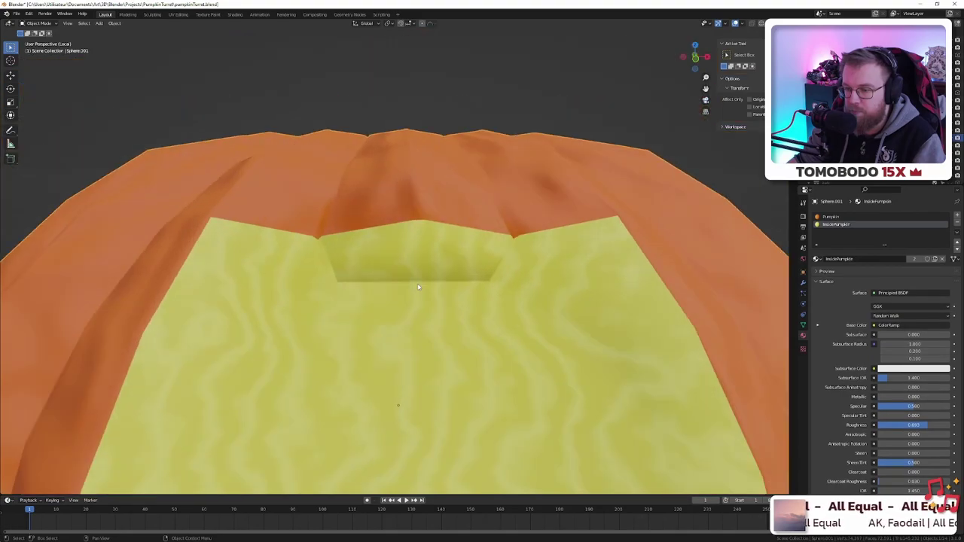
pyautogui.scroll(2, 419, 286)
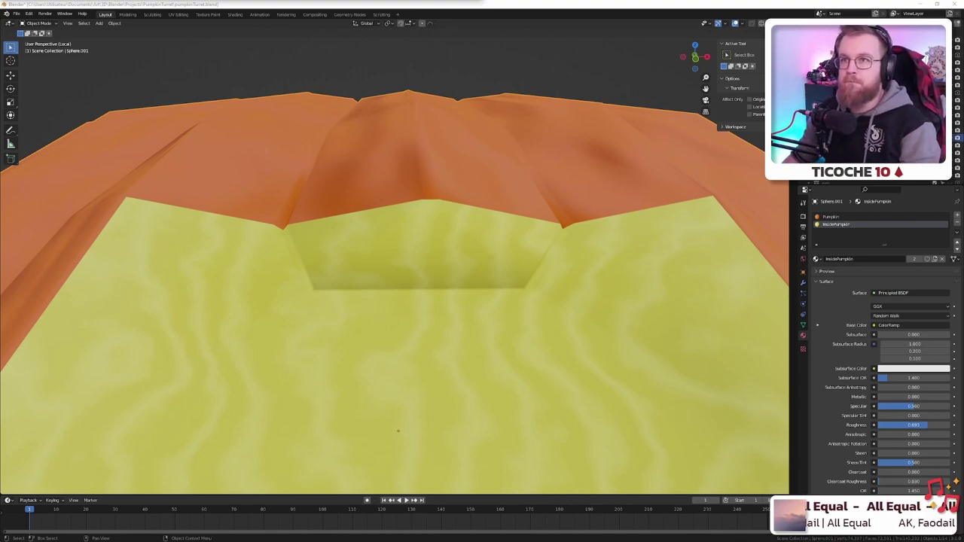
pyautogui.click(458, 9)
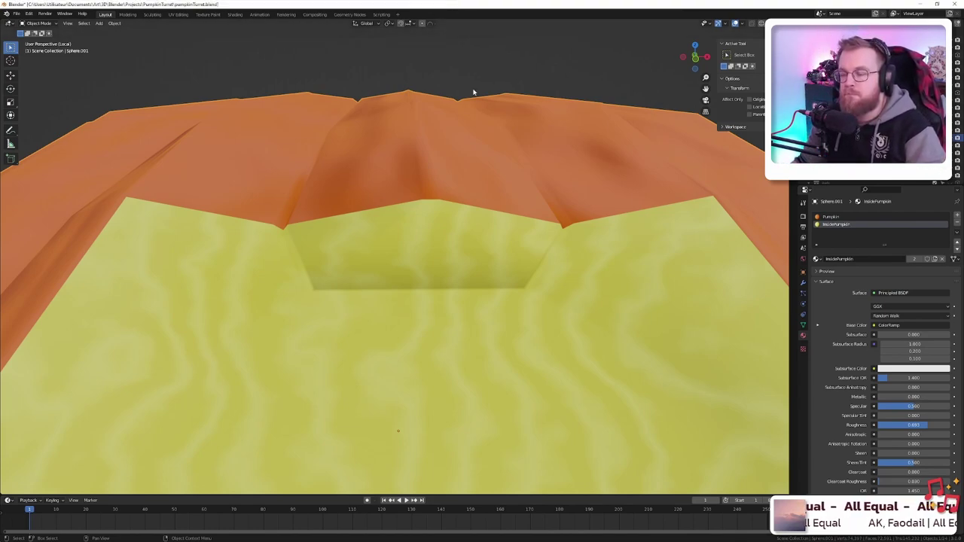
pyautogui.scroll(-8, 472, 118)
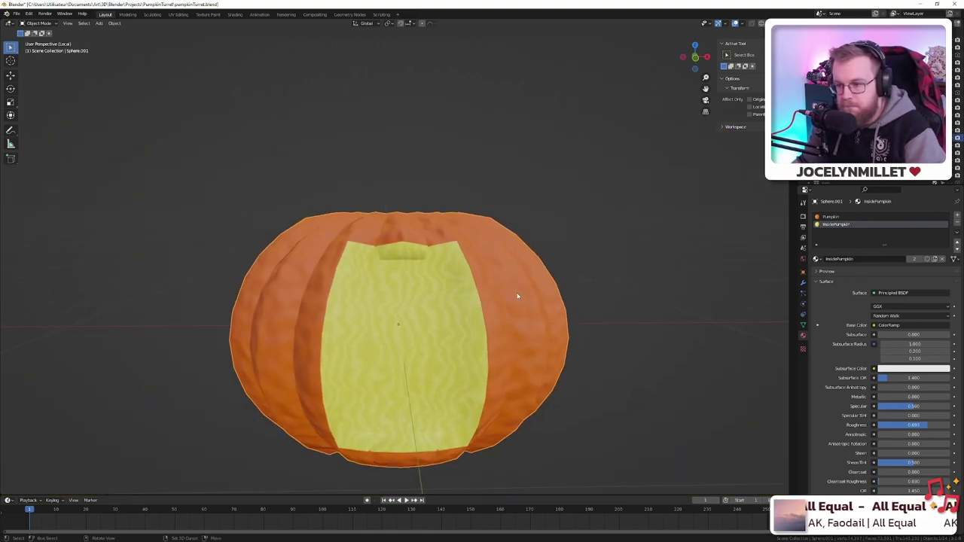
pyautogui.scroll(8, 390, 265)
pyautogui.scroll(-6, 394, 262)
pyautogui.moveTo(426, 323); pyautogui.dragTo(406, 263, button='middle')
pyautogui.scroll(5, 377, 250)
# - Dissolve the triangulated notch faces back into a single face and check it in Object Mode
pyautogui.press('Tab')
pyautogui.scroll(3, 350, 272)
pyautogui.scroll(2, 350, 272)
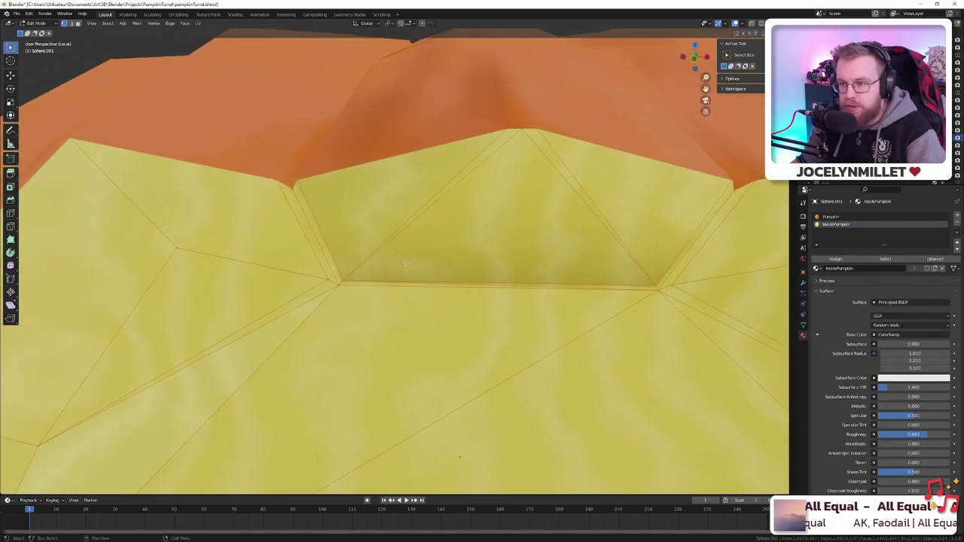
pyautogui.hotkey('alt', 'a')
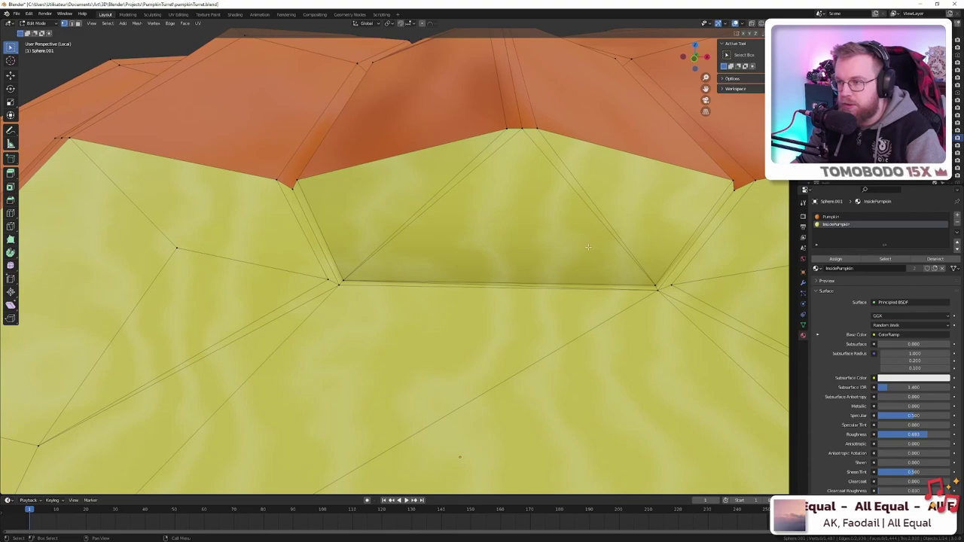
pyautogui.moveTo(625, 249); pyautogui.dragTo(625, 248)
pyautogui.press('x')
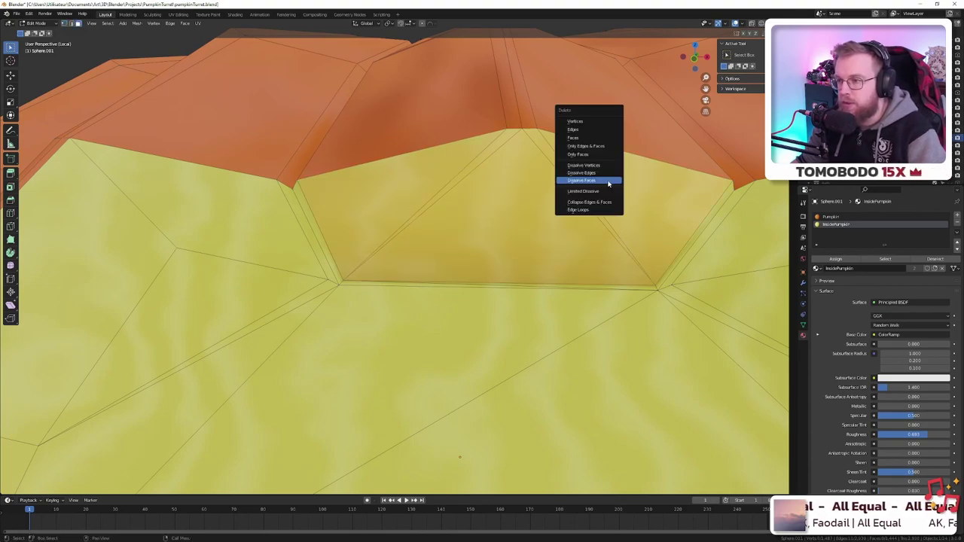
pyautogui.click(609, 183)
pyautogui.moveTo(608, 183); pyautogui.dragTo(558, 228, button='middle')
pyautogui.press('x')
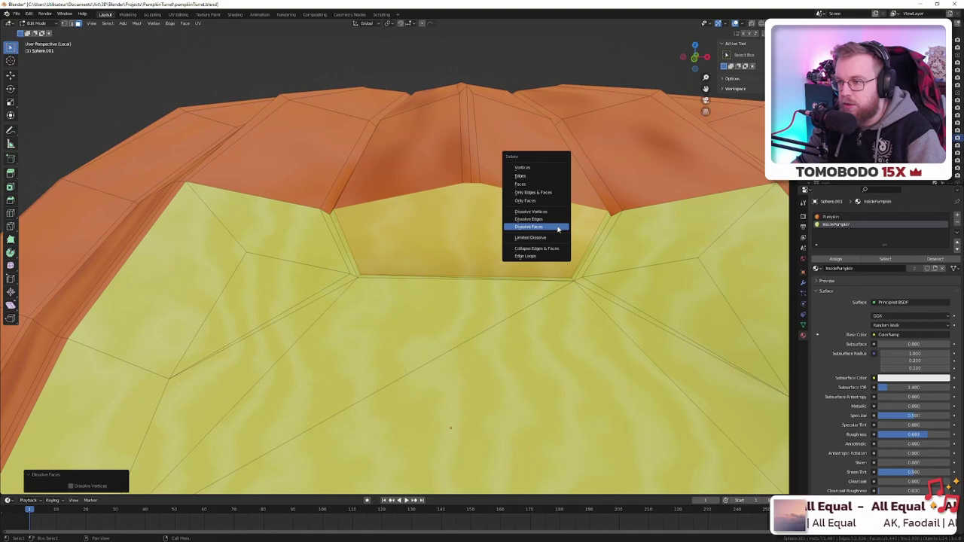
pyautogui.click(558, 227)
pyautogui.press('Tab')
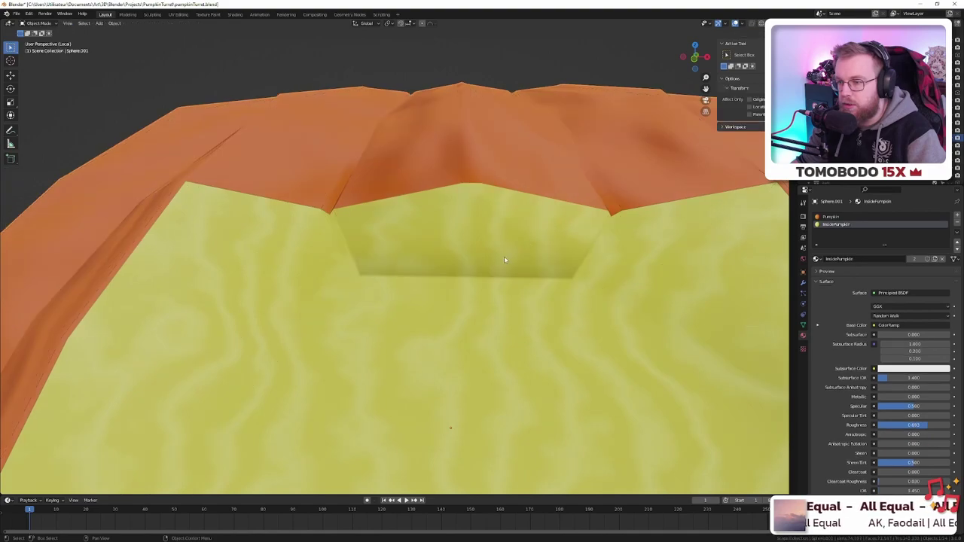
# - Delete the inner vertices at both lower corners of the notch in Edit Mode with X-ray enabled
pyautogui.scroll(6, 415, 263)
pyautogui.scroll(-2, 363, 285)
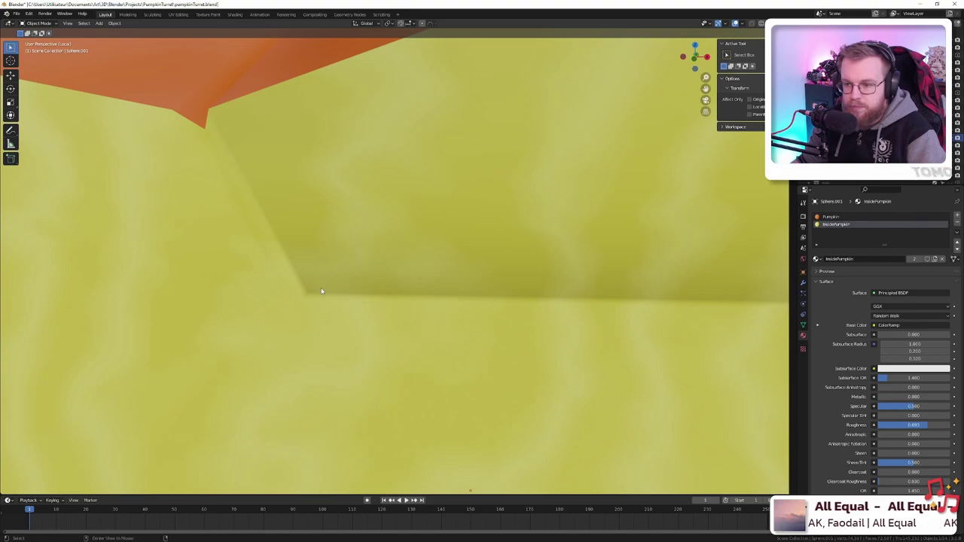
pyautogui.hotkey('alt', 'z')
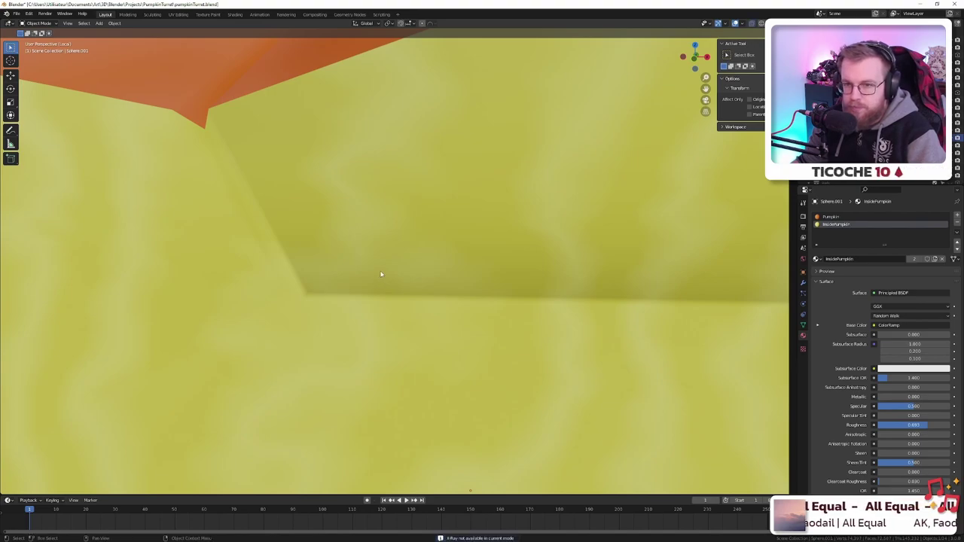
pyautogui.press('Tab')
pyautogui.press('1')
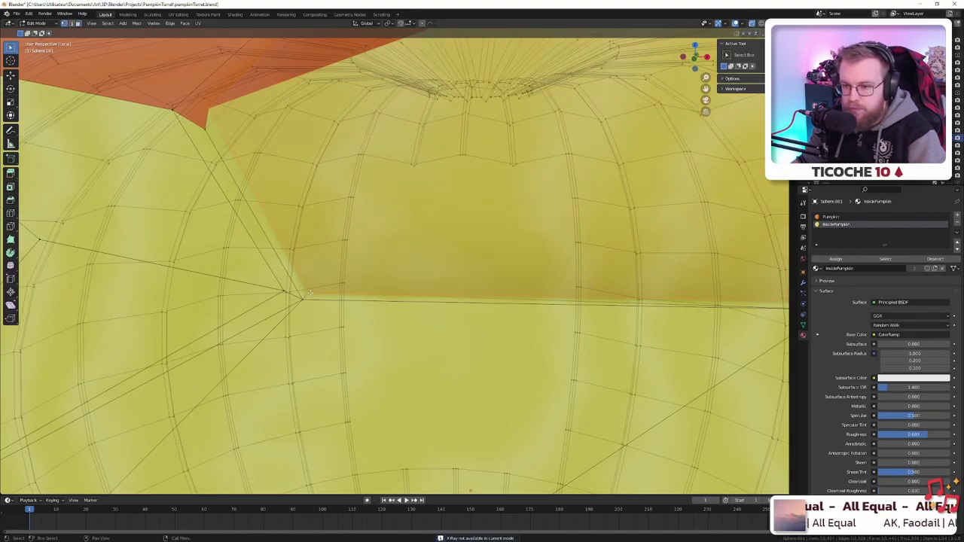
pyautogui.scroll(-5, 345, 289)
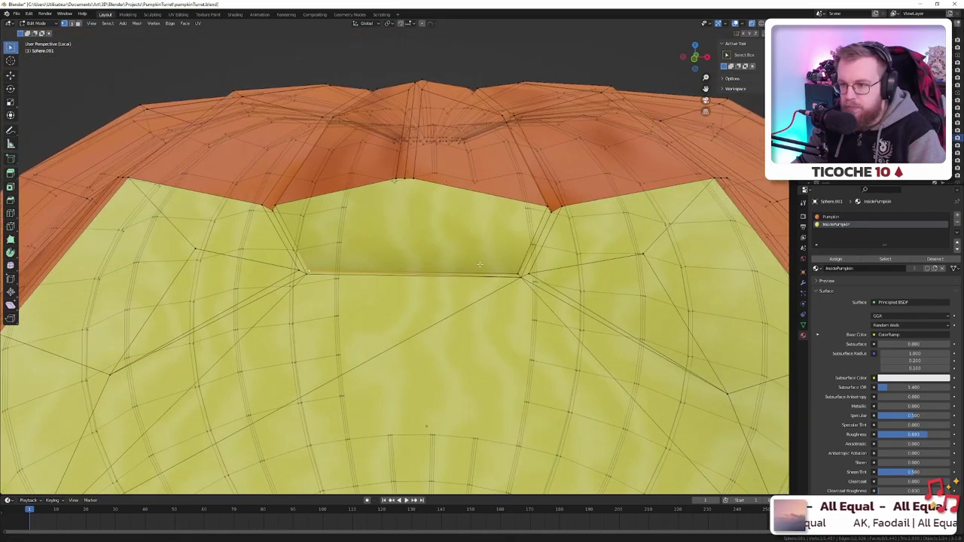
pyautogui.scroll(2, 374, 269)
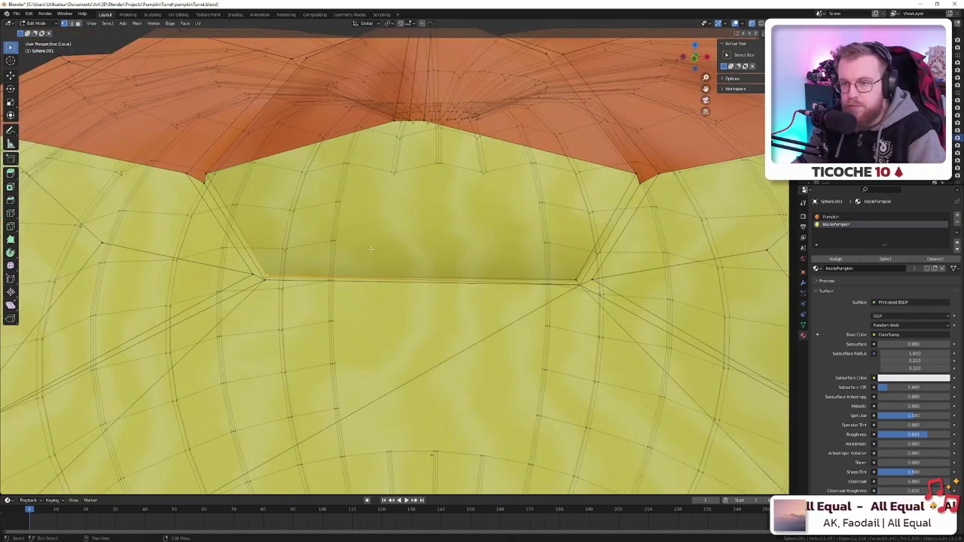
pyautogui.moveTo(363, 242)
pyautogui.mouseDown(button='middle')
pyautogui.moveTo(367, 254)
pyautogui.moveTo(359, 241)
pyautogui.mouseUp(button='middle')
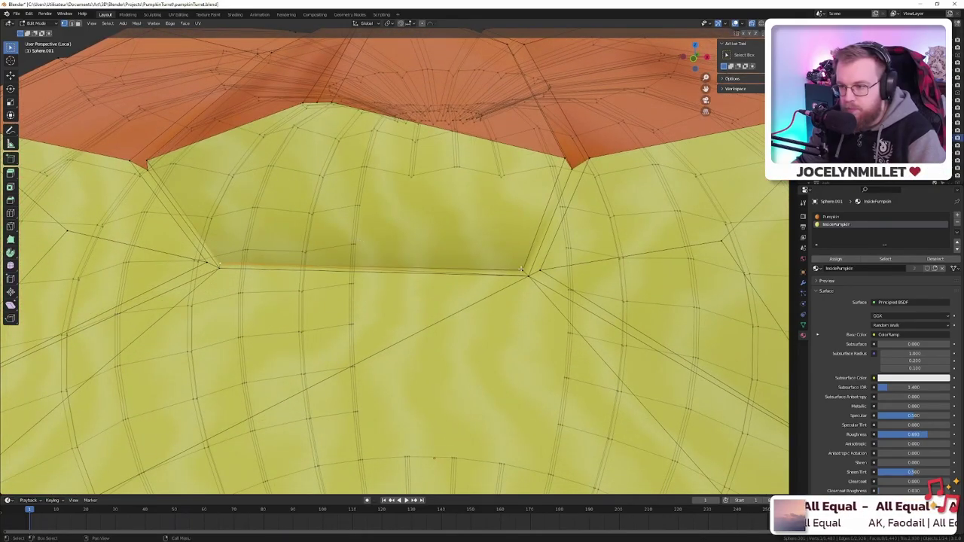
pyautogui.press('x')
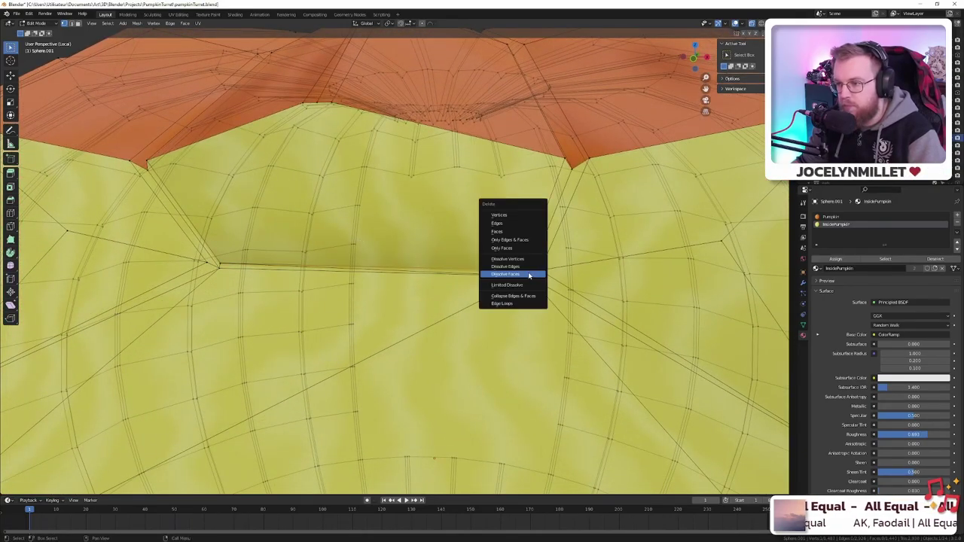
pyautogui.click(518, 218)
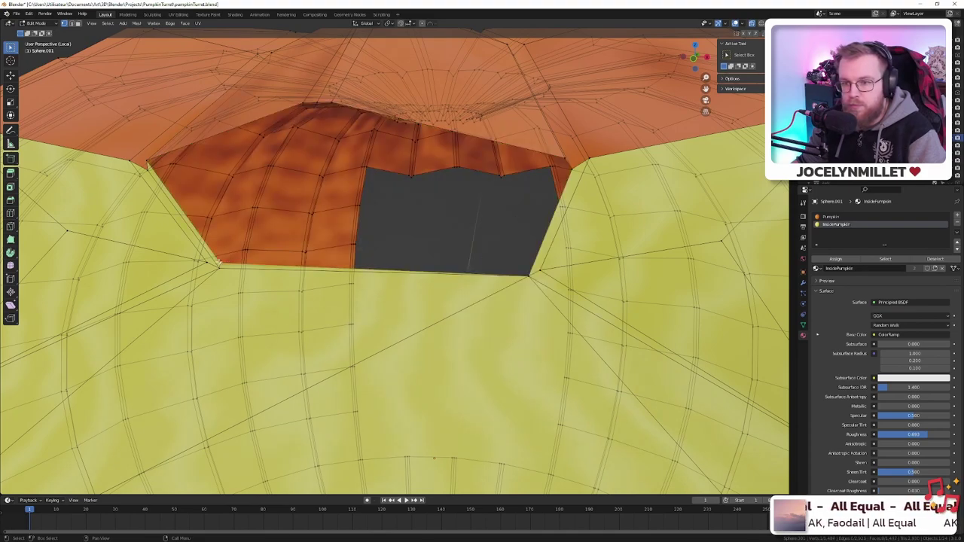
pyautogui.press('x')
pyautogui.click(218, 261)
# - Fill the open notch with a new face across its boundary vertices
pyautogui.moveTo(218, 260); pyautogui.dragTo(251, 254, button='middle')
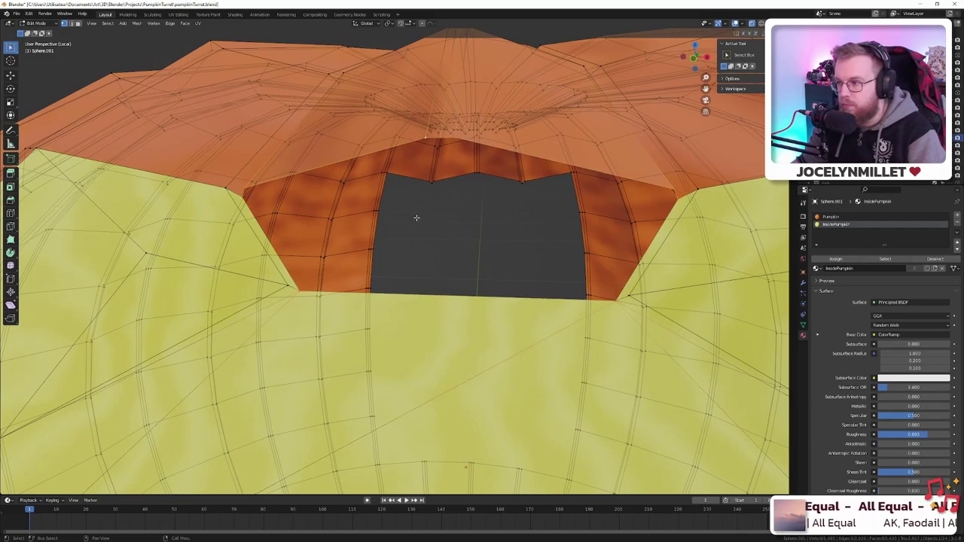
pyautogui.moveTo(416, 218); pyautogui.dragTo(401, 271, button='middle')
pyautogui.press('f')
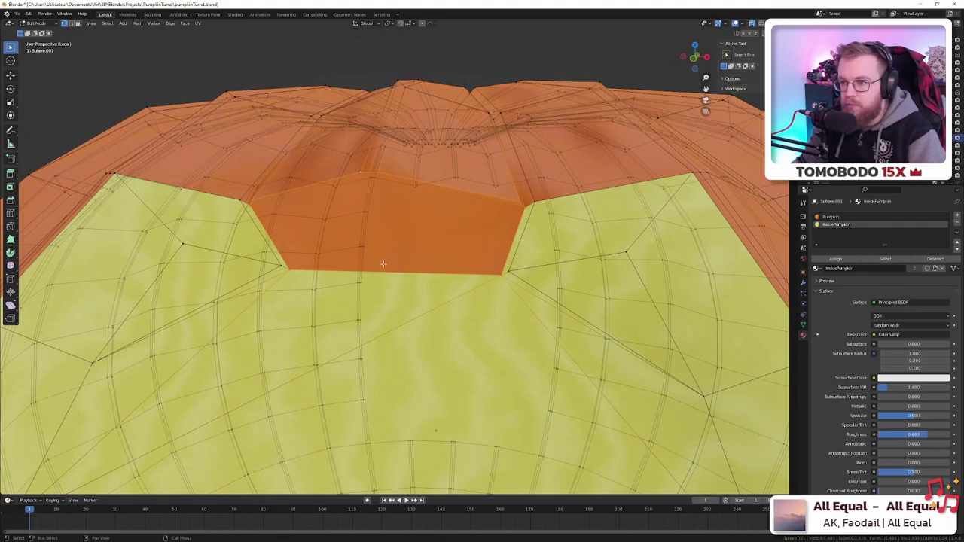
# - Assign the InsidePumpkin material to the new notch face and check the front panel in Object Mode
pyautogui.scroll(-8, 434, 331)
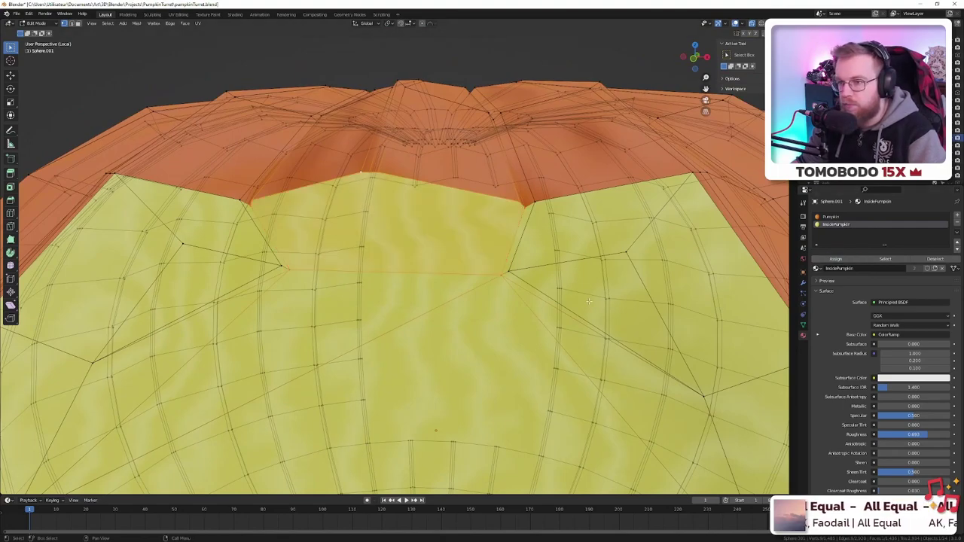
pyautogui.press('Tab')
pyautogui.scroll(7, 432, 332)
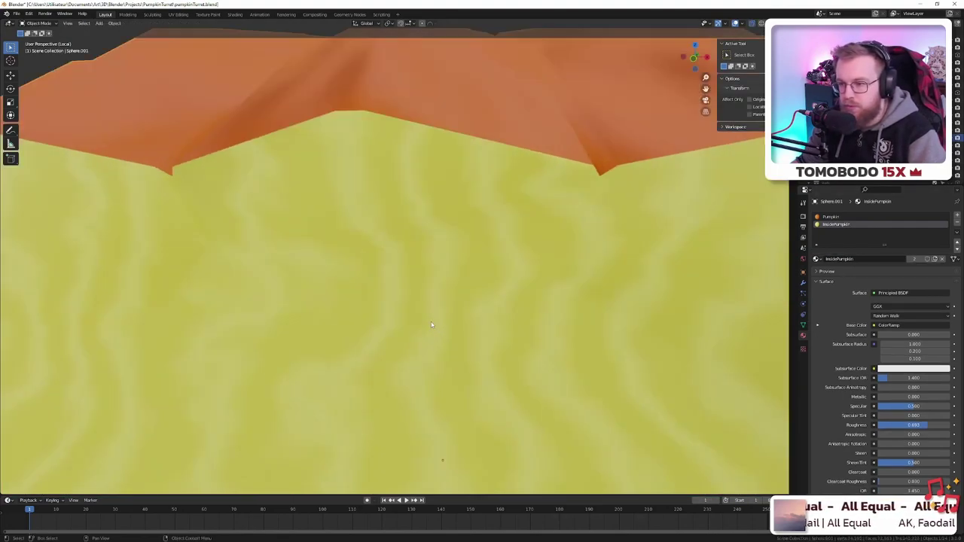
pyautogui.scroll(-9, 431, 324)
pyautogui.scroll(2, 430, 321)
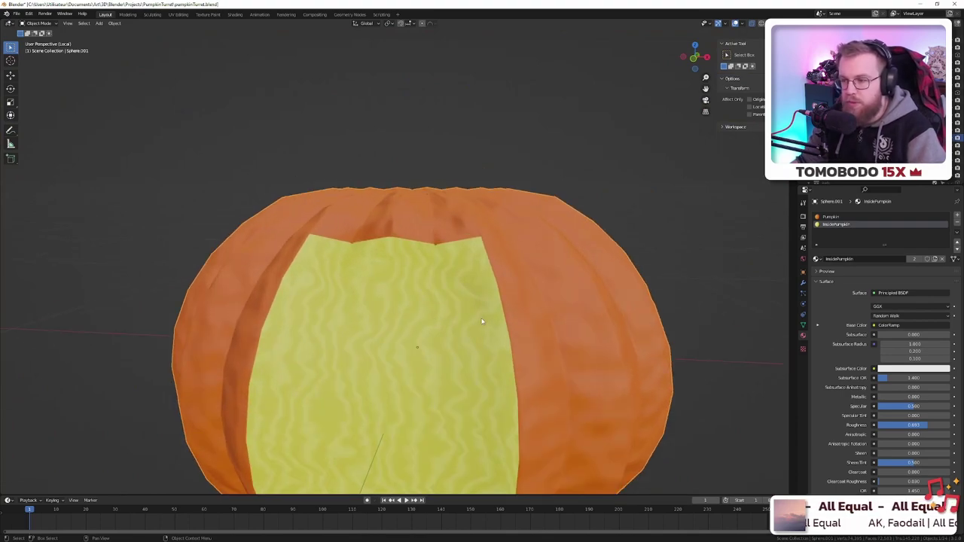
pyautogui.moveTo(482, 322)
pyautogui.mouseDown(button='middle')
pyautogui.moveTo(463, 305)
pyautogui.moveTo(367, 309)
pyautogui.moveTo(420, 346)
pyautogui.moveTo(400, 327)
pyautogui.moveTo(317, 316)
pyautogui.moveTo(449, 315)
pyautogui.moveTo(422, 330)
pyautogui.moveTo(505, 294)
pyautogui.moveTo(489, 283)
pyautogui.moveTo(467, 288)
pyautogui.moveTo(477, 311)
pyautogui.moveTo(505, 313)
pyautogui.moveTo(489, 316)
pyautogui.moveTo(535, 296)
pyautogui.mouseUp(button='middle')
pyautogui.scroll(3, 521, 299)
pyautogui.scroll(-3, 521, 299)
pyautogui.scroll(2, 476, 311)
# - Leave Local View and inspect the pumpkin body within the whole turret in Rendered shading
pyautogui.press('z')
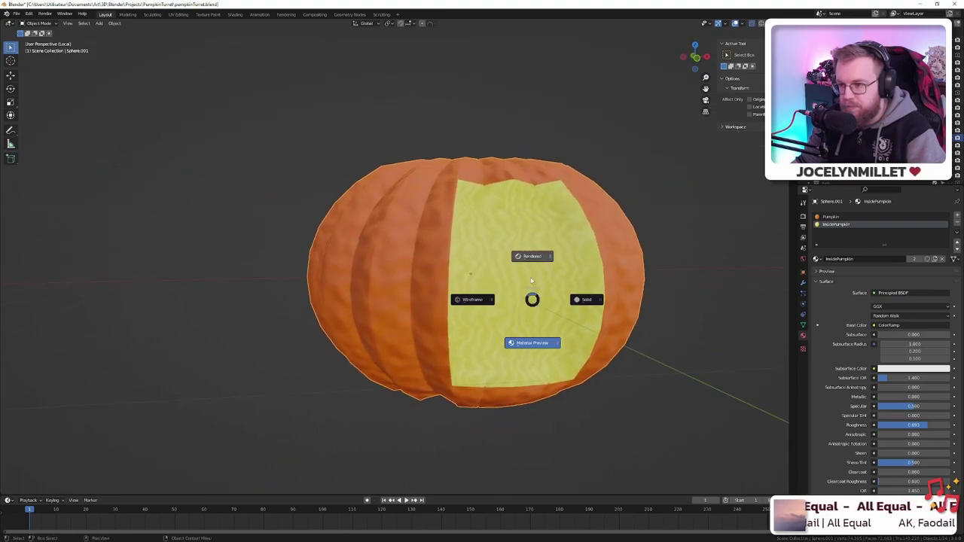
pyautogui.click(531, 256)
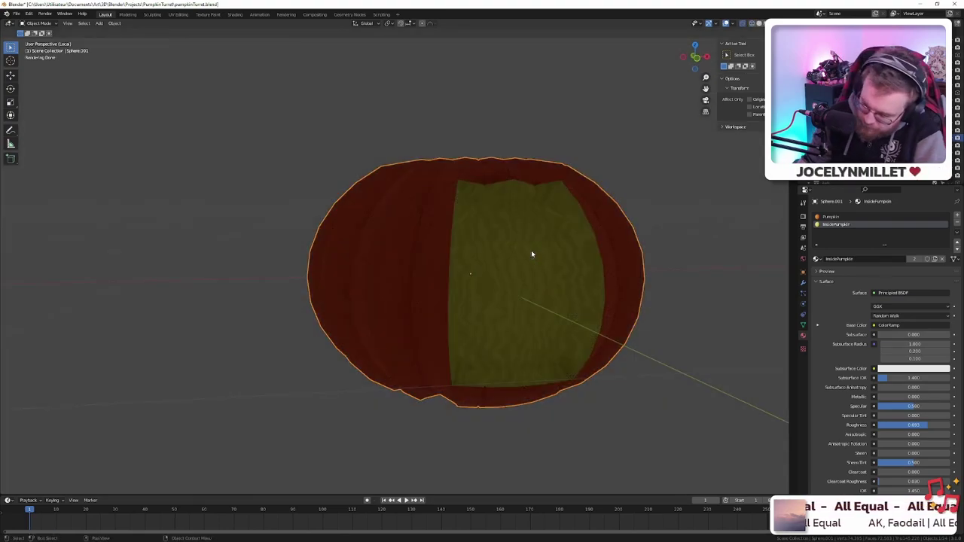
pyautogui.press('KP_Divide')
pyautogui.moveTo(392, 300); pyautogui.dragTo(493, 311, button='middle')
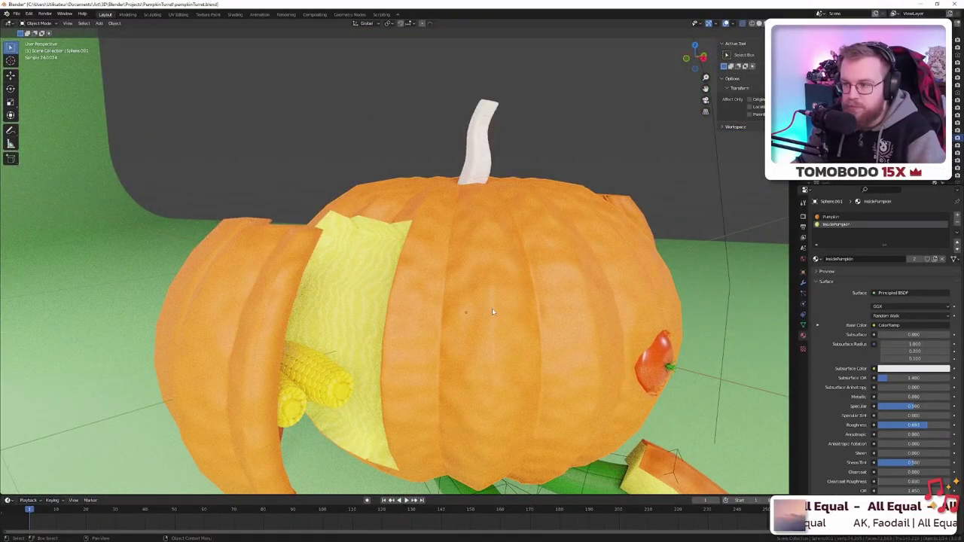
pyautogui.moveTo(493, 312); pyautogui.dragTo(600, 381, button='middle')
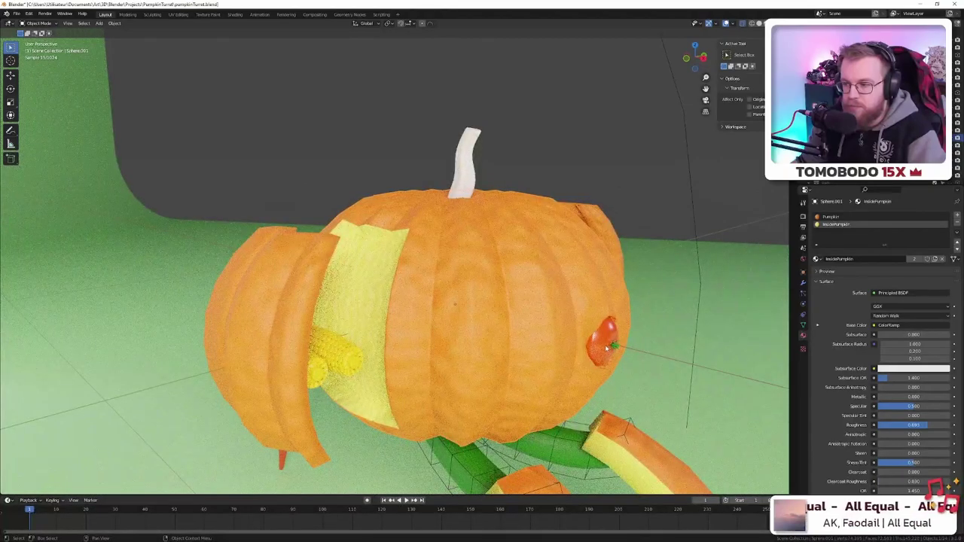
# - Try enlarging the tomato eye by a factor of about 1.157 to fill its socket
pyautogui.click(601, 346)
pyautogui.moveTo(663, 337); pyautogui.dragTo(626, 342, button='middle')
pyautogui.scroll(3, 627, 343)
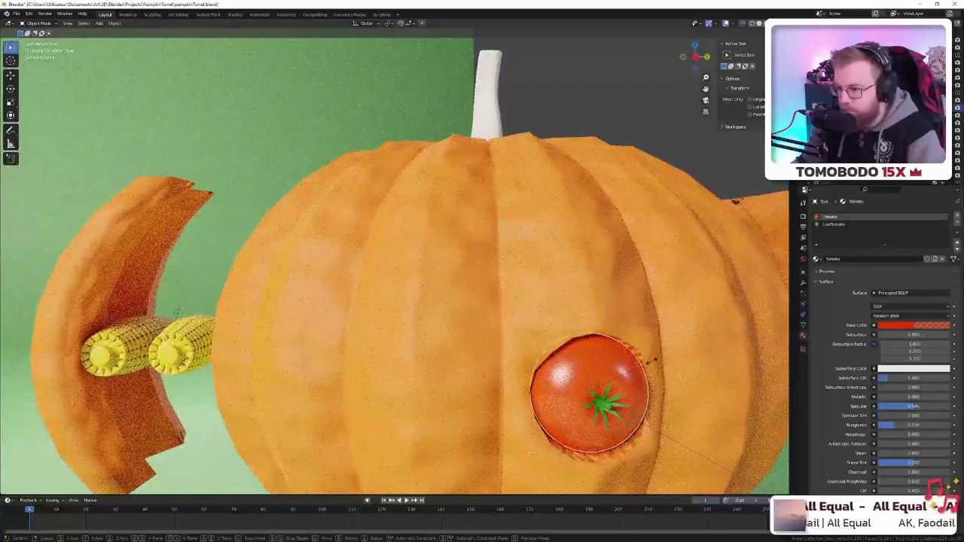
pyautogui.press('s')
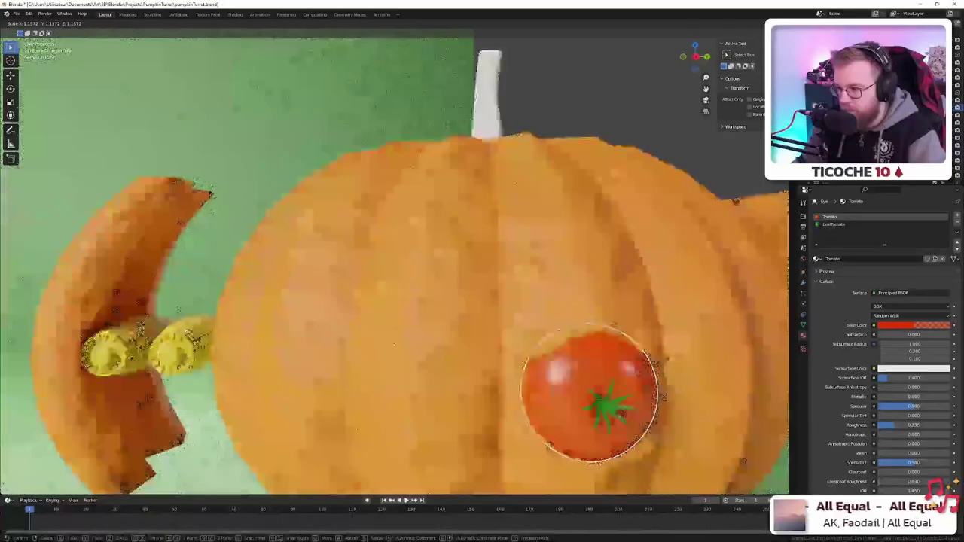
pyautogui.click(697, 355)
pyautogui.moveTo(697, 355); pyautogui.dragTo(639, 355, button='middle')
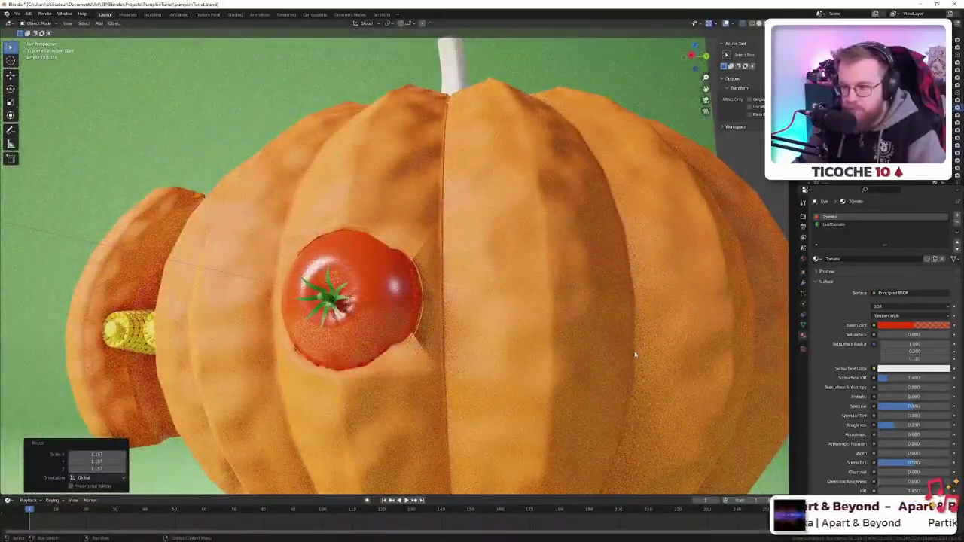
pyautogui.hotkey('ctrl', 'z')
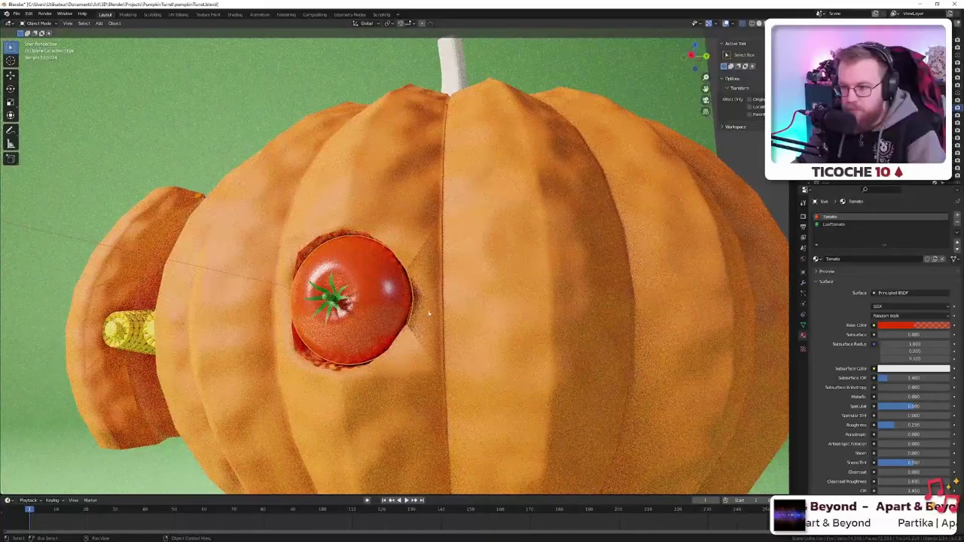
# - Examine the gaps around the tomato eye's socket in Material Preview and in Rendered shading
pyautogui.press('z')
pyautogui.click(465, 353)
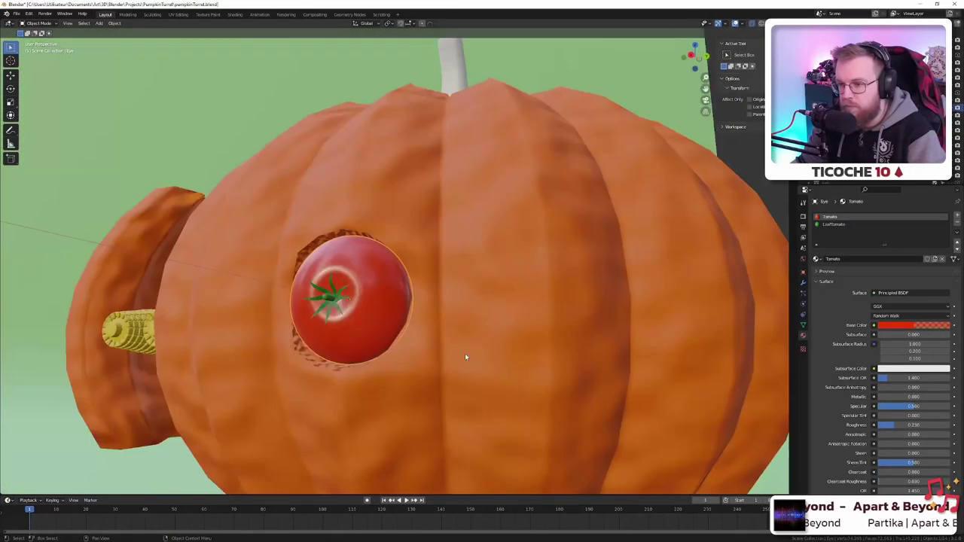
pyautogui.keyDown('shift'); pyautogui.moveTo(449, 337); pyautogui.dragTo(459, 351, button='middle'); pyautogui.keyUp('shift')
pyautogui.scroll(-2, 459, 351)
pyautogui.press('z')
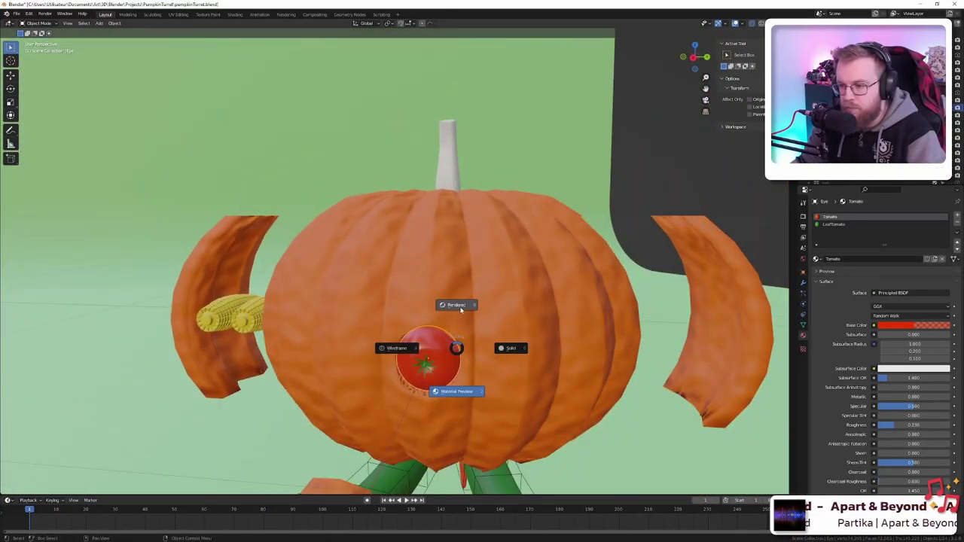
pyautogui.click(460, 309)
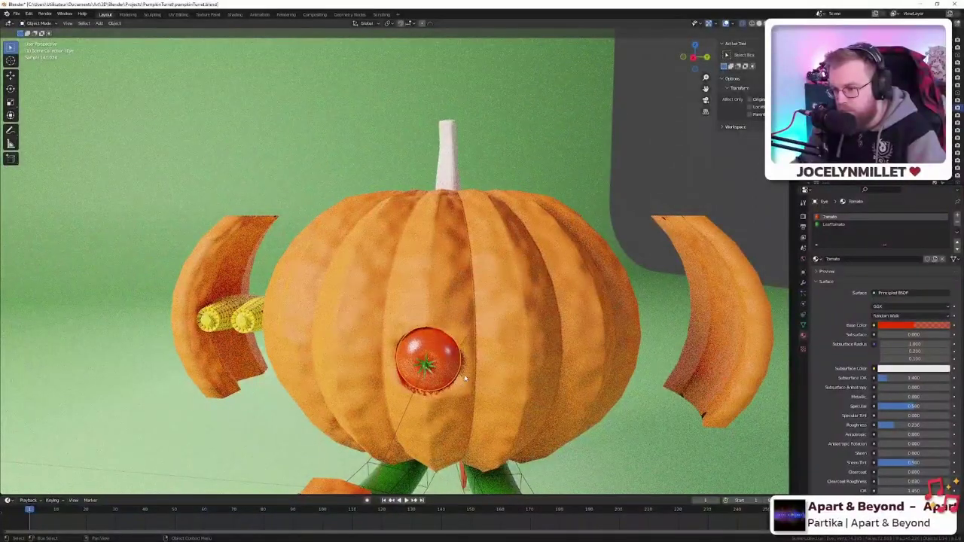
pyautogui.scroll(8, 465, 378)
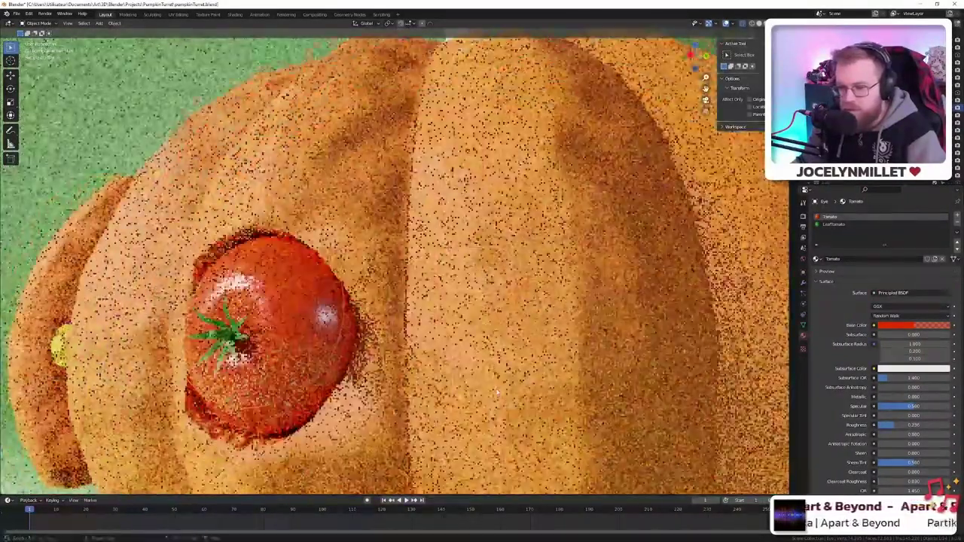
pyautogui.moveTo(497, 392); pyautogui.dragTo(482, 374, button='middle')
# - Enable viewport display of the pumpkin body's Subdivision modifier
pyautogui.click(339, 362)
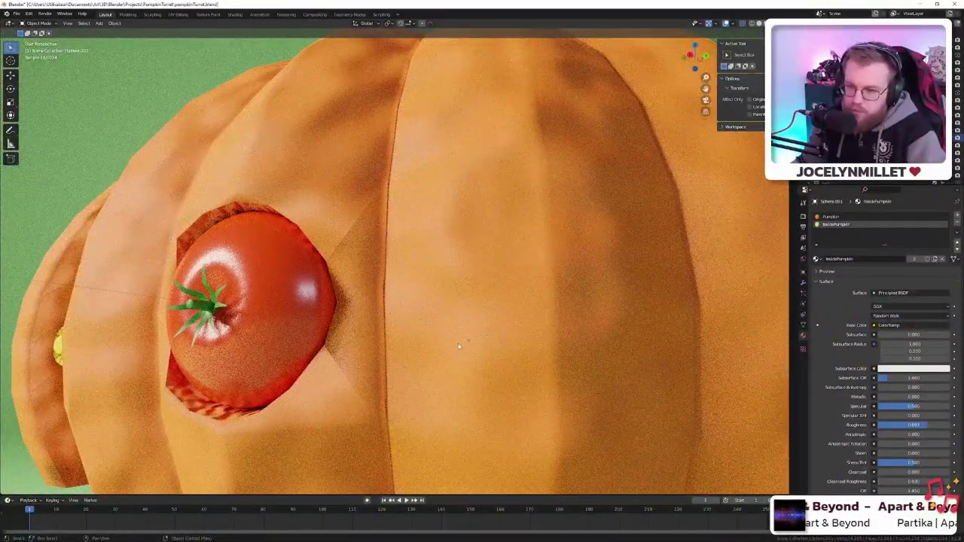
pyautogui.click(508, 360)
pyautogui.click(567, 328)
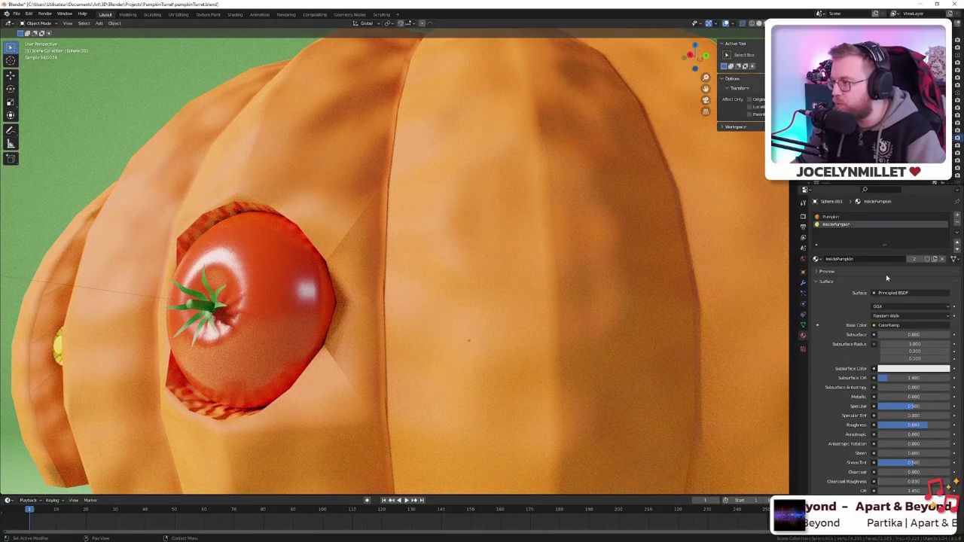
pyautogui.click(802, 284)
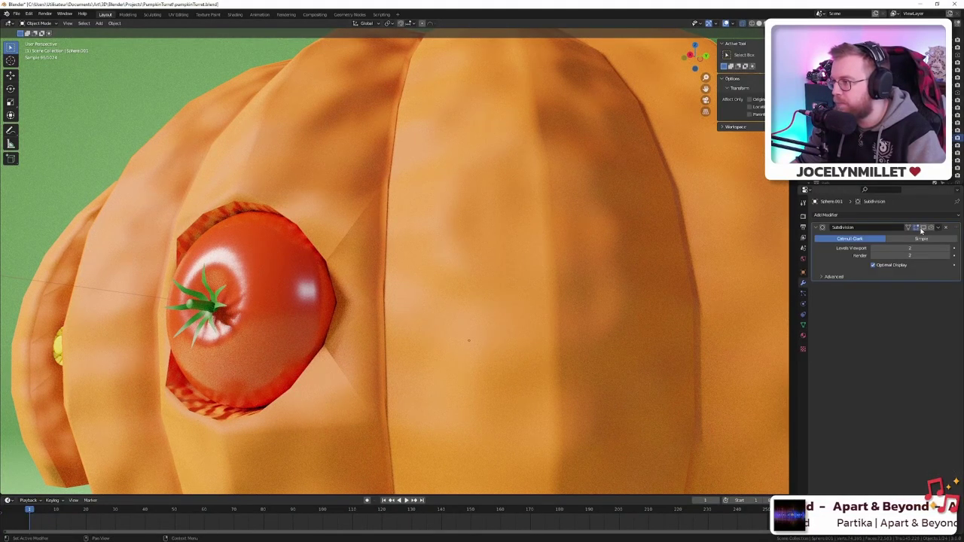
pyautogui.click(921, 228)
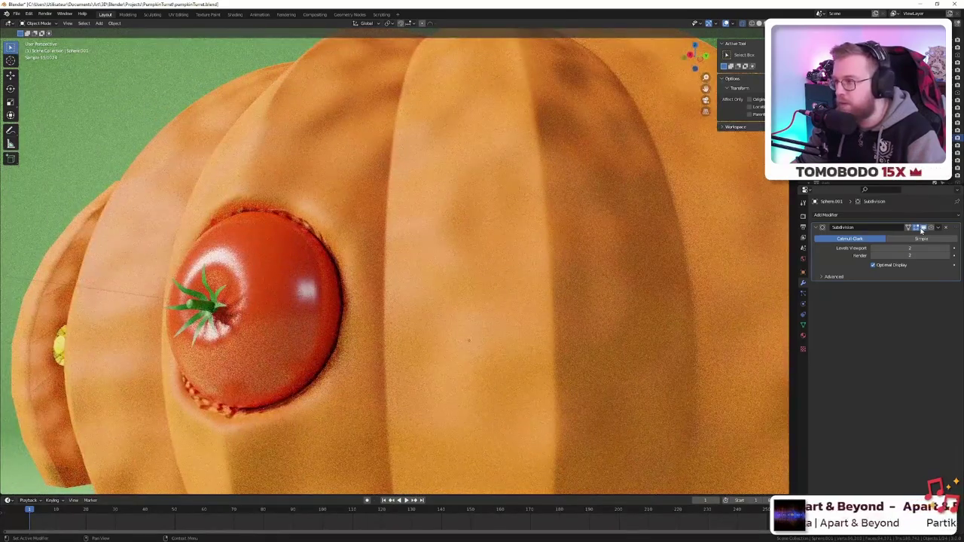
# - Compare the yellow panel's upper edge in Rendered shading with the Subdivision modifier shown and hidden
pyautogui.moveTo(321, 243); pyautogui.dragTo(389, 272, button='middle')
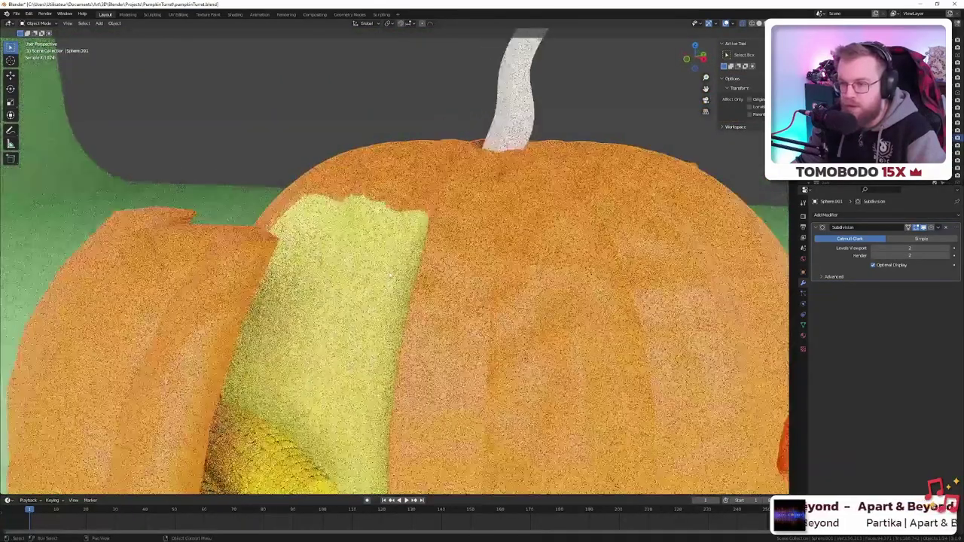
pyautogui.moveTo(325, 208); pyautogui.dragTo(367, 227, button='middle')
pyautogui.scroll(3, 386, 224)
pyautogui.scroll(2, 367, 228)
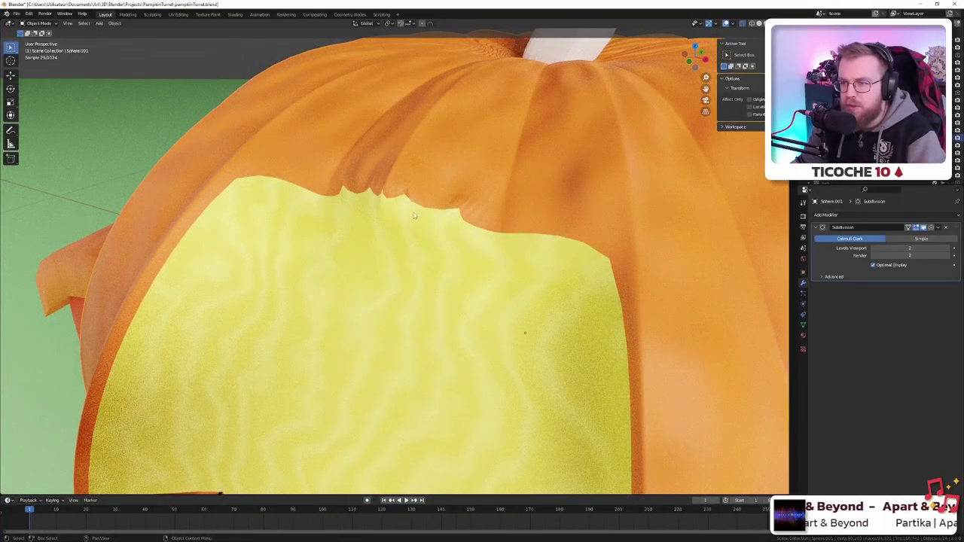
pyautogui.moveTo(378, 224); pyautogui.dragTo(408, 224, button='middle')
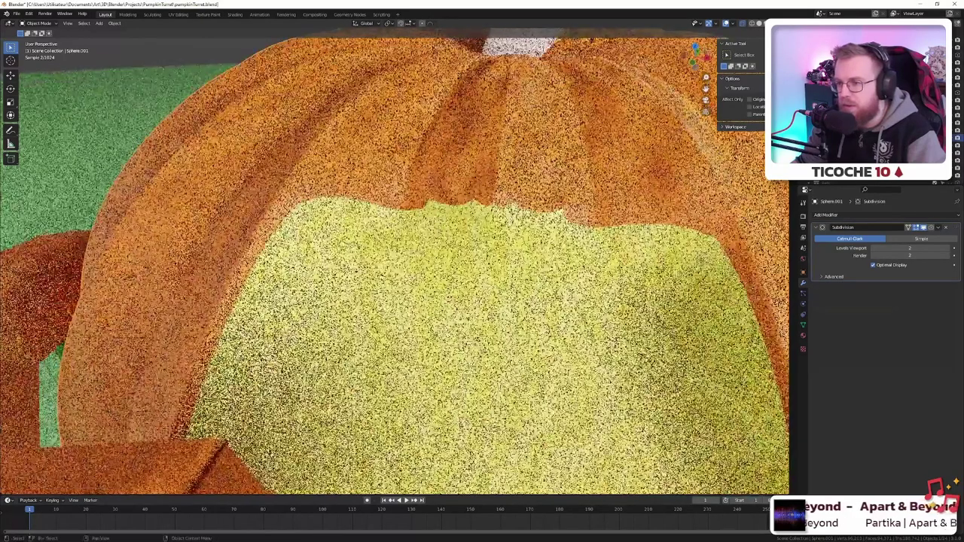
pyautogui.click(922, 227)
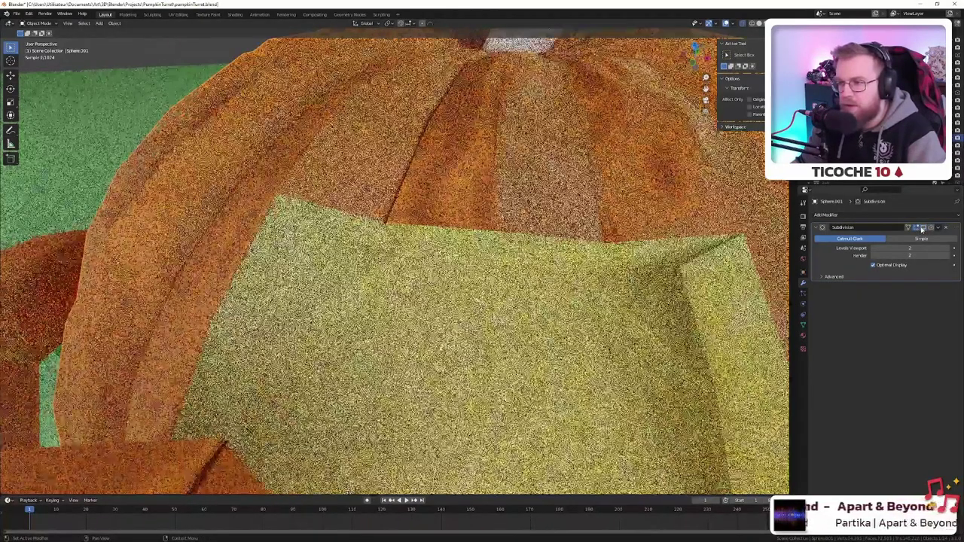
pyautogui.click(922, 228)
pyautogui.click(922, 228)
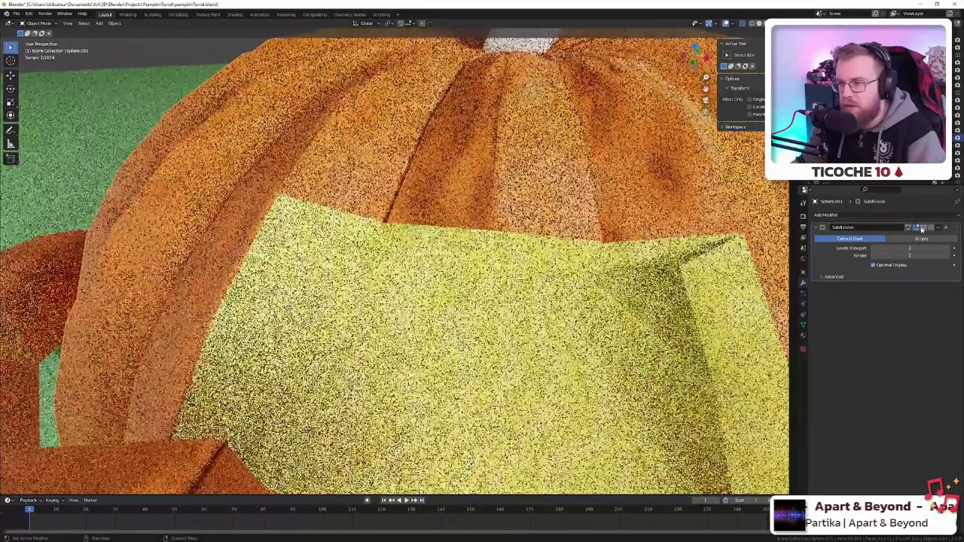
# - Open the pumpkin body in Edit Mode under Material Preview with the Subdivision modifier displayed in the viewport
pyautogui.press('z')
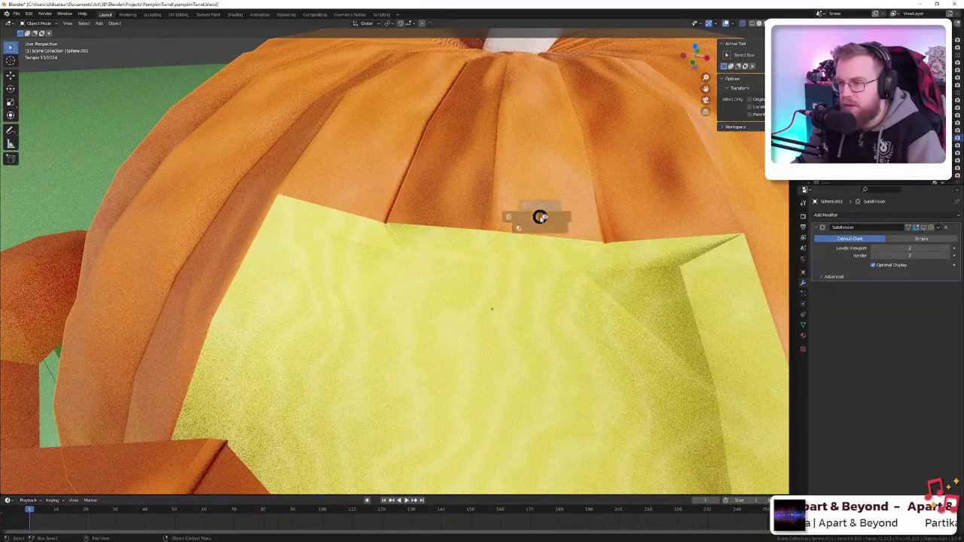
pyautogui.click(537, 262)
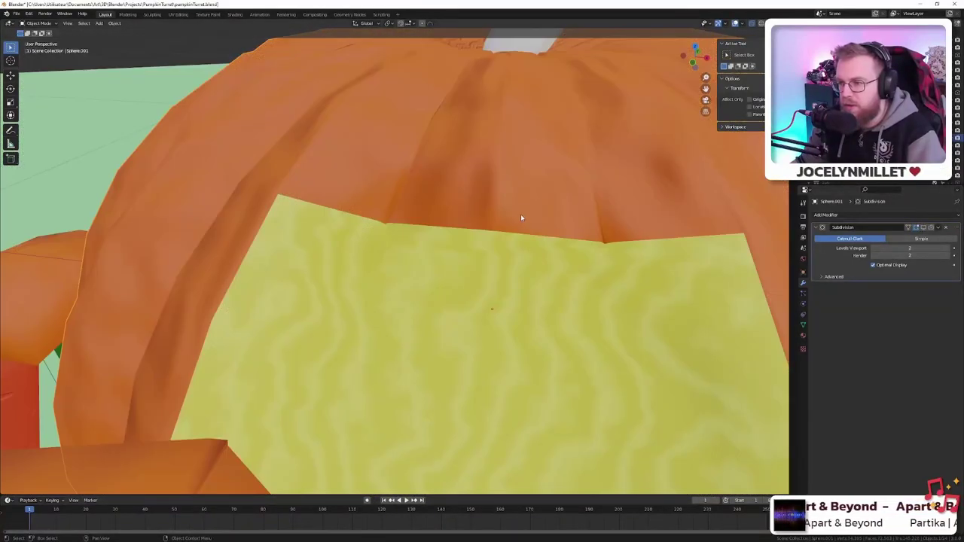
pyautogui.click(922, 227)
pyautogui.moveTo(647, 211); pyautogui.dragTo(520, 200, button='middle')
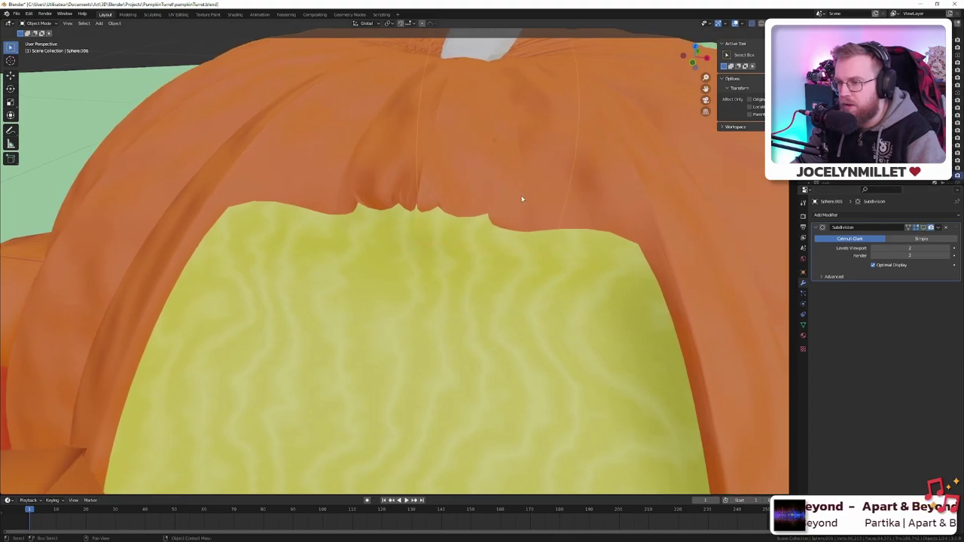
pyautogui.press('Tab')
pyautogui.scroll(2, 455, 247)
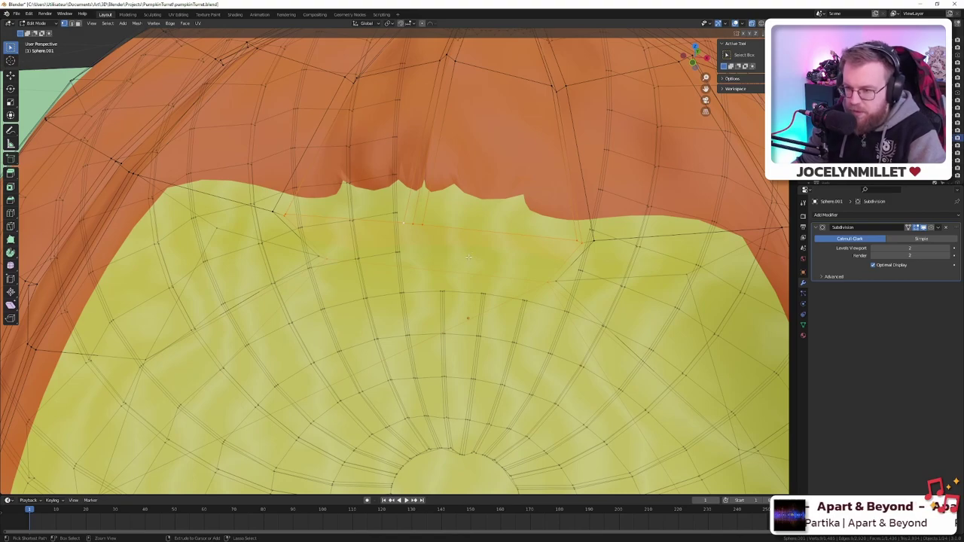
# - Try a single loop cut through the middle of the recess wall below the panel's upper edge
pyautogui.hotkey('ctrl', 'r')
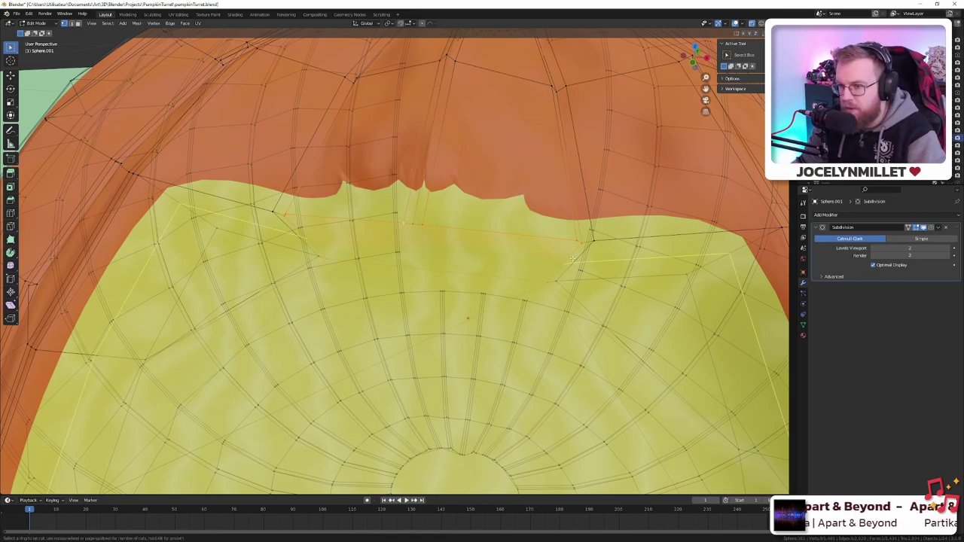
pyautogui.click(576, 243)
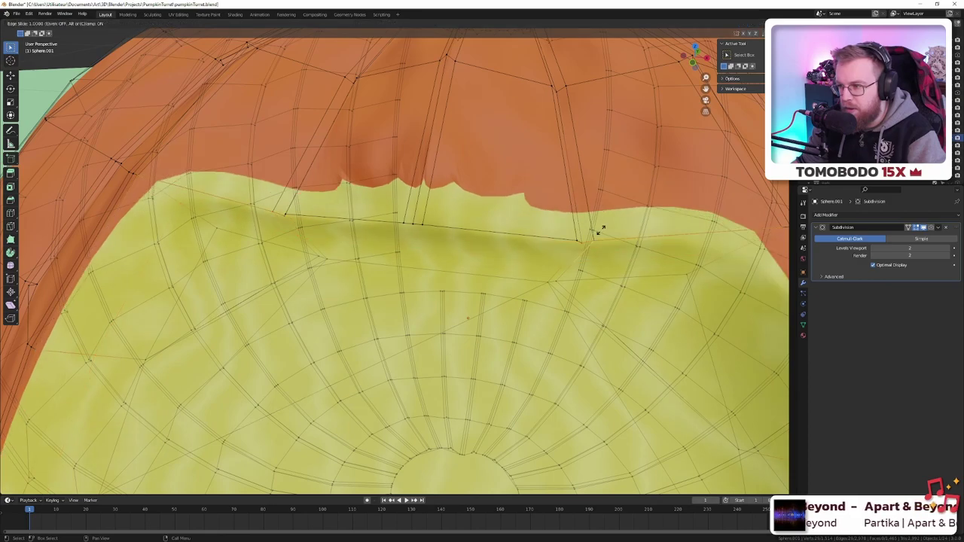
pyautogui.click(567, 261)
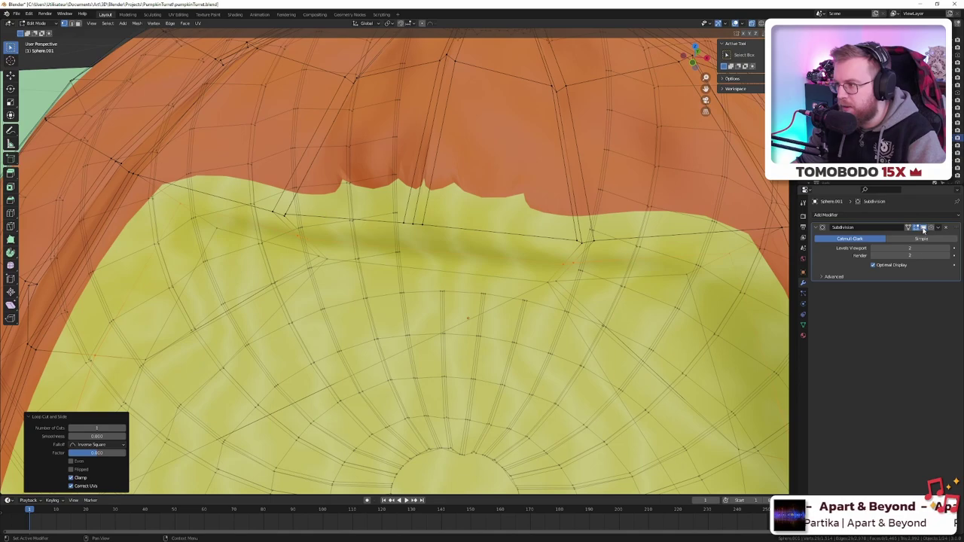
# - Add a loop cut close to the panel's rim with a slide factor of about 0.88 and check it with Subdivision displayed
pyautogui.click(923, 228)
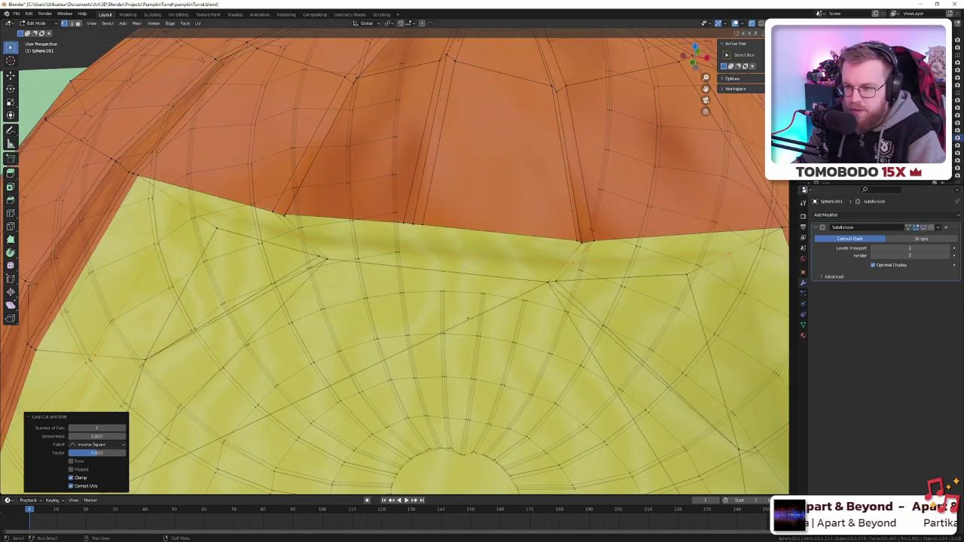
pyautogui.hotkey('ctrl', 'r')
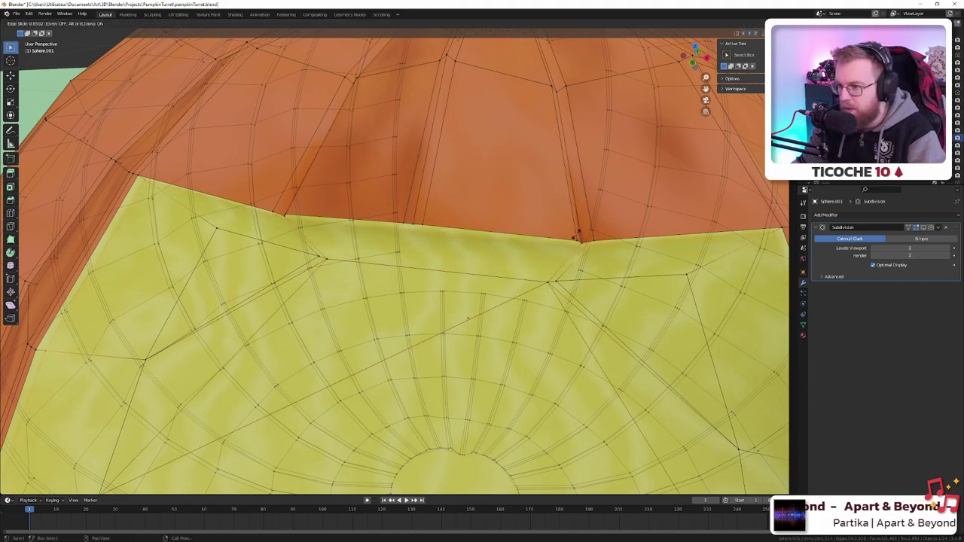
pyautogui.click(578, 233)
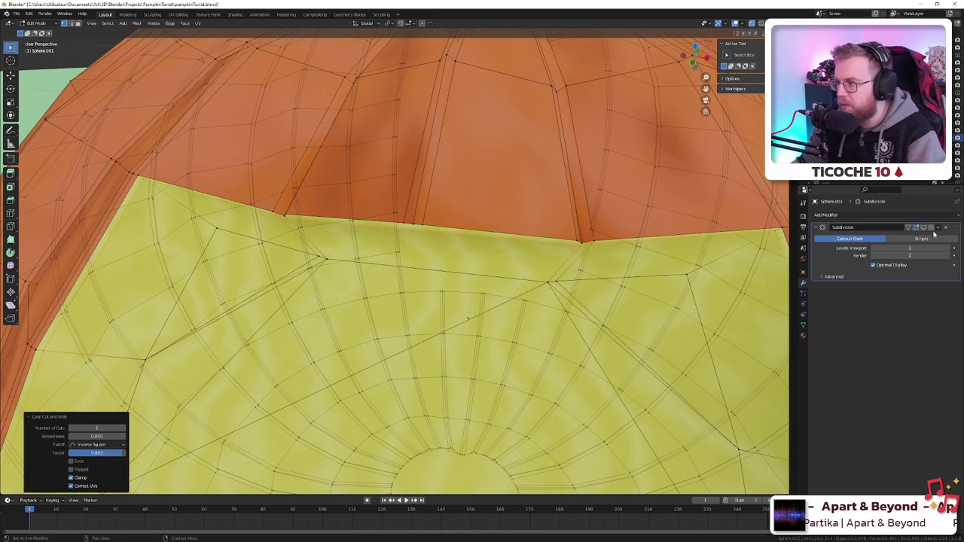
pyautogui.click(924, 228)
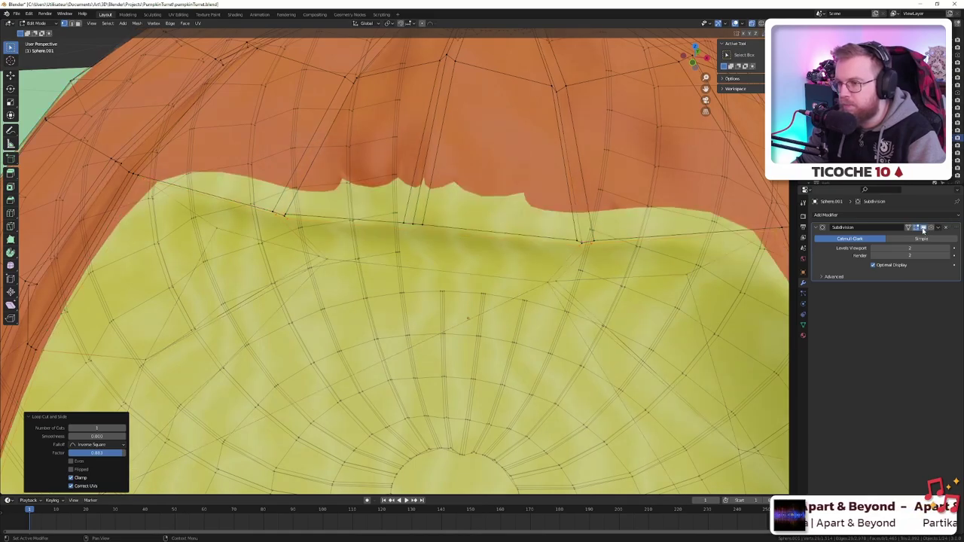
# - Add a loop cut on the orange shell just above the panel's upper rim, made with Subdivision hidden, and display Subdivision again
pyautogui.click(924, 228)
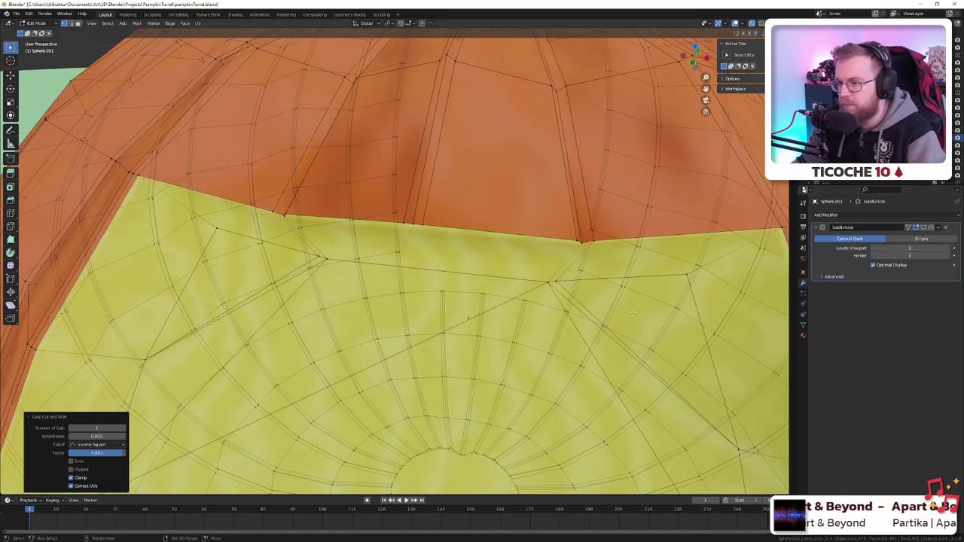
pyautogui.moveTo(632, 312)
pyautogui.mouseDown(button='middle')
pyautogui.moveTo(580, 346)
pyautogui.moveTo(631, 317)
pyautogui.mouseUp(button='middle')
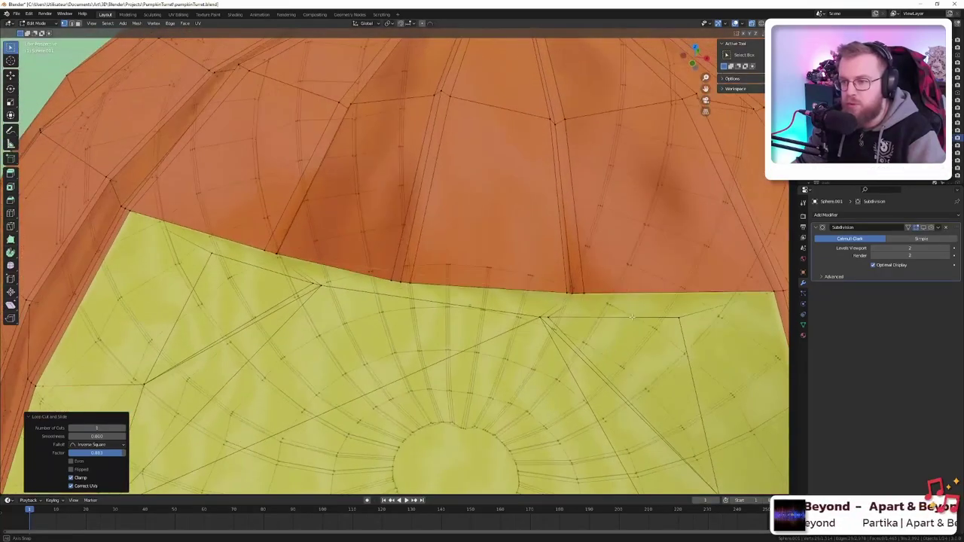
pyautogui.hotkey('ctrl', 'r')
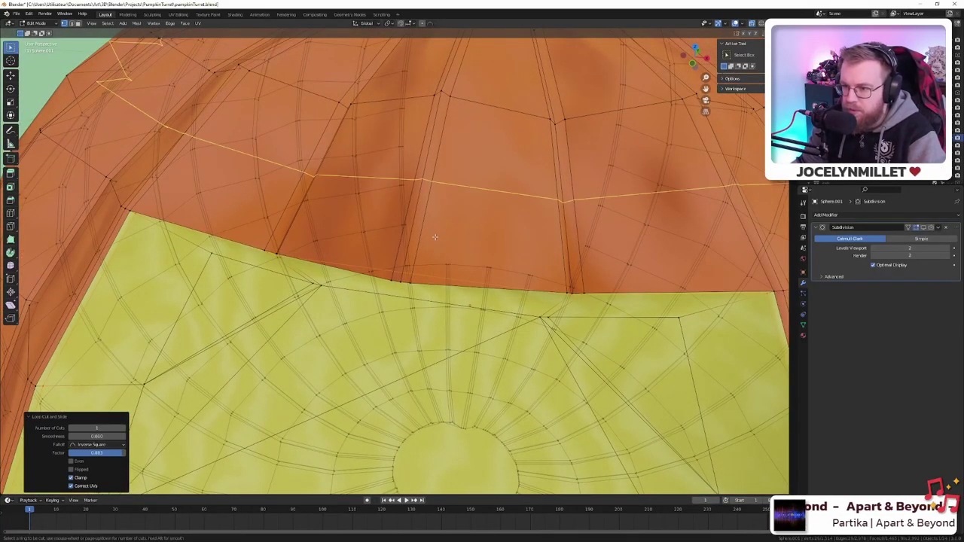
pyautogui.click(417, 260)
pyautogui.click(405, 319)
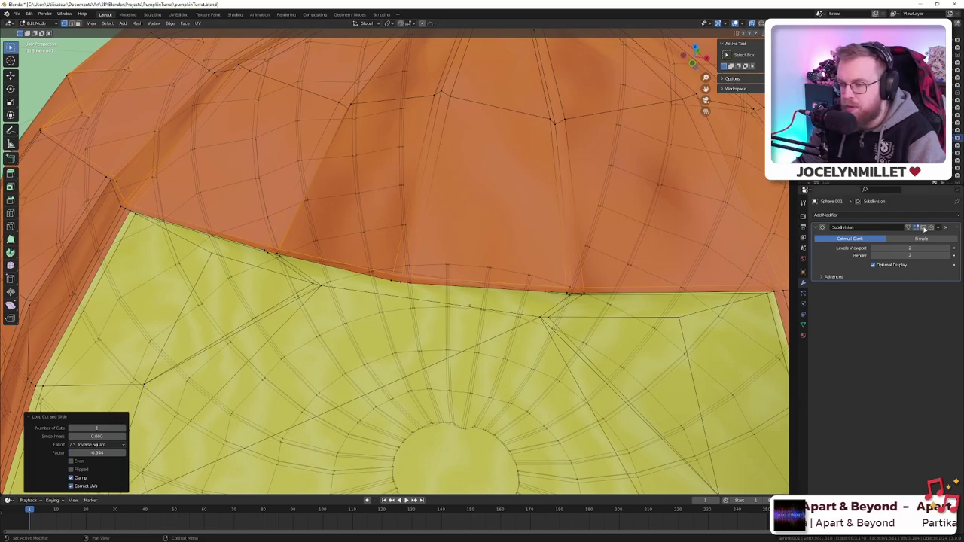
pyautogui.click(924, 228)
# - Add a loop cut on the orange shell close to the panel's lower rim and check it with Subdivision displayed
pyautogui.scroll(-6, 586, 309)
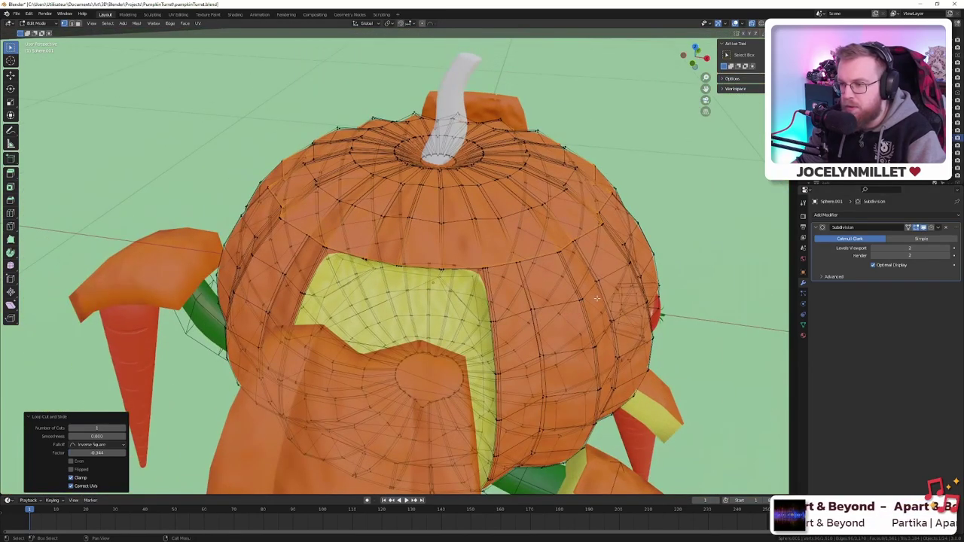
pyautogui.moveTo(597, 299); pyautogui.dragTo(377, 373, button='middle')
pyautogui.scroll(4, 350, 381)
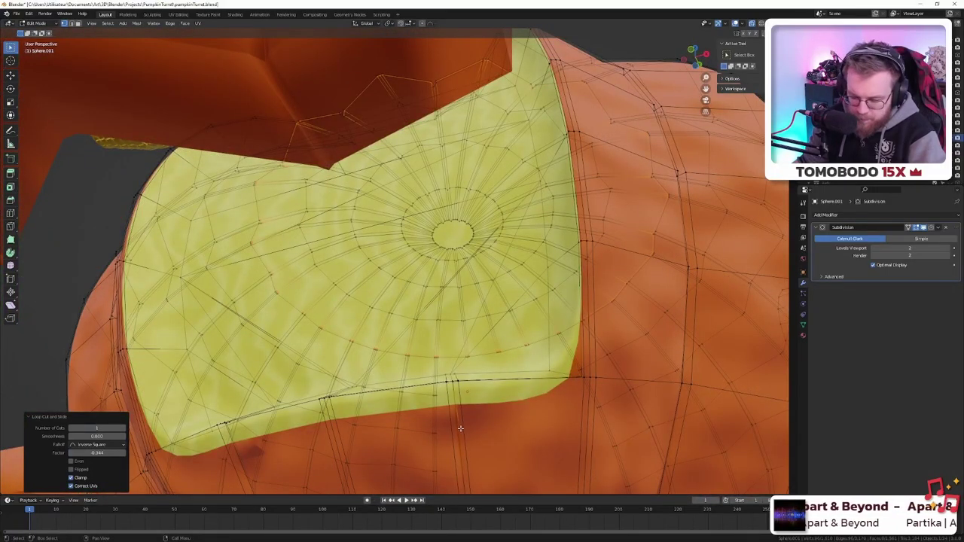
pyautogui.click(924, 228)
pyautogui.hotkey('ctrl', 'r')
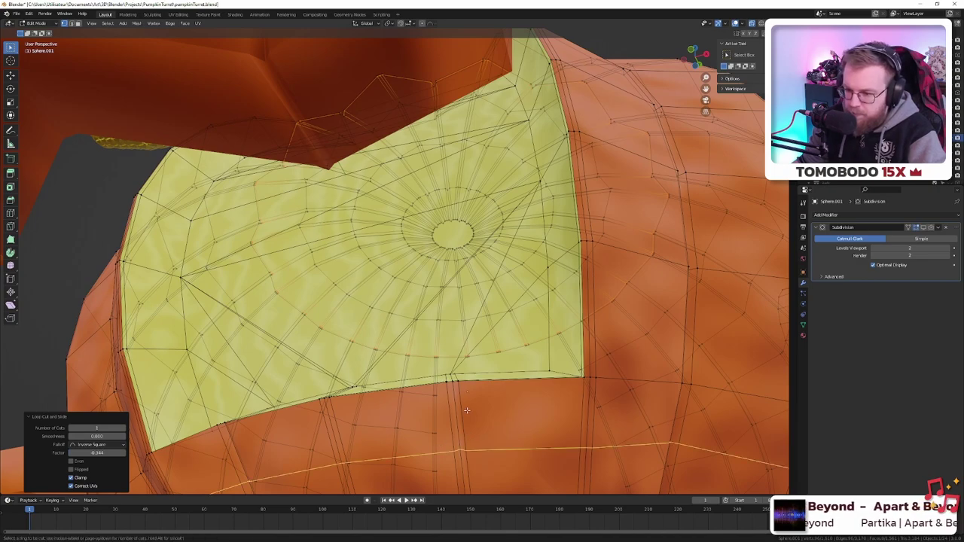
pyautogui.click(466, 410)
pyautogui.click(463, 355)
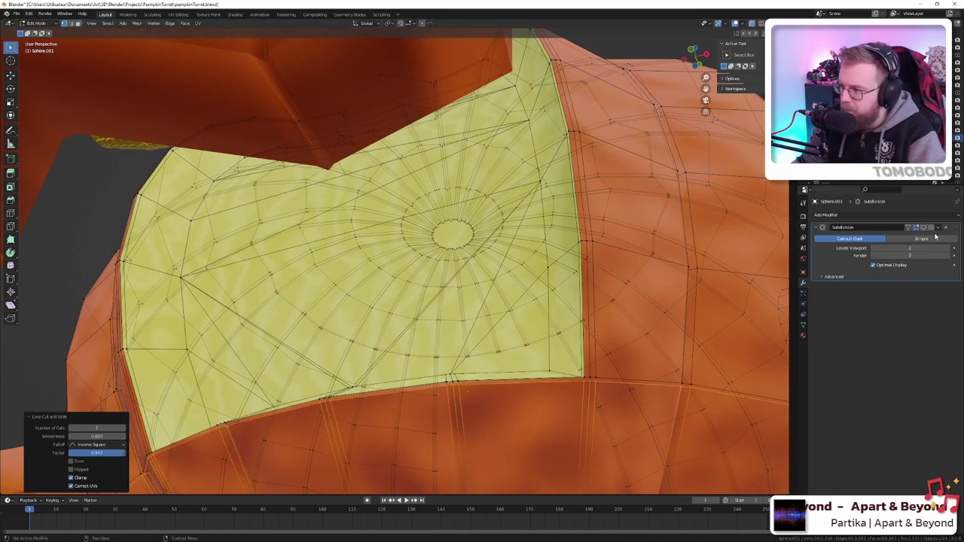
pyautogui.click(923, 227)
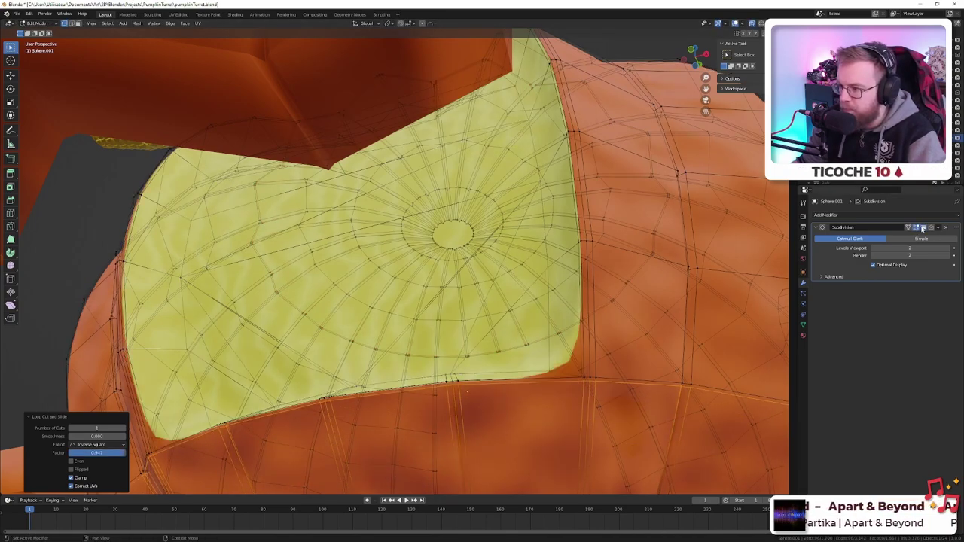
# - Return the pumpkin body to Object Mode, examine the panel's upper edge up close and save the file
pyautogui.scroll(-5, 654, 320)
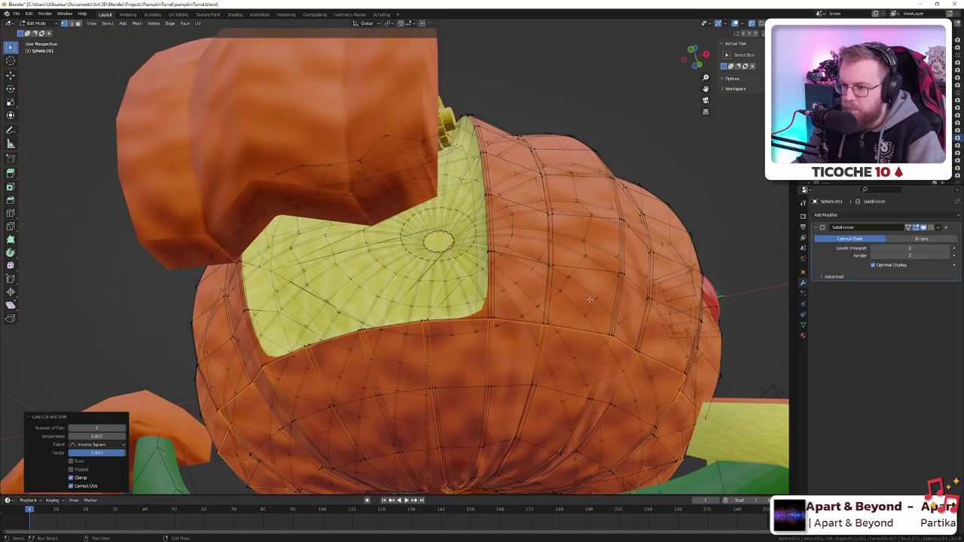
pyautogui.moveTo(653, 320); pyautogui.dragTo(447, 238, button='middle')
pyautogui.press('Tab')
pyautogui.scroll(5, 447, 240)
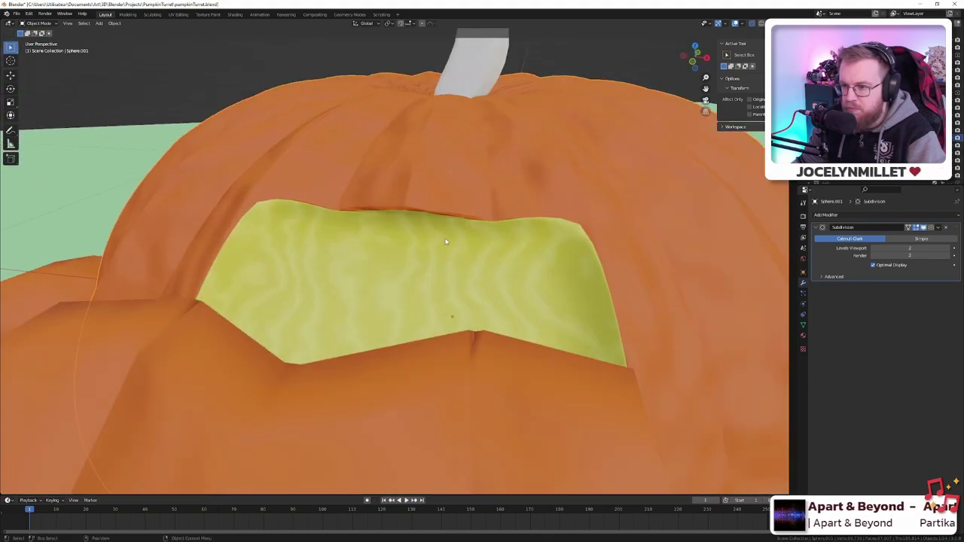
pyautogui.scroll(1, 485, 244)
pyautogui.scroll(-1, 515, 247)
pyautogui.scroll(-3, 512, 247)
pyautogui.scroll(4, 445, 231)
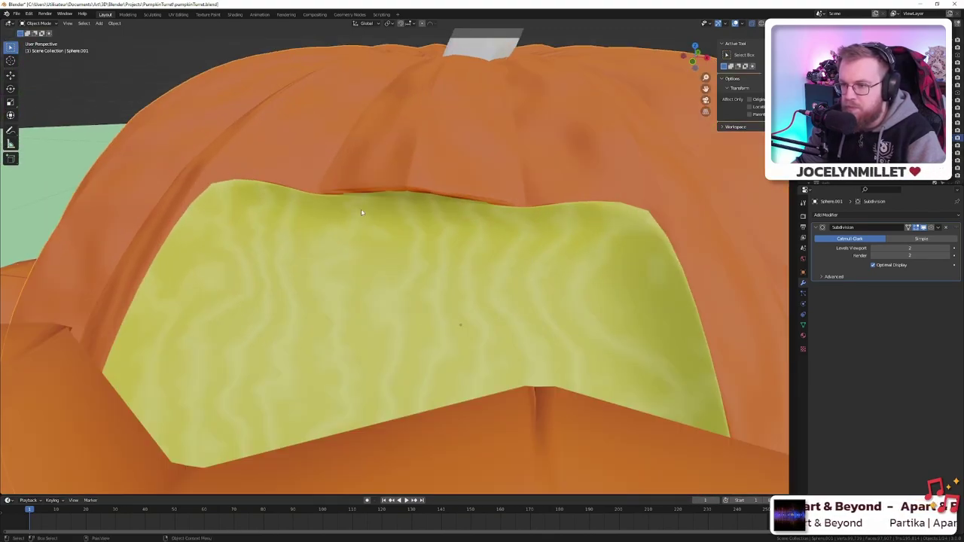
pyautogui.scroll(3, 384, 204)
pyautogui.moveTo(406, 195)
pyautogui.mouseDown(button='middle')
pyautogui.moveTo(394, 204)
pyautogui.moveTo(409, 187)
pyautogui.mouseUp(button='middle')
pyautogui.scroll(-8, 399, 227)
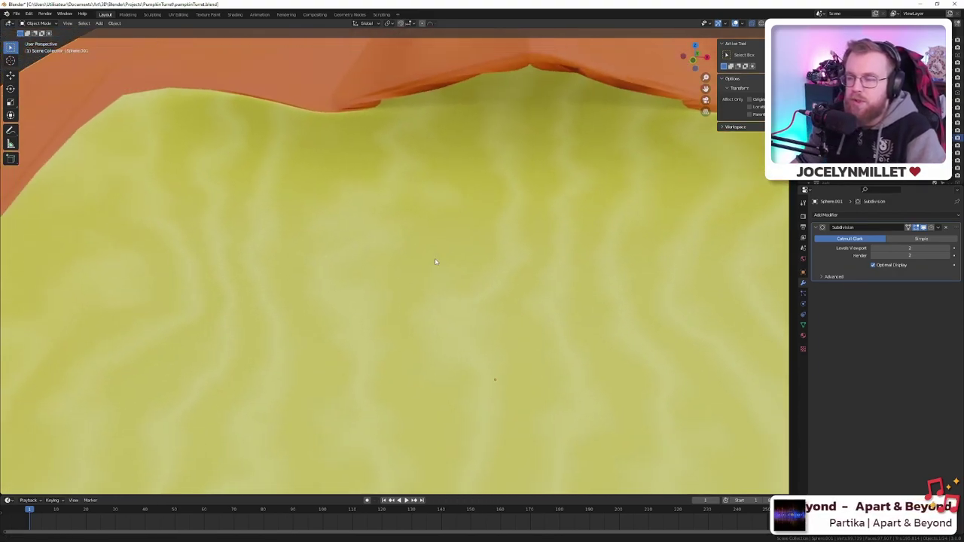
pyautogui.moveTo(534, 241); pyautogui.dragTo(437, 233, button='middle')
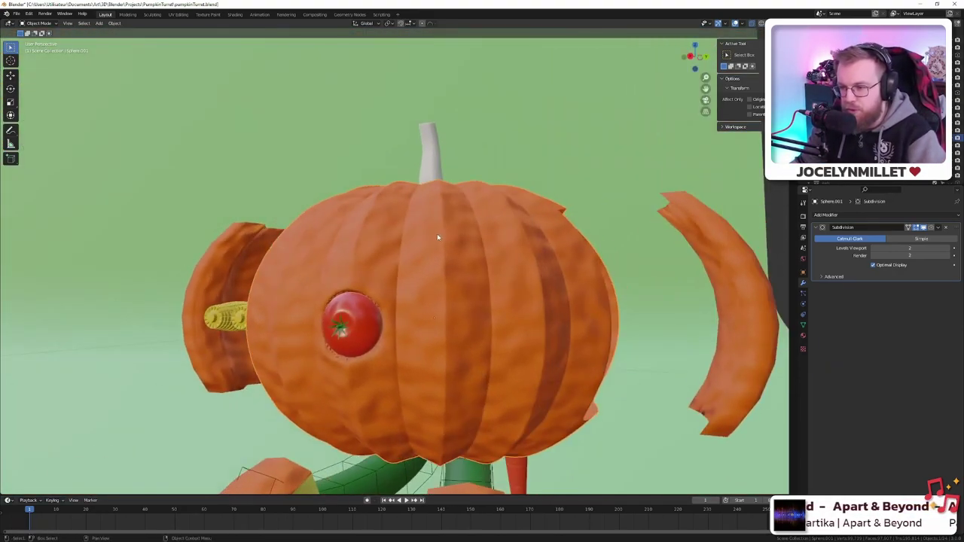
pyautogui.hotkey('ctrl', 's')
pyautogui.scroll(-2, 430, 299)
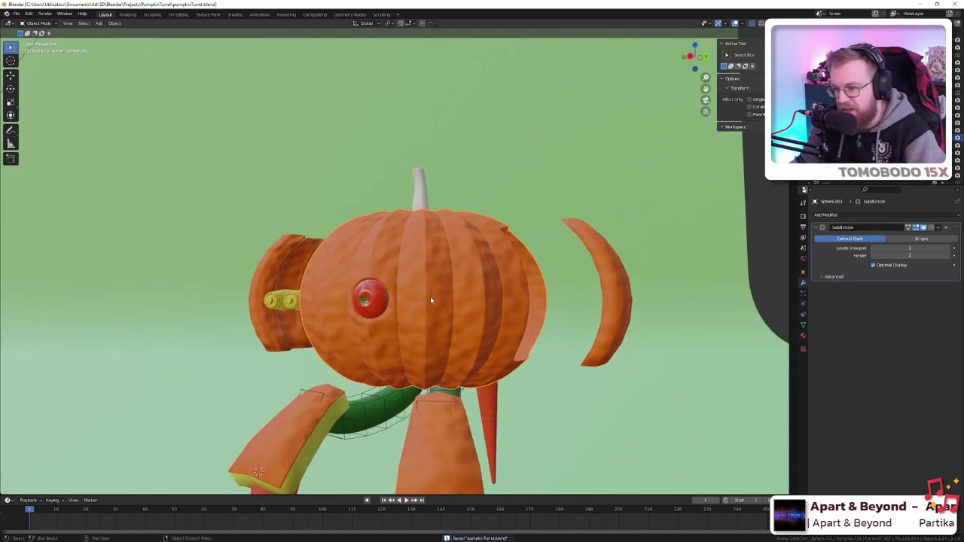
pyautogui.scroll(-2, 431, 299)
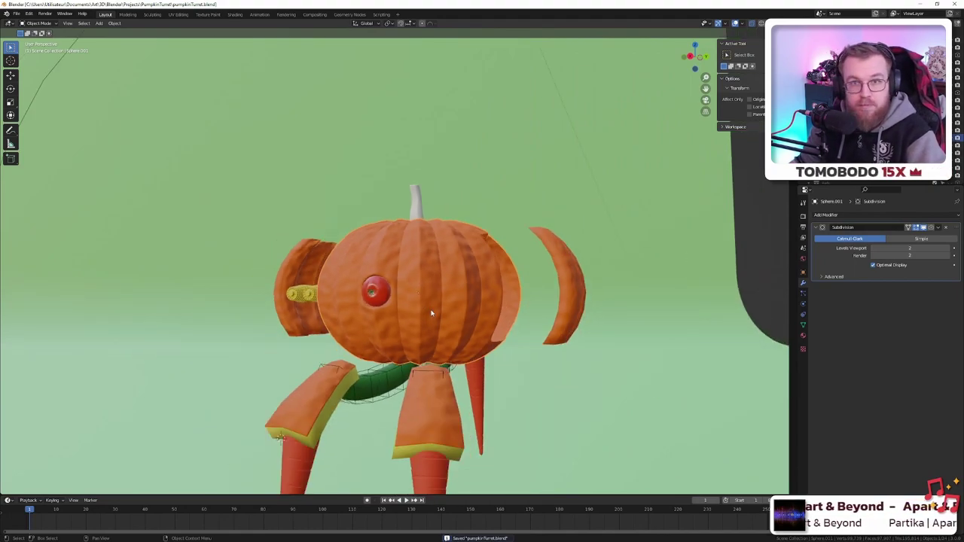
pyautogui.click(432, 312)
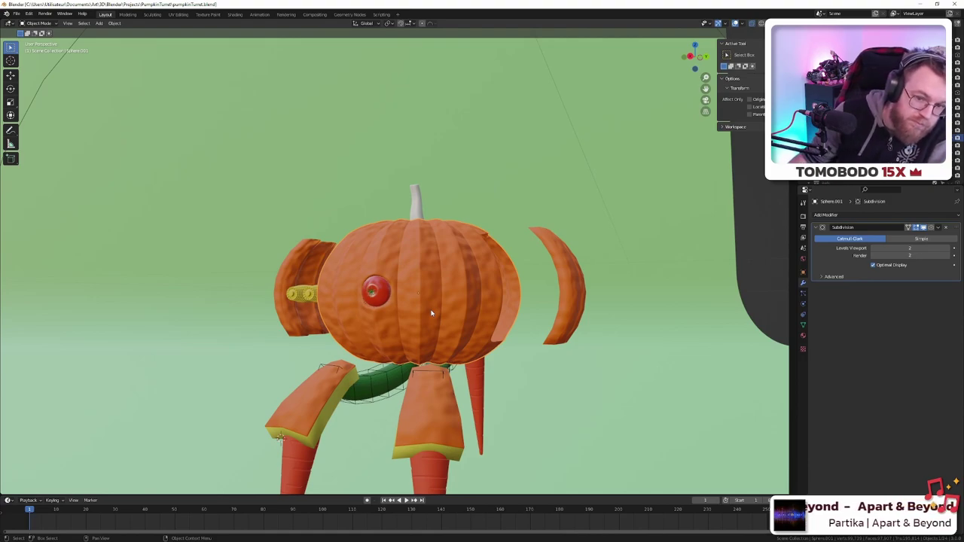
pyautogui.scroll(-4, 431, 313)
pyautogui.scroll(6, 432, 312)
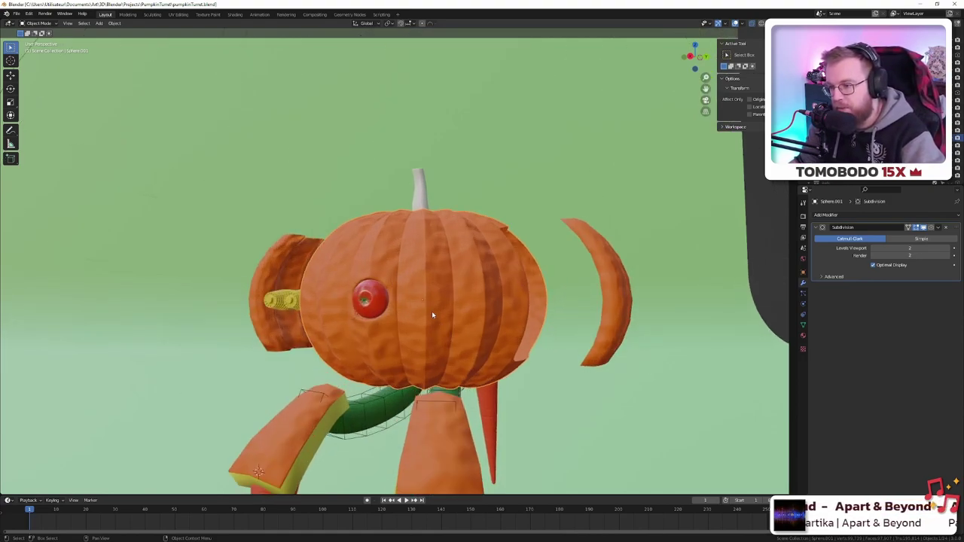
pyautogui.scroll(-4, 431, 311)
pyautogui.scroll(3, 431, 305)
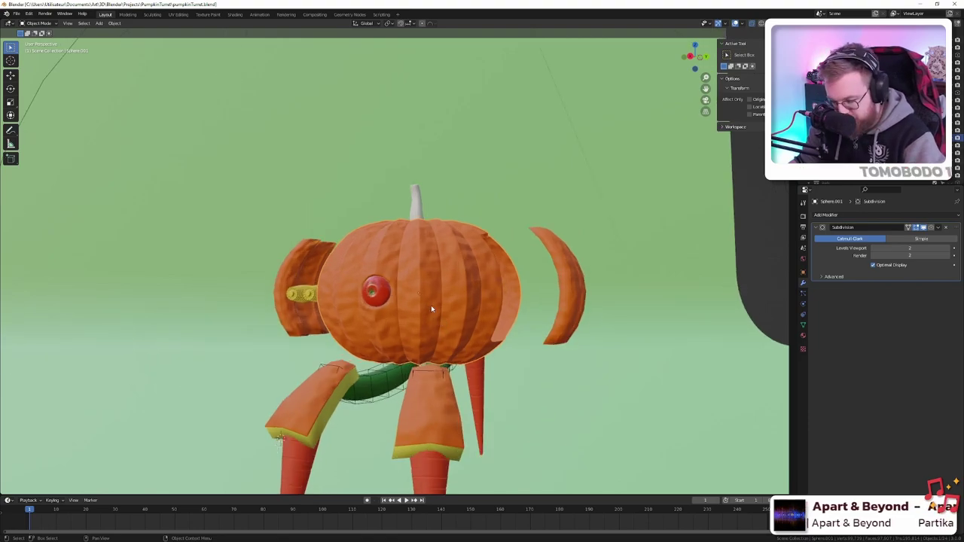
# - Scale the tomato eye up slightly so it covers the ragged rim of its socket in the pumpkin
pyautogui.moveTo(381, 303); pyautogui.dragTo(395, 282, button='middle')
pyautogui.click(394, 282)
pyautogui.scroll(6, 399, 285)
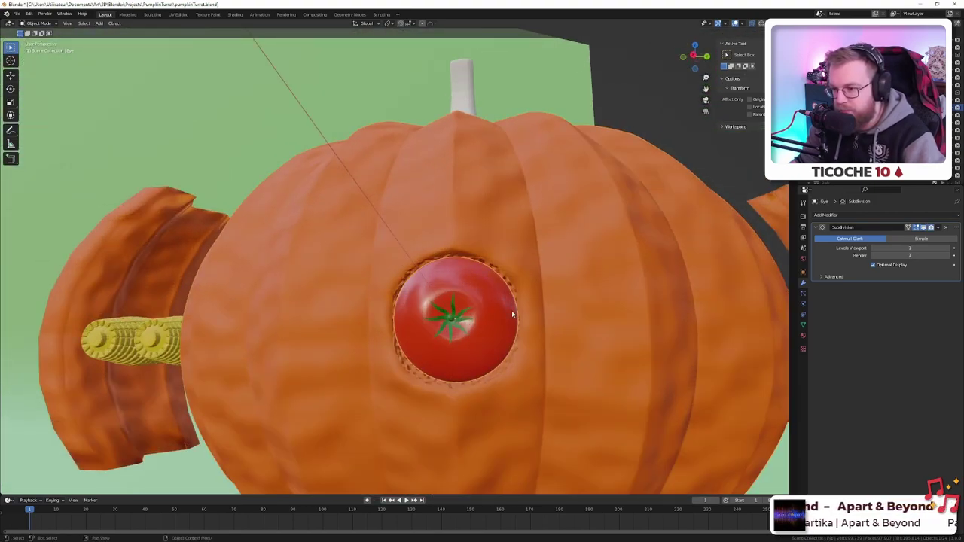
pyautogui.press('s')
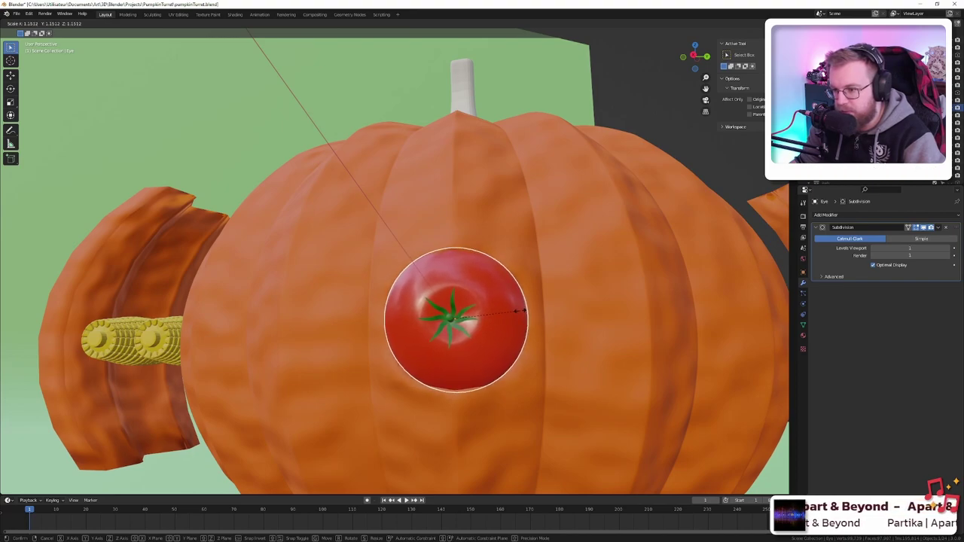
pyautogui.click(520, 311)
pyautogui.scroll(-2, 520, 312)
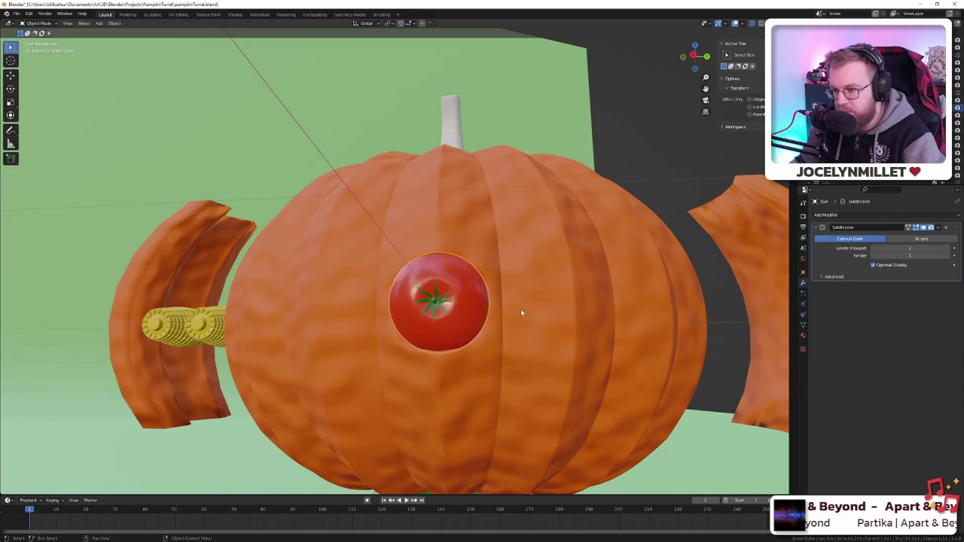
pyautogui.scroll(2, 521, 311)
pyautogui.moveTo(521, 311)
pyautogui.mouseDown(button='middle')
pyautogui.moveTo(493, 312)
pyautogui.moveTo(503, 313)
pyautogui.mouseUp(button='middle')
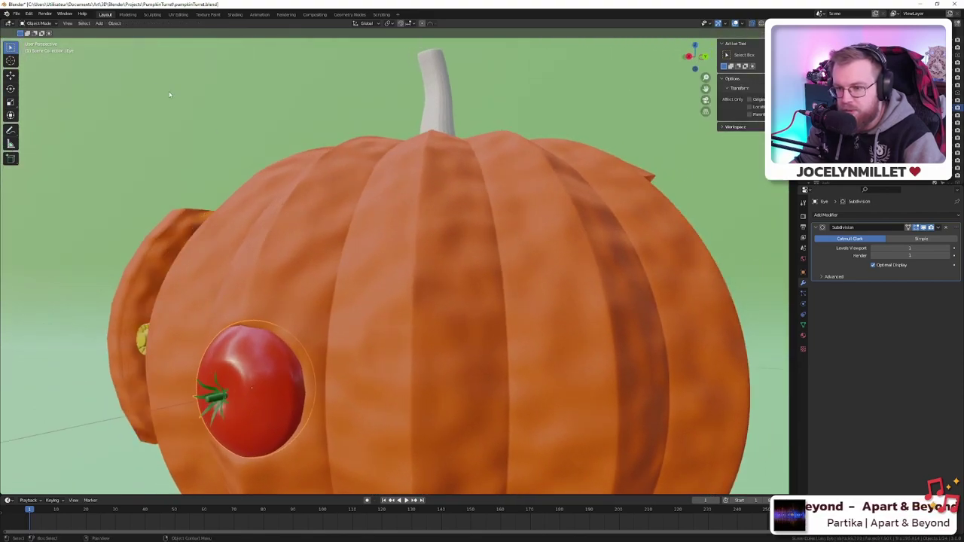
pyautogui.keyDown('shift'); pyautogui.moveTo(249, 208); pyautogui.dragTo(295, 218, button='middle'); pyautogui.keyUp('shift')
pyautogui.scroll(-3, 295, 218)
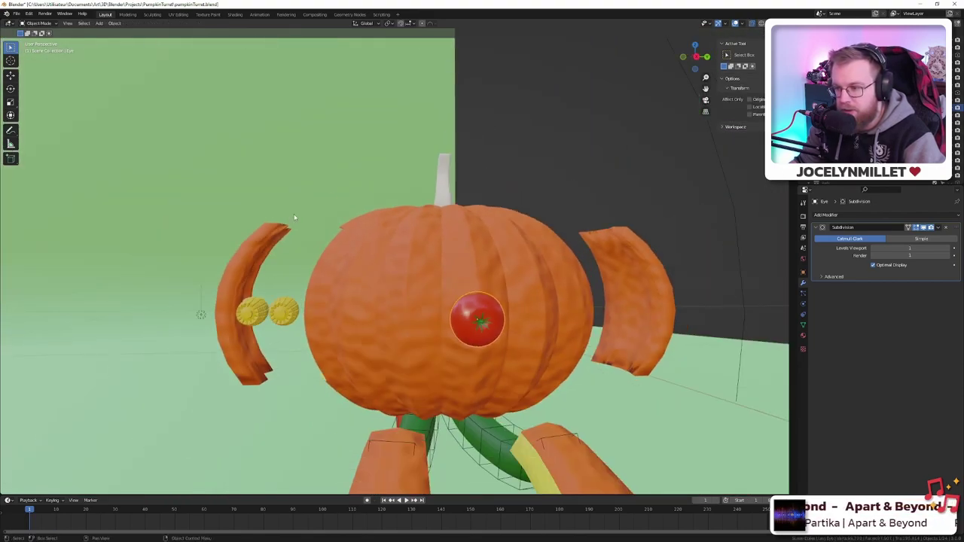
# - Clear the eye from the selection and save the file with the whole turret in view
pyautogui.click(336, 143)
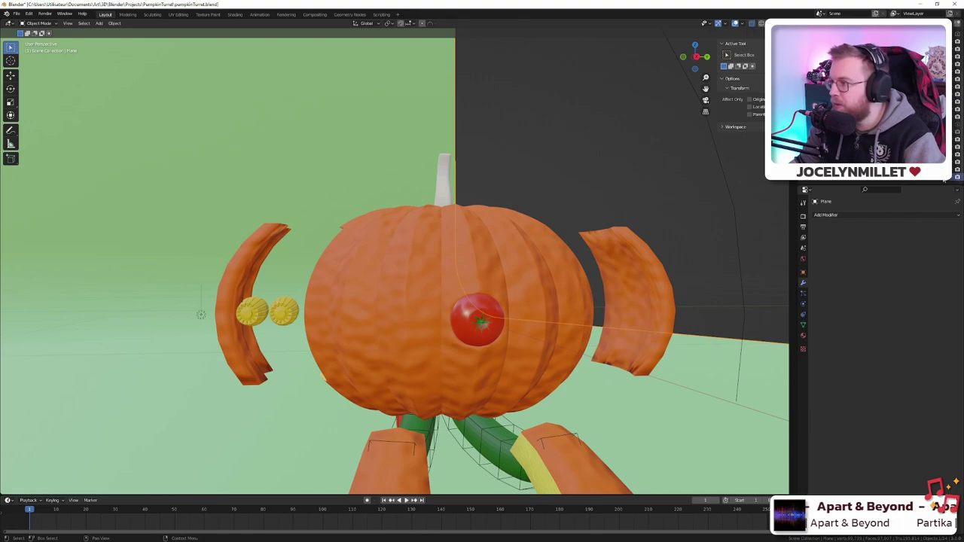
pyautogui.click(639, 180)
pyautogui.moveTo(545, 214); pyautogui.dragTo(519, 223, button='middle')
pyautogui.scroll(-8, 519, 224)
pyautogui.hotkey('ctrl', 's')
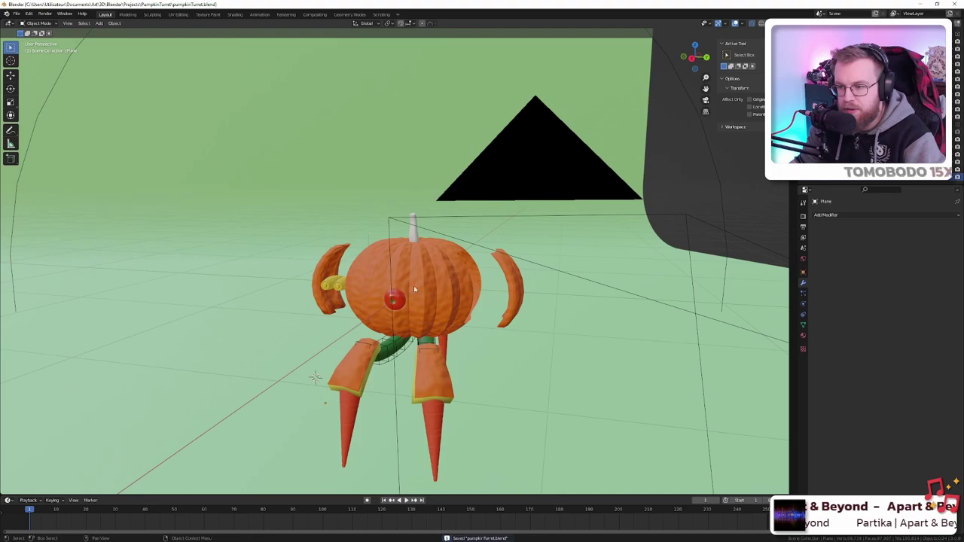
# - Examine the turret and its eye from several sides, and look closely at the yellow panel's upper edge
pyautogui.scroll(10, 413, 285)
pyautogui.moveTo(388, 372); pyautogui.dragTo(395, 352, button='middle')
pyautogui.scroll(-4, 398, 343)
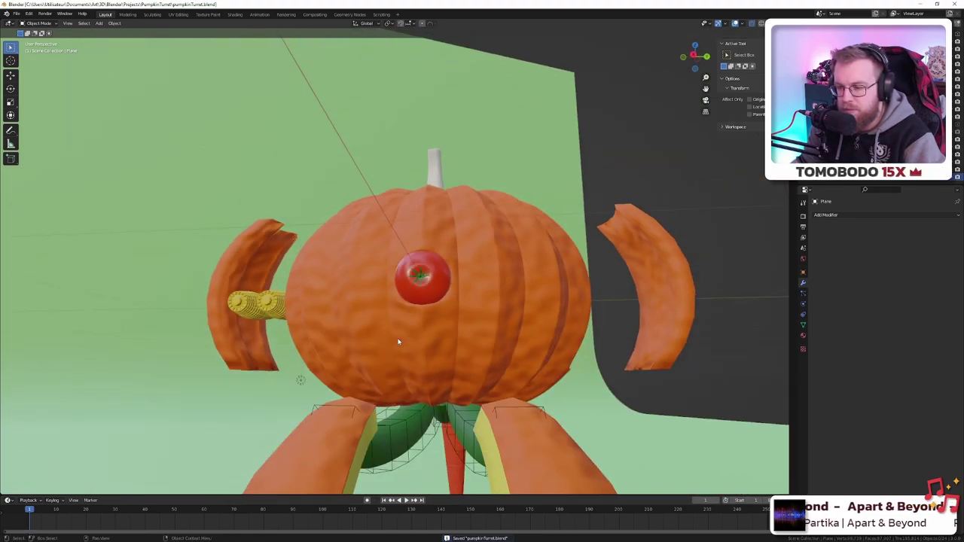
pyautogui.click(418, 291)
pyautogui.scroll(-4, 413, 286)
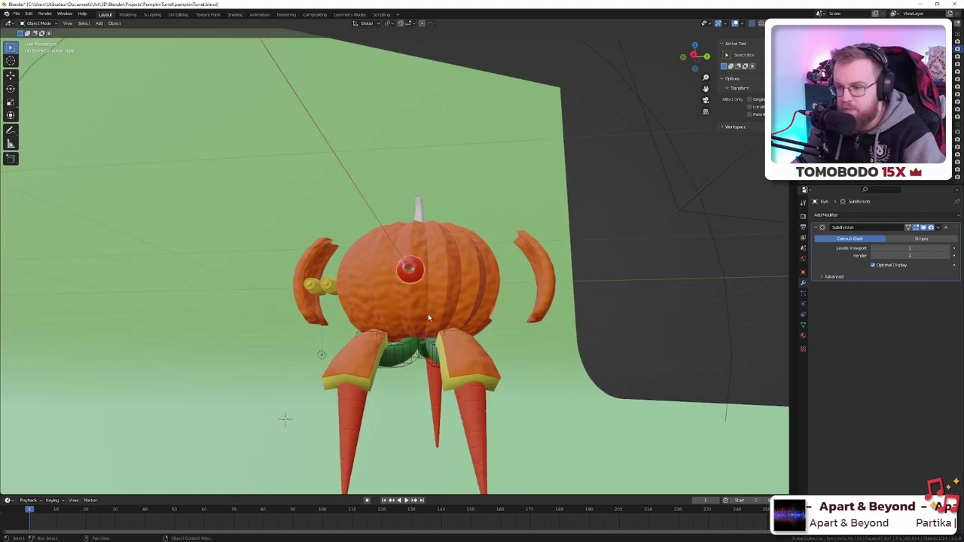
pyautogui.moveTo(427, 317); pyautogui.dragTo(490, 325, button='middle')
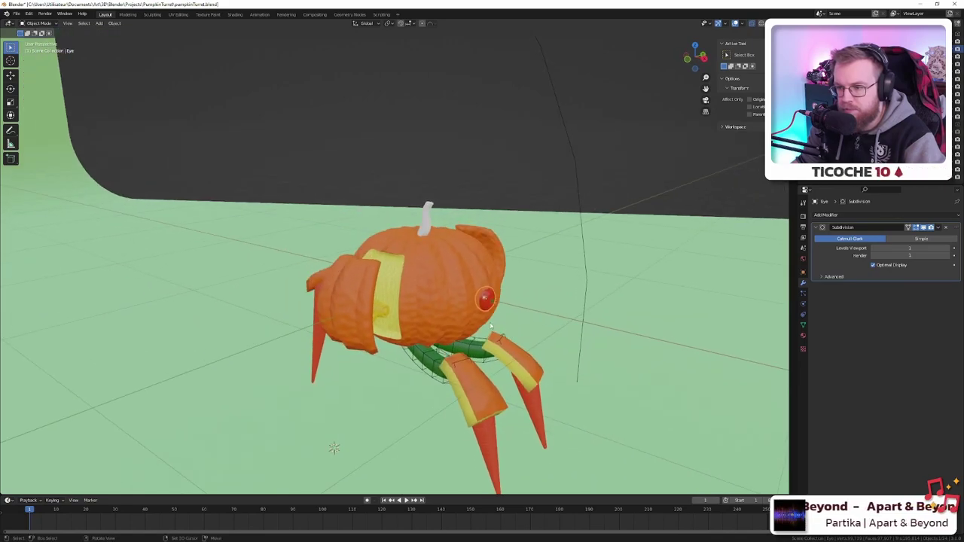
pyautogui.scroll(5, 414, 274)
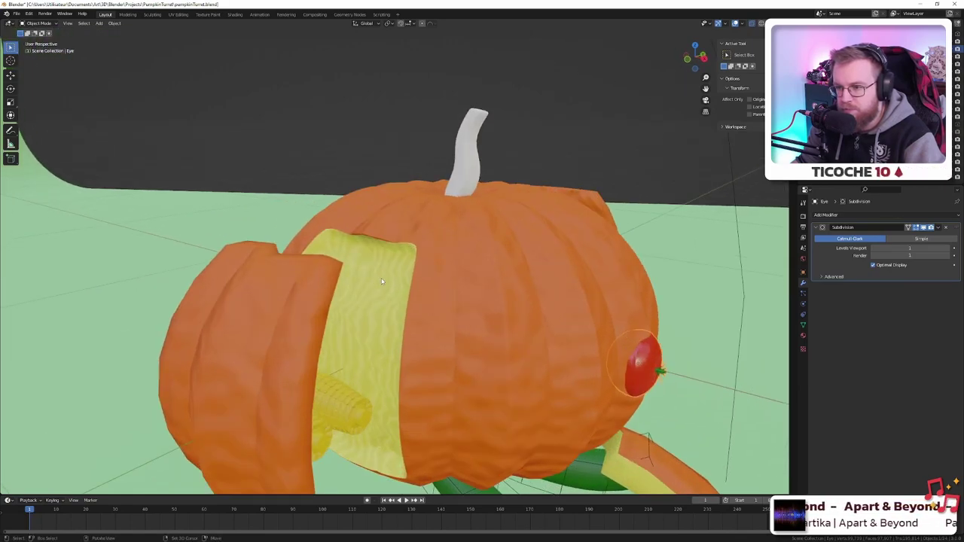
pyautogui.moveTo(382, 281); pyautogui.dragTo(427, 230, button='middle')
pyautogui.scroll(5, 425, 221)
pyautogui.scroll(2, 444, 205)
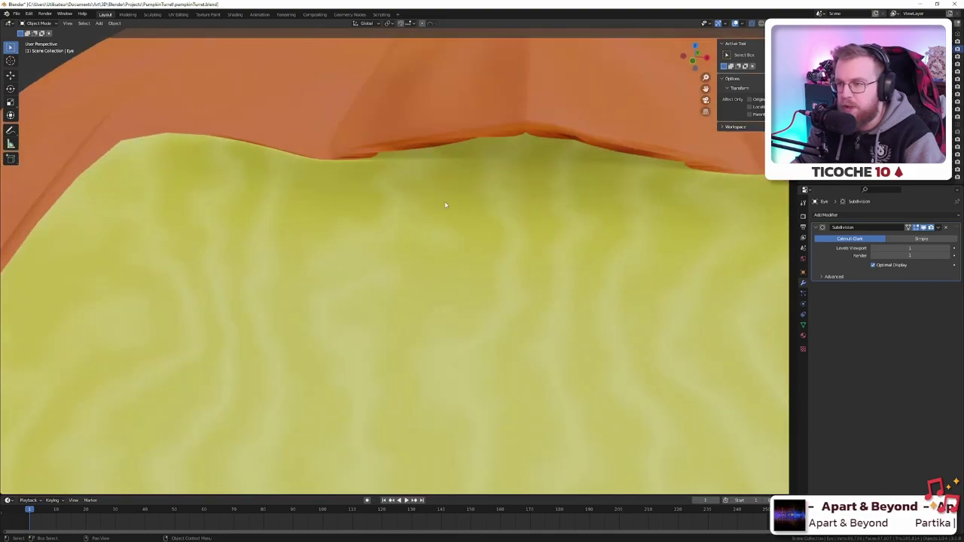
# - Open the pumpkin body in Edit Mode with the panel's upper edge in close view
pyautogui.click(452, 198)
pyautogui.press('Tab')
pyautogui.moveTo(512, 151); pyautogui.dragTo(496, 171, button='middle')
pyautogui.press('Tab')
pyautogui.press('Tab')
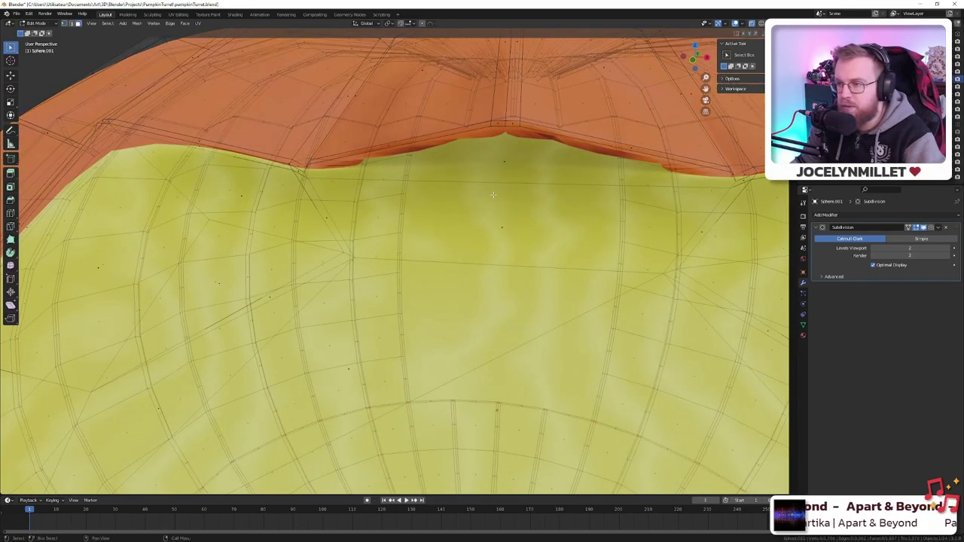
# - Triangulate the long narrow rim face along the yellow panel's upper edge and return to Object Mode
pyautogui.moveTo(493, 195); pyautogui.dragTo(505, 174, button='middle')
pyautogui.hotkey('alt', 'z')
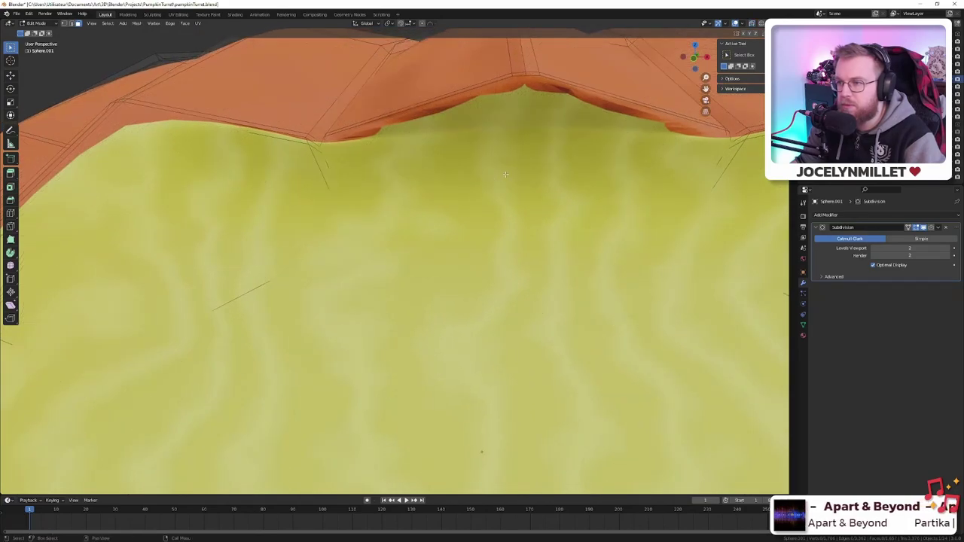
pyautogui.click(504, 133)
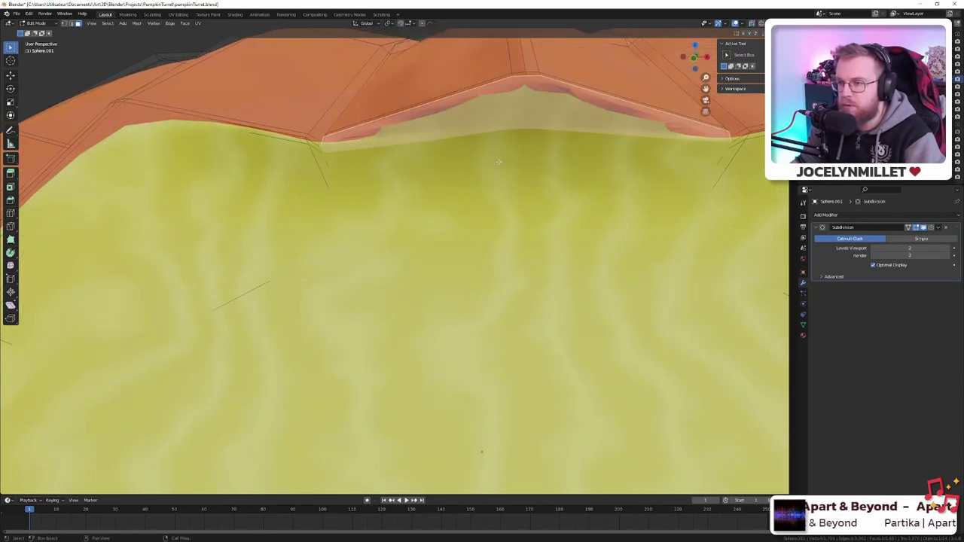
pyautogui.click(498, 164)
pyautogui.hotkey('alt', 'z')
pyautogui.click(499, 162)
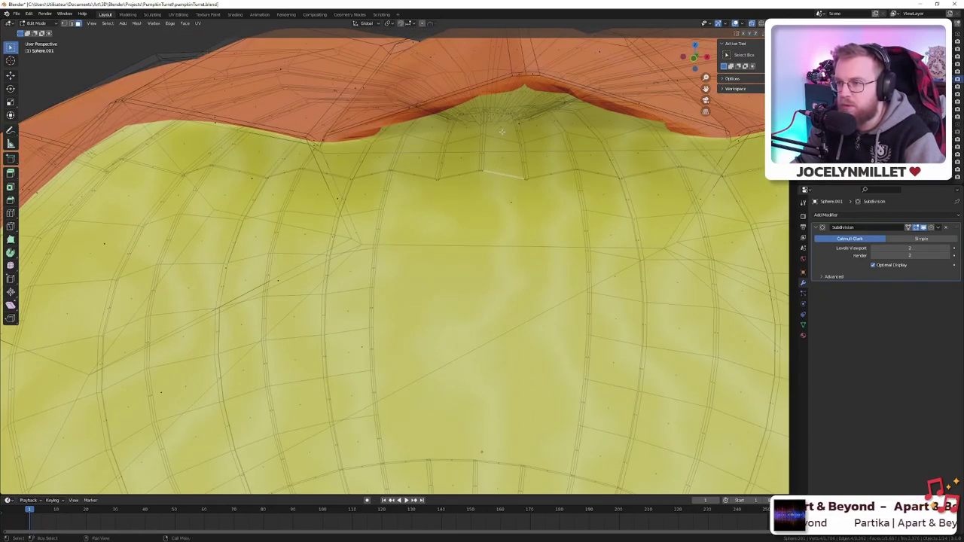
pyautogui.moveTo(502, 140); pyautogui.dragTo(501, 163, button='middle')
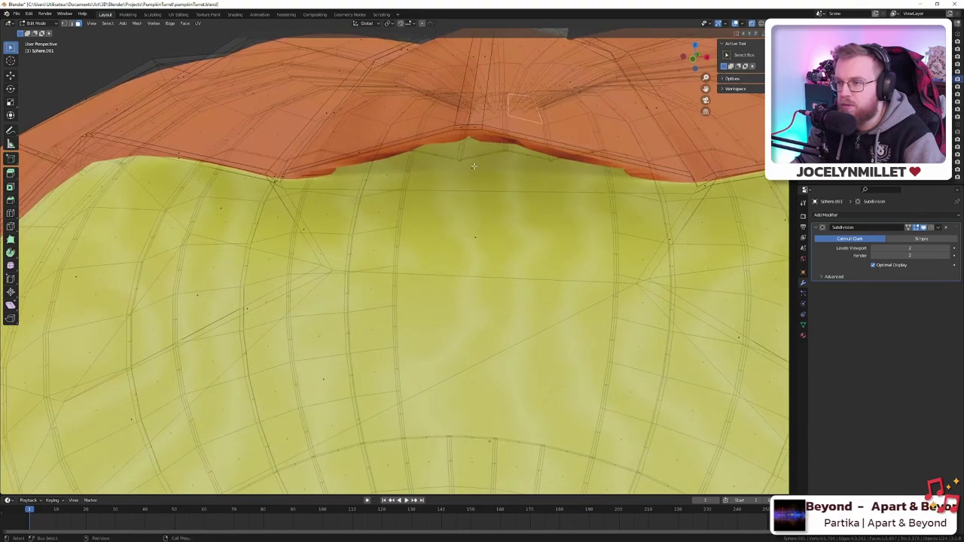
pyautogui.keyDown('alt'); pyautogui.click(473, 168); pyautogui.keyUp('alt')
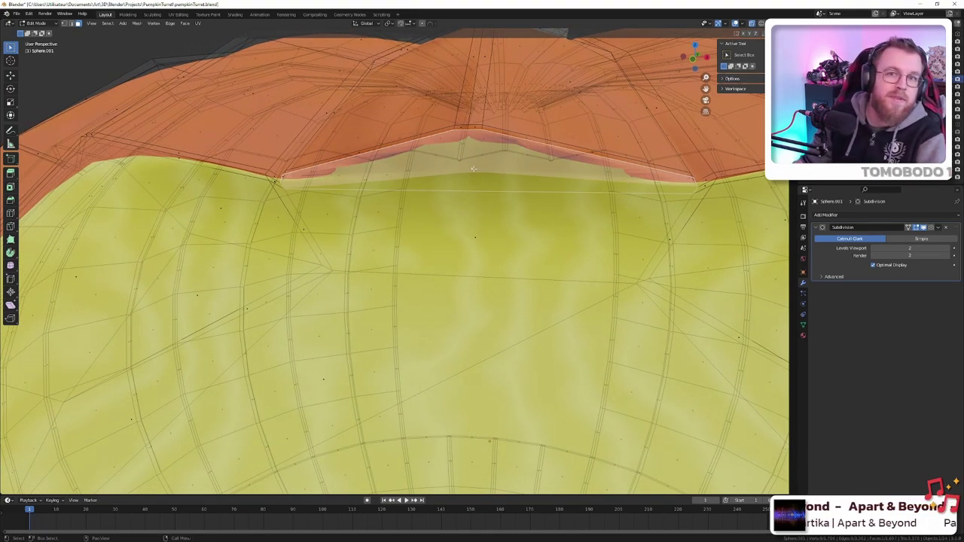
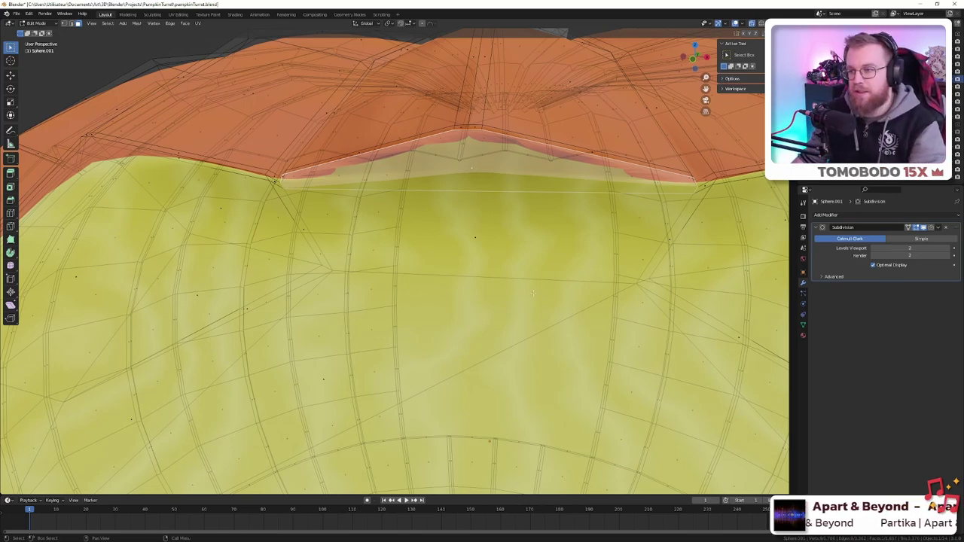
pyautogui.moveTo(473, 167); pyautogui.dragTo(417, 223, button='middle')
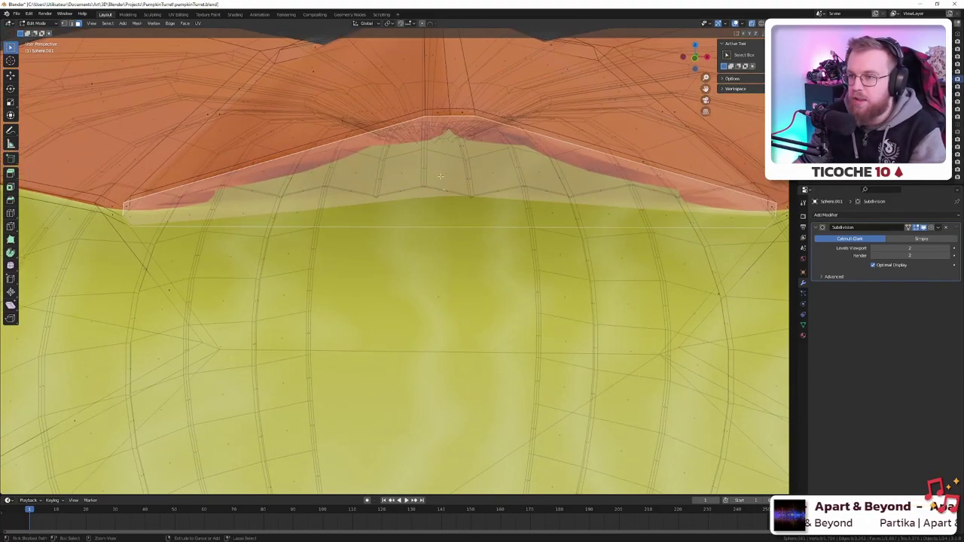
pyautogui.hotkey('ctrl', 't')
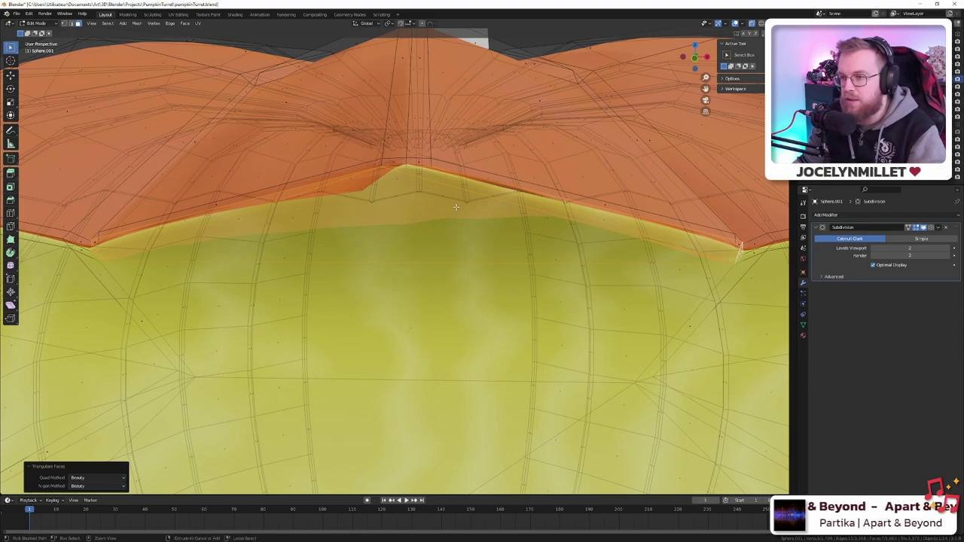
pyautogui.hotkey('ctrl', 'z')
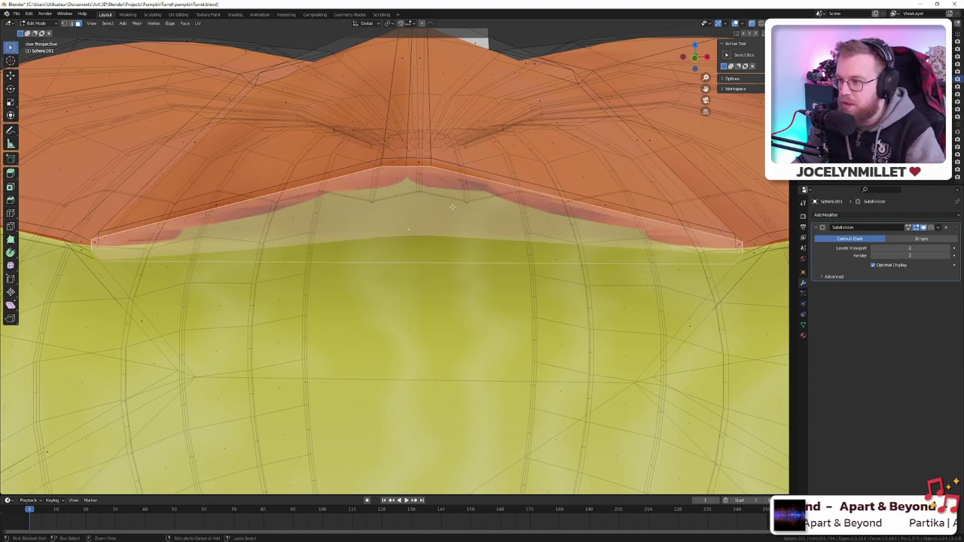
pyautogui.hotkey('ctrl', 't')
pyautogui.press('Tab')
# - Examine the yellow panel's upper and side edges from several angles, close up and from farther away
pyautogui.scroll(-7, 454, 209)
pyautogui.scroll(3, 451, 217)
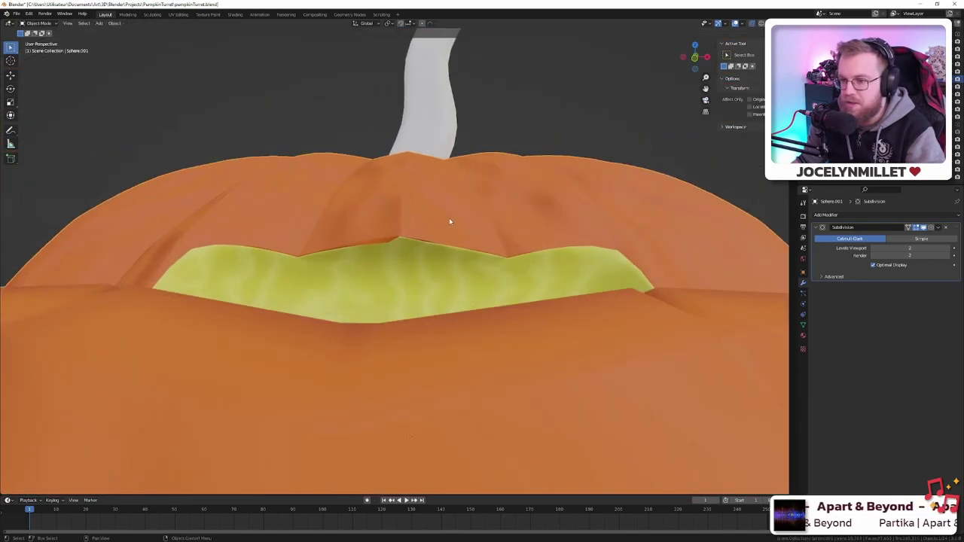
pyautogui.scroll(3, 447, 241)
pyautogui.moveTo(445, 246); pyautogui.dragTo(444, 150, button='middle')
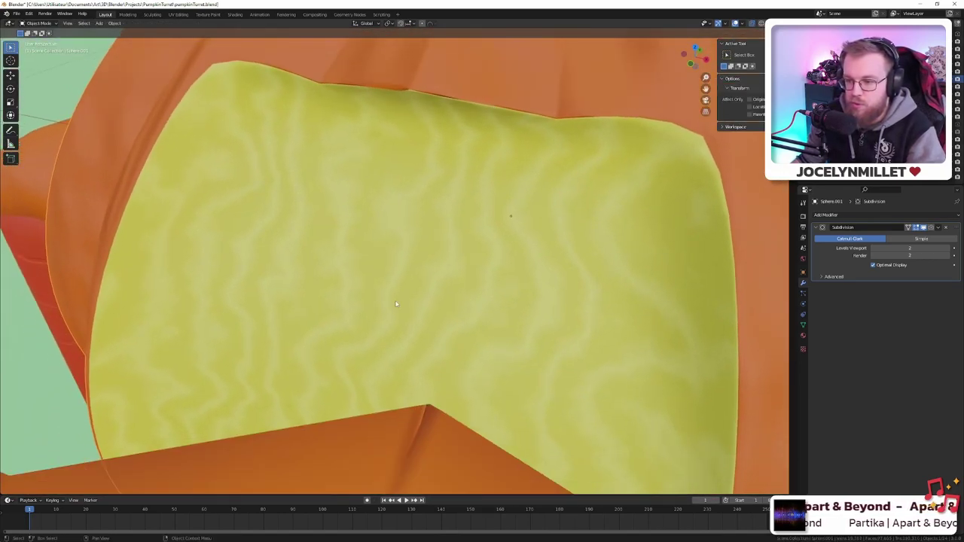
pyautogui.moveTo(396, 303); pyautogui.dragTo(402, 284, button='middle')
pyautogui.keyDown('shift'); pyautogui.moveTo(434, 97); pyautogui.dragTo(389, 215, button='middle'); pyautogui.keyUp('shift')
pyautogui.scroll(-3, 475, 140)
pyautogui.scroll(-7, 365, 196)
pyautogui.scroll(4, 388, 216)
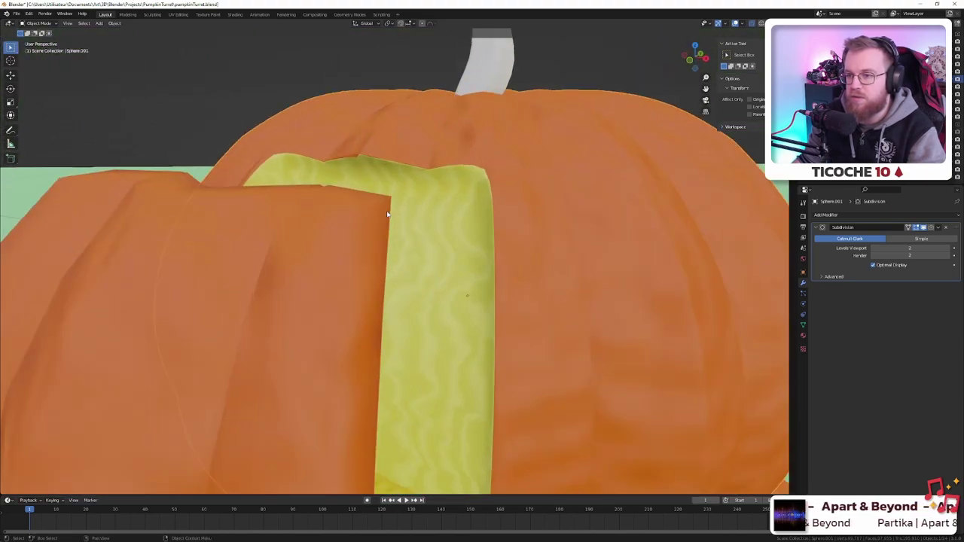
# - Save the file with the whole pumpkin turret in view
pyautogui.scroll(-4, 607, 189)
pyautogui.moveTo(608, 189); pyautogui.dragTo(518, 276, button='middle')
pyautogui.hotkey('ctrl', 's')
pyautogui.moveTo(433, 234); pyautogui.dragTo(463, 223, button='middle')
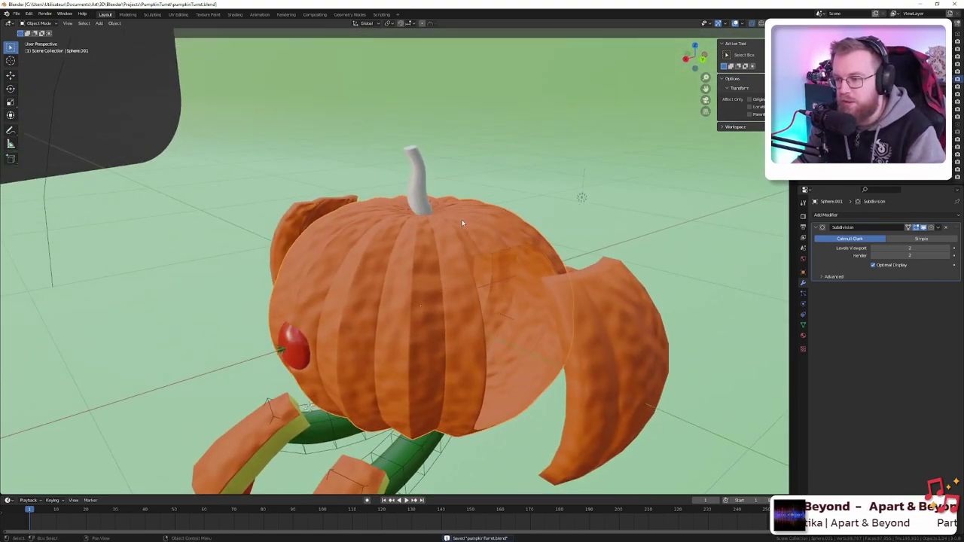
# - Isolate the corn cob nearest the pumpkin body in local view and open it in Edit Mode with nothing selected
pyautogui.scroll(2, 463, 220)
pyautogui.scroll(-3, 469, 226)
pyautogui.scroll(-3, 470, 226)
pyautogui.moveTo(472, 255); pyautogui.dragTo(399, 299, button='middle')
pyautogui.scroll(3, 508, 238)
pyautogui.click(293, 317)
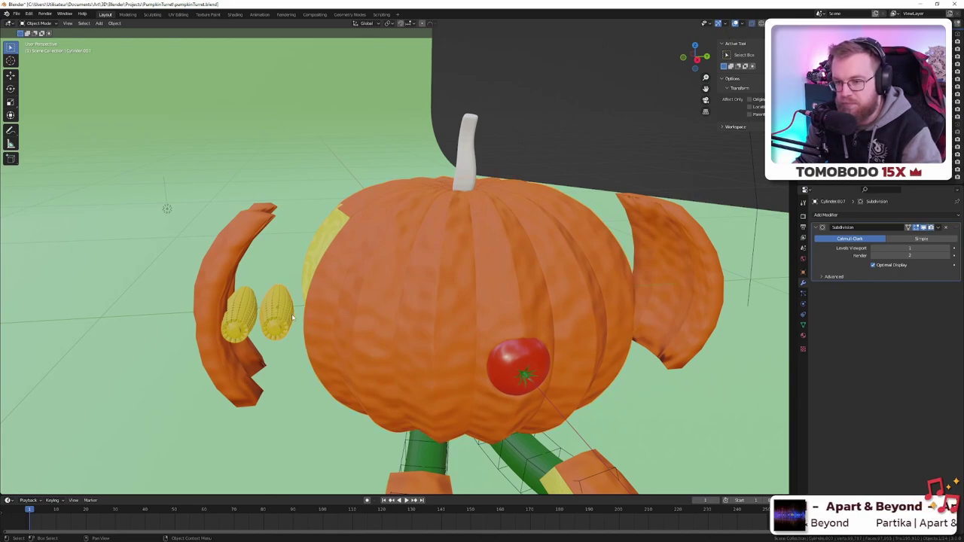
pyautogui.press('KP_Divide')
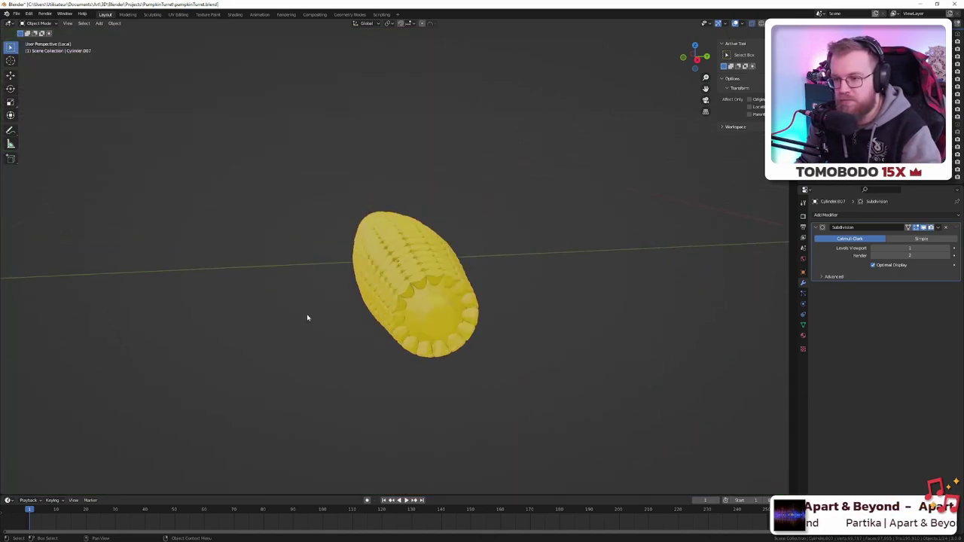
pyautogui.moveTo(322, 303); pyautogui.dragTo(370, 321, button='middle')
pyautogui.press('Tab')
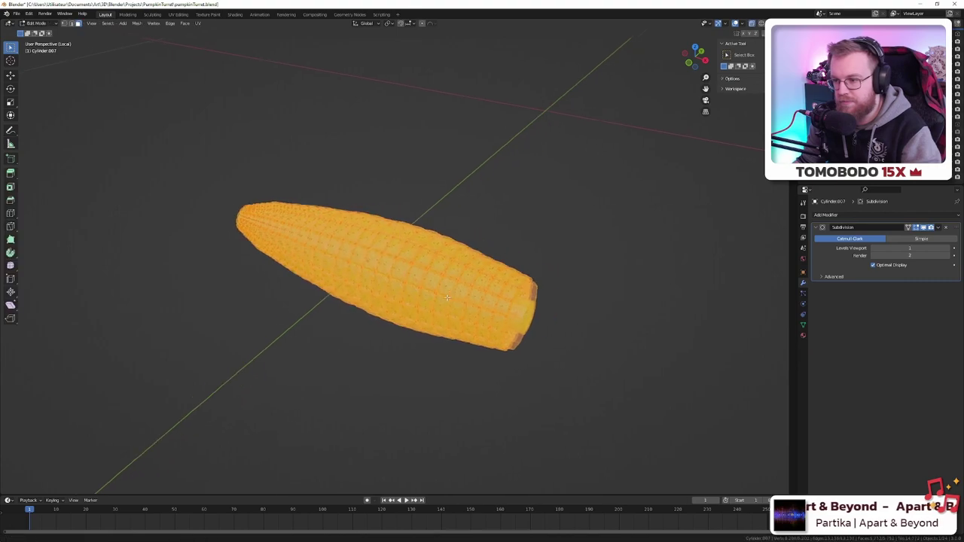
pyautogui.moveTo(454, 309); pyautogui.dragTo(512, 327, button='middle')
pyautogui.hotkey('alt', 'a')
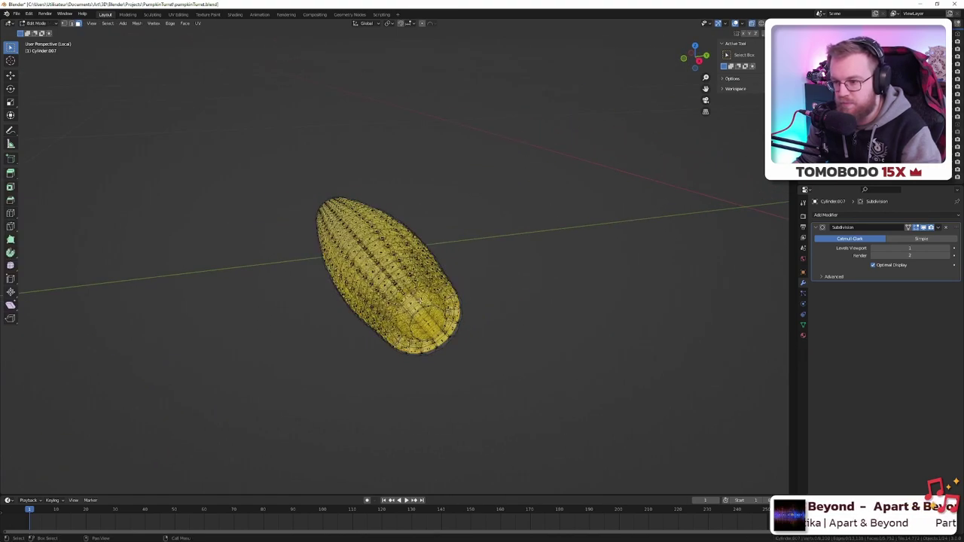
# - Select the cob's inner core as linked faces delimited by seams, and add a second material slot with a new material
pyautogui.scroll(4, 420, 303)
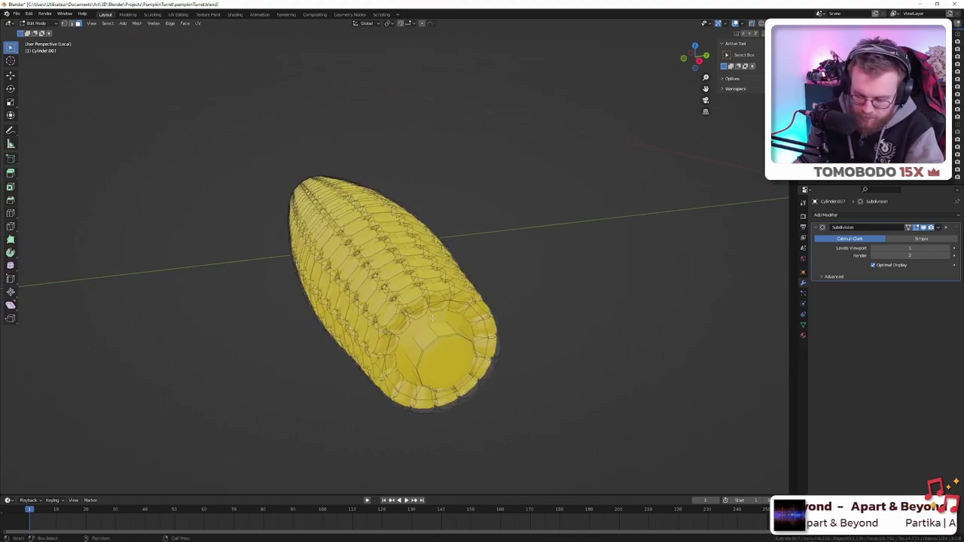
pyautogui.press('l')
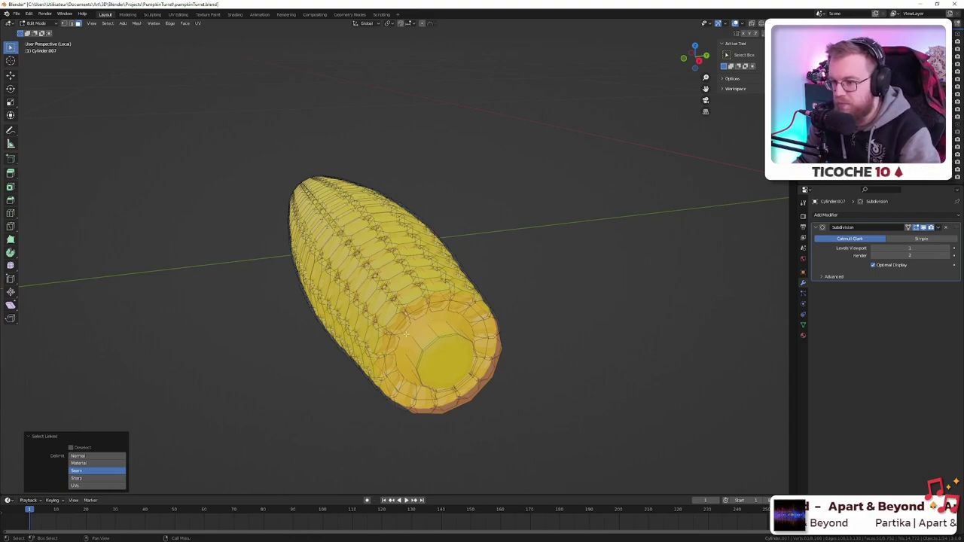
pyautogui.moveTo(406, 334); pyautogui.dragTo(469, 268, button='middle')
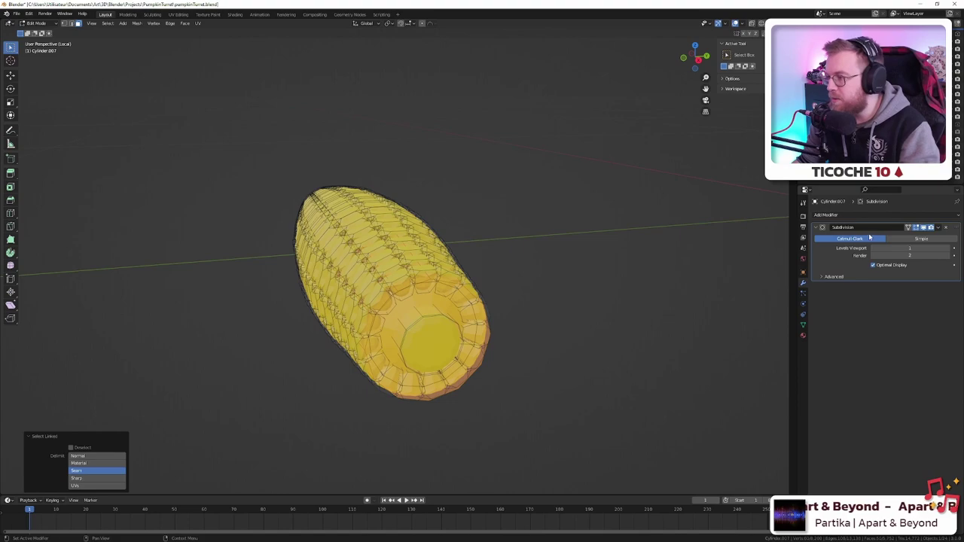
pyautogui.click(803, 336)
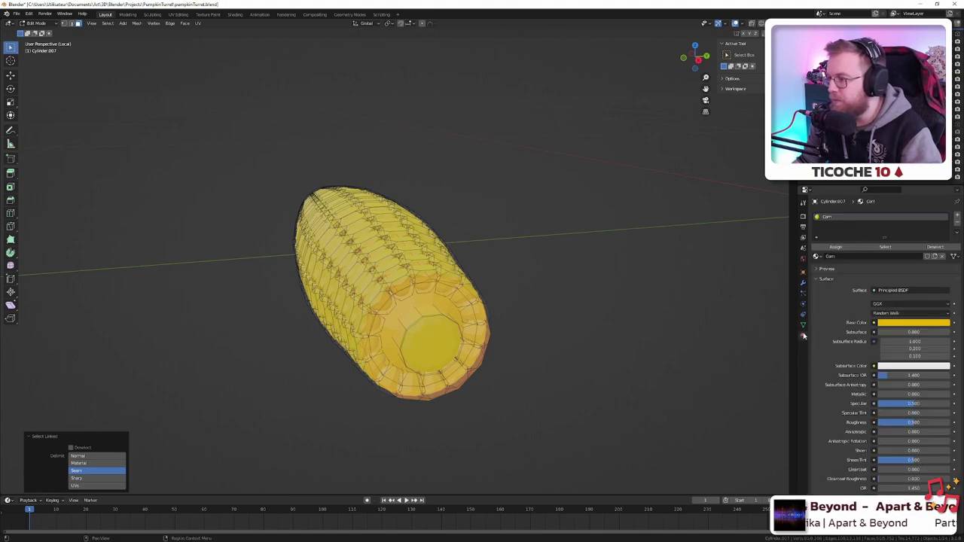
pyautogui.click(957, 218)
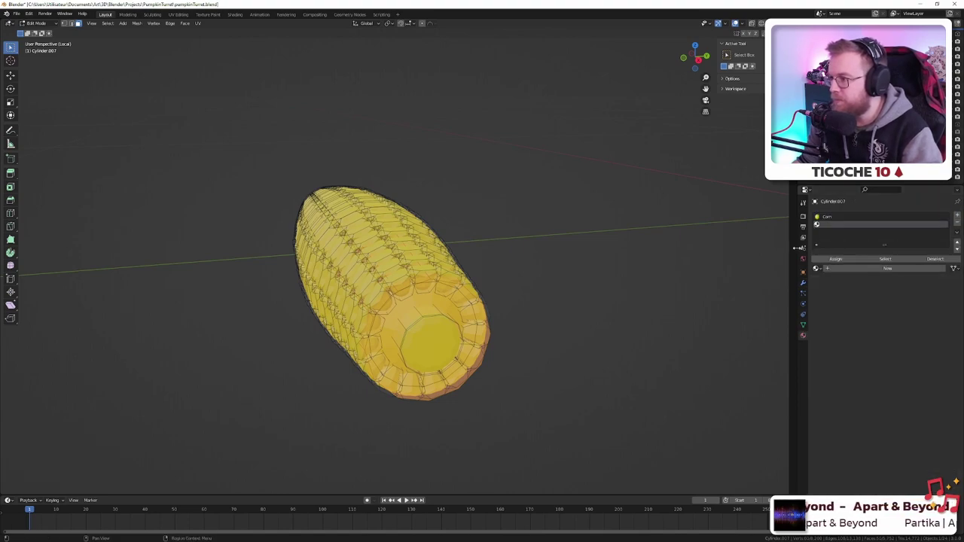
pyautogui.click(829, 268)
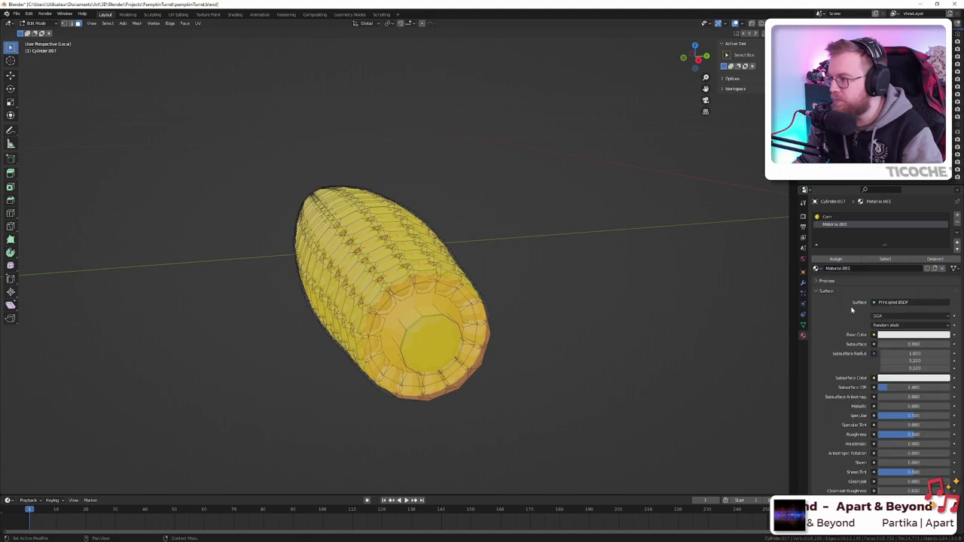
# - Name the new material CornTrunk, assign it to the selected core faces, and check the cob in Object Mode
pyautogui.doubleClick(851, 269)
pyautogui.write('Corn ')
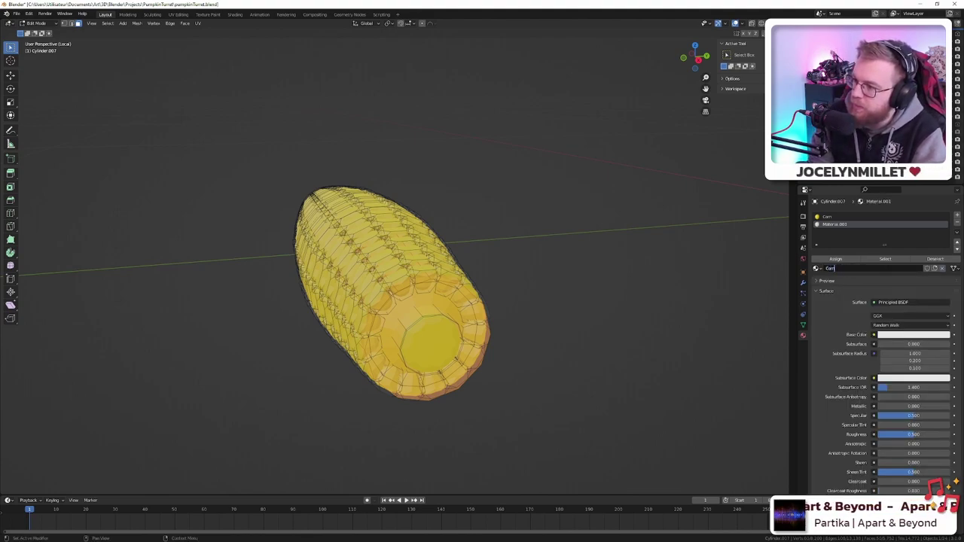
pyautogui.write('Ke')
pyautogui.write('run')
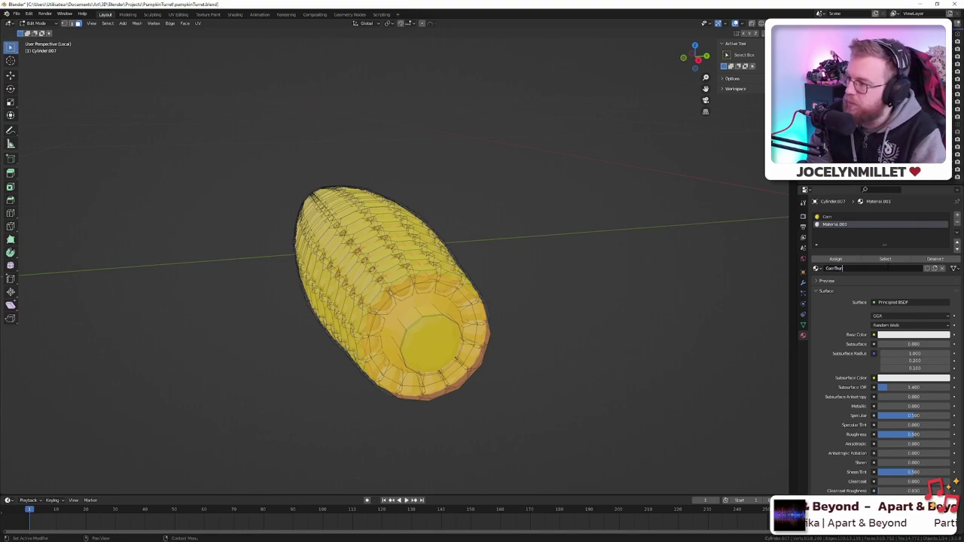
pyautogui.write('k')
pyautogui.press('Return')
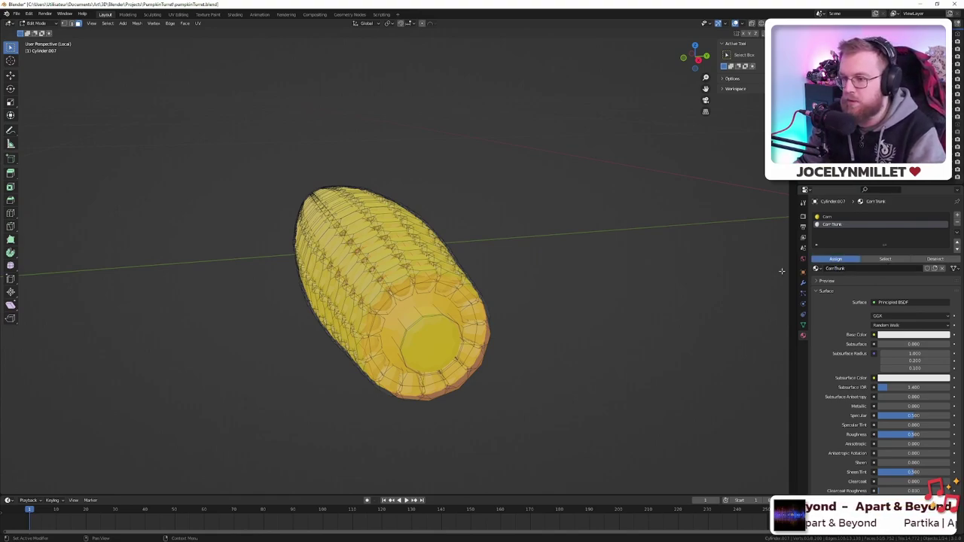
pyautogui.press('Tab')
pyautogui.moveTo(541, 278); pyautogui.dragTo(442, 243, button='middle')
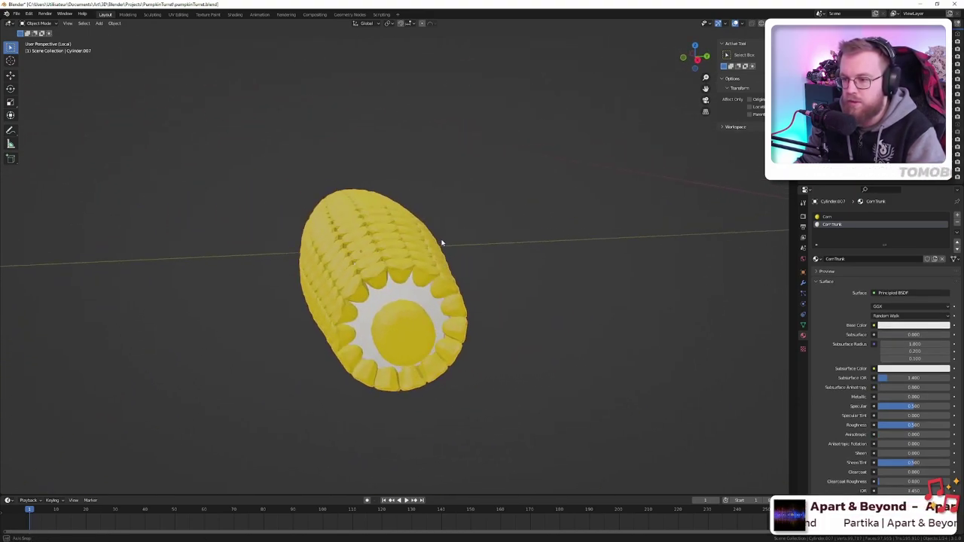
# - Select only the linked round stem piece at the centre of the cob's end, and briefly consult the browser before returning to Blender
pyautogui.press('Tab')
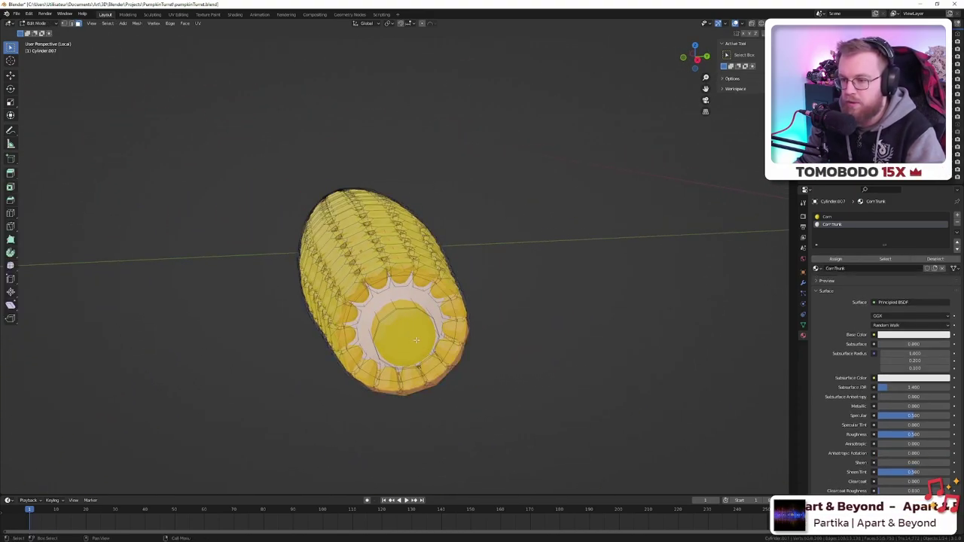
pyautogui.click(599, 354)
pyautogui.press('l')
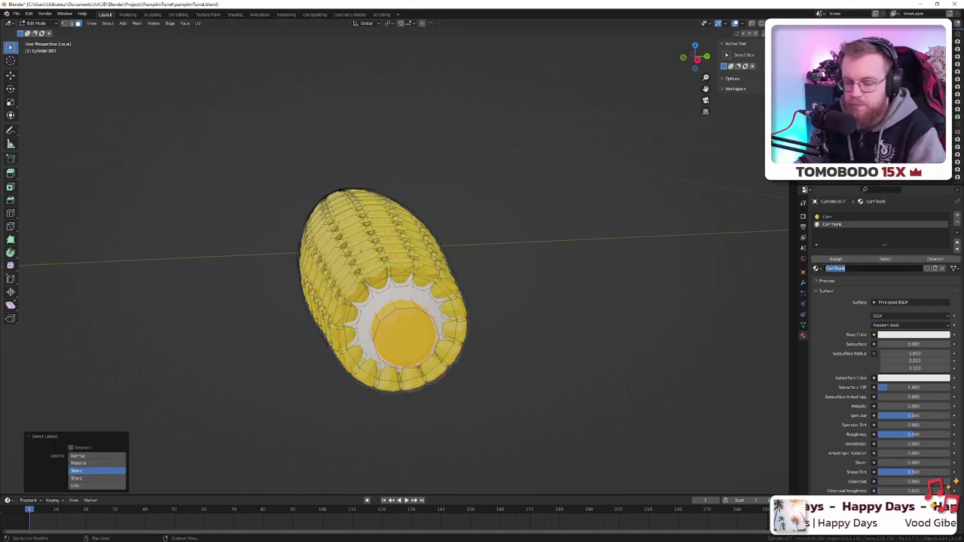
pyautogui.hotkey('alt', 'Tab')
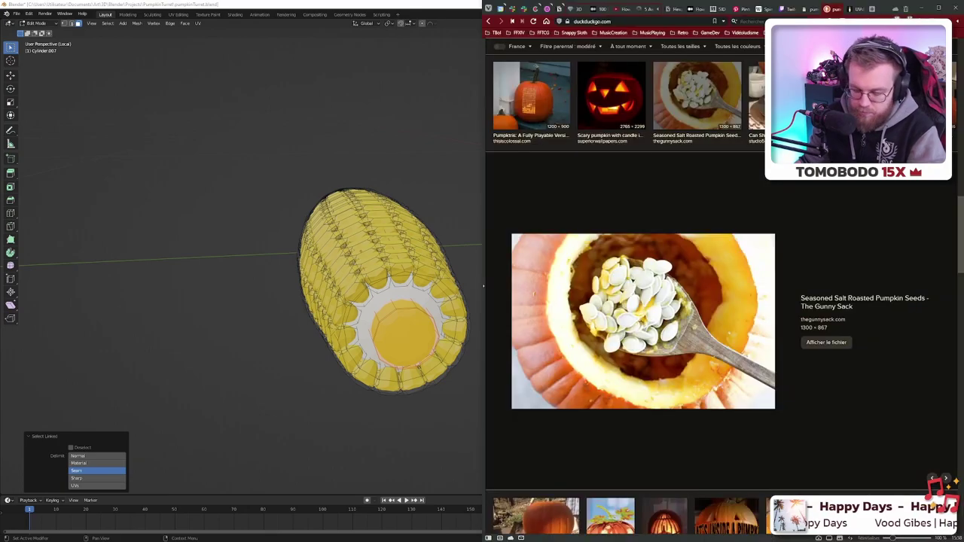
pyautogui.hotkey('alt', 'Tab')
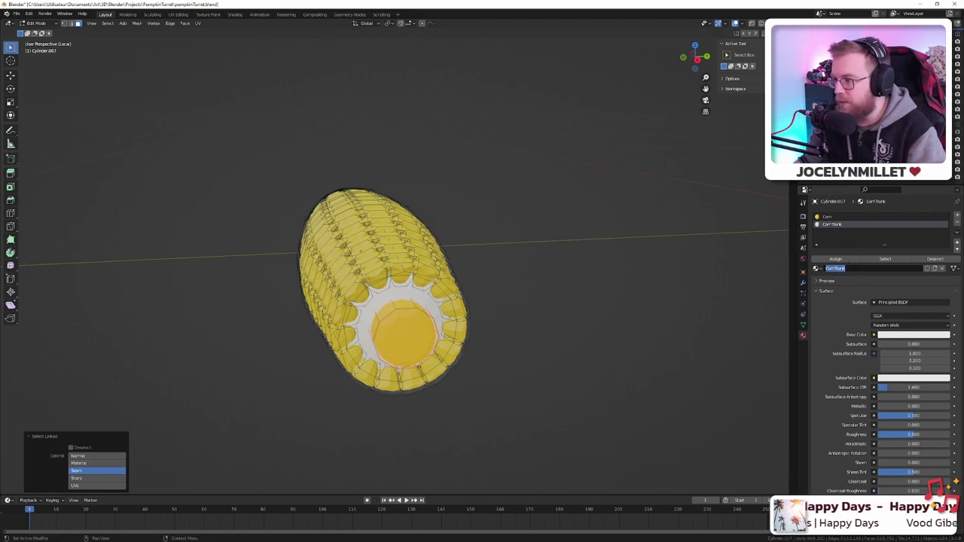
# - Add a third material slot to the corn cob and create a new material in it named CornStem
pyautogui.click(958, 218)
pyautogui.click(958, 218)
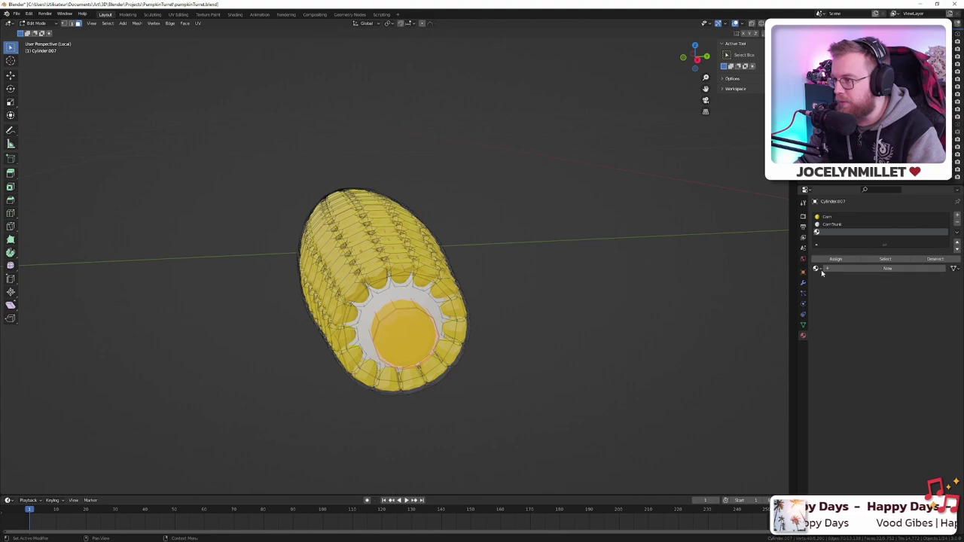
pyautogui.click(843, 271)
pyautogui.doubleClick(851, 271)
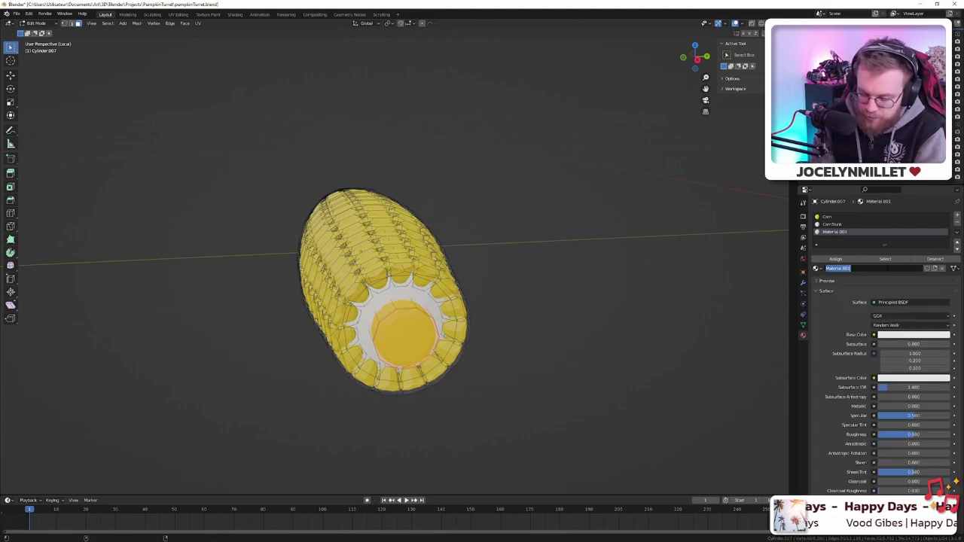
pyautogui.write('CornStem')
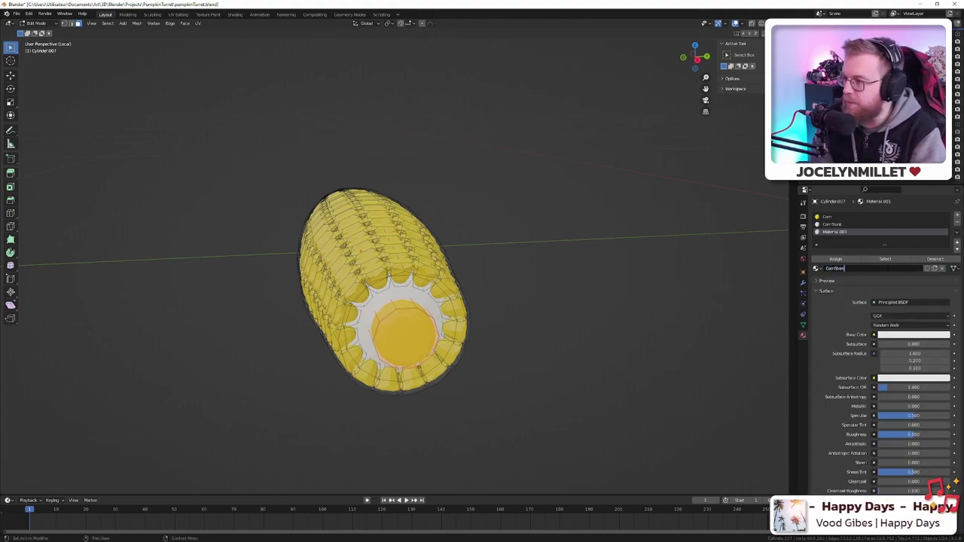
pyautogui.press('Return')
# - Give CornStem a dark green base colour, assign it to the selected stem faces, and return to Object Mode
pyautogui.click(914, 334)
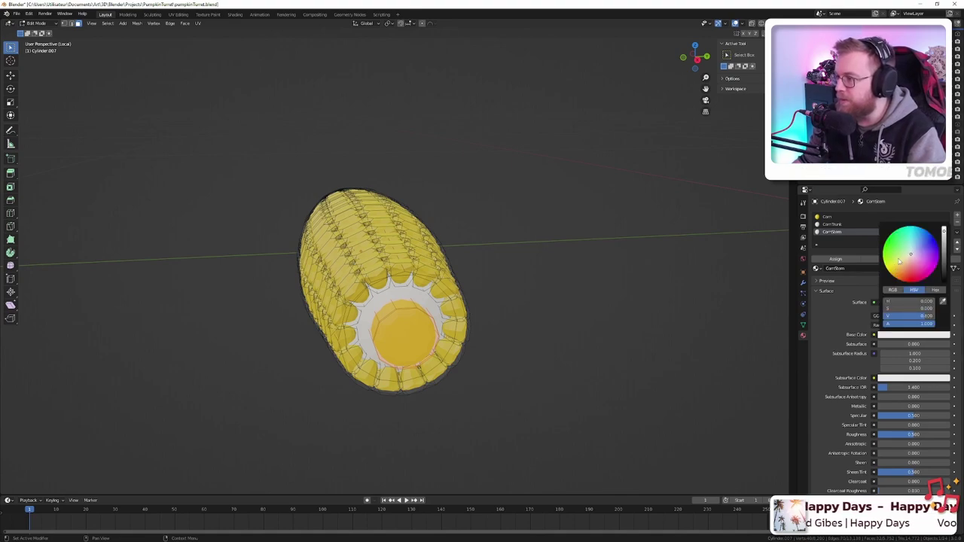
pyautogui.click(891, 242)
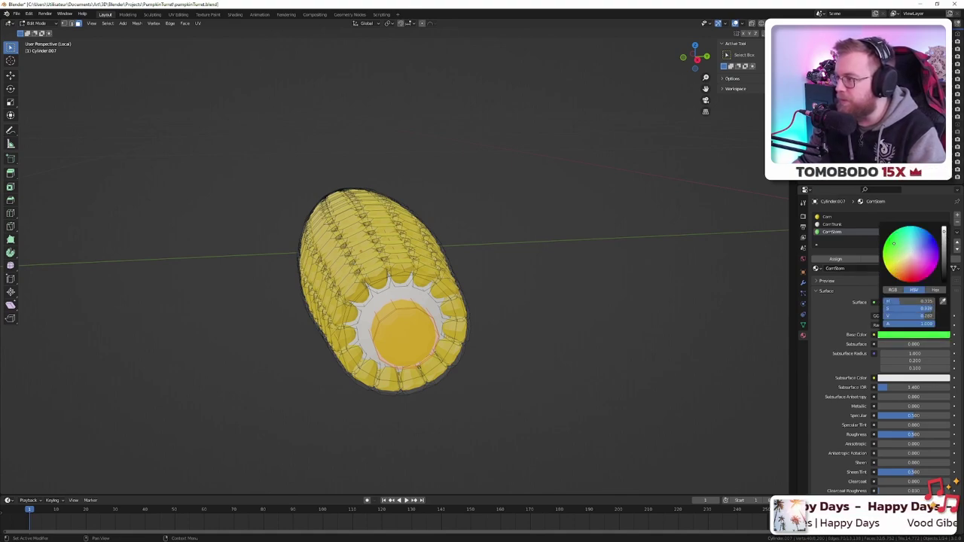
pyautogui.moveTo(943, 232); pyautogui.dragTo(944, 257)
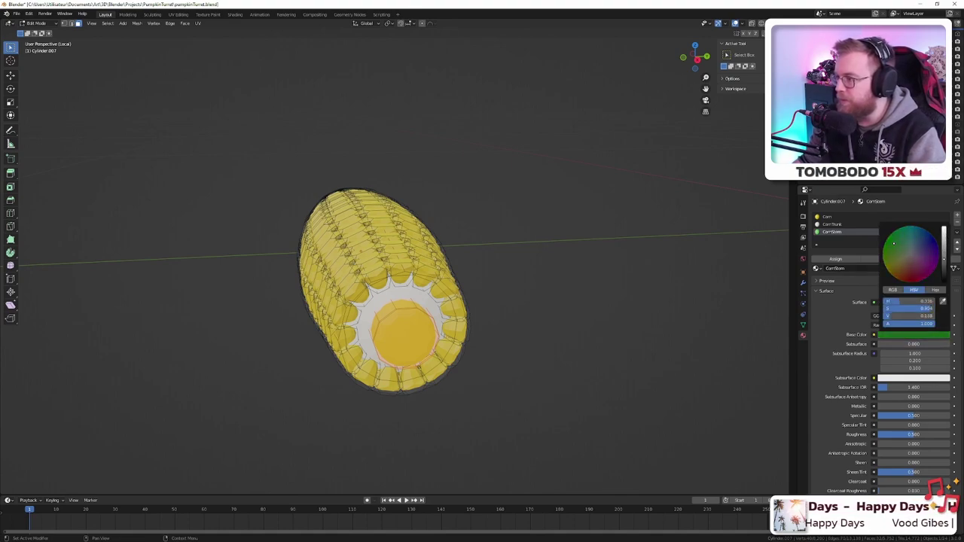
pyautogui.click(833, 259)
pyautogui.press('Tab')
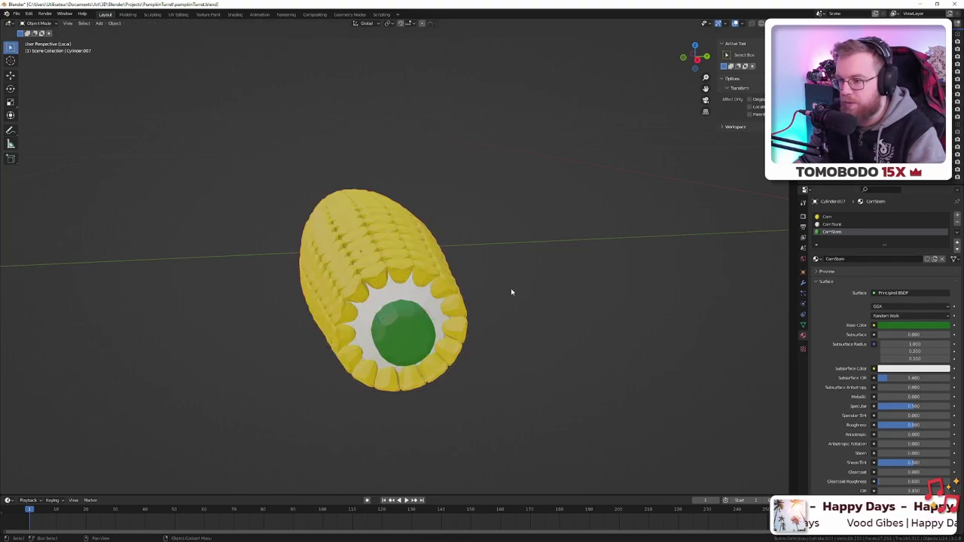
# - Inspect the cob's stem end up close and change the CornStem base colour to a bright yellow-green
pyautogui.moveTo(512, 293); pyautogui.dragTo(479, 286, button='middle')
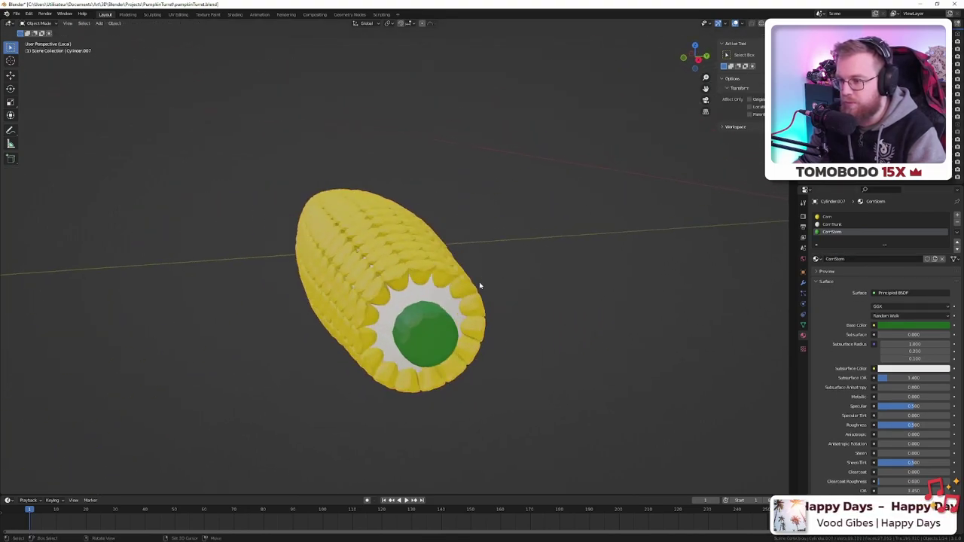
pyautogui.scroll(2, 648, 317)
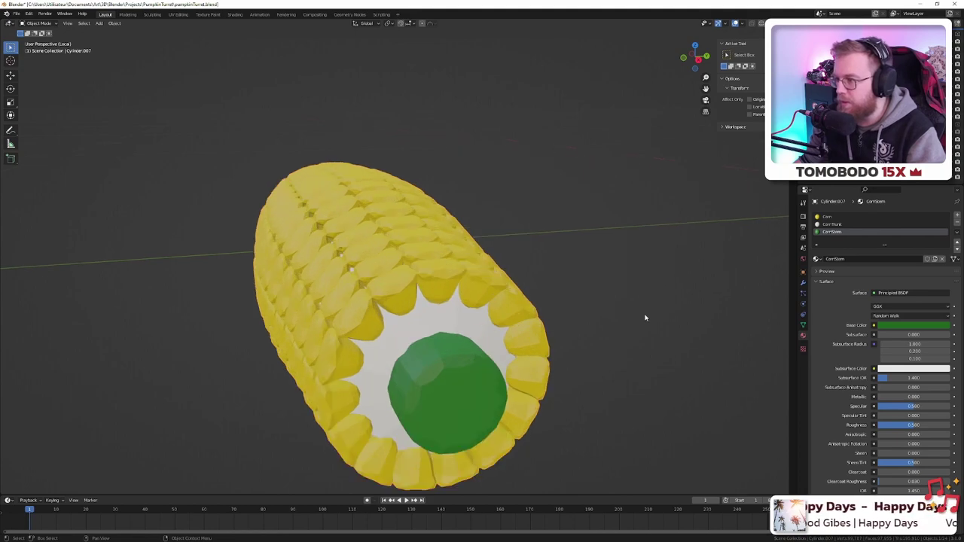
pyautogui.click(914, 324)
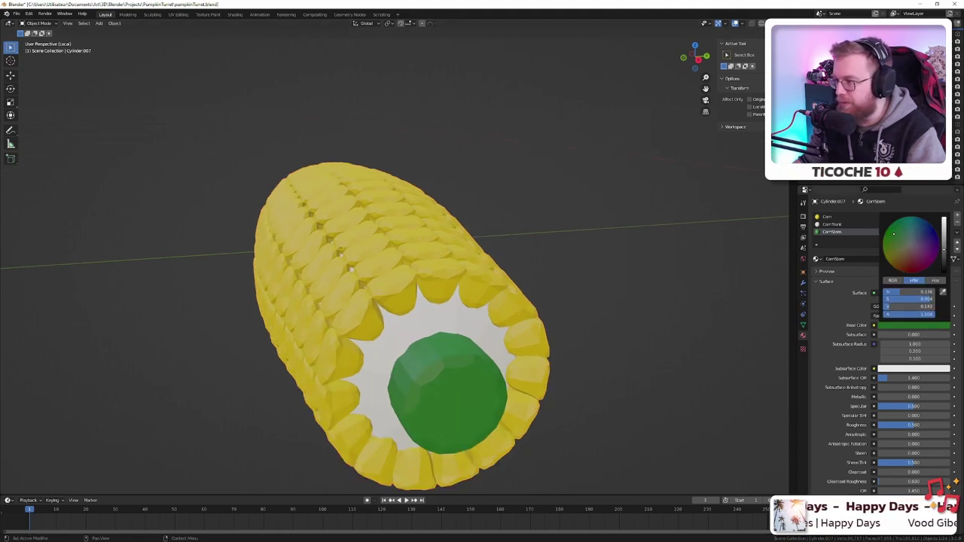
pyautogui.moveTo(944, 252)
pyautogui.mouseDown()
pyautogui.moveTo(944, 240)
pyautogui.moveTo(894, 244)
pyautogui.mouseUp()
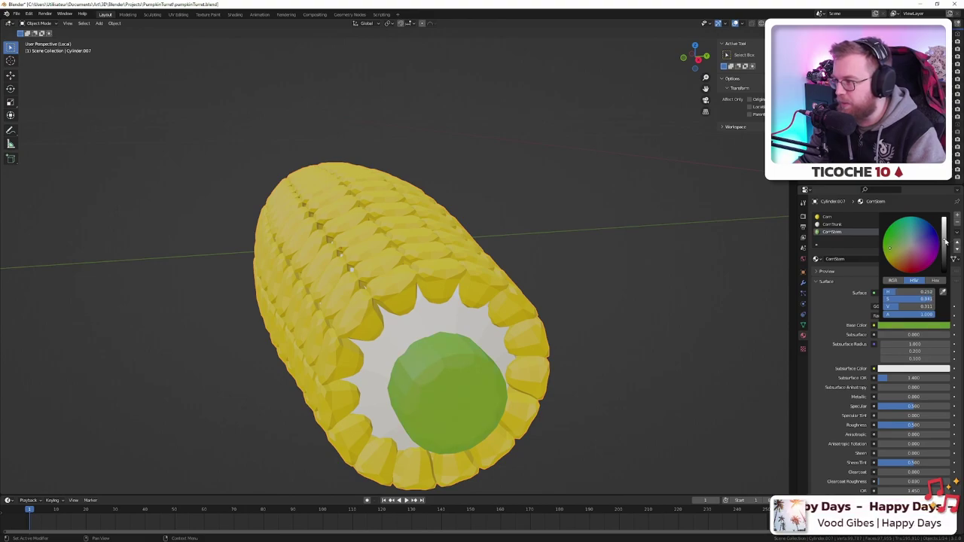
pyautogui.scroll(-5, 613, 319)
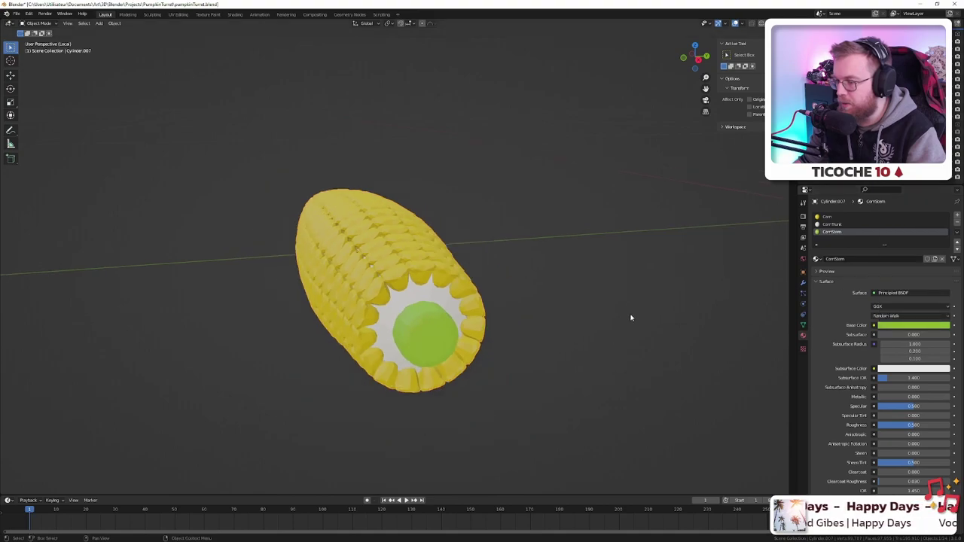
# - Leave local view and check the recoloured corn cobs against the whole pumpkin turret
pyautogui.moveTo(562, 303); pyautogui.dragTo(581, 319, button='middle')
pyautogui.press('KP_Divide')
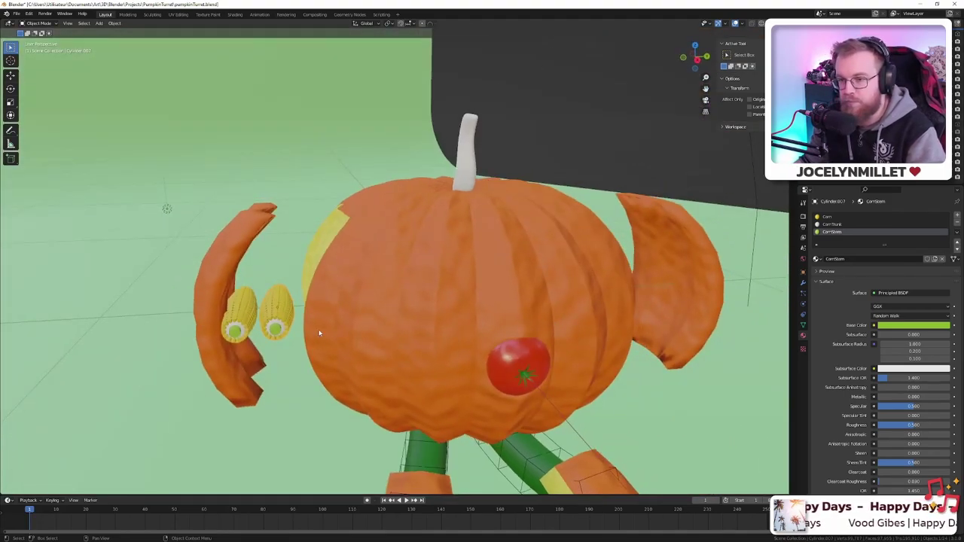
pyautogui.moveTo(271, 303); pyautogui.dragTo(555, 154, button='middle')
pyautogui.hotkey('alt', 'Tab')
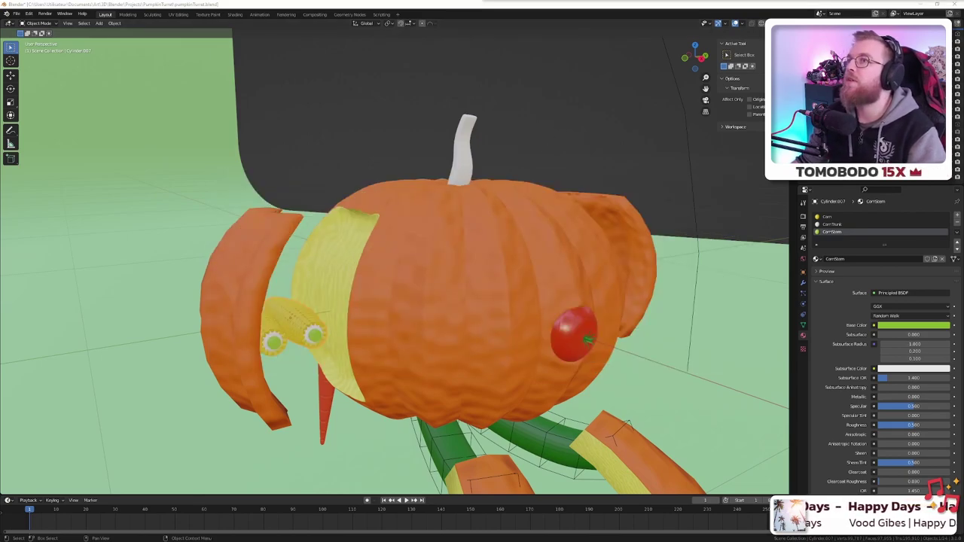
pyautogui.hotkey('alt', 'Tab')
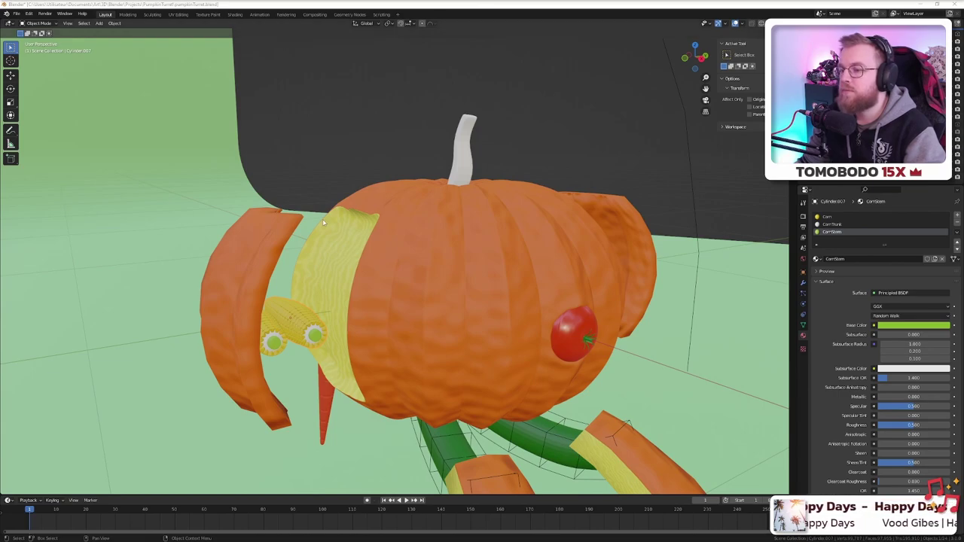
# - Isolate the corn cob nearest the pumpkin body in local view again and inspect its kernel rows and stem end
pyautogui.scroll(8, 309, 317)
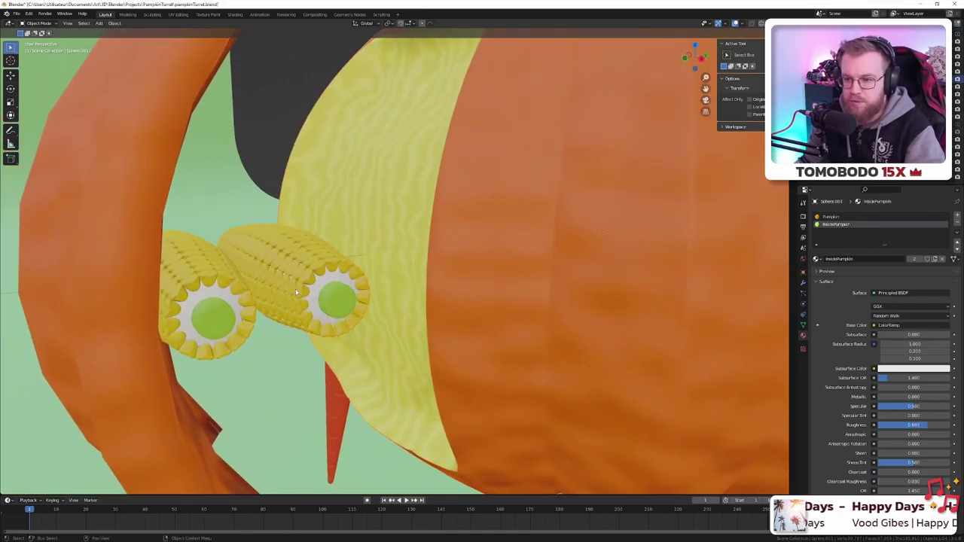
pyautogui.press('Tab')
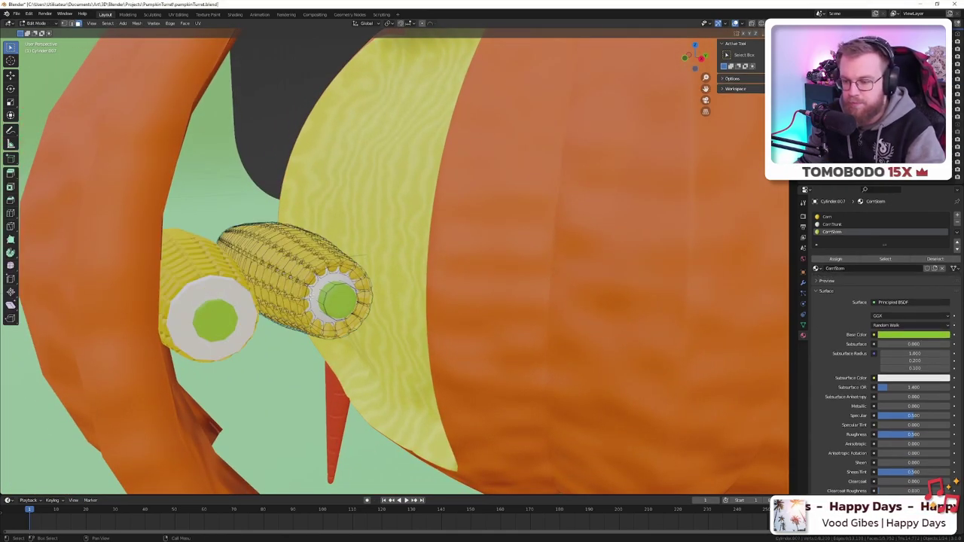
pyautogui.press('Tab')
pyautogui.press('KP_Divide')
pyautogui.scroll(3, 500, 278)
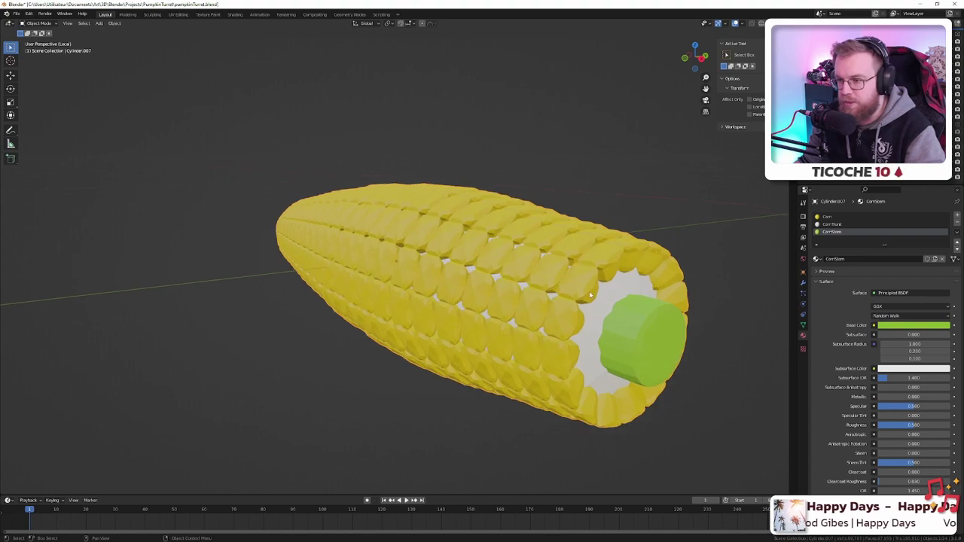
pyautogui.moveTo(541, 287)
pyautogui.keyDown('shift'); pyautogui.mouseDown(button='middle')
pyautogui.moveTo(441, 281)
pyautogui.moveTo(553, 282)
pyautogui.mouseUp(button='middle'); pyautogui.keyUp('shift')
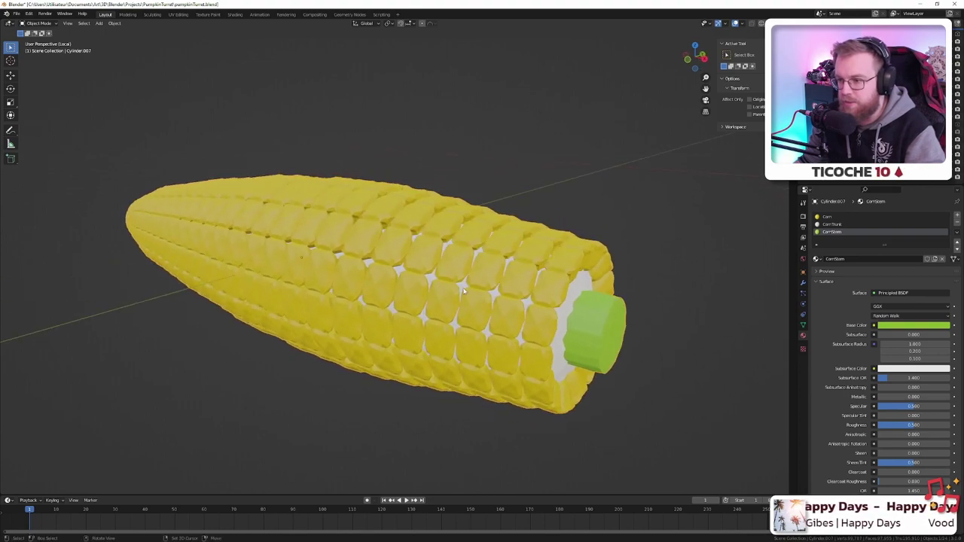
# - In Edit Mode, start selecting the last ring of kernels around the stem end as linked pieces, leaving the core unselected
pyautogui.press('Tab')
pyautogui.click(550, 286)
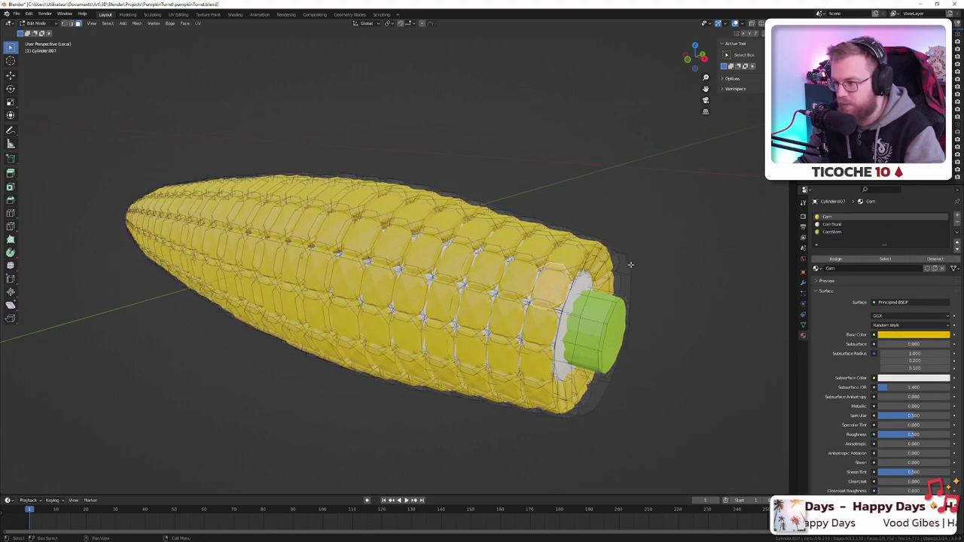
pyautogui.moveTo(672, 276); pyautogui.dragTo(562, 269, button='middle')
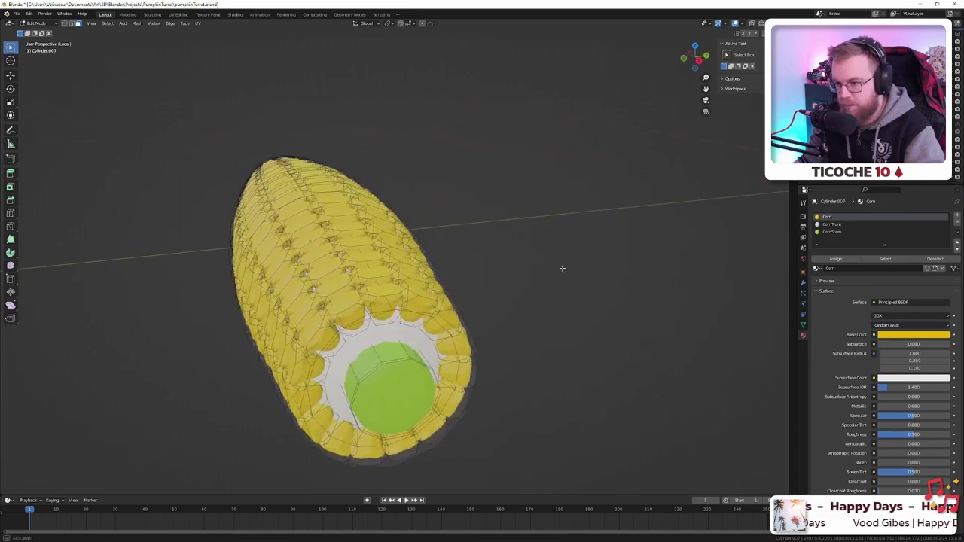
pyautogui.press('l')
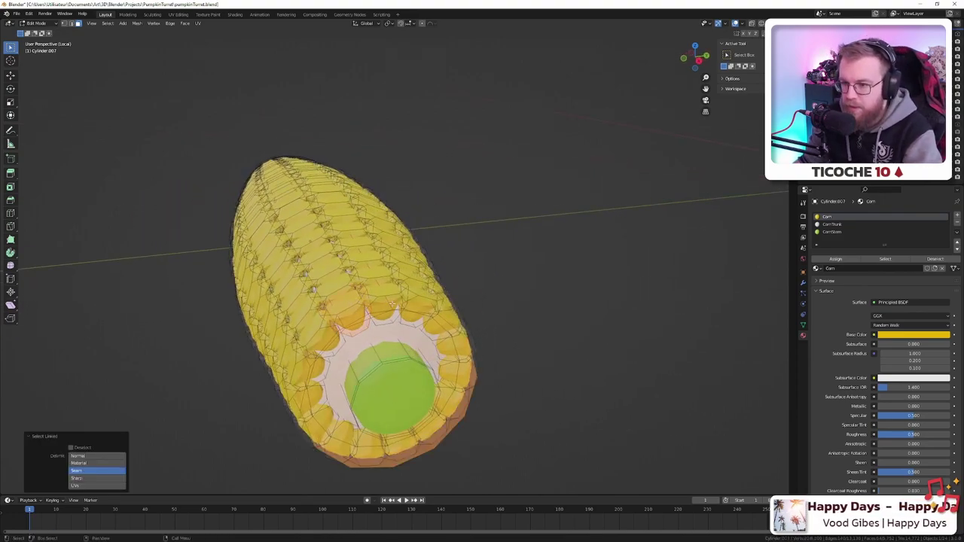
pyautogui.hotkey('alt', 'a')
pyautogui.press('l')
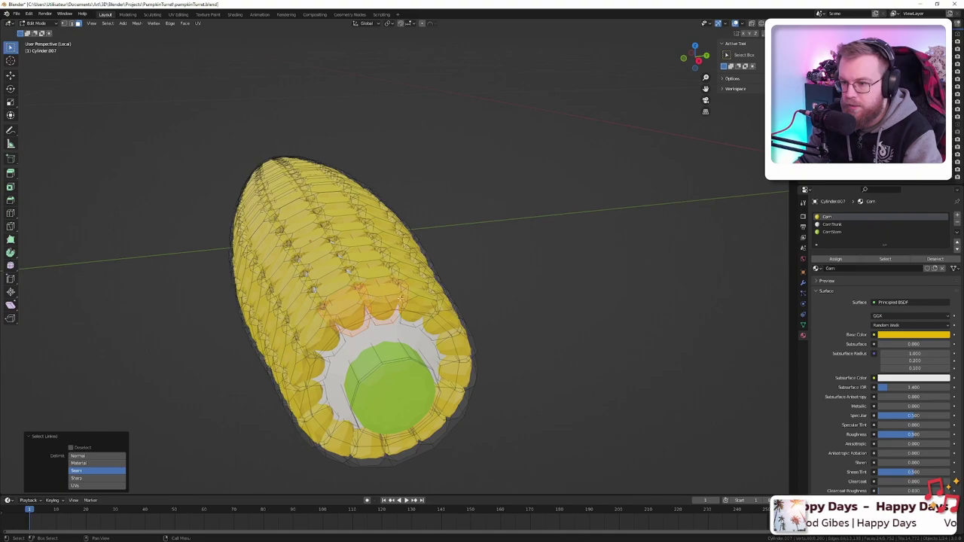
pyautogui.press('l')
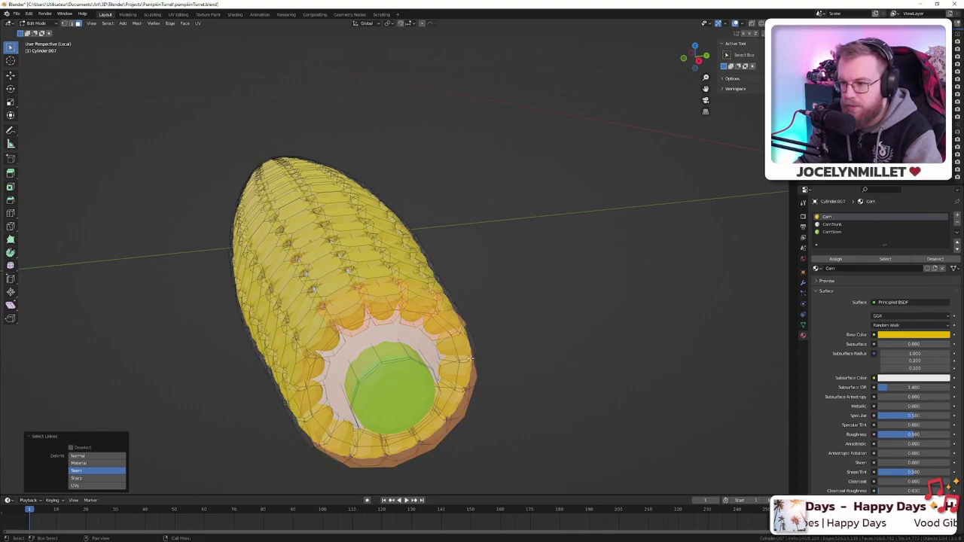
pyautogui.hotkey('alt', 'a')
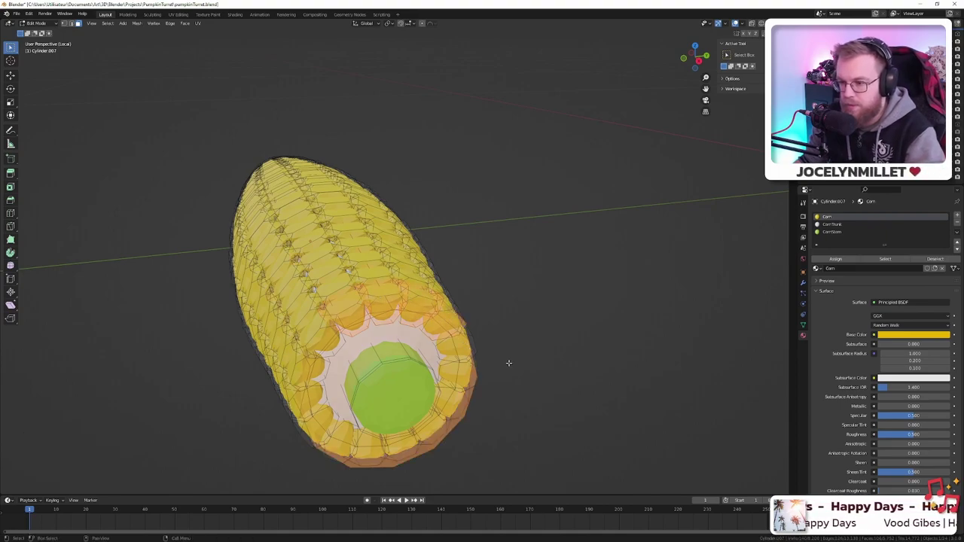
# - Add the remaining linked kernels around the cob's underside to the selection, completing the ring at the stem end
pyautogui.moveTo(512, 364); pyautogui.dragTo(478, 305, button='middle')
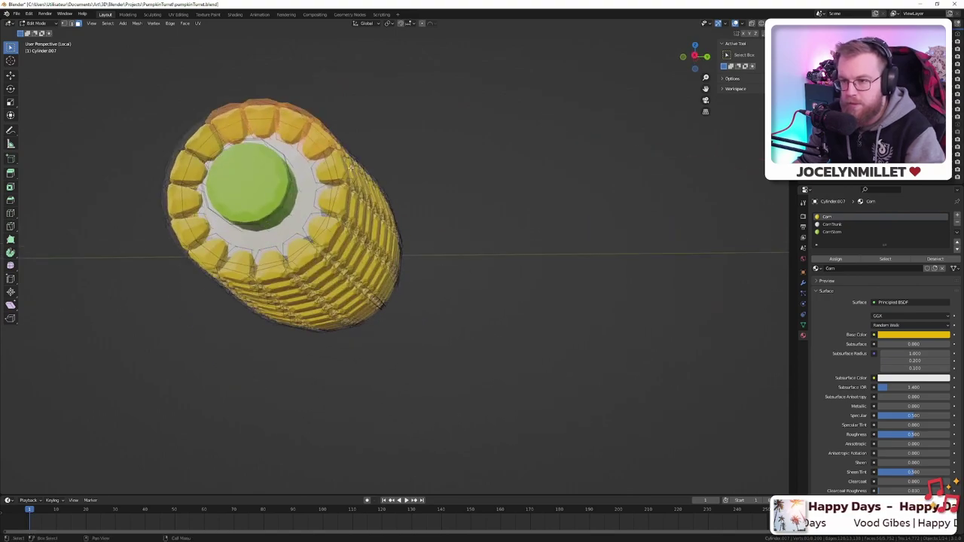
pyautogui.press('l')
pyautogui.press('l')
pyautogui.press('l')
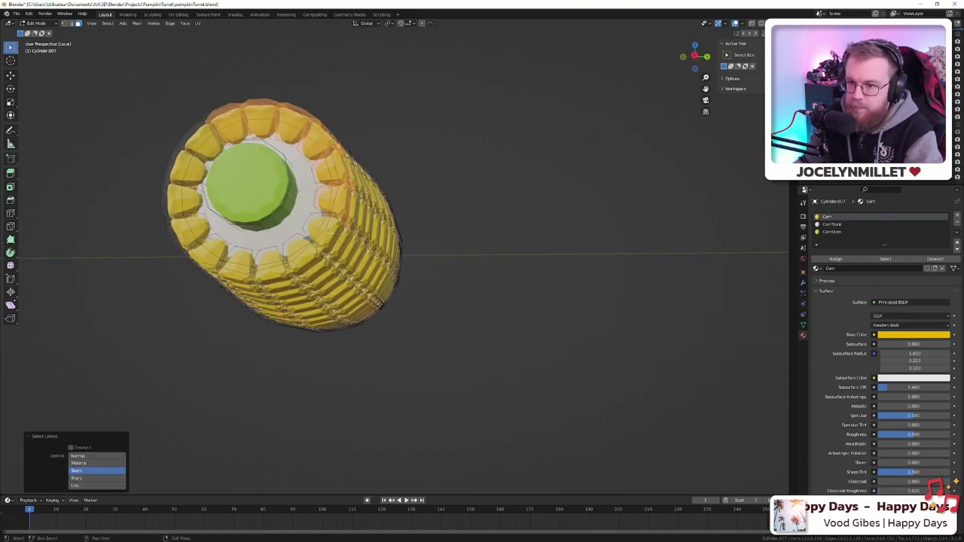
pyautogui.hotkey('alt', 'a')
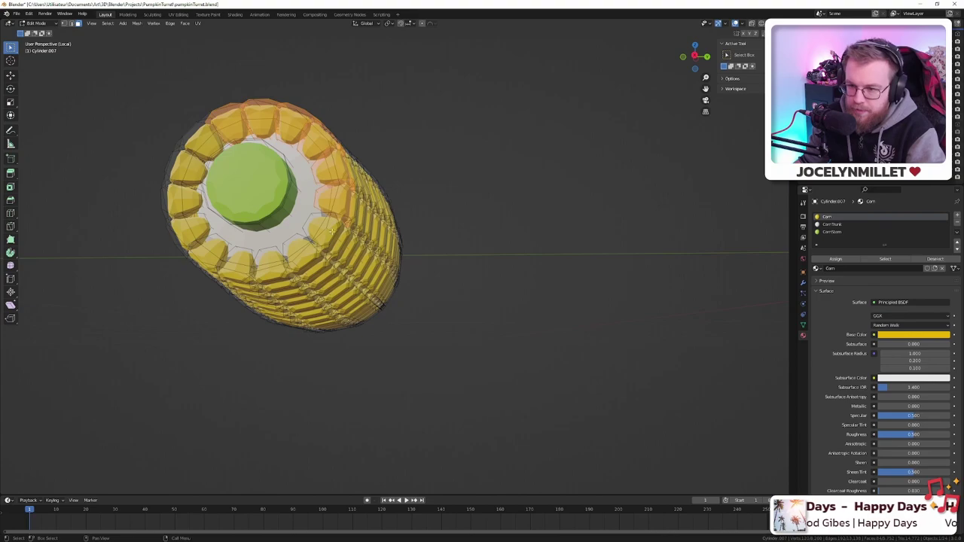
pyautogui.moveTo(334, 239); pyautogui.dragTo(524, 171, button='middle')
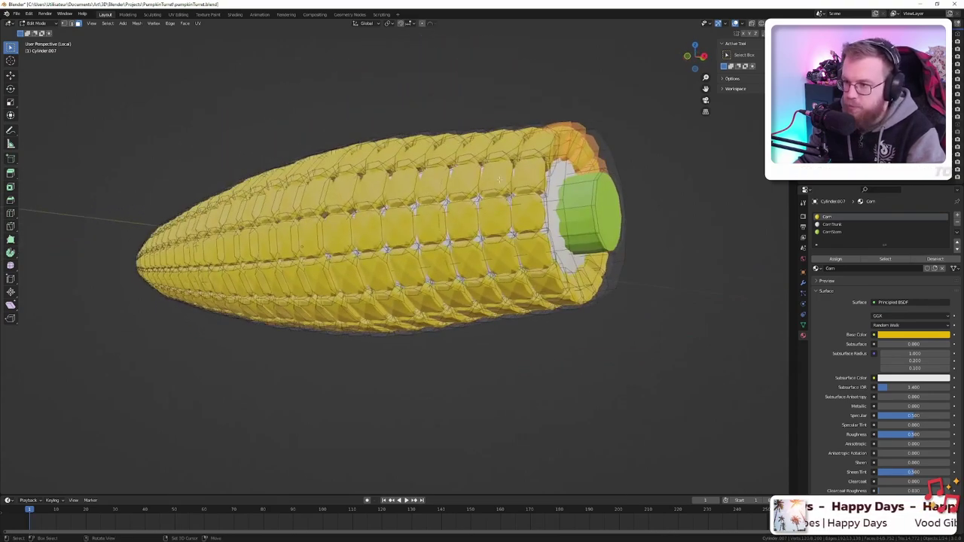
pyautogui.press('l')
pyautogui.press('l')
pyautogui.press('l')
pyautogui.press('l')
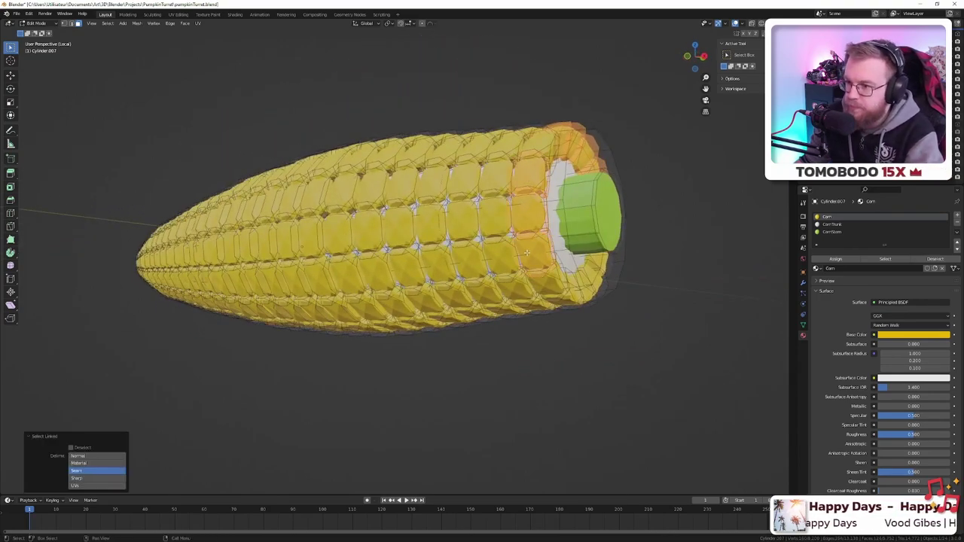
pyautogui.moveTo(601, 303); pyautogui.dragTo(540, 276, button='middle')
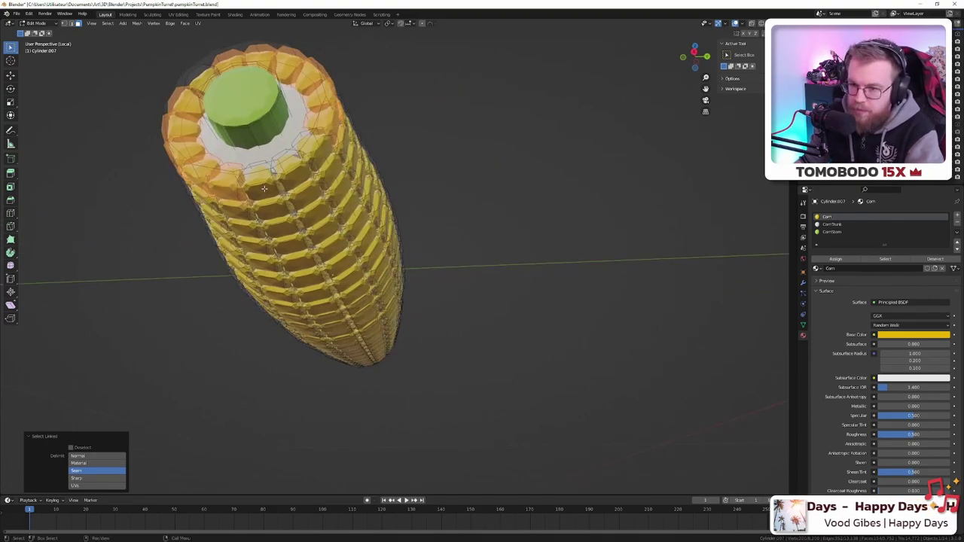
# - Try to duplicate the selected kernel ring outward along X and scale the copy down, and undo both operations
pyautogui.press('KP_7')
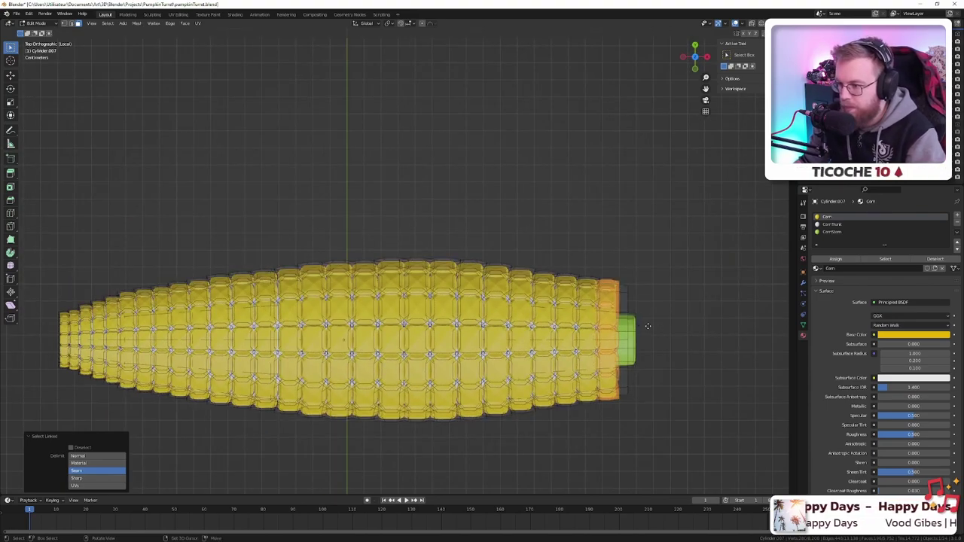
pyautogui.press('g')
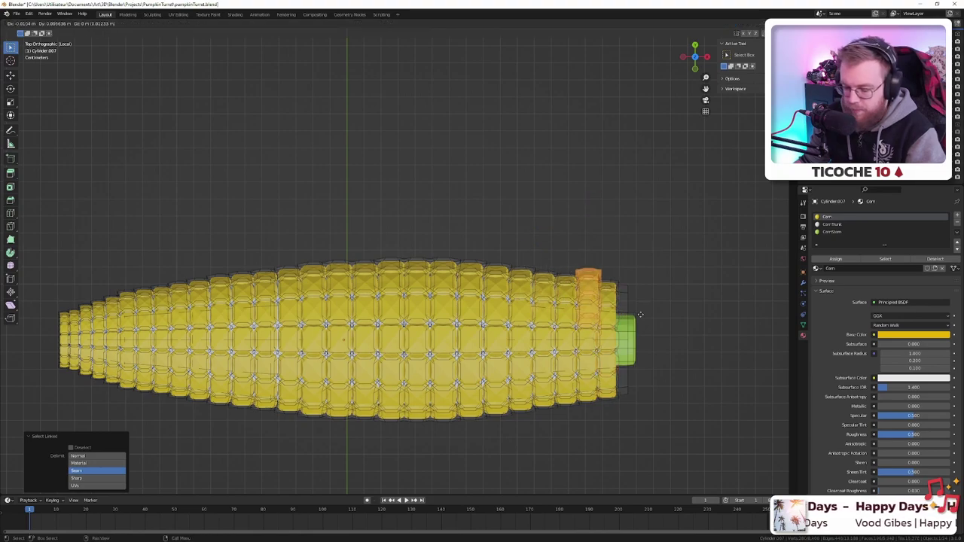
pyautogui.press('y')
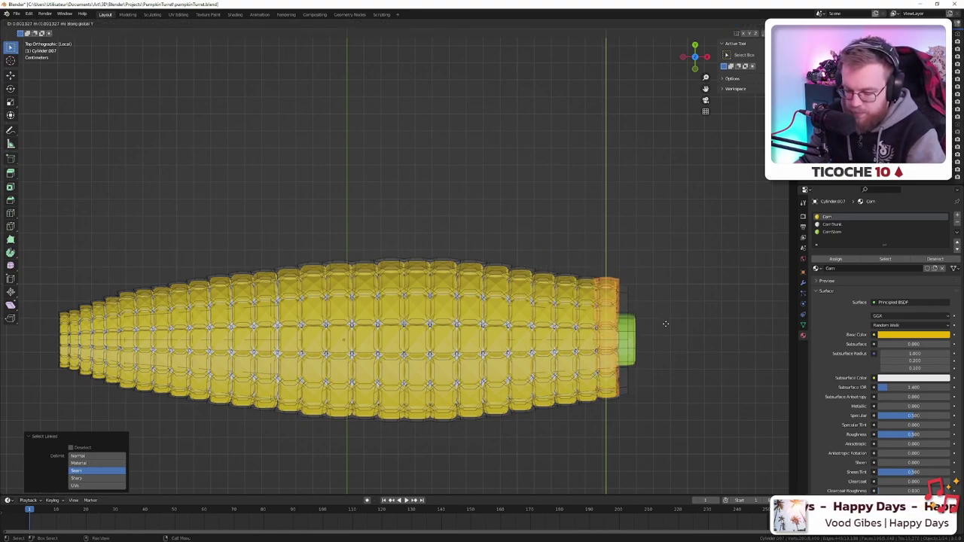
pyautogui.press('x')
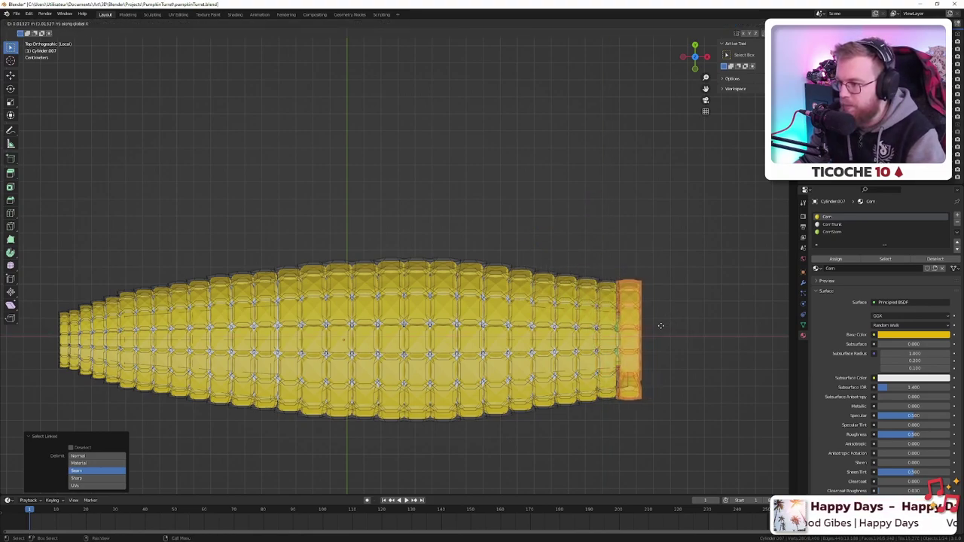
pyautogui.click(702, 330)
pyautogui.press('s')
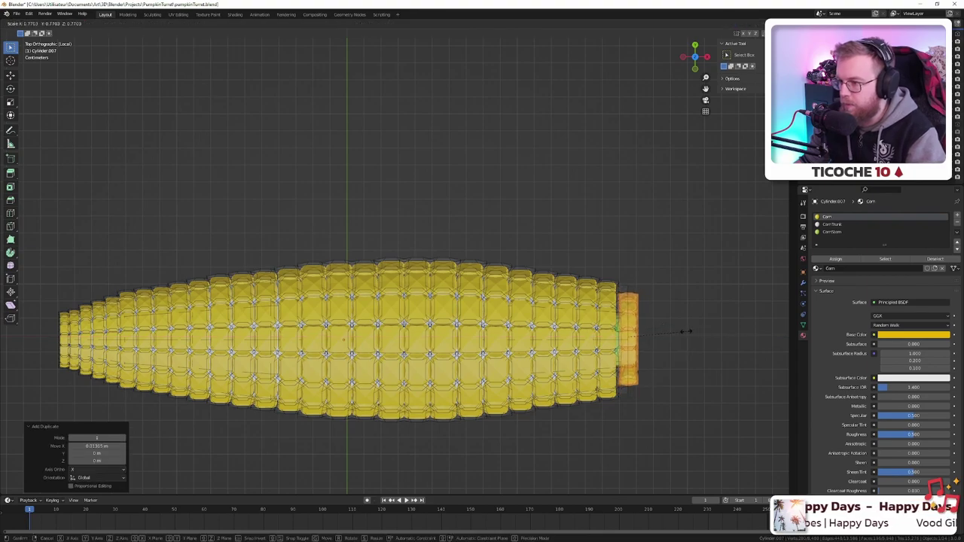
pyautogui.click(684, 329)
pyautogui.moveTo(684, 330); pyautogui.dragTo(611, 260, button='middle')
pyautogui.hotkey('ctrl', 'z')
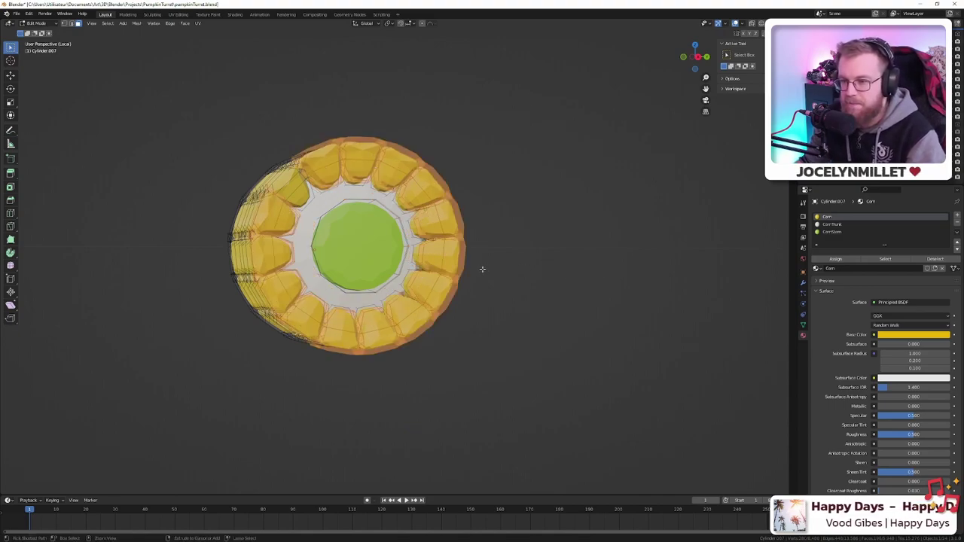
pyautogui.hotkey('ctrl', 'z')
# - Add the missed linked kernel to the selection so the ring at the stem end is fully selected
pyautogui.moveTo(302, 225); pyautogui.dragTo(362, 227, button='middle')
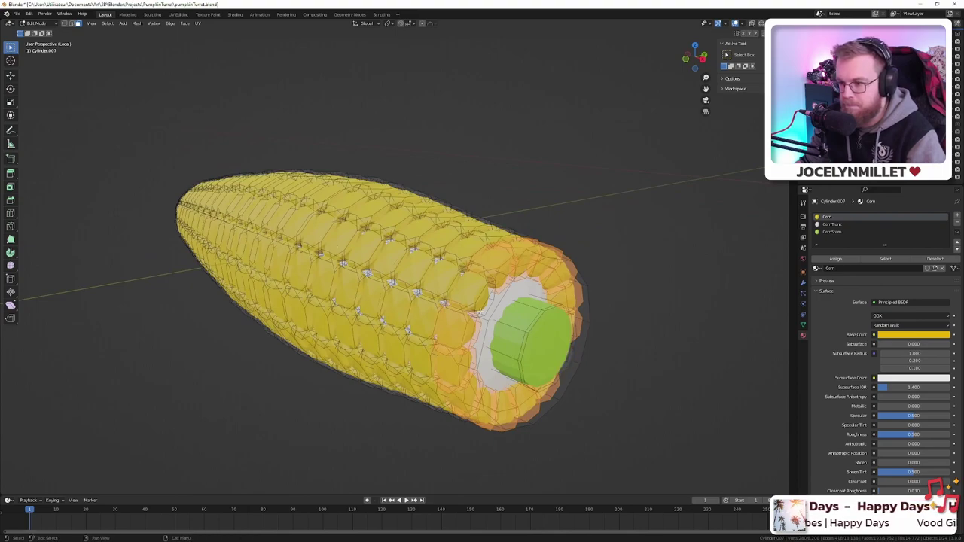
pyautogui.press('l')
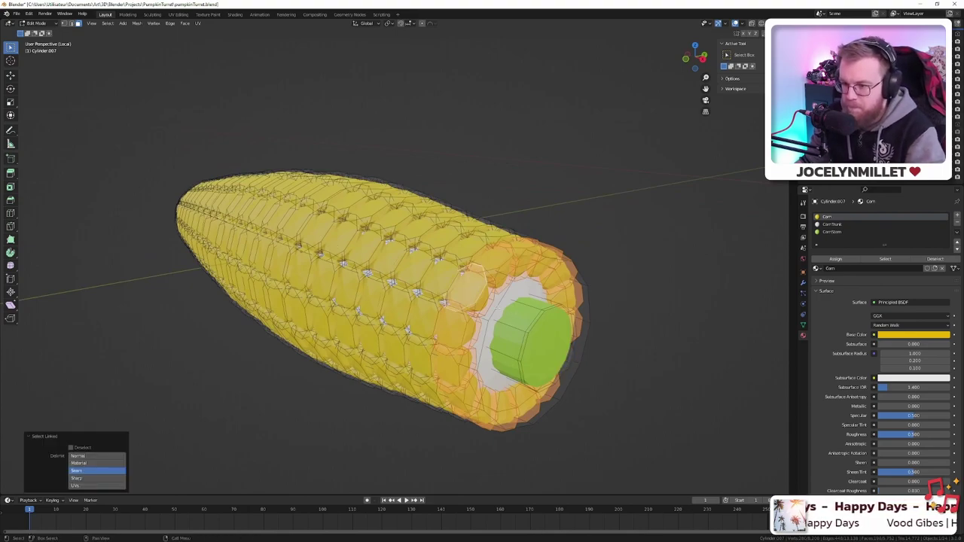
pyautogui.moveTo(467, 302); pyautogui.dragTo(540, 290, button='middle')
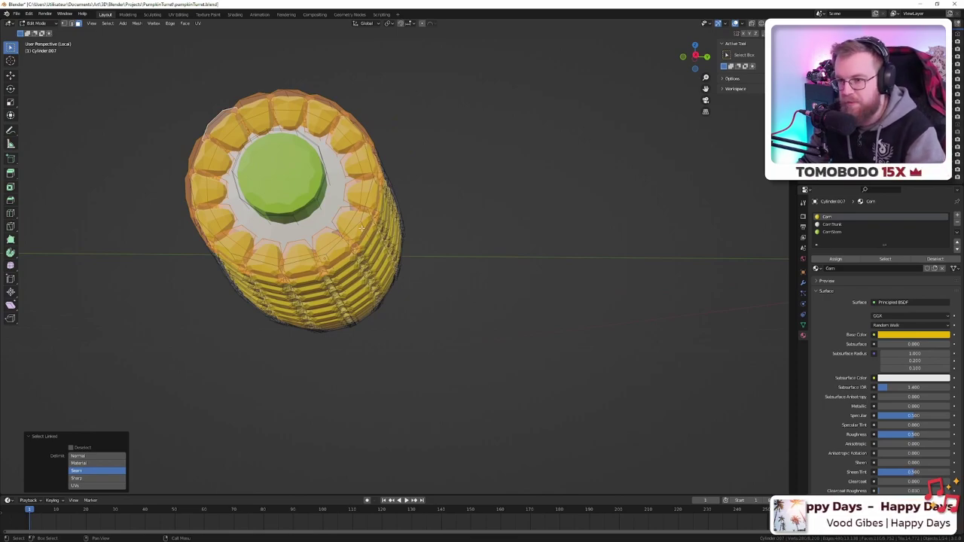
# - Duplicate the complete kernel ring outward along X over the stem and scale the copy to 0.73
pyautogui.press('KP_7')
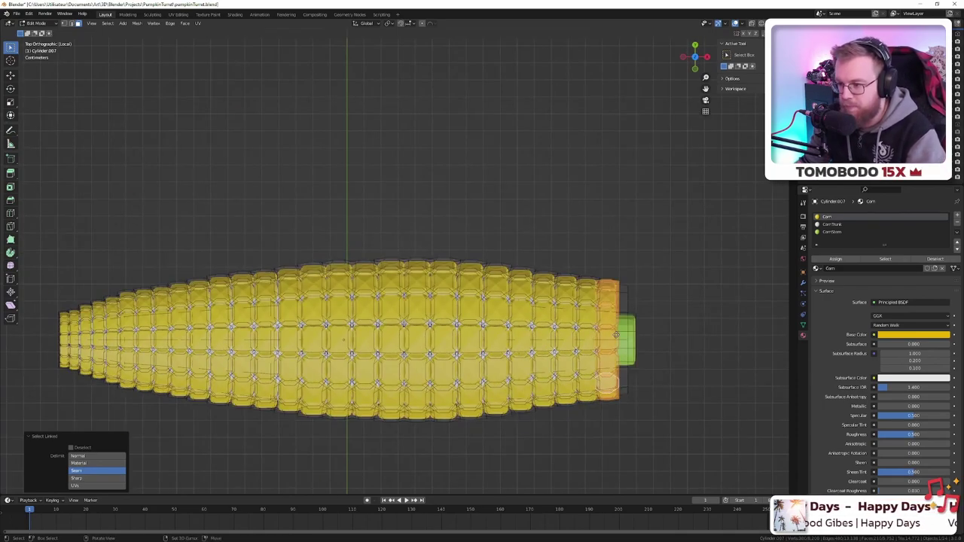
pyautogui.press('g')
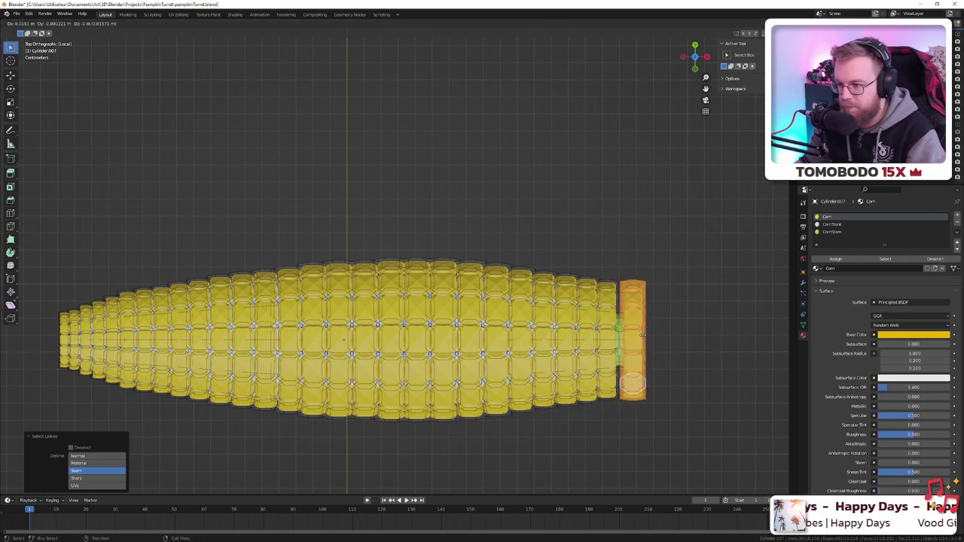
pyautogui.press('y')
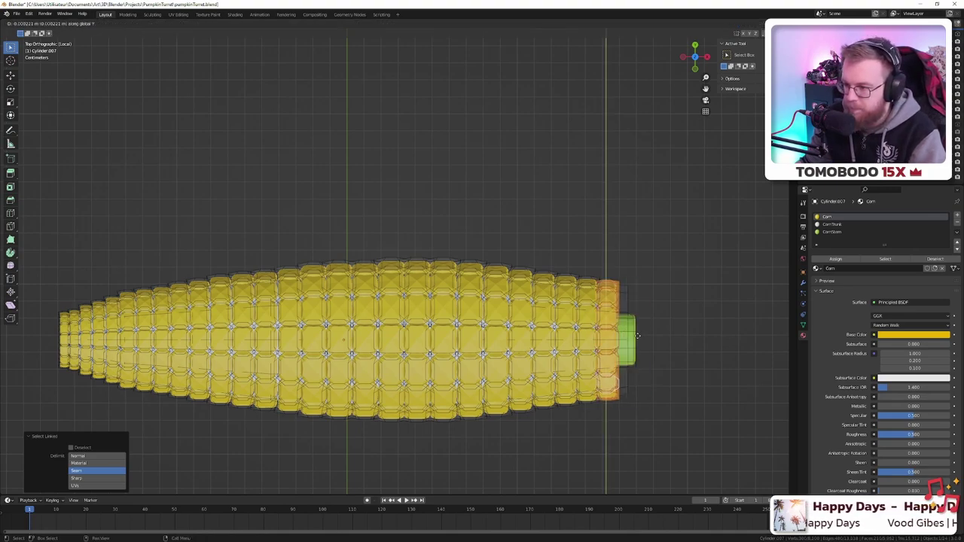
pyautogui.press('x')
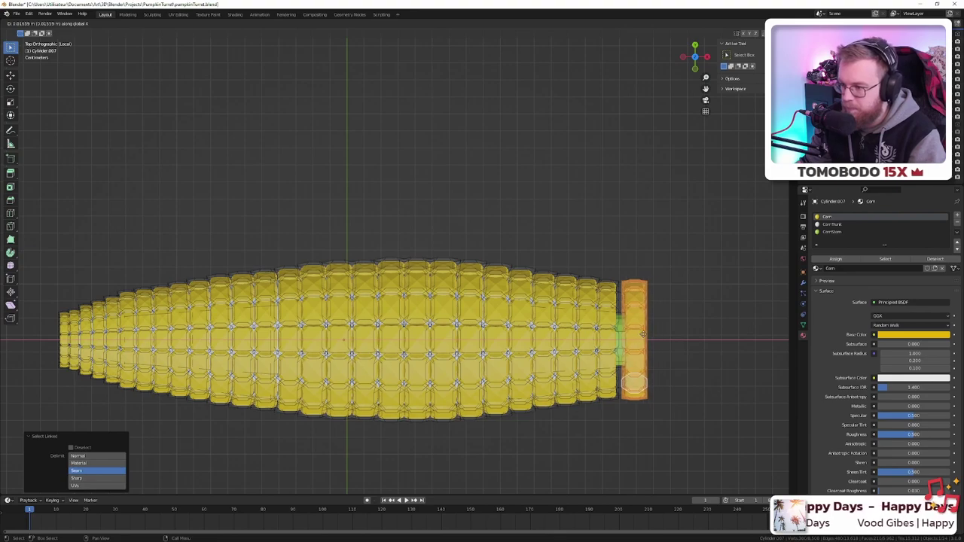
pyautogui.click(637, 332)
pyautogui.press('s')
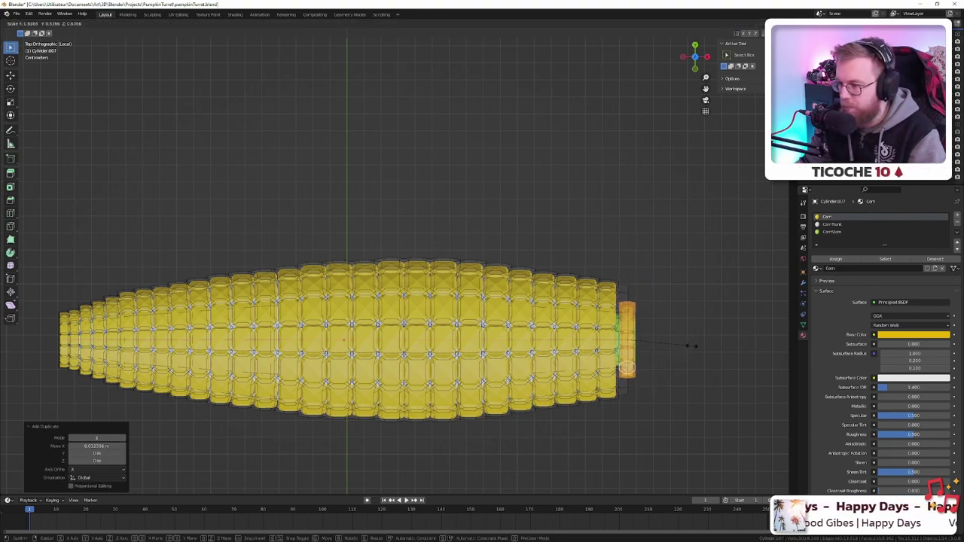
pyautogui.click(698, 347)
# - Move the duplicated ring about 0.006 m back along X so it sits against the cob's end around the stem
pyautogui.press('KP_1')
pyautogui.press('KP_3')
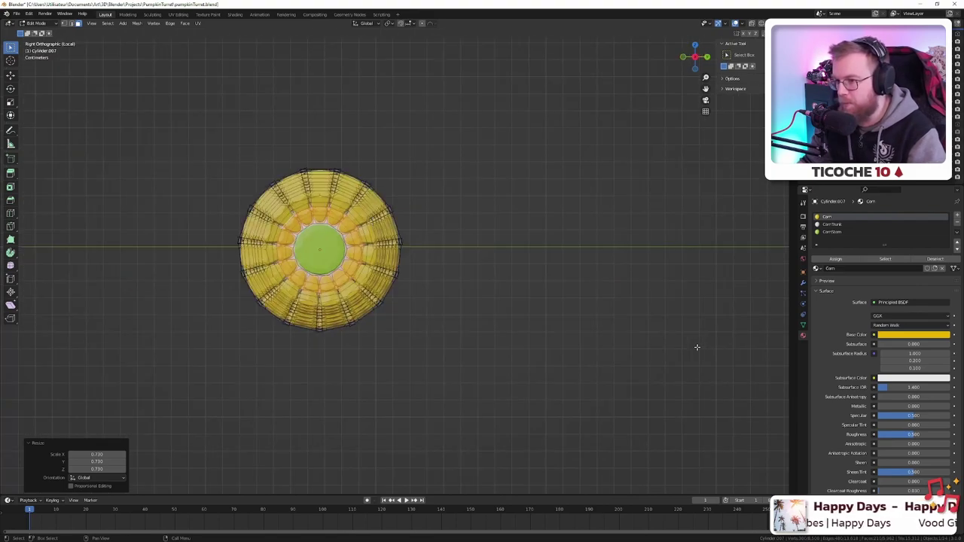
pyautogui.moveTo(419, 238); pyautogui.dragTo(663, 325, button='middle')
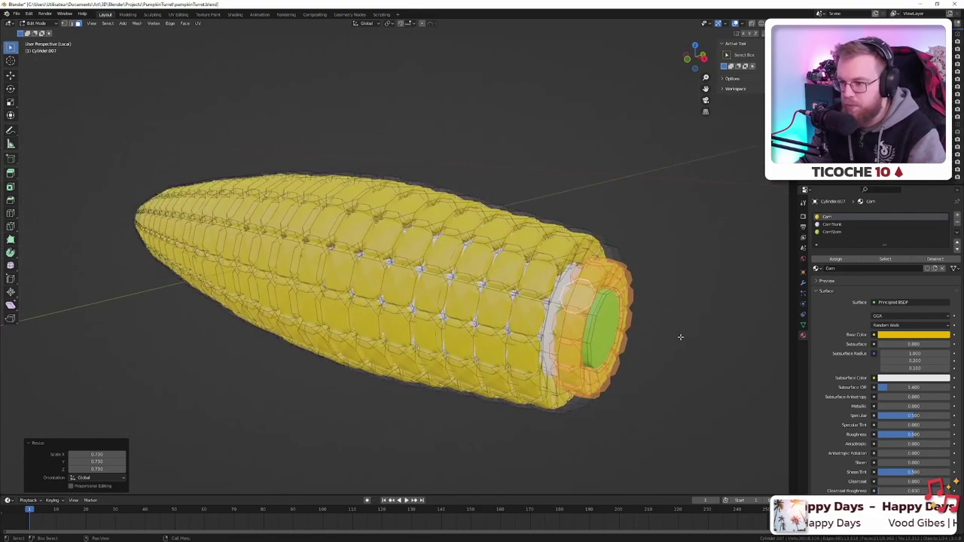
pyautogui.press('g')
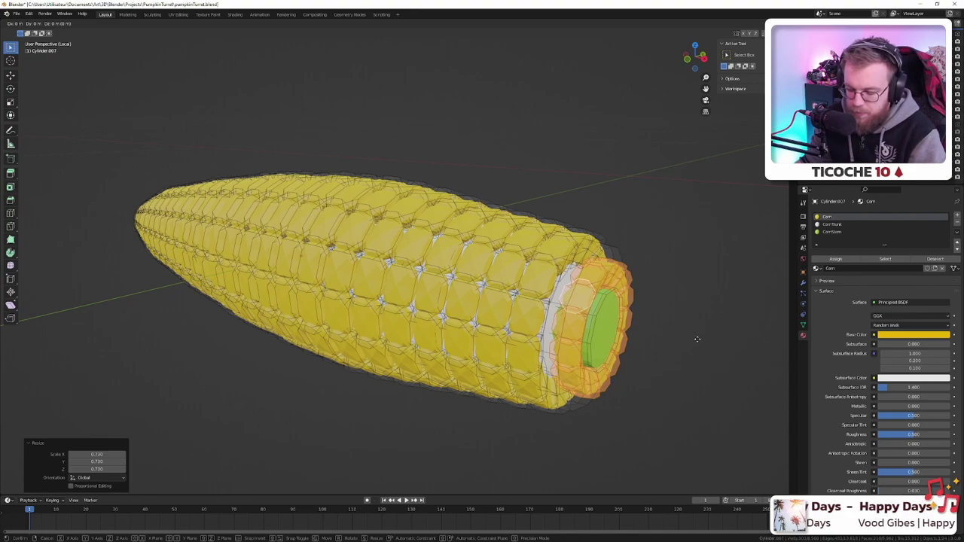
pyautogui.press('x')
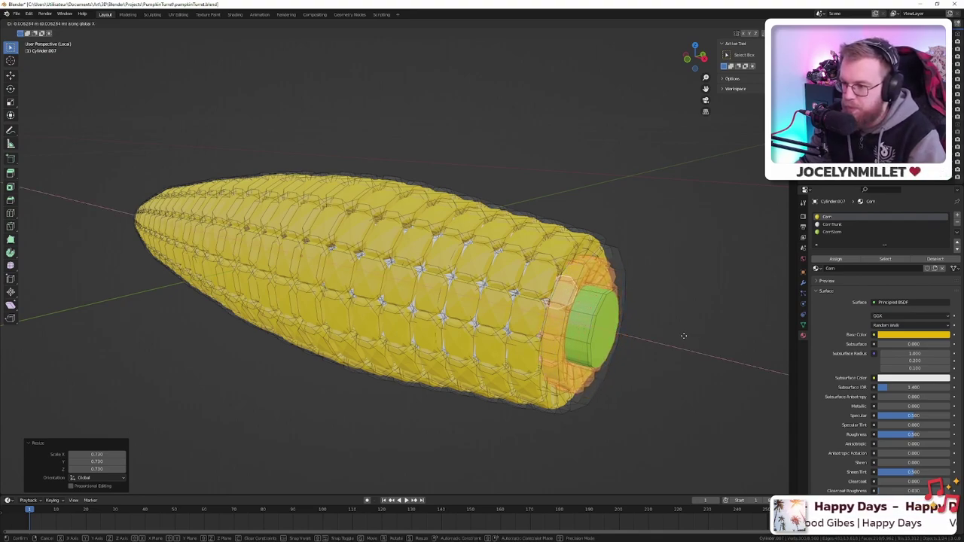
pyautogui.click(684, 336)
pyautogui.moveTo(682, 337); pyautogui.dragTo(603, 328, button='middle')
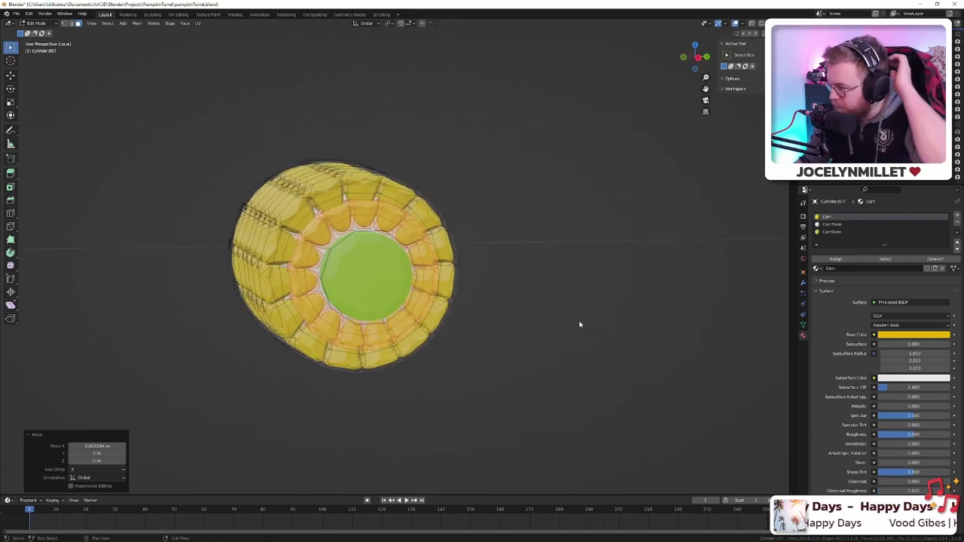
# - Leave Edit Mode and check the extended kernels at the stem end, and inspect the cob's tip on the turret outside local view
pyautogui.press('Tab')
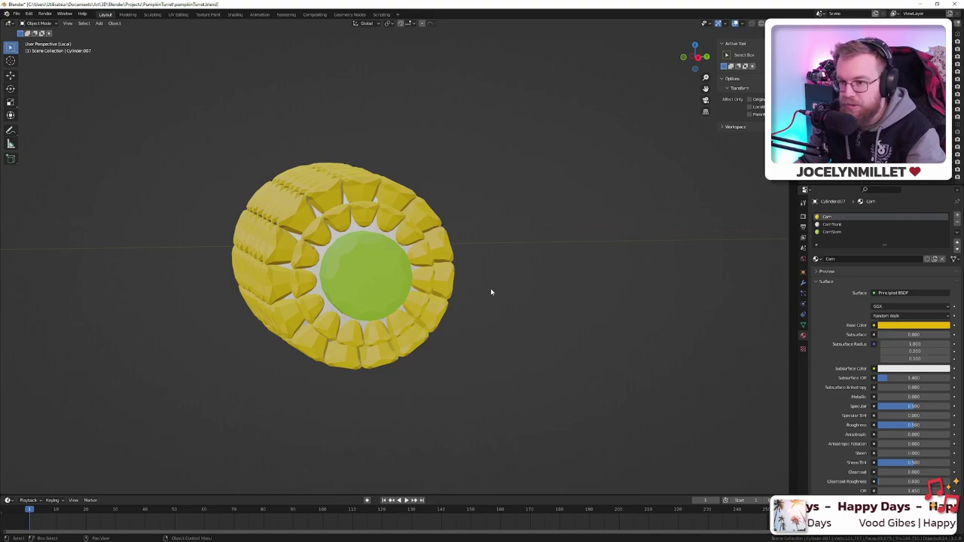
pyautogui.moveTo(491, 291)
pyautogui.mouseDown(button='middle')
pyautogui.moveTo(539, 309)
pyautogui.moveTo(486, 303)
pyautogui.mouseUp(button='middle')
pyautogui.press('Tab')
pyautogui.press('Tab')
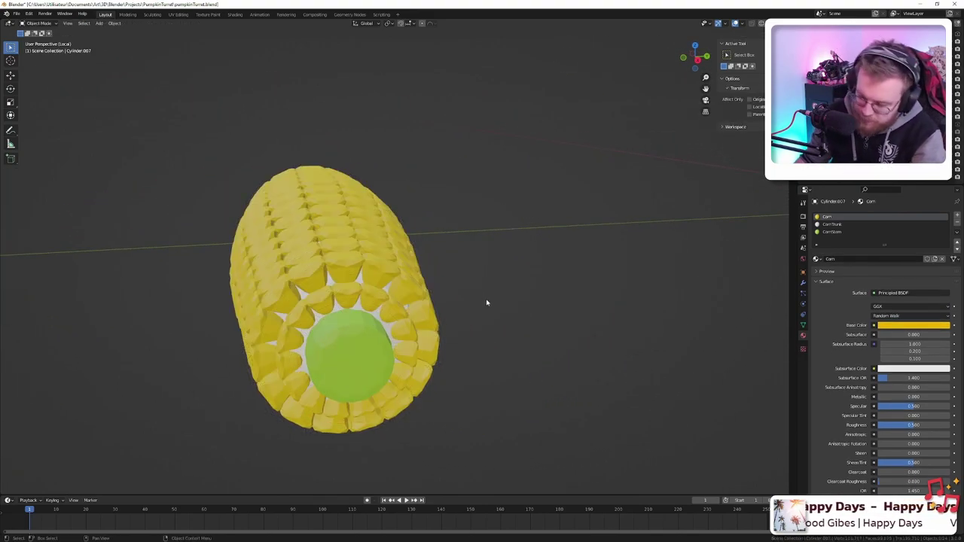
pyautogui.press('KP_Divide')
pyautogui.scroll(-9, 487, 302)
pyautogui.moveTo(438, 269); pyautogui.dragTo(507, 304, button='middle')
pyautogui.scroll(10, 522, 268)
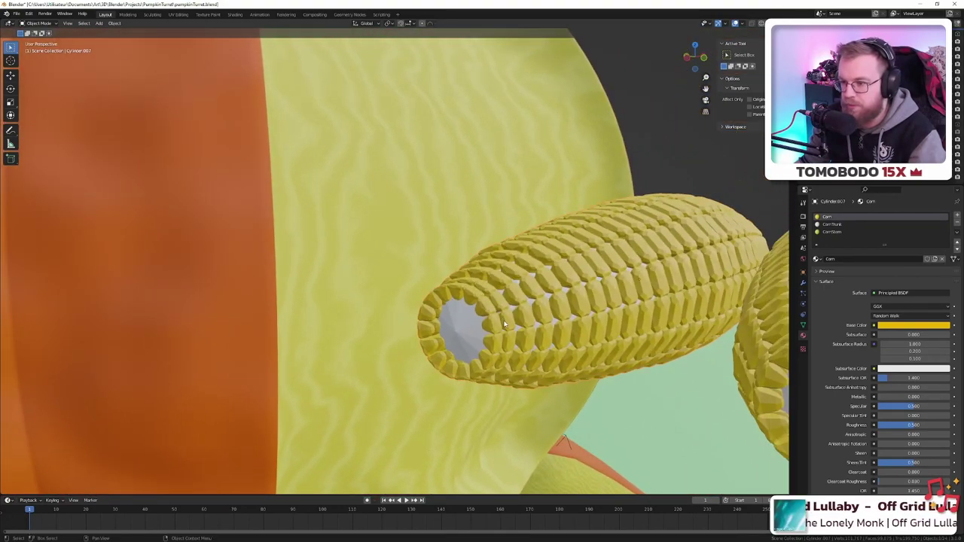
# - Isolate the corn cob in local view and enter Edit Mode with its tip end in close view
pyautogui.press('KP_Divide')
pyautogui.press('Tab')
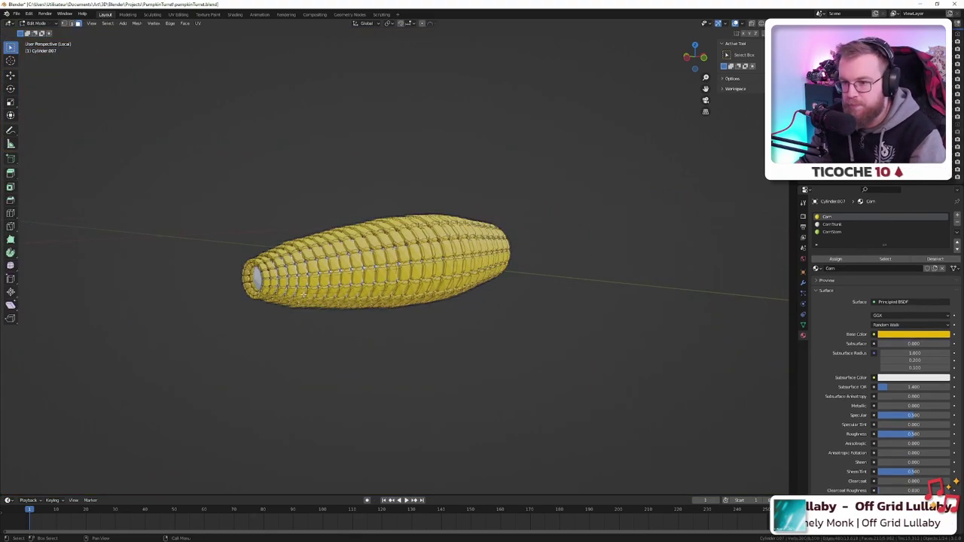
pyautogui.moveTo(507, 324); pyautogui.dragTo(374, 333, button='middle')
pyautogui.scroll(3, 369, 336)
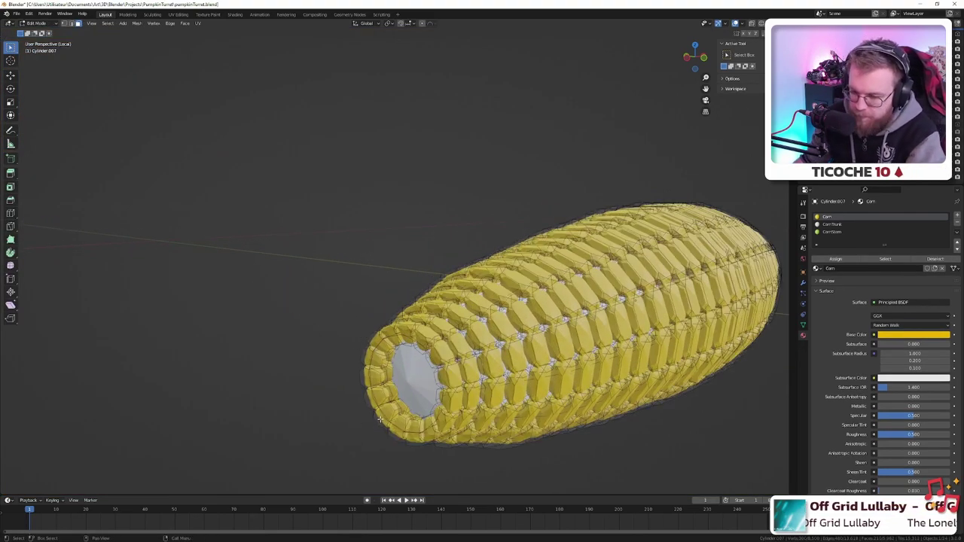
# - Try to scale the linked kernels around the cob's tip with the core deselected, and clear the selection
pyautogui.press('l')
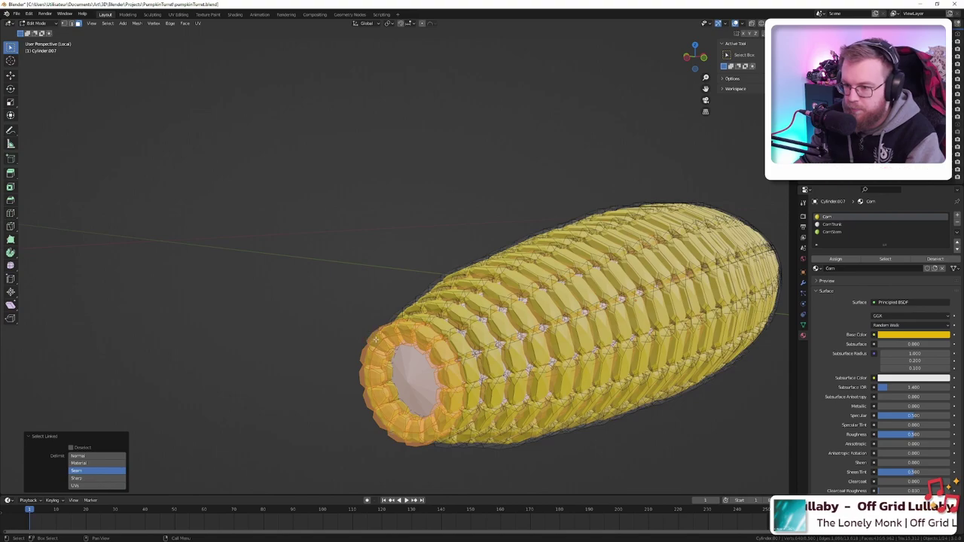
pyautogui.hotkey('shift', 'l')
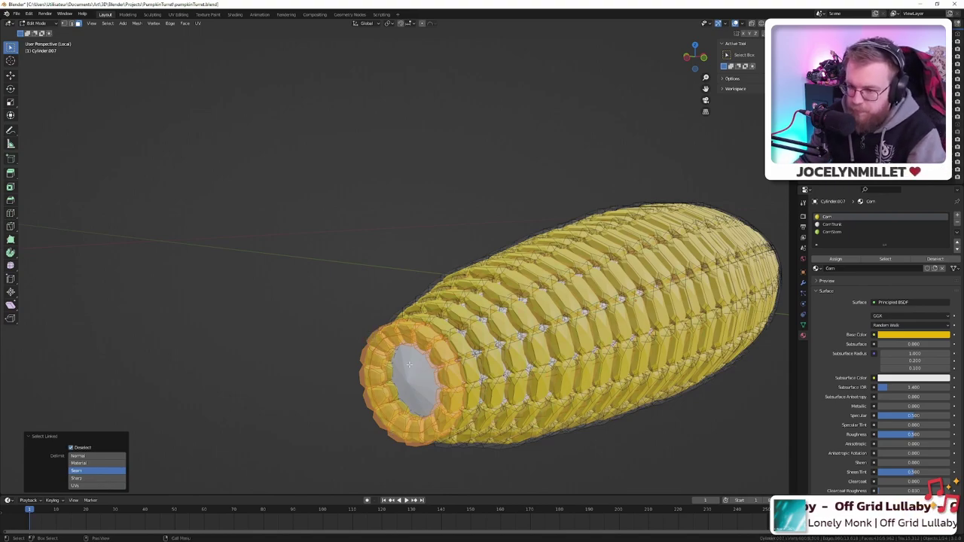
pyautogui.moveTo(441, 369); pyautogui.dragTo(613, 349, button='middle')
pyautogui.press('s')
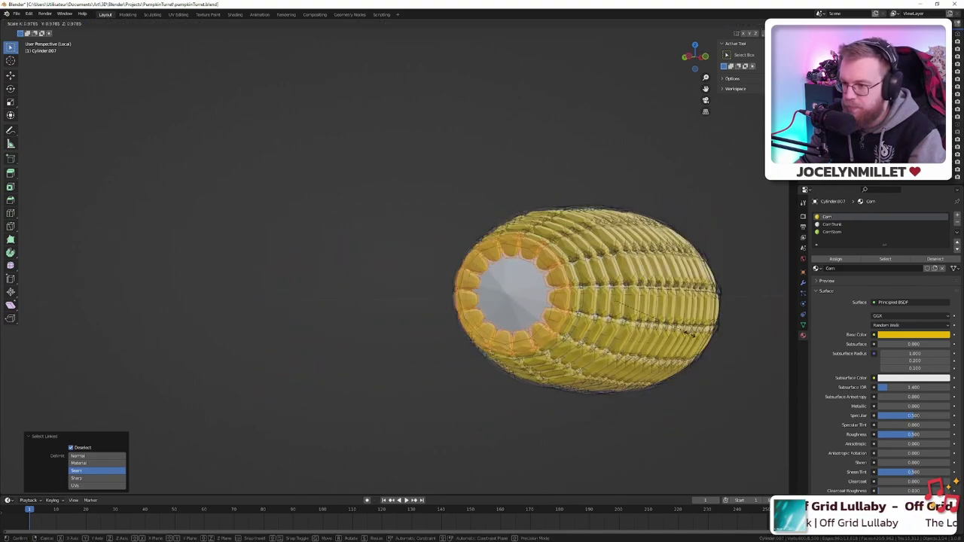
pyautogui.click(676, 332)
pyautogui.moveTo(675, 333); pyautogui.dragTo(400, 372, button='middle')
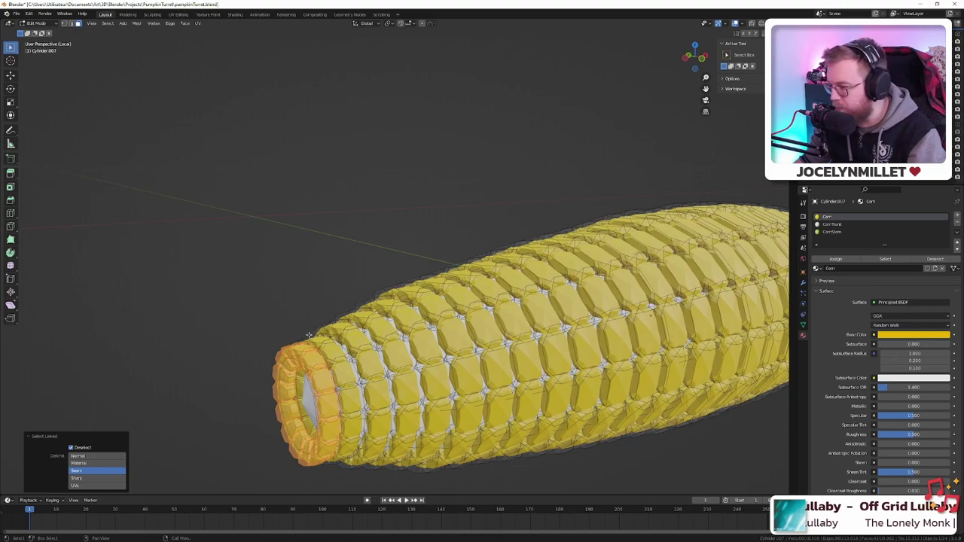
pyautogui.moveTo(309, 335); pyautogui.dragTo(338, 328, button='middle')
pyautogui.click(338, 328)
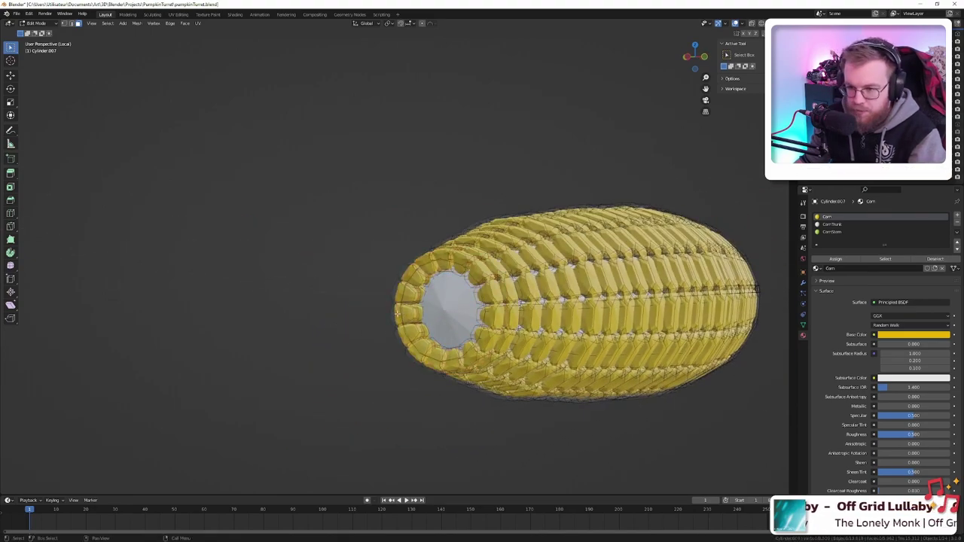
# - Select only the outermost ring of linked kernels around the cob's tip, leaving the white core unselected
pyautogui.press('l')
pyautogui.press('l')
pyautogui.press('l')
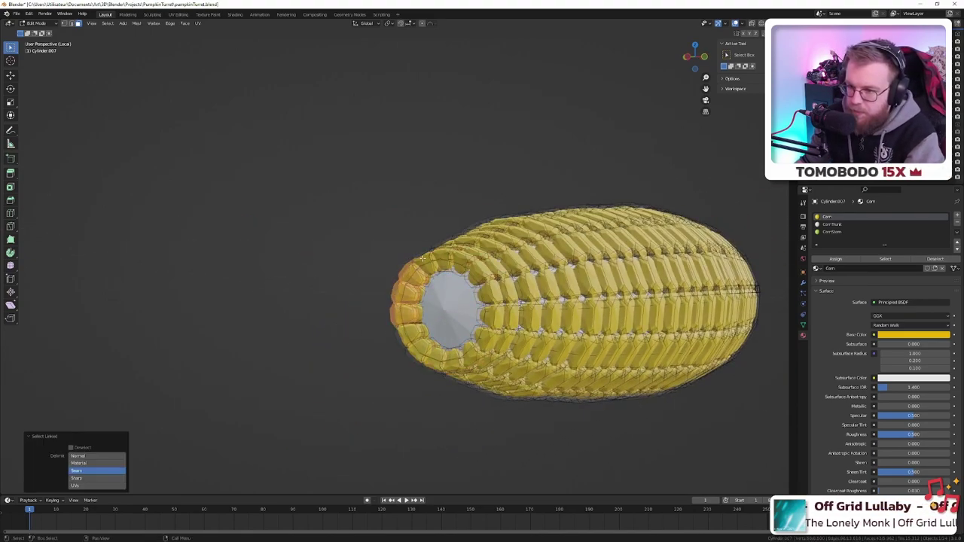
pyautogui.press('l')
pyautogui.press('l')
pyautogui.press('l')
pyautogui.press('l')
pyautogui.press('l')
pyautogui.press('l')
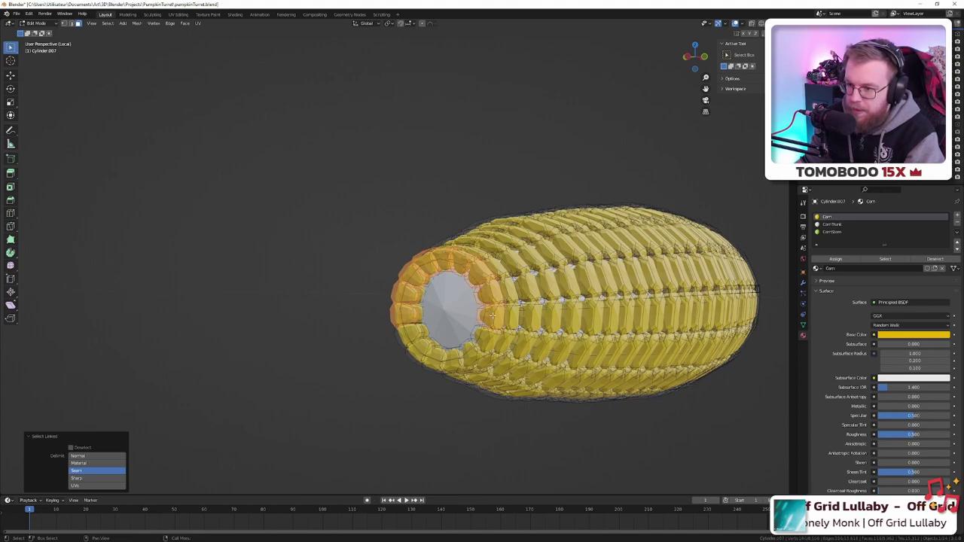
pyautogui.press('l')
pyautogui.press('l')
pyautogui.press('l')
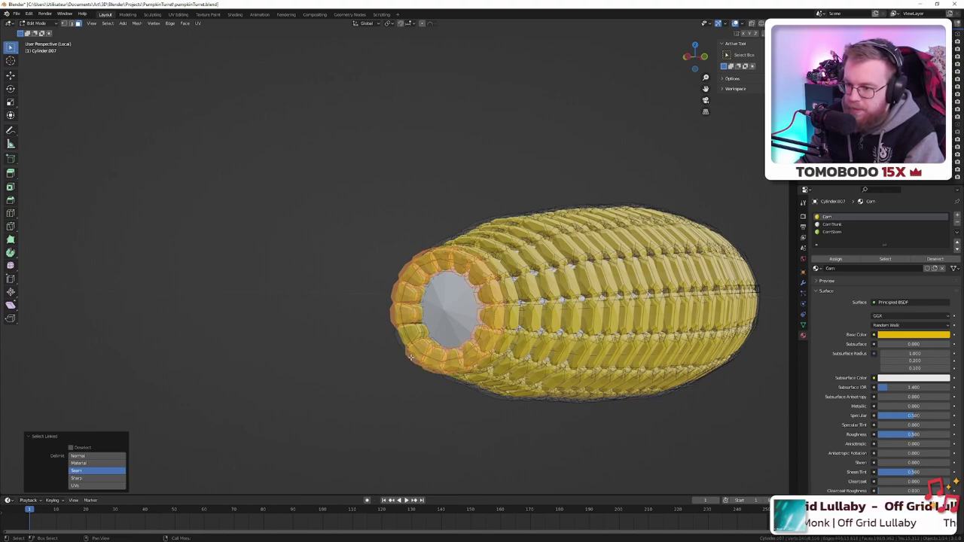
# - Scale the selected kernel ring at the tip down to about three quarters of its size
pyautogui.press('s')
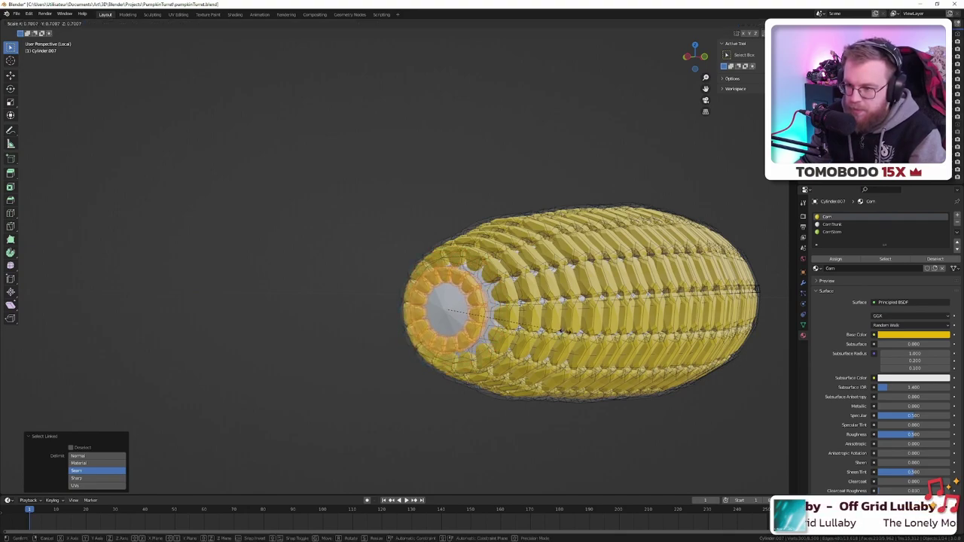
pyautogui.click(578, 332)
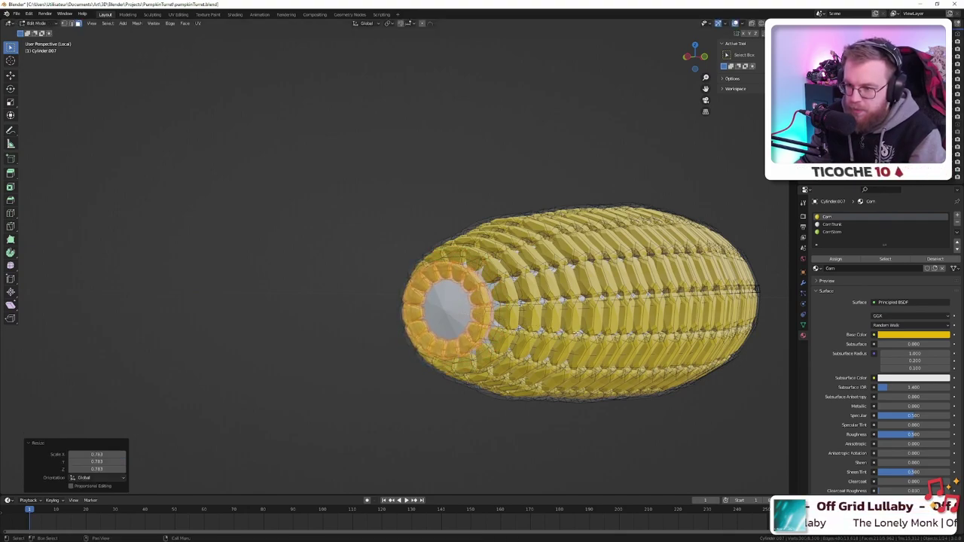
pyautogui.moveTo(497, 319); pyautogui.dragTo(528, 358, button='middle')
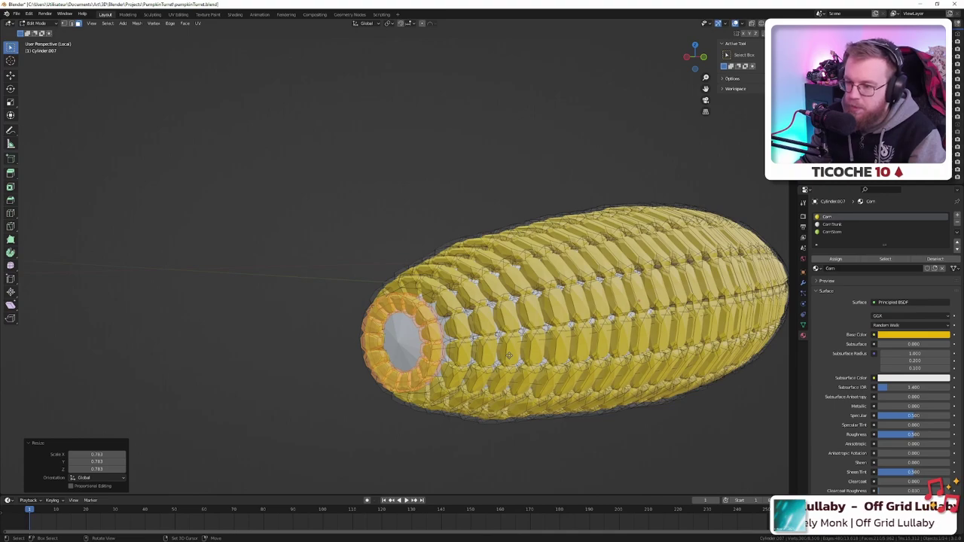
# - Duplicate the kernel ring at the cob's tip in place and scale the copy down to about 0.6
pyautogui.hotkey('shift', 'd')
pyautogui.press('Escape')
pyautogui.press('s')
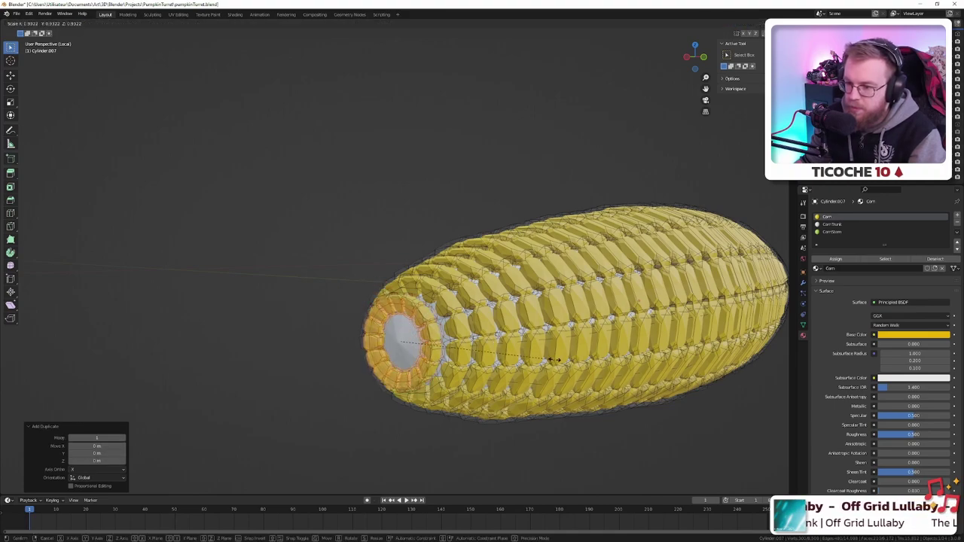
pyautogui.click(510, 350)
pyautogui.moveTo(510, 350); pyautogui.dragTo(530, 344, button='middle')
# - Move the duplicated kernel ring along X by about -0.004 m, toward the cob's tip
pyautogui.press('g')
pyautogui.press('x')
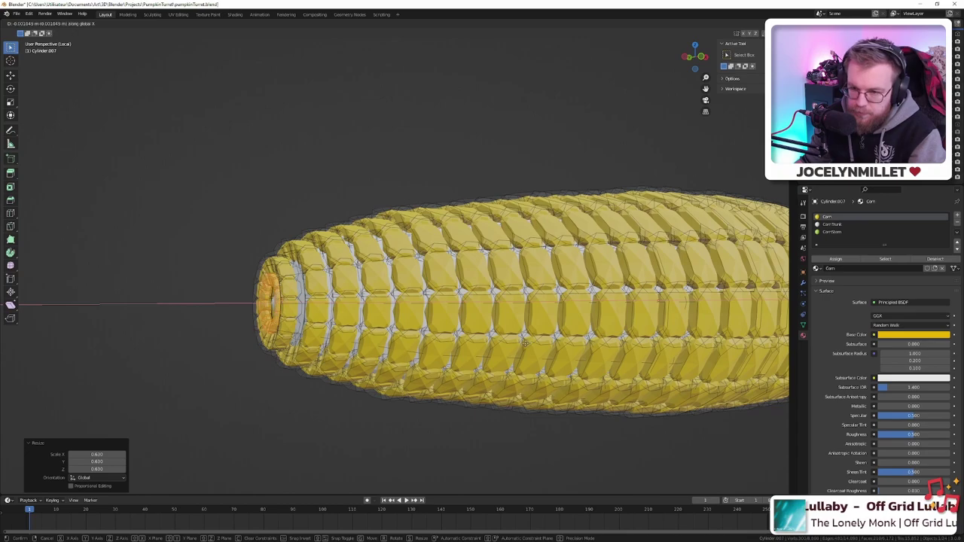
pyautogui.click(524, 342)
pyautogui.moveTo(524, 342); pyautogui.dragTo(583, 354, button='middle')
pyautogui.scroll(-2, 584, 362)
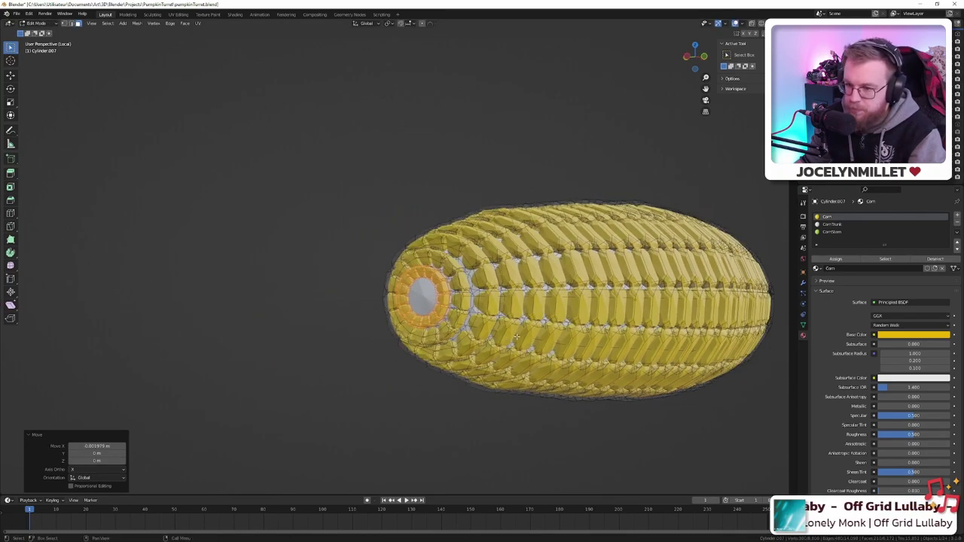
pyautogui.scroll(6, 584, 390)
pyautogui.scroll(-2, 585, 392)
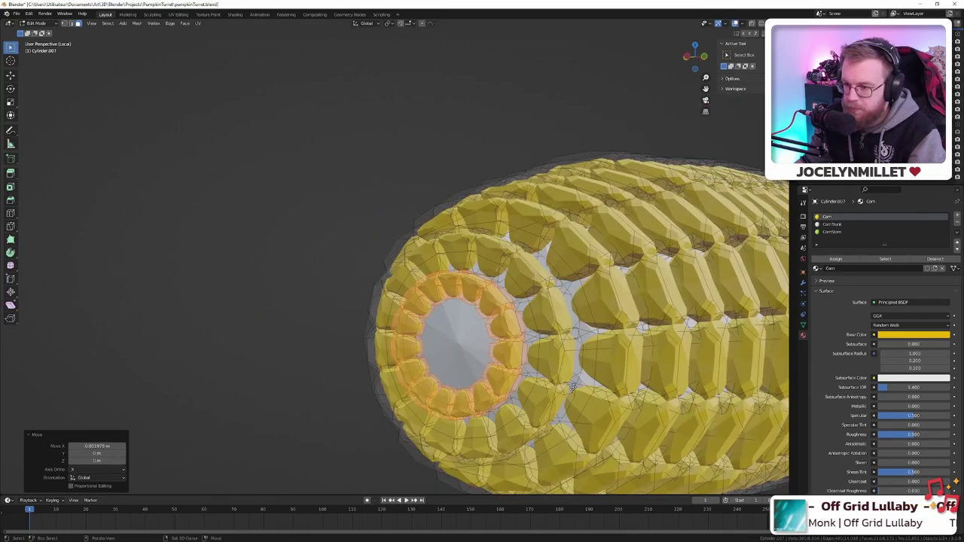
# - Duplicate the innermost kernel ring in place again and scale this copy to about 0.62
pyautogui.hotkey('shift', 'd')
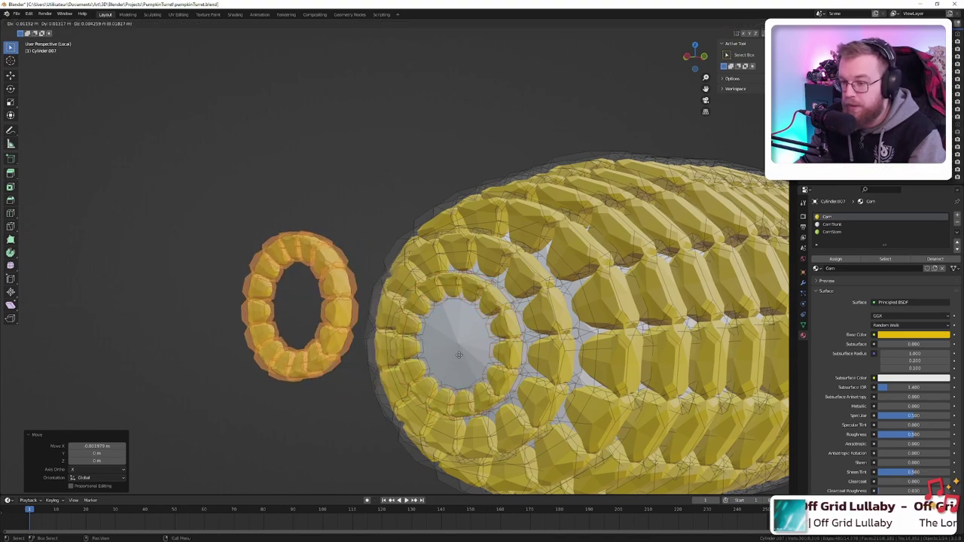
pyautogui.press('Escape')
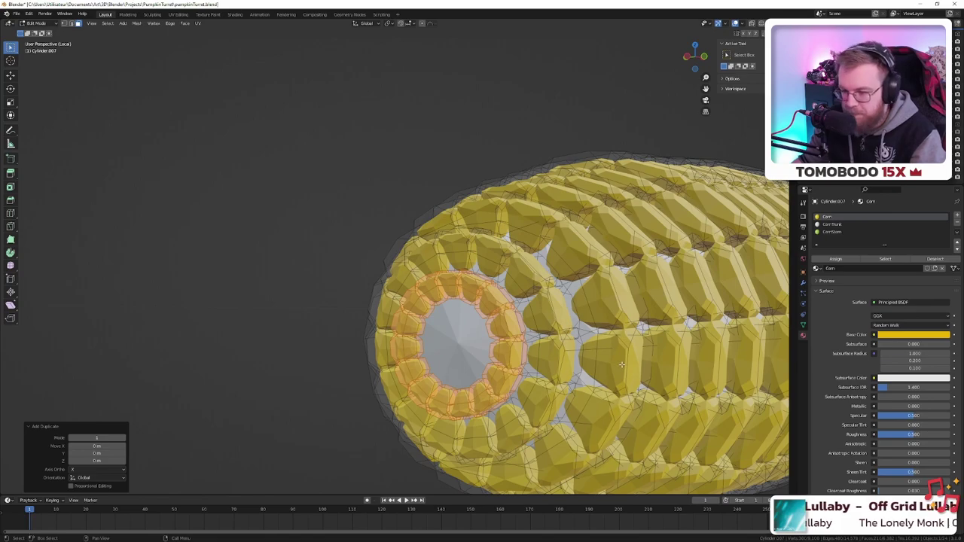
pyautogui.press('s')
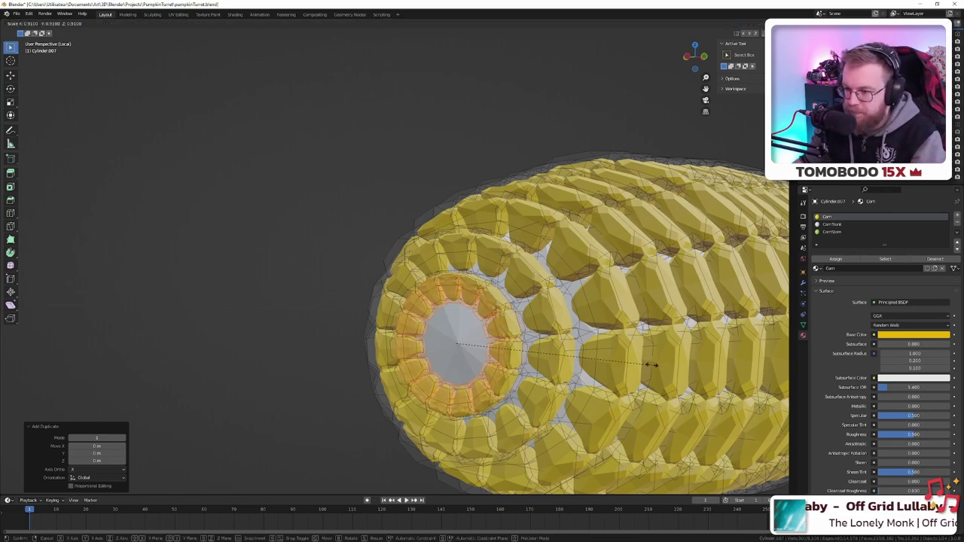
pyautogui.click(594, 351)
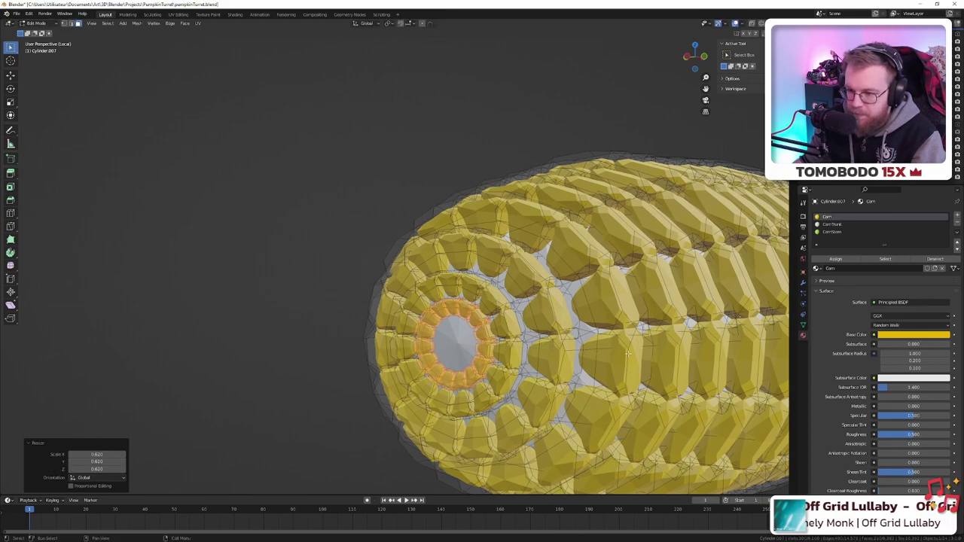
pyautogui.moveTo(627, 353); pyautogui.dragTo(620, 349, button='middle')
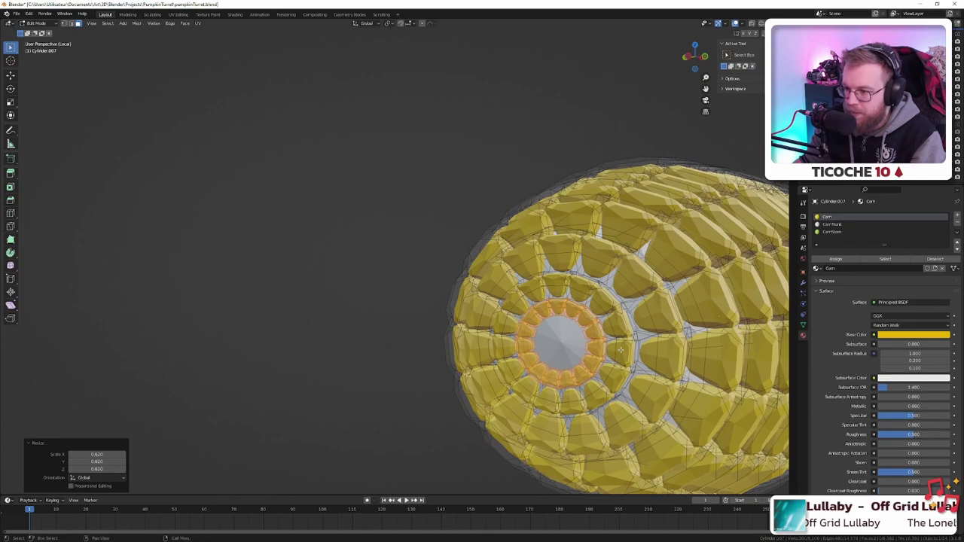
# - Shift the newest kernel ring along X by about -0.0038 m so it sits on the cob's rounded tip
pyautogui.press('g')
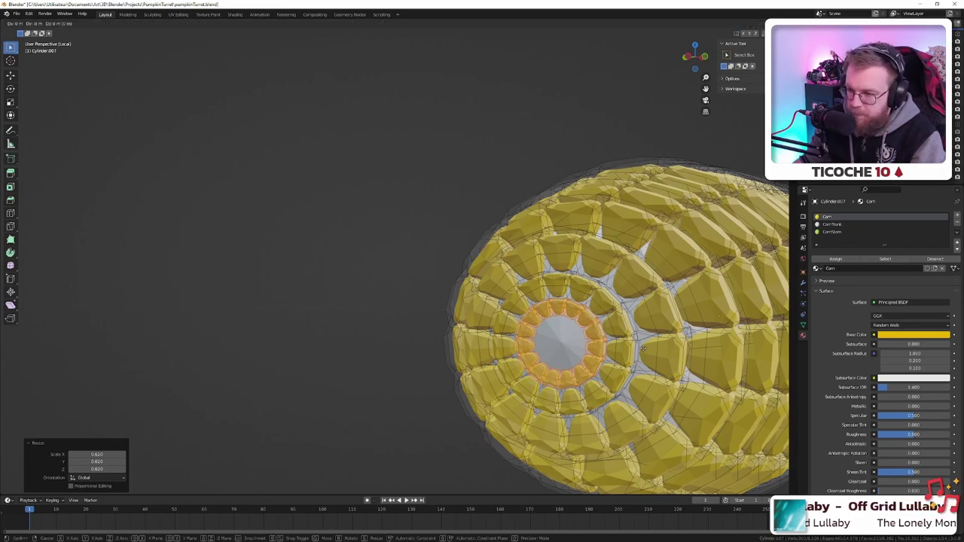
pyautogui.press('x')
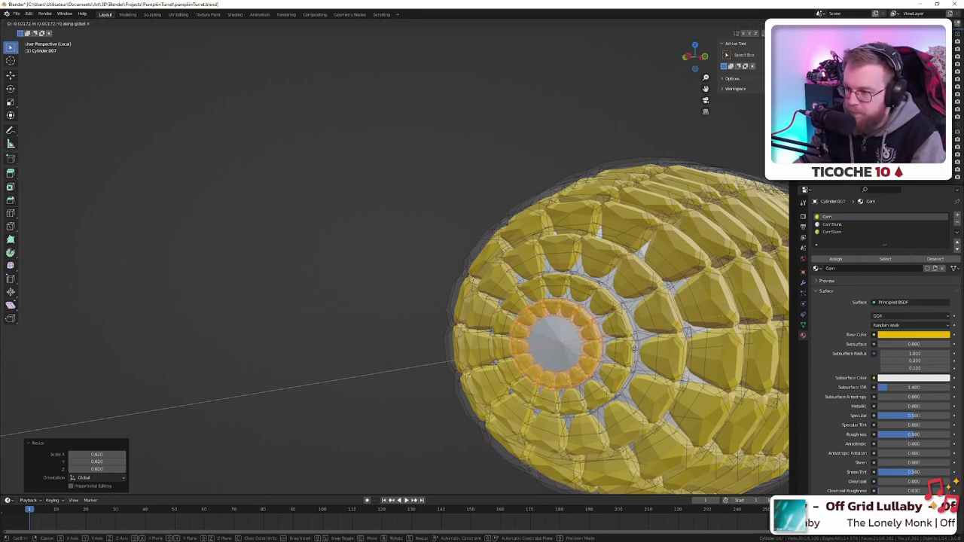
pyautogui.click(634, 349)
pyautogui.moveTo(634, 349)
pyautogui.mouseDown(button='middle')
pyautogui.moveTo(617, 350)
pyautogui.moveTo(638, 344)
pyautogui.mouseUp(button='middle')
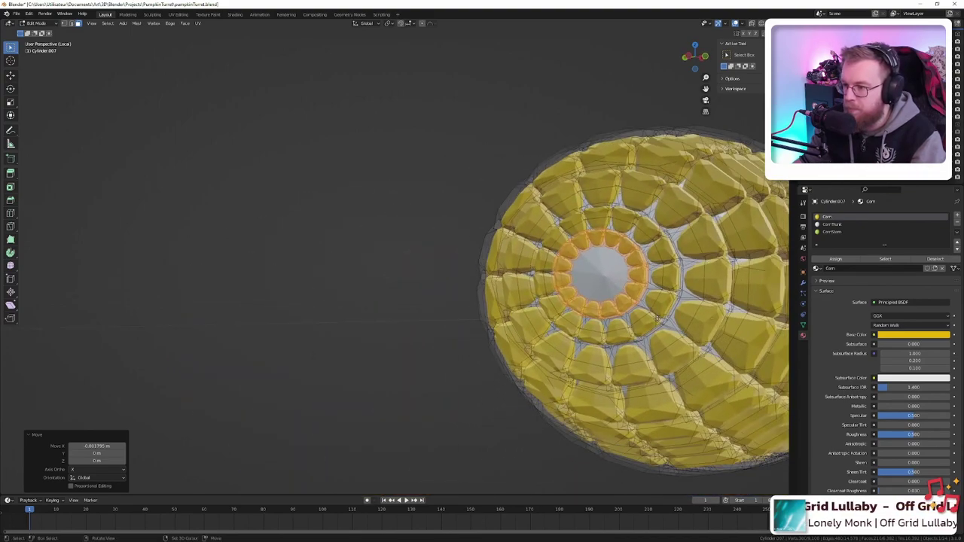
# - Add one more in-place copy of the smallest kernel ring, scaled to about 0.63, around the tip of the core
pyautogui.press('g')
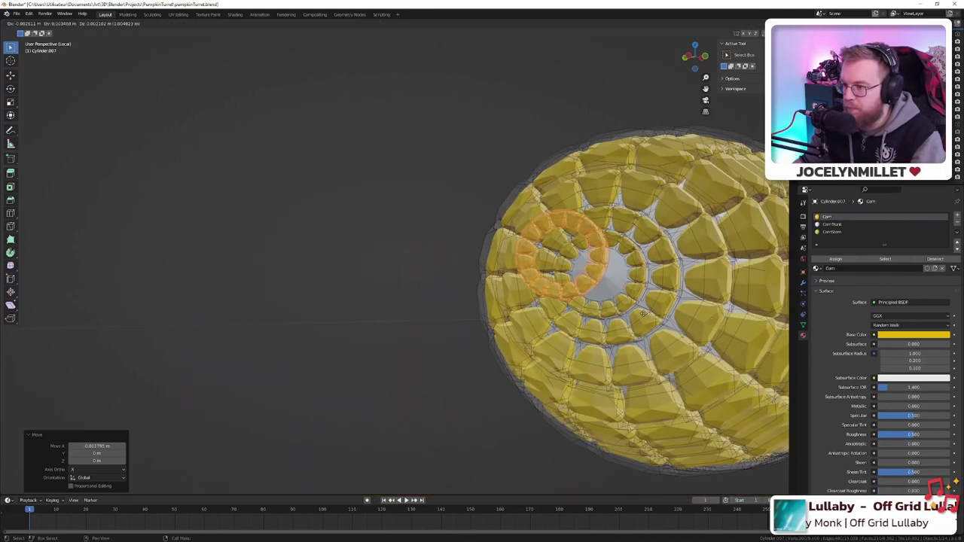
pyautogui.press('Escape')
pyautogui.press('s')
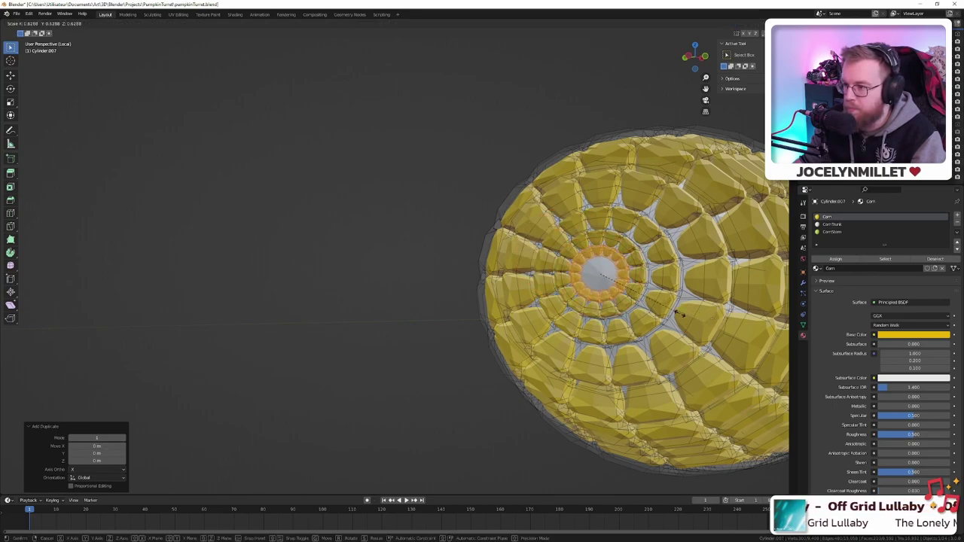
pyautogui.click(680, 315)
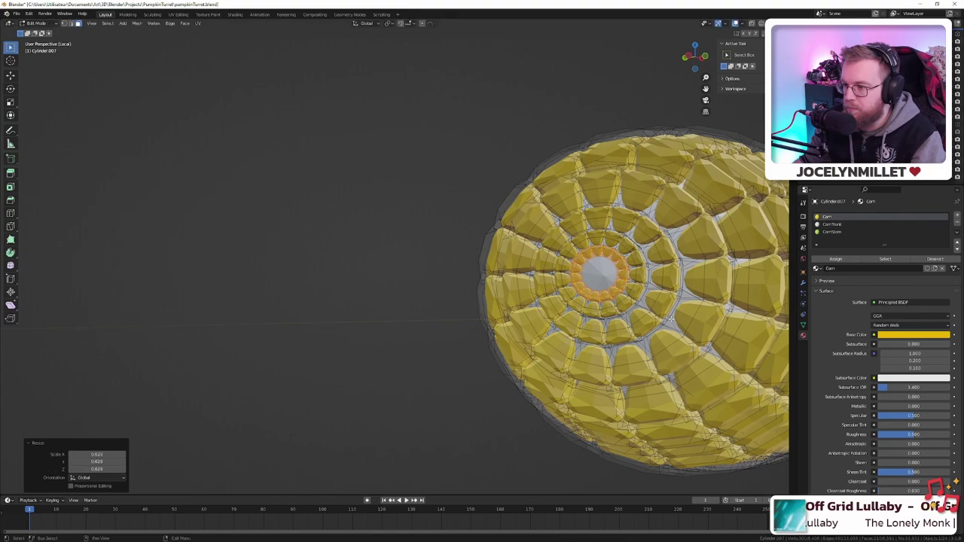
pyautogui.moveTo(671, 319); pyautogui.dragTo(646, 324, button='middle')
pyautogui.scroll(-4, 646, 324)
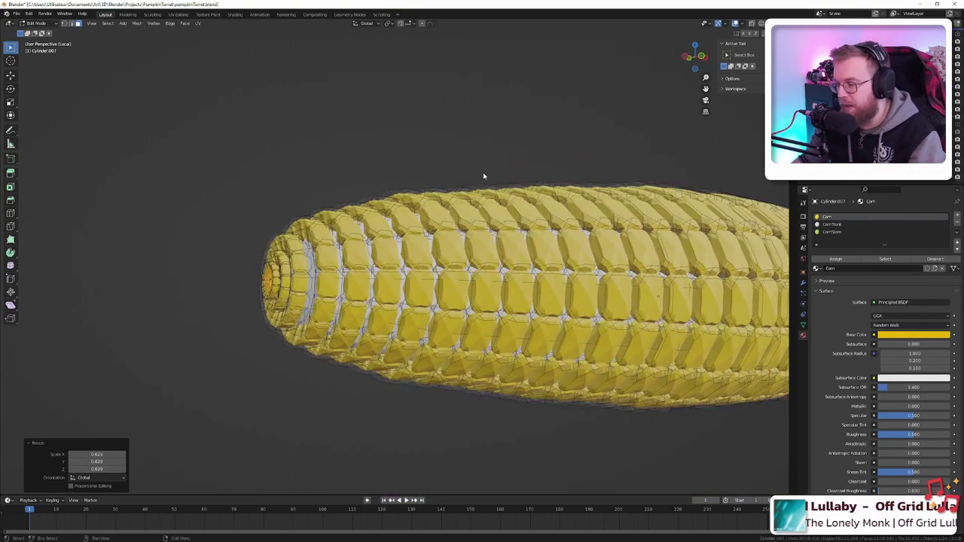
# - Leave Edit Mode and local view, and bring the stem ends of both cobs into view in the full scene
pyautogui.press('Tab')
pyautogui.press('KP_Divide')
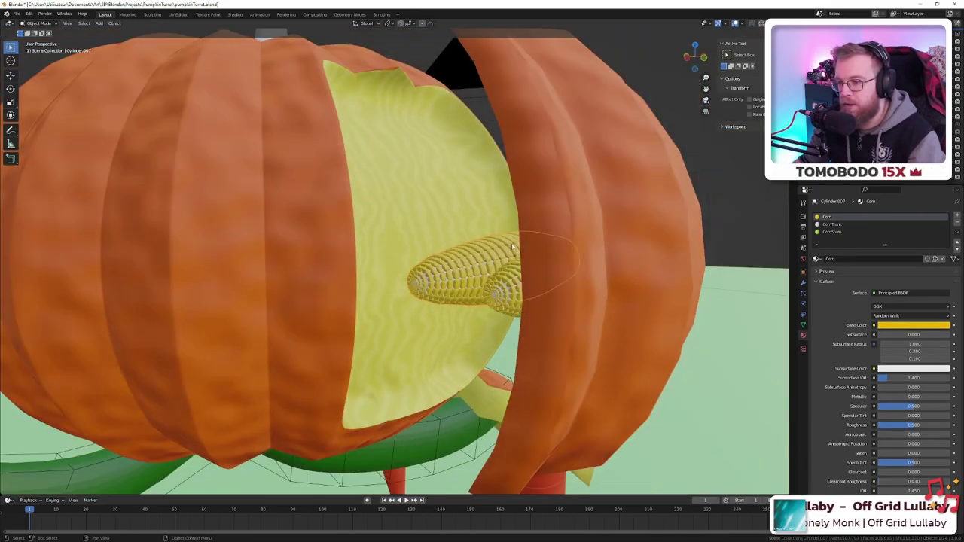
pyautogui.moveTo(512, 246); pyautogui.dragTo(347, 304, button='middle')
pyautogui.scroll(5, 321, 327)
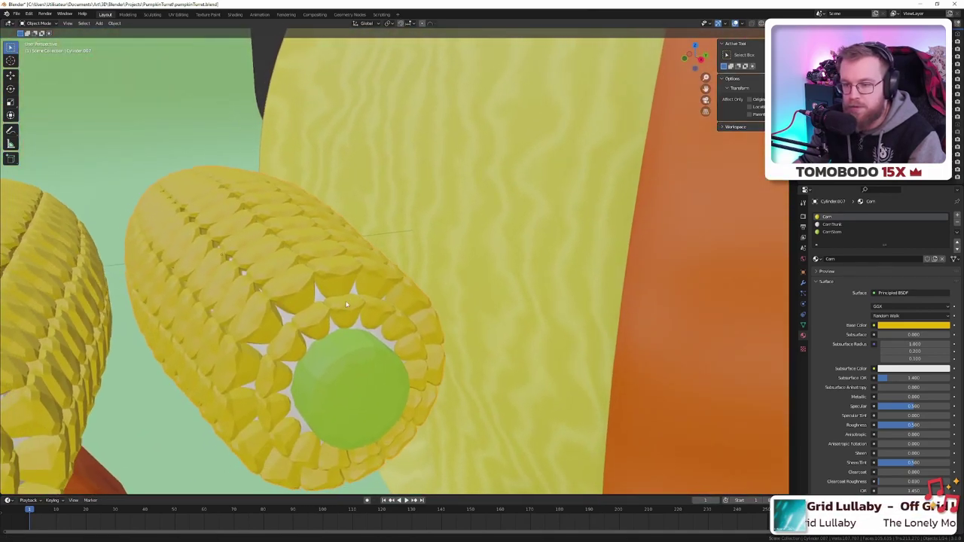
pyautogui.scroll(-5, 347, 305)
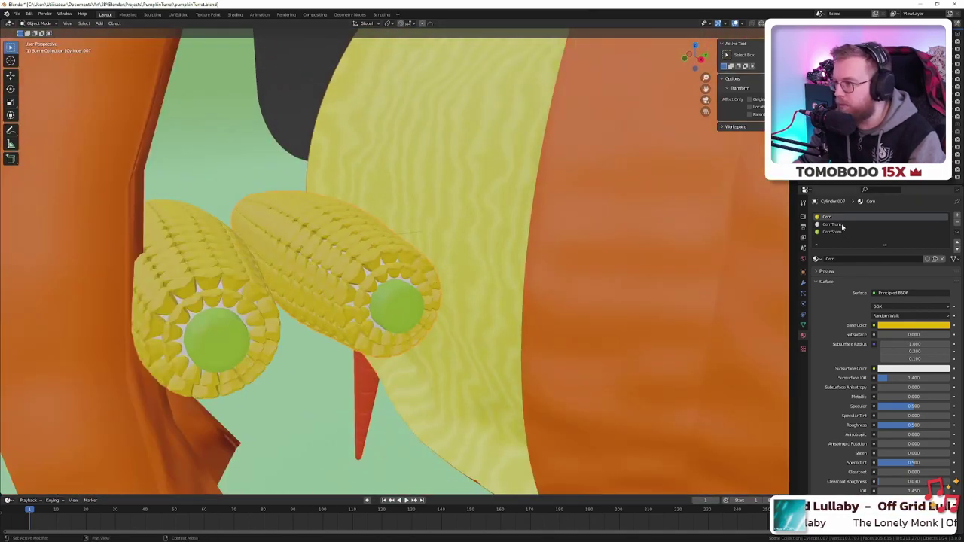
# - Set the CornTrunk material's base color by sampling the yellow of the cob's kernels
pyautogui.click(836, 224)
pyautogui.press('e')
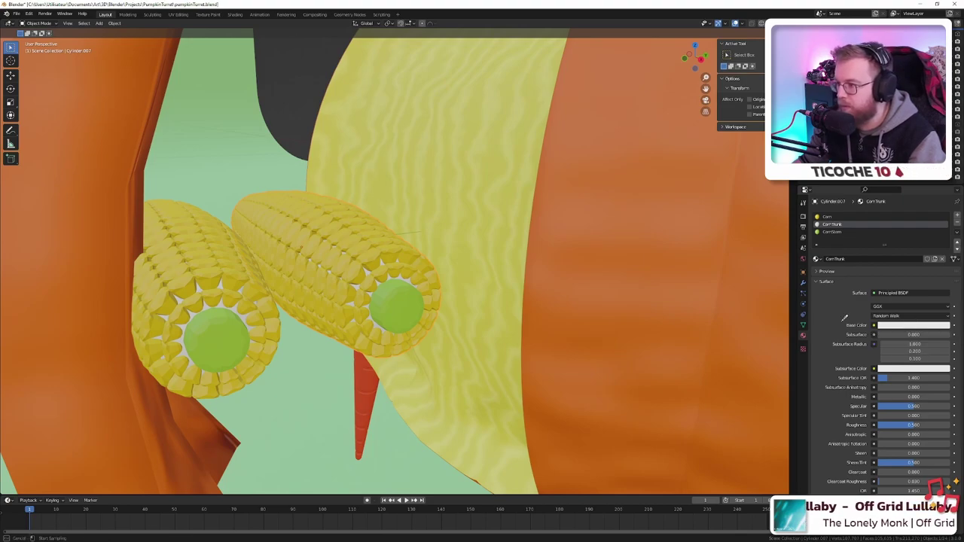
pyautogui.click(370, 252)
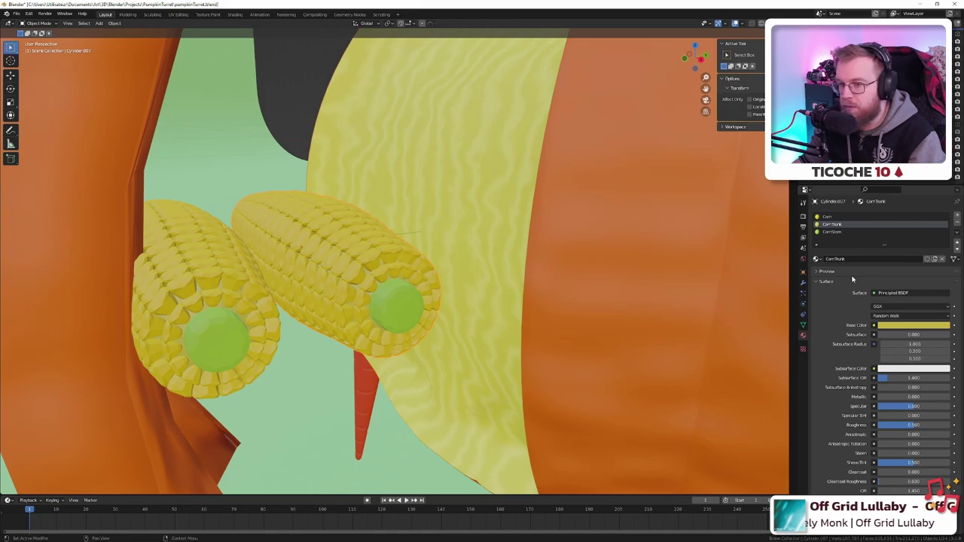
# - Check the recolored cobs within the whole turret and save the file
pyautogui.moveTo(361, 285); pyautogui.dragTo(309, 282, button='middle')
pyautogui.scroll(5, 309, 282)
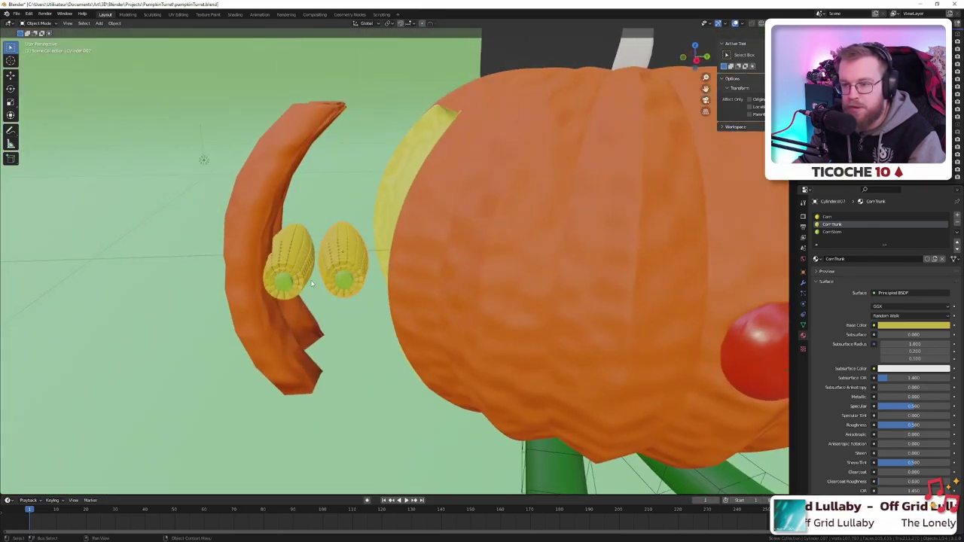
pyautogui.scroll(-8, 309, 282)
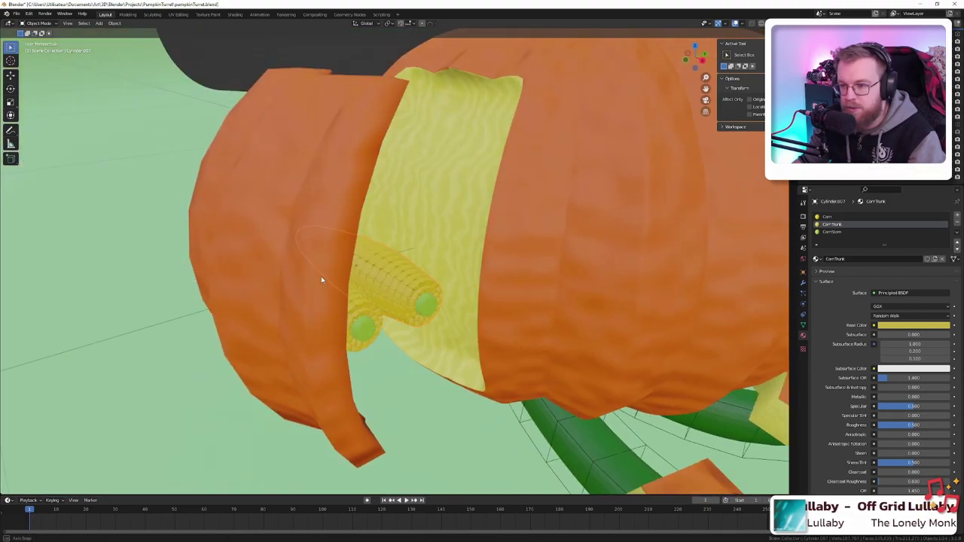
pyautogui.scroll(5, 405, 287)
pyautogui.scroll(-6, 404, 287)
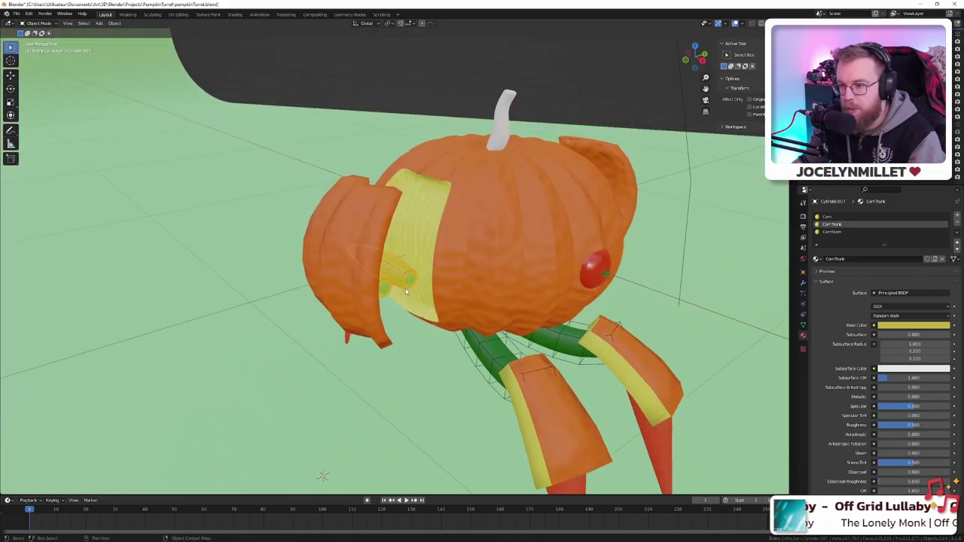
pyautogui.moveTo(406, 286); pyautogui.dragTo(435, 290, button='middle')
pyautogui.hotkey('ctrl', 's')
# - Change the CornStem material's base color to a less yellow, purer green
pyautogui.click(832, 232)
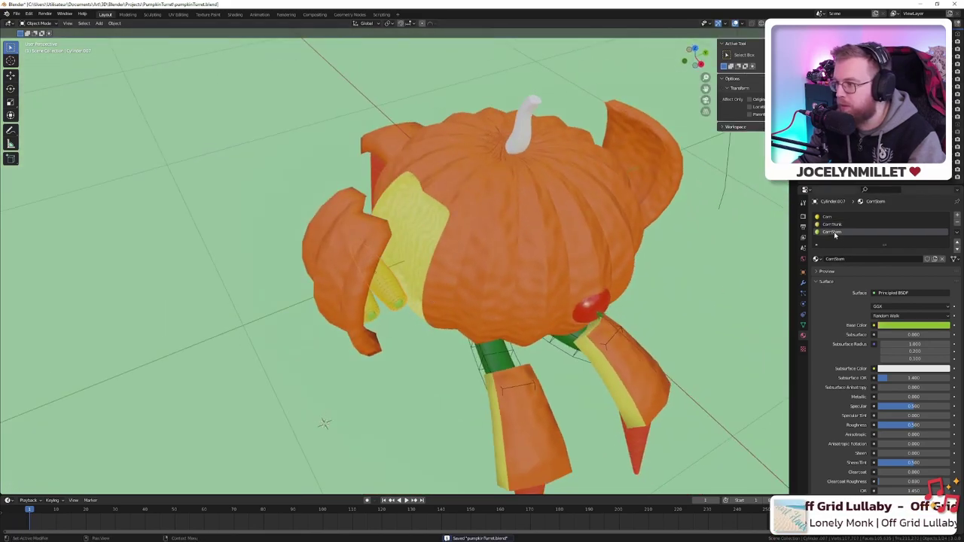
pyautogui.click(900, 325)
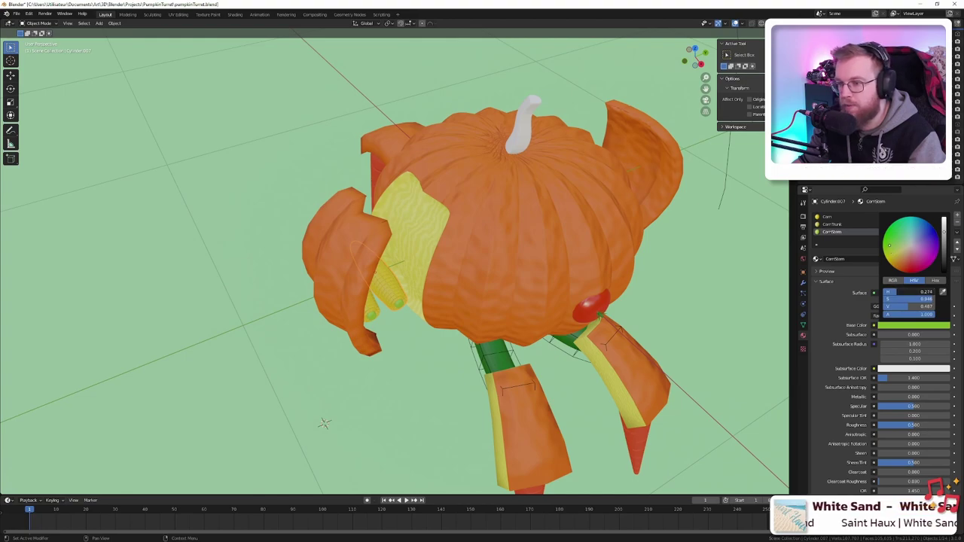
# - Examine the corn cobs from the tip and stem ends to judge their look beside the pumpkin
pyautogui.scroll(-3, 665, 303)
pyautogui.moveTo(665, 303); pyautogui.dragTo(791, 248, button='middle')
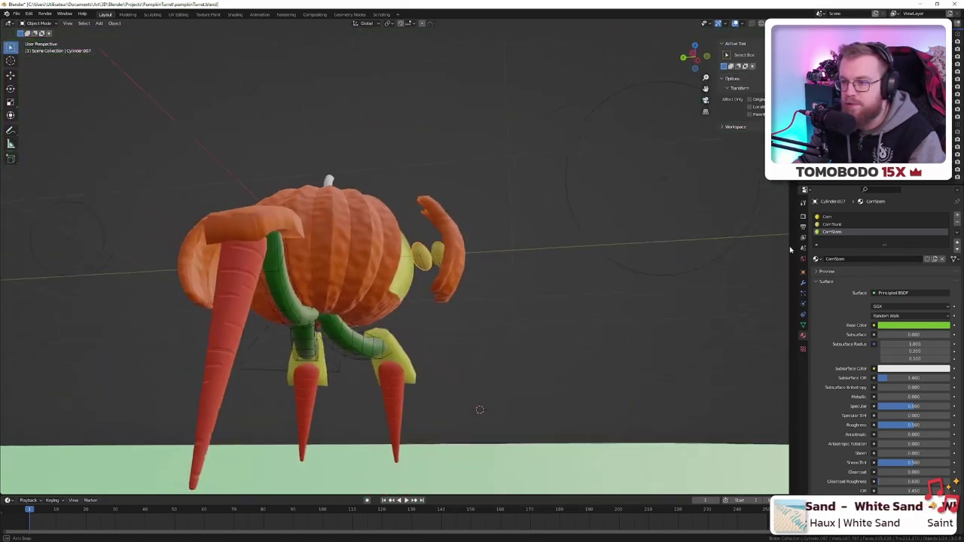
pyautogui.scroll(8, 548, 234)
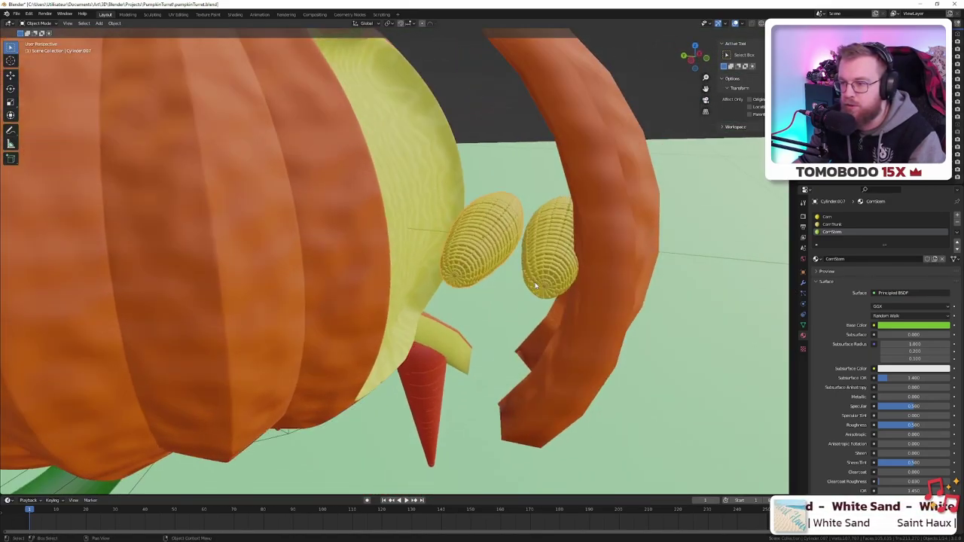
pyautogui.scroll(2, 536, 285)
pyautogui.moveTo(602, 279); pyautogui.dragTo(465, 276, button='middle')
pyautogui.scroll(-7, 452, 278)
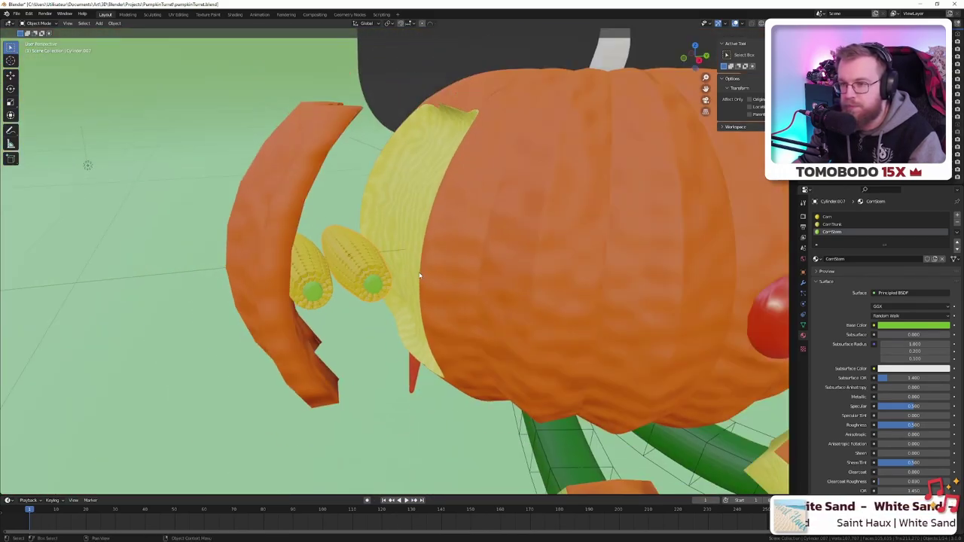
pyautogui.scroll(6, 369, 272)
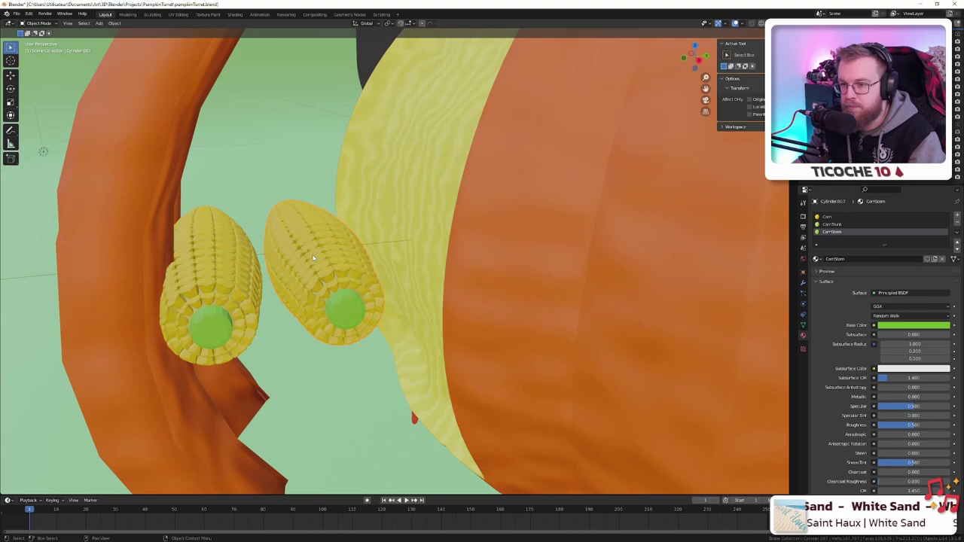
pyautogui.scroll(-4, 313, 258)
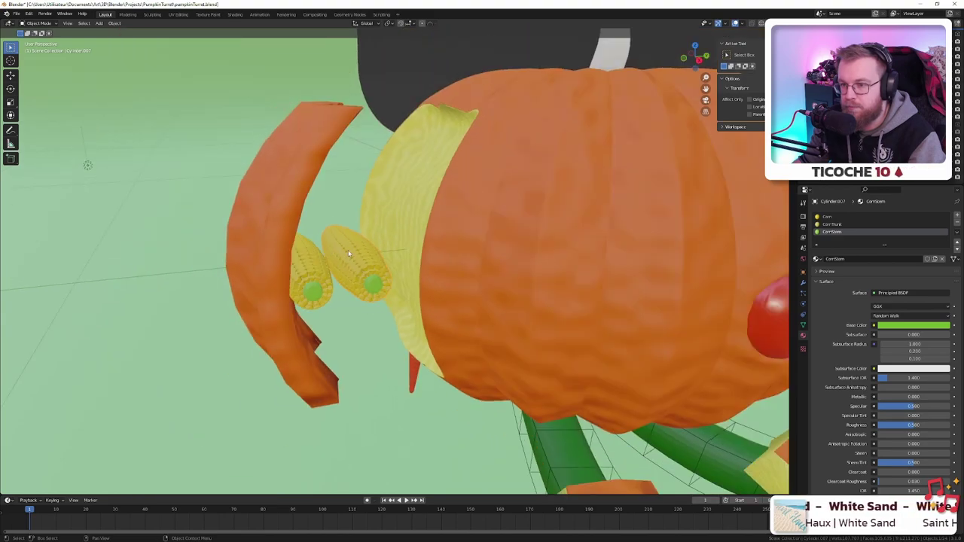
# - Select both corn cobs and rotate them 180° in the front view to reverse their direction
pyautogui.click(339, 270)
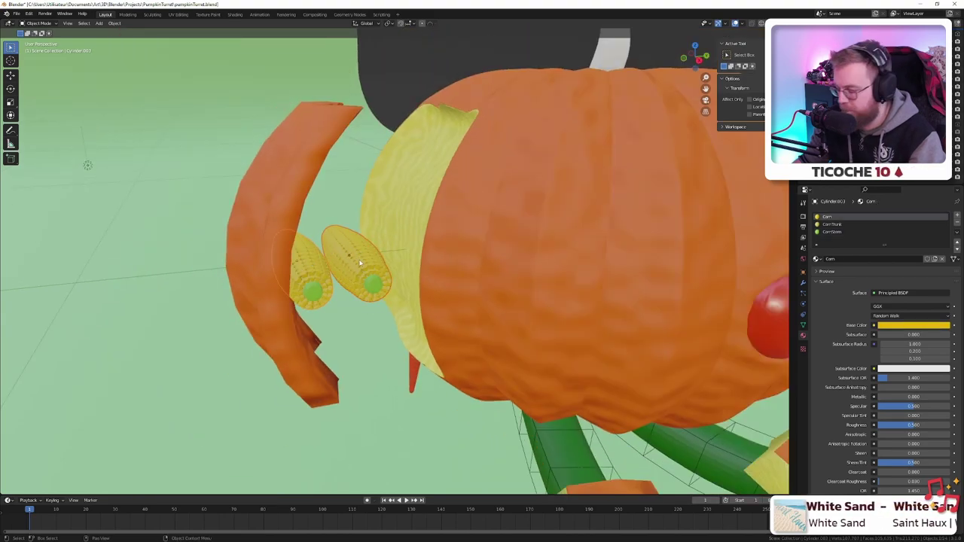
pyautogui.press('KP_7')
pyautogui.press('KP_1')
pyautogui.press('r')
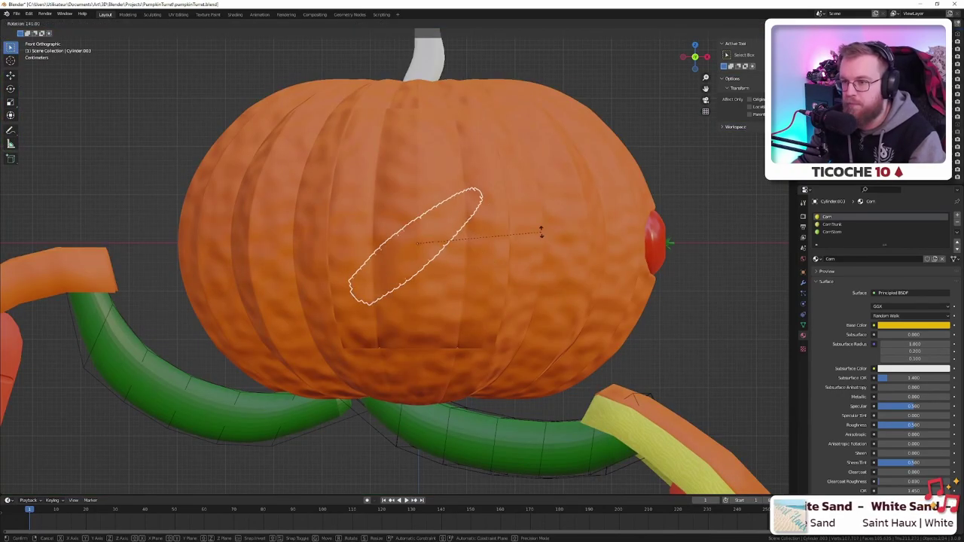
pyautogui.click(540, 329)
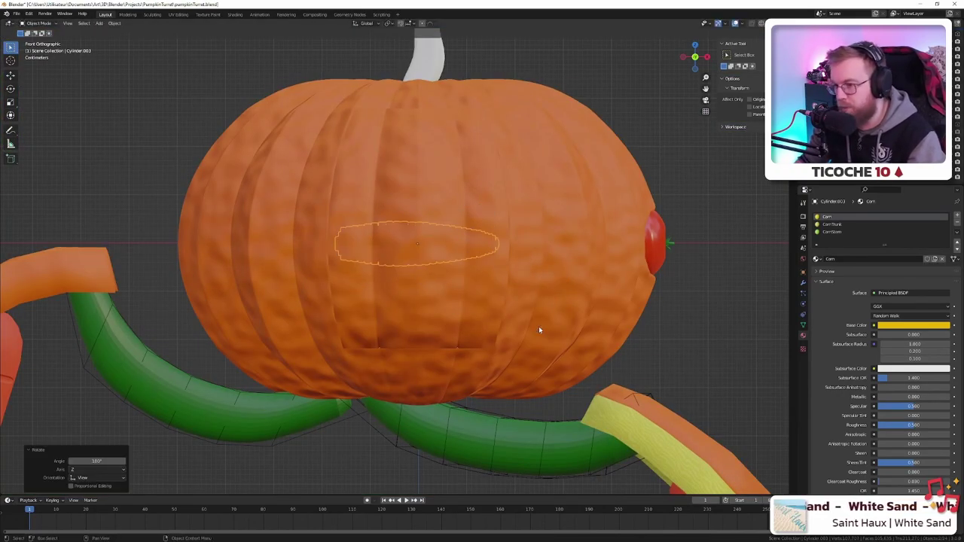
pyautogui.moveTo(539, 329); pyautogui.dragTo(514, 262, button='middle')
pyautogui.scroll(4, 514, 262)
pyautogui.scroll(-5, 513, 264)
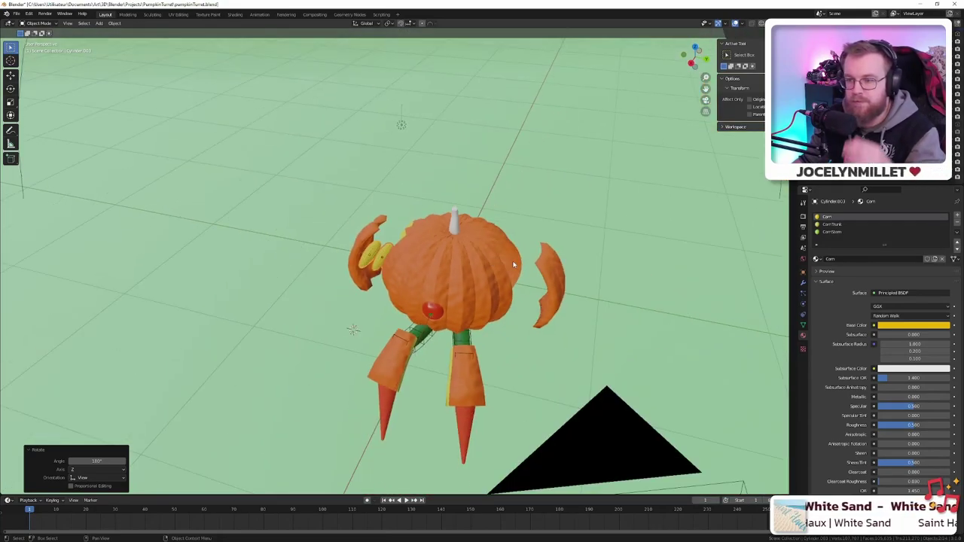
# - Check the turret's overall look from above and the front with the pumpkin body selected, and save the file
pyautogui.scroll(-3, 513, 264)
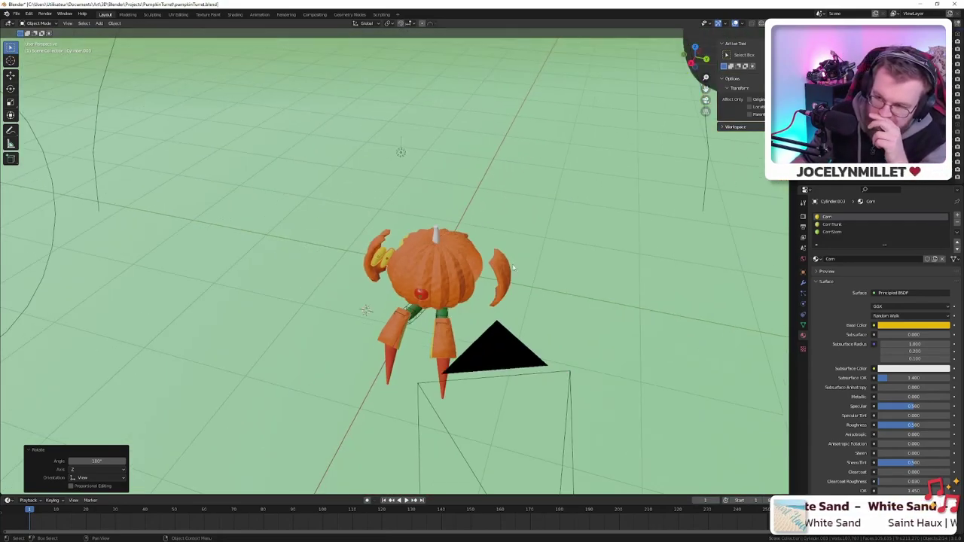
pyautogui.scroll(7, 512, 265)
pyautogui.scroll(-4, 513, 265)
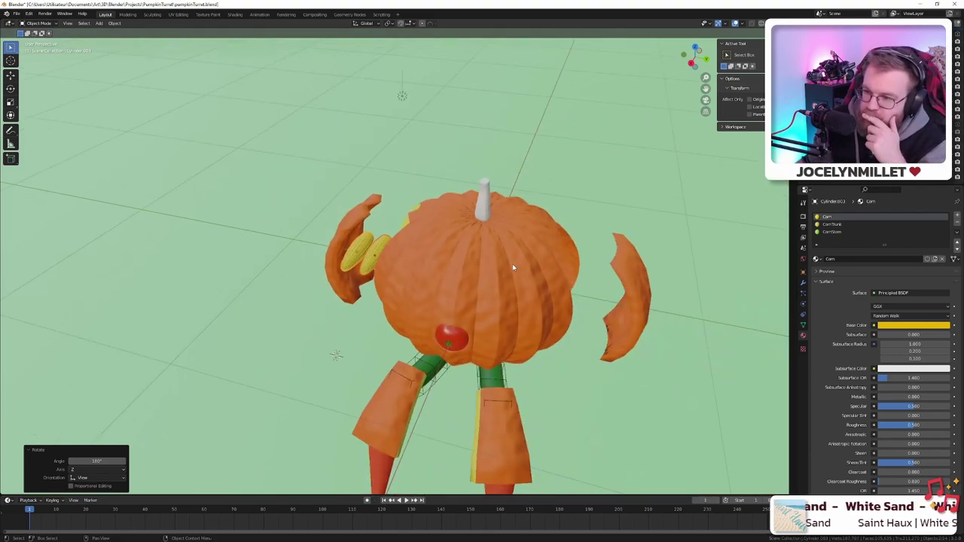
pyautogui.moveTo(513, 267); pyautogui.dragTo(492, 262, button='middle')
pyautogui.click(518, 237)
pyautogui.scroll(-5, 518, 235)
pyautogui.scroll(7, 497, 233)
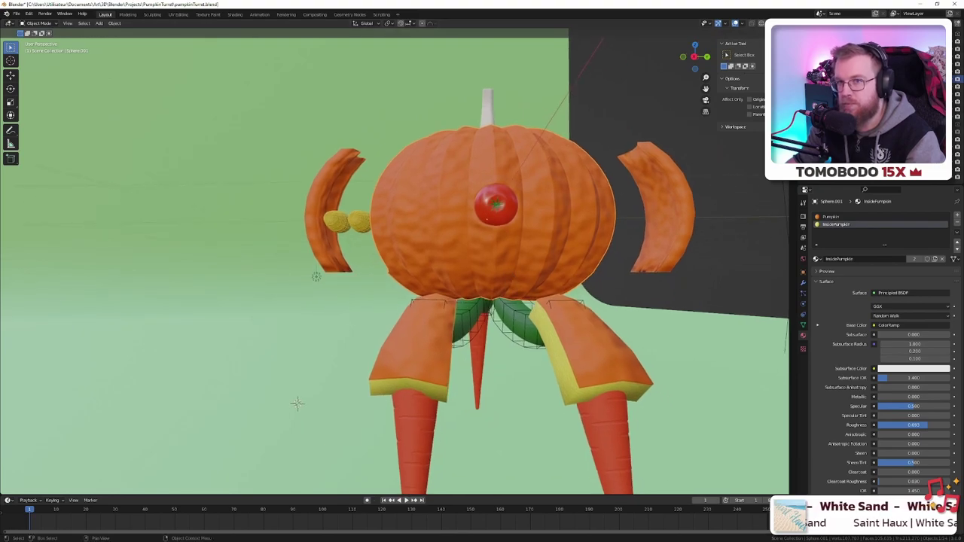
pyautogui.click(516, 11)
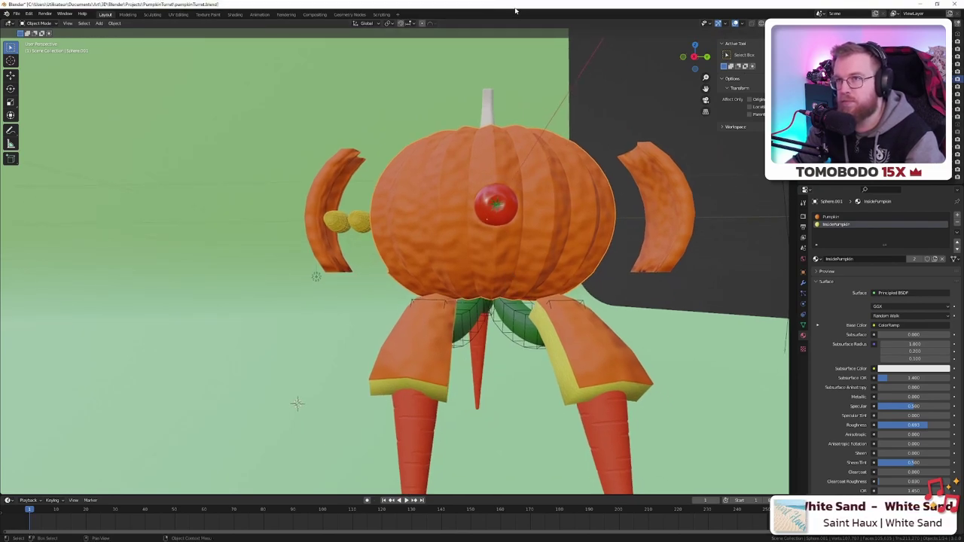
pyautogui.hotkey('ctrl', 's')
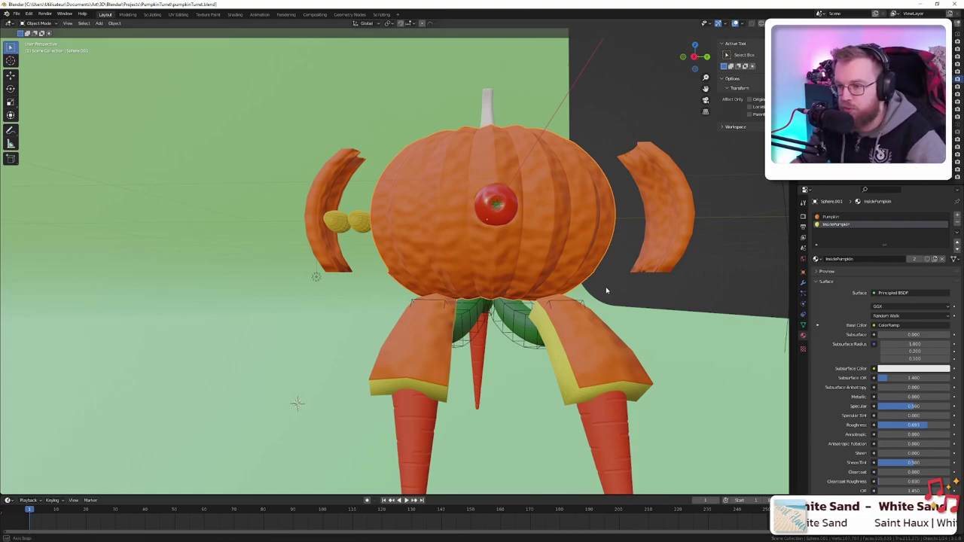
# - Open the pumpkin body's Pumpkin material in the Shading workspace and disconnect the Displacement node from the Material Output
pyautogui.moveTo(576, 255); pyautogui.dragTo(566, 281, button='middle')
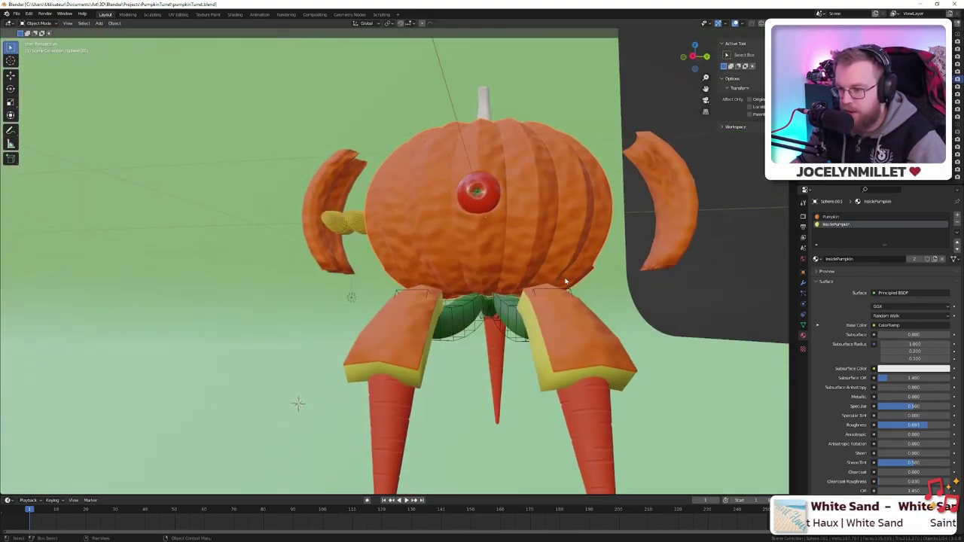
pyautogui.scroll(-2, 532, 273)
pyautogui.scroll(3, 530, 270)
pyautogui.scroll(-2, 530, 269)
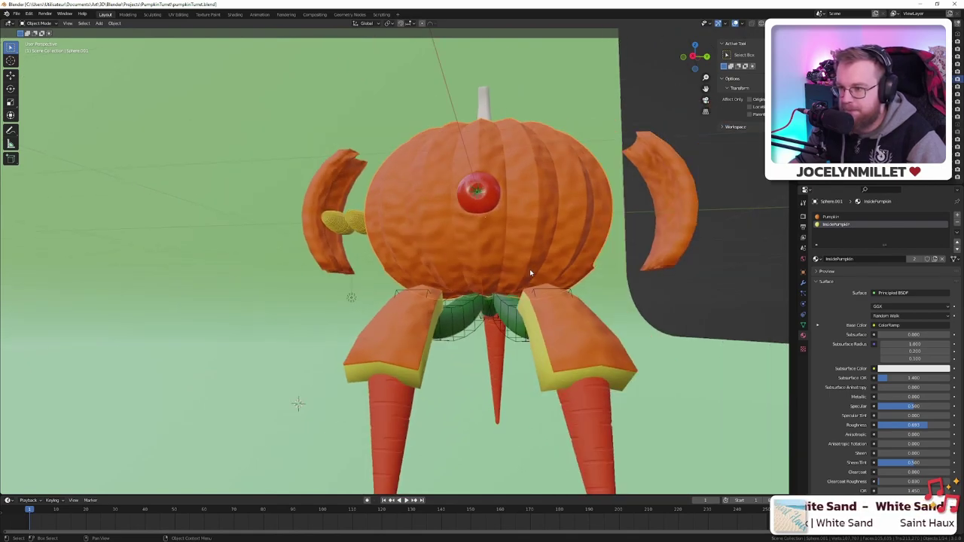
pyautogui.scroll(2, 530, 269)
pyautogui.click(559, 253)
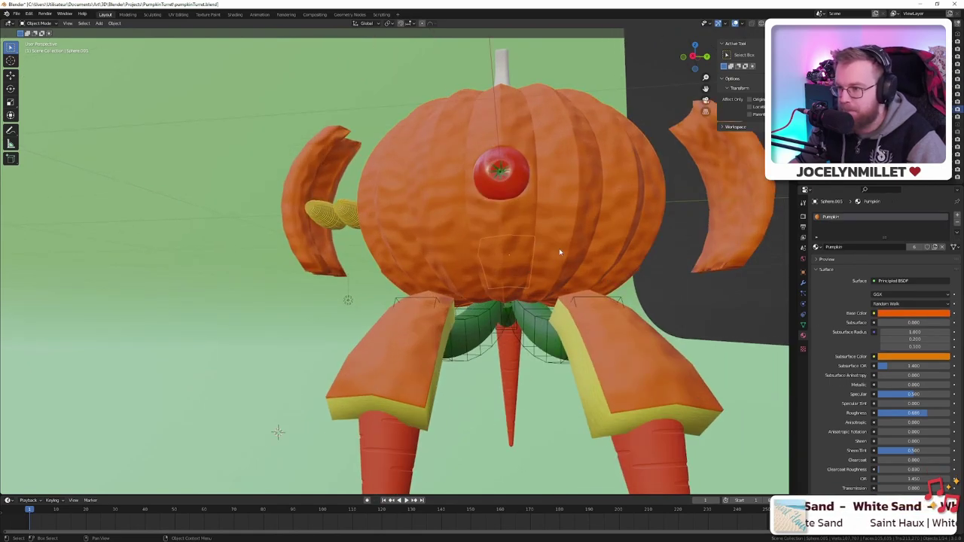
pyautogui.click(468, 163)
pyautogui.moveTo(468, 164); pyautogui.dragTo(493, 191, button='middle')
pyautogui.click(238, 15)
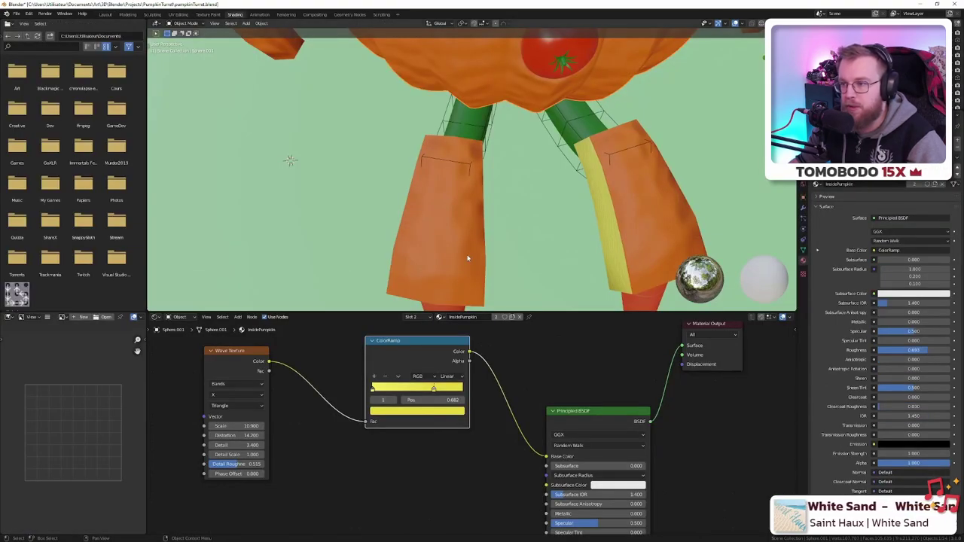
pyautogui.scroll(-5, 463, 198)
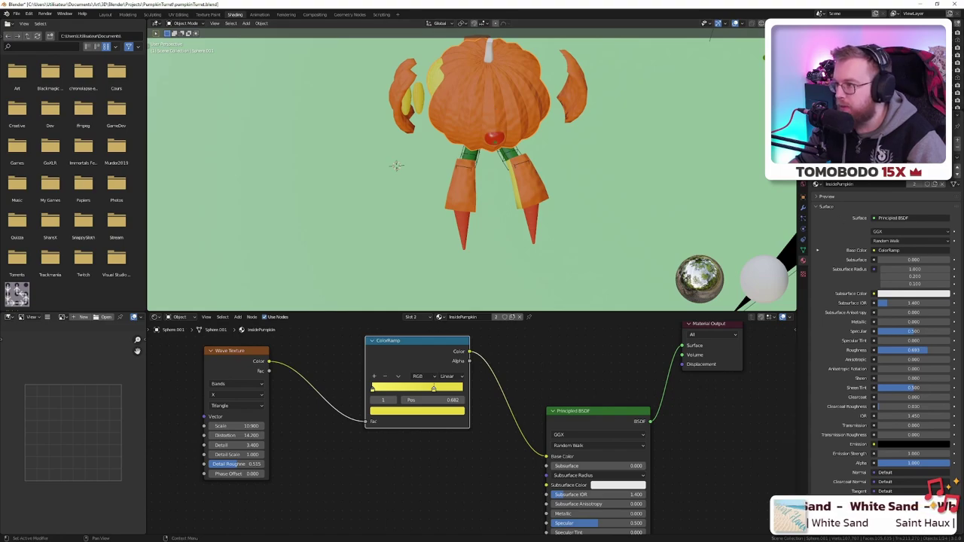
pyautogui.click(874, 141)
pyautogui.moveTo(761, 459); pyautogui.dragTo(708, 422)
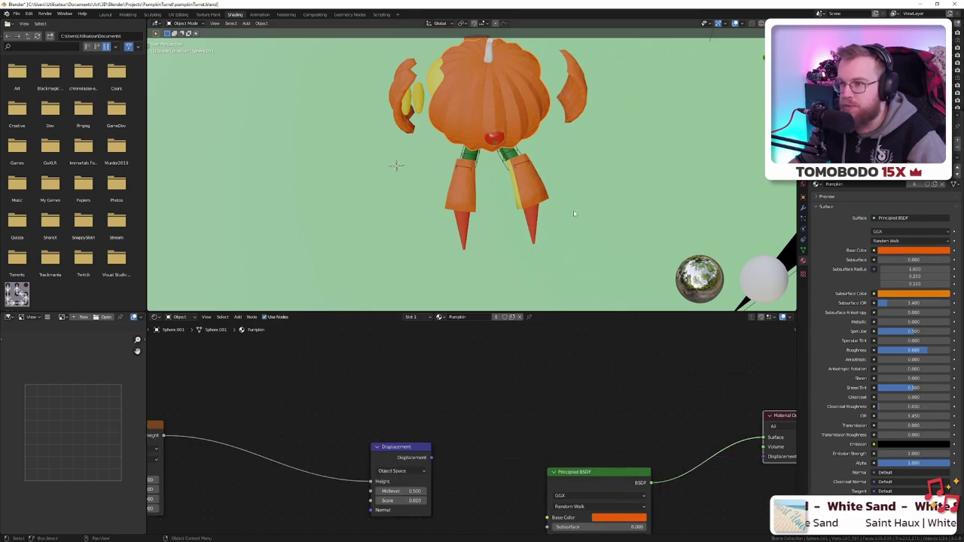
# - Examine the pumpkin's surface without displacement from several angles, including its modifier settings, and save the file
pyautogui.moveTo(580, 202); pyautogui.dragTo(606, 144, button='middle')
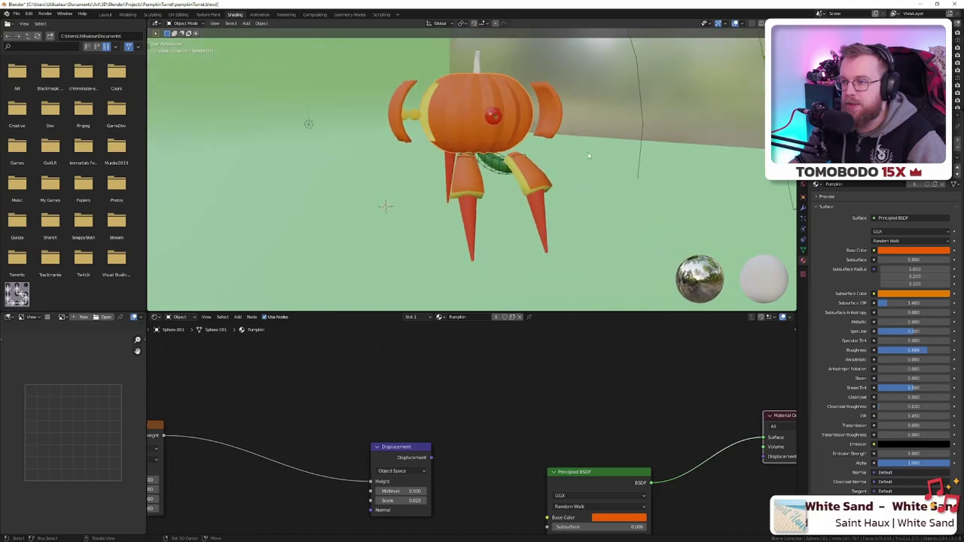
pyautogui.scroll(3, 522, 125)
pyautogui.moveTo(521, 125); pyautogui.dragTo(507, 159, button='middle')
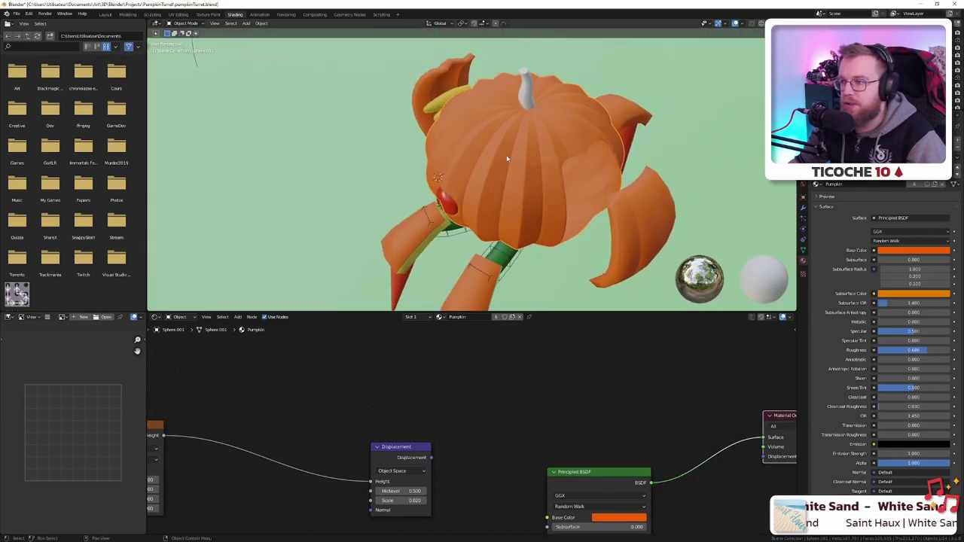
pyautogui.click(803, 207)
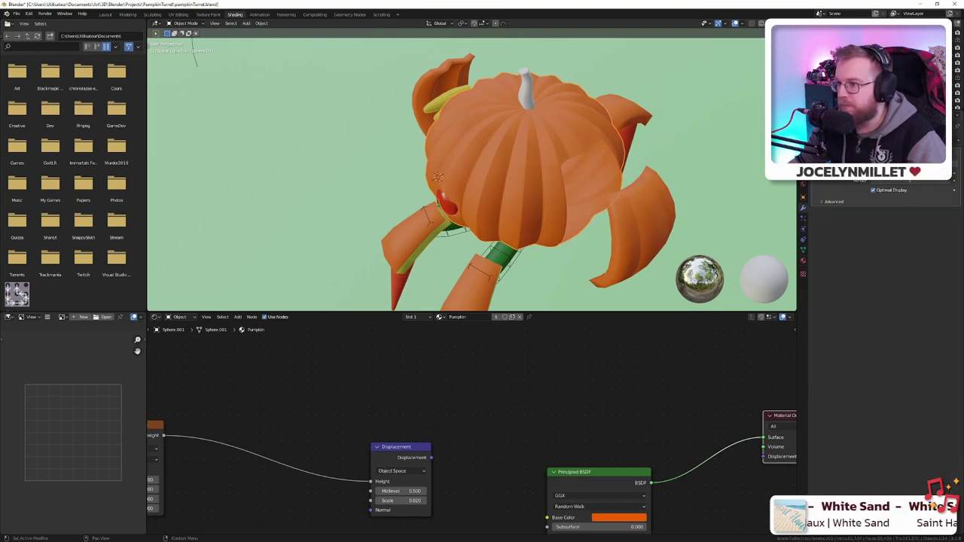
pyautogui.moveTo(507, 228); pyautogui.dragTo(544, 205, button='middle')
pyautogui.scroll(-3, 544, 207)
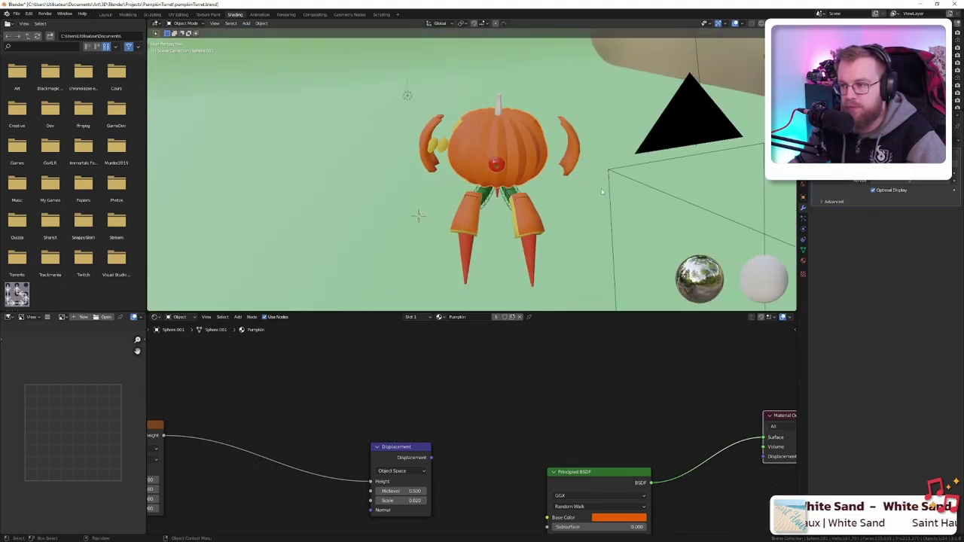
pyautogui.moveTo(599, 188); pyautogui.dragTo(548, 182, button='middle')
pyautogui.hotkey('ctrl', 's')
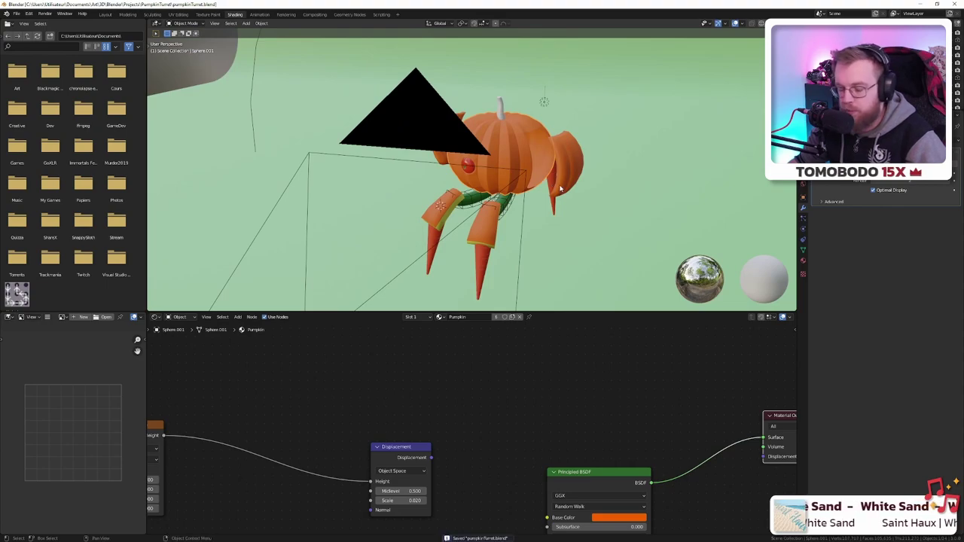